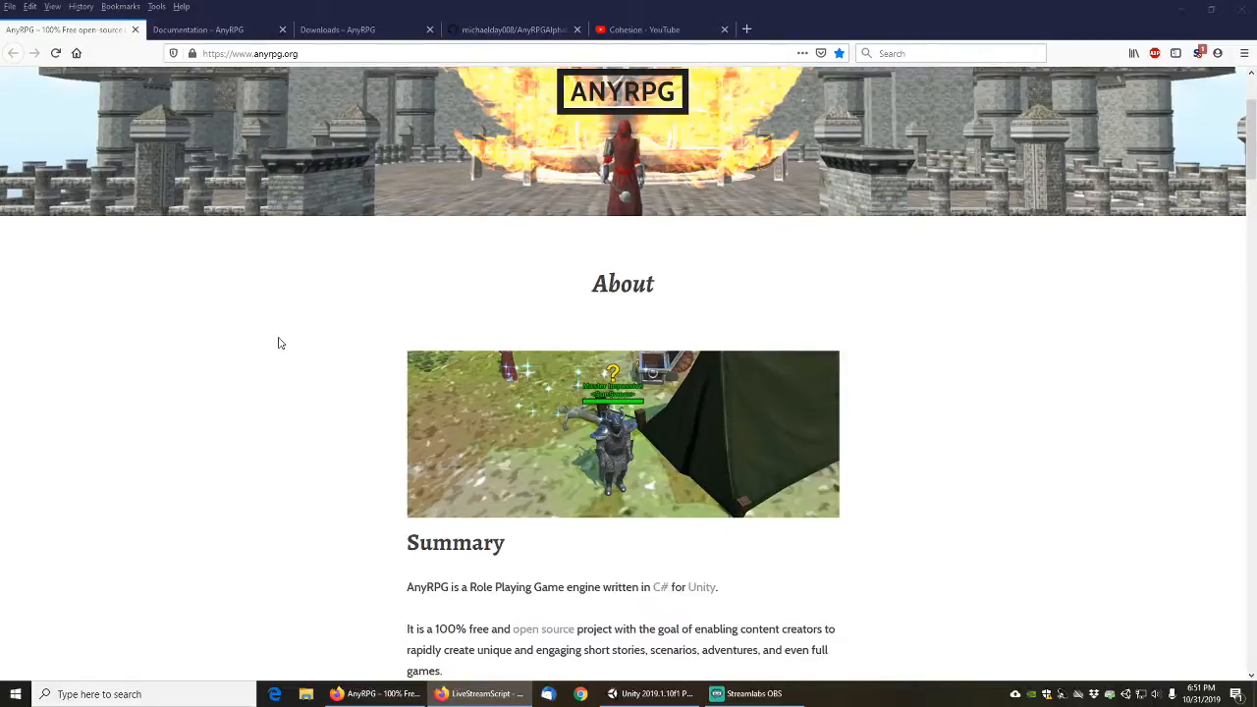
Look over the AnyRPG downloads page and the AnyRPGAlphaCode GitHub repository, ending back on the downloads page
left_click(220, 30)
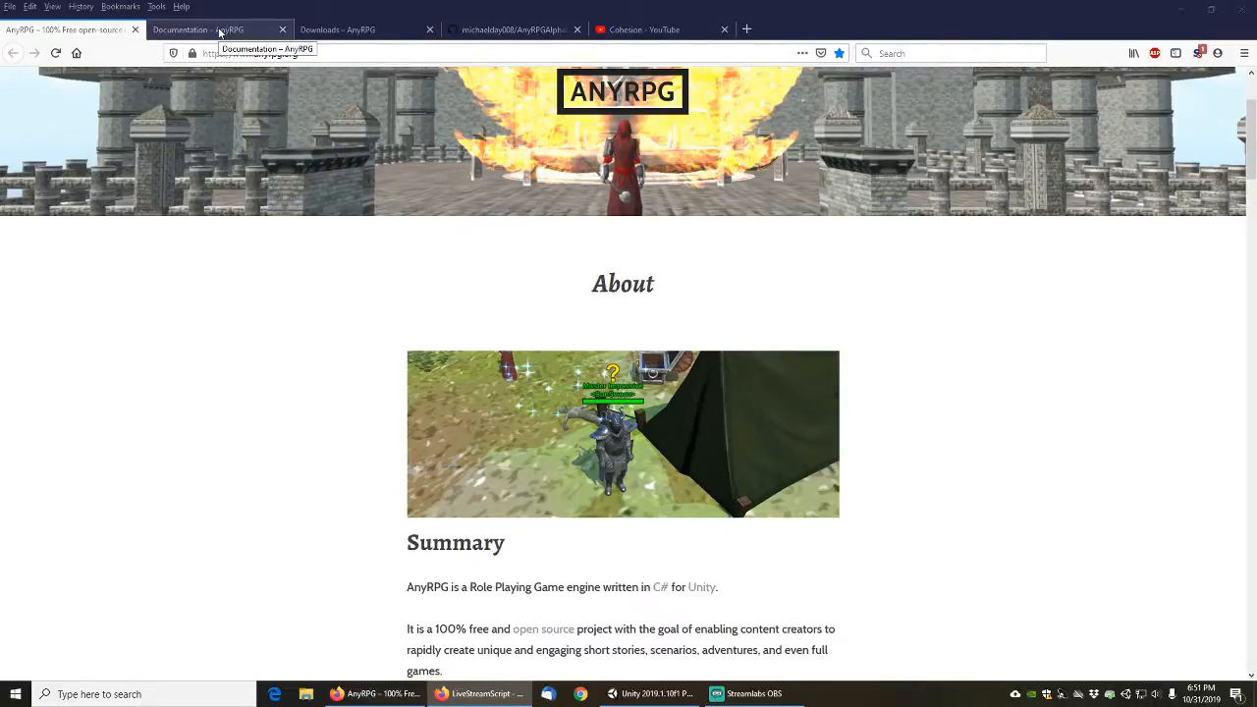
left_click(343, 31)
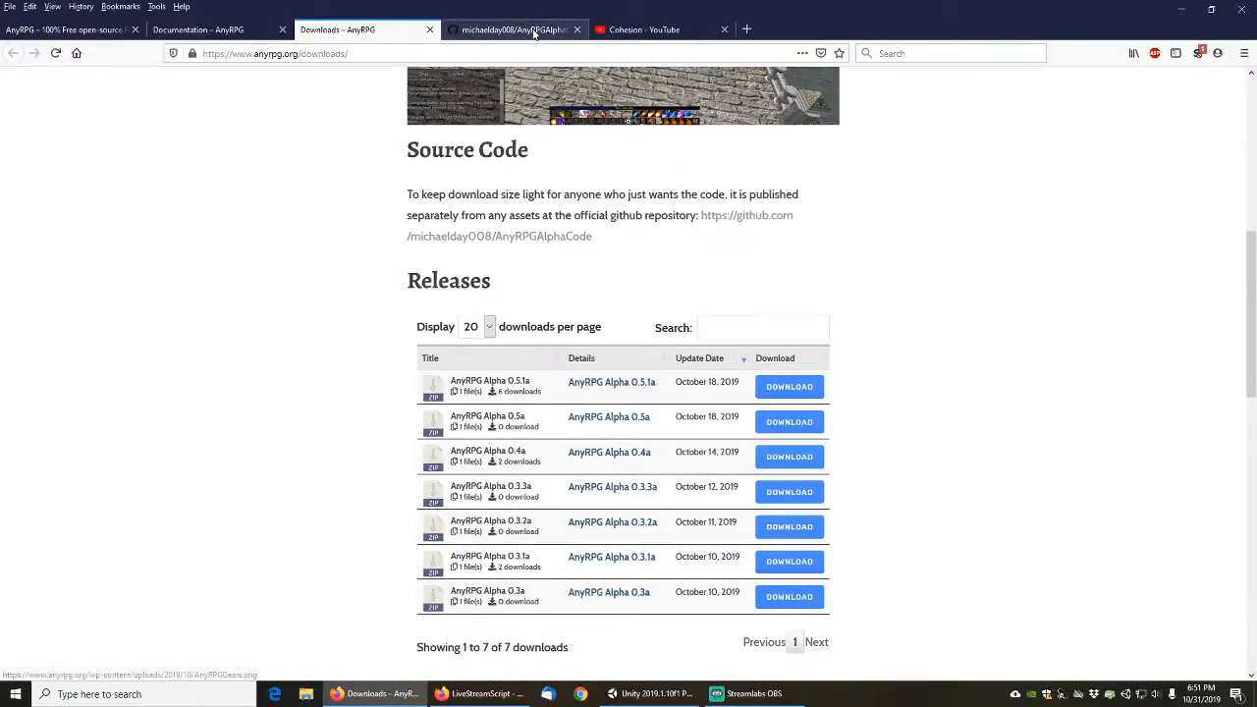
left_click(509, 30)
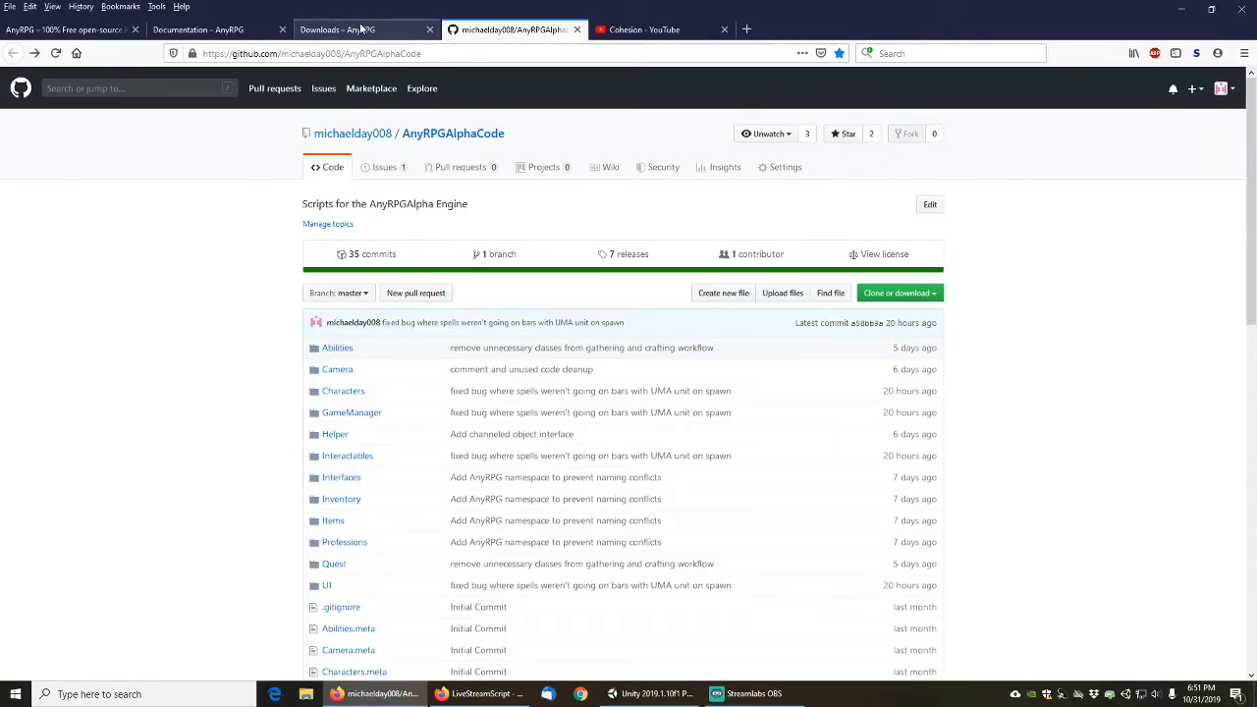
left_click(364, 30)
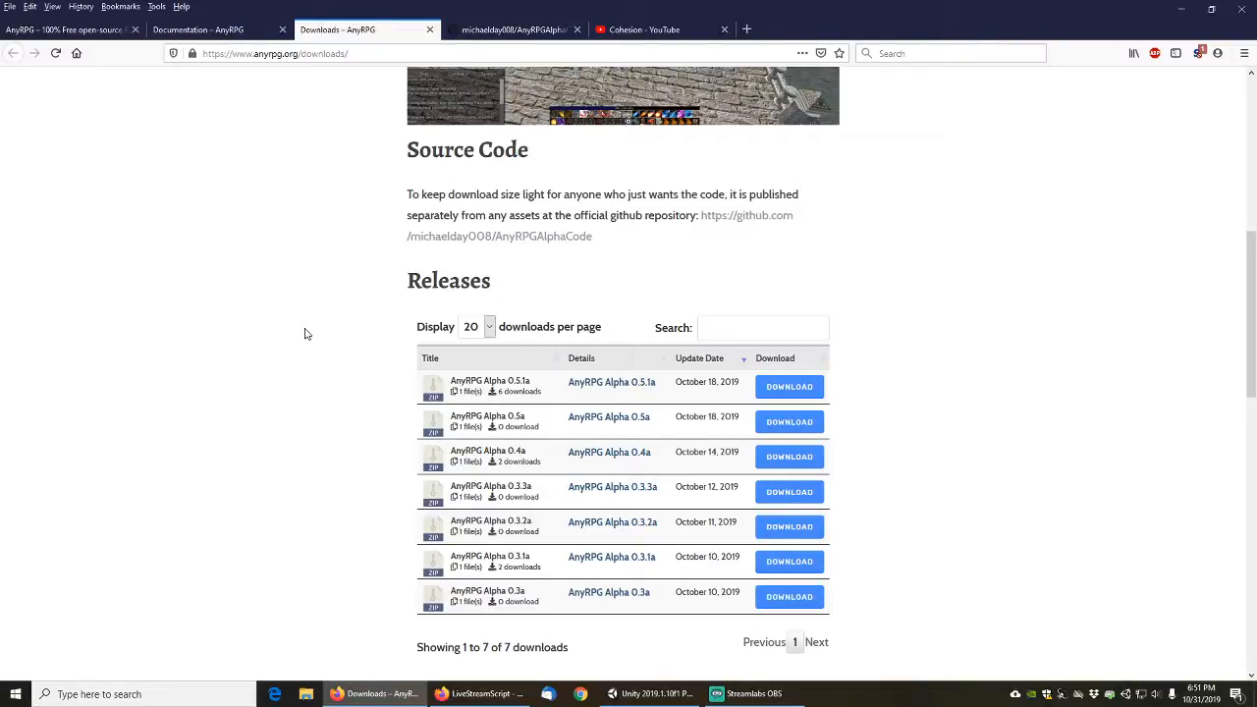
Switch to Unity and collapse the Raw Mocap Data and Animations folders under UsedExternalContent to show the overall project structure
left_click(666, 695)
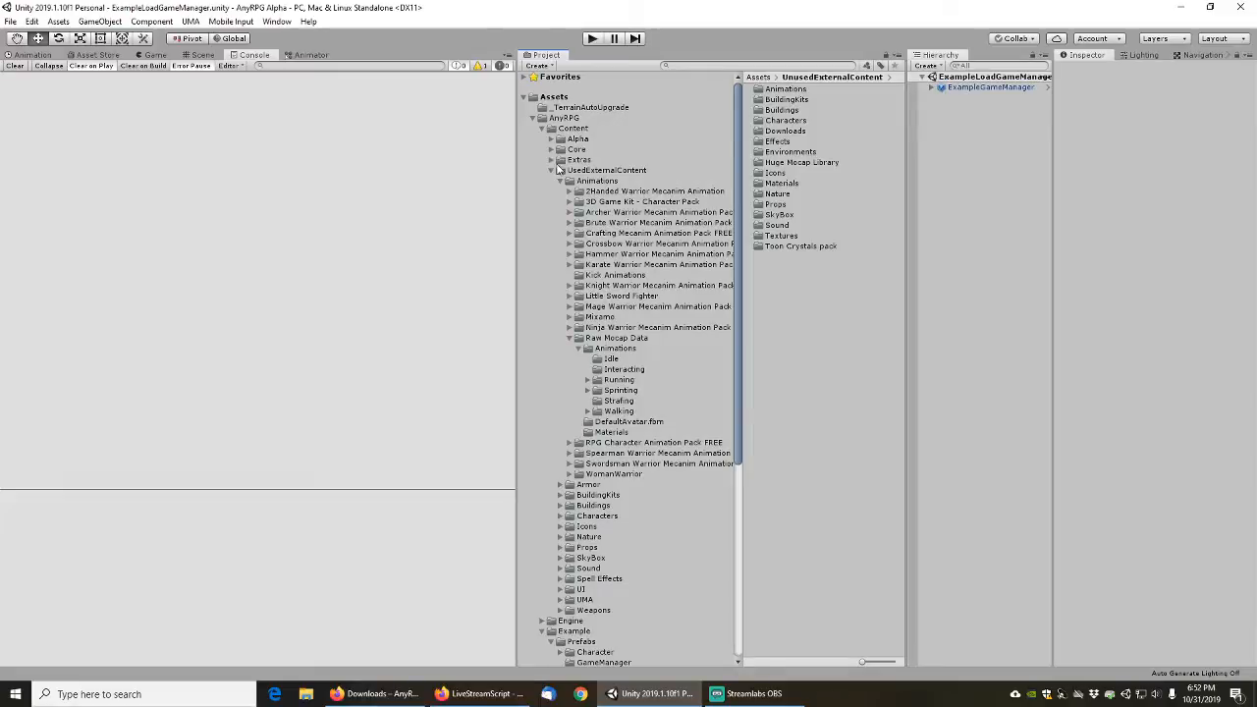
left_click(570, 337)
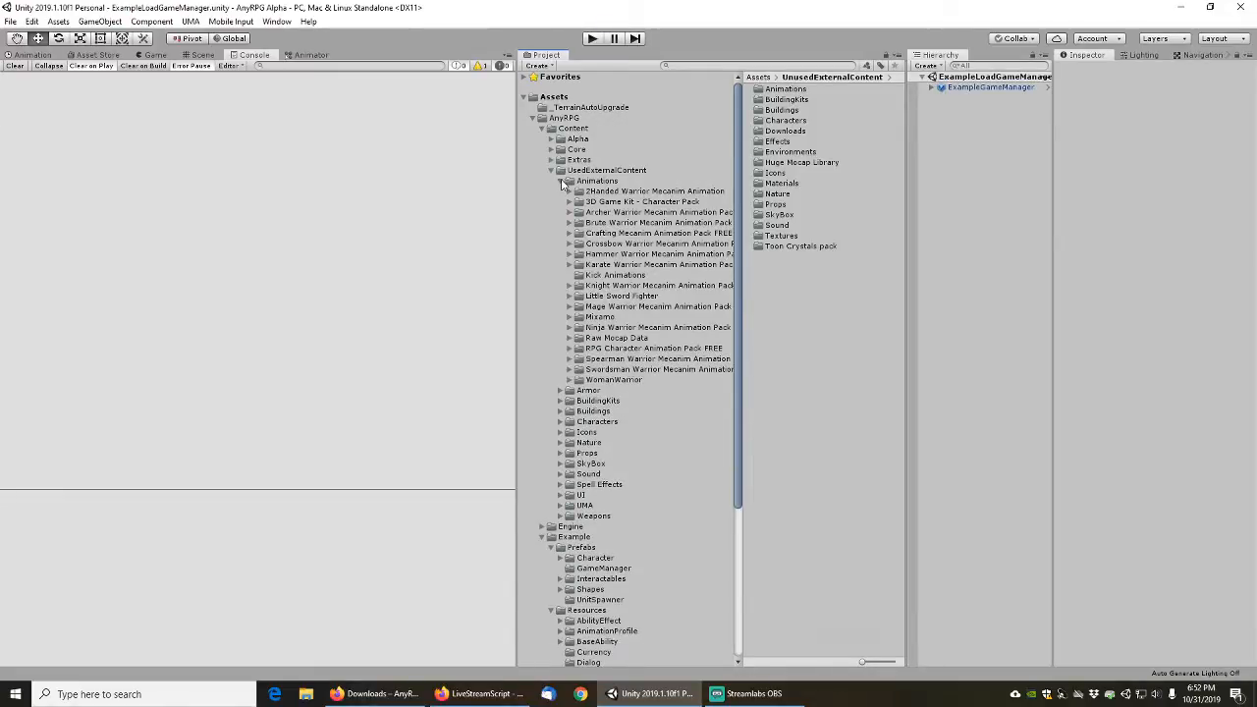
left_click(567, 182)
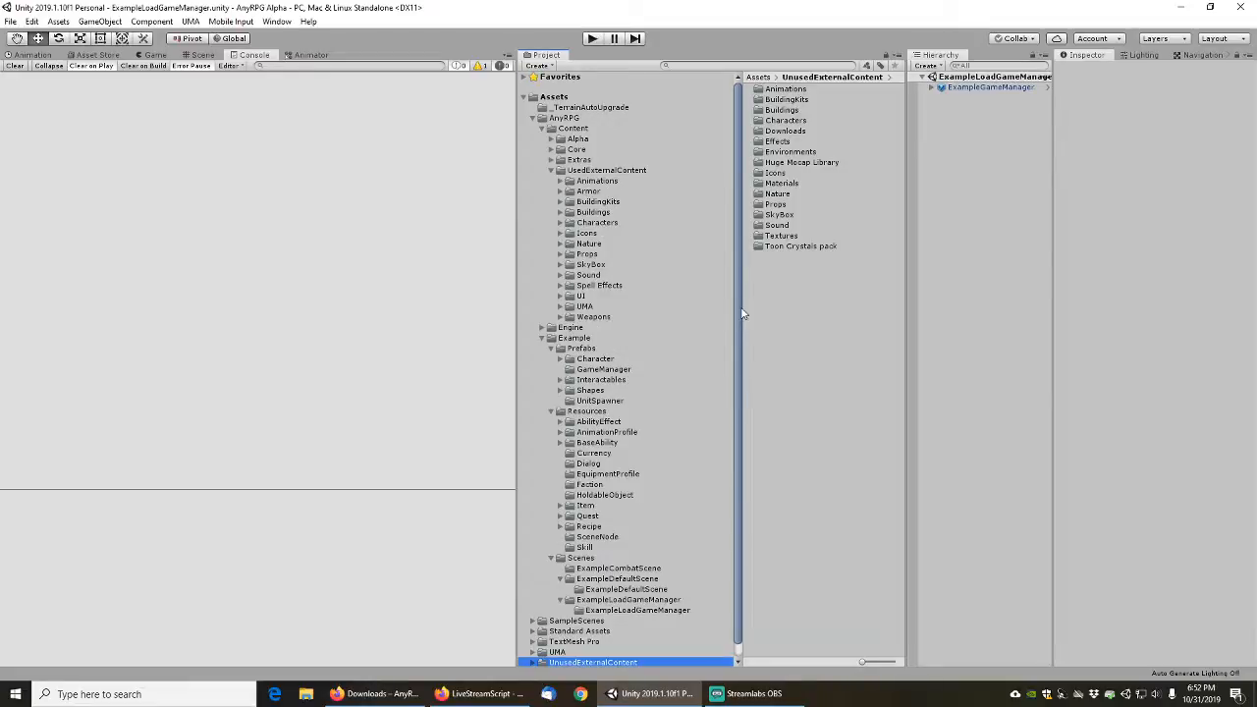
scroll(740, 319, "down", 1)
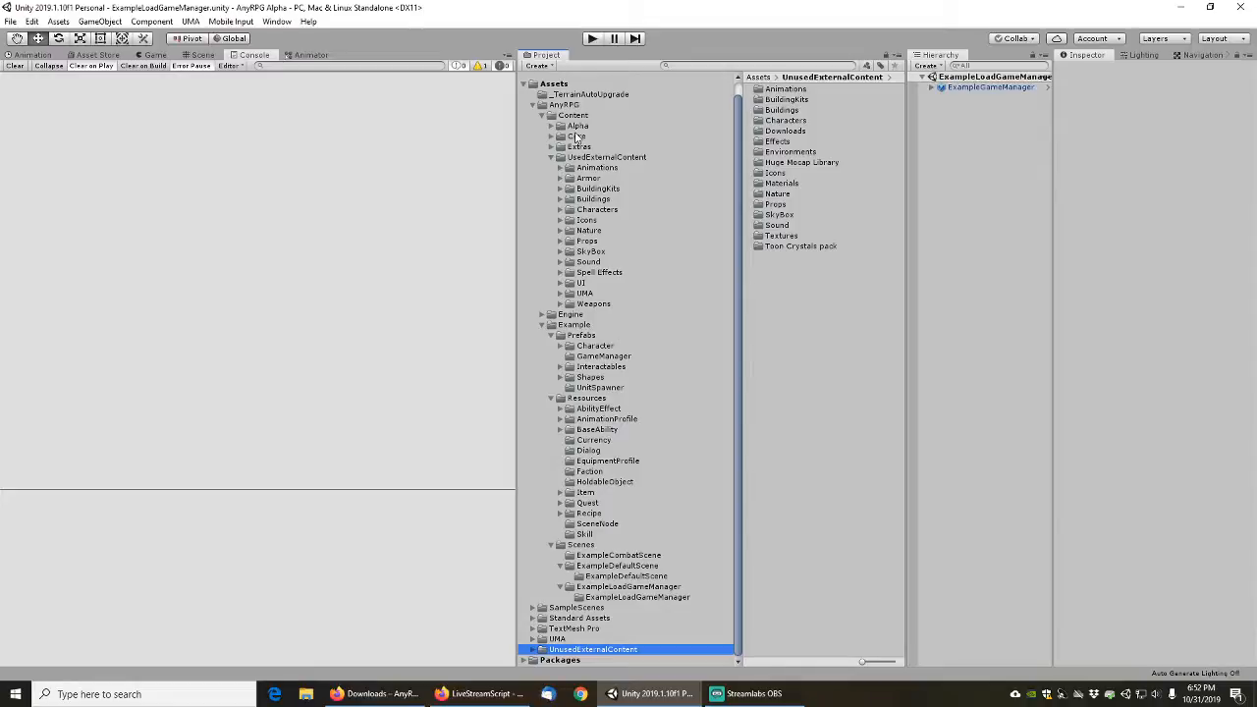
Duplicate the FountainOfTimeInteractable prefab in the Alpha content's Prefabs/Interactables folder
left_click(552, 127)
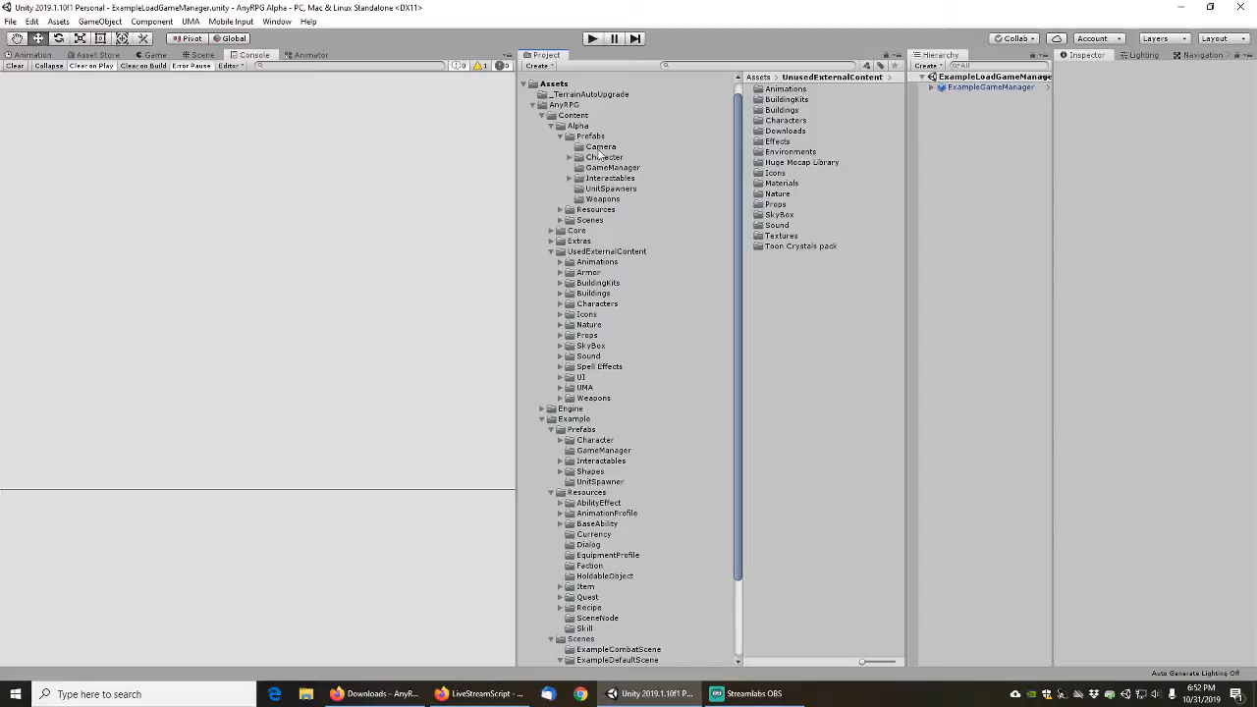
left_click(578, 179)
left_click(610, 179)
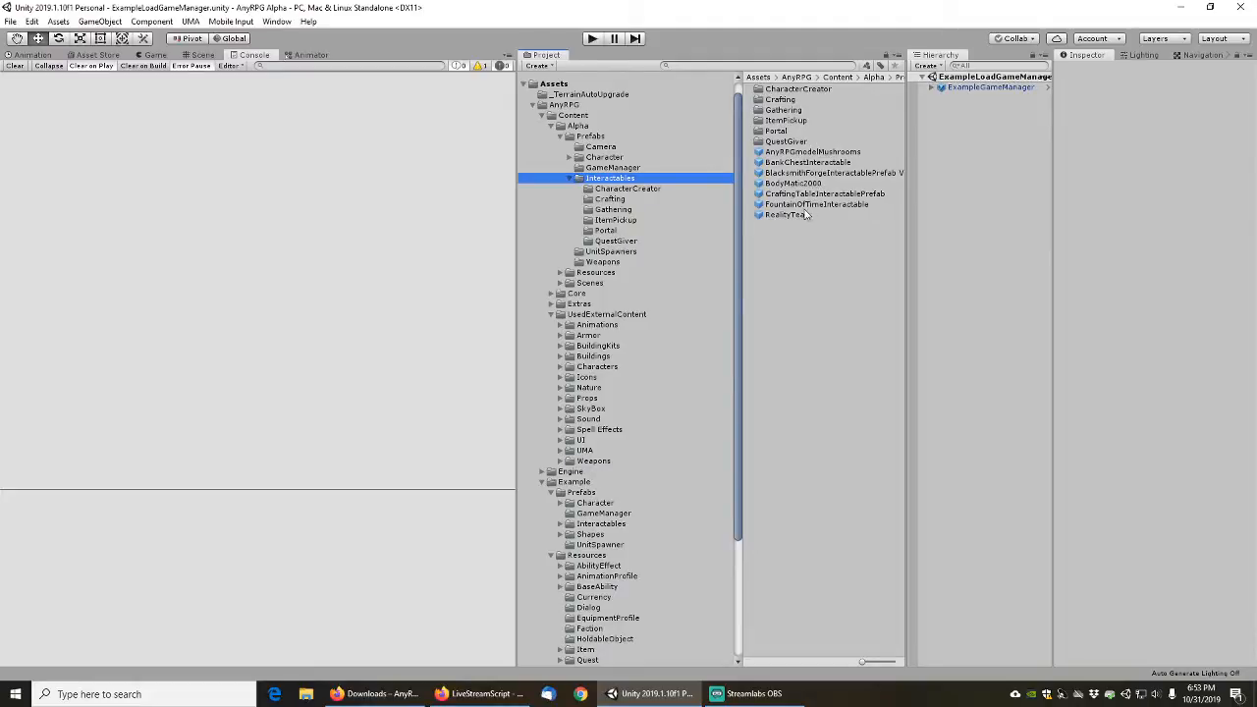
left_click(805, 206)
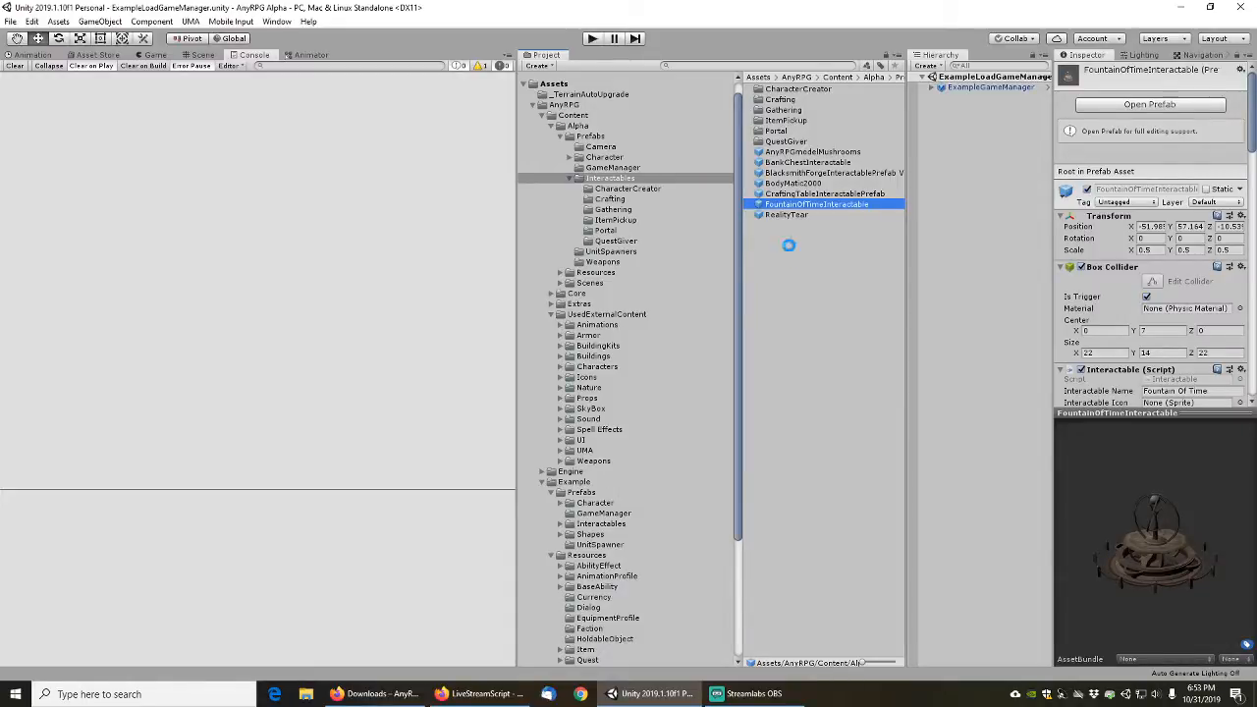
key("ctrl+d")
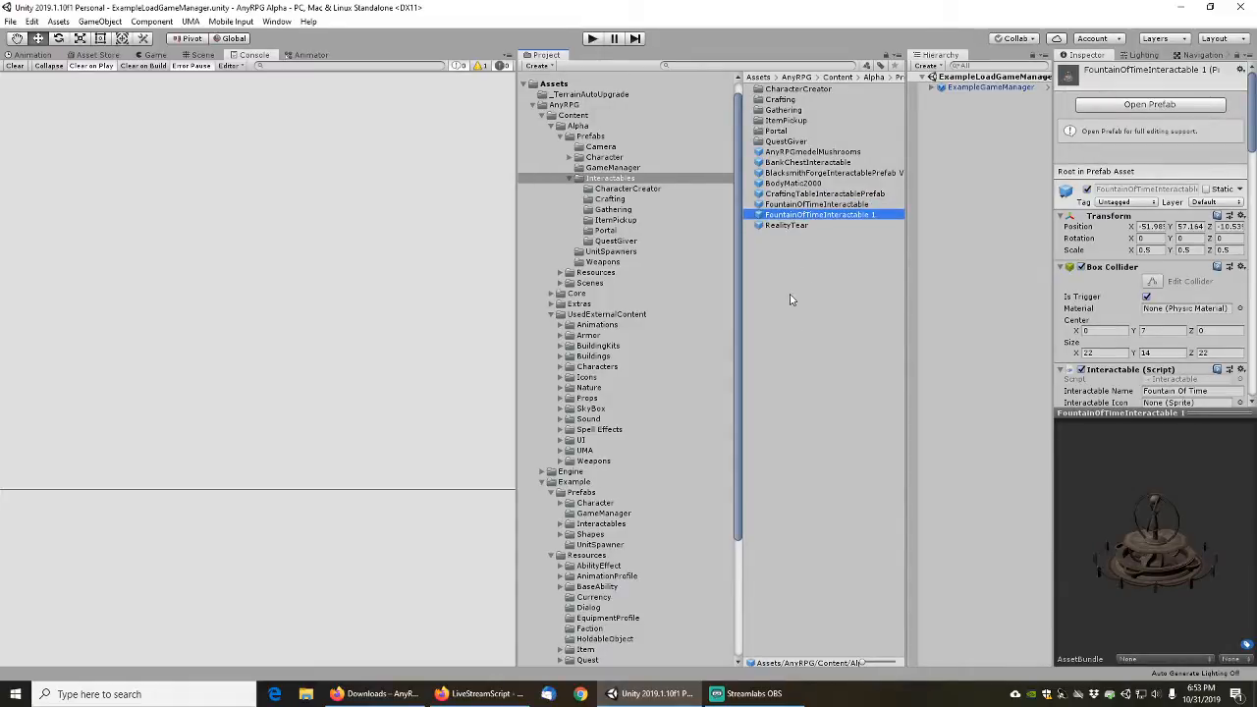
Rename the duplicated fountain prefab as ExampleFountainOfTimeInteractable
key("F2")
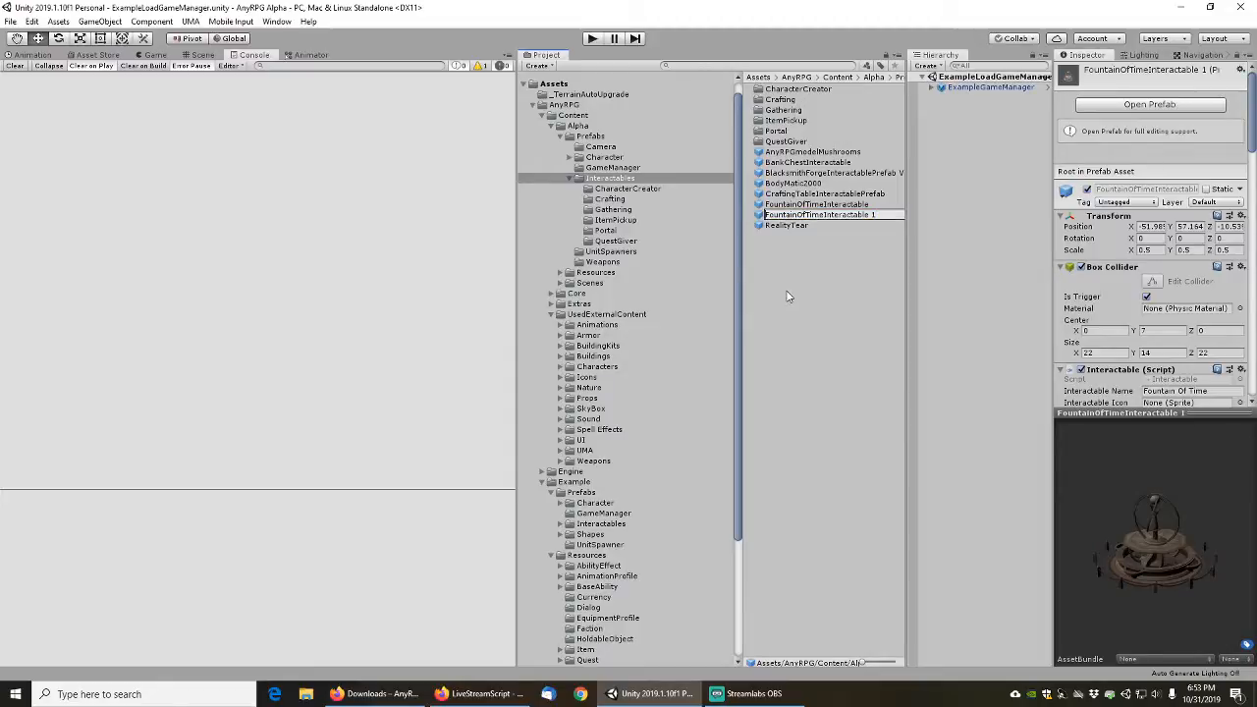
key("End")
key("BackSpace")
key("BackSpace")
key("Home")
type("Example")
key("End")
key("BackSpace")
key("BackSpace")
key("Return")
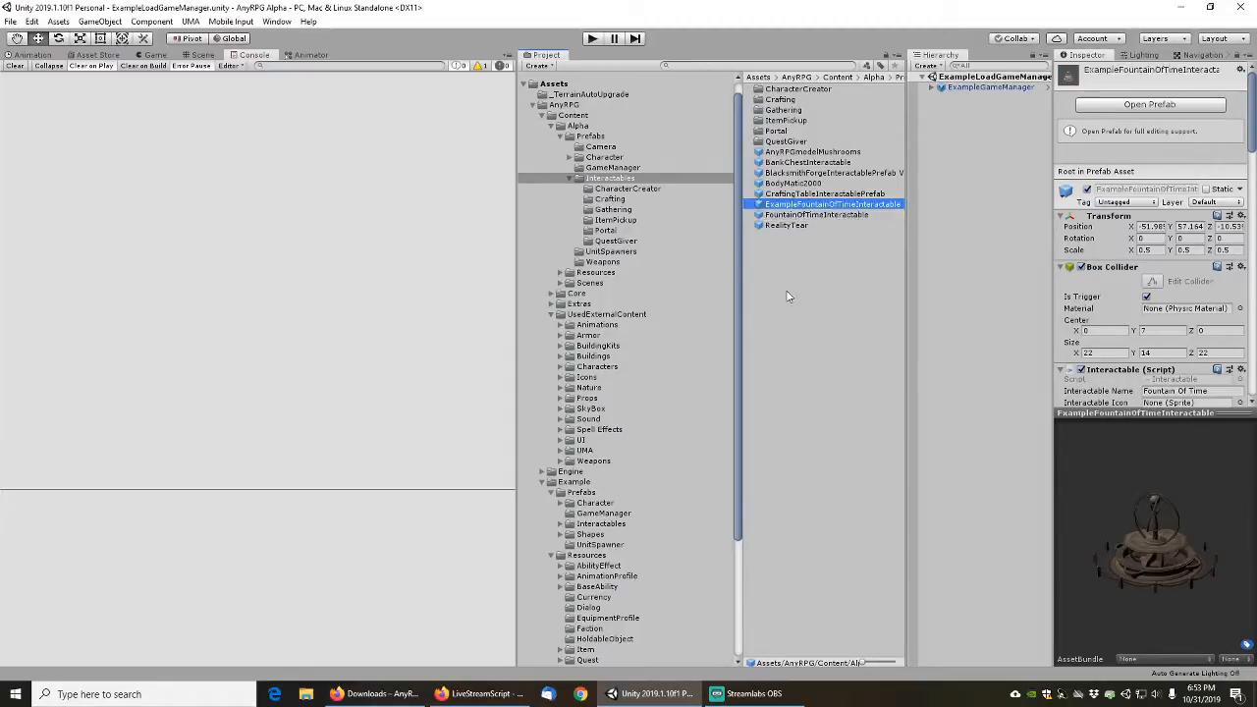
Move ExampleFountainOfTimeInteractable into the Example/Prefabs/Interactables folder and display that folder's contents
scroll(648, 340, "down", 5)
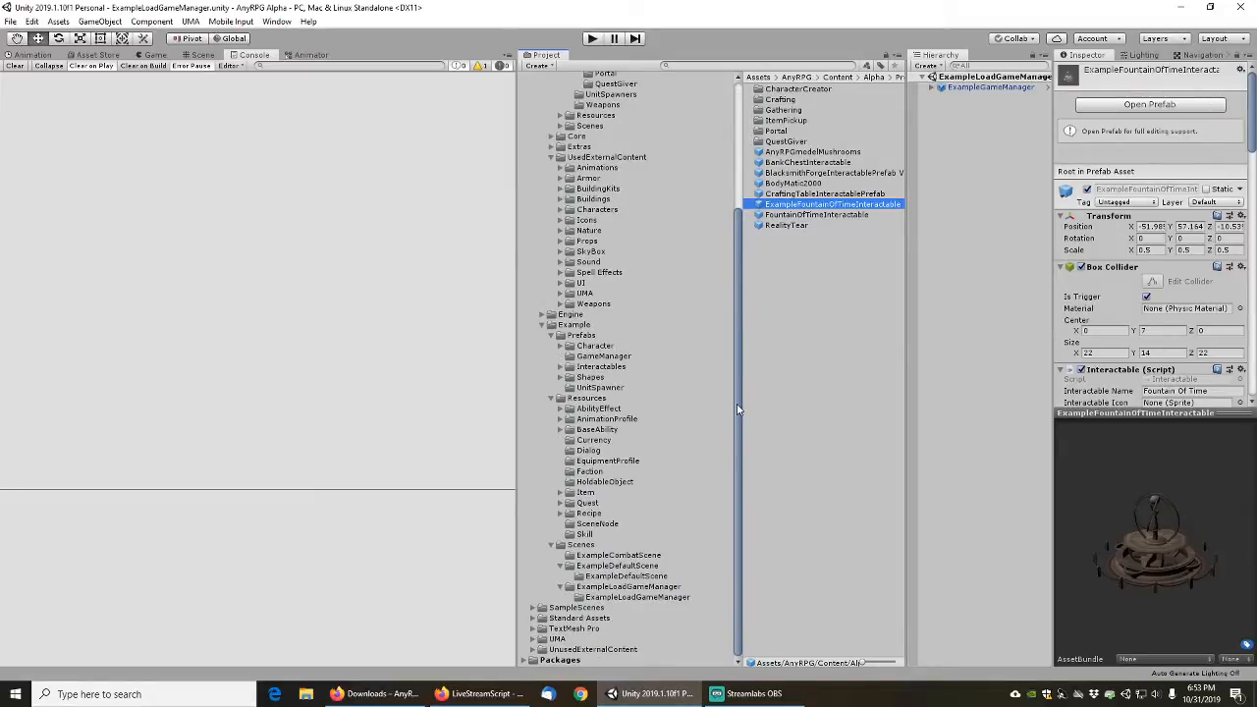
left_click(559, 366)
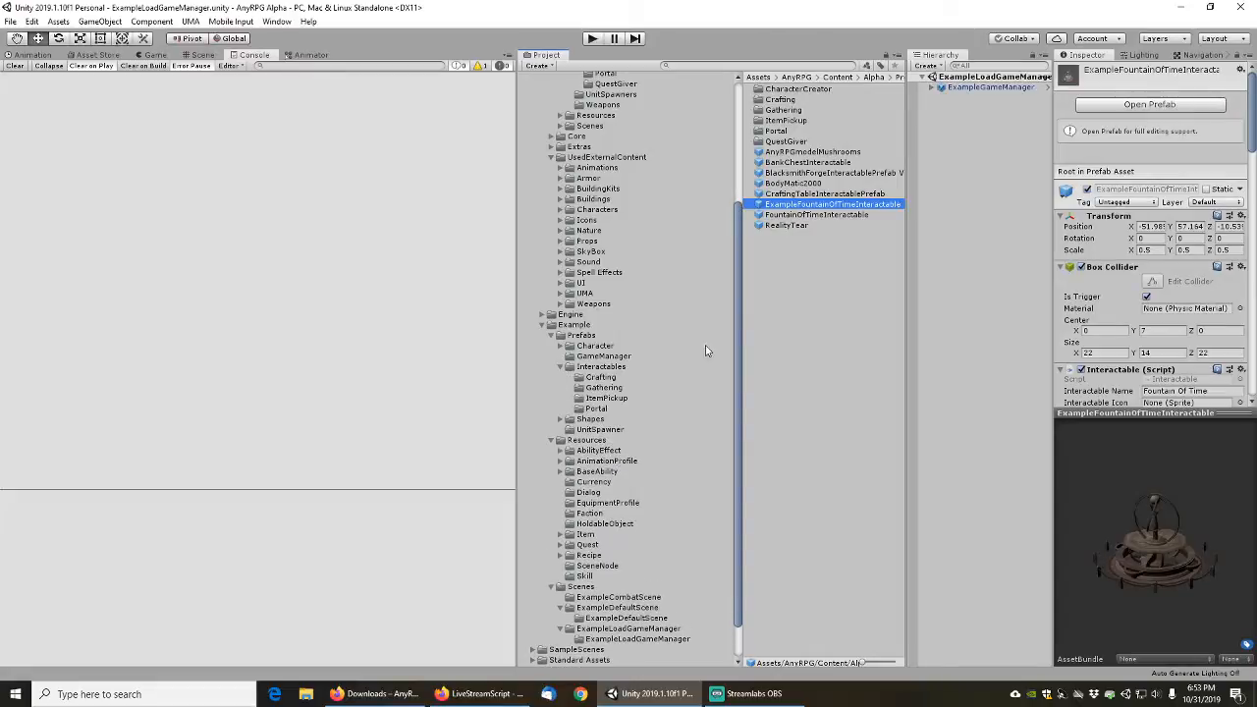
left_click_drag(819, 206, 609, 375)
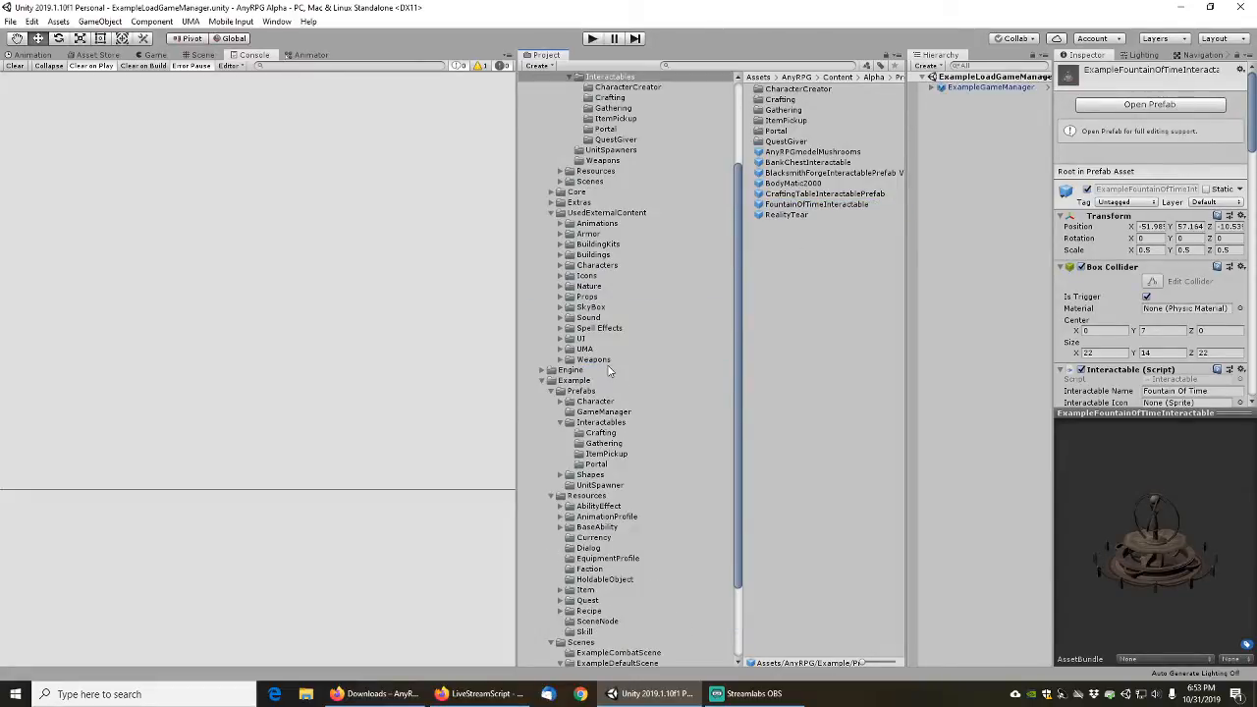
left_click(601, 423)
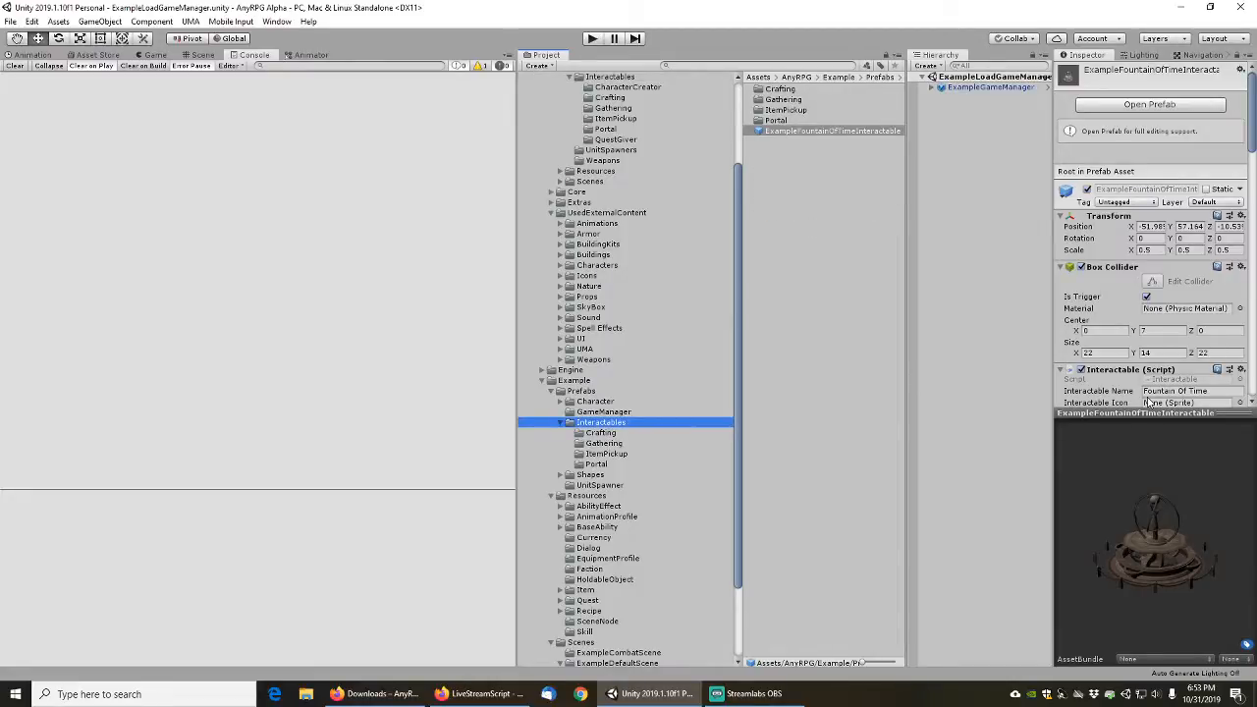
Open the ExampleFountainOfTimeInteractable prefab for editing and delete its magical fountain particle effect and Fountain child objects
left_click(1124, 104)
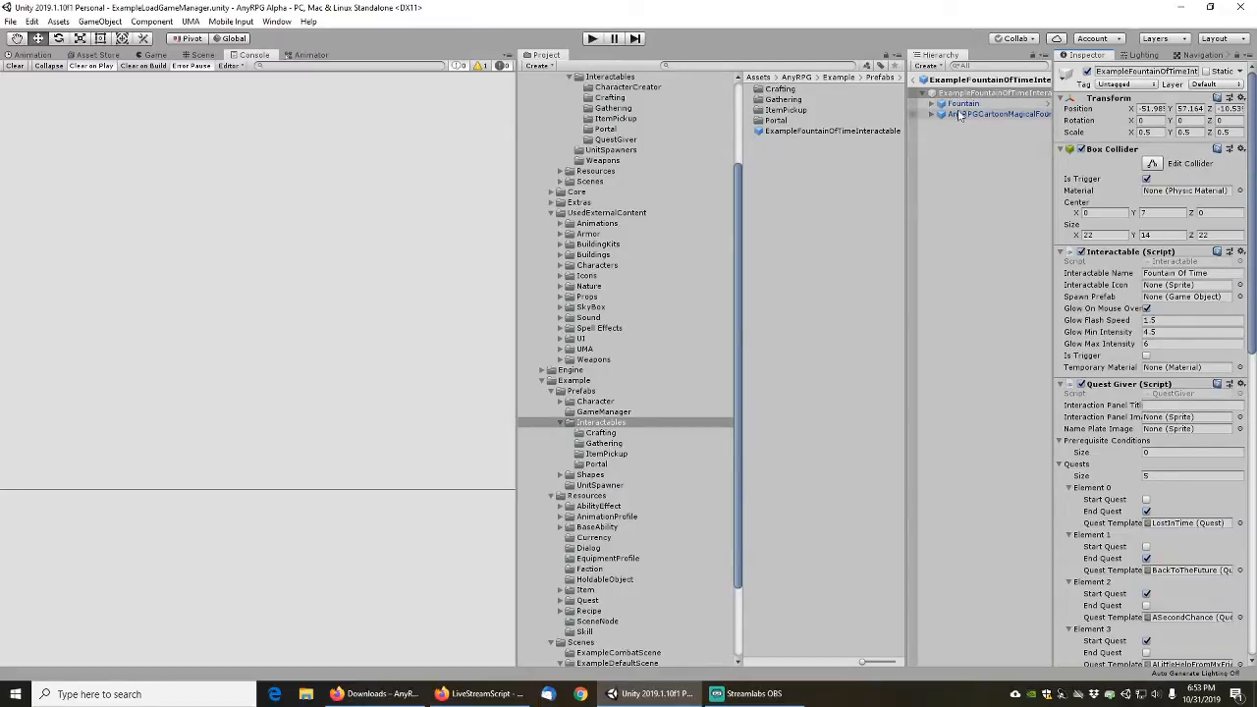
left_click(962, 103)
left_click(964, 115)
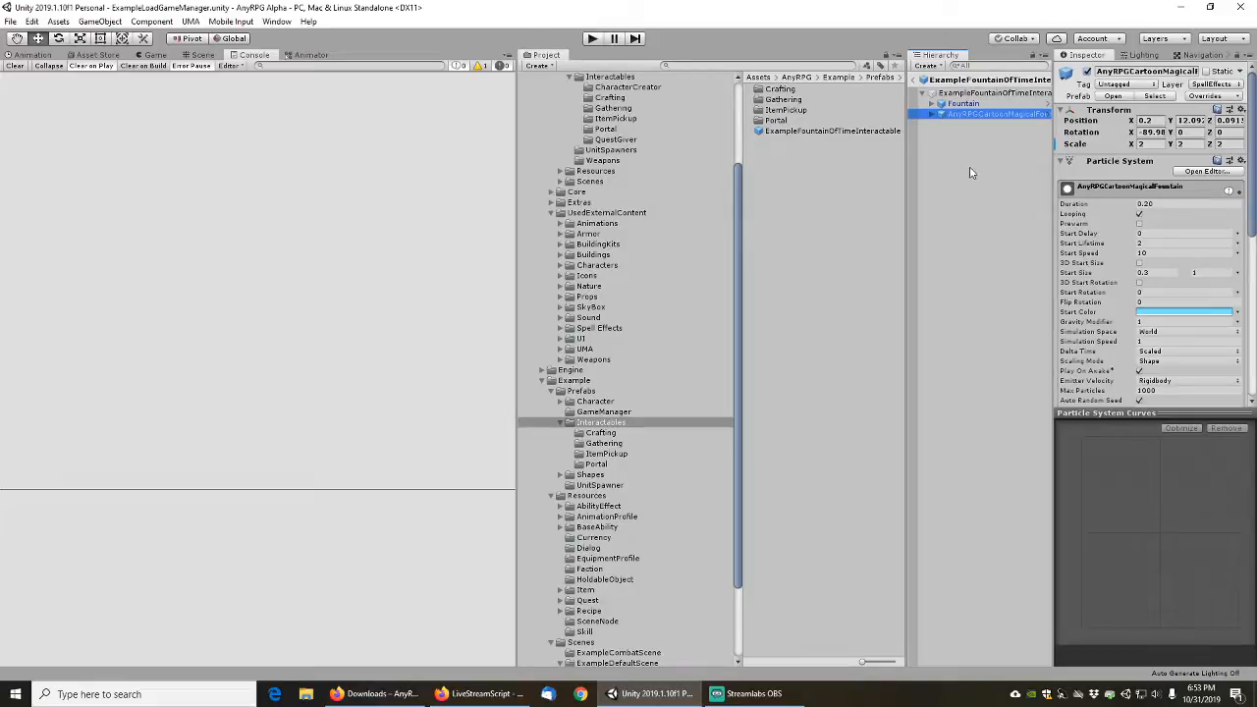
key("Delete")
left_click(963, 104)
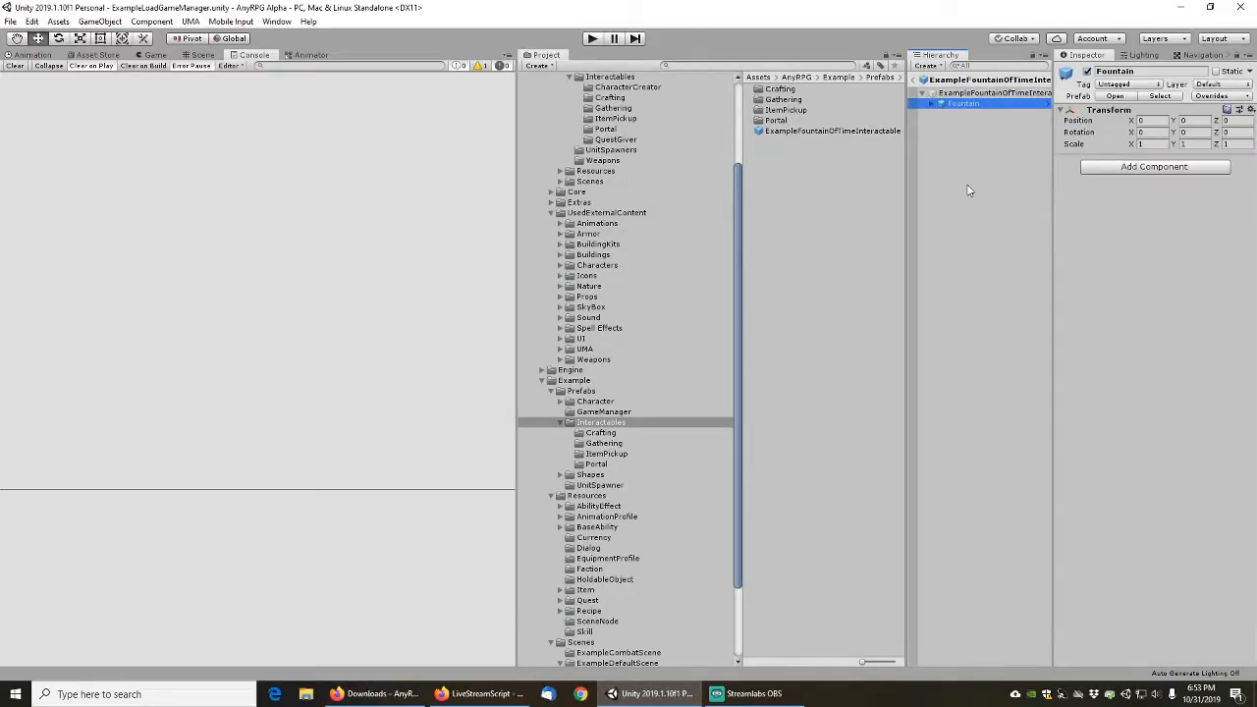
left_click(932, 104)
left_click(932, 105)
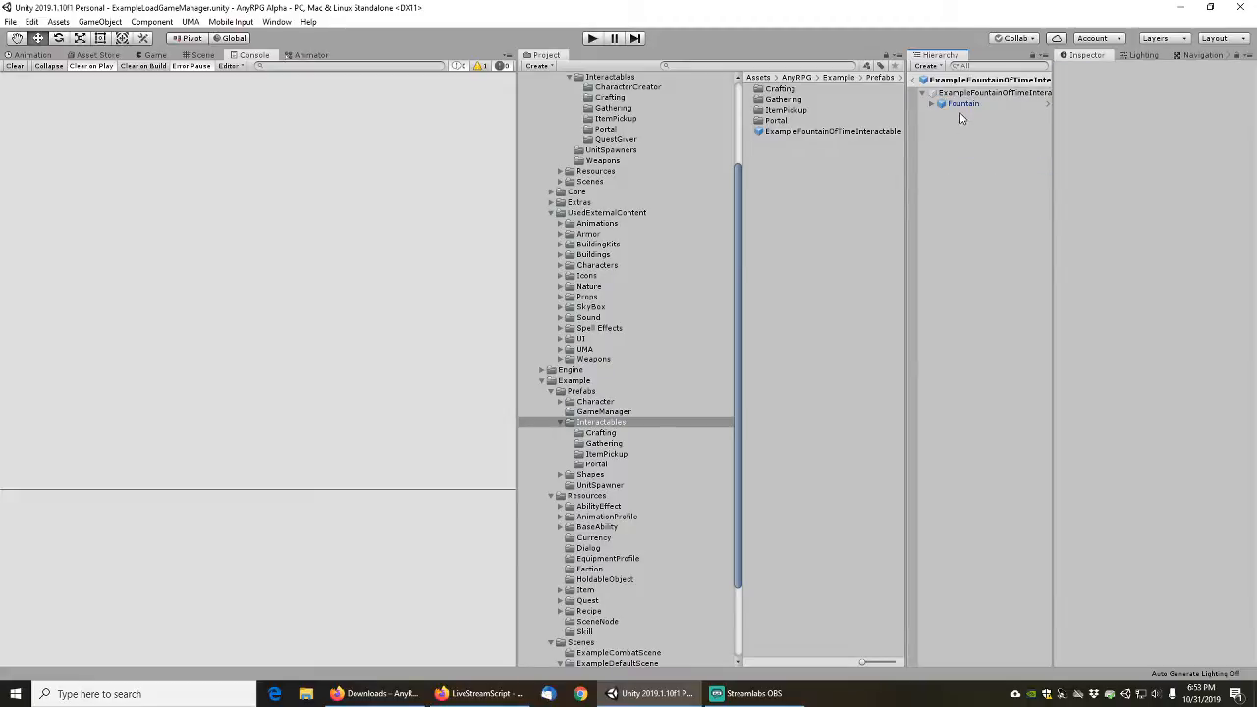
key("Delete")
Add a 3D Cube as a child of the ExampleFountainOfTimeInteractable root object
left_click(961, 95)
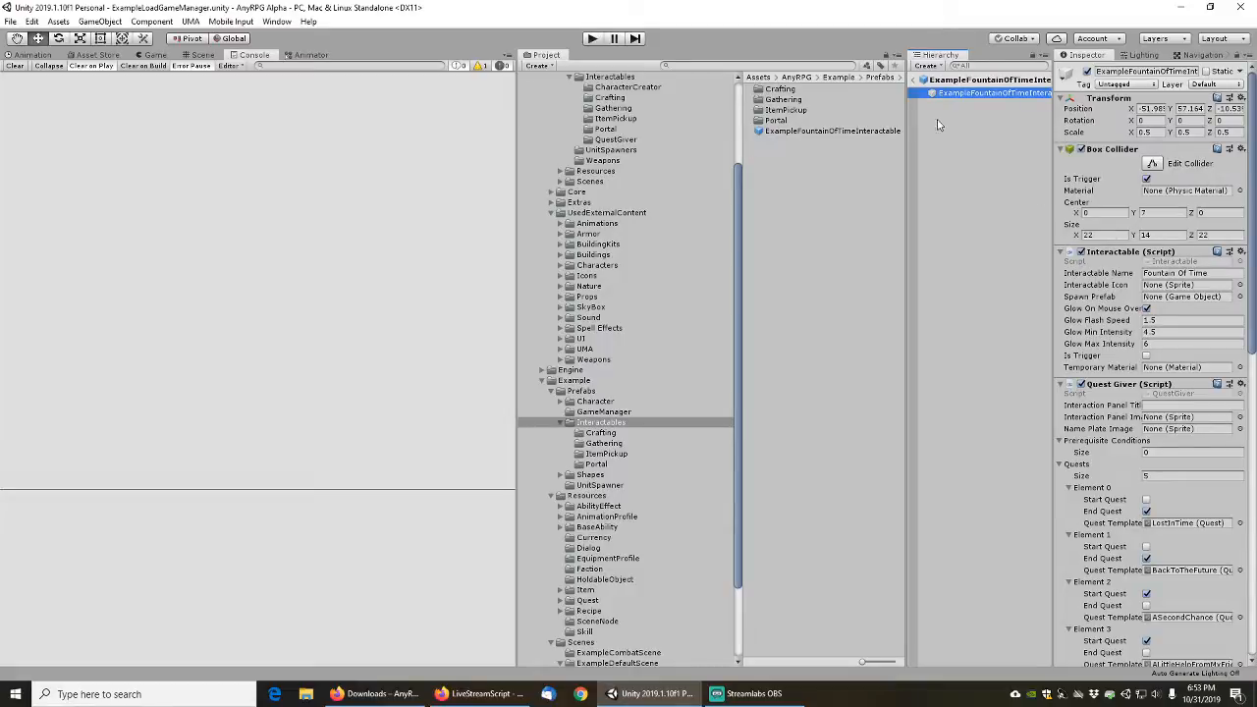
right_click(959, 93)
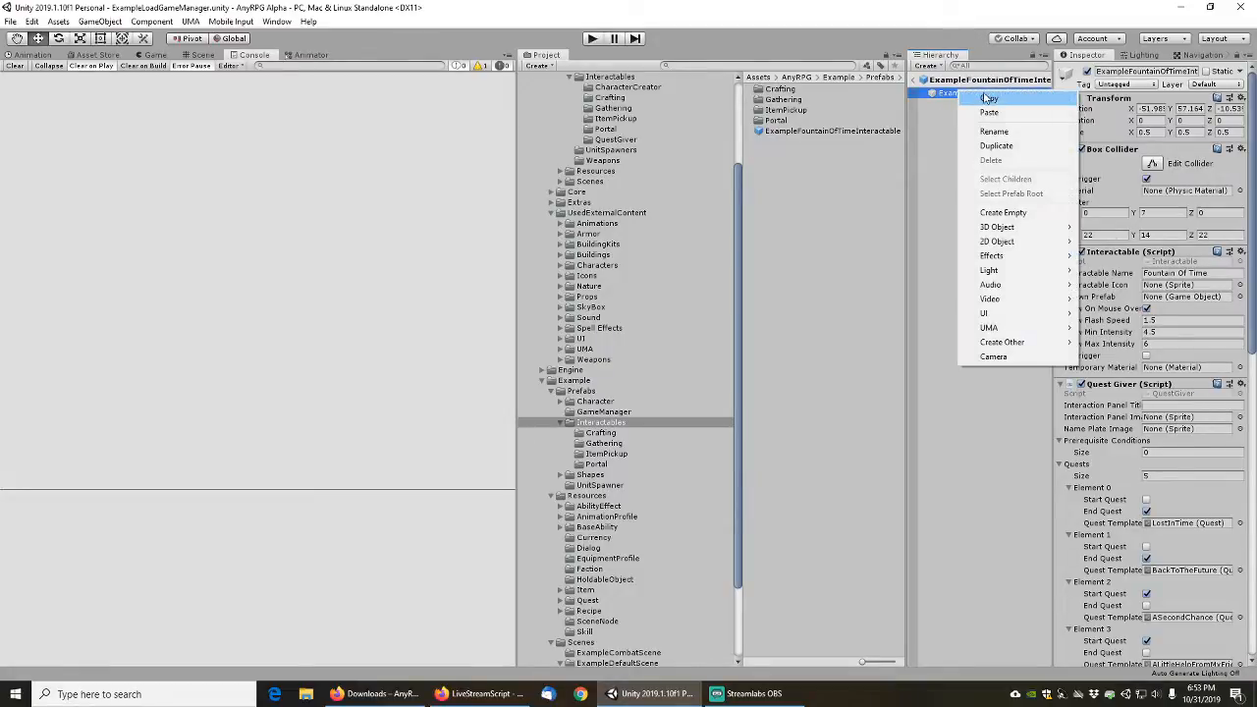
mouse_move(1000, 229)
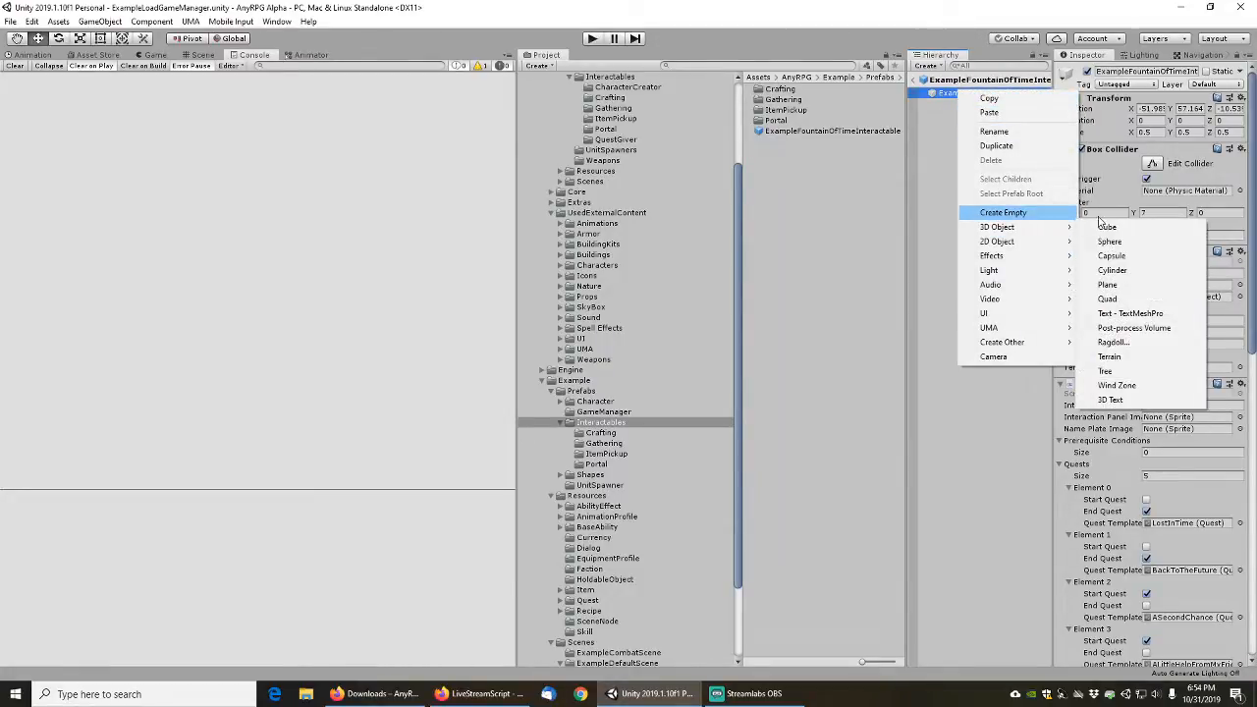
left_click(1107, 226)
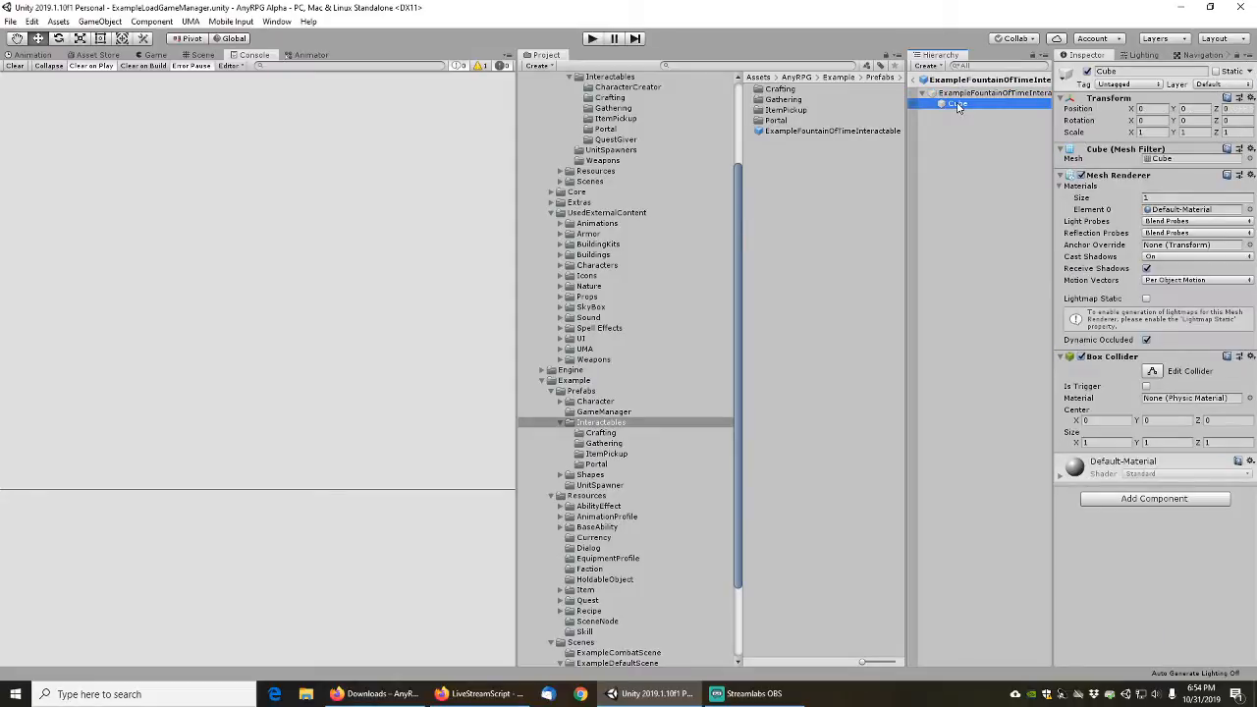
Find a gray material for the cube's Mesh Renderer and assign AnyRPGGrayMaterial to Element 0
left_click(1250, 209)
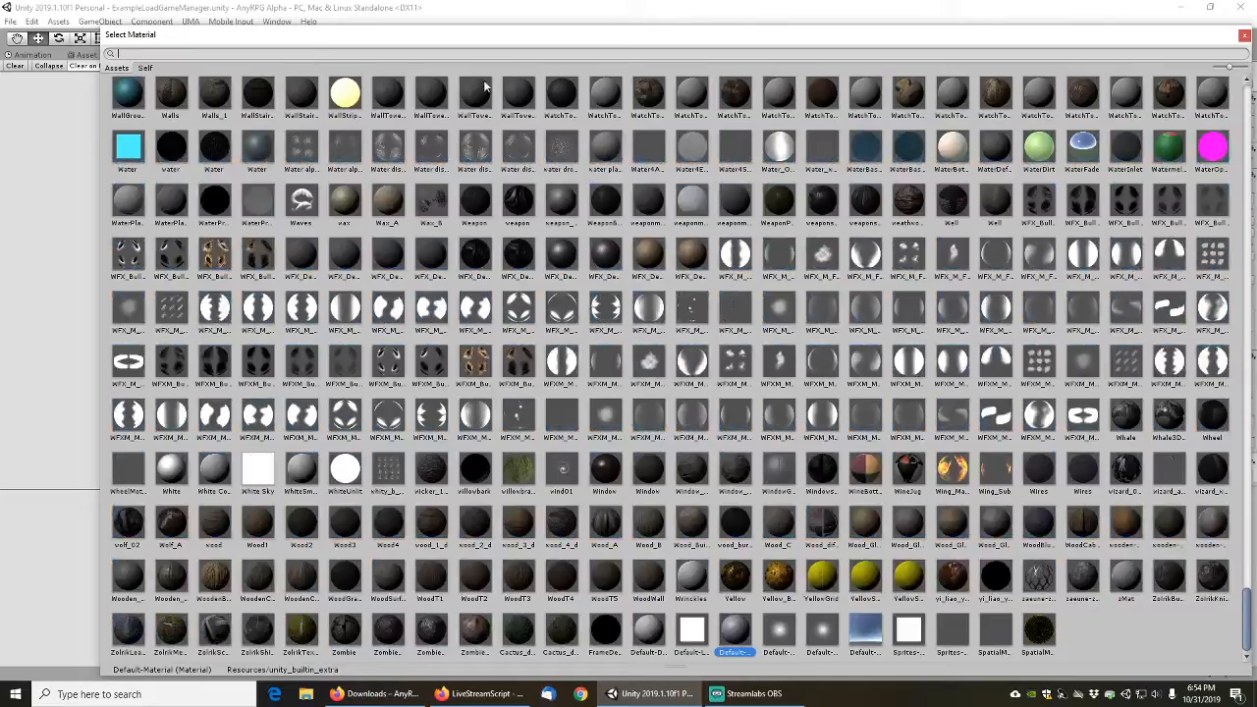
type("gray")
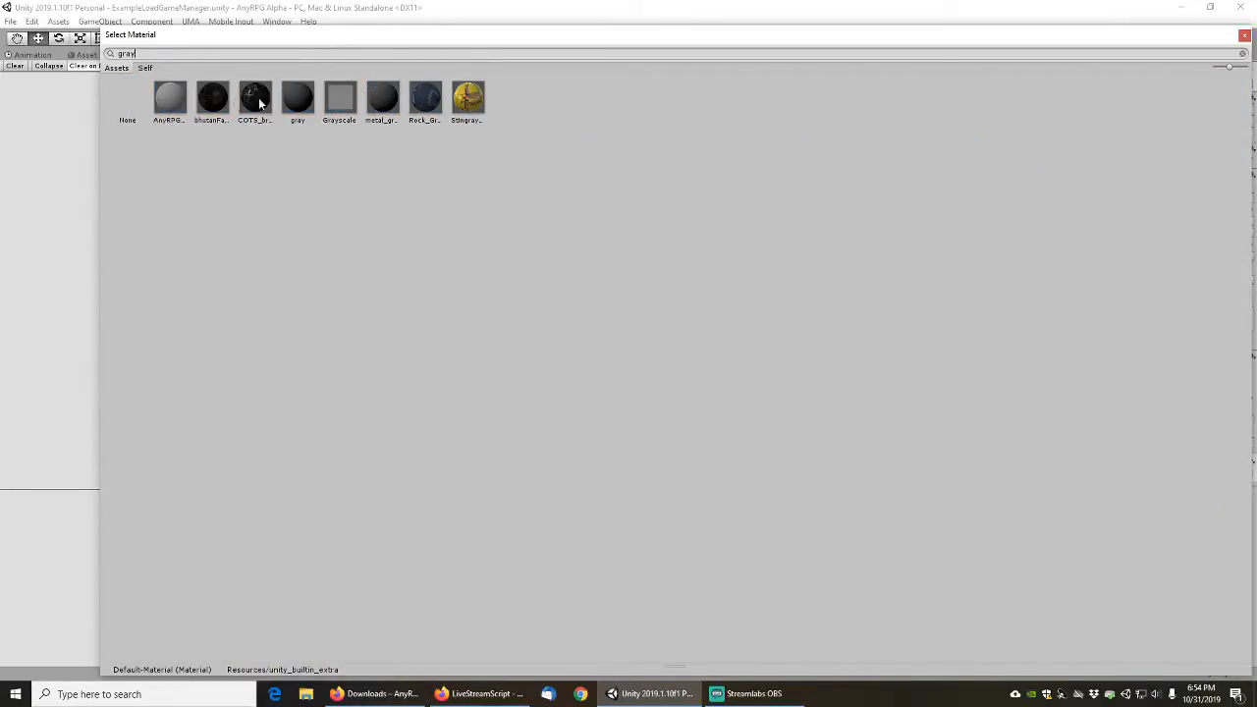
left_click(165, 95)
double_click(165, 95)
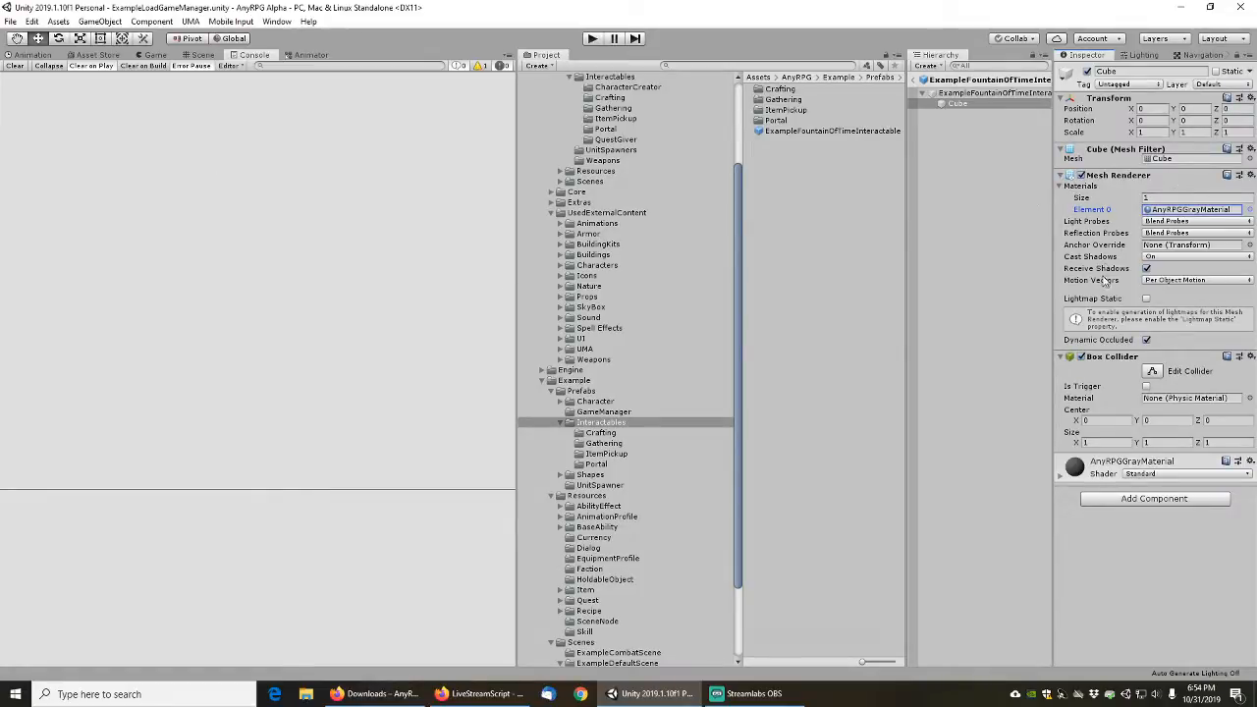
Set the cube's scale to X 22, Y 14, Z 22 to match the root object's box collider size
left_click(999, 91)
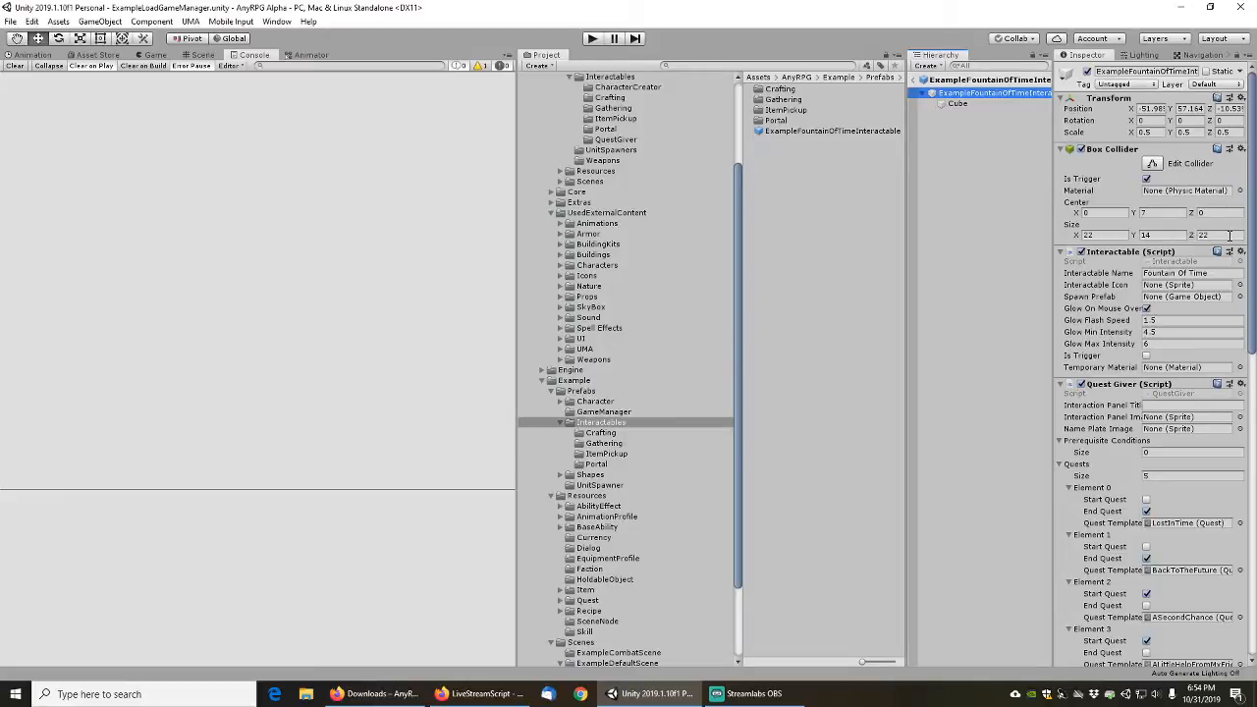
key("Down")
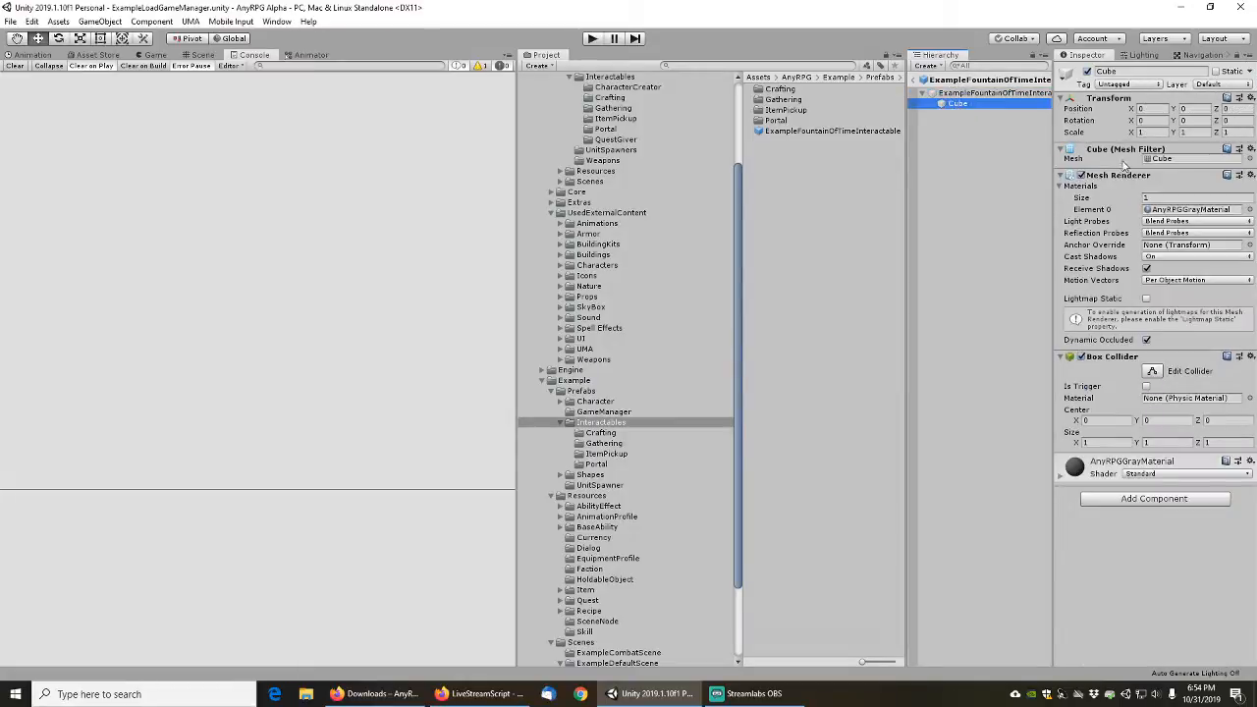
left_click(1152, 131)
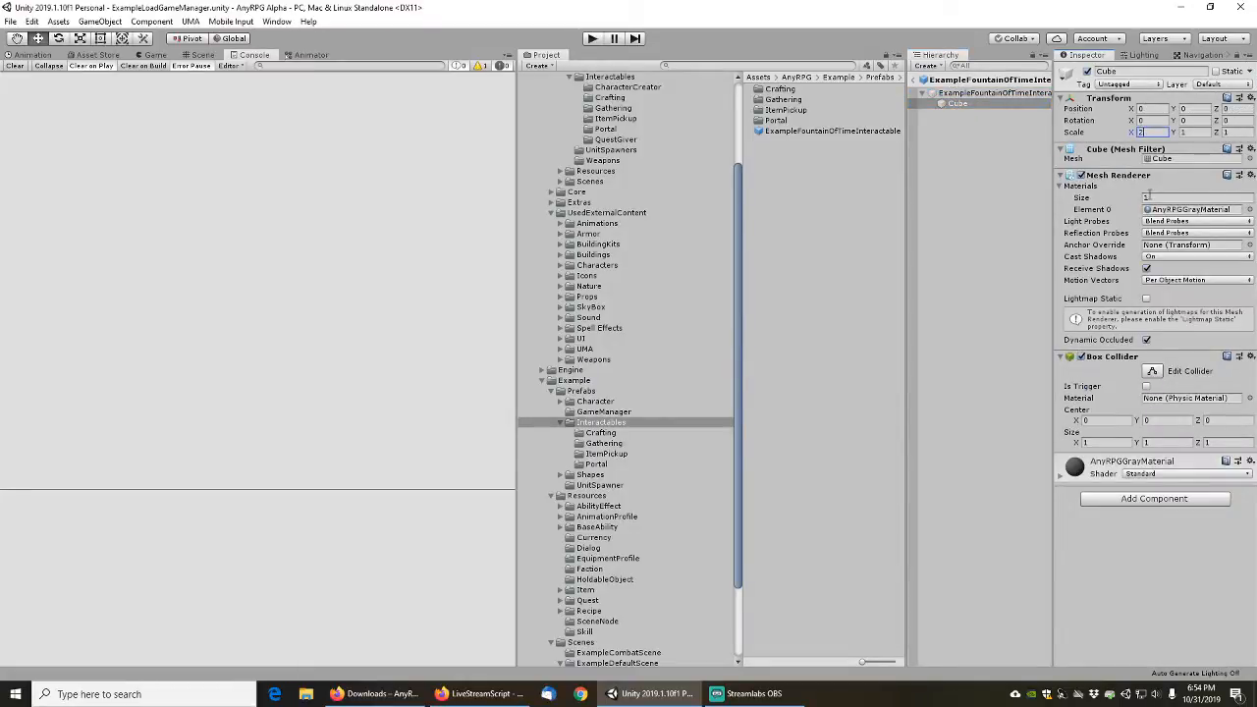
type("22")
key("Tab")
type("14")
key("Tab")
type("22")
Examine the cube in the Scene view and compare its position with the root object's box collider
left_click(197, 55)
right_click_drag(365, 501, 393, 415)
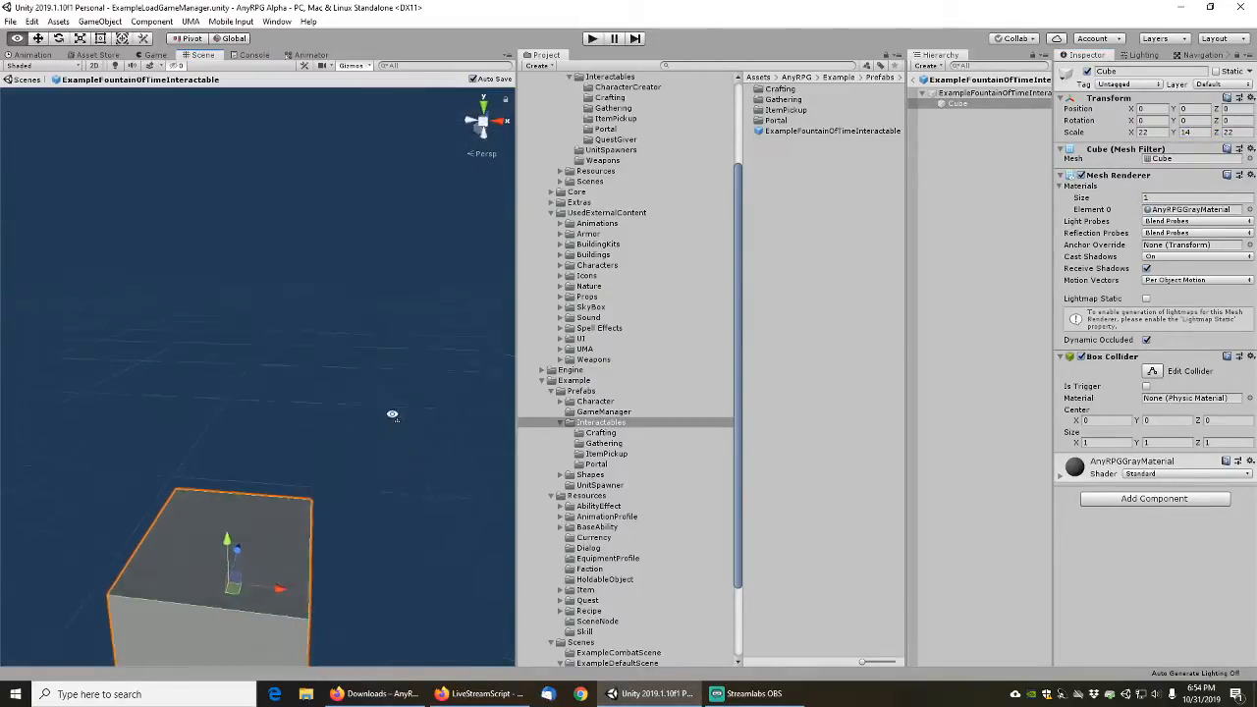
middle_click_drag(389, 481, 385, 363)
right_click_drag(438, 268, 412, 325)
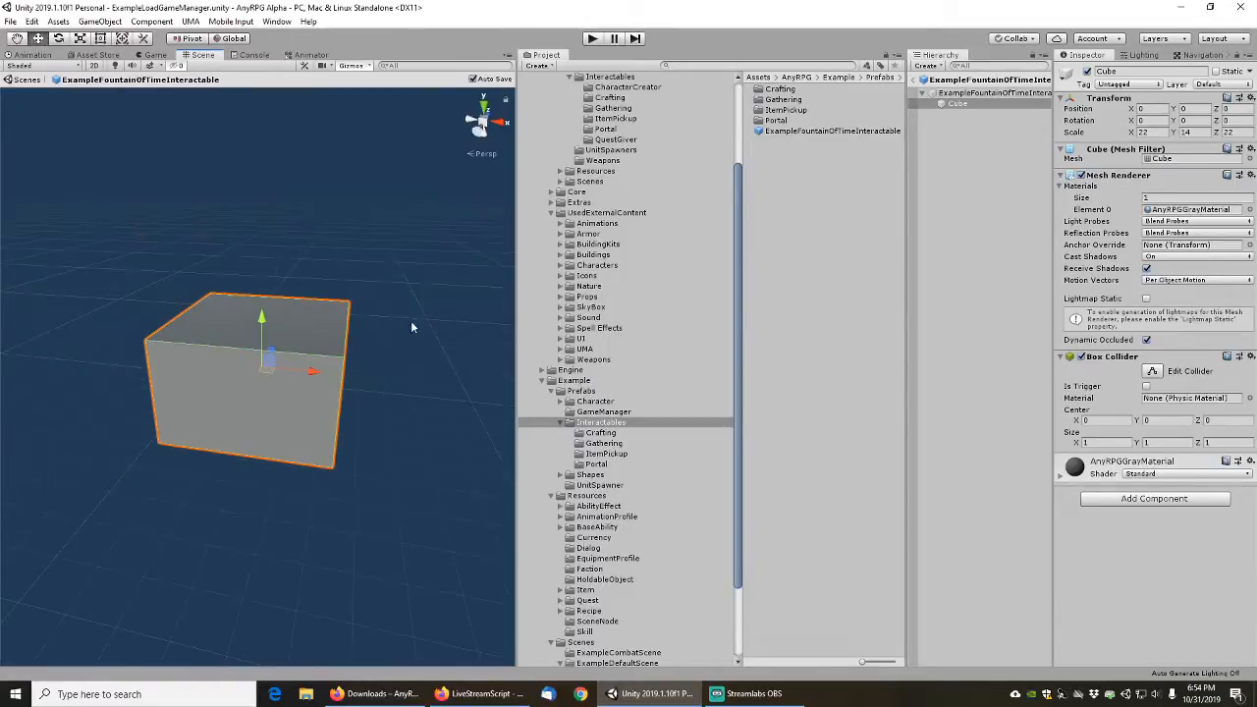
middle_click_drag(412, 325, 390, 349)
left_click(992, 92)
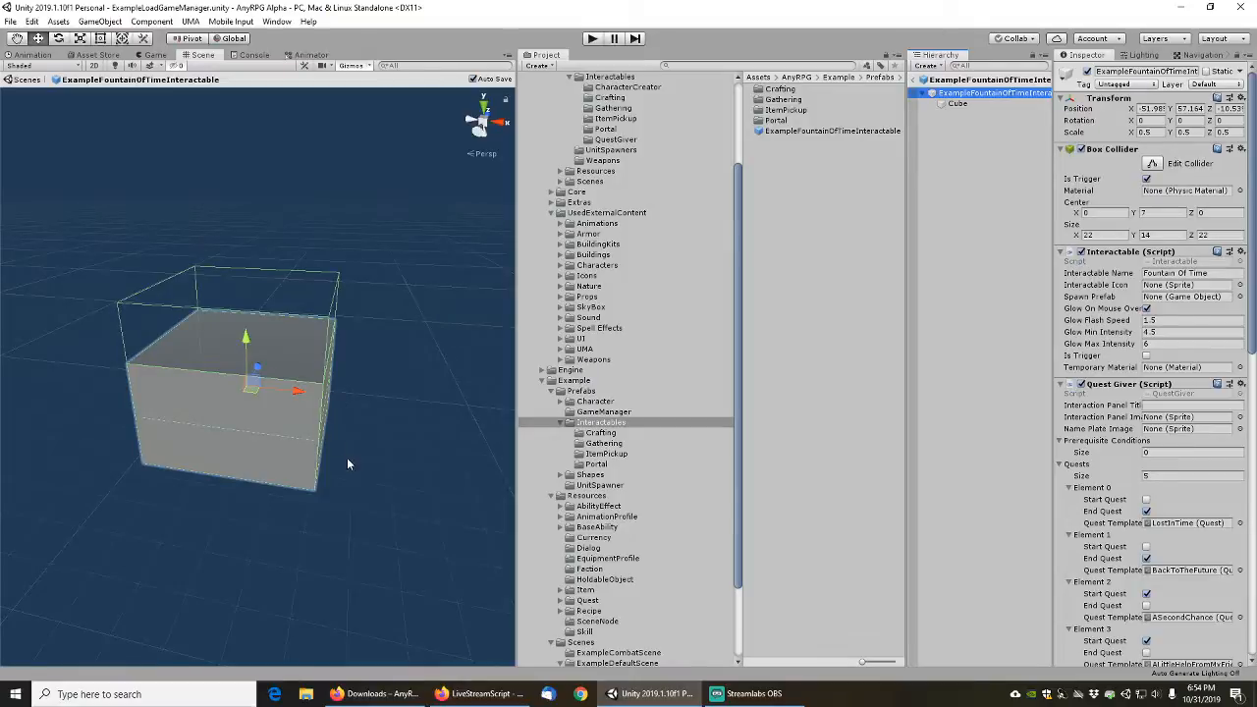
Set the cube's Y position to 7 so it fills the root's box collider, and exit the fountain prefab
middle_click_drag(351, 462, 345, 394)
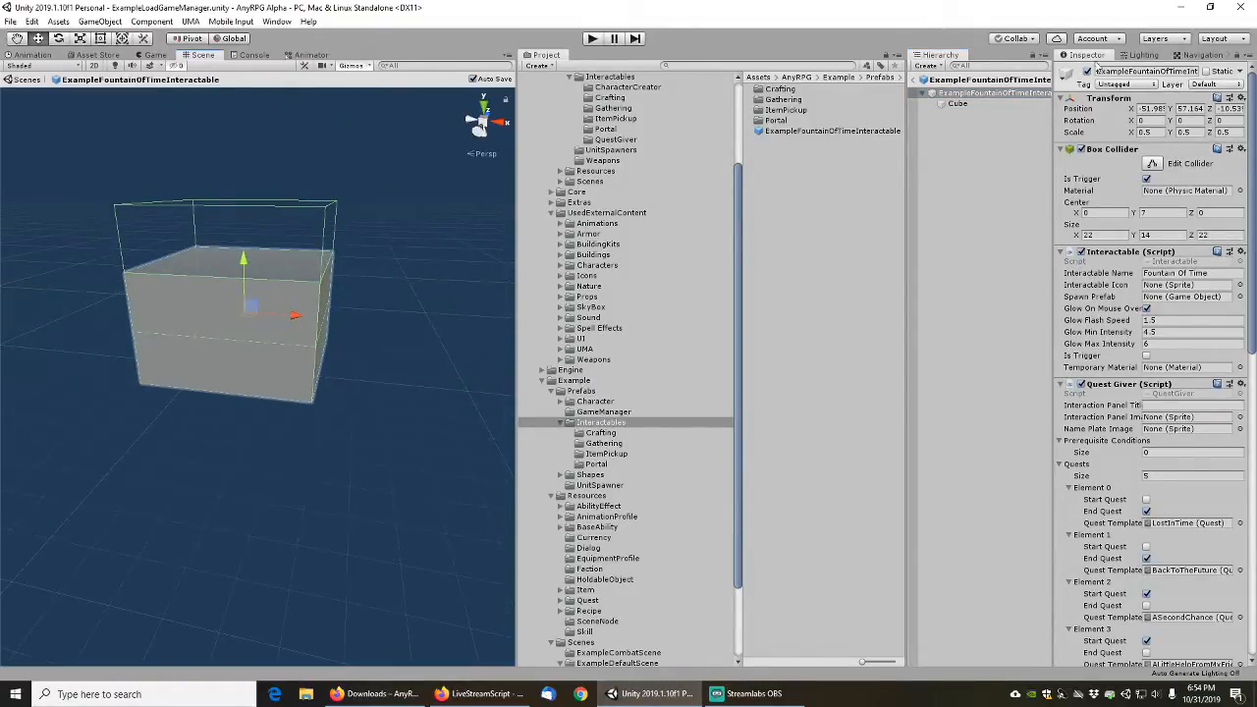
left_click(952, 95)
left_click(956, 103)
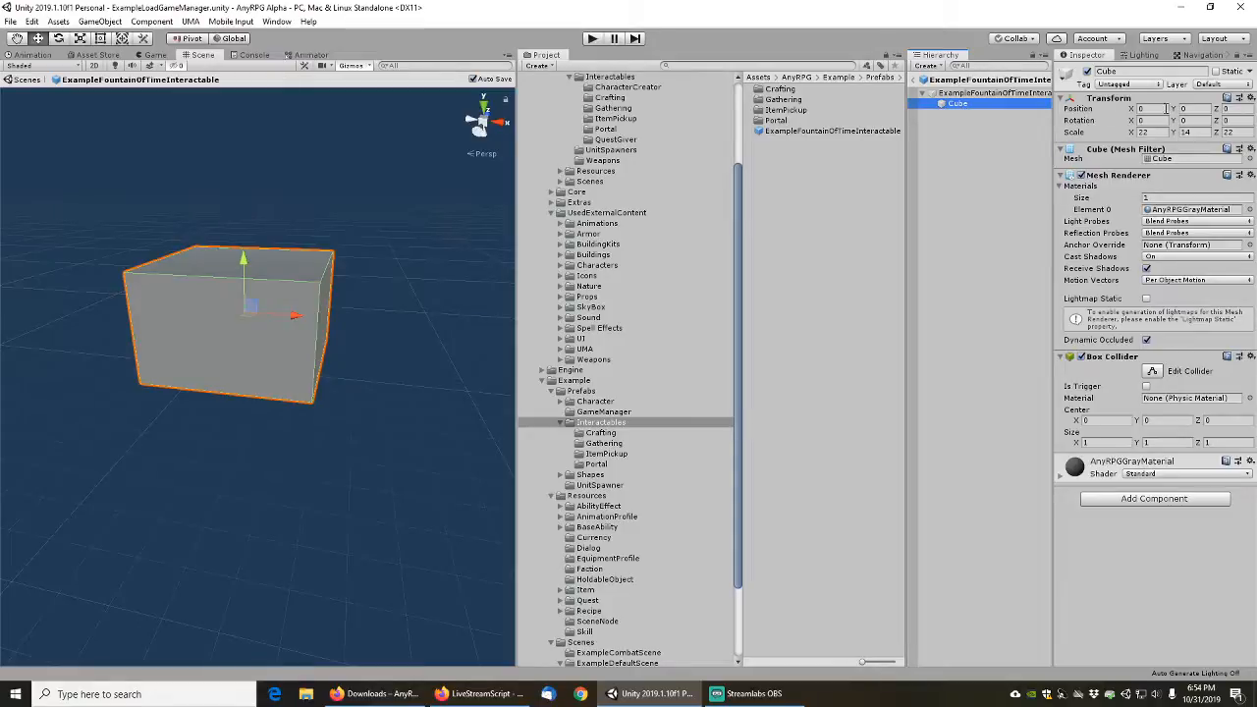
left_click(1192, 108)
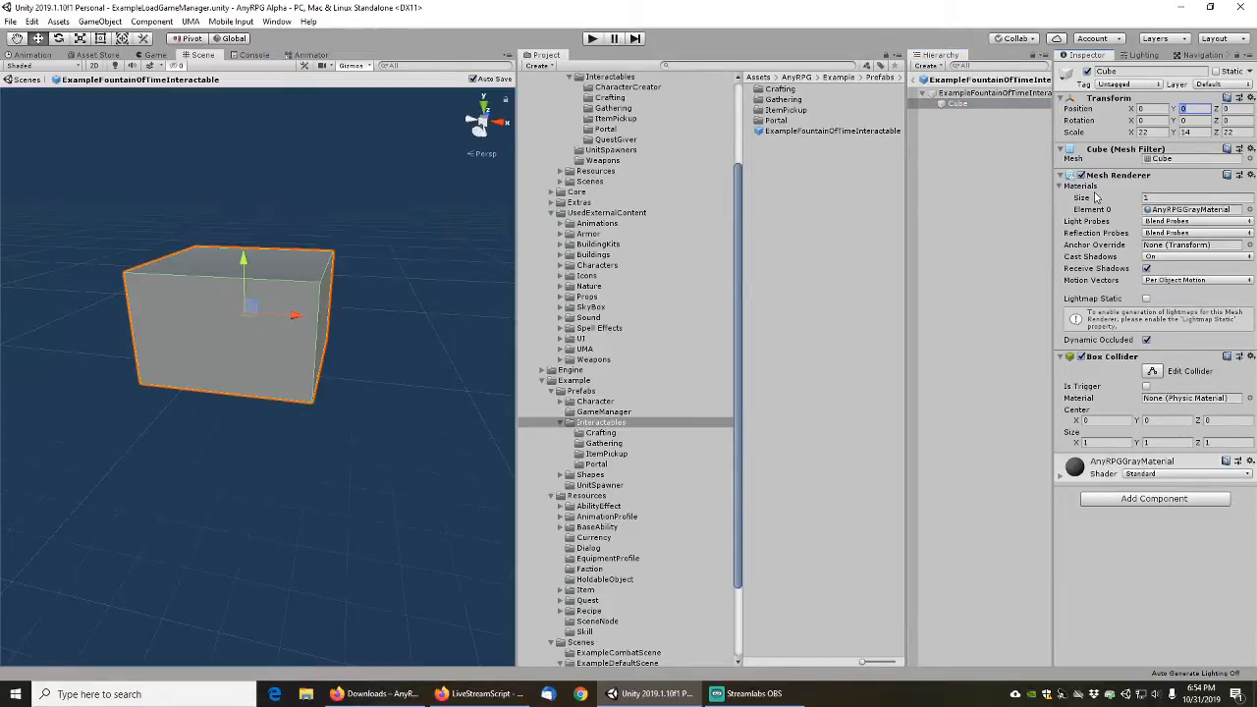
type("7")
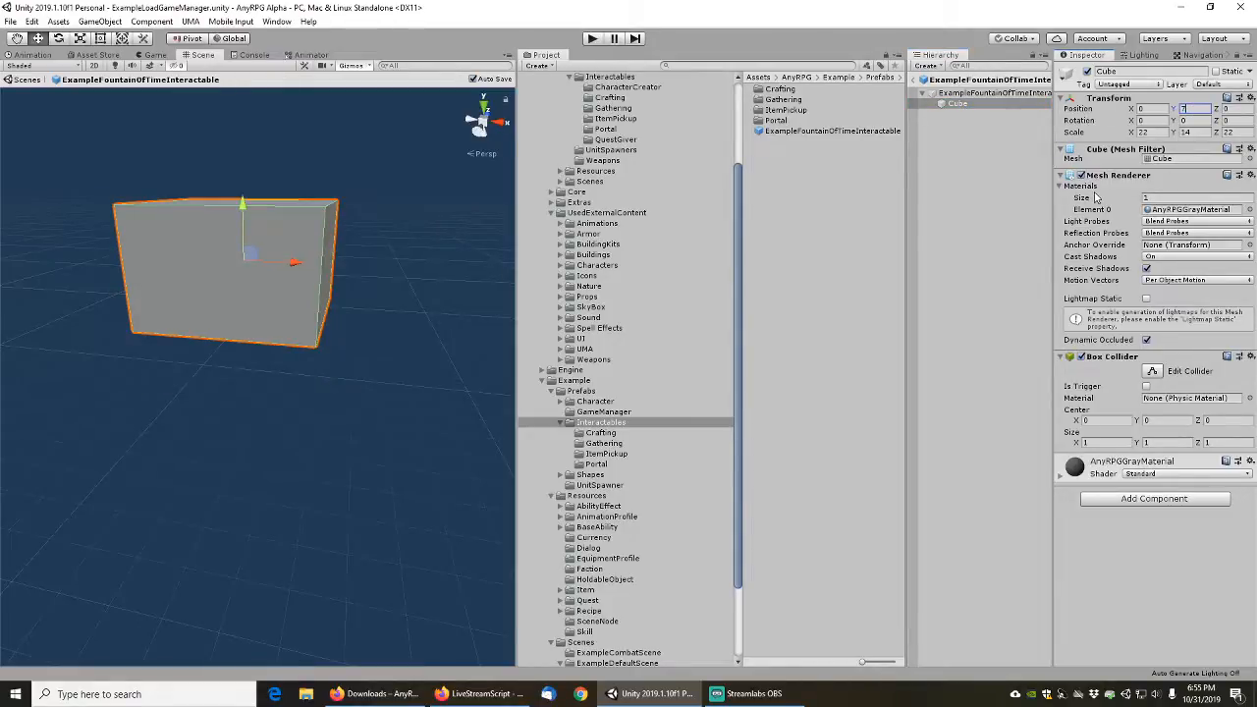
left_click(957, 94)
left_click(955, 104)
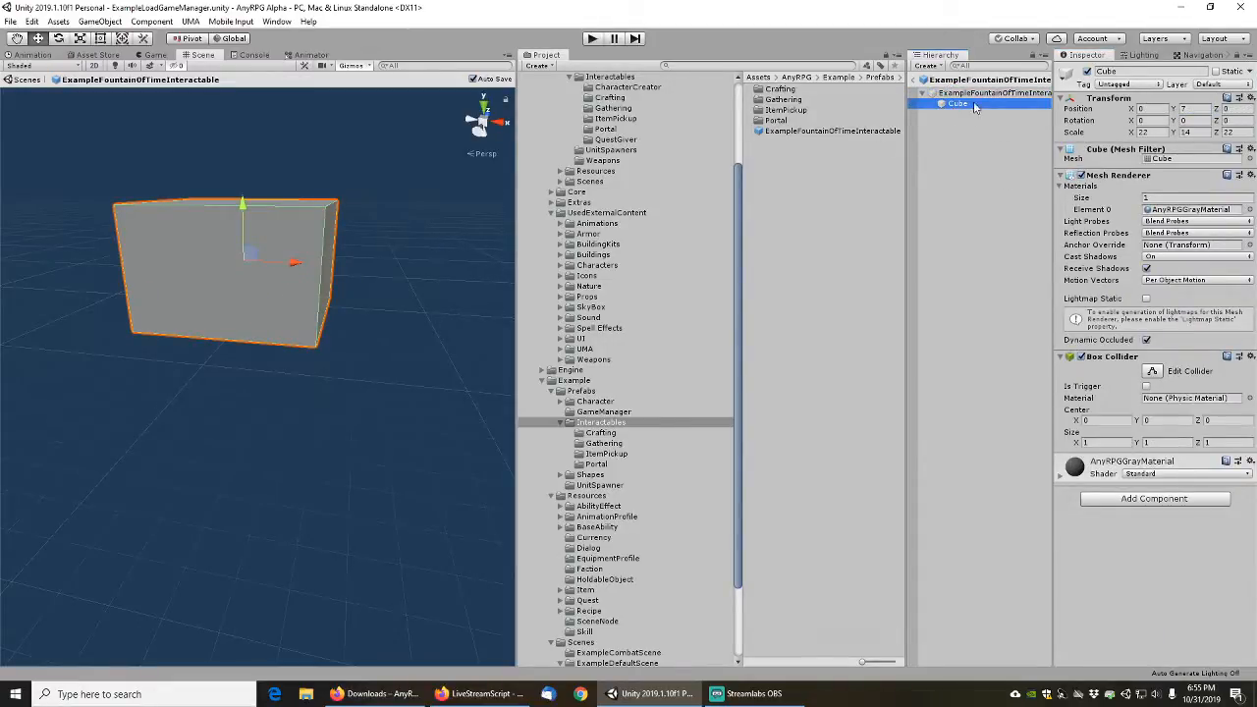
left_click(917, 82)
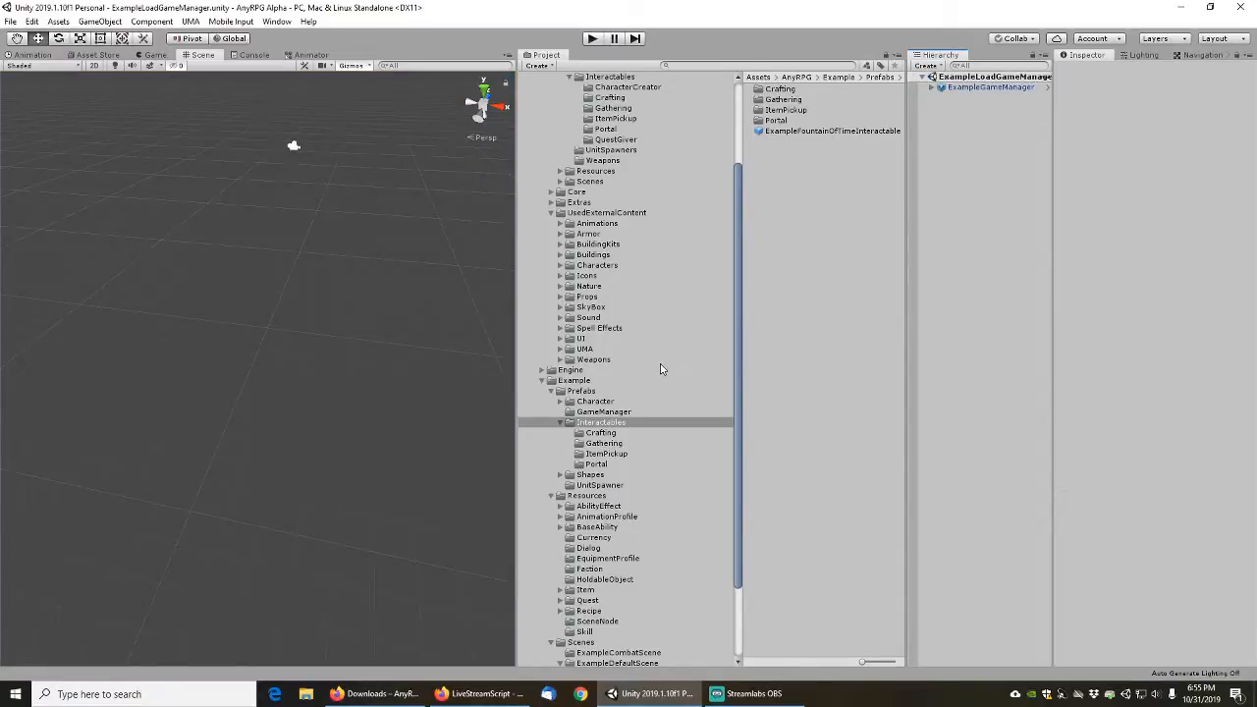
Search the project for "exampledefault" and open the ExampleDefaultScene scene
left_click(763, 66)
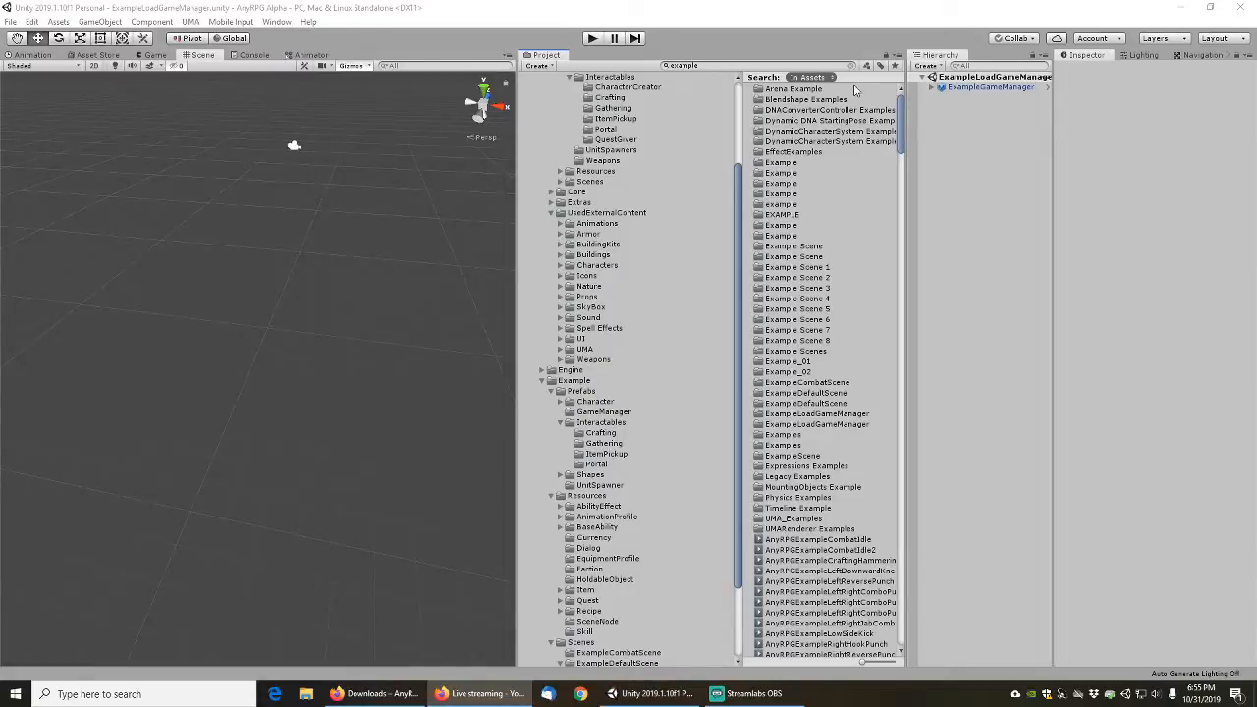
left_click(715, 77)
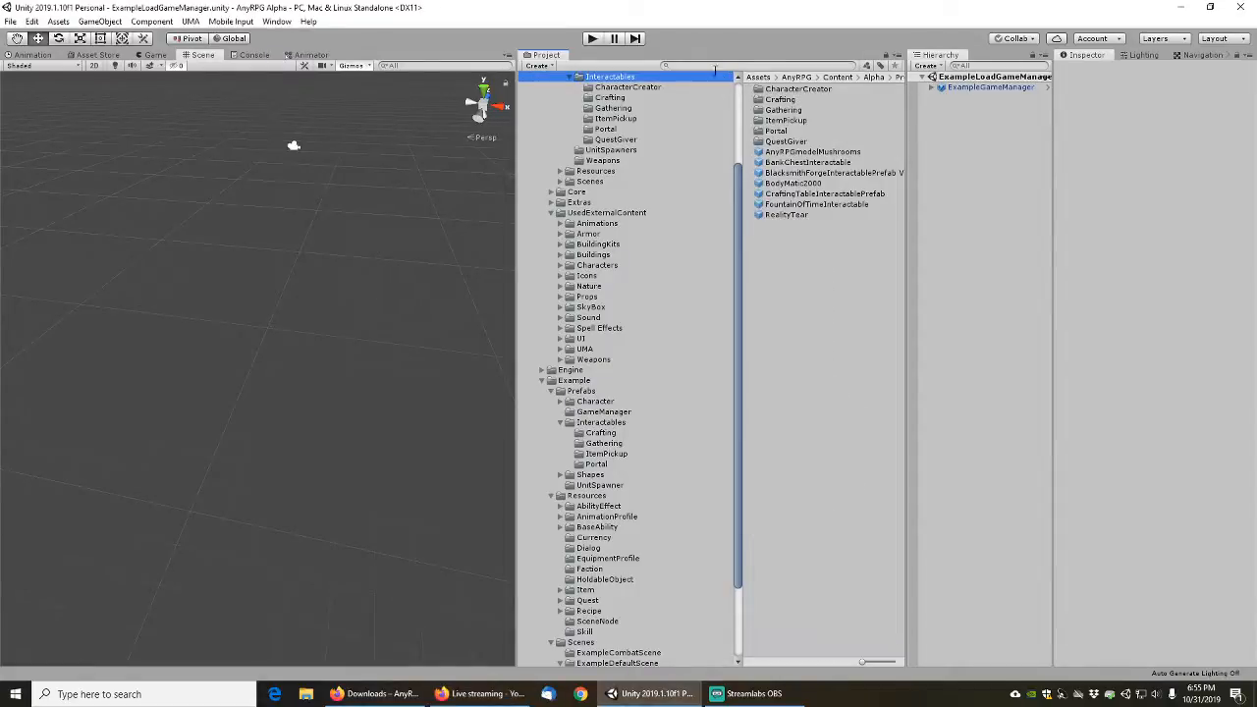
left_click(716, 65)
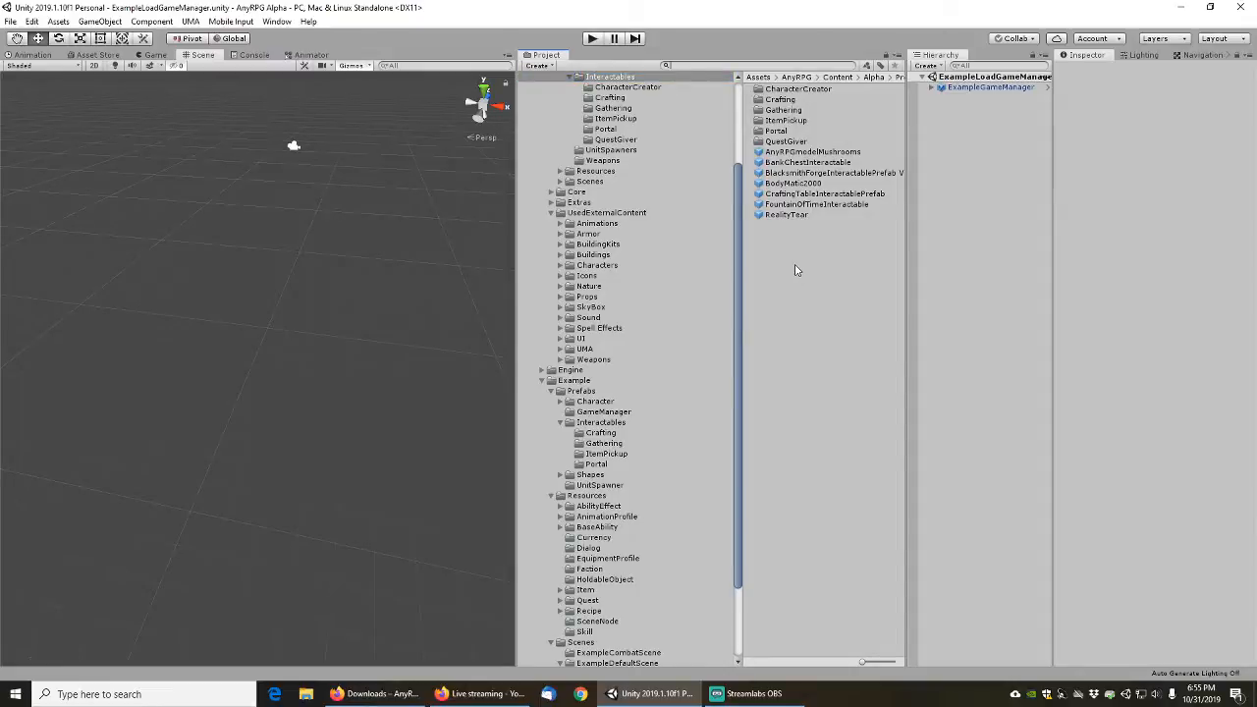
type("exampledefault")
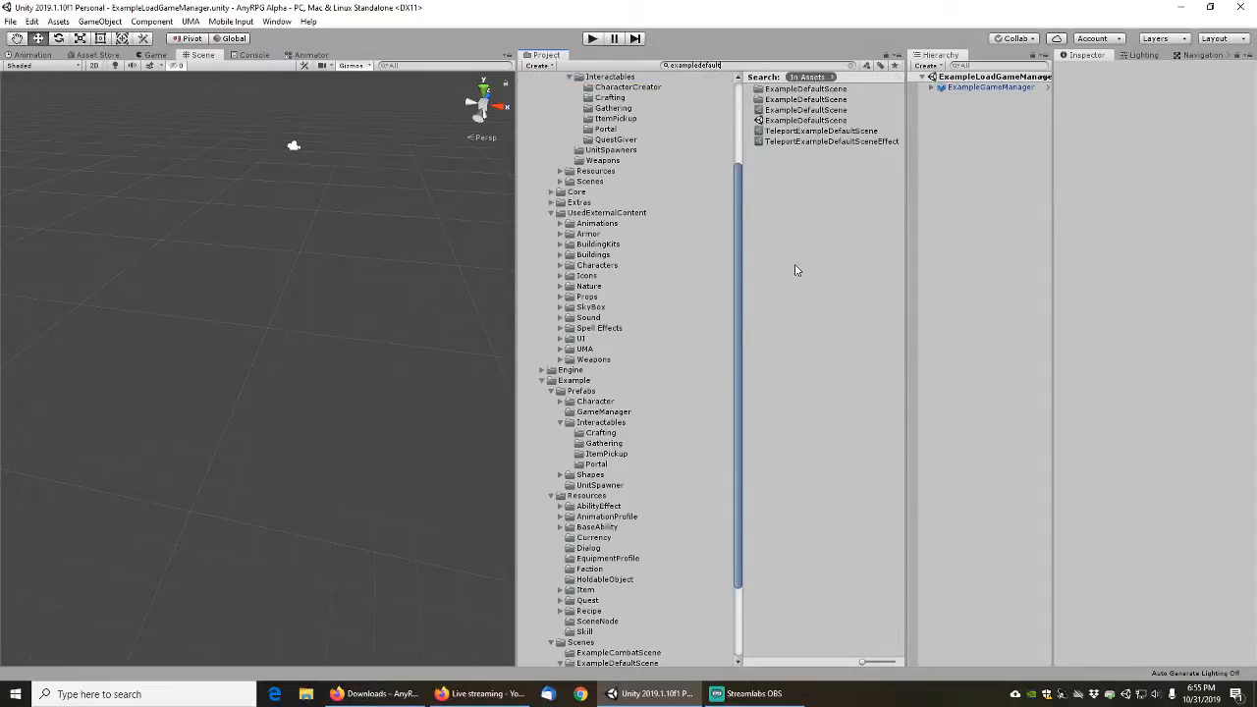
left_click(807, 120)
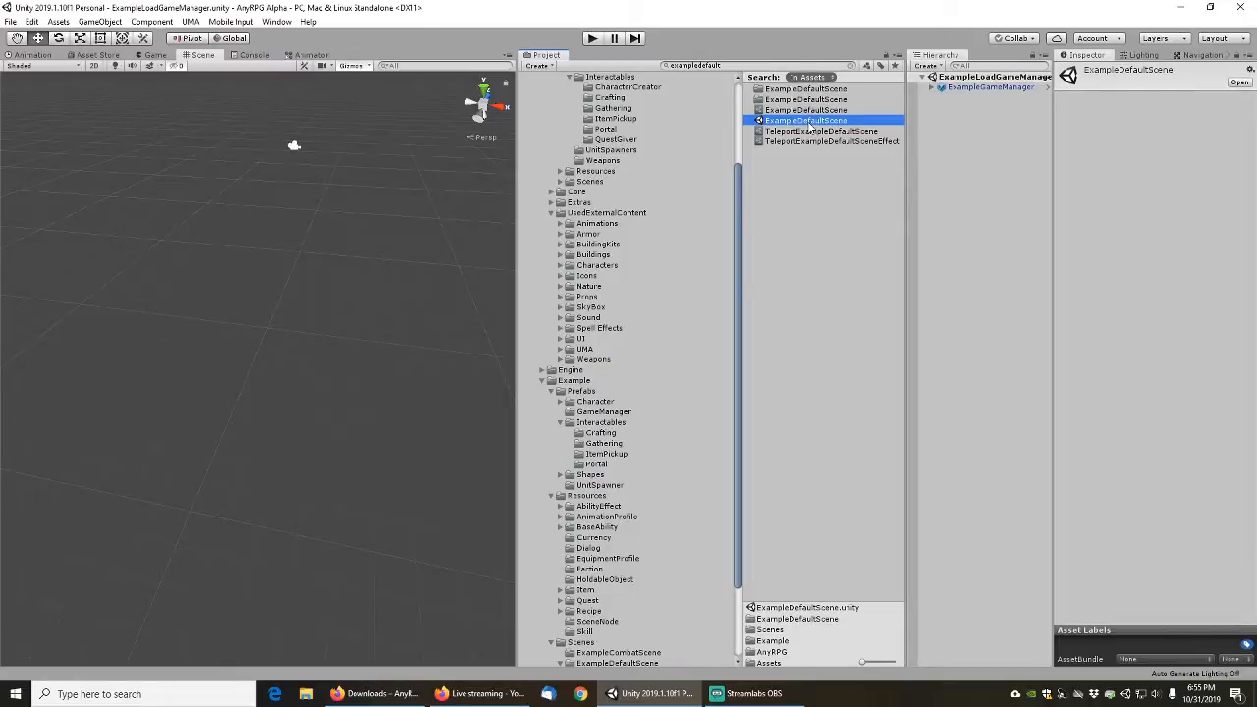
double_click(807, 122)
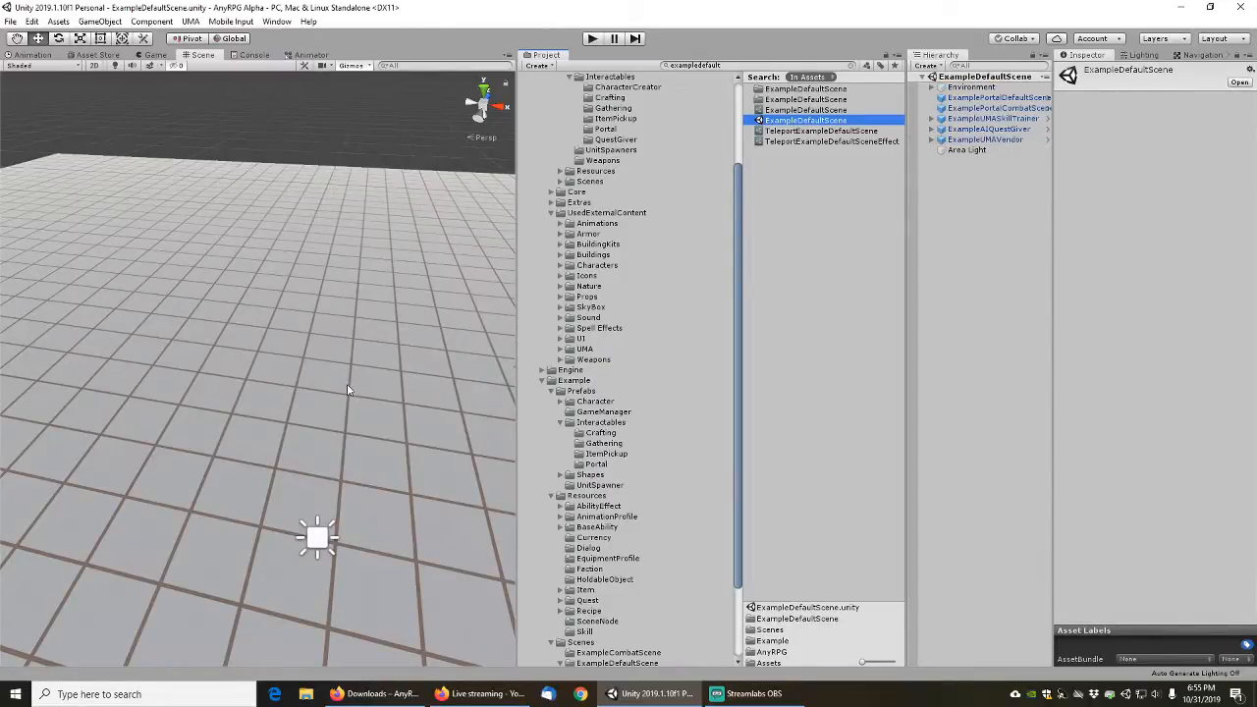
Search the project for "fountain" and place the ExampleFountainOfTimeInteractable prefab on the floor behind the three characters in the scene
right_click_drag(356, 373, 481, 365)
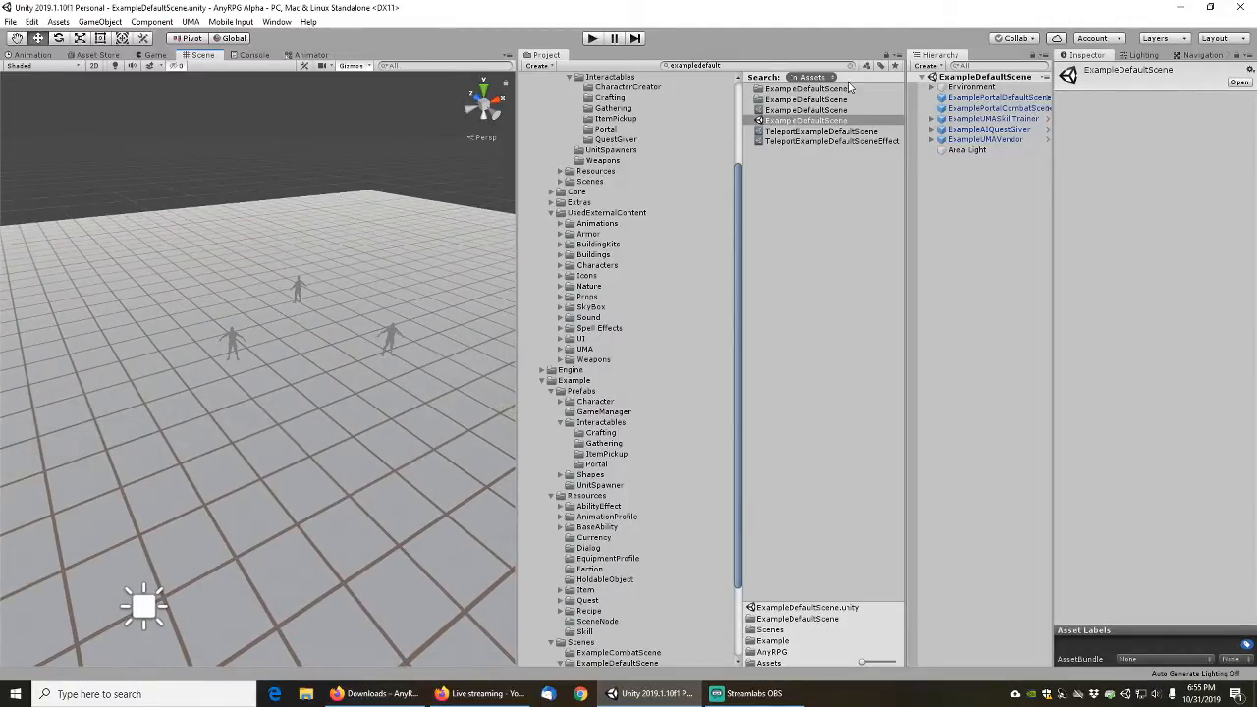
left_click(743, 63)
type("found")
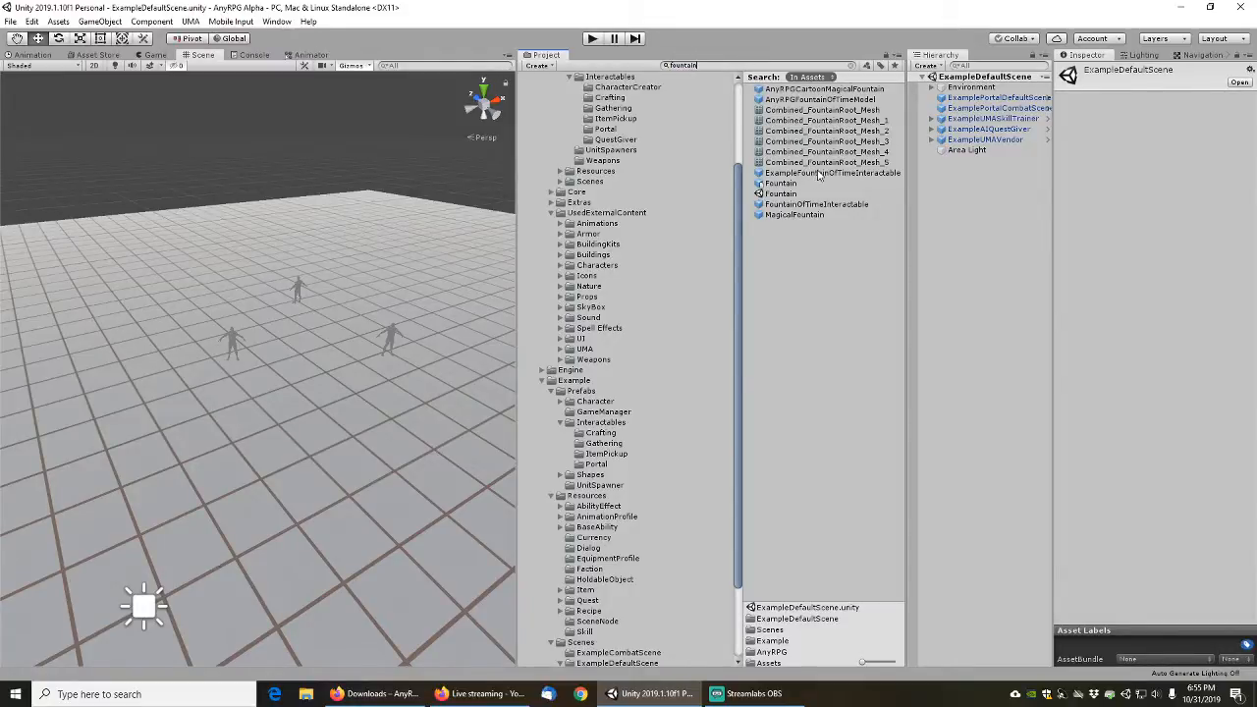
left_click_drag(821, 178, 397, 279)
middle_click_drag(407, 435, 367, 396)
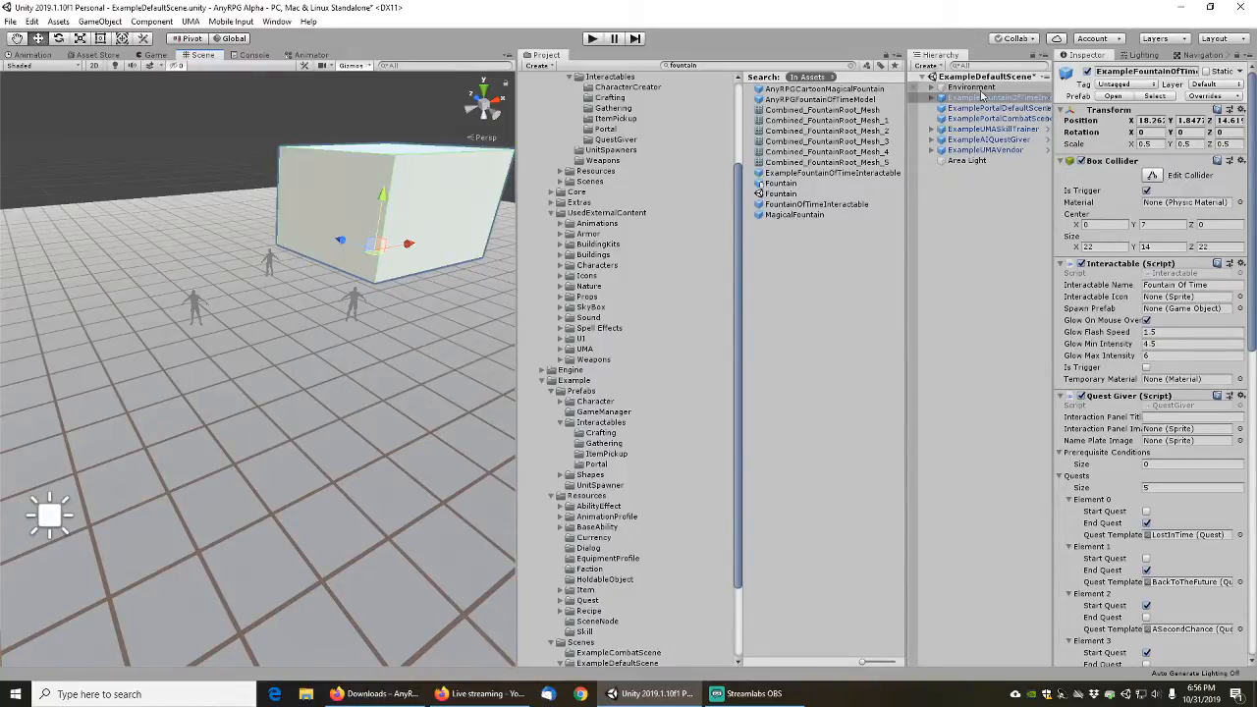
Duplicate the GuardianOfSoulsUnit prefab in Alpha's Prefabs/Character/AI folder and rename the copy ExampleGuardianOfSoulsUnit
left_click(713, 65)
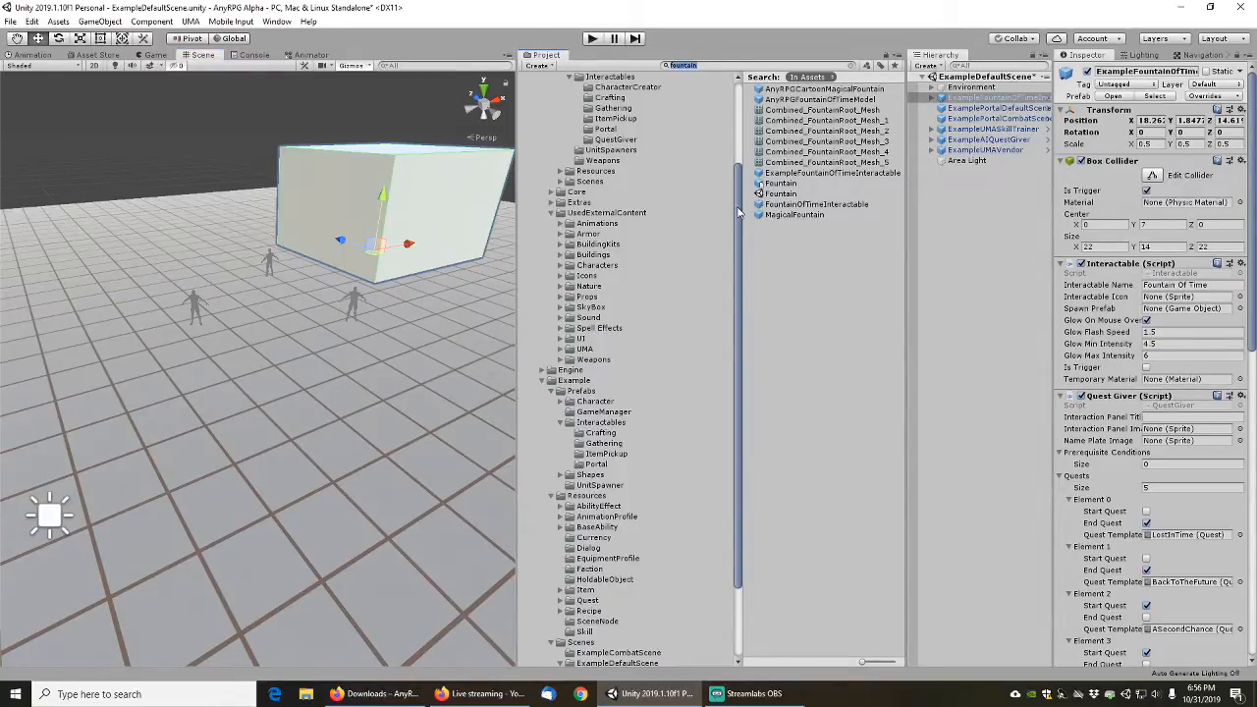
scroll(668, 144, "up", 5)
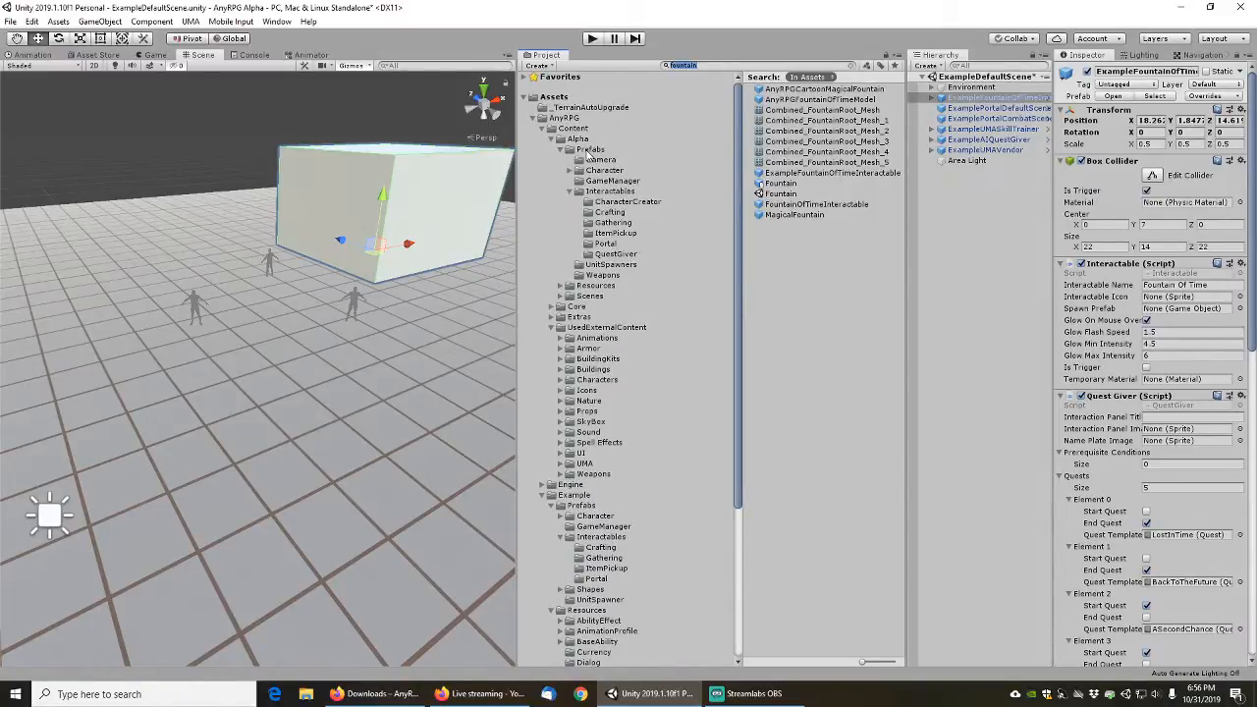
left_click(568, 171)
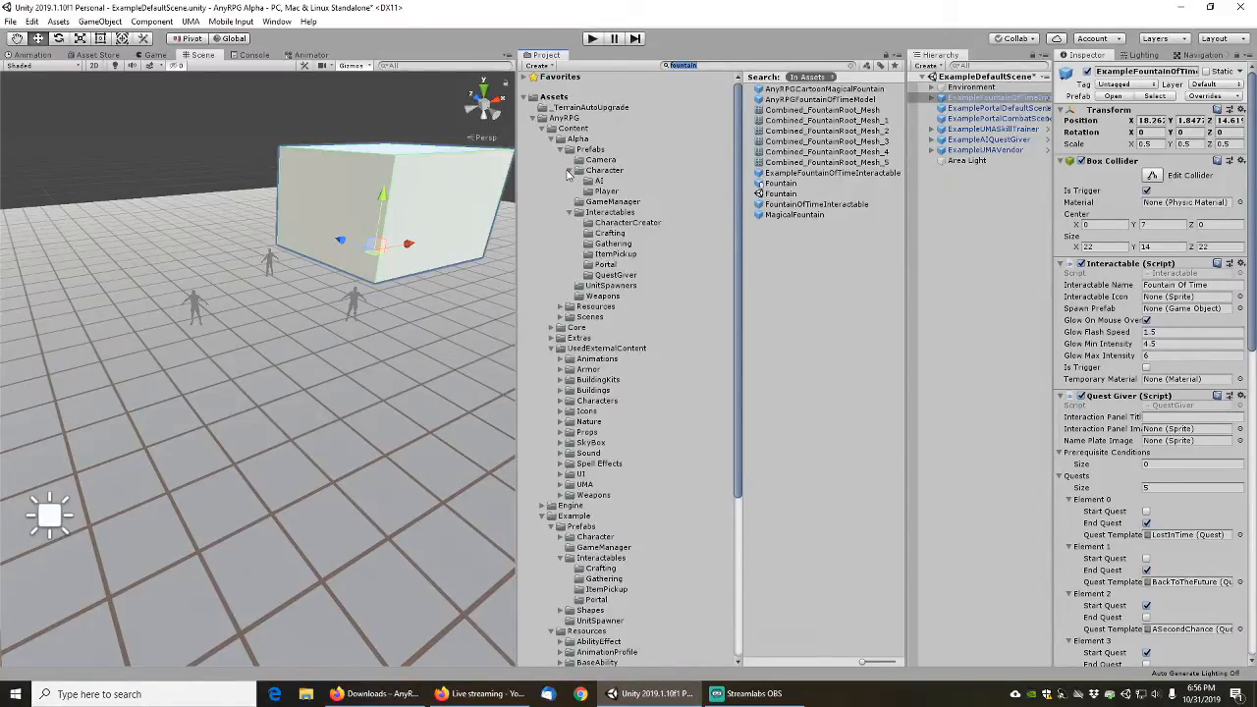
left_click(598, 181)
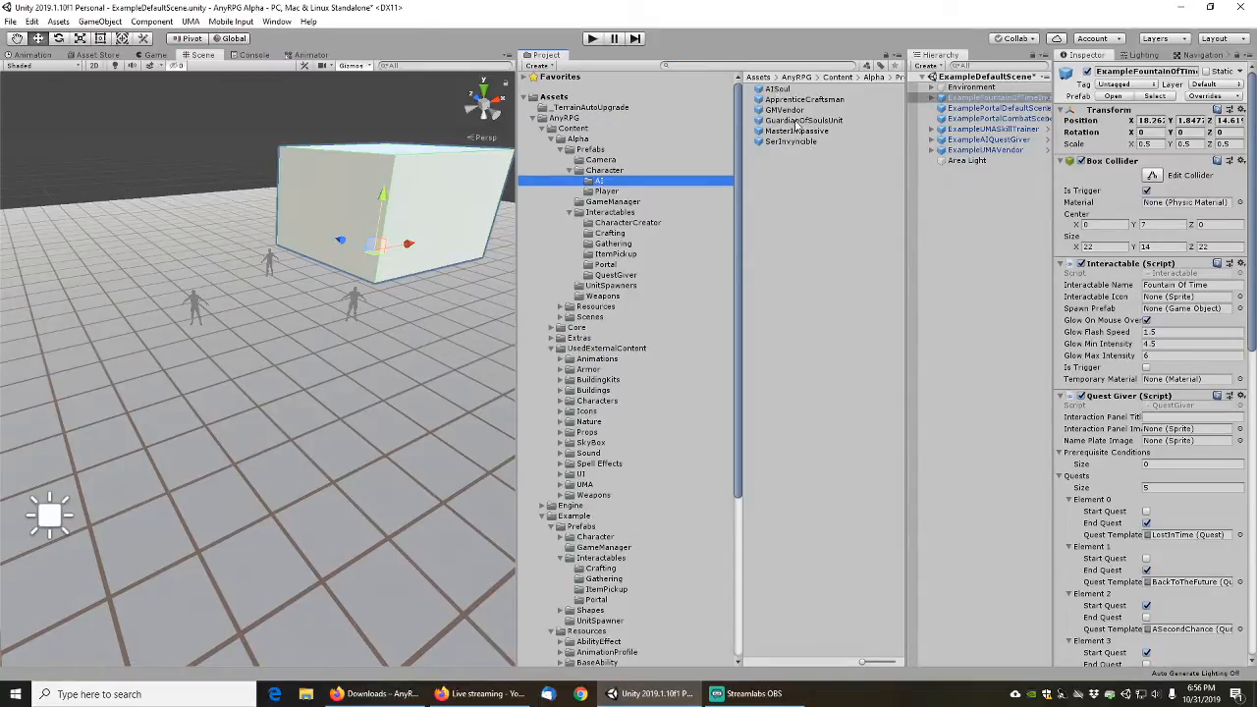
left_click(800, 120)
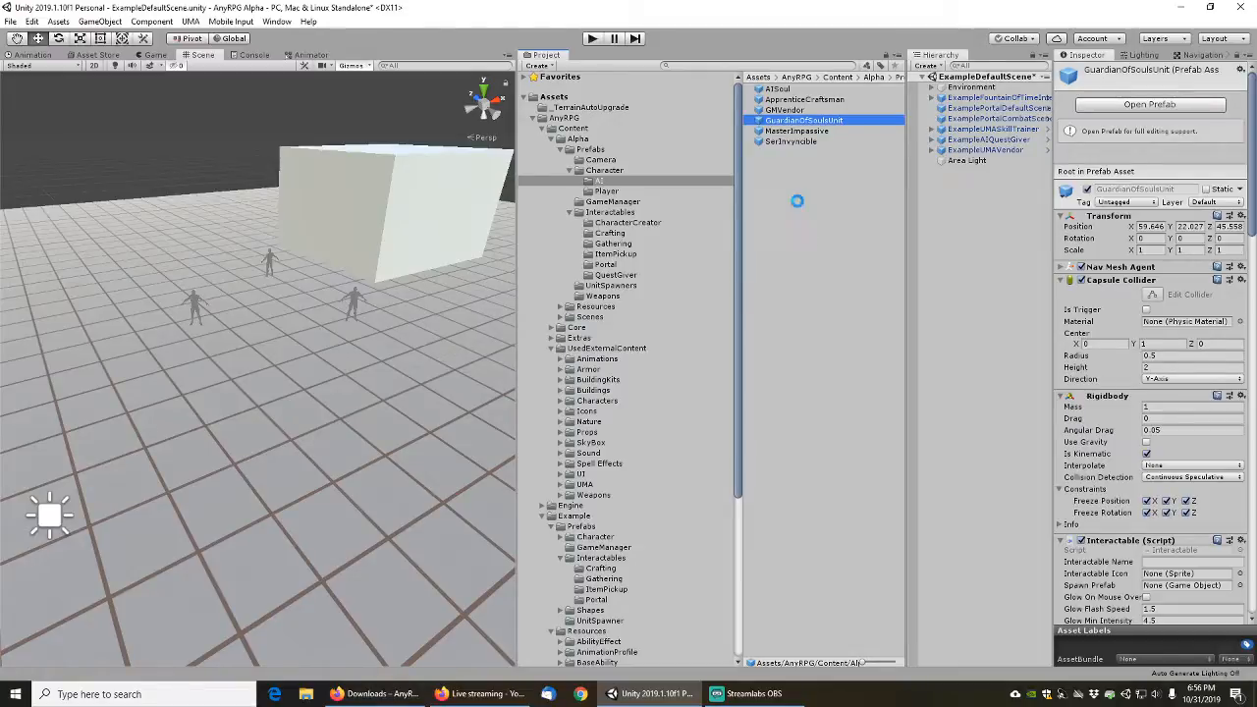
key("ctrl+d")
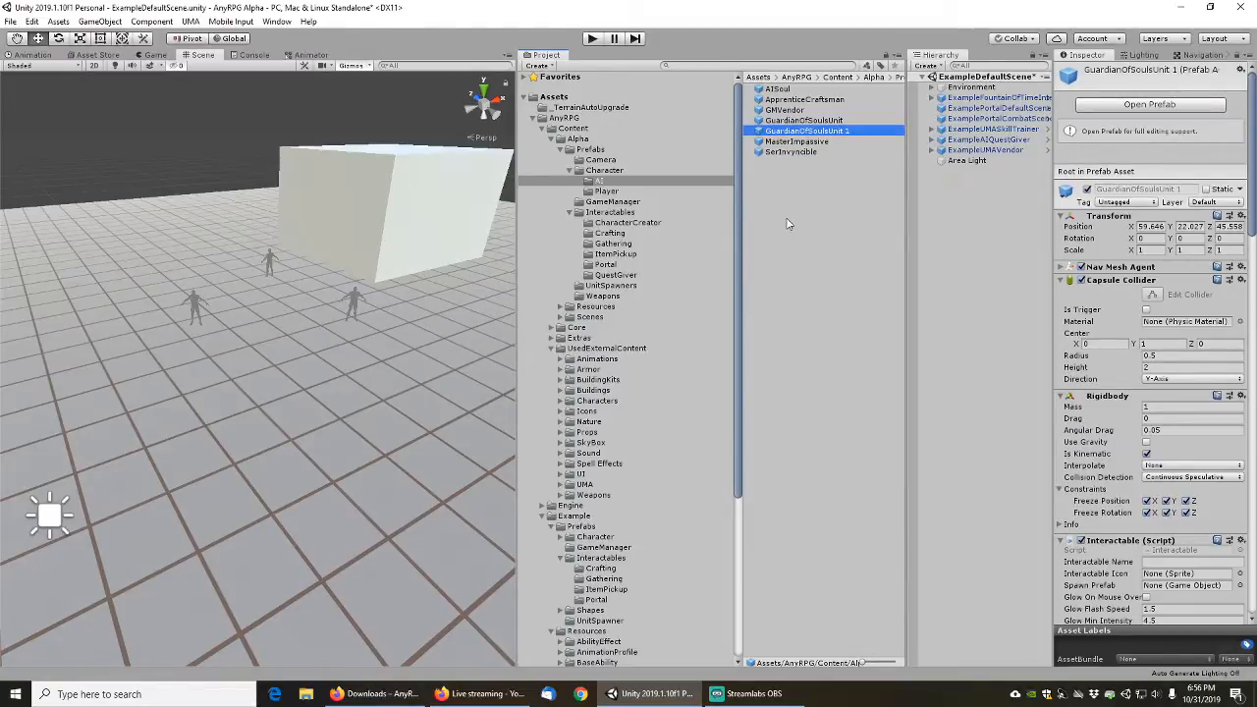
key("F2")
key("Home")
type("Example")
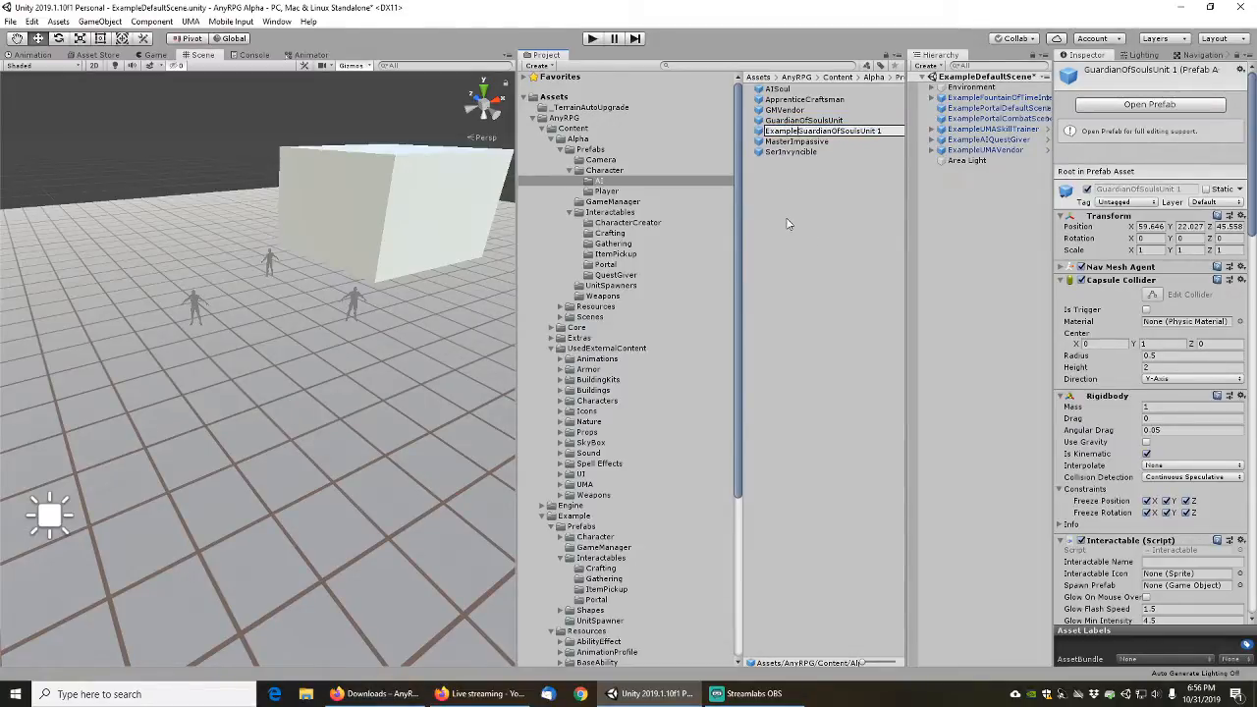
key("Delete")
key("Return")
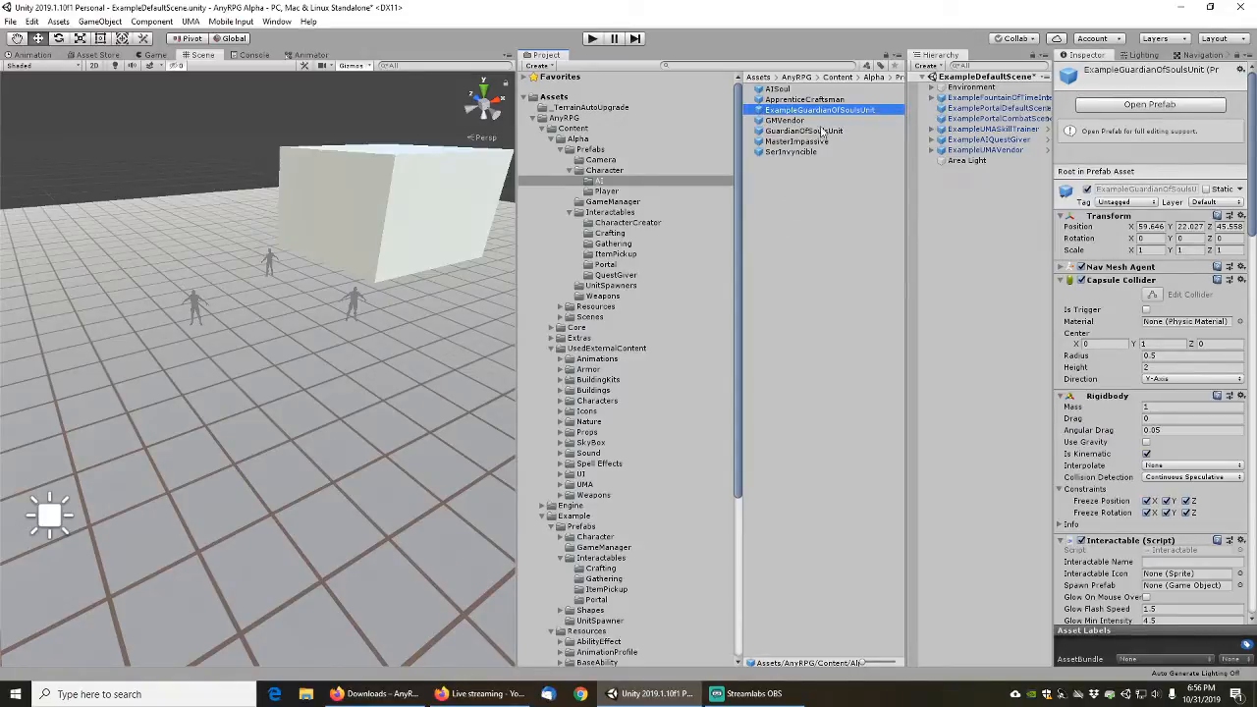
Move ExampleGuardianOfSoulsUnit into the Example/Prefabs/Character/AI folder
left_click_drag(742, 243, 732, 403)
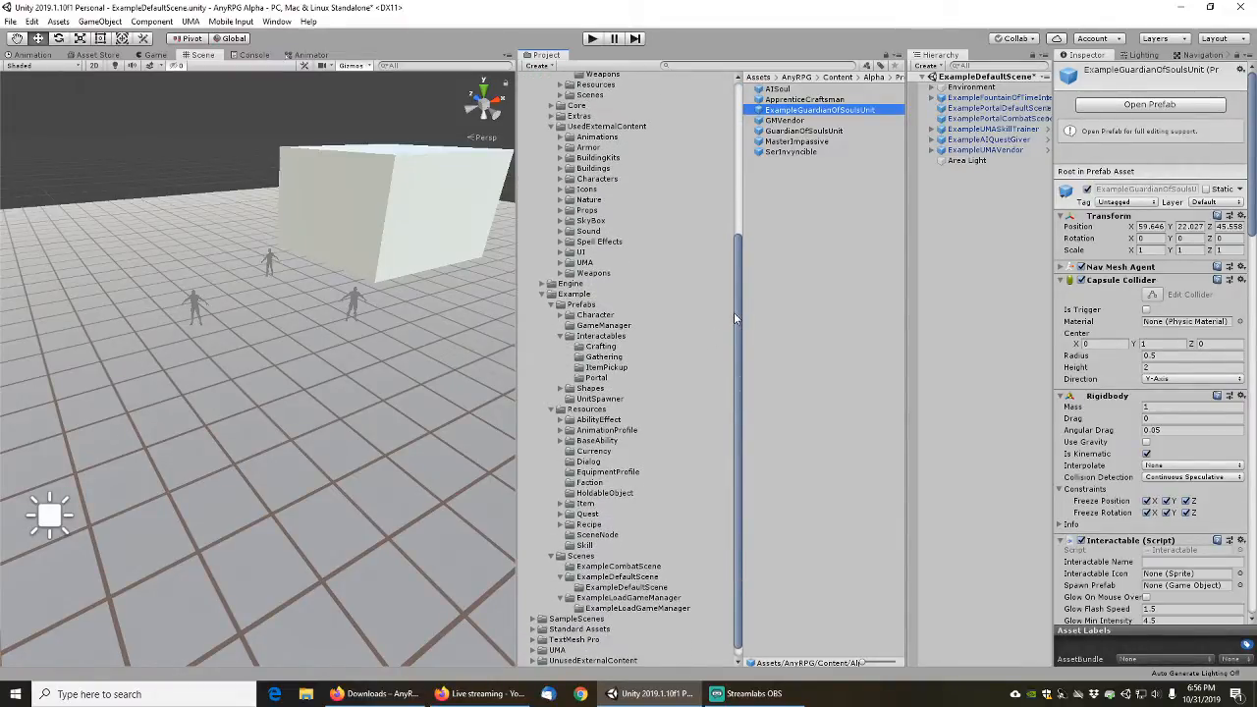
left_click_drag(733, 313, 674, 365)
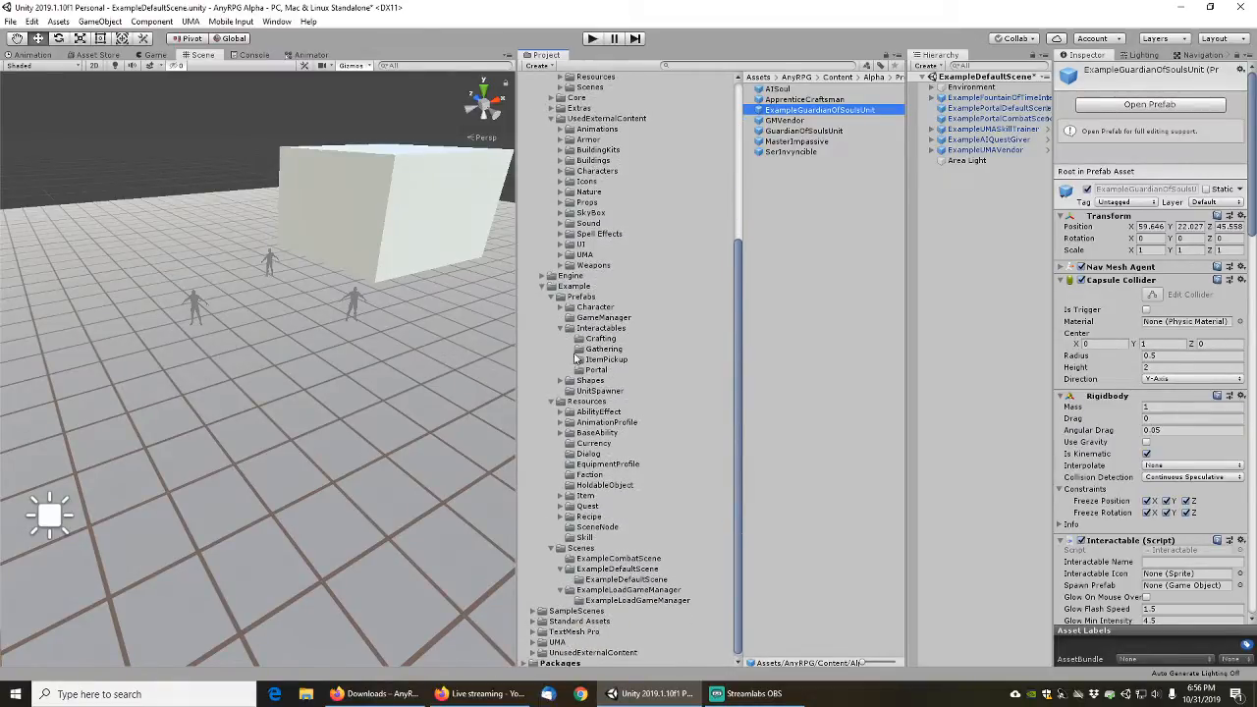
left_click(569, 307)
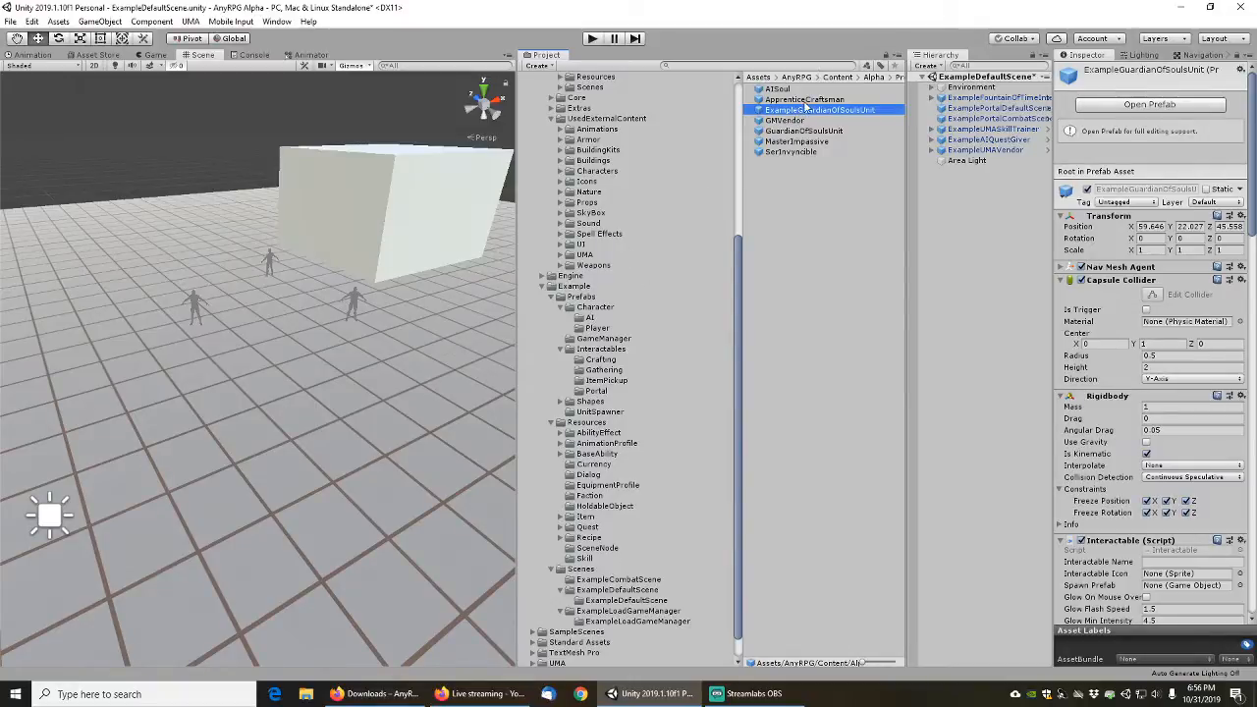
left_click_drag(806, 110, 589, 317)
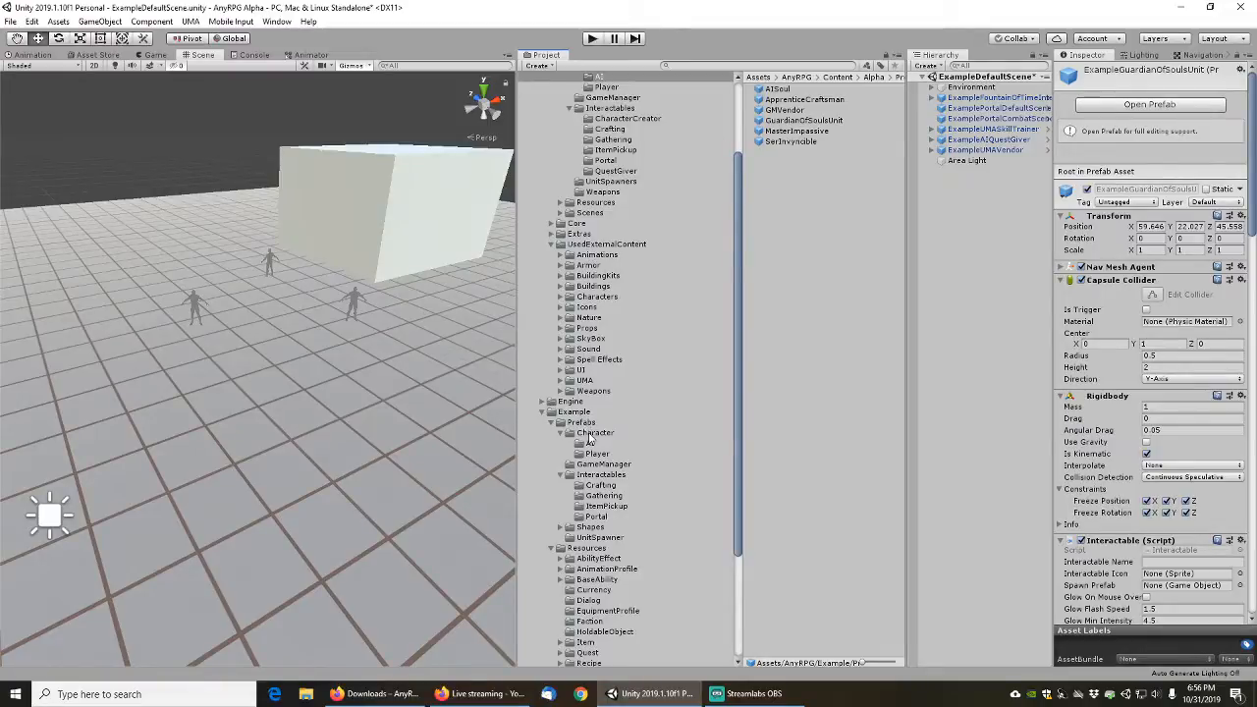
Open the ExampleGuardianOfSoulsUnit prefab from its new folder and delete its AnyRPGEnergyPortal child
left_click(589, 441)
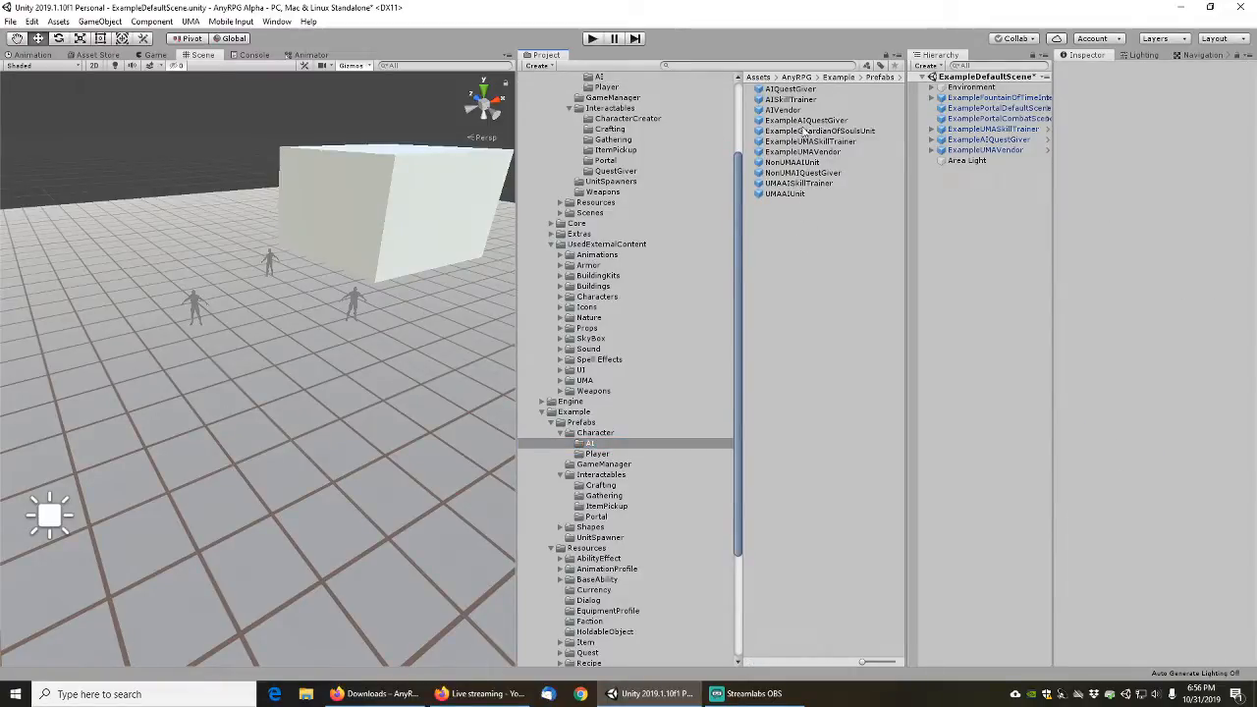
left_click(803, 131)
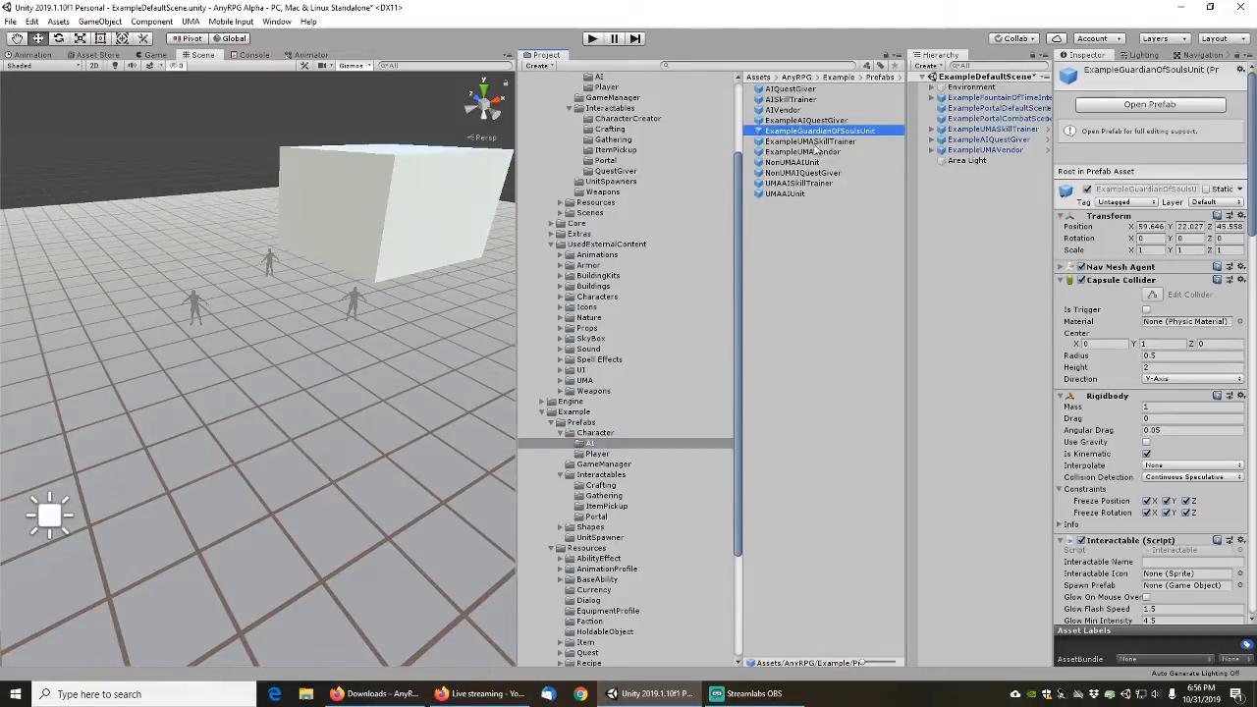
left_click(1147, 104)
left_click(985, 114)
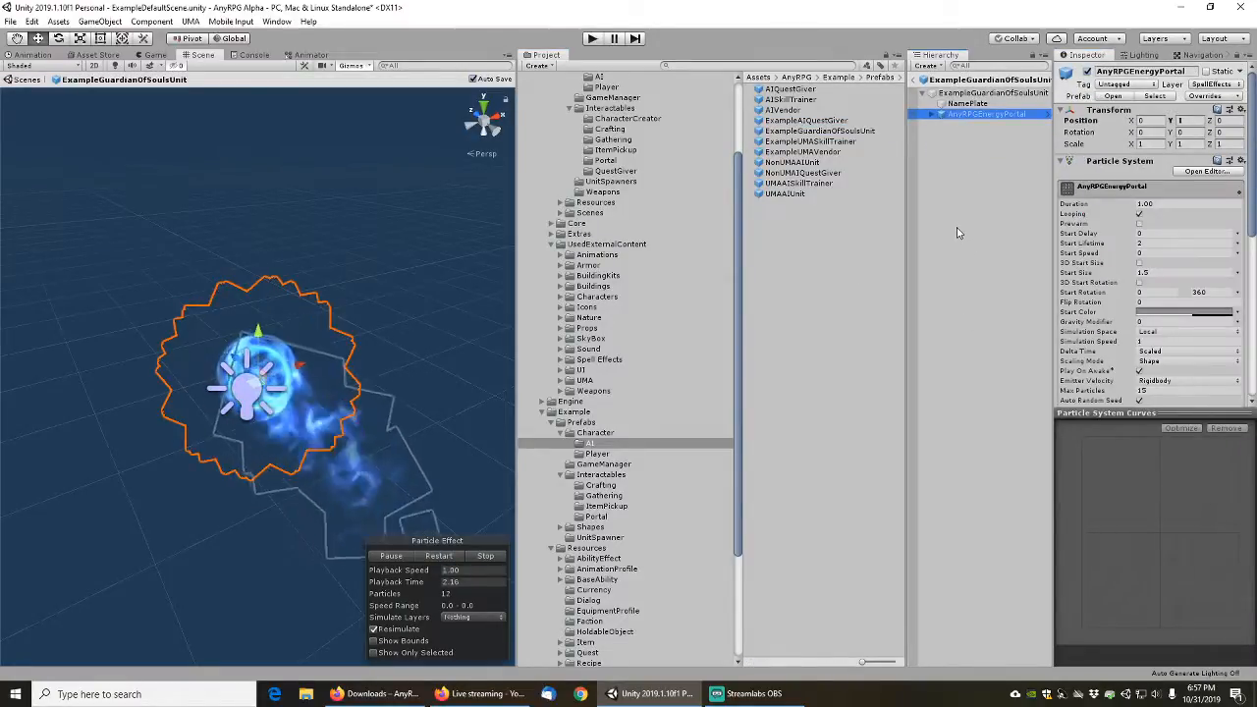
left_click(964, 211)
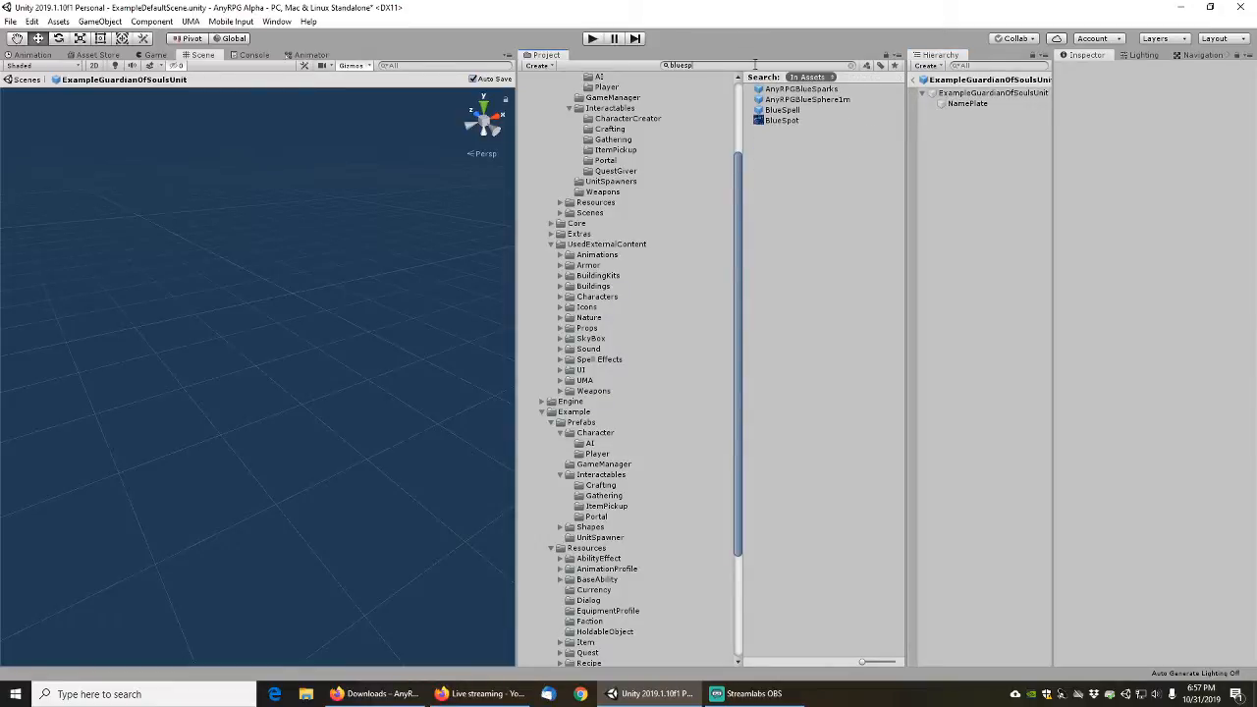
Find AnyRPGBlueSphere1m with the search "bluesp", add it as a child of ExampleGuardianOfSoulsUnit at Y position 1, and exit the prefab
left_click_drag(809, 101, 980, 93)
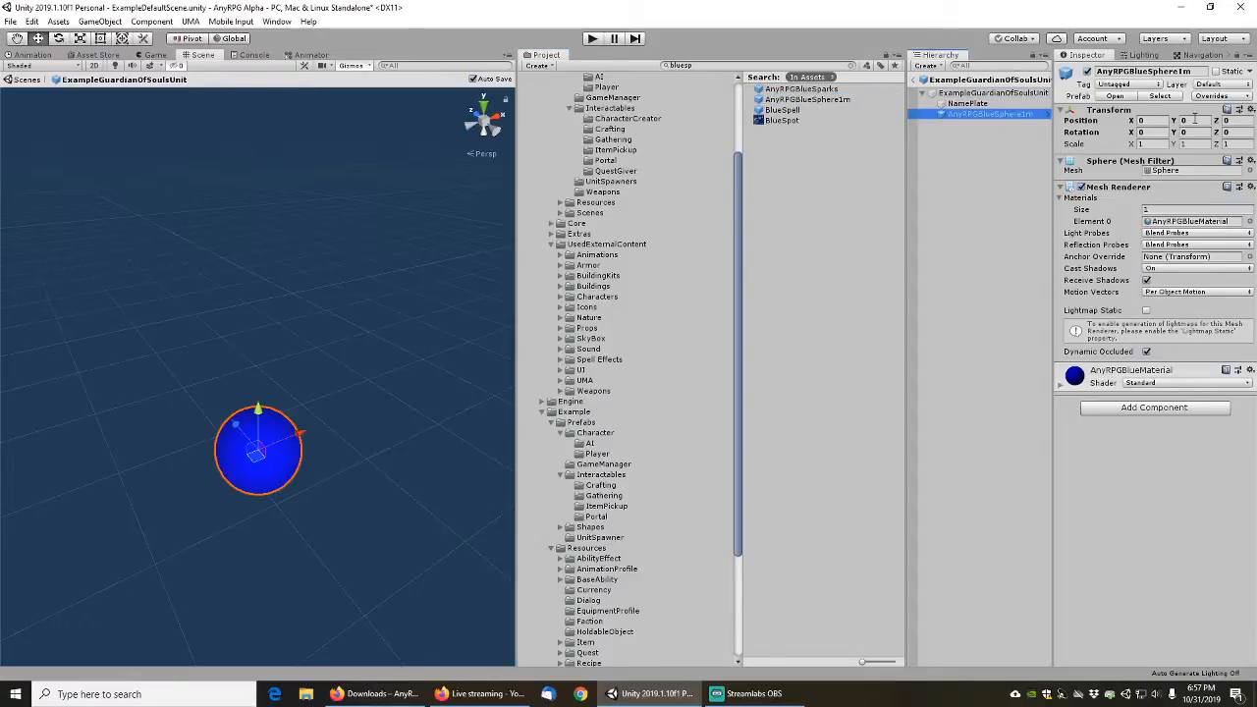
left_click(1194, 120)
type("1")
key("Tab")
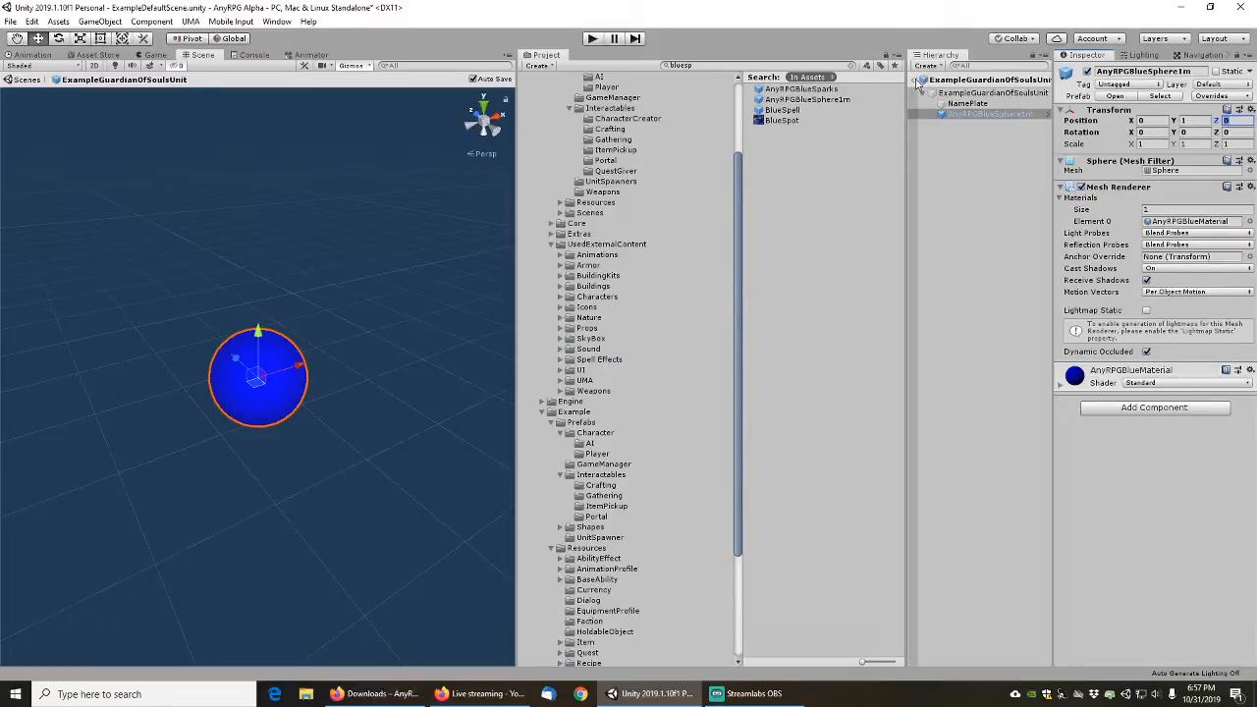
left_click(918, 81)
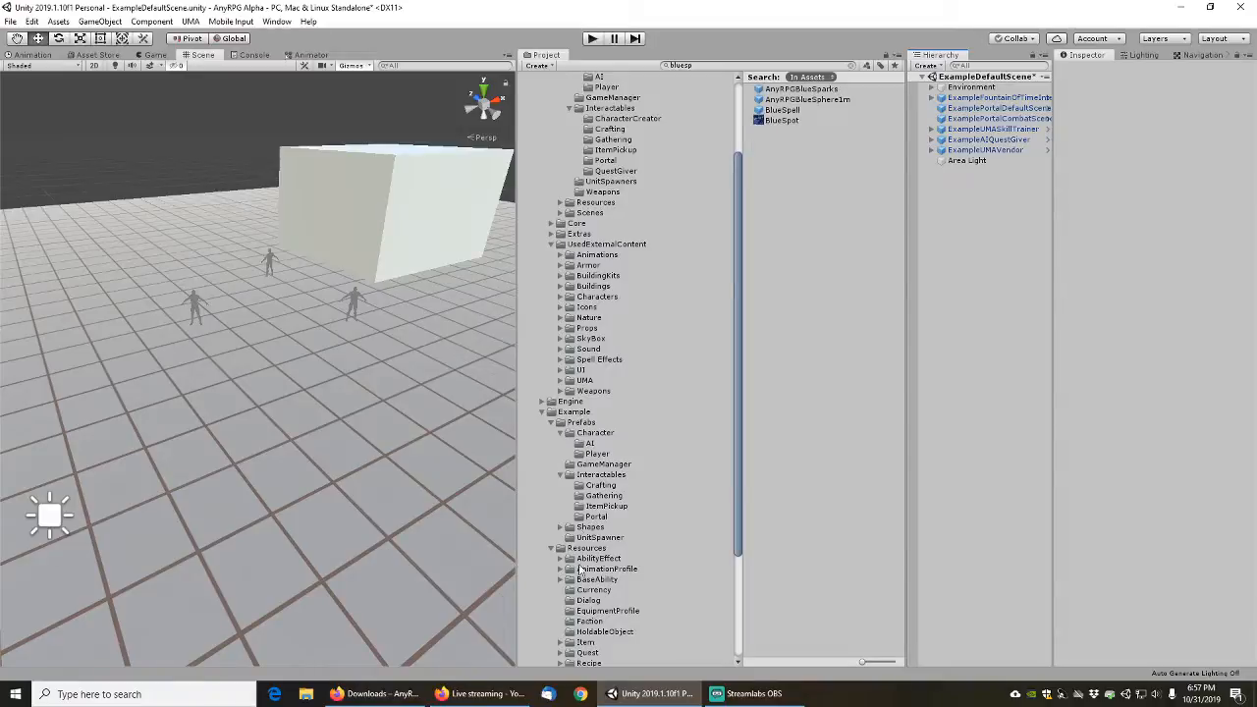
Place the ExampleGuardianOfSoulsUnit prefab from Example's Prefabs/Character/AI folder on the ground beside the large box in ExampleDefaultScene
left_click(587, 443)
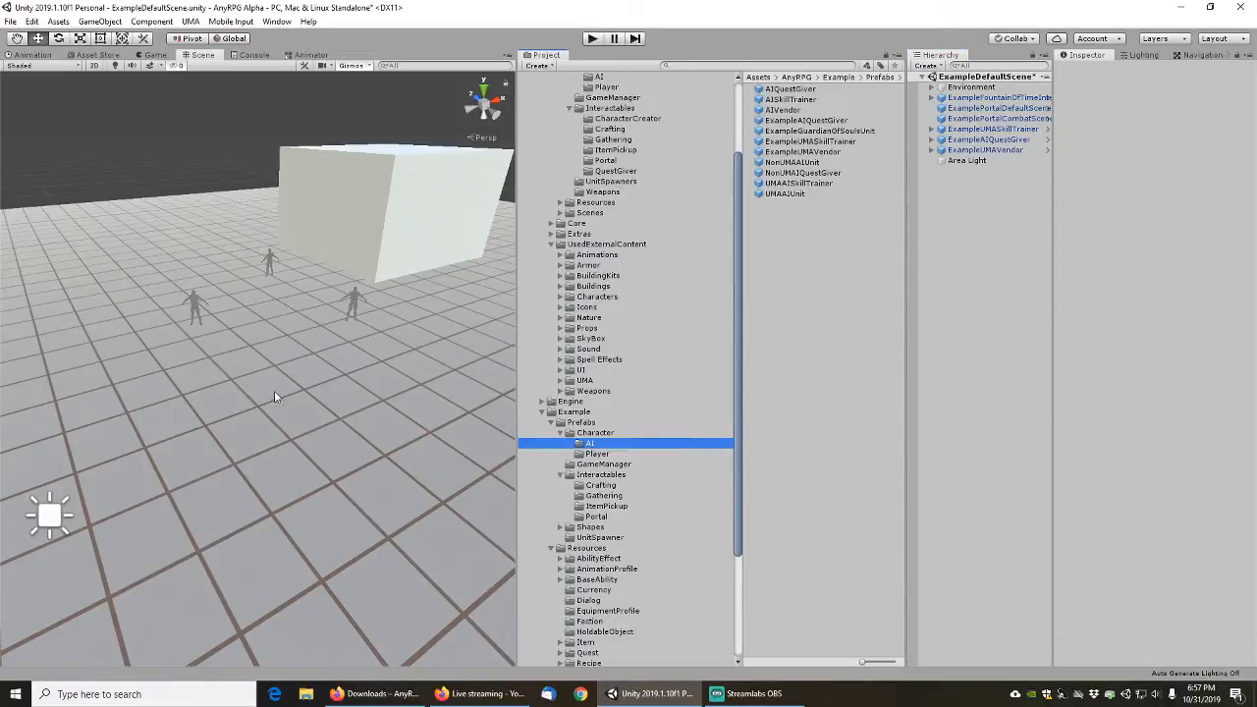
right_click_drag(275, 390, 337, 410)
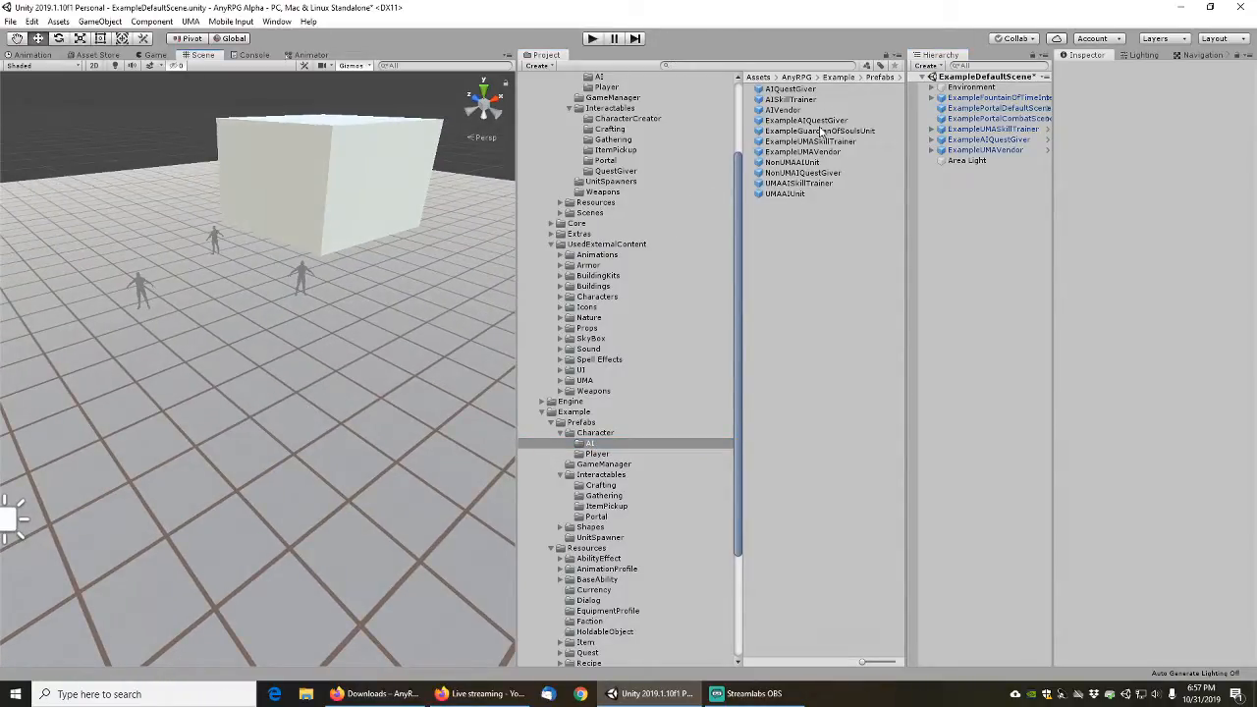
left_click_drag(828, 132, 380, 305)
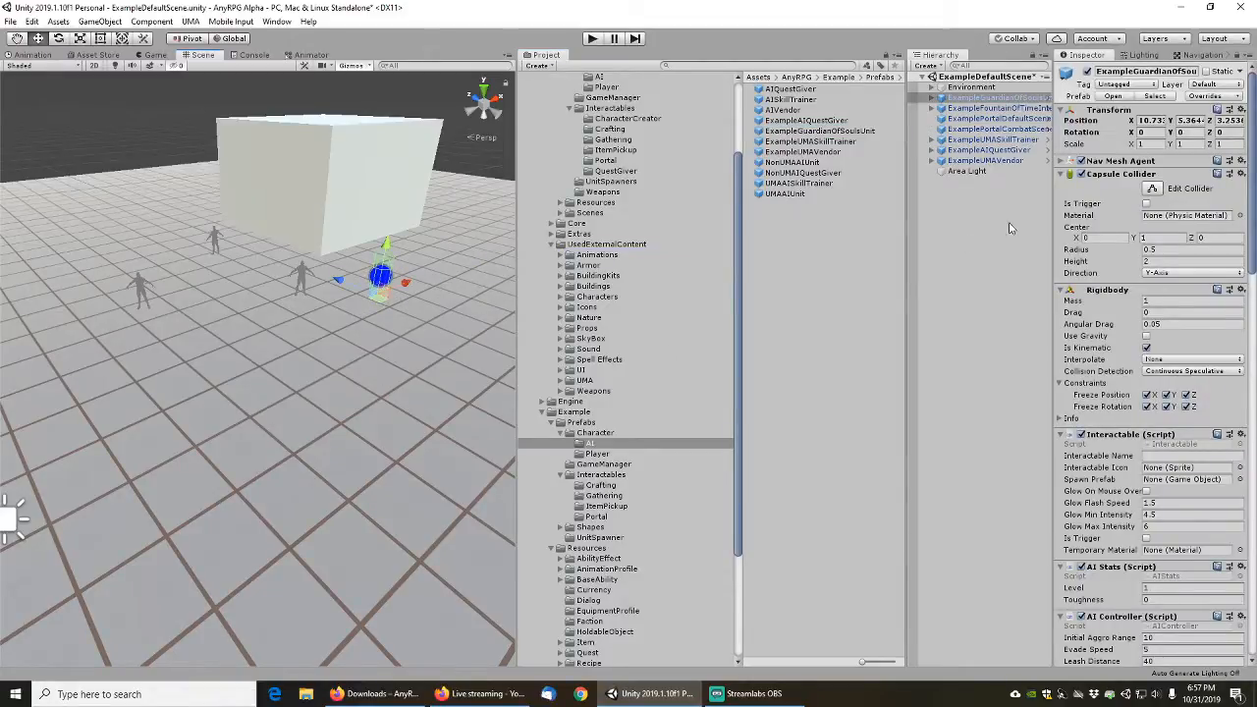
Set the Quest Giver's Interaction Panel Image to None on the placed guardian and apply the change to the ExampleGuardianOfSoulsUnit prefab
scroll(1090, 461, "down", 10)
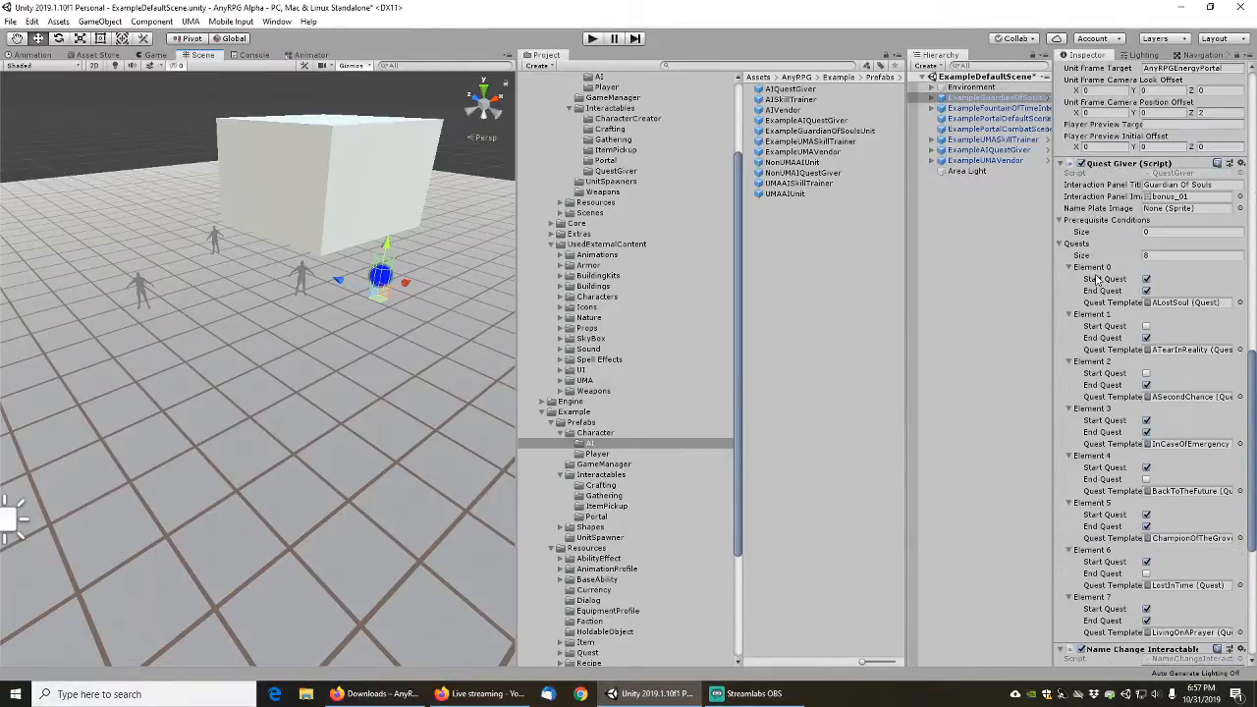
scroll(1100, 278, "up", 8)
scroll(1100, 279, "down", 8)
scroll(1098, 257, "up", 3)
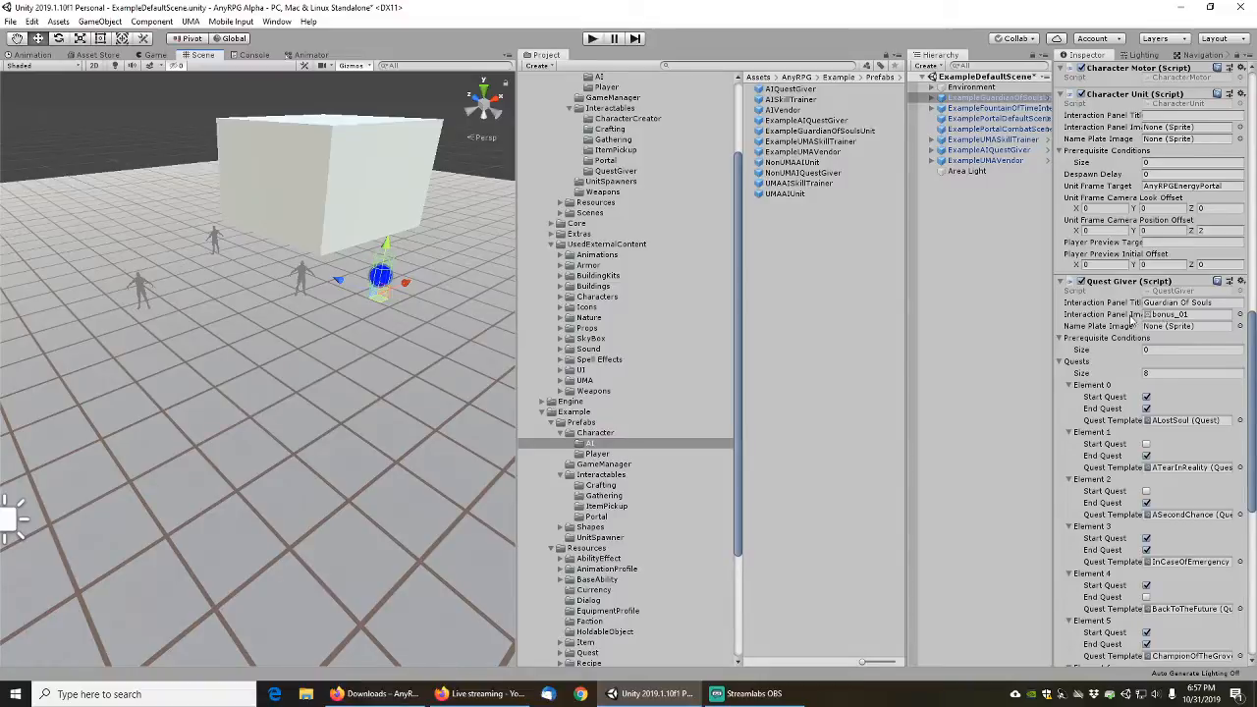
left_click(1240, 315)
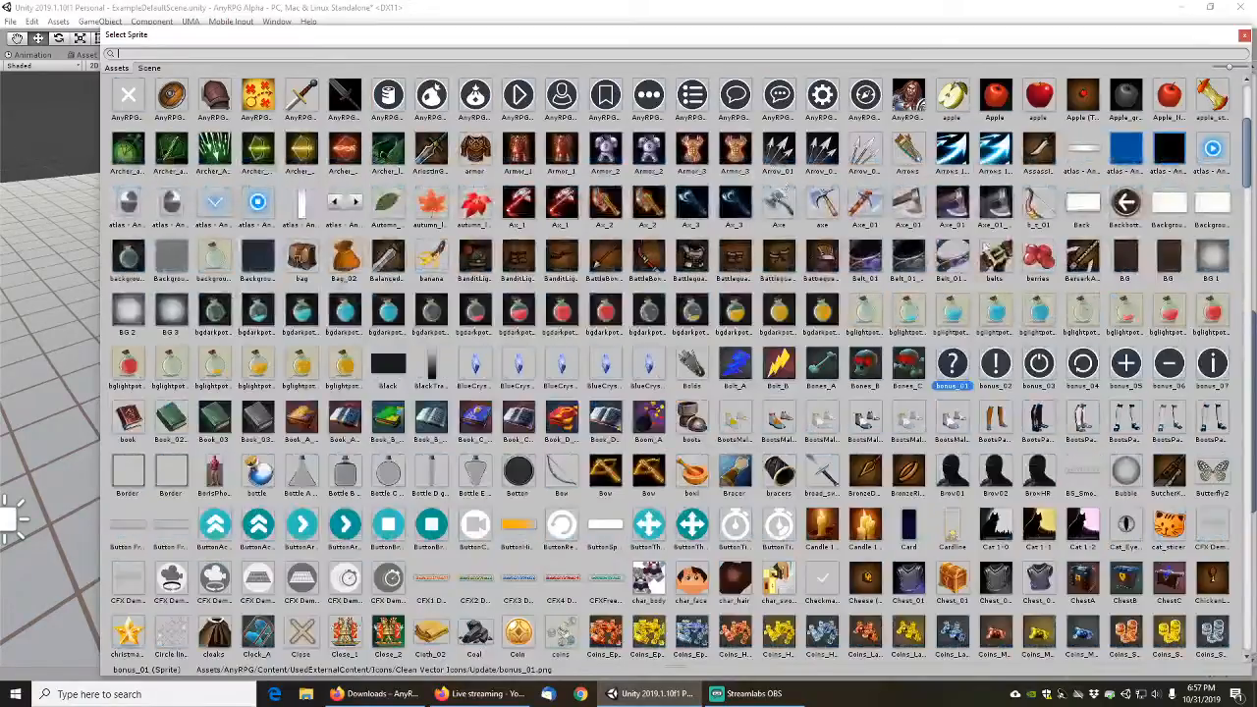
scroll(1248, 165, "up", 5)
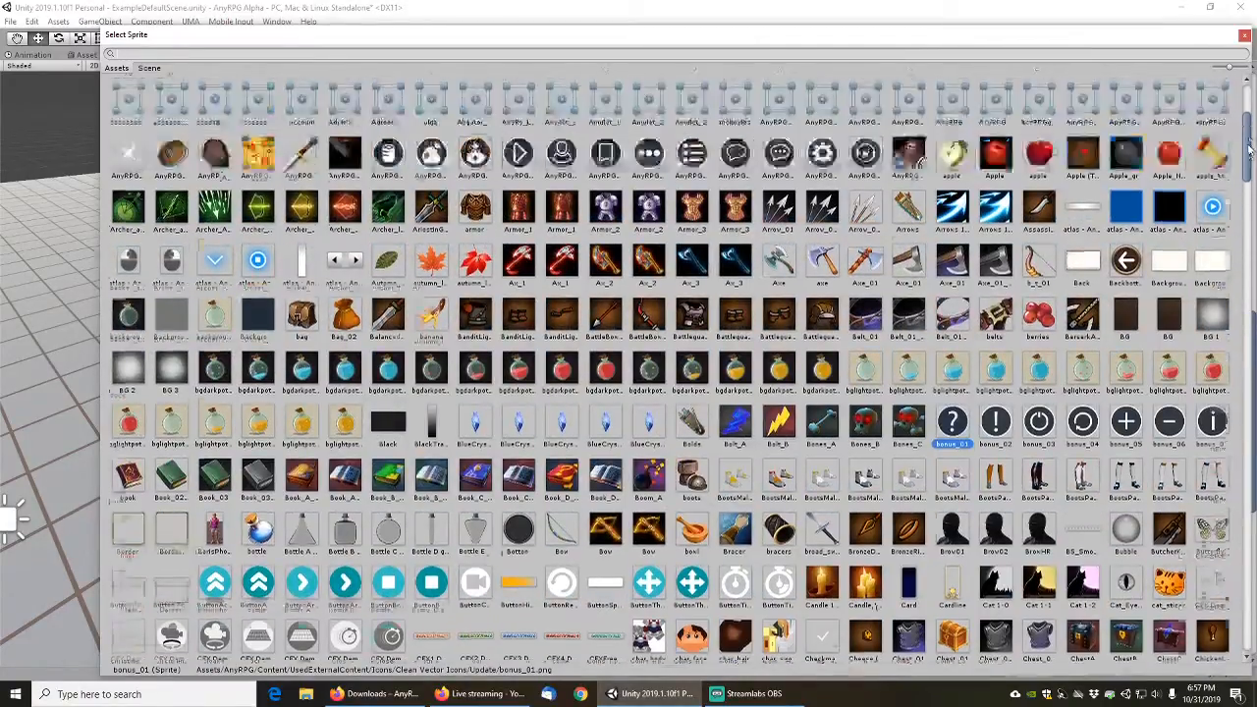
double_click(125, 106)
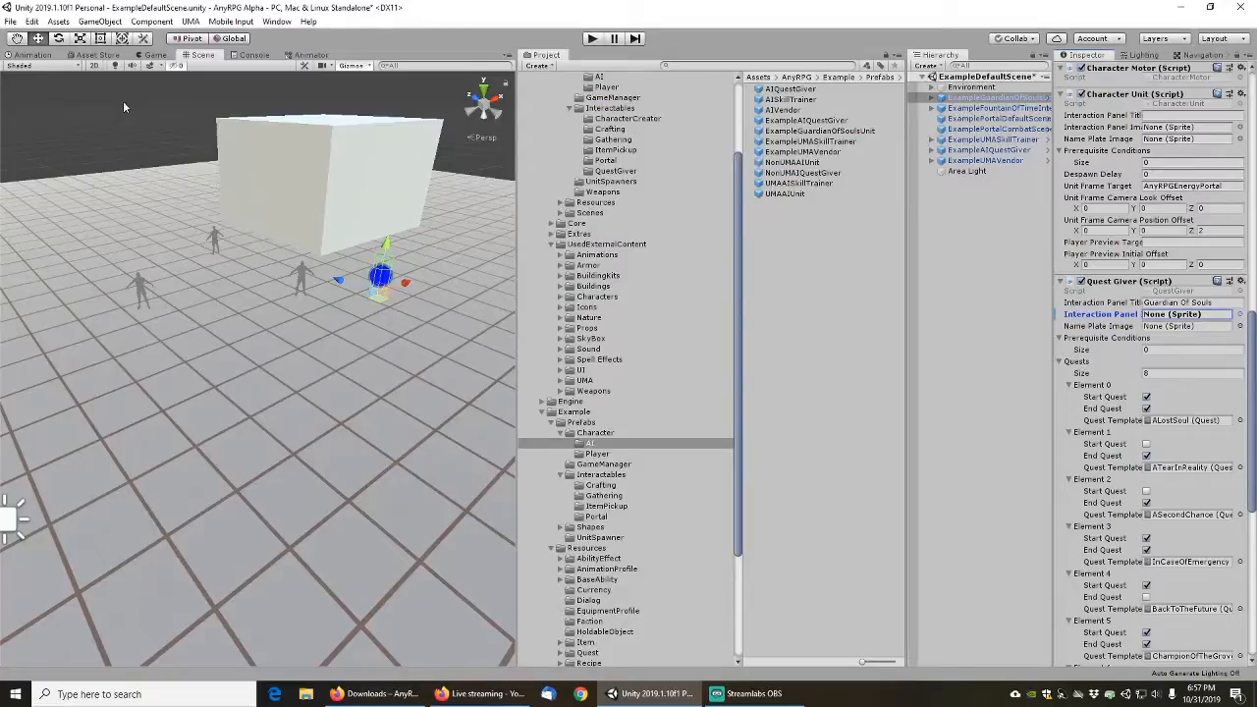
right_click(1104, 314)
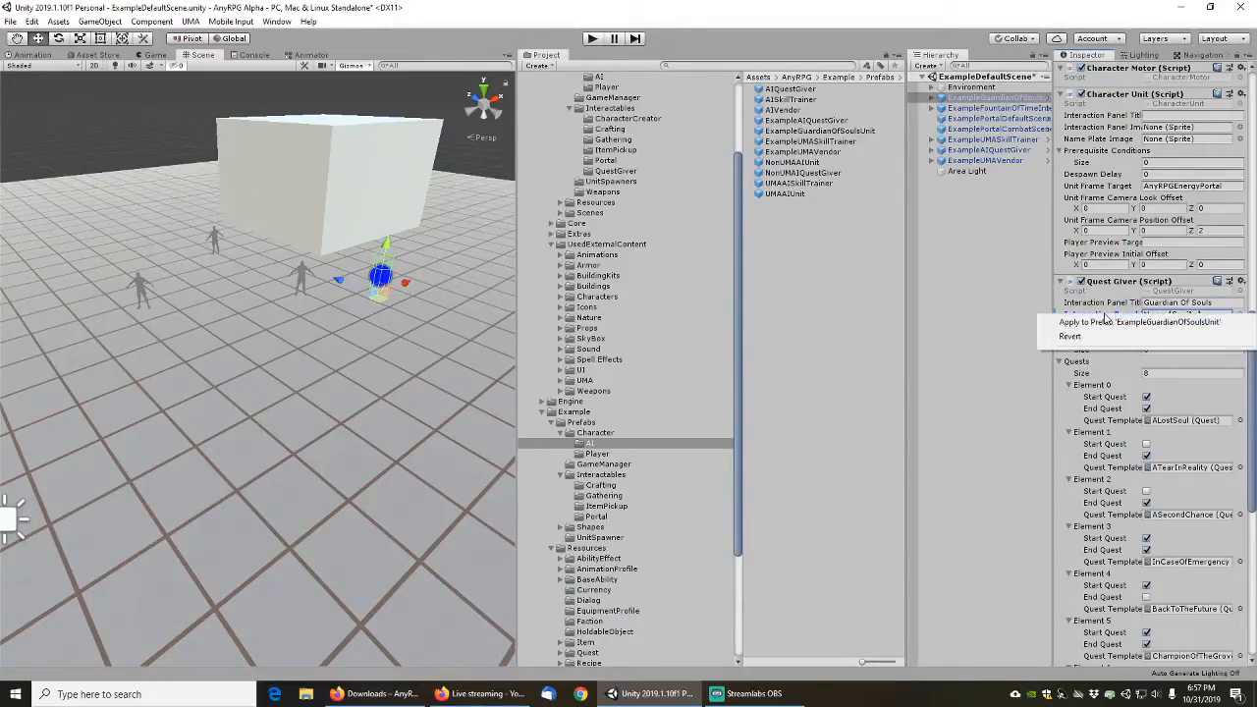
left_click(1111, 323)
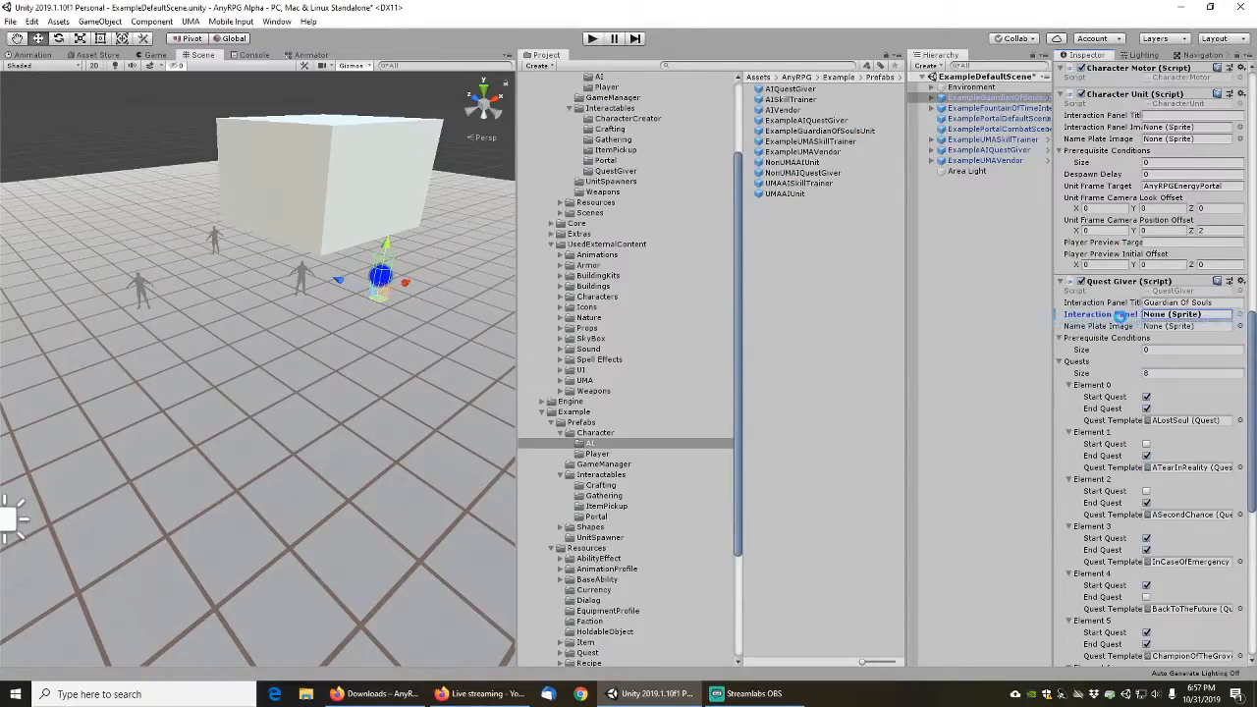
Set the Quest Giver's quest templates to ExampleALostSoul for Element 0 and ExampleATearInReality for Element 1
left_click_drag(1254, 337, 1254, 370)
left_click(1239, 330)
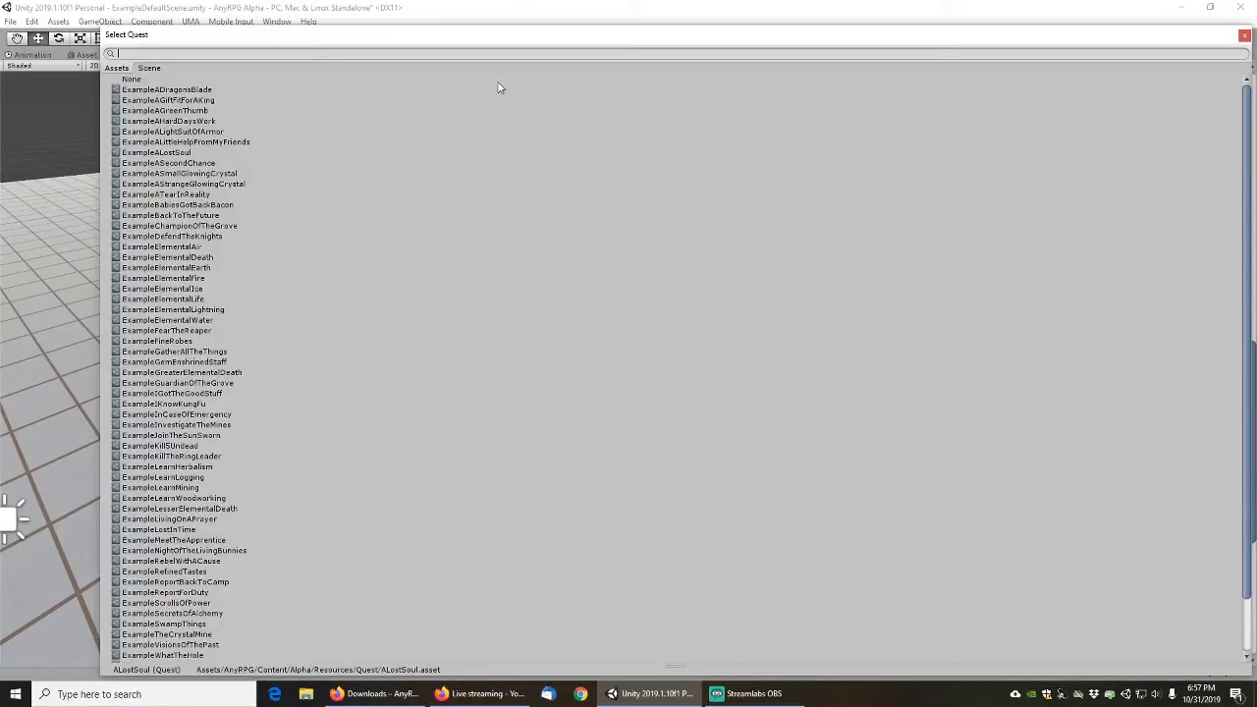
type("alost")
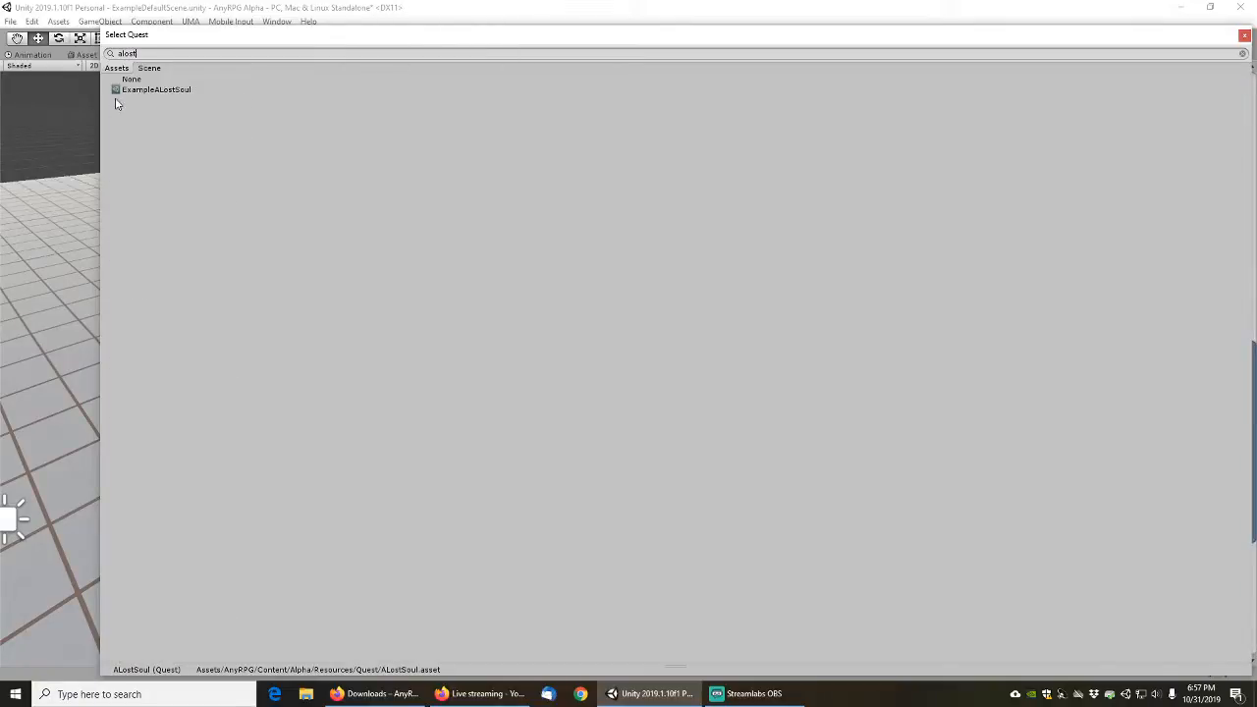
double_click(127, 91)
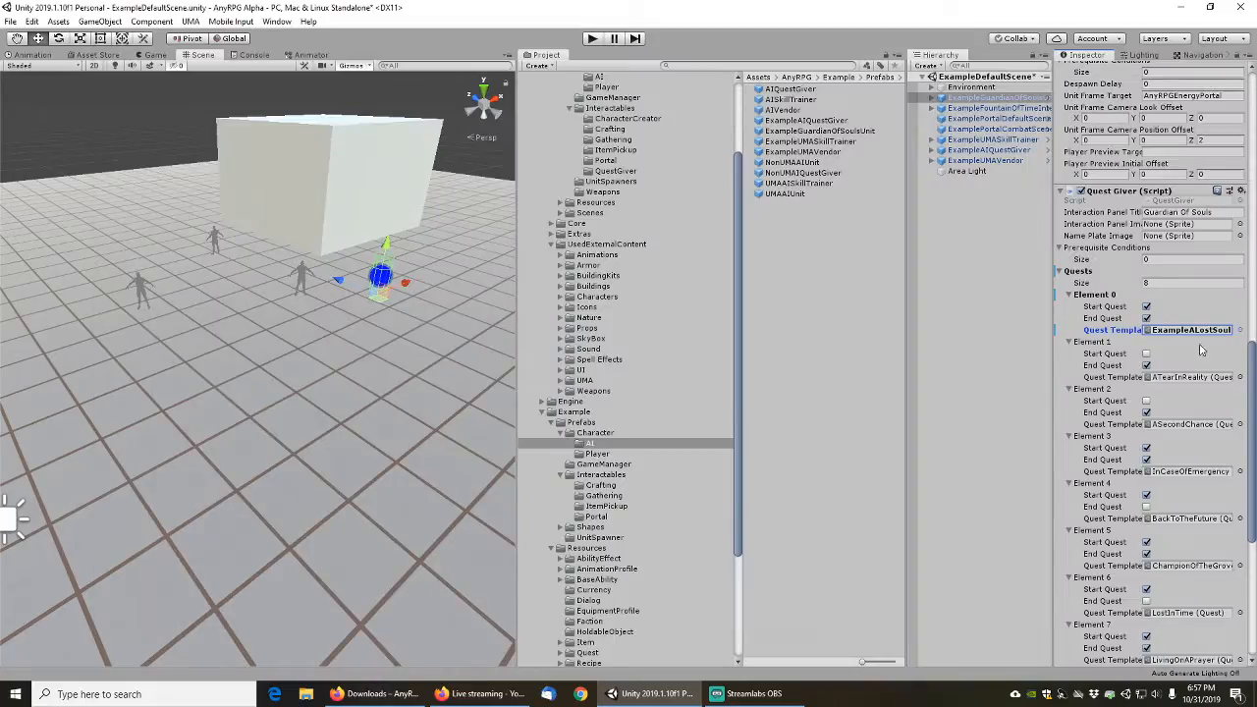
left_click(1240, 377)
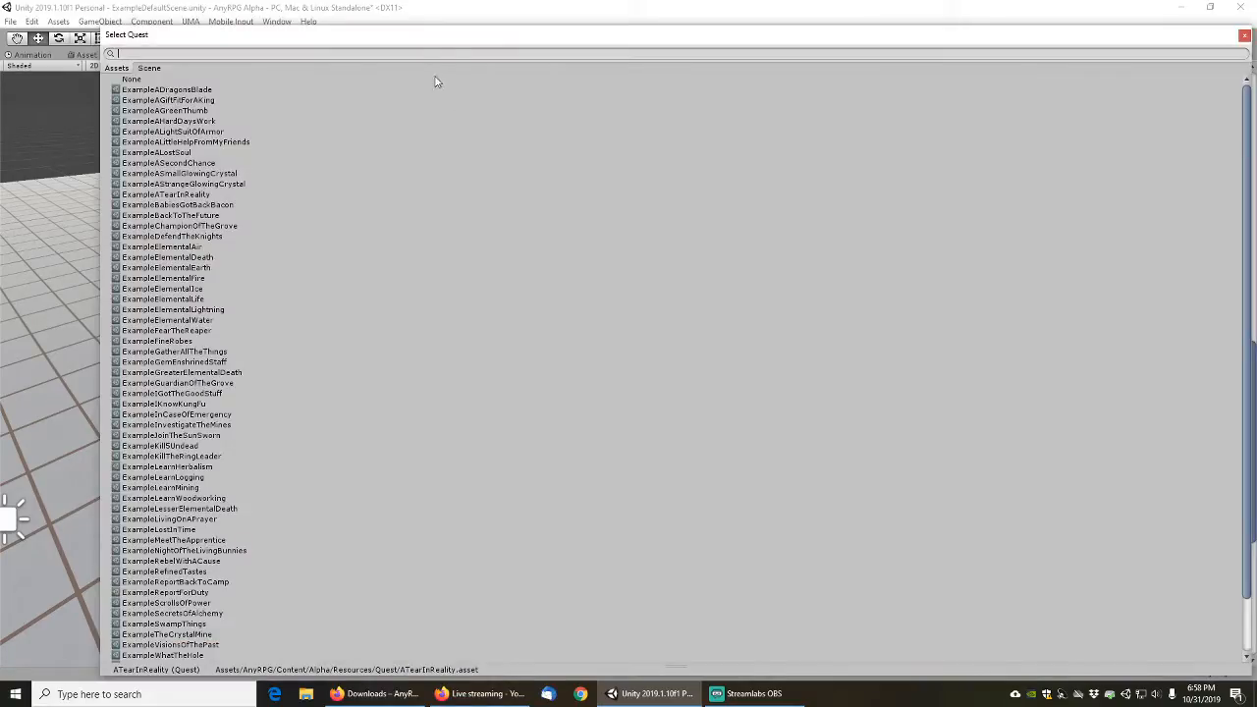
type("atear")
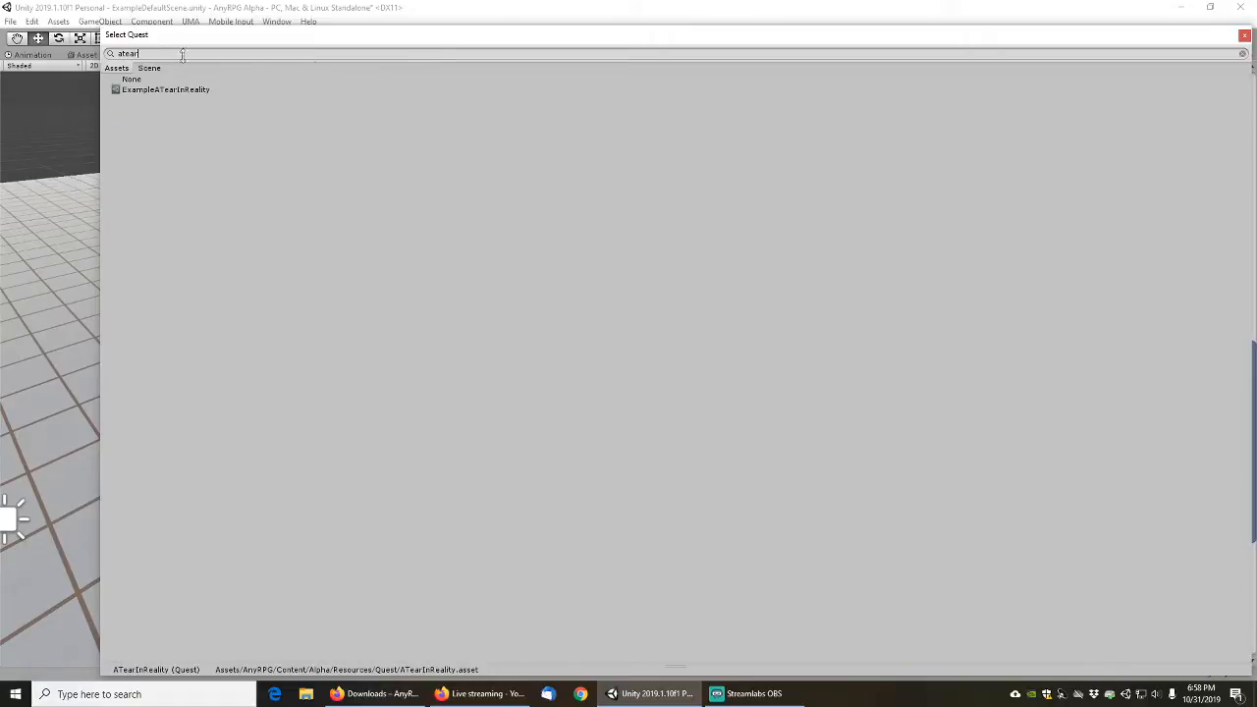
double_click(150, 91)
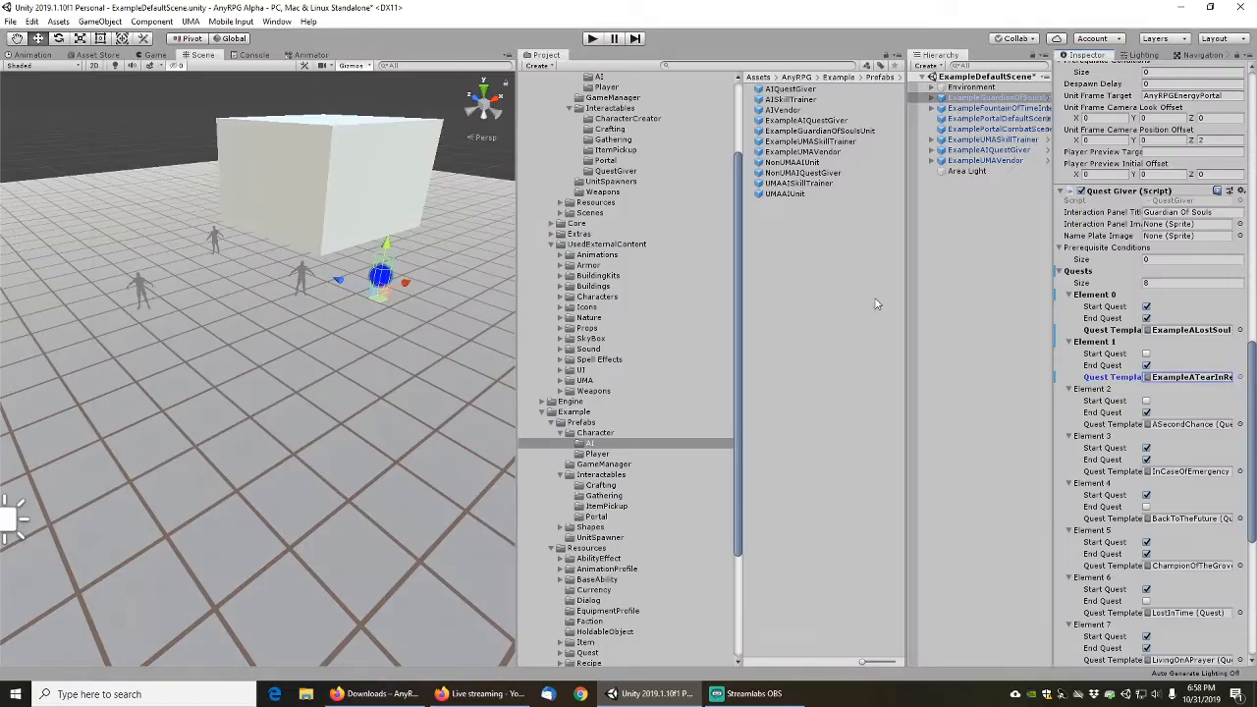
Assign ExampleASecondChance to quest Element 2 and ExampleInCaseOfEmergency to quest Element 3 of the Quest Giver
left_click(1239, 424)
type("asec")
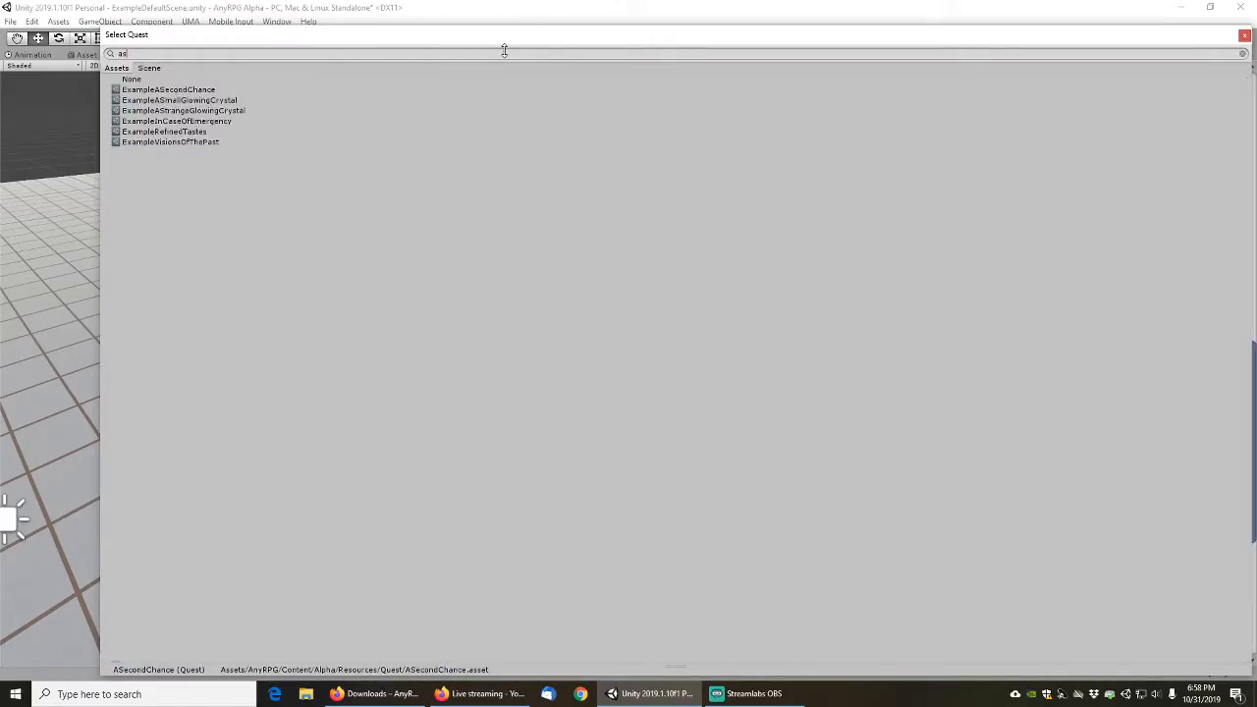
double_click(168, 89)
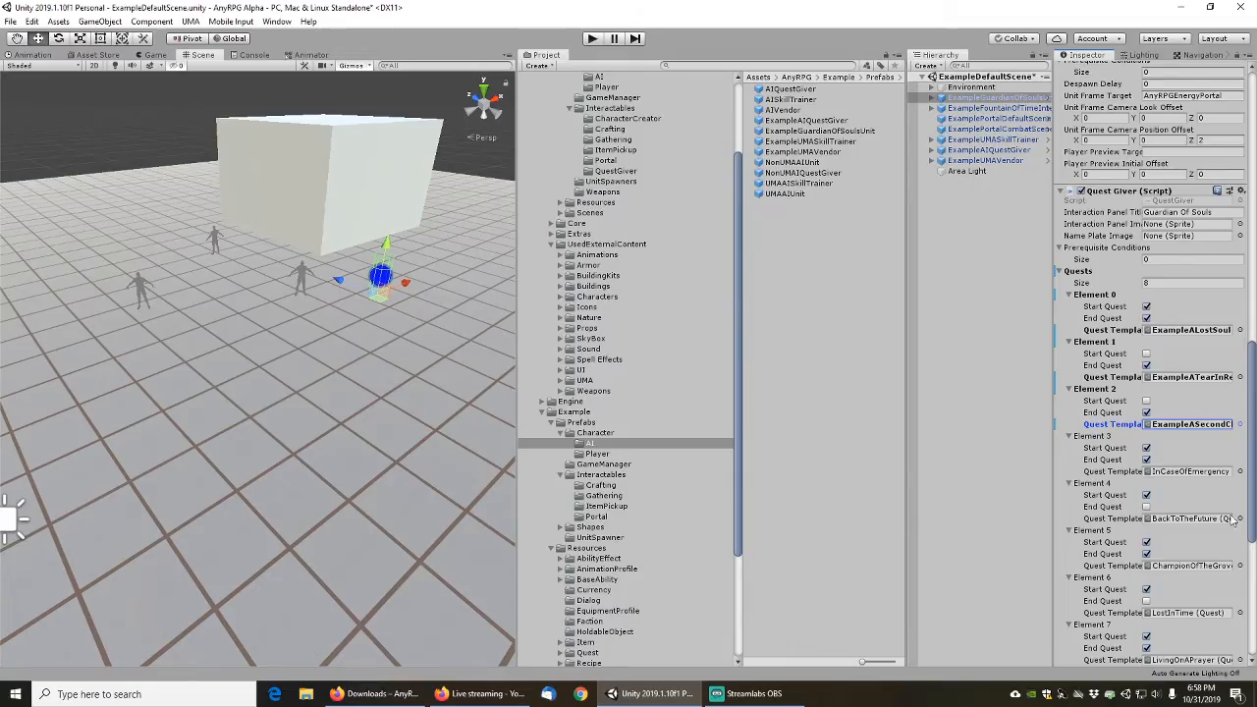
left_click(1241, 478)
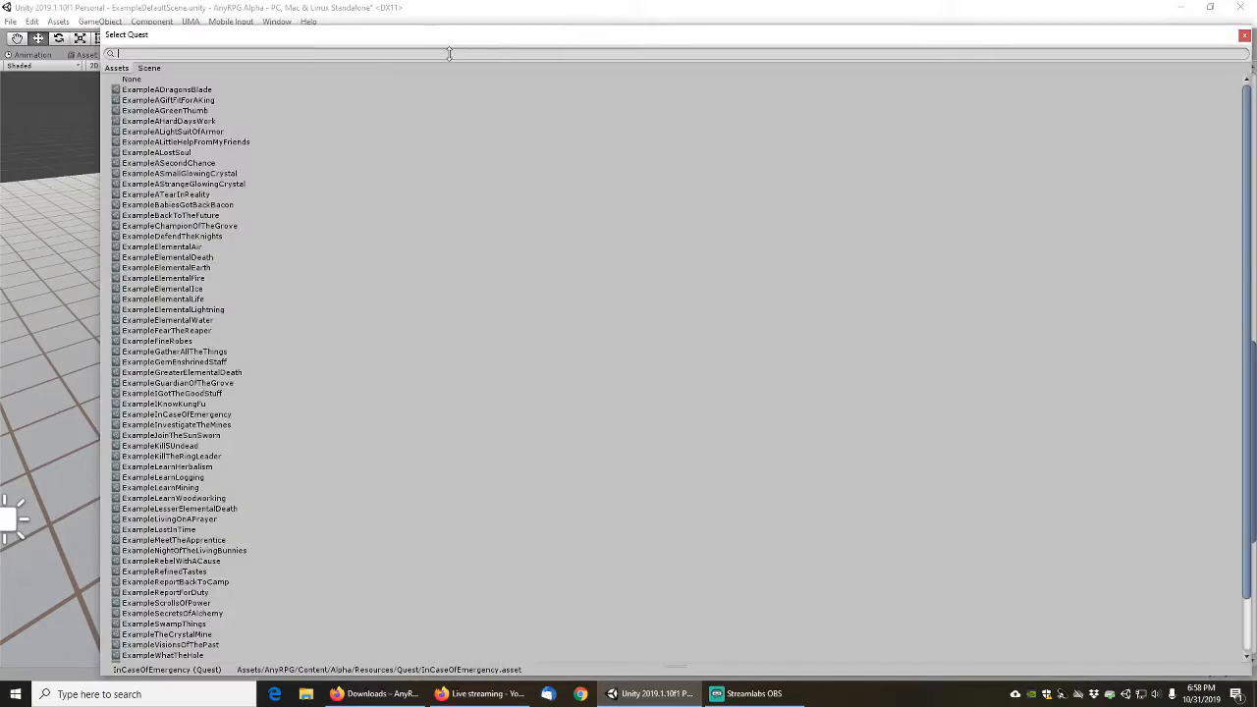
type("incase")
double_click(170, 90)
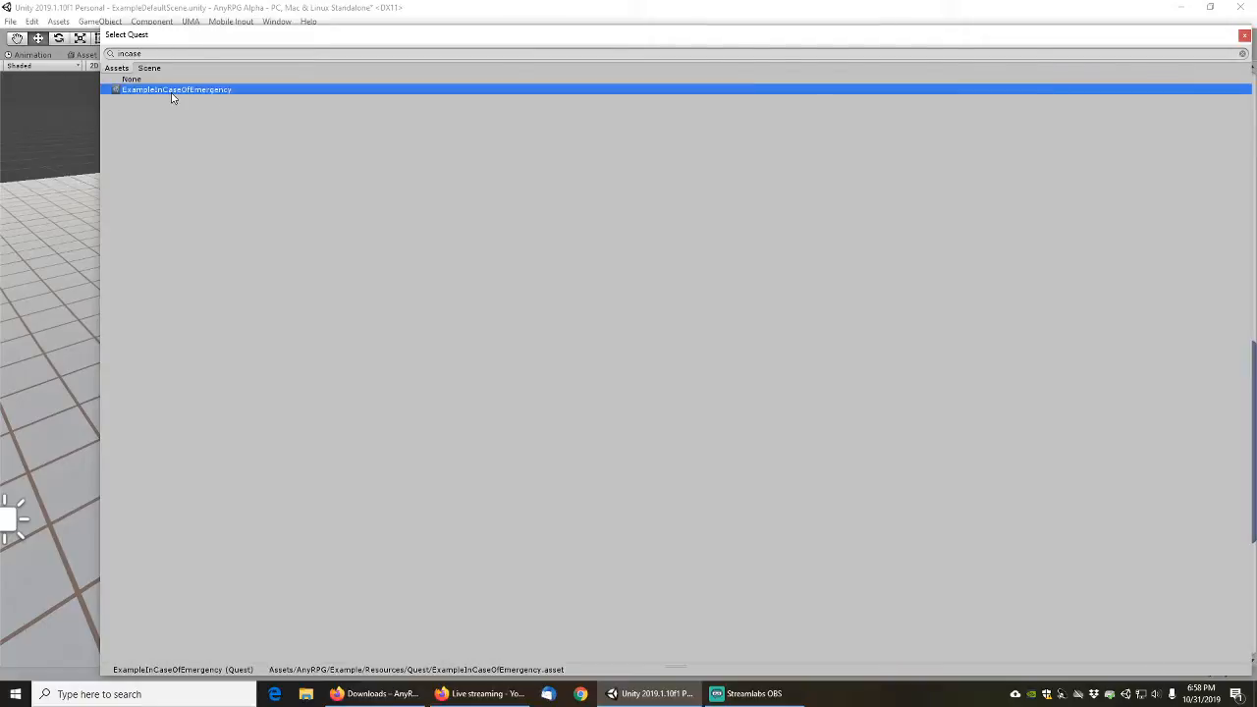
Assign ExampleBackToTheFuture to quest Element 4 and ExampleChampionOfTheGrove to quest Element 5 of the Quest Giver
left_click(1239, 519)
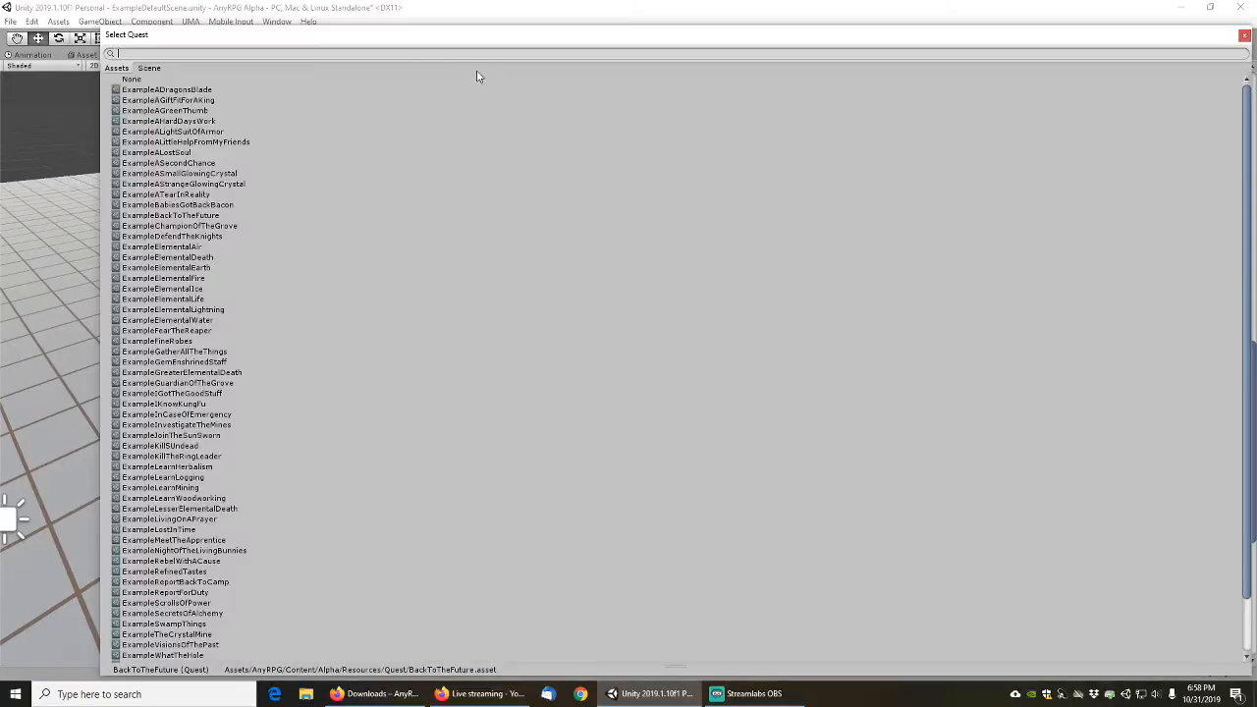
type("back")
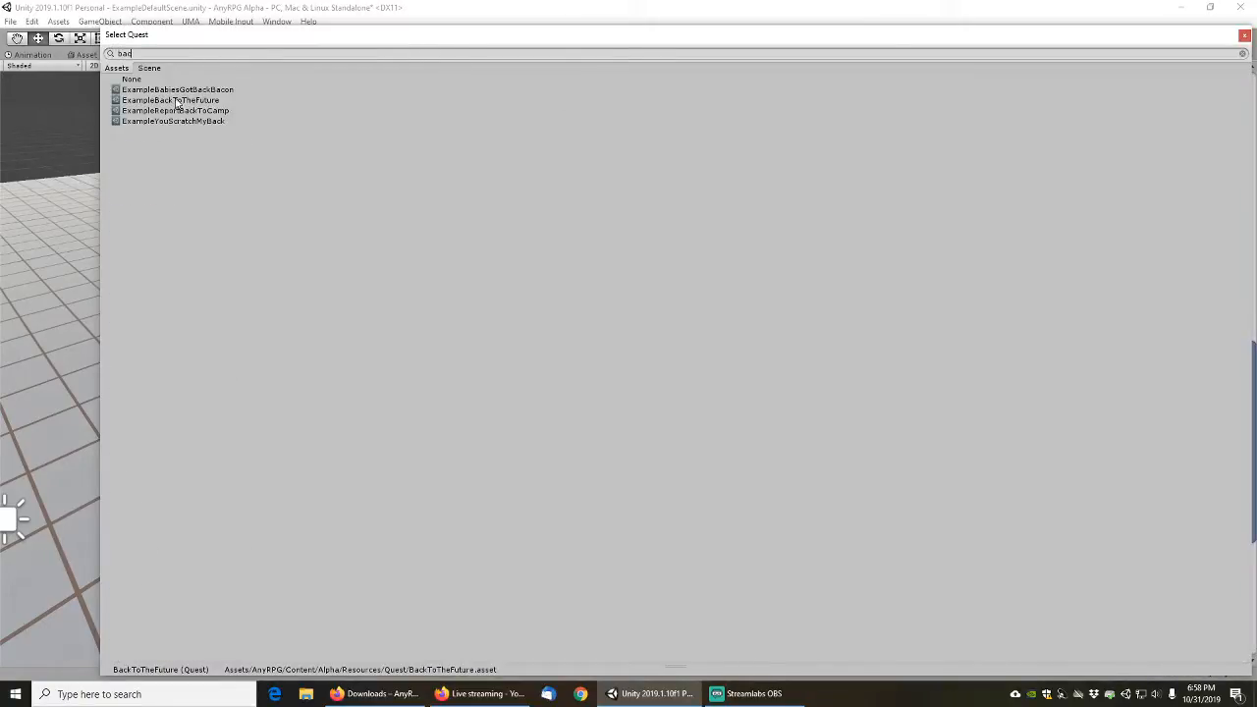
double_click(175, 99)
scroll(1198, 389, "down", 5)
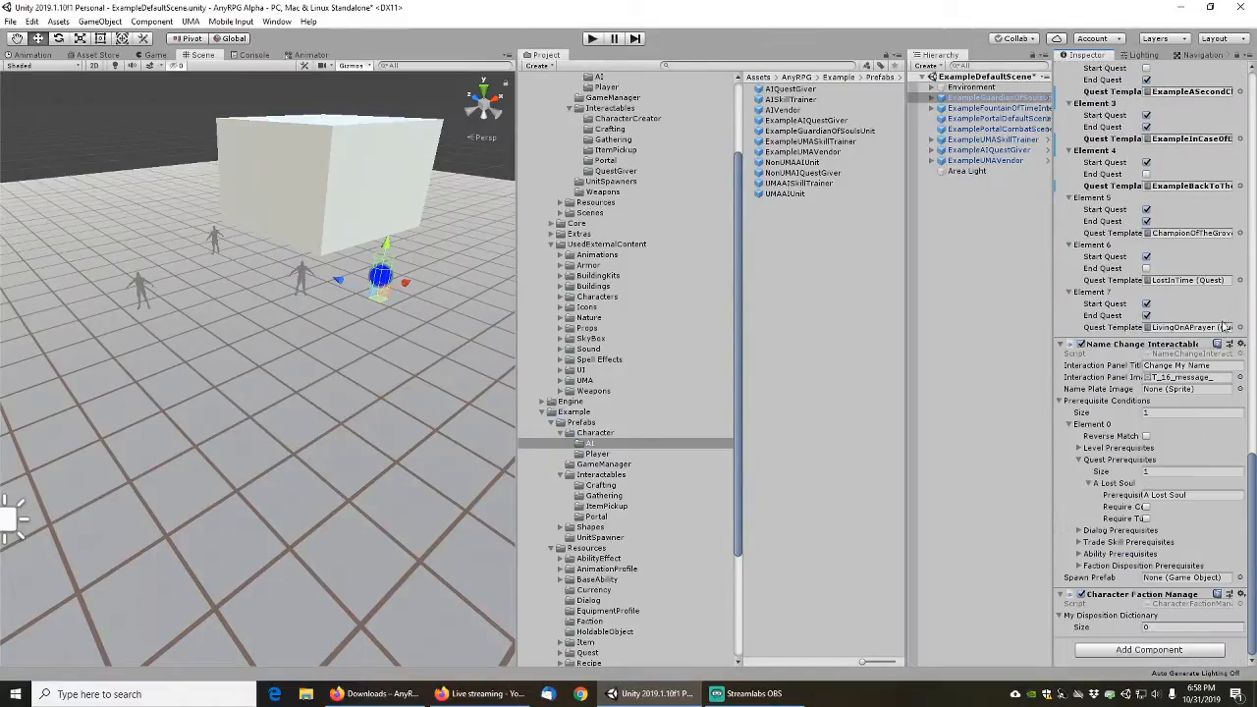
left_click(1240, 351)
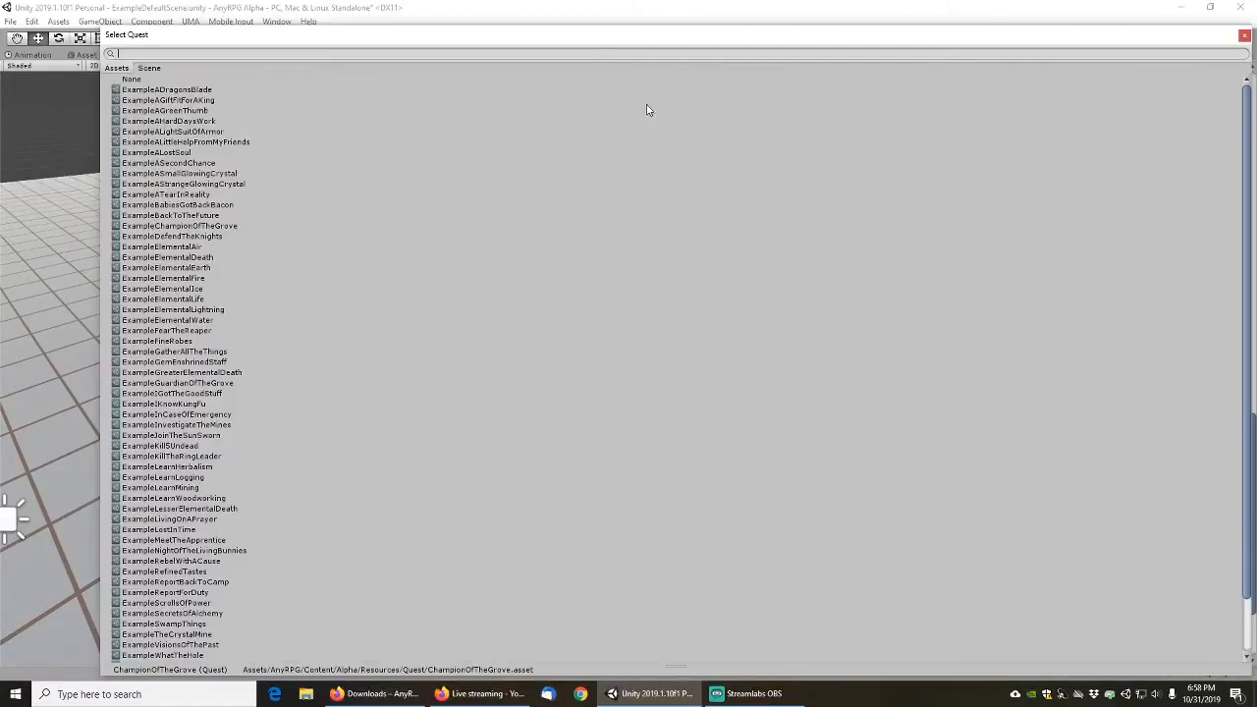
type("champ")
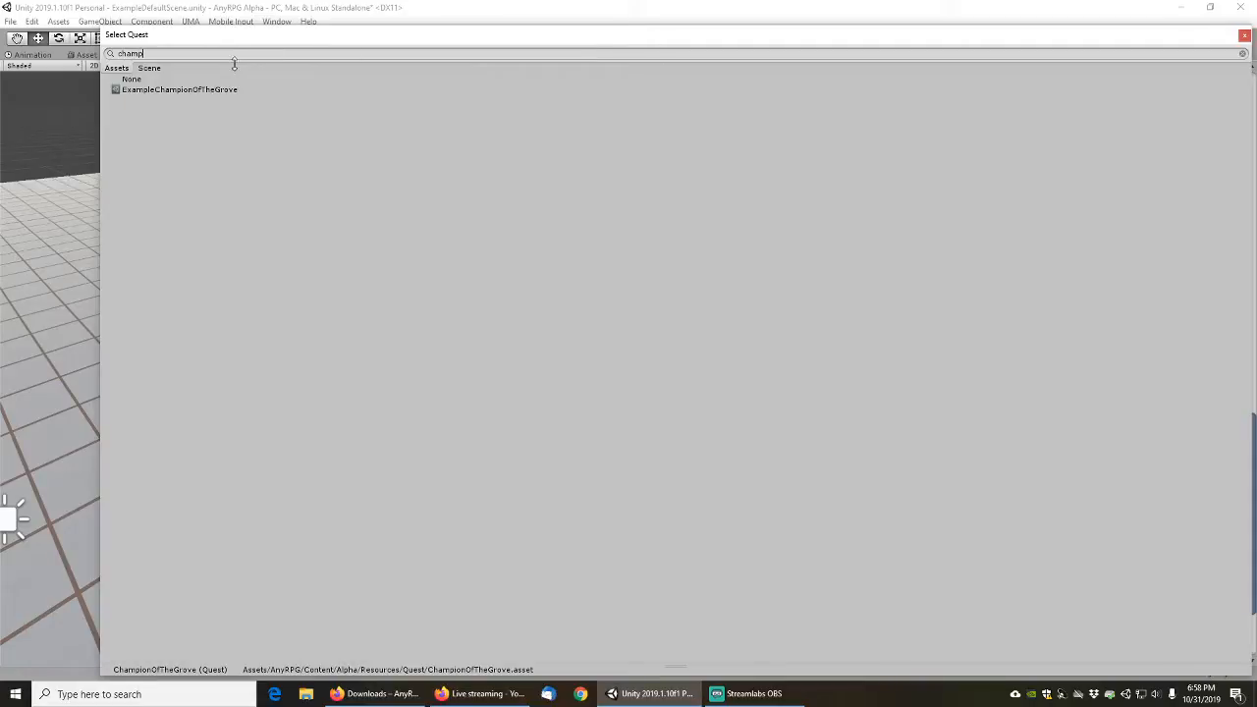
double_click(178, 89)
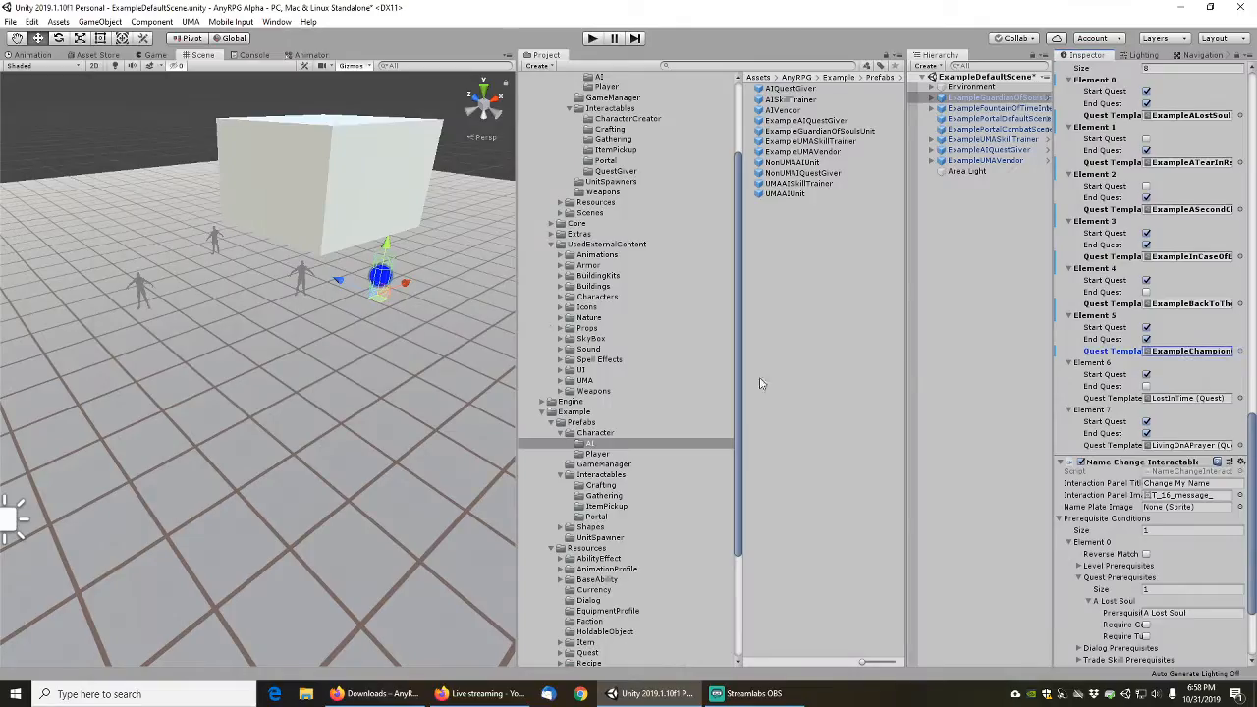
Assign ExampleLostInTime to quest Element 6 and ExampleLivingOnAPrayer to quest Element 7 of the Quest Giver
left_click(1240, 398)
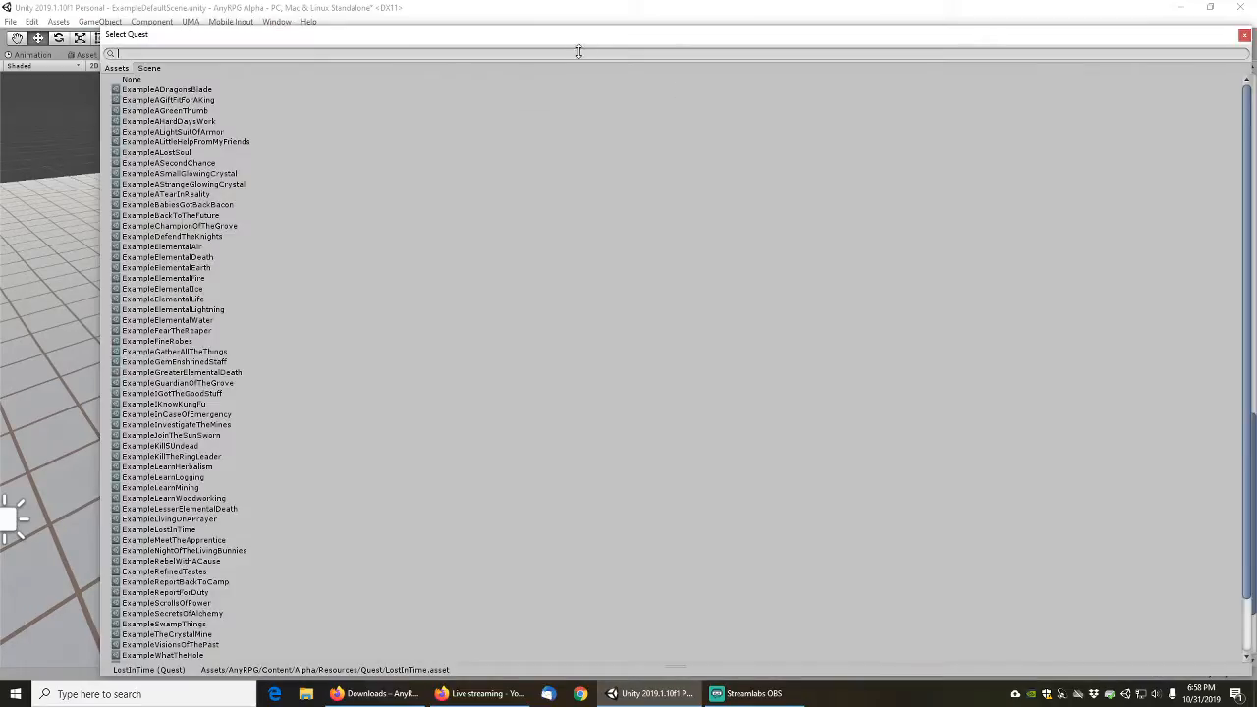
type("lostin")
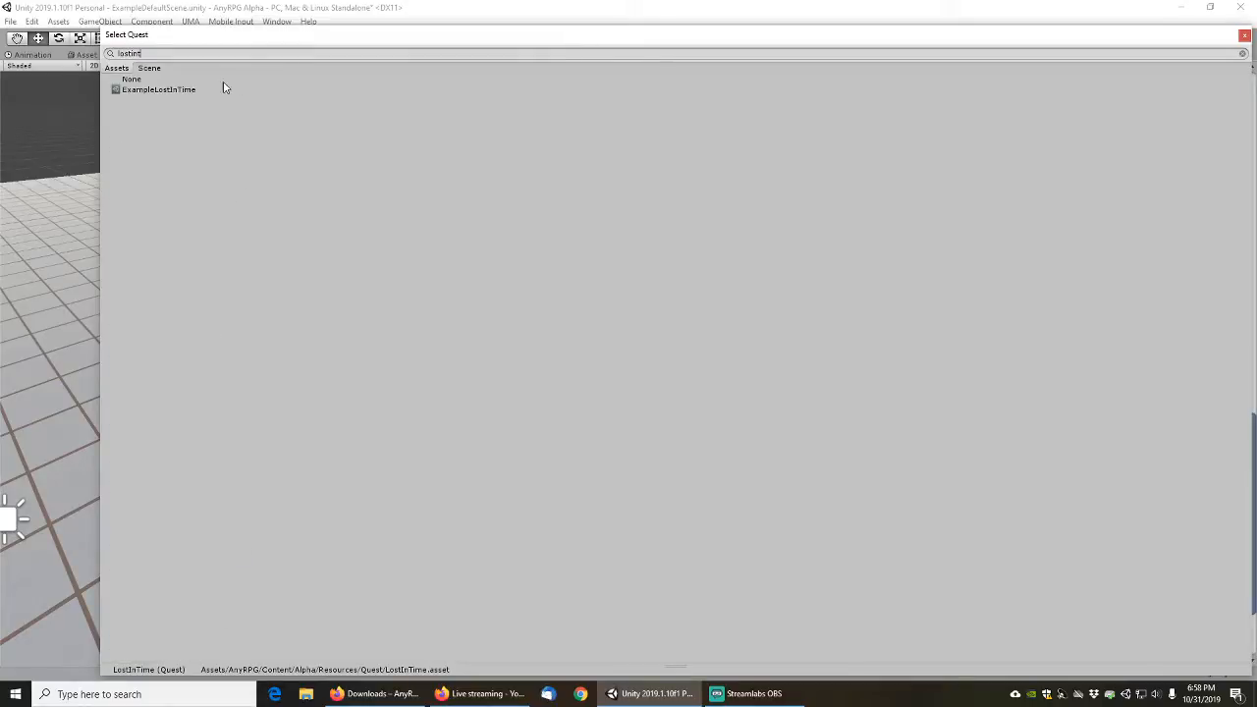
double_click(163, 90)
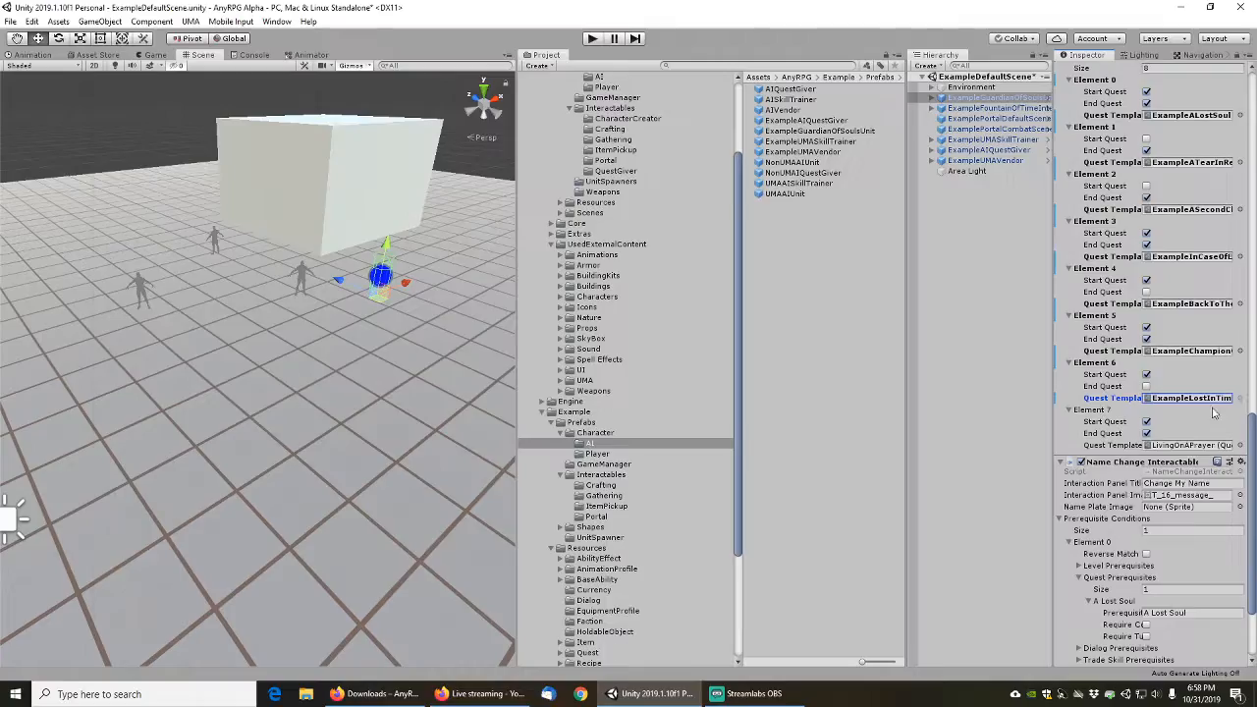
left_click(1240, 446)
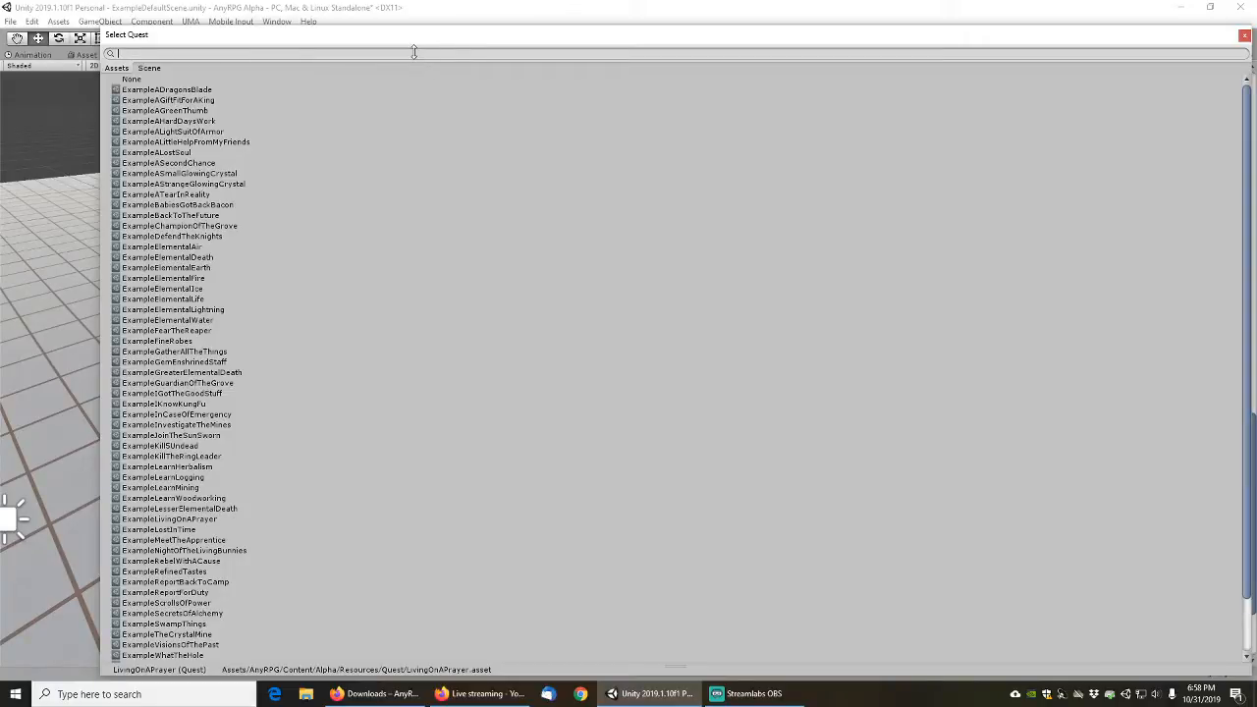
type("livingon")
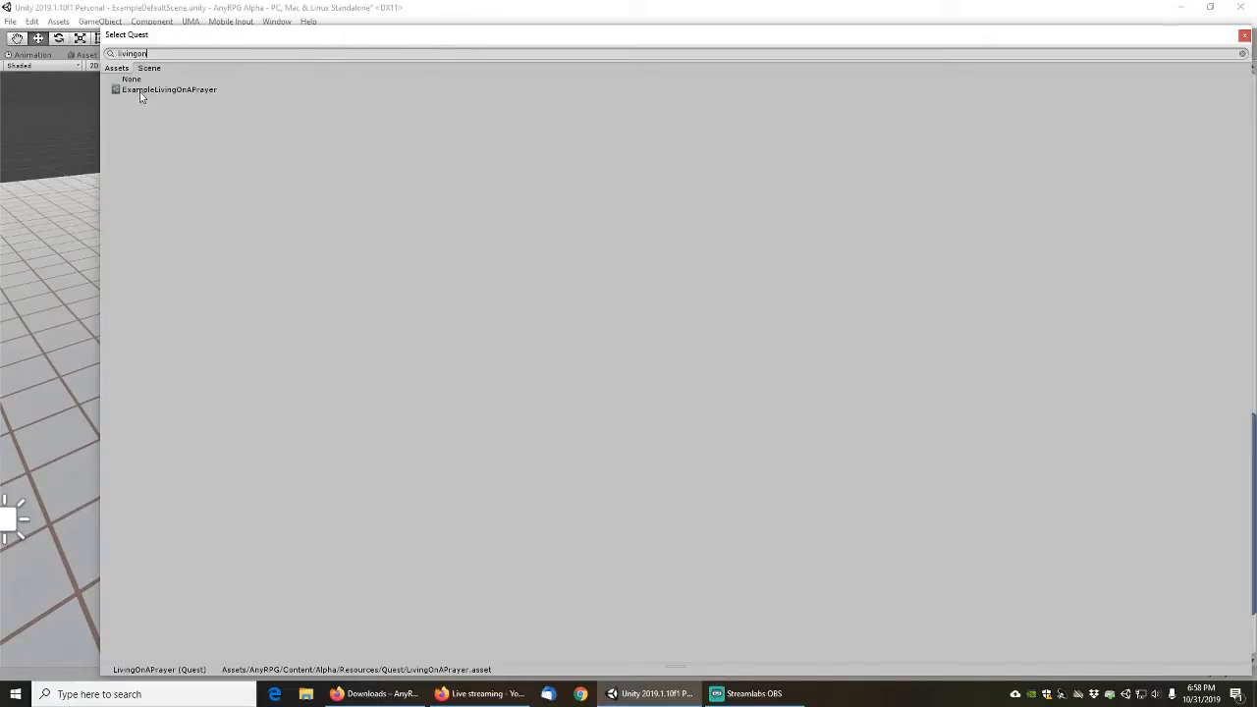
double_click(169, 91)
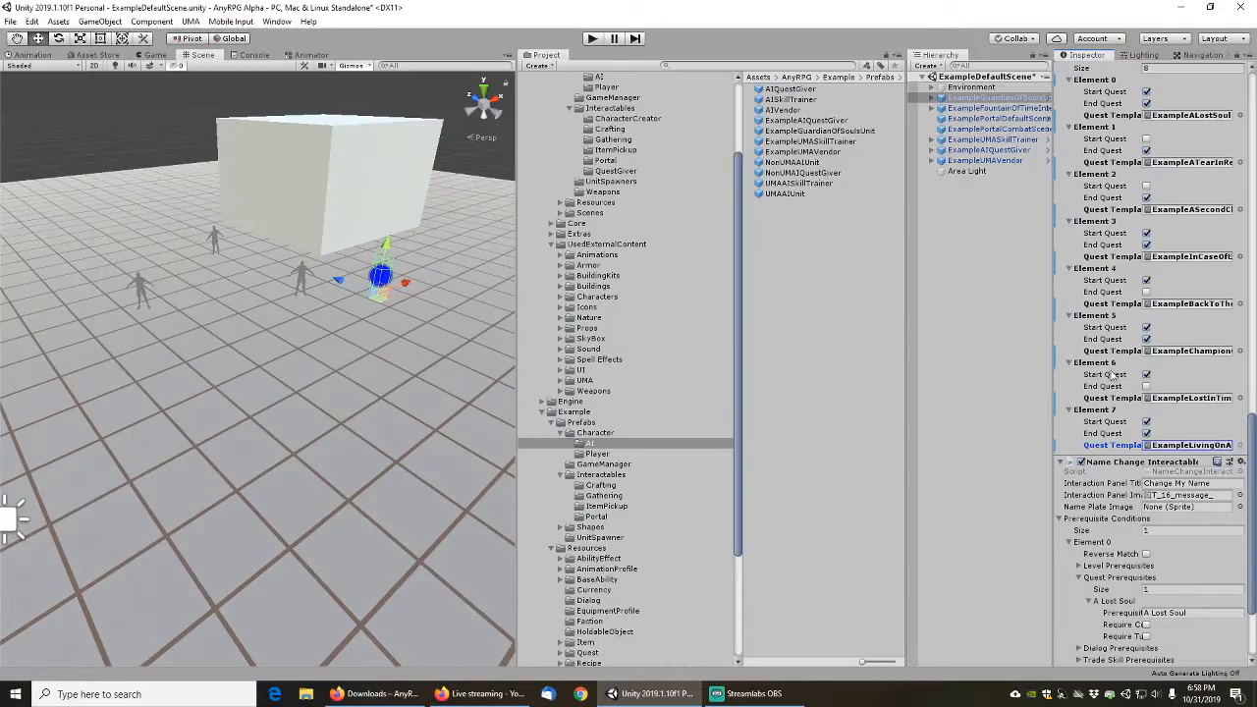
Apply the Quest Giver's modified Quests list to the ExampleGuardianOfSoulsUnit prefab
scroll(1111, 375, "up", 3)
scroll(1104, 373, "up", 3)
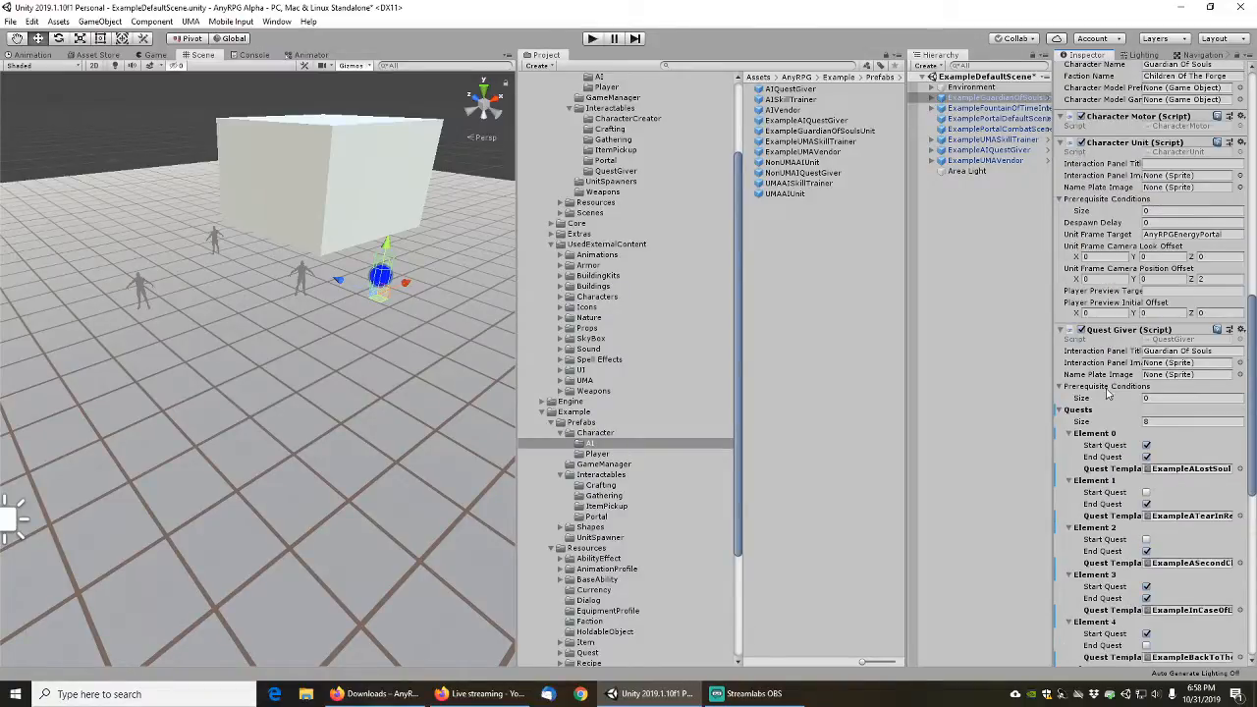
right_click(1080, 412)
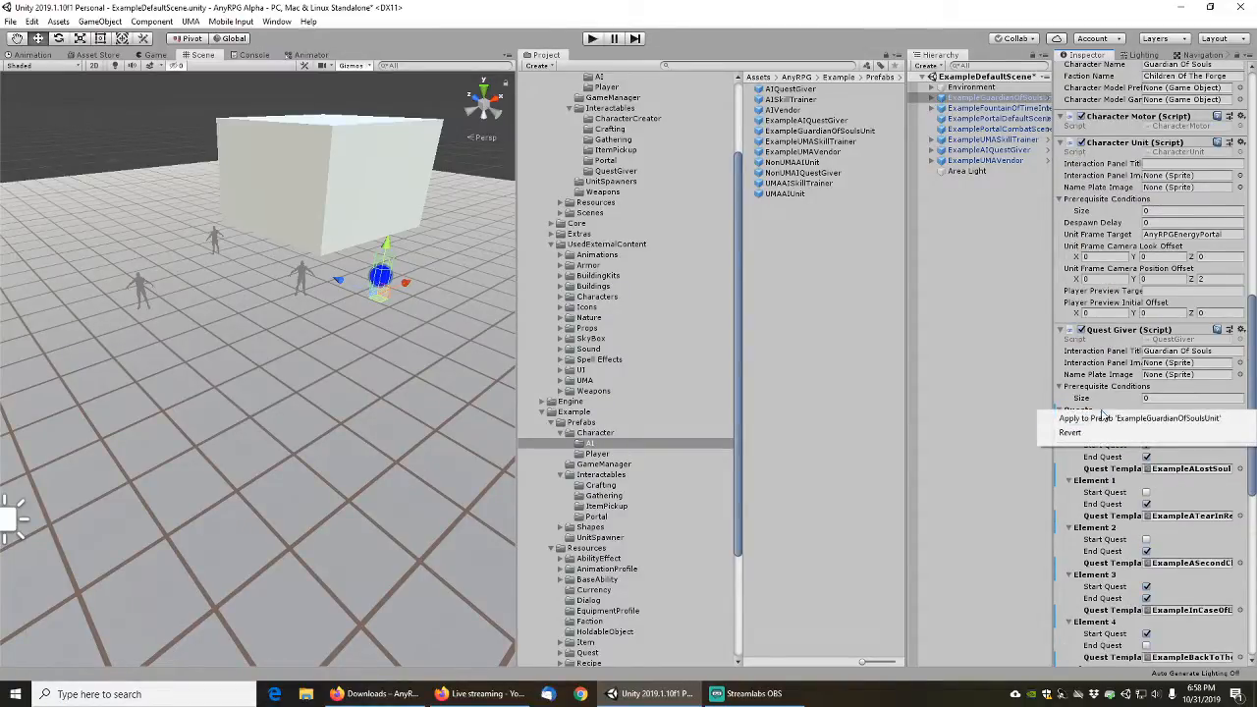
left_click(1129, 419)
scroll(1117, 449, "down", 10)
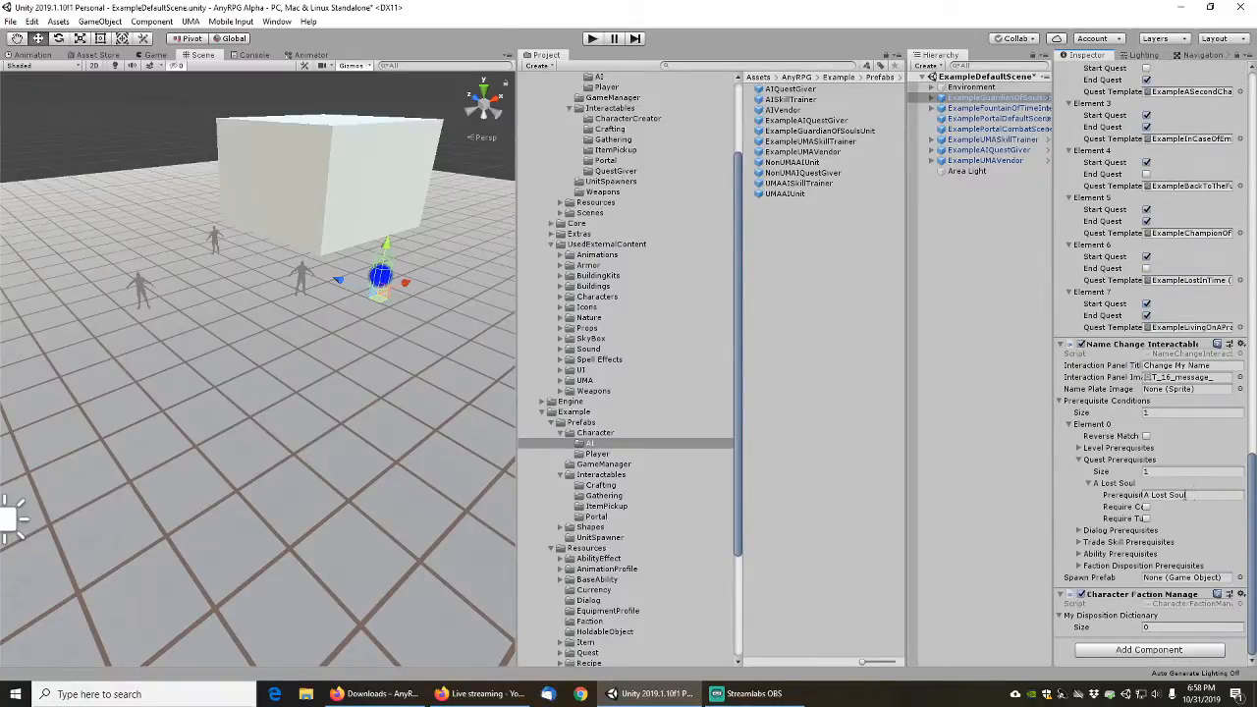
Set the quest prerequisite of the Name Change Interactable to Example A Lost Soul
left_click(1189, 496)
key("Home")
type("Example")
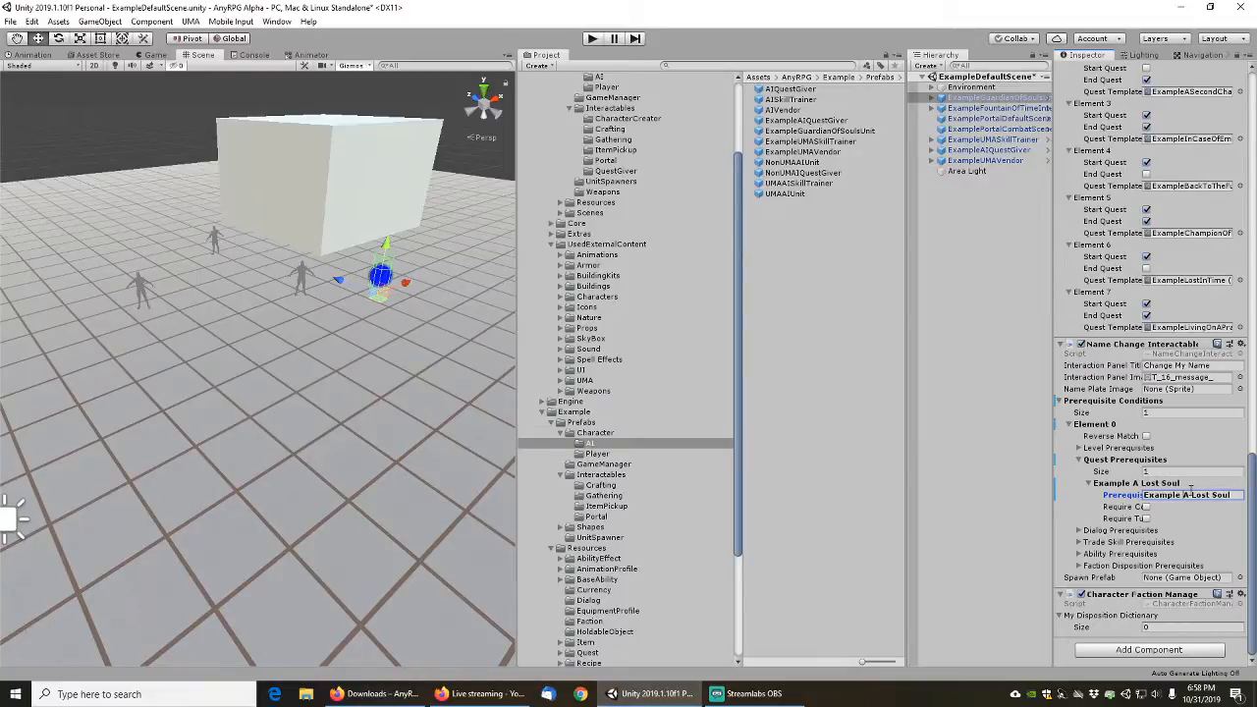
Set the Name Change Interactable's Interaction Panel Image sprite to None
left_click(1239, 381)
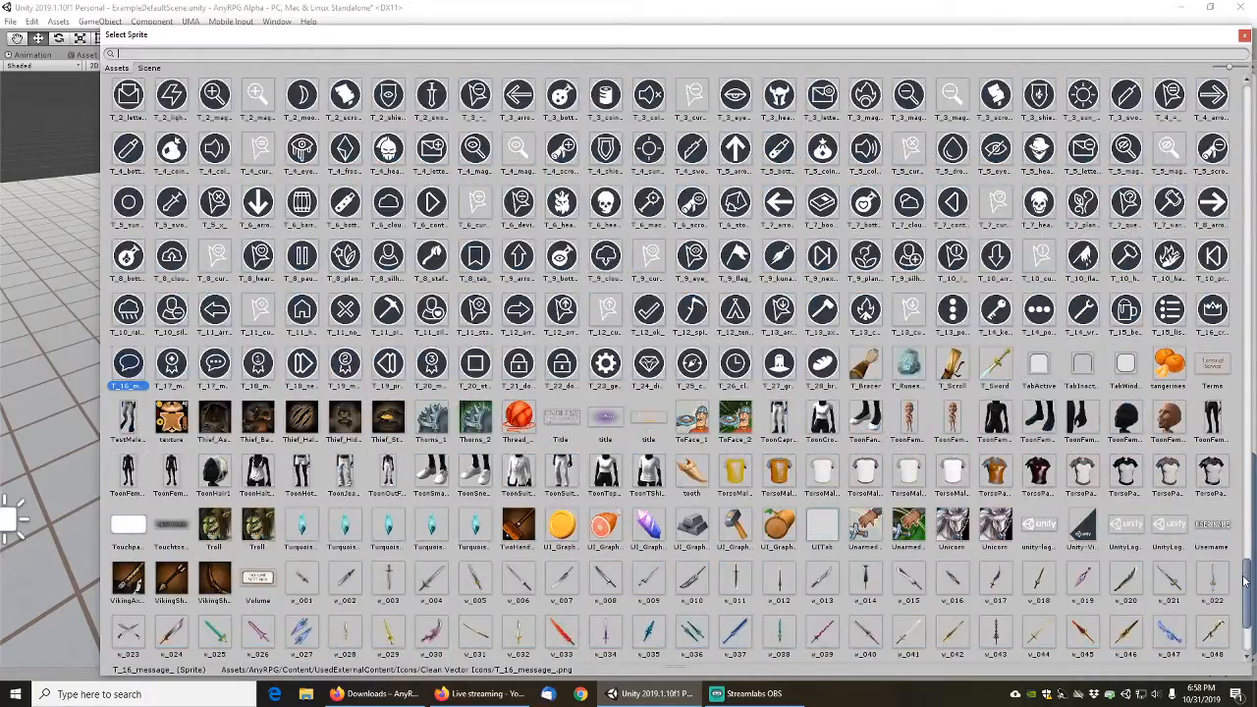
left_click_drag(1244, 581, 1245, 88)
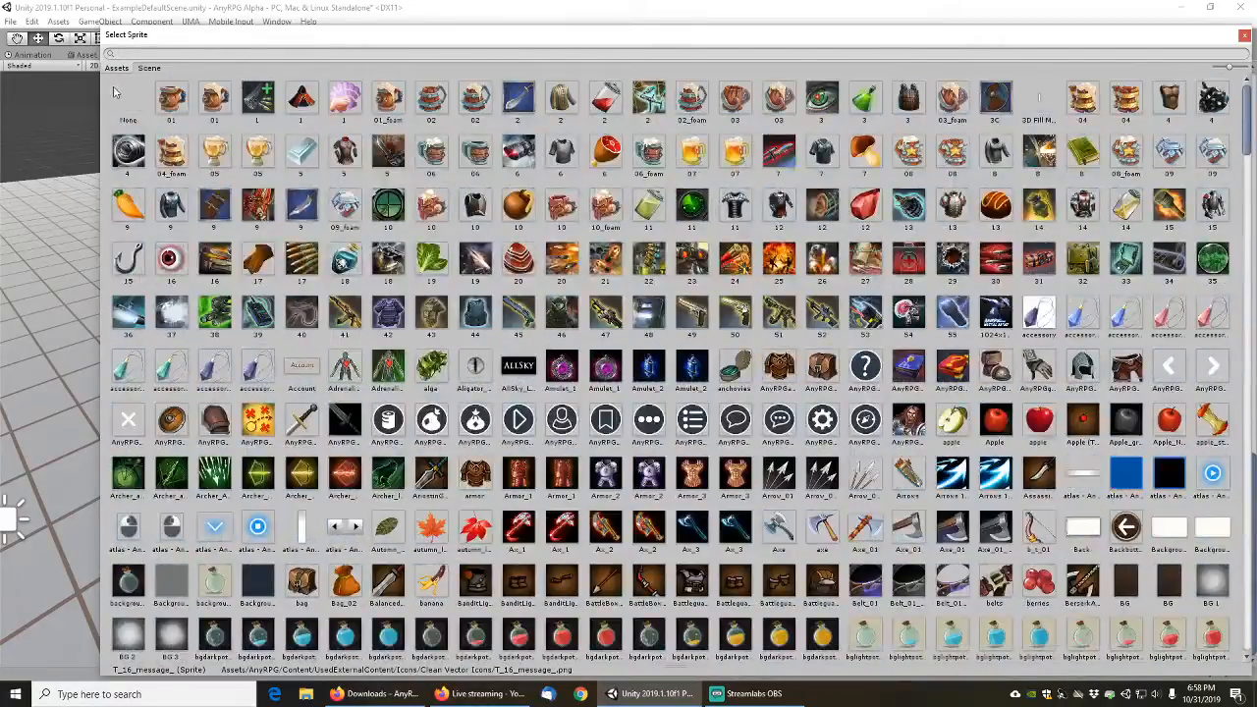
left_click(134, 104)
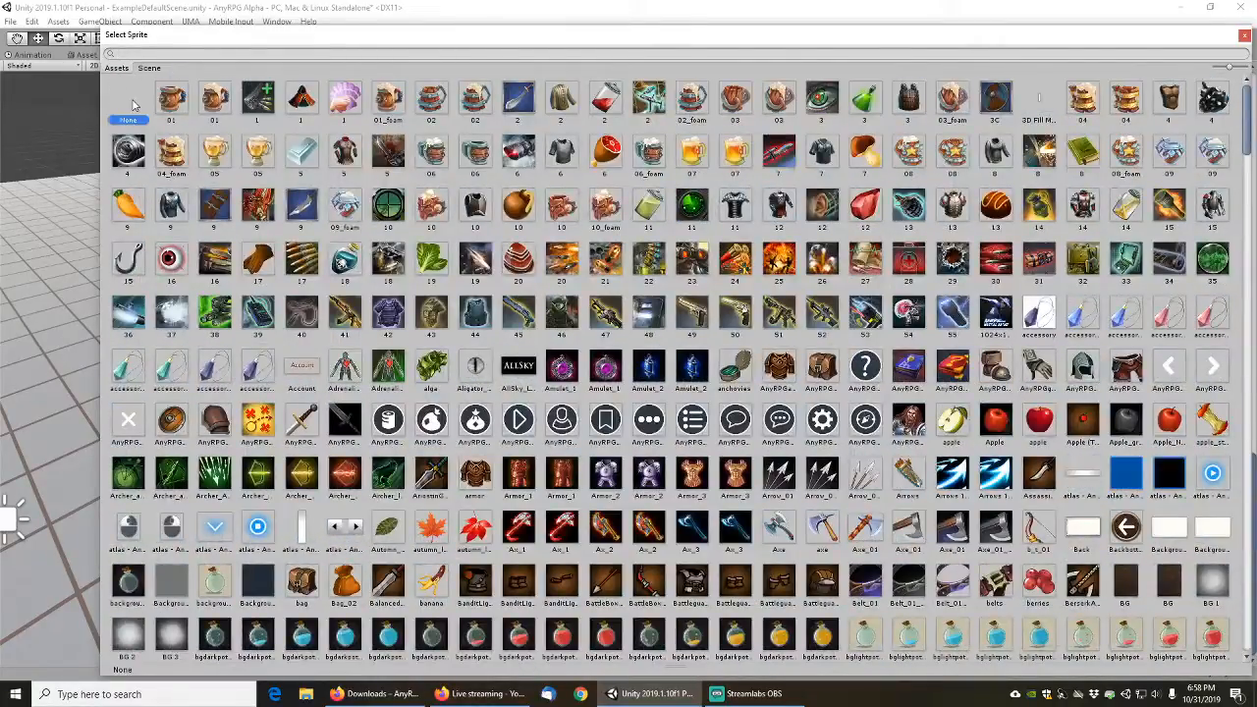
double_click(134, 101)
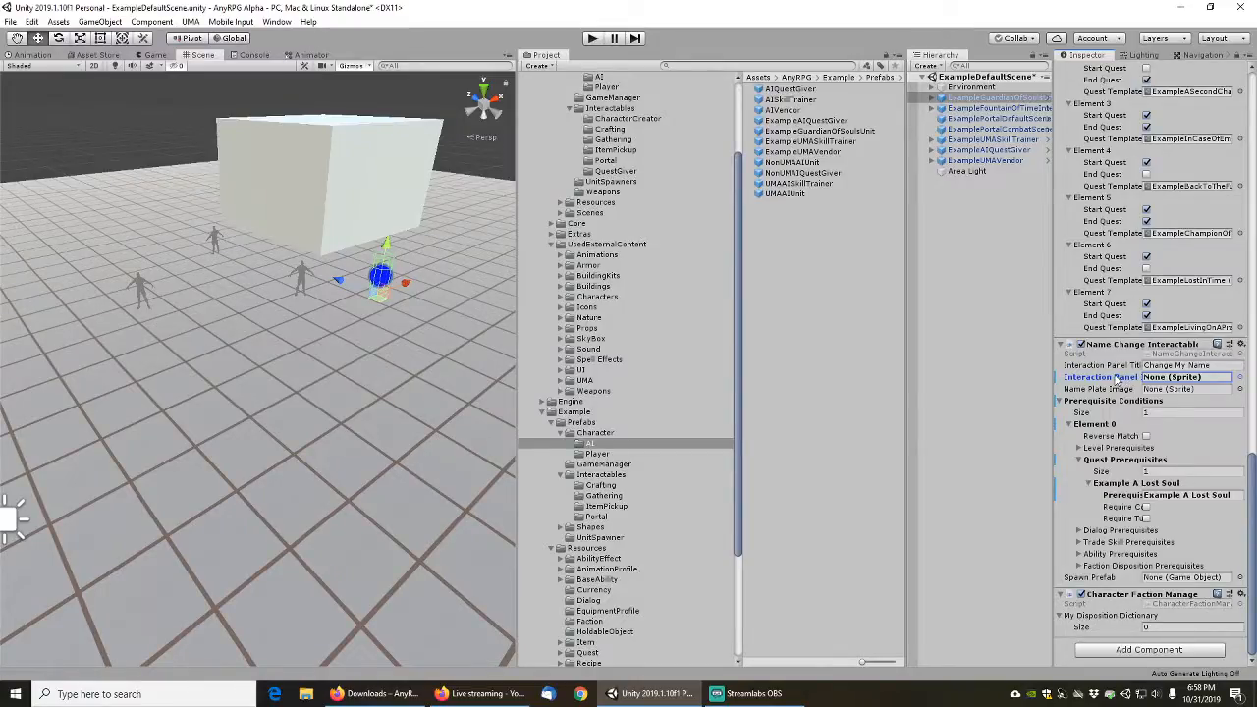
Apply the Name Change Interactable's panel image and Prerequisite Conditions overrides to the ExampleGuardianOfSoulsUnit prefab
right_click(1117, 379)
left_click(1176, 382)
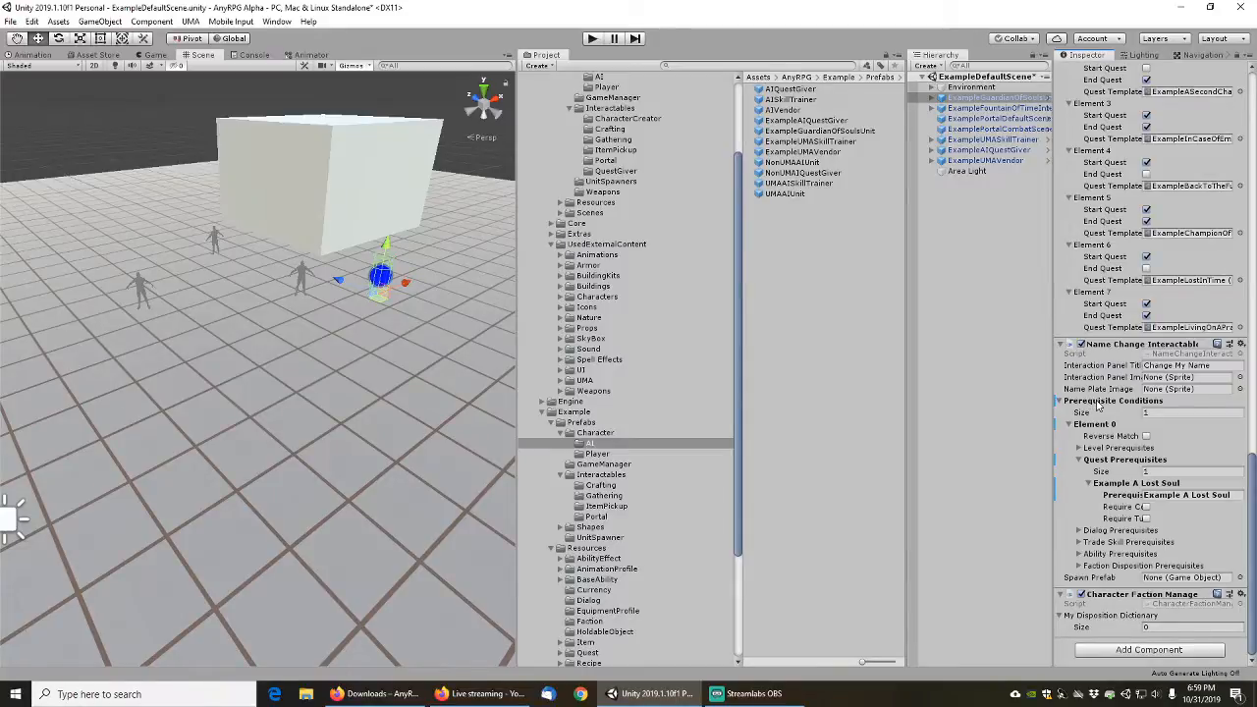
right_click(1126, 408)
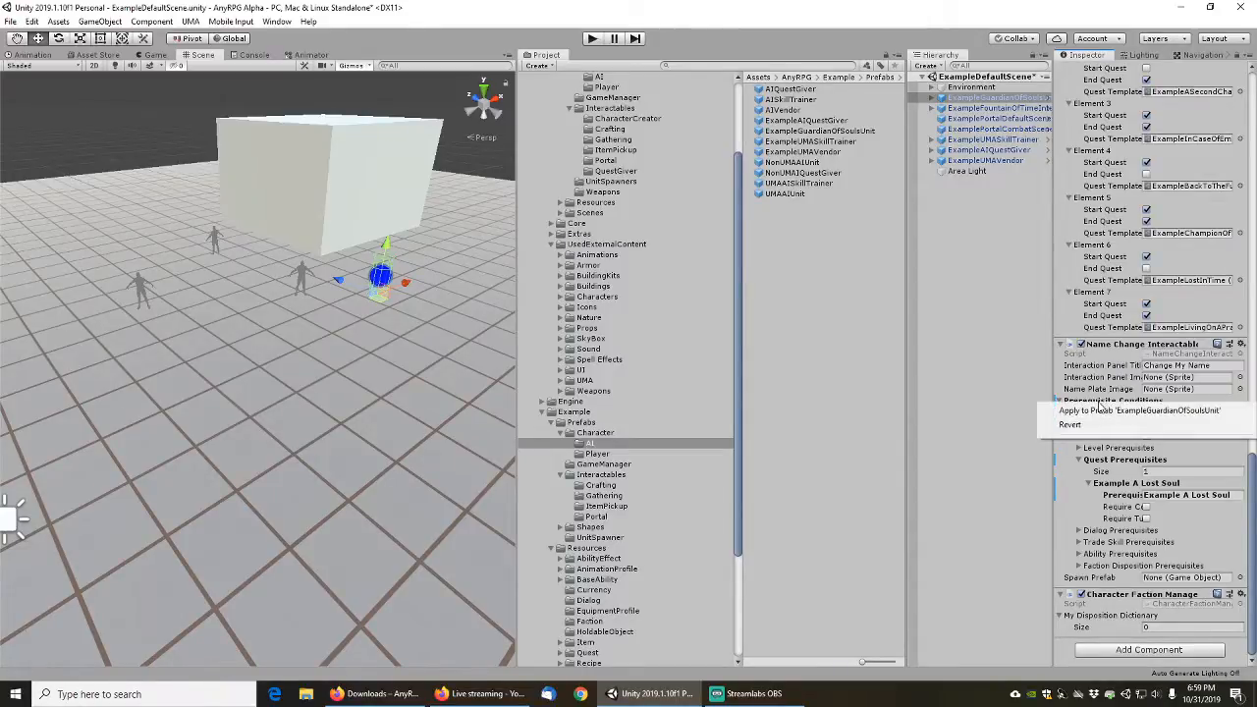
left_click(1131, 413)
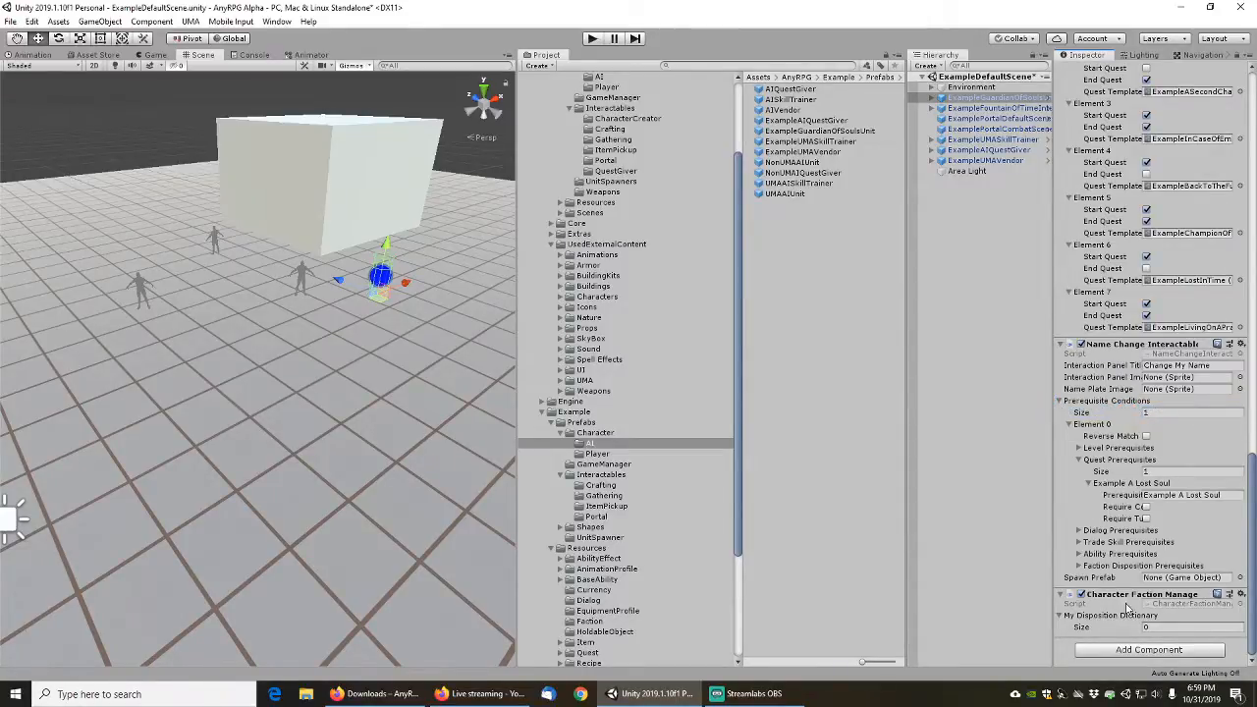
Set the Quest Giver's Interaction Panel Title to Example Guardian Of Souls and apply it to the prefab
scroll(1095, 466, "up", 3)
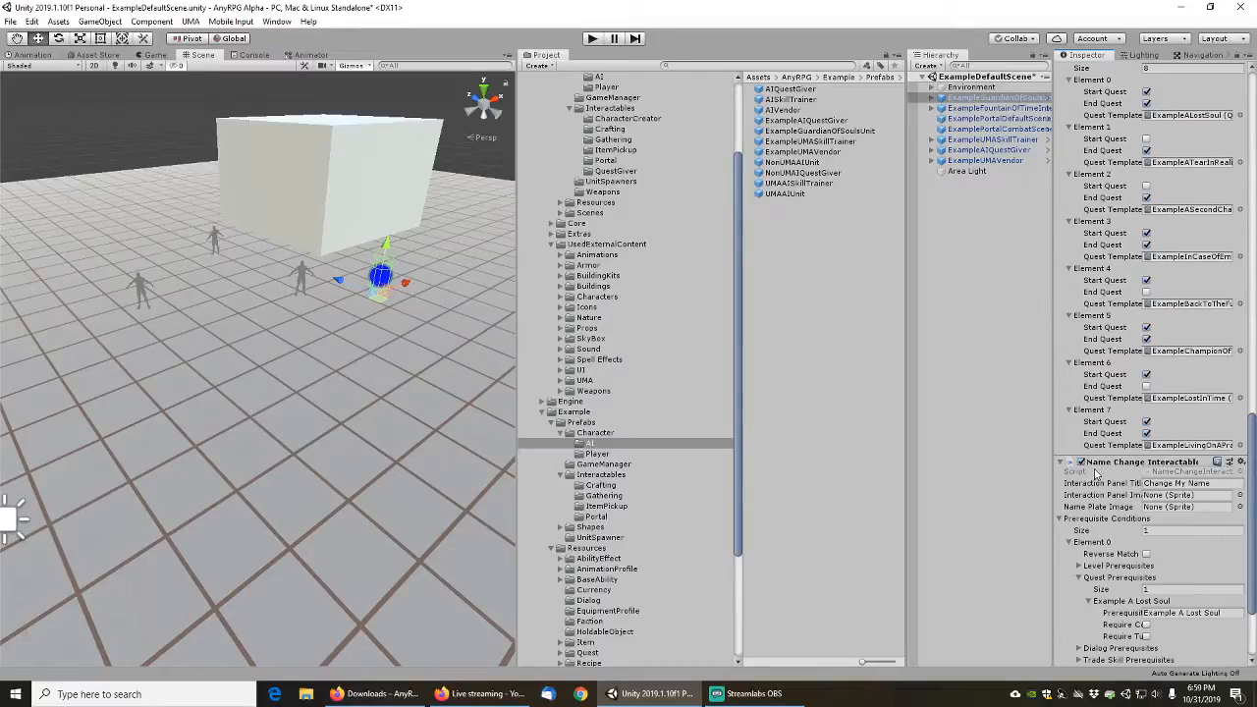
scroll(1094, 474, "up", 9)
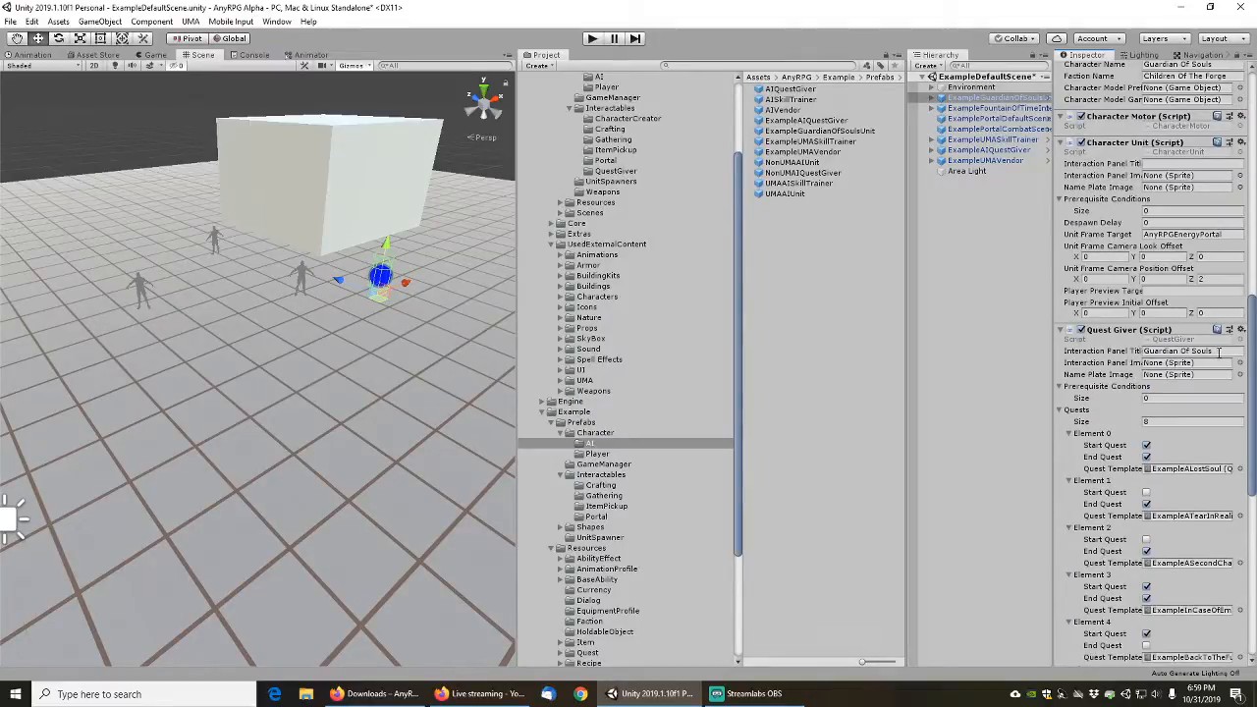
left_click(1218, 351)
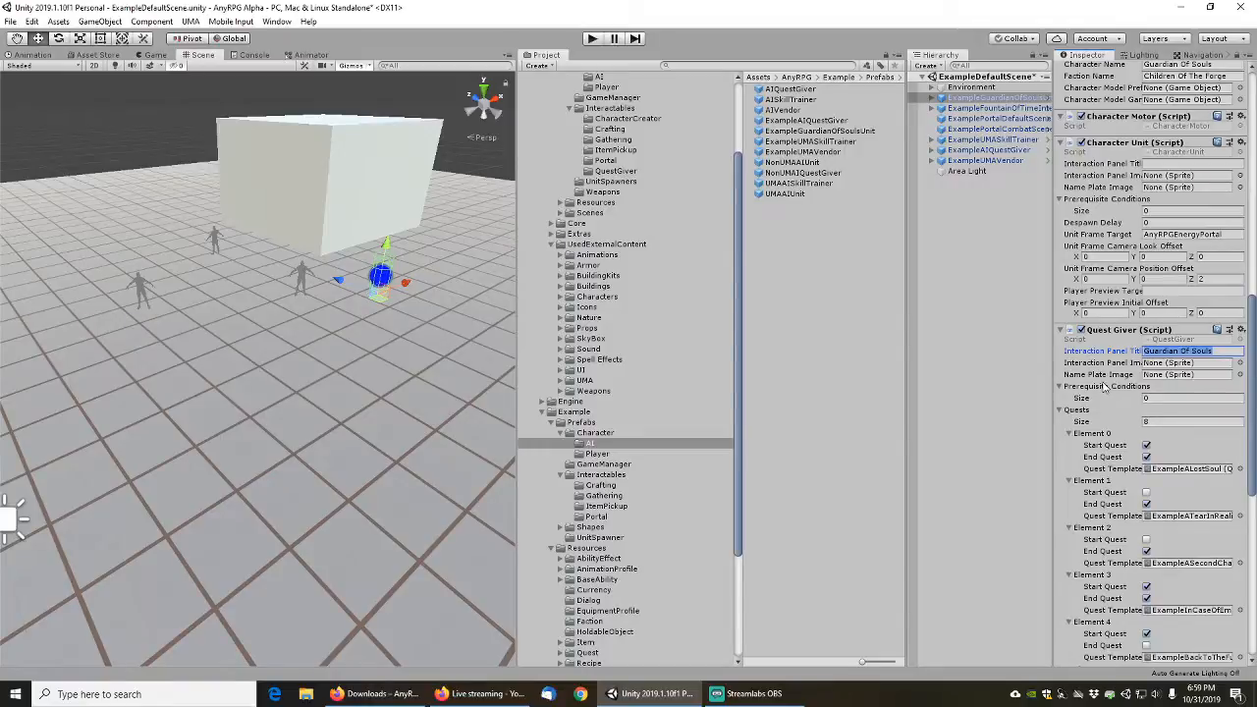
key("Home")
type("Example")
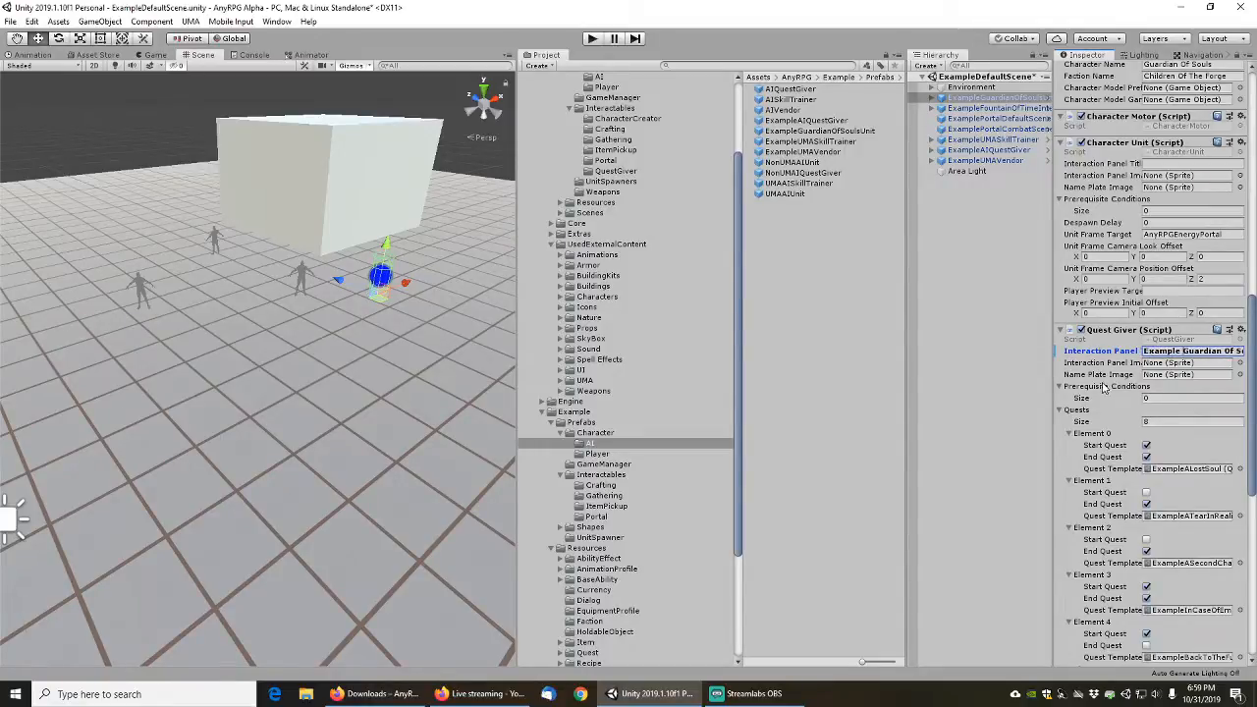
key("Return")
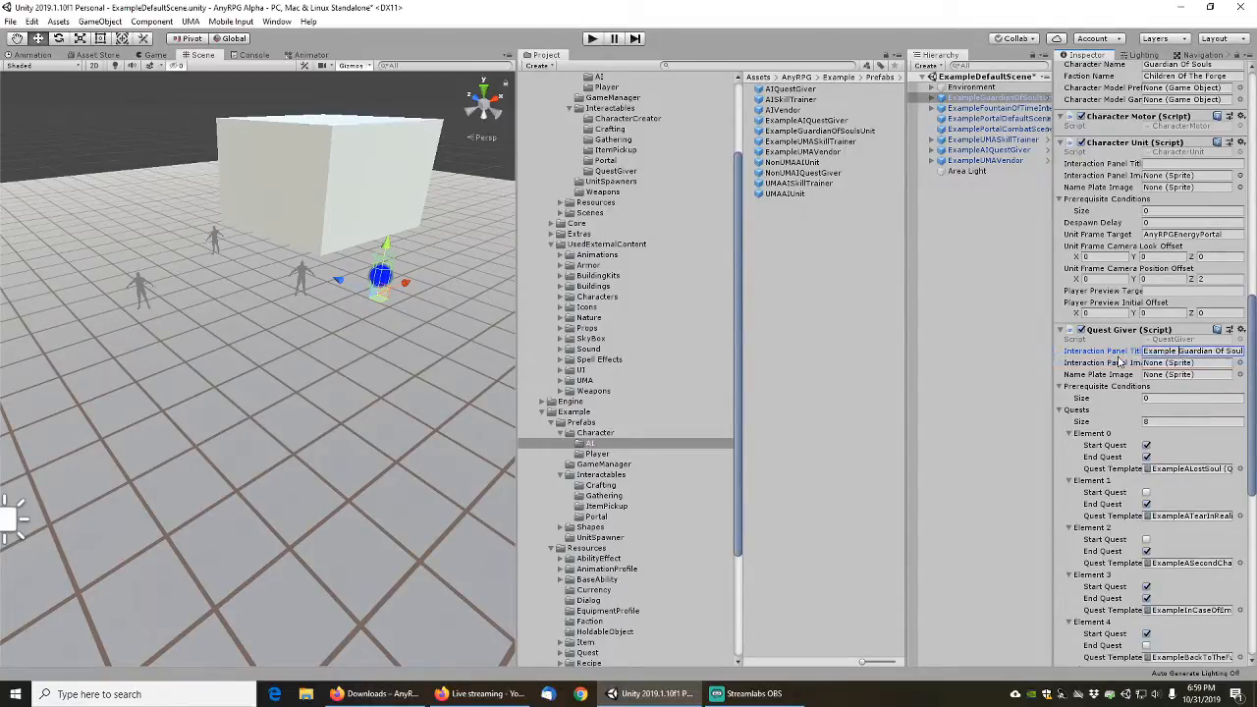
Check the Character Unit's Unit Frame Target and open the ExampleGuardianOfSoulsUnit prefab for editing
scroll(1120, 362, "up", 3)
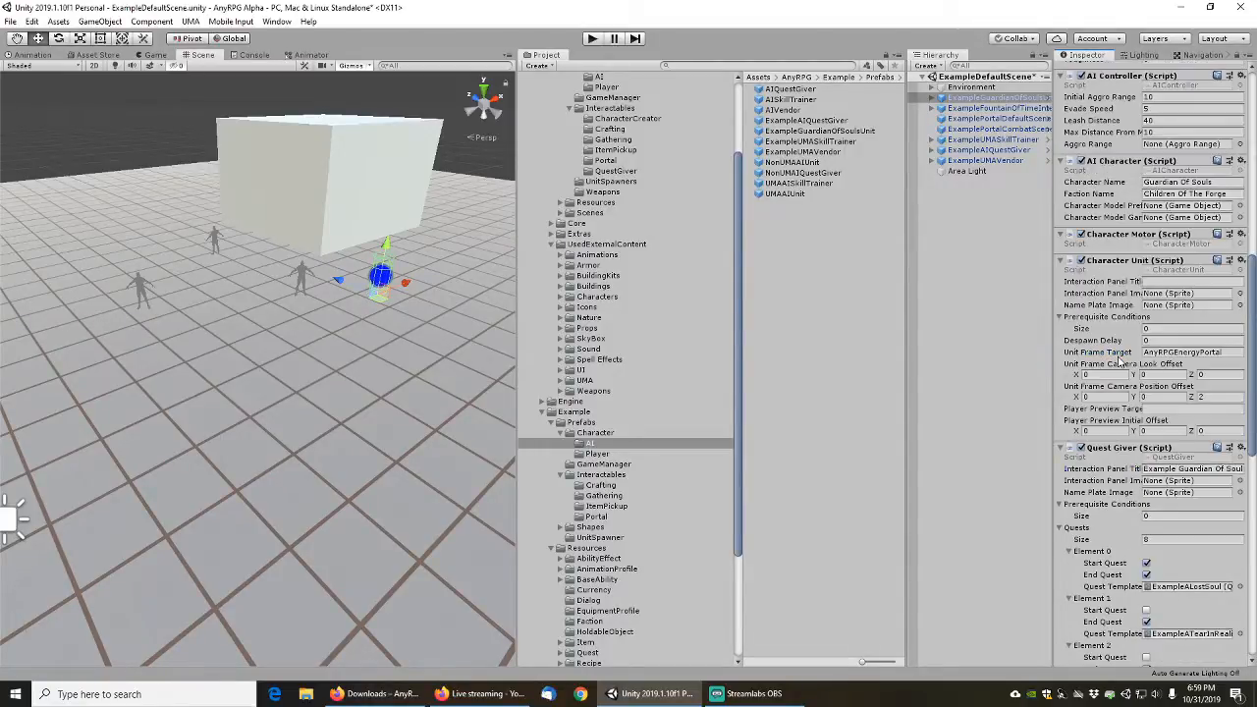
left_click(1213, 351)
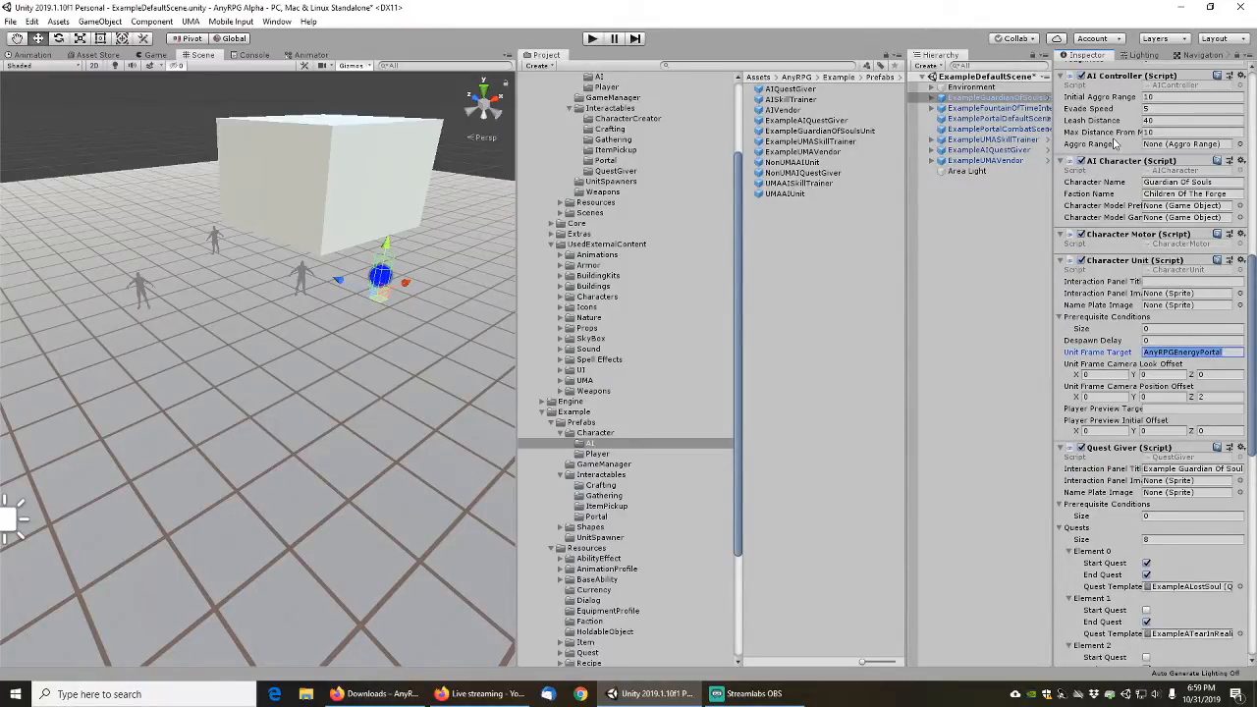
scroll(1116, 134, "up", 10)
left_click(1112, 96)
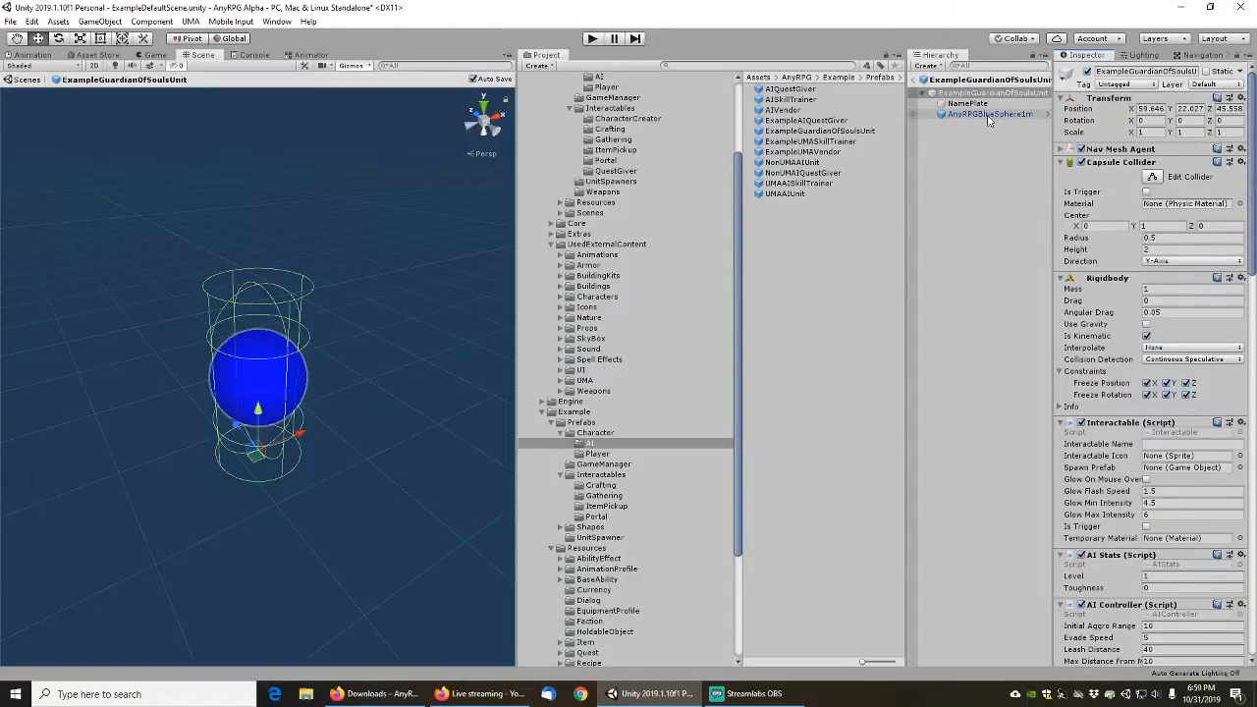
Copy the sphere child's name, AnyRPGBlueSphere1m, into the Character Unit's Unit Frame Target on the prefab root
left_click(982, 114)
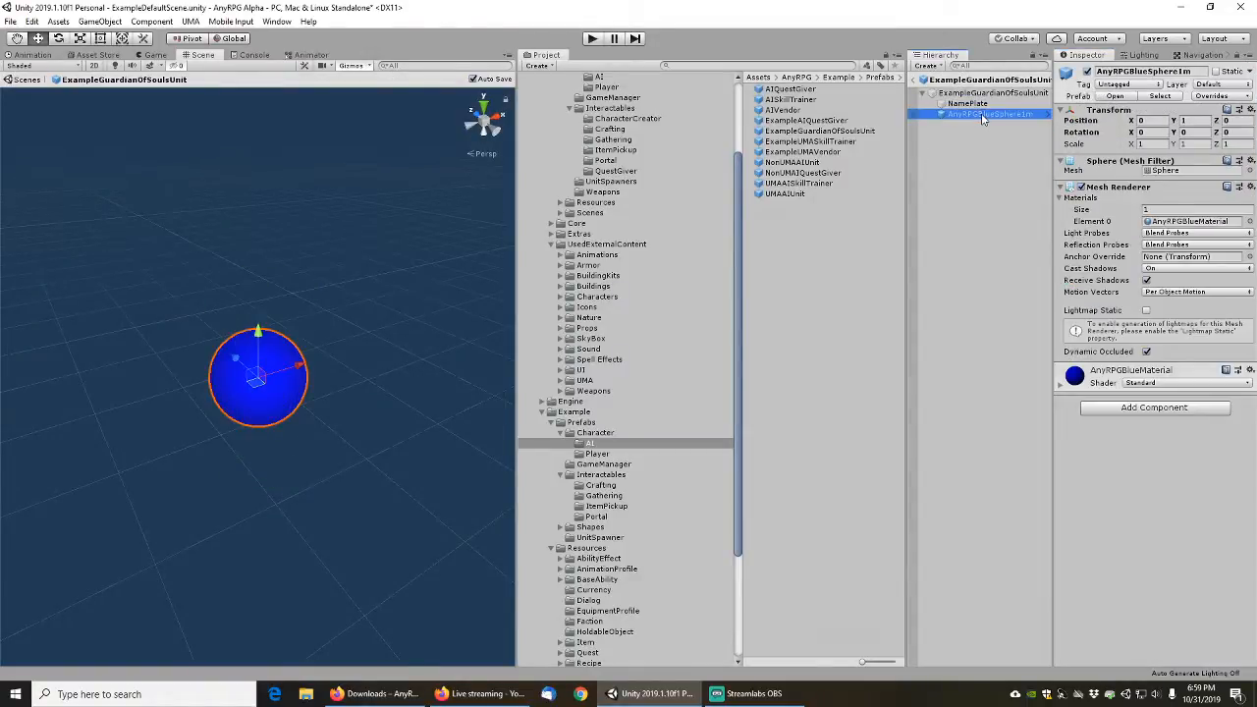
left_click(982, 116)
key("ctrl+c")
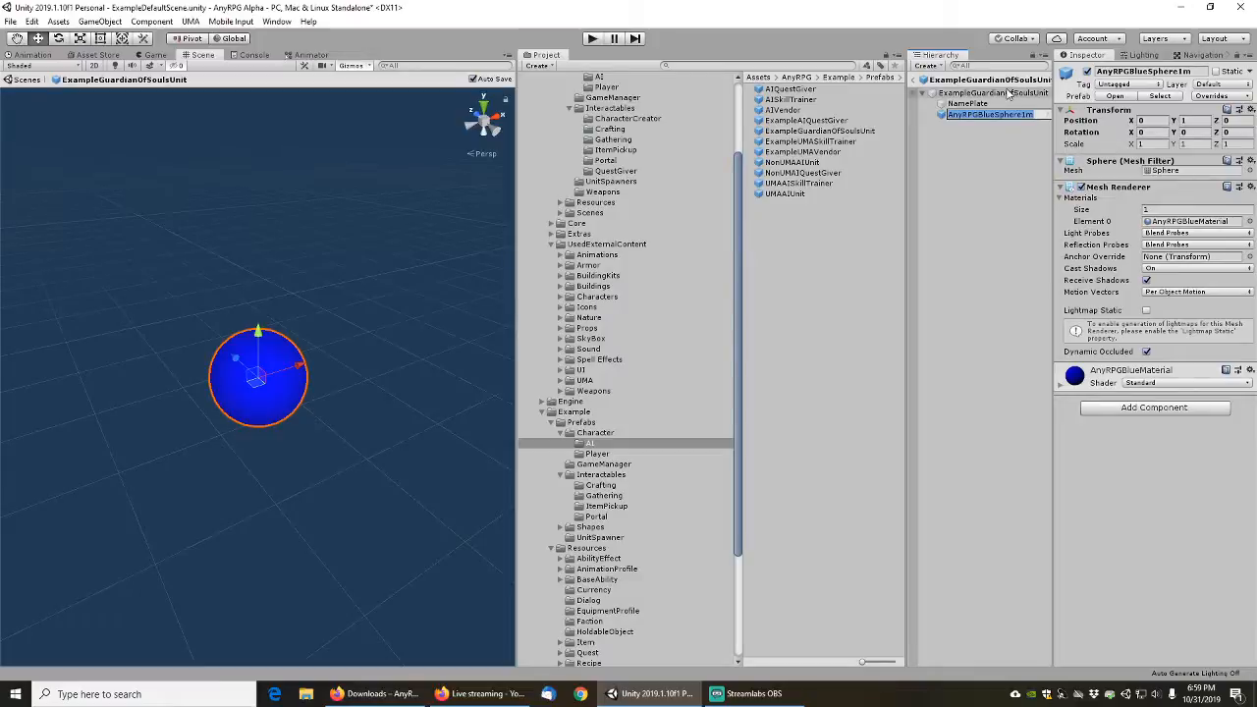
left_click(1008, 93)
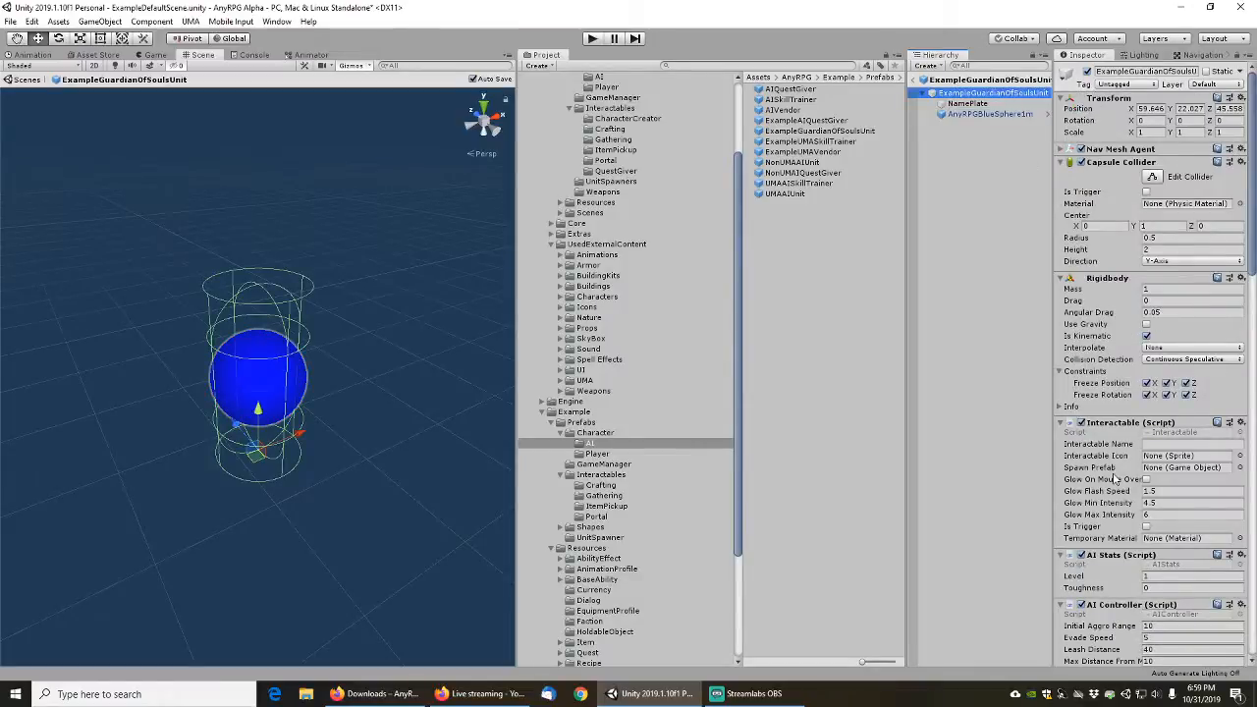
scroll(1116, 478, "down", 6)
left_click(1228, 517)
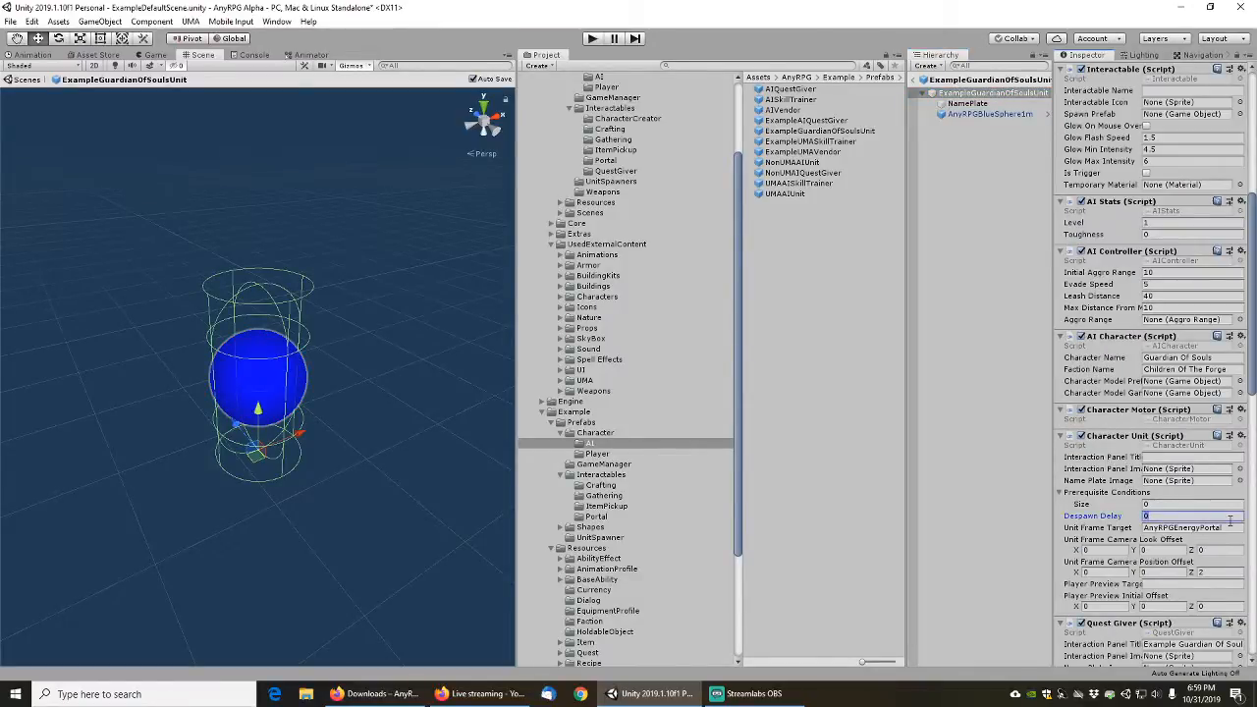
left_click(1227, 528)
key("ctrl+v")
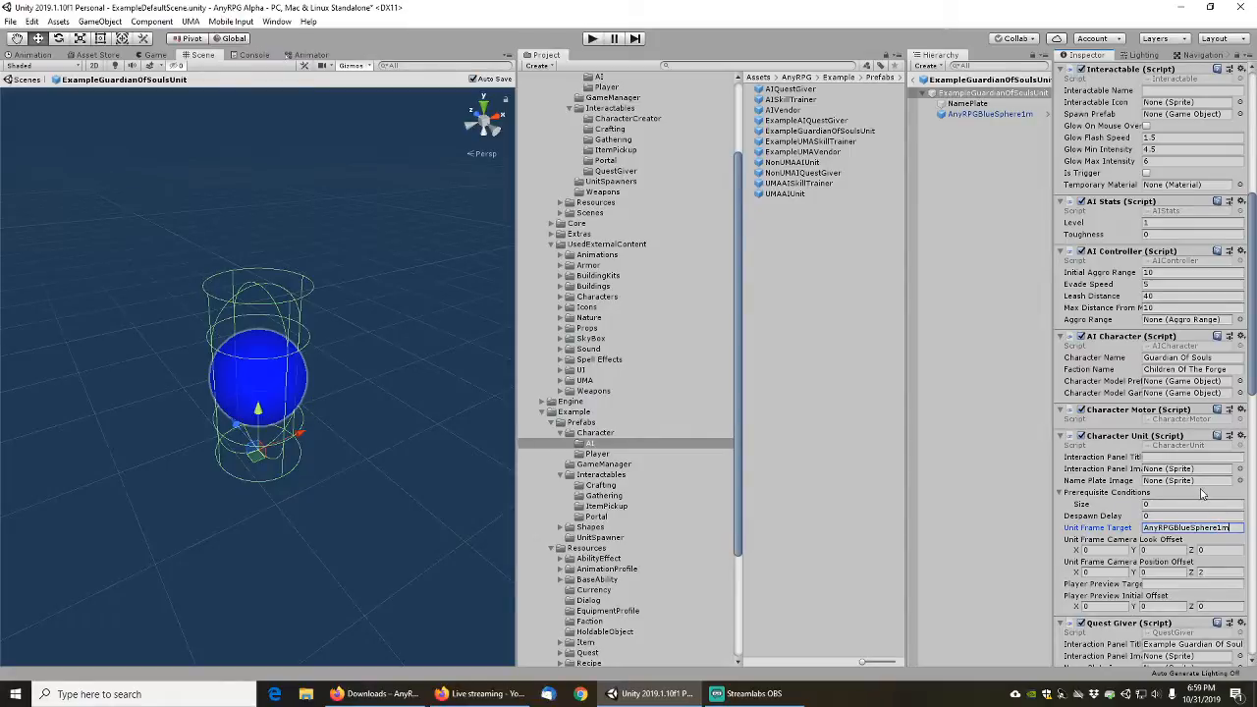
Prefix the AI Character's faction name and character name with Example, and return from prefab editing to the scene
left_click(1179, 375)
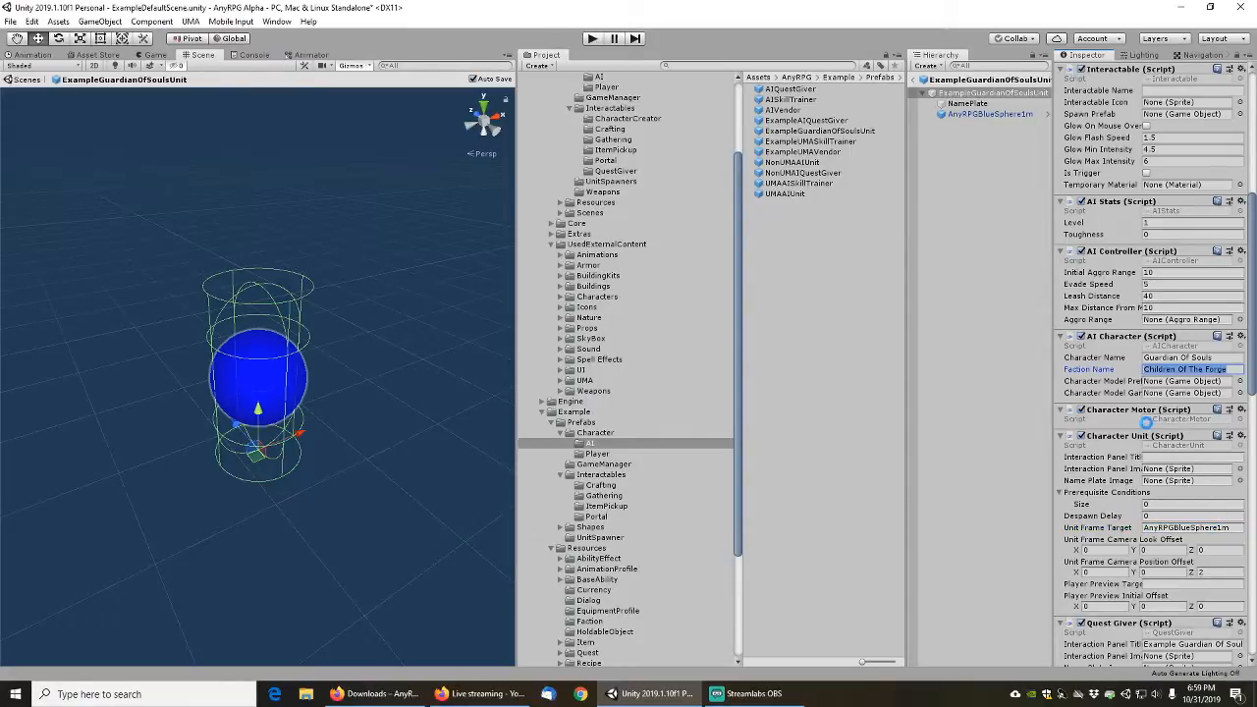
type("Example")
key("shift+Tab")
key("Home")
type("Example")
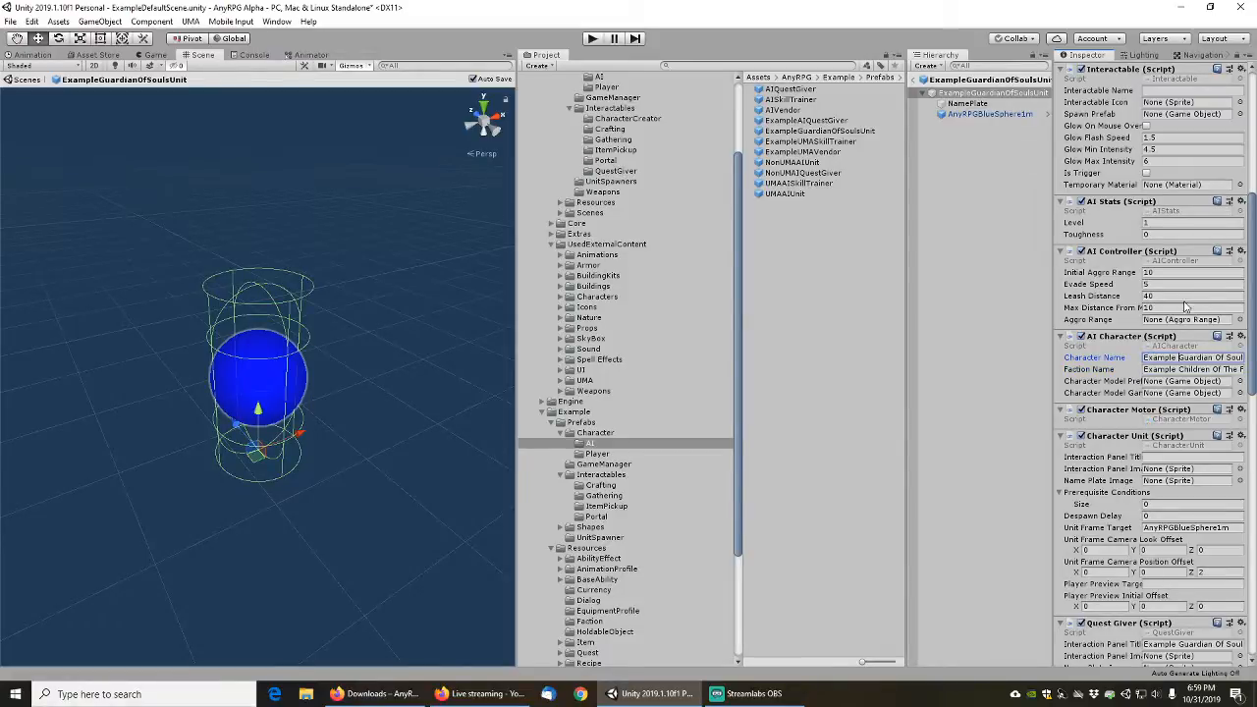
scroll(1105, 334, "up", 8)
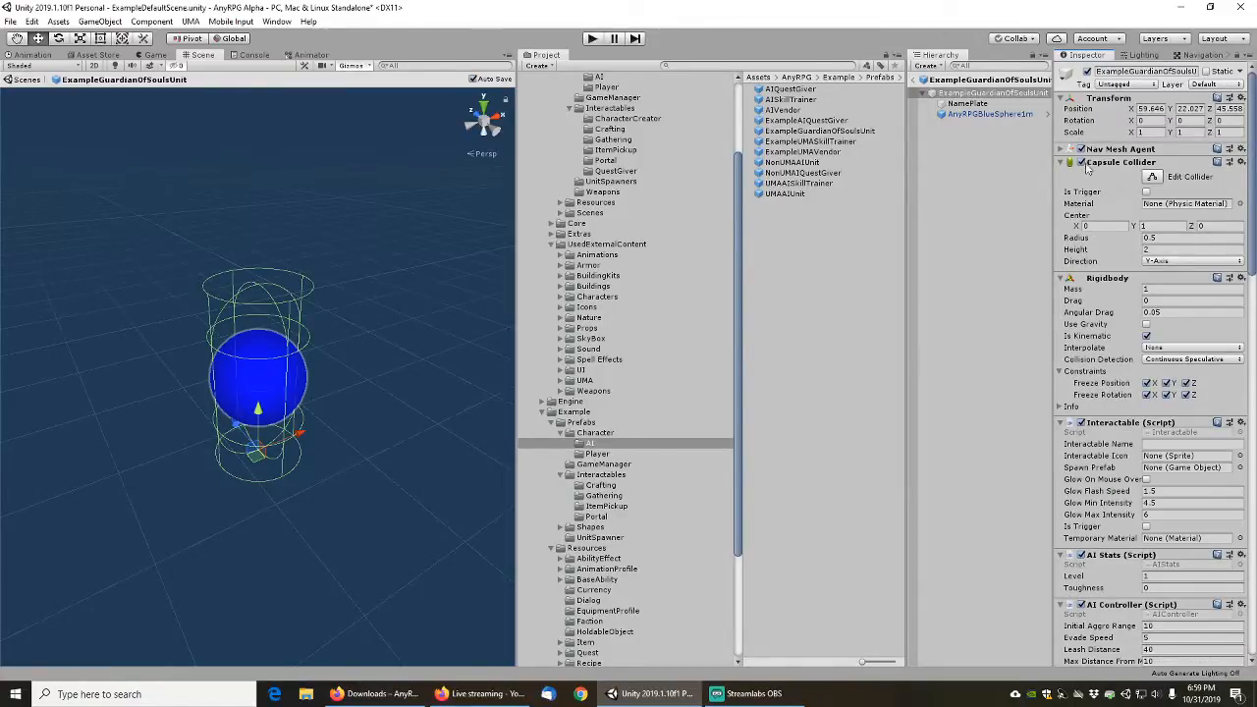
left_click(923, 78)
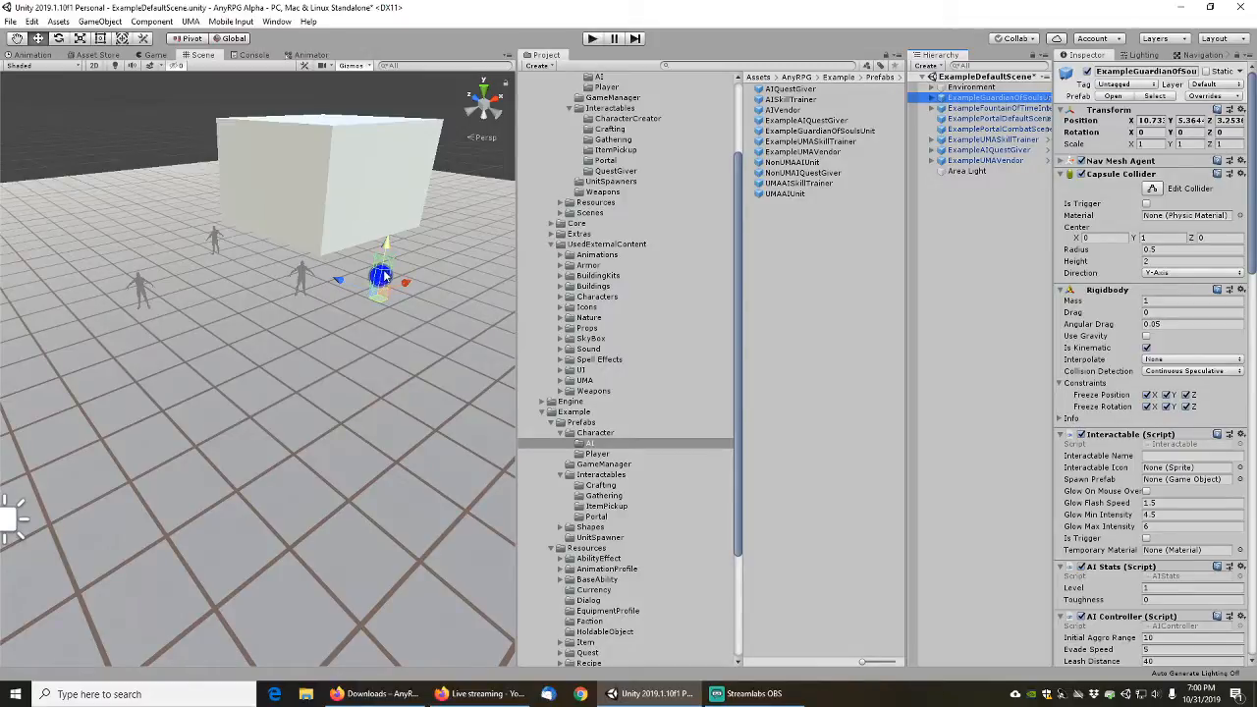
Duplicate the CharacterCreator folder from the Alpha Interactables prefabs and move the copy into the Example Interactables folder
right_click_drag(371, 339, 447, 365)
middle_click_drag(365, 269, 307, 330)
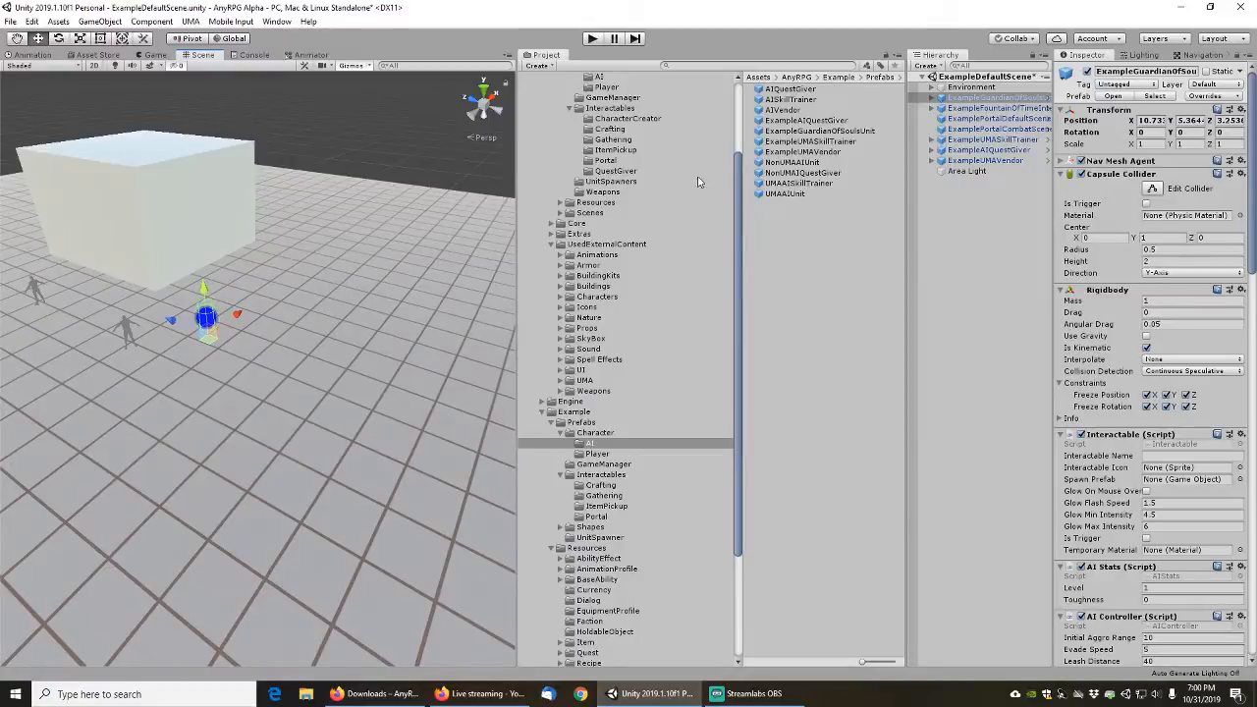
left_click_drag(736, 228, 734, 148)
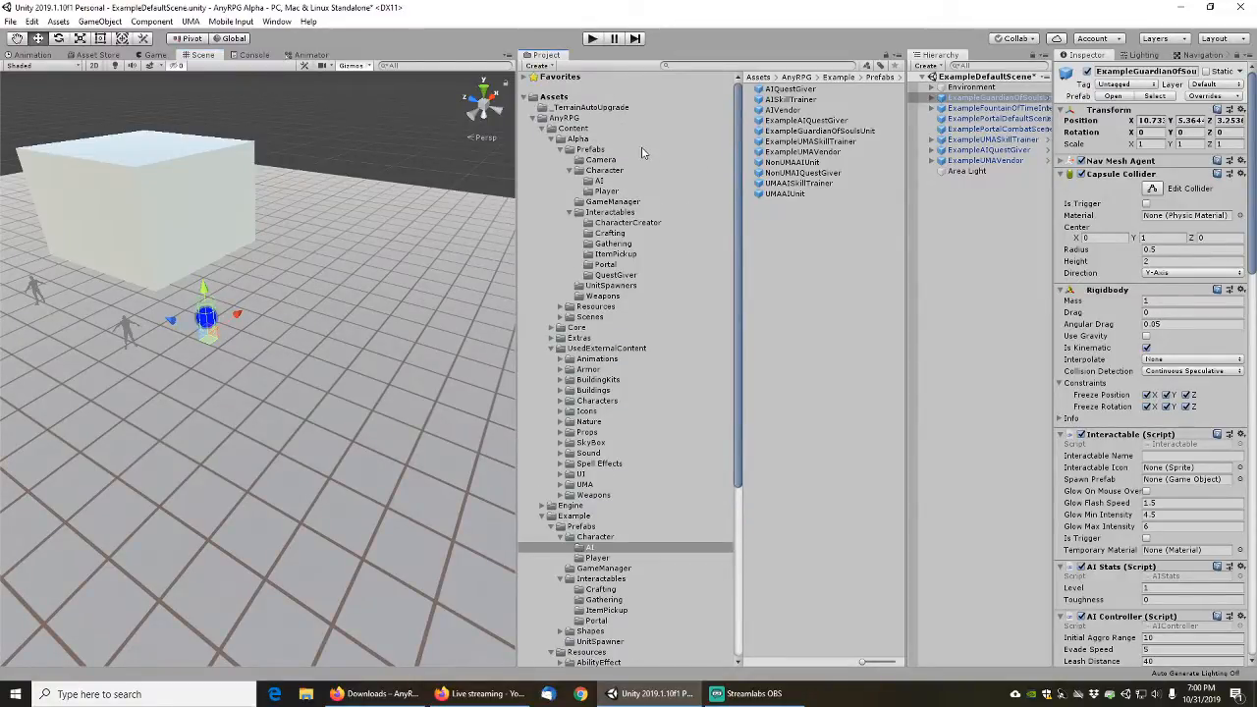
left_click(616, 214)
left_click(621, 223)
left_click(617, 213)
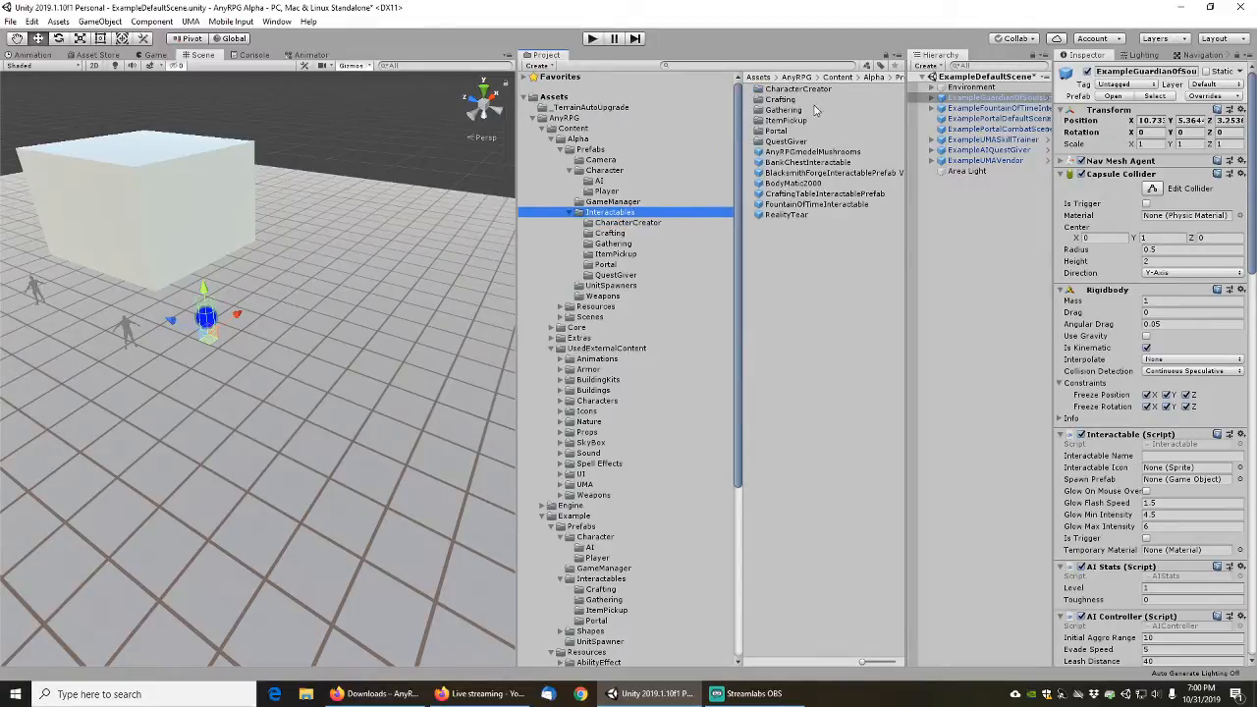
left_click(792, 90)
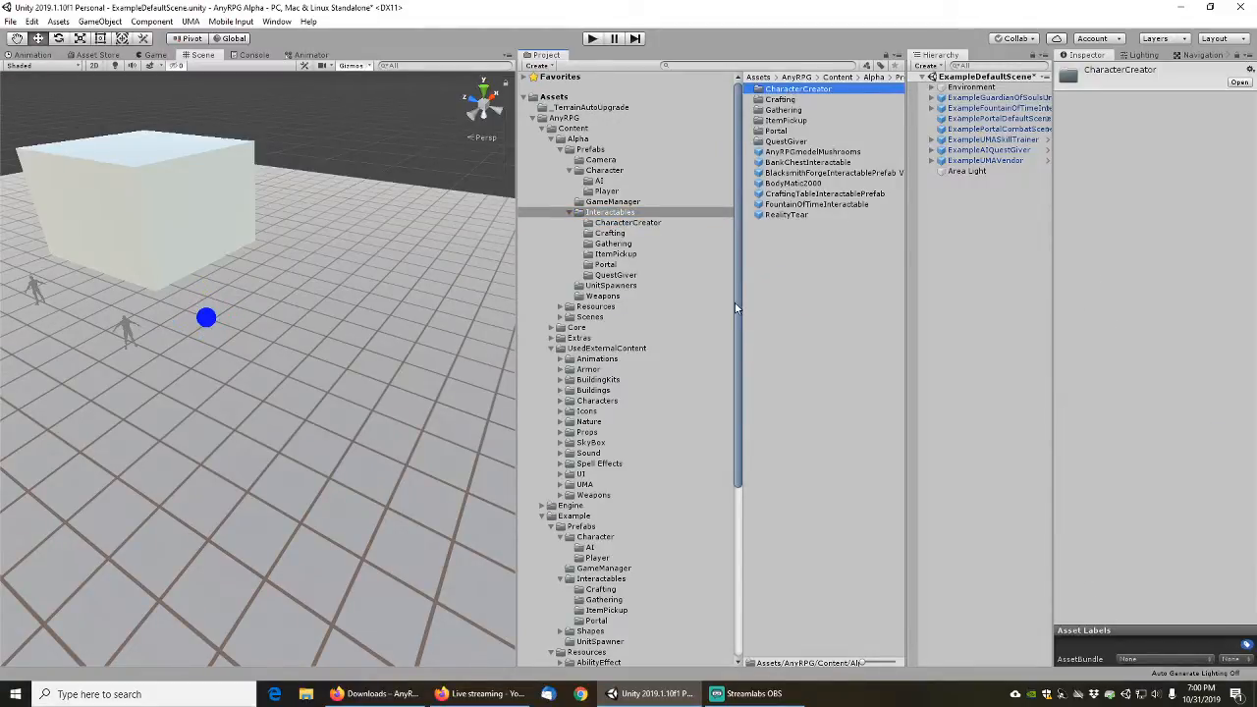
key("ctrl+d")
left_click_drag(738, 312, 739, 462)
scroll(740, 463, "down", 2)
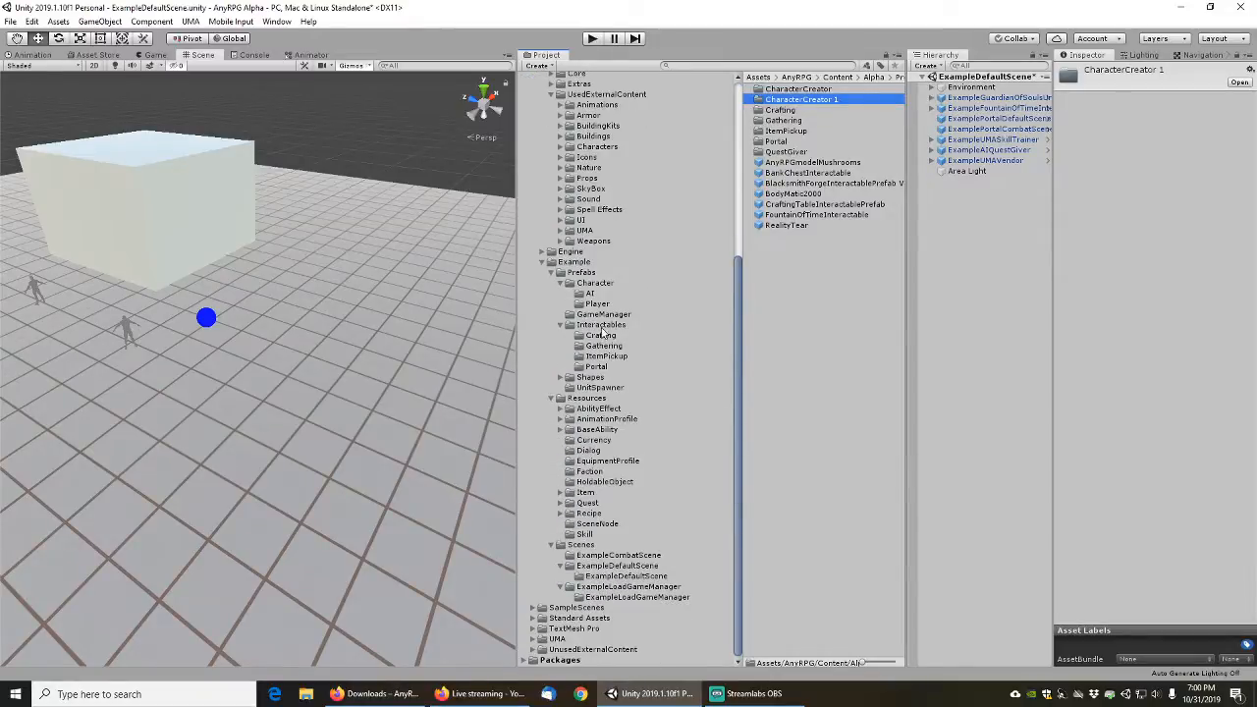
left_click_drag(809, 104, 605, 329)
Rename the copied folder in the Example Interactables as CharacterCreator
left_click(609, 454)
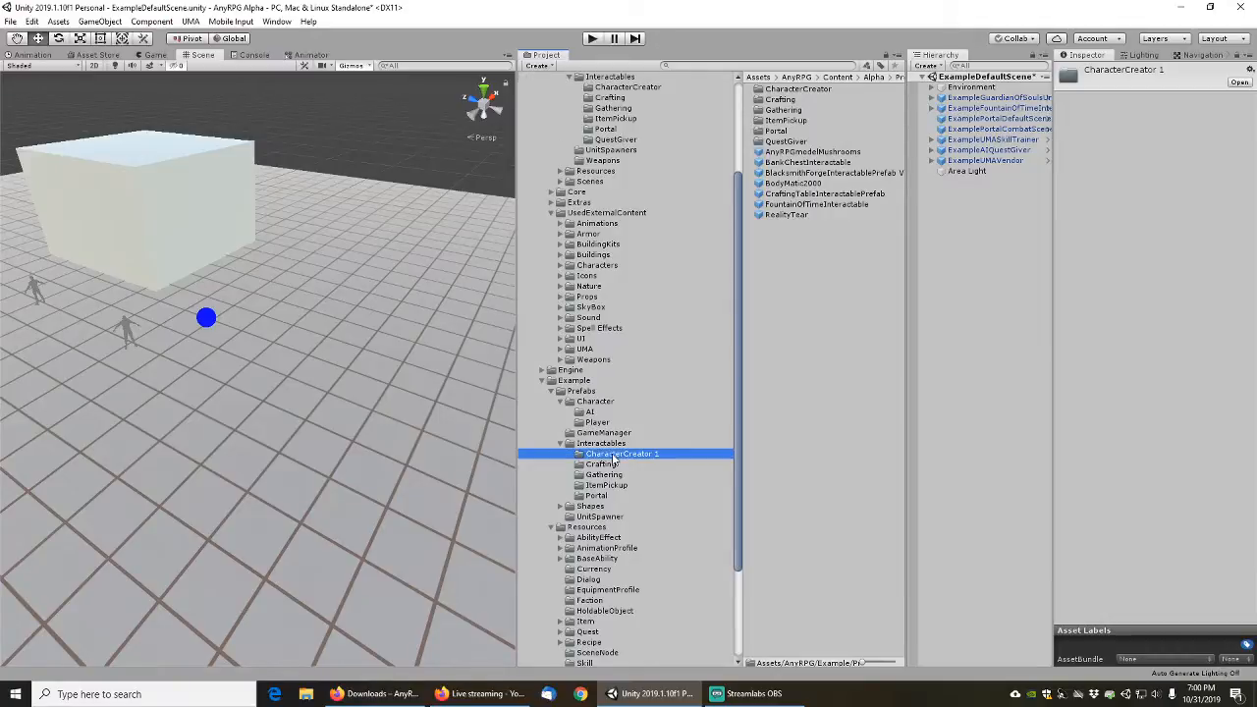
key("End")
key("BackSpace")
key("BackSpace")
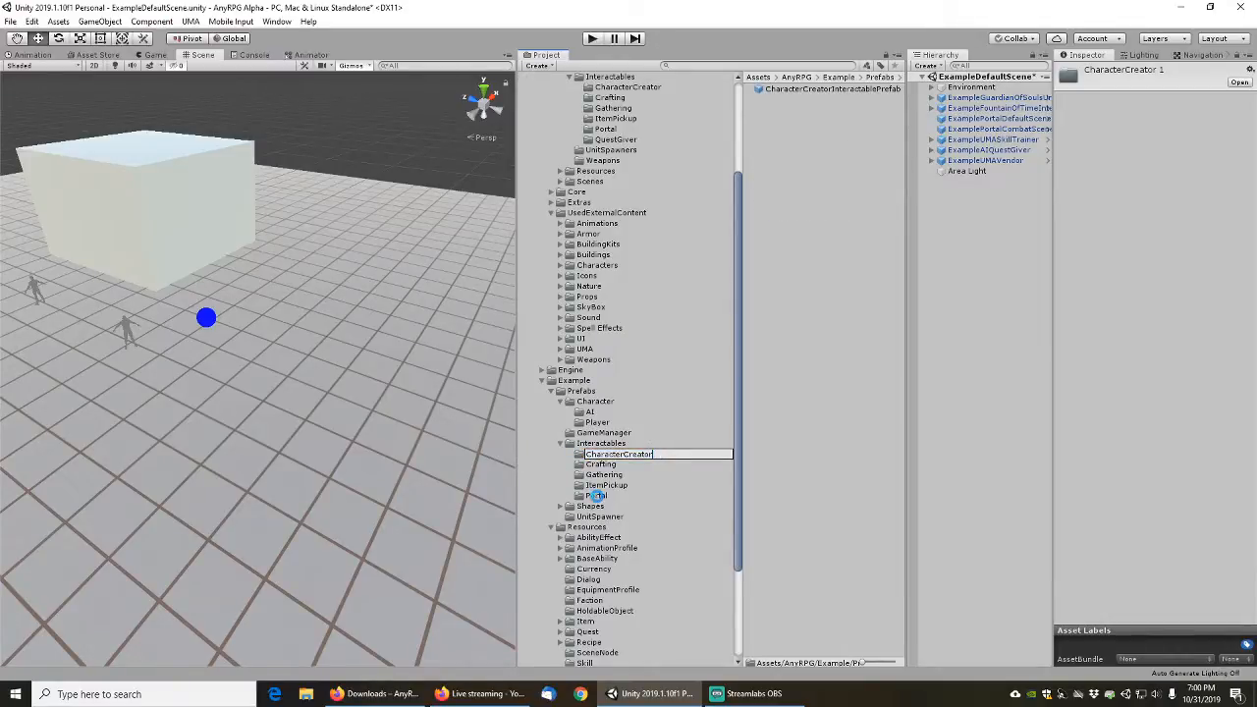
key("Return")
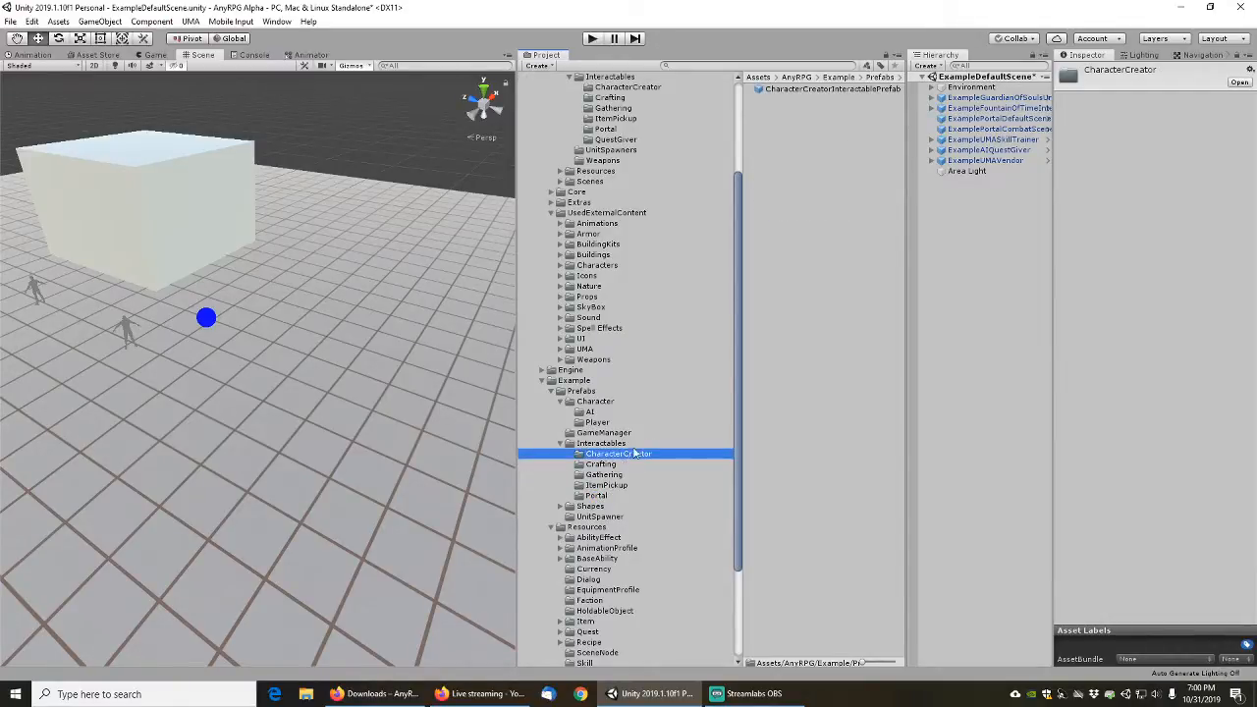
Rename the prefab inside the Example CharacterCreator folder as ExampleCharacterCreatorInteractablePrefab
left_click(808, 89)
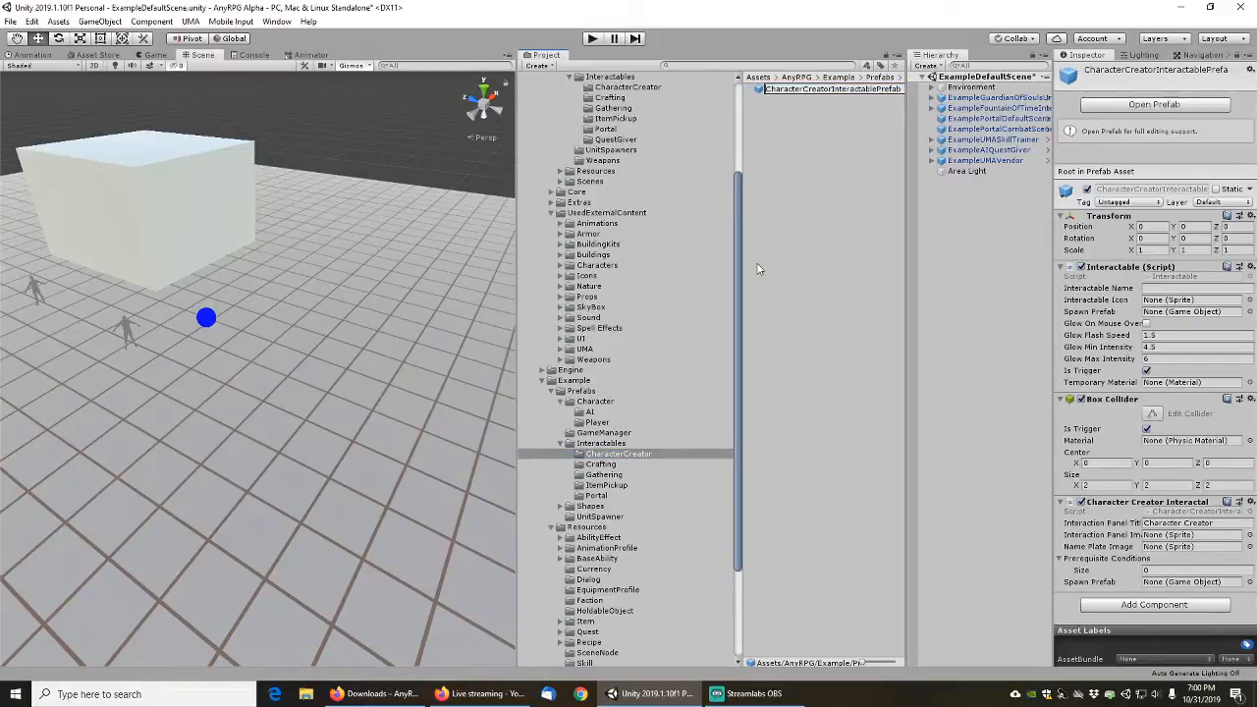
key("Home")
type("Example")
key("Return")
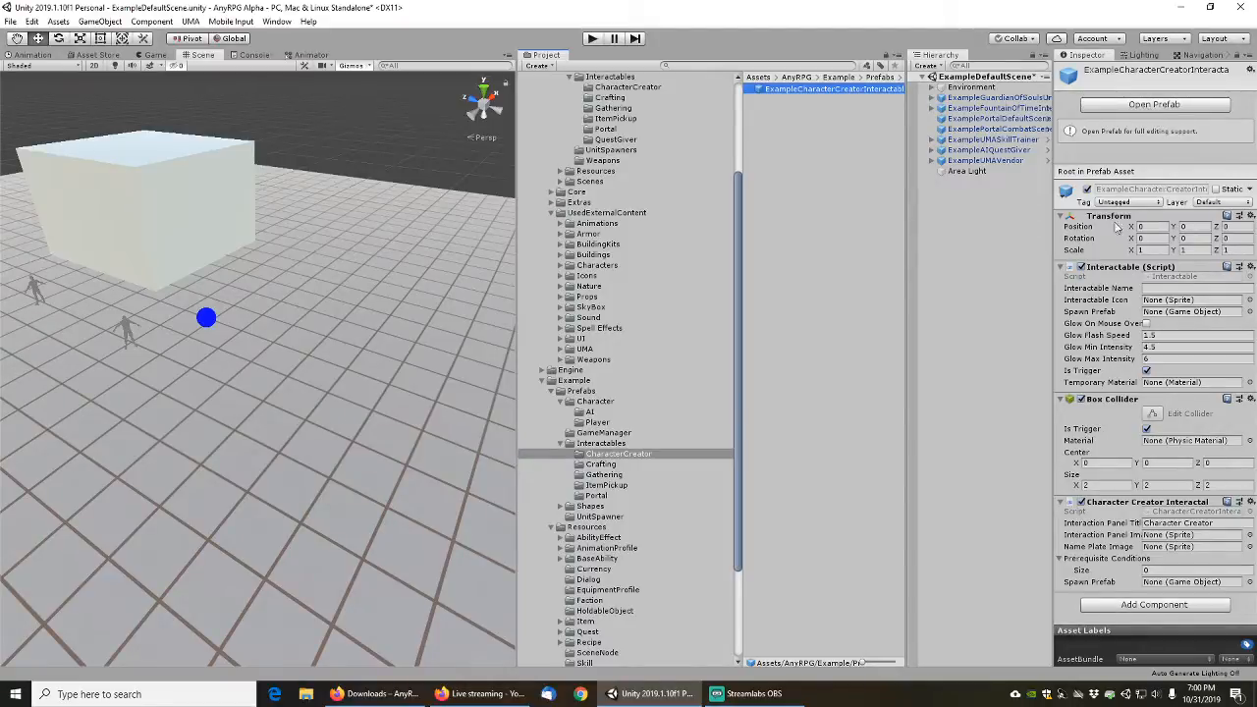
Open the ExampleCharacterCreatorInteractablePrefab for editing and delete its AnyRPGTeleporter child object
left_click(1151, 106)
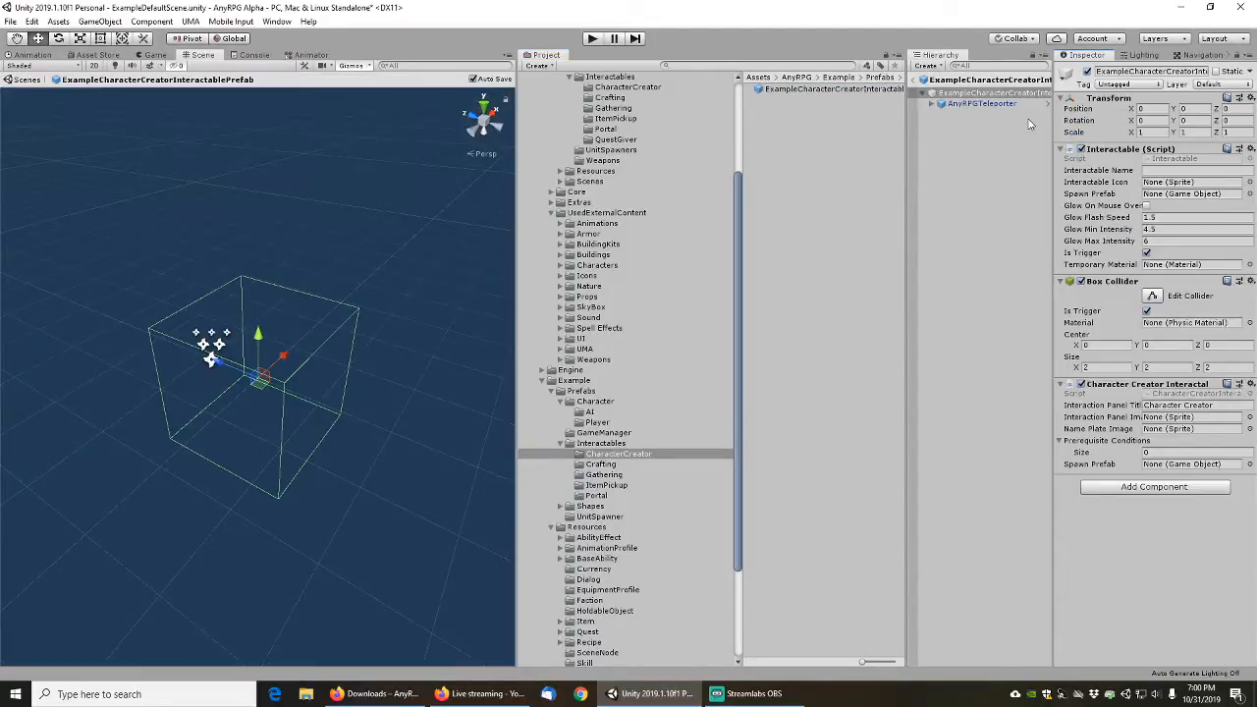
left_click(990, 104)
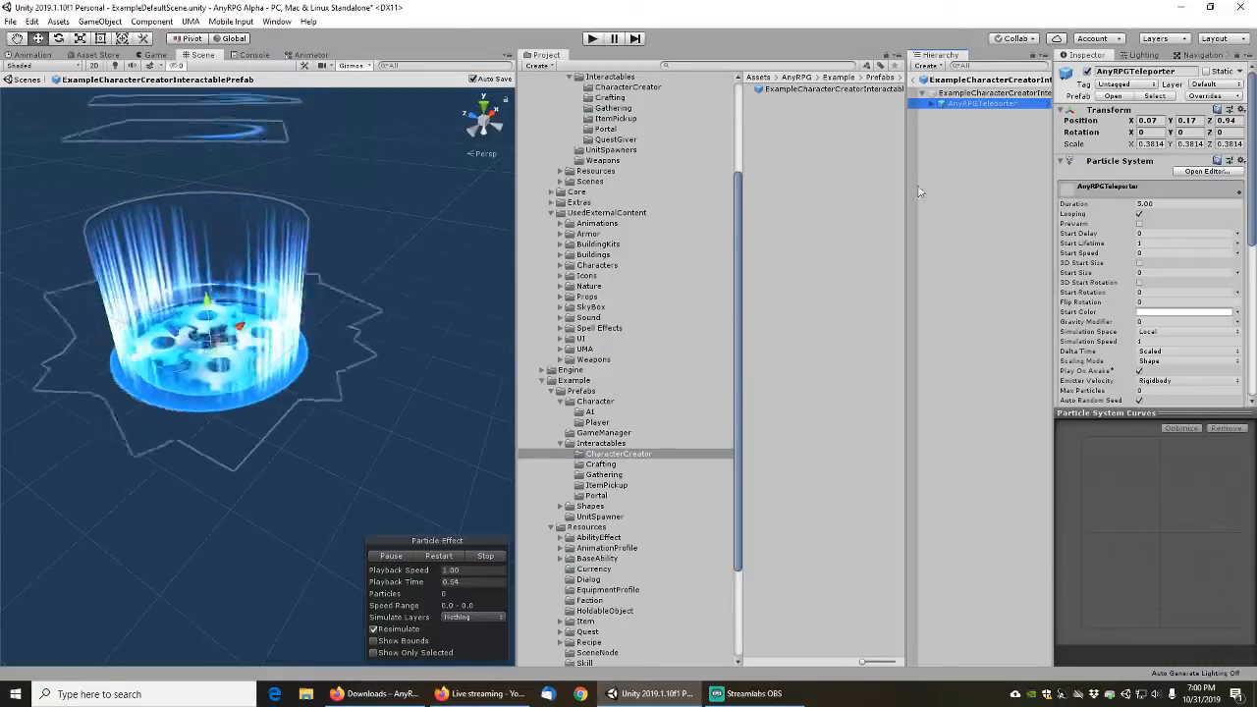
middle_click_drag(396, 296, 386, 378)
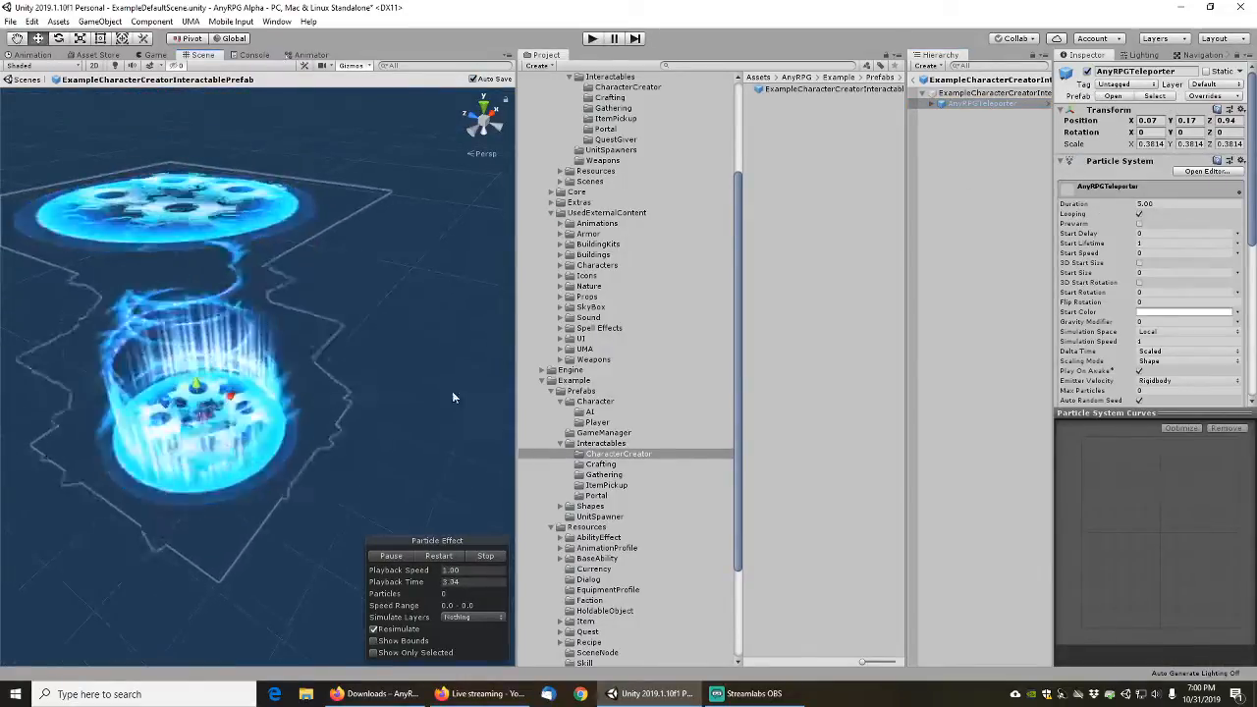
left_click(977, 95)
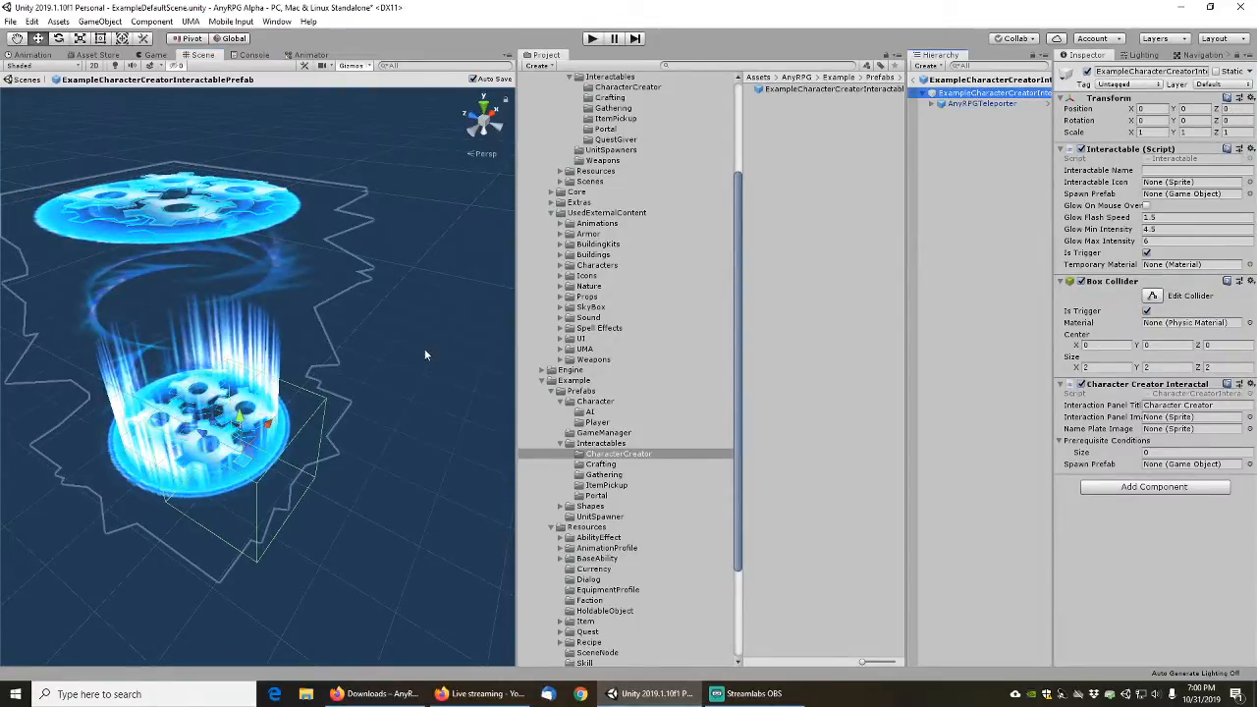
middle_click_drag(424, 355, 403, 408)
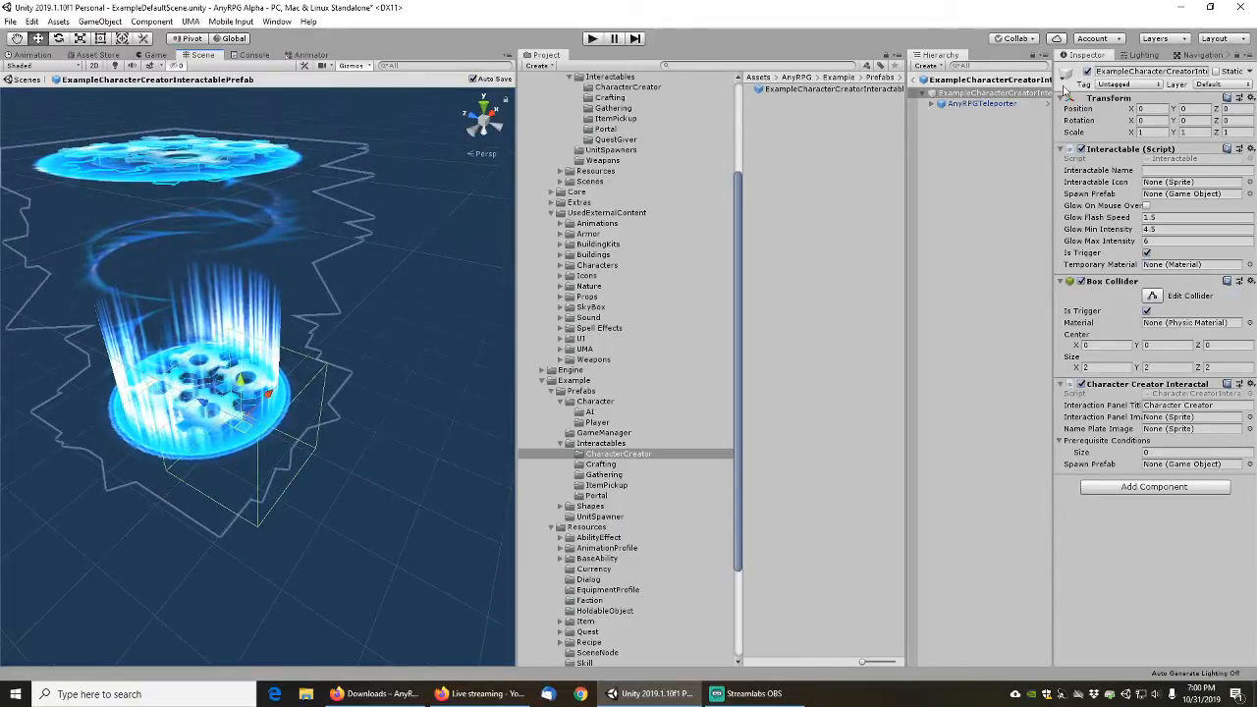
left_click(977, 103)
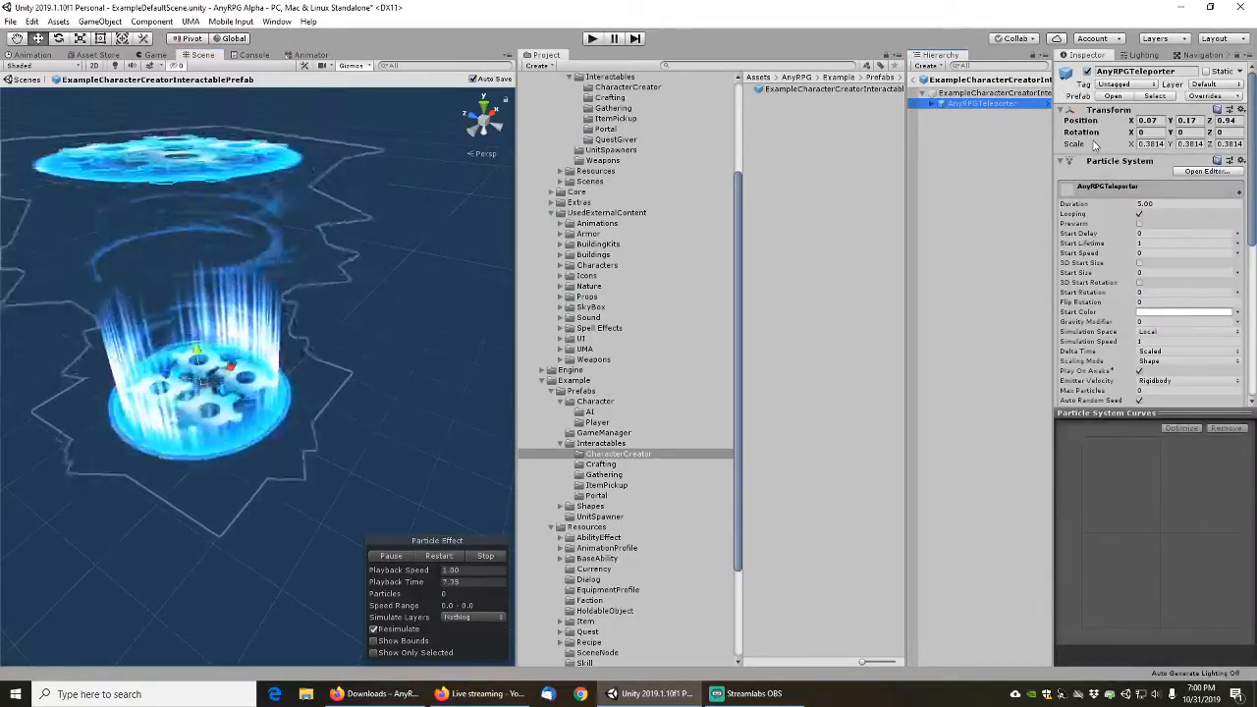
left_click(941, 93)
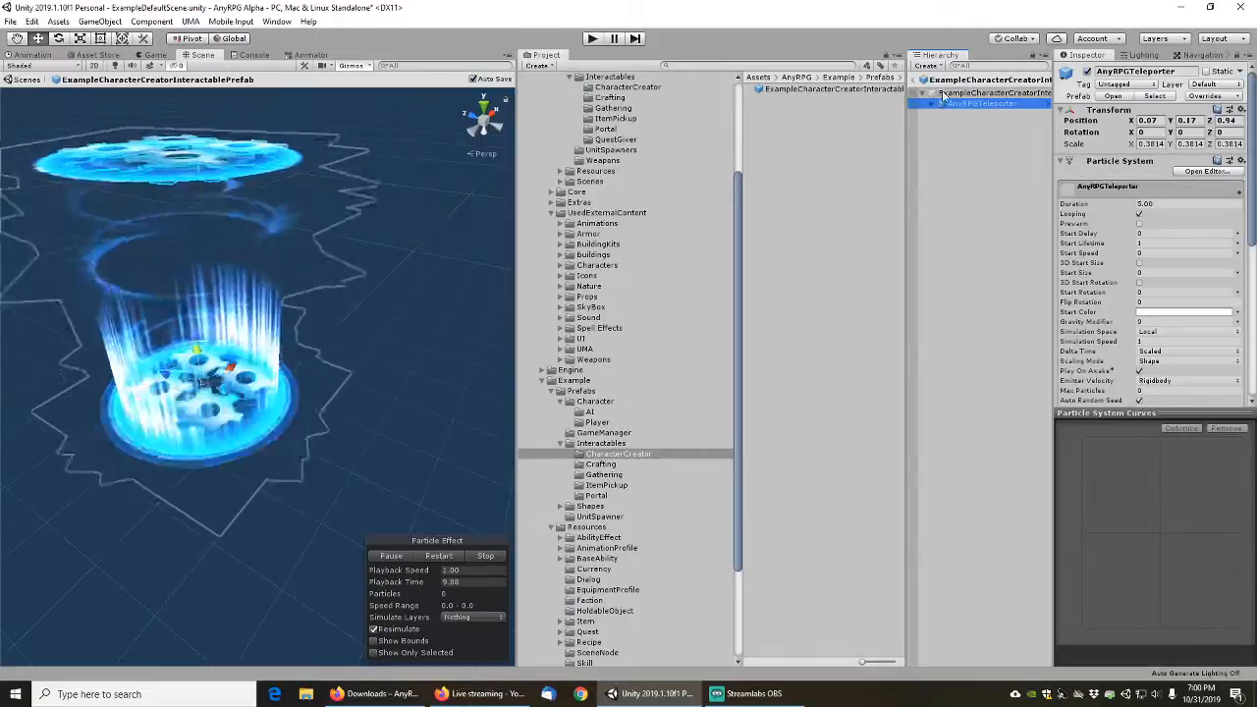
left_click(964, 103)
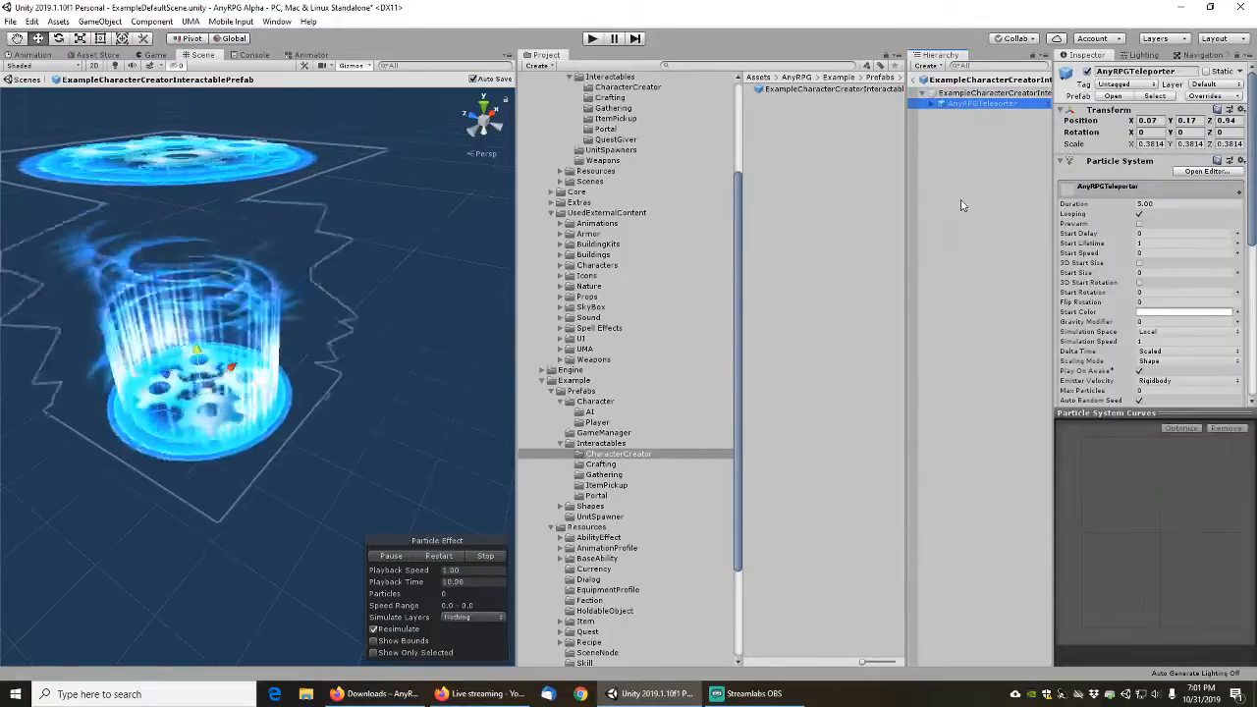
key("Delete")
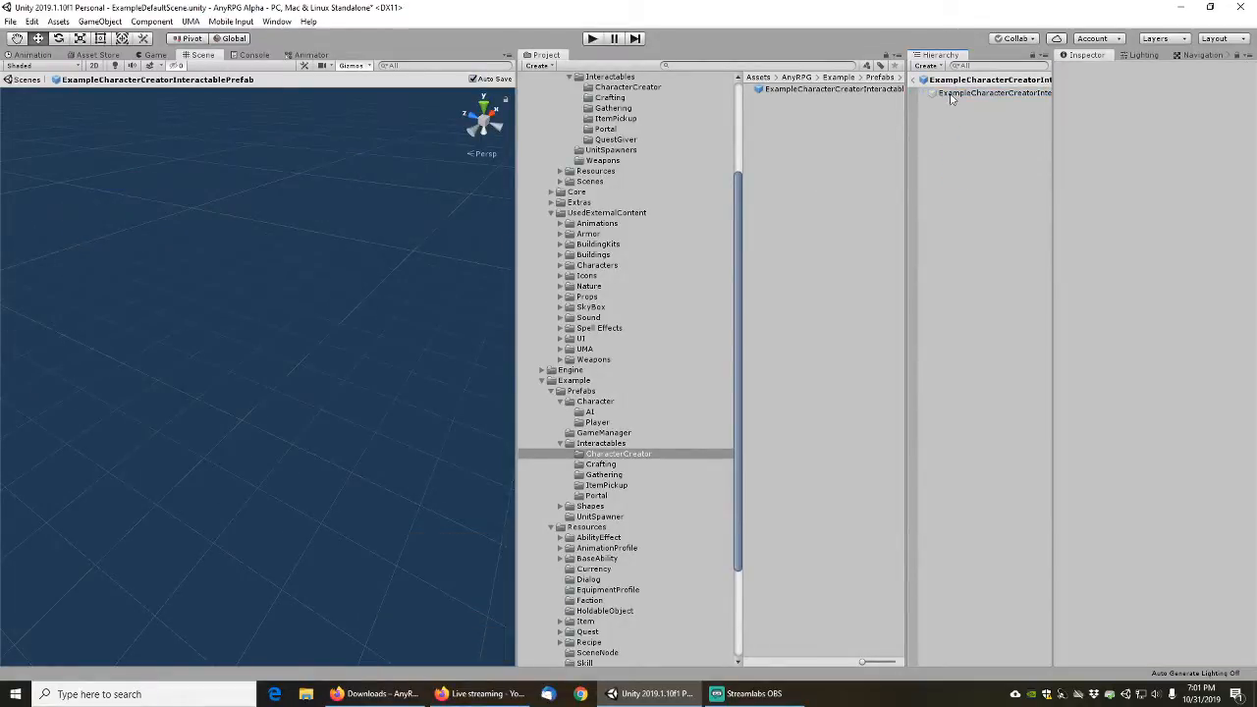
Add a 3D Cylinder as a child of the ExampleCharacterCreatorInteractablePrefab root
left_click(982, 92)
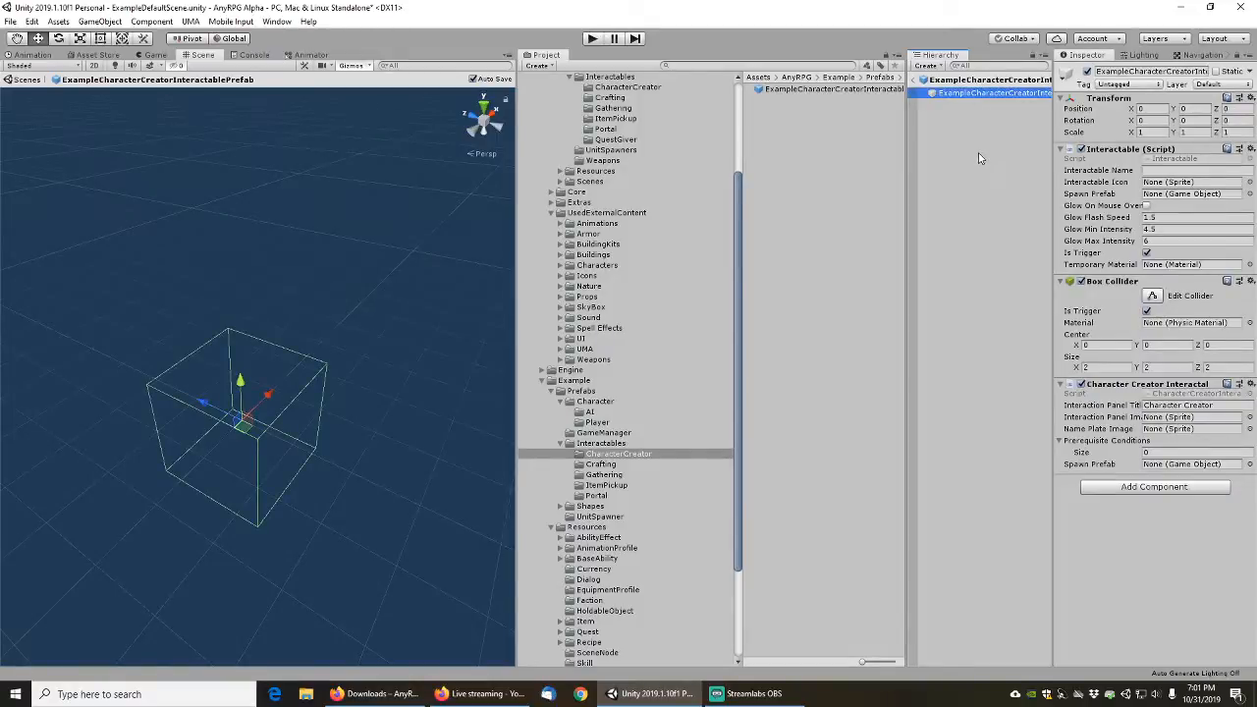
right_click(975, 96)
mouse_move(1022, 230)
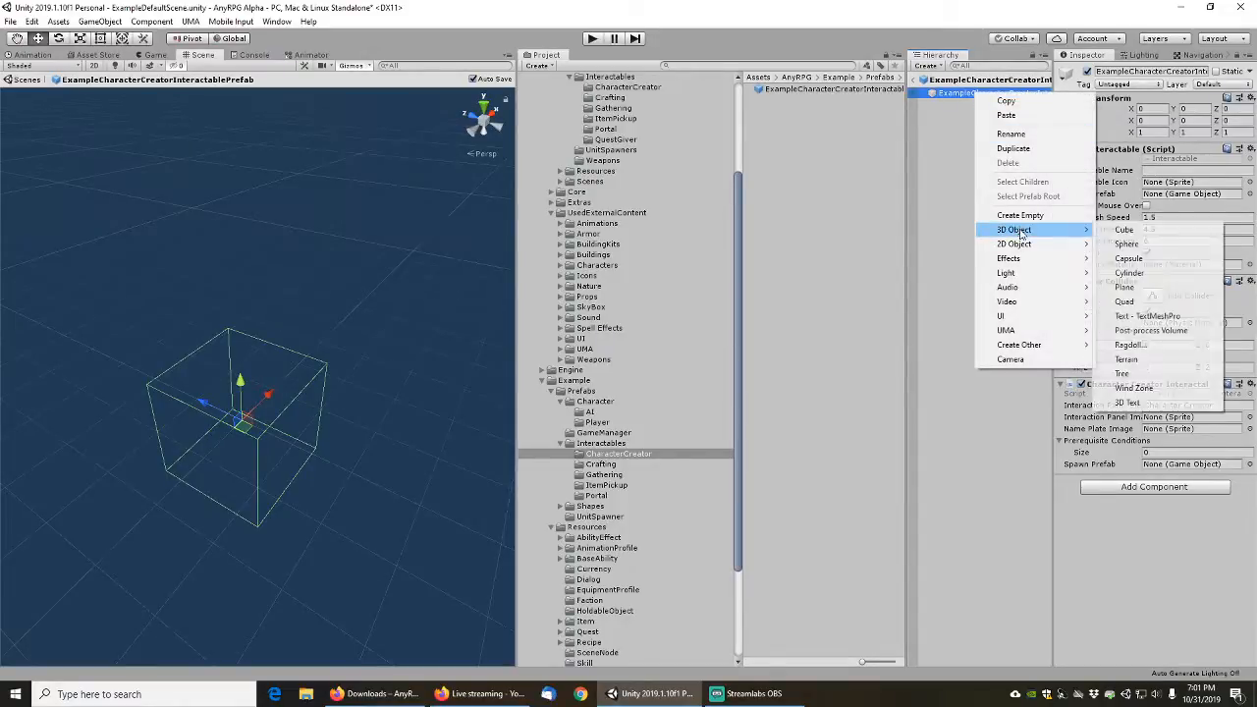
left_click(1129, 273)
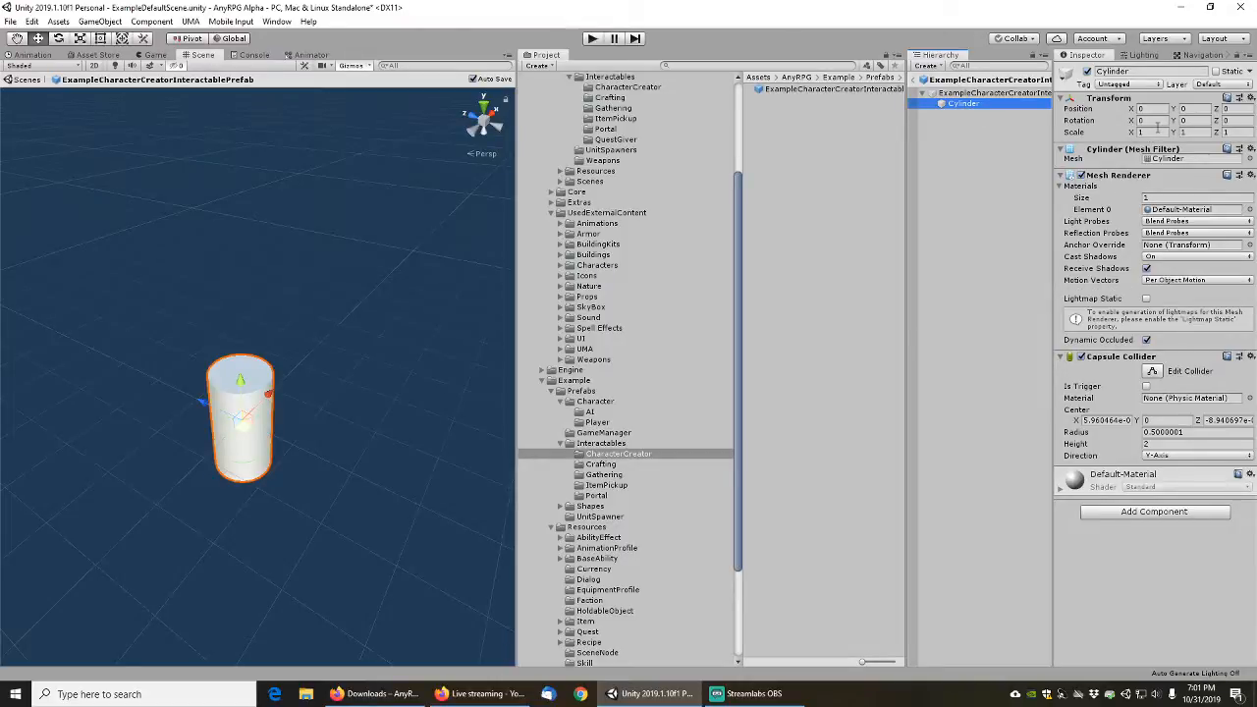
Set the new cylinder's scale to X 2, Y 4 and Z 2
left_click(1202, 132)
type("4")
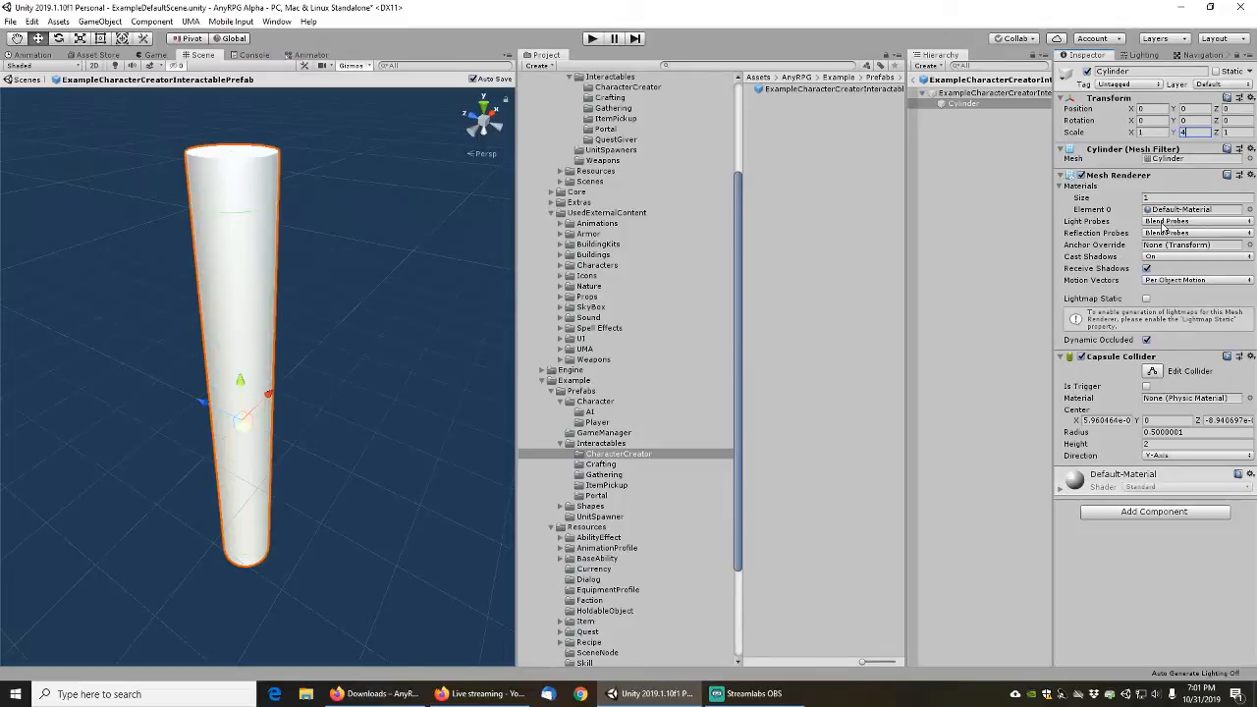
left_click(1150, 133)
type("2")
key("Tab")
key("Tab")
type("2")
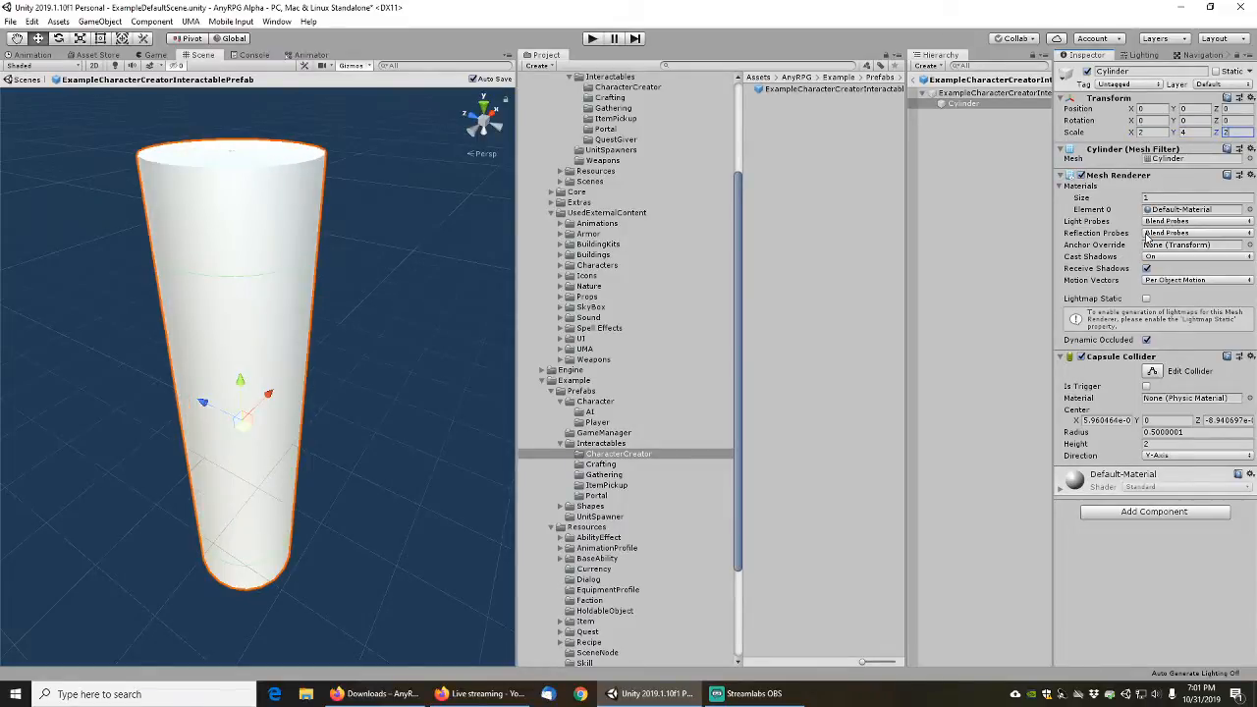
Remove the Box Collider component from the Character Creator prefab's root object
left_click(979, 93)
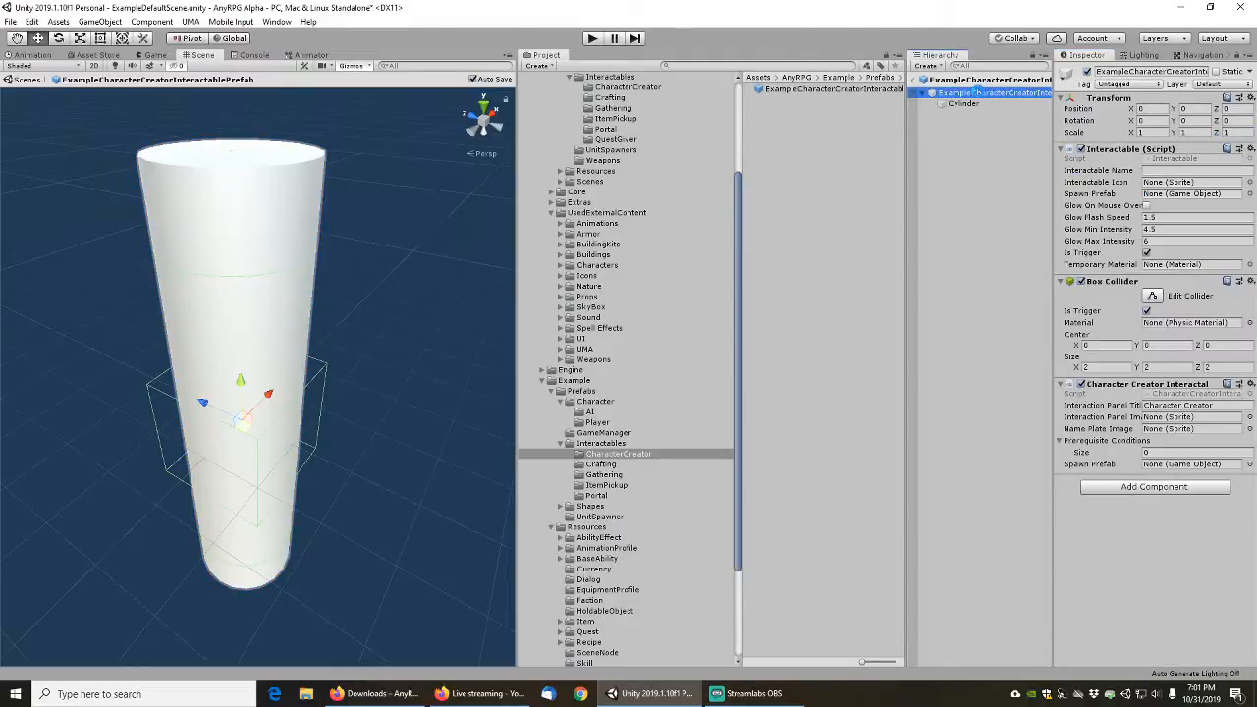
right_click(1109, 285)
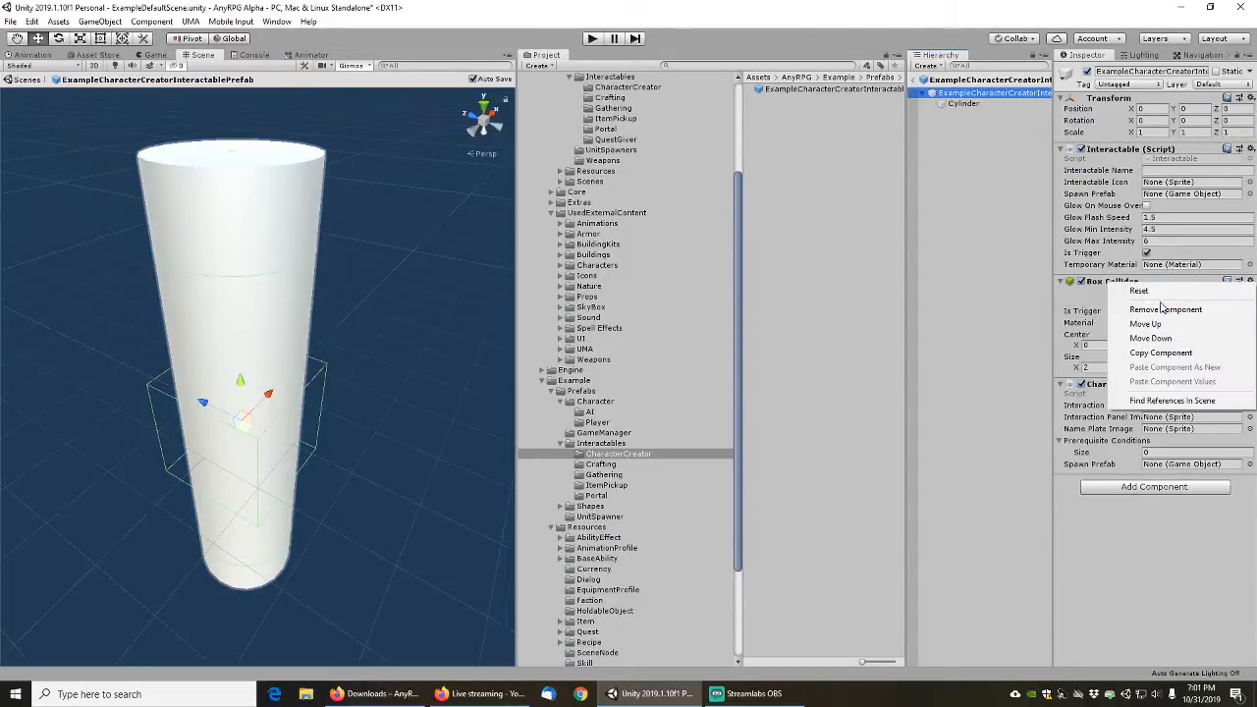
left_click(1151, 309)
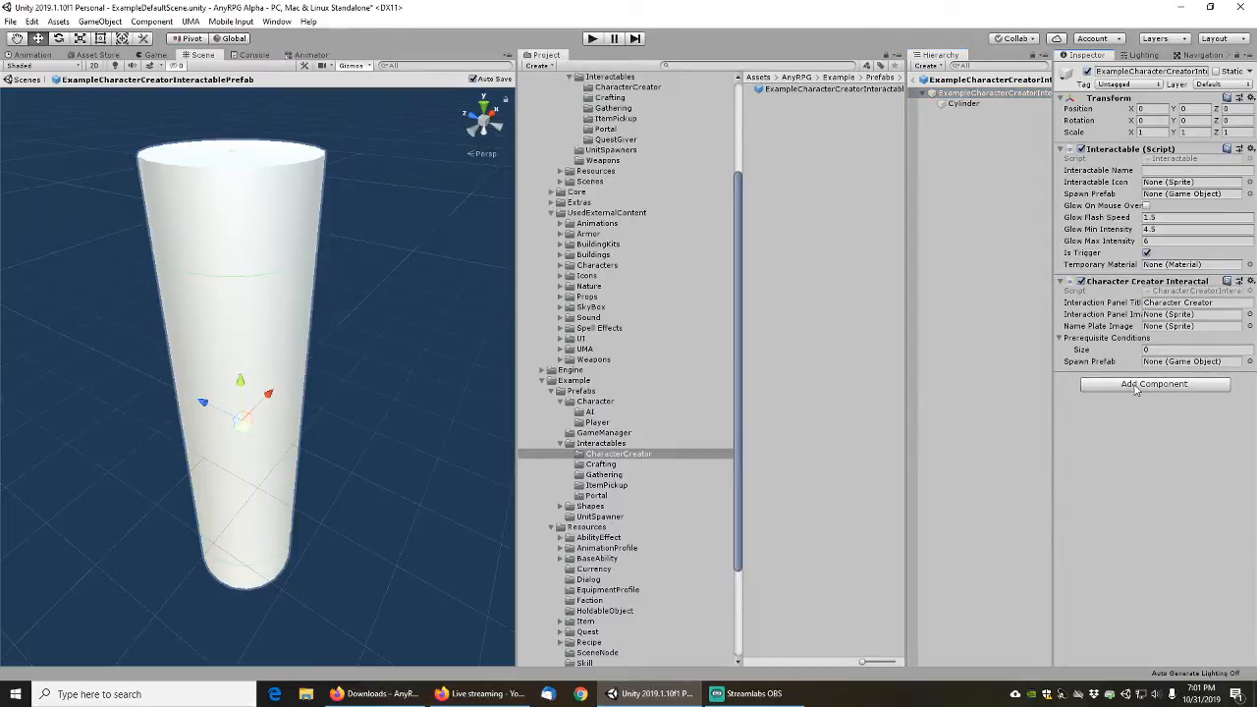
left_click(1135, 384)
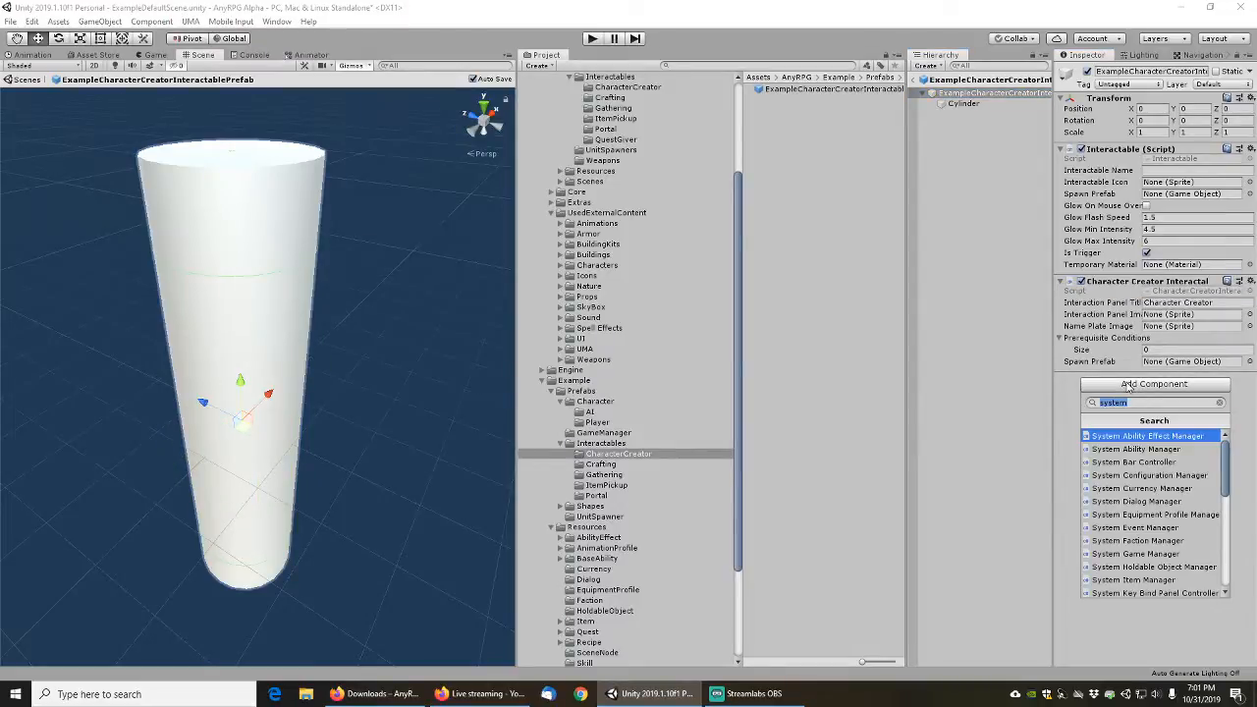
type("collider")
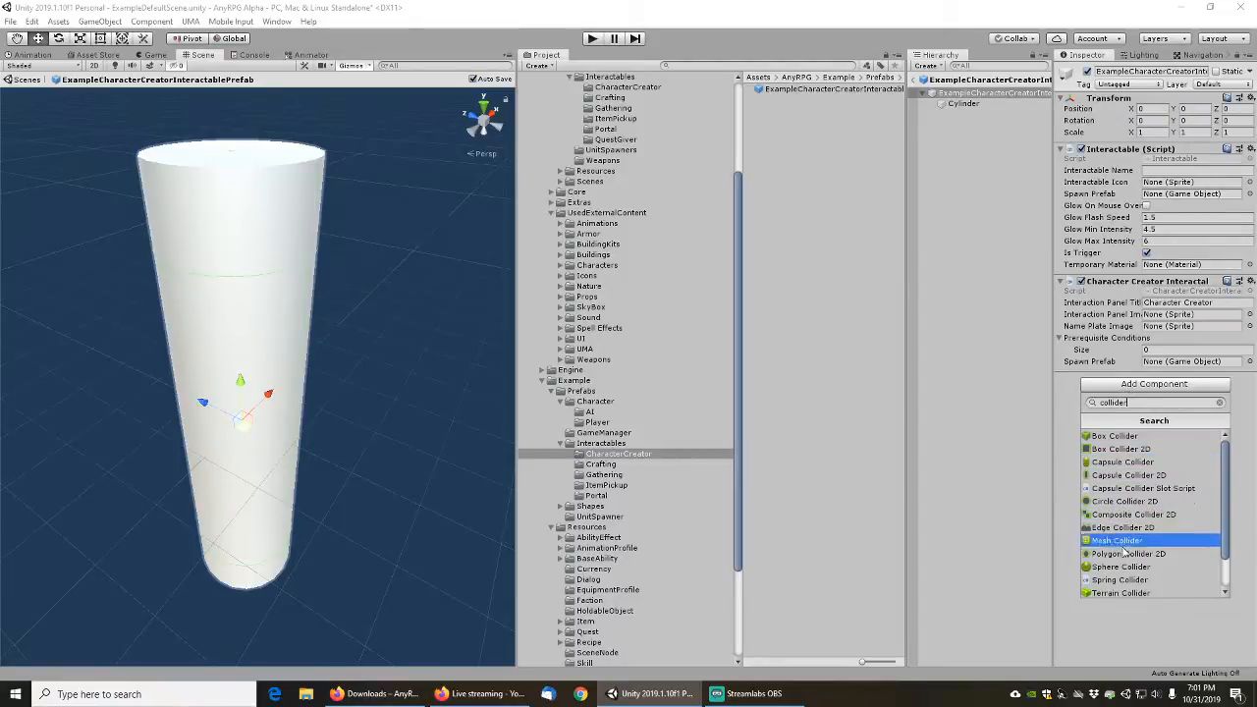
left_click(1113, 477)
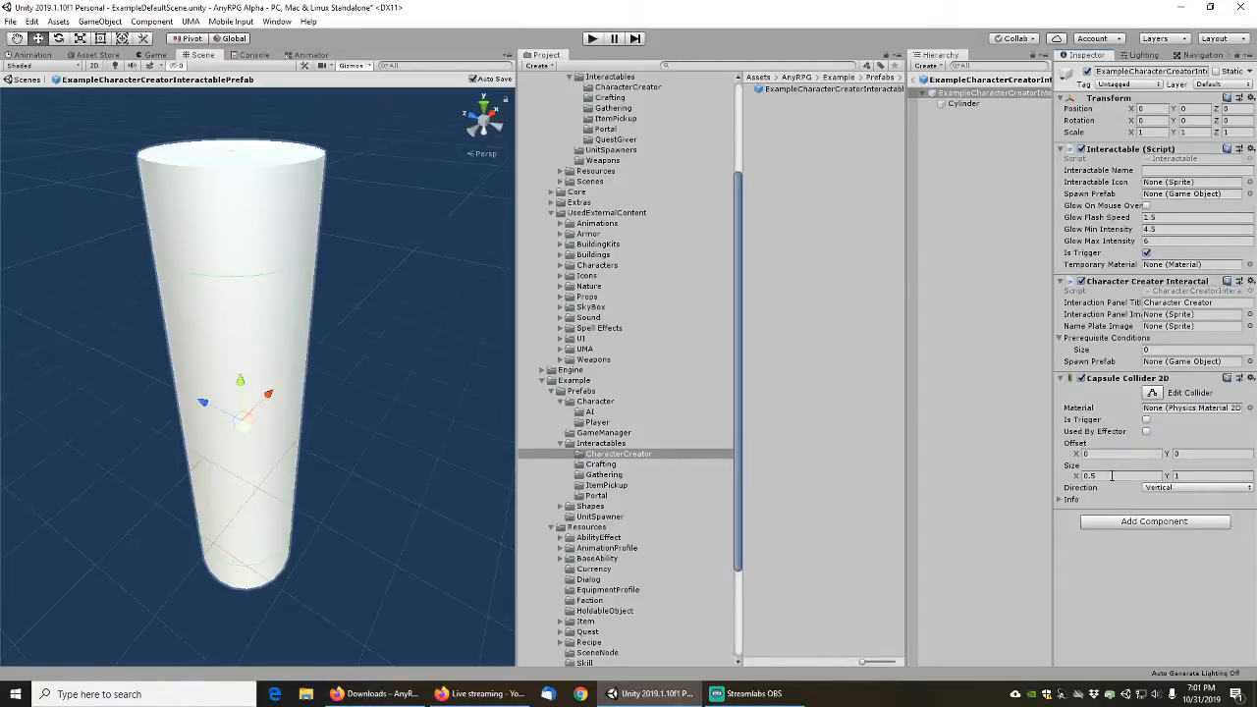
right_click(1109, 379)
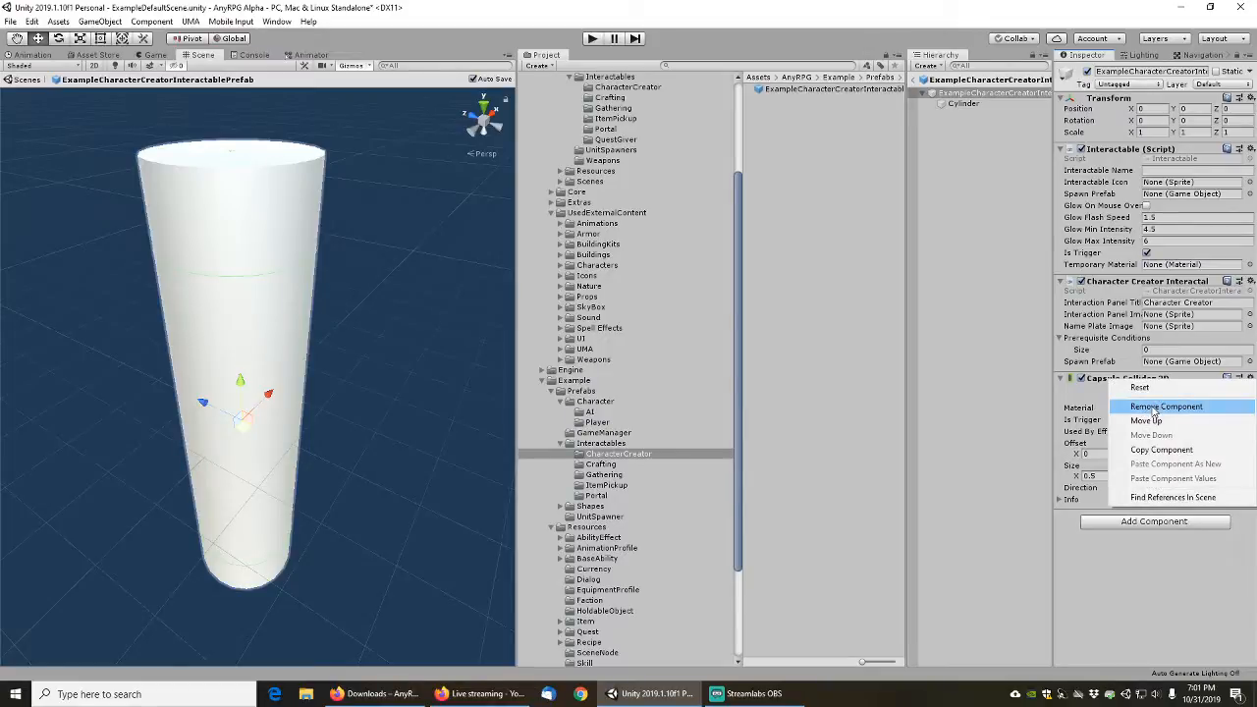
left_click(1155, 406)
Add a Capsule Collider component to the prefab's root object with radius 1 and height 4
left_click(1116, 384)
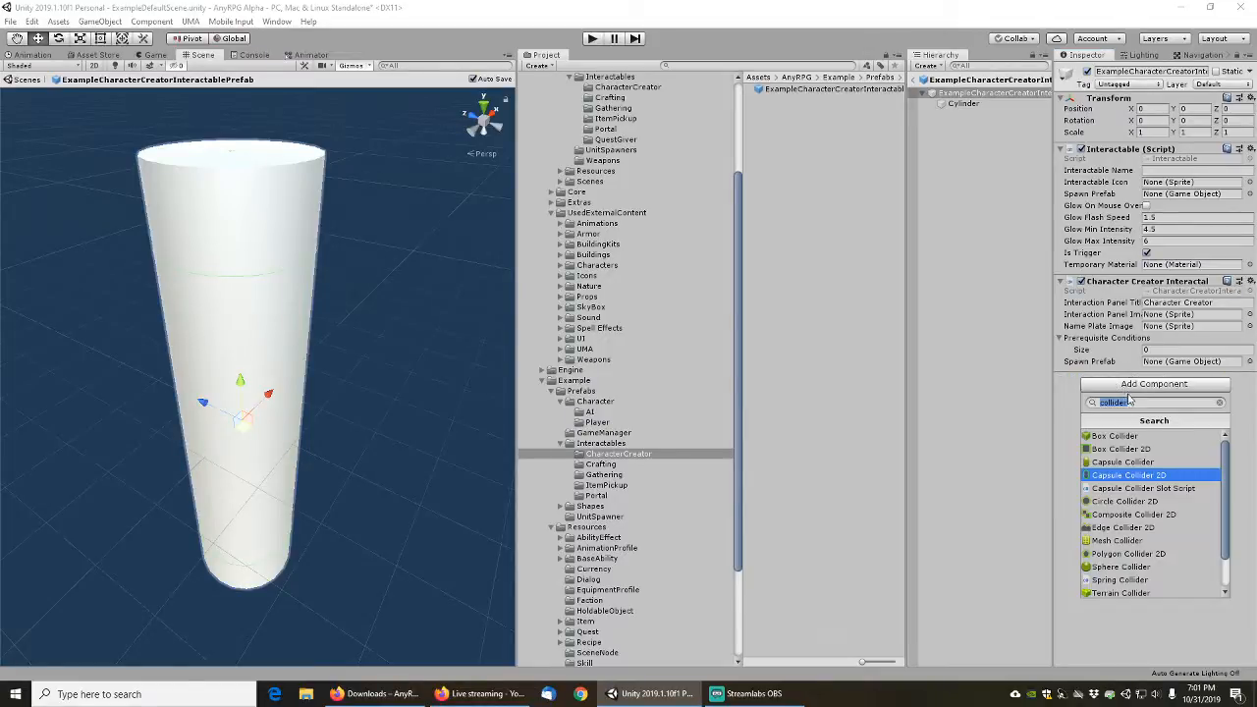
left_click(1121, 463)
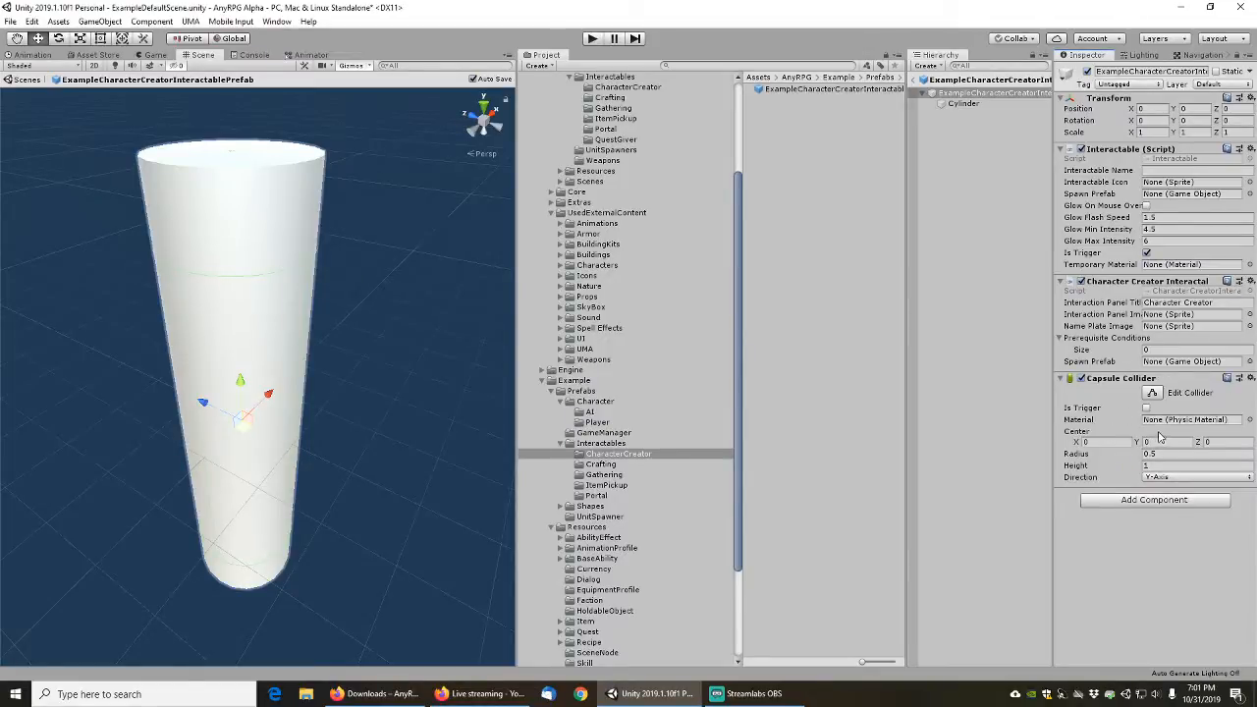
left_click(1162, 466)
left_click(1148, 453)
type("1")
key("Tab")
type("4")
key("Tab")
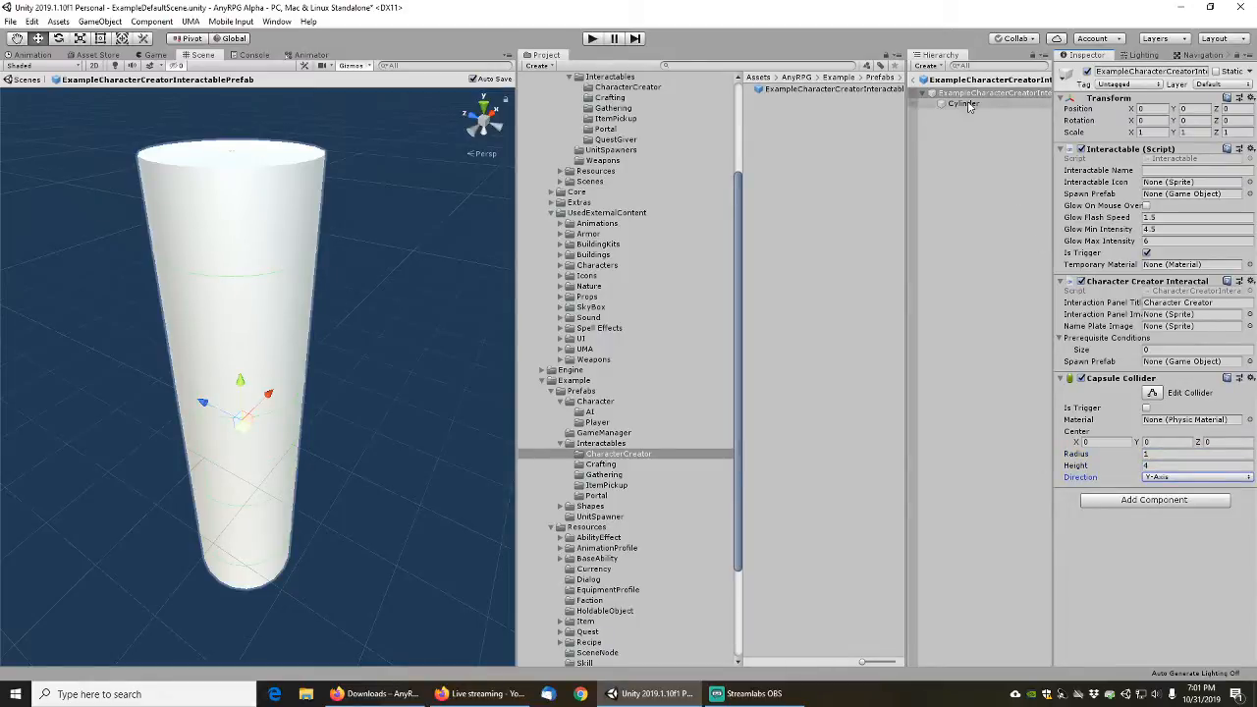
Compare the root's Capsule Collider with the cylinder and increase the collider's height to 6
left_click_drag(394, 432, 369, 403, "alt")
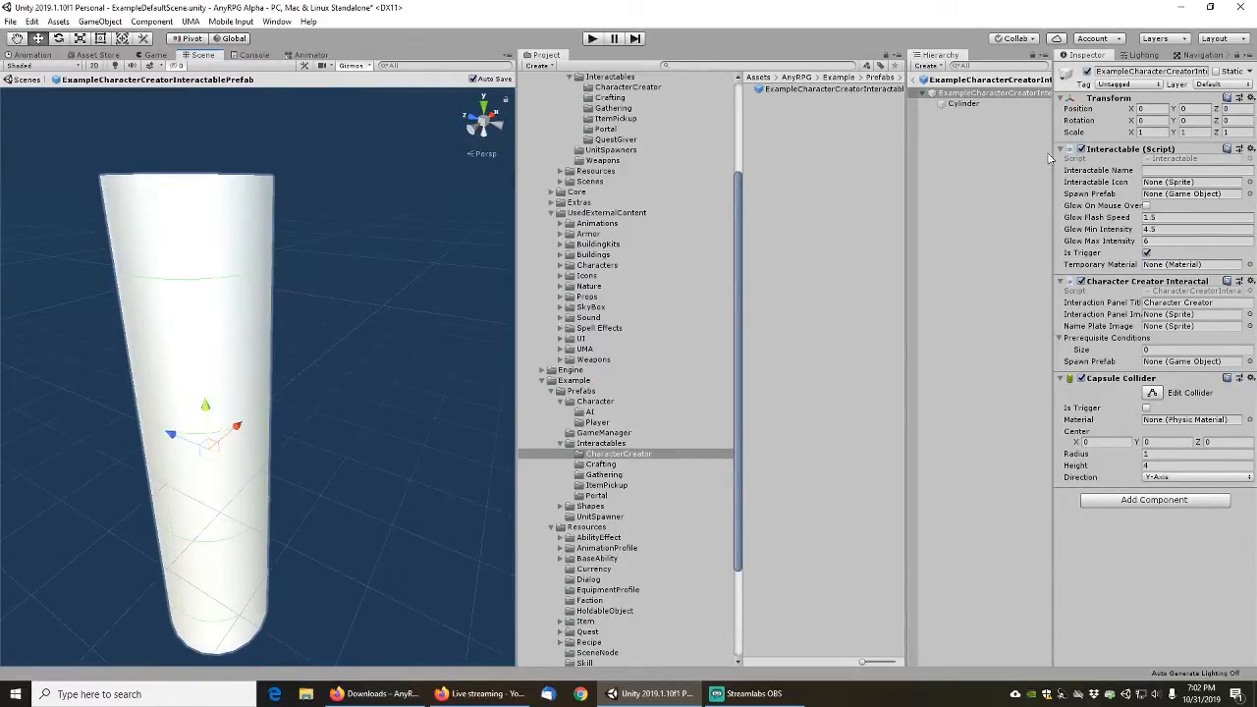
left_click(965, 104)
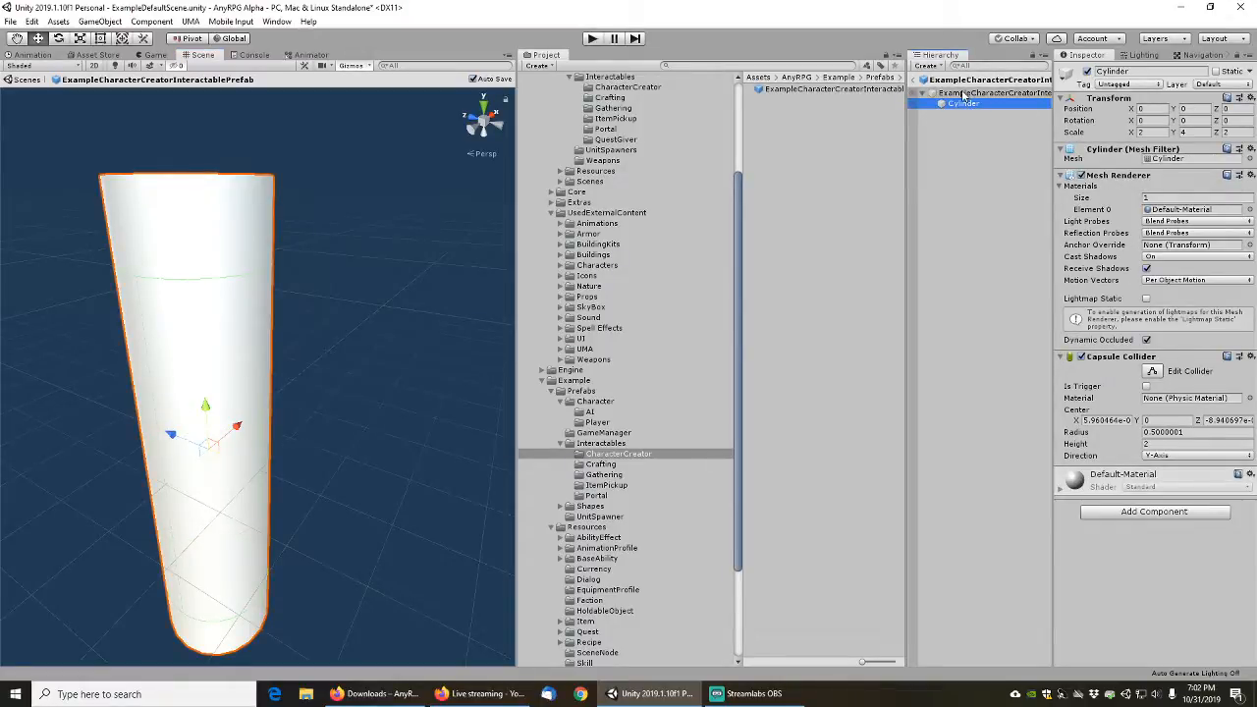
left_click(964, 94)
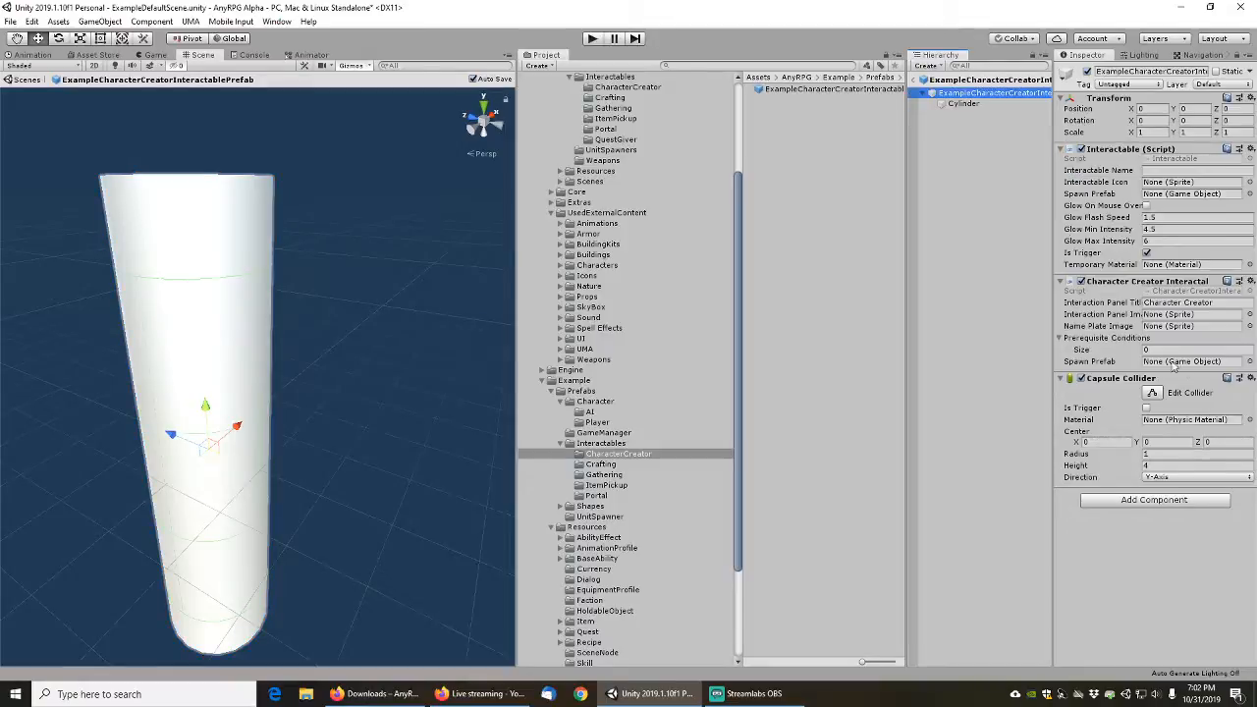
left_click(1164, 467)
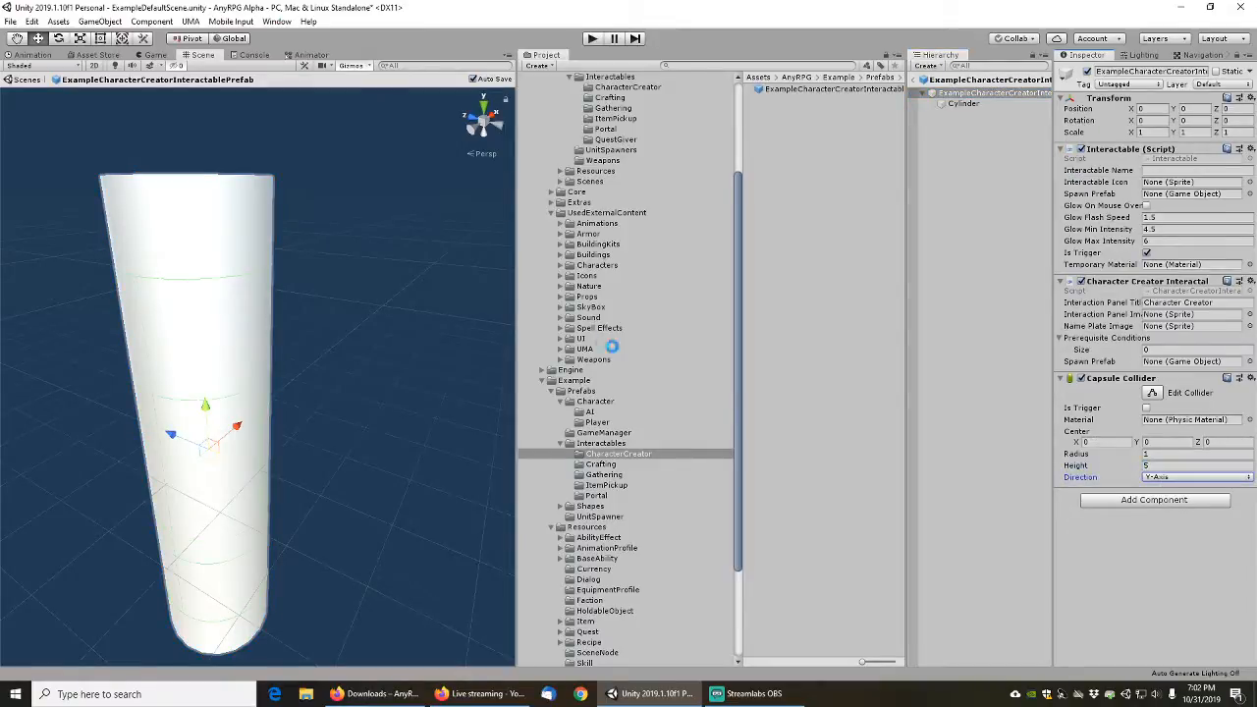
type("5")
key("Tab")
left_click(1162, 466)
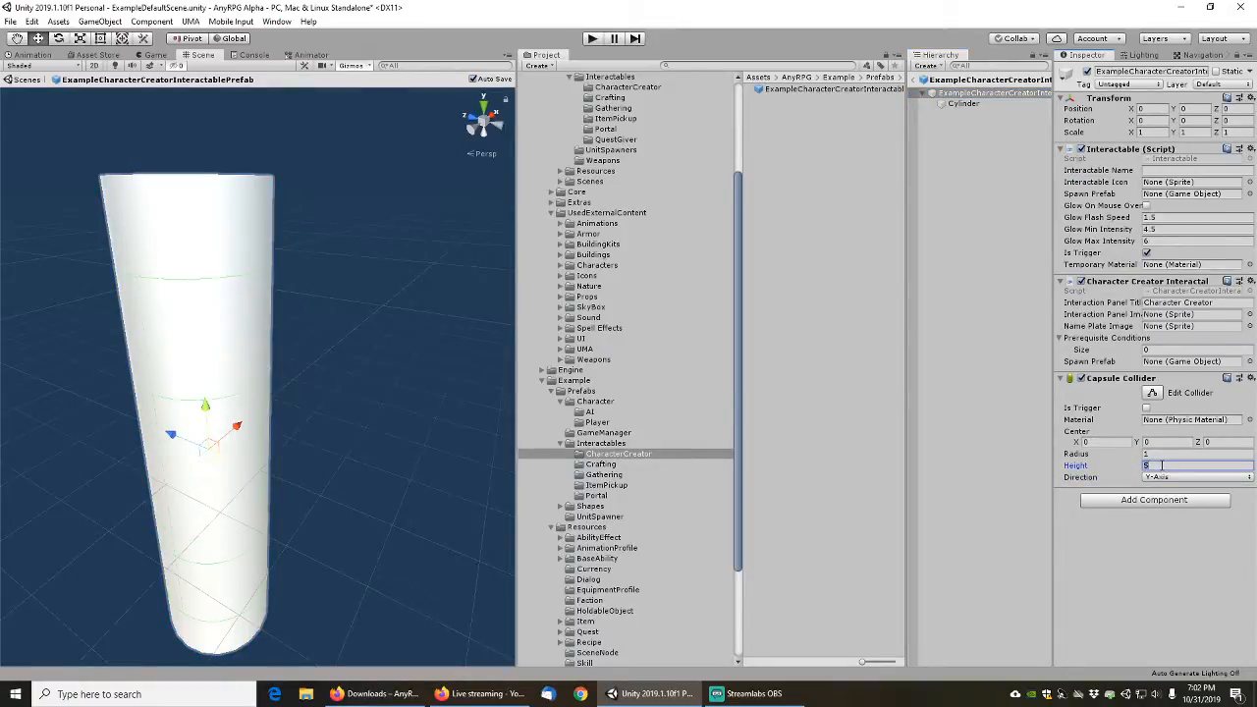
type("6")
key("Tab")
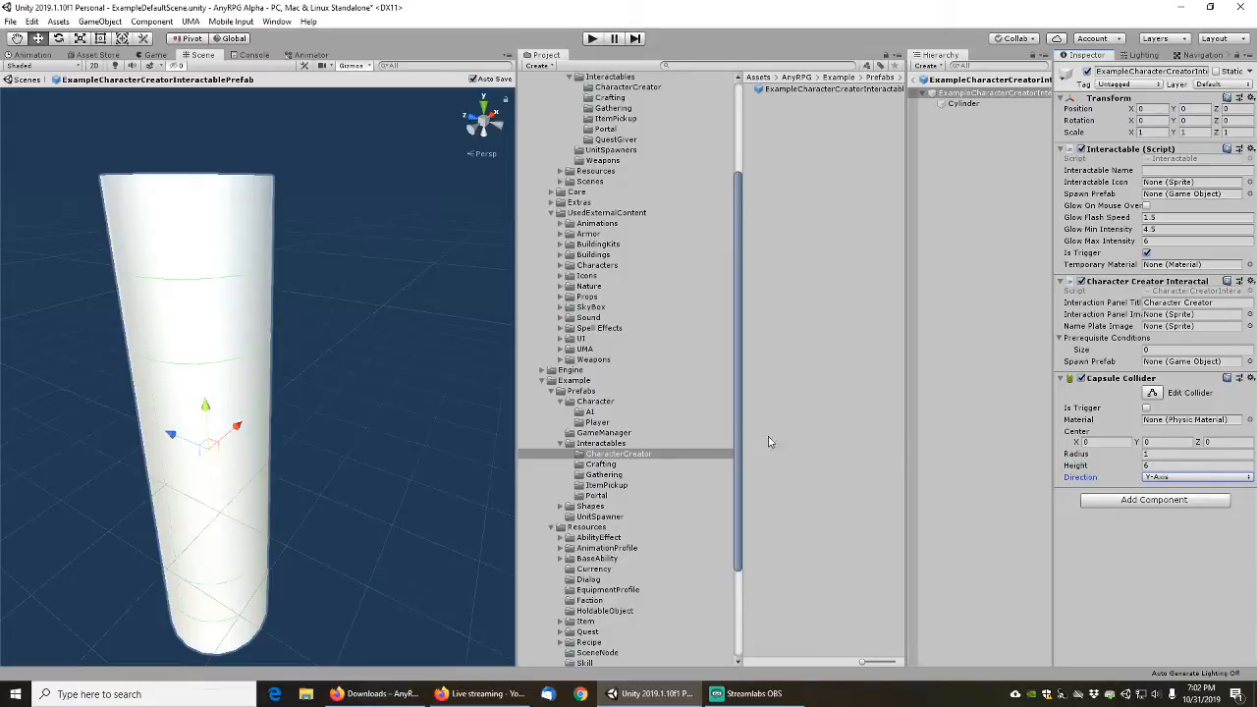
Set the X and Z center of the Cylinder child's Capsule Collider to 0, and reselect the prefab root
left_click(954, 104)
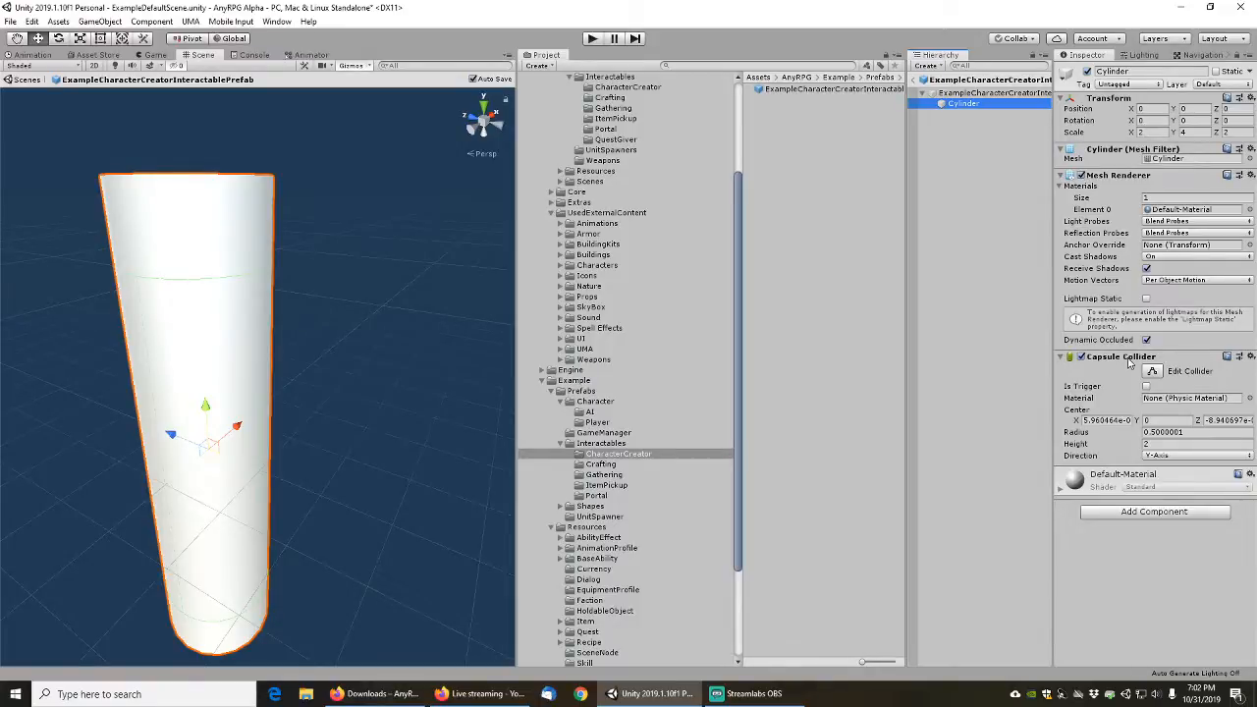
left_click(1121, 420)
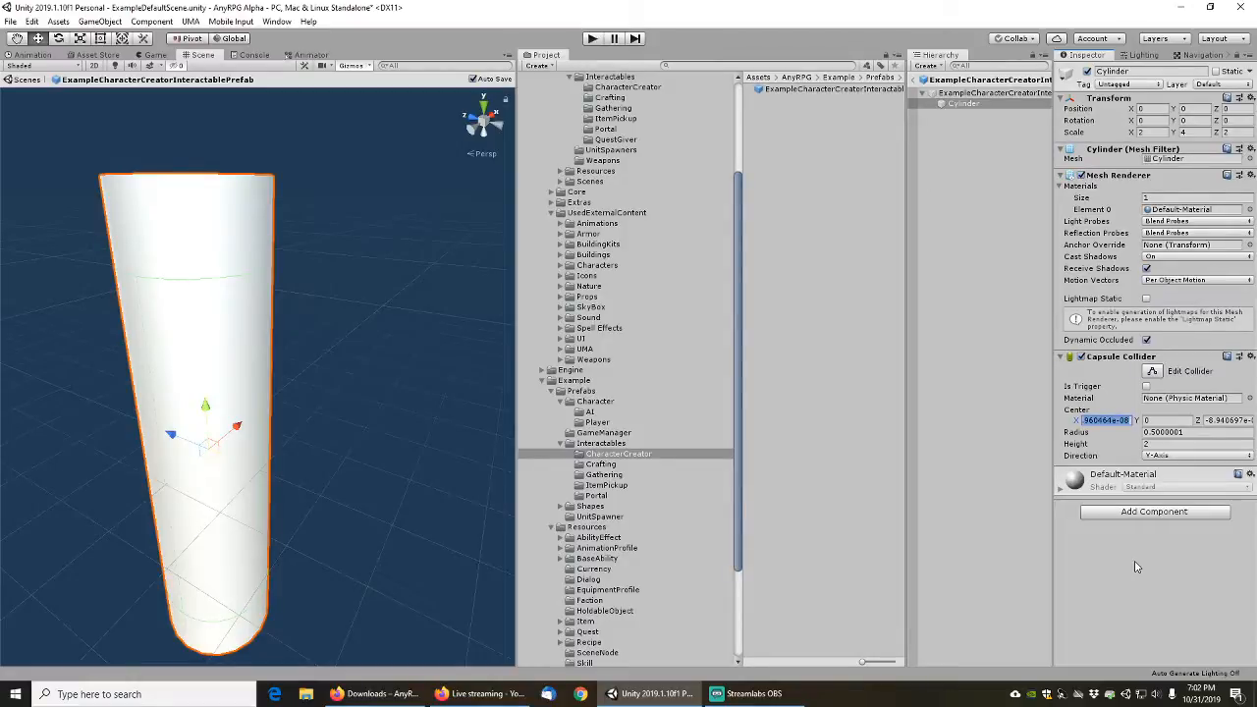
type("0")
key("Tab")
key("Tab")
type("0")
key("Tab")
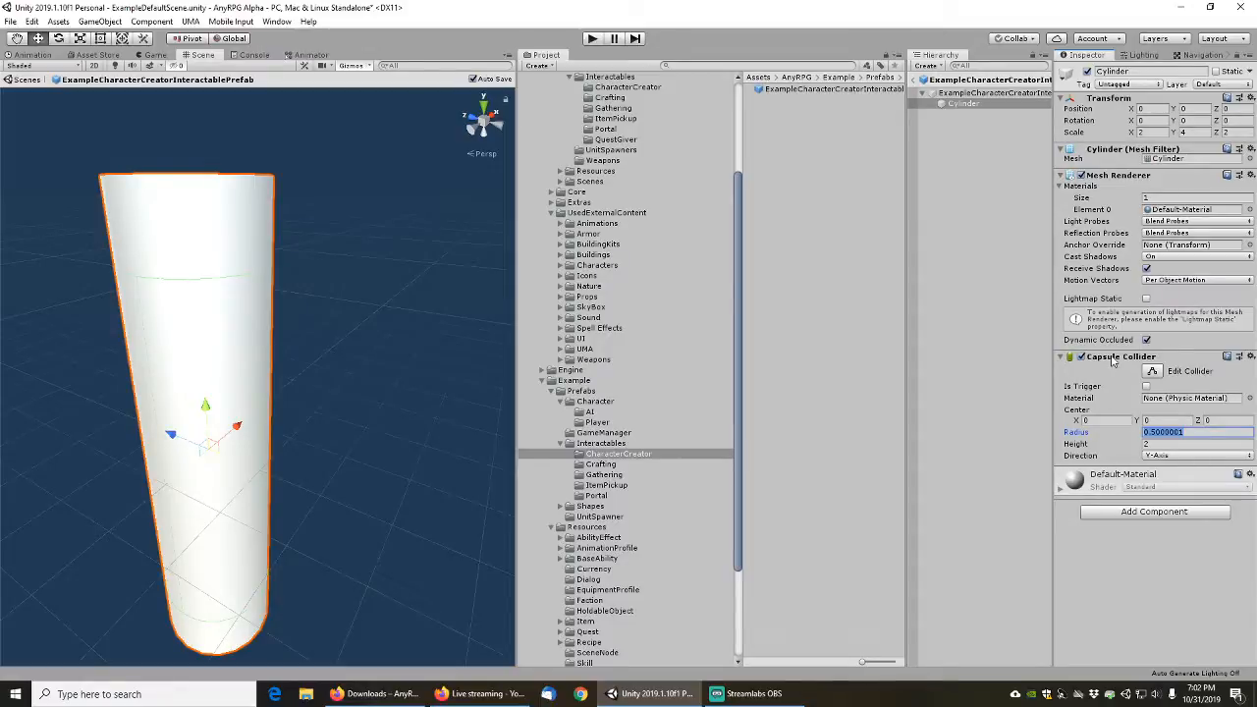
left_click(966, 102)
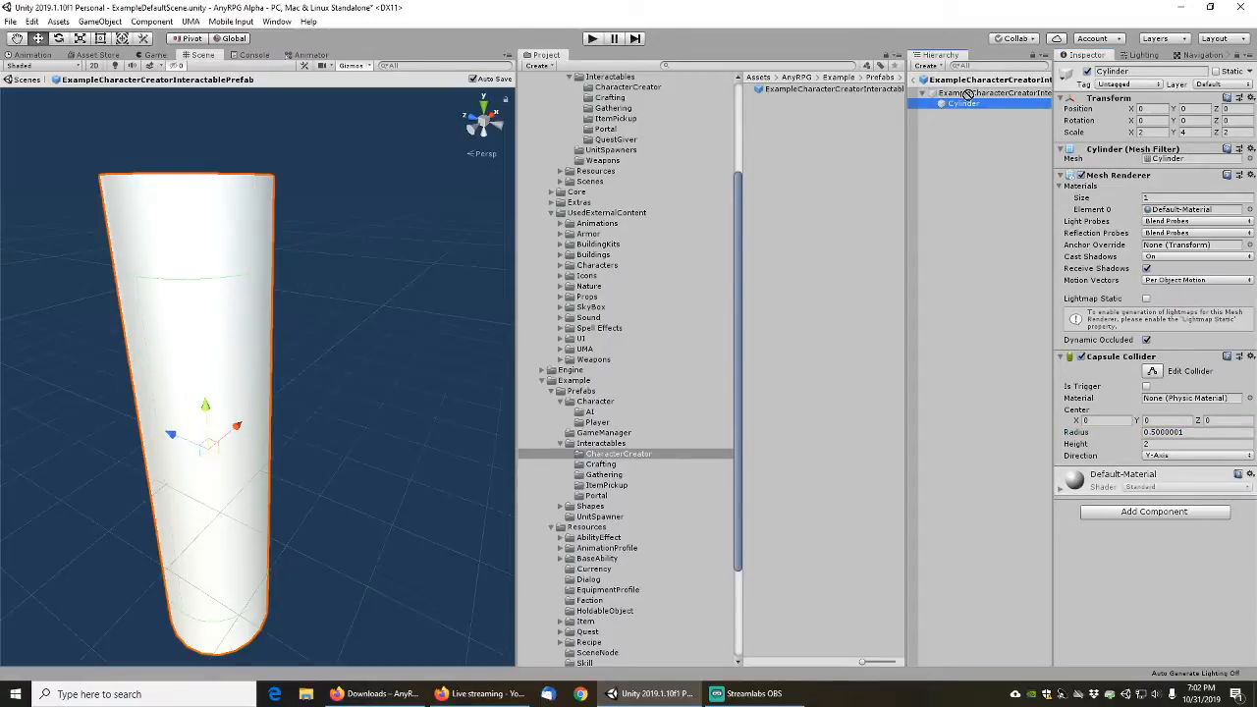
left_click(968, 94)
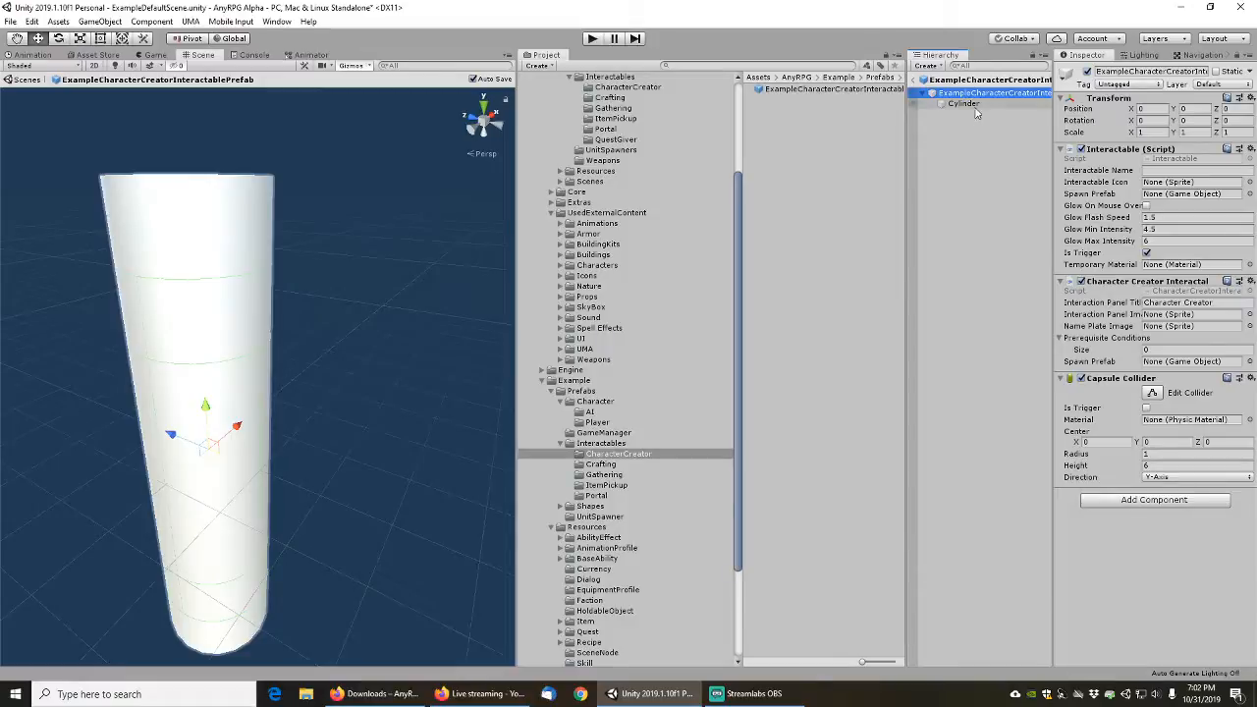
Remove the Capsule Collider component from the Cylinder child
left_click(966, 104)
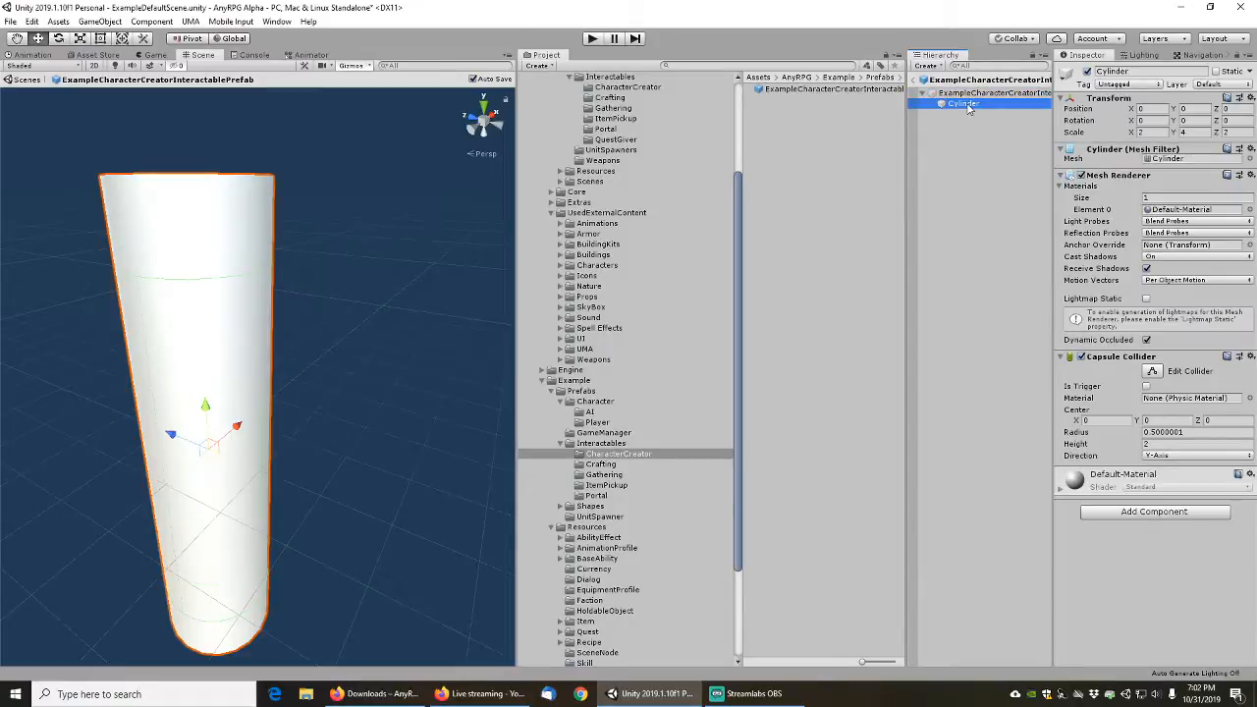
right_click(1107, 362)
left_click(1141, 383)
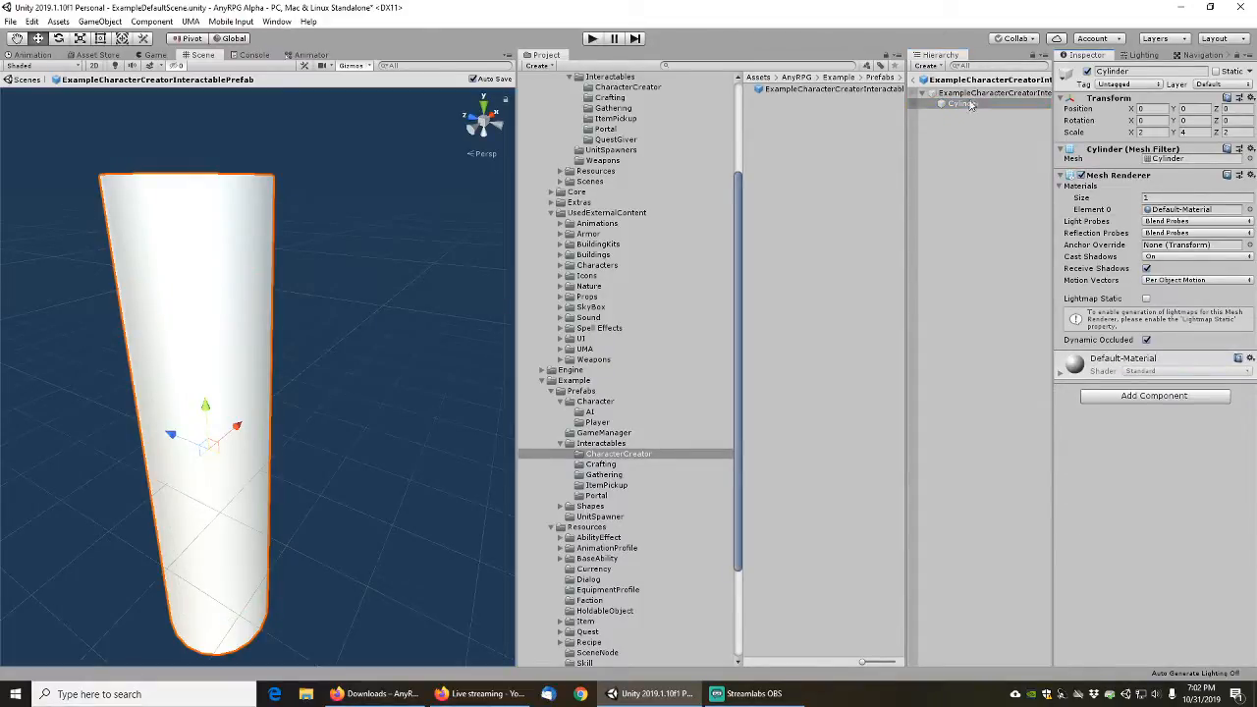
Deactivate the Cylinder child temporarily to inspect the prefab root's capsule collider, and reactivate it
left_click(1086, 72)
left_click(987, 93)
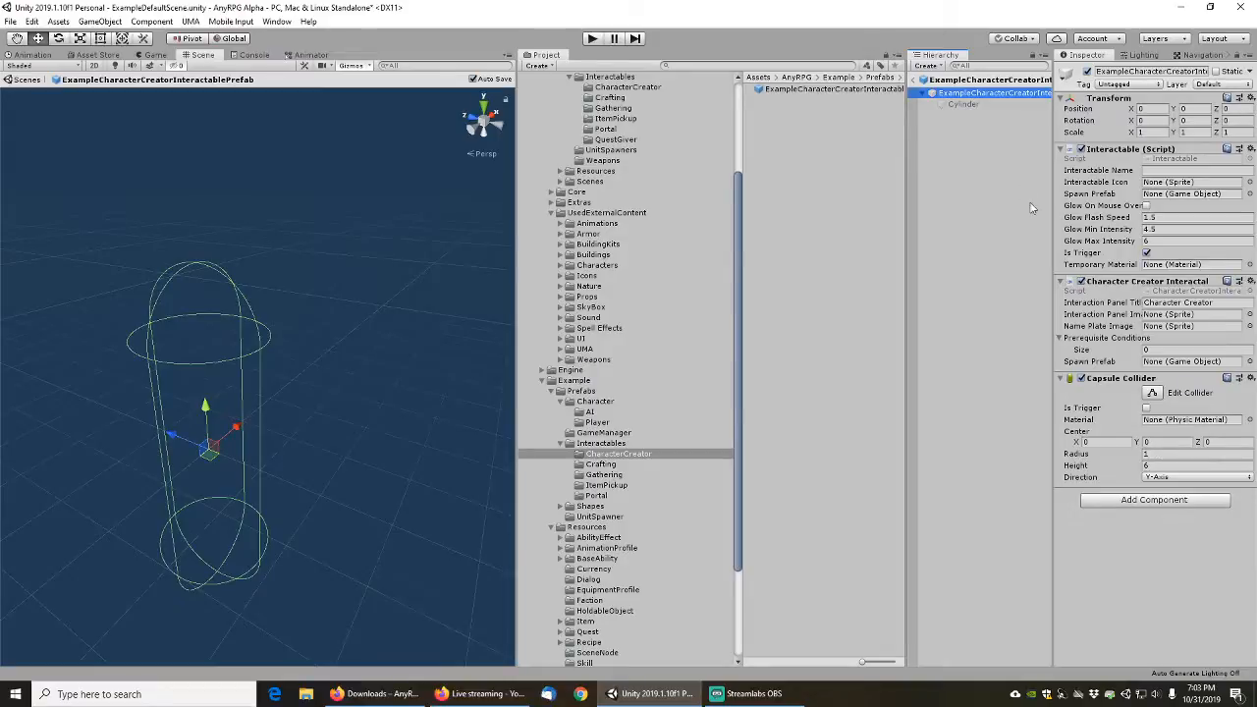
left_click(962, 104)
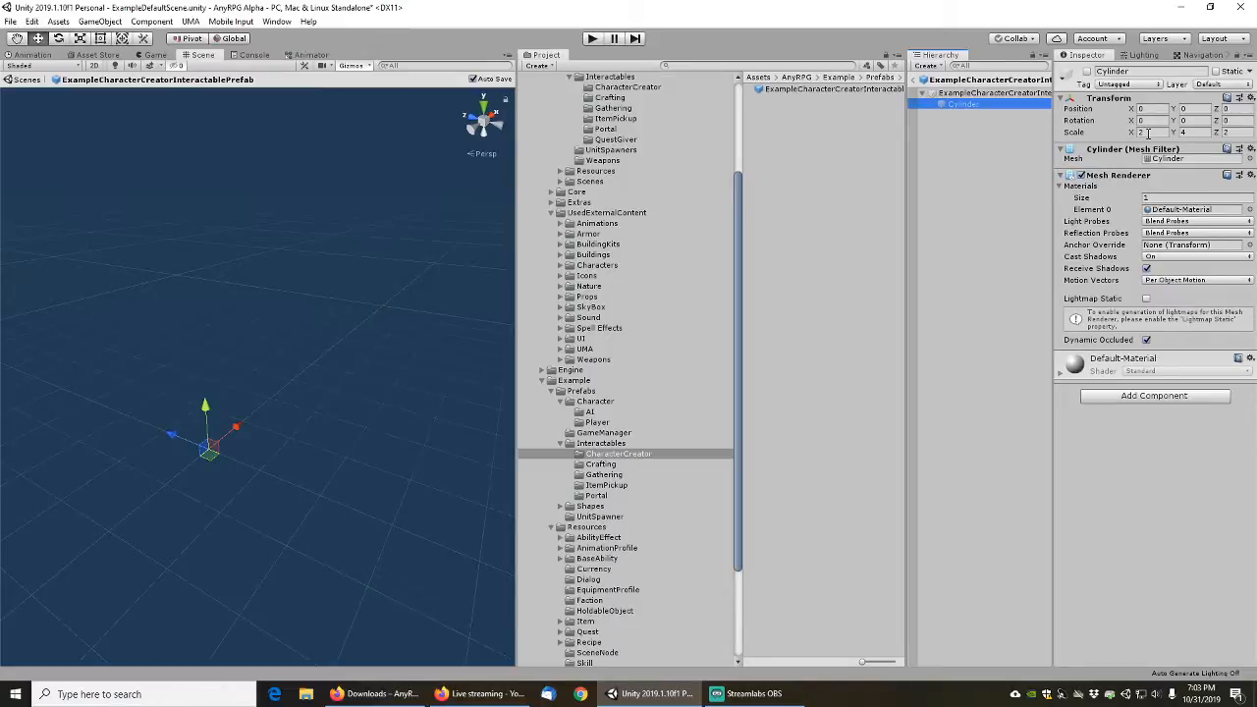
left_click(1147, 133)
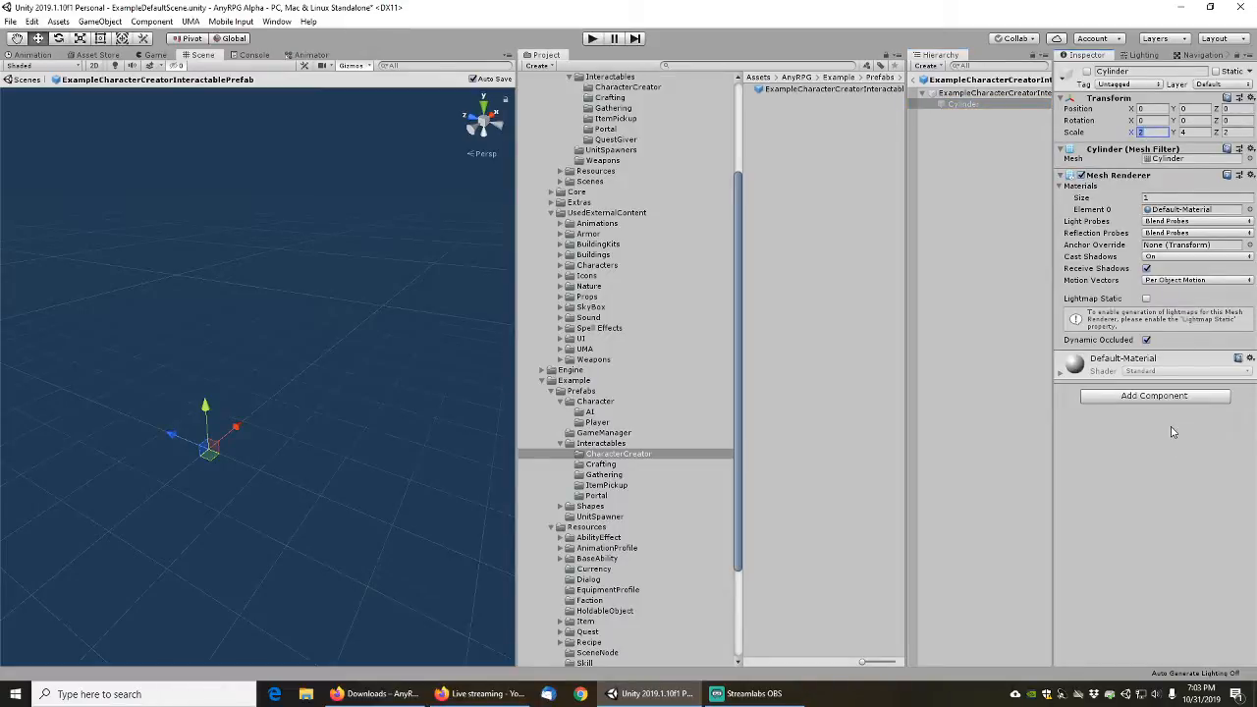
left_click(1086, 71)
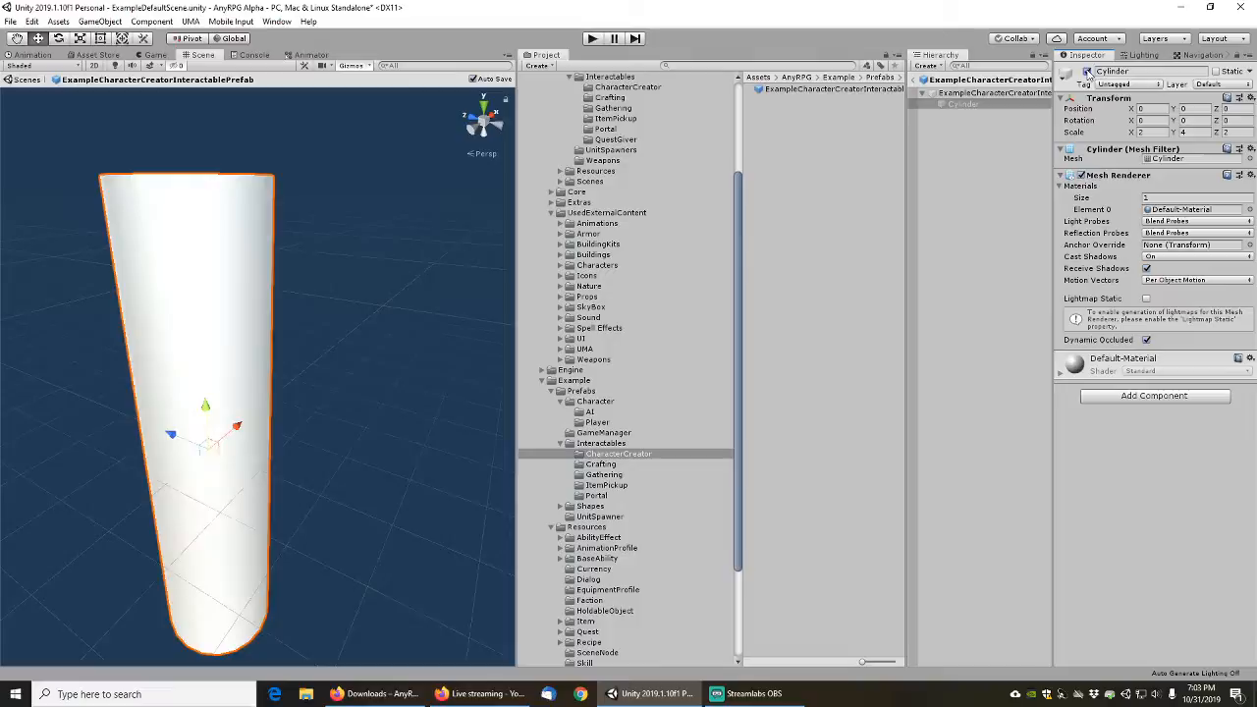
Set the Cylinder child's scale to X 1, Y 2 and Z 1
left_click(1154, 133)
type("1")
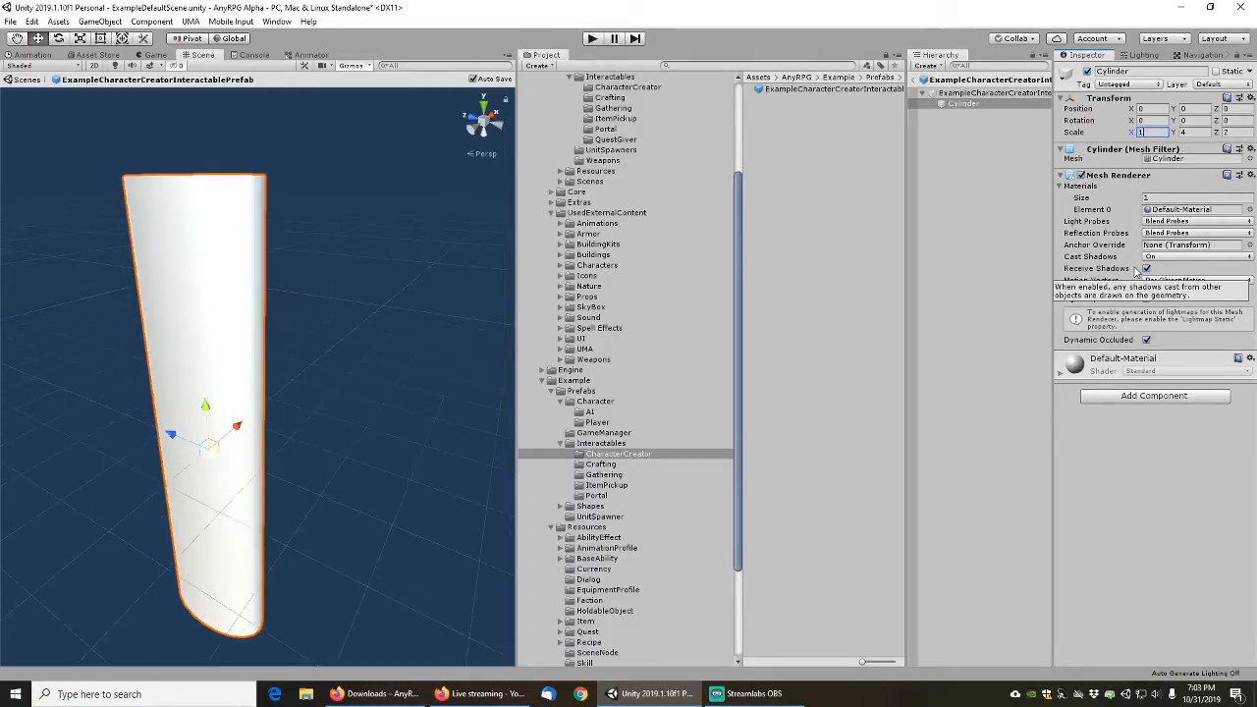
key("Tab")
key("Tab")
type("1")
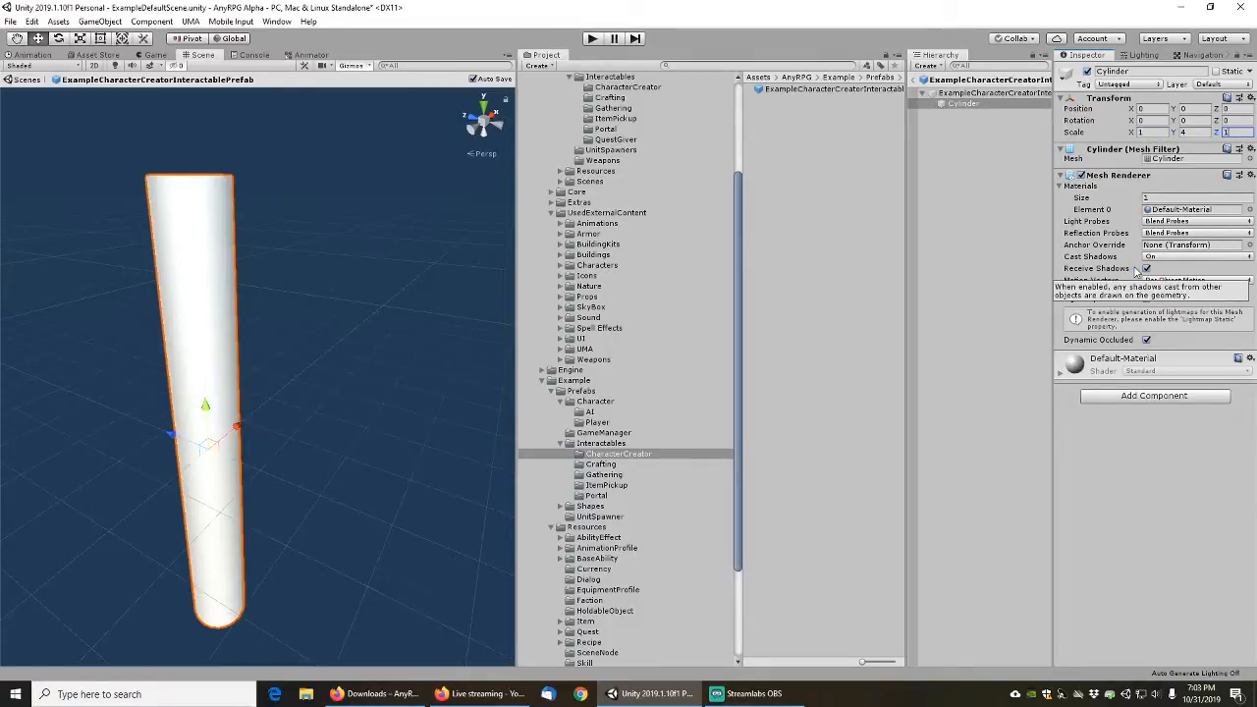
key("shift+Tab")
type("2")
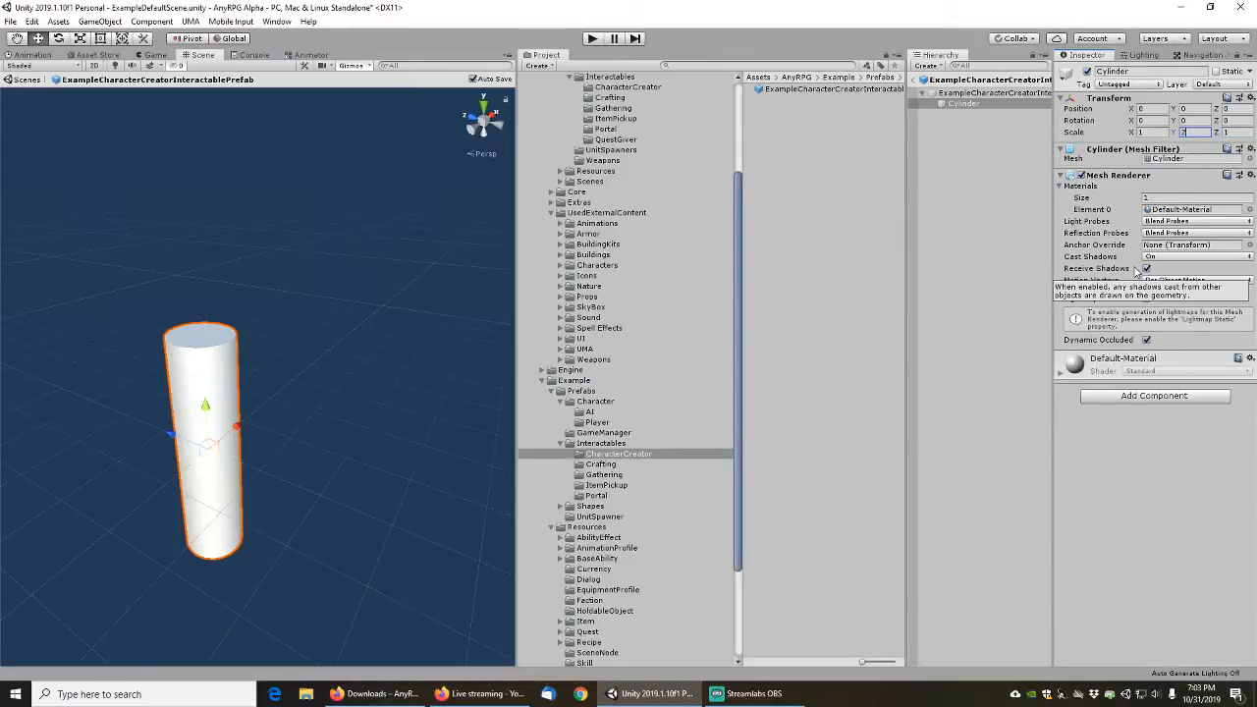
middle_click_drag(356, 516, 408, 456)
middle_click_drag(358, 383, 348, 452)
scroll(332, 471, "up", 10)
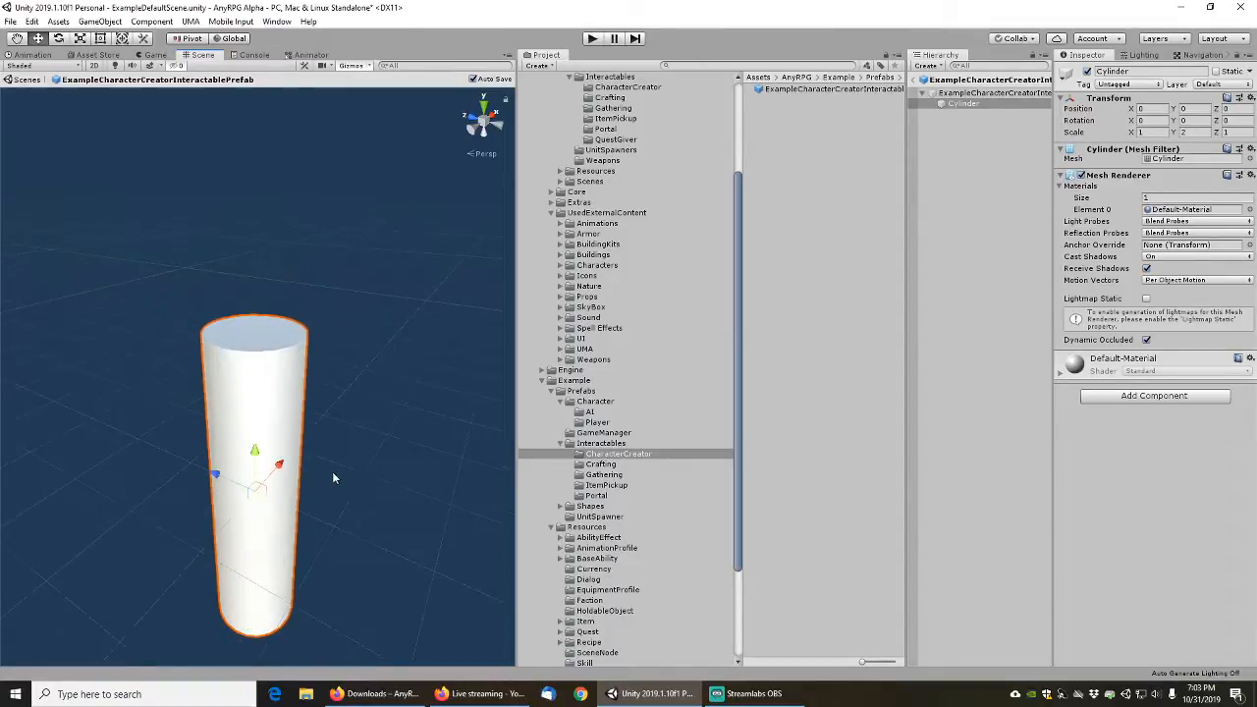
scroll(390, 450, "down", 6)
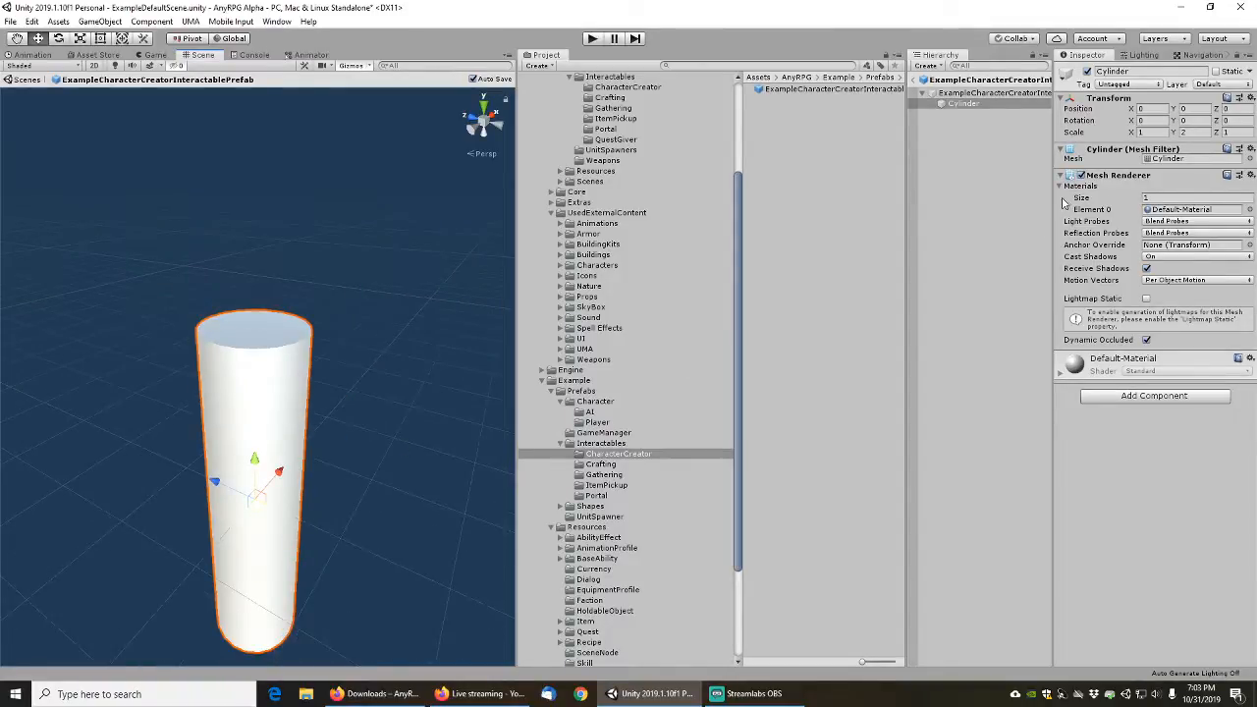
Compare the cylinder with the root's capsule collider and set the Cylinder child's X and Z scale to 2
left_click(969, 94)
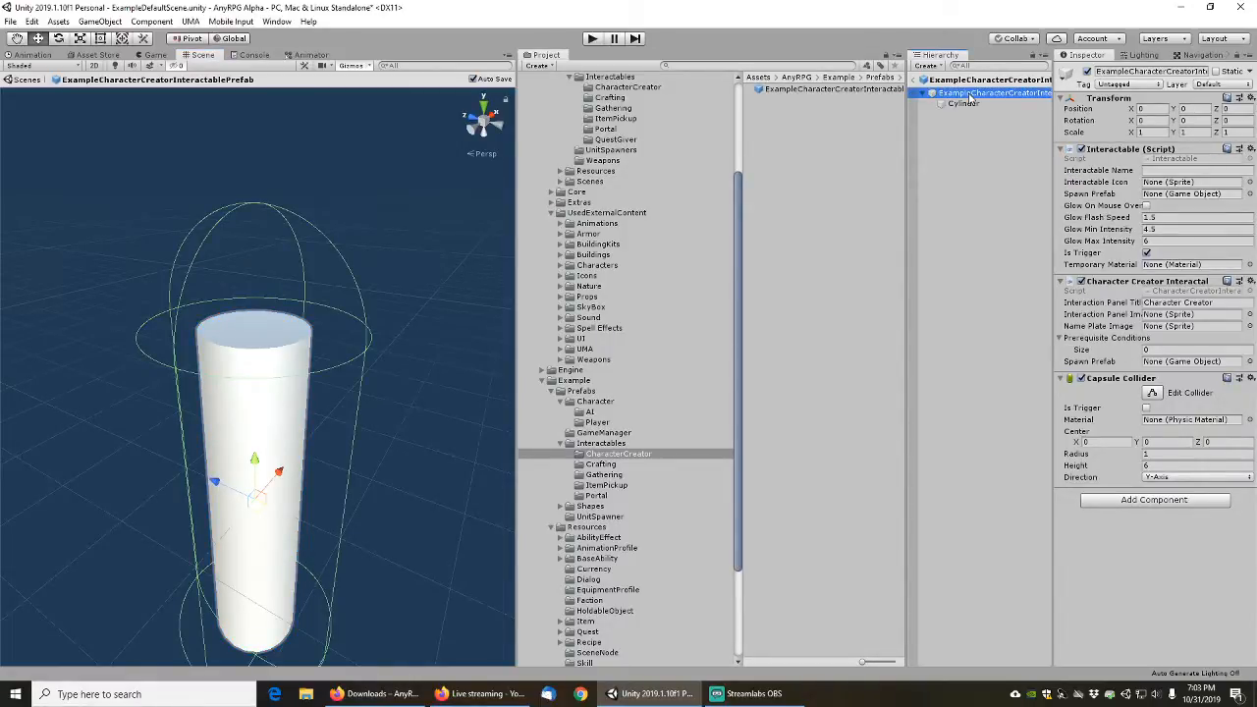
middle_click_drag(503, 363, 396, 403)
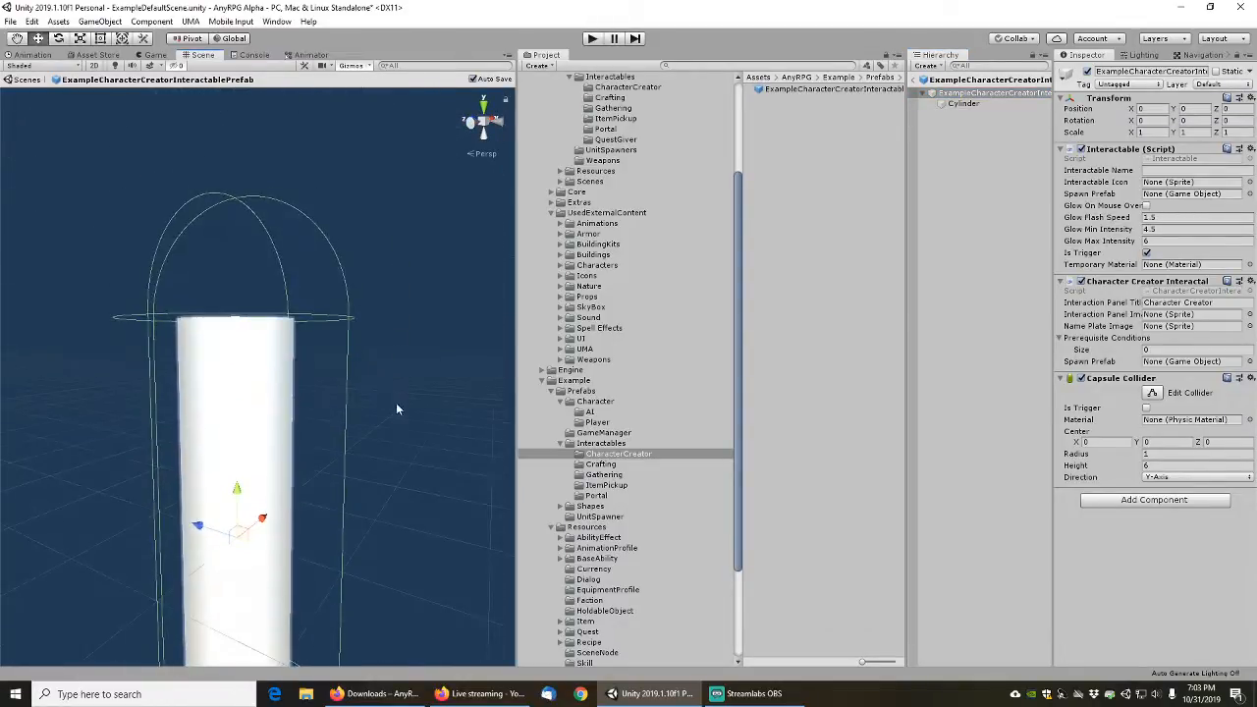
right_click_drag(393, 275, 393, 352)
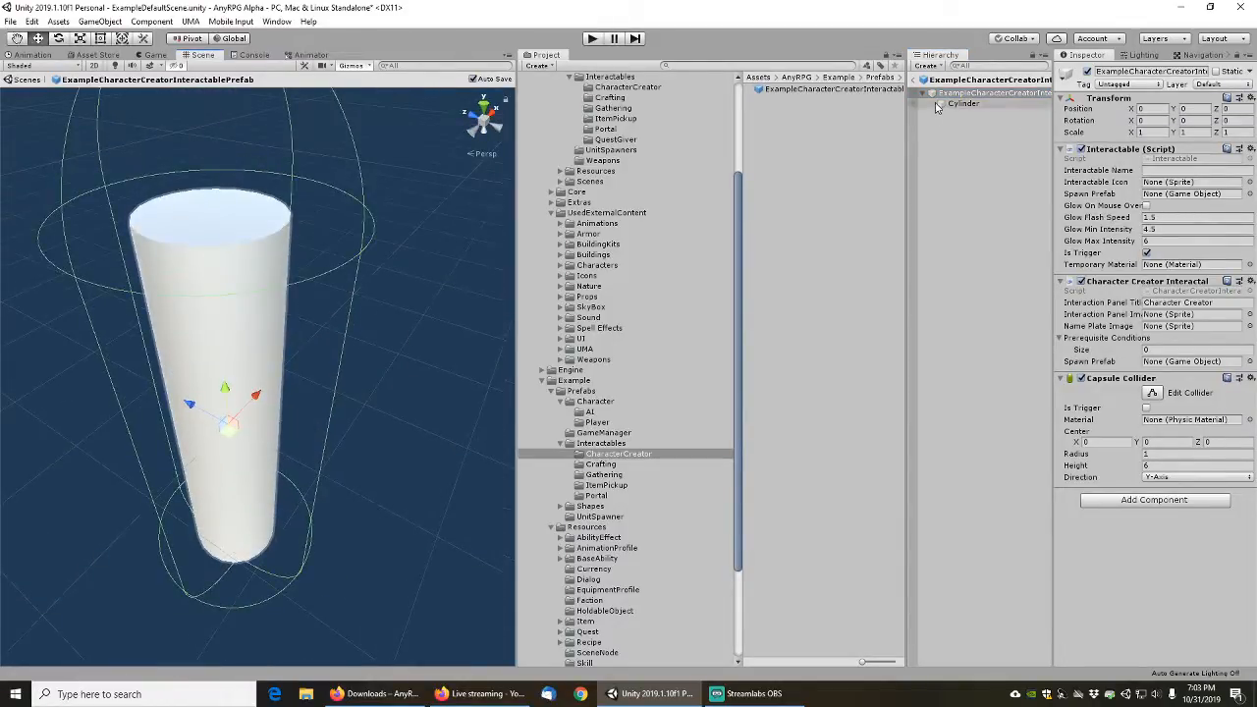
left_click(962, 104)
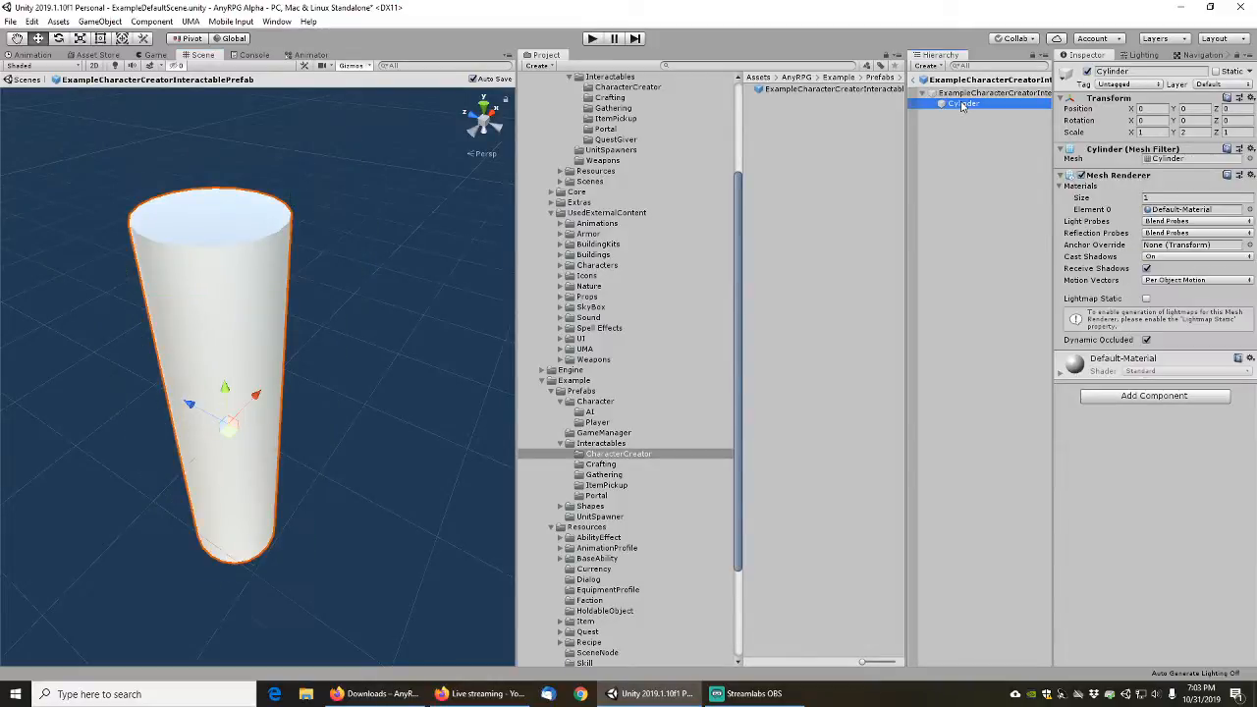
left_click(1151, 130)
type("2")
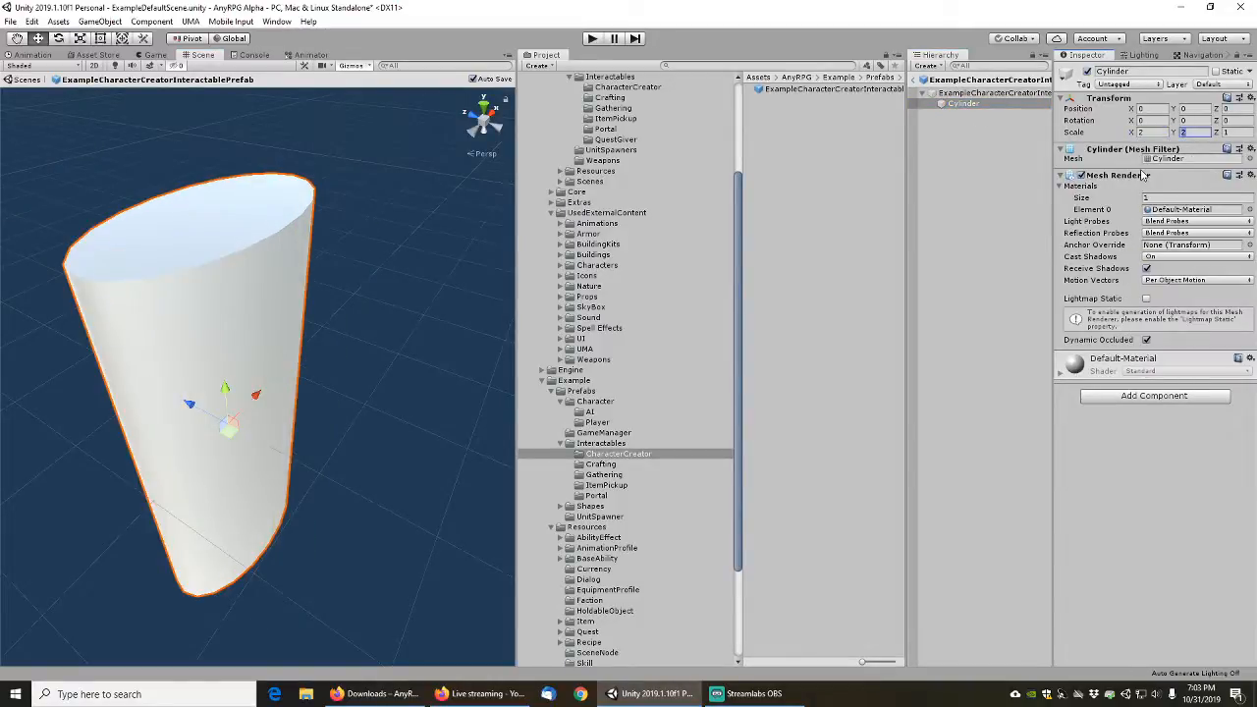
key("Tab")
key("Tab")
type("2")
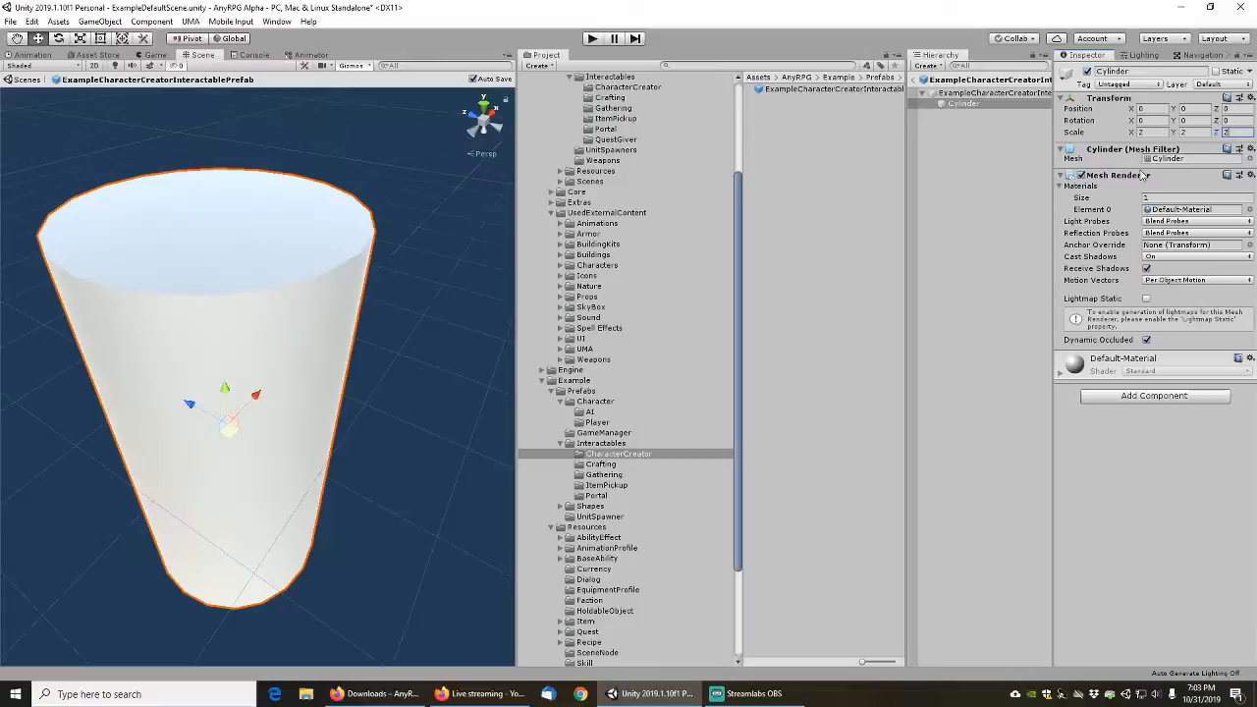
Check the root's capsule collider against the widened cylinder and make that collider a trigger
left_click(972, 94)
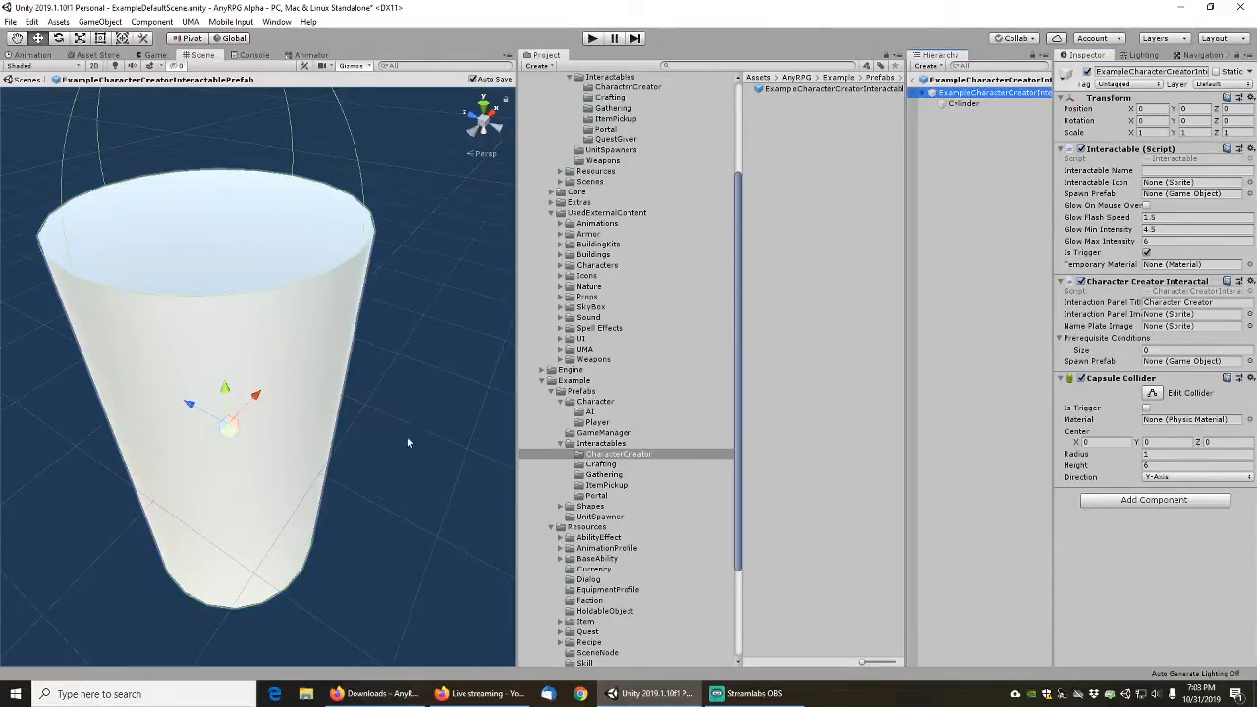
right_click_drag(408, 437, 414, 340)
middle_click_drag(400, 422, 393, 310)
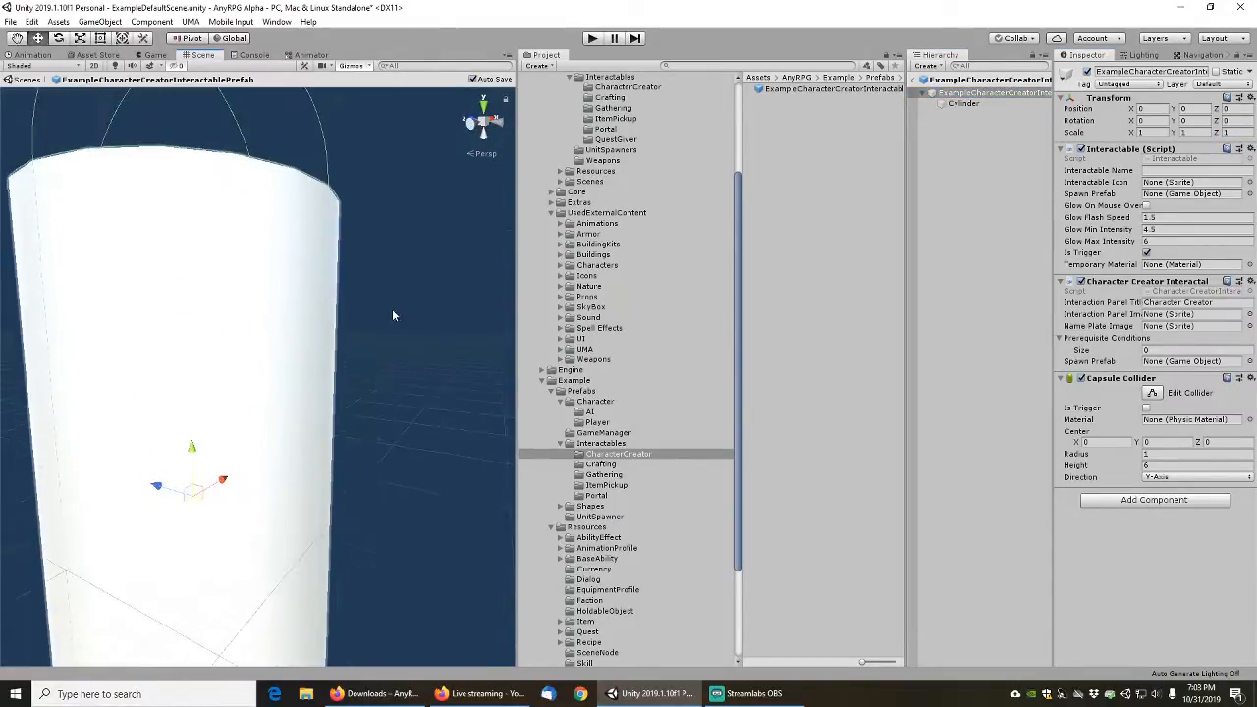
mouse_move(392, 315)
right_mouse_down()
mouse_move(387, 373)
mouse_move(409, 269)
mouse_move(413, 313)
right_mouse_up()
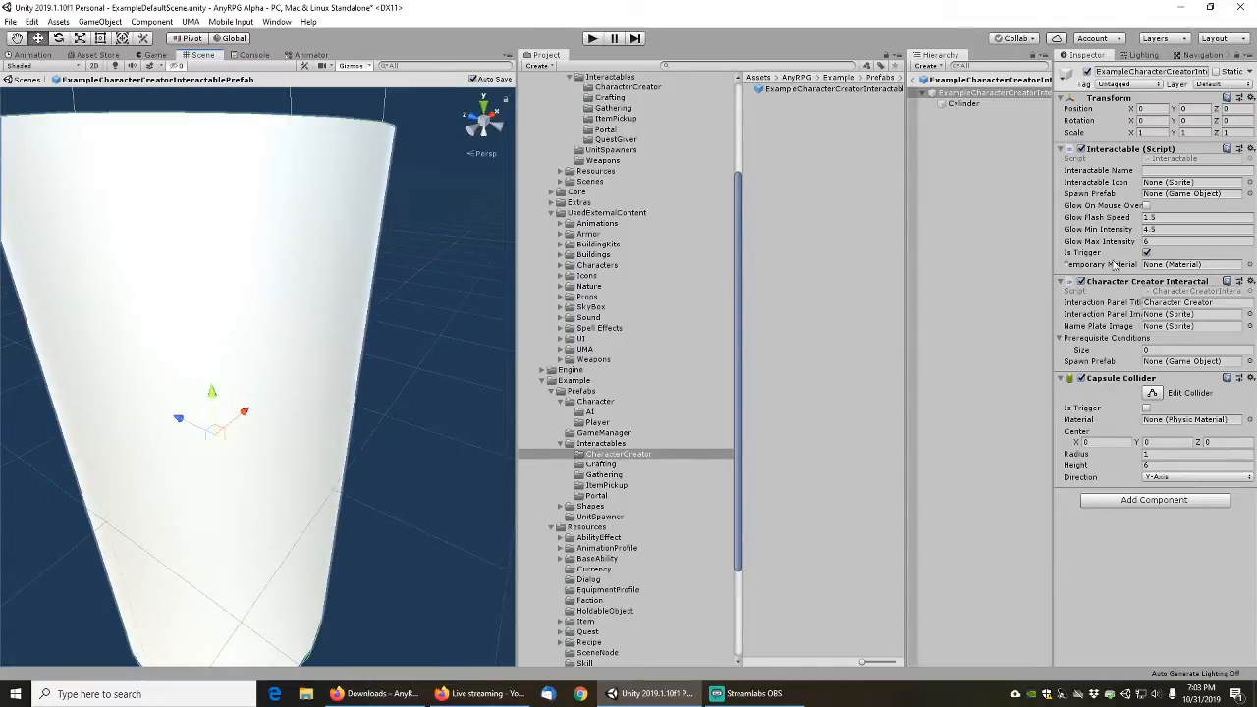
left_click(1146, 409)
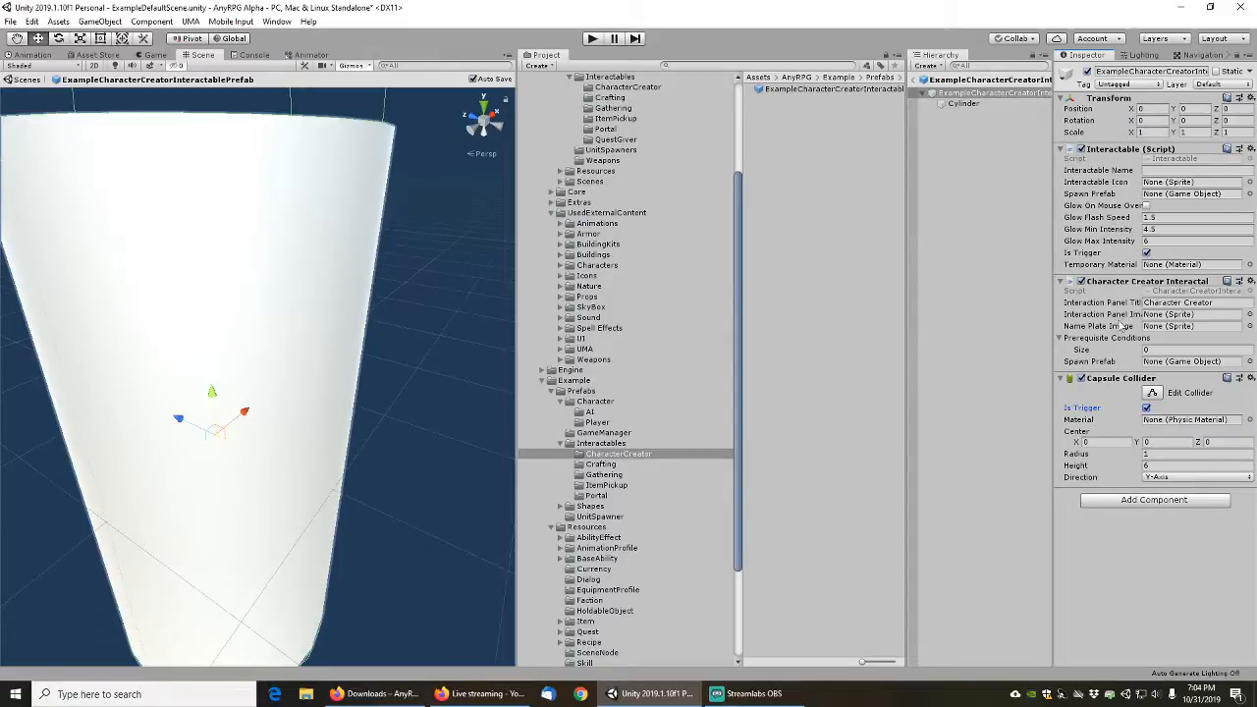
Change the root's Interaction Panel Title to "Example Character Creator"
left_click(1201, 302)
key("Home")
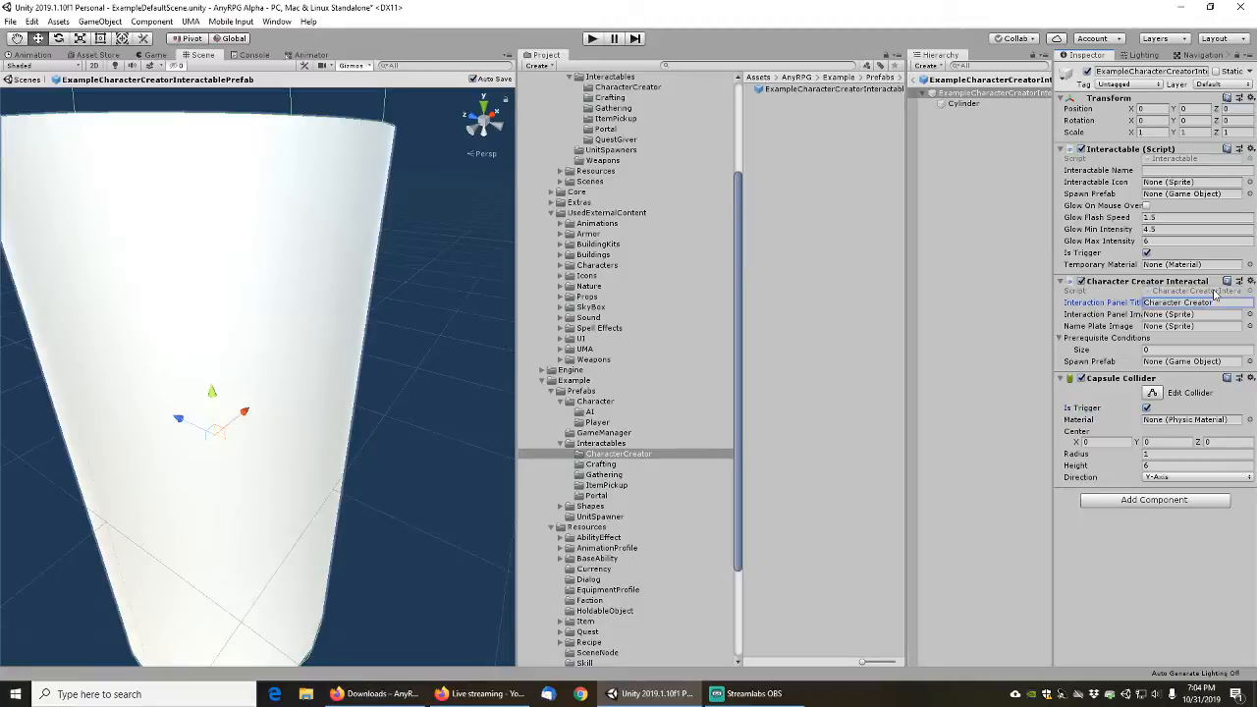
type("Example")
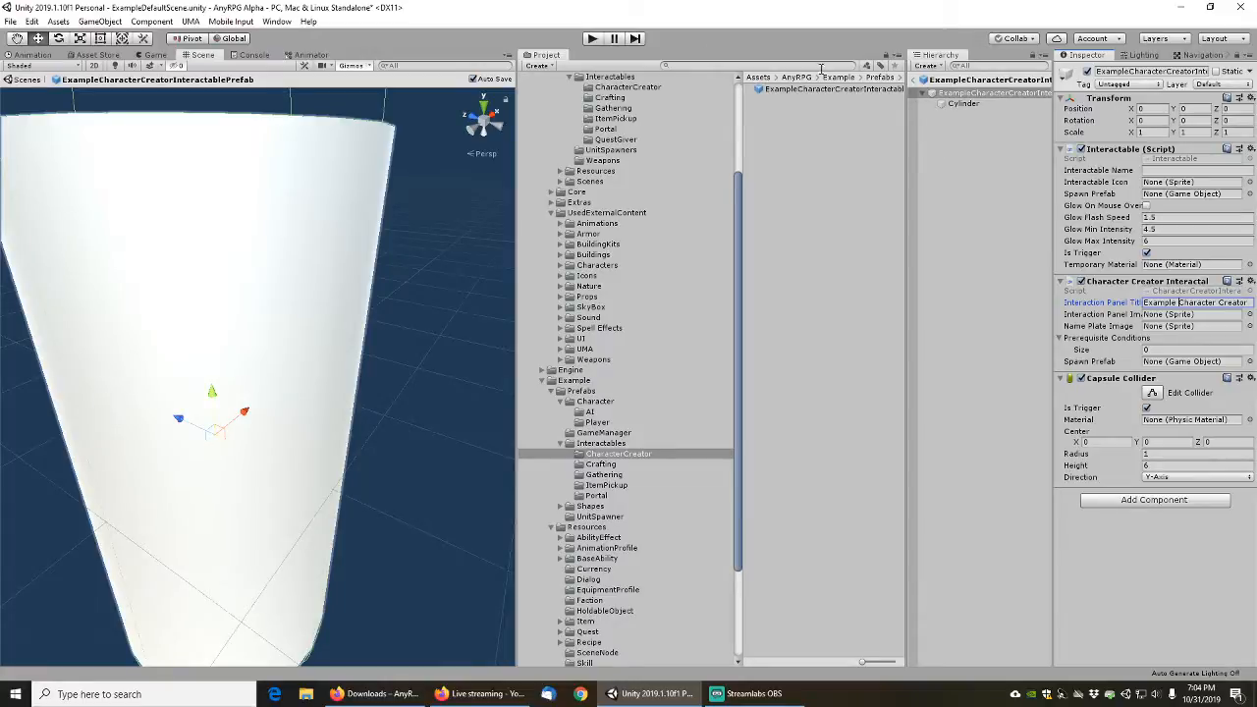
Find the blue materials and assign AnyRPGBlueMaterial to the Cylinder child's mesh renderer
left_click(961, 103)
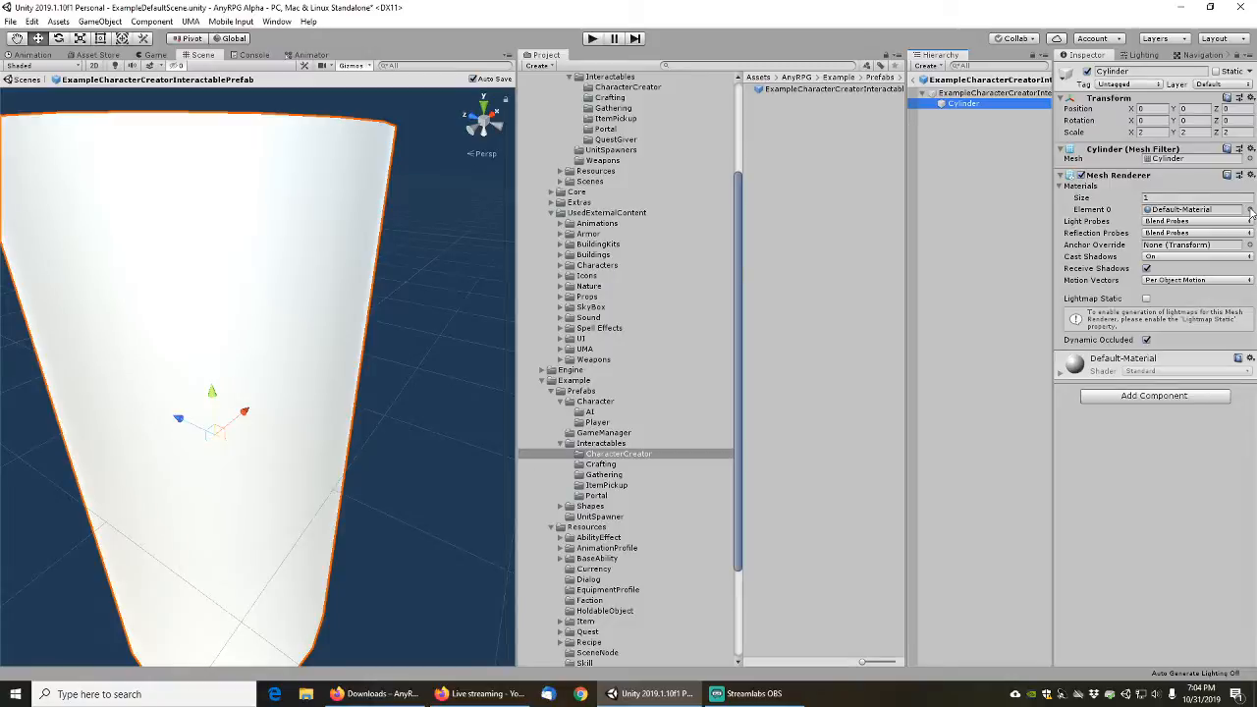
left_click(1250, 212)
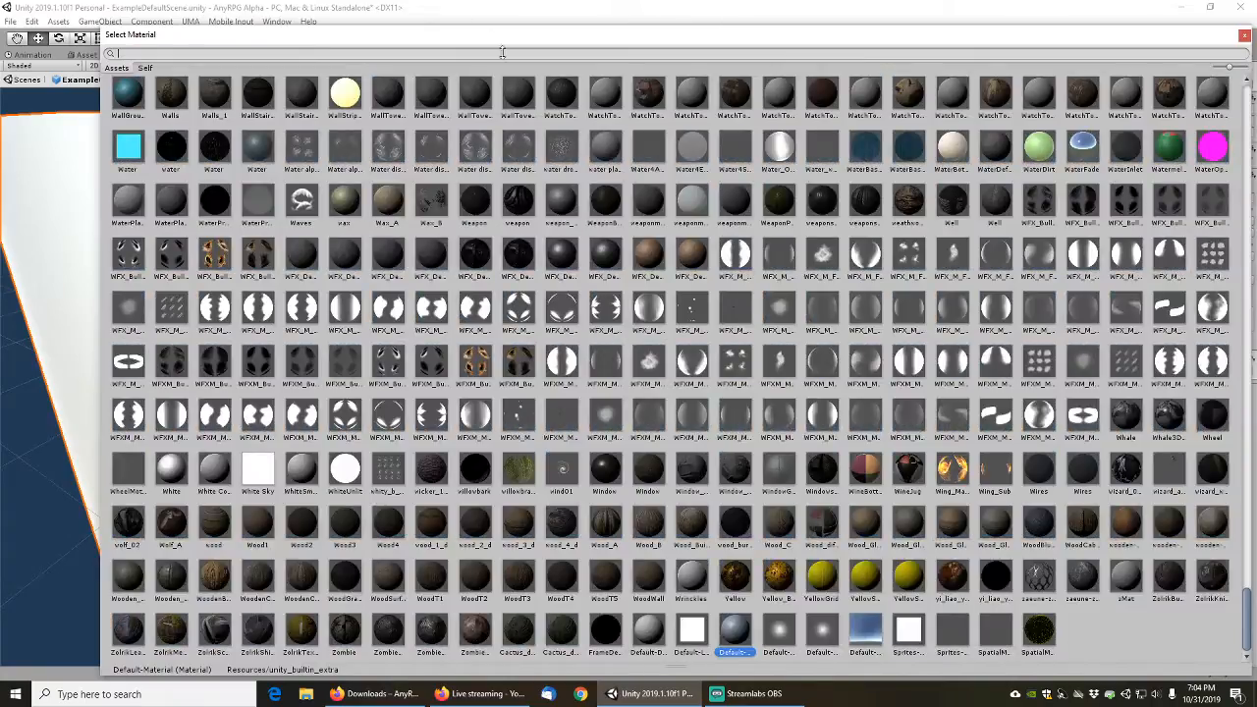
type("blue")
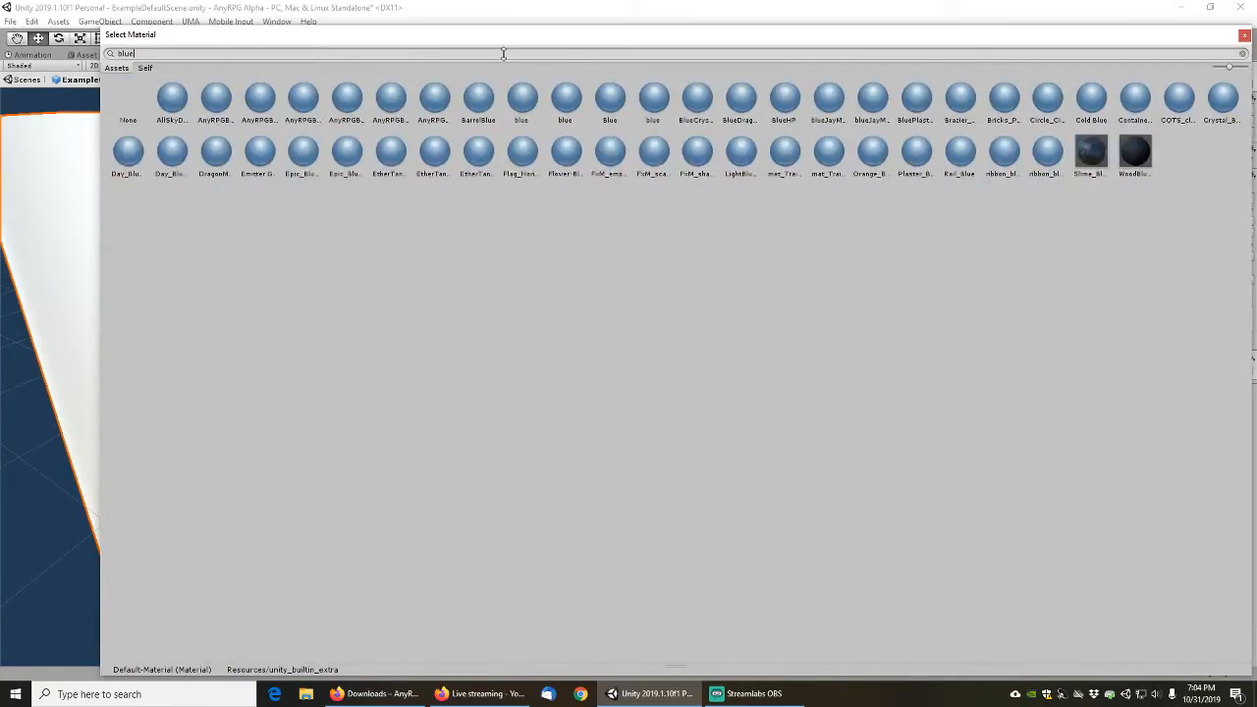
double_click(221, 108)
Locate AnyRPGBlueMaterial in the project, duplicate it and name the copy AnyRPGBlueMaterialTransparent
left_click(1183, 209)
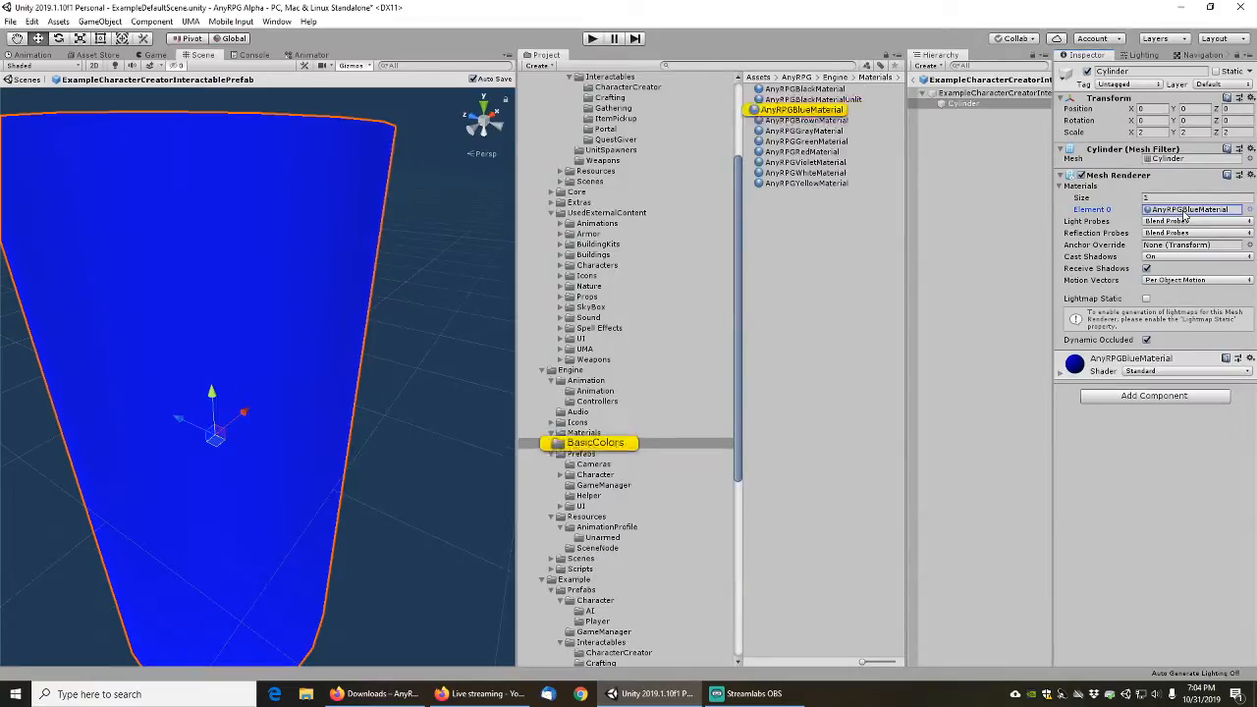
left_click(815, 120)
left_click(803, 109)
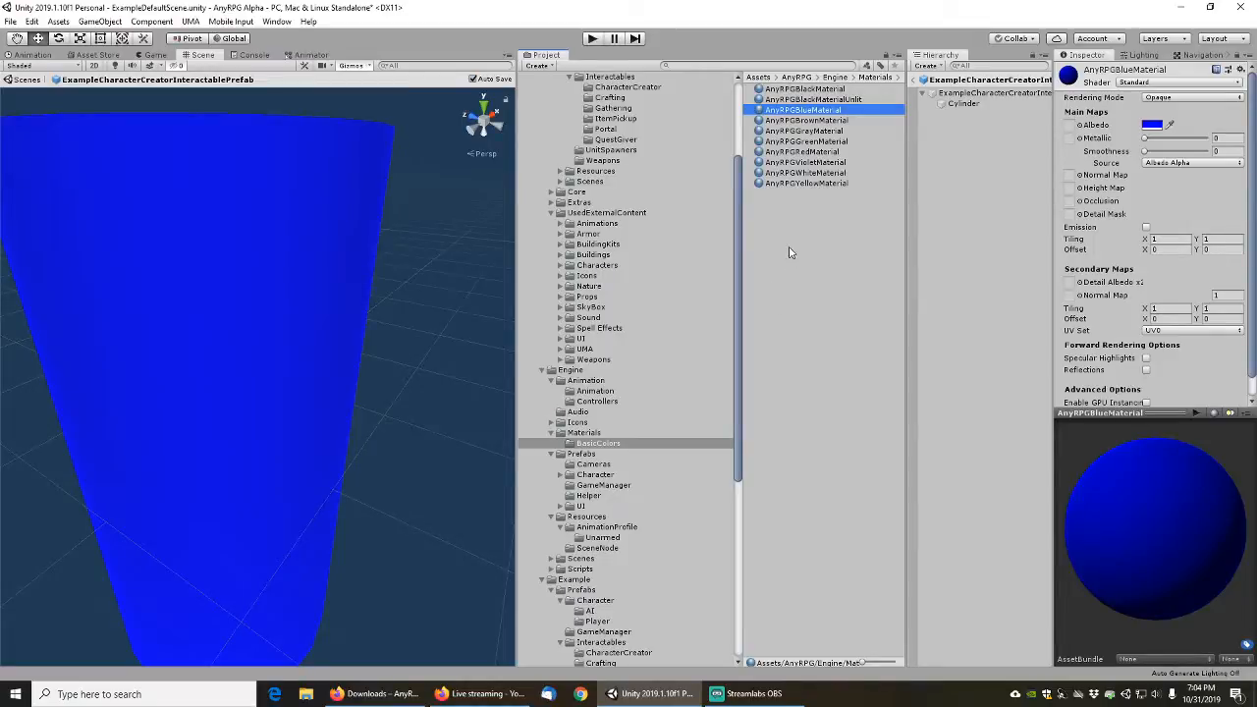
key("ctrl+d")
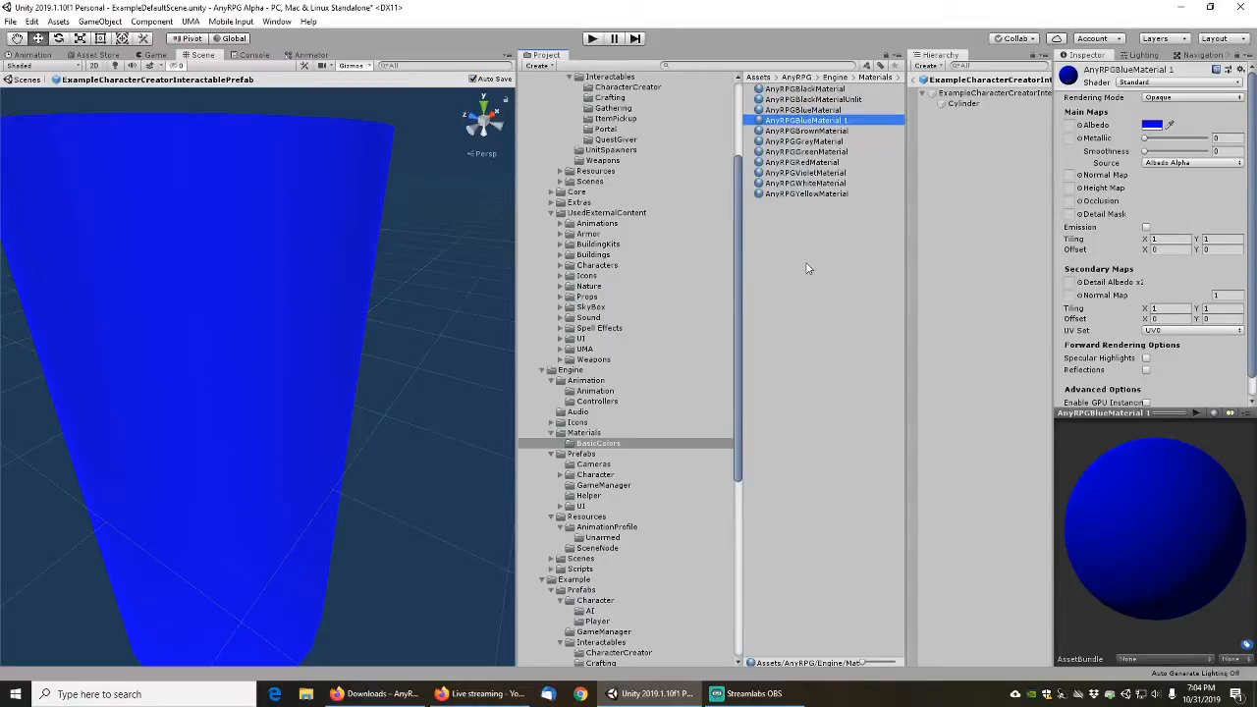
key("F2")
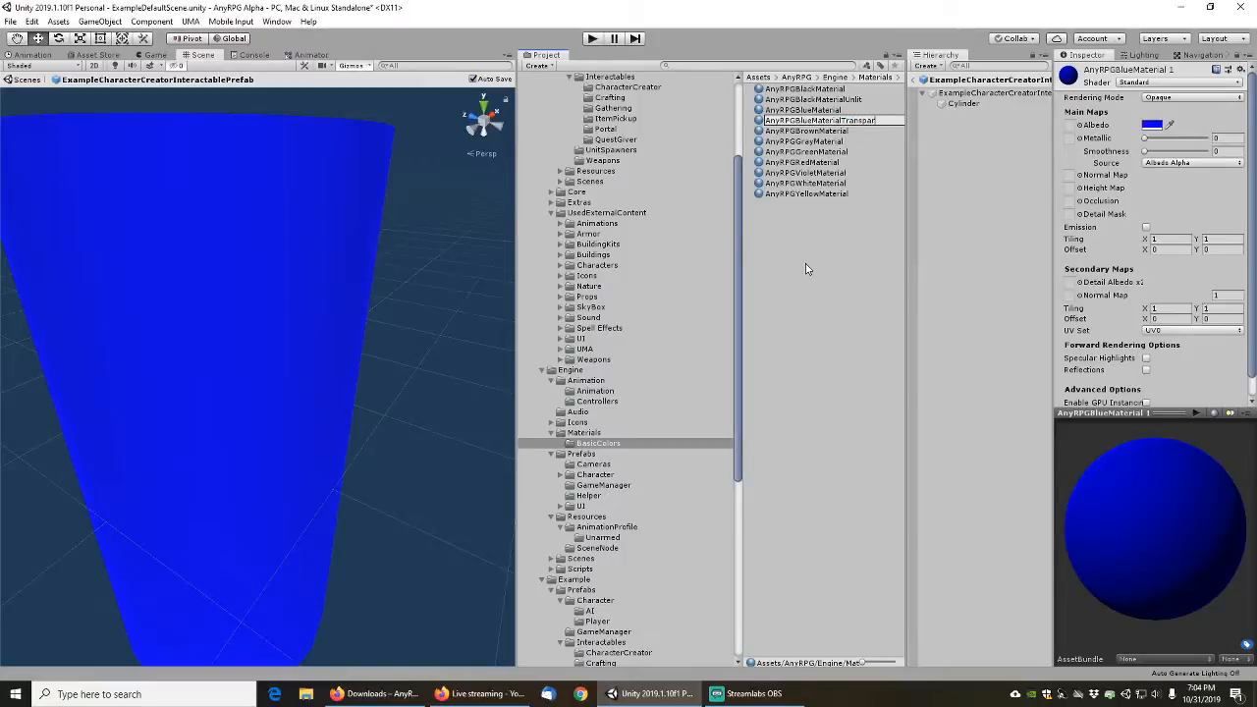
type("ent")
key("Return")
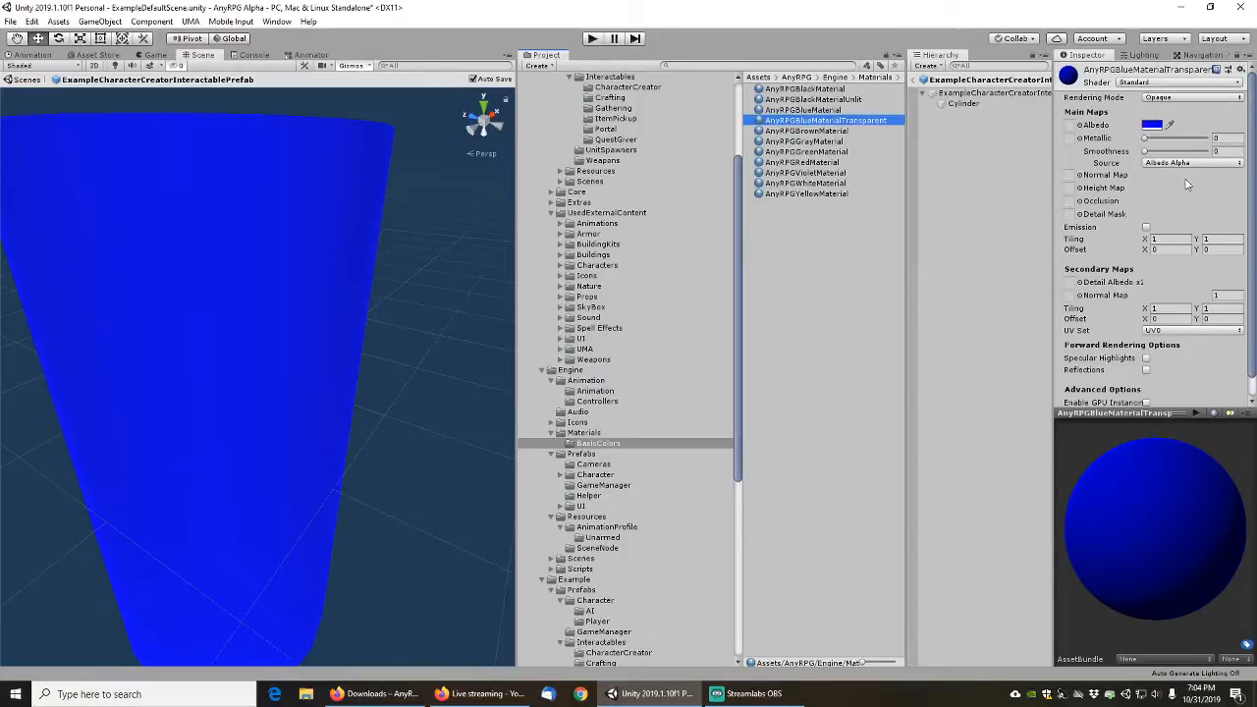
Set the albedo alpha of AnyRPGBlueMaterialTransparent to 125 and reselect the prefab root
left_click(1153, 124)
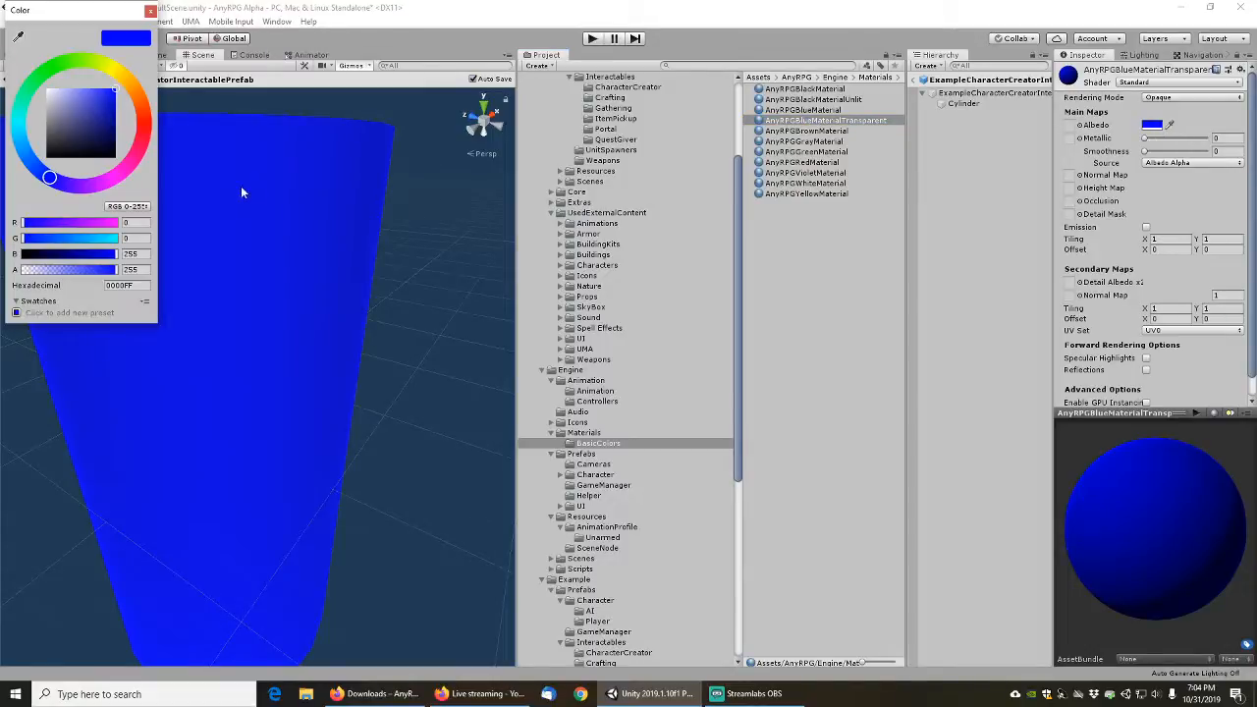
left_click(69, 270)
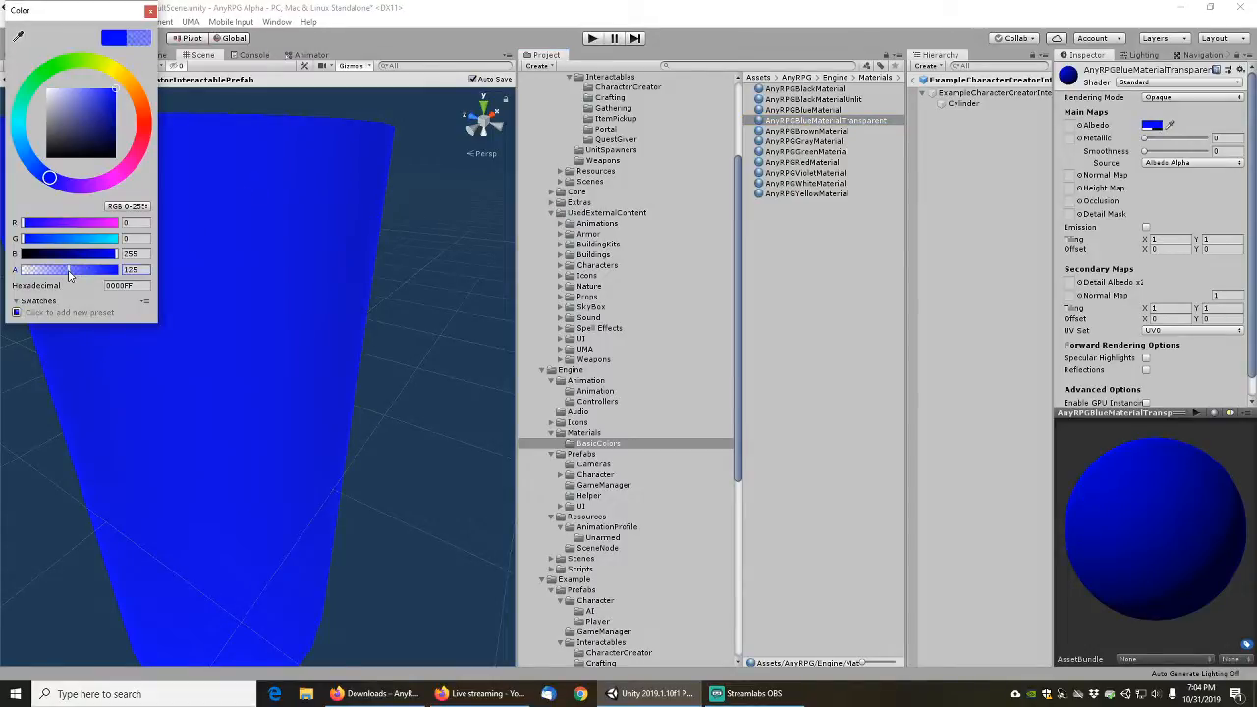
left_click(150, 12)
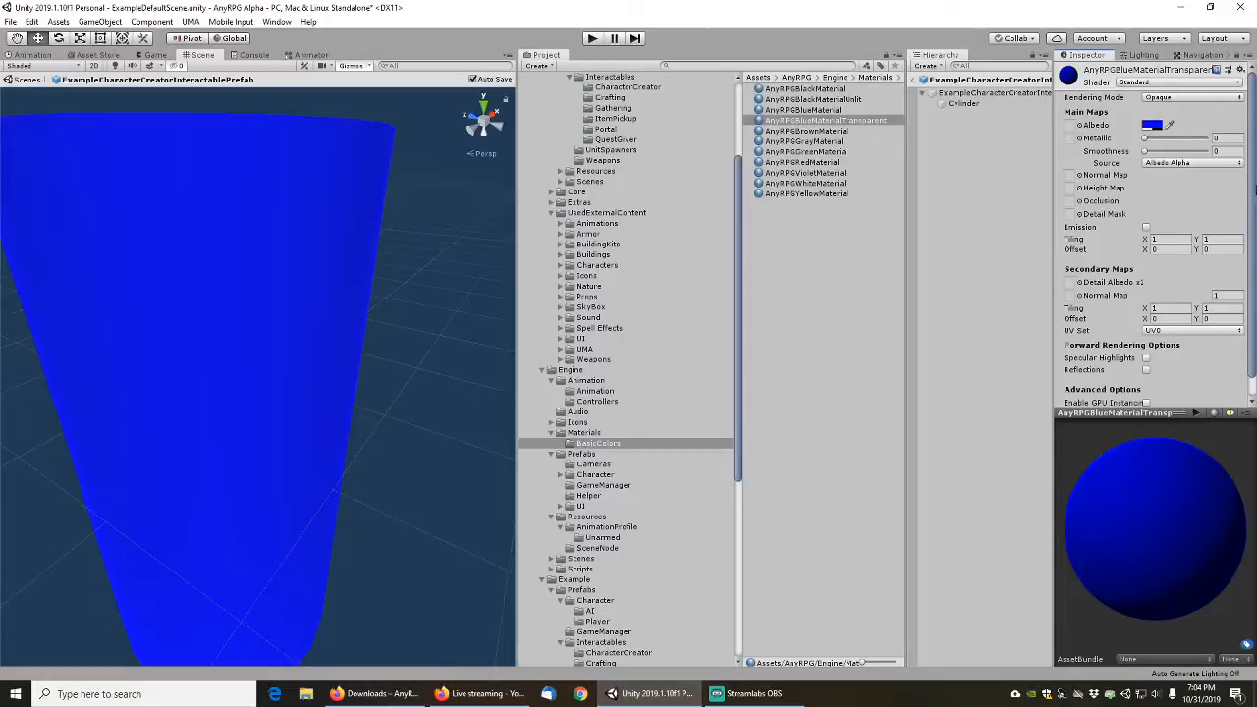
left_click(957, 96)
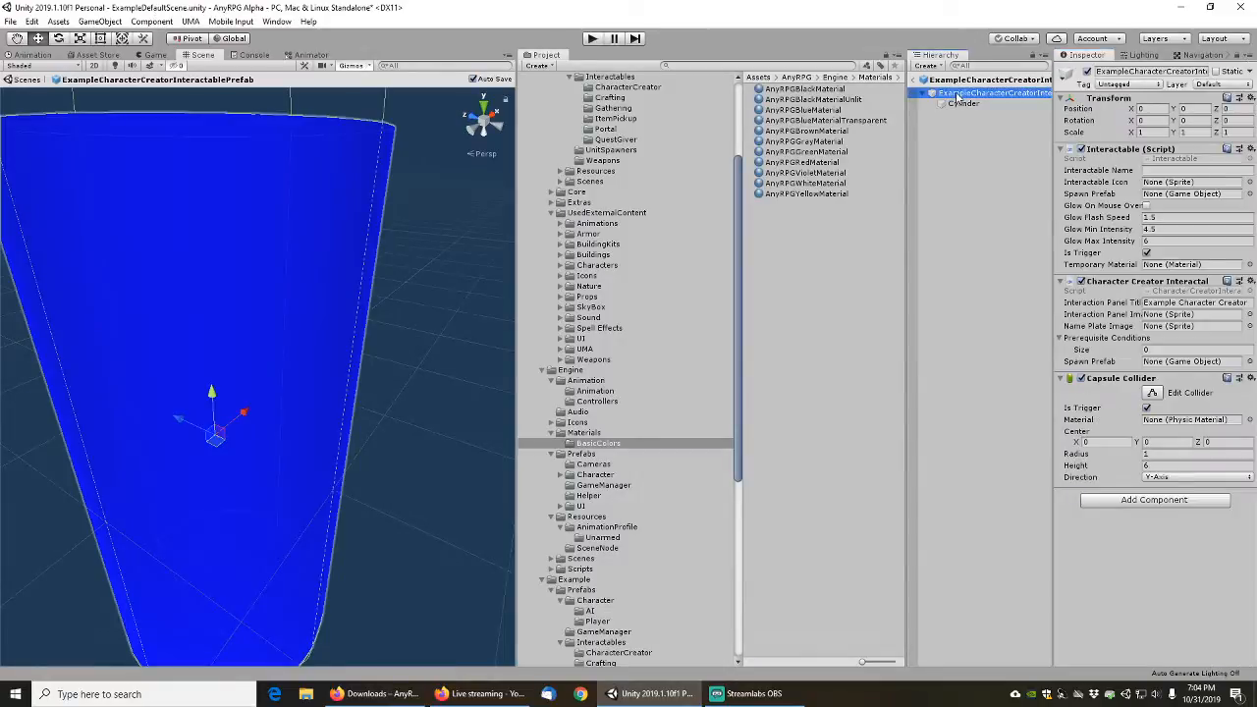
Assign AnyRPGBlueMaterialTransparent to the Cylinder child's mesh renderer
left_click(961, 104)
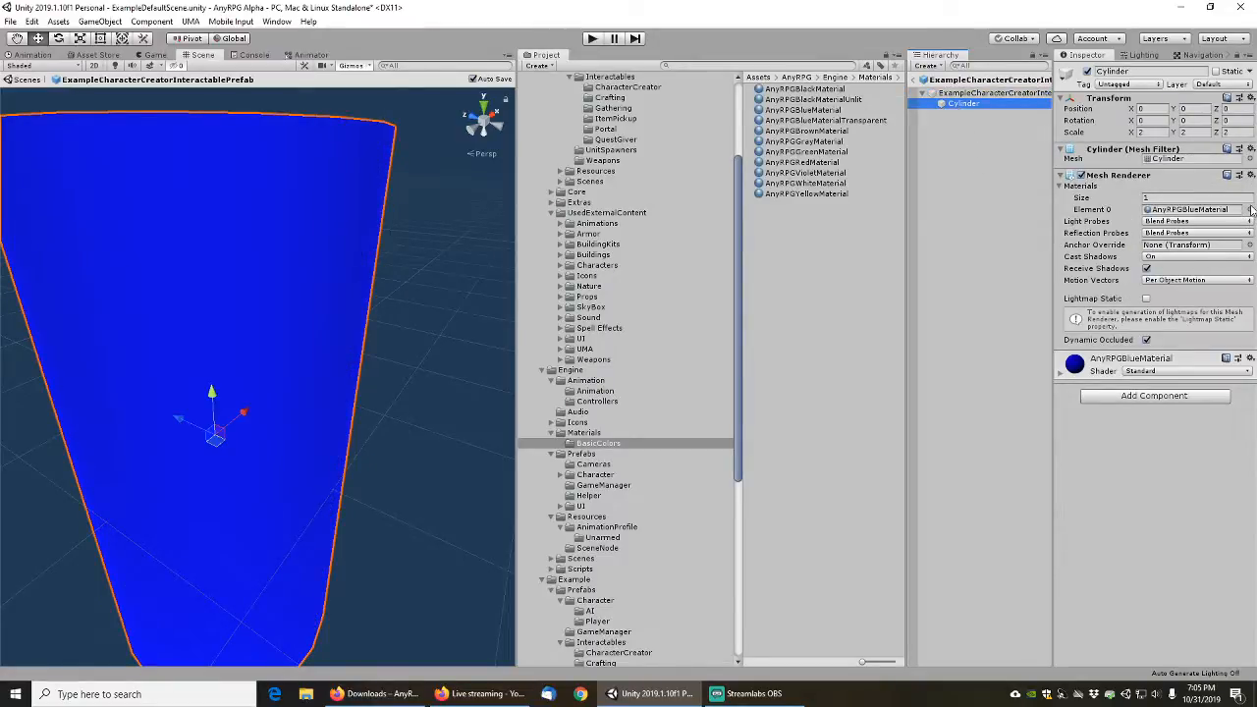
left_click(1250, 210)
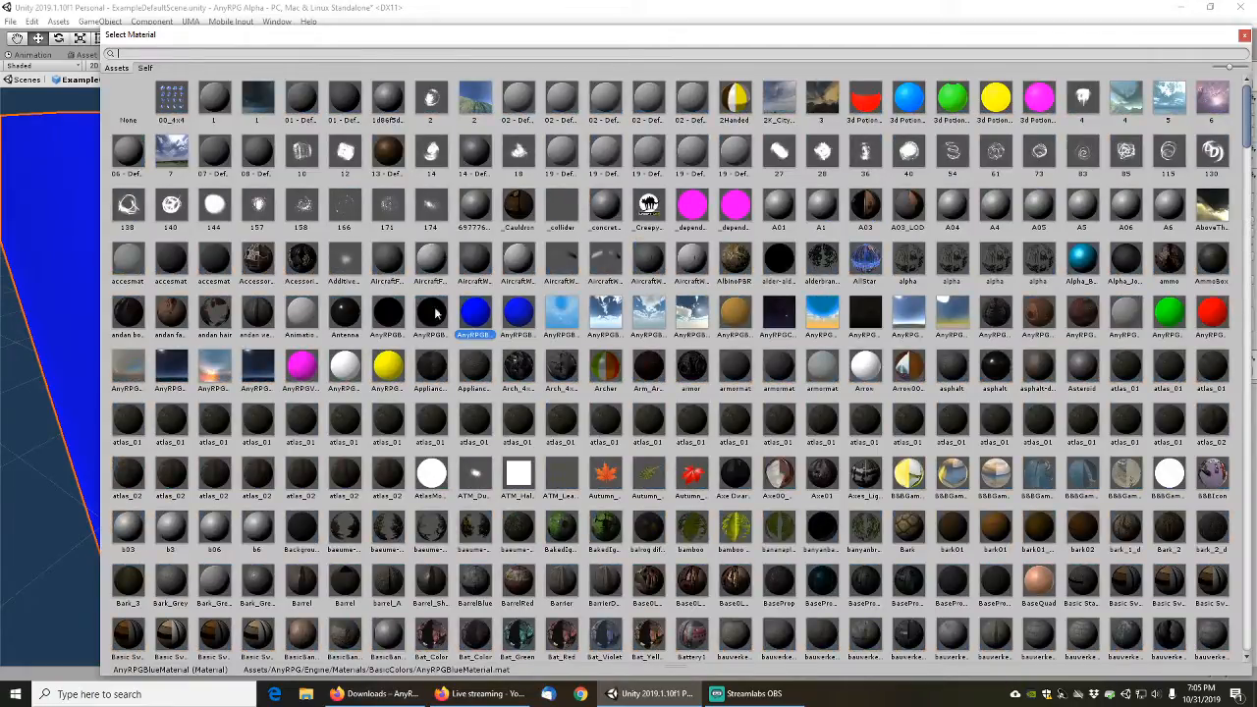
double_click(509, 312)
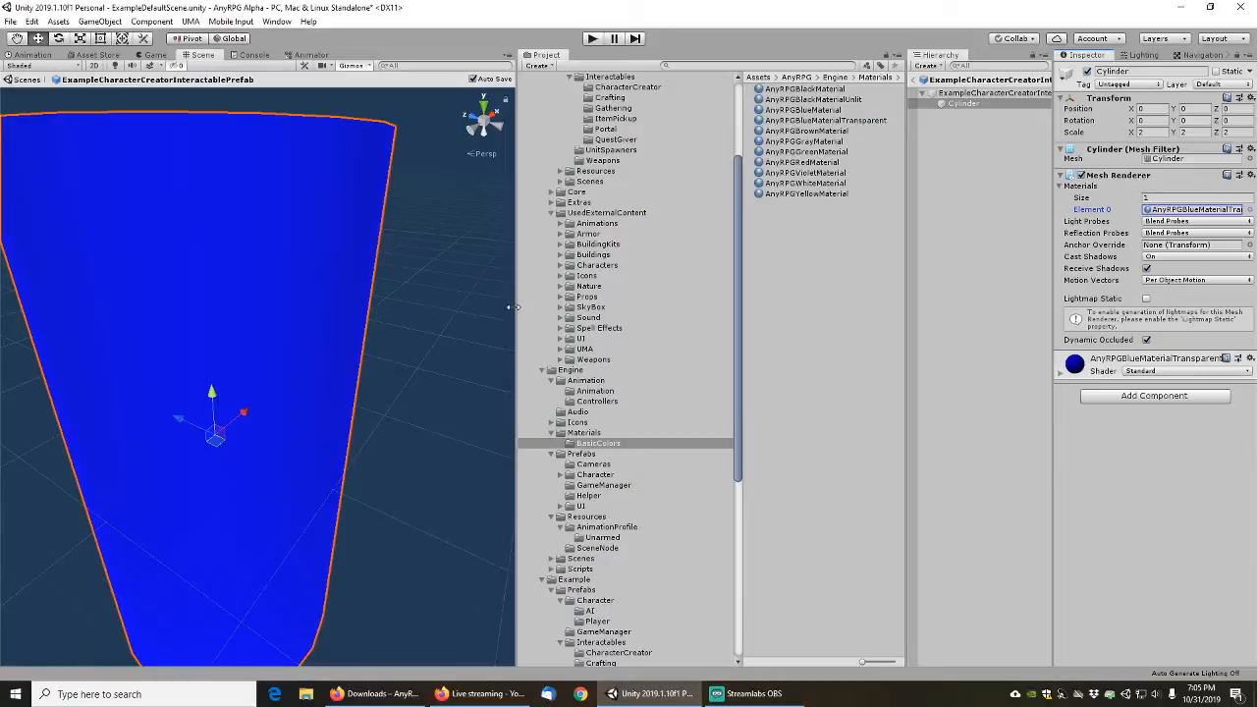
Examine the cylinder from several distances and angles to check its transparency
scroll(366, 319, "down", 3)
middle_click_drag(312, 358, 353, 381)
scroll(352, 433, "up", 6)
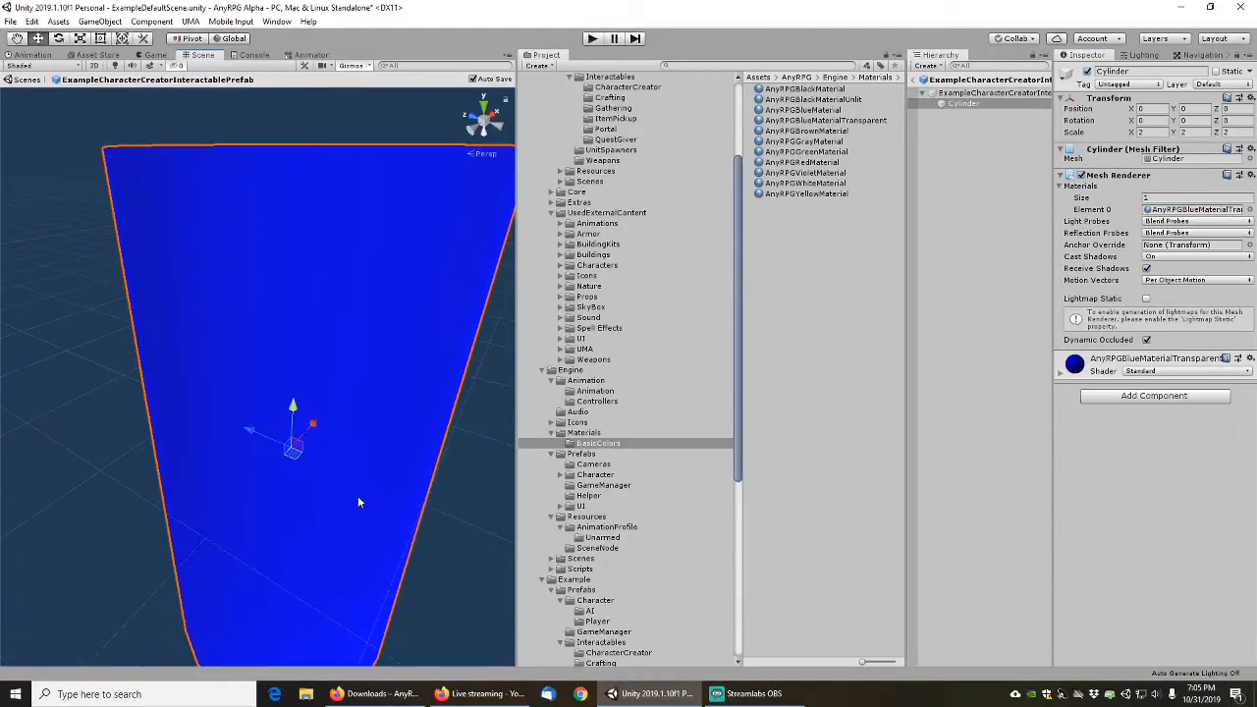
middle_click_drag(358, 499, 317, 431)
scroll(314, 440, "up", 4)
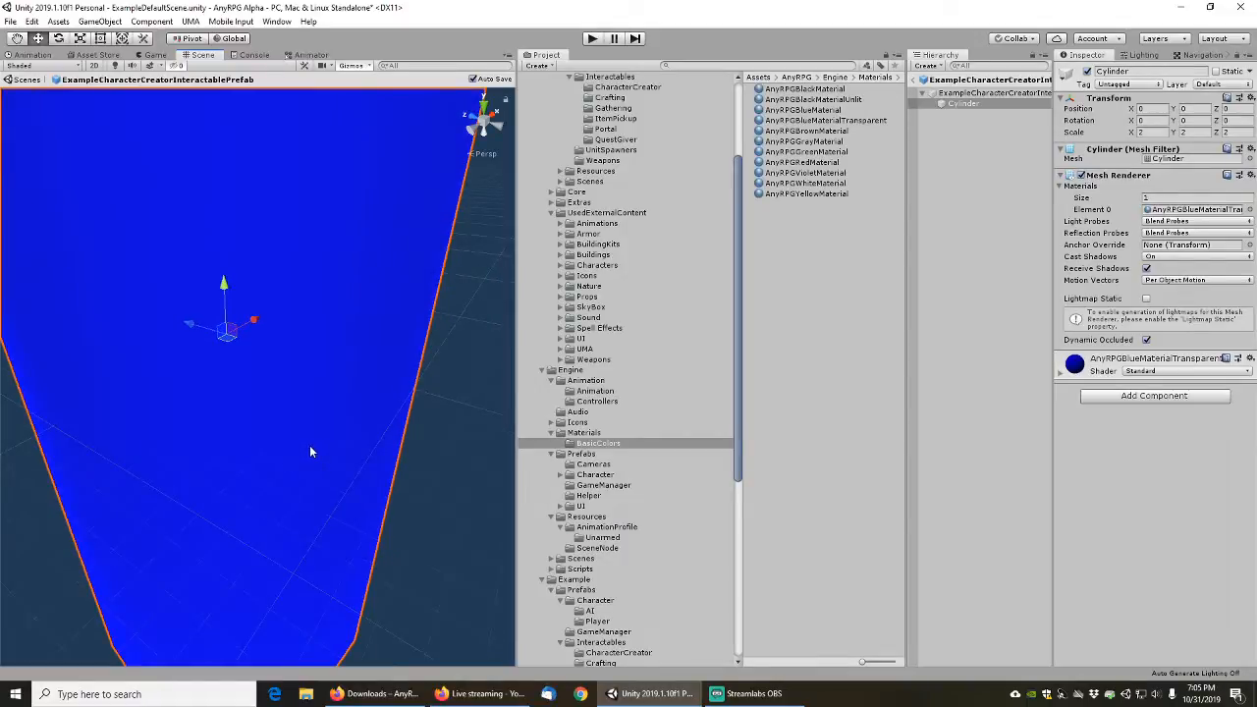
scroll(297, 447, "down", 2)
scroll(304, 432, "up", 4)
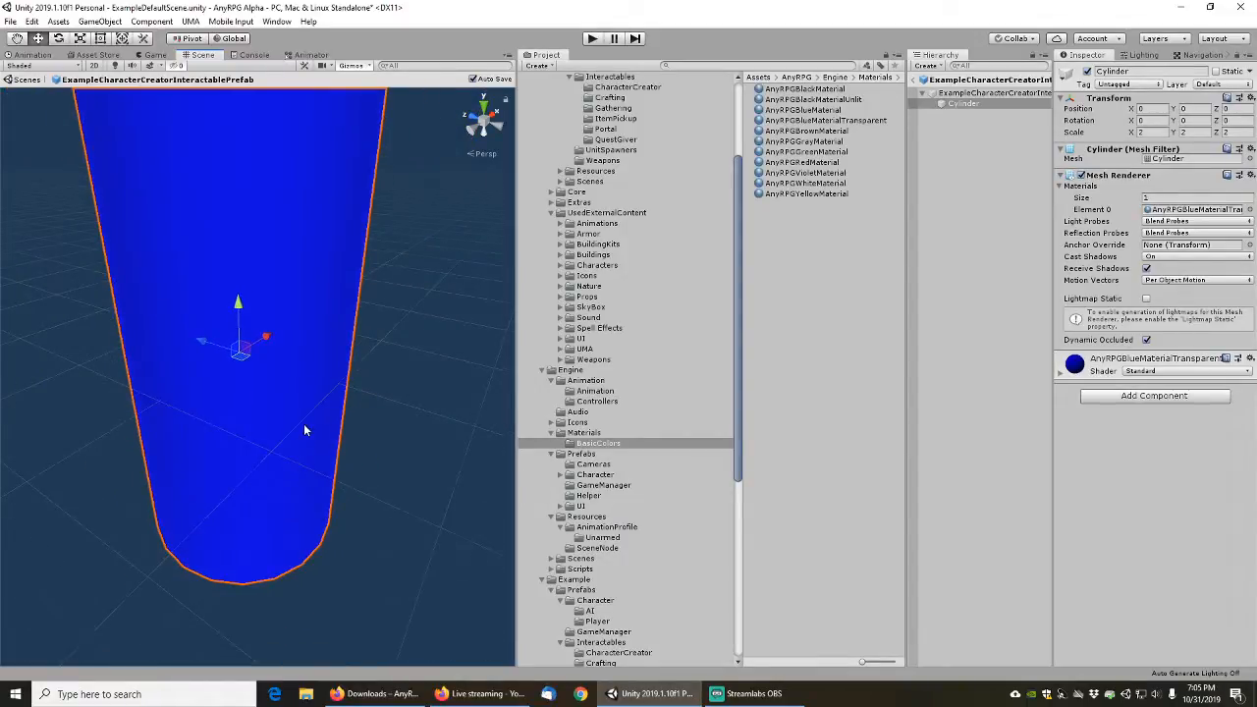
scroll(307, 453, "down", 3)
middle_click_drag(349, 219, 336, 317)
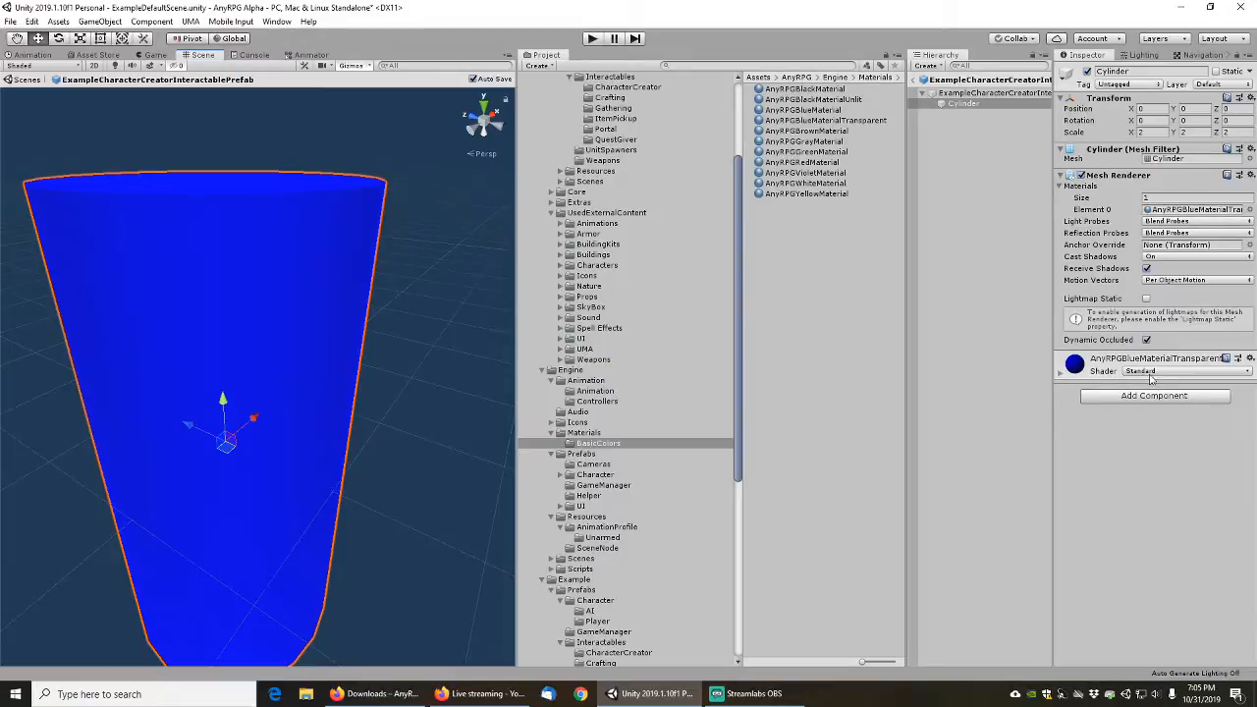
Change the shader of AnyRPGBlueMaterialTransparent to WFX/Transparent Diffuse and check the cylinder's look
left_click(1247, 370)
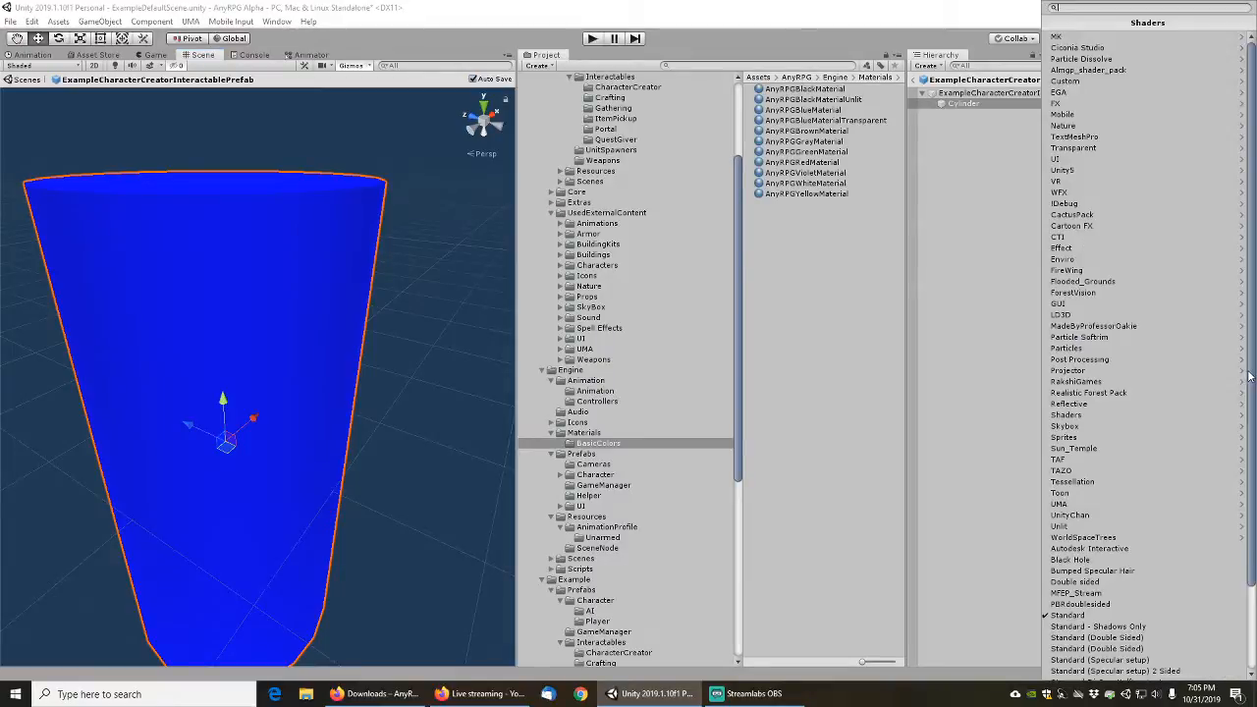
scroll(1228, 413, "down", 3)
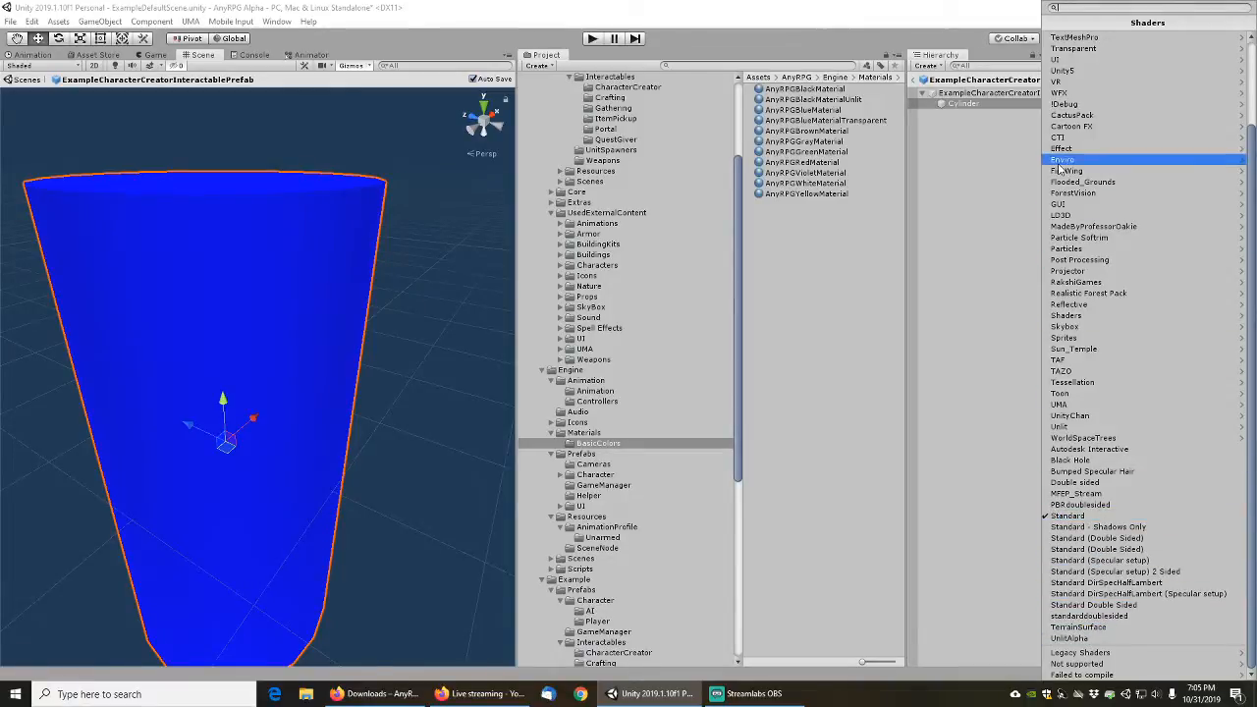
left_click(1094, 8)
type("t")
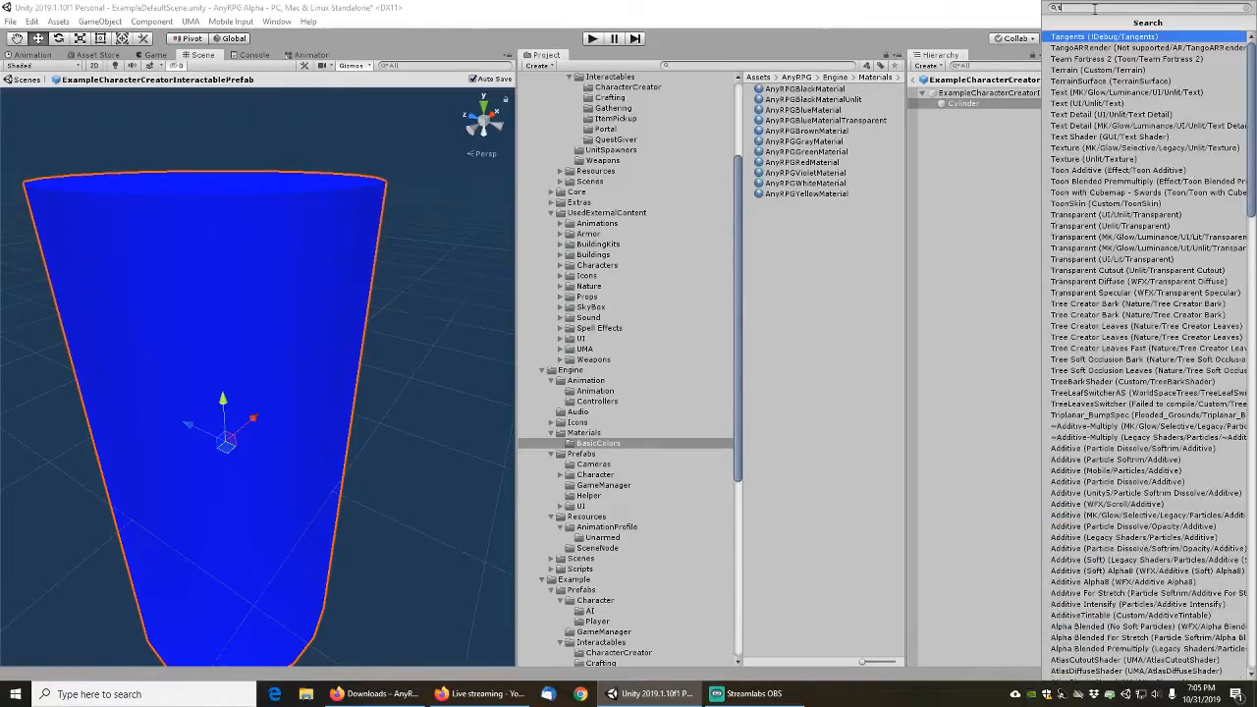
type("ransp")
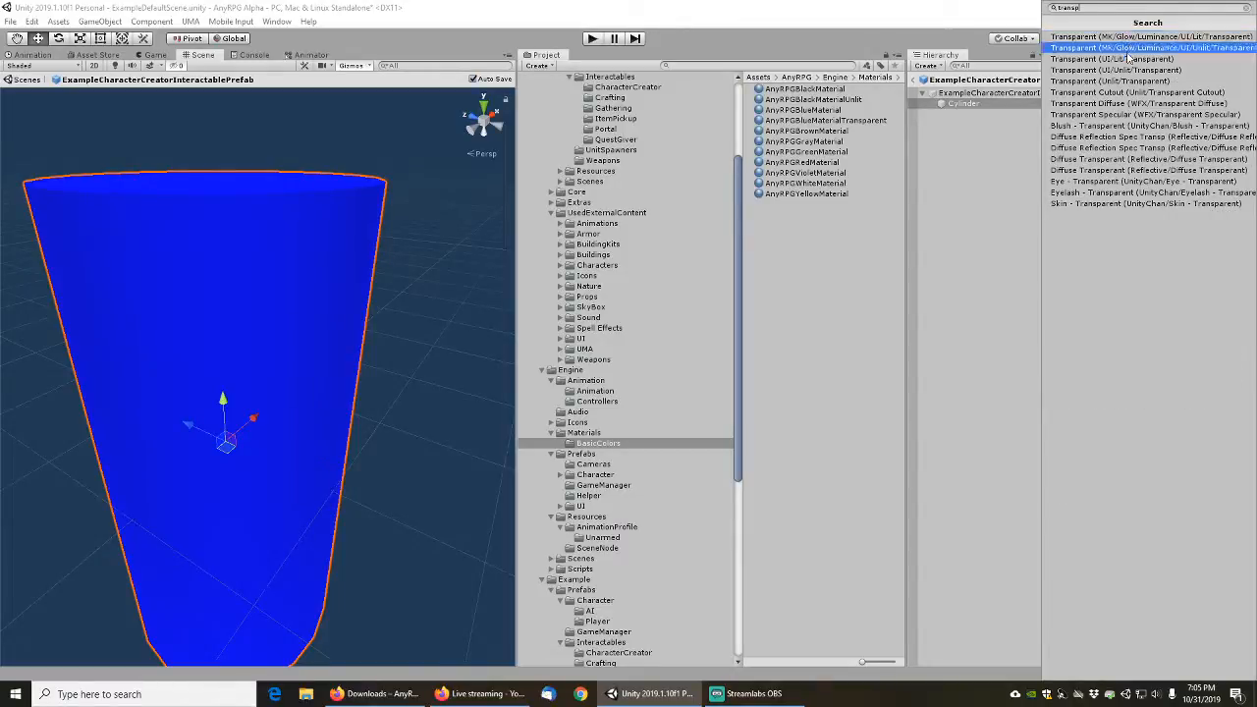
left_click(1086, 104)
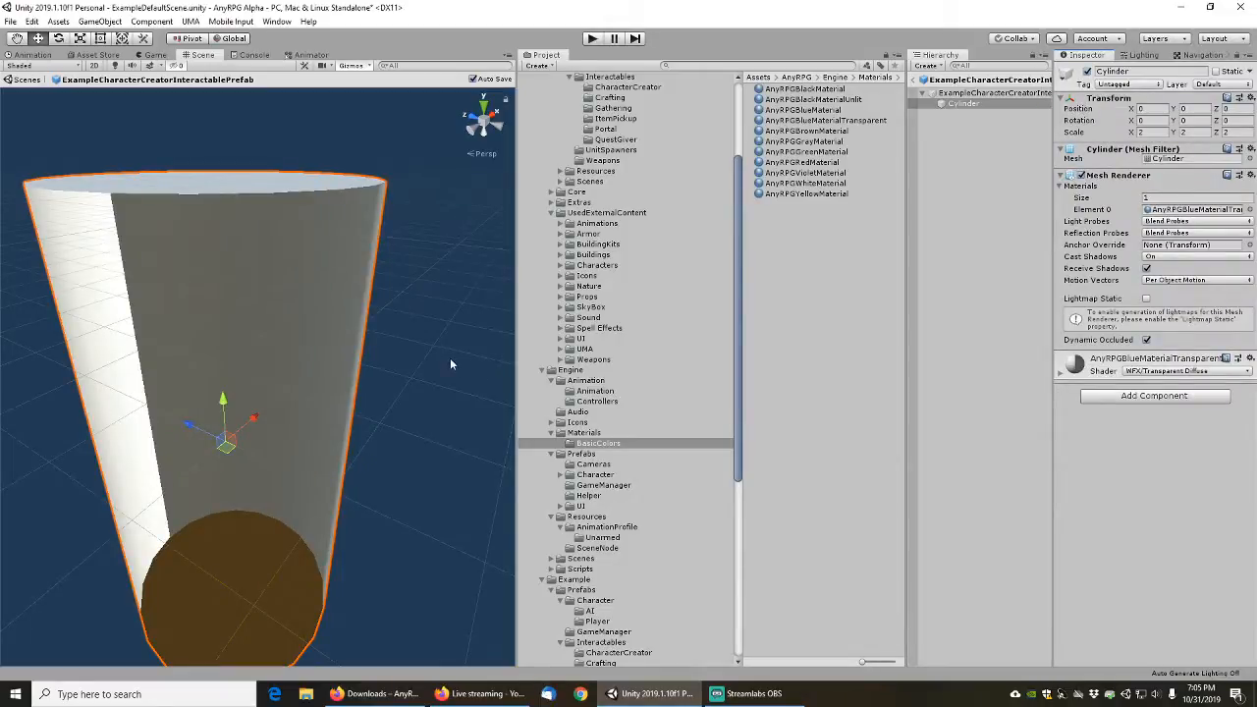
middle_click_drag(451, 365, 432, 423)
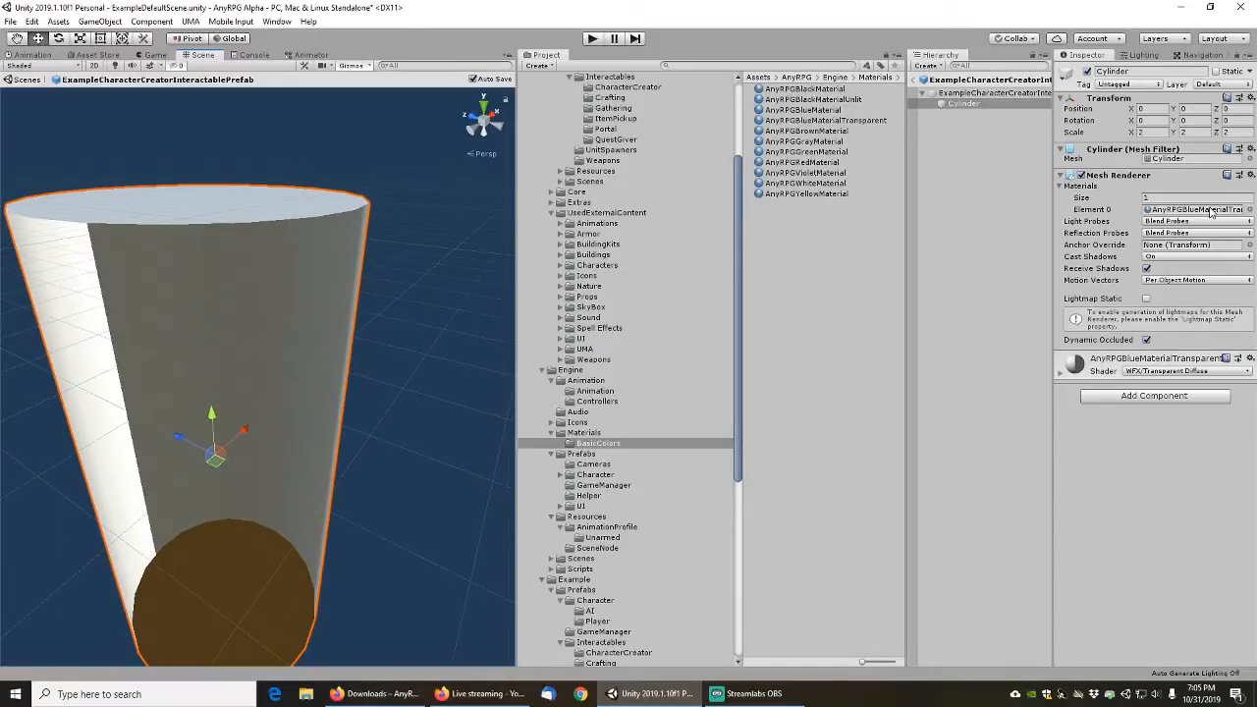
middle_click_drag(363, 459, 373, 485)
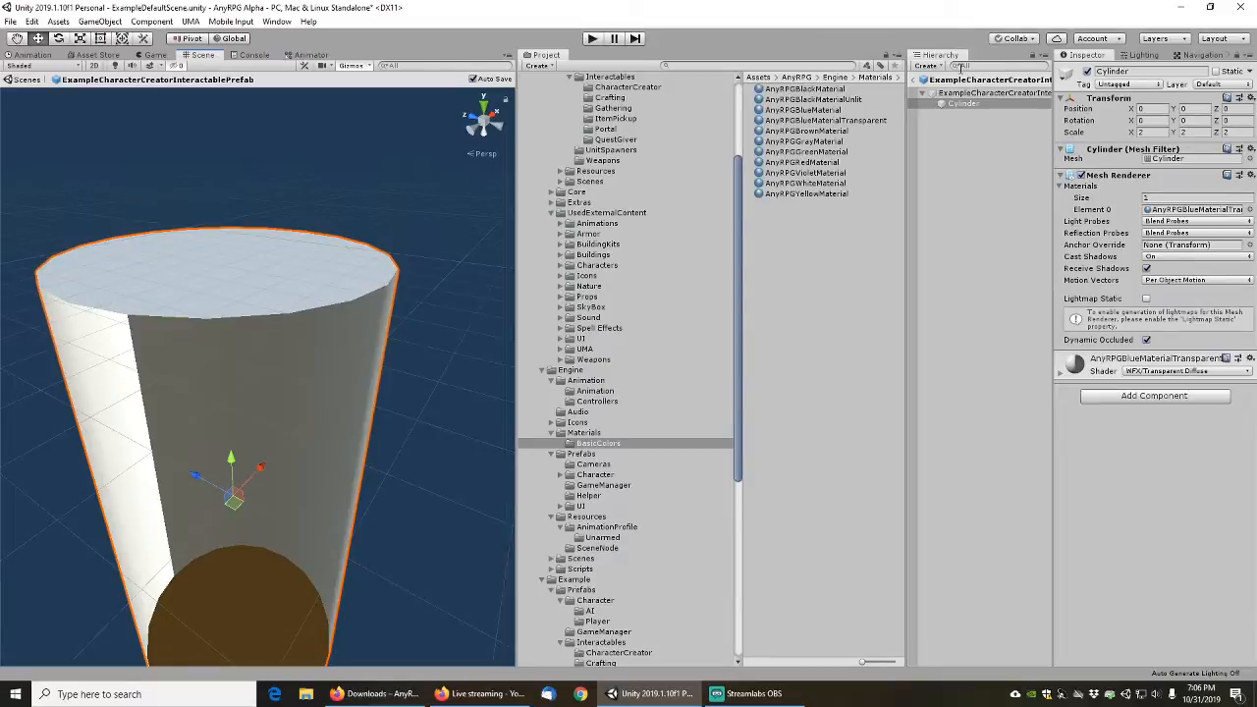
Leave prefab editing and place the character creator prefab from Example's CharacterCreator folder on the floor of ExampleDefaultScene near the blue sphere
left_click(922, 80)
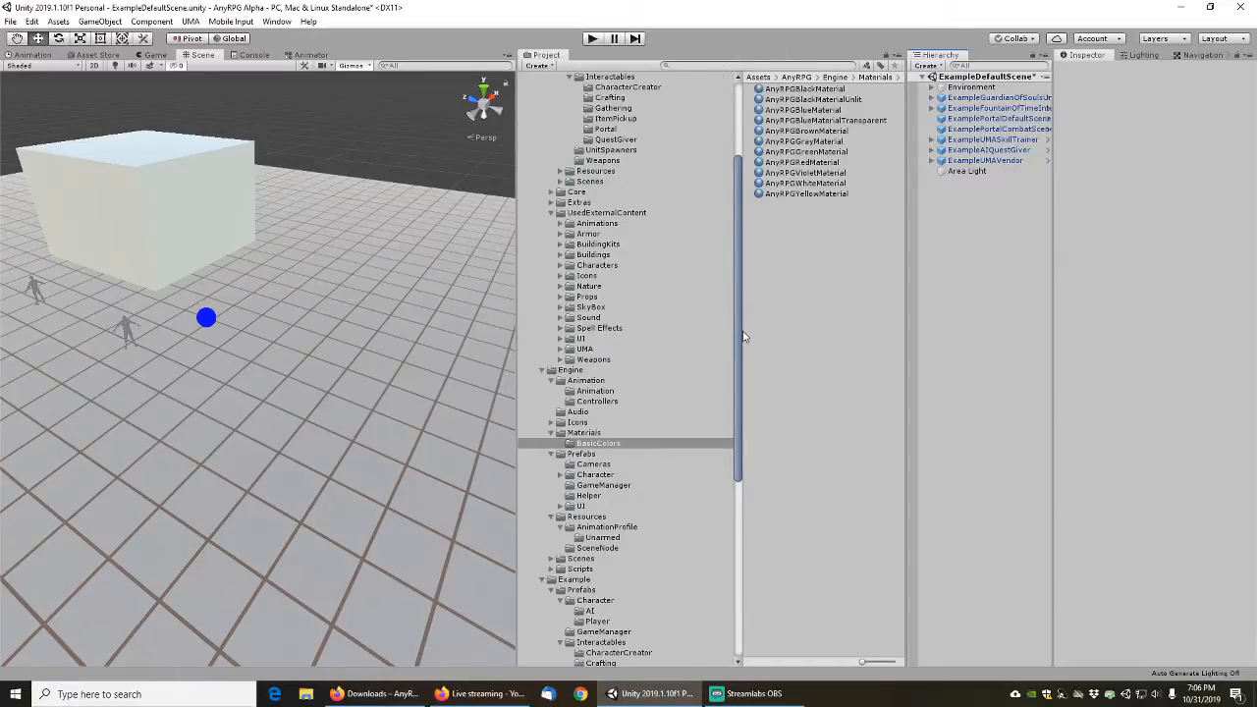
left_click_drag(738, 343, 721, 449)
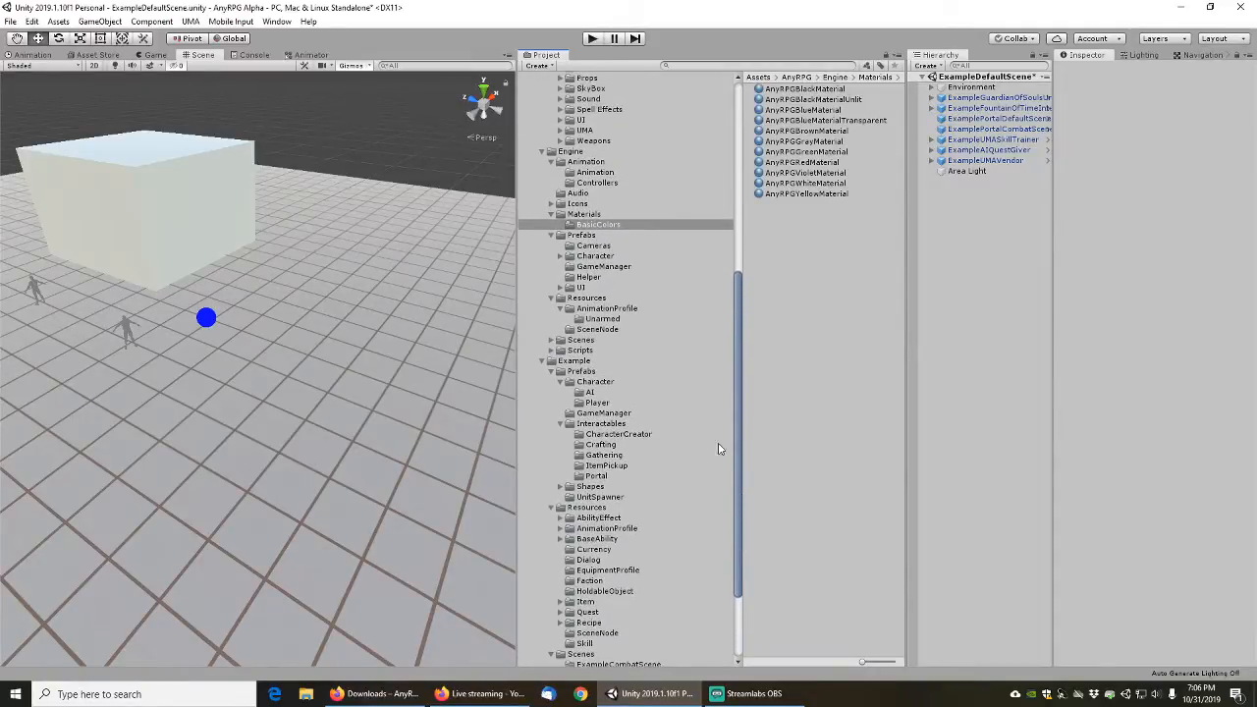
left_click(601, 435)
left_click_drag(827, 90, 355, 283)
scroll(319, 322, "up", 4)
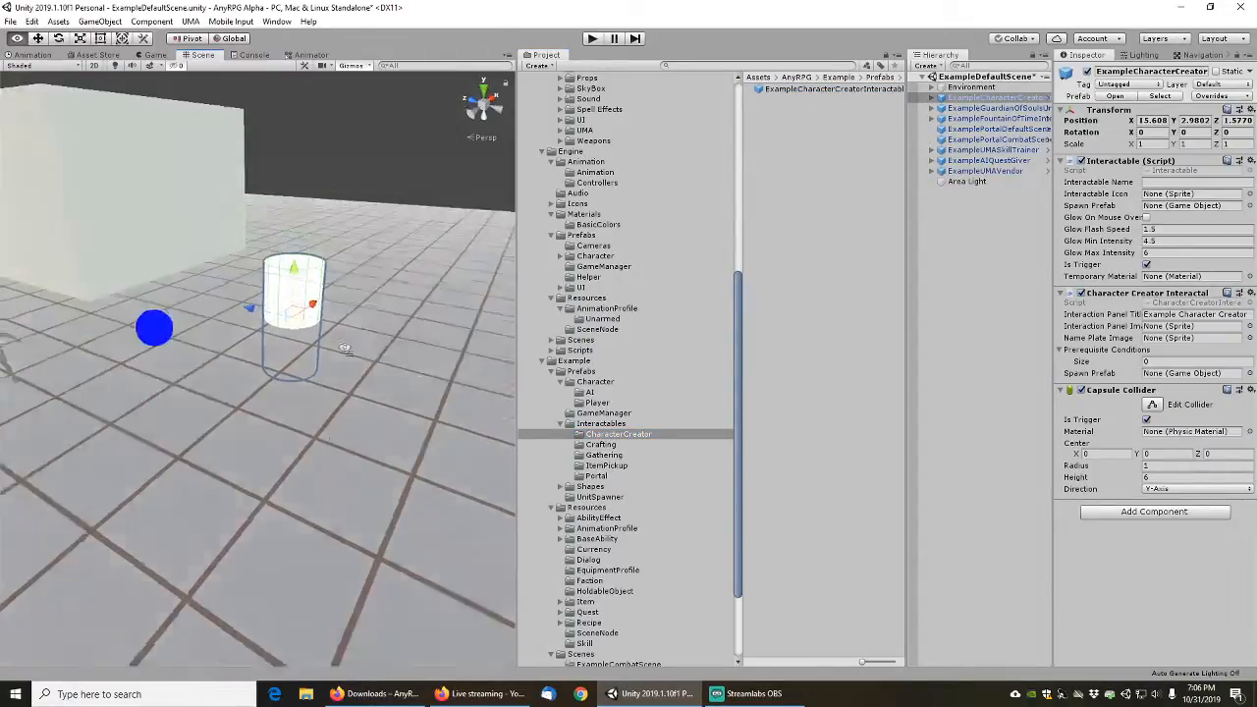
Inspect the placed character creator and its surroundings in the scene from several angles
middle_click_drag(355, 283, 299, 405)
scroll(295, 407, "up", 3)
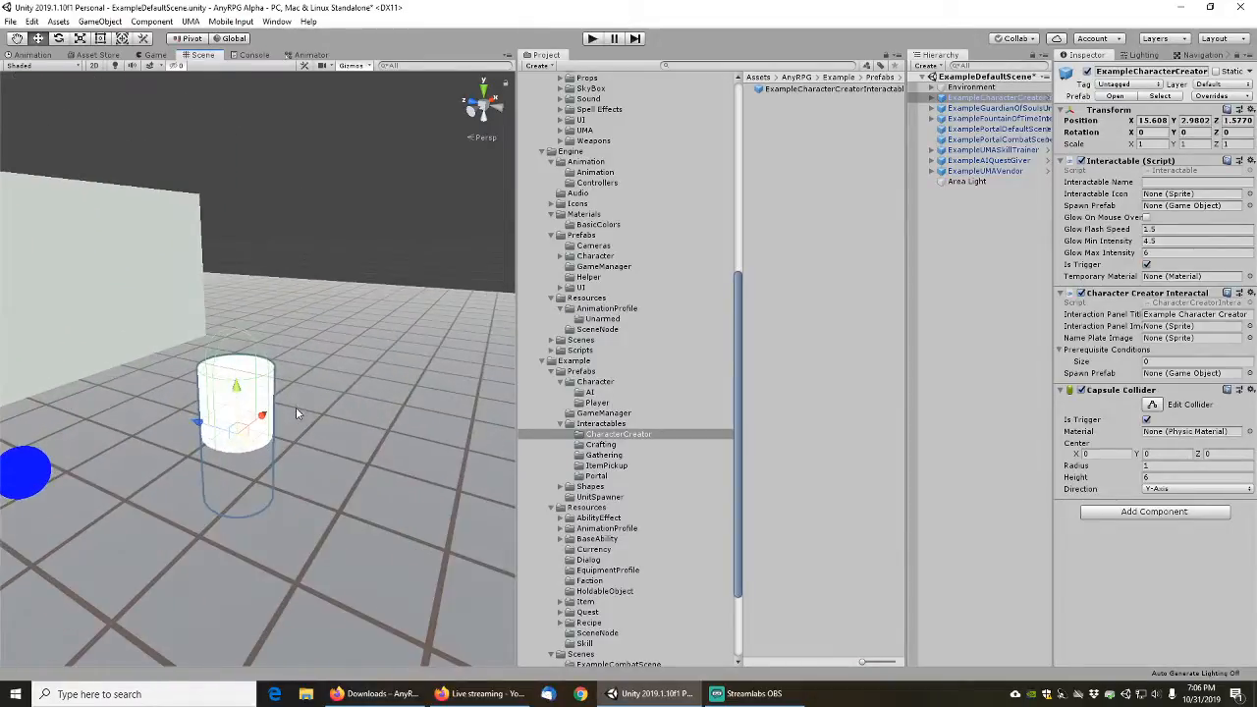
scroll(295, 404, "down", 6)
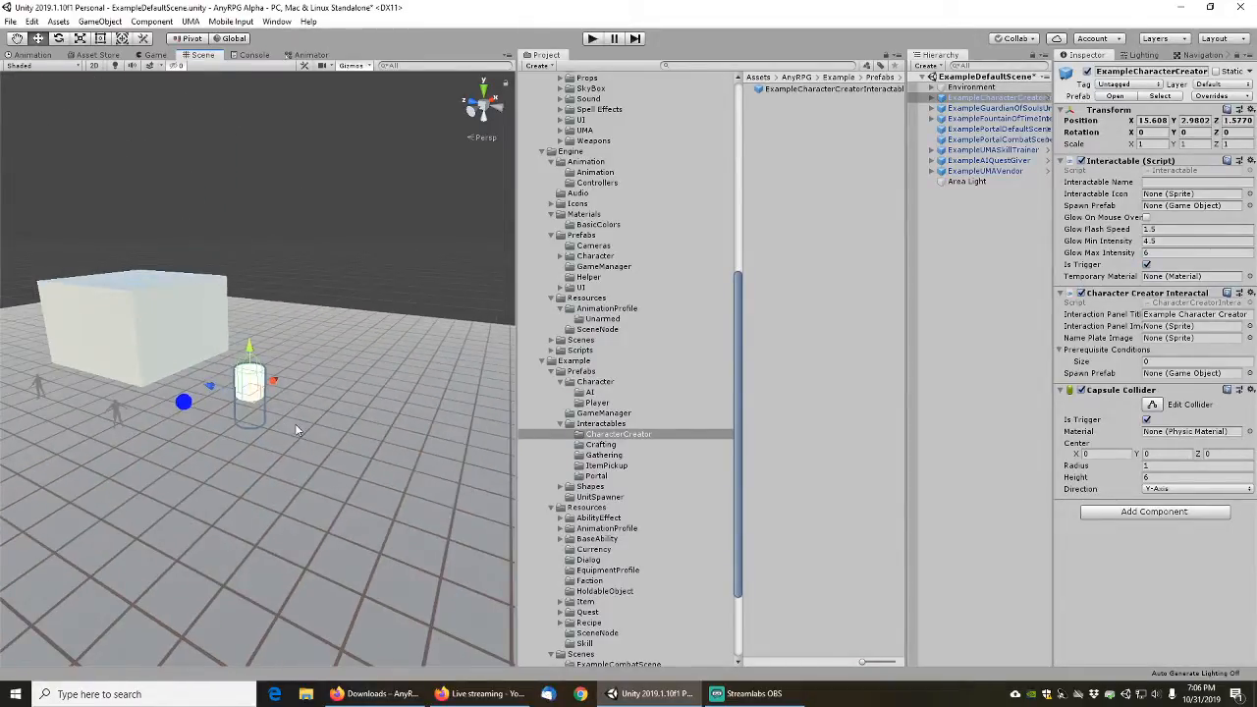
middle_click_drag(295, 424, 356, 483)
scroll(309, 482, "down", 3)
middle_click_drag(270, 462, 295, 457)
right_click_drag(344, 516, 286, 500)
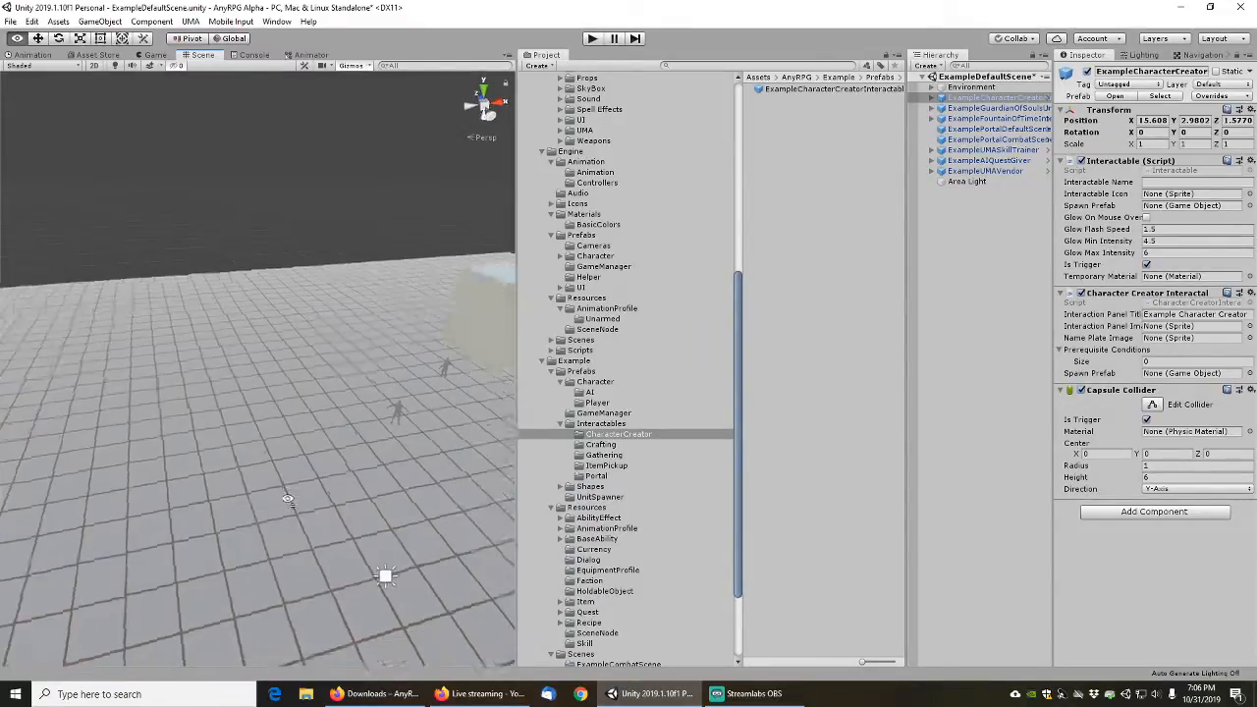
middle_click_drag(422, 494, 253, 475)
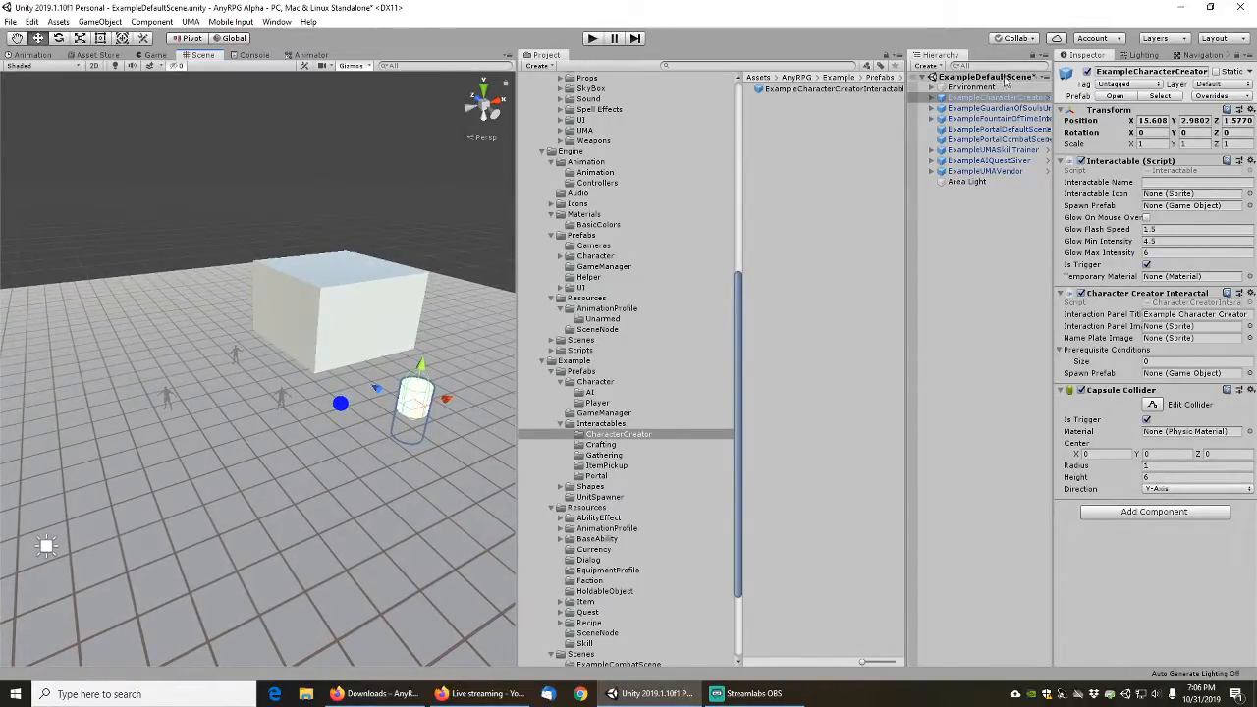
Widen the scene hierarchy so the object names are readable and save ExampleDefaultScene
left_click_drag(1050, 115, 1076, 115)
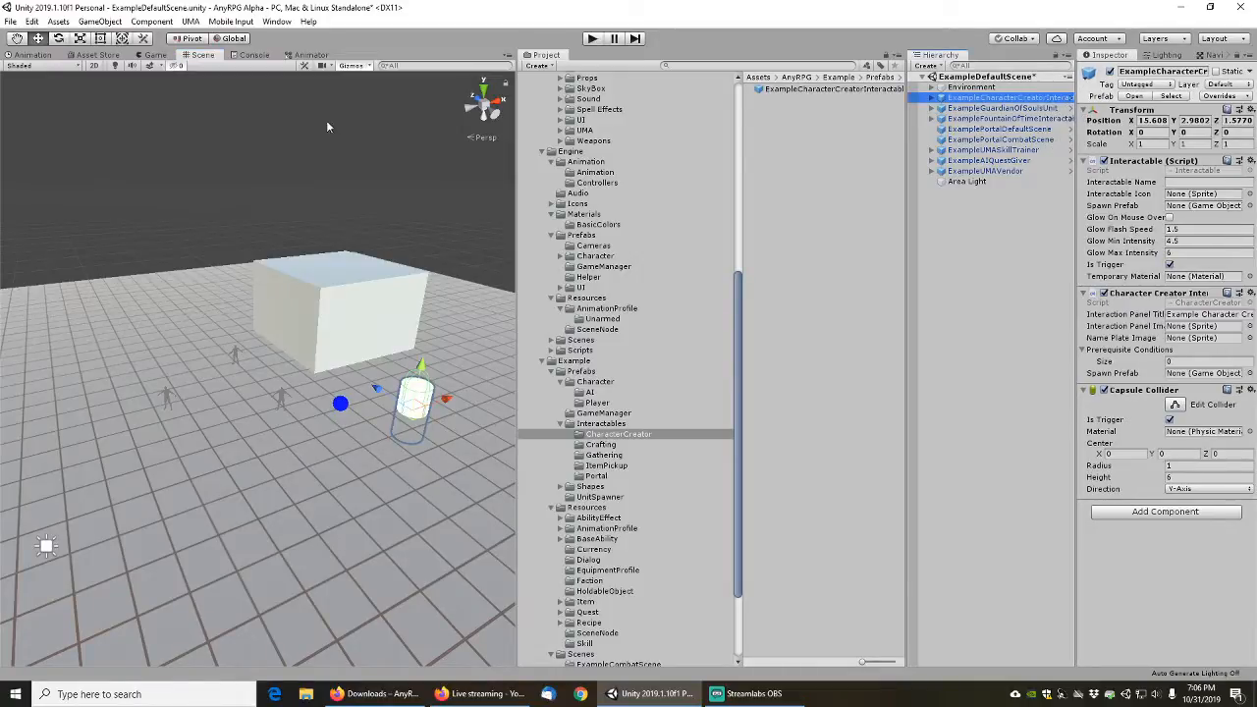
left_click(9, 21)
left_click(34, 71)
Search the project for "exampleloadgameman" and open the ExampleLoadGameManager scene
left_click(801, 71)
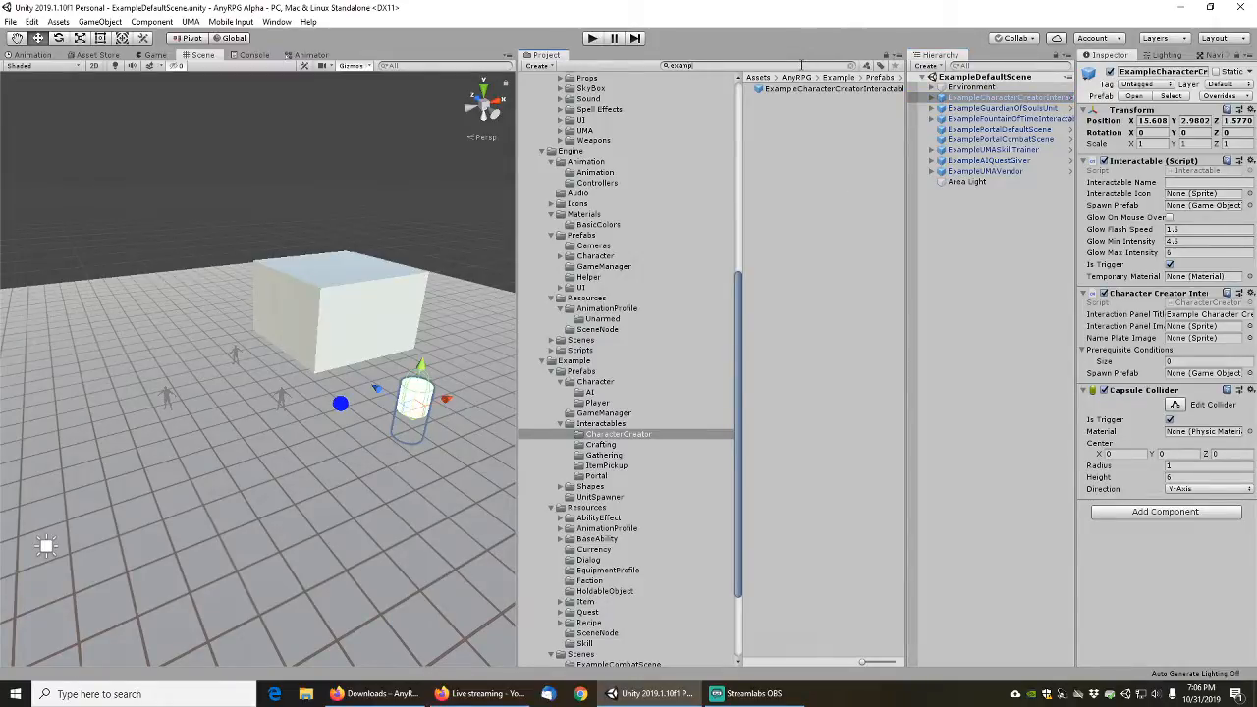
type("exampleloadgameman")
left_click(804, 120)
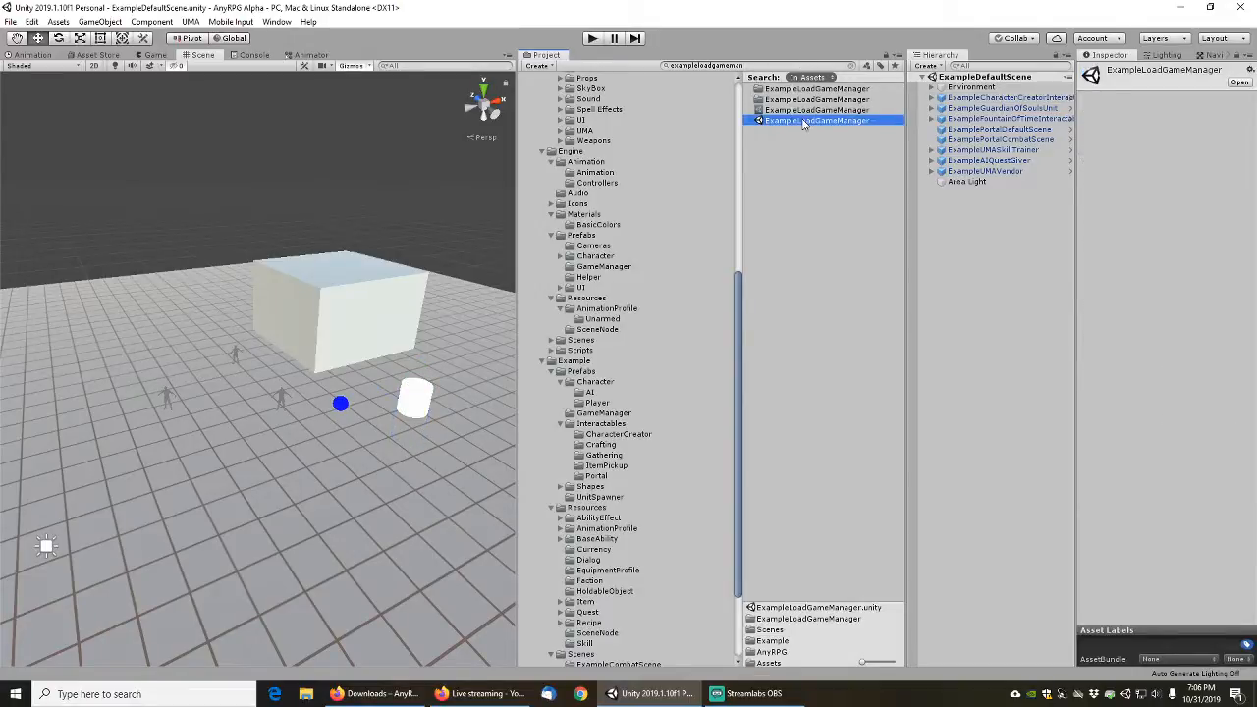
double_click(803, 120)
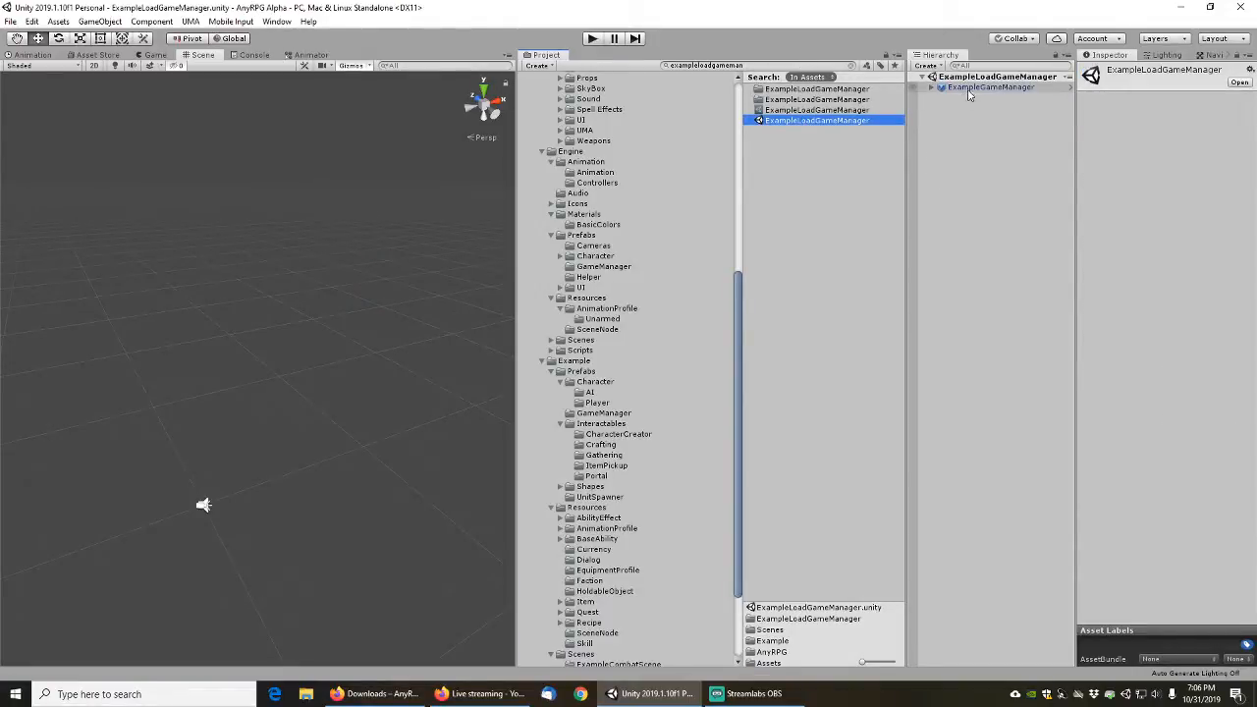
Run the game from ExampleLoadGameManager and start a new game from its main menu
left_click(592, 38)
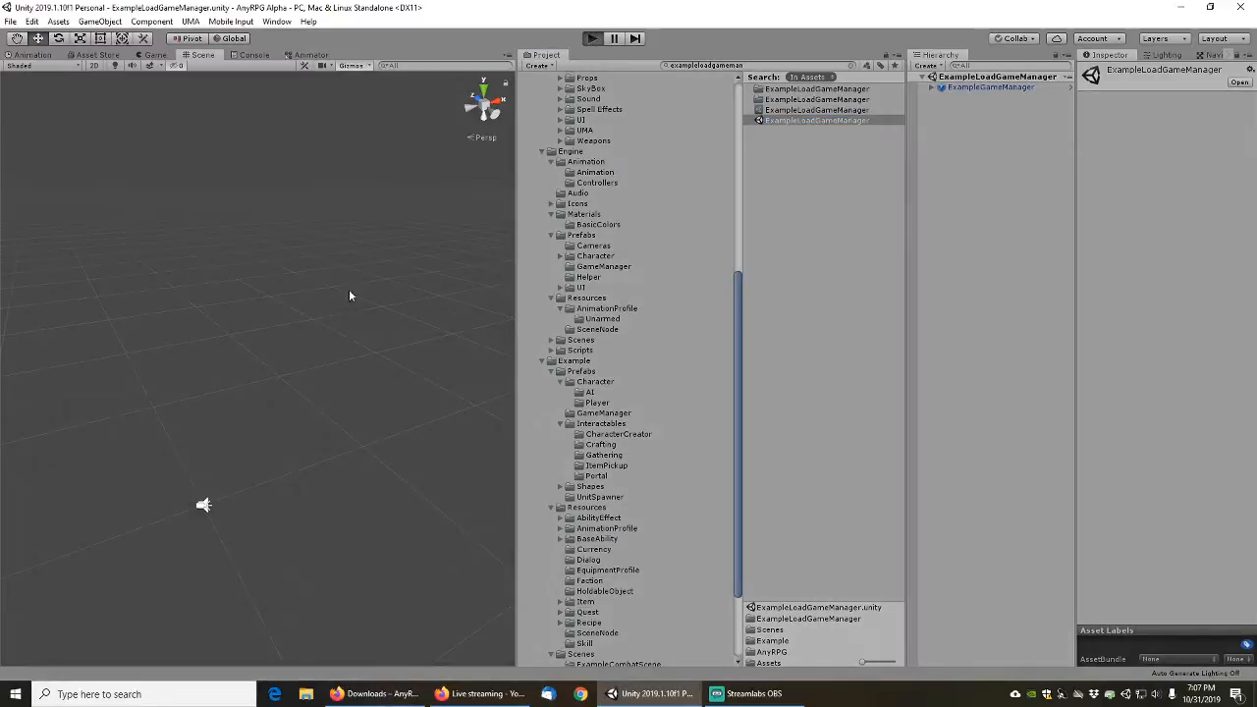
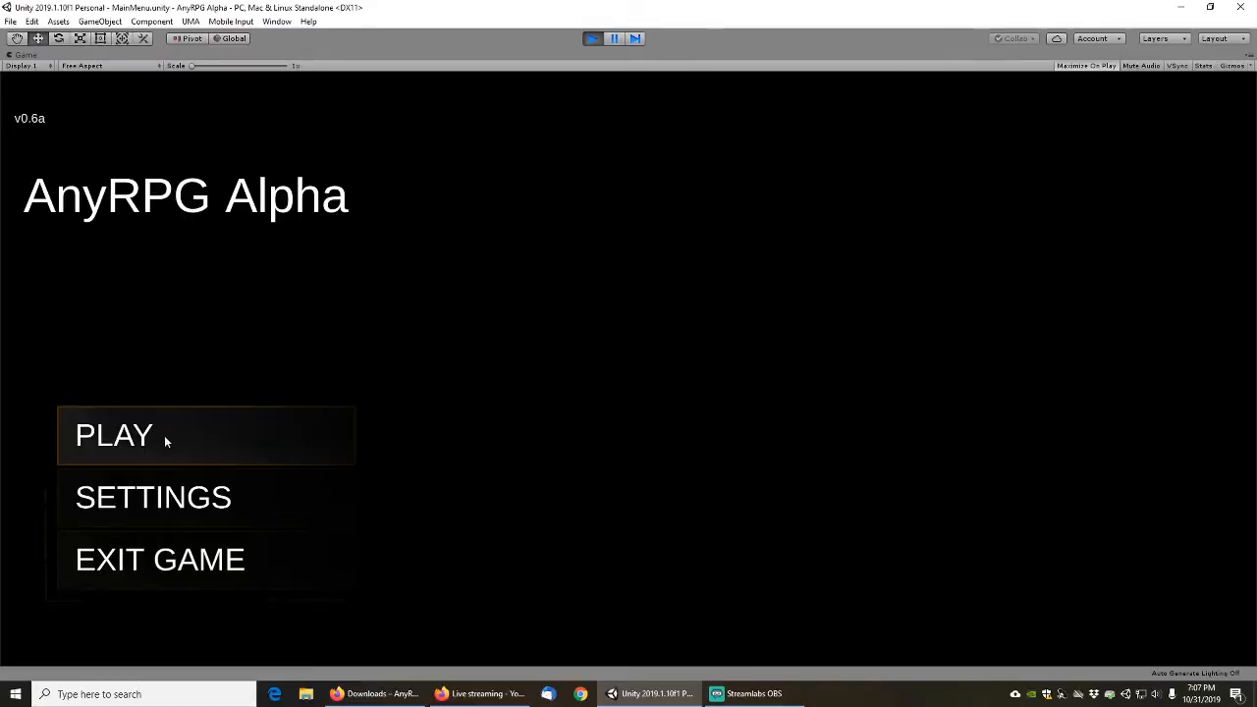
left_click(164, 435)
left_click(667, 462)
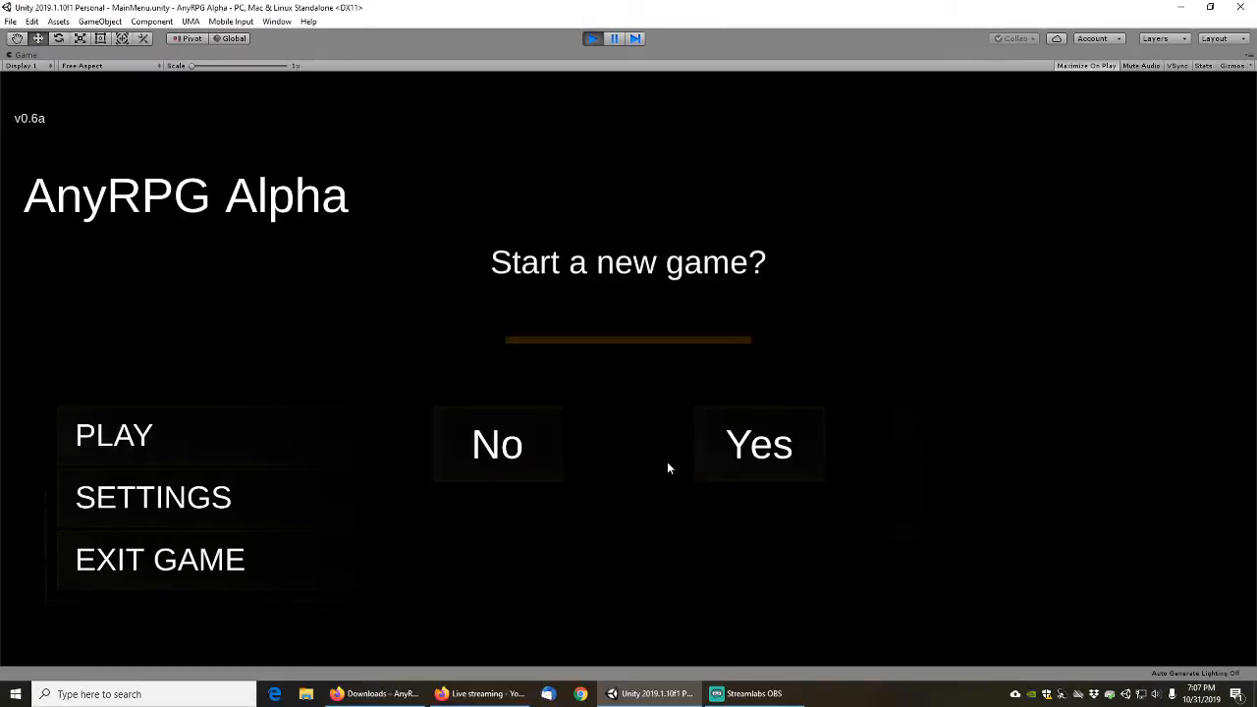
left_click(796, 444)
Switch the Windows audio output to Speakers (2- Logitech USB Headset)
left_click(1125, 693)
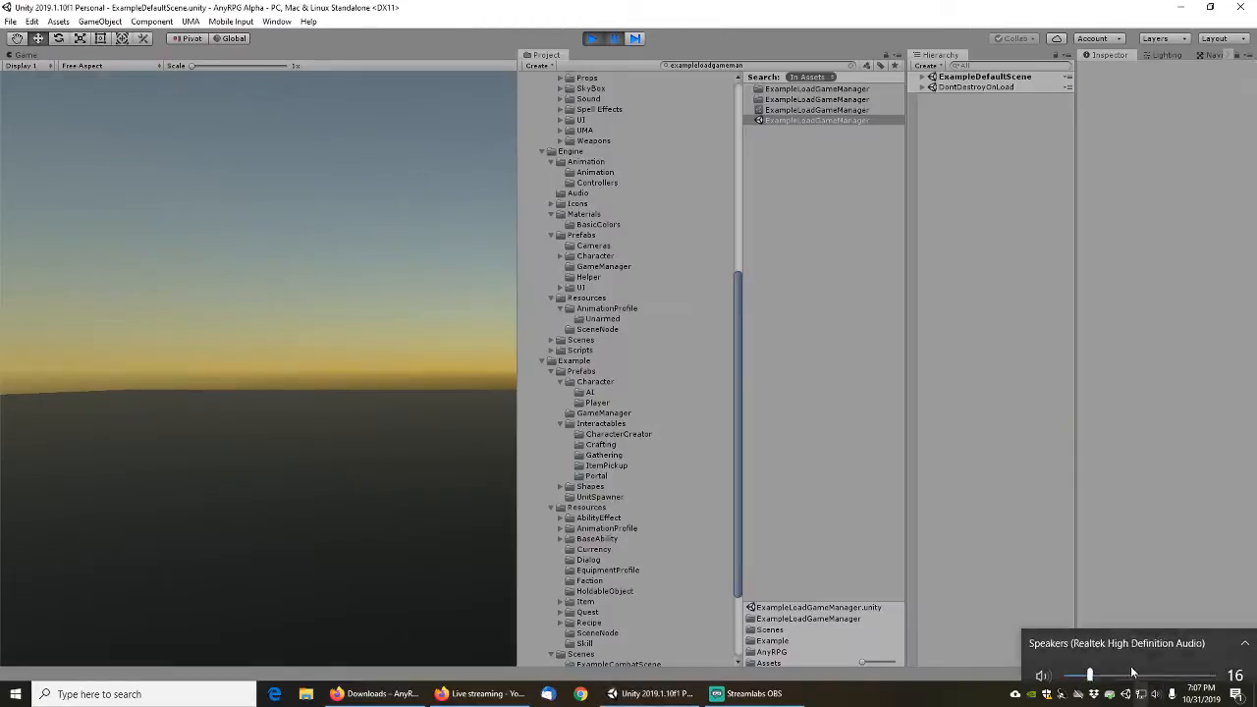
left_click(1116, 643)
left_click(1090, 611)
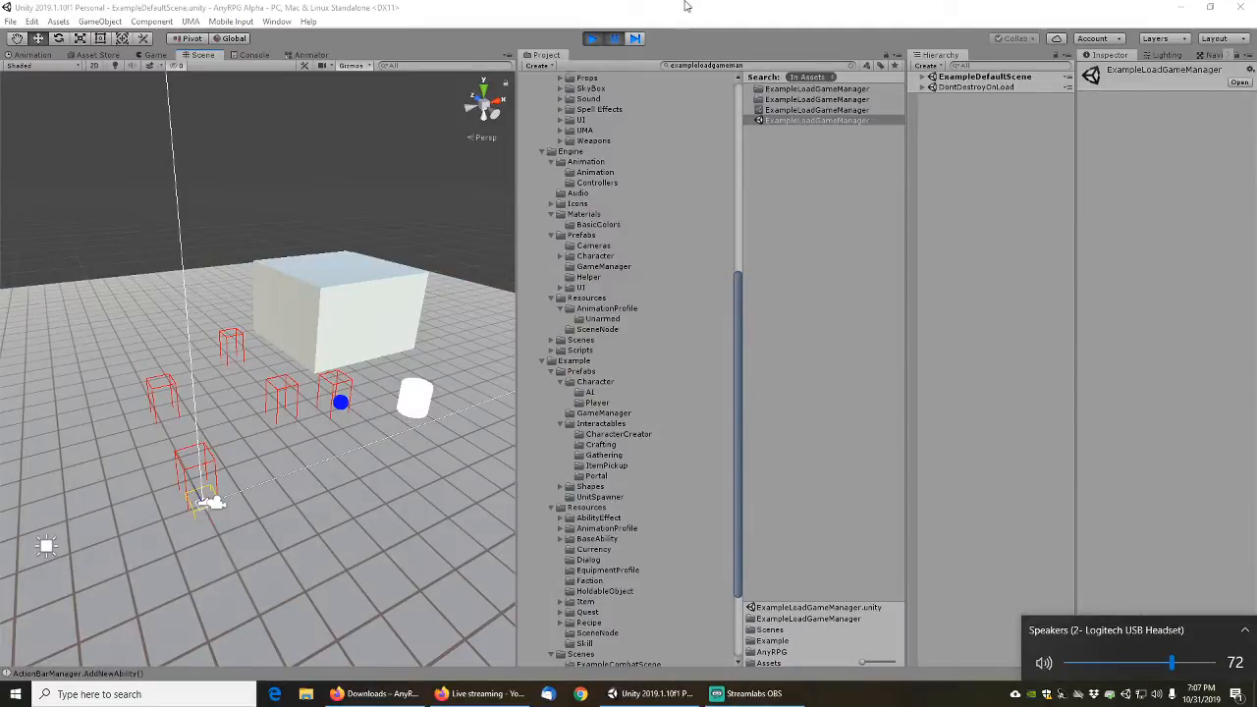
Look through the console log for the error that interrupted the game
left_click(360, 350)
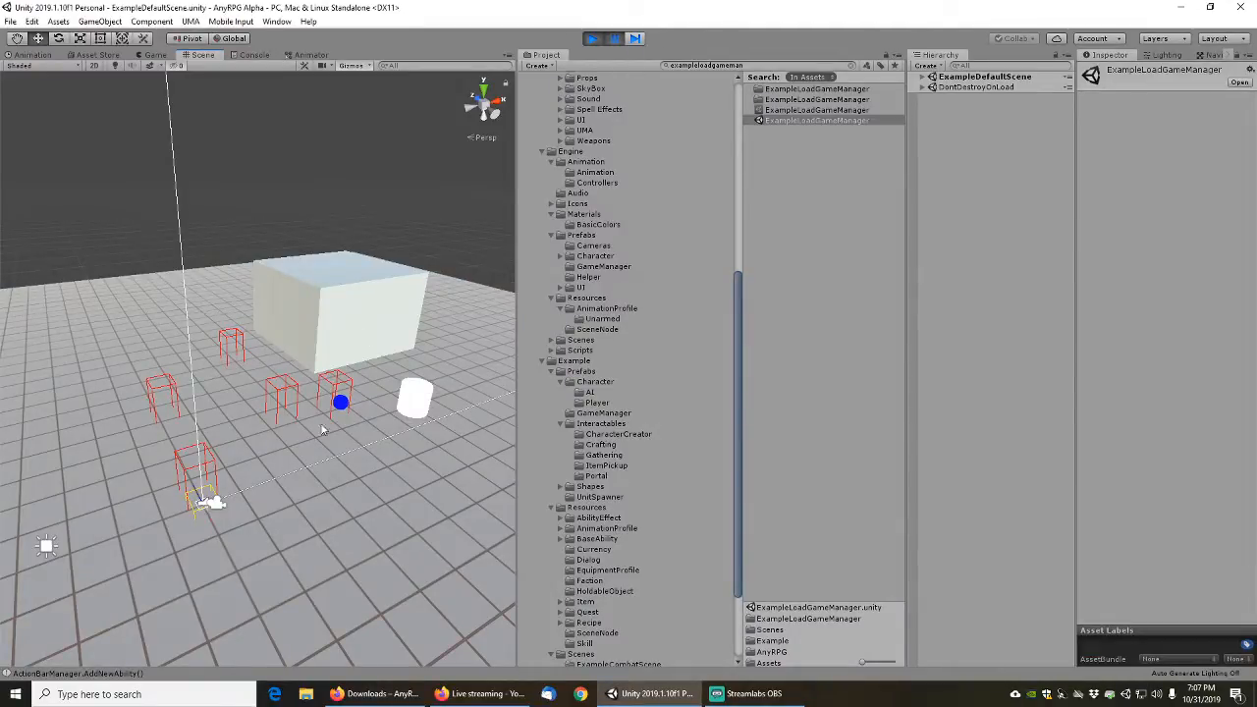
left_click(253, 55)
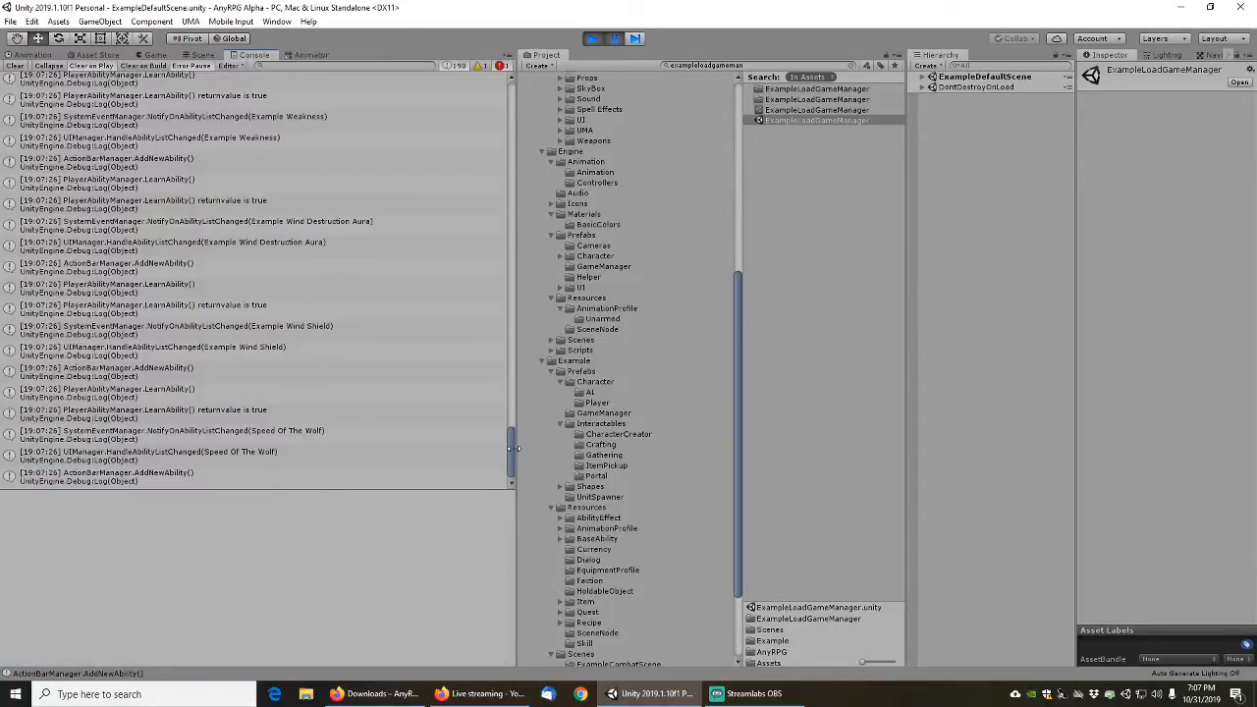
left_click_drag(506, 453, 497, 95)
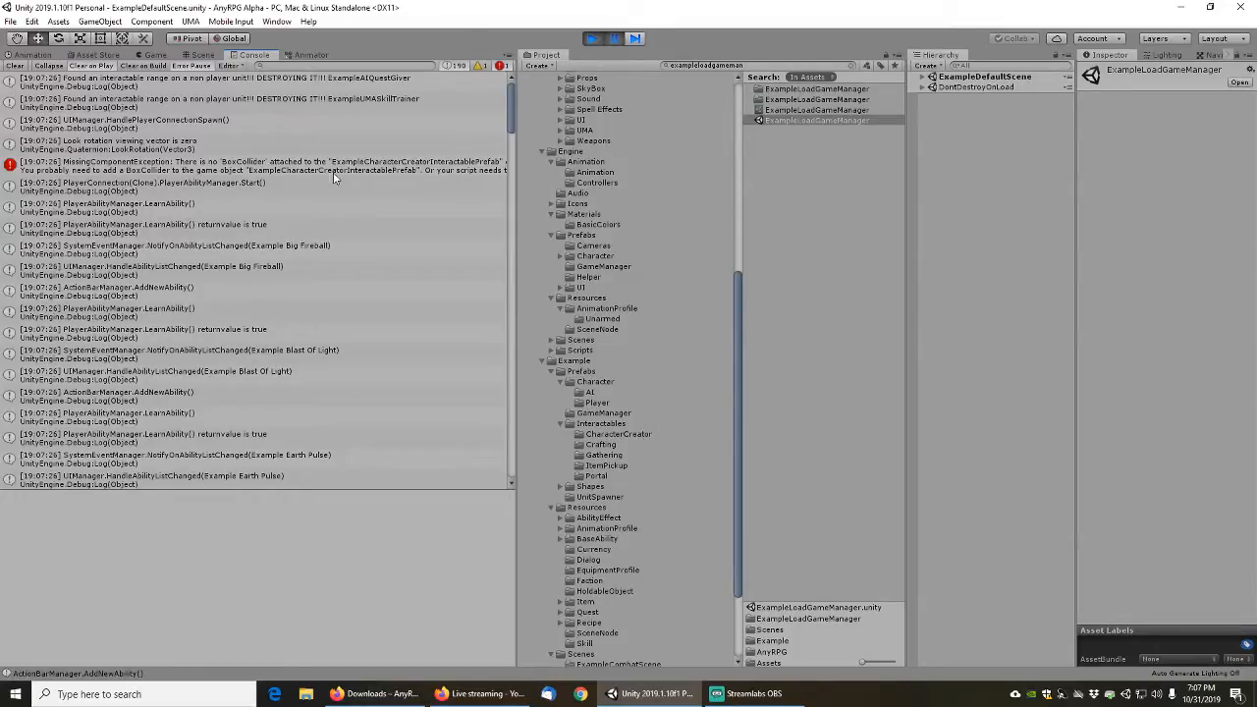
Stop the running game and open the ExampleCharacterCreatorInteractablePrefab from the CharacterCreator folder for editing
left_click(593, 39)
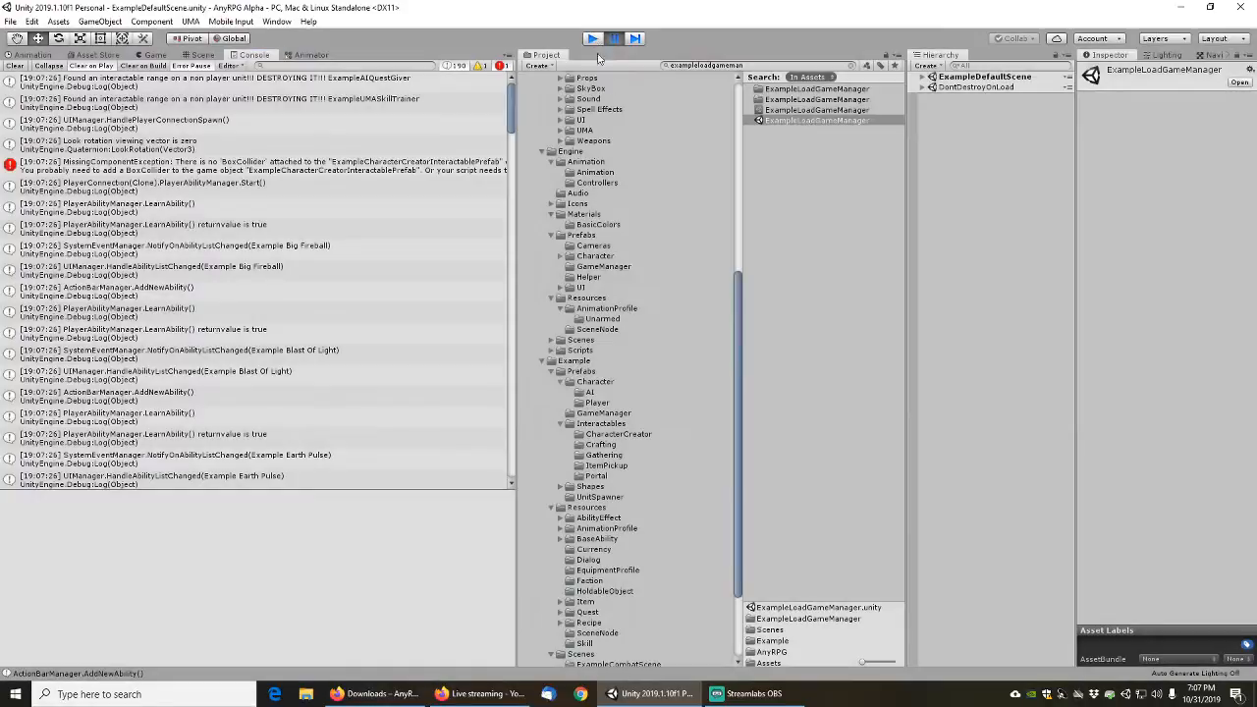
left_click_drag(738, 327, 738, 369)
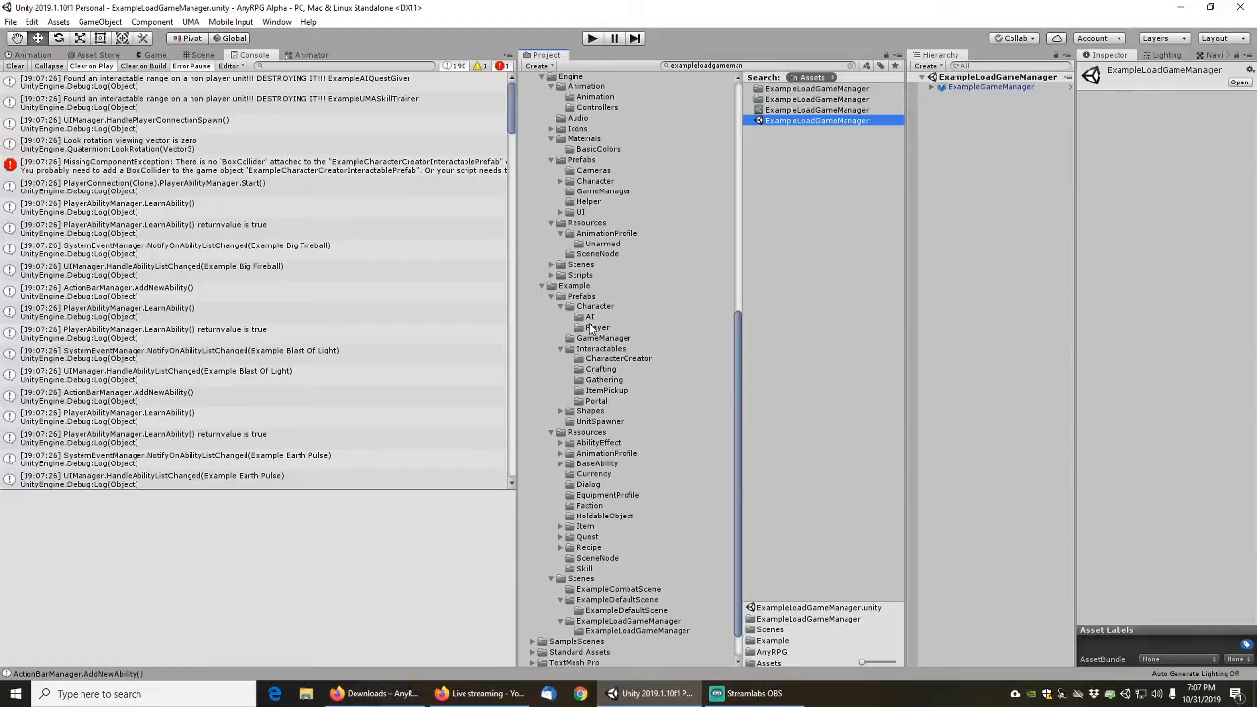
left_click(628, 360)
left_click(830, 89)
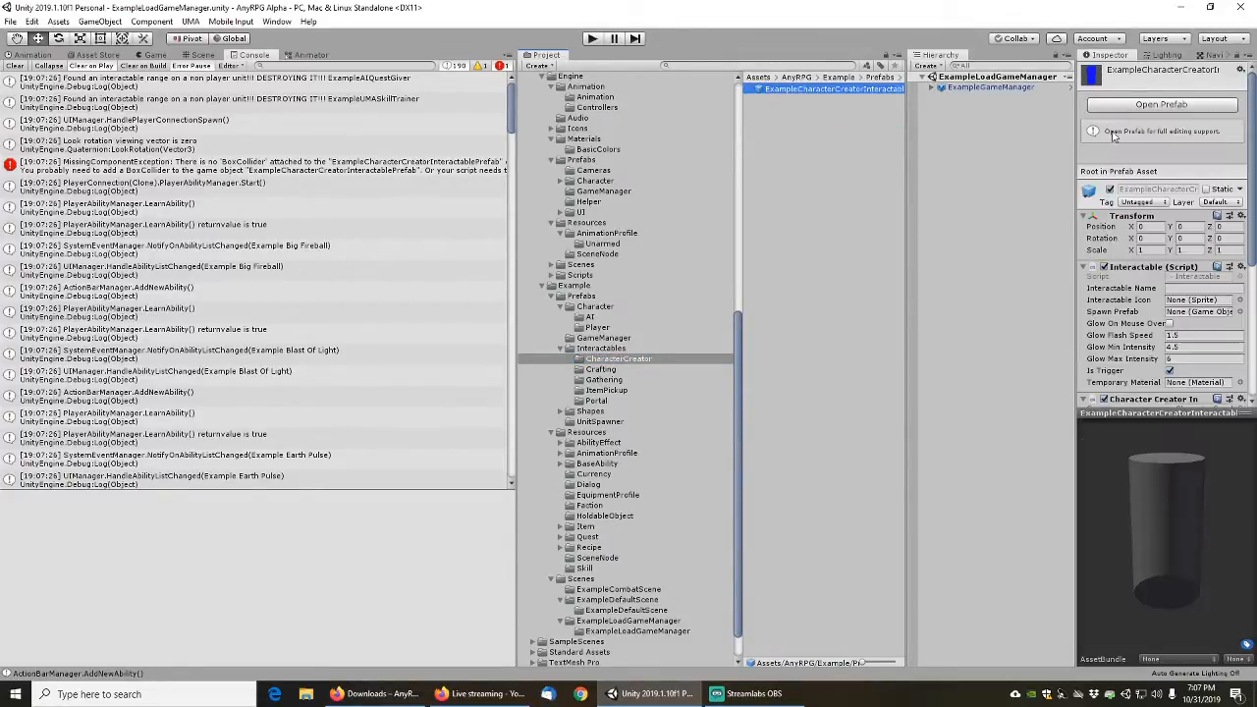
left_click(1130, 105)
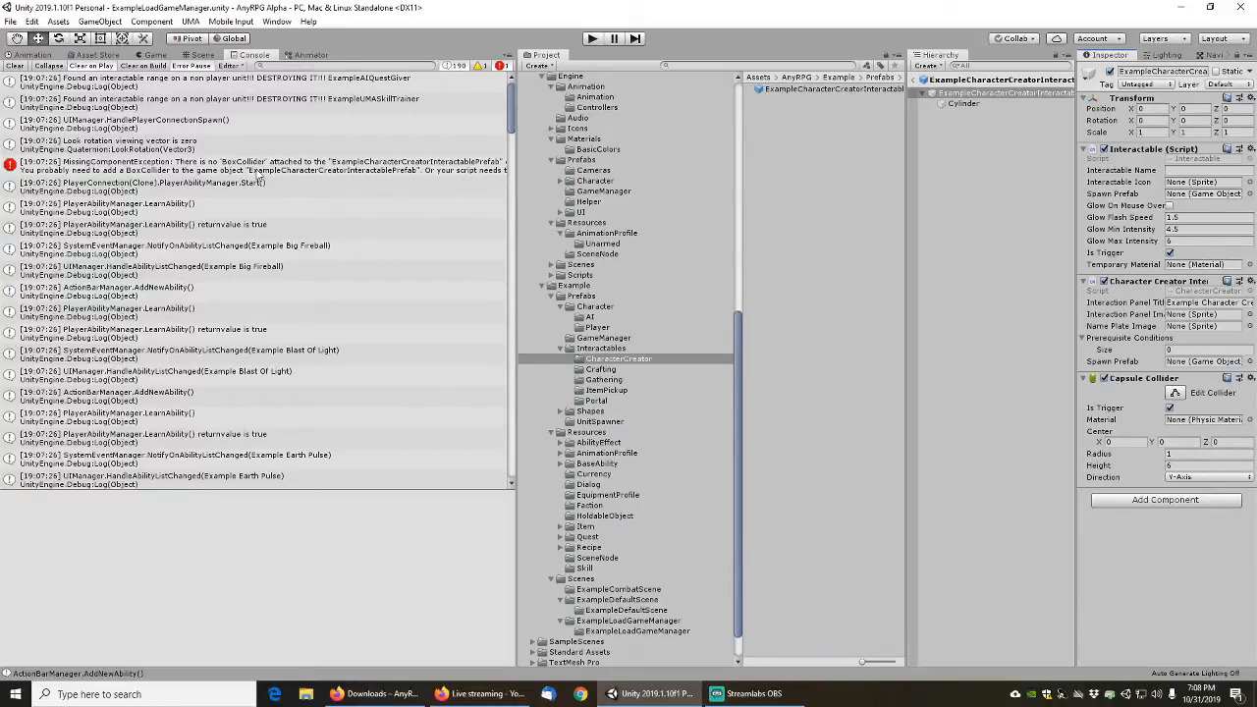
Open the CharacterCreatorInteractable.cs code behind the missing BoxCollider error in Visual Studio and check where boxCollider is used
left_click(186, 172)
double_click(185, 172)
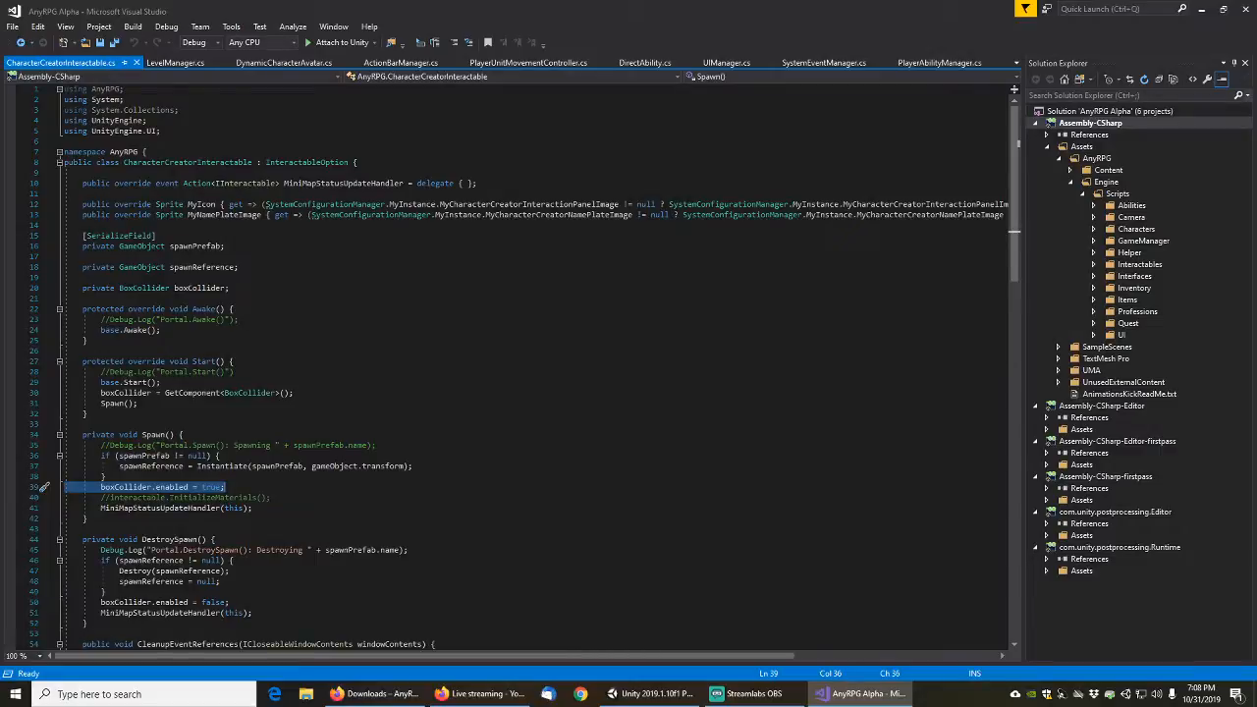
scroll(149, 432, "down", 2)
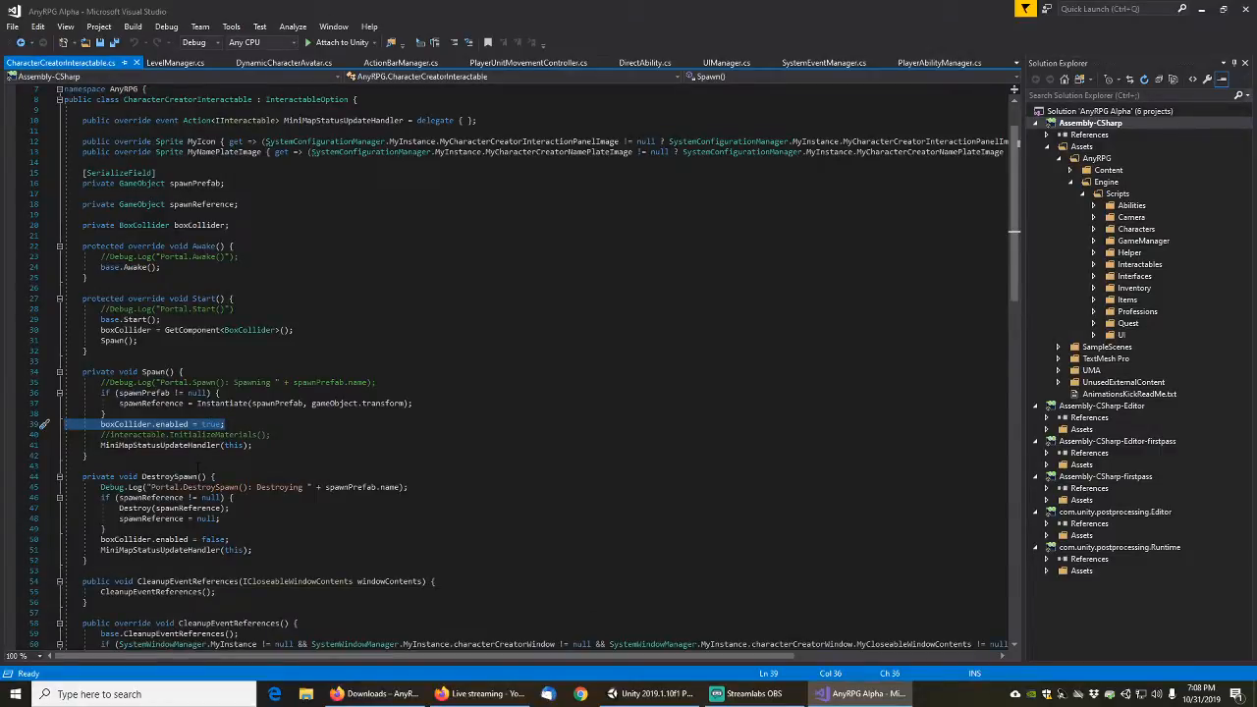
left_click(133, 424)
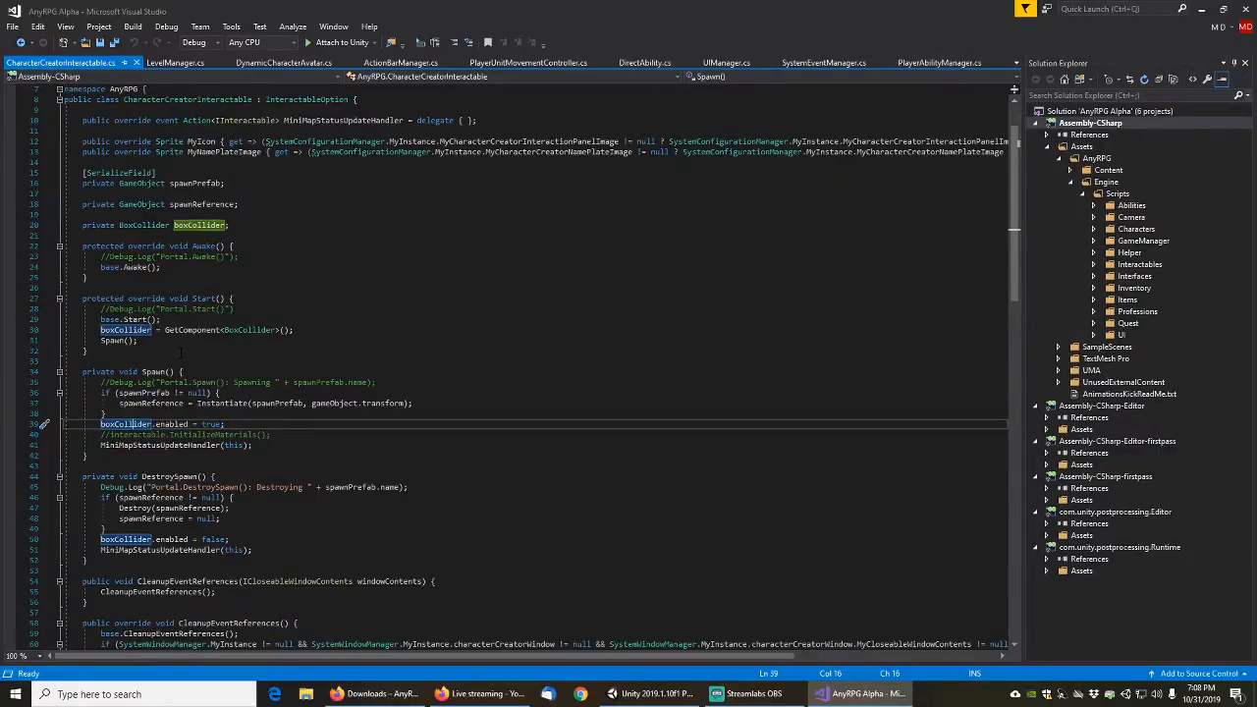
Change the declared type of the boxCollider field from BoxCollider to Collider and save the script
left_click(134, 225)
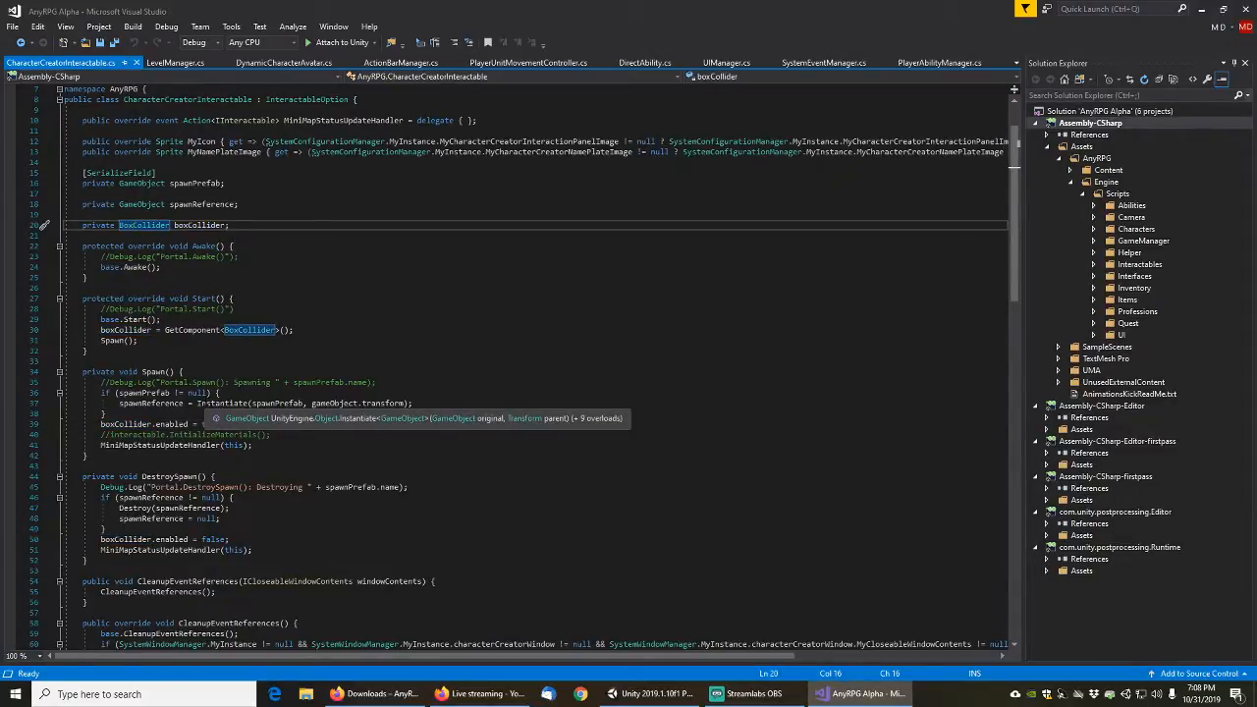
left_click(124, 225)
key("Delete")
key("Delete")
key("Delete")
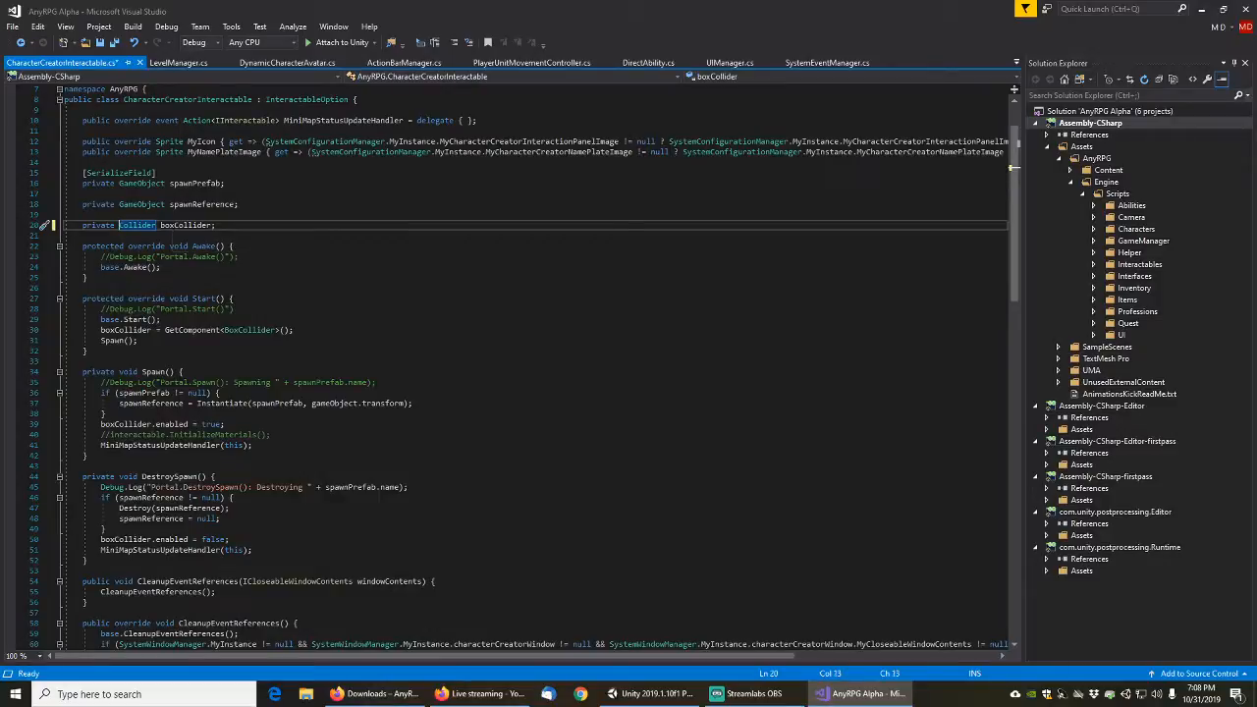
left_click(173, 225)
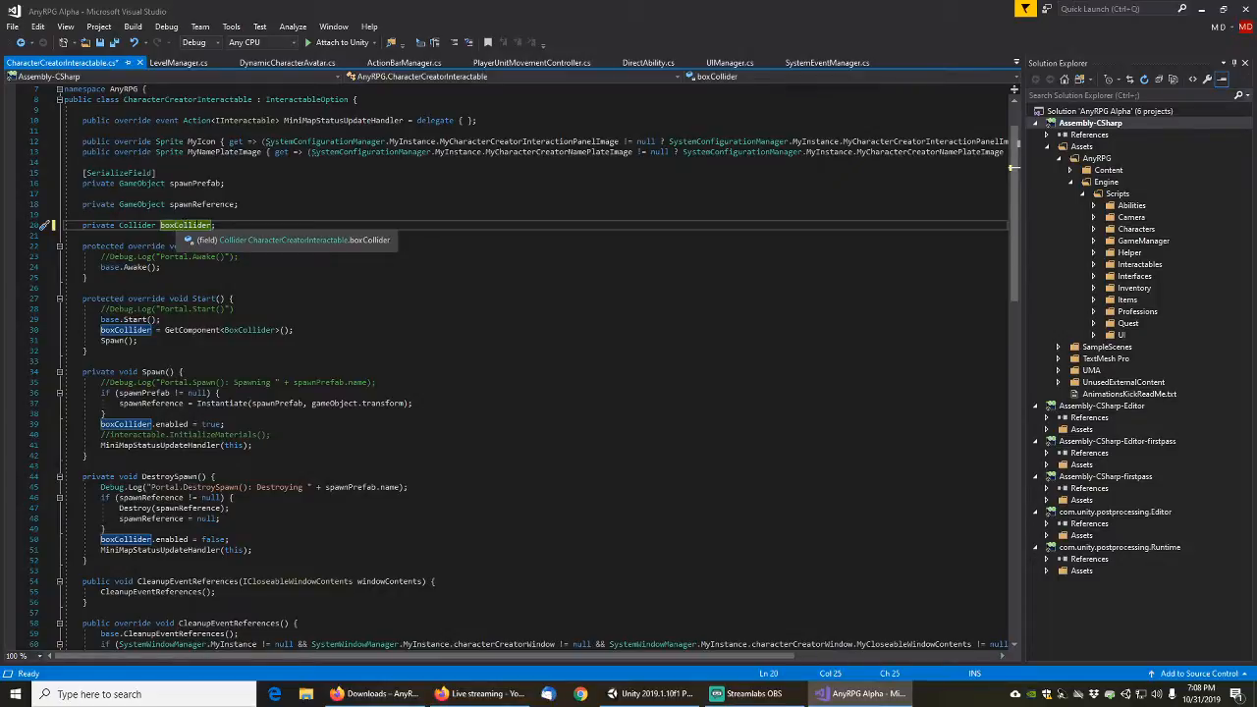
left_click(228, 224)
key("ctrl+s")
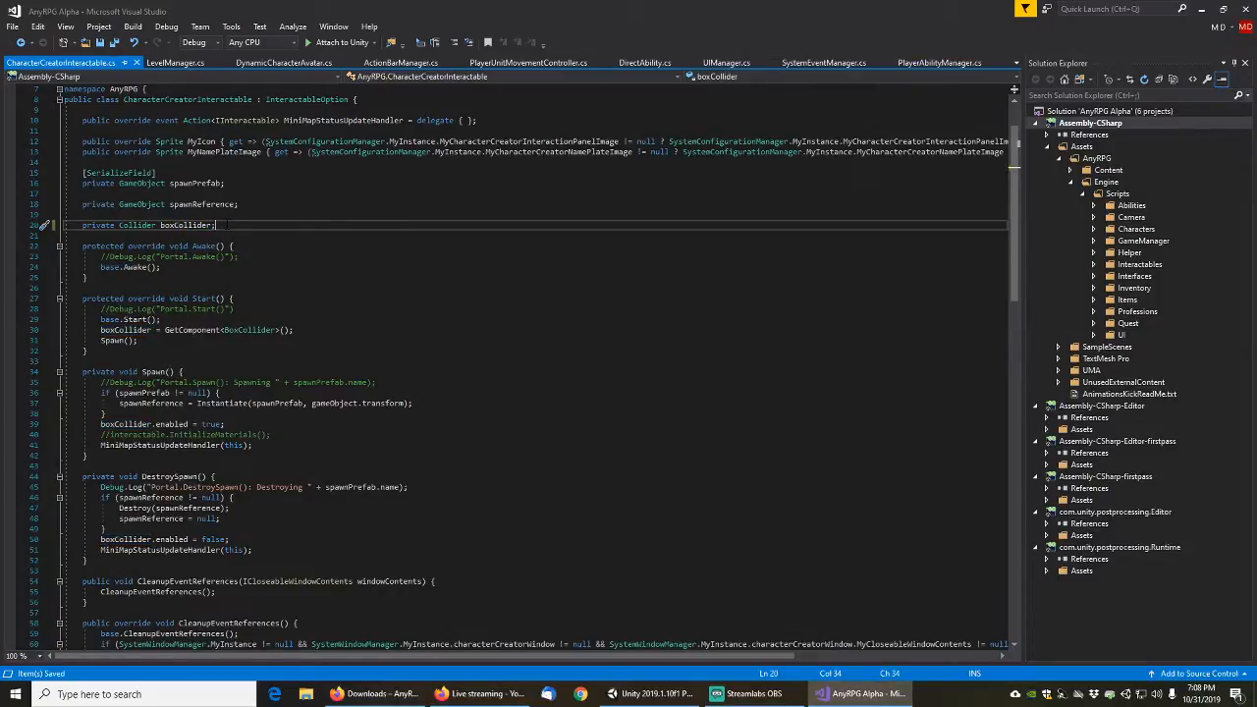
Switch back to Unity, run the game and start a new game from its main menu
left_click(650, 693)
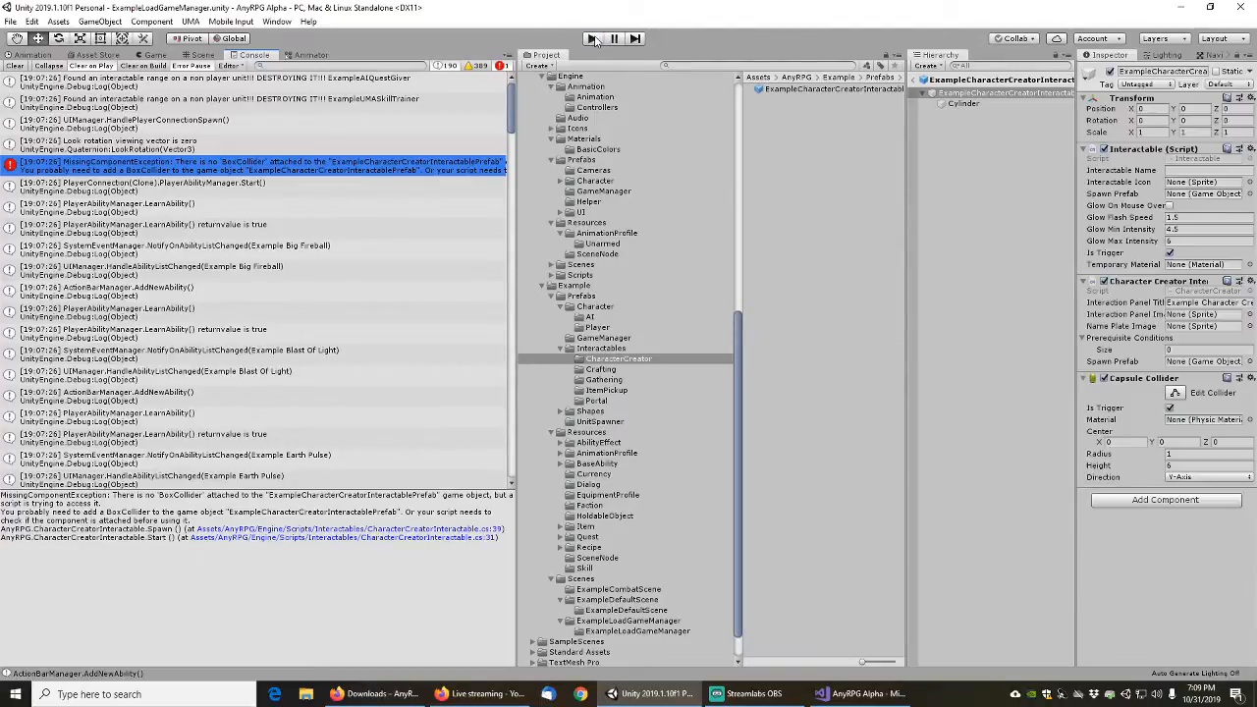
left_click(594, 40)
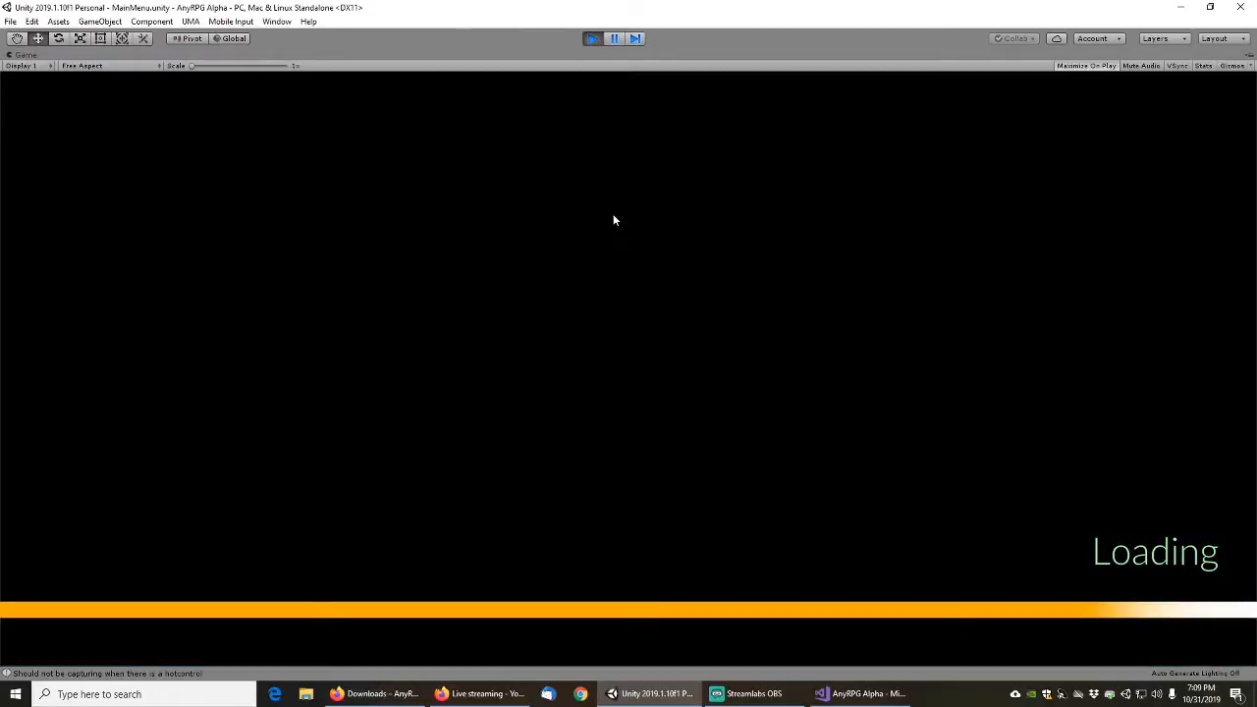
left_click(139, 432)
left_click(628, 466)
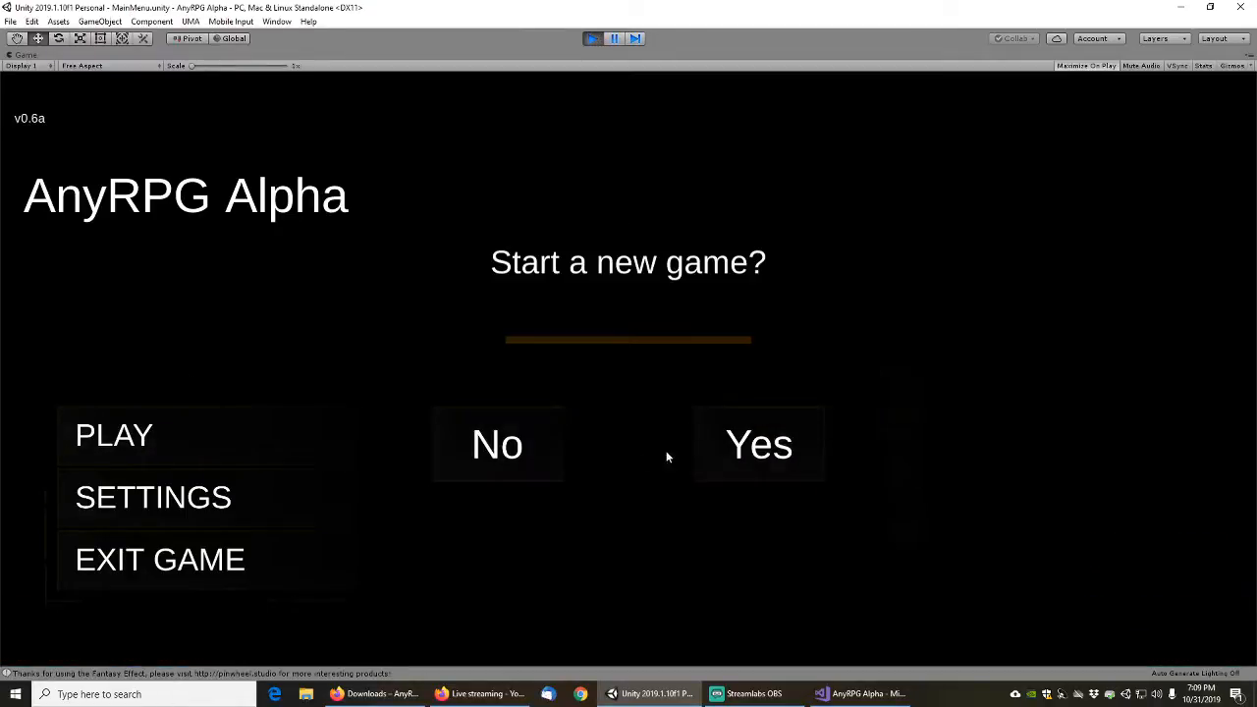
left_click(761, 447)
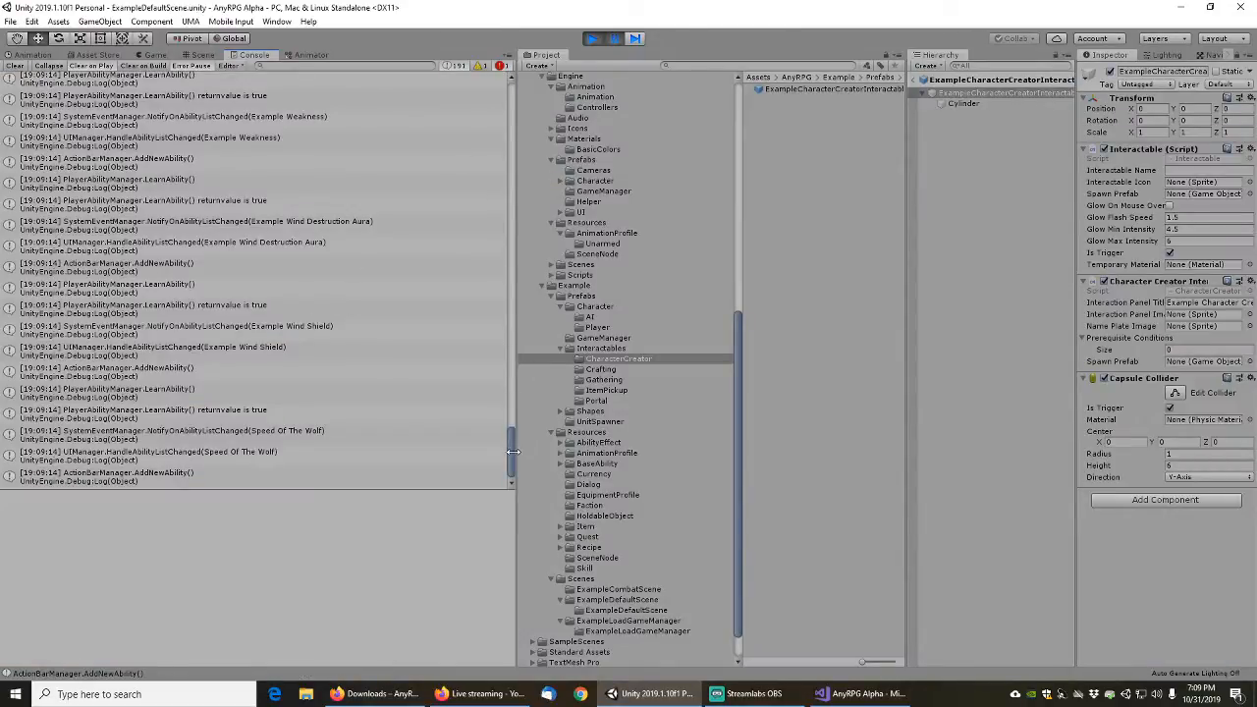
Locate the missing BoxCollider error in the Unity console, open its source code, and stop the running game
left_click_drag(510, 453, 523, 108)
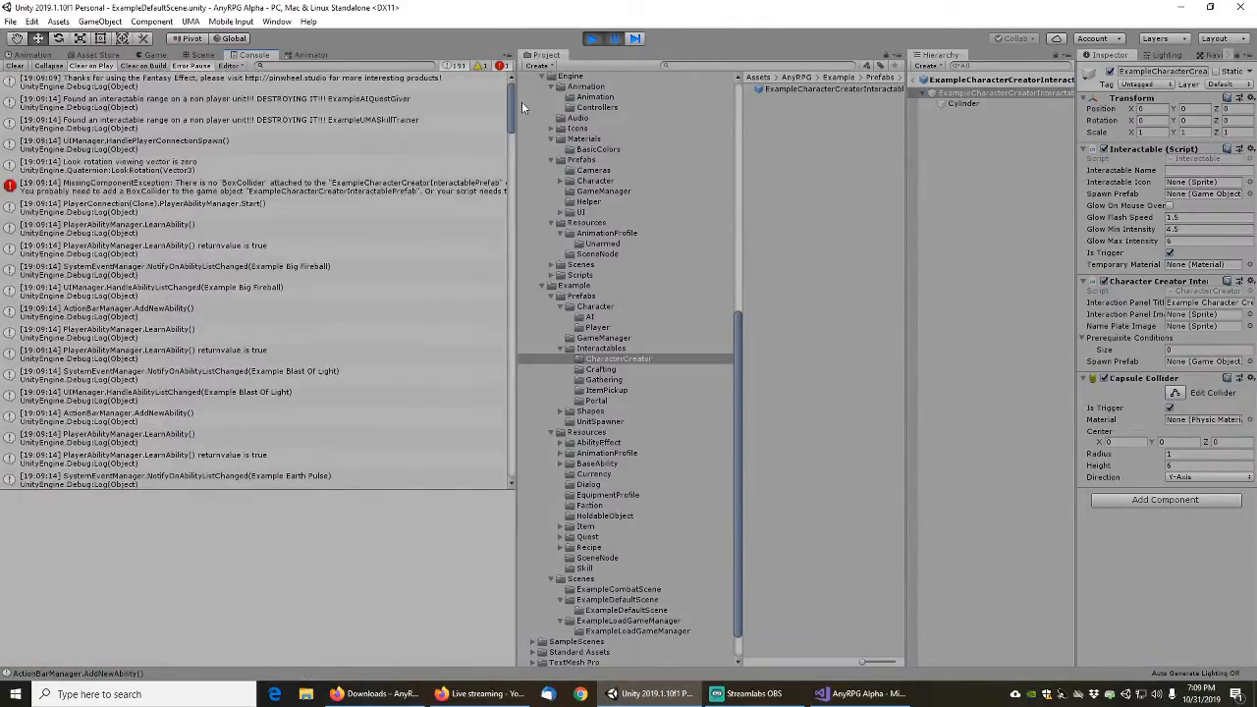
left_click(390, 186)
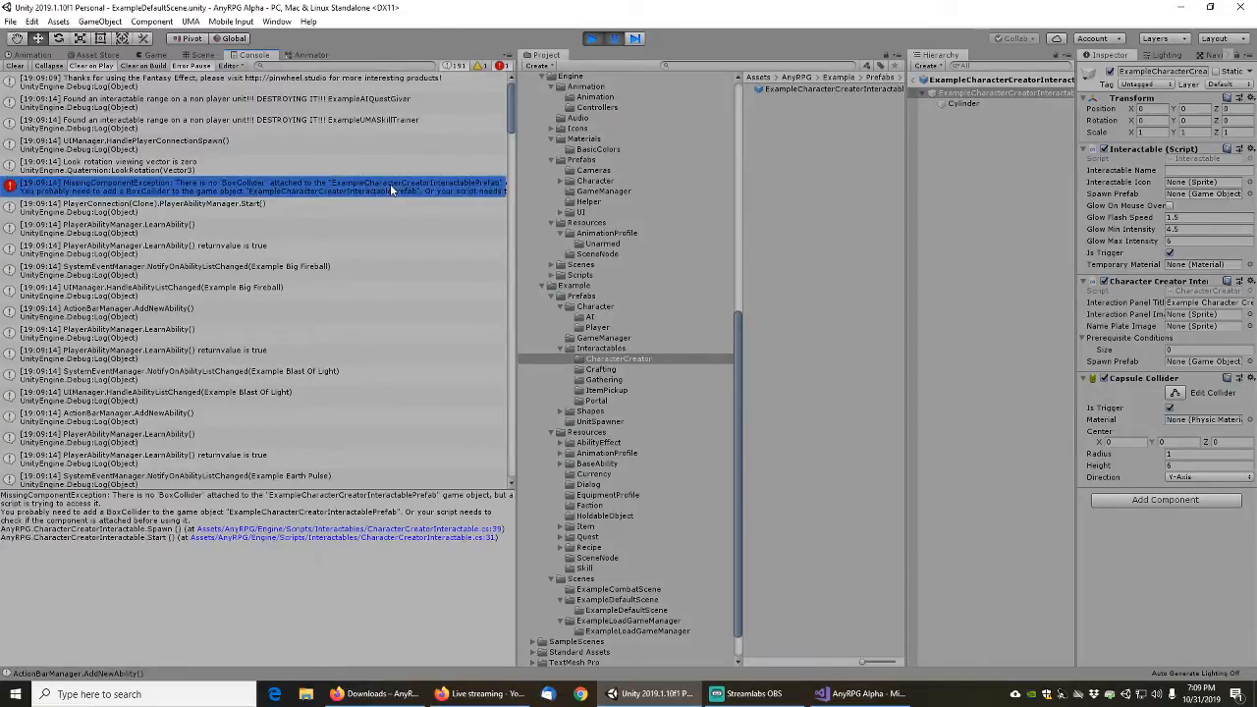
double_click(389, 183)
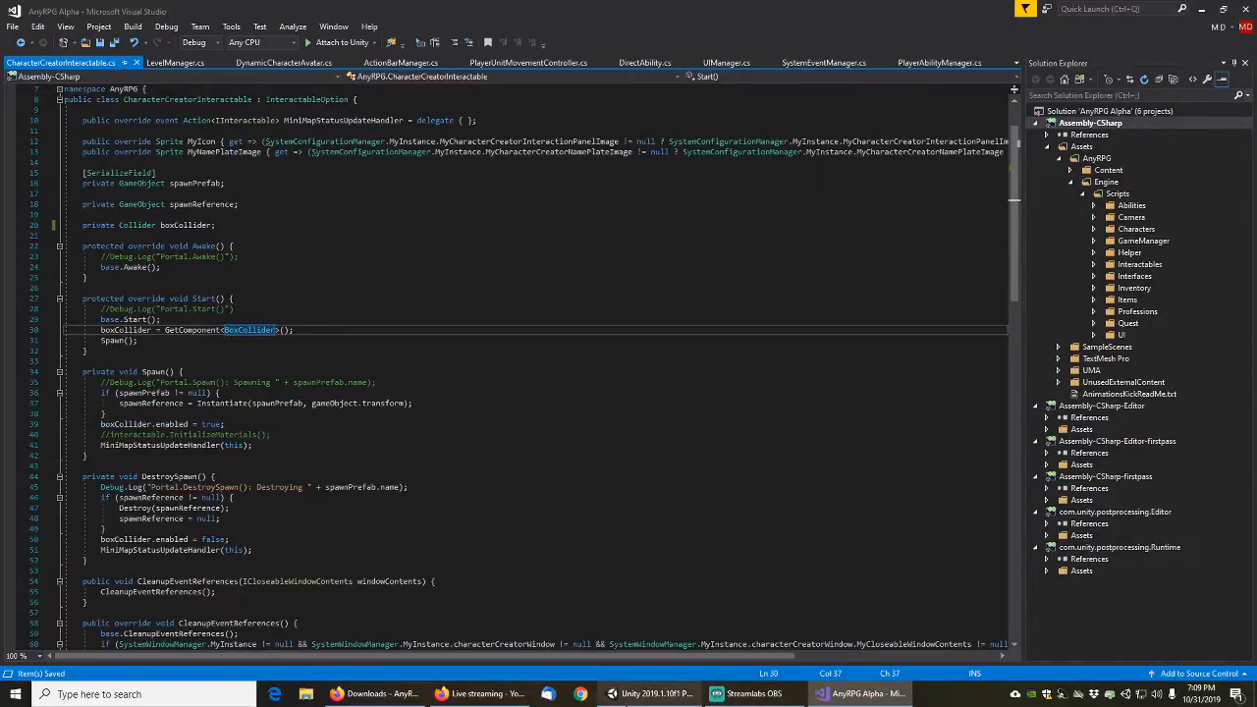
left_click(651, 693)
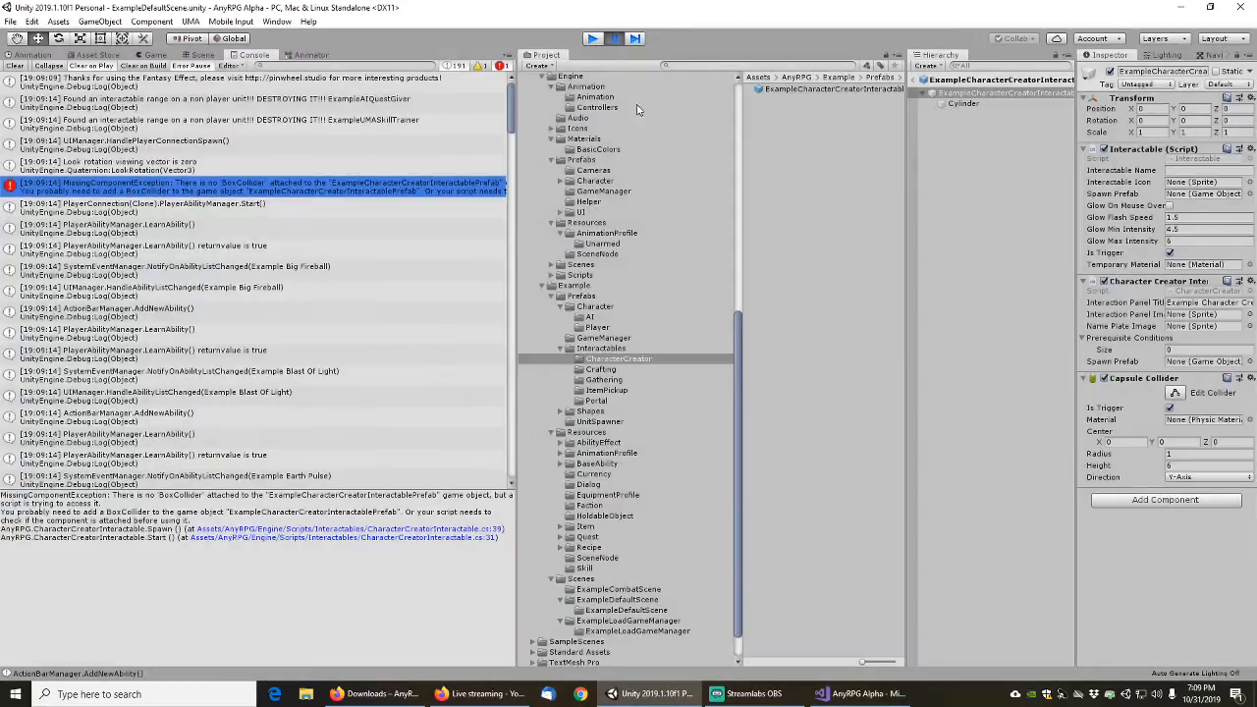
Switch to Visual Studio and change the GetComponent call in Start() to look up Collider instead of BoxCollider
left_click(859, 694)
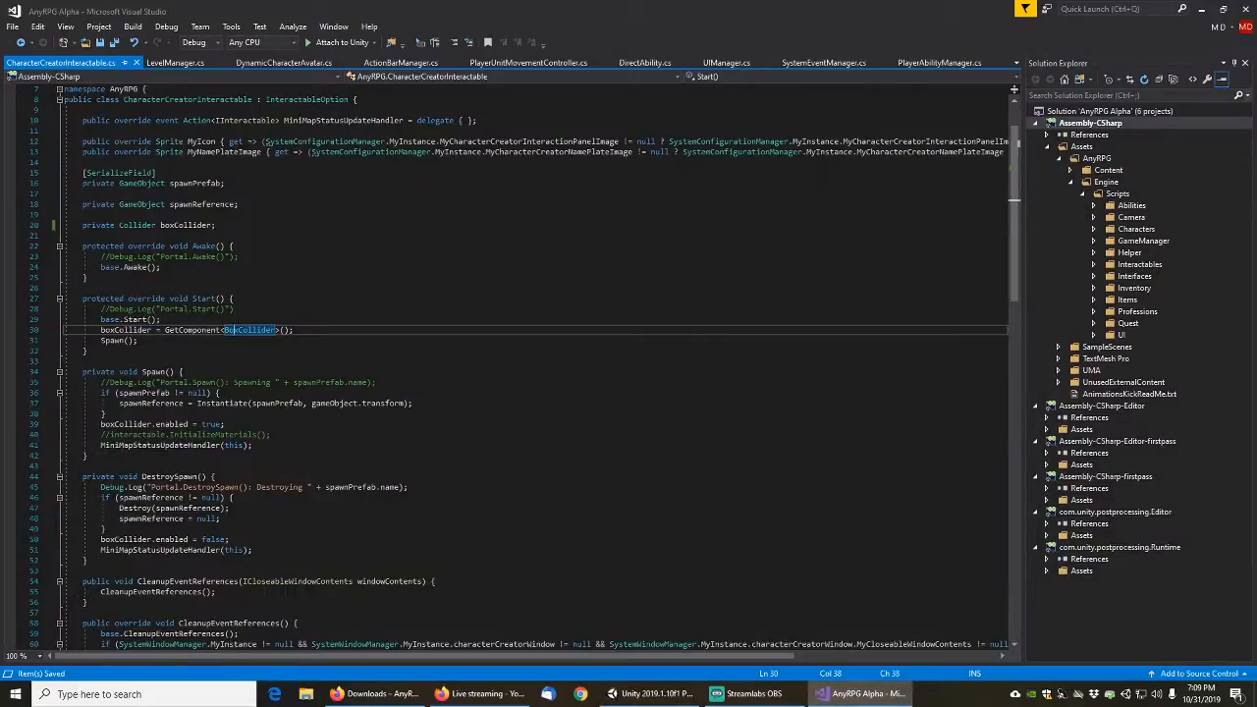
key("shift+Left")
key("shift+Left")
key("shift+Left")
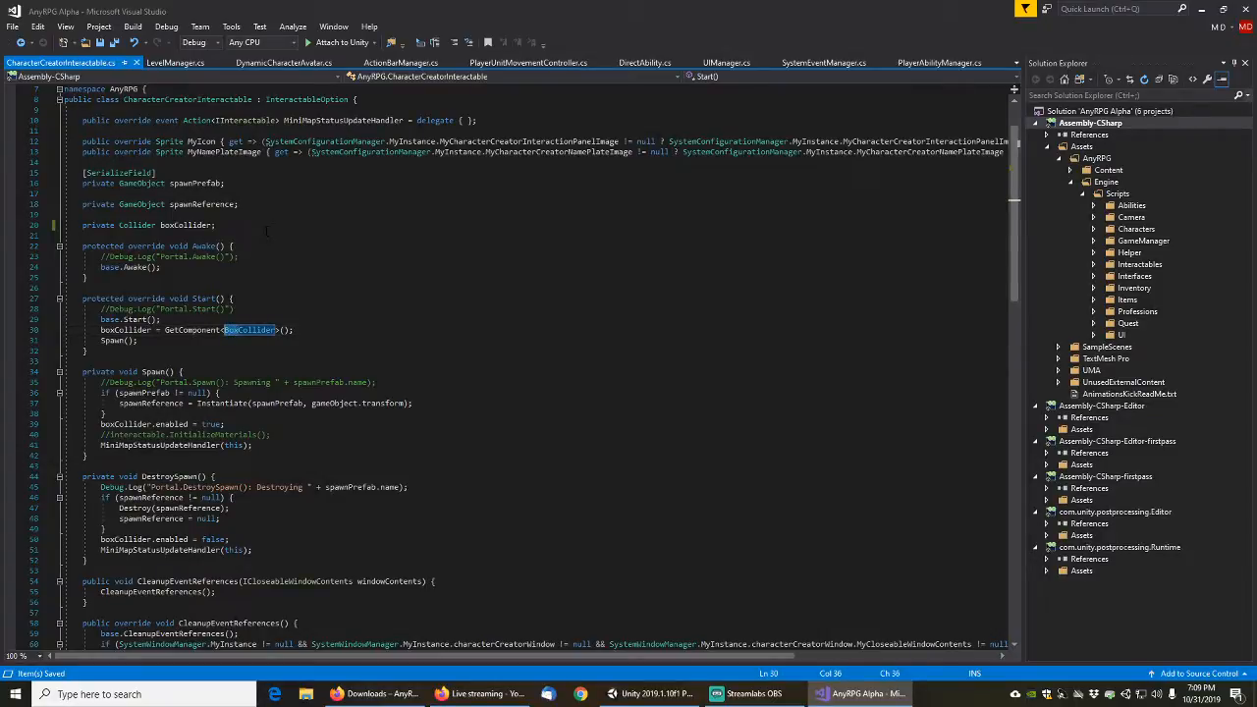
key("BackSpace")
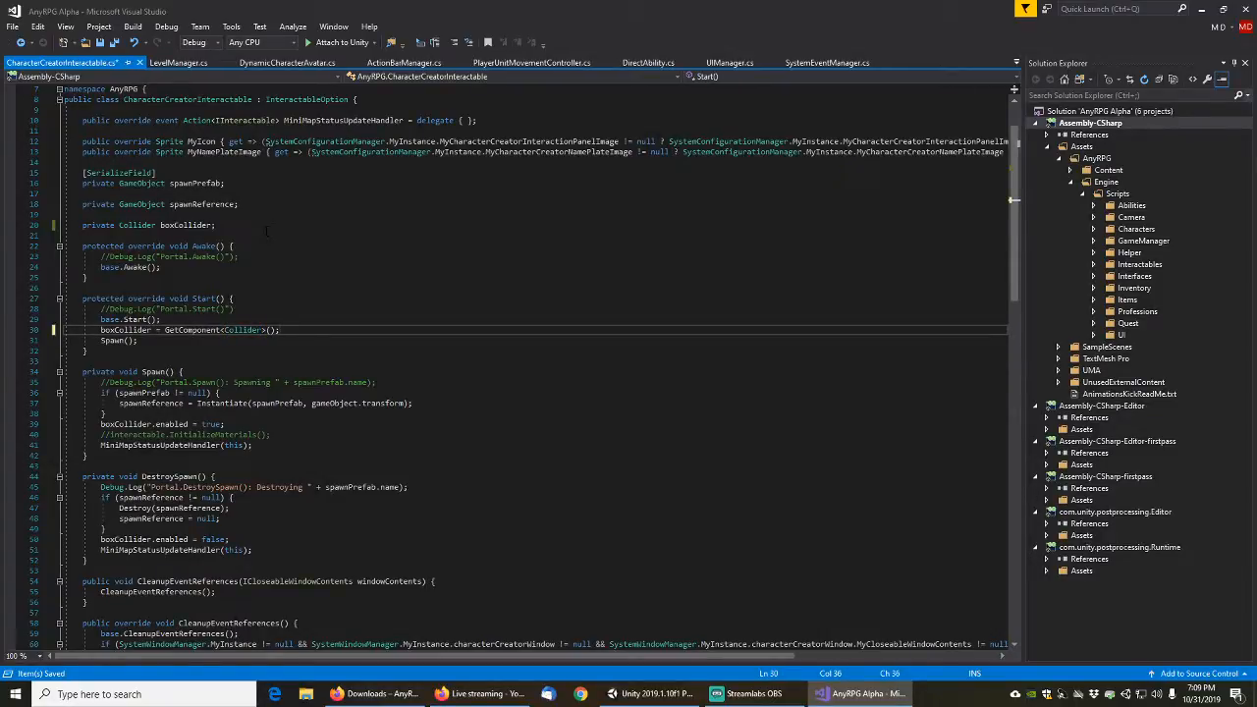
Insert an empty line below the GetComponent call in Start() and reformat the indentation of the whole script
key("End")
key("Return")
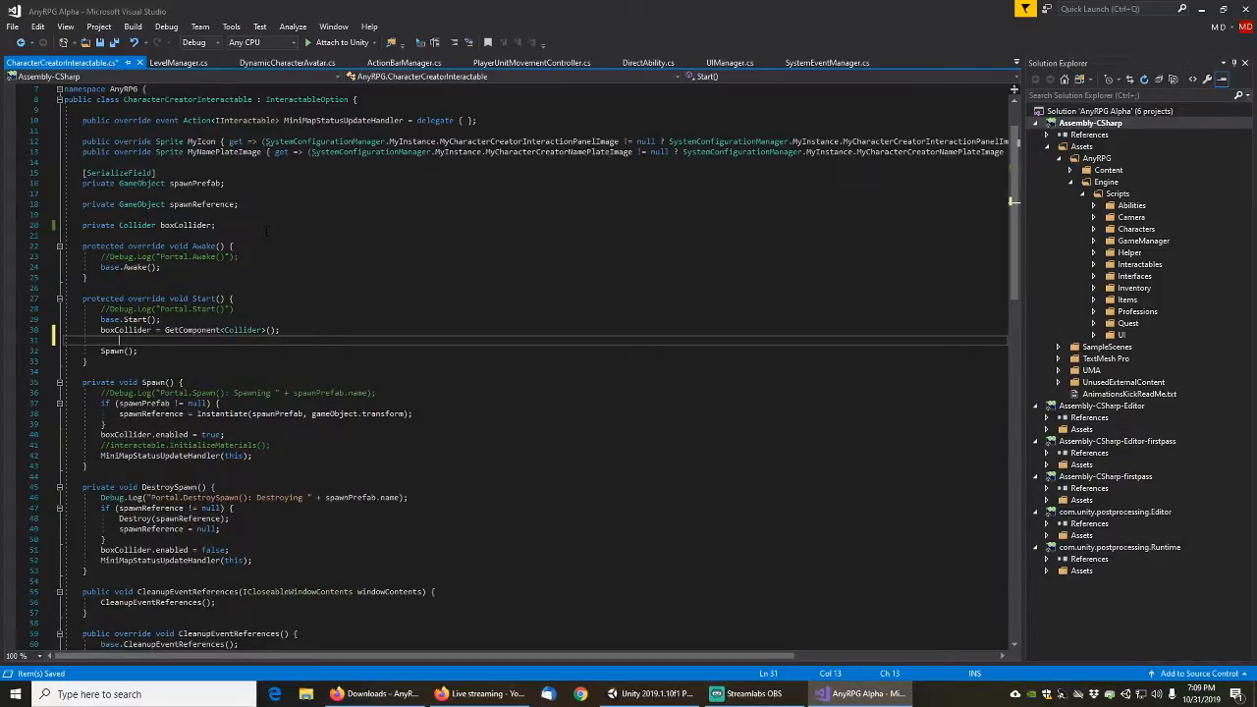
key("ctrl+a")
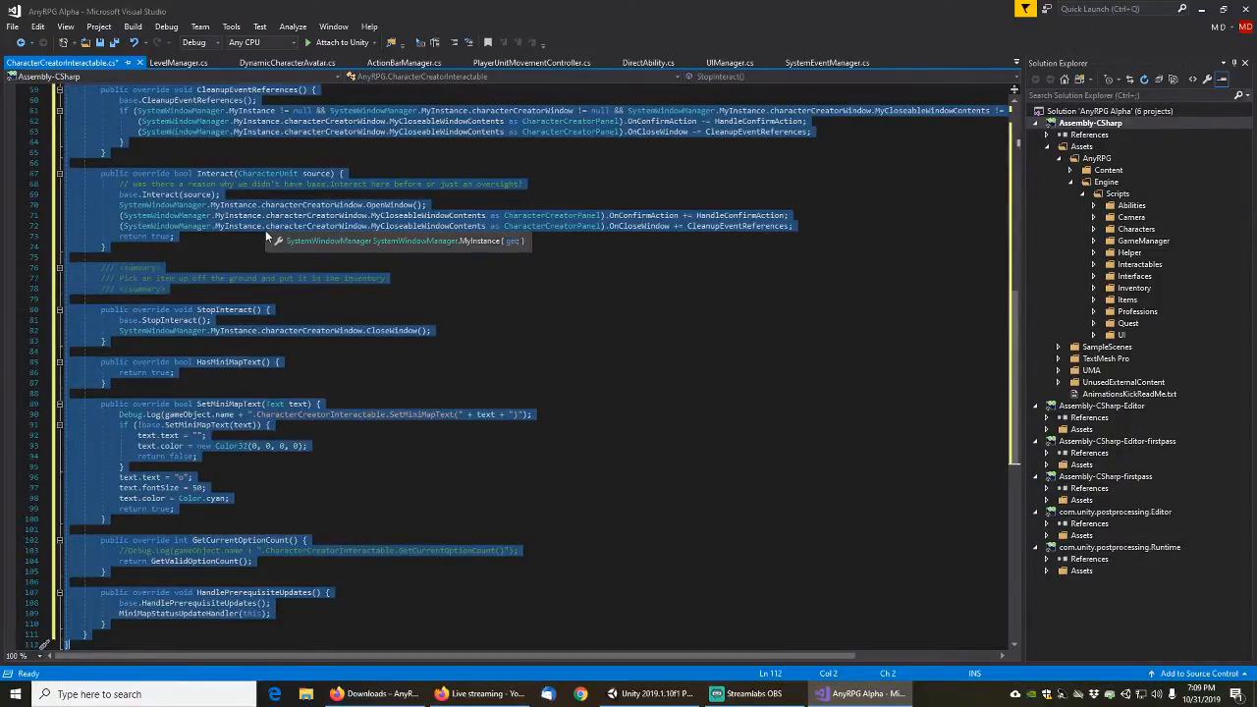
left_click(201, 341)
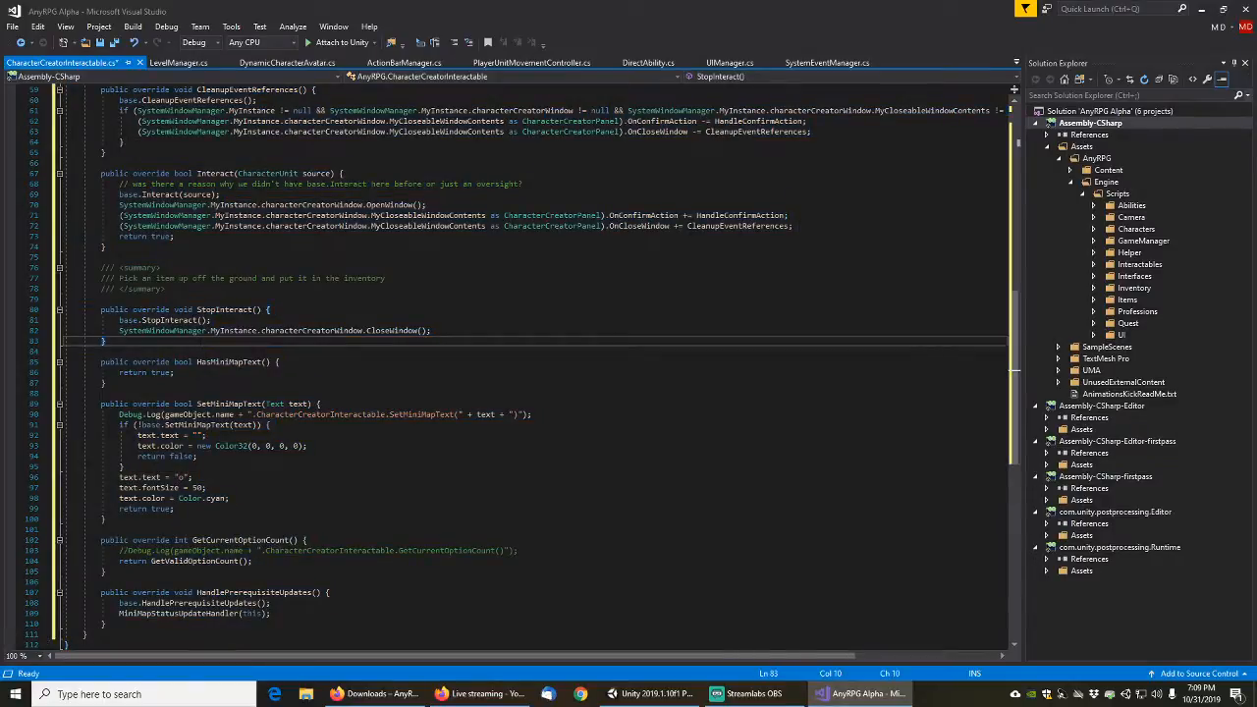
scroll(193, 347, "up", 3)
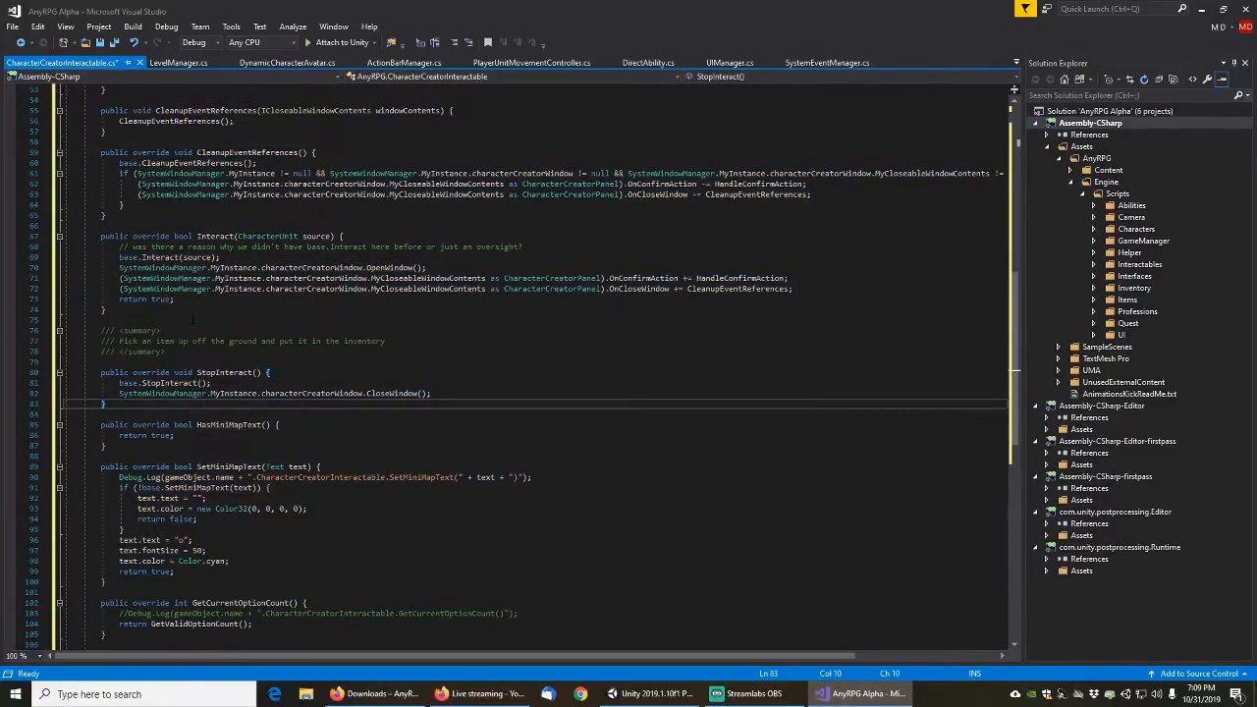
scroll(202, 332, "up", 1)
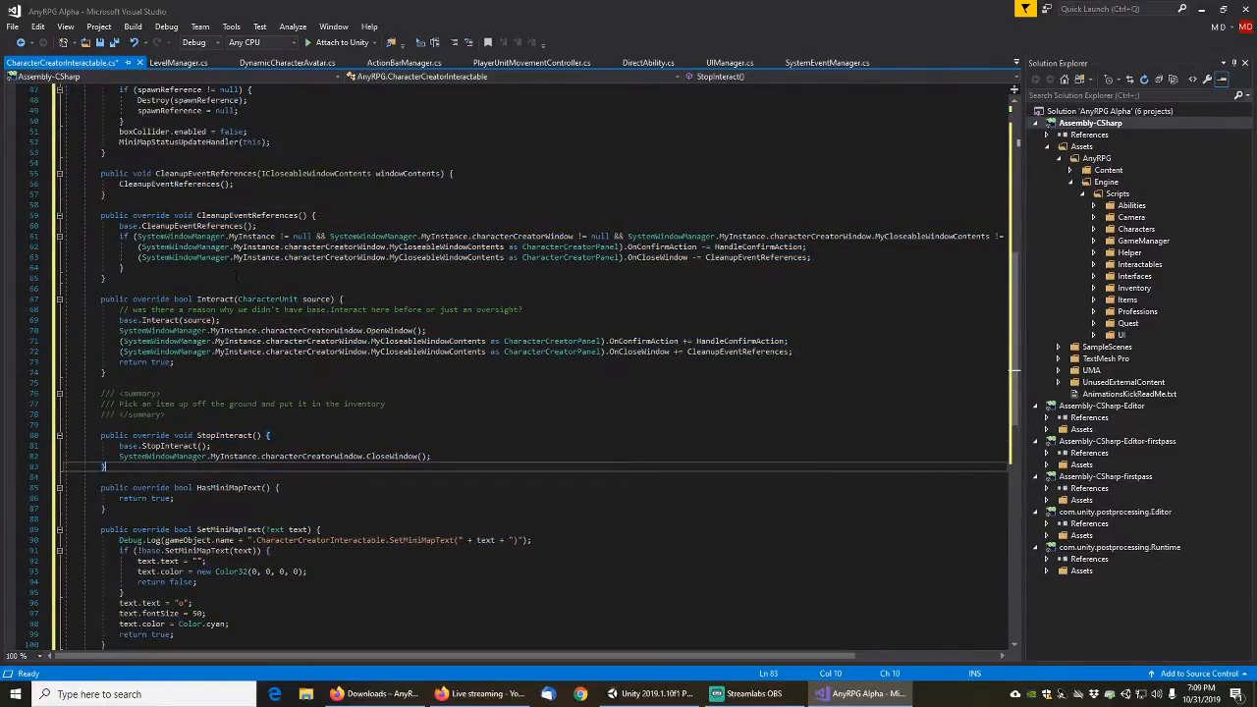
scroll(354, 314, "up", 12)
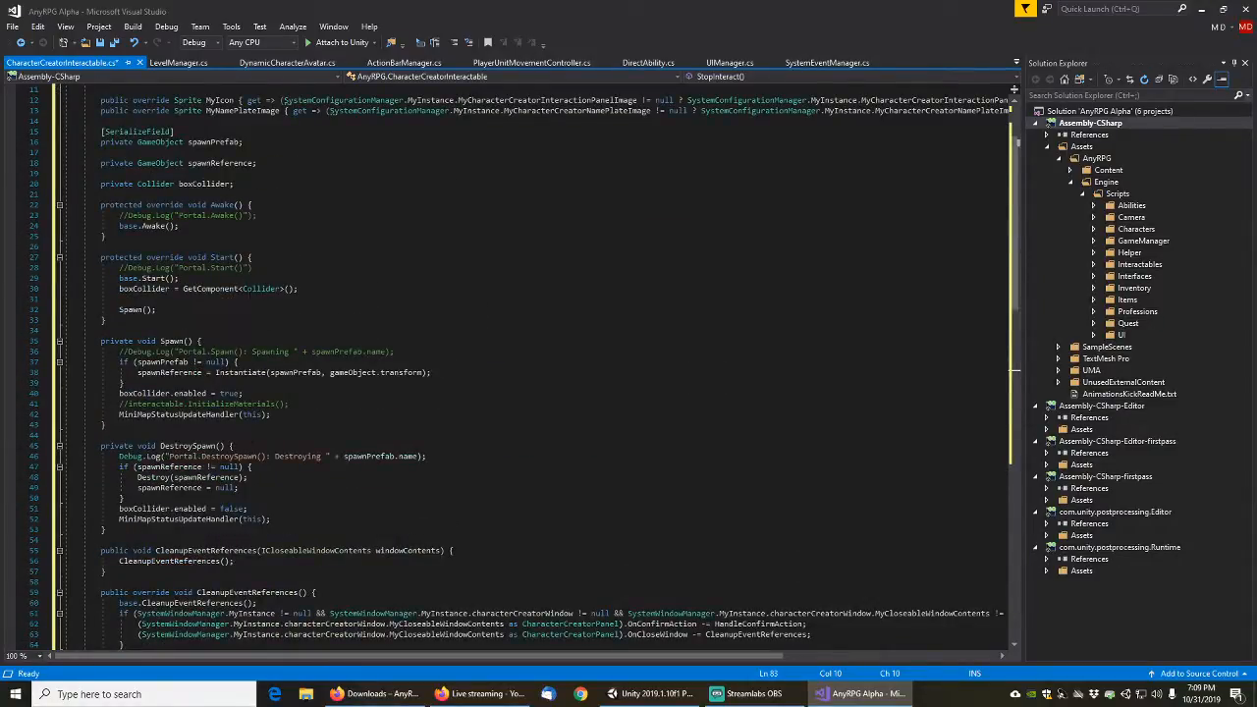
Add an if block with the condition boxCollider == null below the GetComponent call in Start()
left_click(222, 288)
key("Down")
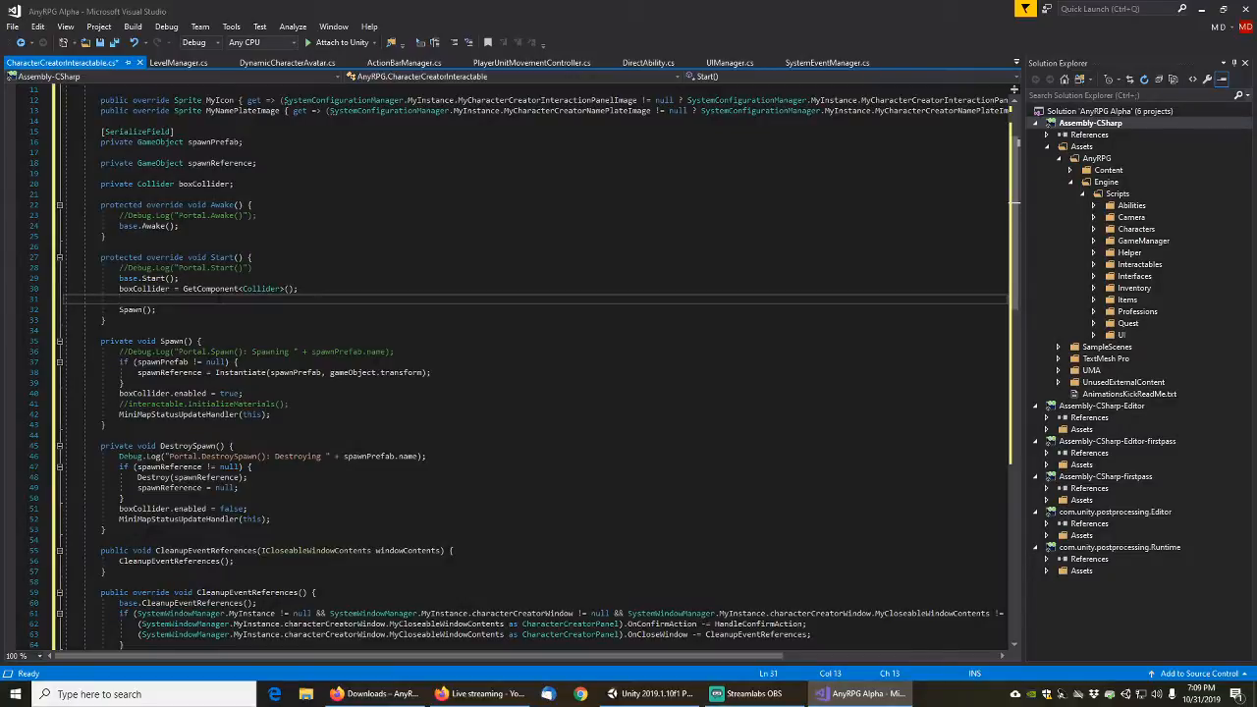
type("if")
key("Tab")
key("Tab")
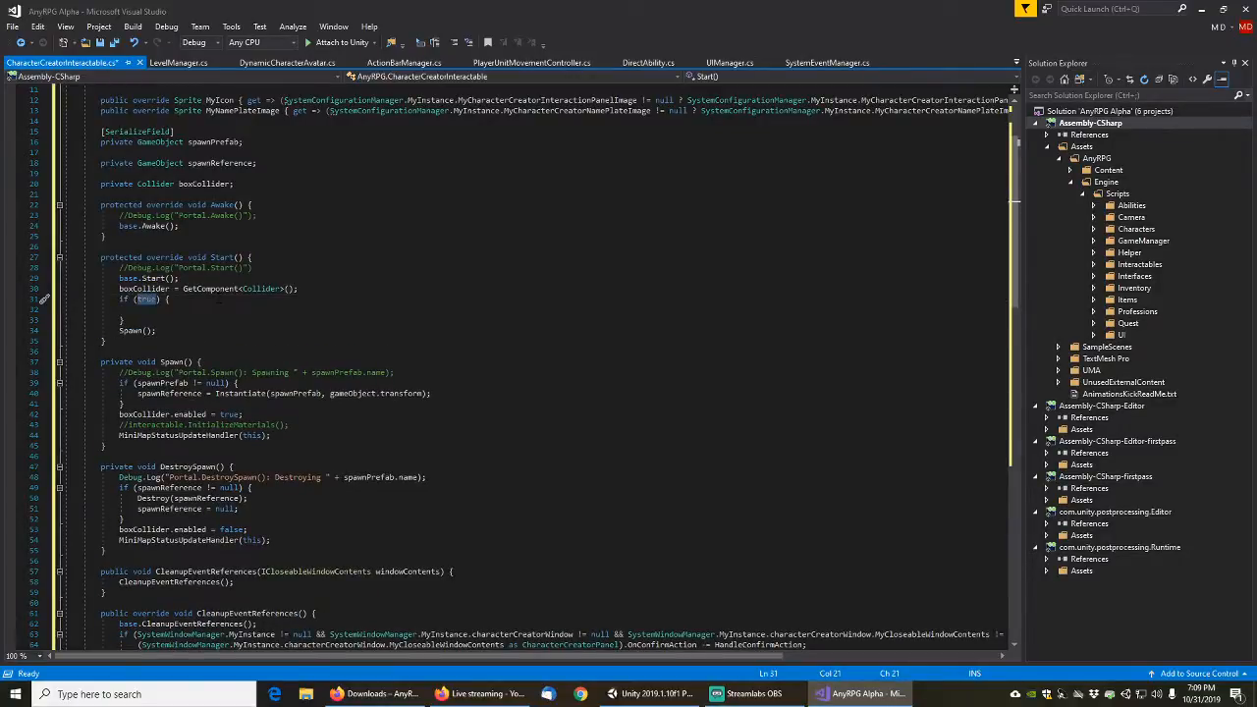
type("boxCo")
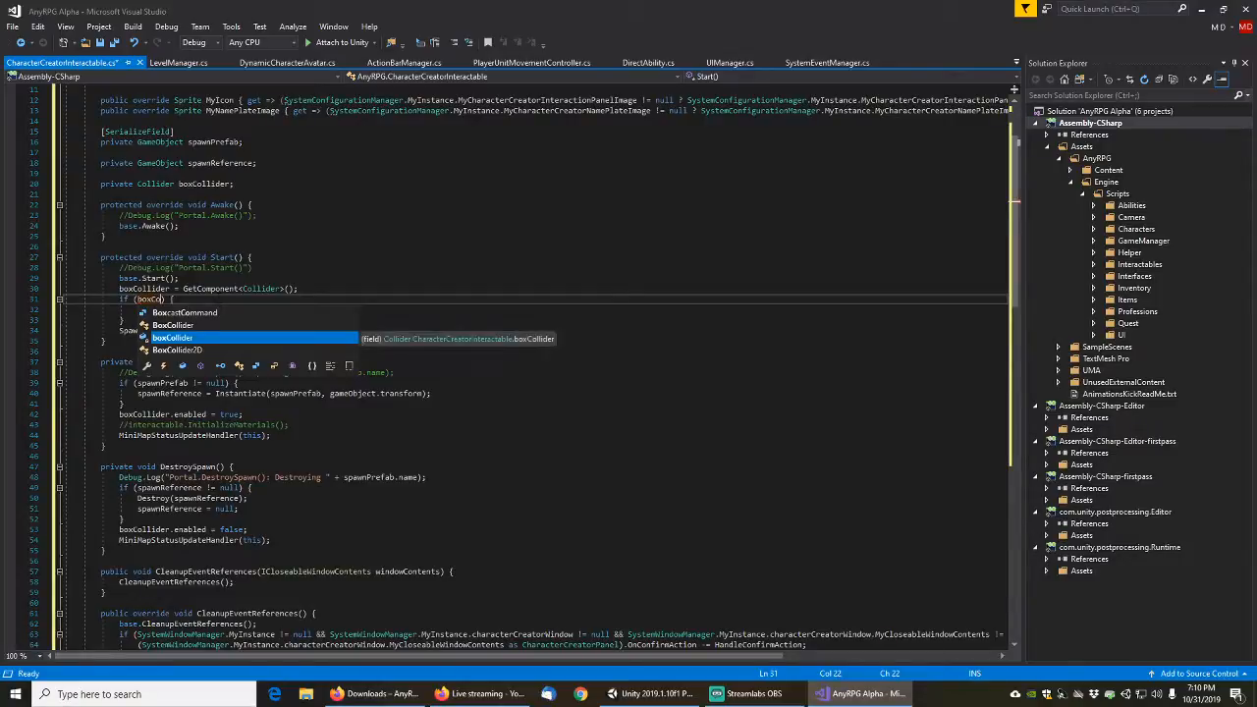
key("Tab")
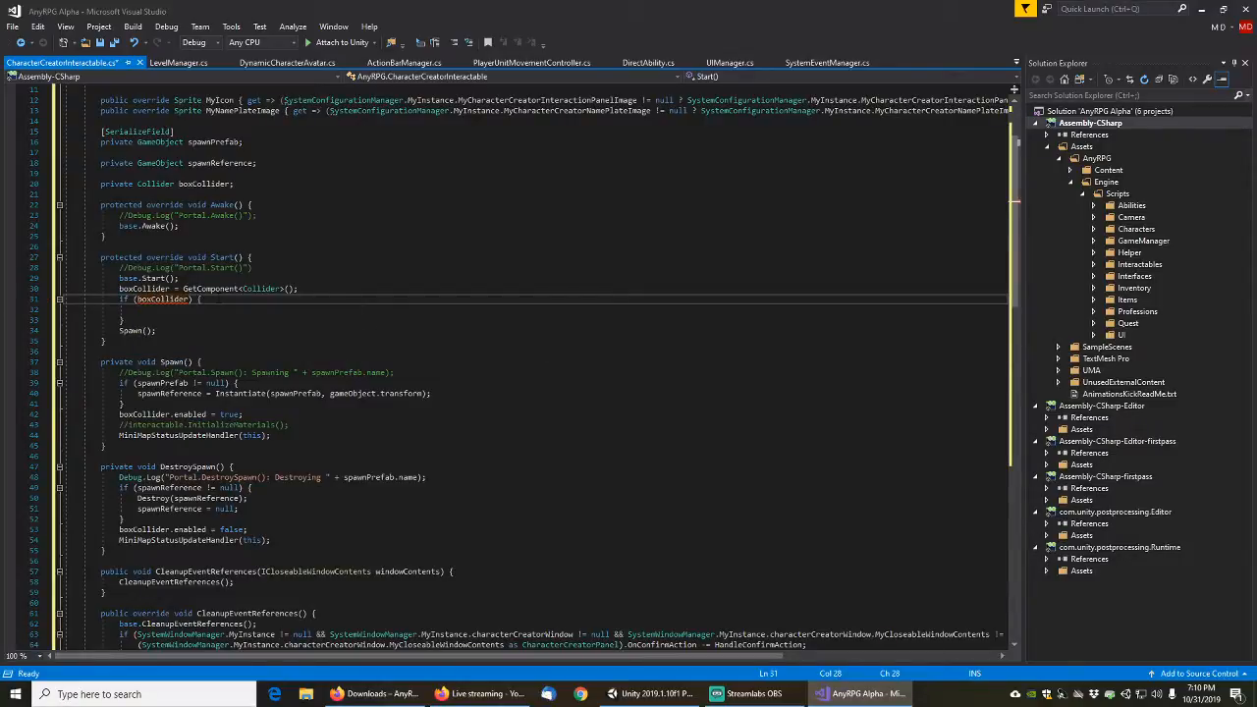
type("== null")
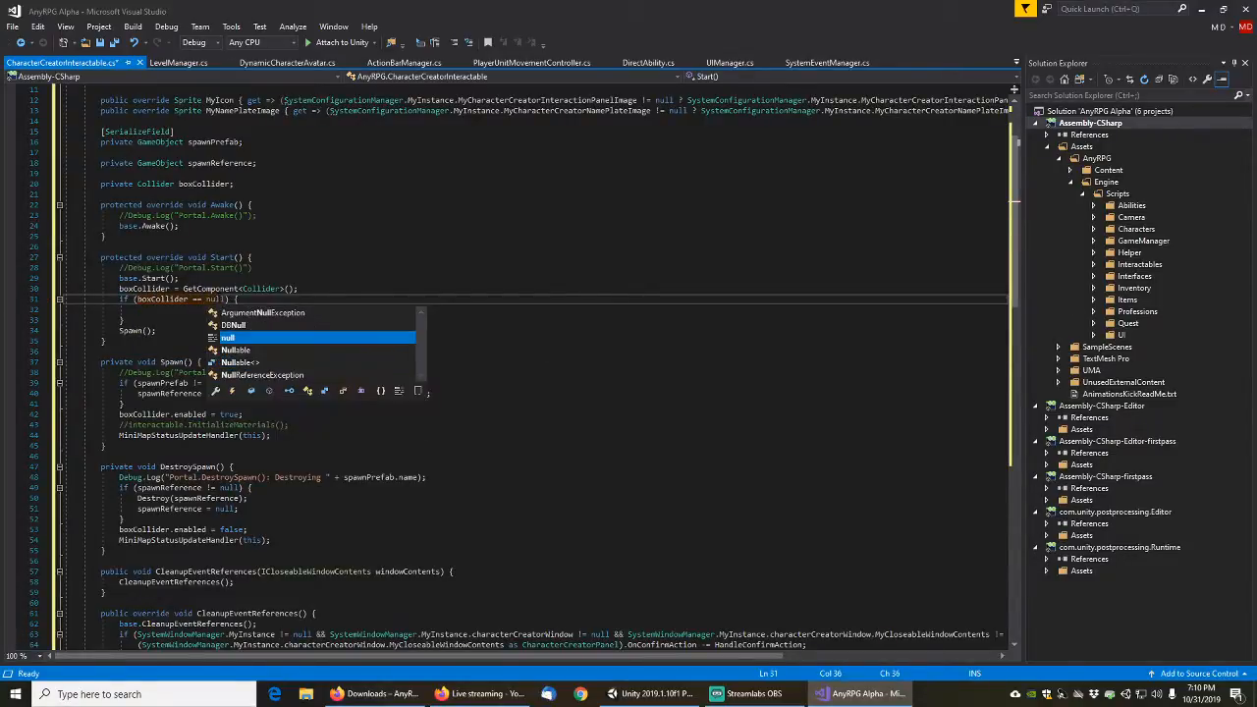
key("End")
Copy the commented Debug.Log line from Start() into the if block, uncomment it and remove the empty line below
left_click_drag(65, 267, 65, 278)
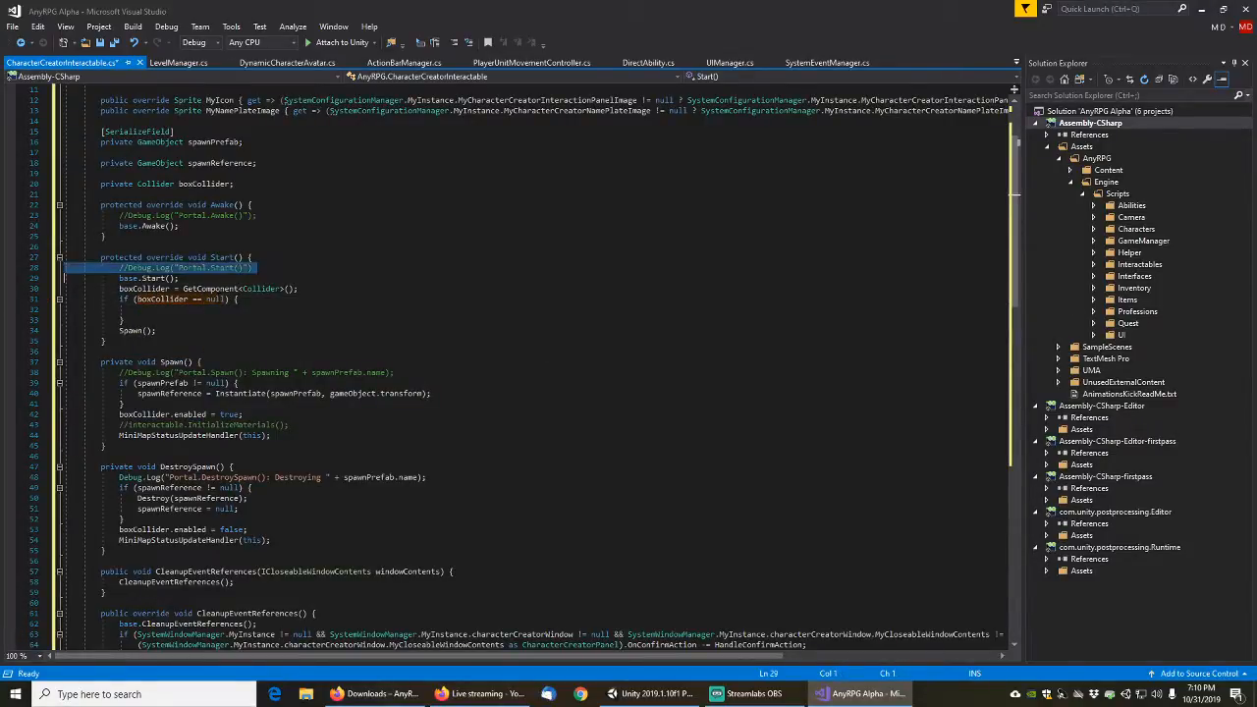
key("ctrl+c")
key("Down")
key("Down")
key("Down")
key("ctrl+v")
key("shift+Down")
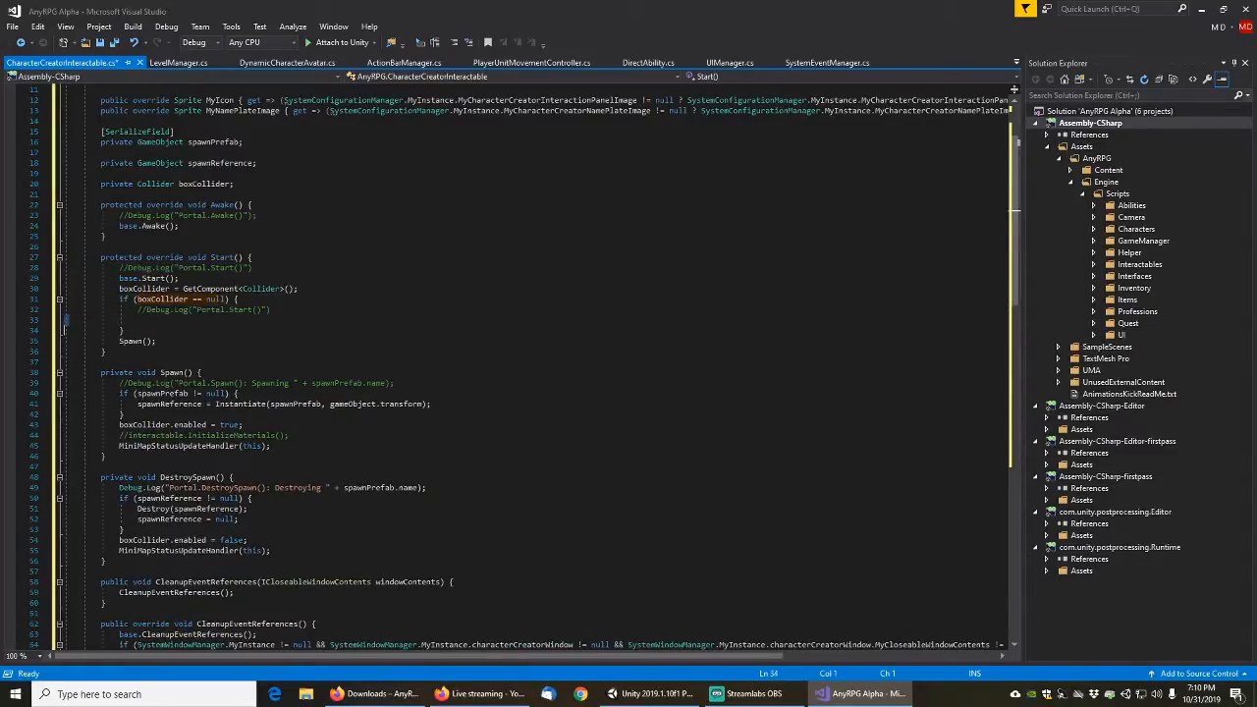
key("Delete")
key("Up")
key("End")
key("ctrl+k")
key("ctrl+u")
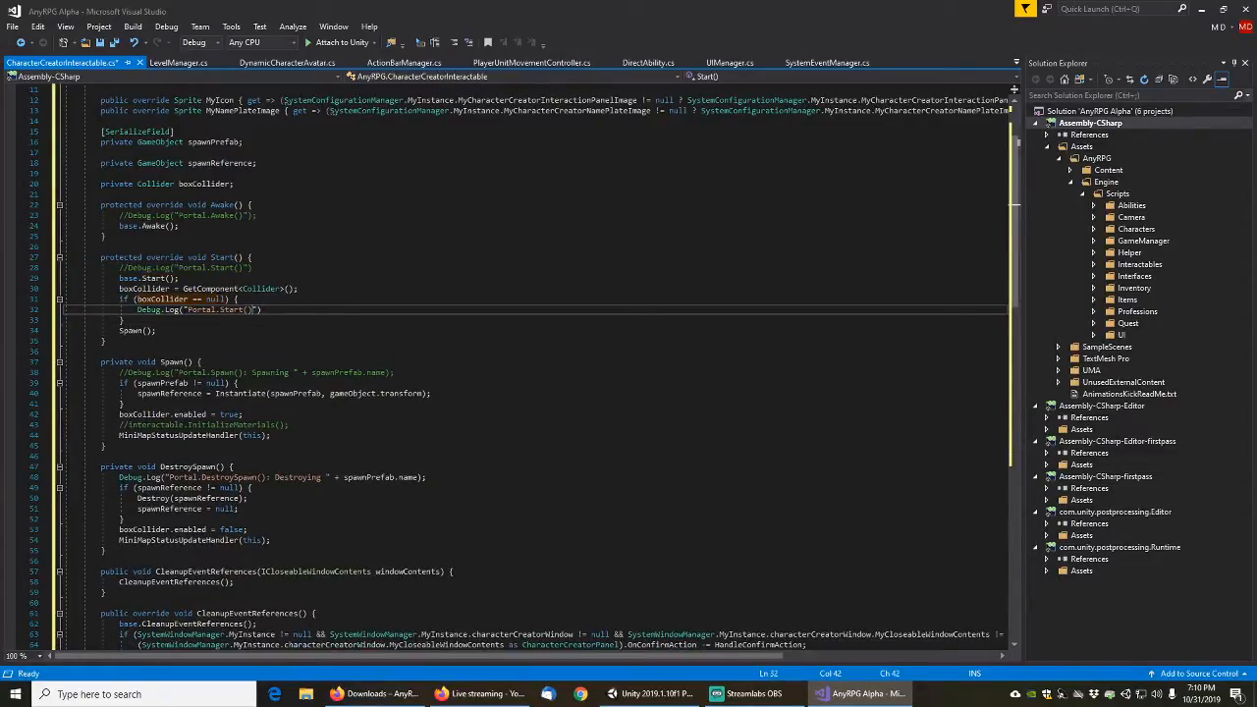
Add a colon and space after Start() in the log message and prepend gameObject.name + ".CharacterCreatorInteractable." to it
type(":")
double_click(194, 309)
left_click(185, 309)
type("gameObject.name + \".CharacterCre")
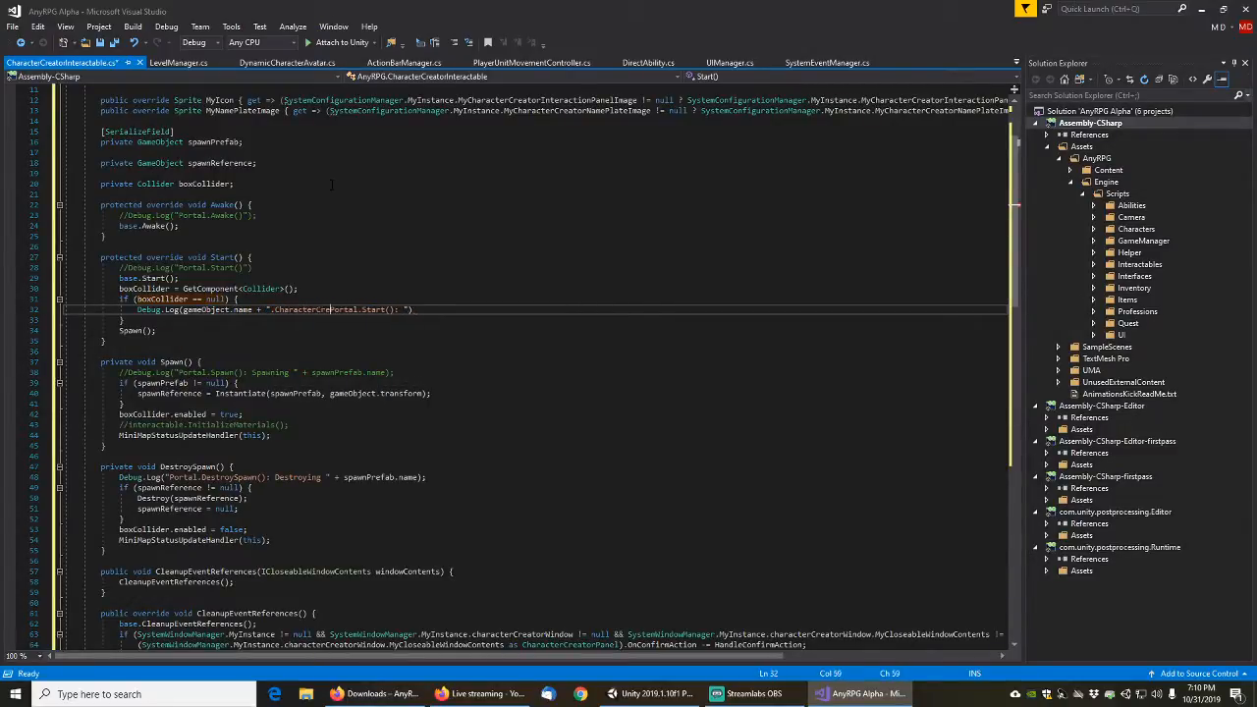
type("ato")
type("t")
key("BackSpace")
key("BackSpace")
type("orInteracta")
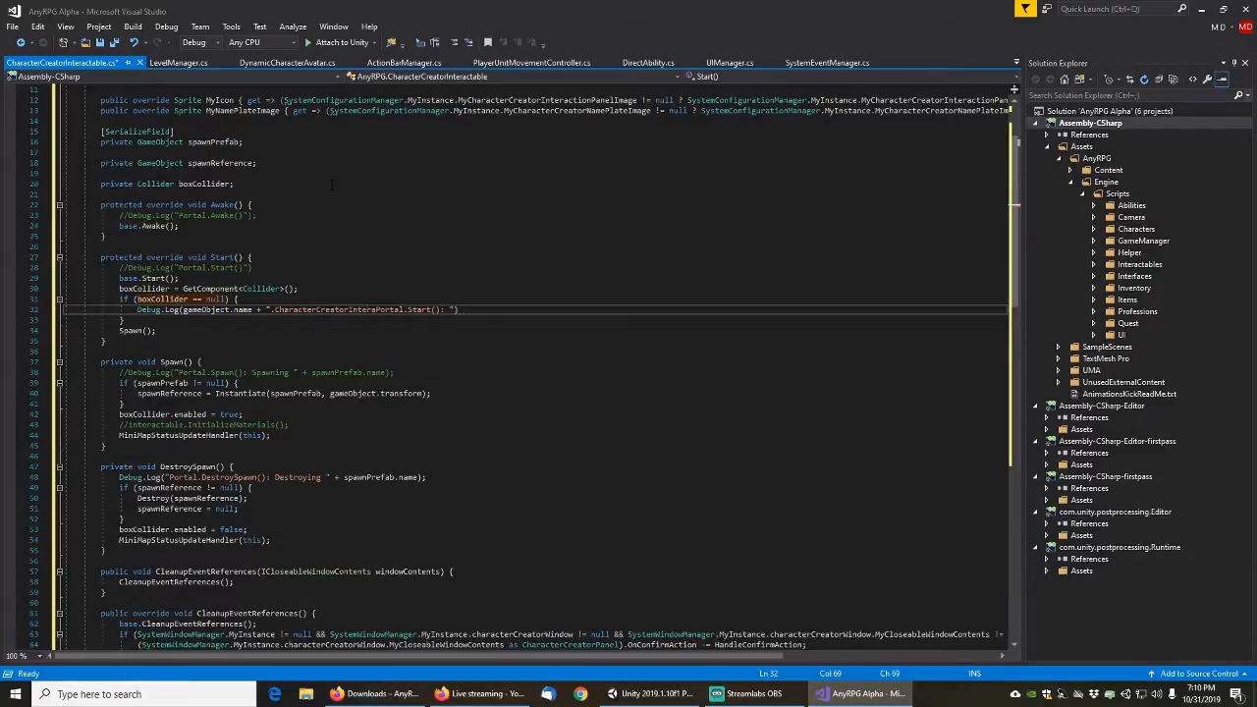
type("ble.")
Remove the word Portal from the log message in the if block
key("shift+Right")
key("shift+Right")
key("shift+Right")
key("shift+Right")
key("shift+Right")
key("shift+Right")
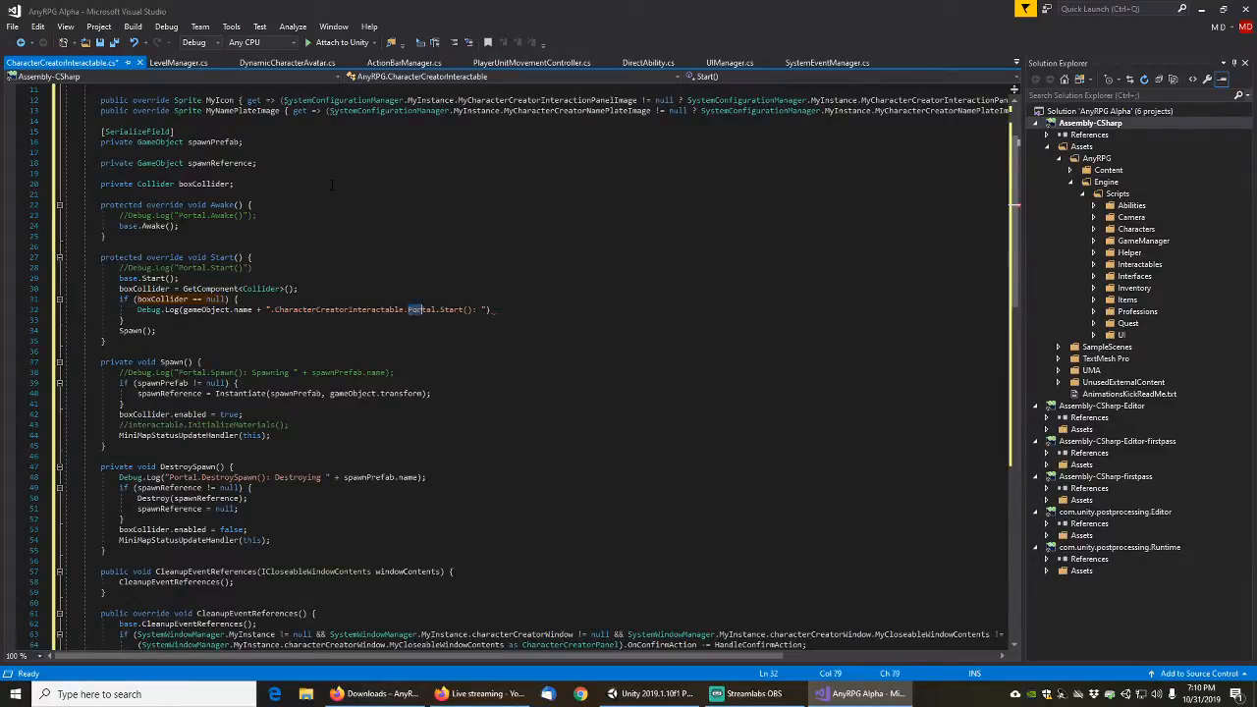
key("Delete")
End the log message with "collider is null", complete and save the statement, and delete the duplicate period before Start()
key("End")
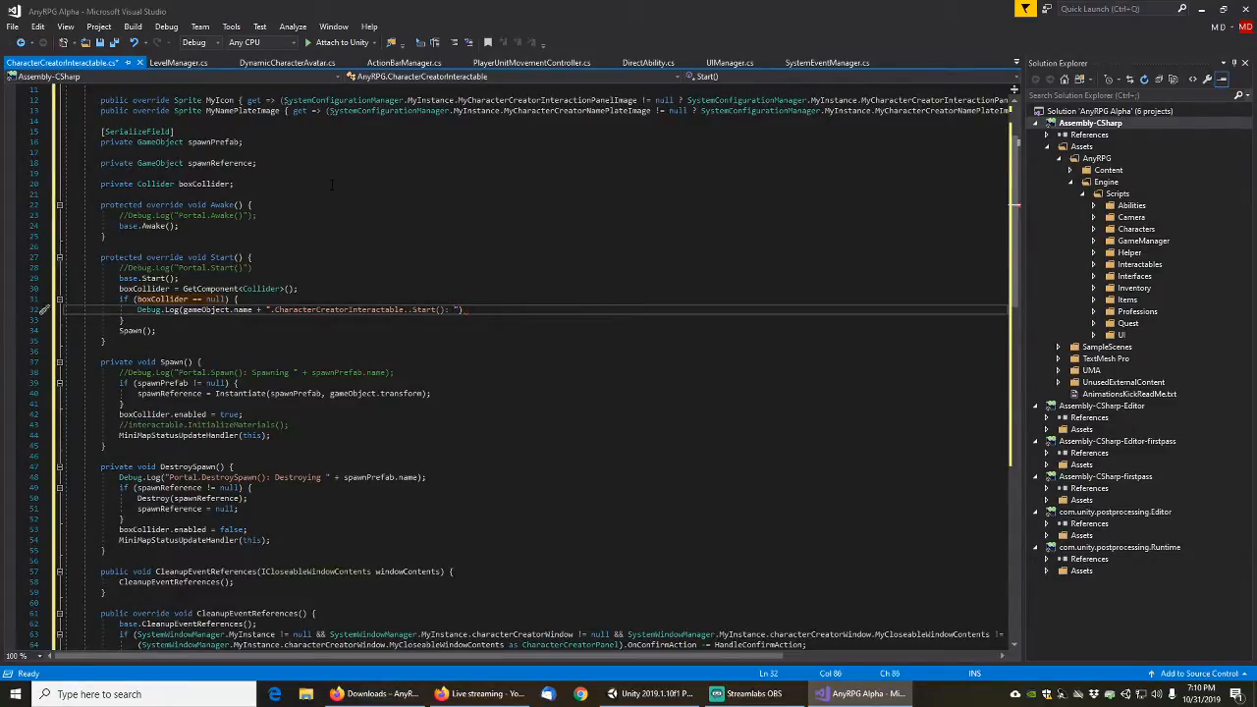
type("collider is null")
key("End")
key("ctrl+s")
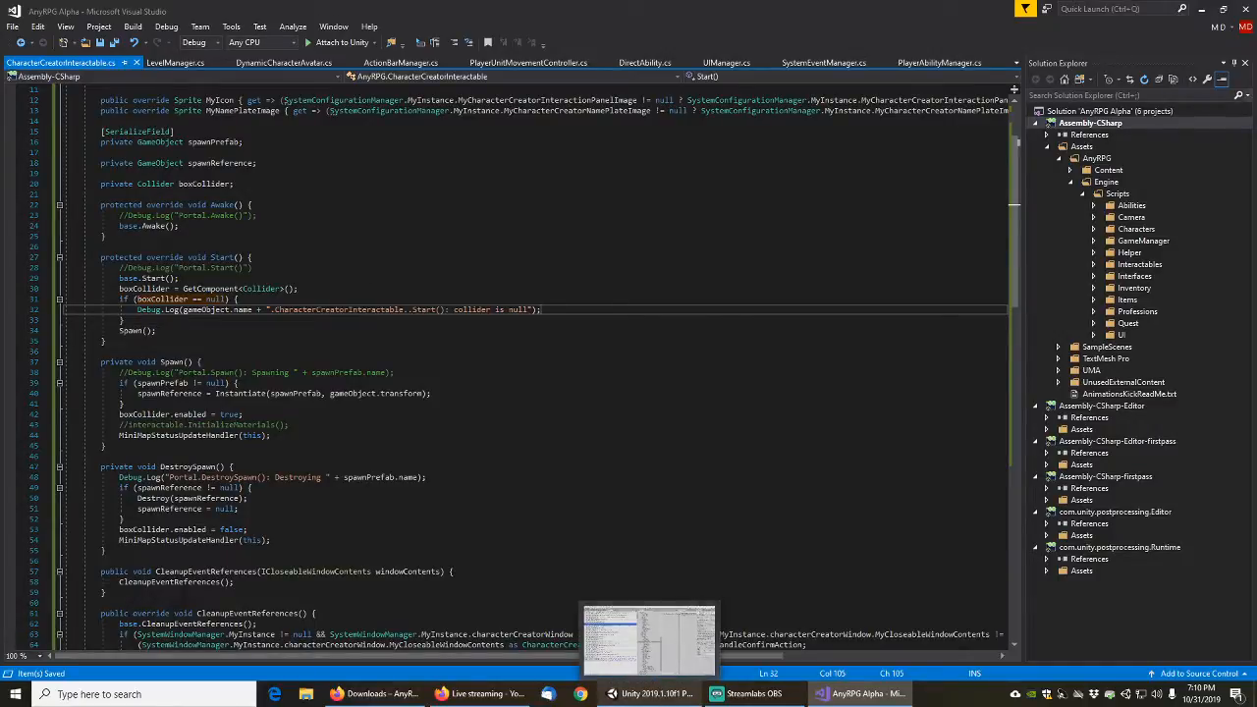
left_click(408, 310)
key("BackSpace")
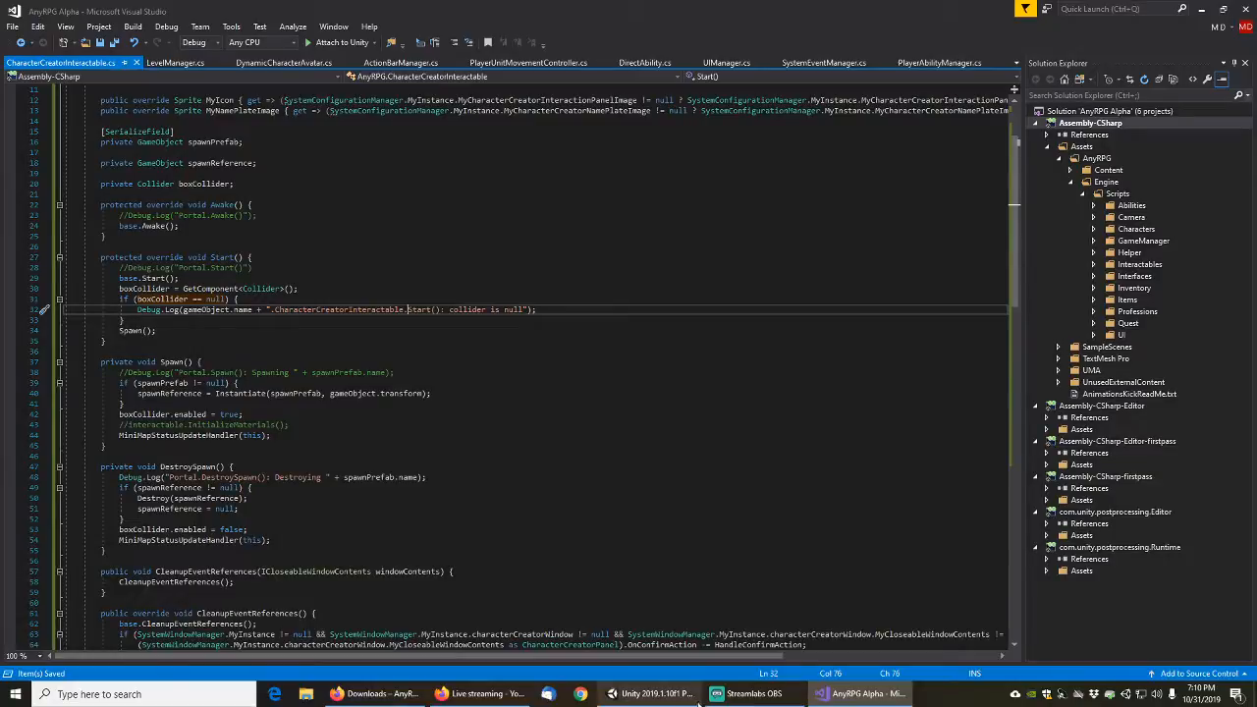
Switch to Unity, run the game and start a new game from the main menu
left_click(637, 694)
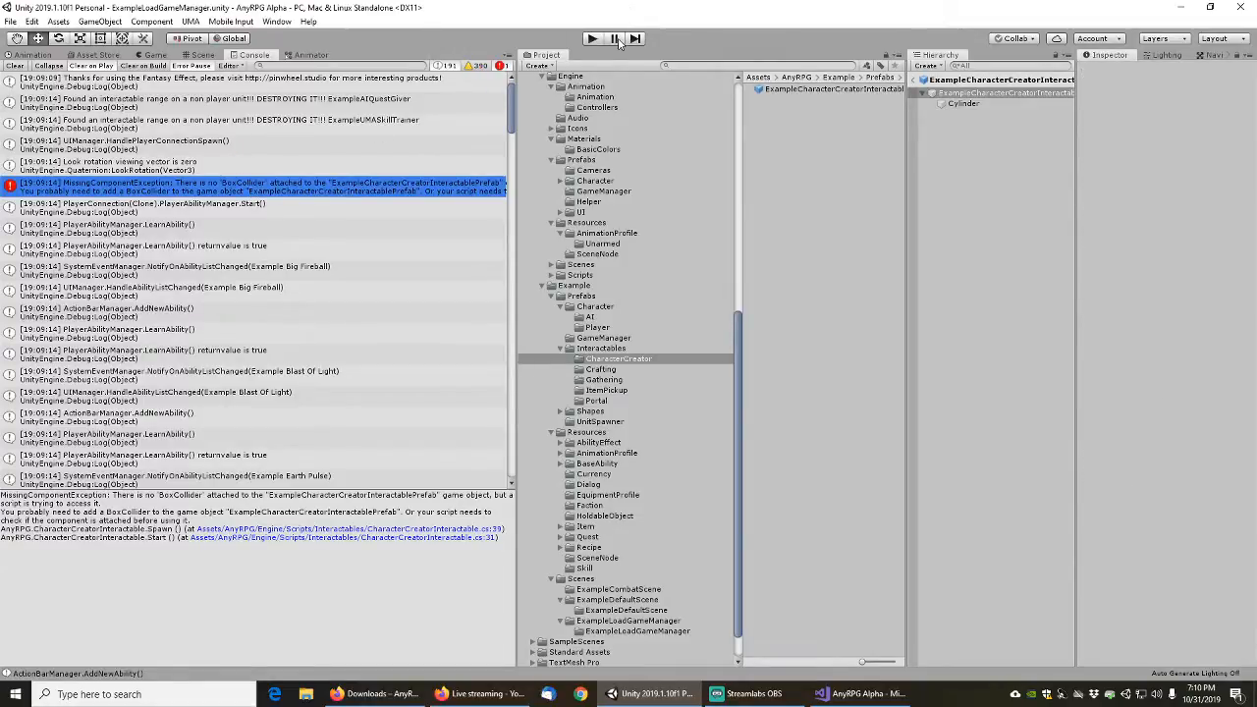
left_click(593, 39)
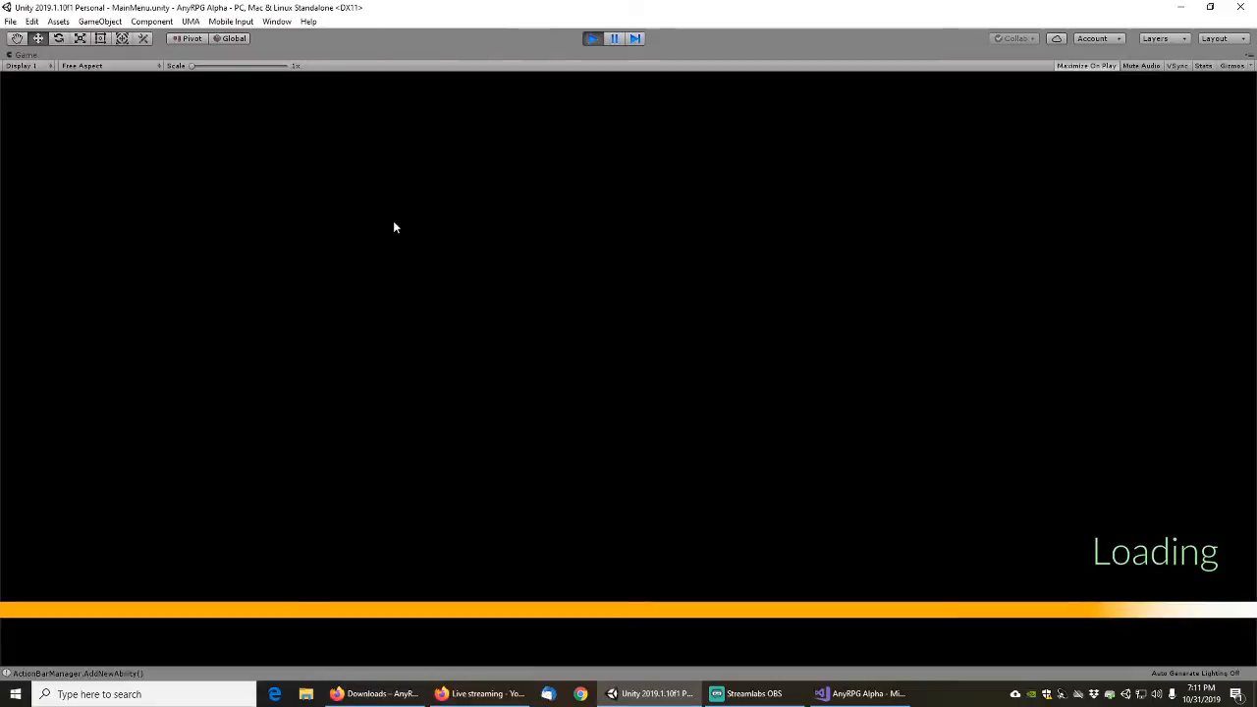
left_click(169, 424)
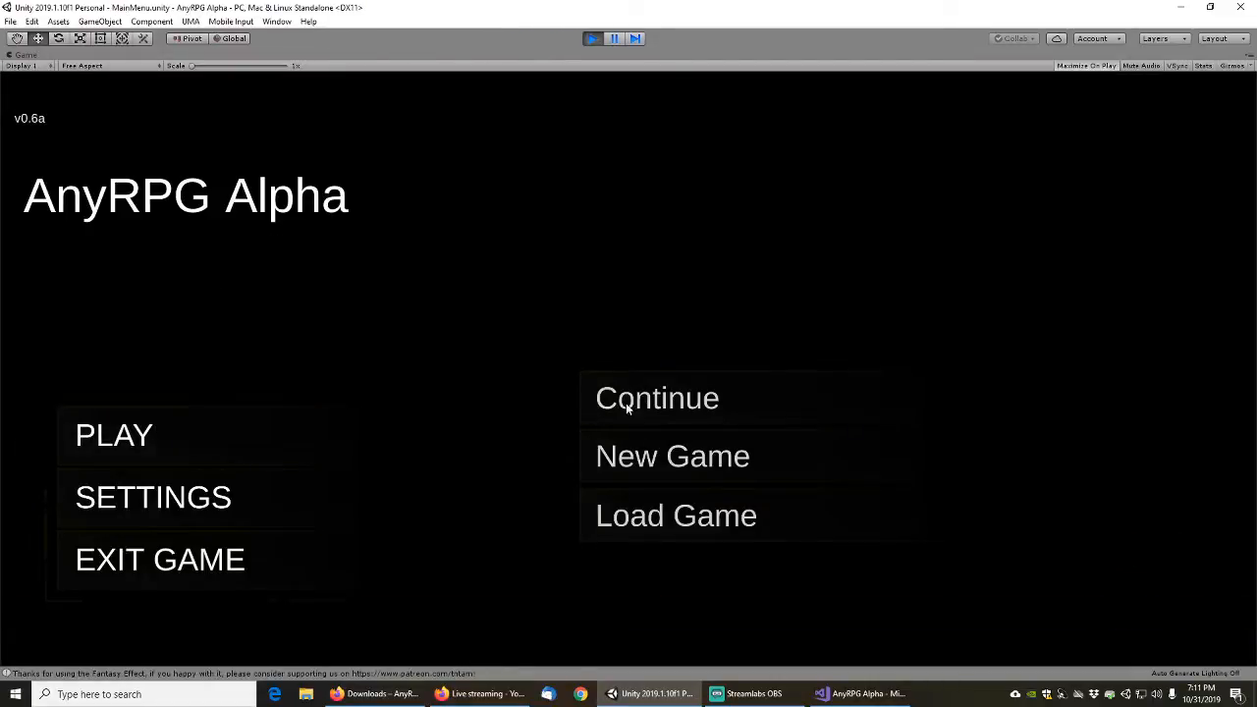
left_click(664, 455)
left_click(709, 417)
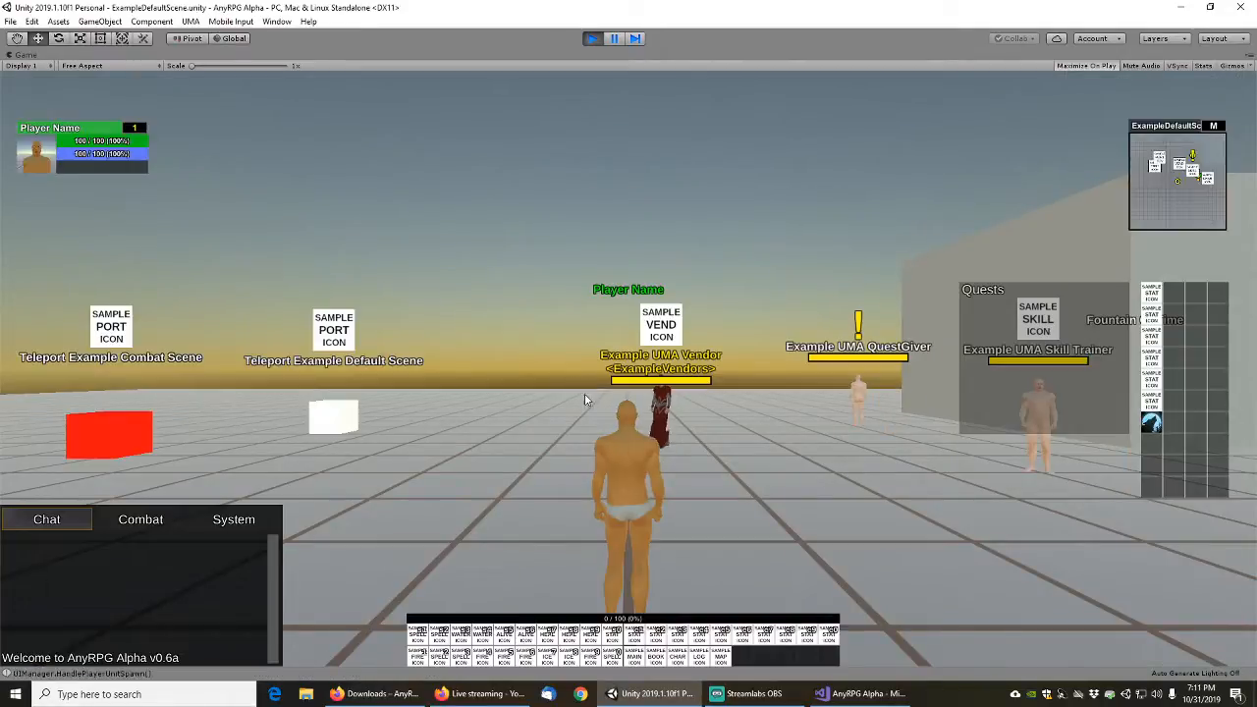
Activate the Speed Of The Wolf ability and run the player up to the white Character Creator cylinder
left_click_drag(803, 228, 859, 265)
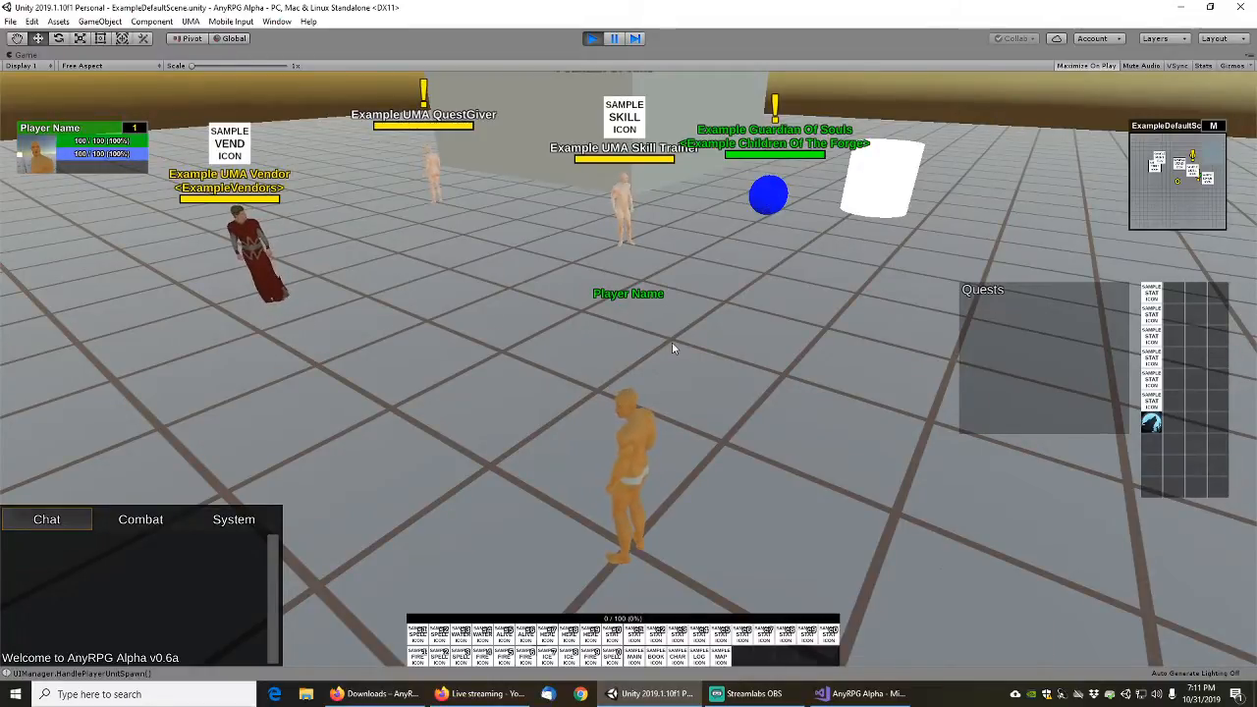
right_click_drag(672, 342, 695, 352)
left_click_drag(695, 352, 730, 349)
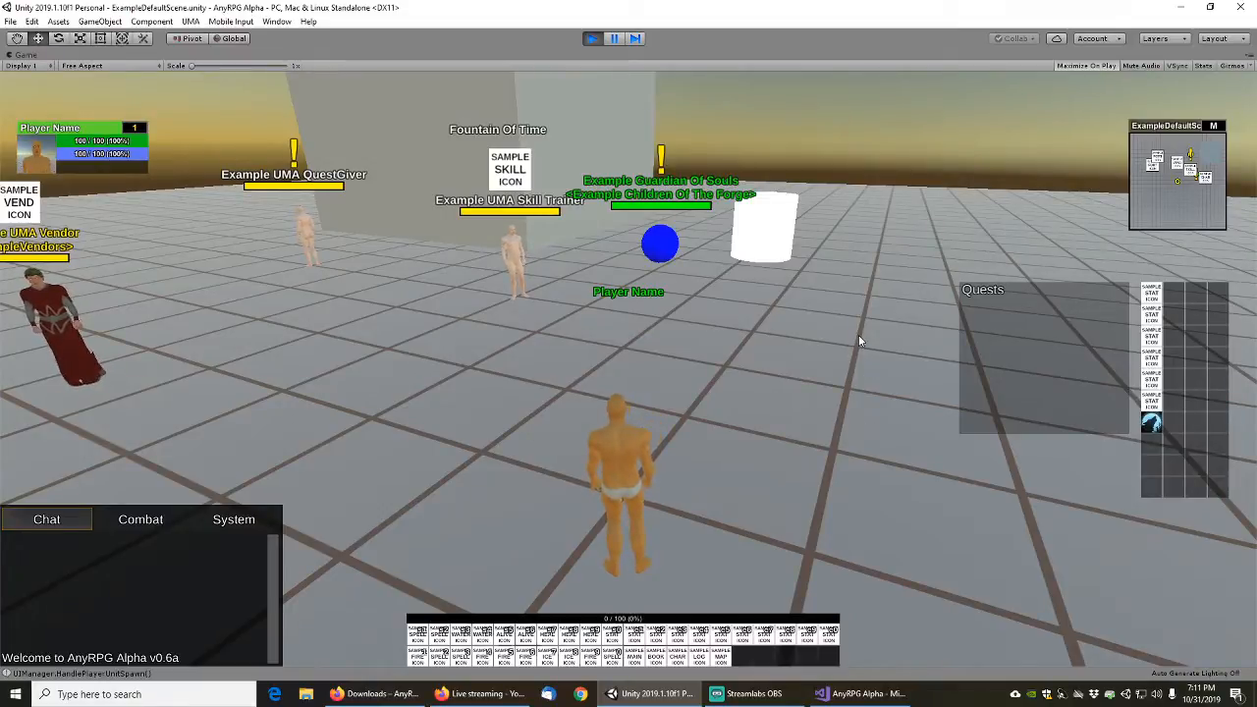
left_click(1151, 422)
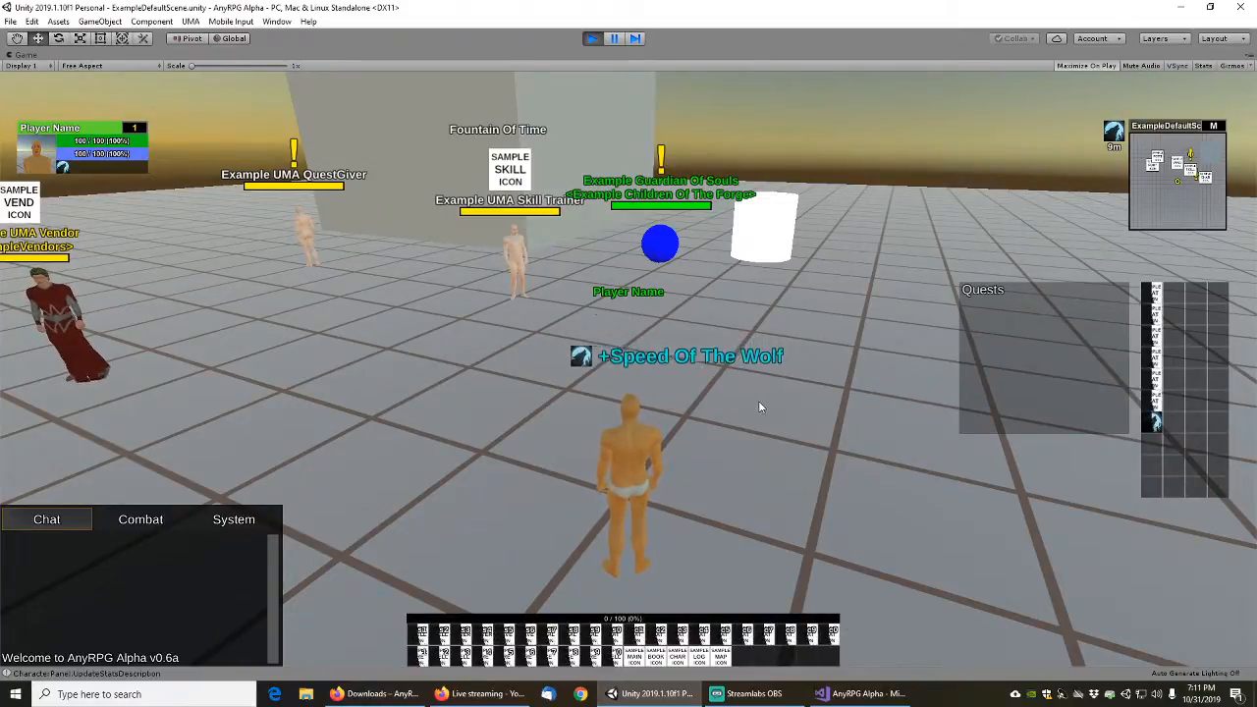
key("w")
key("d")
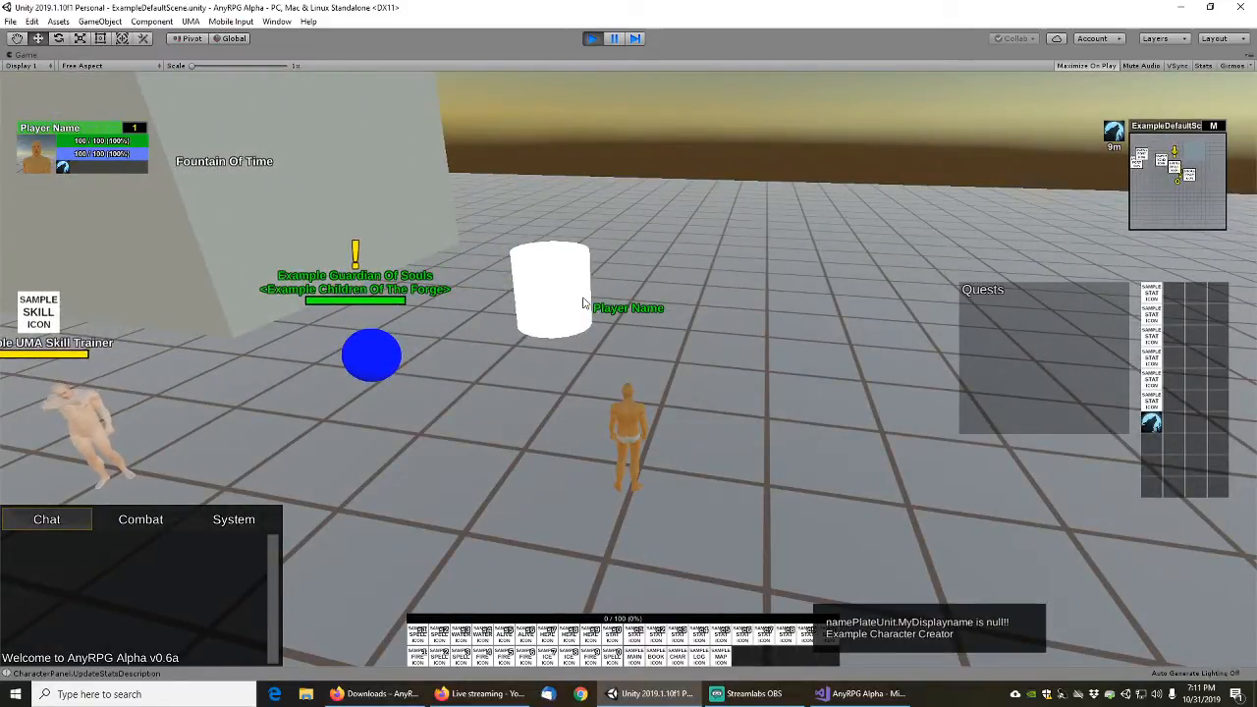
key("a")
key("w")
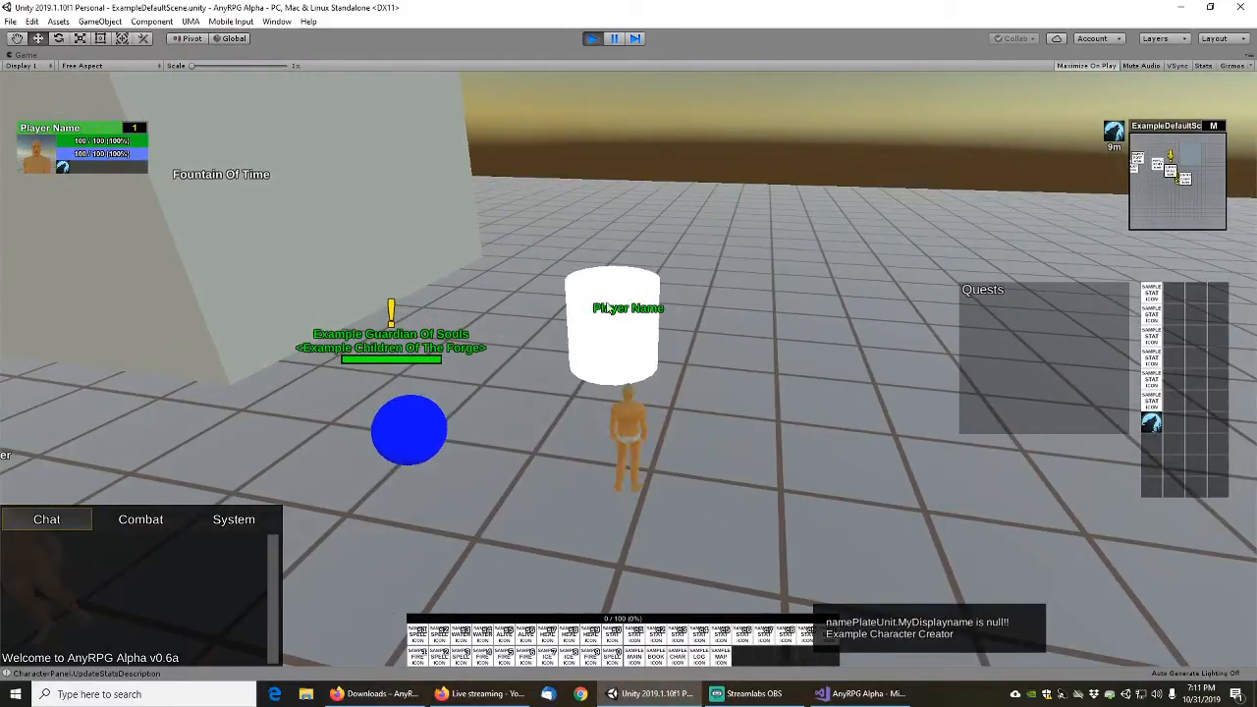
Walk the player to the blue Example Guardian Of Souls sphere and start its dialog
key("s")
key("a")
key("w")
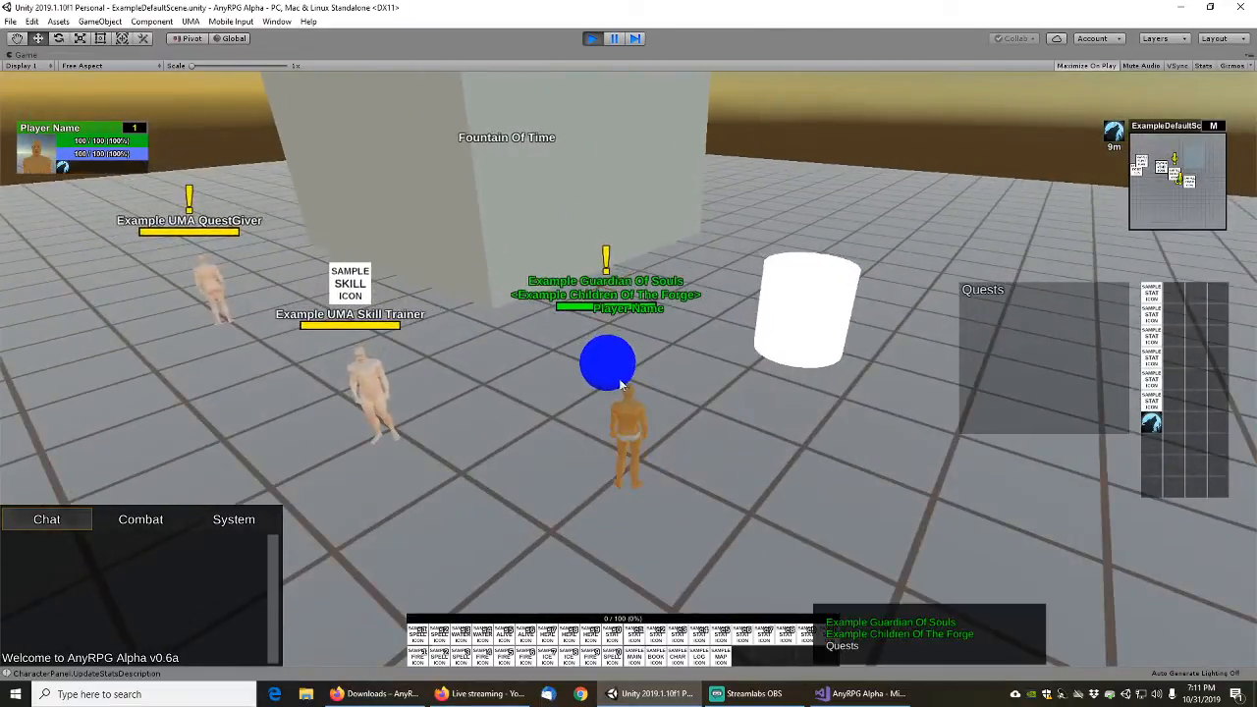
key("d")
key("w")
left_click_drag(657, 312, 583, 370)
right_click(607, 351)
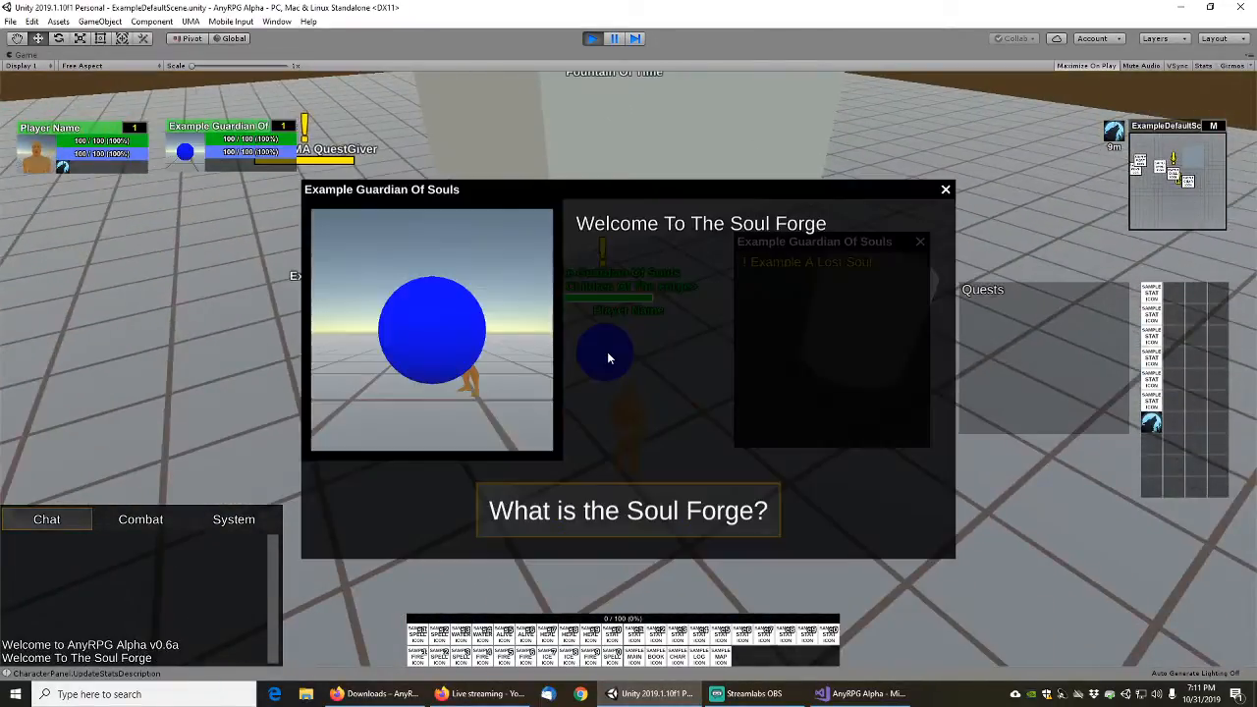
Advance through the Guardian Of Souls dialog and accept the quest Example A Lost Soul
left_click(623, 517)
left_click(631, 519)
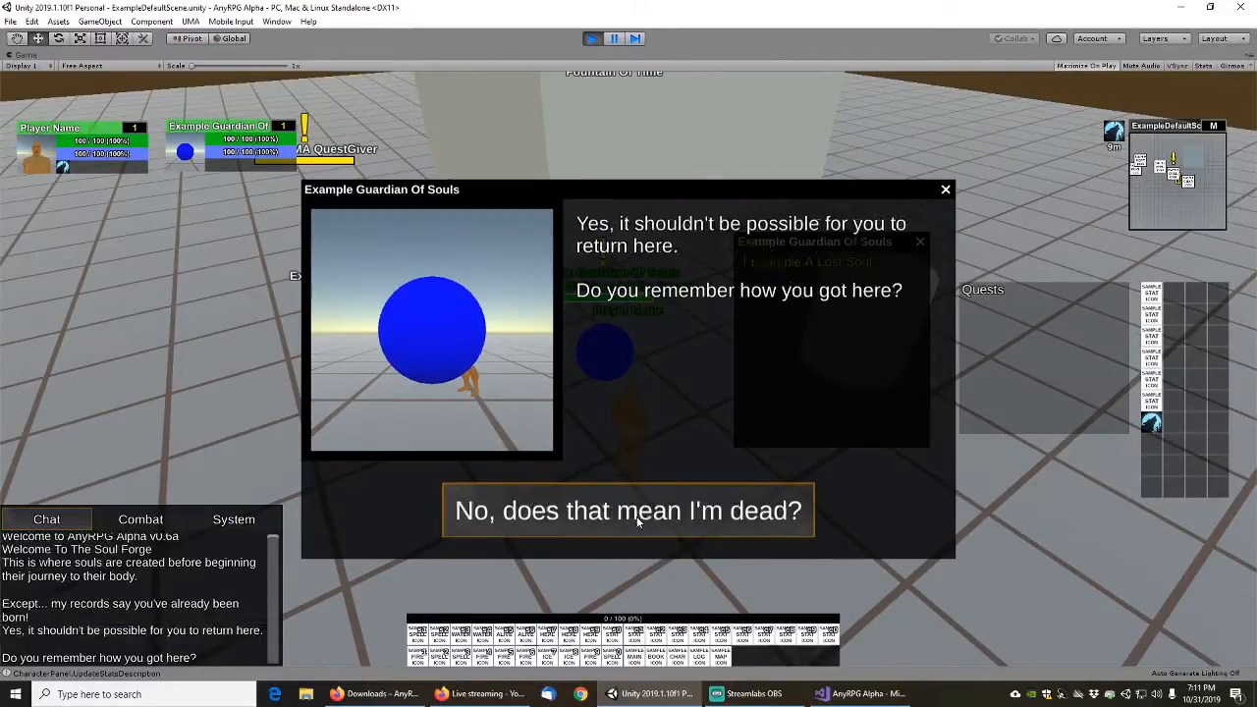
left_click(638, 520)
left_click(638, 519)
left_click(637, 519)
left_click(743, 506)
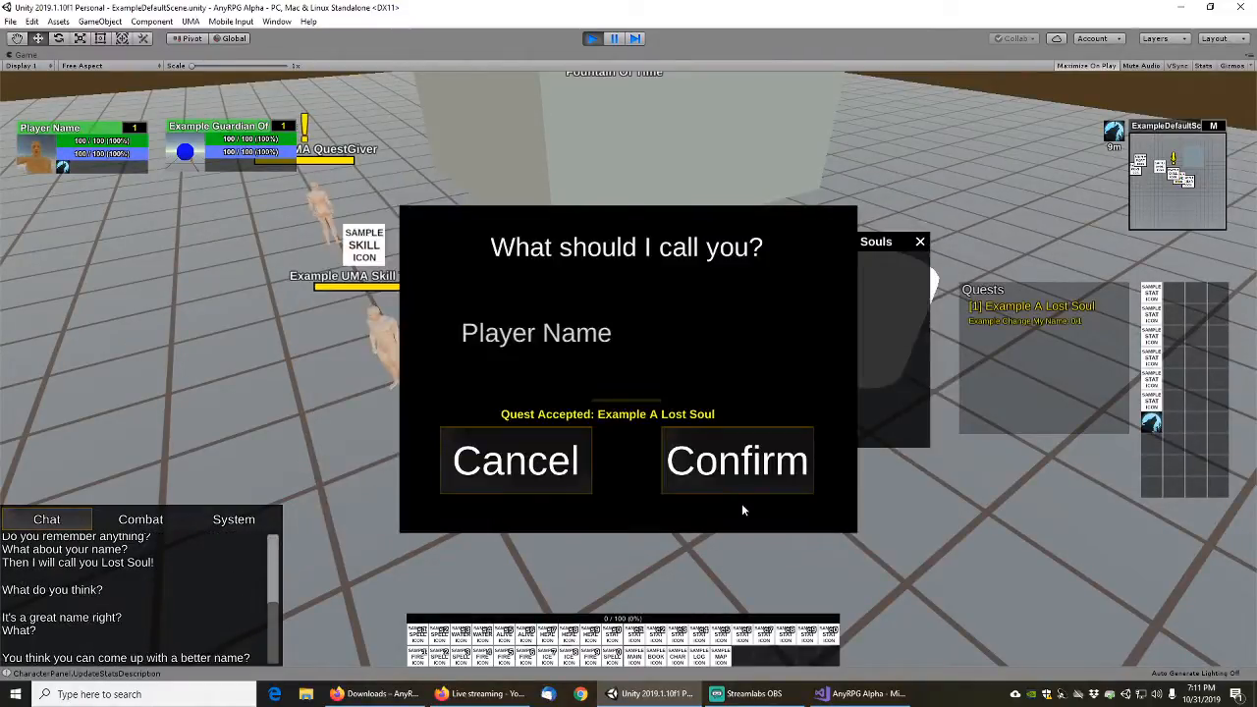
Name the player character Cool Dude and confirm the name
left_click(629, 335)
type("Cool Due")
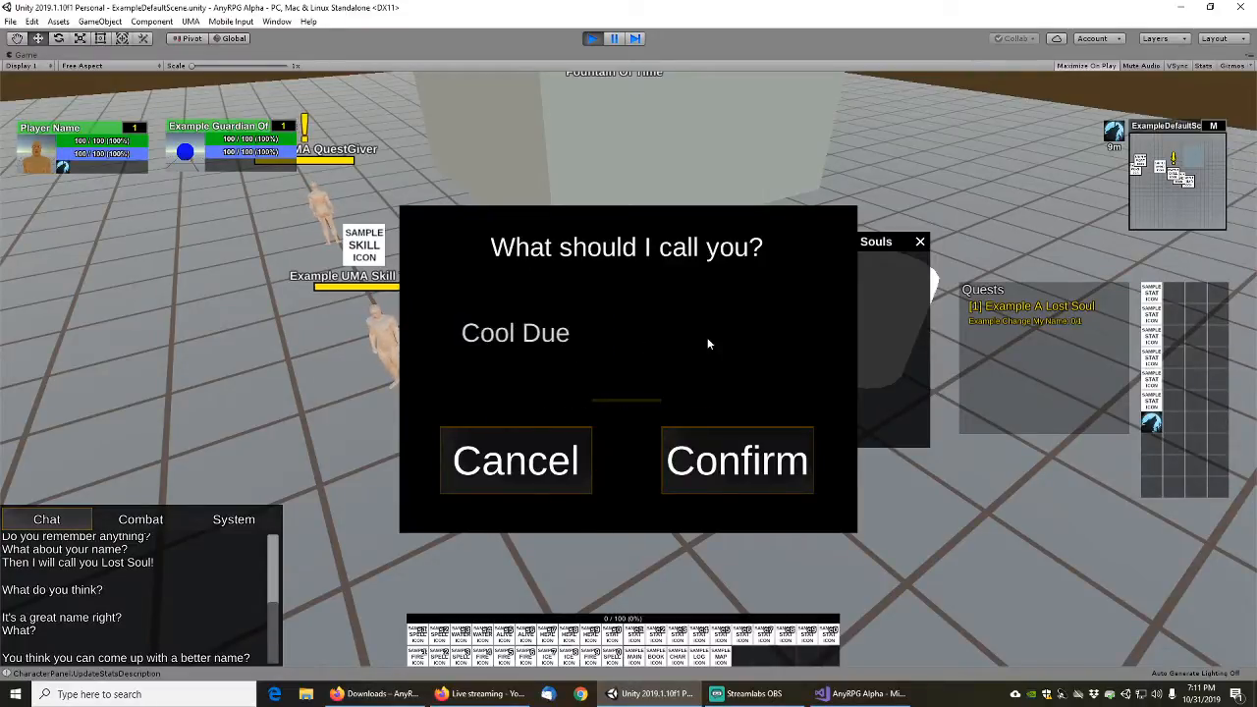
key("BackSpace")
type("de")
left_click(704, 437)
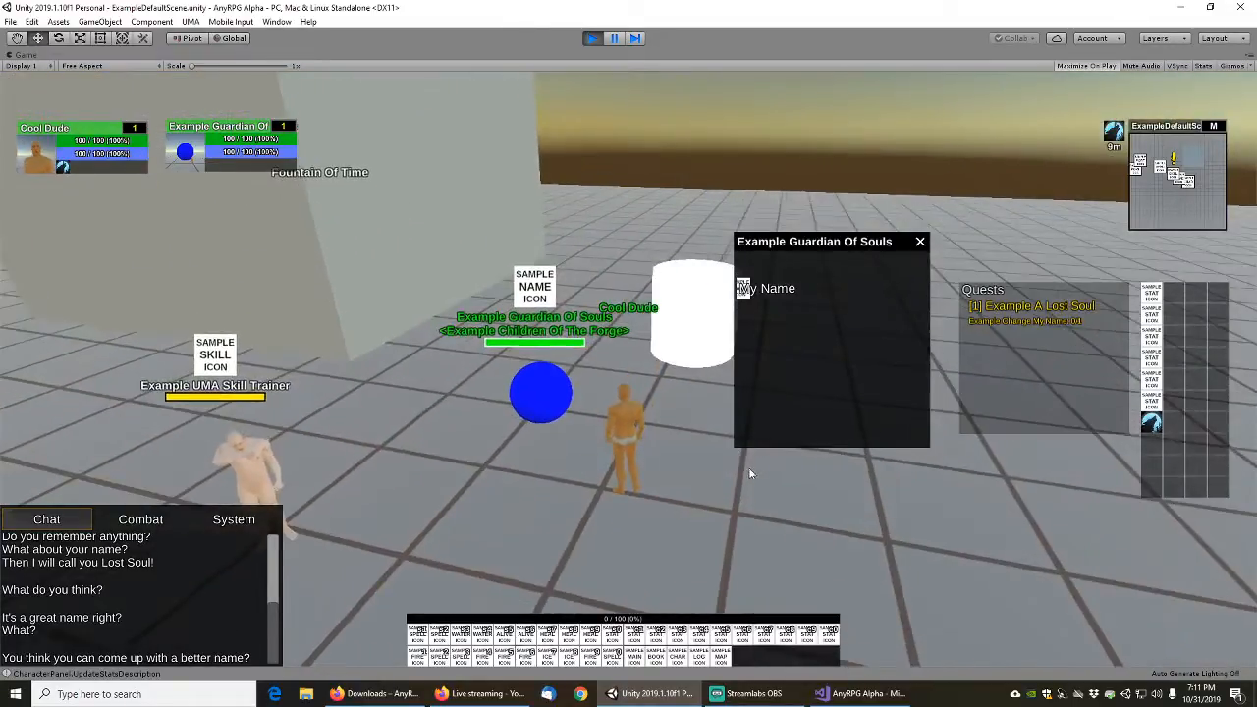
Recheck the Guardian Of Souls name-change option, cancel the name prompt, close the interaction window and stop the game
left_click_drag(807, 248, 825, 322)
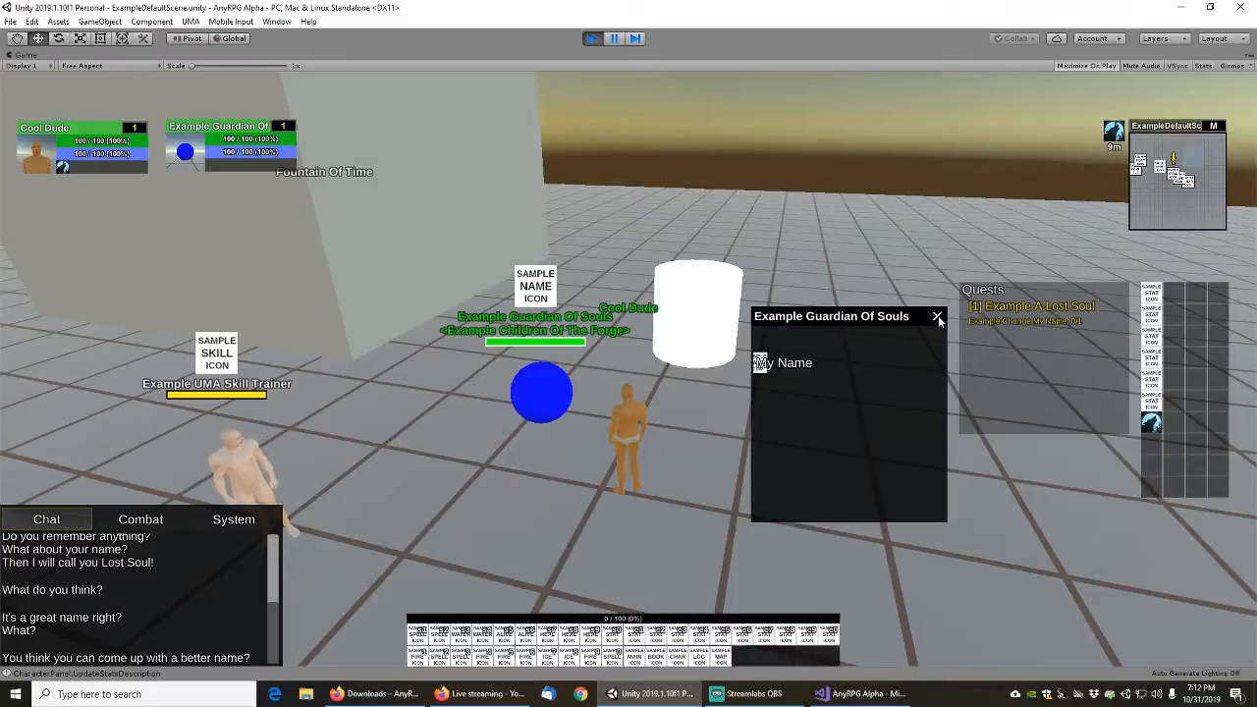
left_click(937, 317)
left_click_drag(751, 428, 732, 416)
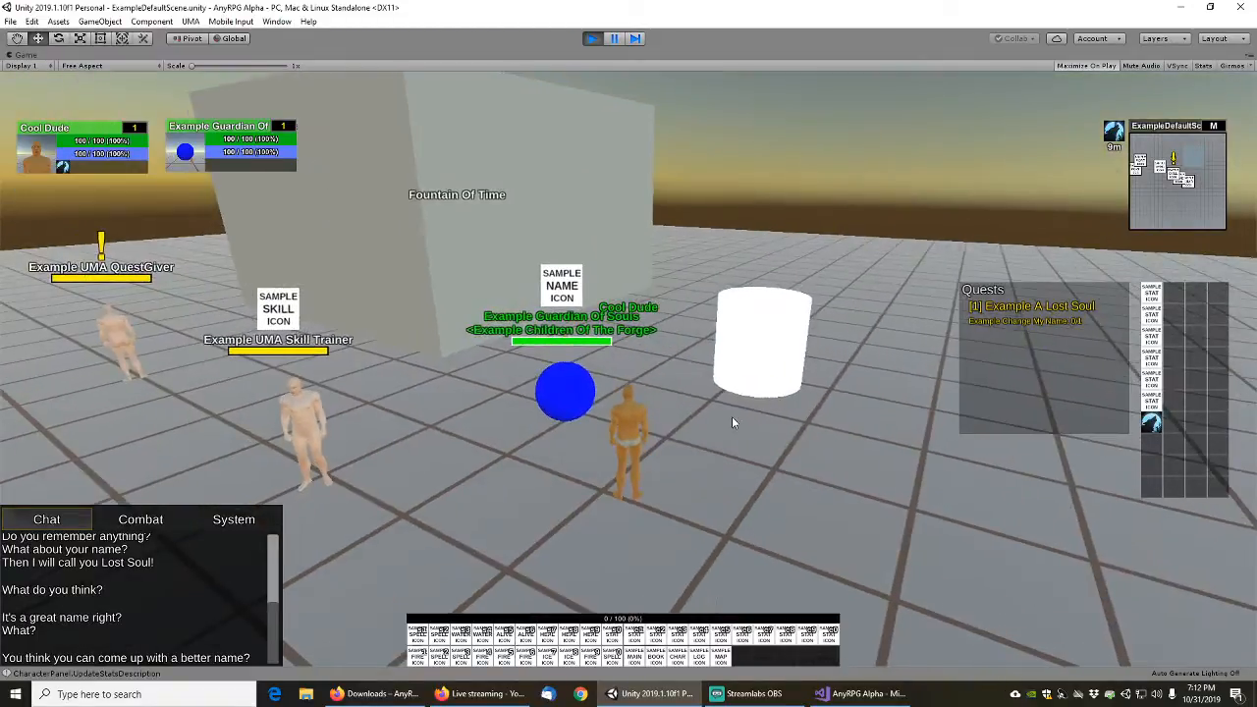
right_click(576, 402)
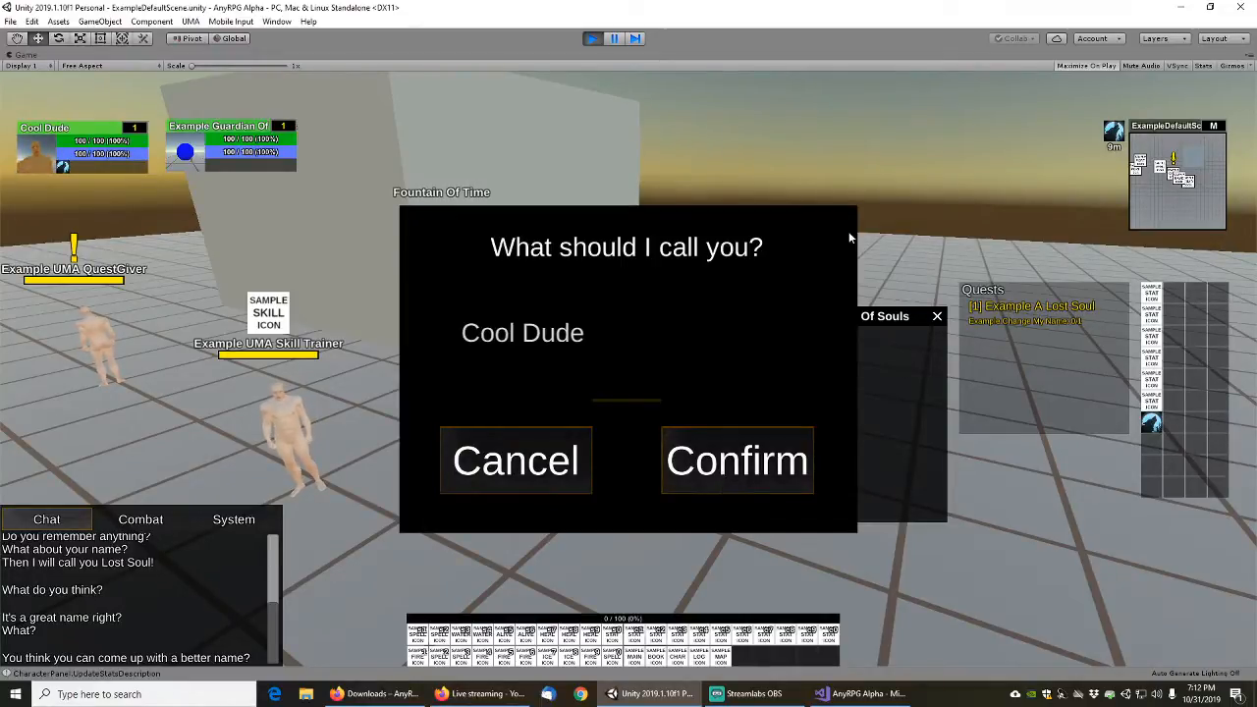
left_click(517, 491)
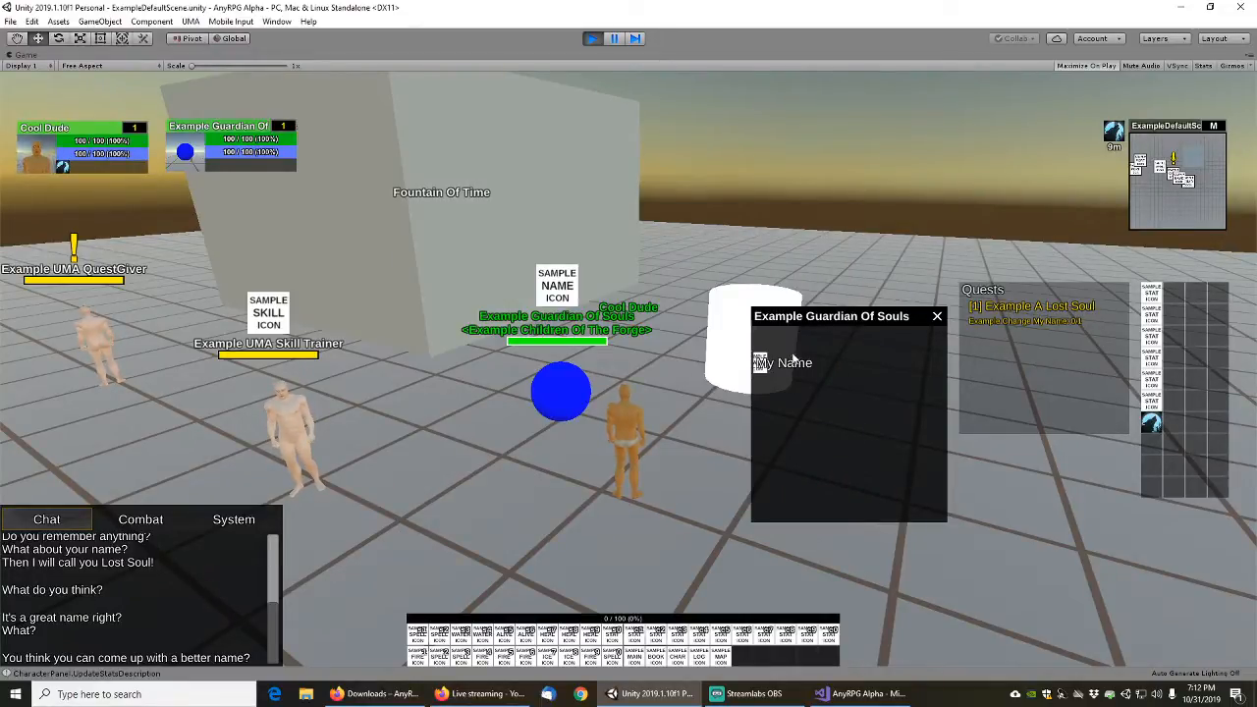
left_click_drag(821, 321, 788, 381)
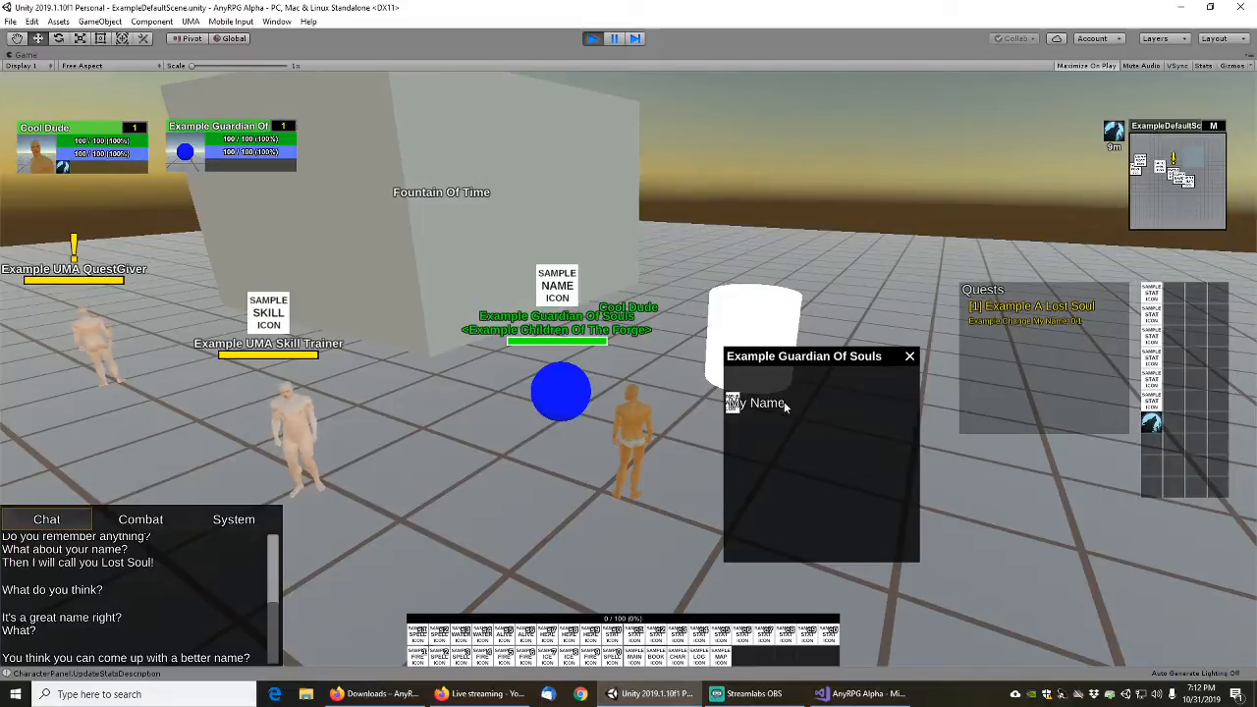
left_click(909, 358)
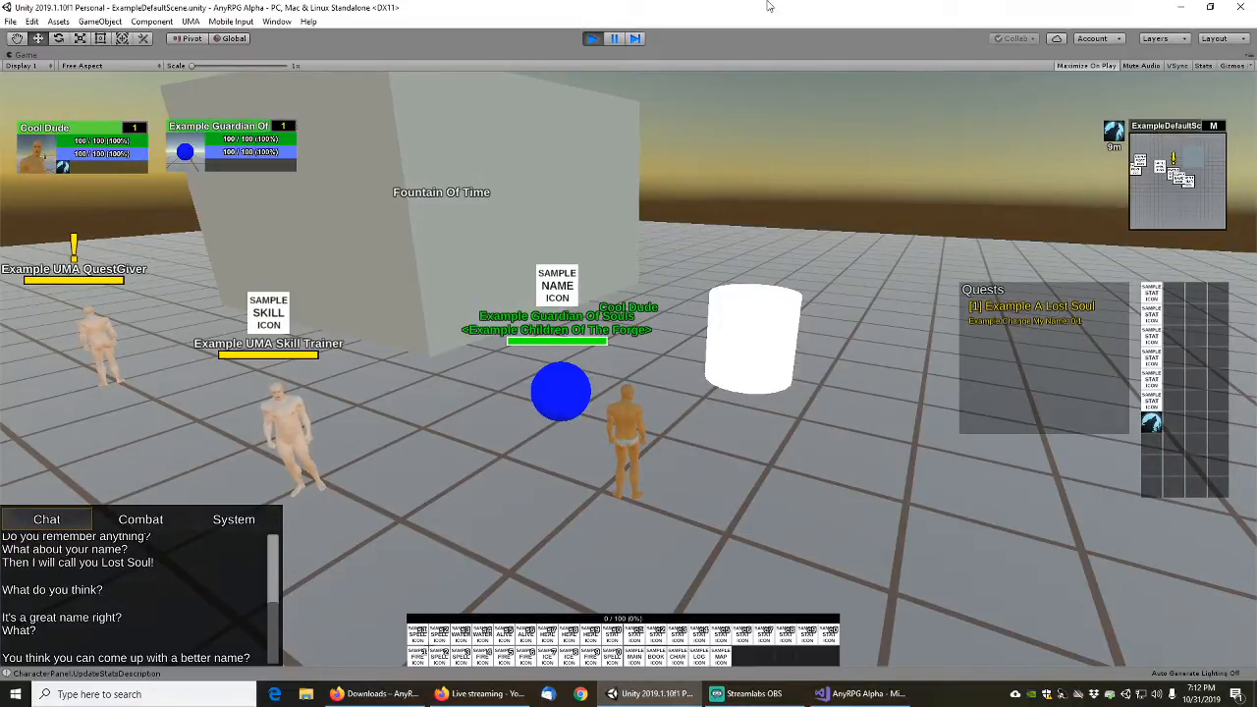
left_click(590, 39)
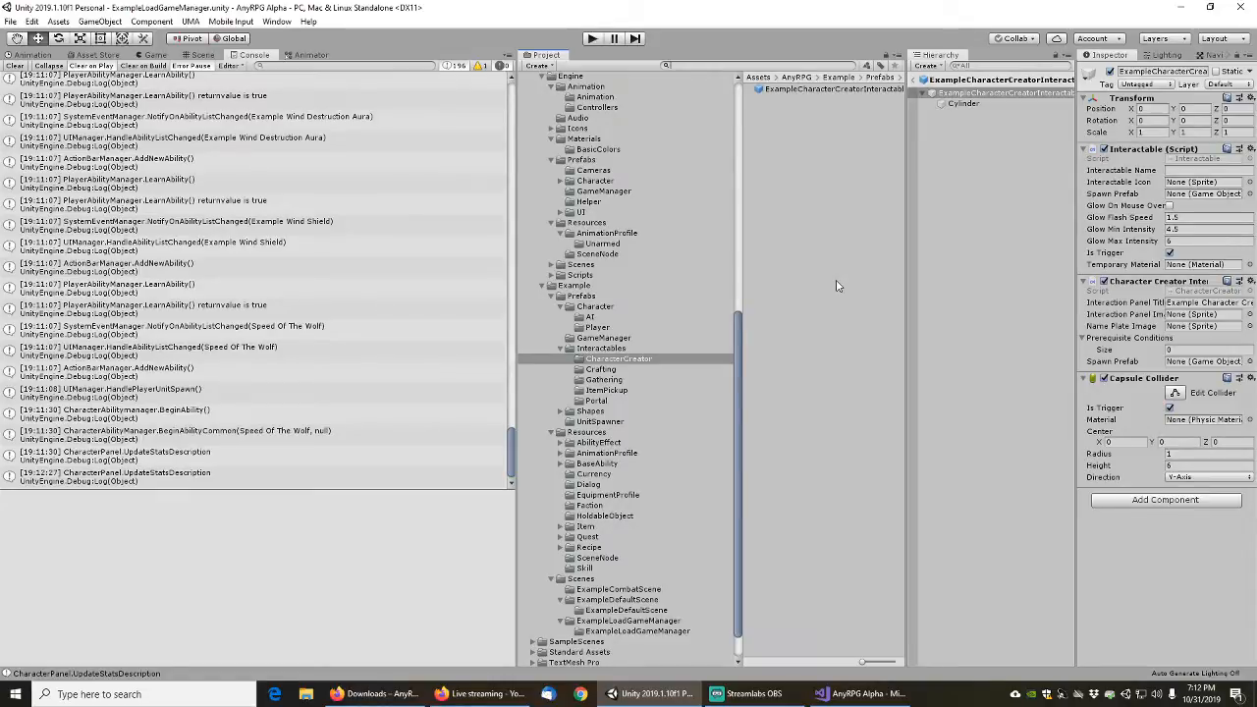
type("example")
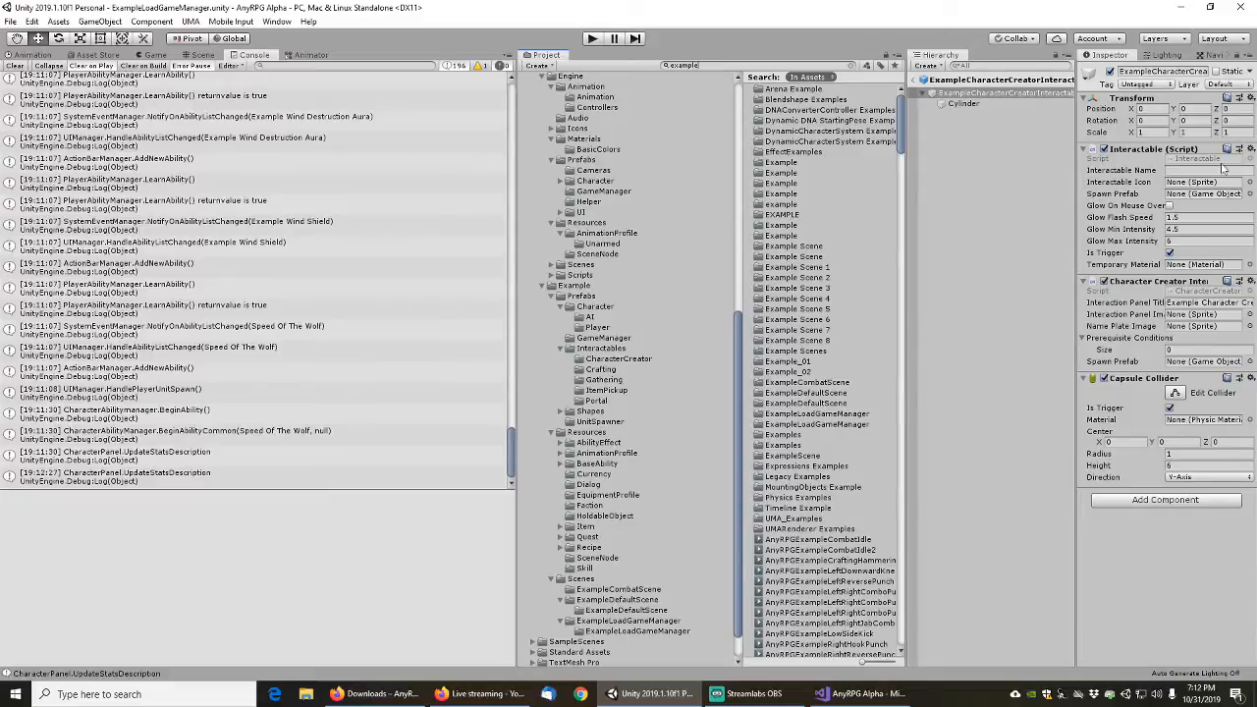
key("ctrl+a")
key("BackSpace")
Leave prefab editing and select the ExampleGuardianOfSoulsUnit prefab in the example Character/AI folder
left_click(921, 81)
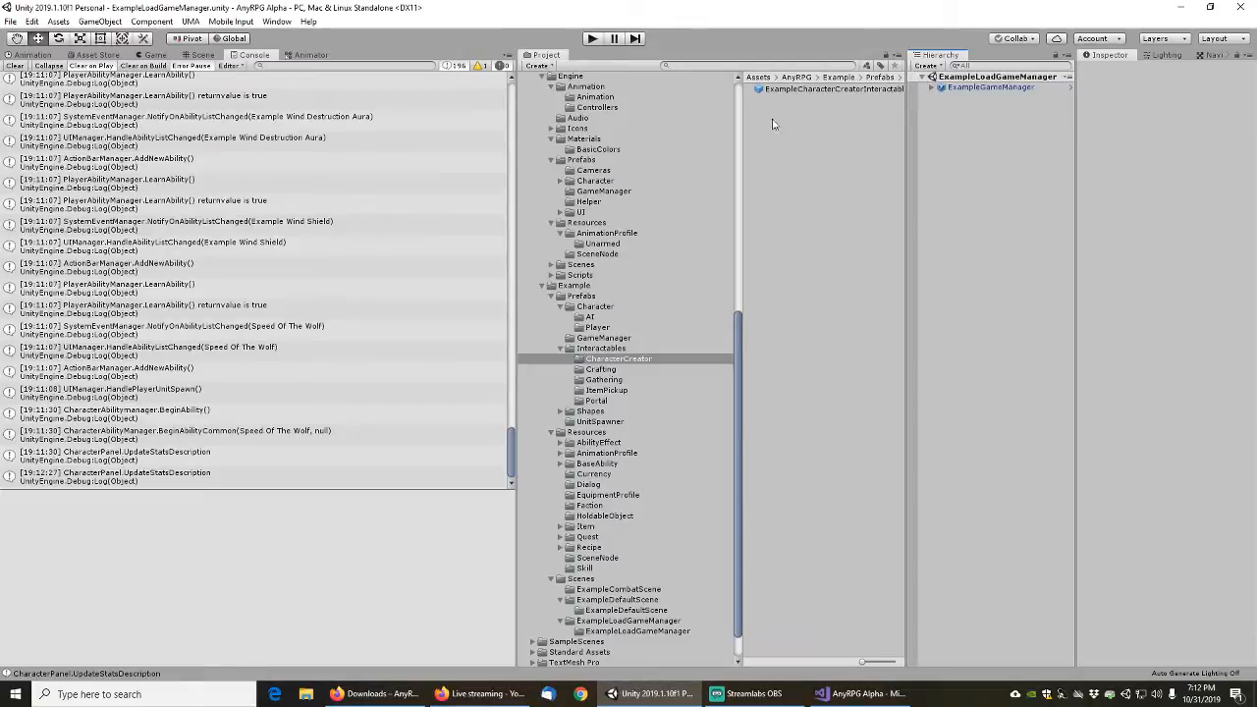
left_click(595, 328)
left_click(590, 317)
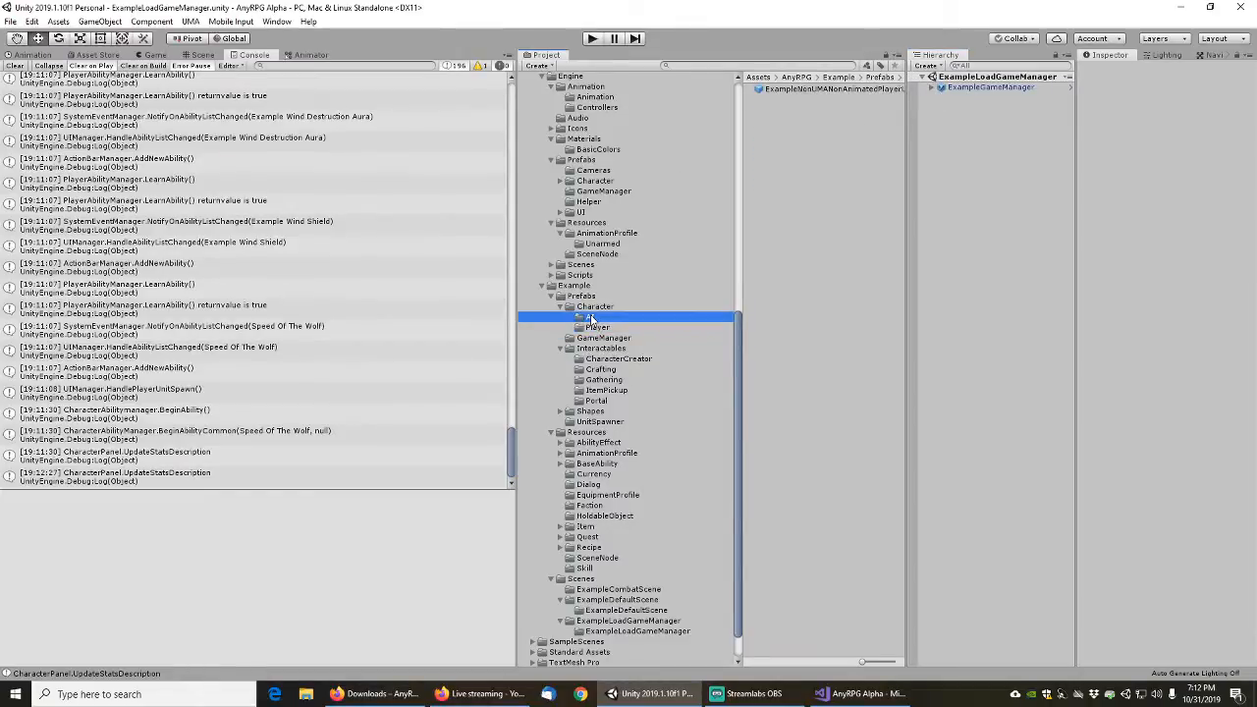
left_click(819, 130)
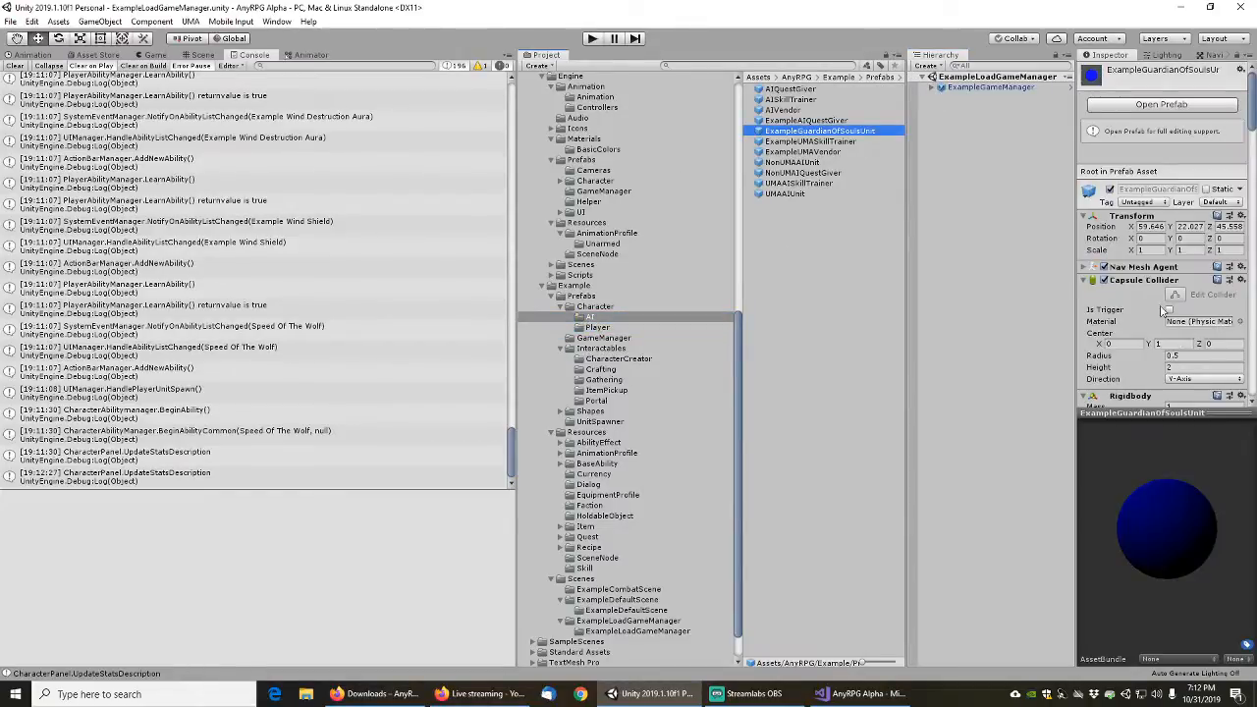
Review the Name Change Interactable and Quest Giver settings on the ExampleGuardianOfSoulsUnit prefab, enlarging the component view
scroll(1159, 324, "down", 15)
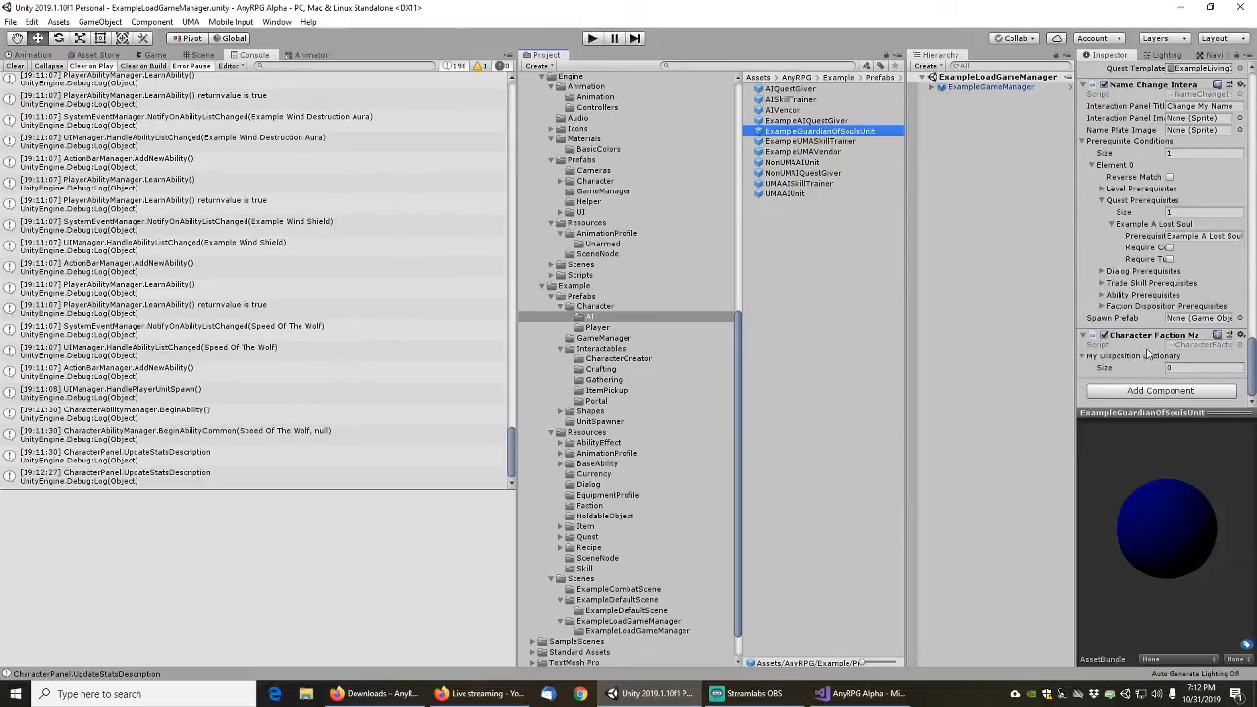
scroll(1149, 353, "up", 5)
left_click_drag(1171, 412, 1171, 537)
scroll(1154, 235, "up", 3)
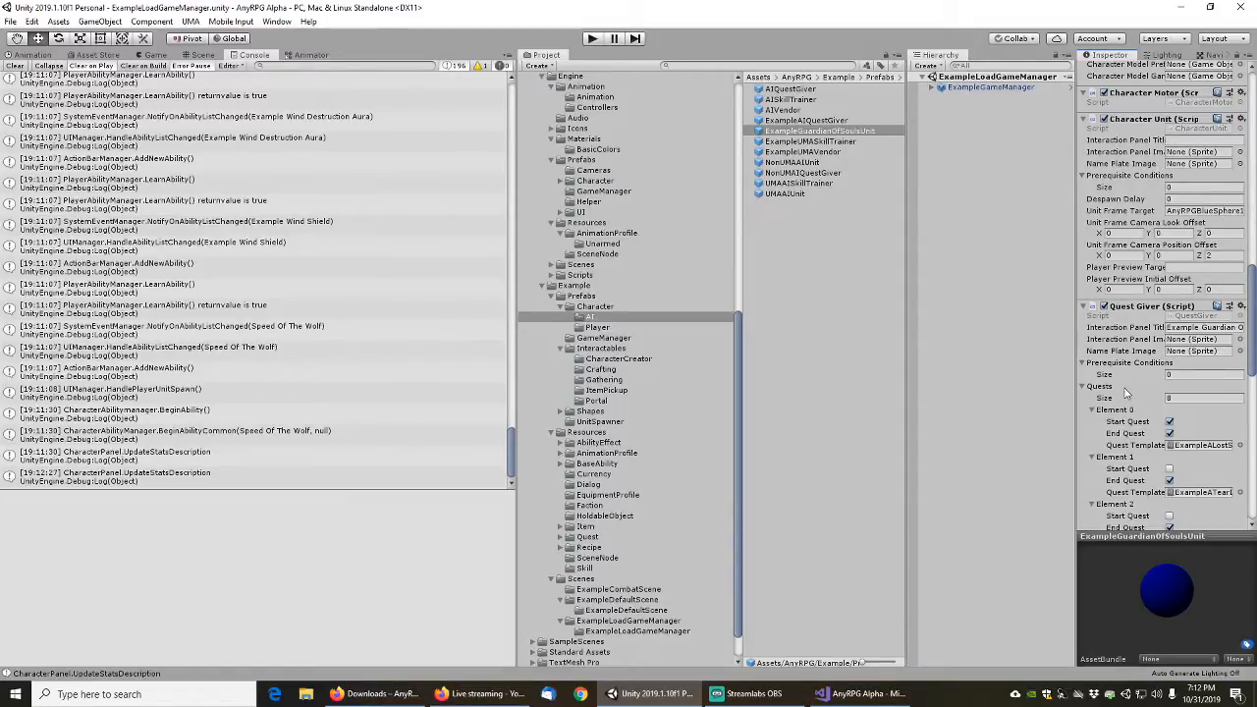
scroll(1126, 393, "down", 4)
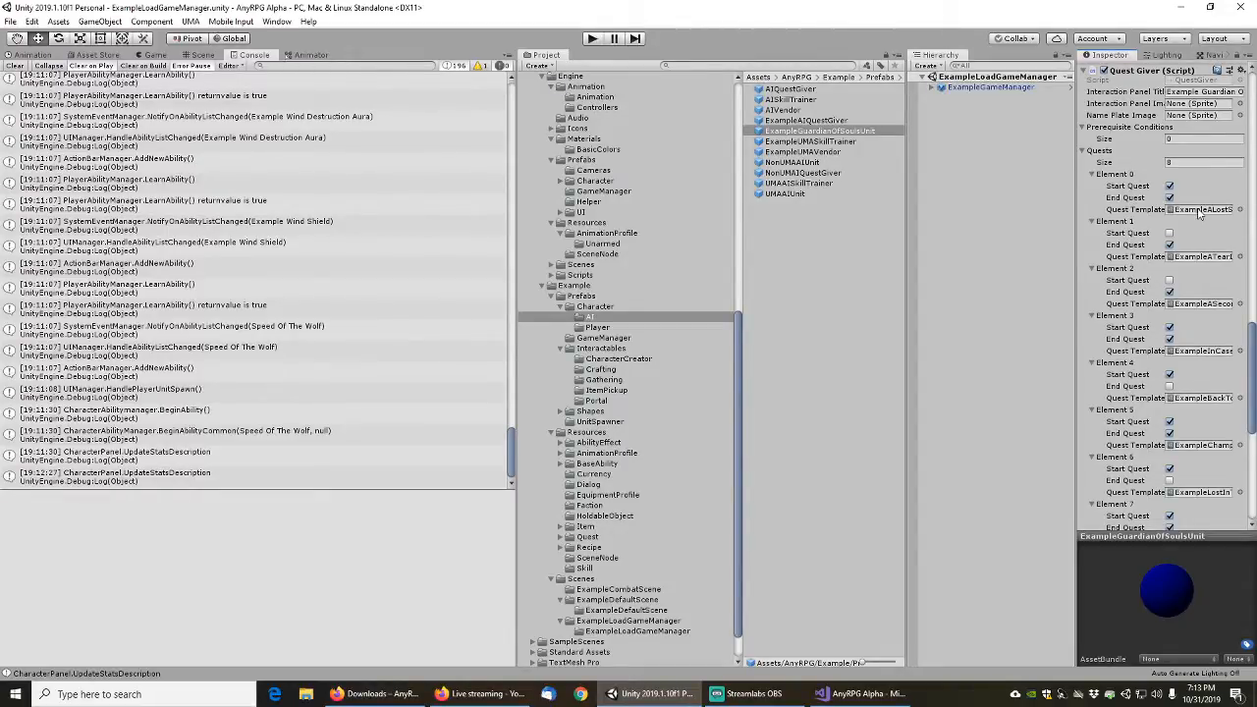
Open the ExampleALostSoul quest from the quest giver's first entry and check its Use Interactable objective's Type text
left_click(1198, 210)
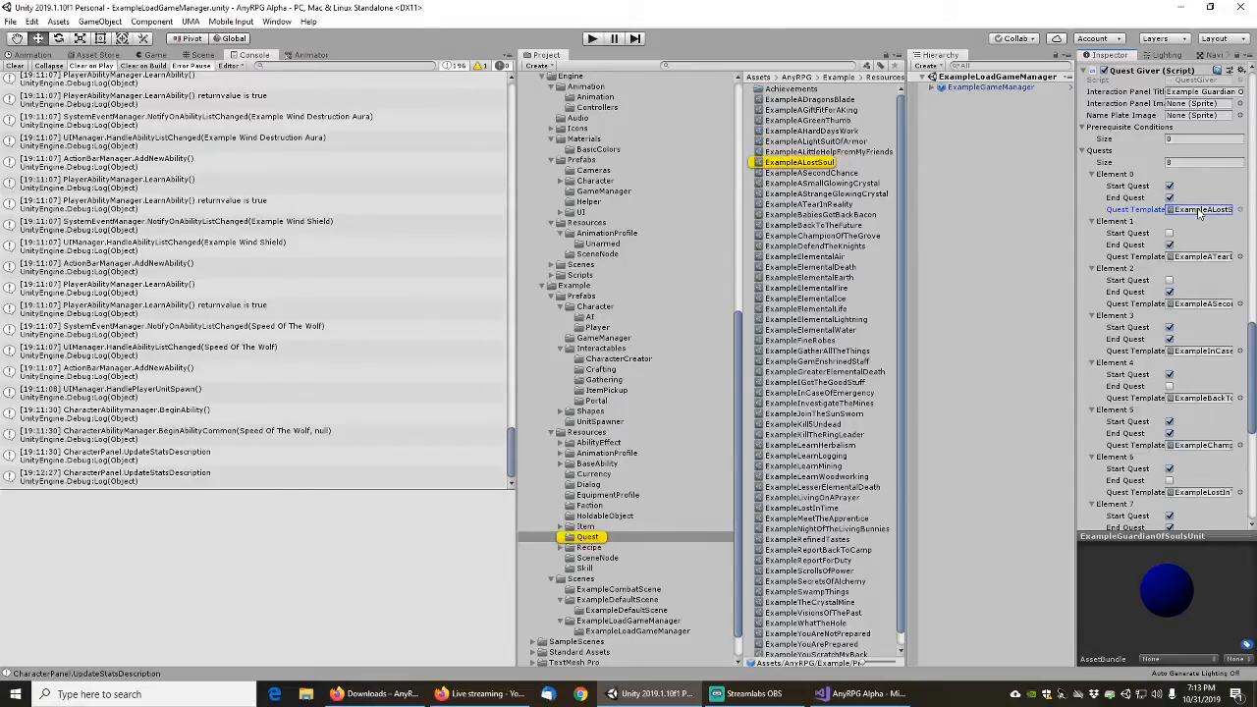
left_click(802, 163)
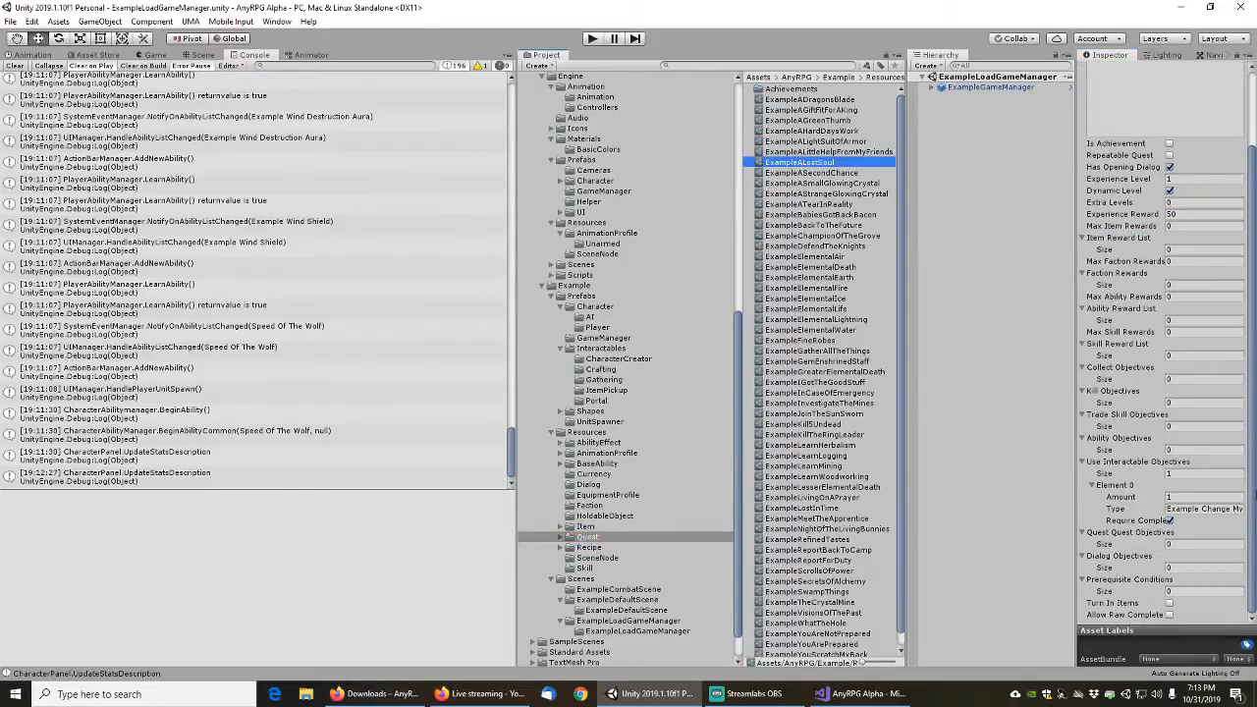
left_click(1197, 511)
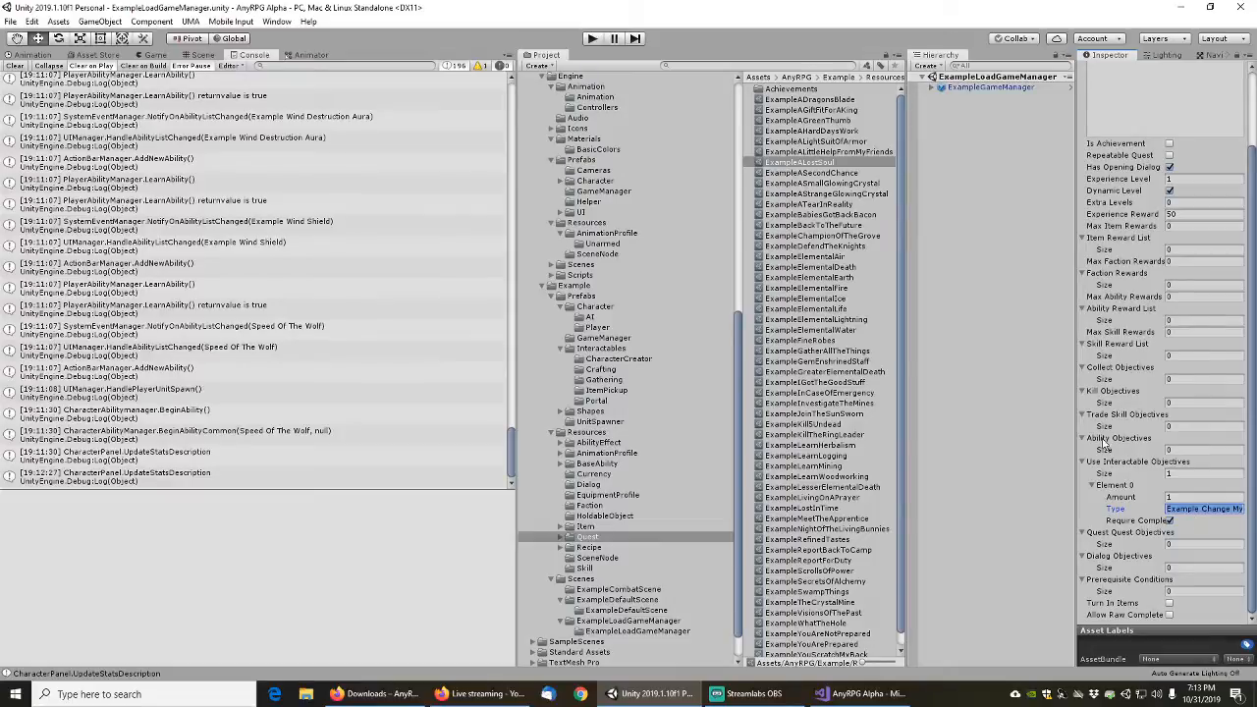
key("End")
key("Home")
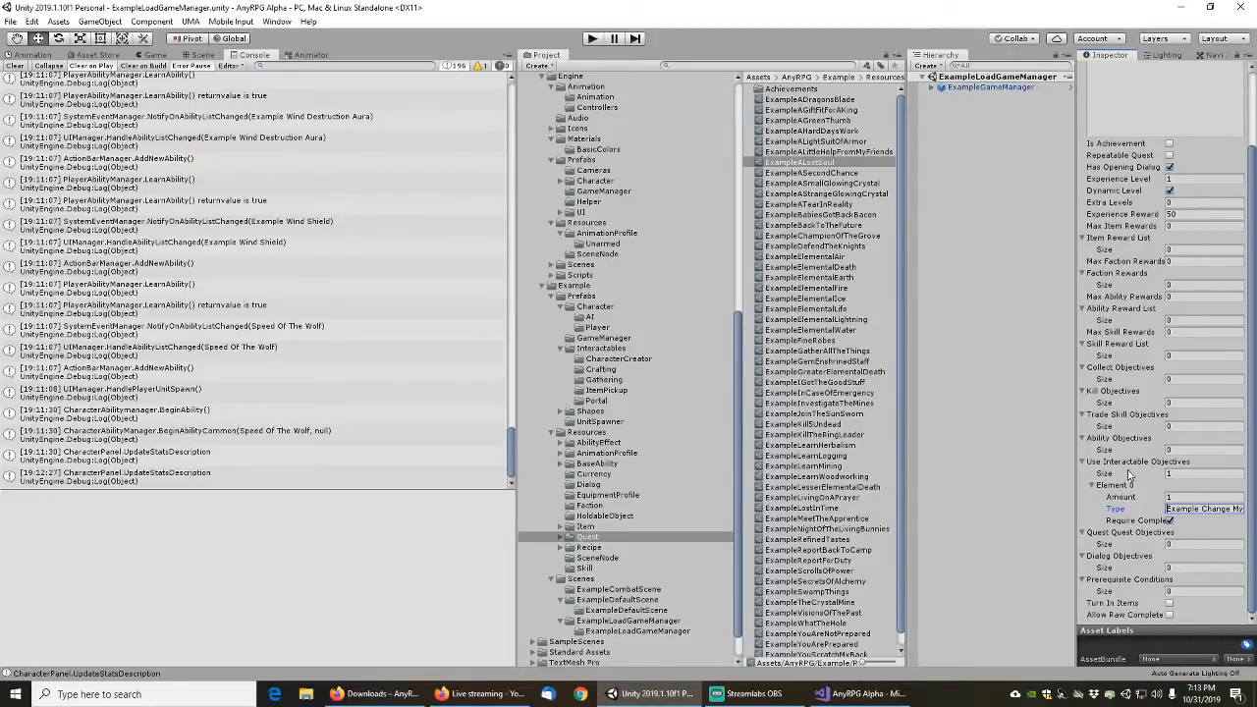
Review the ExampleALostSoul quest and select the ExampleGuardianOfSoulsUnit prefab among the Example AI character prefabs
scroll(1129, 476, "up", 3)
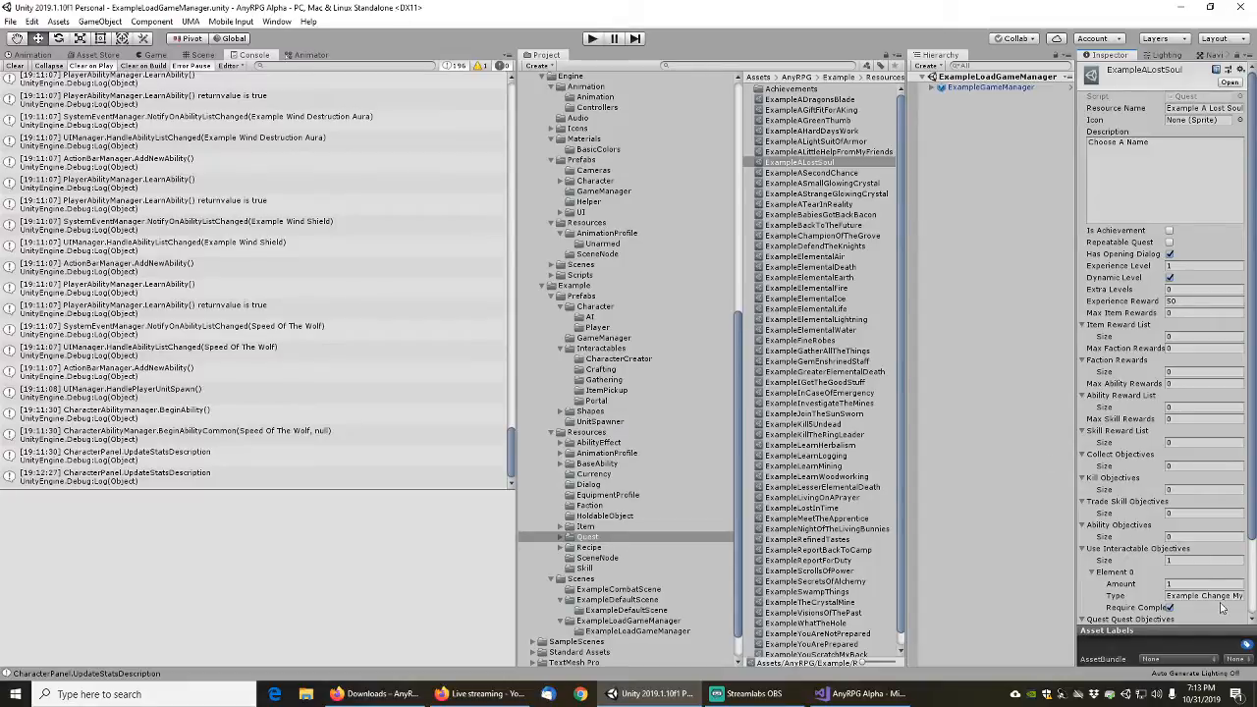
scroll(1191, 595, "down", 4)
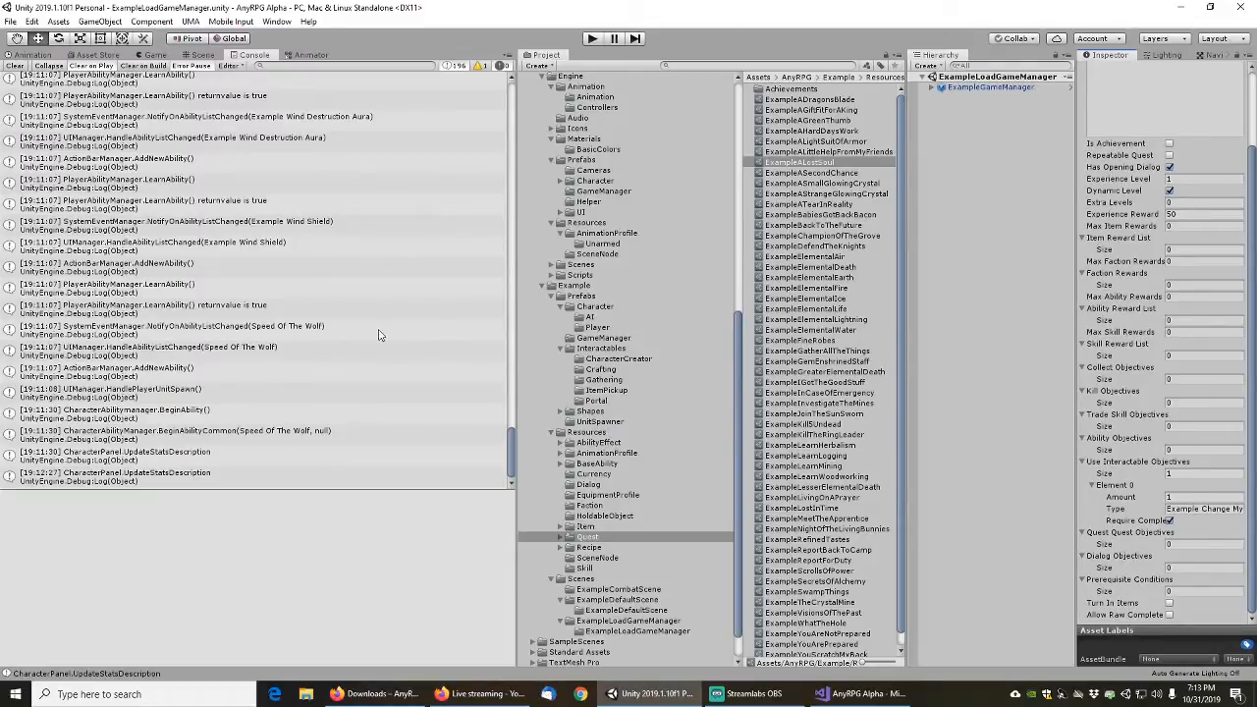
left_click_drag(738, 403, 741, 436)
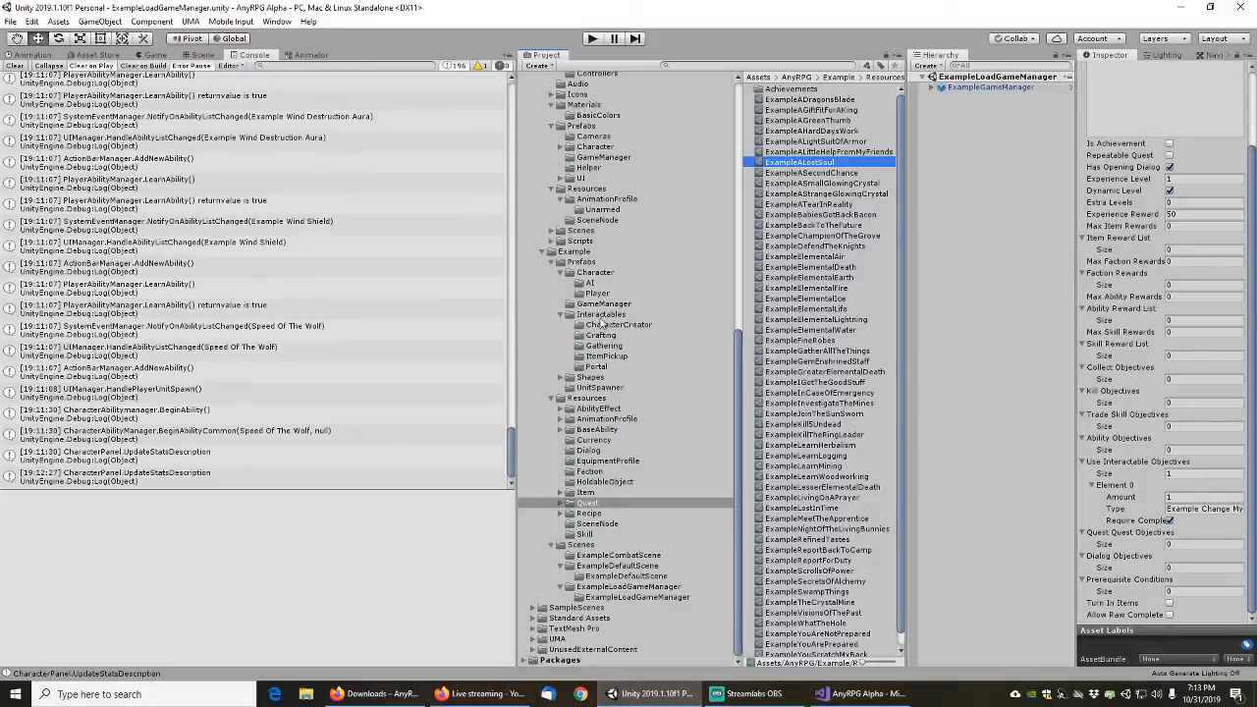
left_click(600, 318)
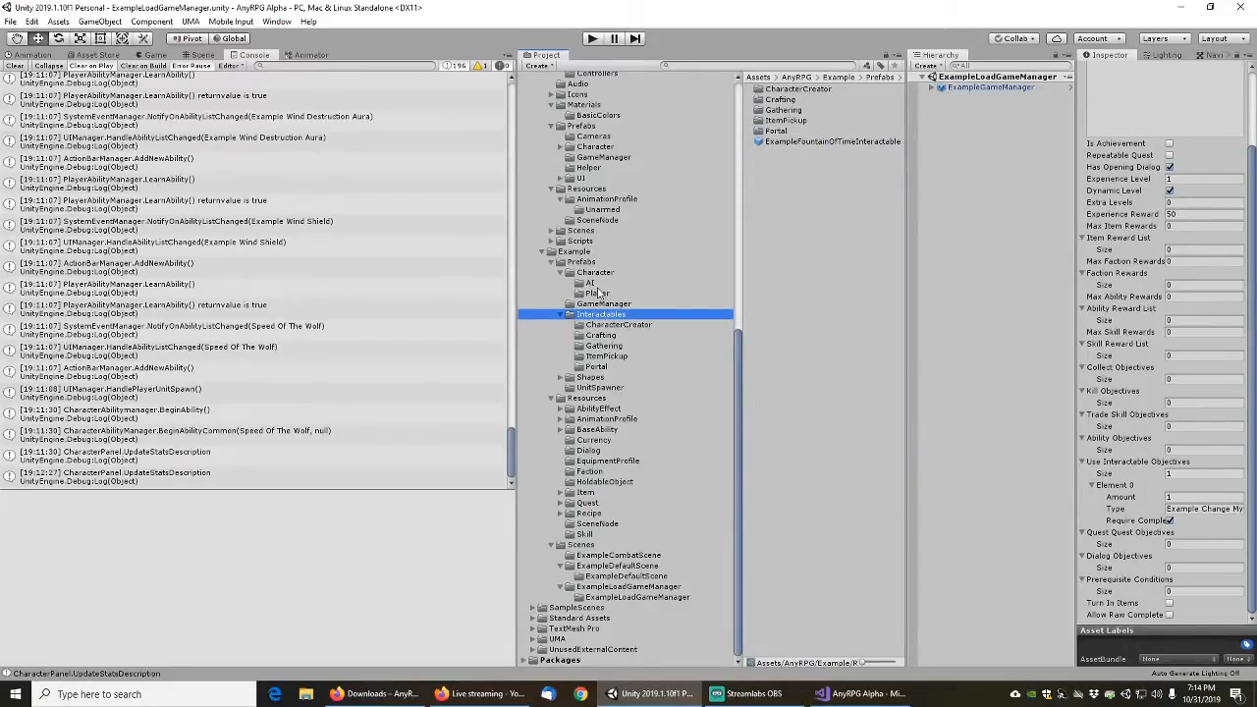
left_click(590, 283)
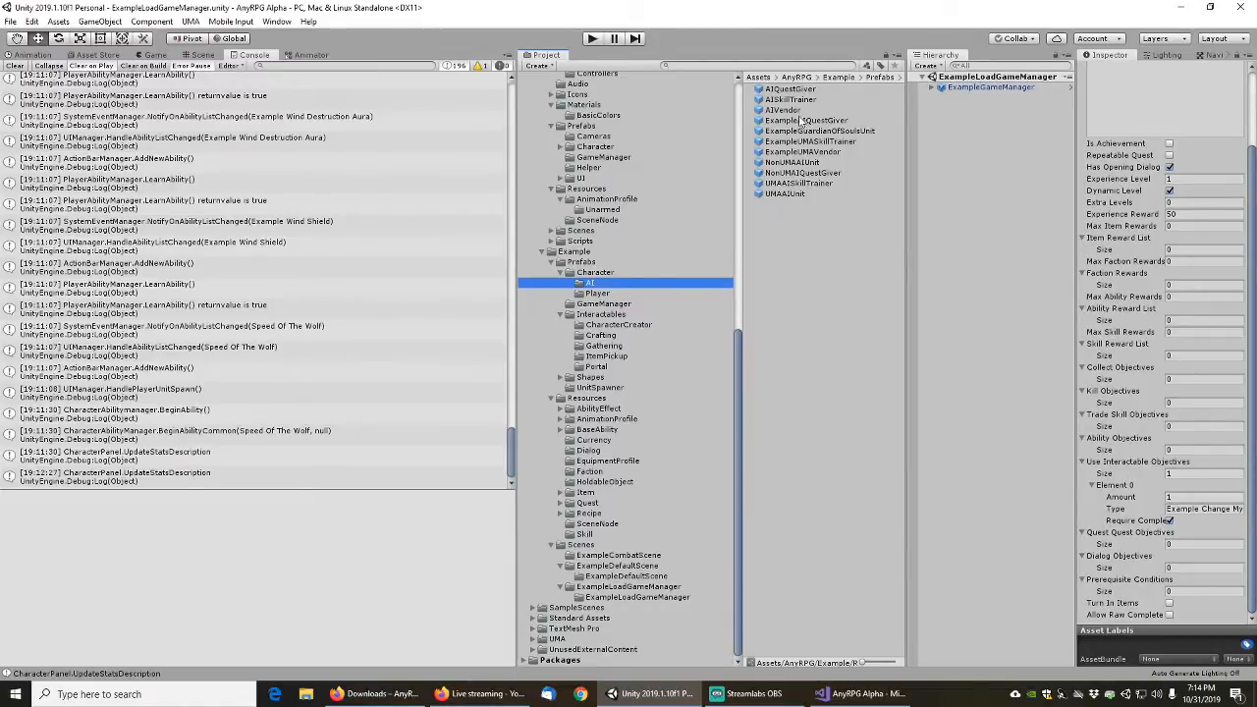
left_click(802, 133)
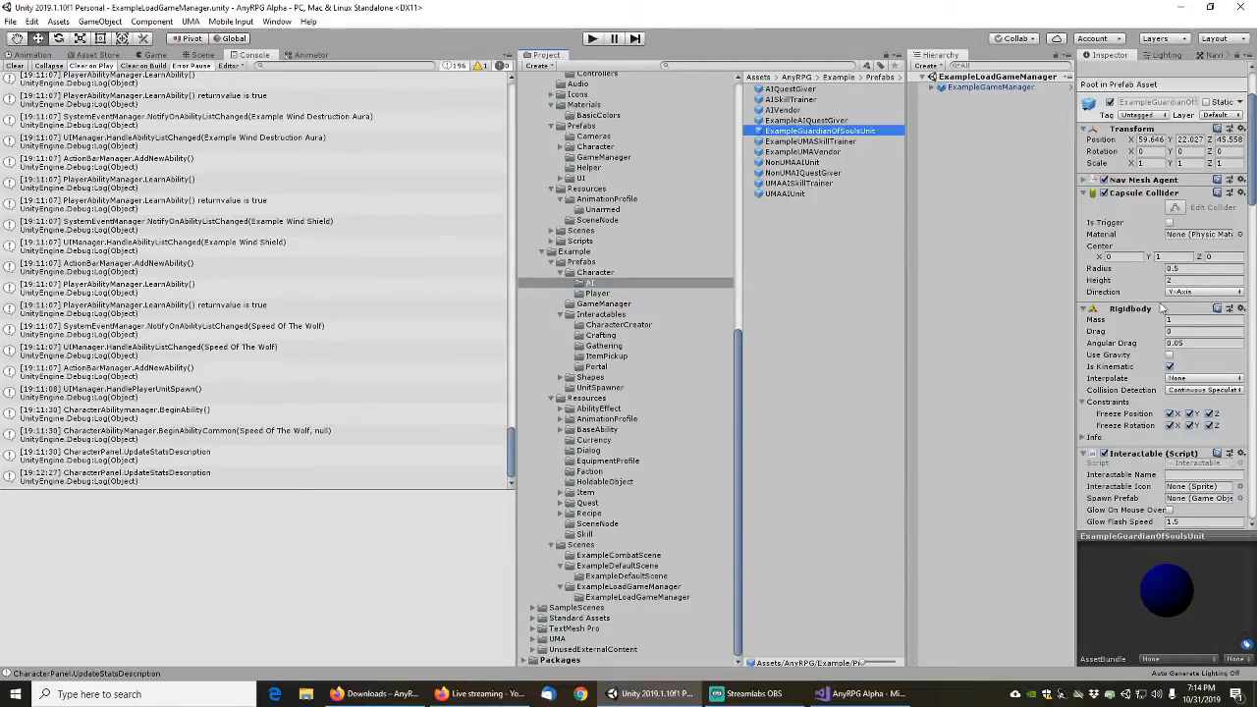
Set the Interaction Panel Title of the Guardian of Souls prefab's name change interactable to "Example Change My Name"
scroll(1127, 372, "down", 5)
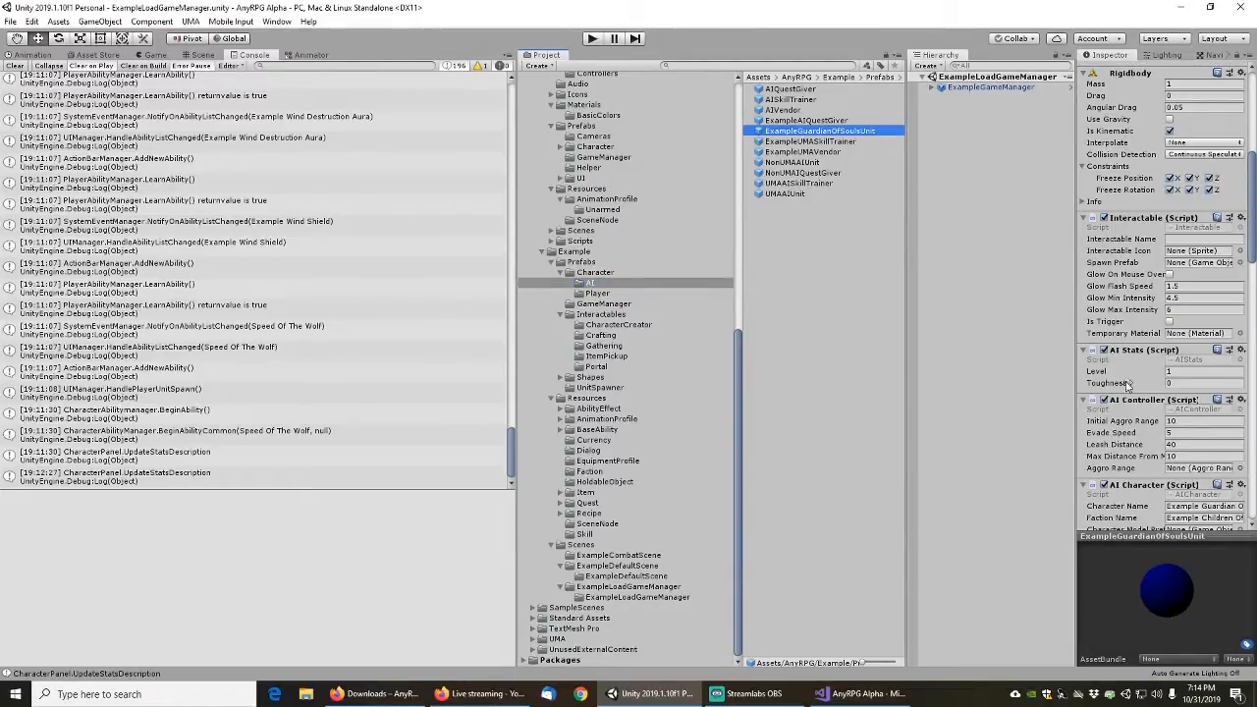
scroll(1128, 388, "down", 3)
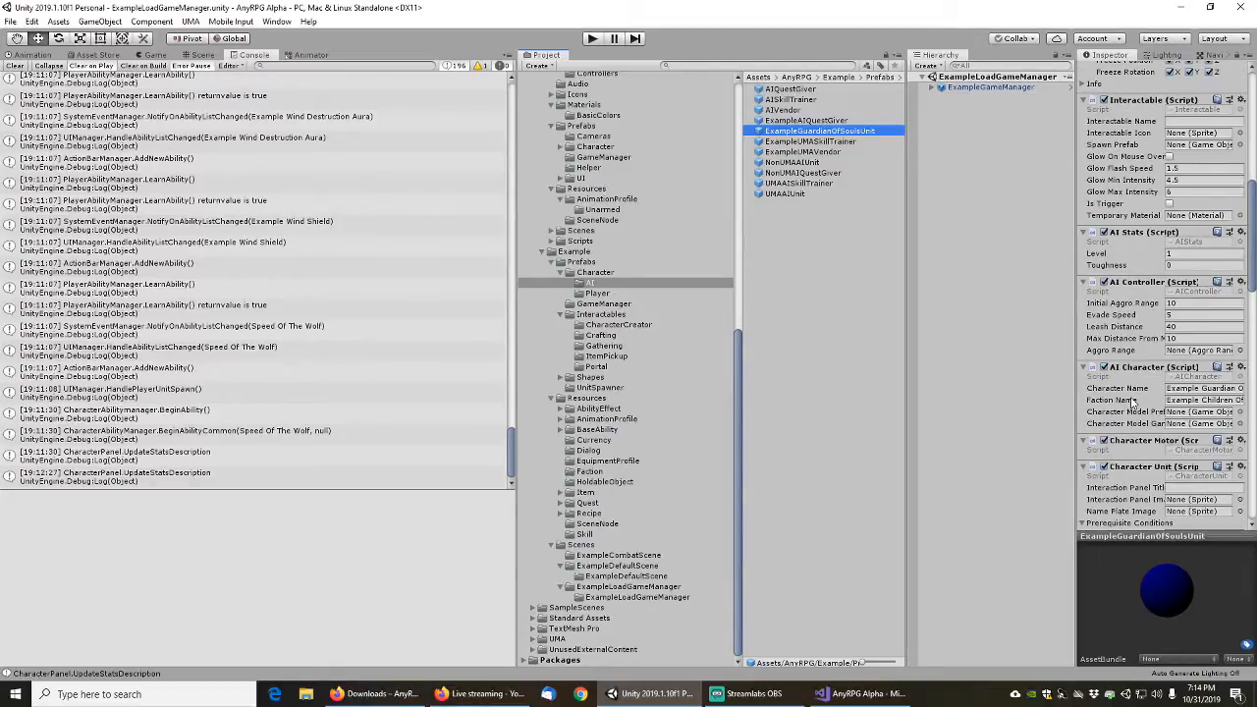
scroll(1132, 401, "down", 3)
scroll(1132, 402, "down", 3)
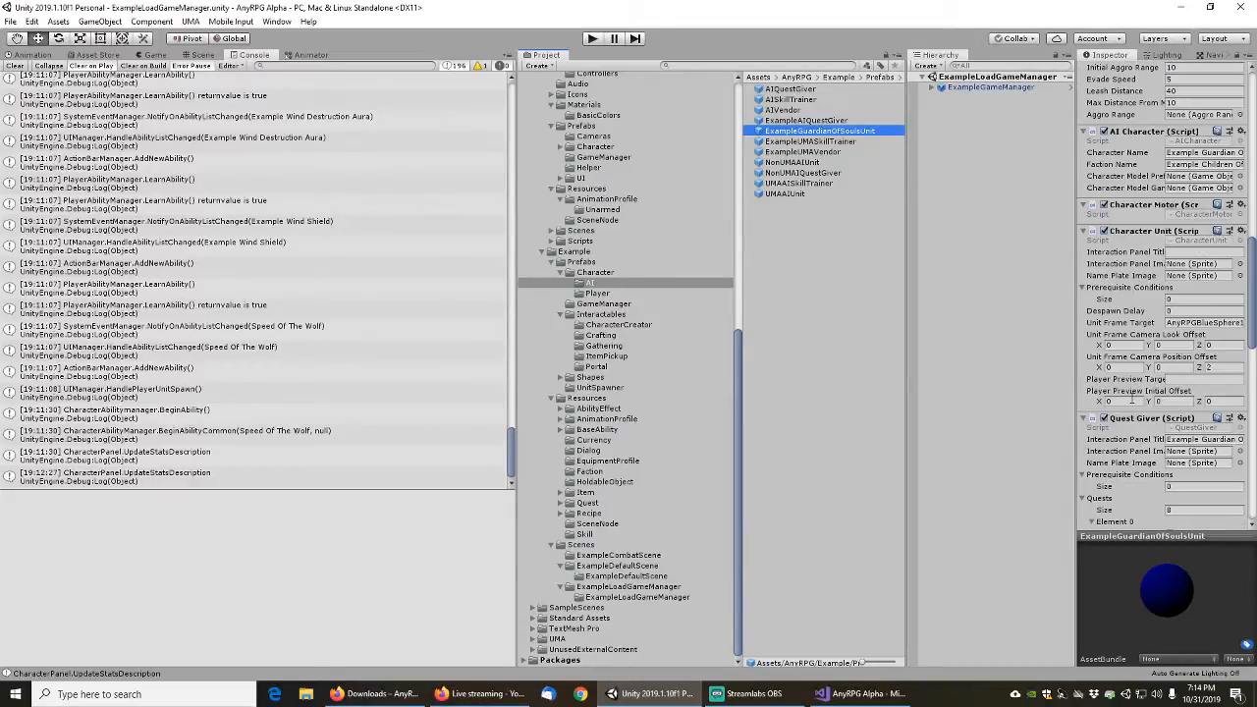
scroll(1132, 401, "down", 12)
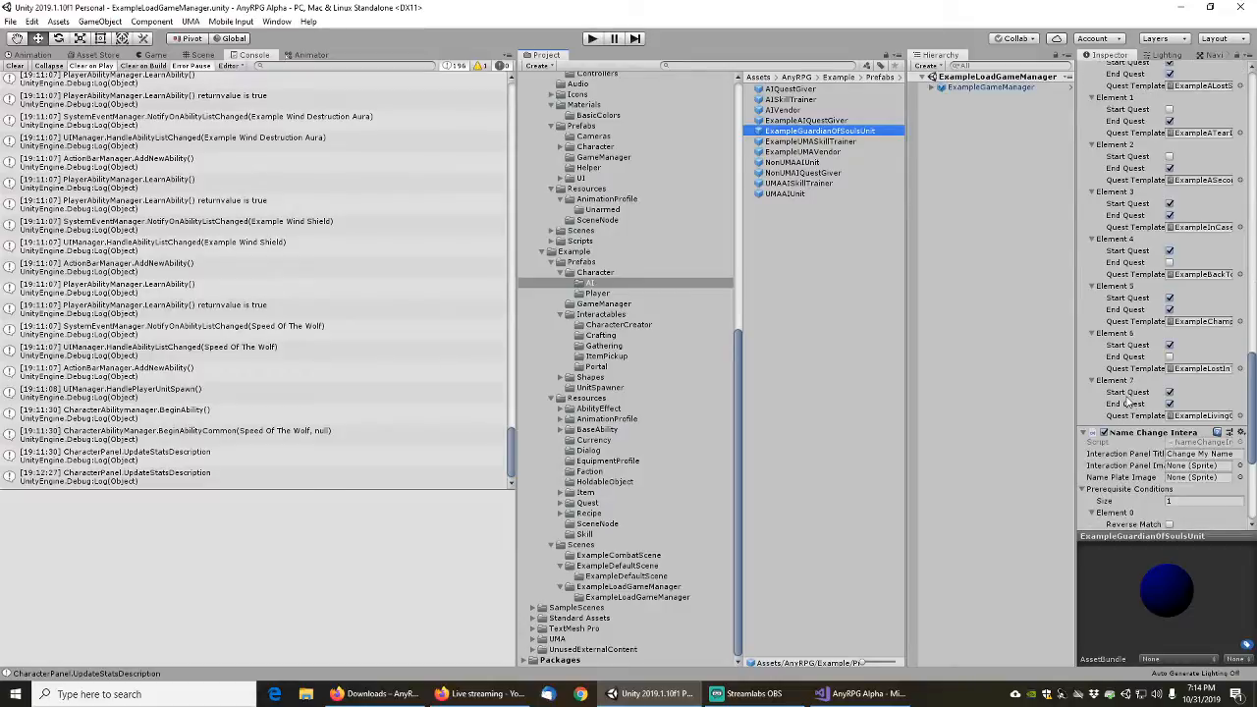
left_click(1185, 455)
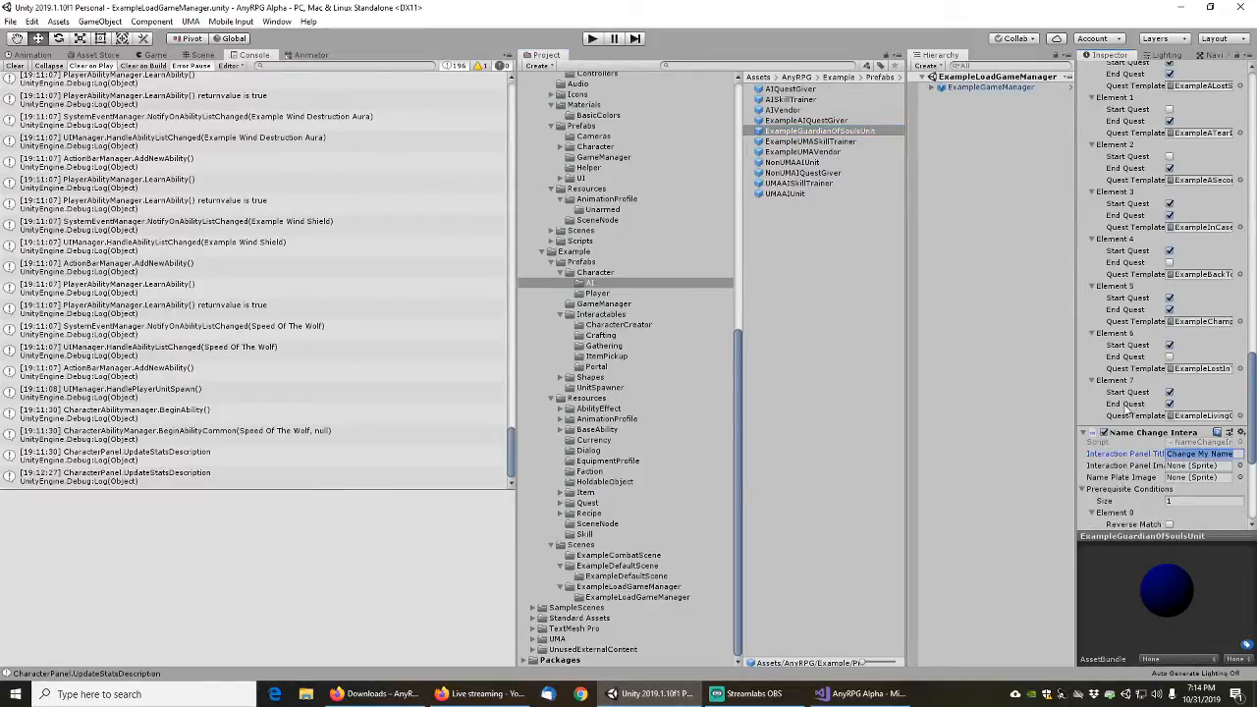
key("Home")
type("Ex")
type("a")
type("mple")
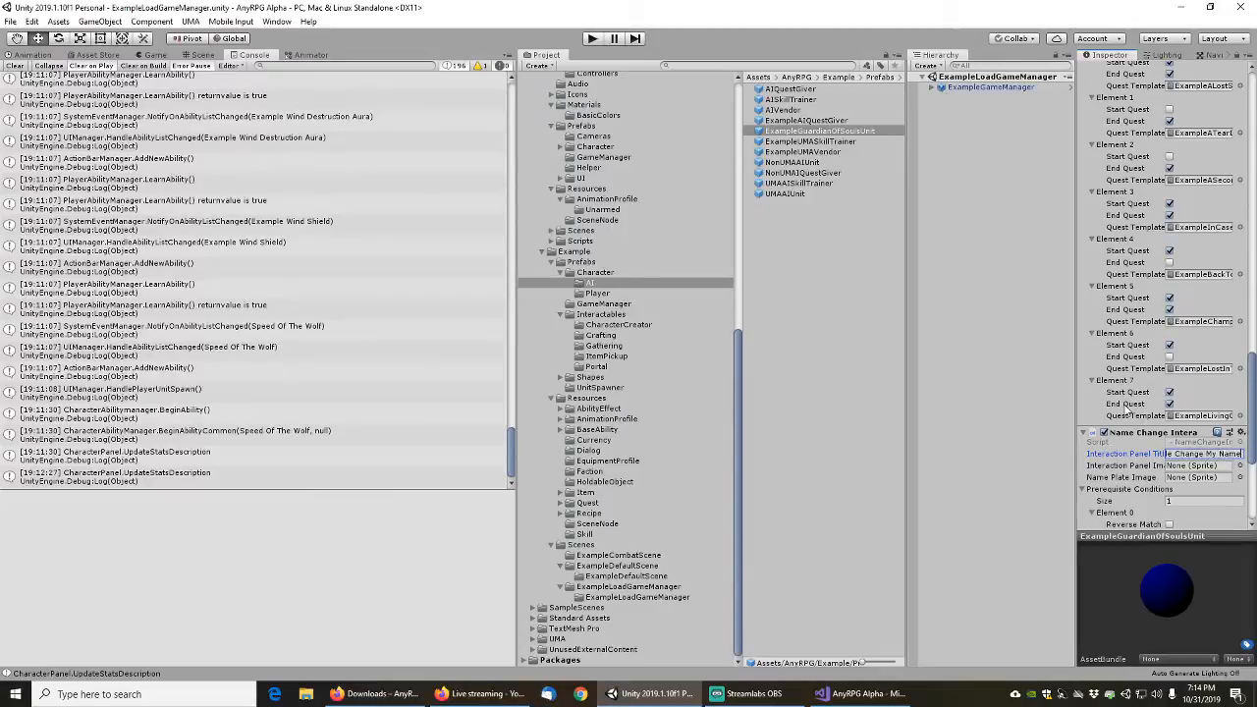
key("Home")
scroll(1108, 383, "up", 10)
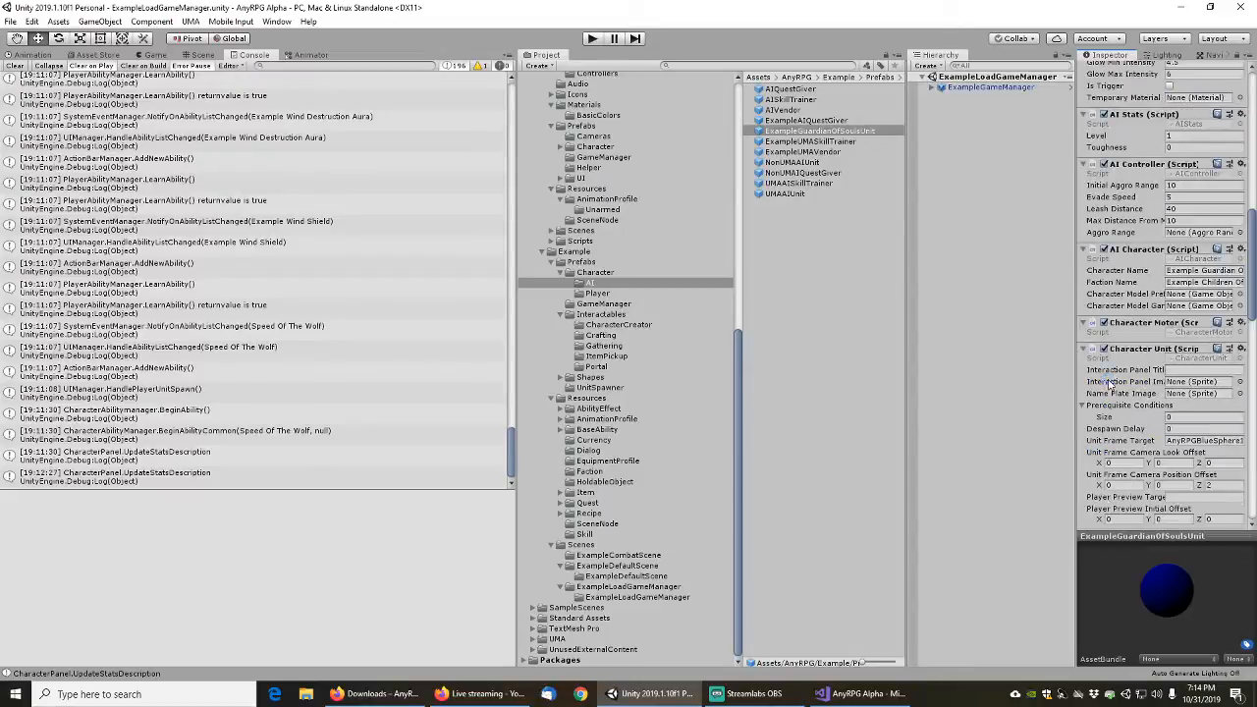
scroll(1108, 383, "up", 8)
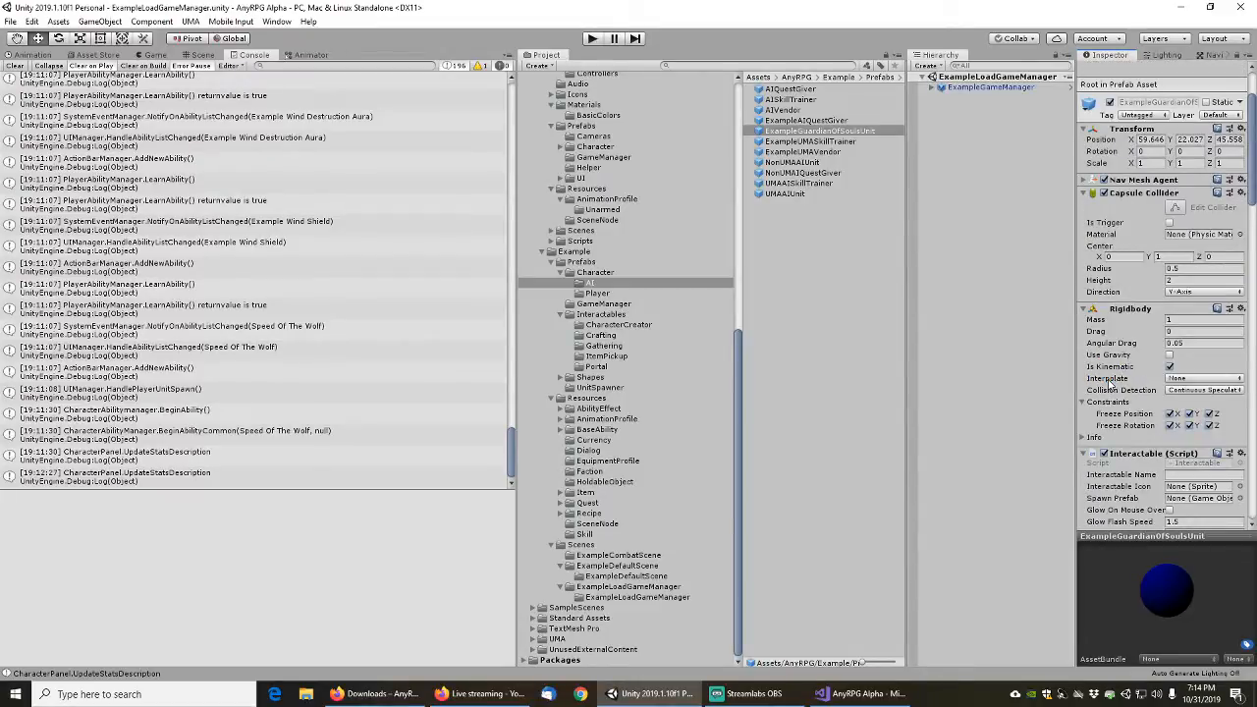
scroll(1114, 385, "up", 2)
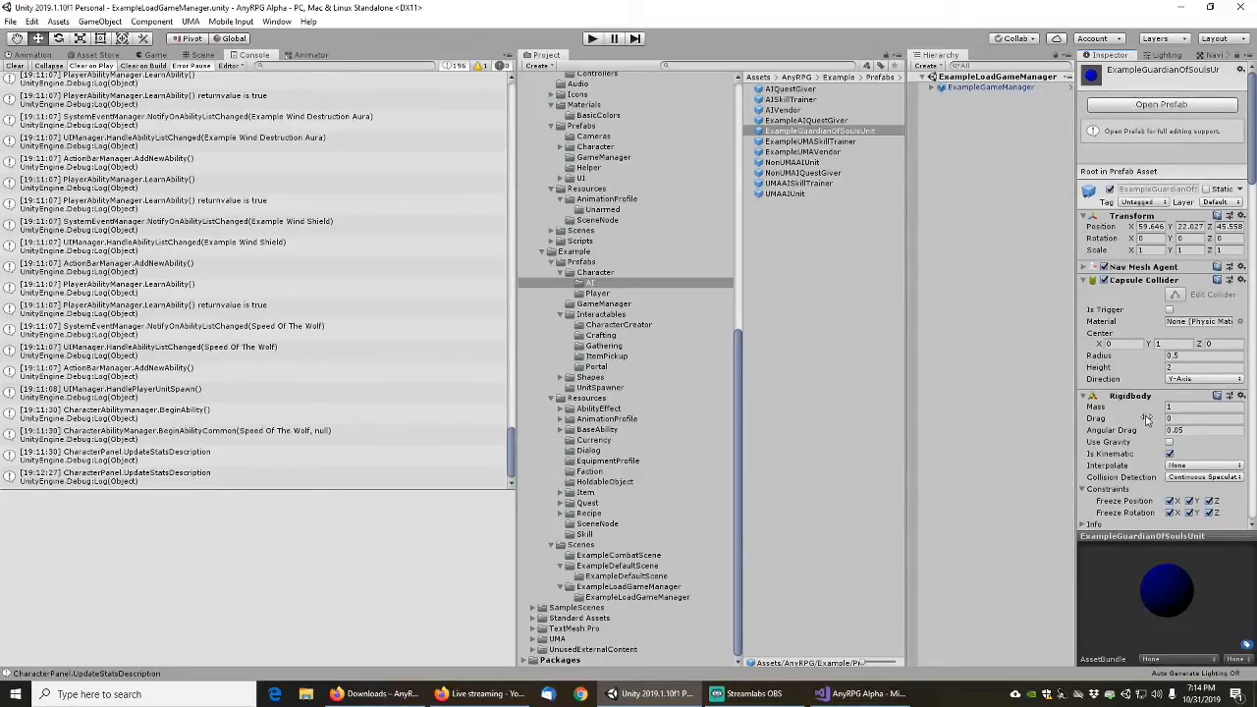
scroll(1145, 417, "down", 10)
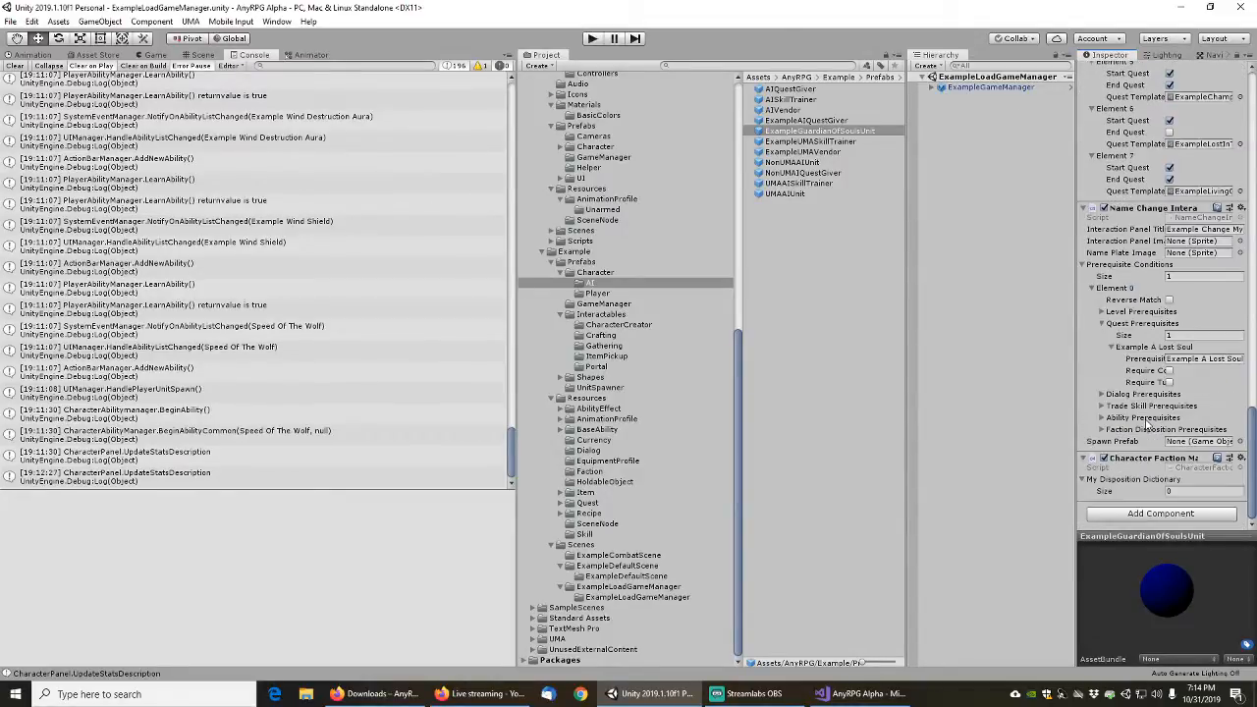
scroll(1149, 422, "down", 3)
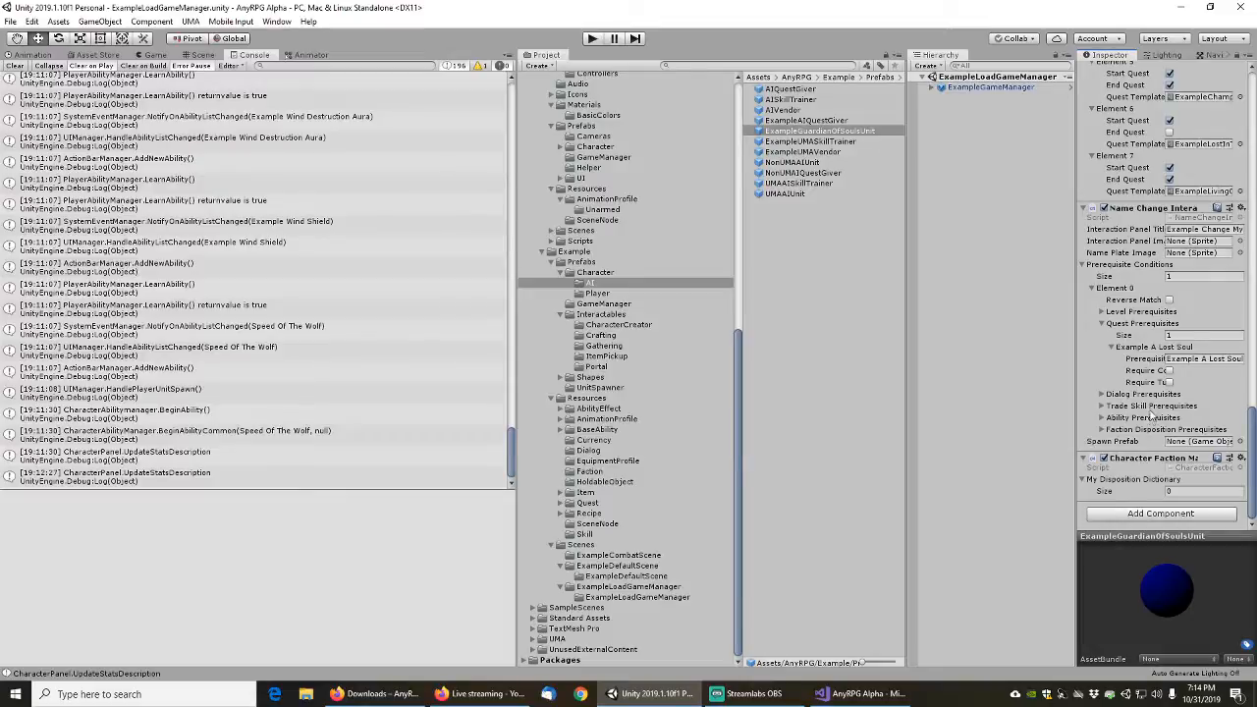
Save the changes, run the game in play mode and start a new game
left_click(10, 20)
left_click(32, 73)
left_click(593, 38)
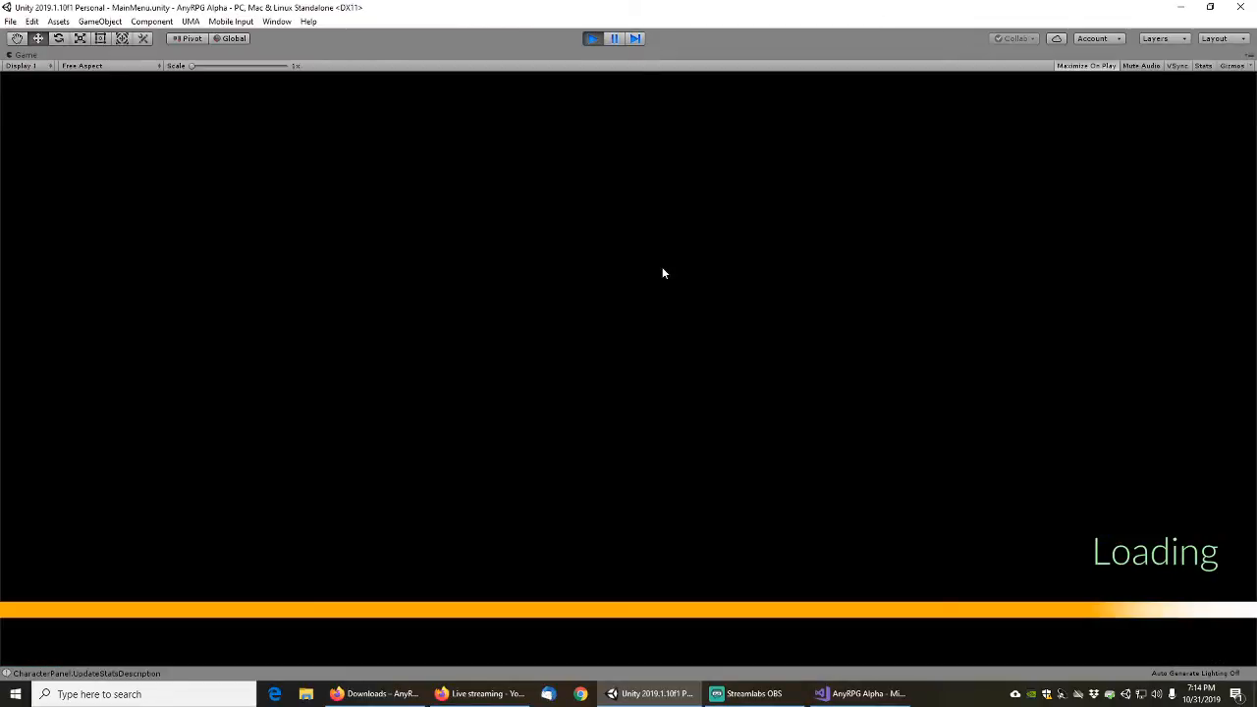
left_click(153, 440)
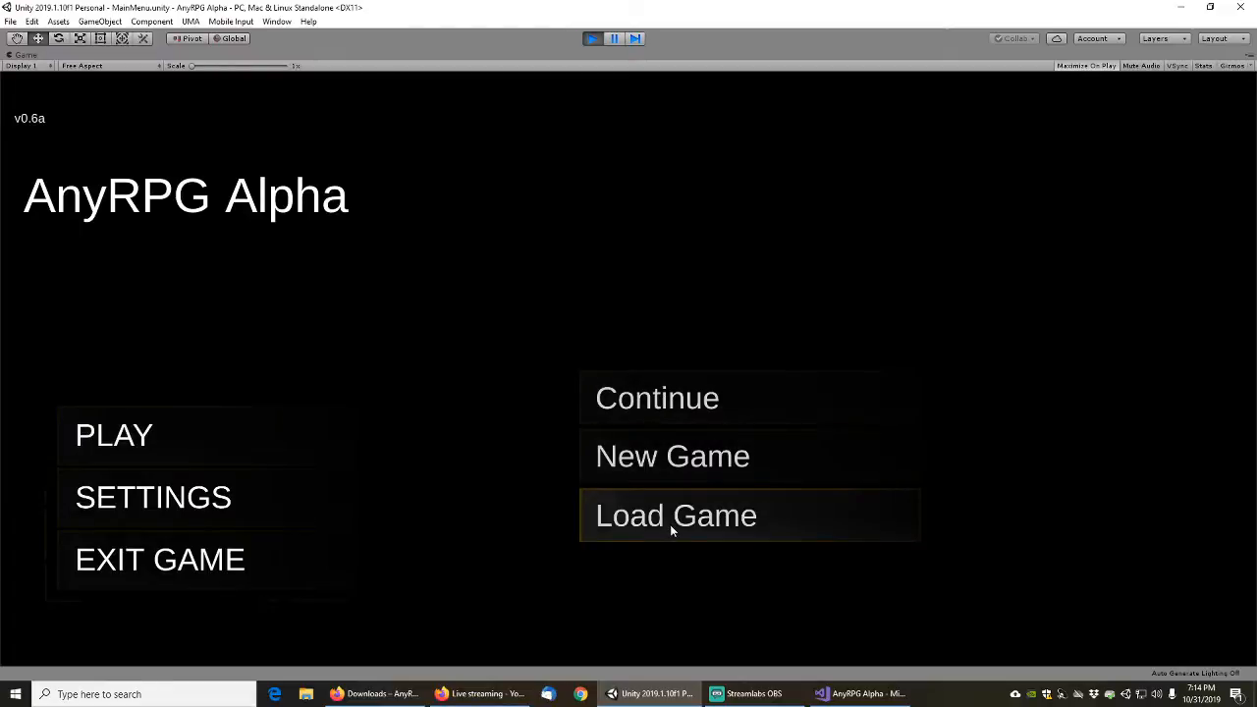
left_click(654, 456)
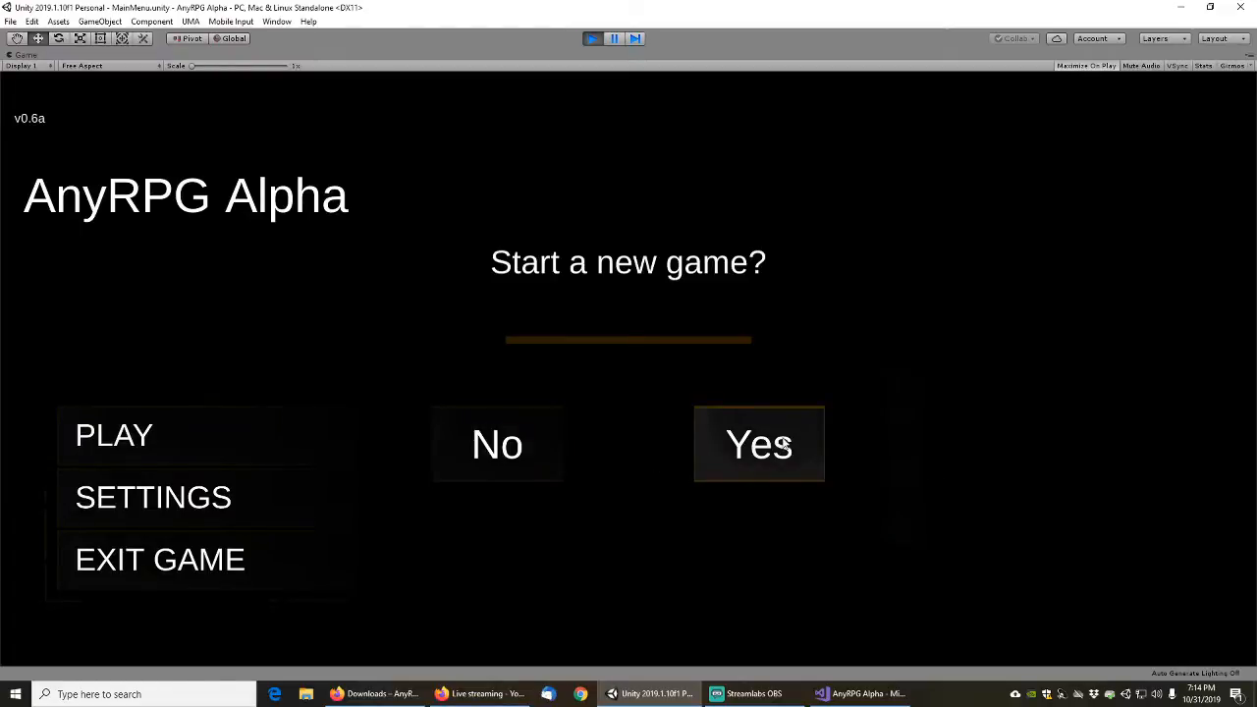
left_click(780, 444)
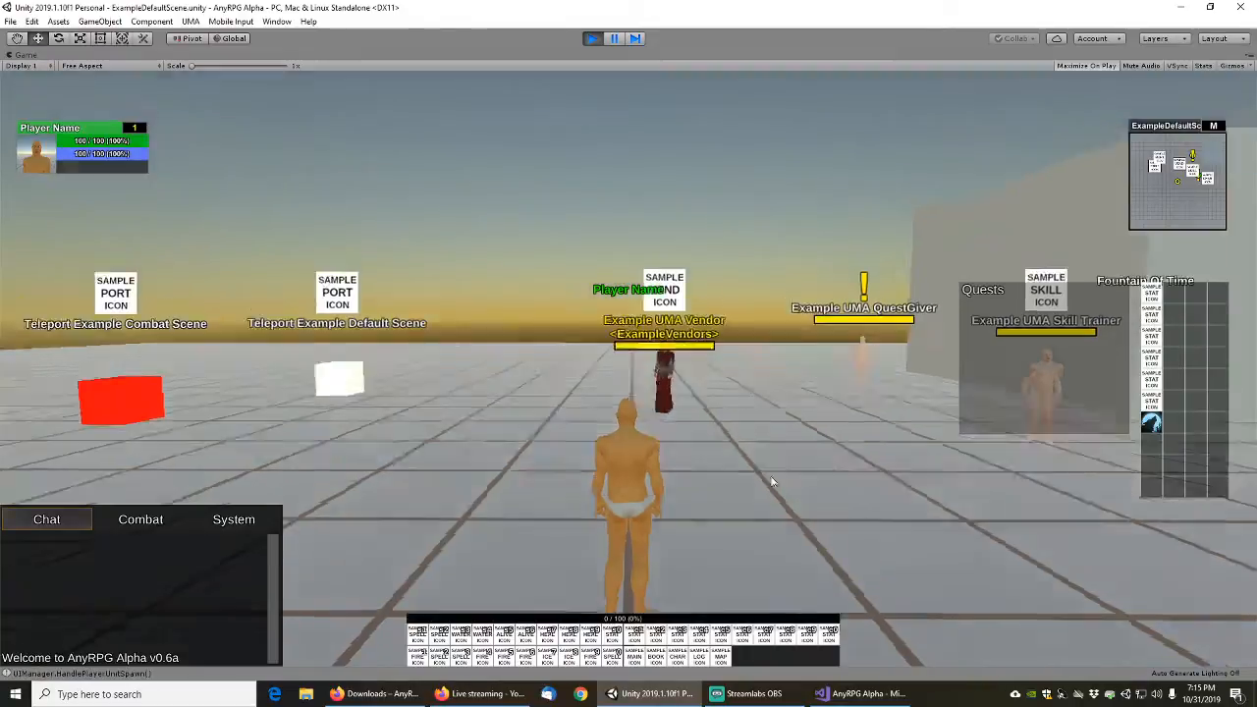
Walk to the Example Guardian Of Souls, go through the dialog and accept the "Example A Lost Soul" quest
key("w")
right_click_drag(770, 477, 828, 498)
key("w")
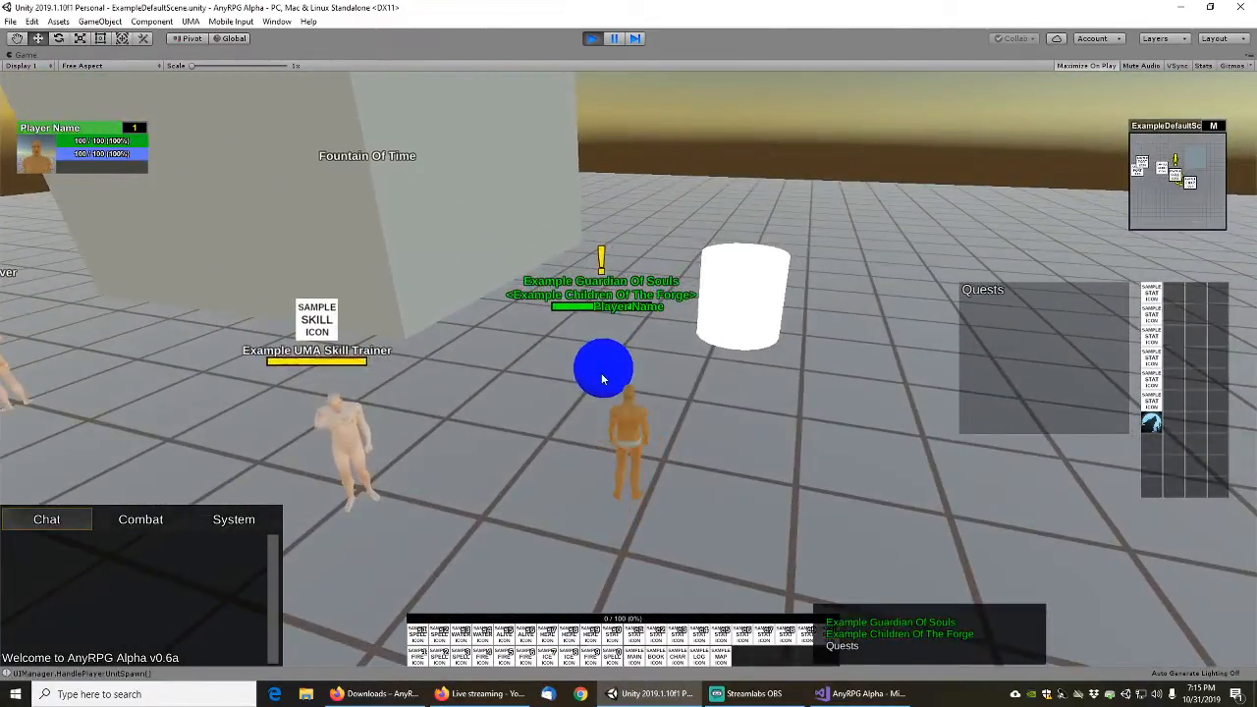
right_click(603, 376)
left_click(663, 517)
left_click(648, 515)
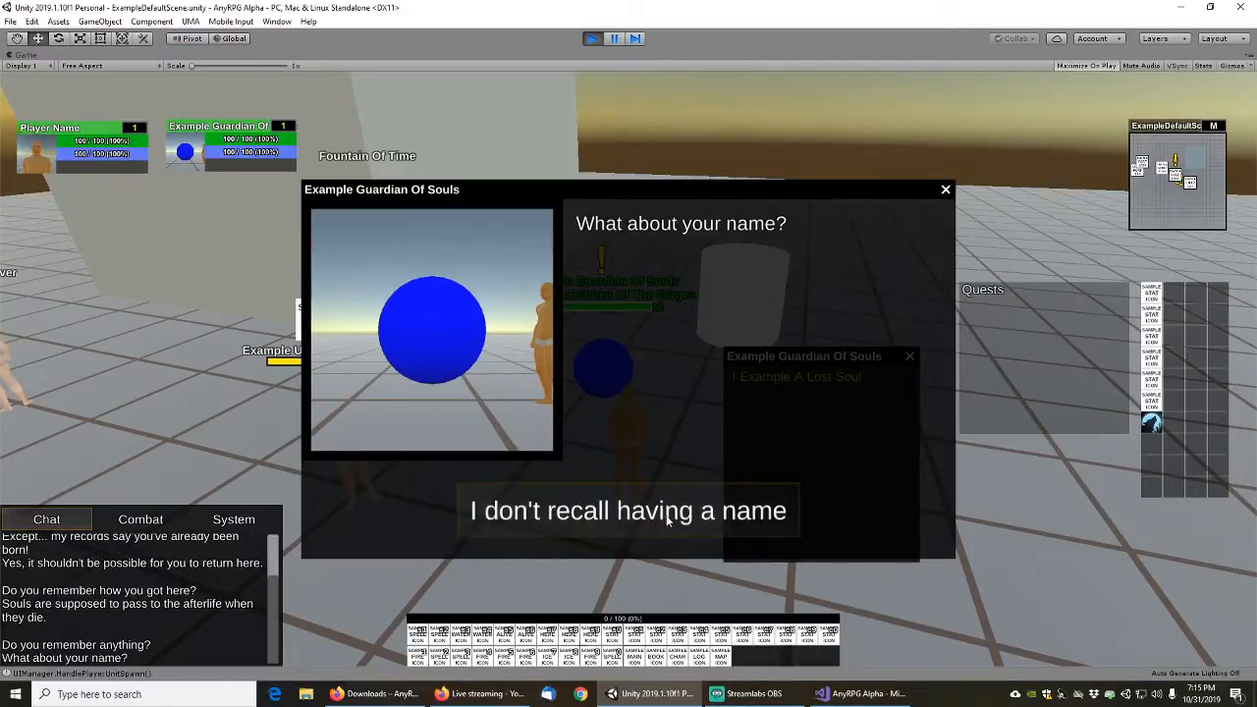
left_click(629, 513)
left_click(676, 518)
left_click(763, 513)
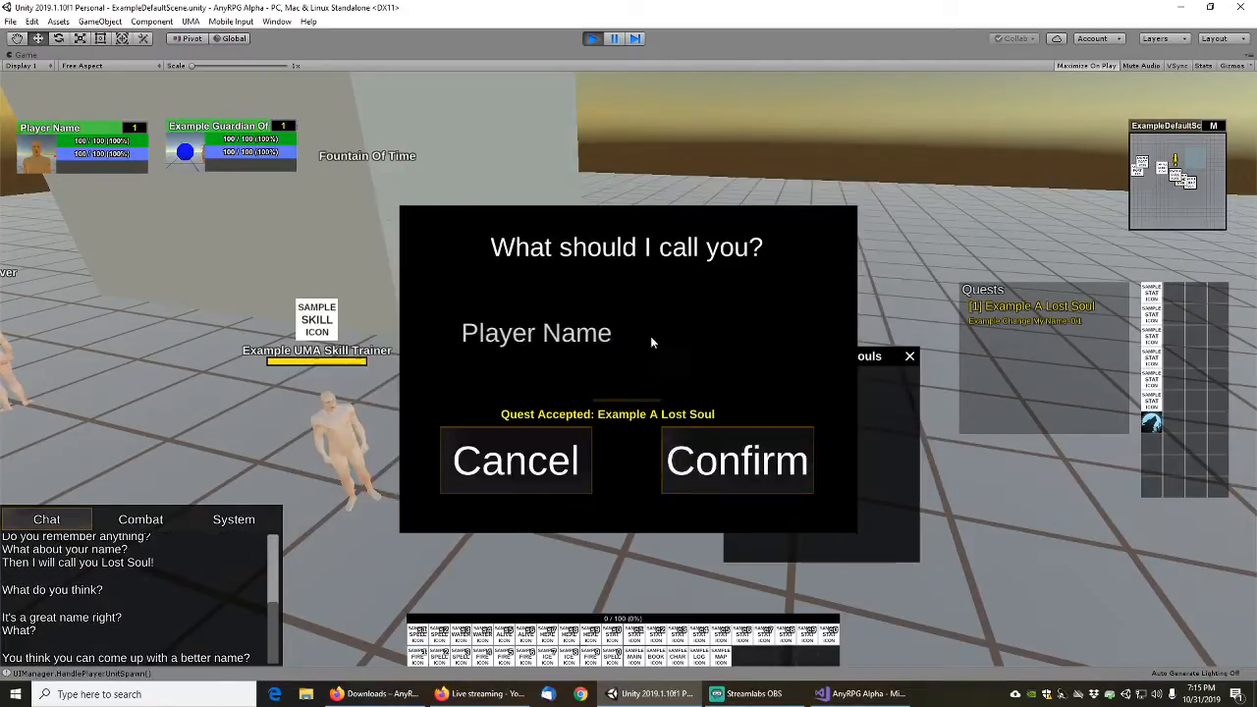
Name the player character "Cool Dude" and confirm it
left_click(665, 346)
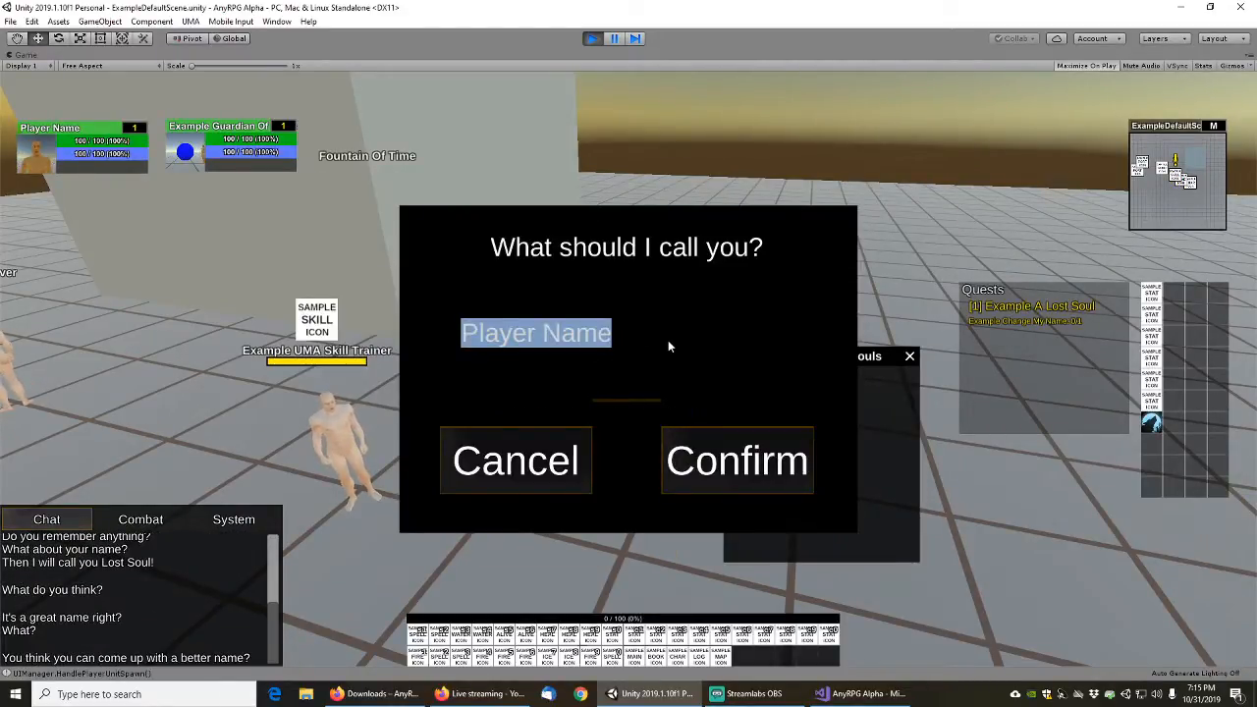
type("Cool Due")
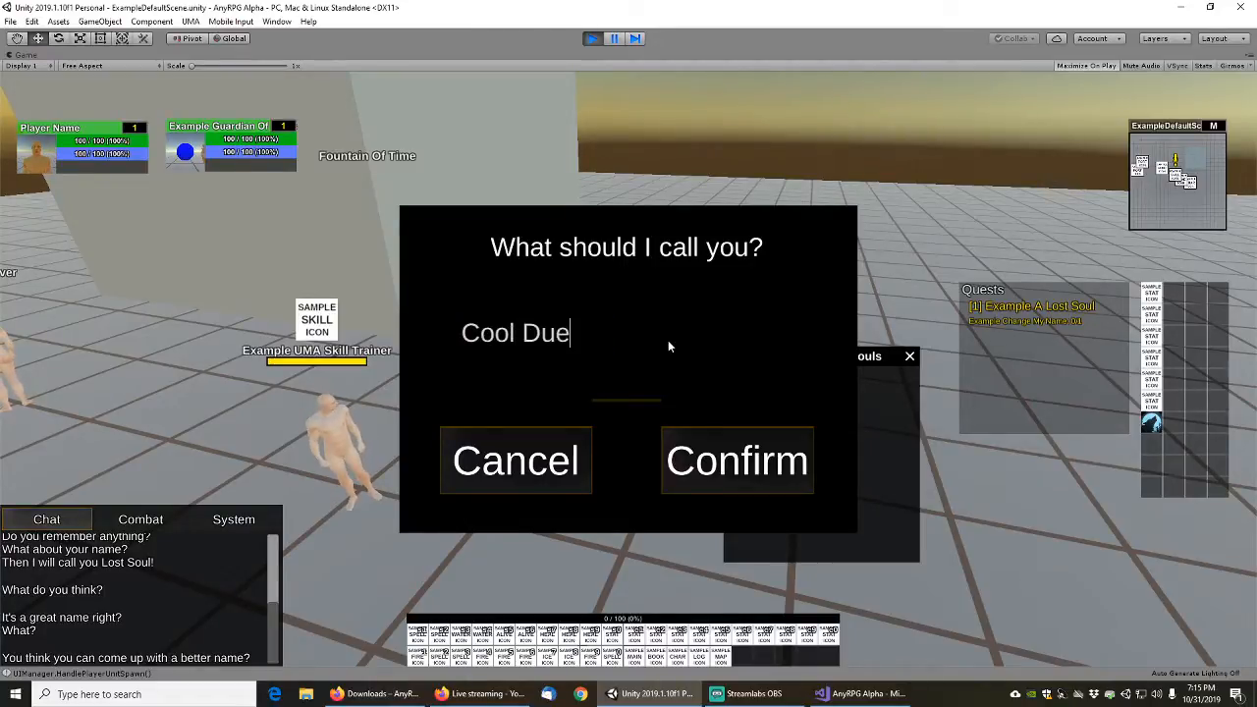
key("BackSpace")
type("de")
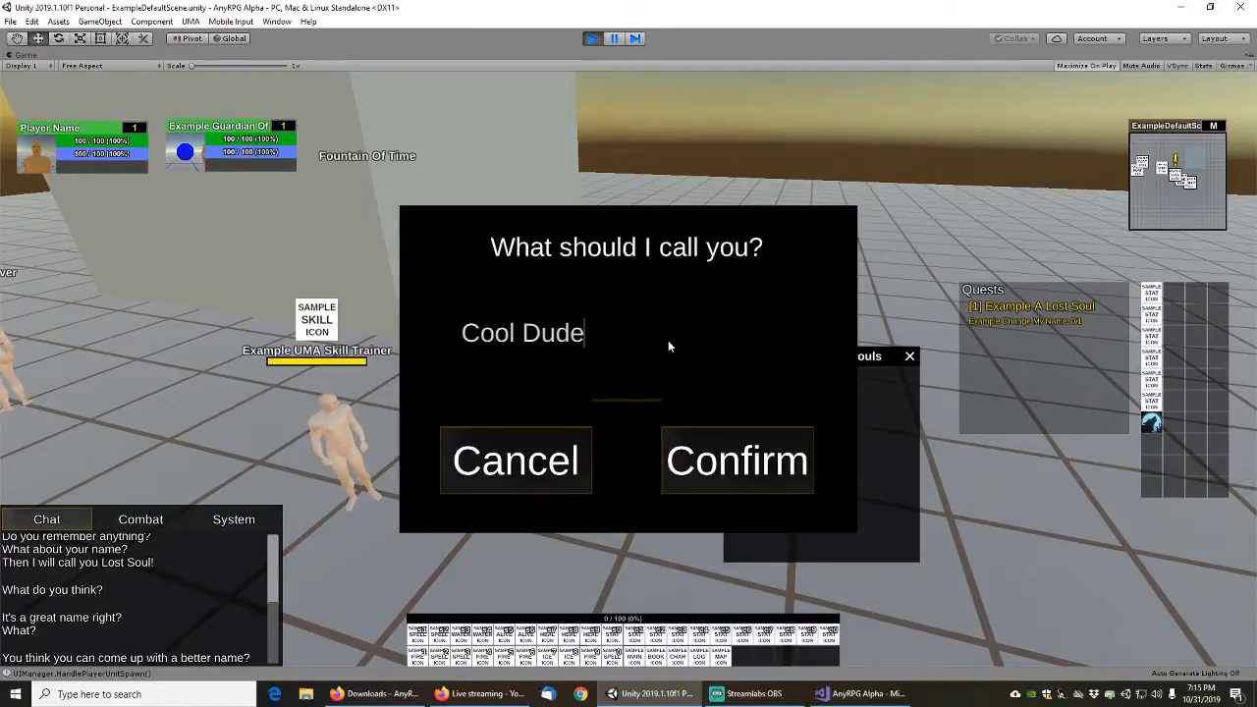
left_click(707, 462)
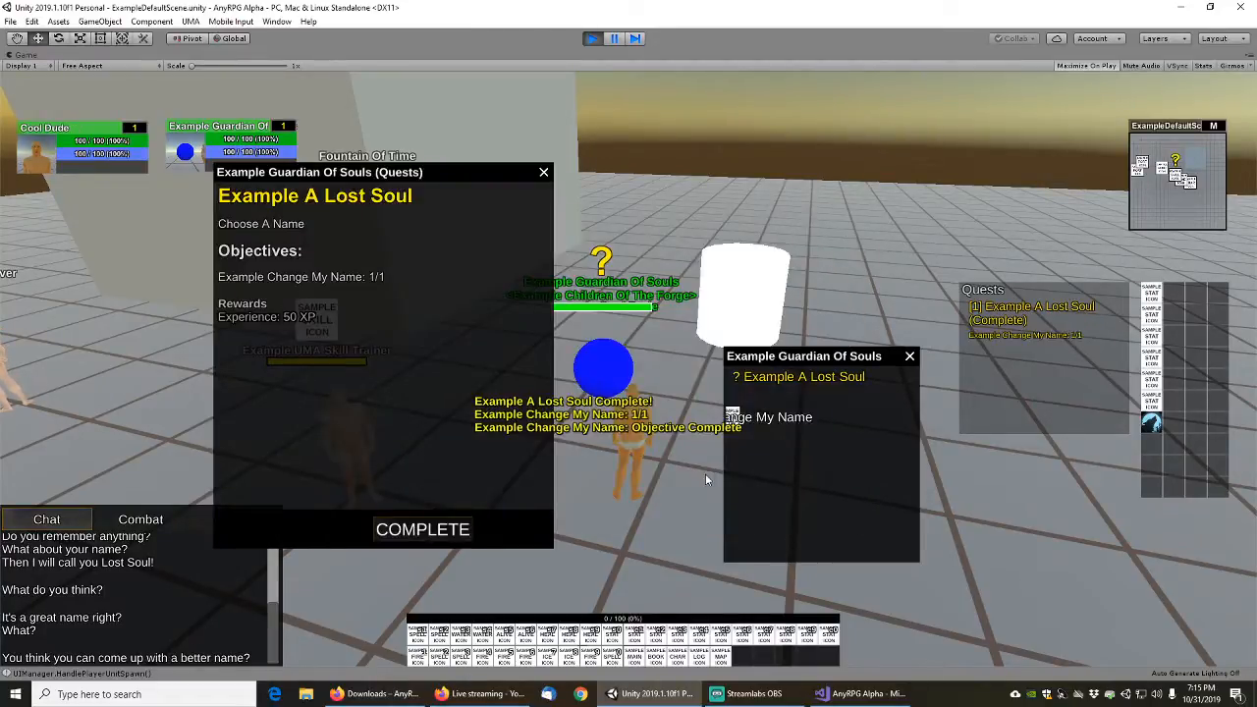
Turn in the "Example A Lost Soul" quest and accept the follow-up quest "Example Lost In Time" through its dialog
left_click(438, 535)
left_click(628, 513)
left_click(672, 523)
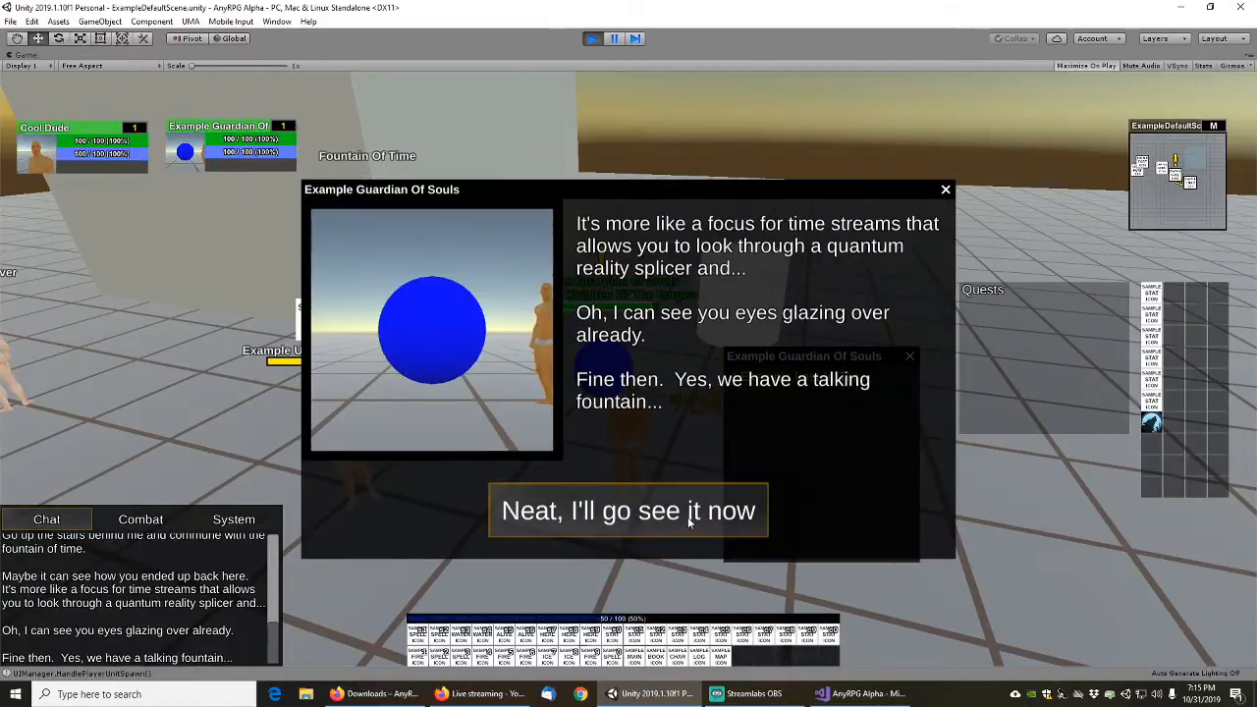
left_click(688, 516)
left_click(772, 510)
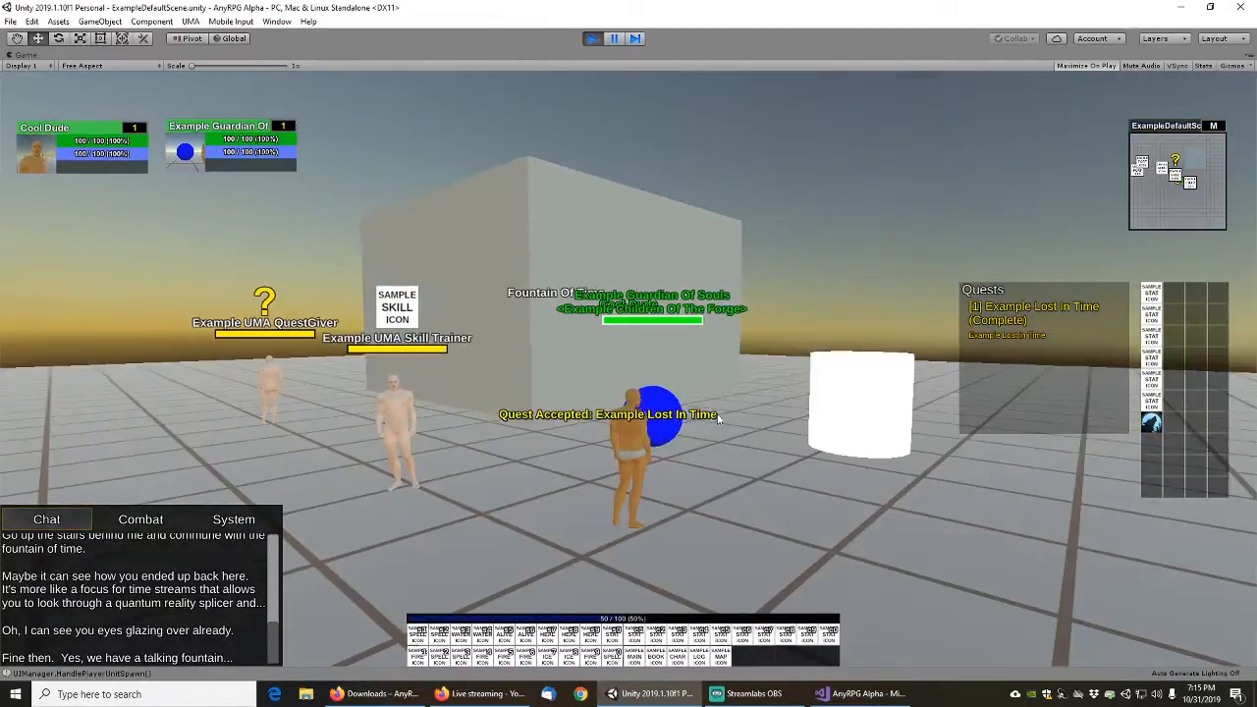
Walk to the Fountain Of Time, try to interact with it, and exit play mode
scroll(648, 270, "down", 5)
left_click_drag(635, 259, 640, 255)
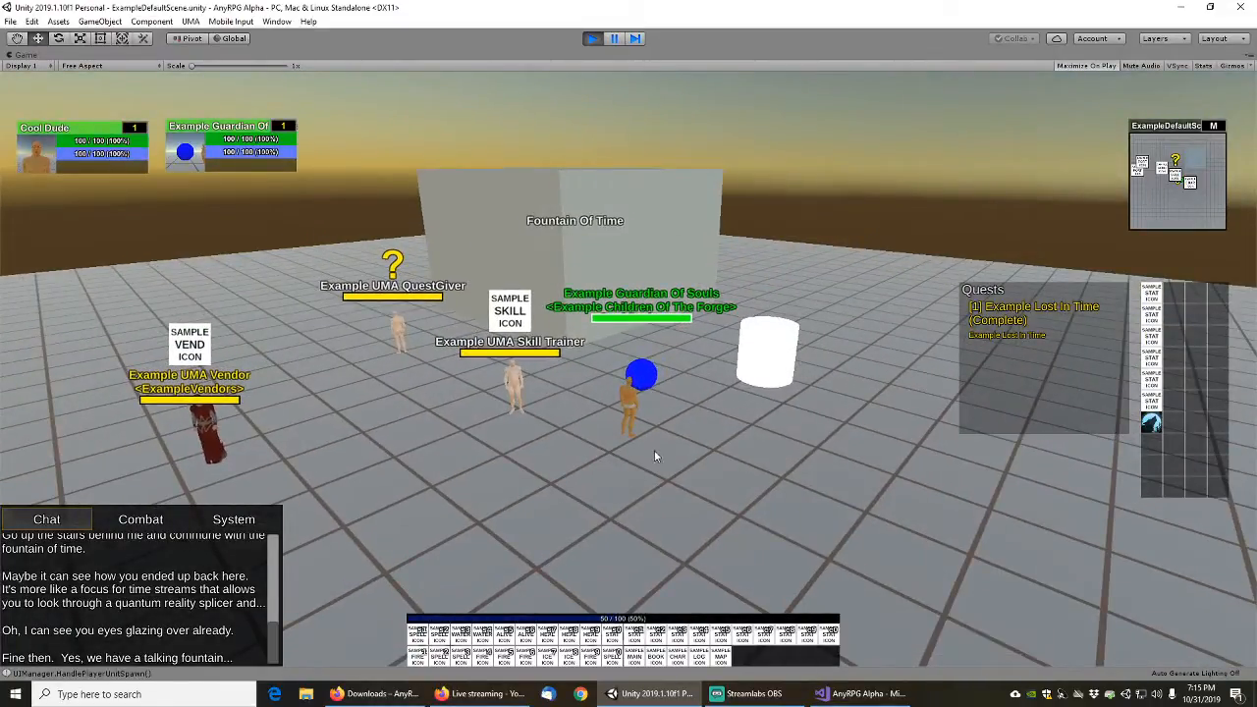
mouse_move(653, 449)
left_mouse_down()
mouse_move(651, 461)
mouse_move(638, 442)
mouse_move(651, 443)
mouse_move(651, 463)
left_mouse_up()
key("w")
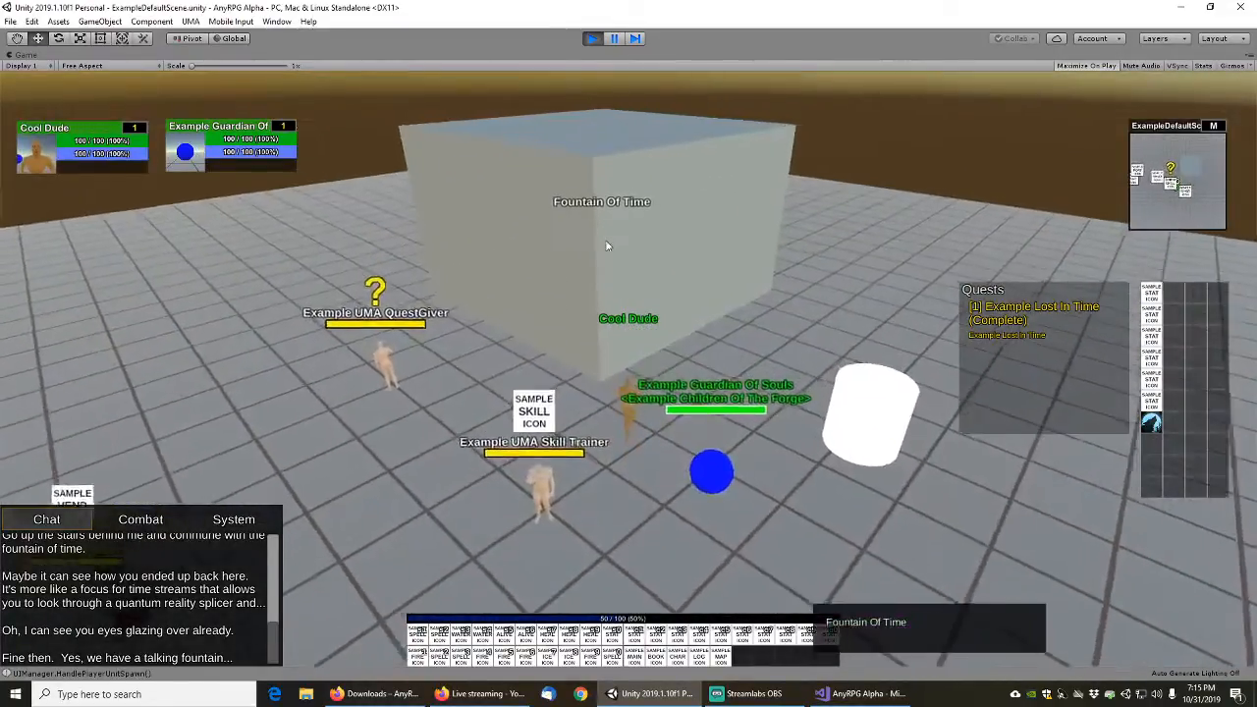
left_click(605, 234)
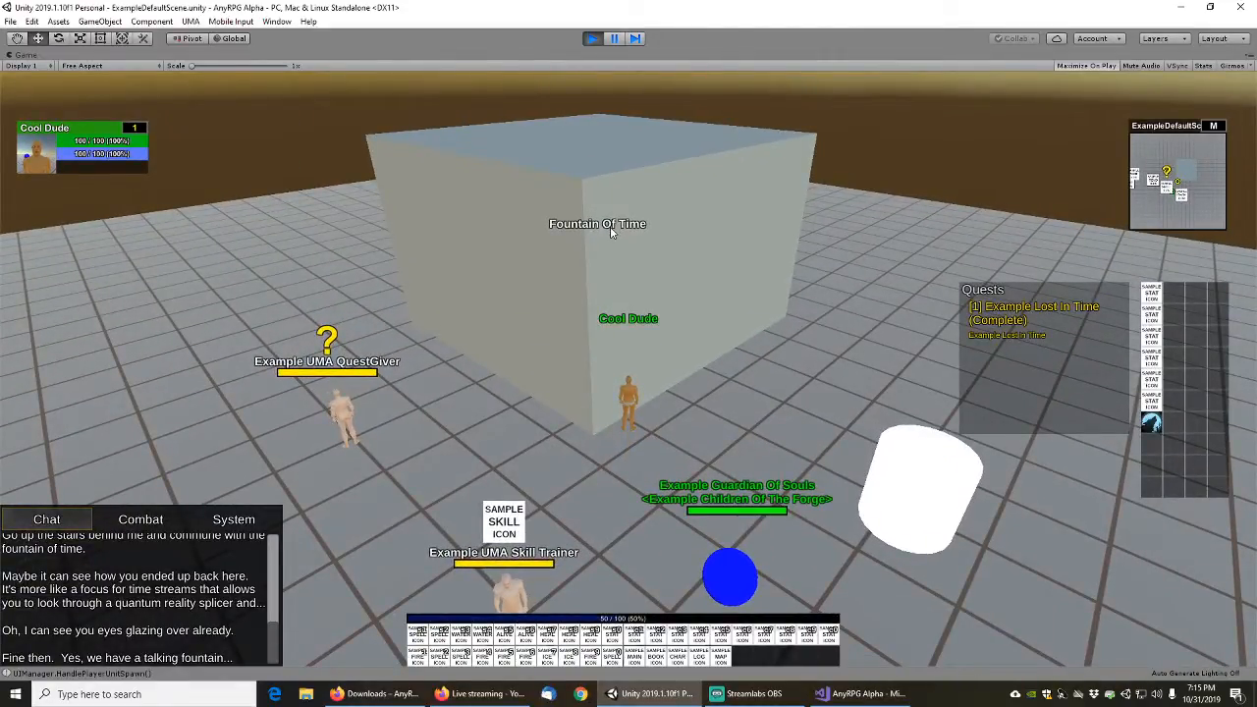
key("s")
key("d")
key("w")
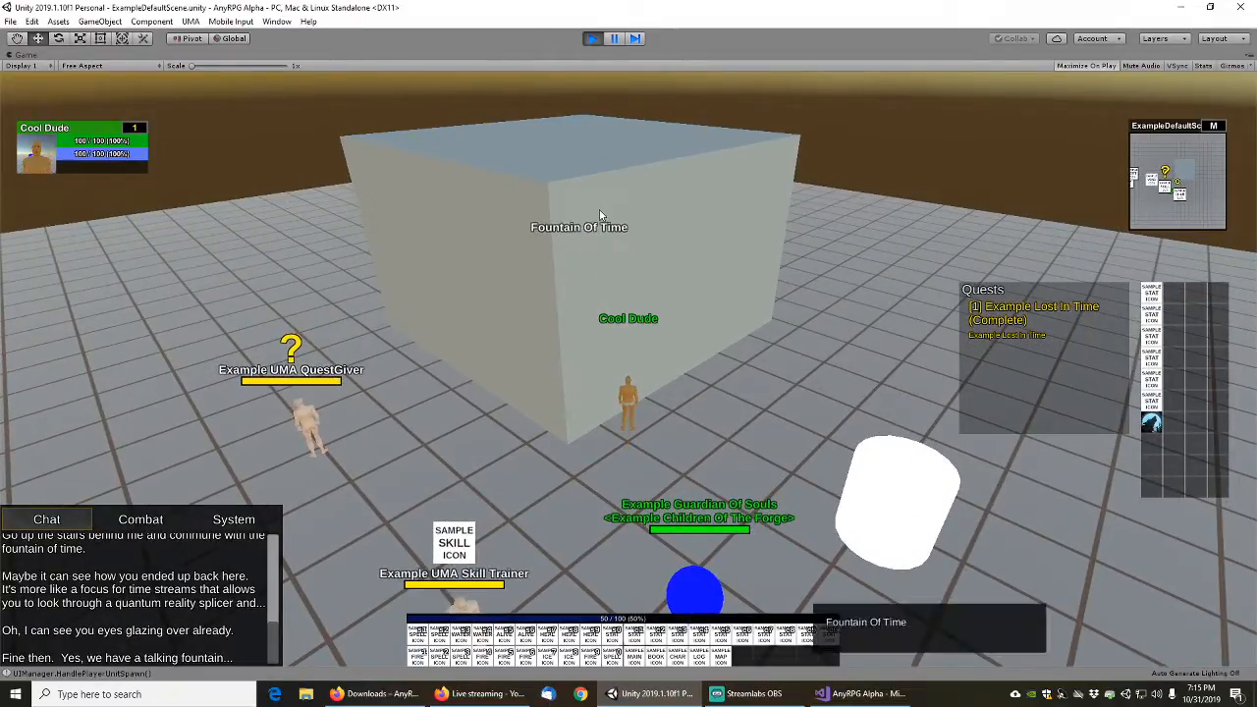
left_click(593, 38)
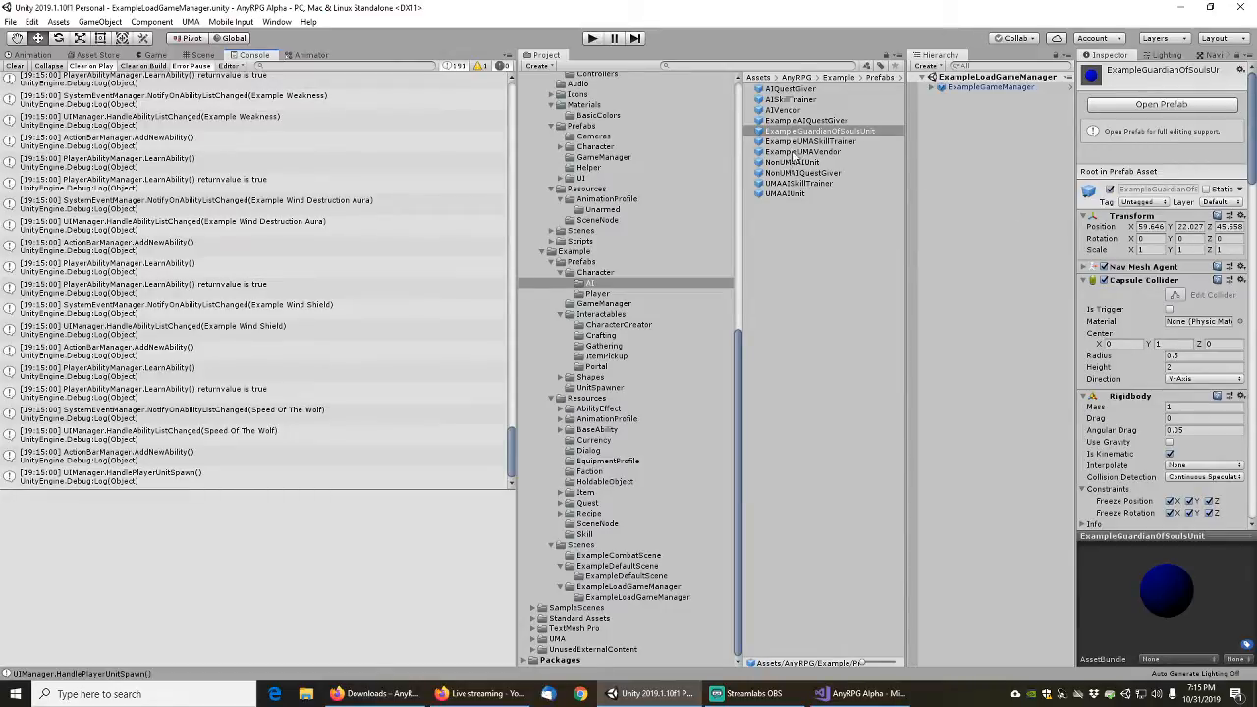
Set the Element 0 quest template of the ExampleFountainOfTimeInteractable prefab's Quest Giver to ExampleLostInTime
left_click(823, 132)
left_click(606, 314)
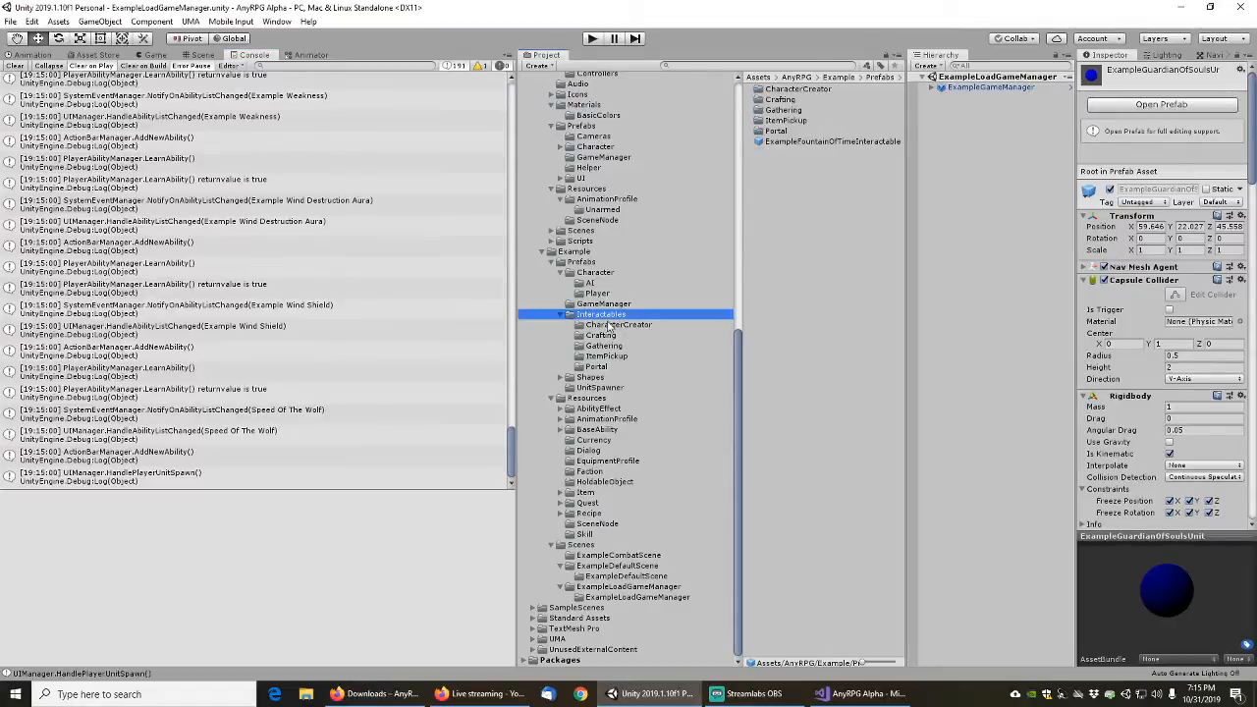
left_click(806, 143)
scroll(1093, 351, "down", 8)
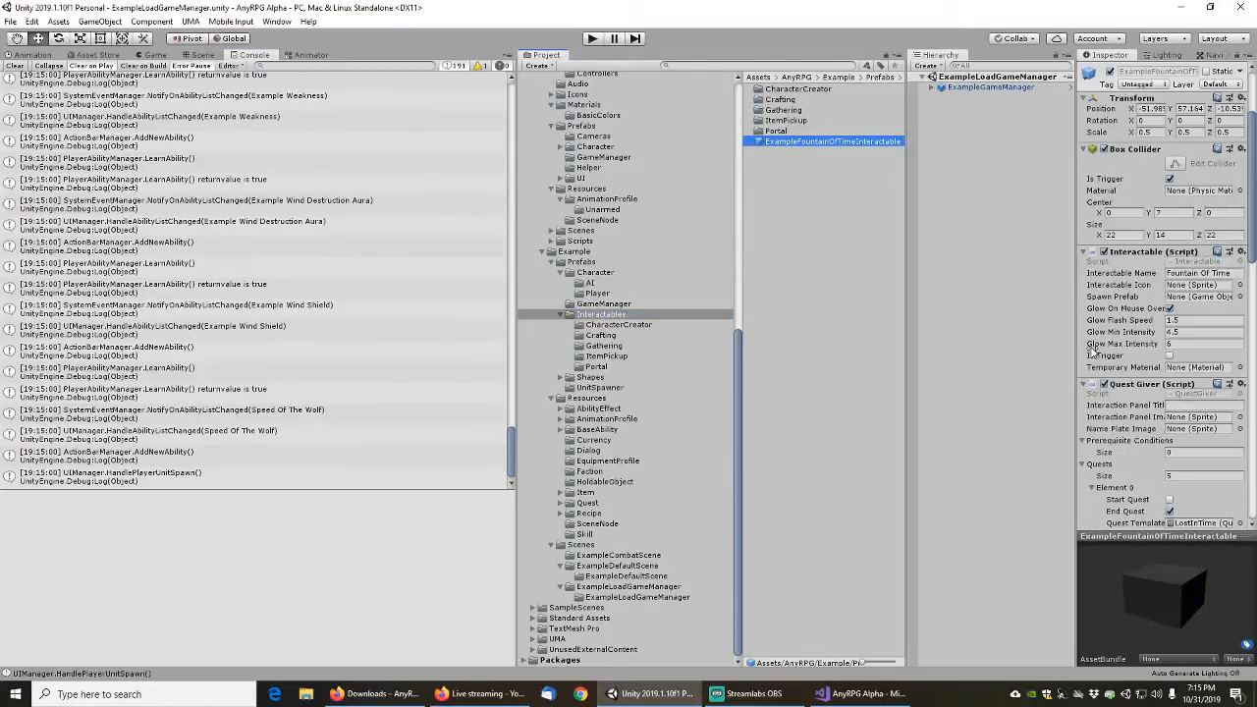
left_click(1240, 287)
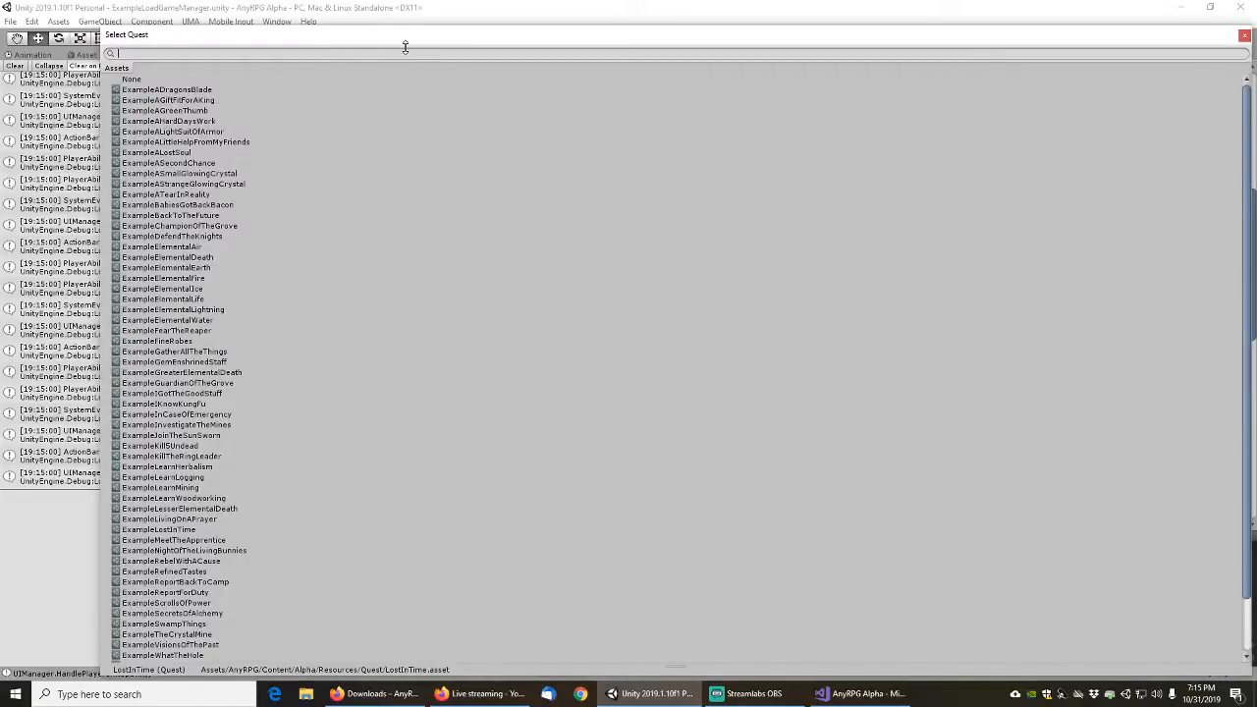
type("lost")
left_click(167, 101)
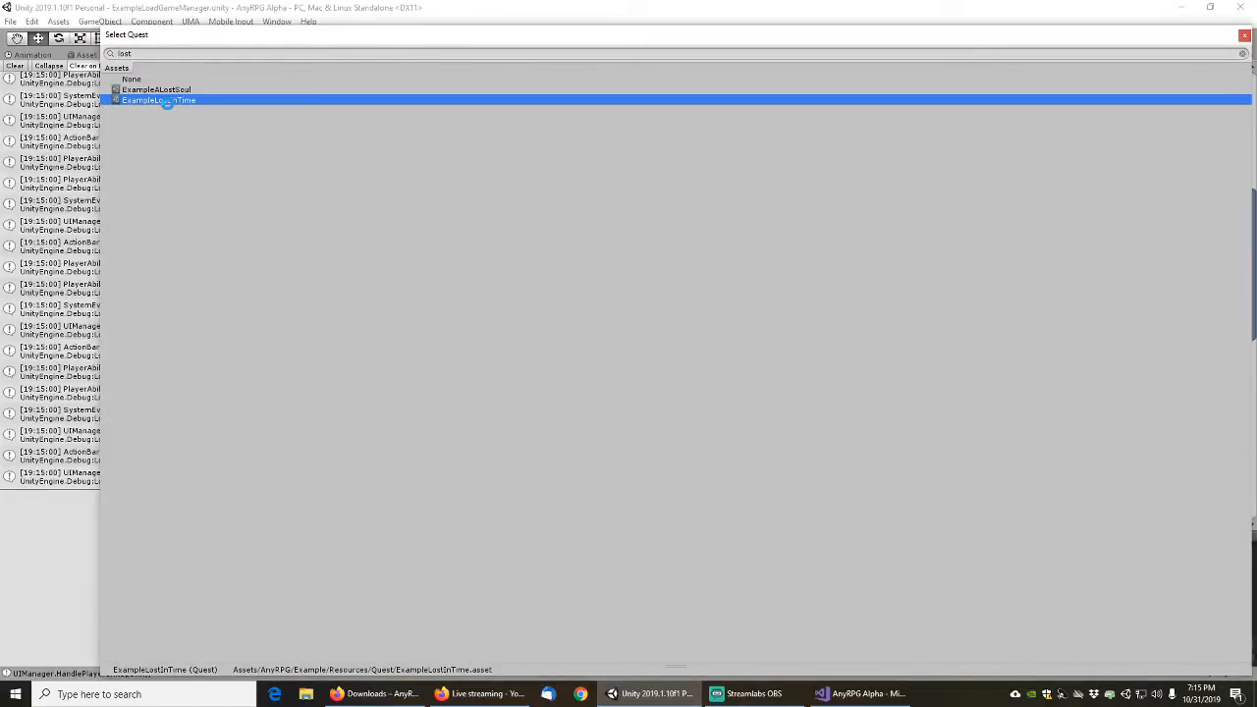
double_click(143, 102)
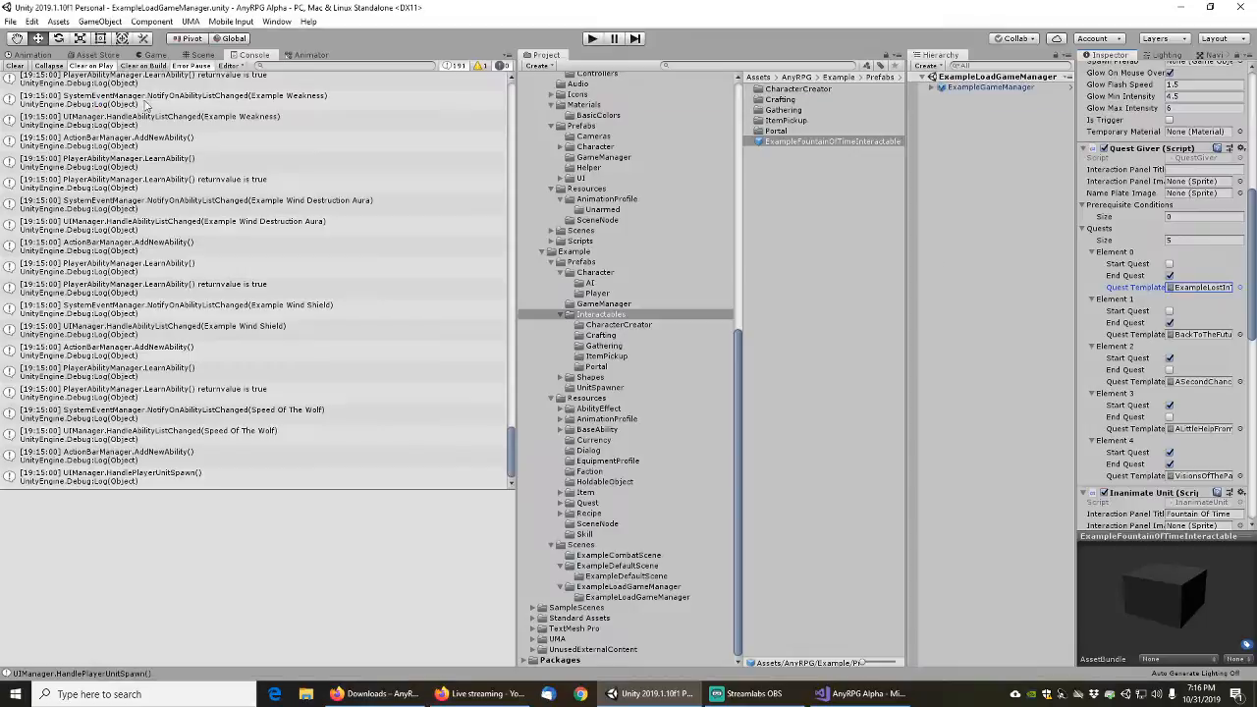
Set the fountain Quest Giver's Element 1 quest template to ExampleBackToTheFuture and Element 2 to ExampleASecondChance
left_click(1239, 335)
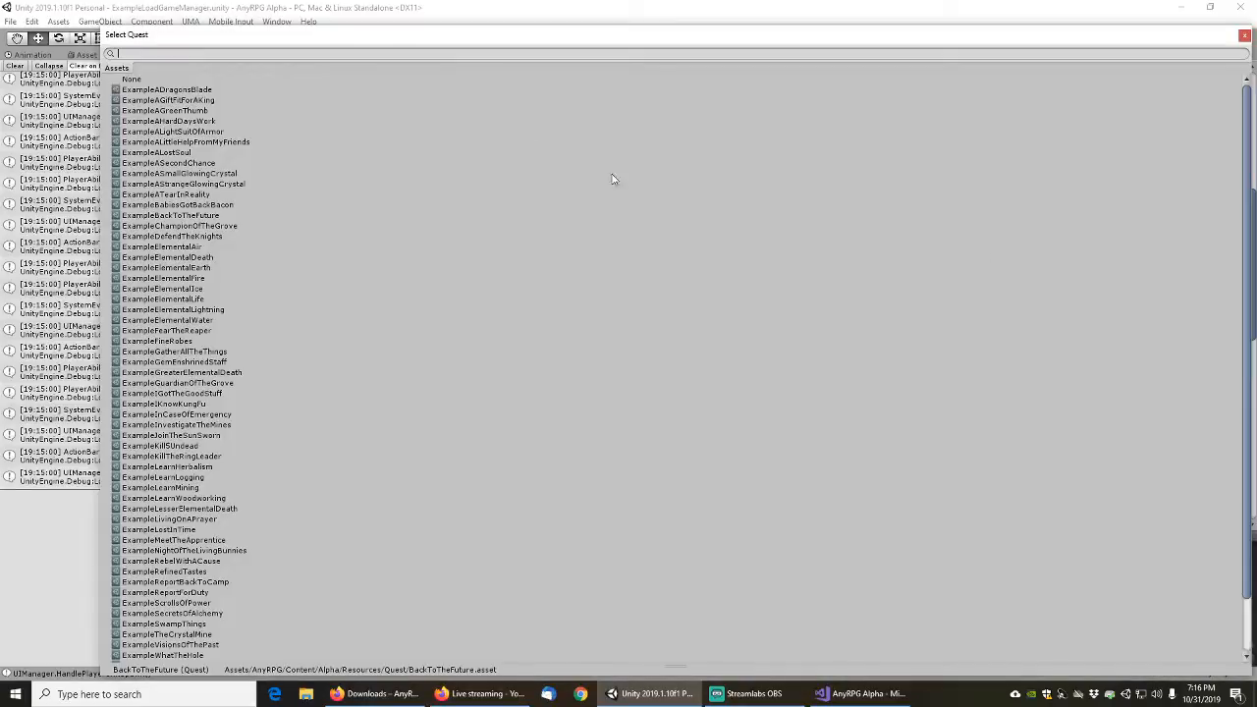
type("back")
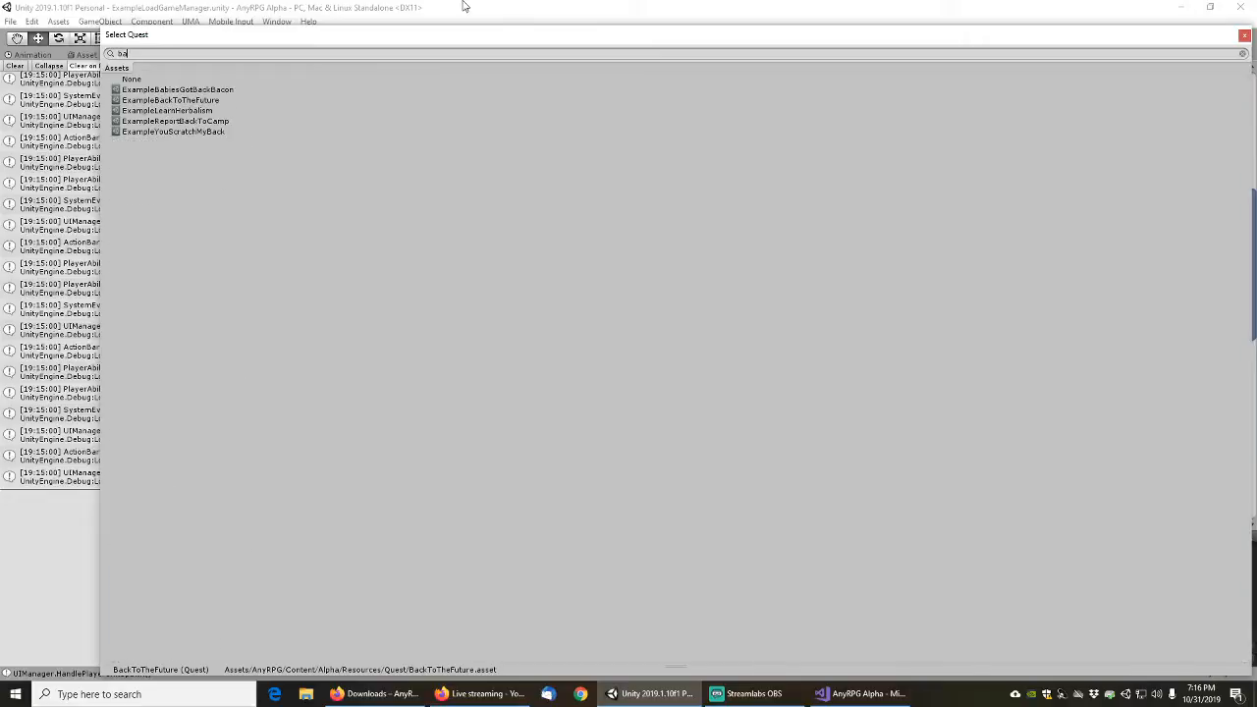
double_click(191, 101)
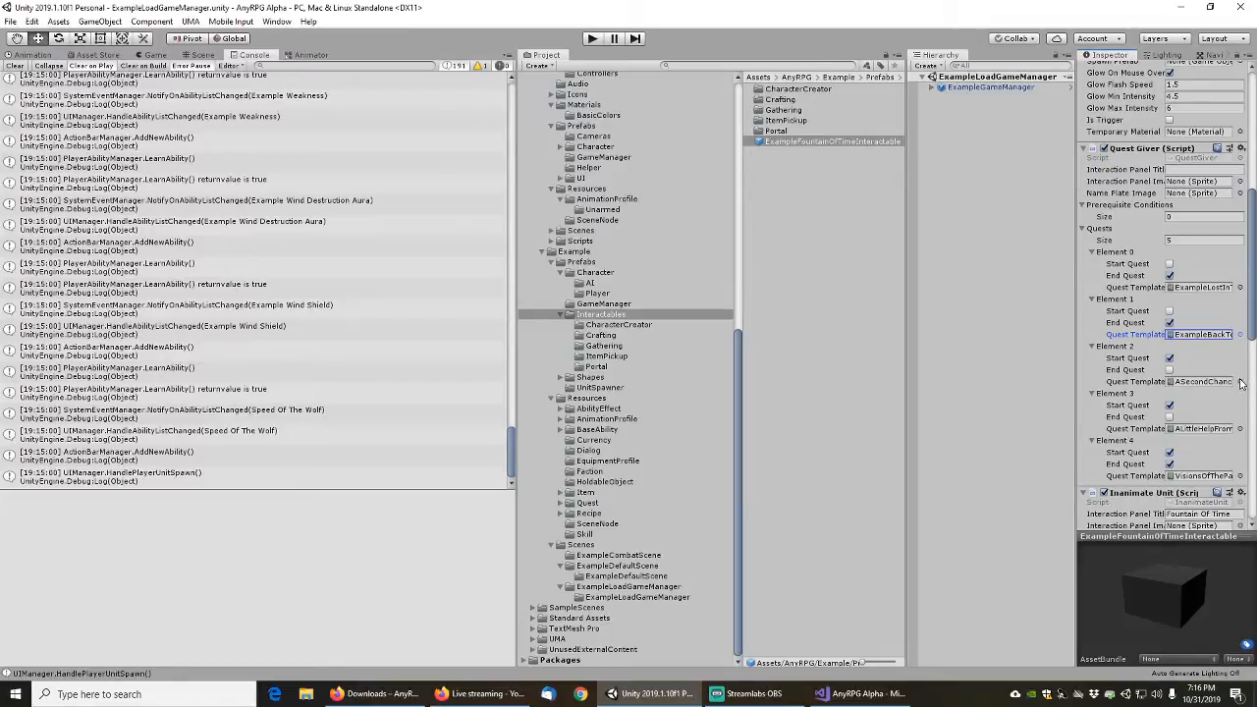
left_click(1239, 381)
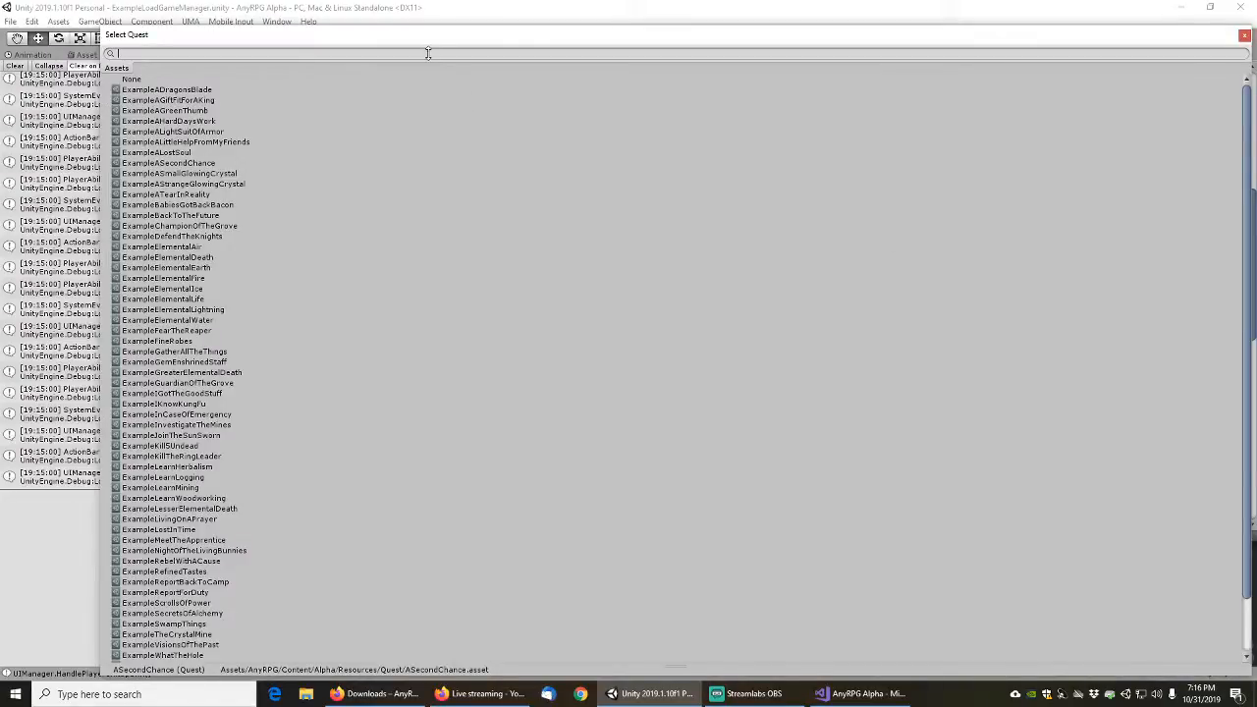
type("asecond")
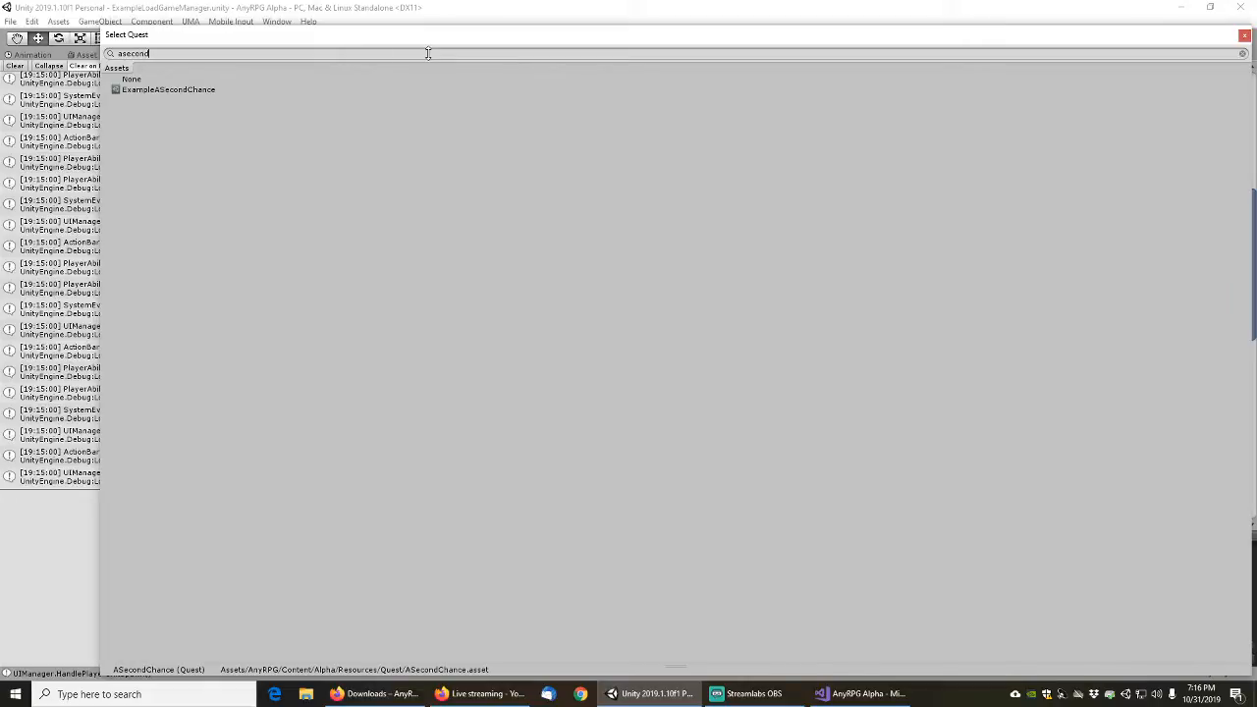
left_click(181, 90)
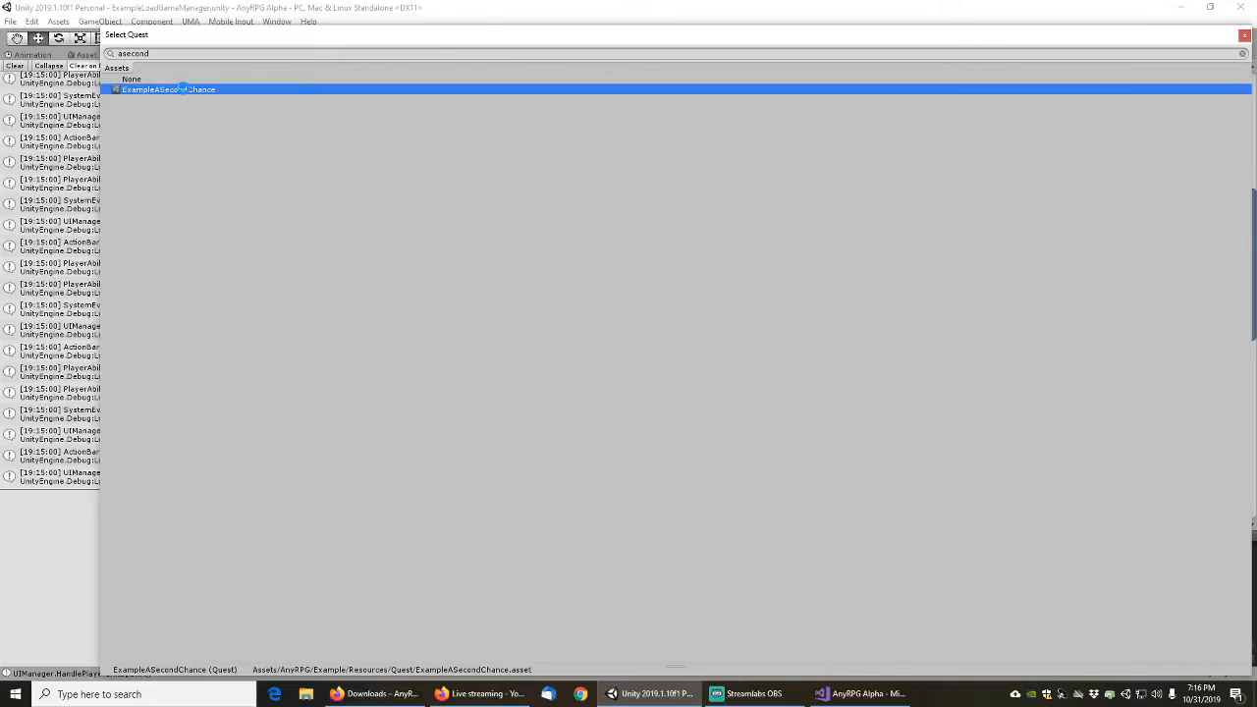
double_click(184, 90)
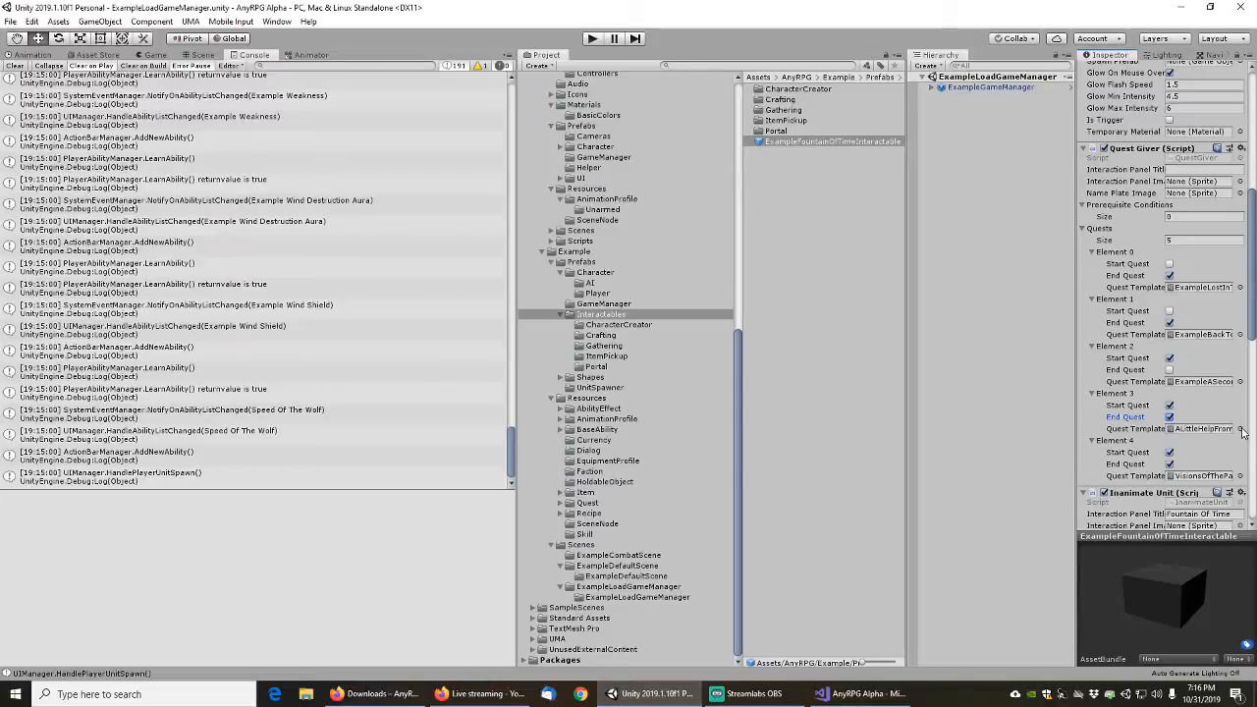
Set the fountain Quest Giver's Element 3 quest template to ExampleALittleHelpFromMyFriends and Element 4 to ExampleVisionsOfThePast
left_click(1239, 429)
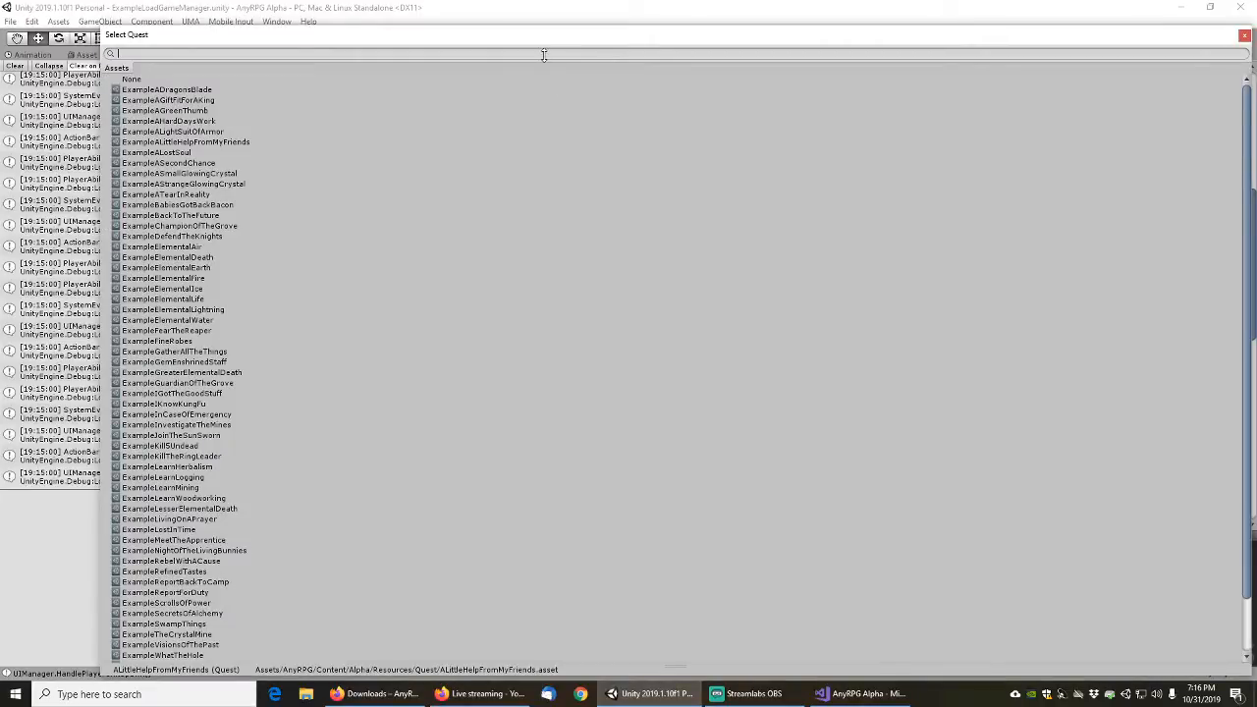
type("alittle")
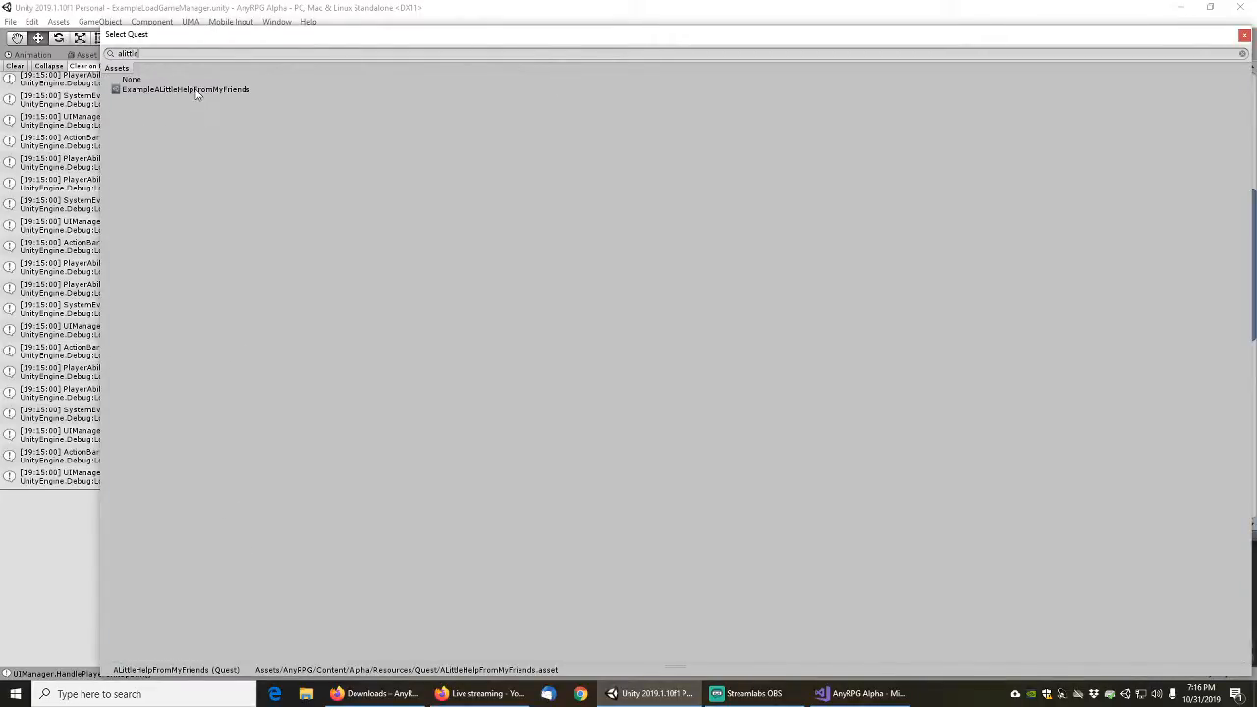
double_click(187, 89)
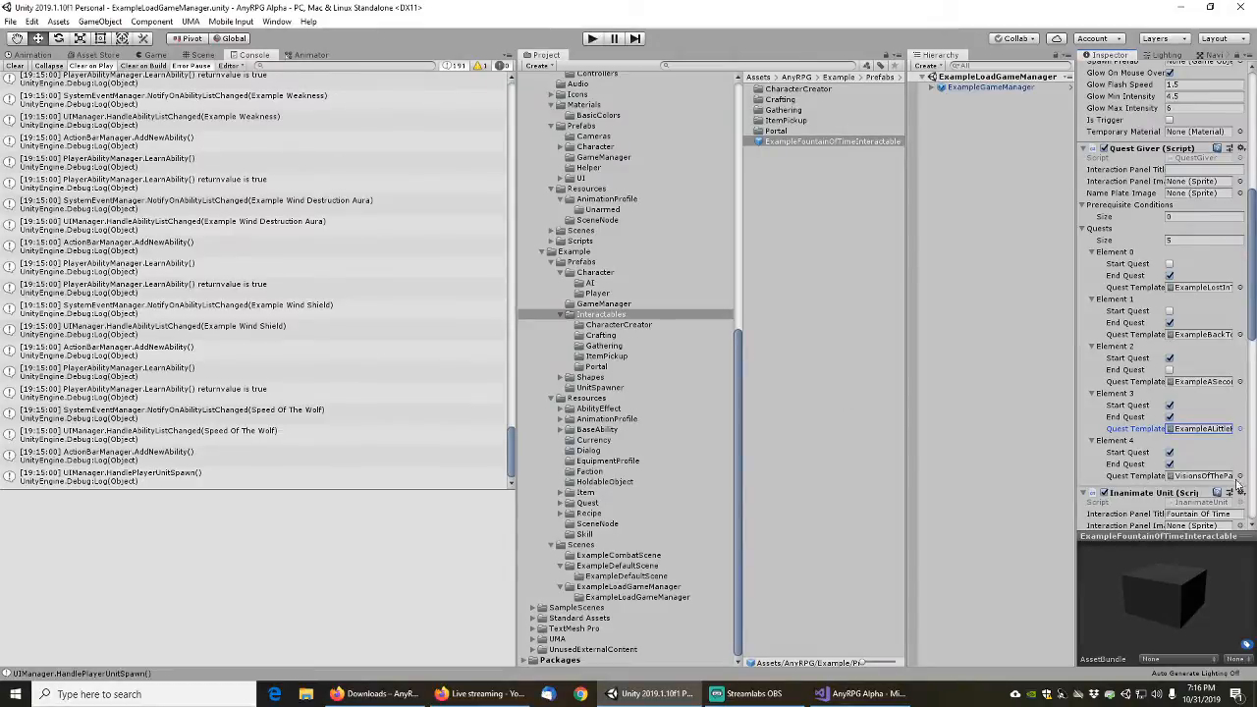
left_click(1239, 476)
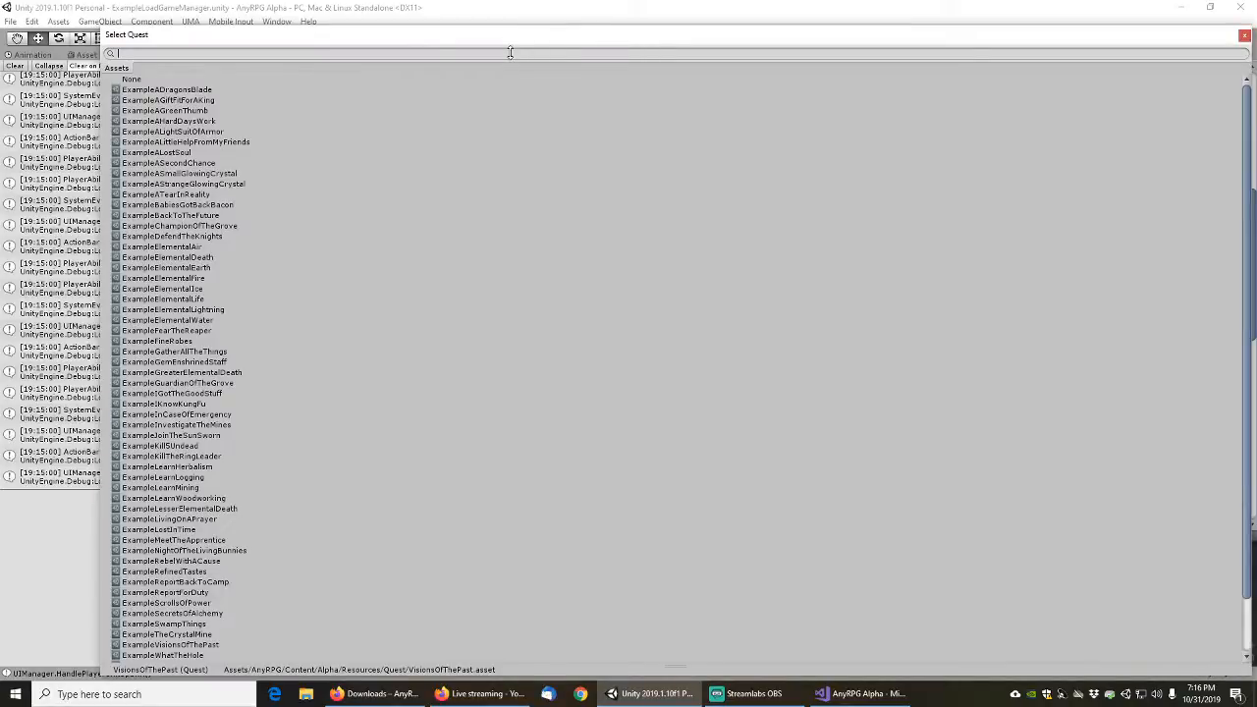
type("visions")
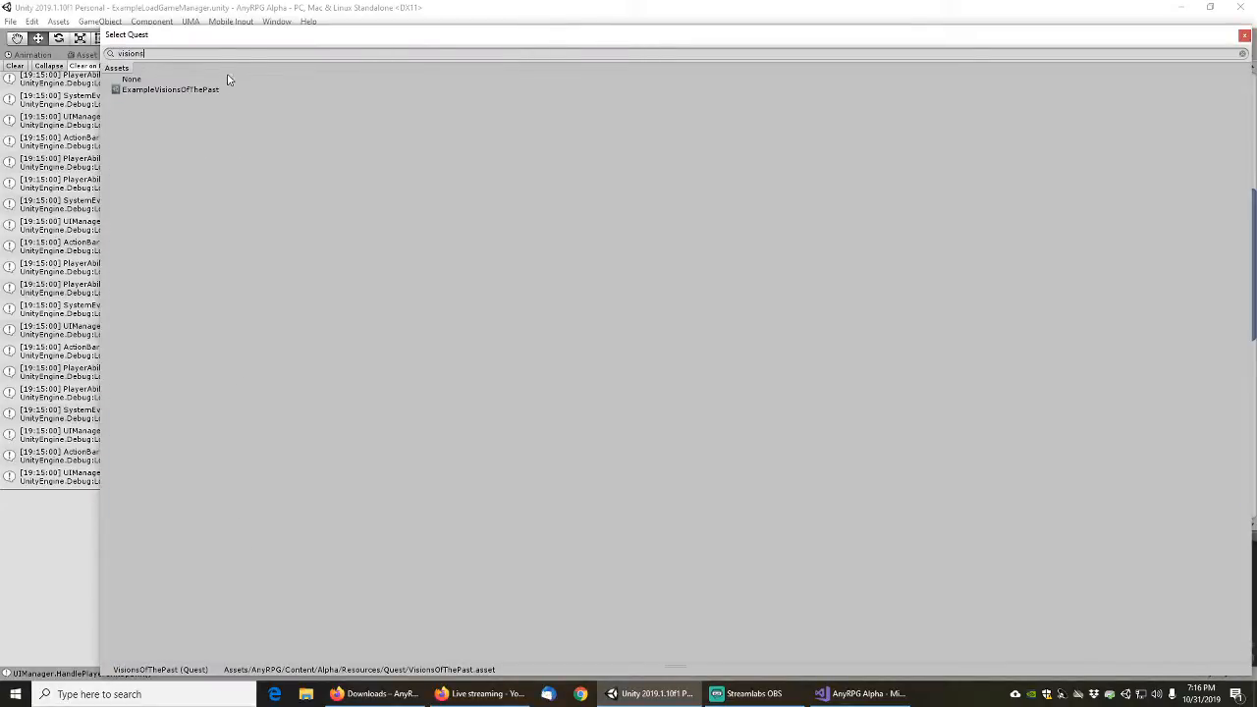
double_click(182, 89)
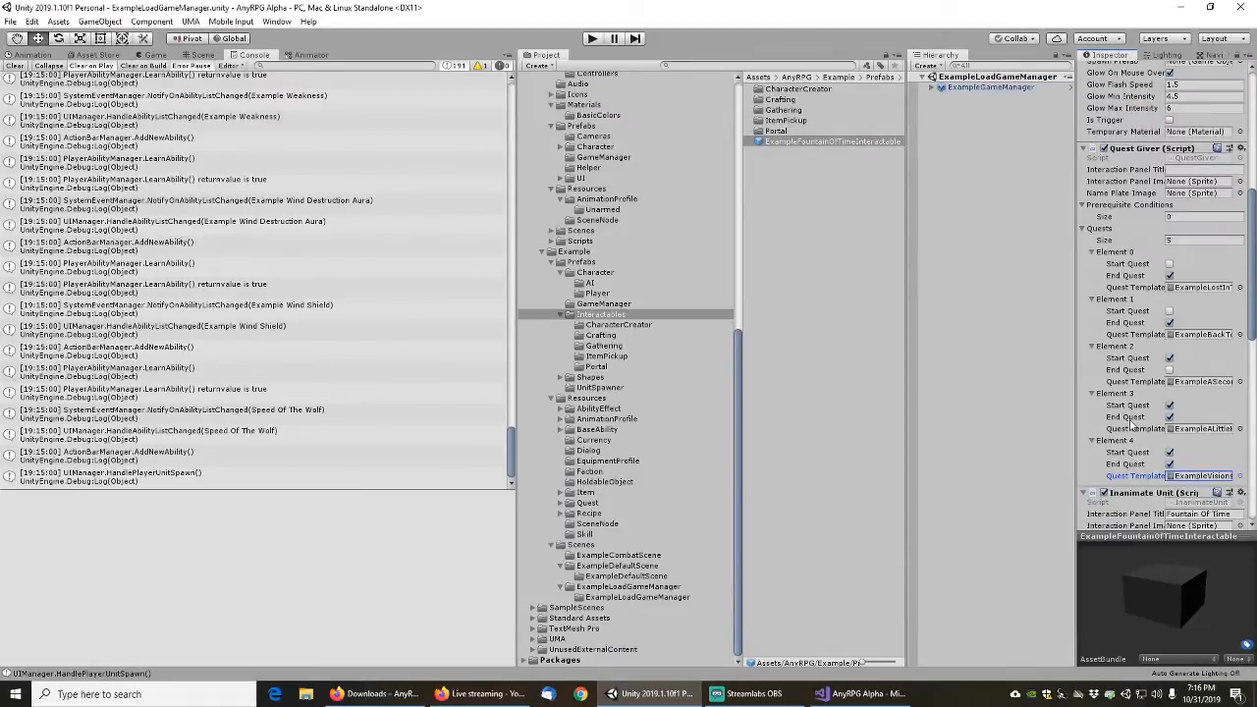
Change the Inanimate Unit's interaction panel title and display name to "Example Fountain Of Time"
scroll(1153, 378, "down", 5)
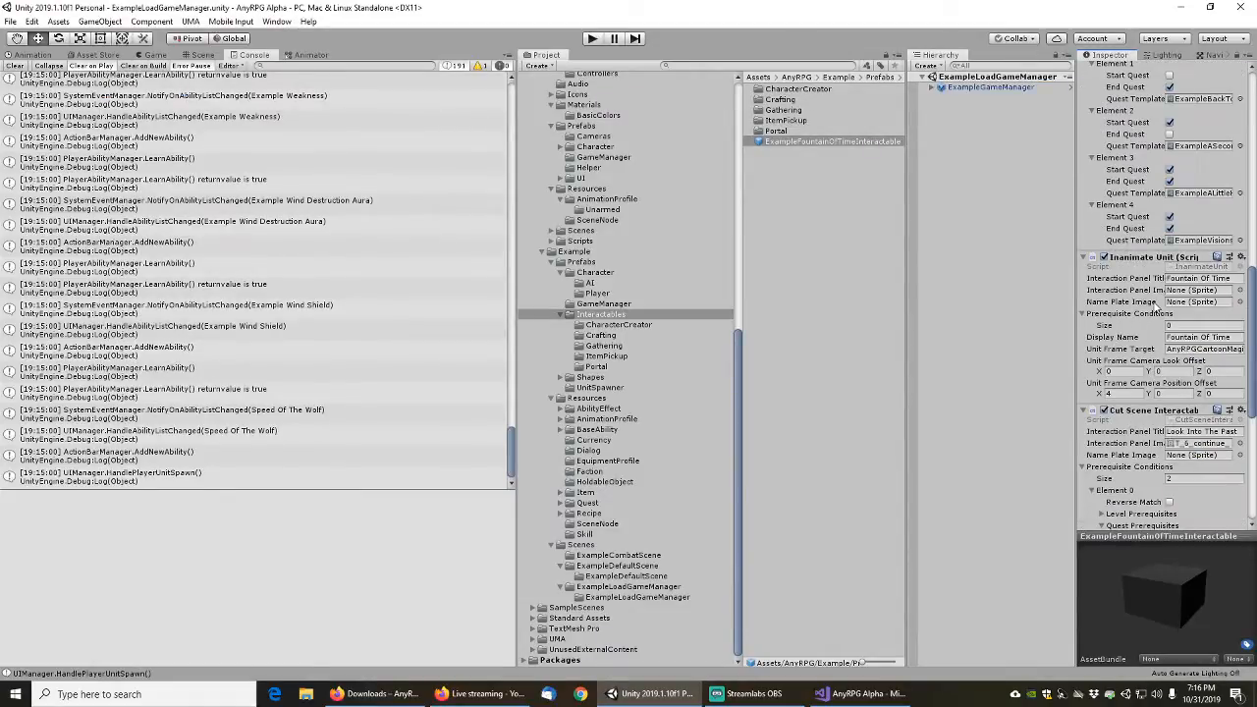
left_click(1200, 279)
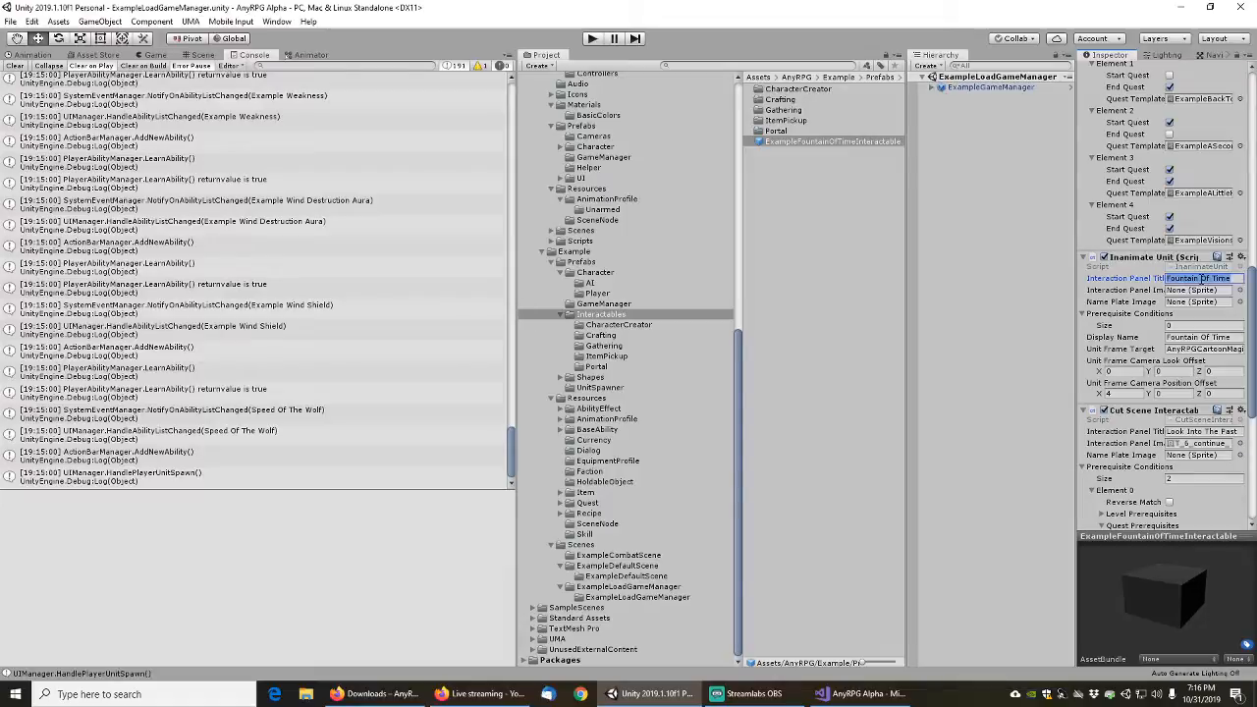
left_click(1202, 279)
type("Example")
left_click(1200, 336)
key("Home")
type("Exa")
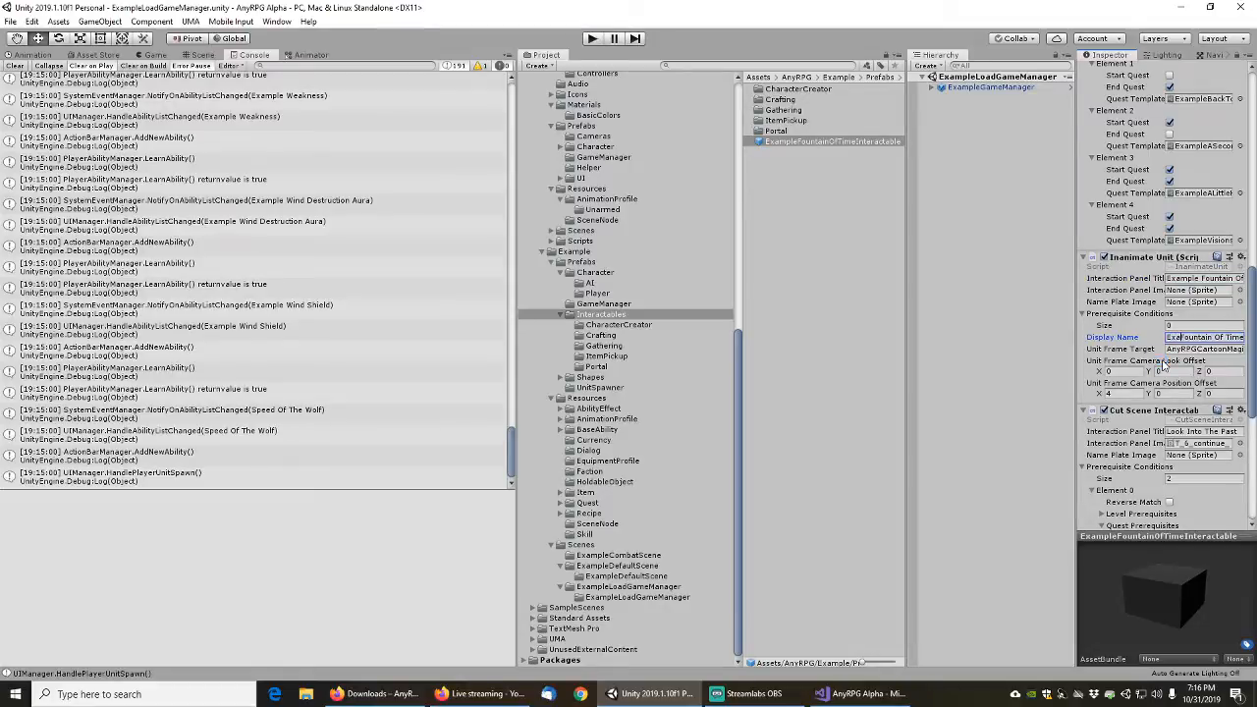
type("mple")
Open the fountain prefab for full editing and set the Inanimate Unit's unit frame target to "Cube"
left_click(1168, 349)
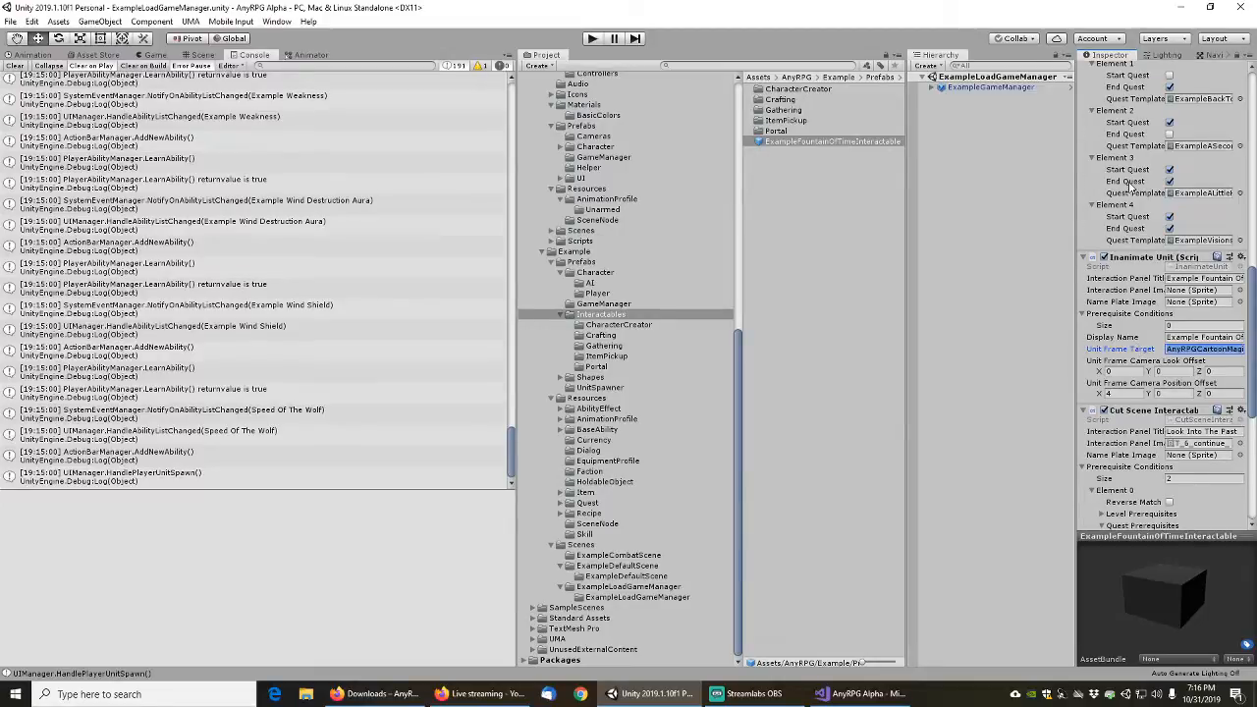
scroll(1132, 159, "up", 10)
left_click(1144, 113)
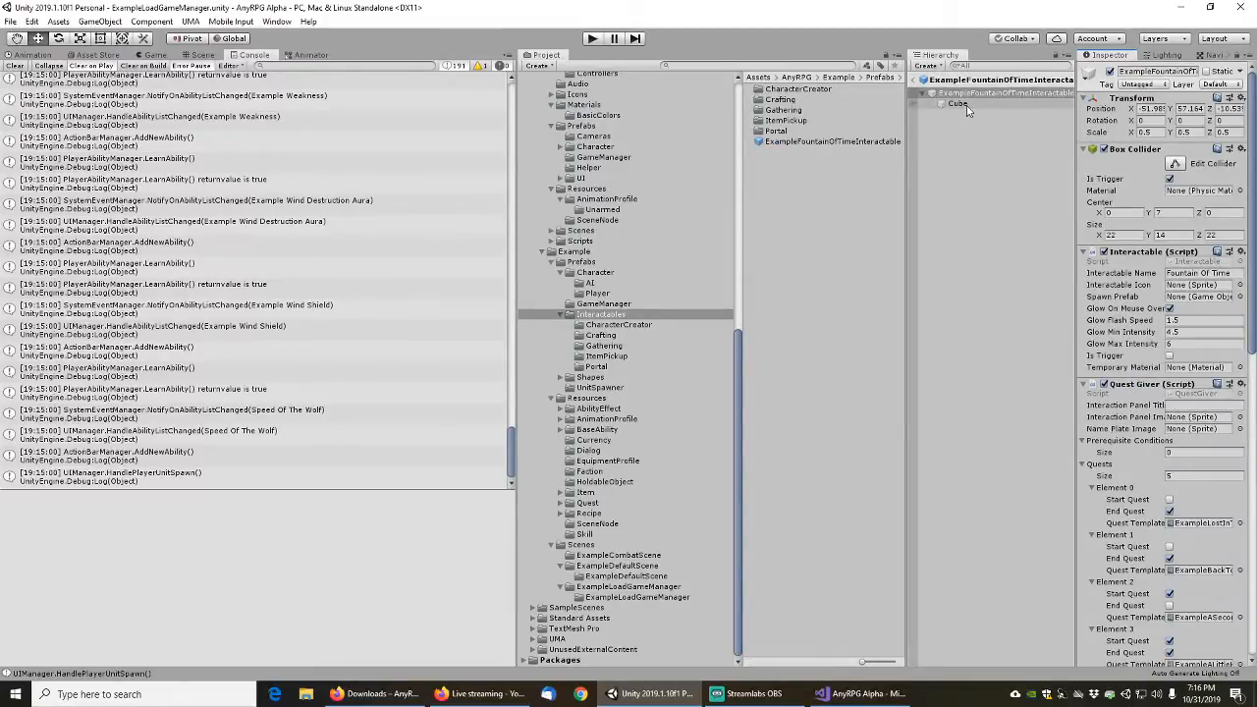
scroll(1158, 521, "down", 5)
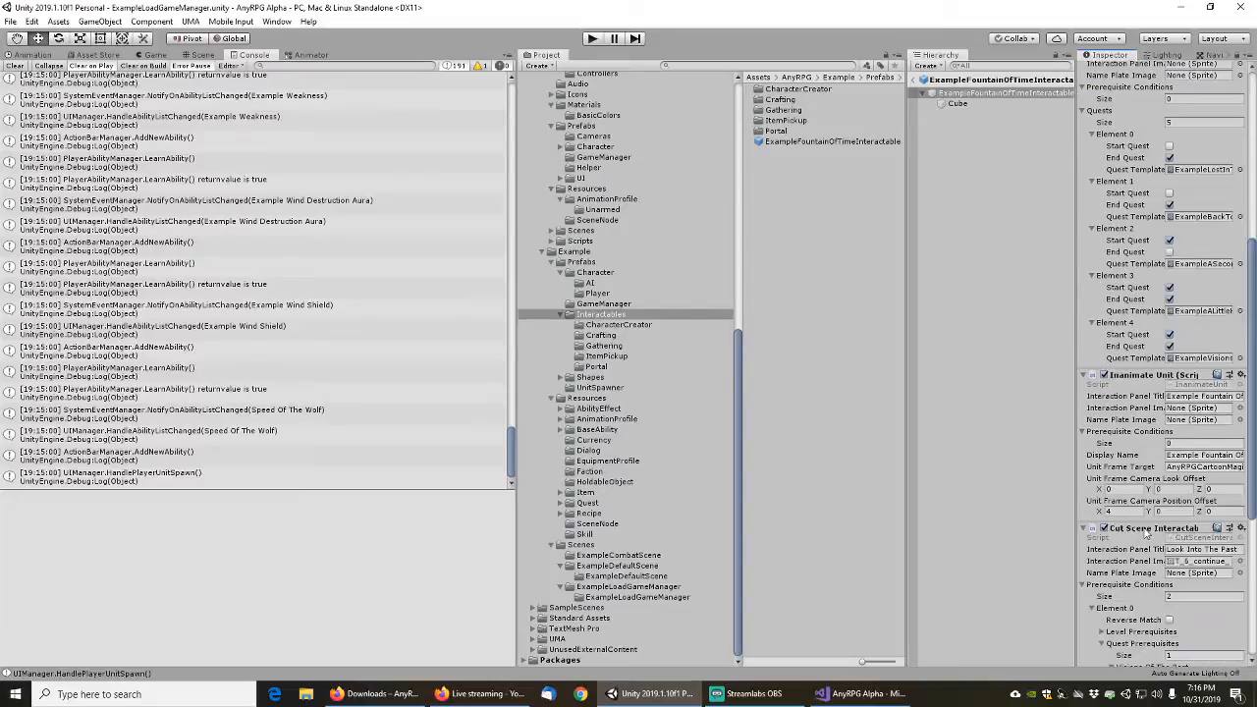
scroll(1149, 501, "up", 2)
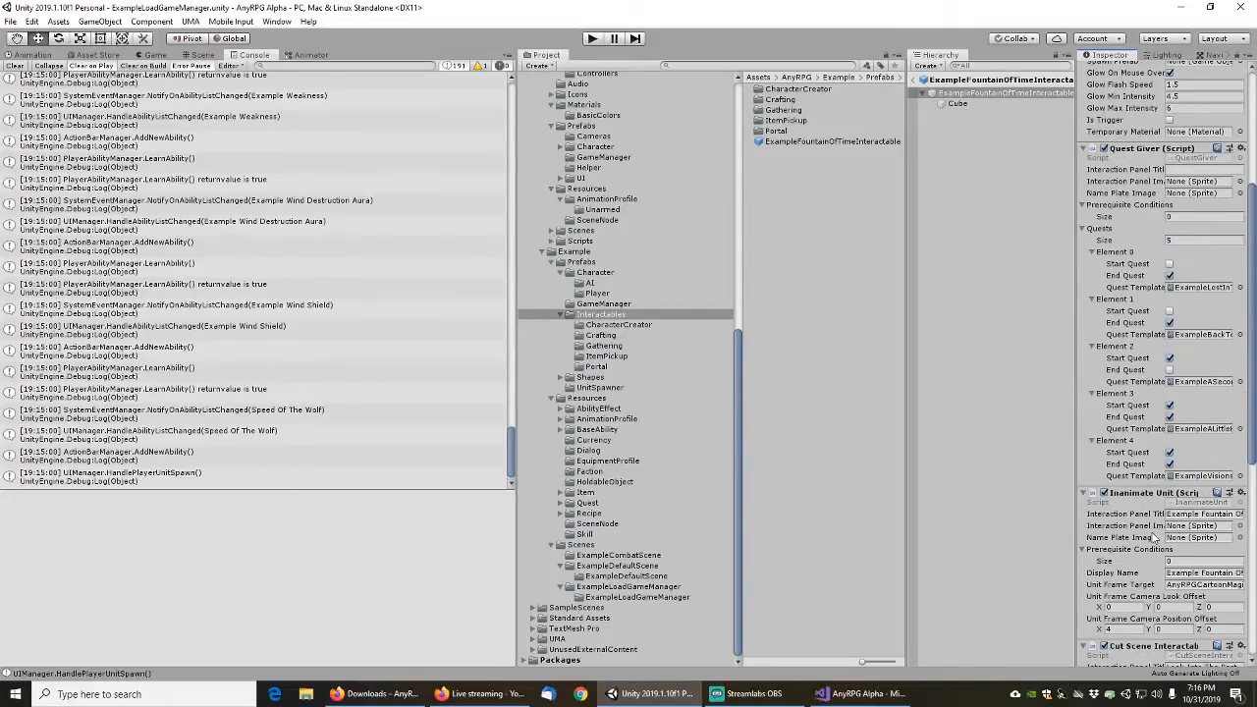
scroll(1156, 537, "down", 2)
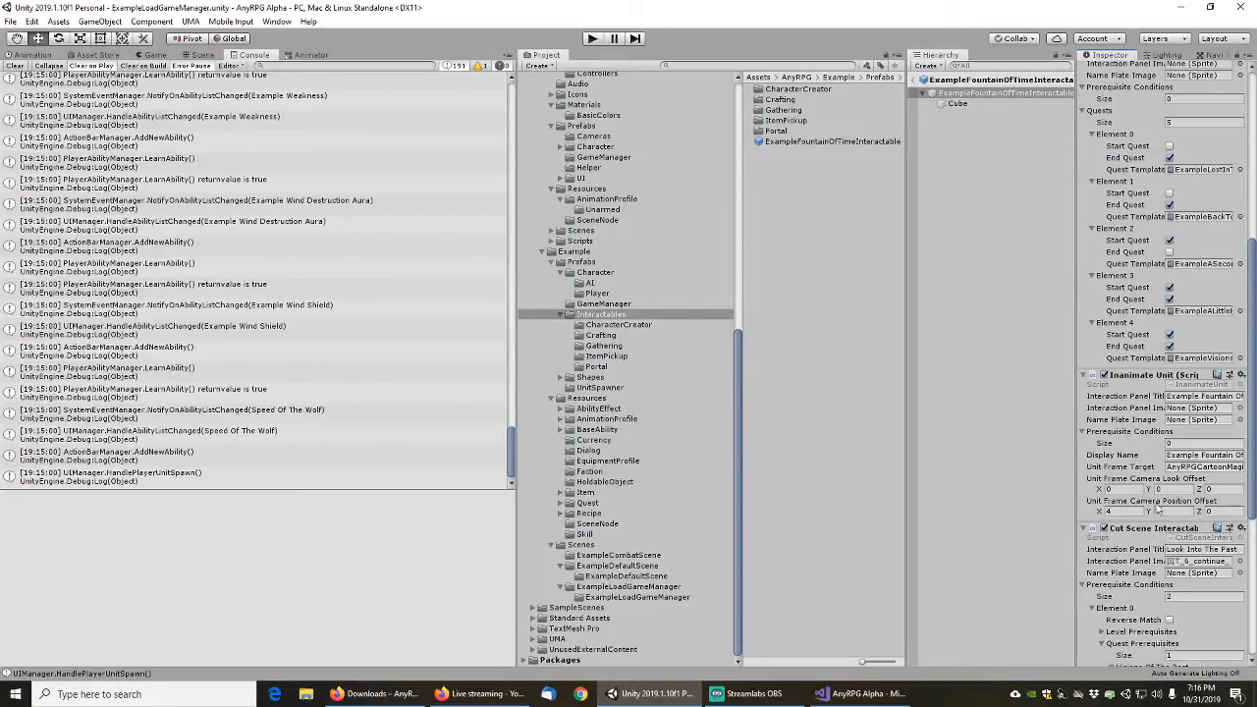
left_click(1198, 461)
type("Cube")
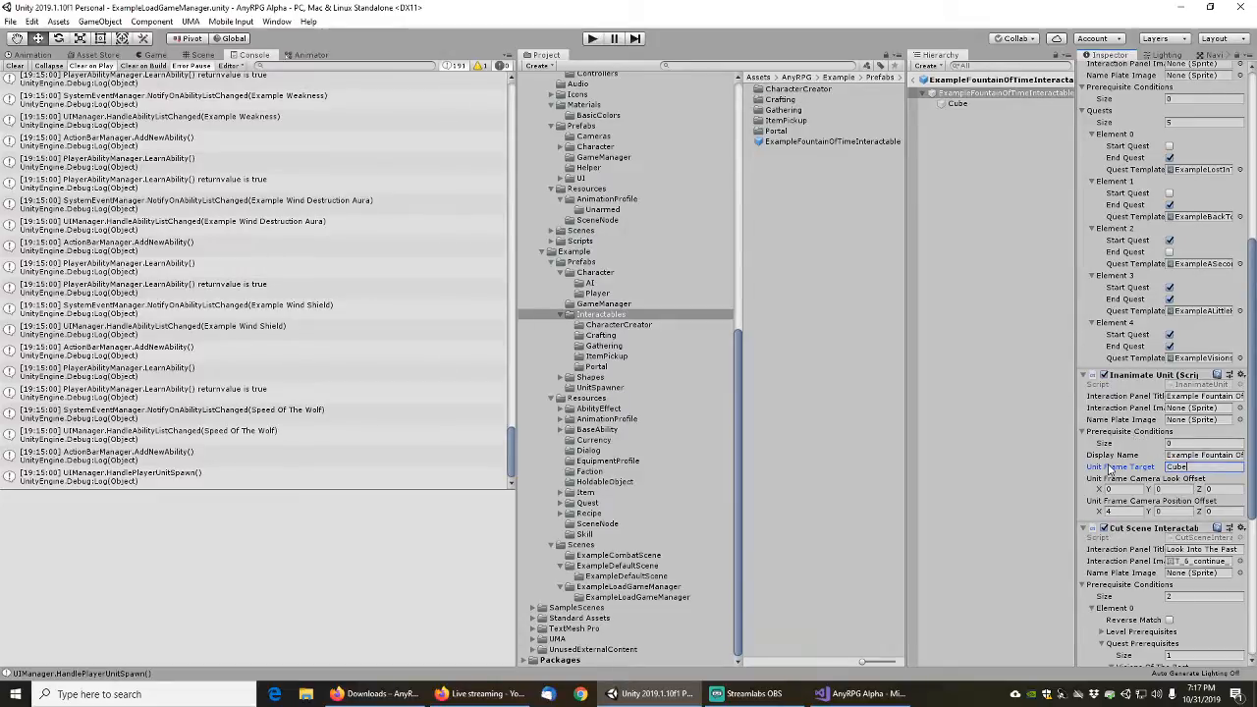
Set the Cut Scene Interactable's panel title to "Example Look Into The Past" and its interaction panel image to None
left_click(1168, 549)
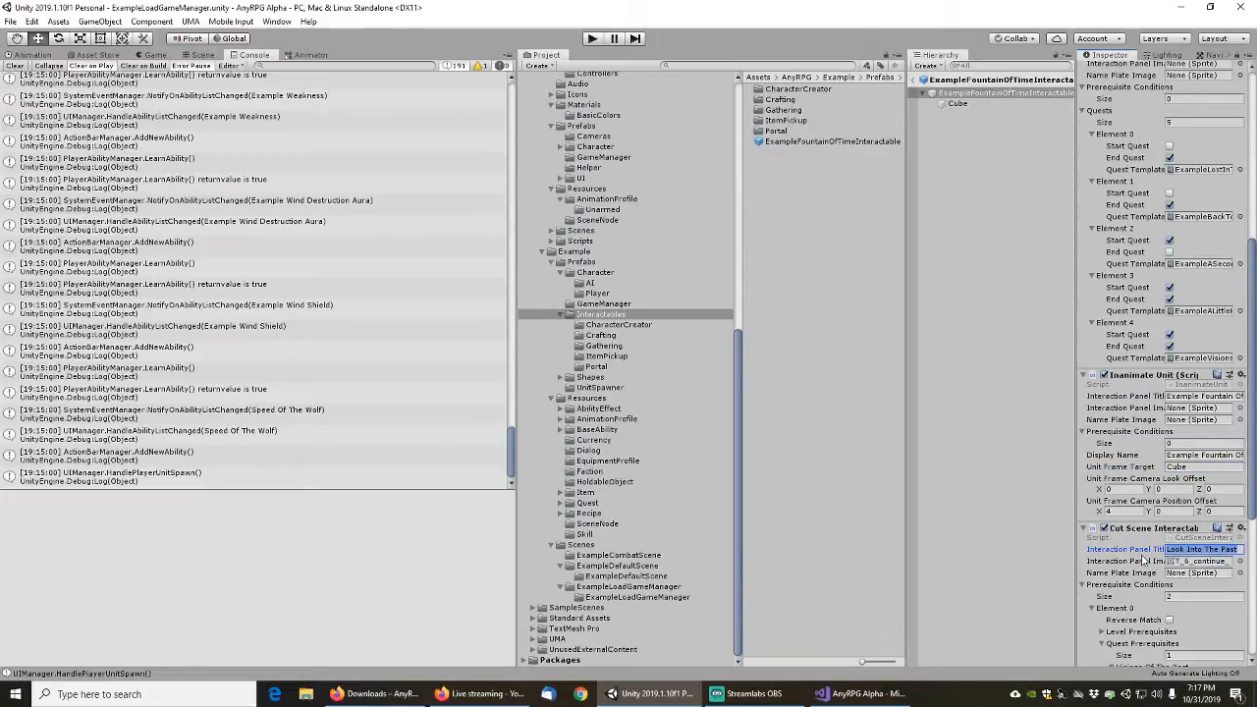
key("Home")
type("Exampl")
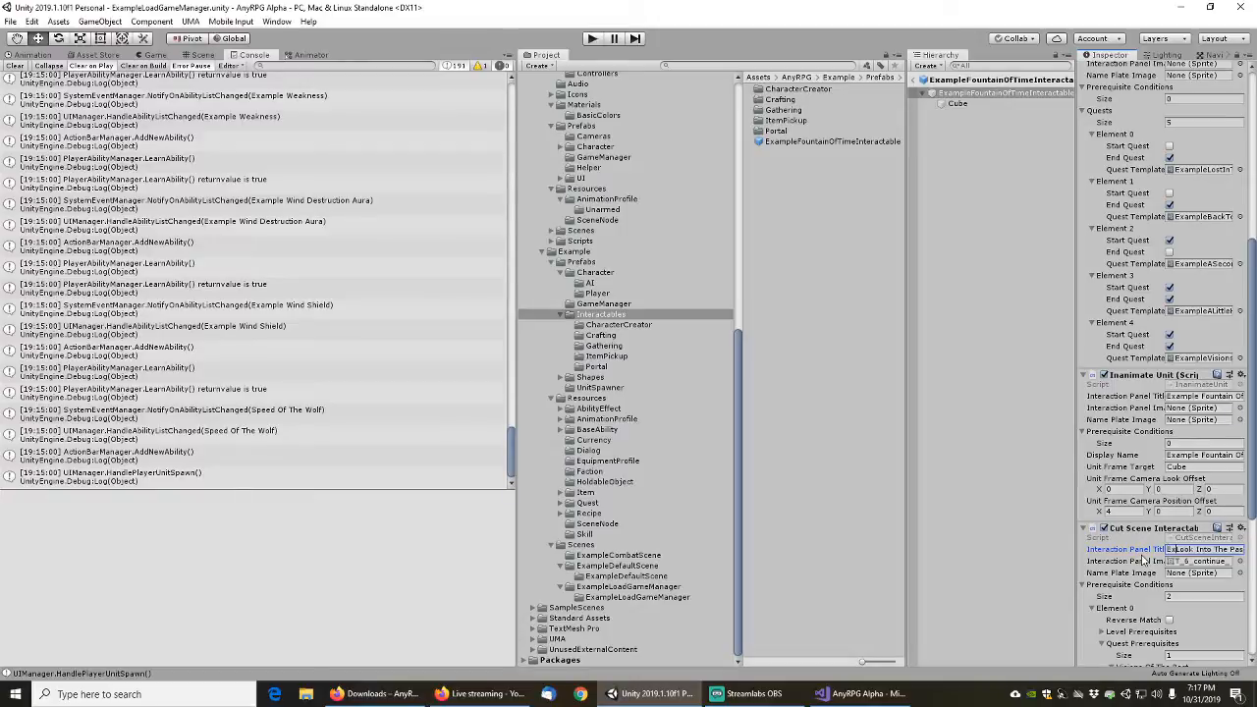
type("e")
scroll(1119, 550, "down", 3)
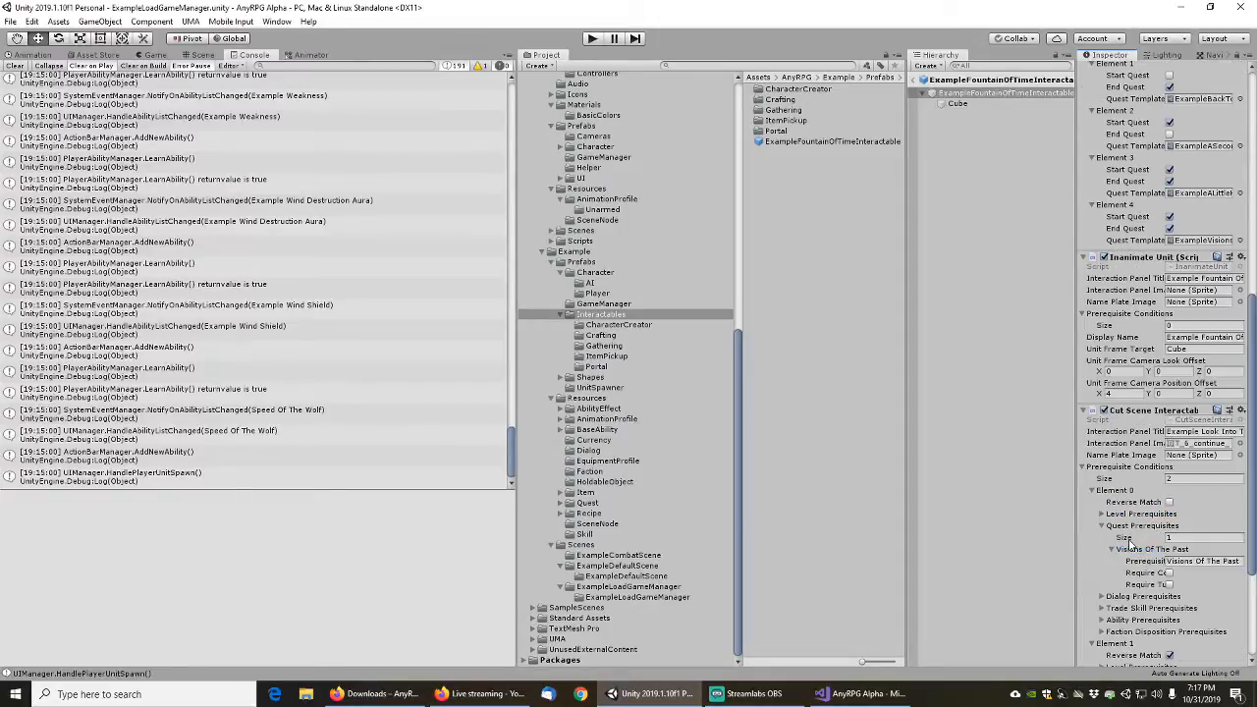
left_click(1238, 446)
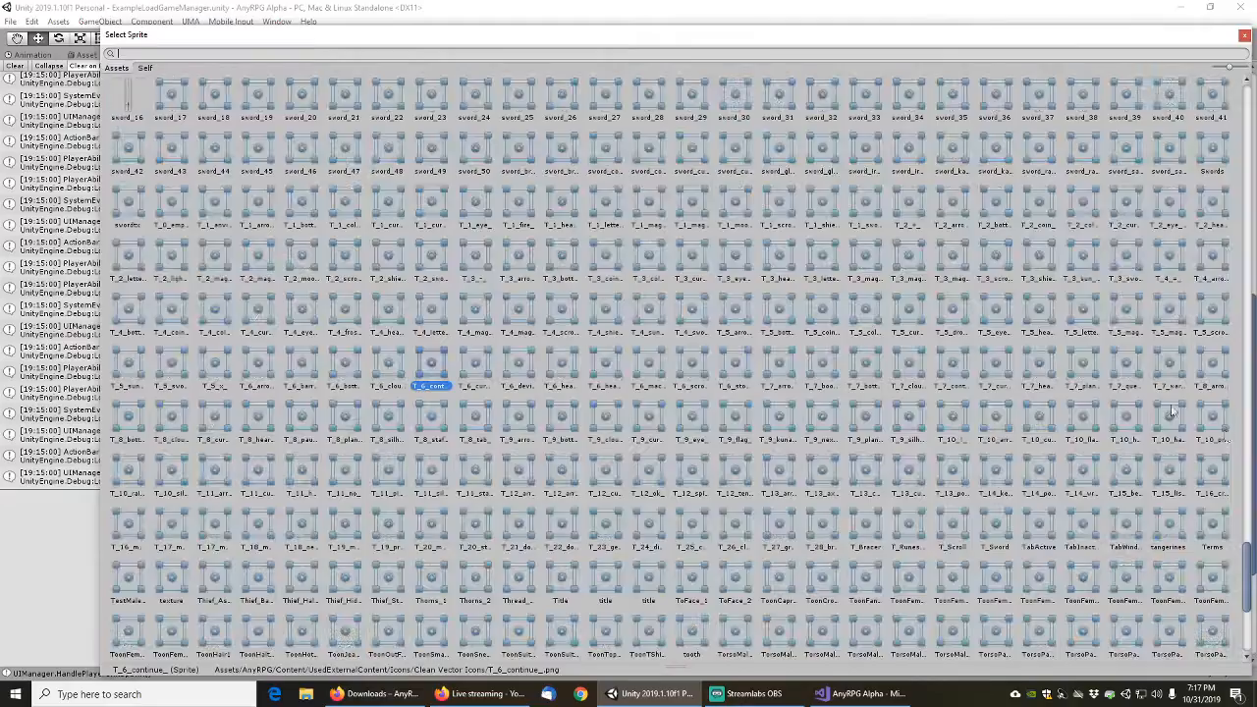
left_click_drag(1247, 587, 1247, 108)
double_click(127, 98)
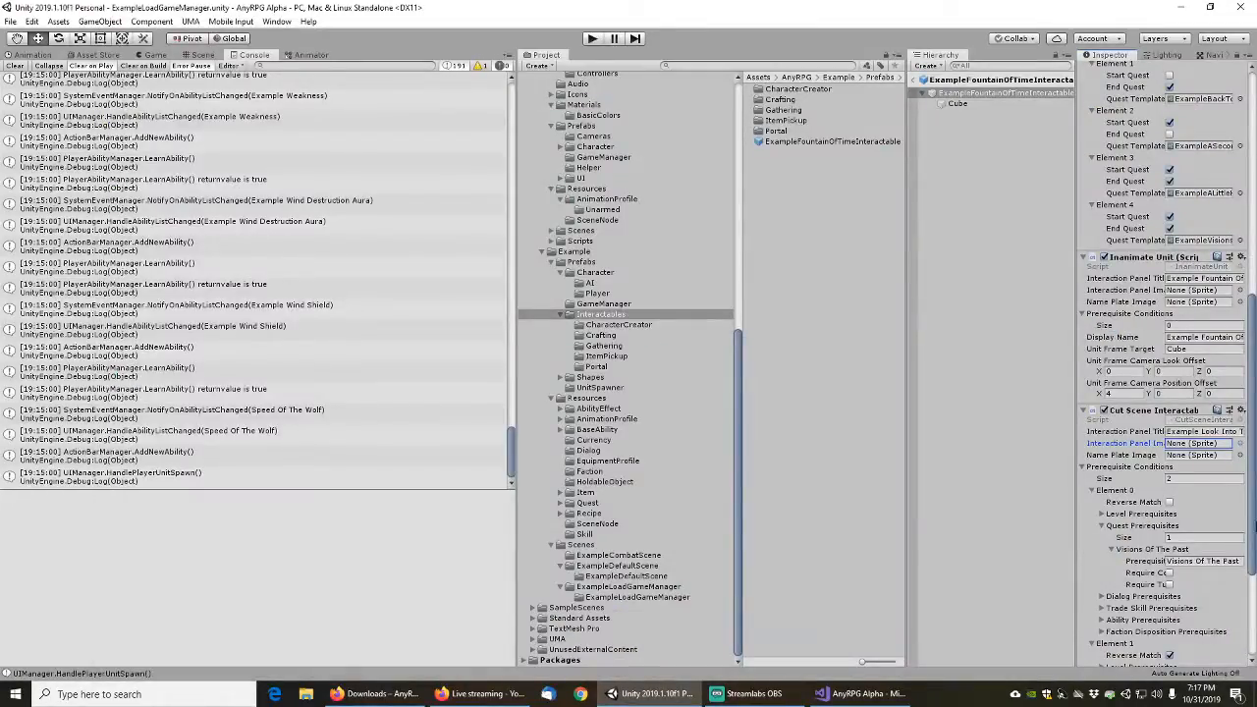
Set the quest prerequisite in both Element 0 and Element 1 of the Cut Scene Interactable to "Example Visions Of The Past"
left_click_drag(1253, 516, 1253, 558)
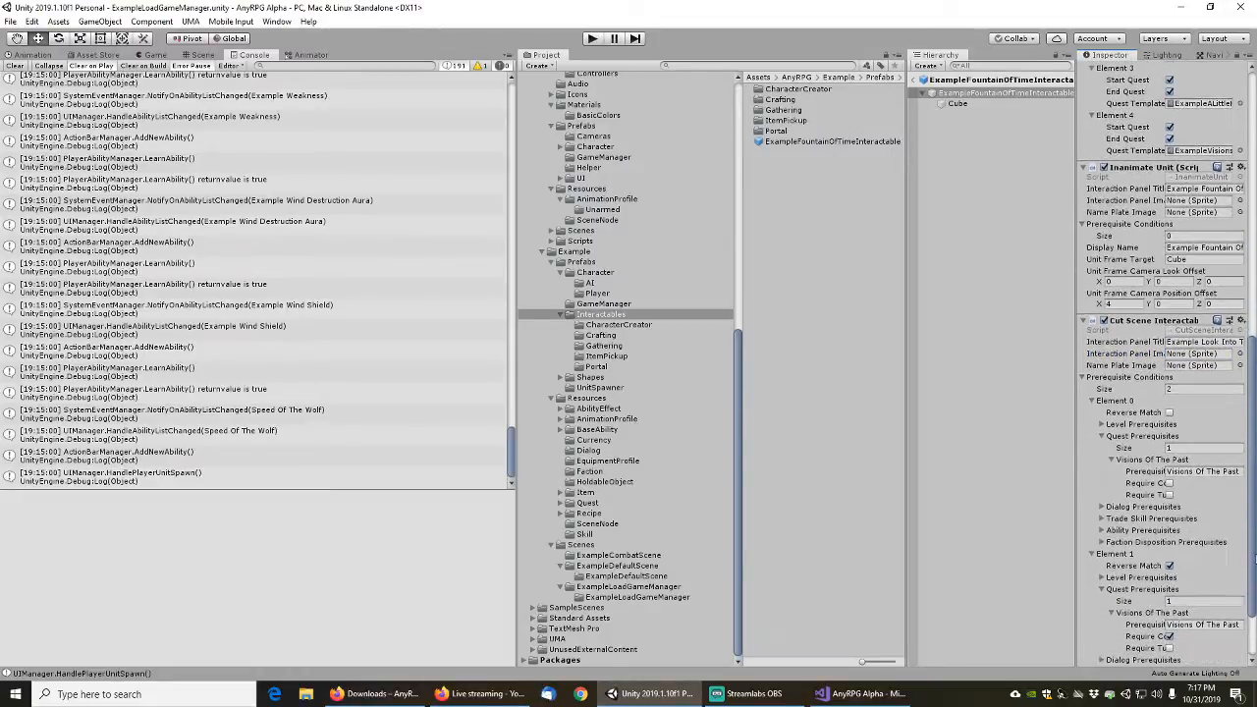
left_click(1194, 472)
key("Home")
type("Example")
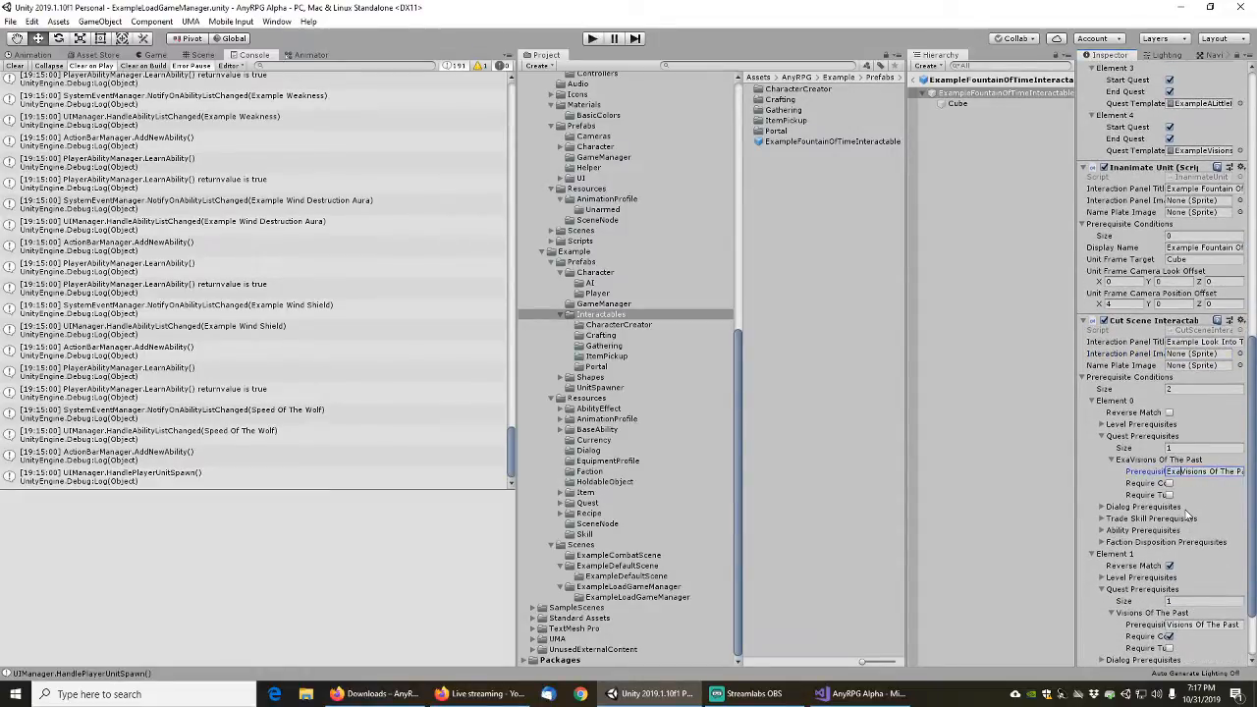
left_click(1202, 625)
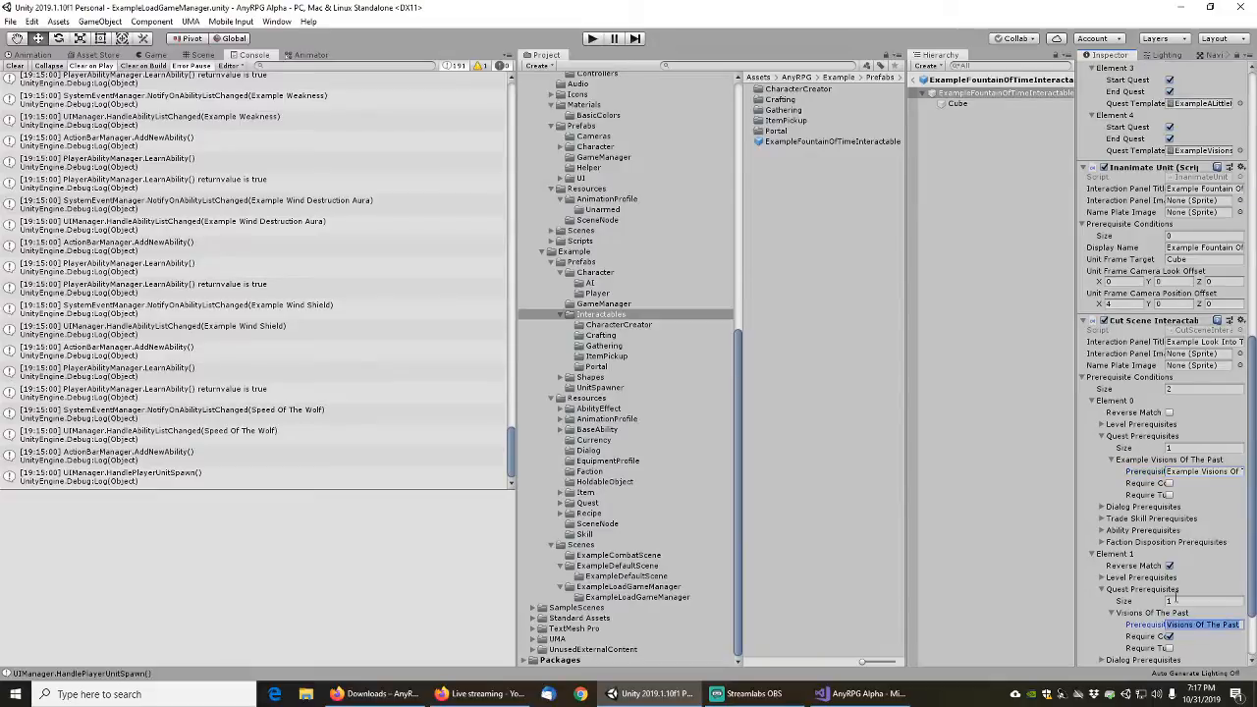
key("Home")
type("Example")
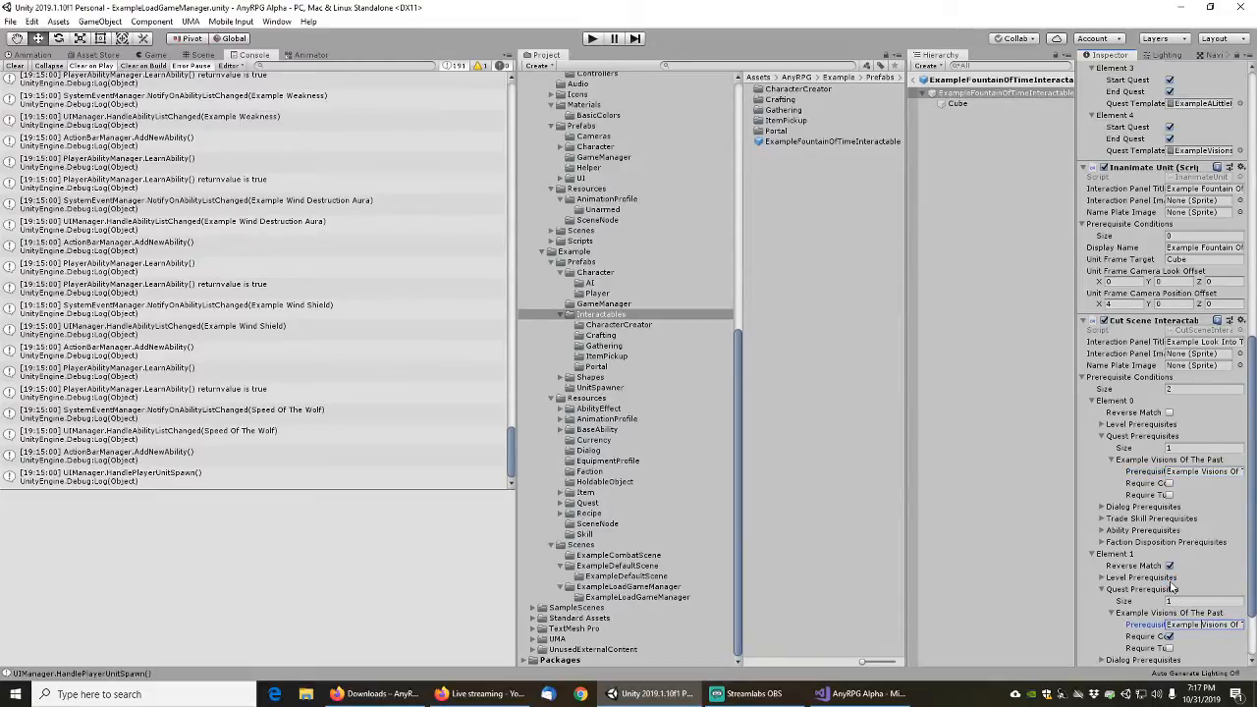
Add the prefix "Example" to the Cut Scene Interactable's BirchGroveCutScene name, and recheck the Element 1 quest prerequisite text
left_click_drag(1254, 526, 1254, 587)
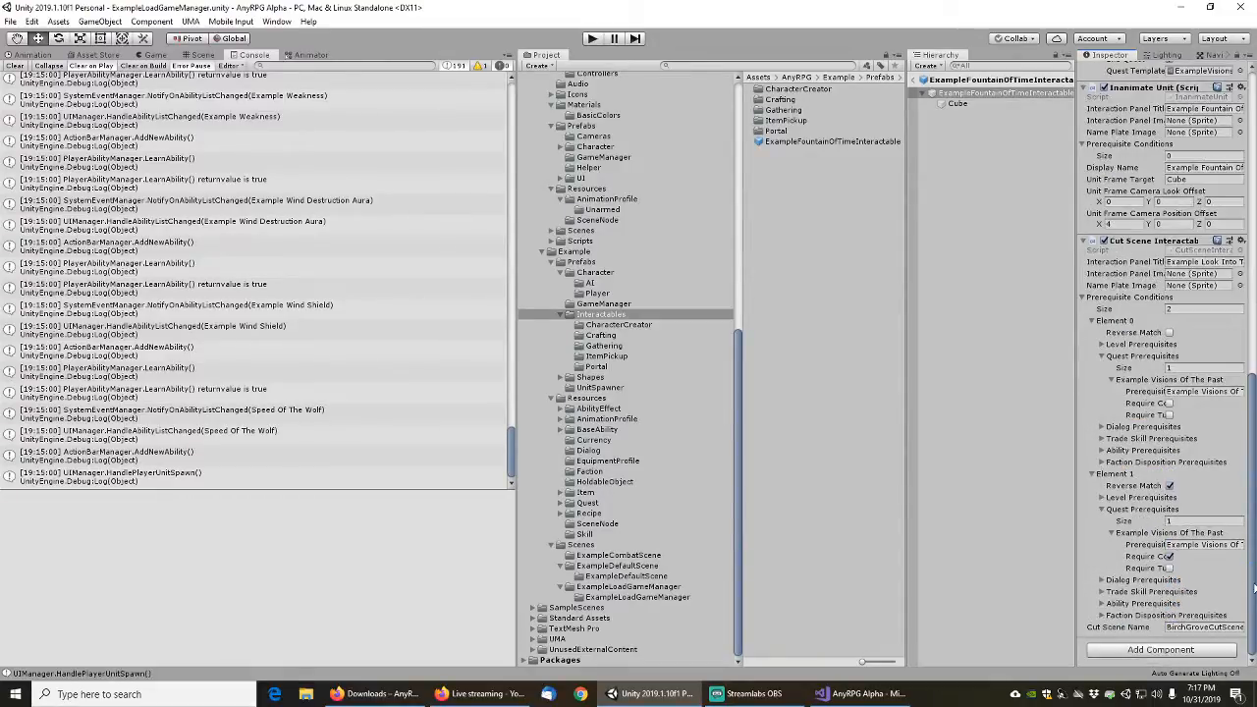
left_click(1192, 629)
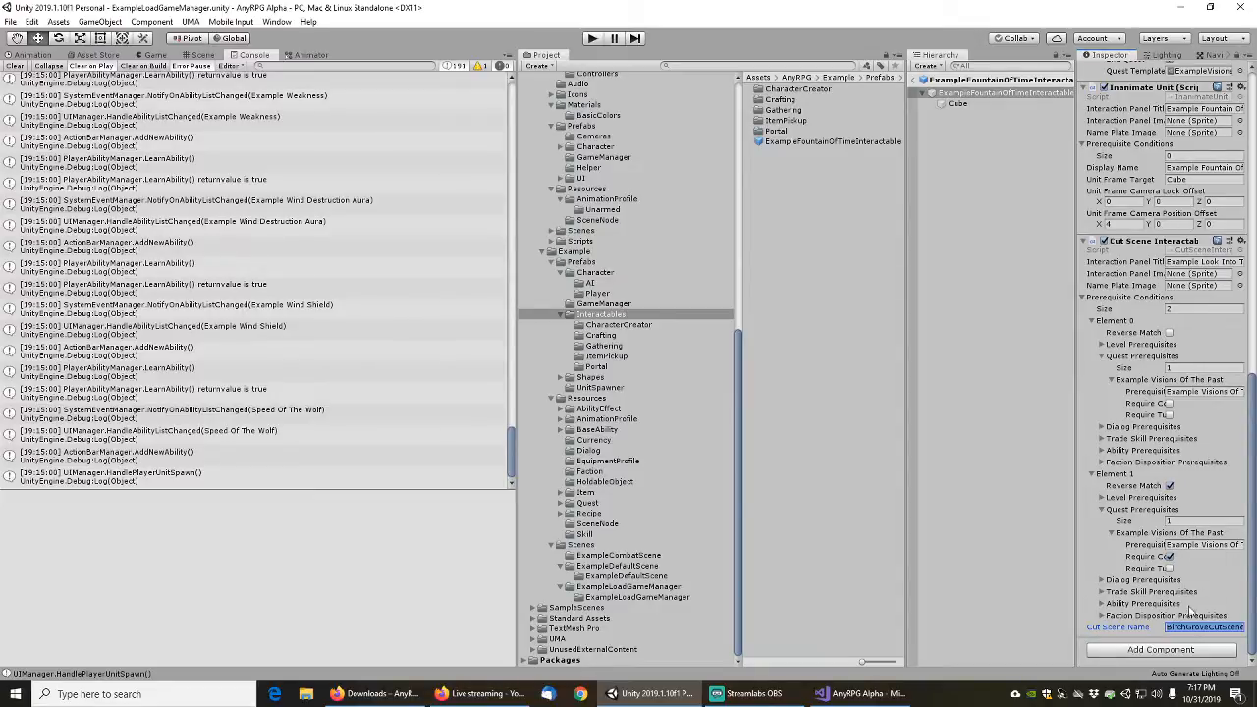
left_click(1199, 626)
type("Example")
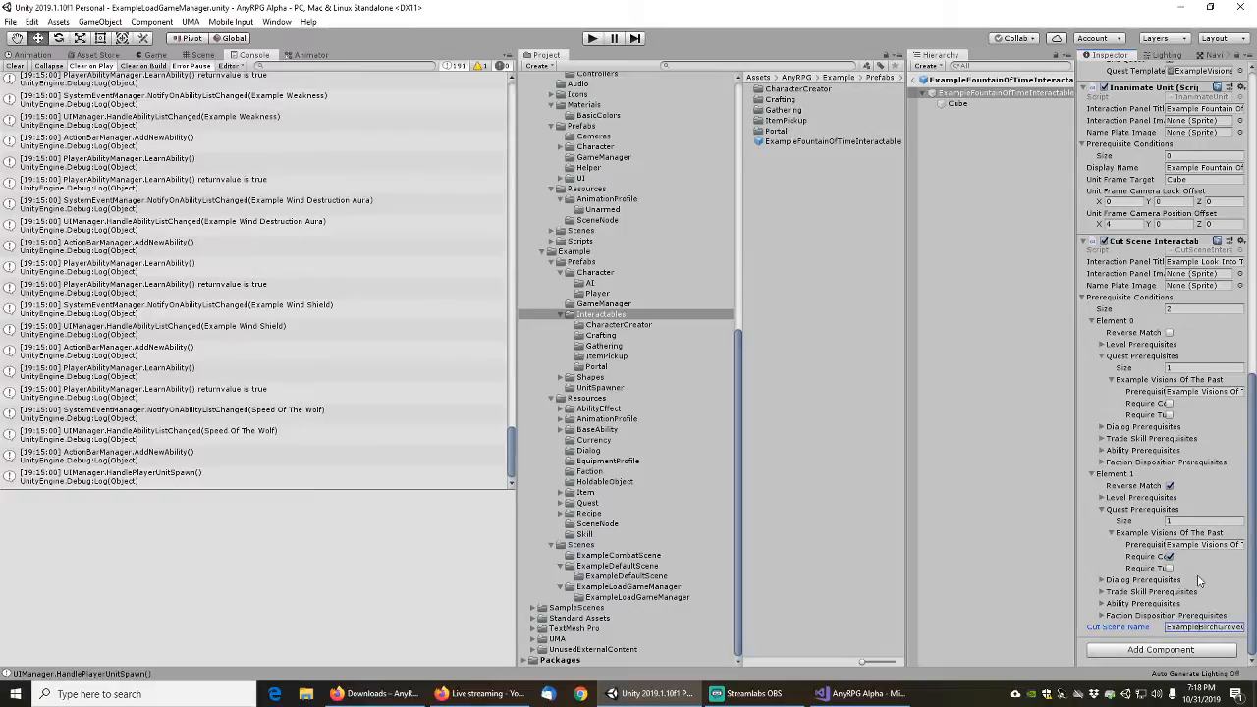
key("End")
key("Home")
key("shift+Tab")
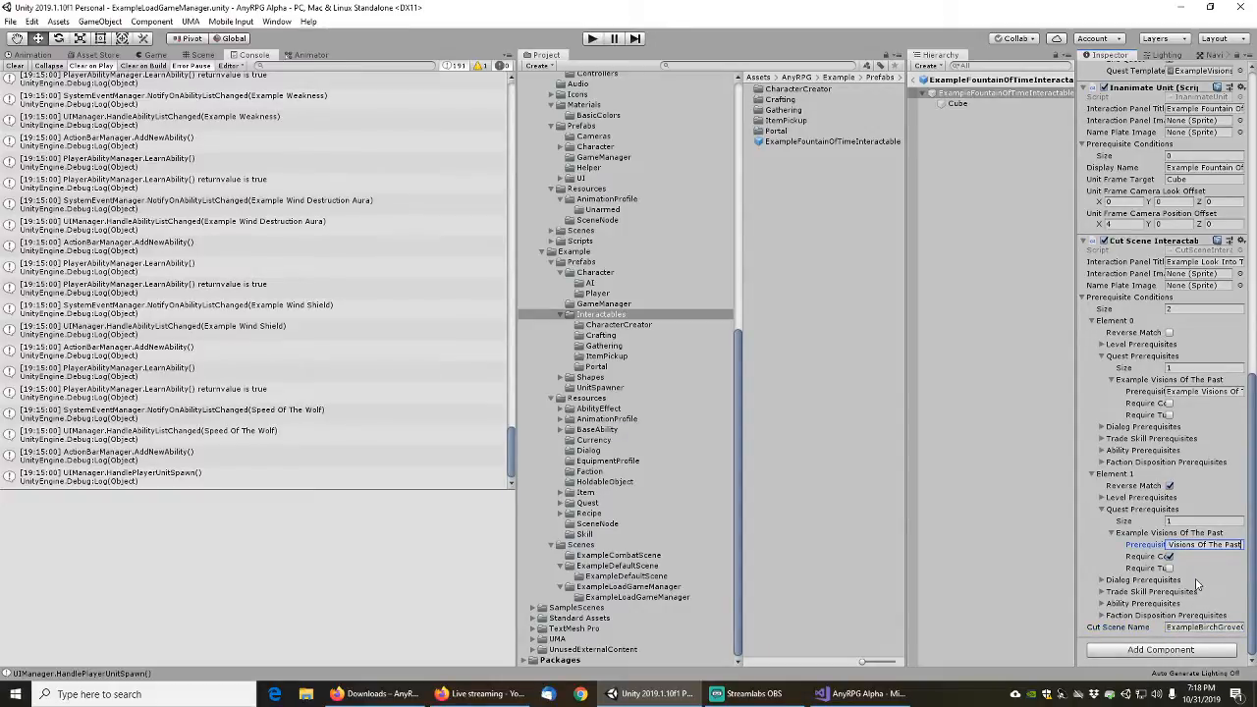
key("Home")
Change the Interactable script's interactable name to "Example Fountain Of Time"
scroll(1149, 300, "up", 6)
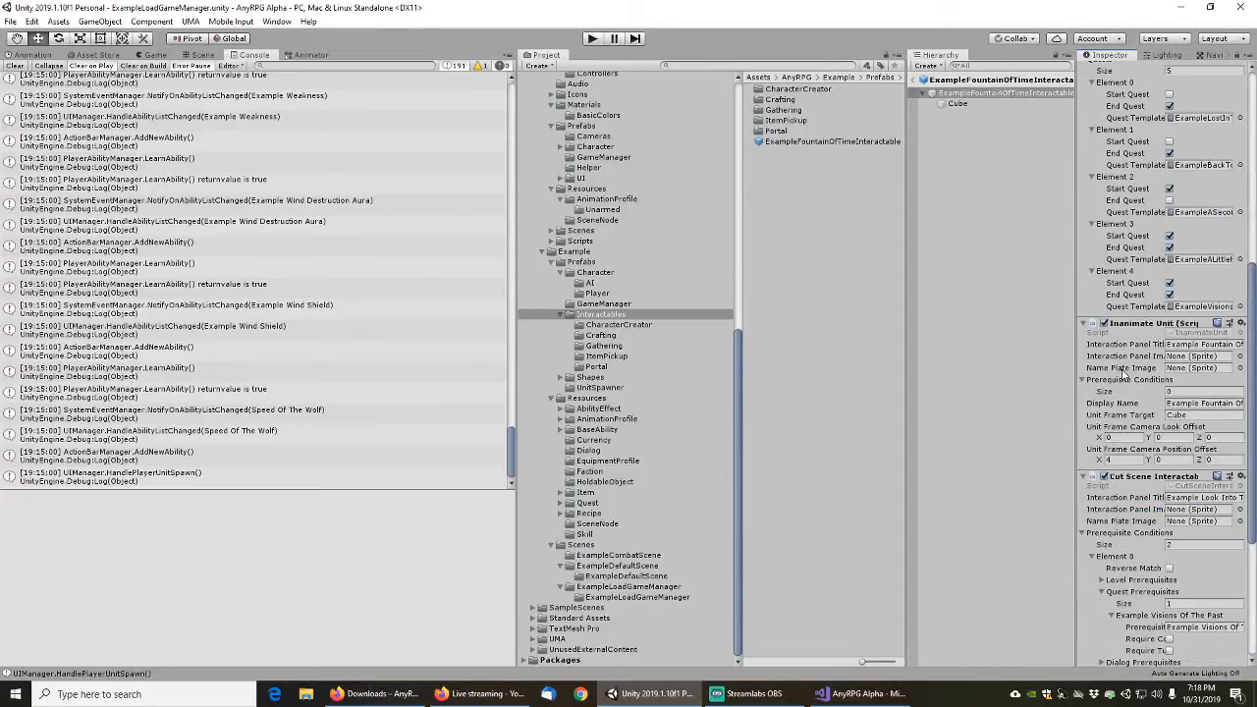
scroll(1132, 374, "up", 10)
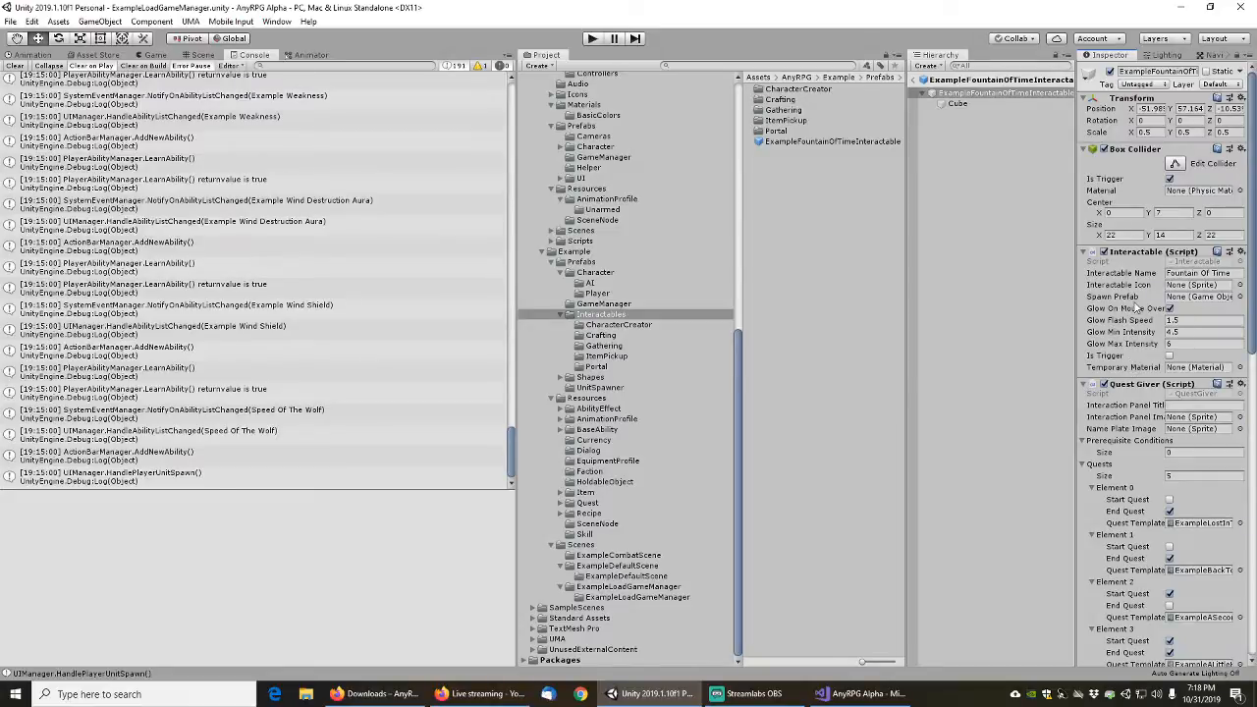
left_click(1180, 273)
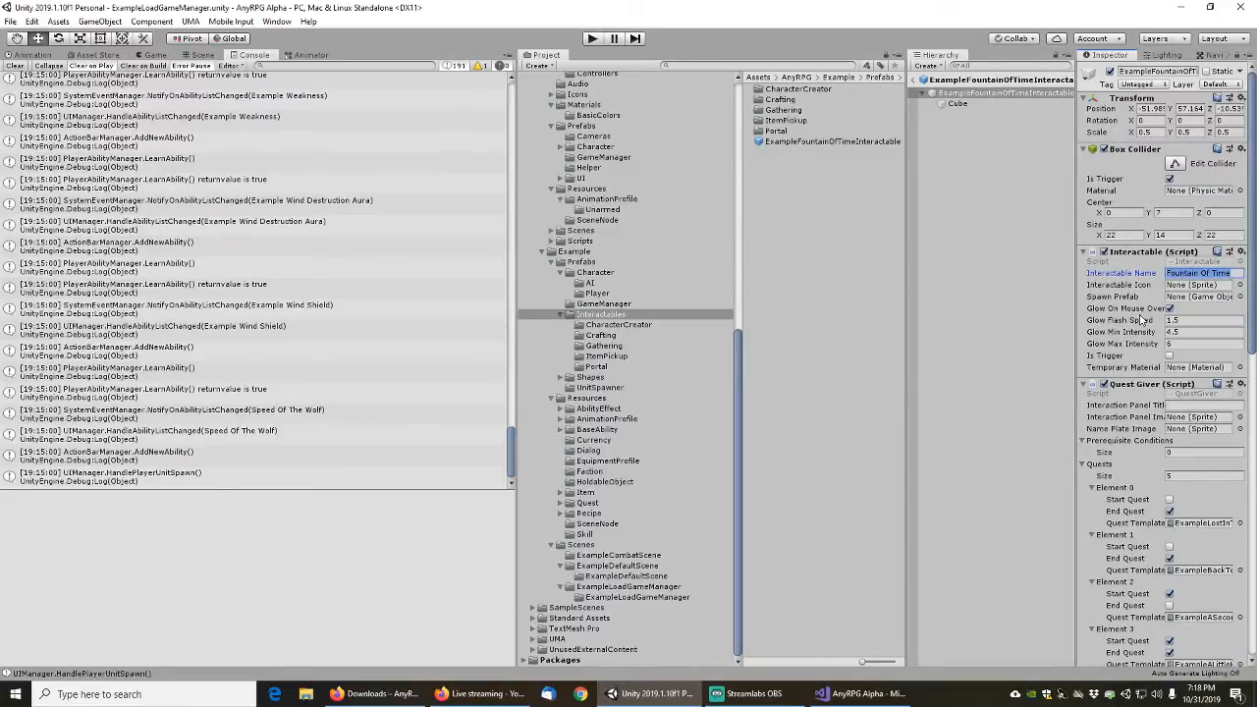
key("Home")
type("Example")
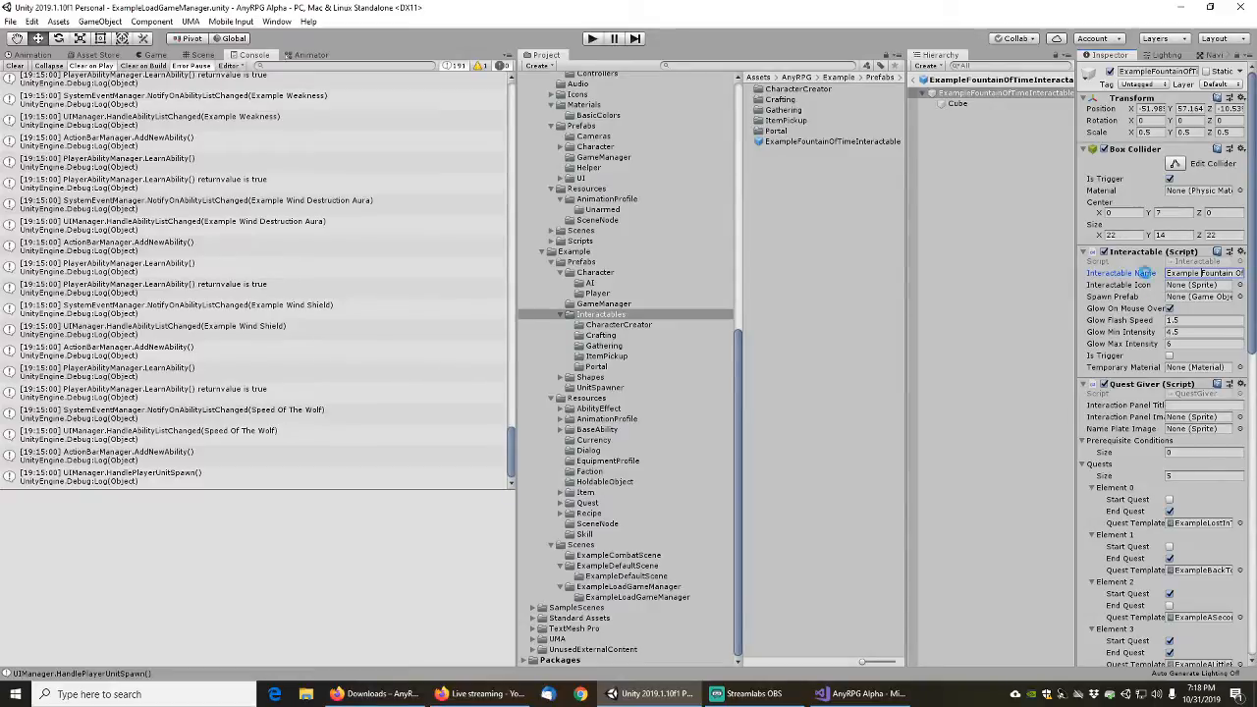
key("Return")
Check the fountain prefab's Cube child and its components, and return to the prefab's root object
left_click(959, 104)
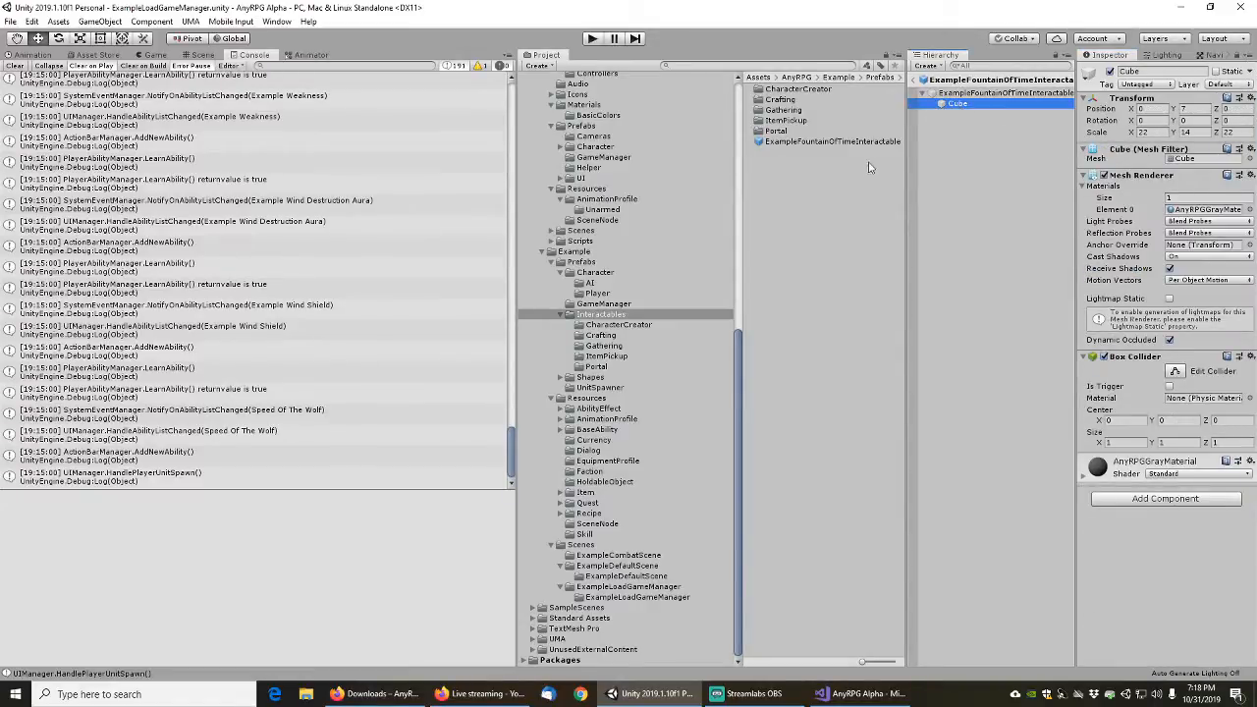
left_click_drag(905, 176, 898, 175)
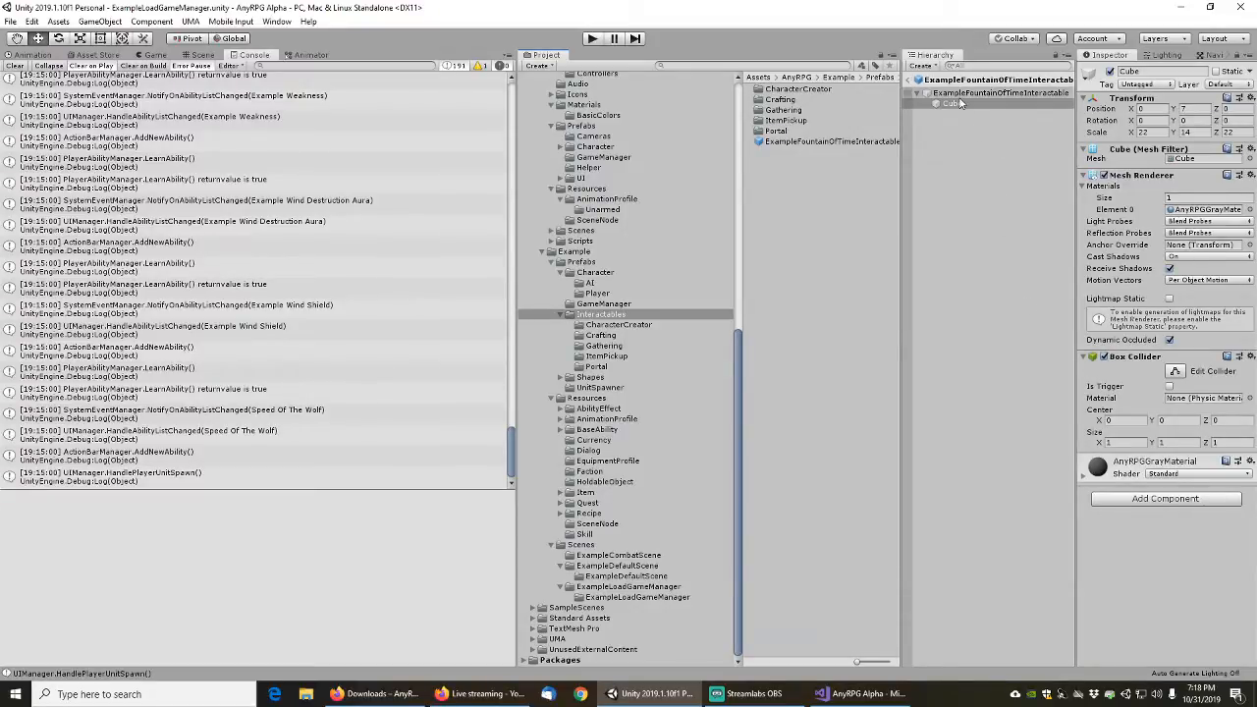
left_click(960, 93)
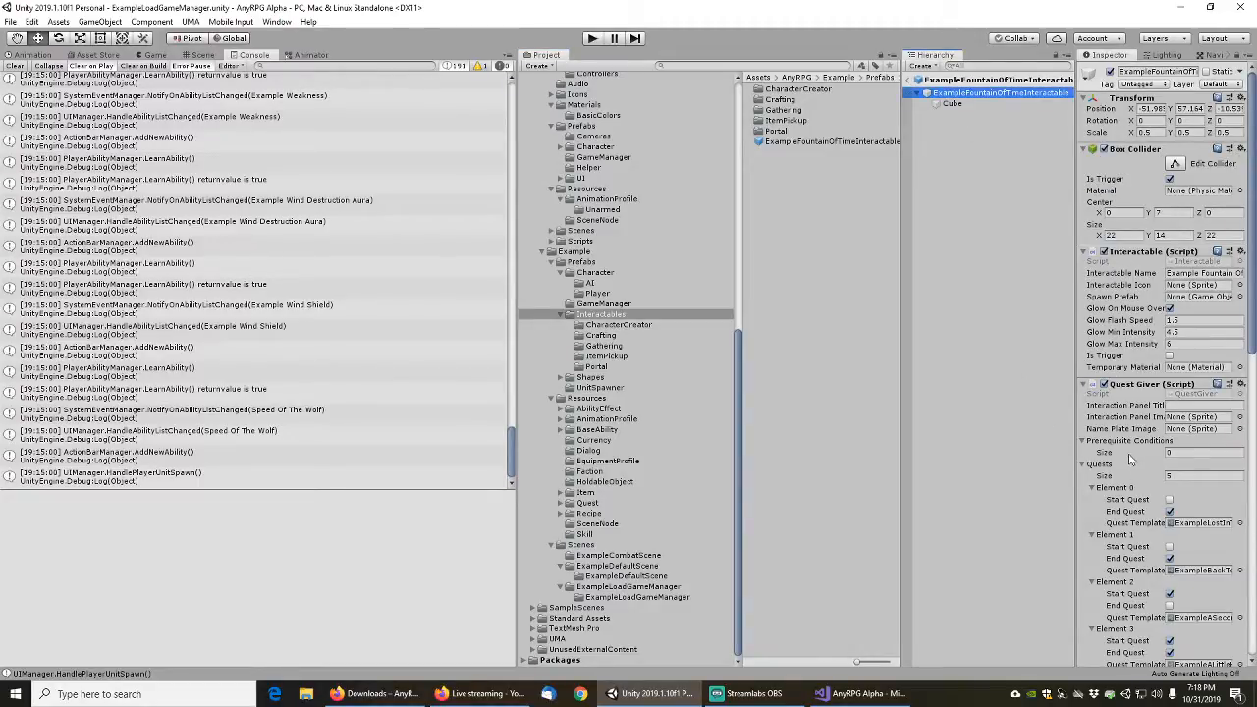
Remove "BirchGrove" from the Cut Scene Interactable's cut scene name, leaving "ExampleCutScene"
scroll(1129, 460, "down", 10)
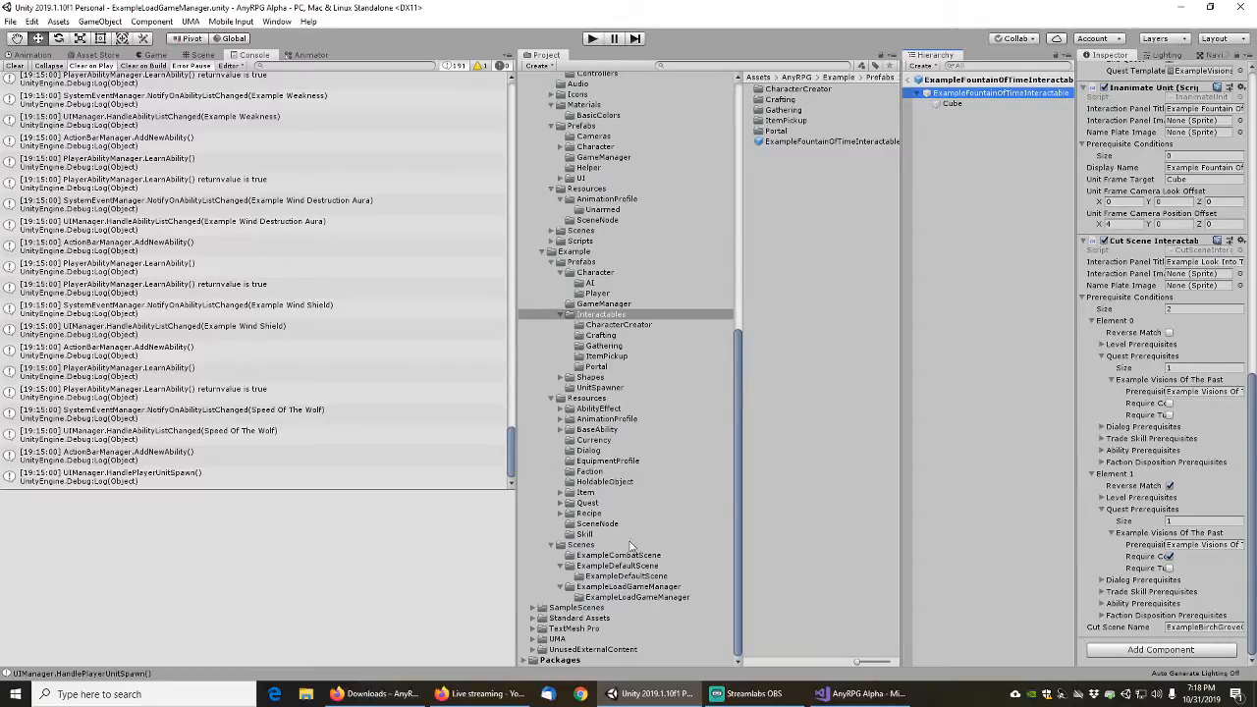
left_click(1206, 628)
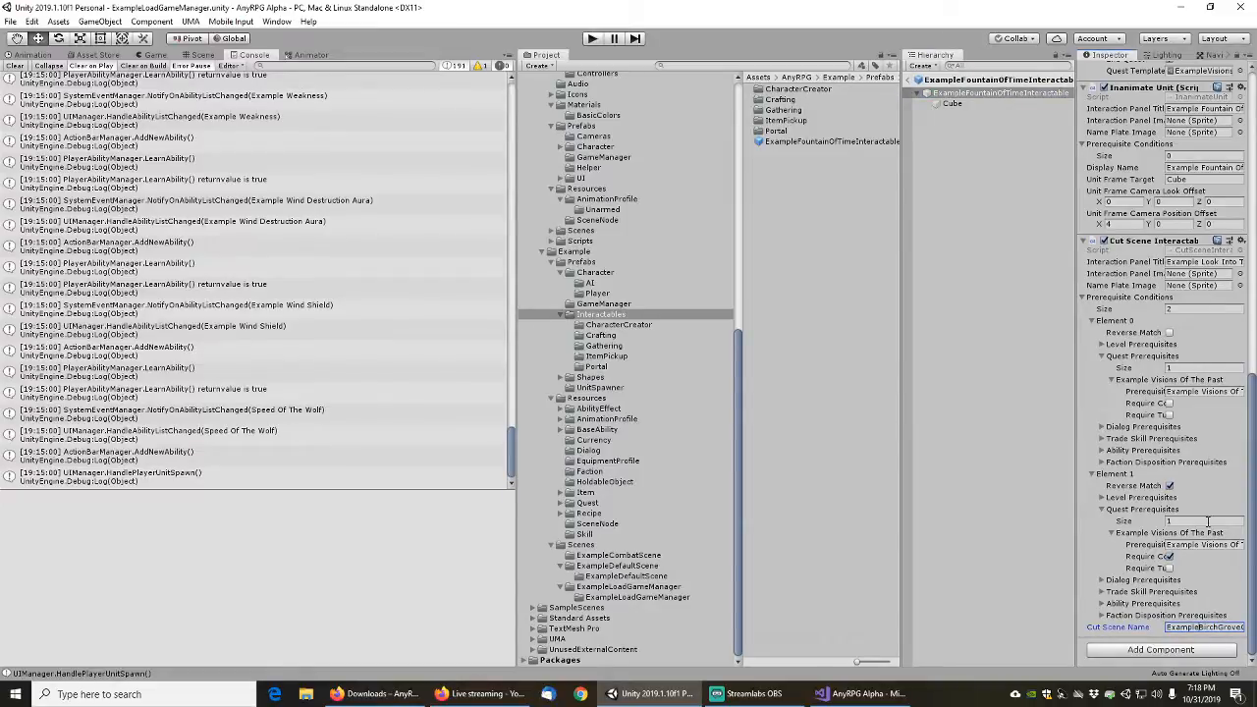
key("Delete")
key("Delete")
key("Delete")
key("Delete")
key("Delete")
key("Delete")
key("Delete")
key("Delete")
key("Delete")
key("Delete")
left_click(583, 546)
right_click(760, 136)
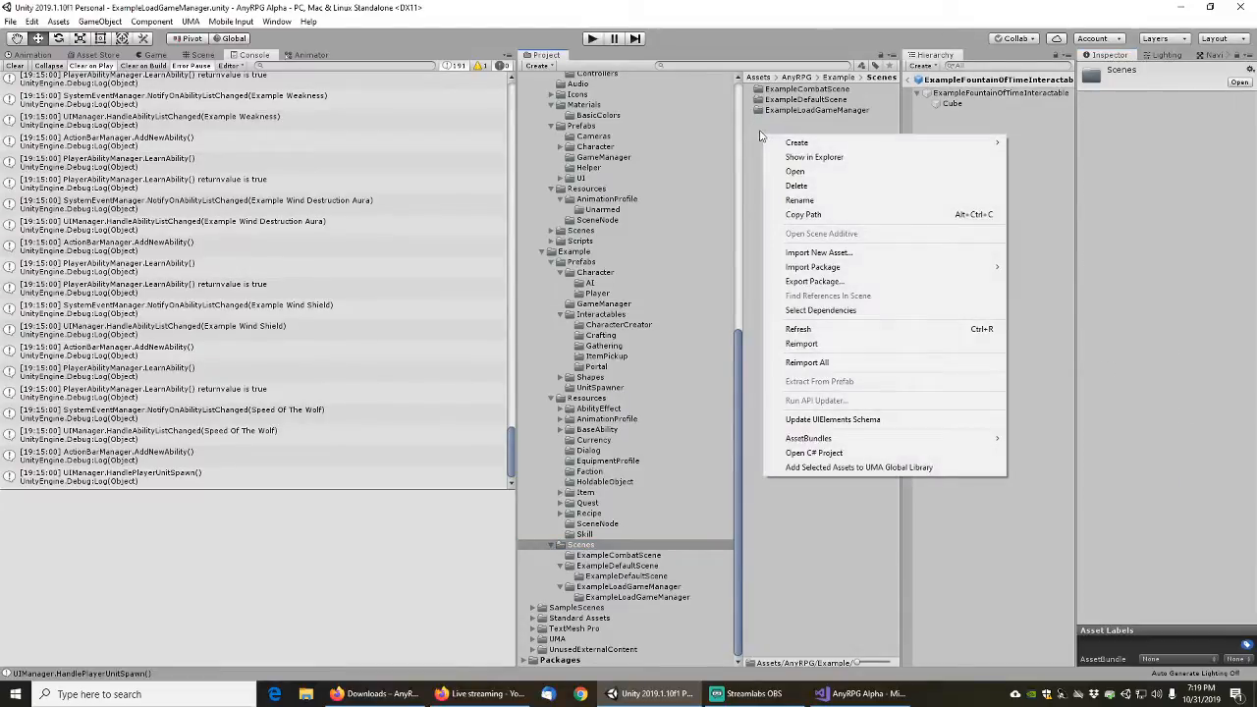
left_click(773, 124)
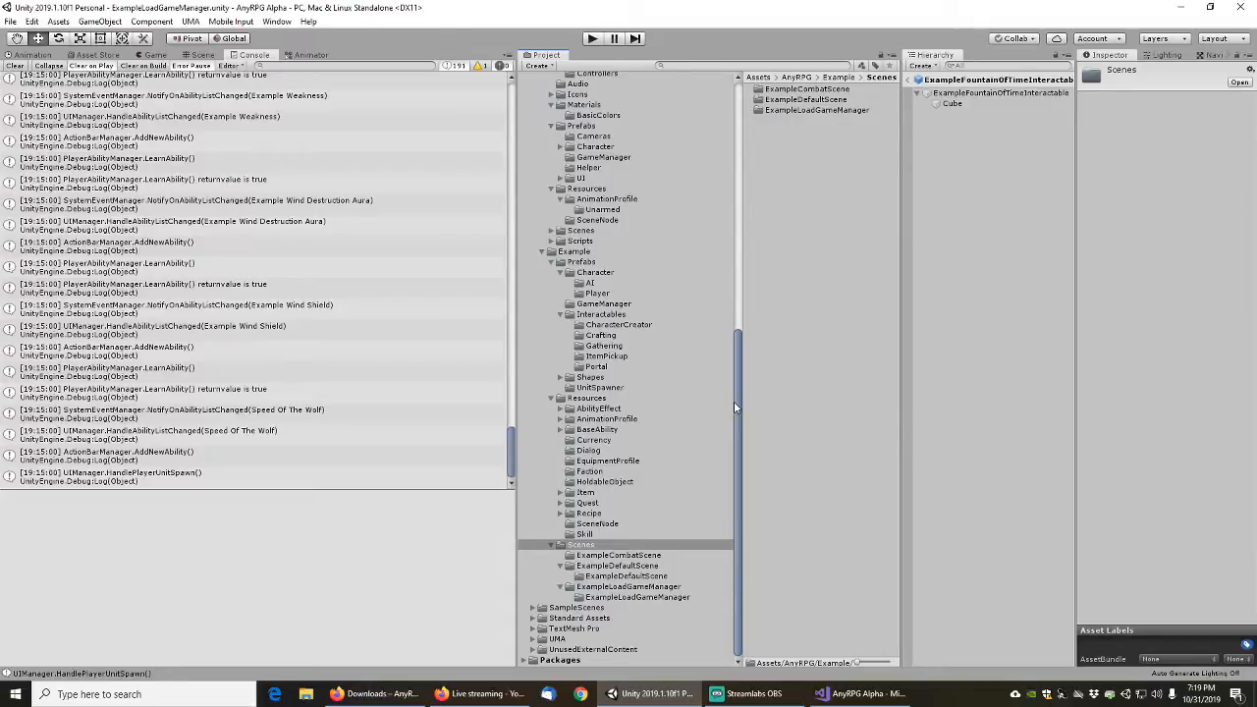
Locate the BirchGrove folder under the Core content's Environments and examine the contents of its Scene and BirchGroveCutScene folders
left_click_drag(734, 400, 752, 155)
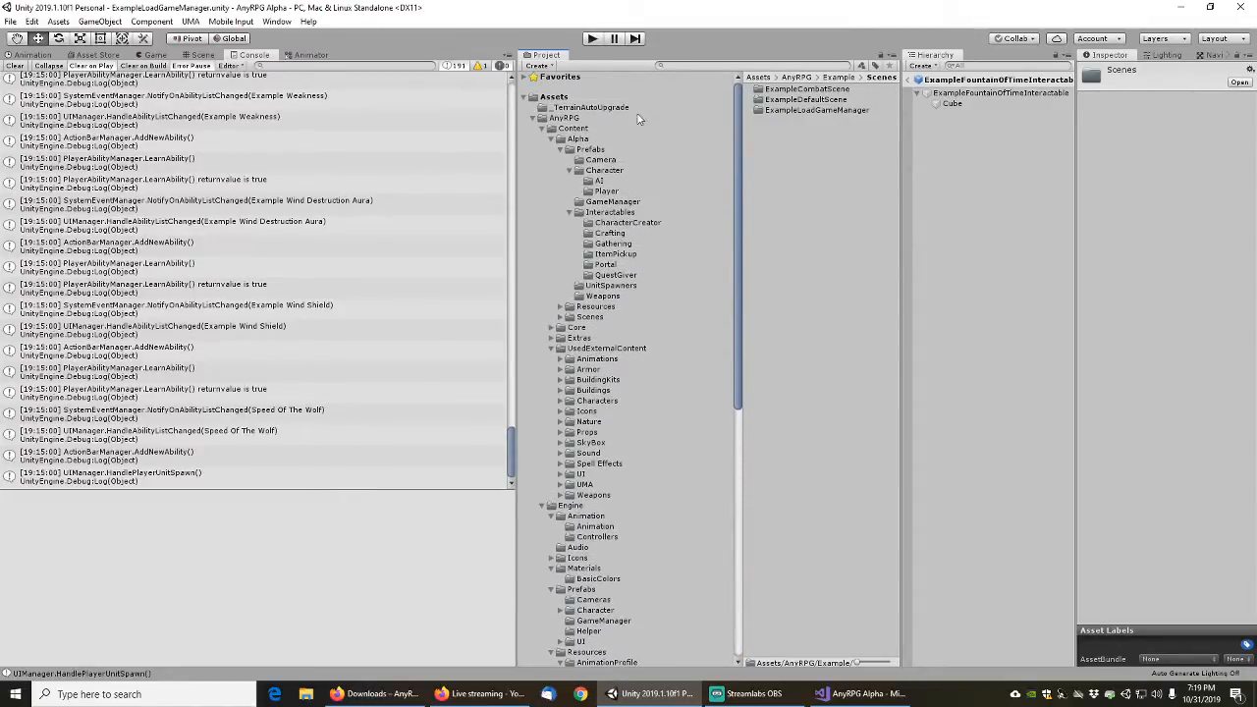
left_click(561, 318)
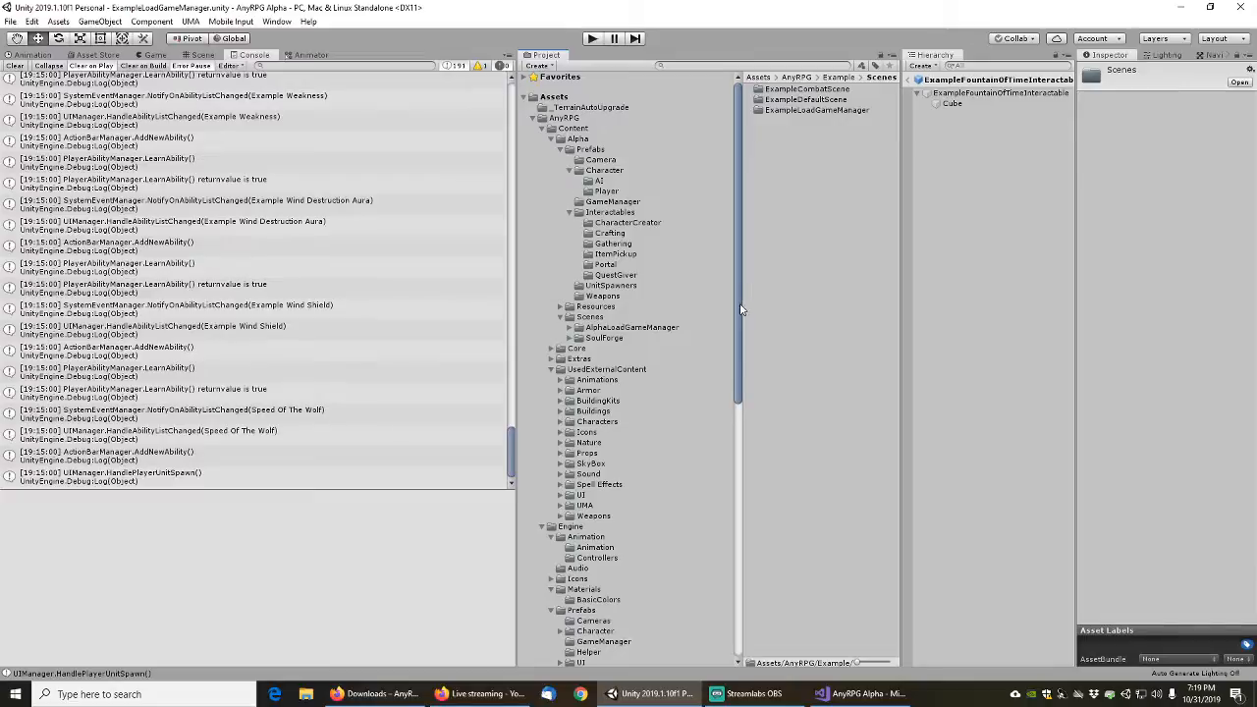
scroll(742, 310, "down", 1)
left_click(551, 340)
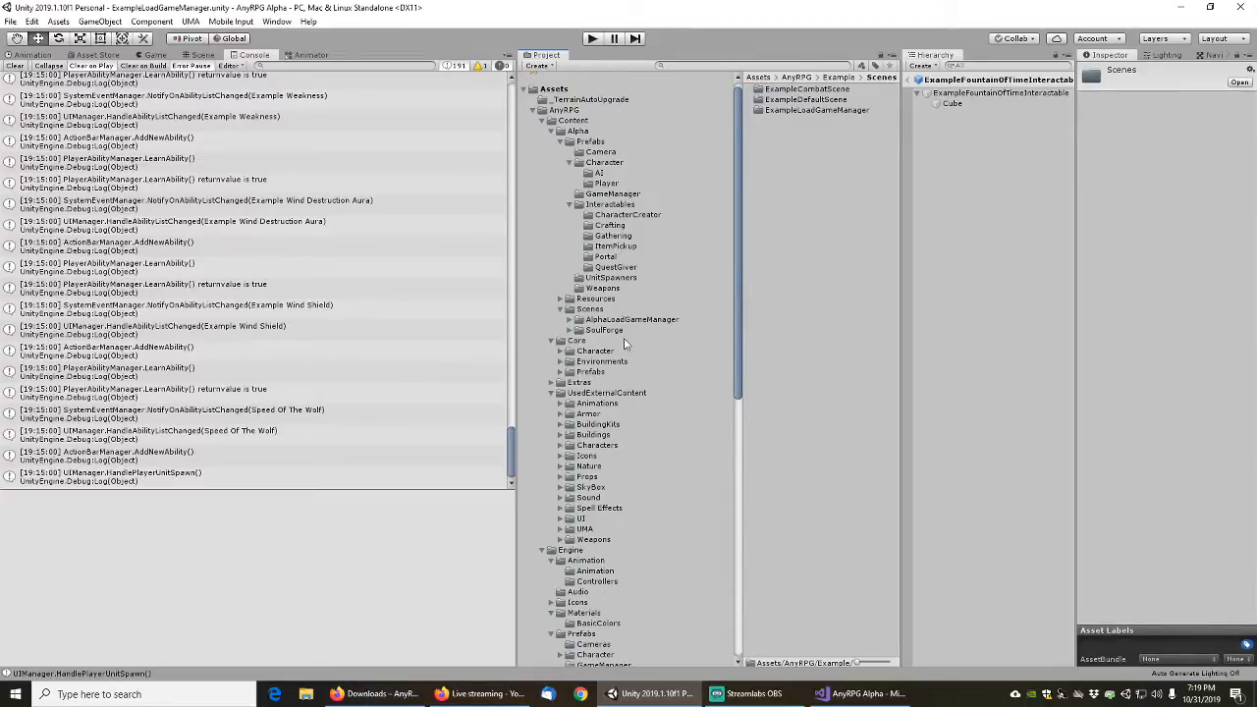
left_click(561, 362)
left_click_drag(737, 286, 732, 320)
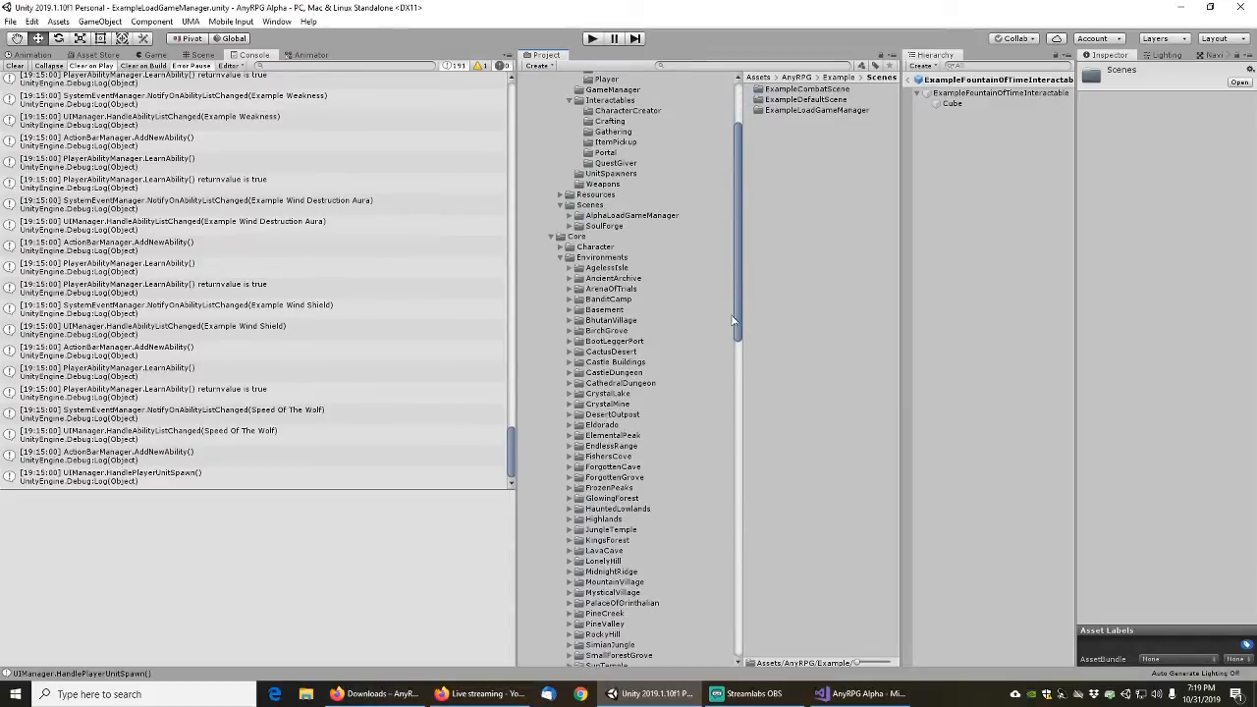
left_click(568, 331)
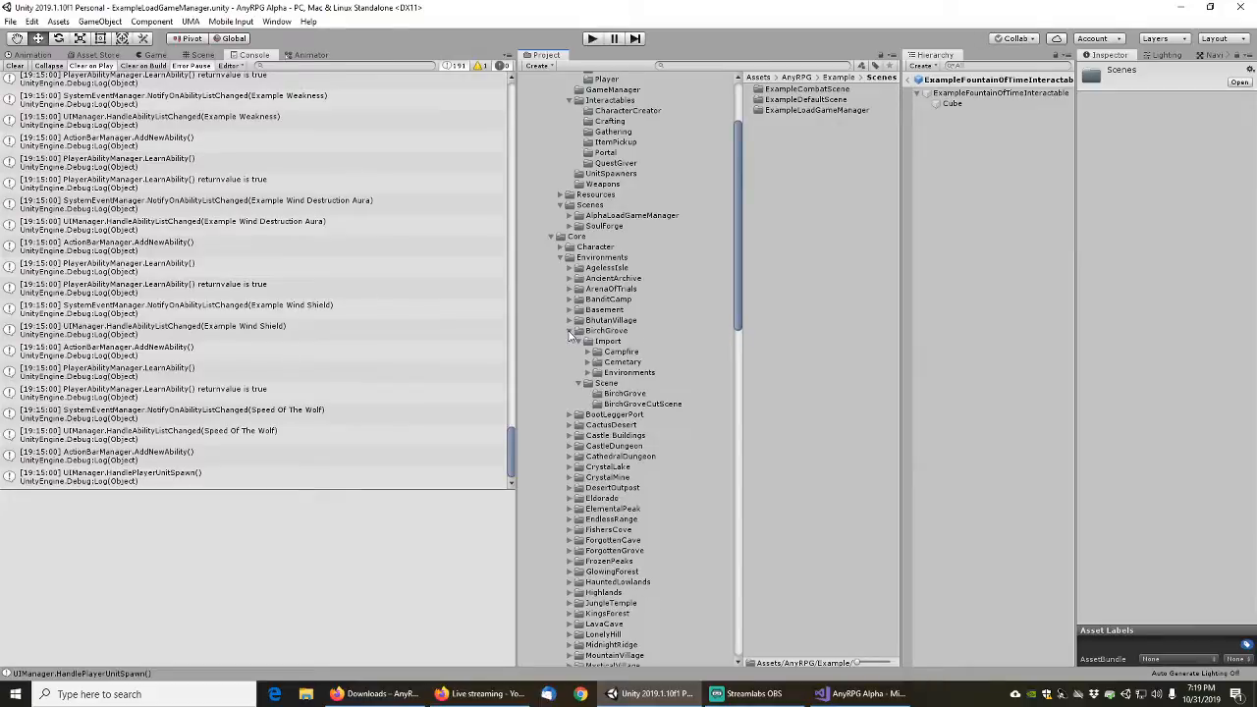
left_click(609, 385)
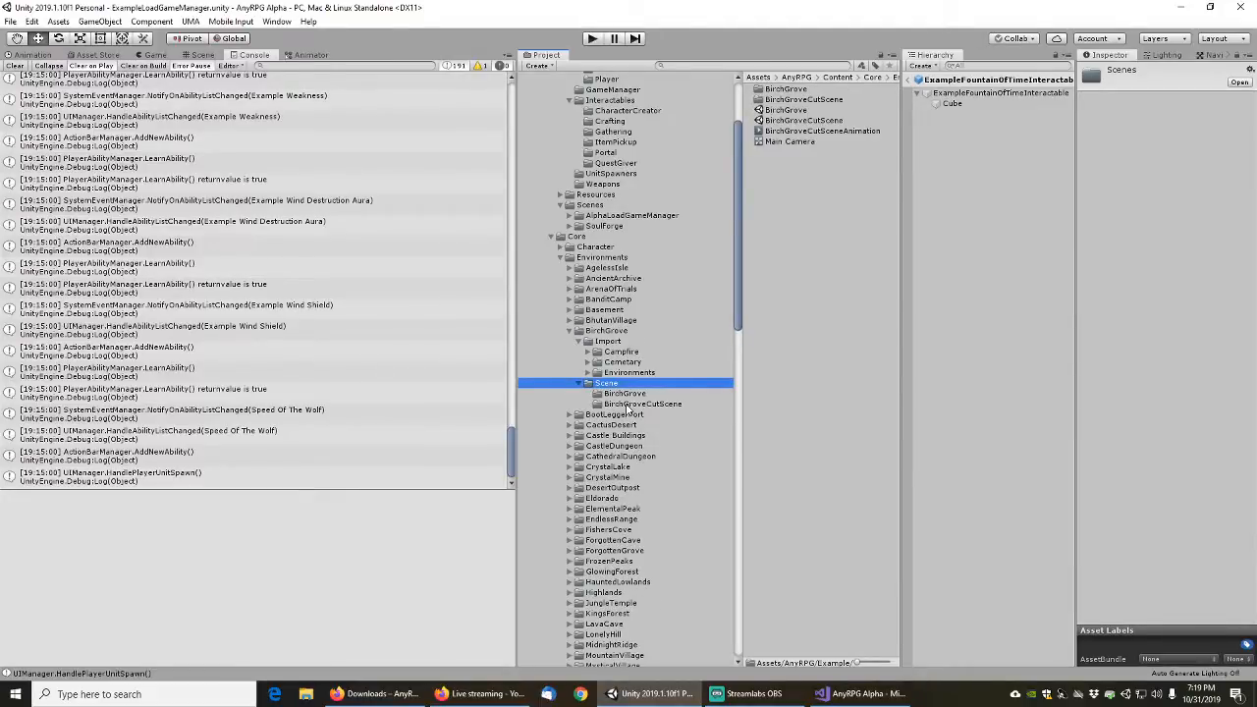
left_click(626, 405)
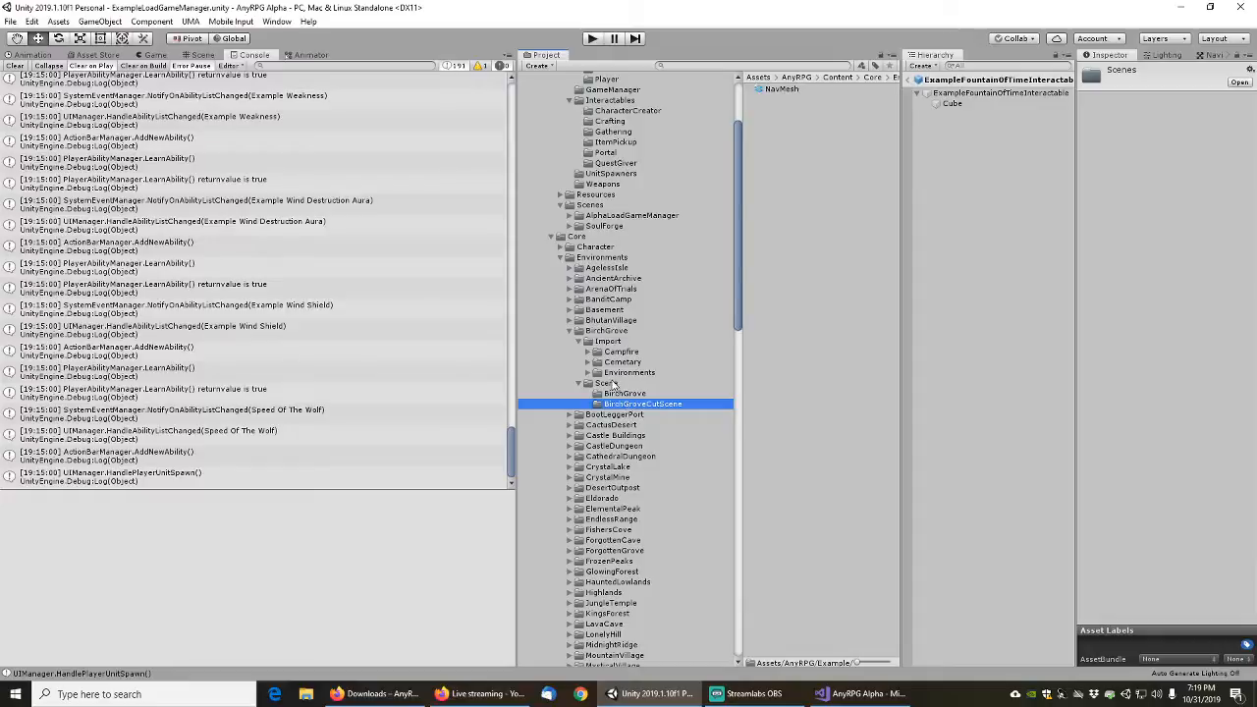
left_click(612, 382)
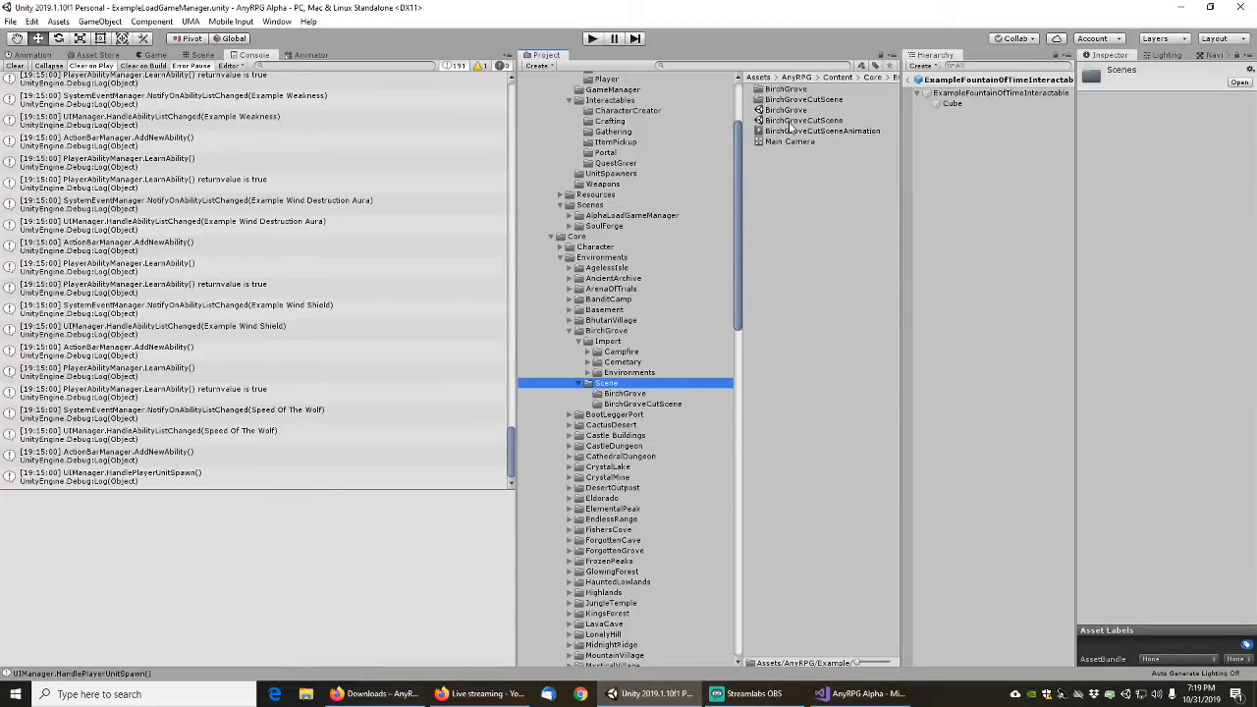
Duplicate the Scene folder inside the BirchGrove environment folder
left_click(608, 330)
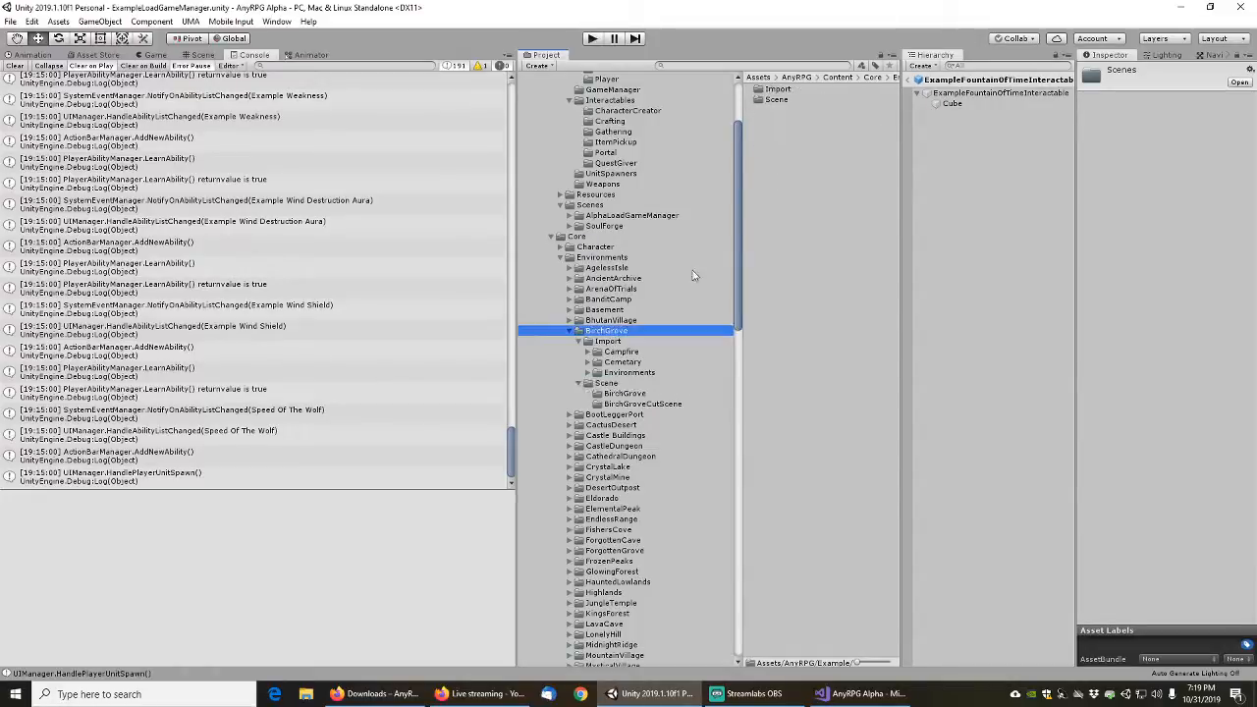
left_click(774, 100)
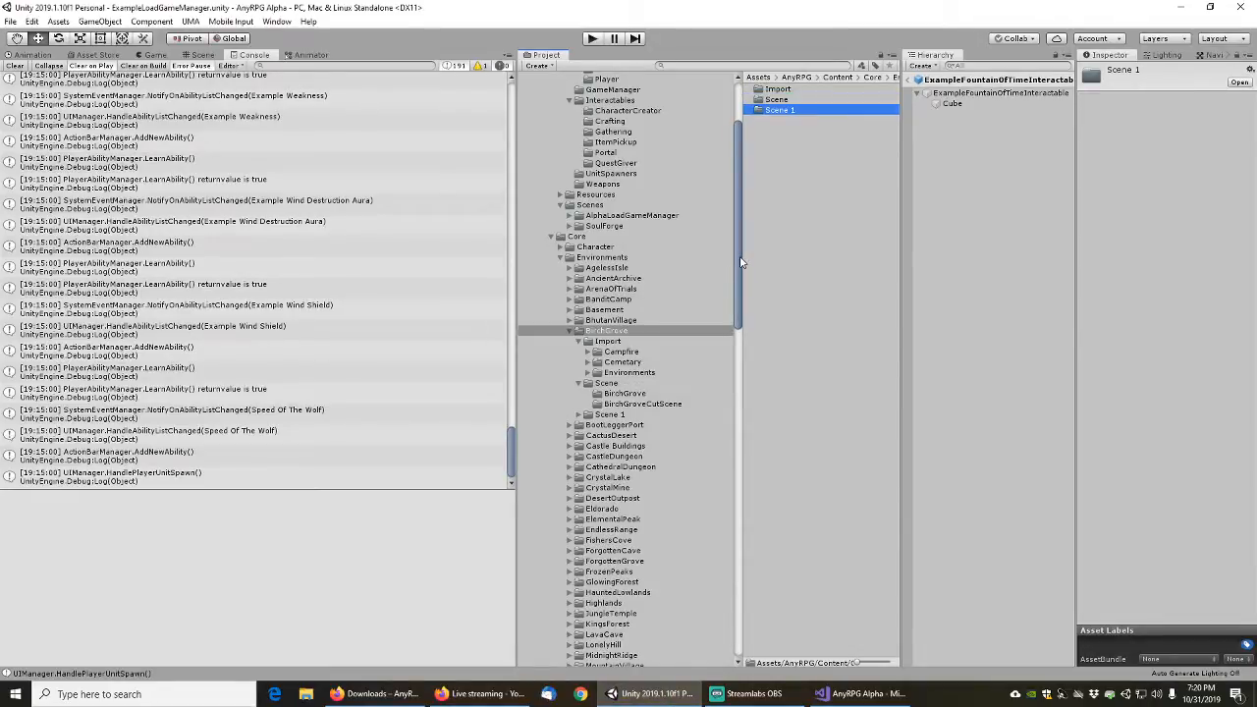
left_click(778, 100)
left_click(780, 110)
Move the duplicated Scene 1 folder into the Example project's Scenes folder, and collapse the BirchGrove and Environments folders
left_click_drag(738, 239, 741, 528)
left_click_drag(791, 113, 581, 546)
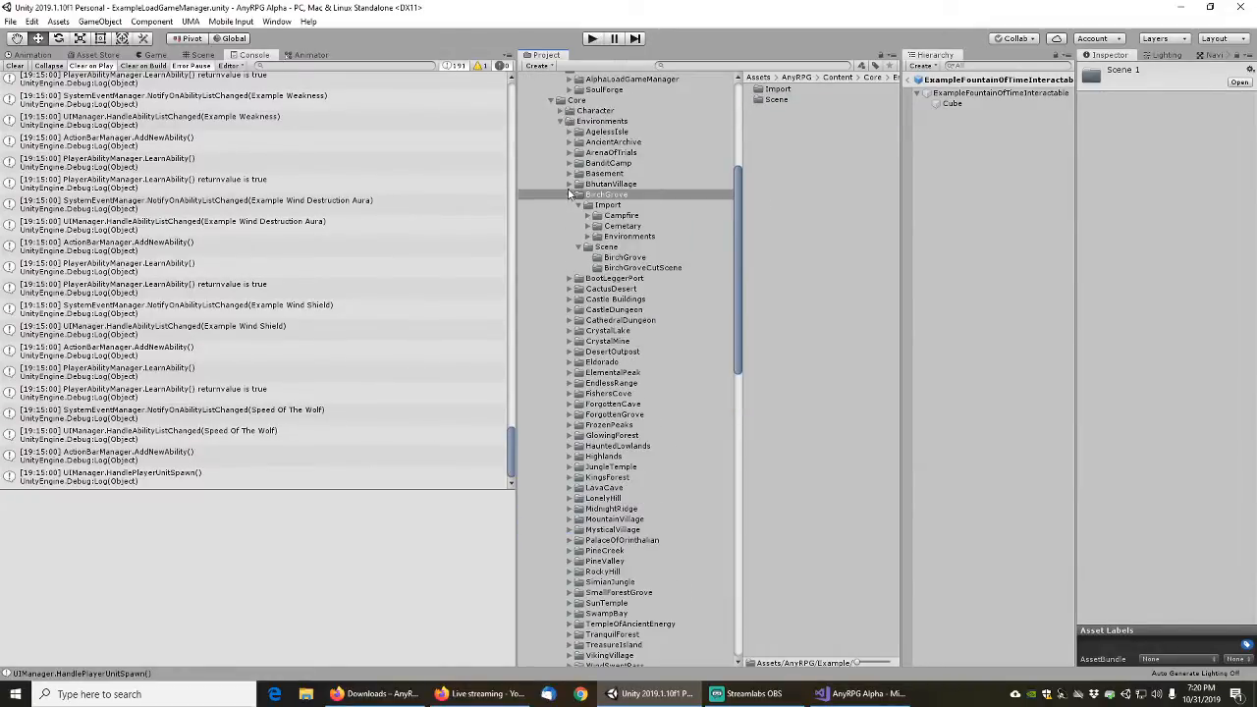
left_click(568, 194)
left_click(560, 121)
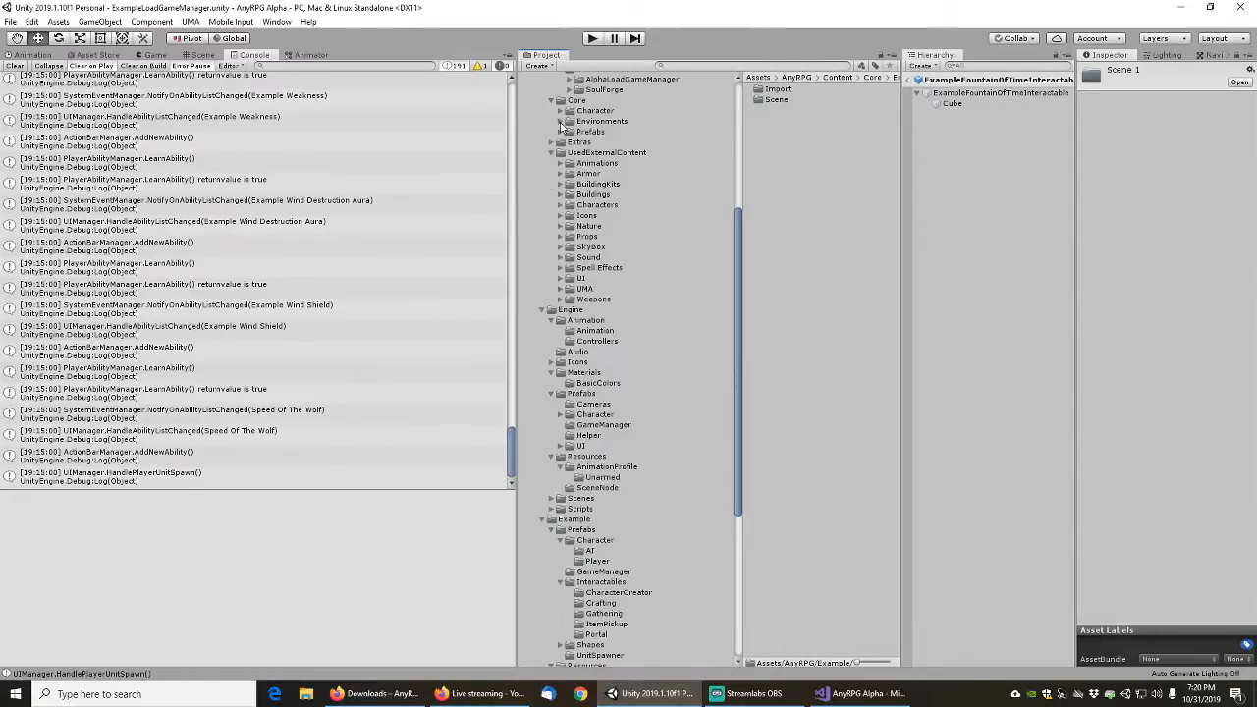
Rename the Scene 1 folder in the Example project's Scenes folder to ExampleCutScene
scroll(738, 340, "down", 5)
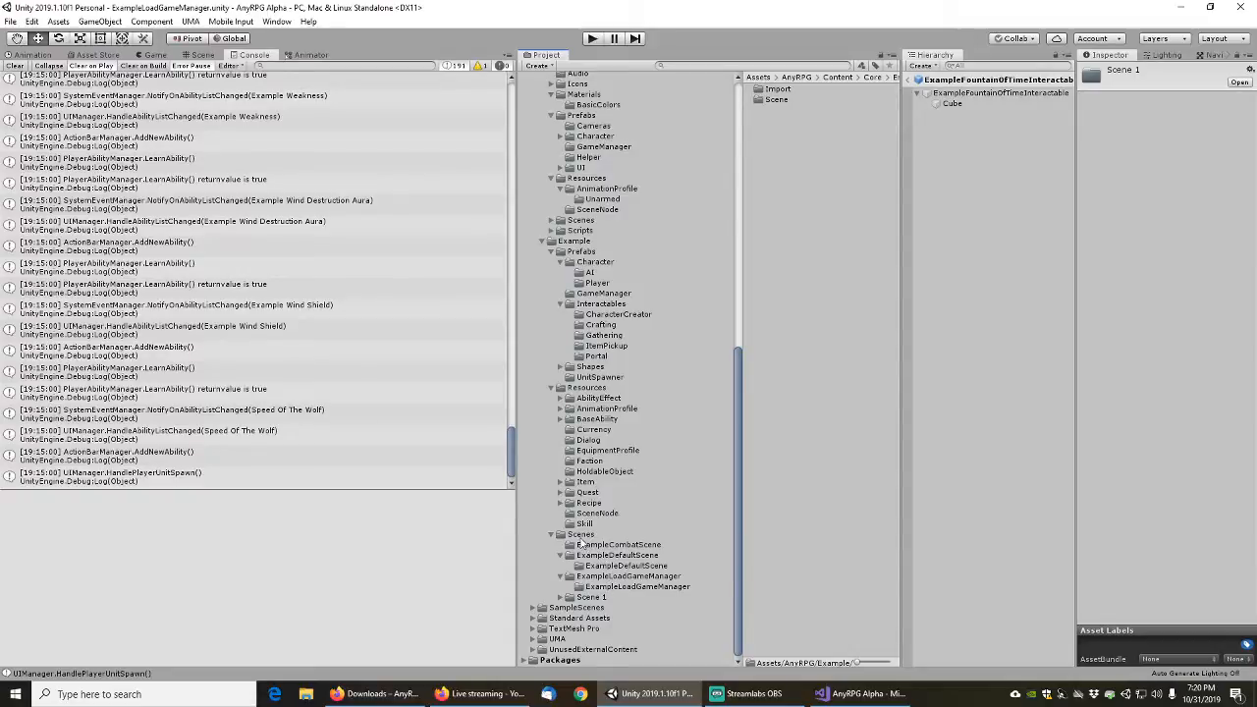
left_click(559, 598)
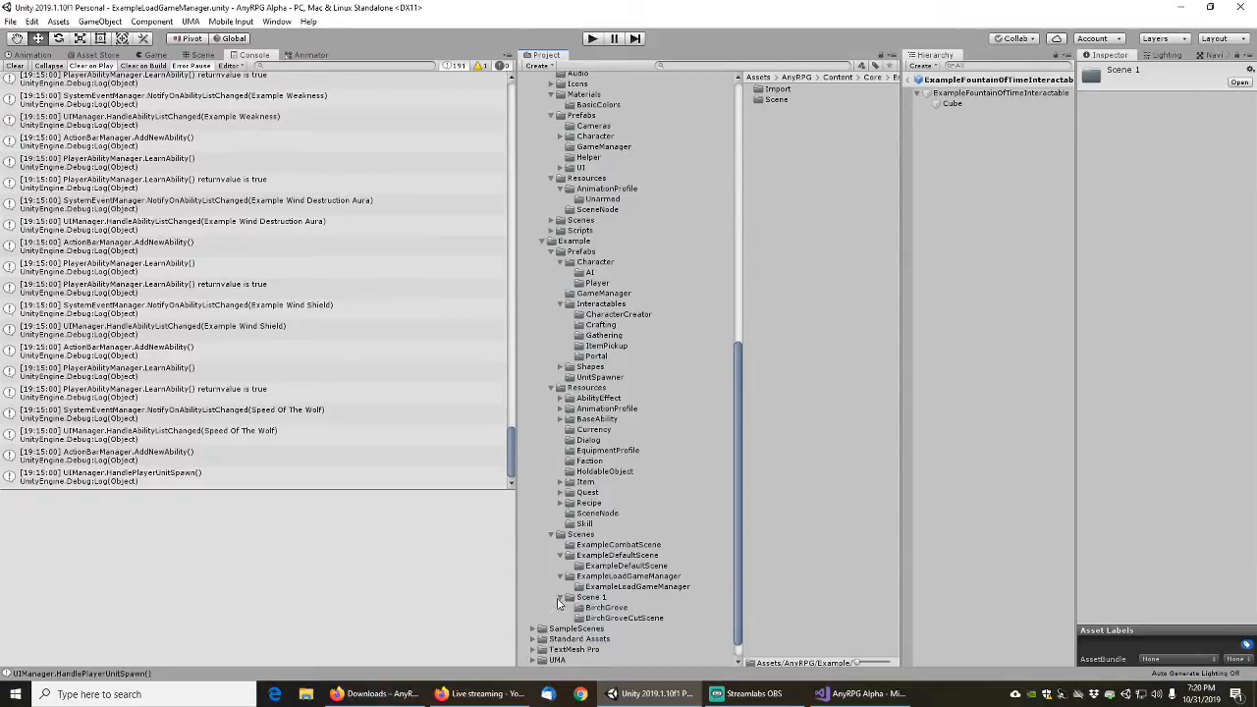
left_click(591, 599)
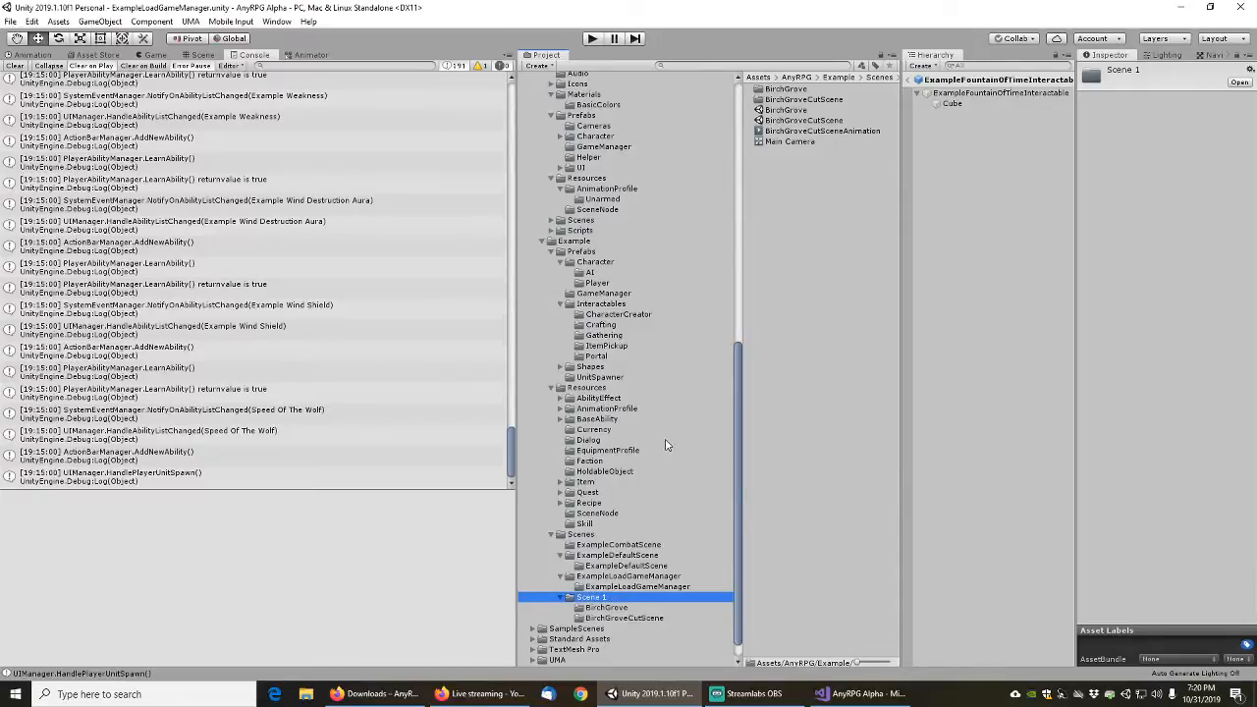
key("F2")
key("Home")
type("Example")
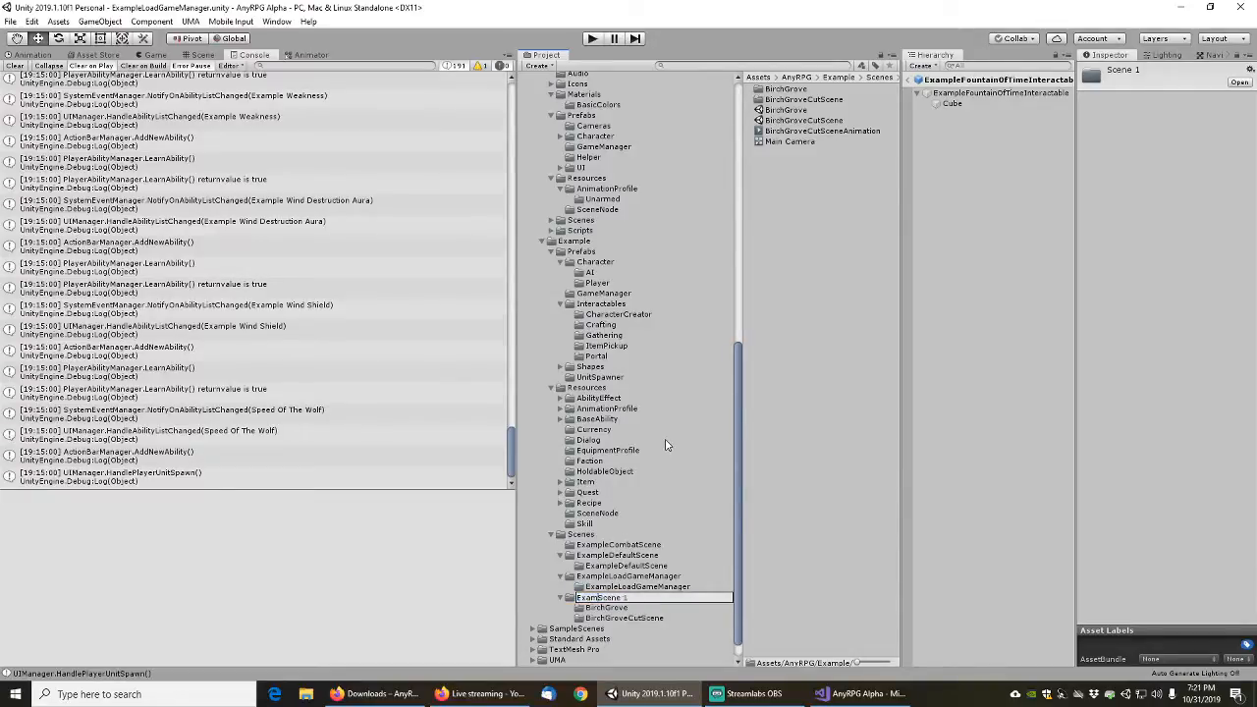
type("Cut")
key("BackSpace")
key("Return")
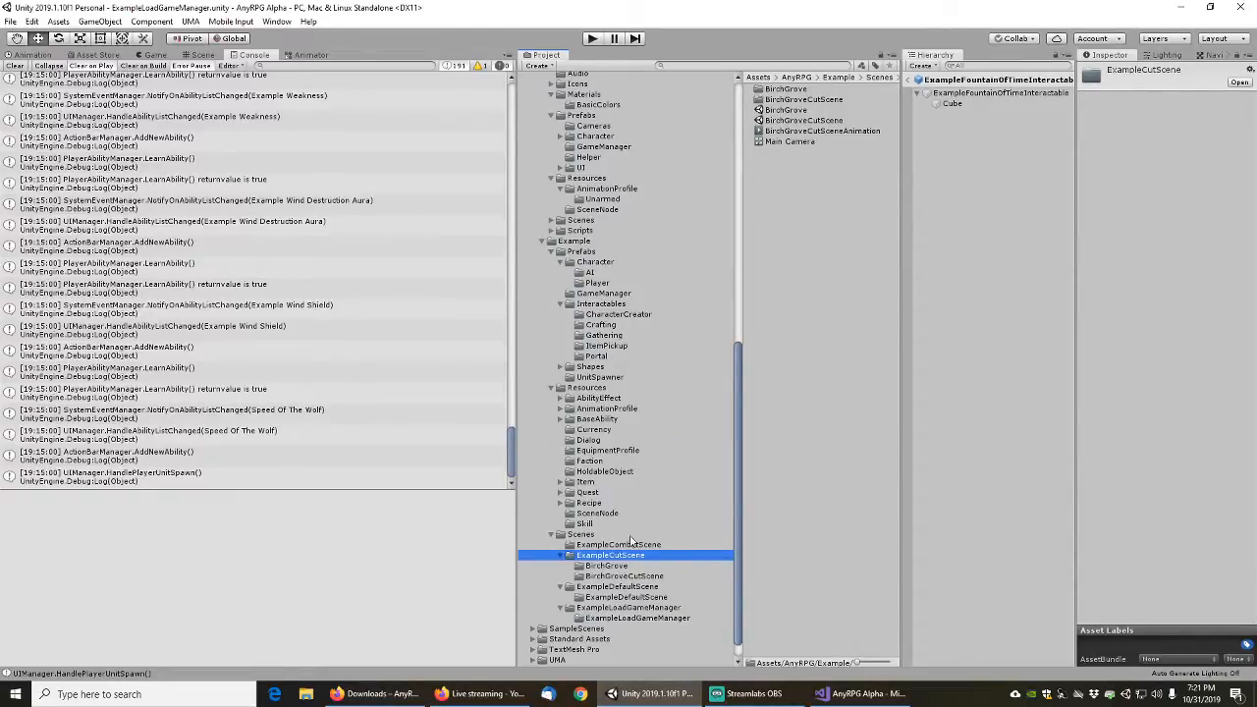
Check the BirchGrove and BirchGroveCutScene subfolders inside the ExampleCutScene folder and delete both of them
left_click(782, 89)
left_click(788, 100, "shift")
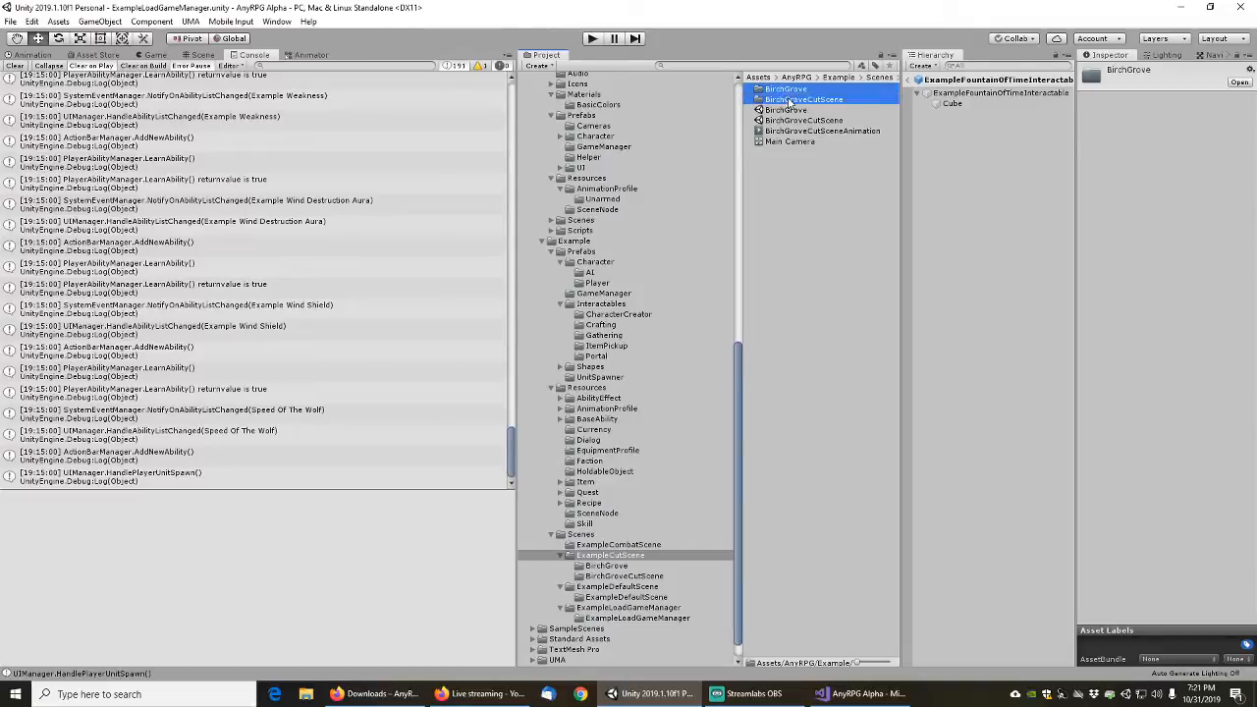
left_click(602, 566)
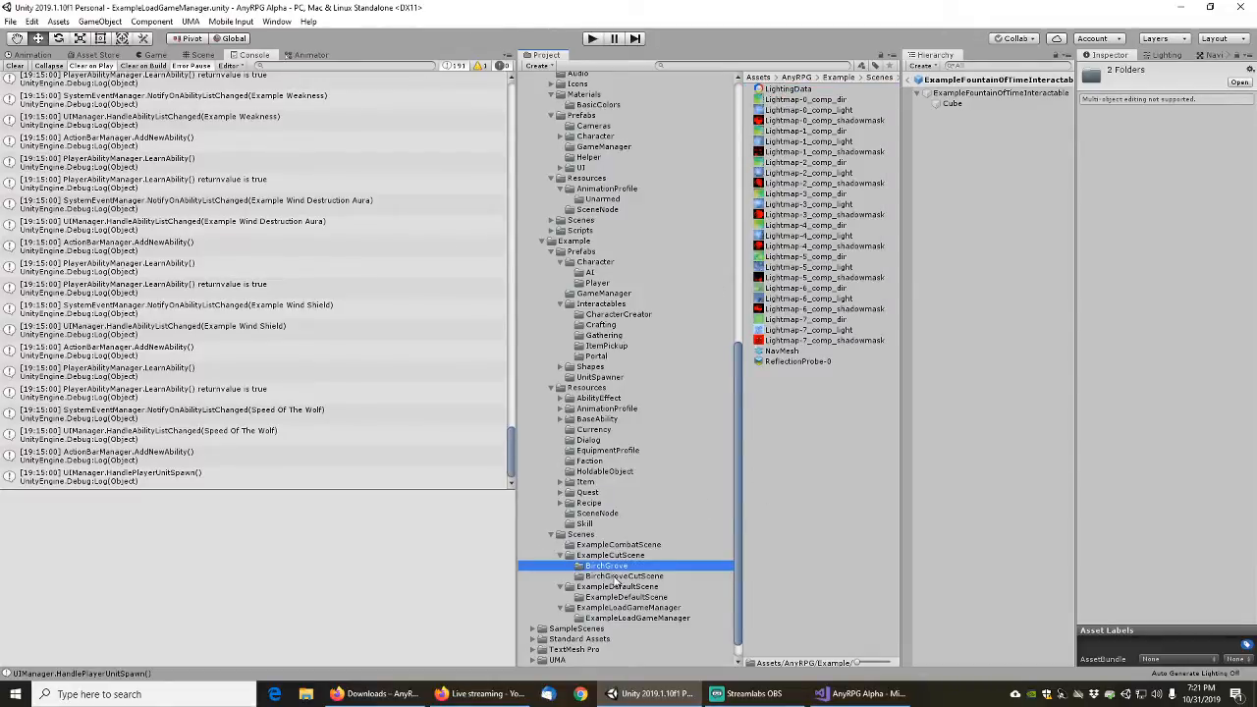
left_click(617, 577)
left_click(610, 556)
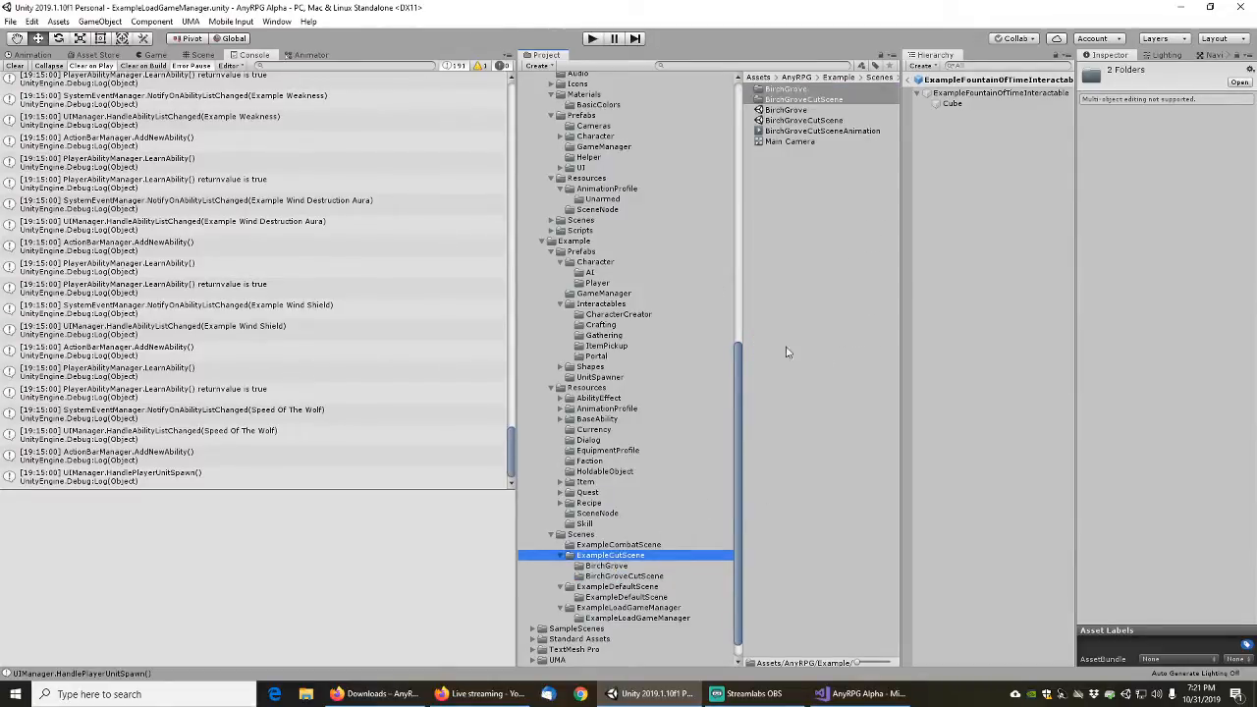
left_click(800, 110)
left_click(790, 91)
left_click(791, 100, "shift")
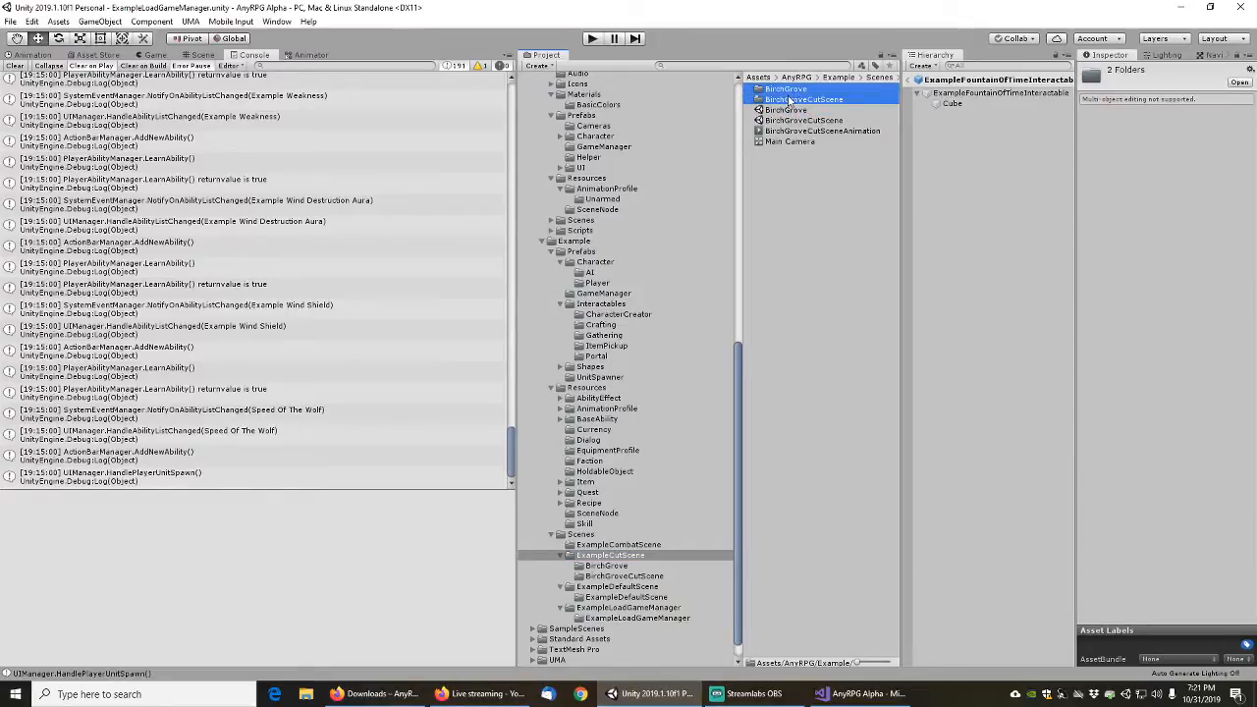
key("Delete")
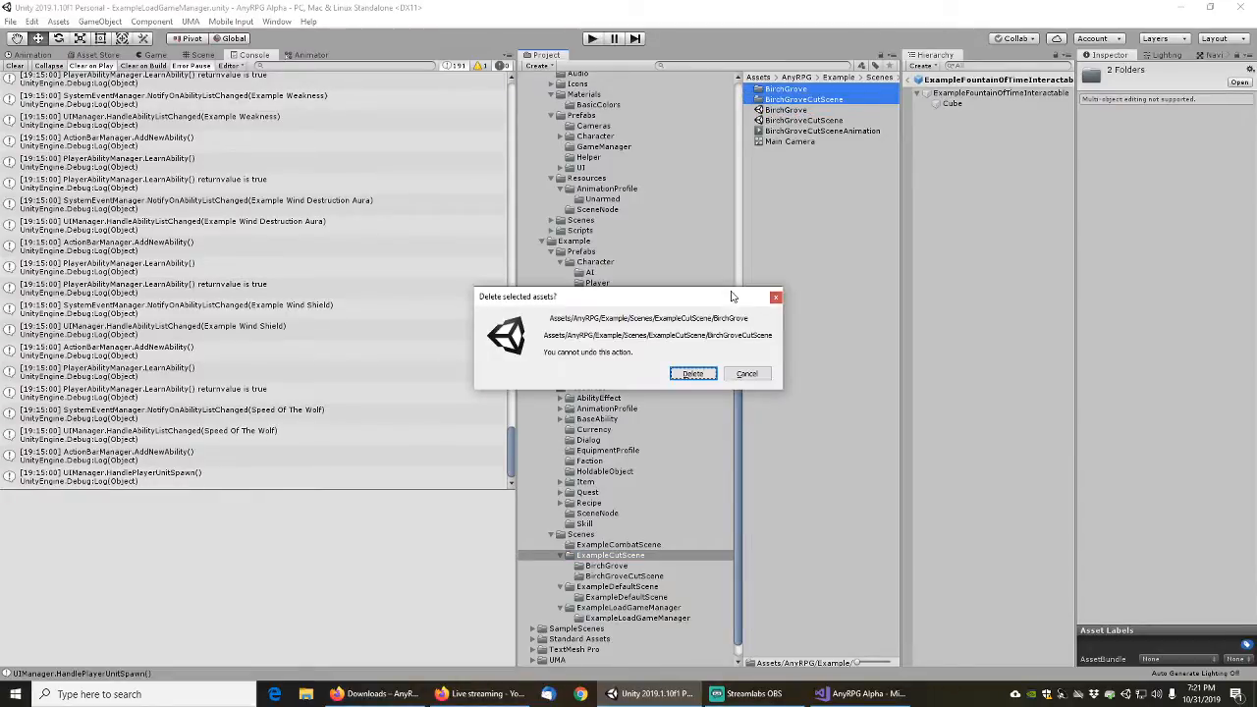
left_click(693, 373)
Delete the copied BirchGrove scene asset from the ExampleCutScene folder
left_click(791, 90)
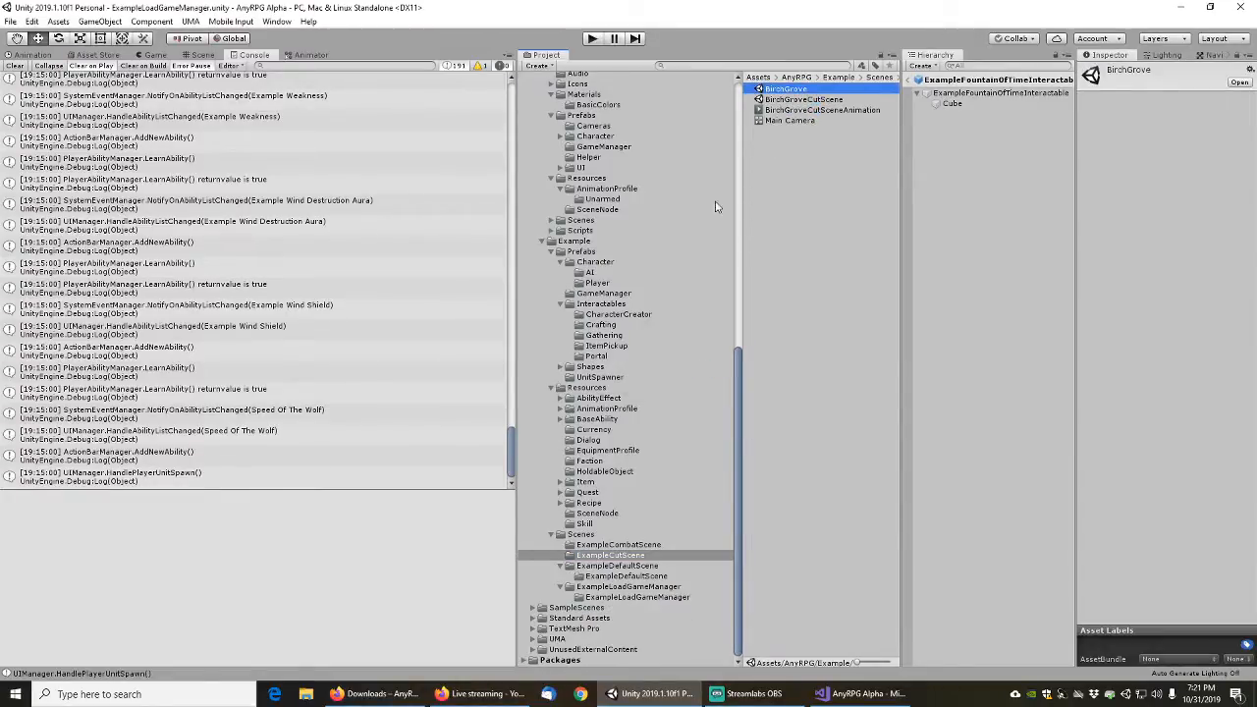
key("Delete")
left_click(693, 370)
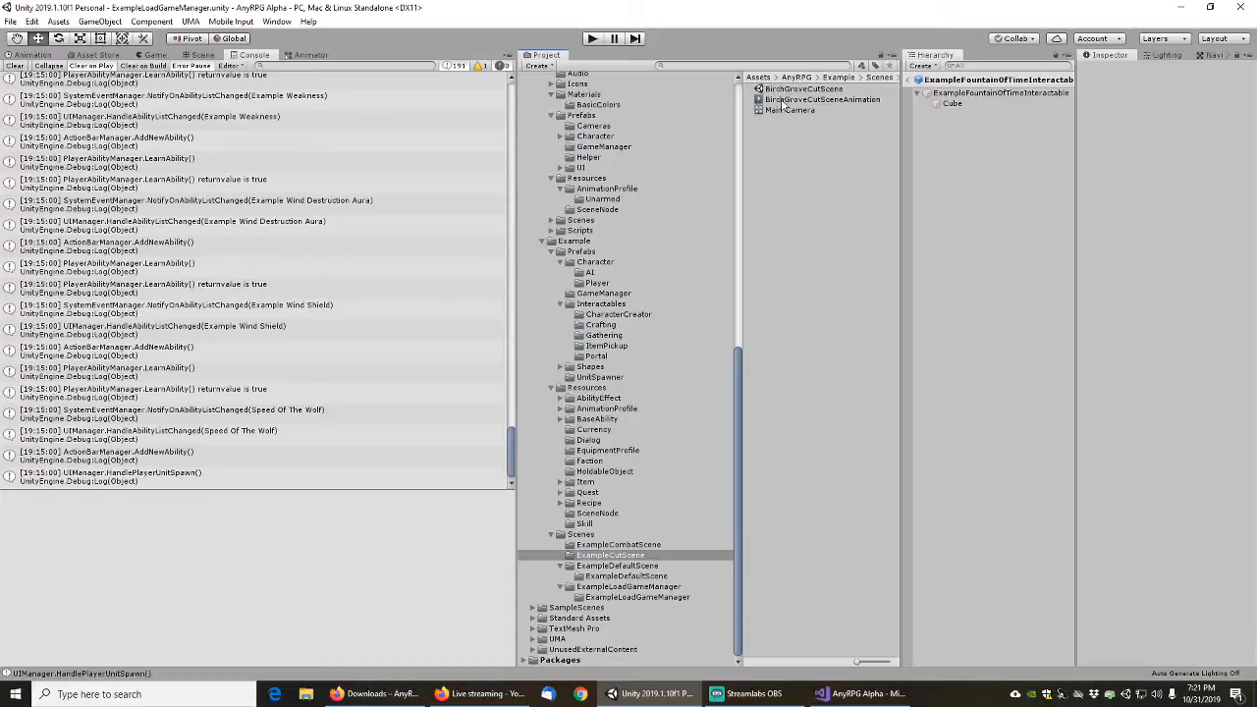
Rename the BirchGroveCutSceneAnimation asset in the ExampleCutScene folder to CutSceneAnimation
left_click(784, 100)
key("F2")
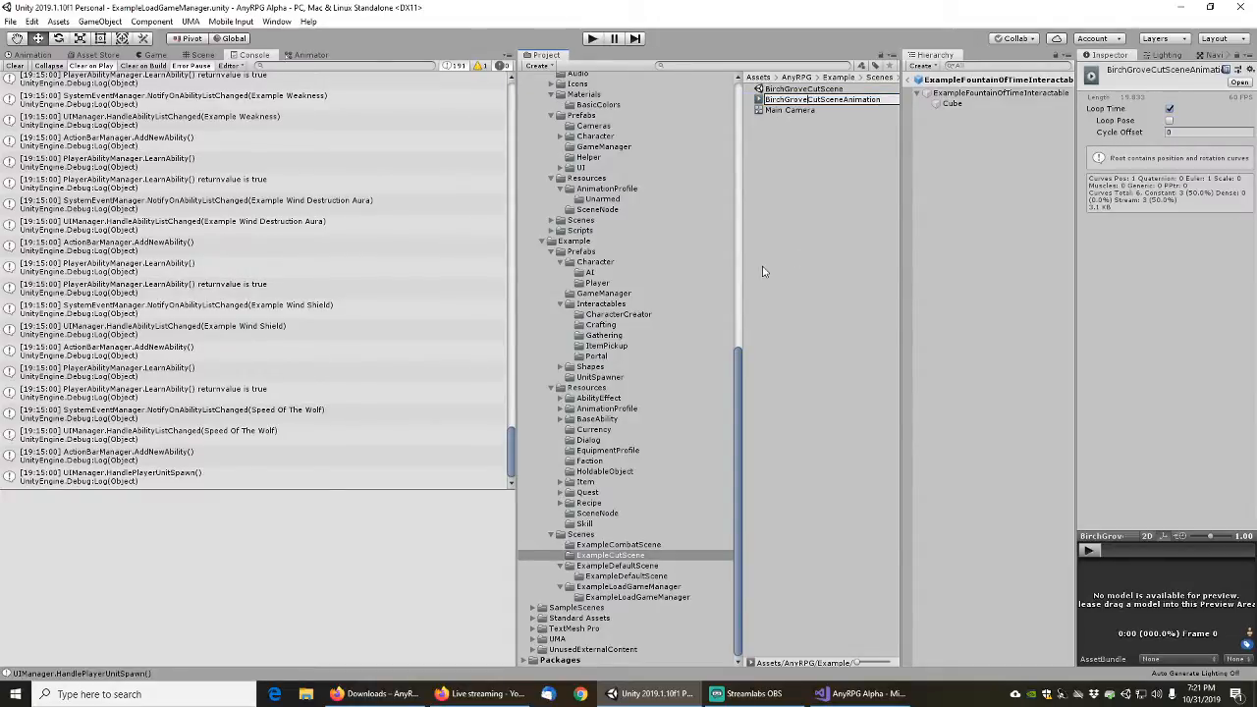
key("shift+Home")
key("BackSpace")
key("Return")
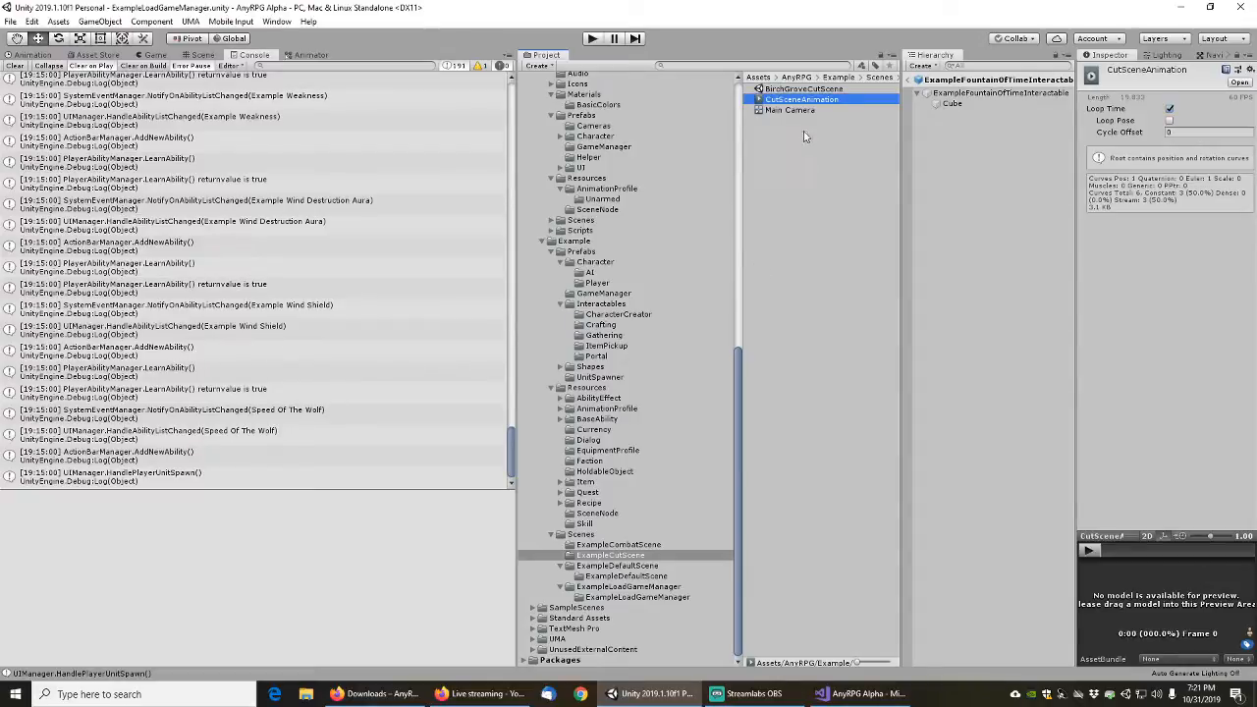
left_click(775, 111)
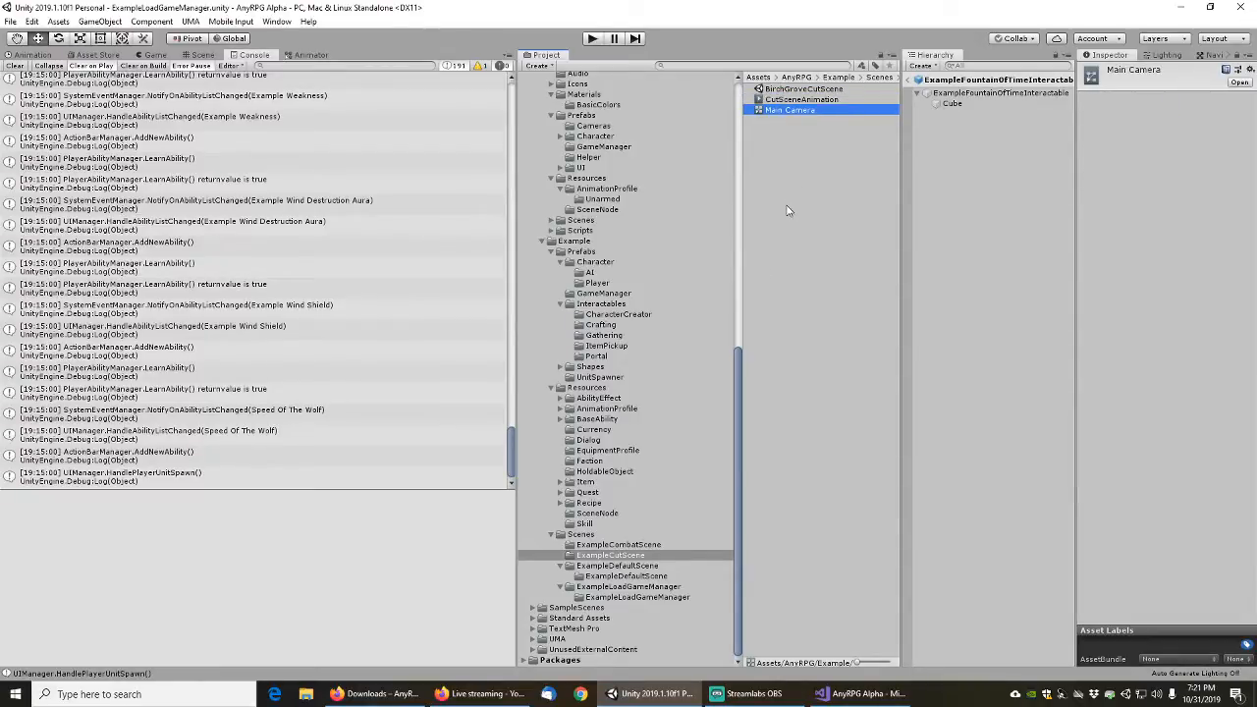
Rename the BirchGroveCutScene scene asset to ExampleCutScene
left_click(801, 89)
key("F2")
key("Home")
key("Delete")
key("Delete")
key("Delete")
key("Delete")
key("Delete")
key("Delete")
key("Delete")
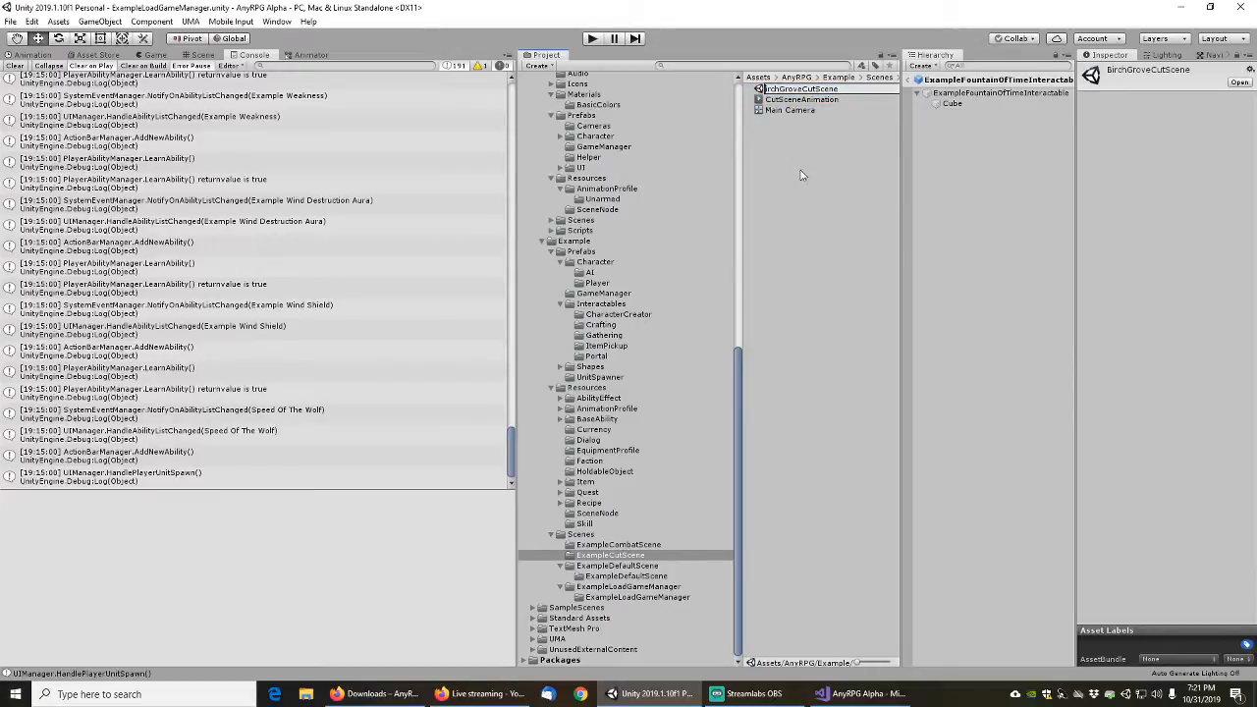
key("Delete")
key("Delete")
key("Delete")
type("Example")
key("Return")
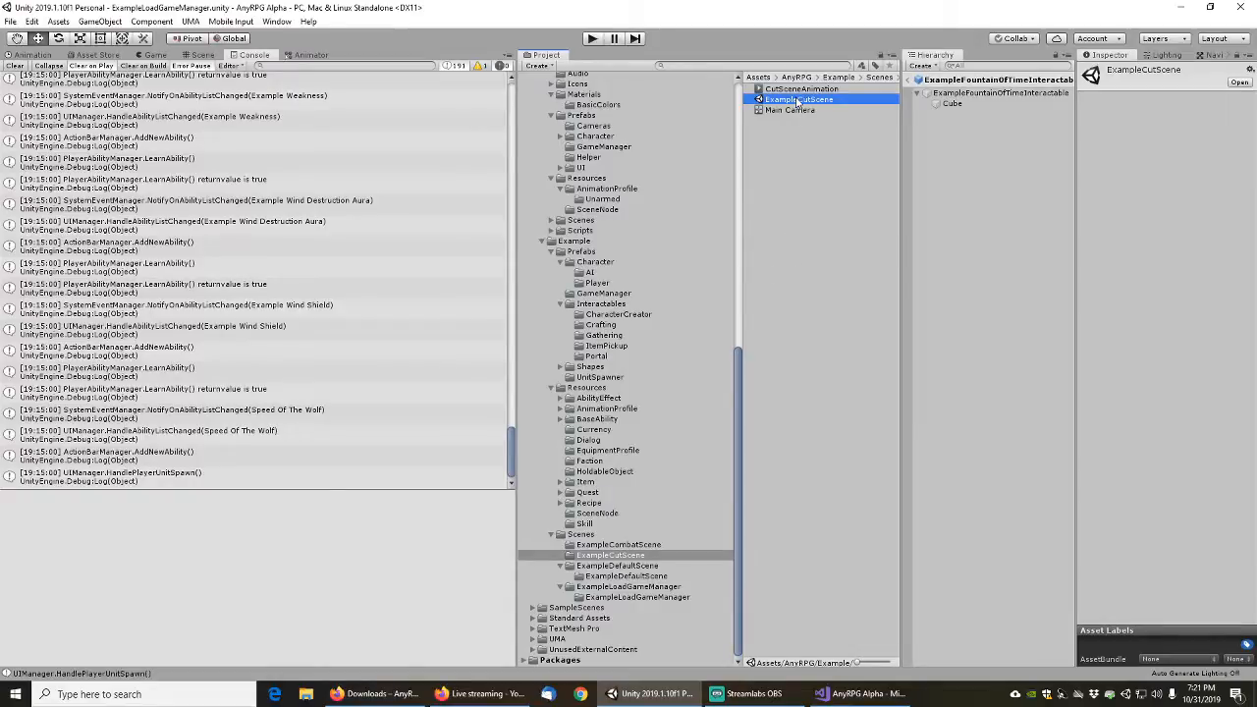
Open the ExampleCutScene scene and inspect its Environments objects and the terrain around the CuteFluffyBunnyUnits group
double_click(799, 102)
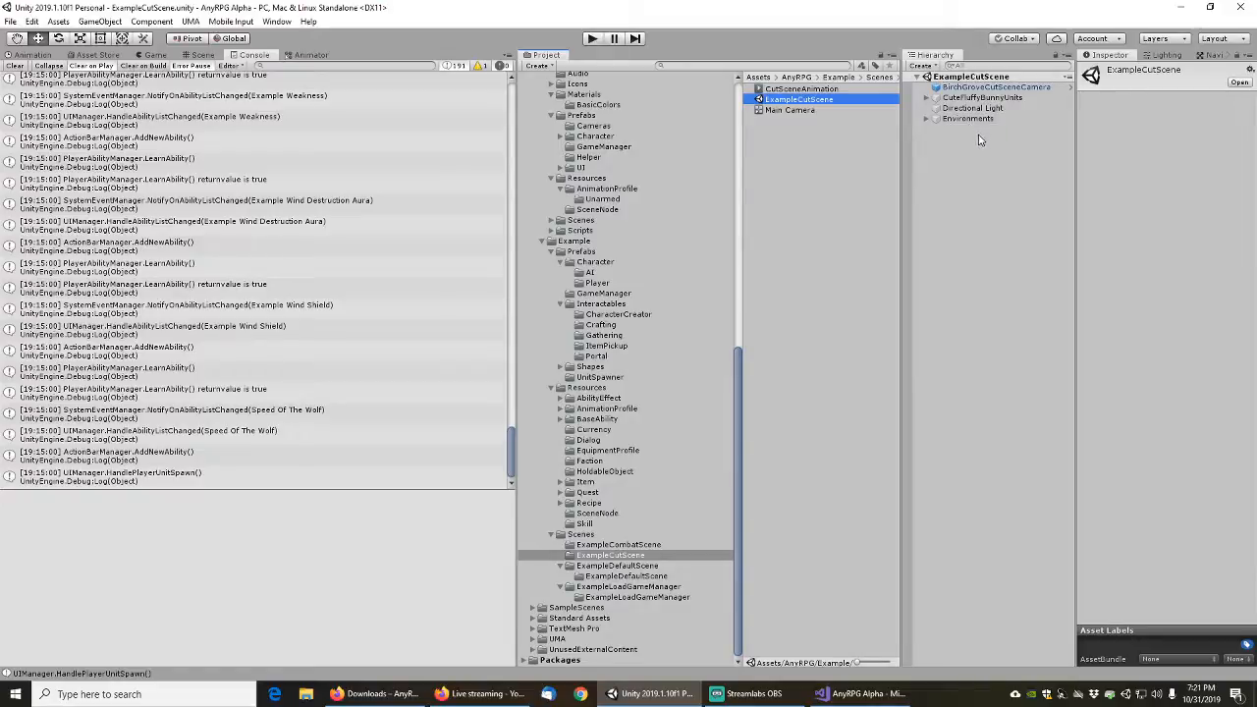
left_click(925, 119)
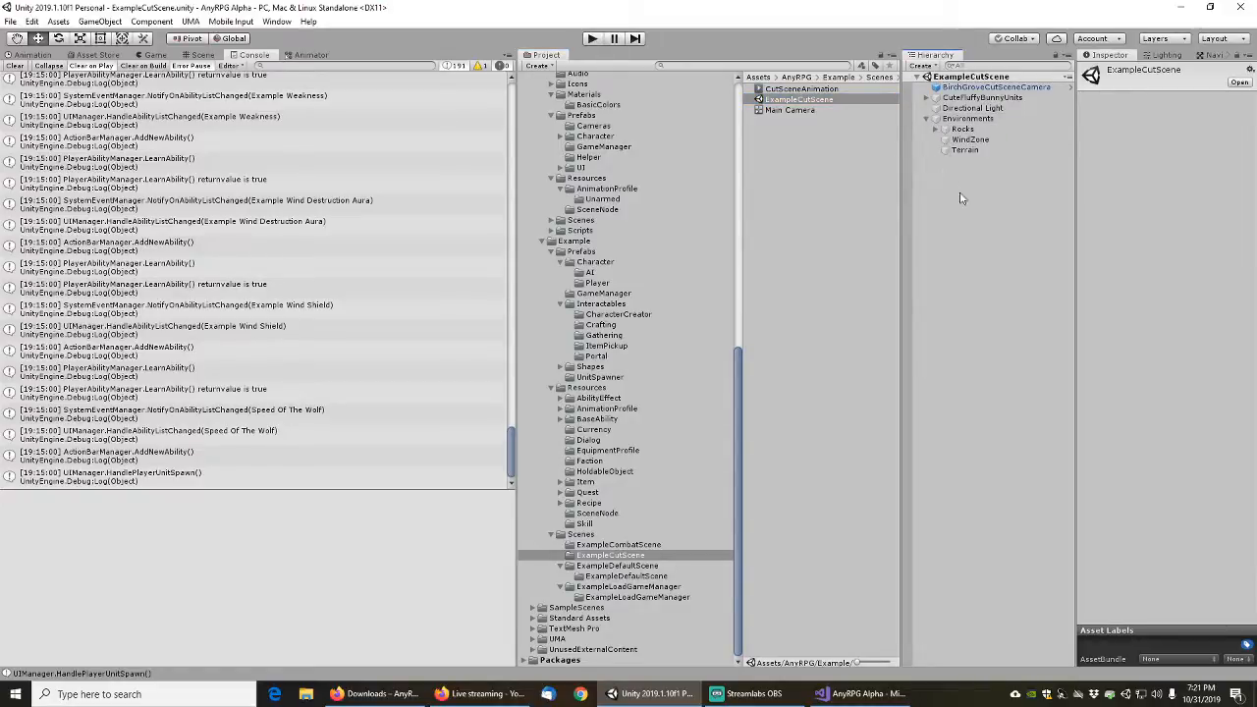
left_click(201, 55)
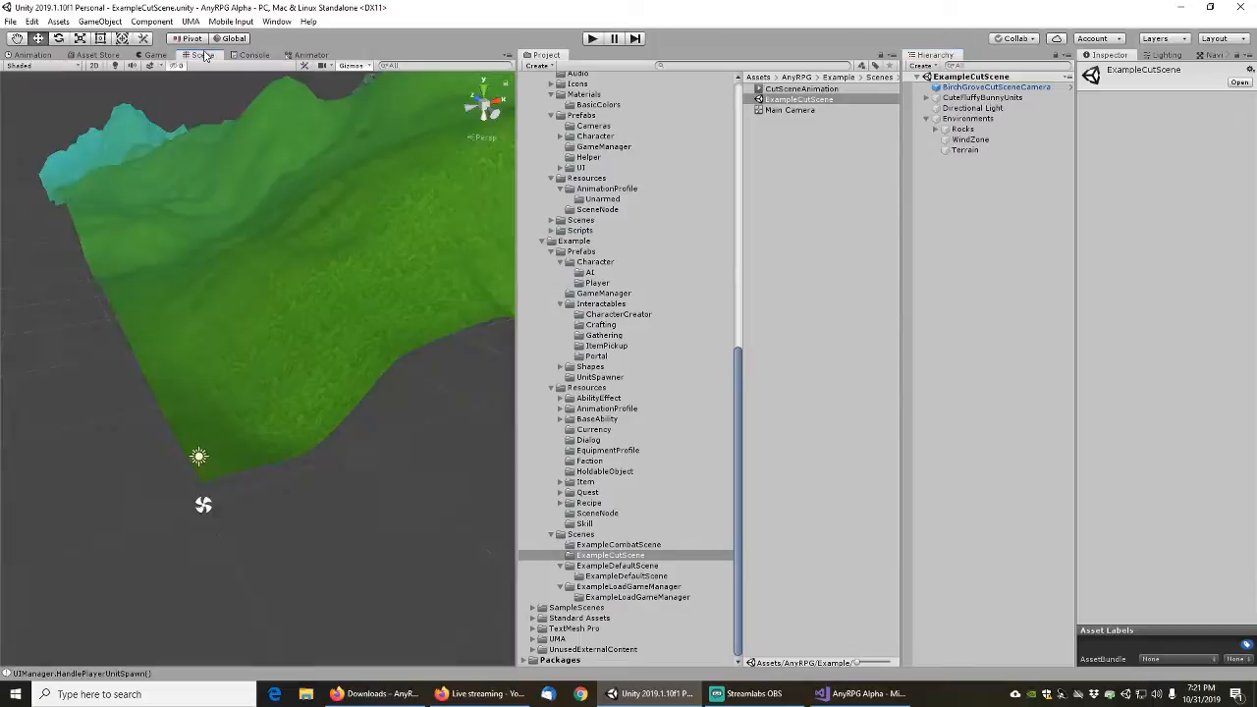
middle_click_drag(411, 204, 166, 418)
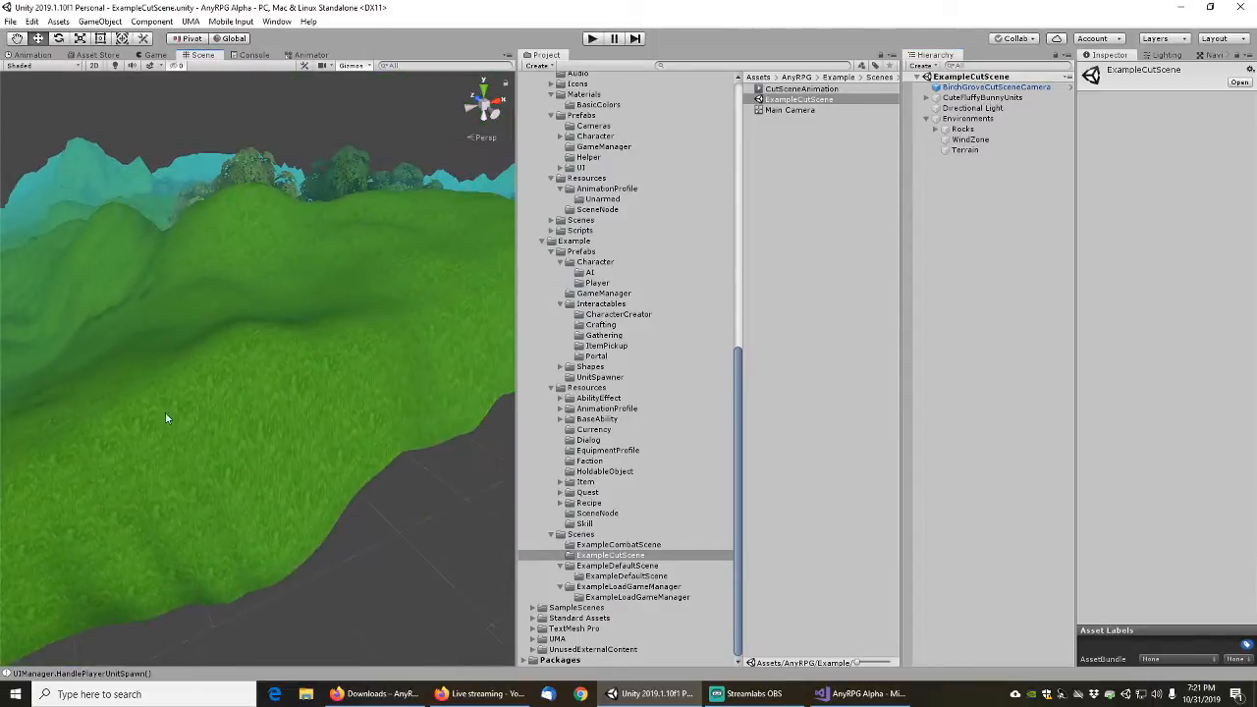
left_click(982, 98)
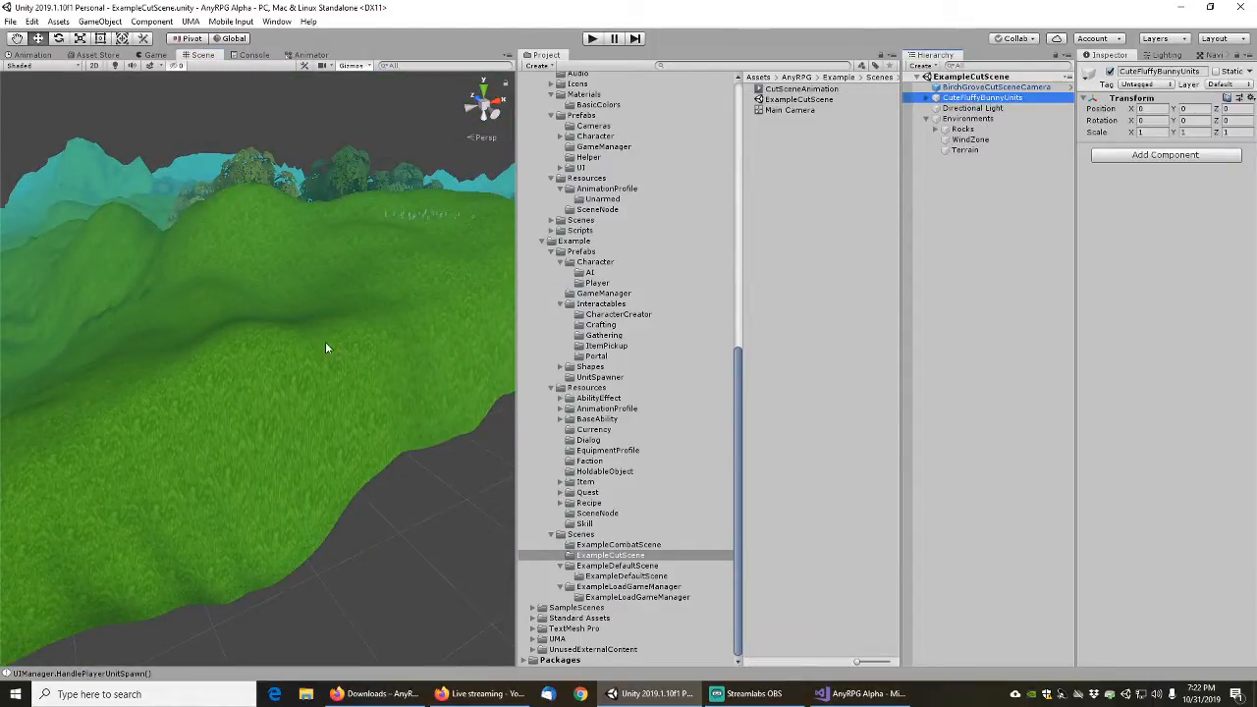
key("f")
scroll(322, 401, "up", 10)
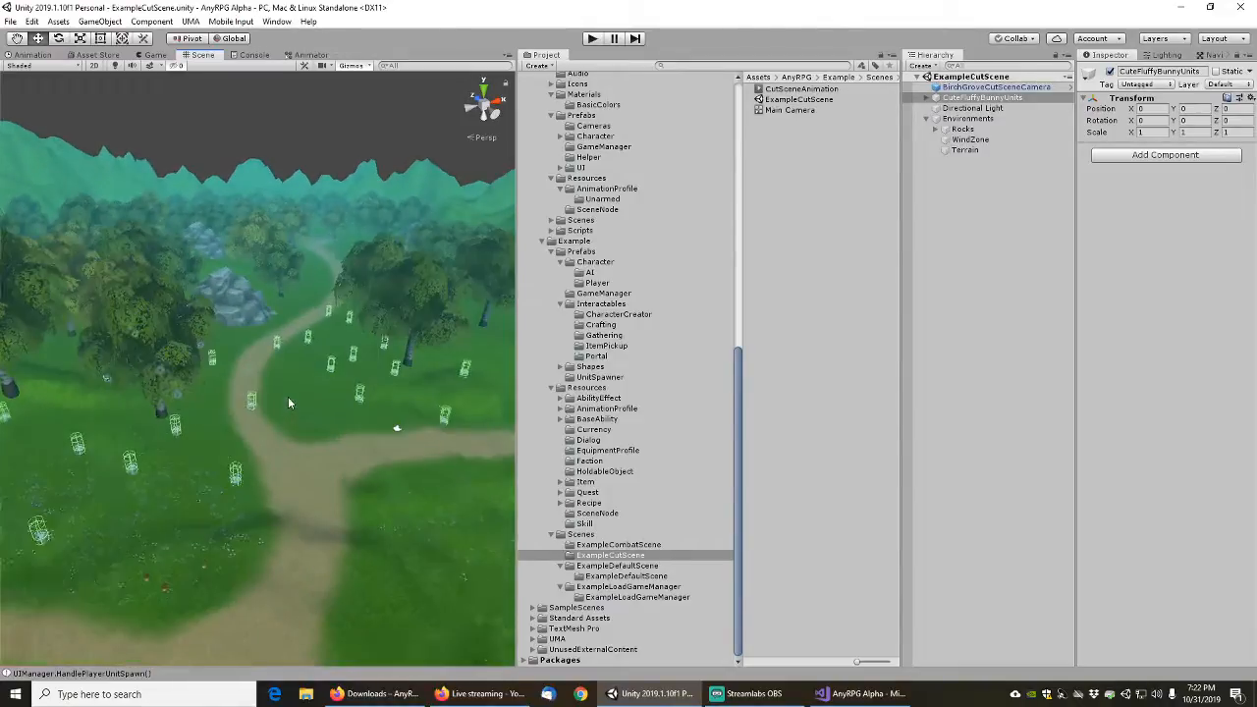
scroll(314, 416, "down", 10)
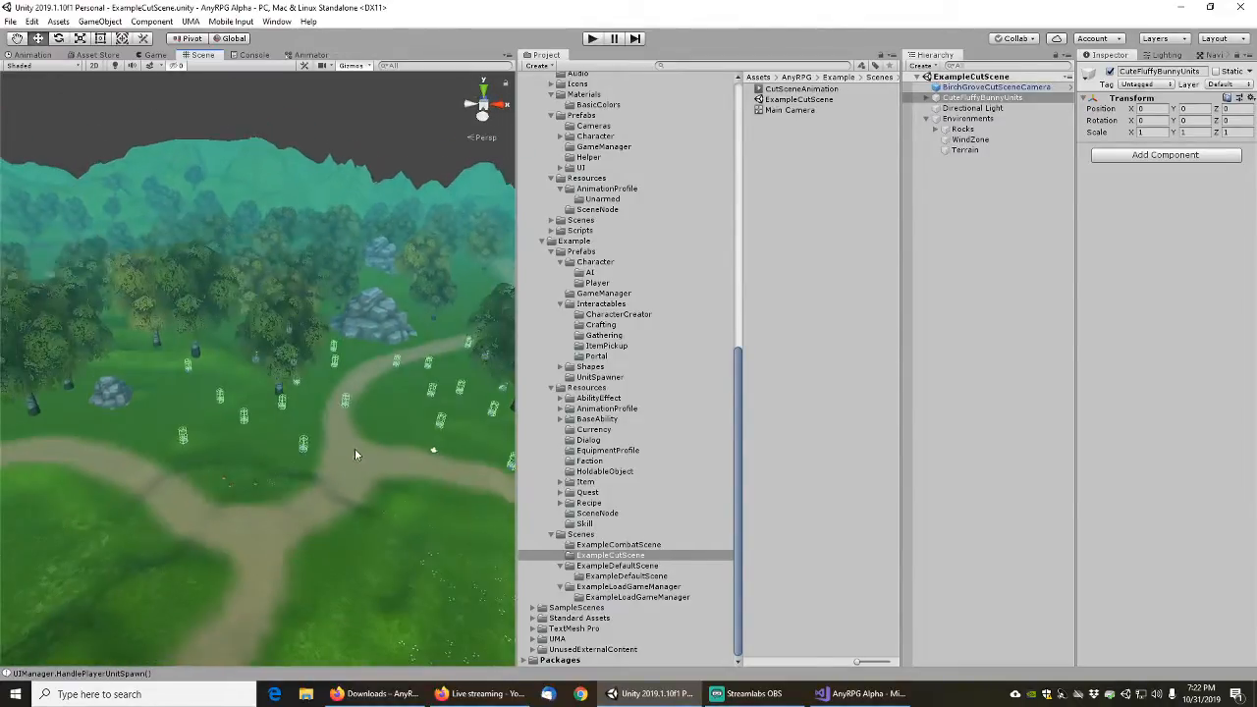
middle_click_drag(258, 427, 311, 459)
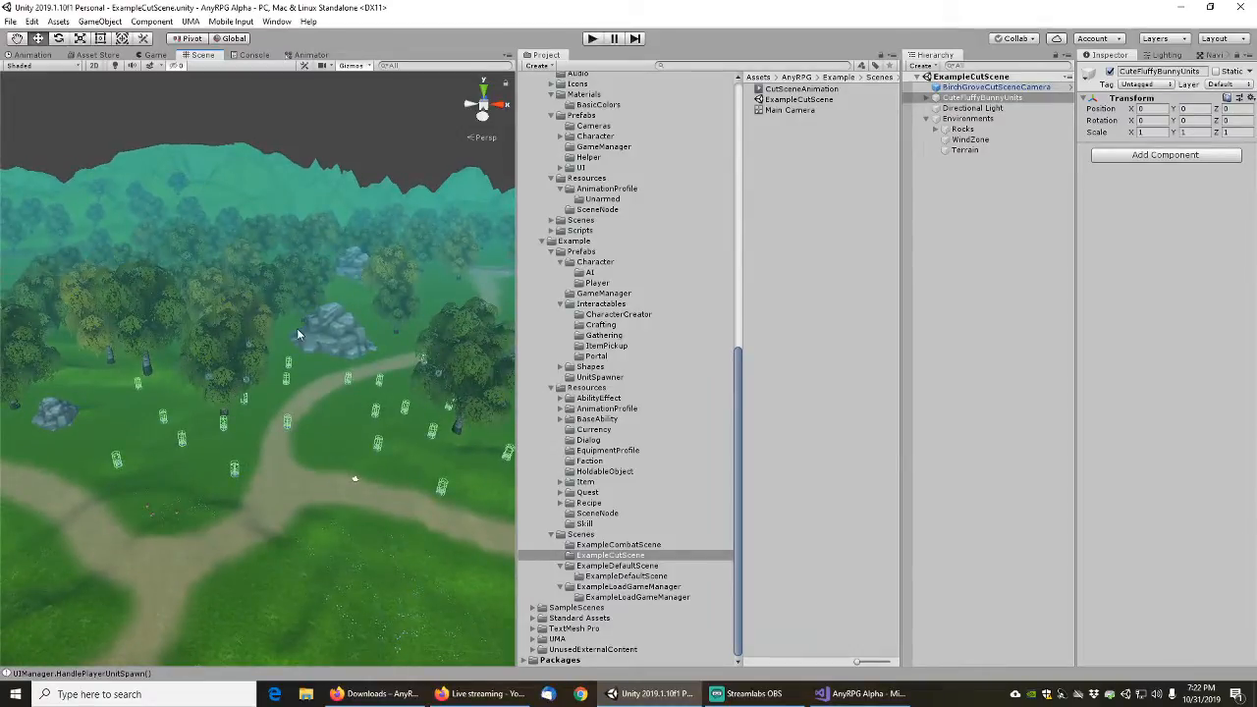
Delete the Rocks, WindZone and Terrain objects from the Environments group of the ExampleCutScene scene
left_click(965, 129)
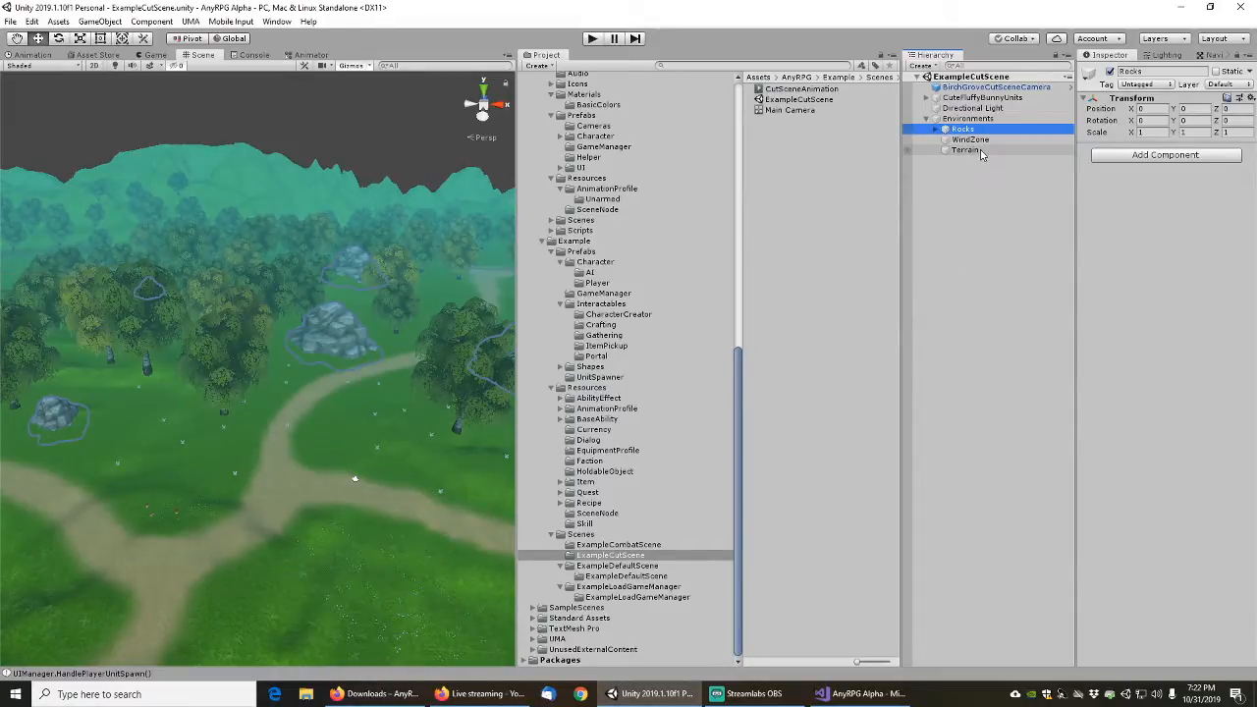
key("Delete")
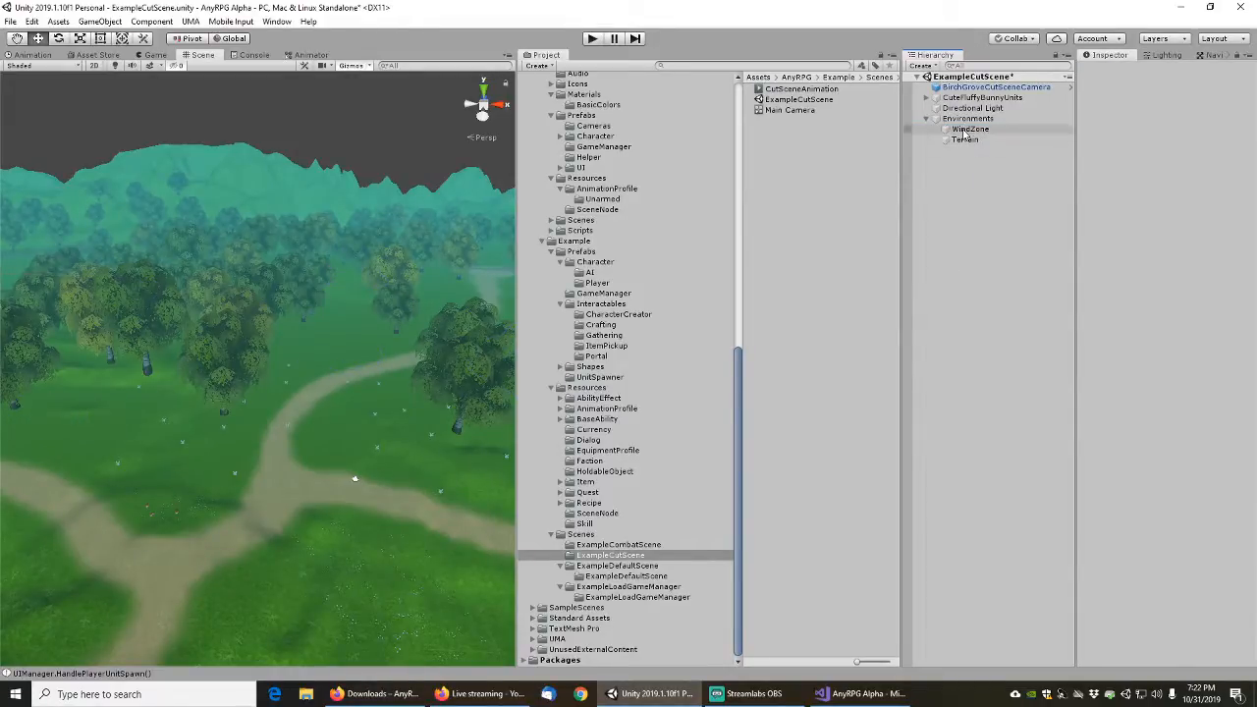
left_click(969, 129)
key("Delete")
left_click(966, 131)
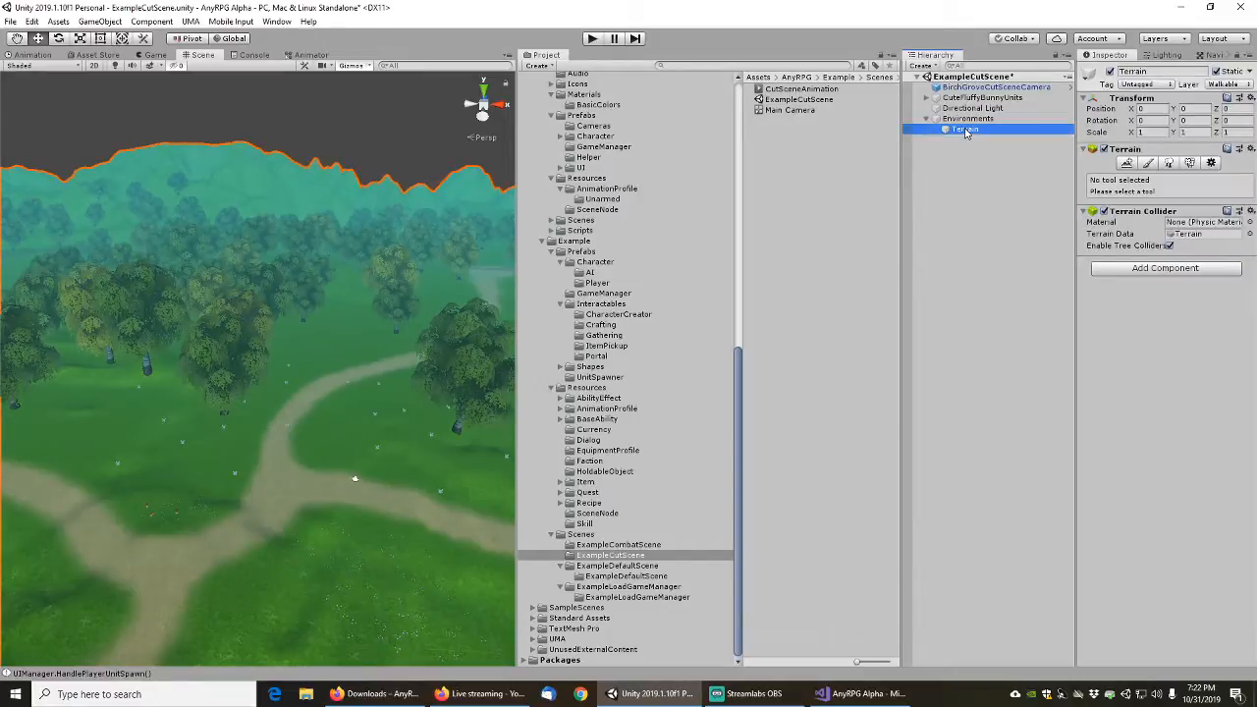
key("Delete")
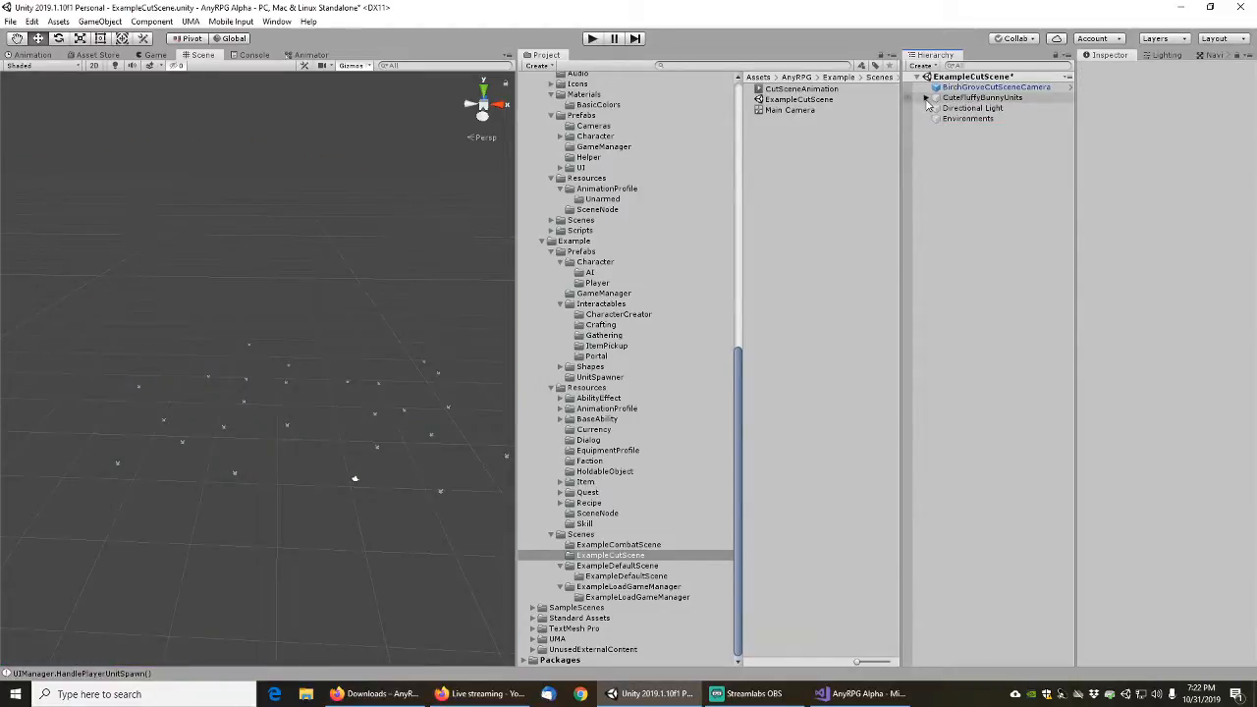
Examine the members of the CuteFluffyBunnyUnits group and their placement in front of the cut scene camera
left_click(926, 98)
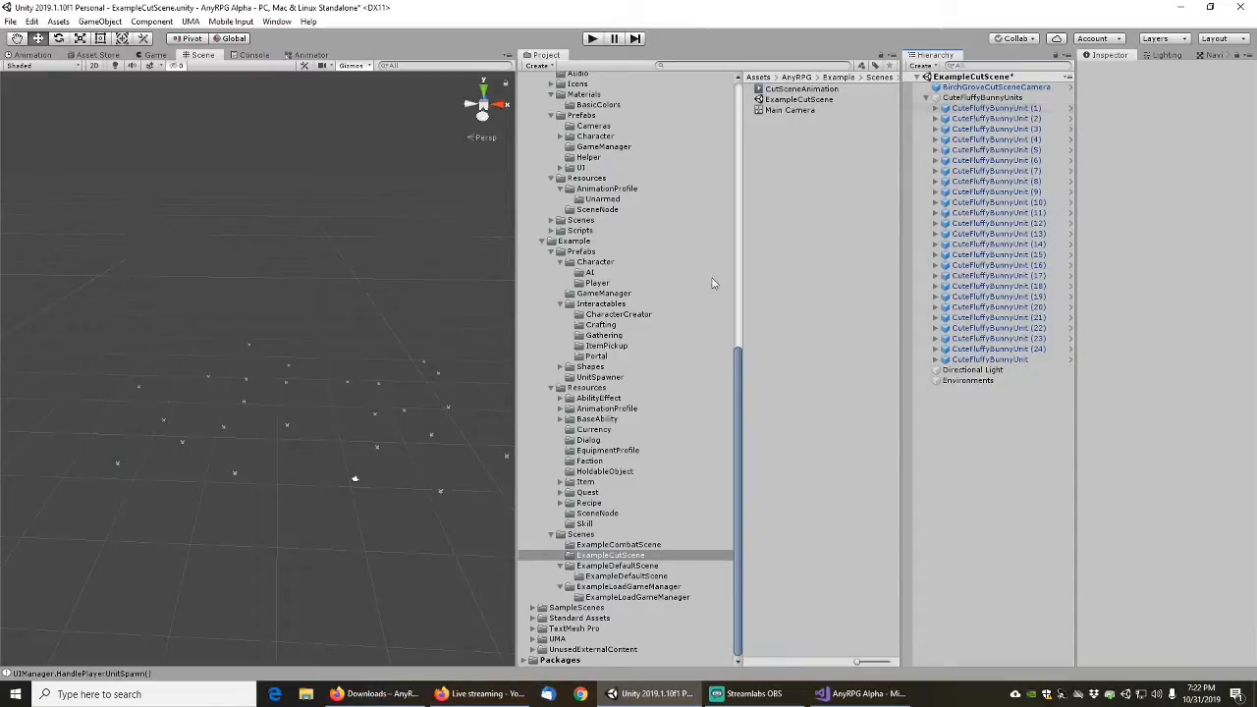
scroll(309, 448, "up", 10)
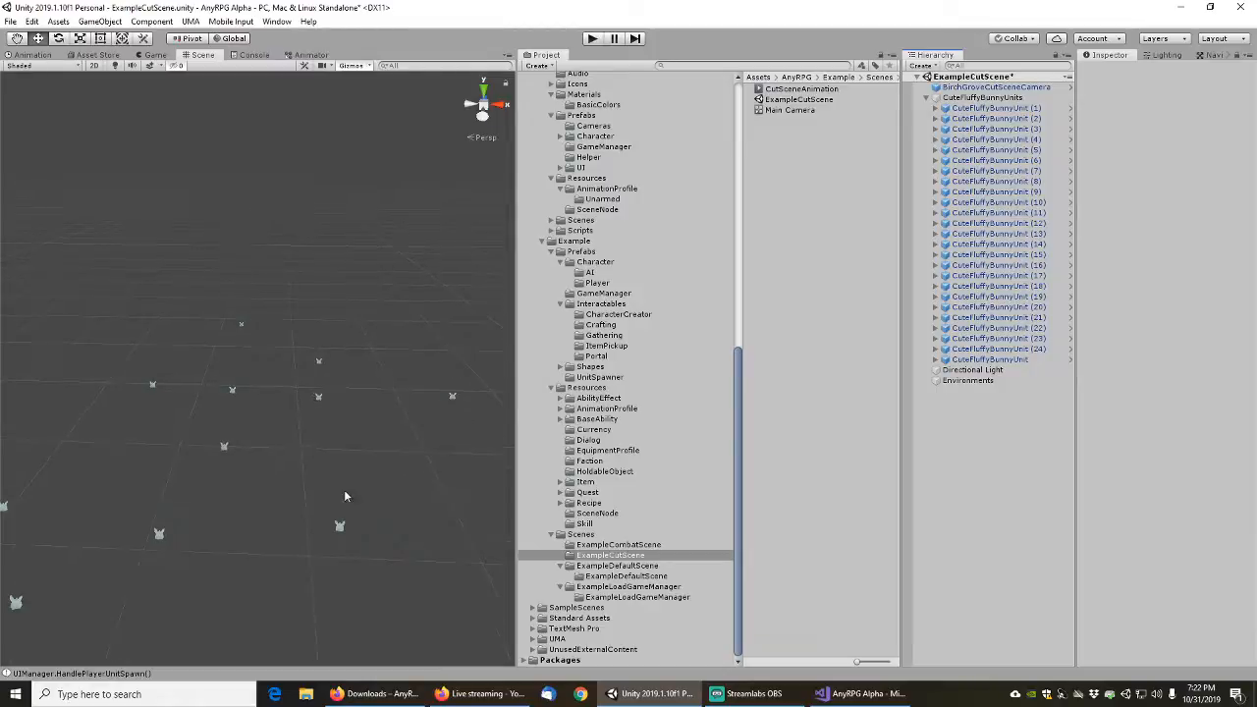
middle_click_drag(344, 489, 221, 386)
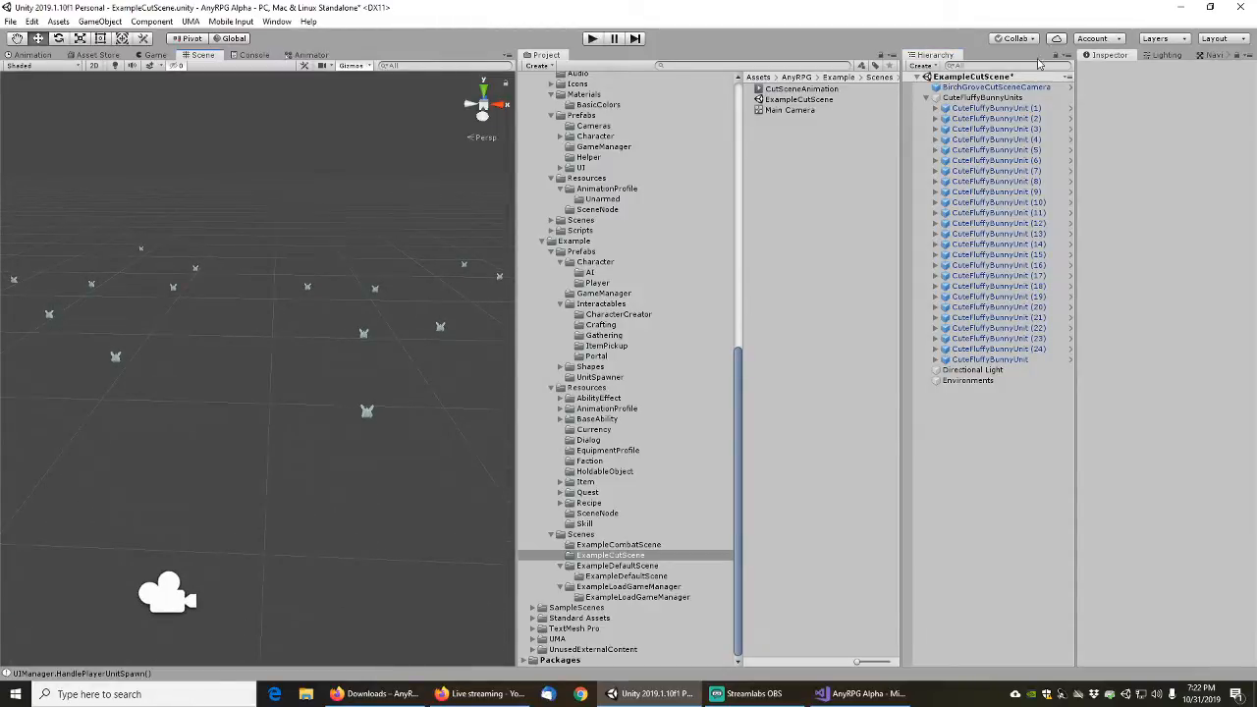
left_click(926, 99)
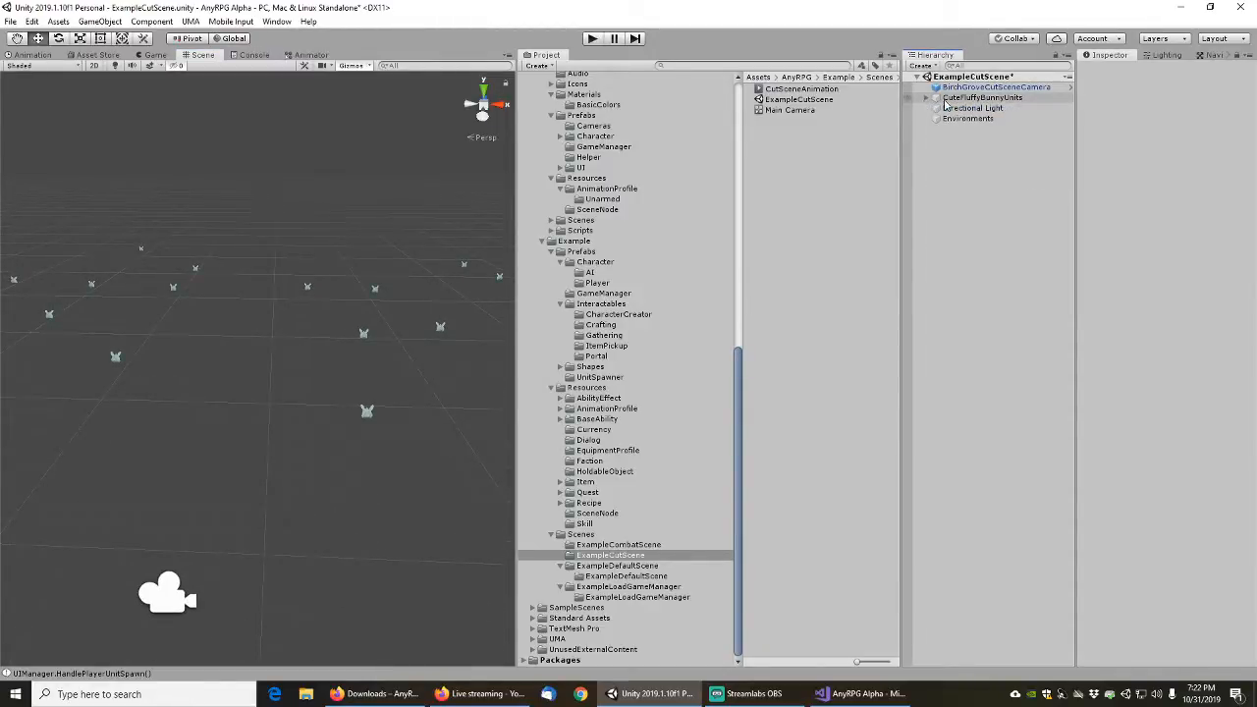
Locate the source prefab of the scene's BirchGroveCutSceneCamera in the project and duplicate it
left_click(969, 89)
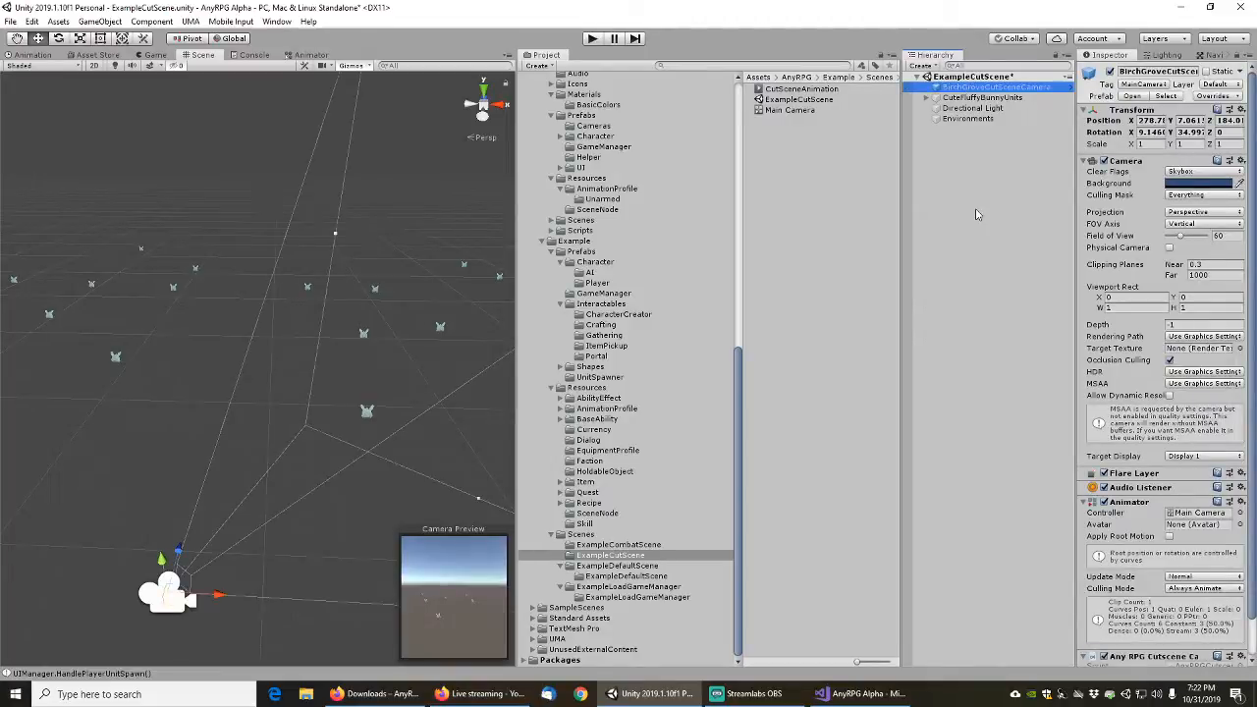
left_click(1167, 97)
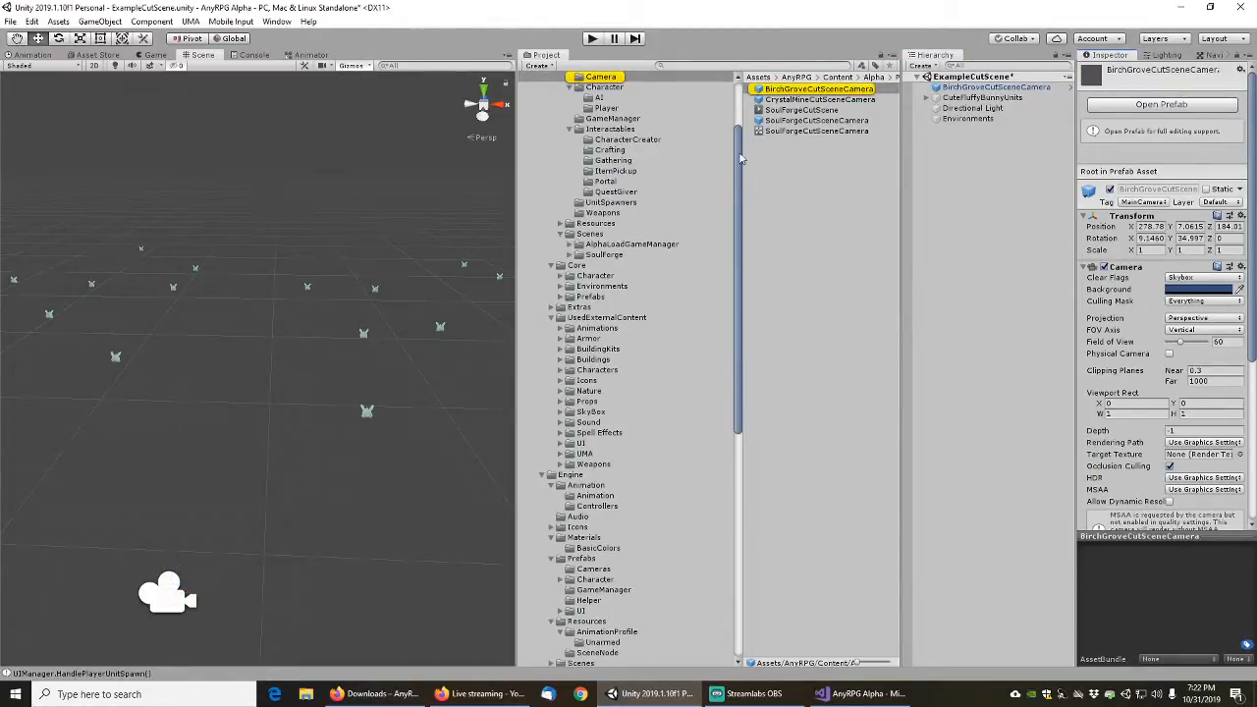
left_click_drag(737, 171, 741, 130)
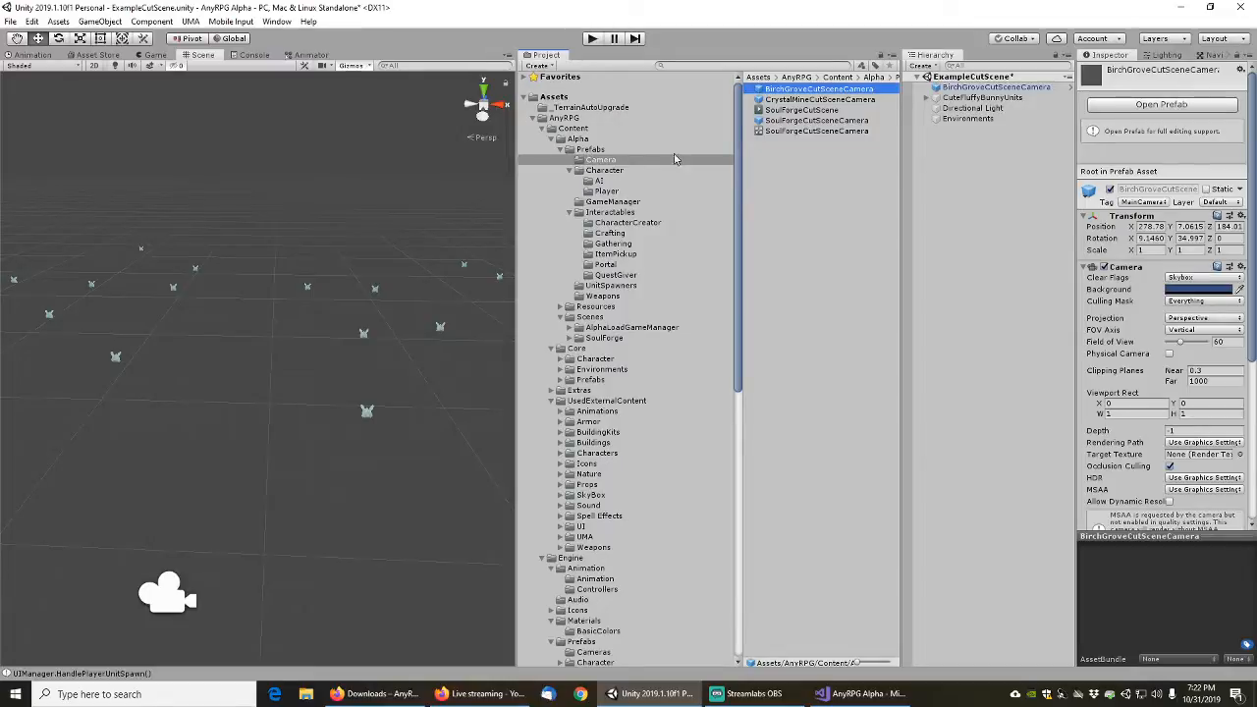
left_click(801, 101)
left_click(802, 90)
key("ctrl+d")
key("End")
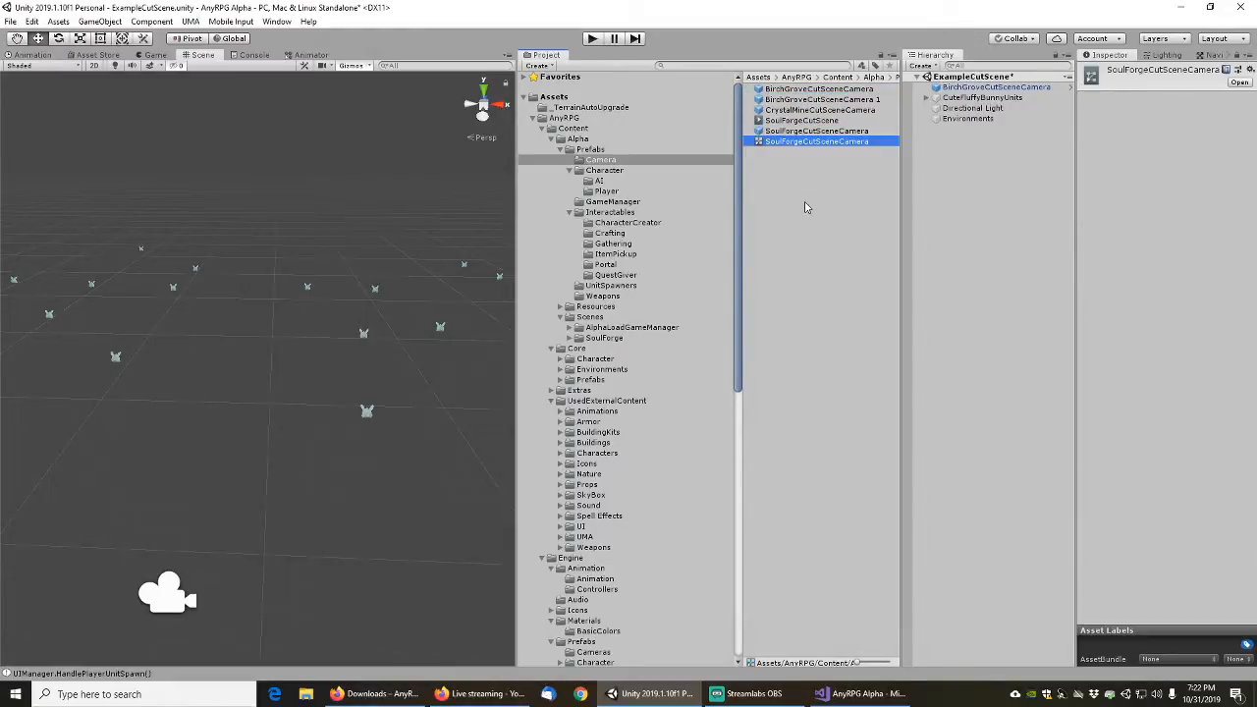
Rename the duplicated BirchGroveCutSceneCamera prefab as ExampleCutSceneCamera
left_click(812, 99)
key("F2")
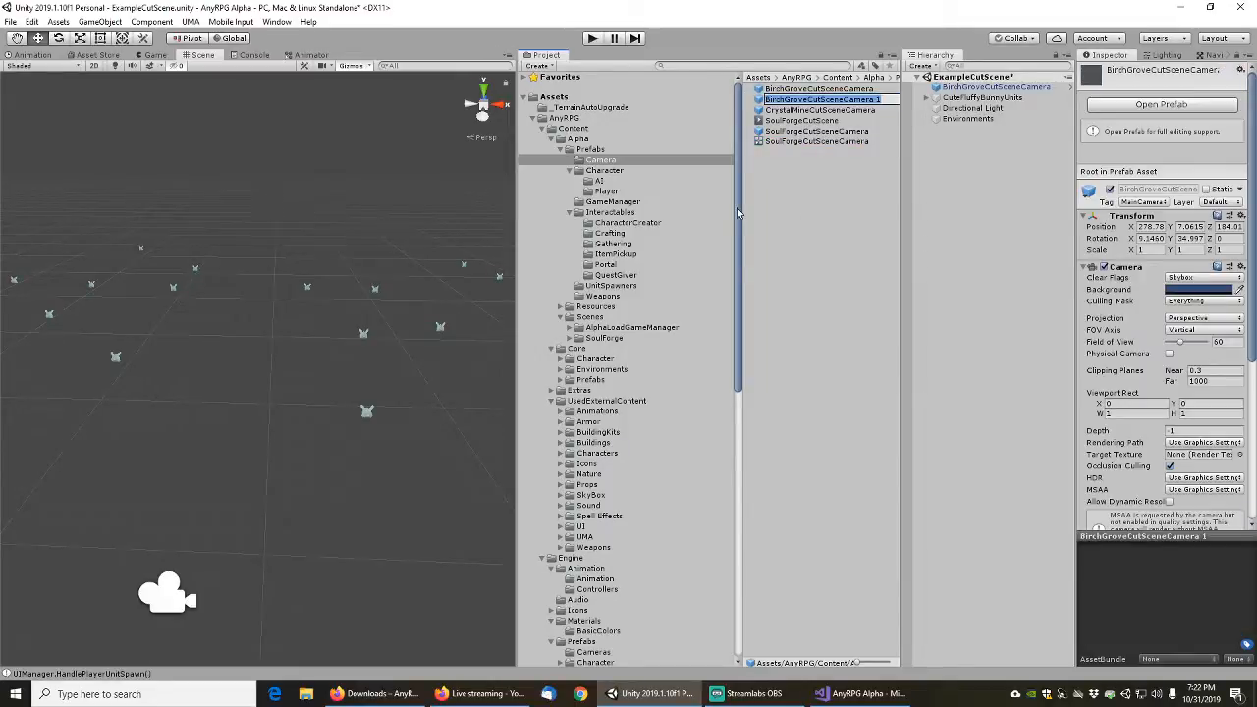
key("End")
key("BackSpace")
key("BackSpace")
key("Home")
key("shift+Right")
key("shift+Right")
key("shift+Right")
key("shift+Right")
key("shift+Right")
key("shift+Right")
key("shift+Right")
key("shift+Right")
key("shift+Right")
key("shift+Right")
key("Delete")
type("Example")
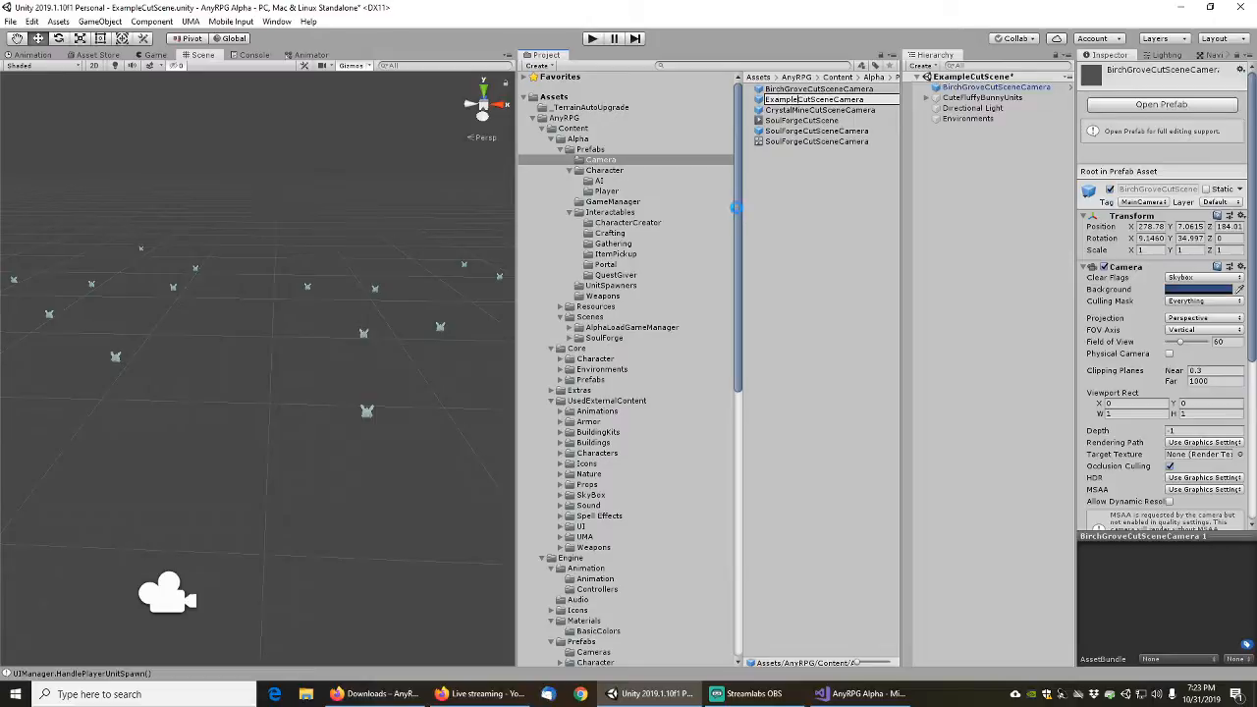
key("Return")
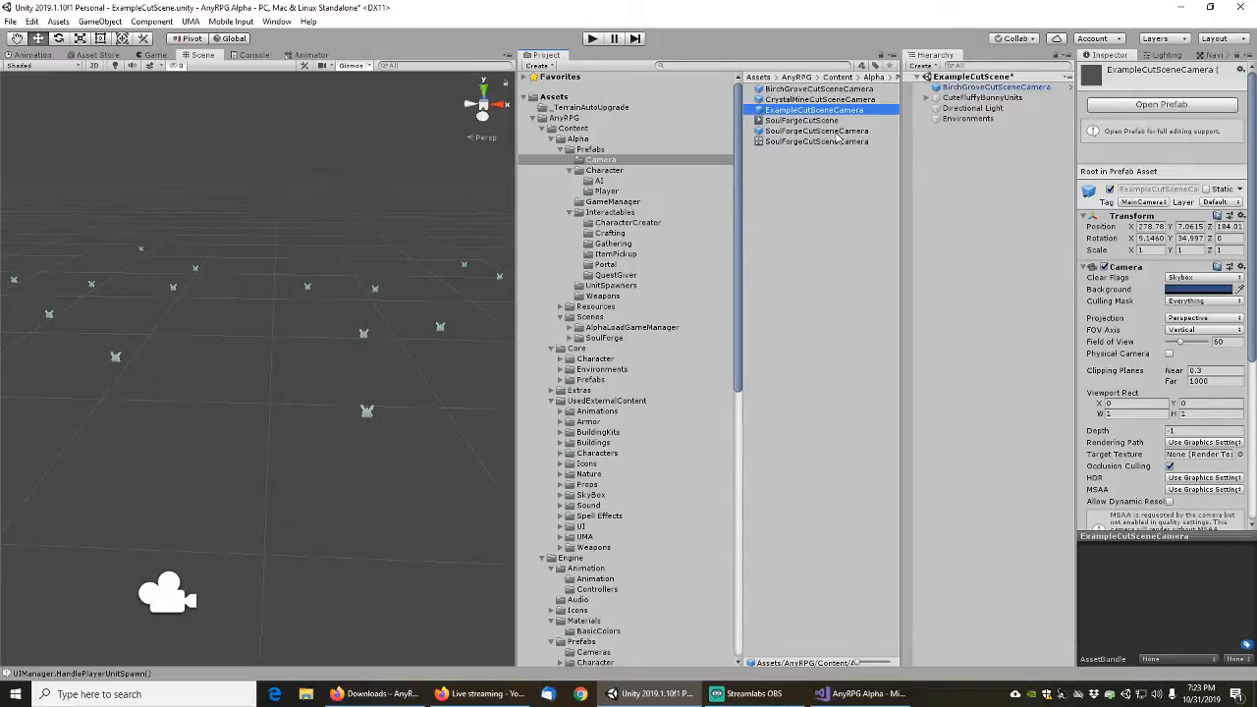
Add the ExampleCutSceneCamera prefab to the ExampleCutScene scene and compare its transform with the BirchGroveCutSceneCamera
left_click_drag(823, 115, 972, 79)
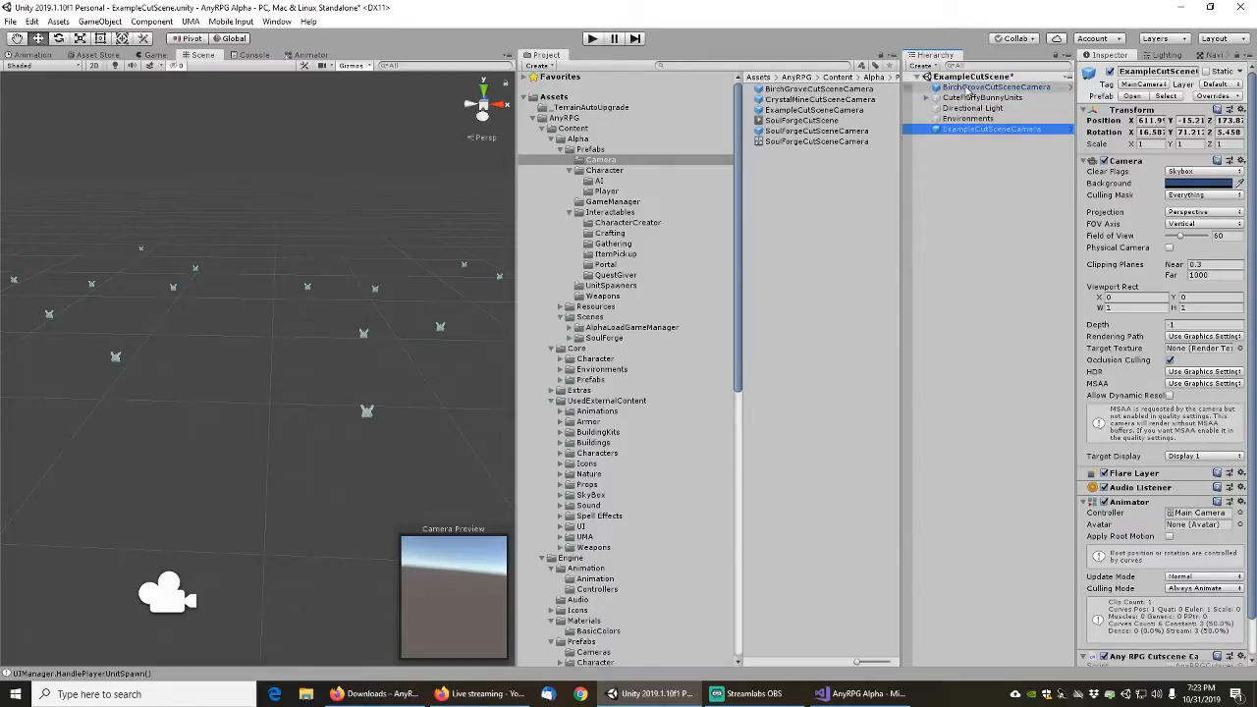
left_click(978, 87)
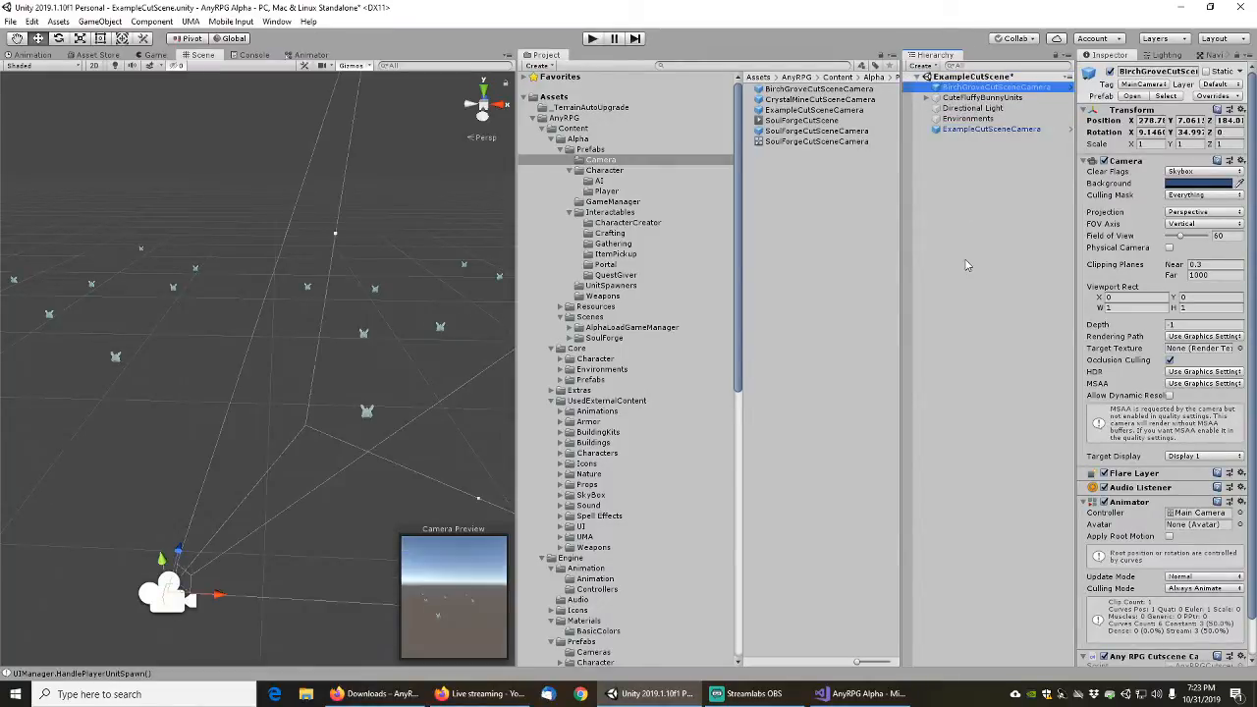
left_click(979, 129)
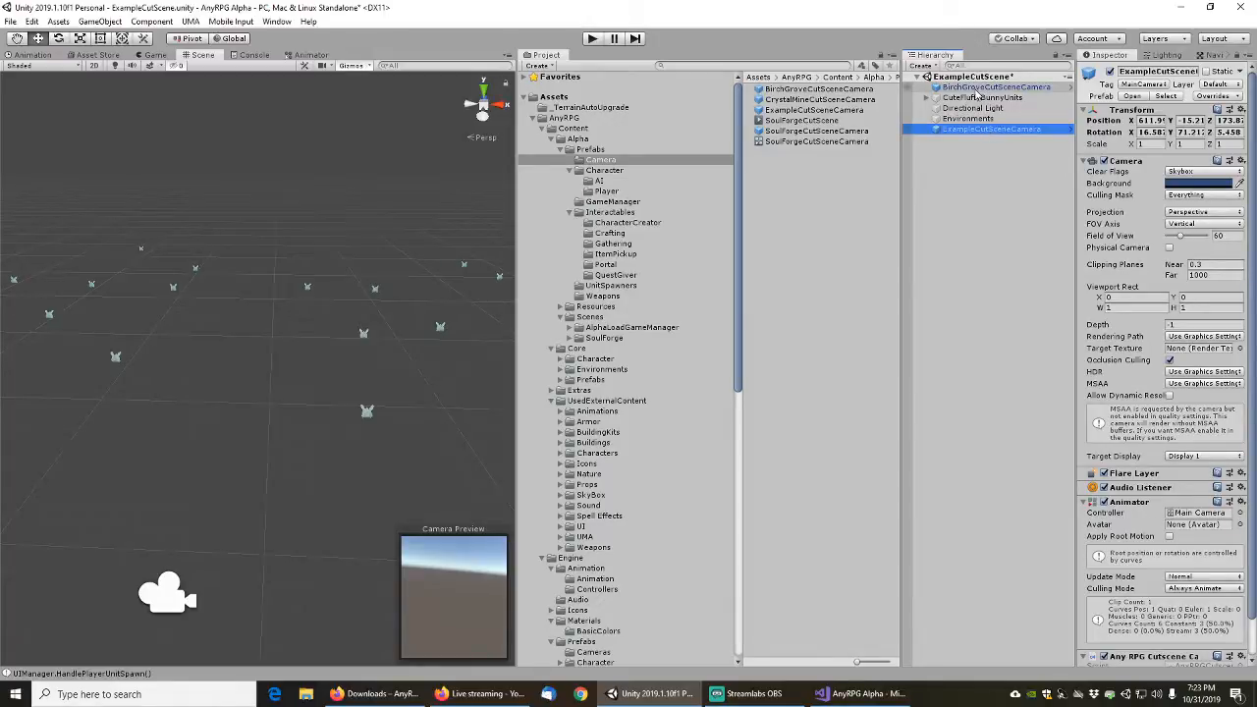
Copy the Transform component values from BirchGroveCutSceneCamera onto ExampleCutSceneCamera in the scene
left_click(975, 89)
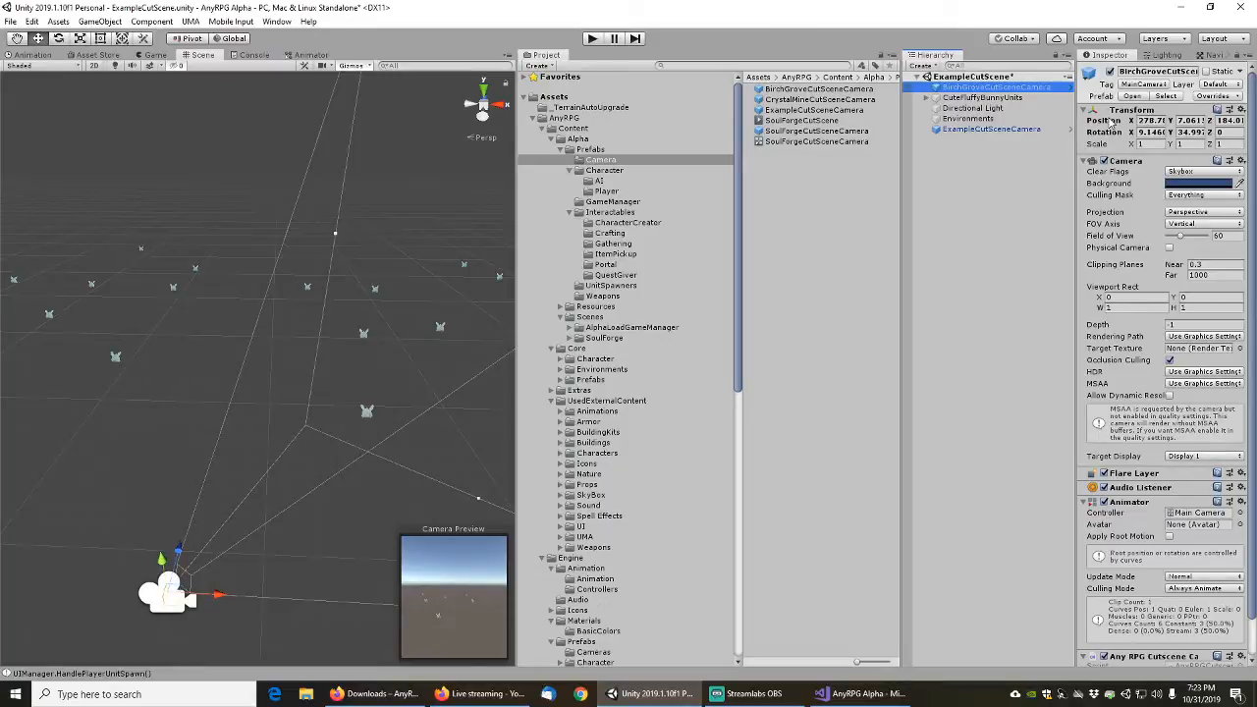
right_click(1114, 109)
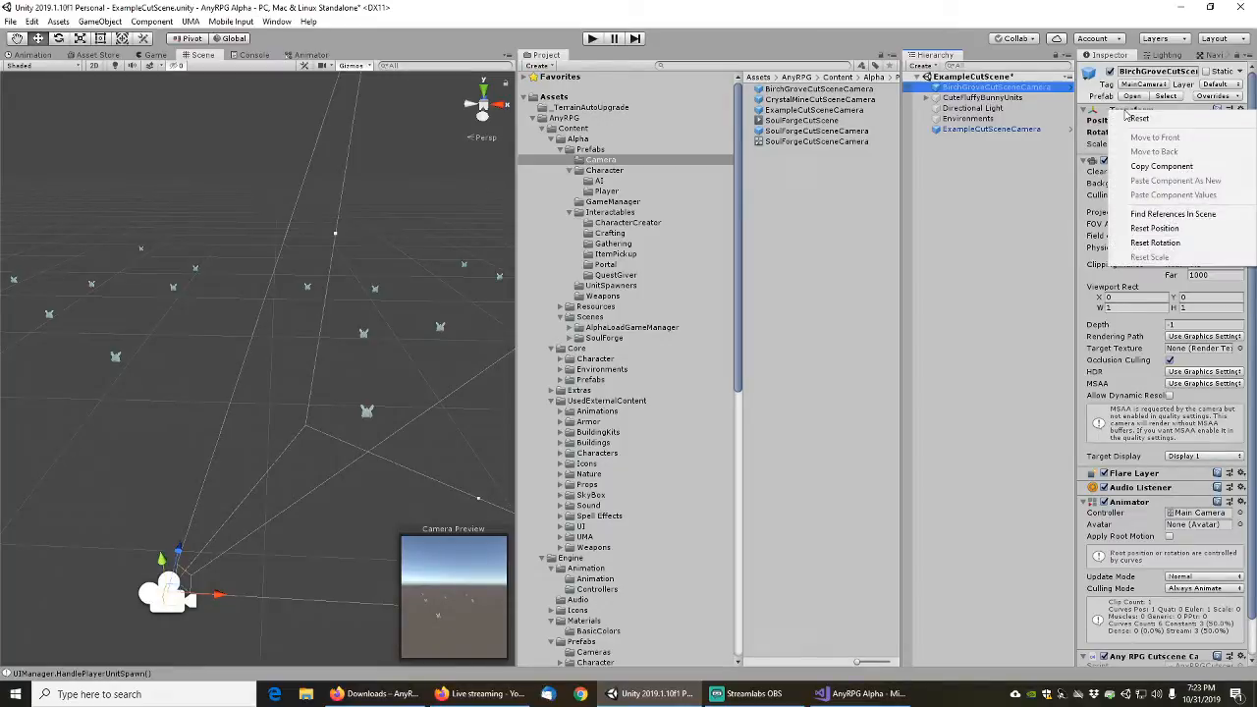
left_click(1155, 166)
left_click(975, 131)
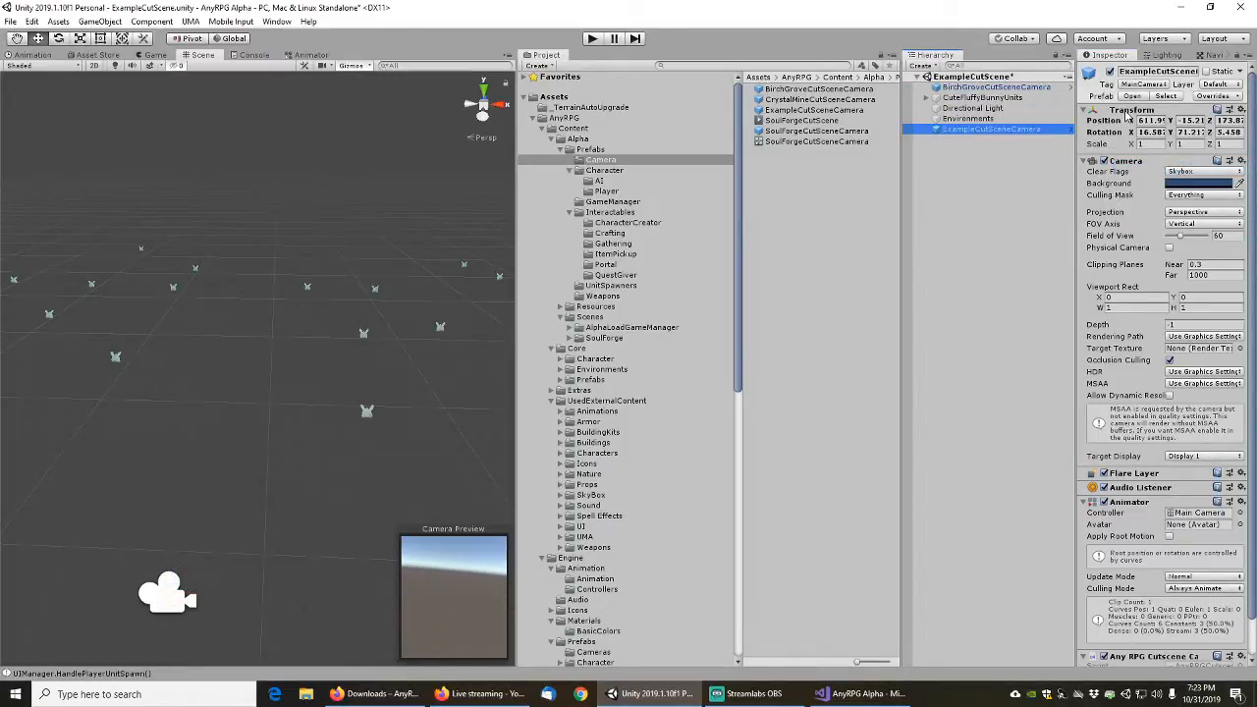
right_click(1117, 110)
left_click(1173, 196)
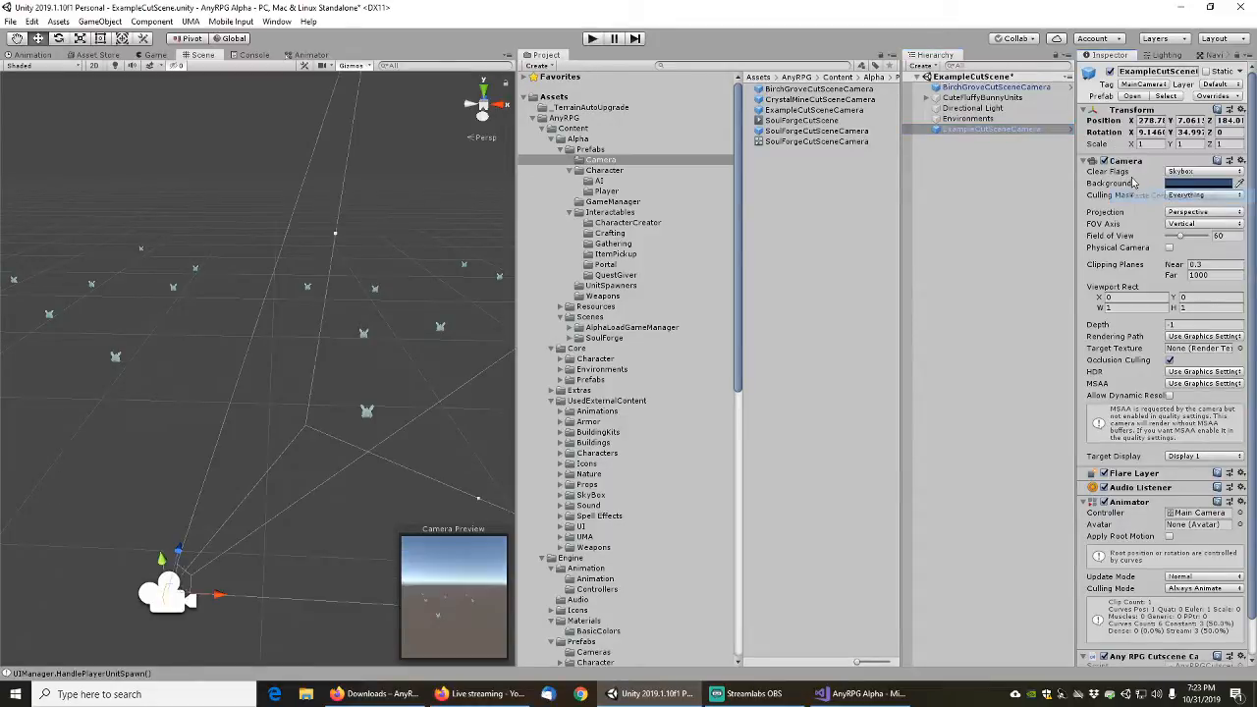
Delete BirchGroveCutSceneCamera from the scene and put ExampleCutSceneCamera first in the object order, above CuteFluffyBunnyUnits
left_click(977, 88)
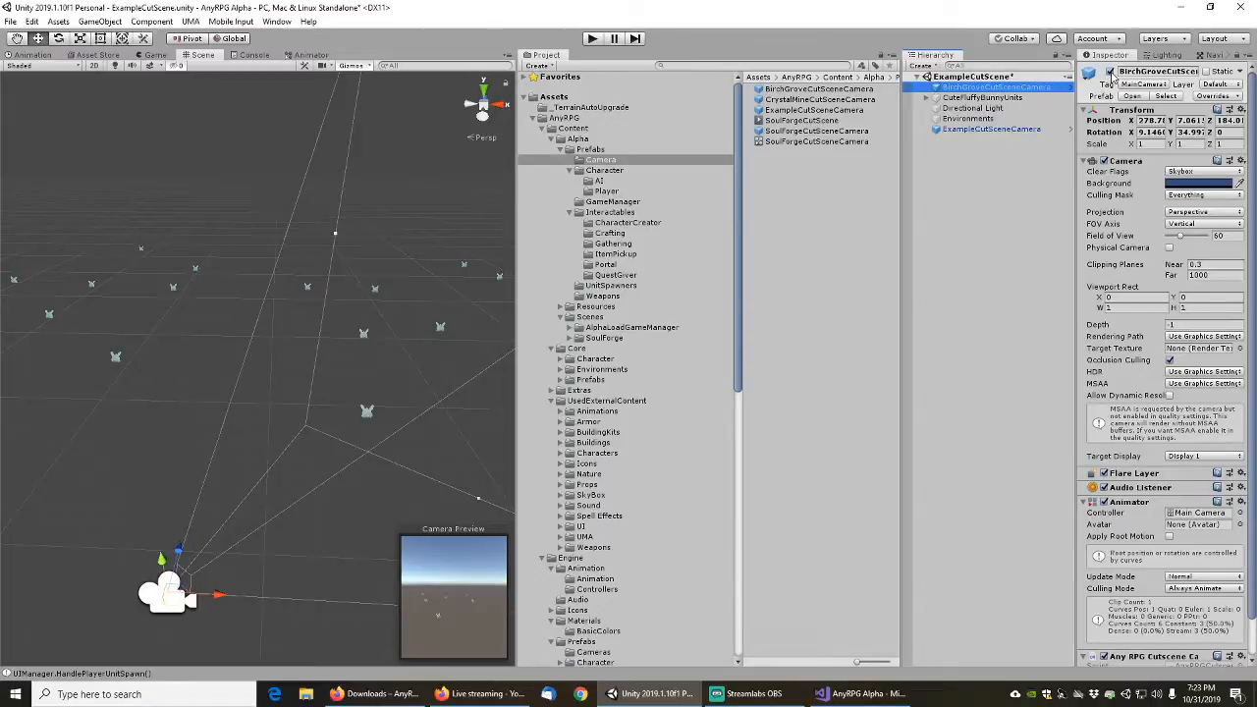
key("Delete")
left_click(971, 122)
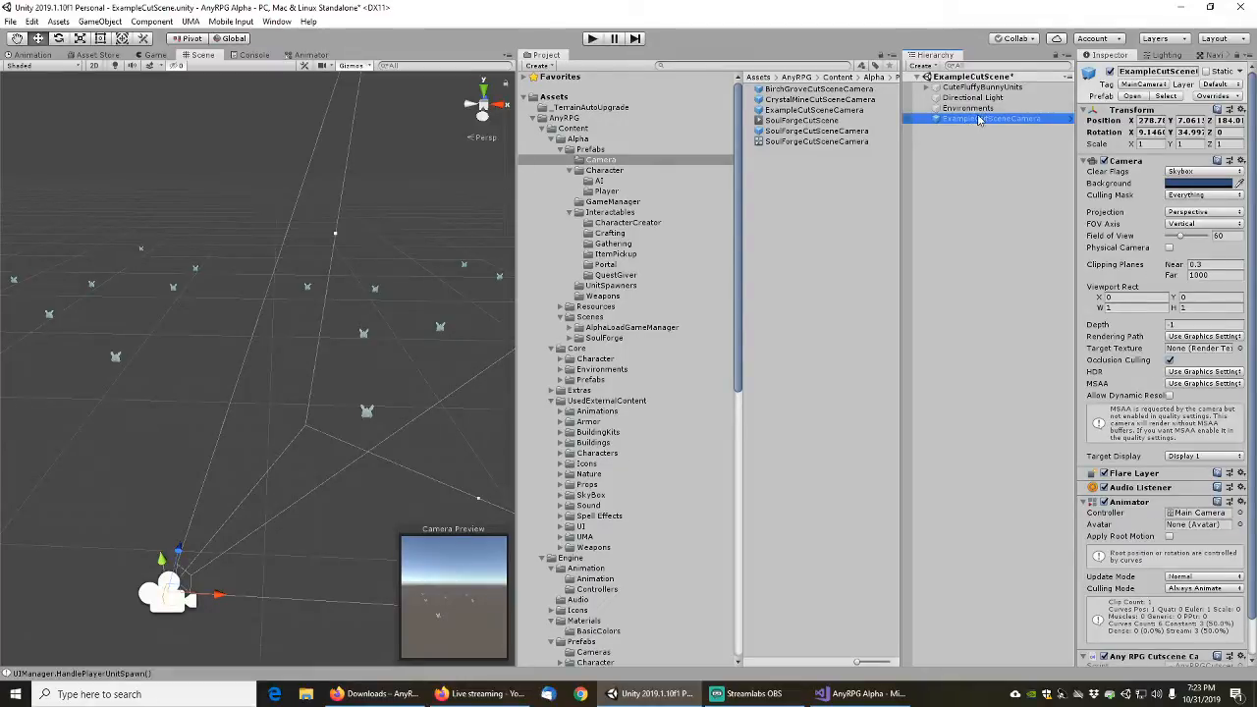
left_click_drag(975, 122, 976, 84)
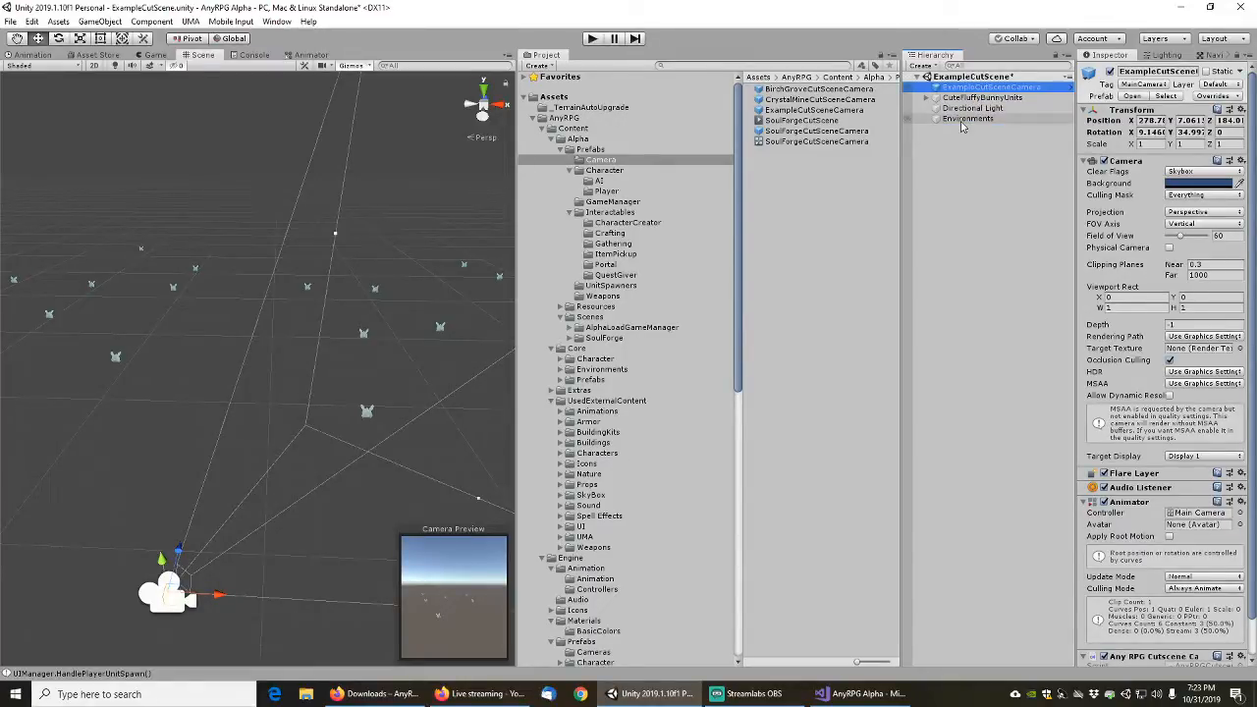
Add a Cube as a child of the Environments object in the ExampleCutScene scene
left_click(961, 122)
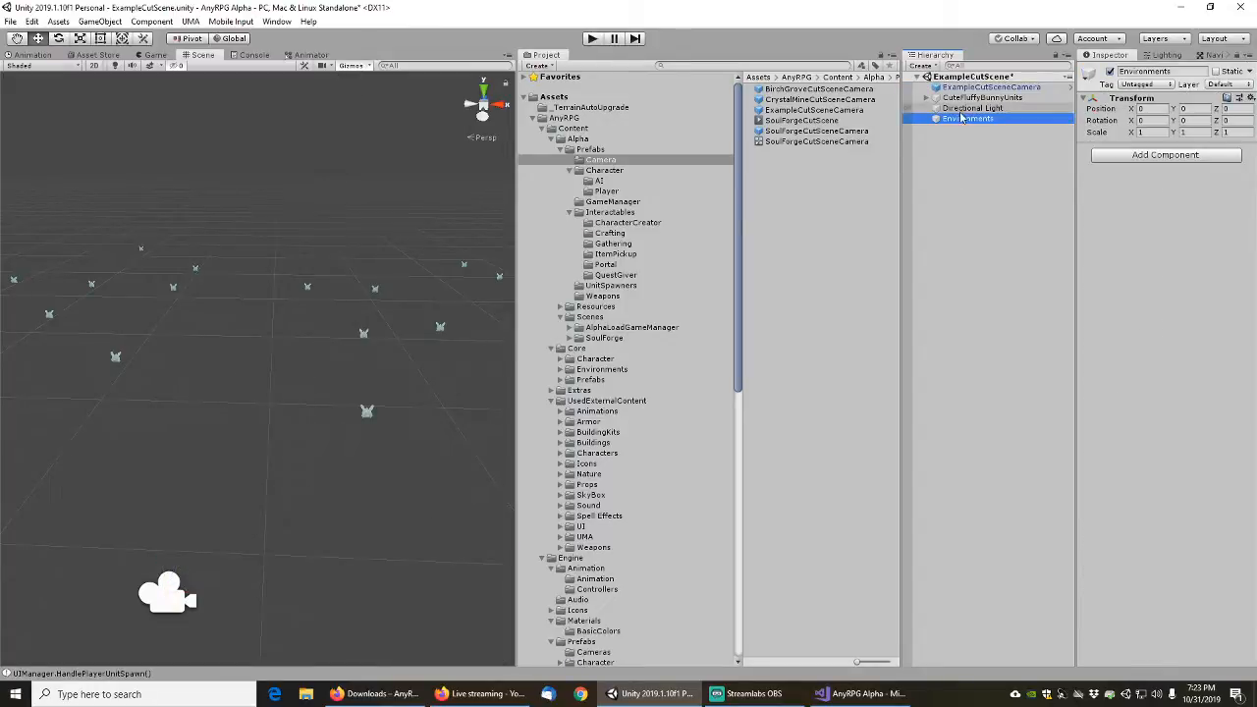
left_click(962, 107)
left_click(982, 88)
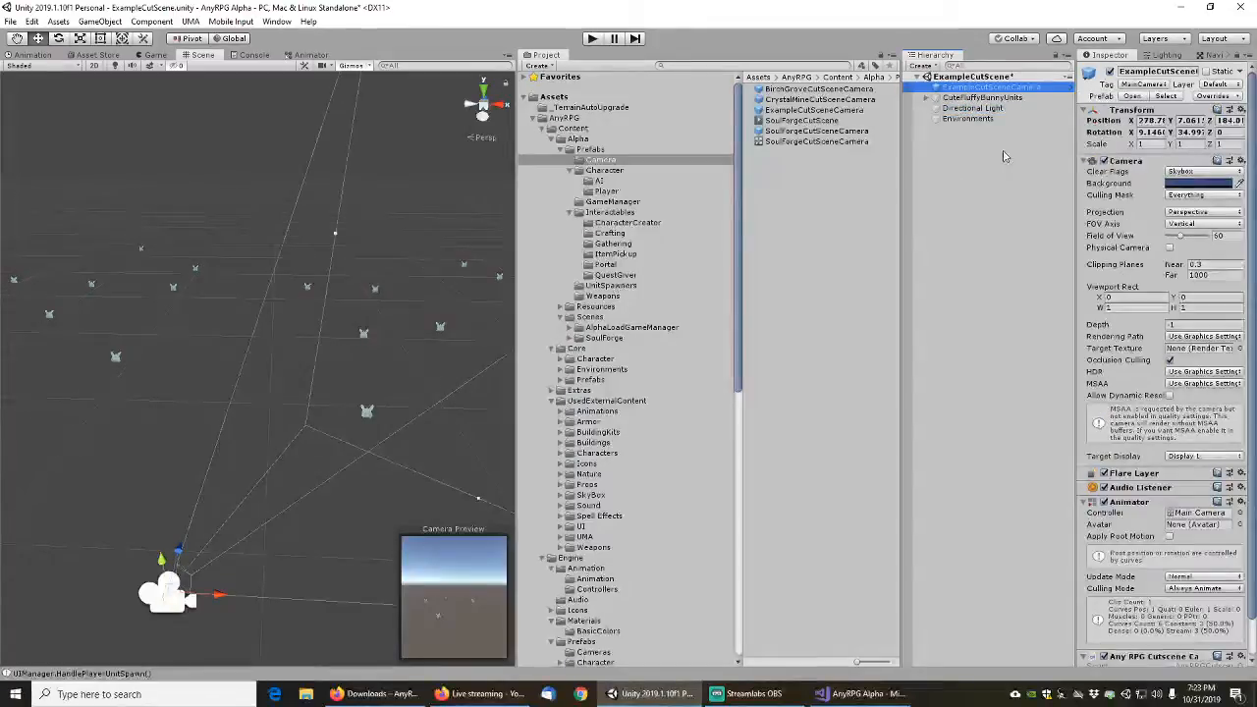
key("f")
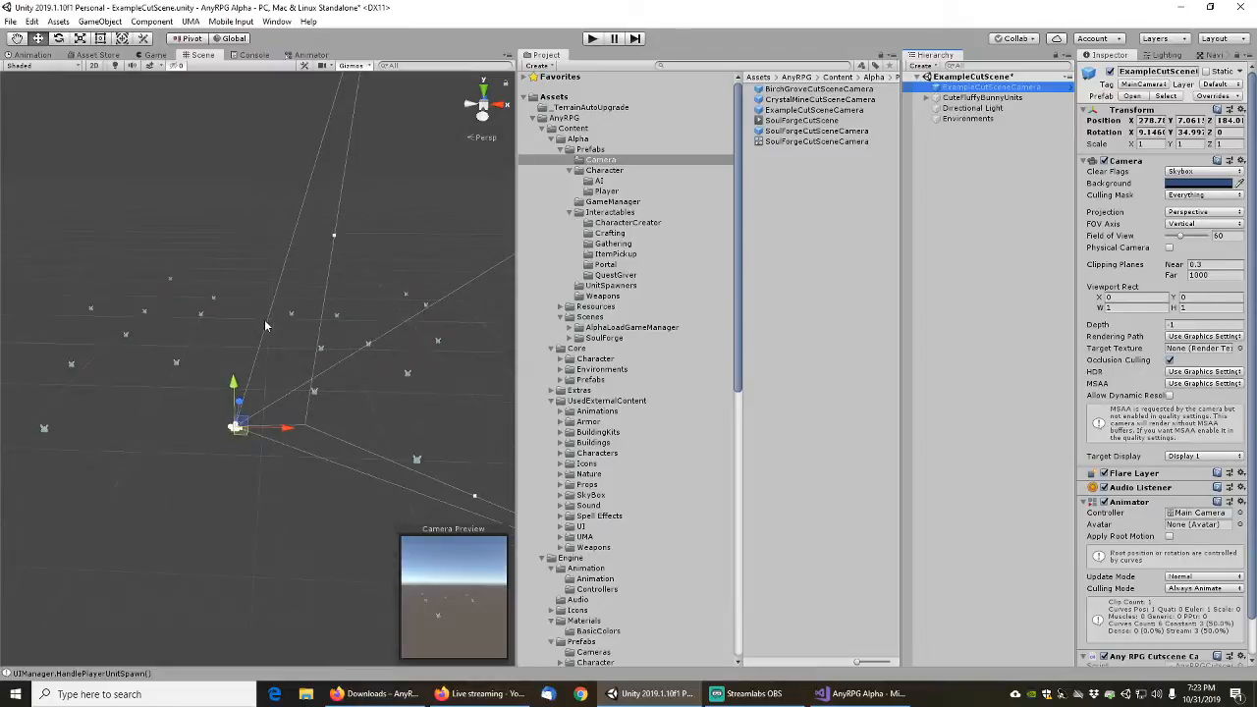
scroll(254, 318, "down", 3)
middle_click_drag(258, 262, 200, 278)
scroll(260, 270, "down", 3)
left_click(967, 118)
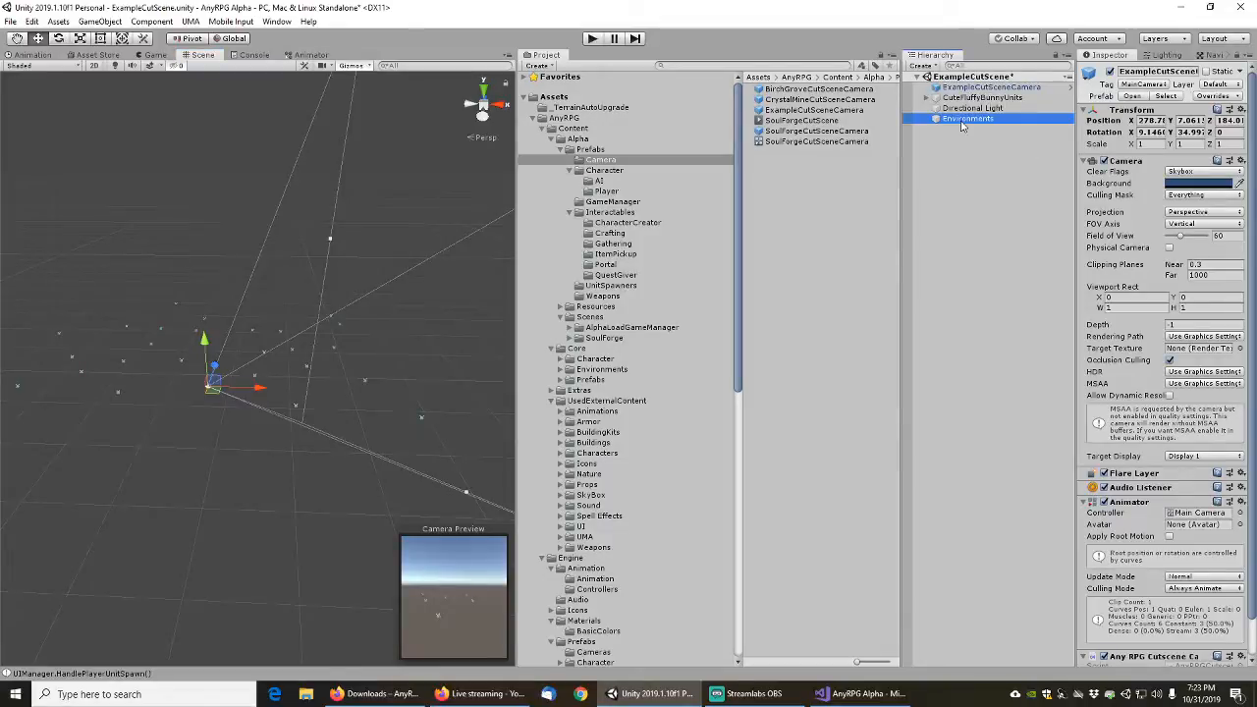
right_click(962, 119)
mouse_move(1011, 258)
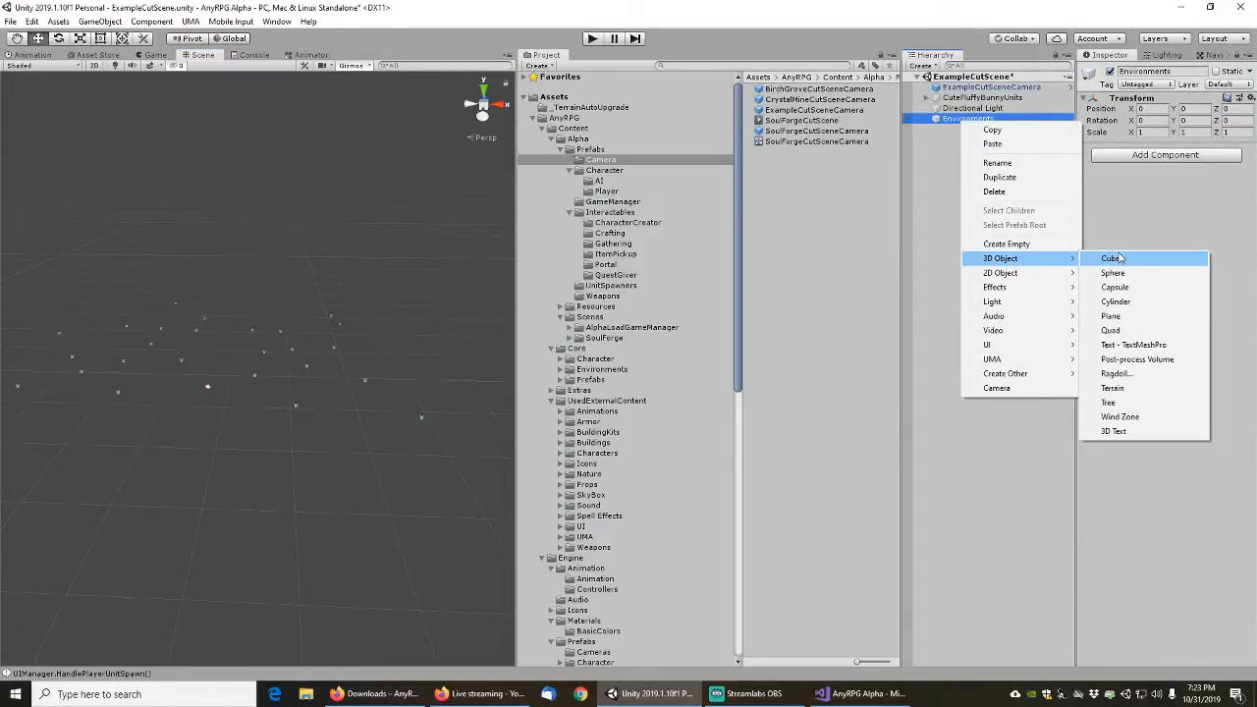
left_click(1100, 259)
Set the Environments cube's X and Z scale to 50
left_click(1149, 132)
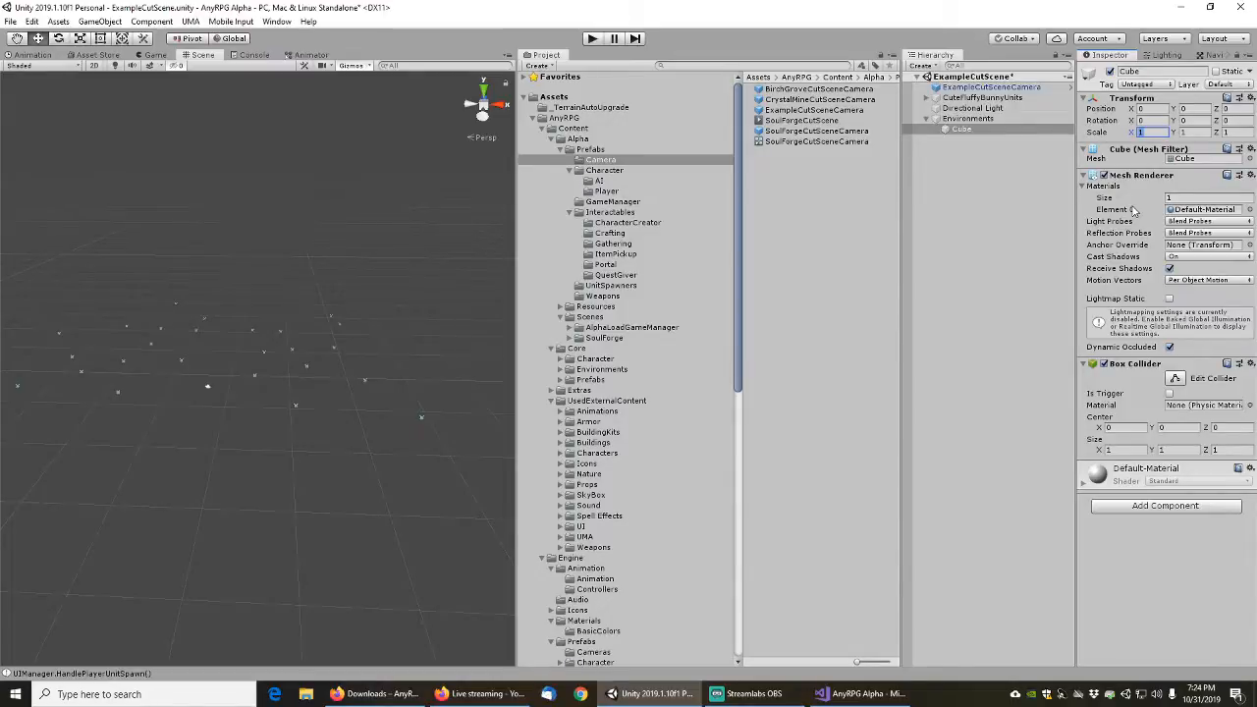
type("50")
key("Tab")
key("Tab")
type("50")
key("Return")
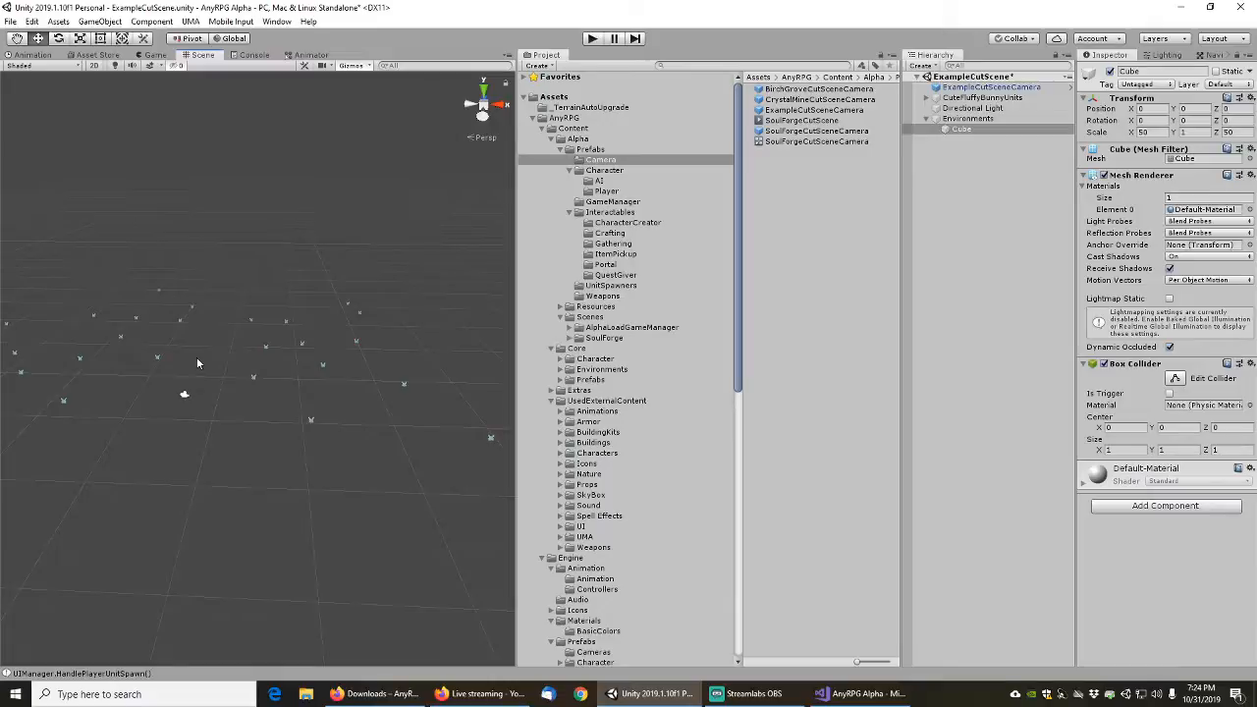
Move the cube to the centre of the scene view and set its X and Z scale to 100
key("ctrl+alt+f")
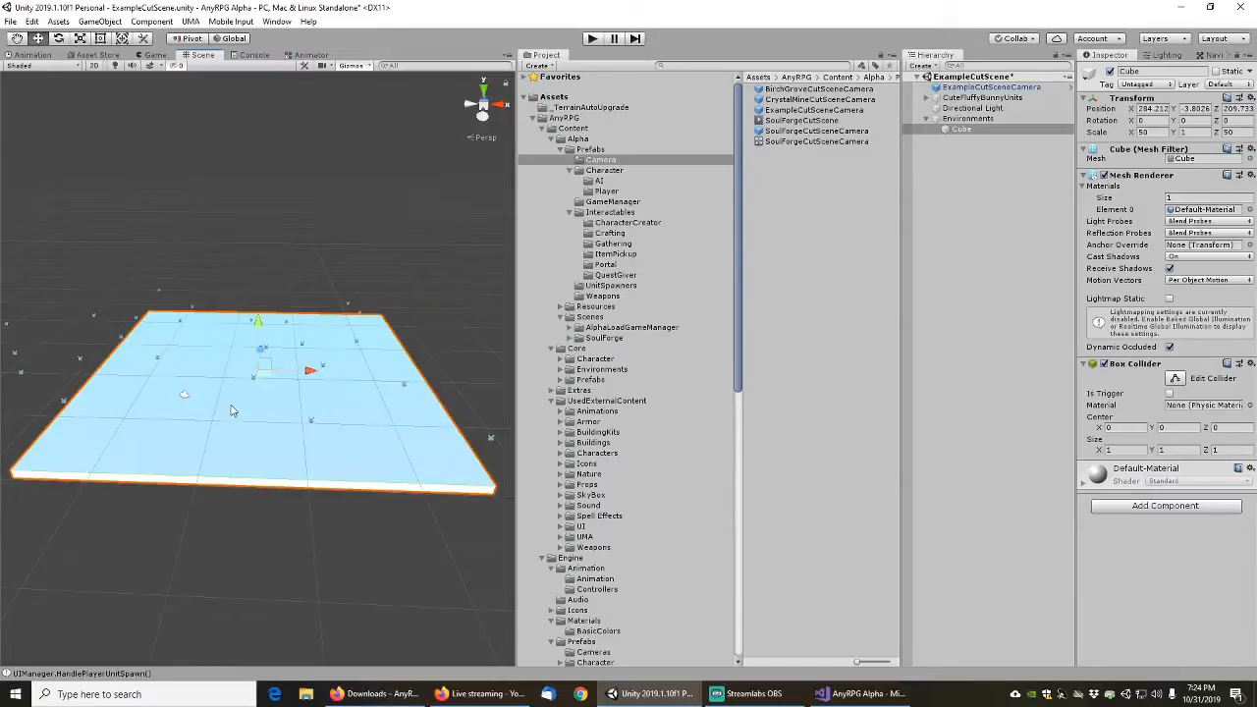
left_click(1157, 133)
type("100")
key("Tab")
key("Tab")
type("100")
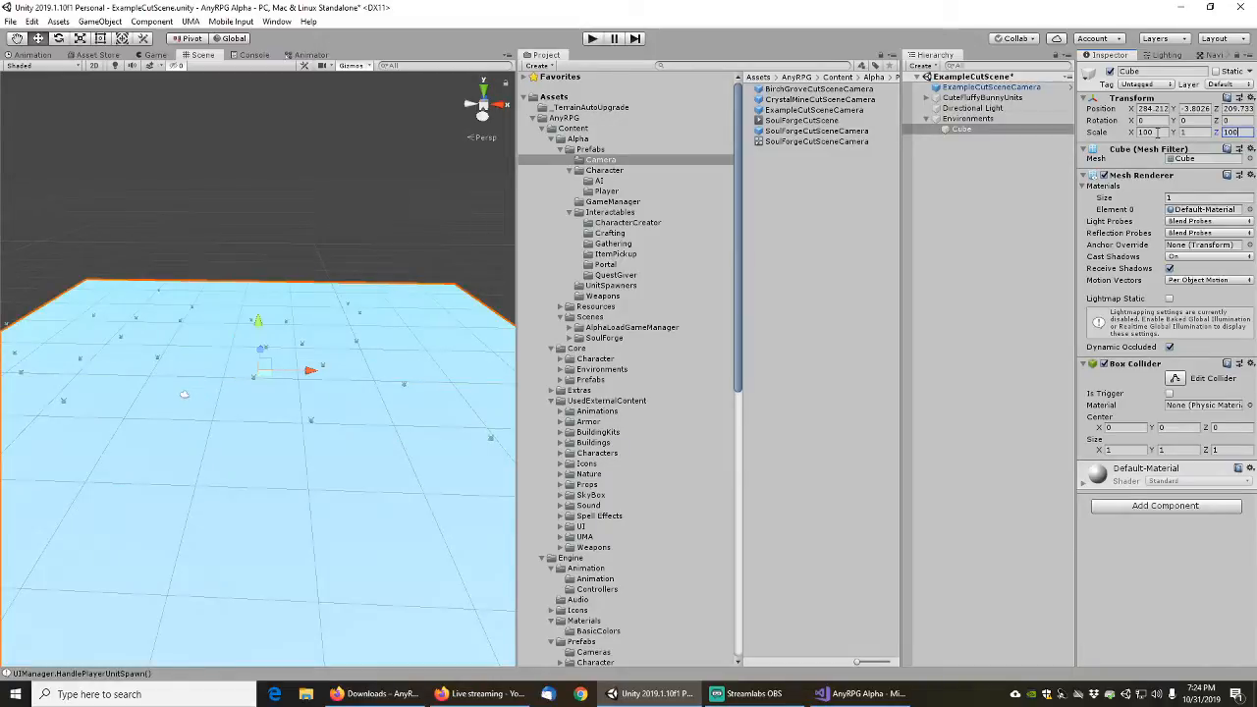
Raise the ground cube to a Y position of 1.1 so it sits under the bunny units
middle_click_drag(388, 314, 284, 124)
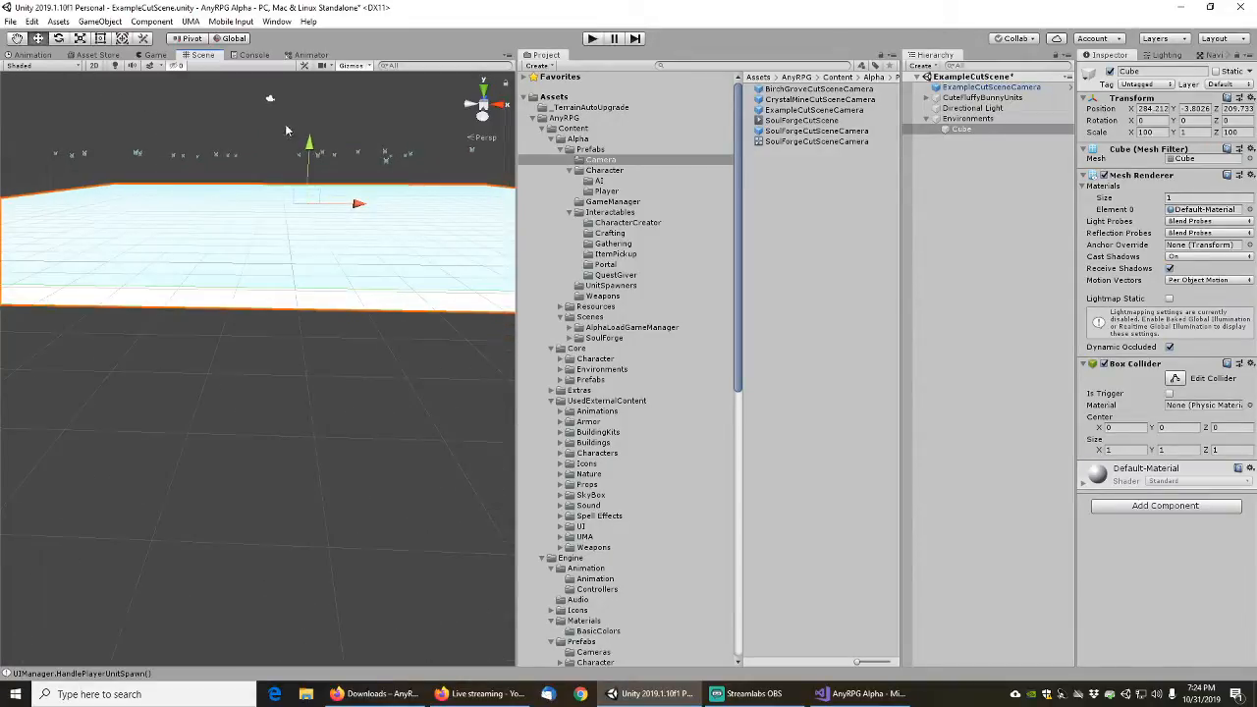
left_click_drag(310, 144, 308, 132)
middle_click_drag(308, 133, 317, 363)
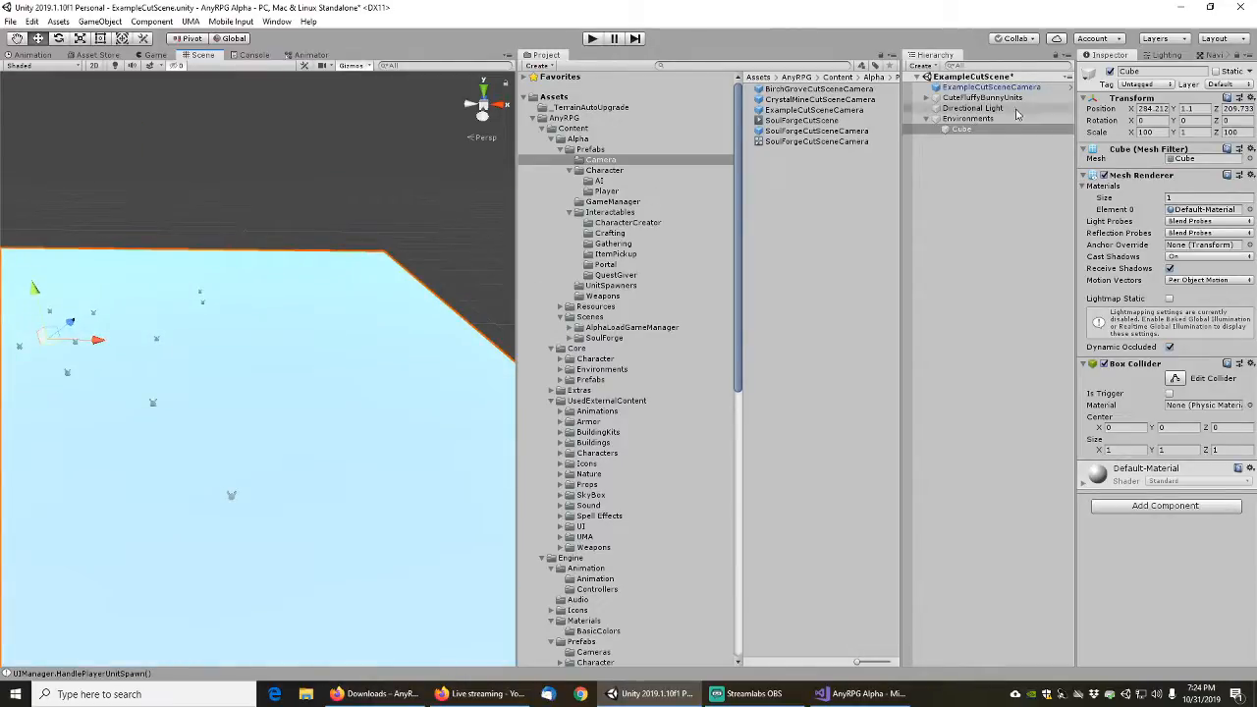
Search the available materials for gray and assign AnyRPGGrayMaterial to the ground cube
left_click(1250, 209)
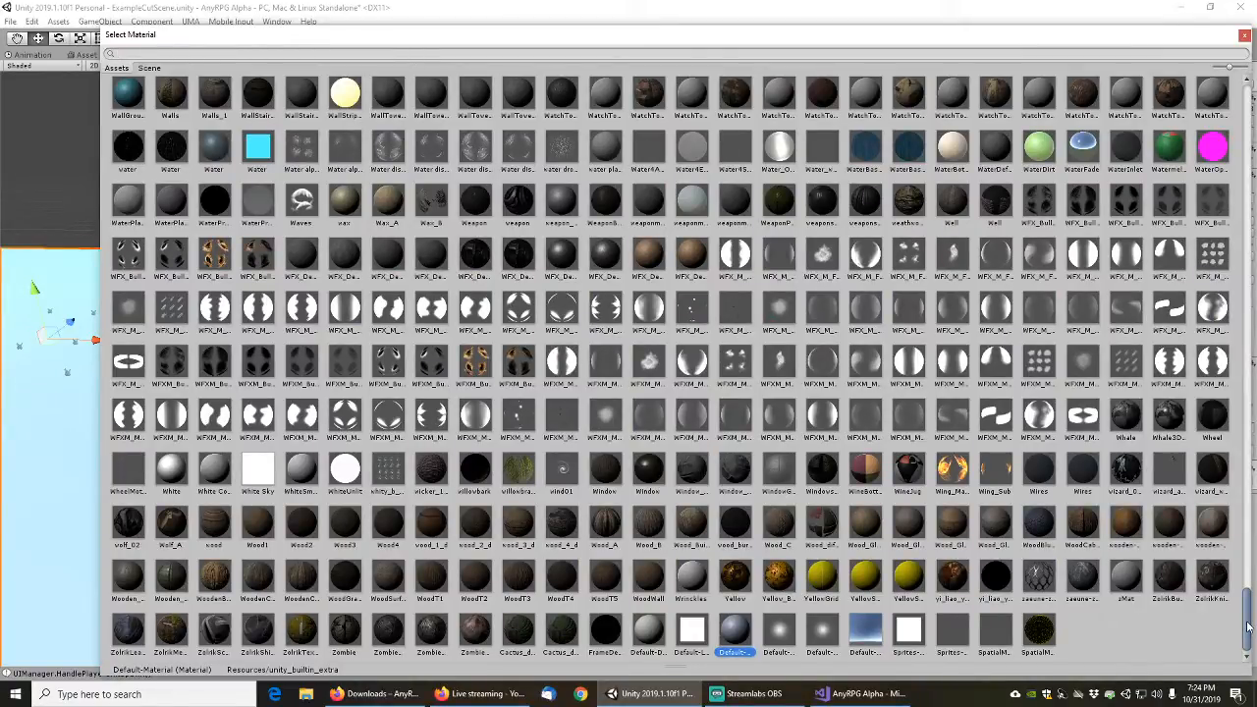
left_click_drag(1248, 627, 1250, 106)
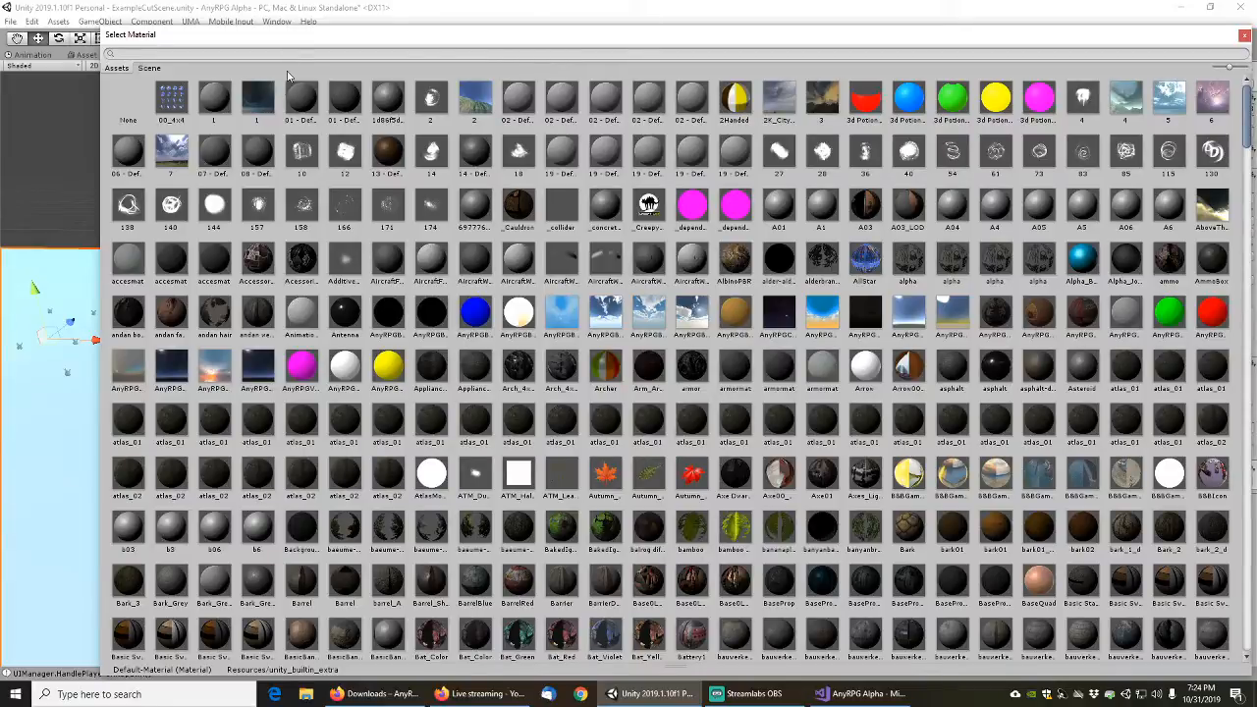
type("spik")
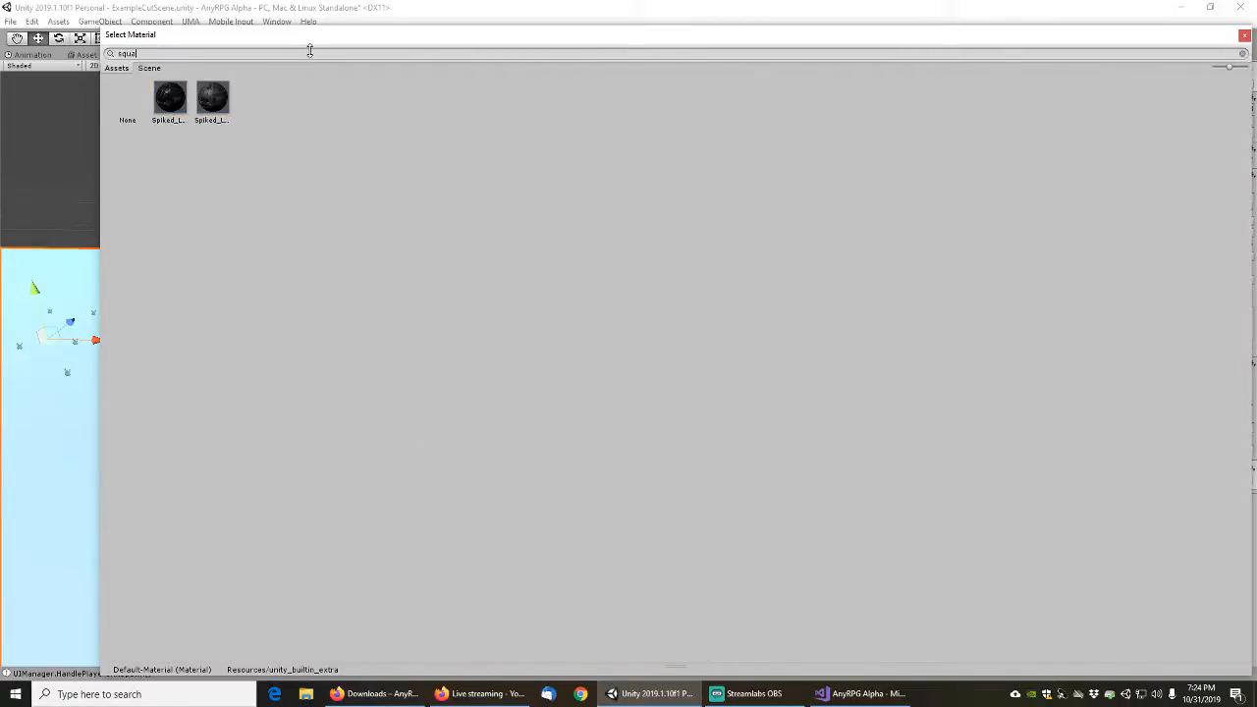
key("BackSpace")
key("BackSpace")
key("BackSpace")
key("BackSpace")
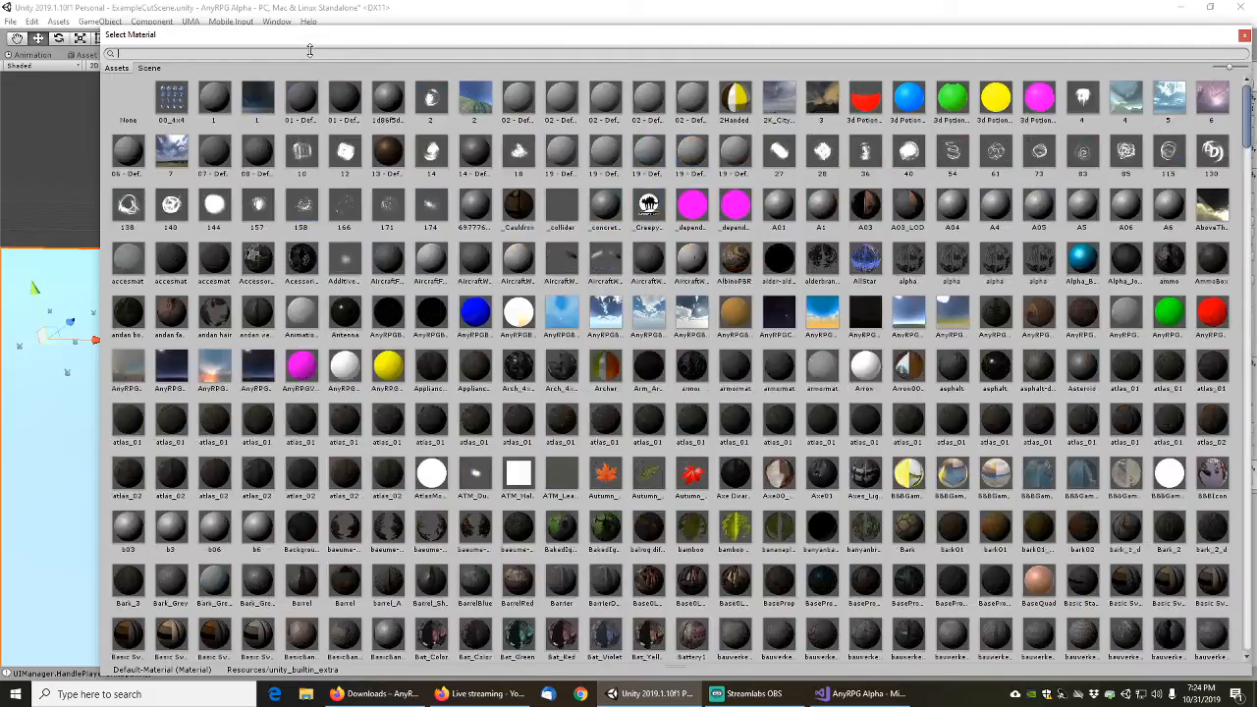
type("gray")
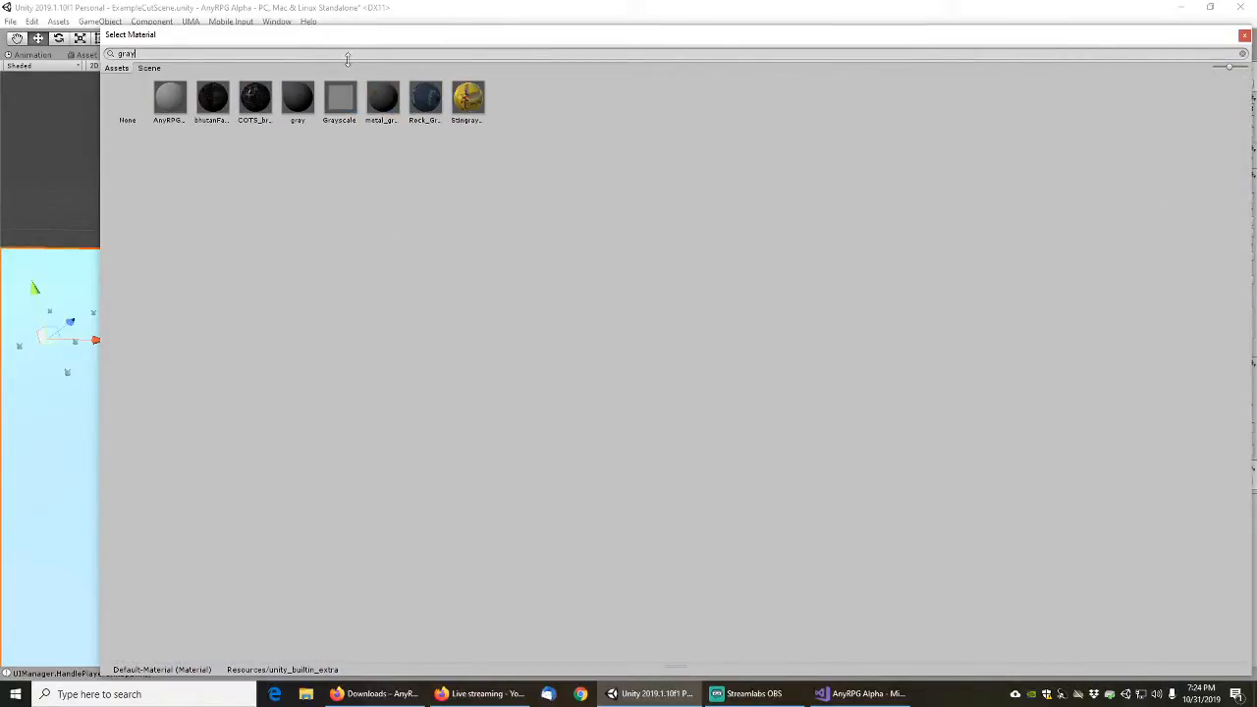
double_click(169, 96)
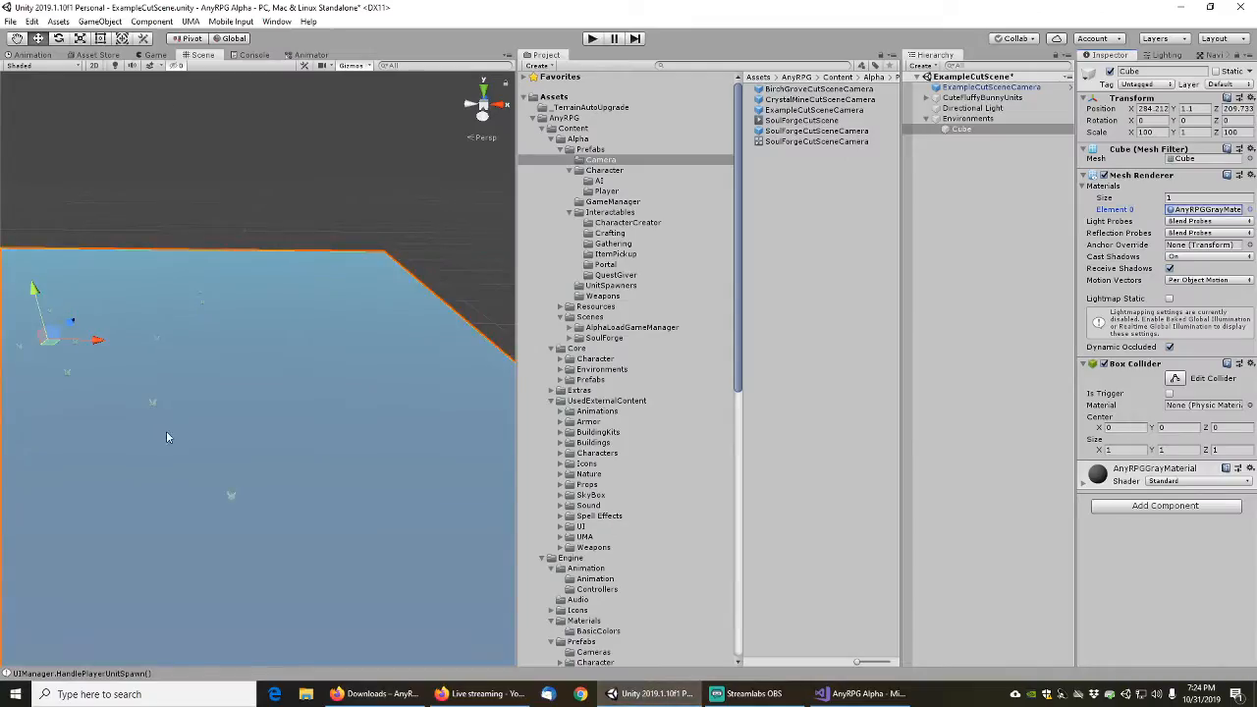
left_click_drag(166, 430, 220, 297)
middle_click_drag(220, 297, 202, 422)
right_click_drag(398, 292, 351, 355)
middle_click_drag(353, 318, 354, 372)
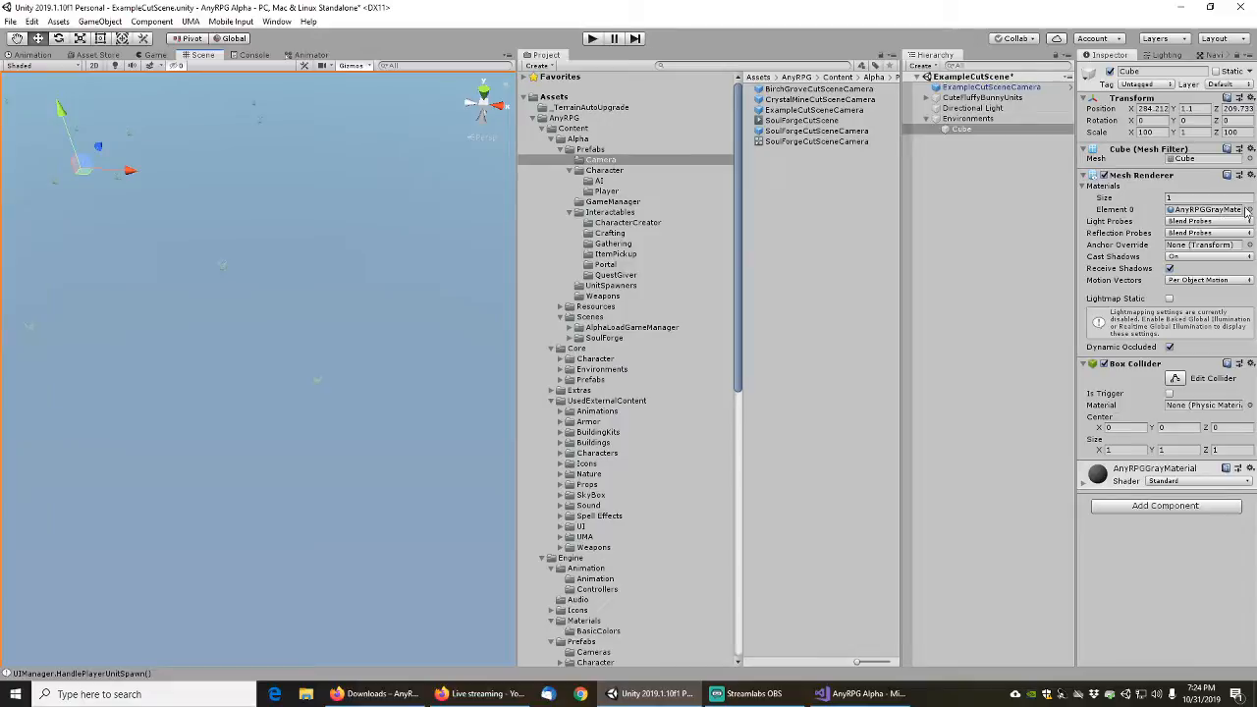
Locate AnyRPGGrayMaterial in the project's BasicColors materials and save the ExampleCutScene scene
left_click(1222, 210)
left_click(811, 142)
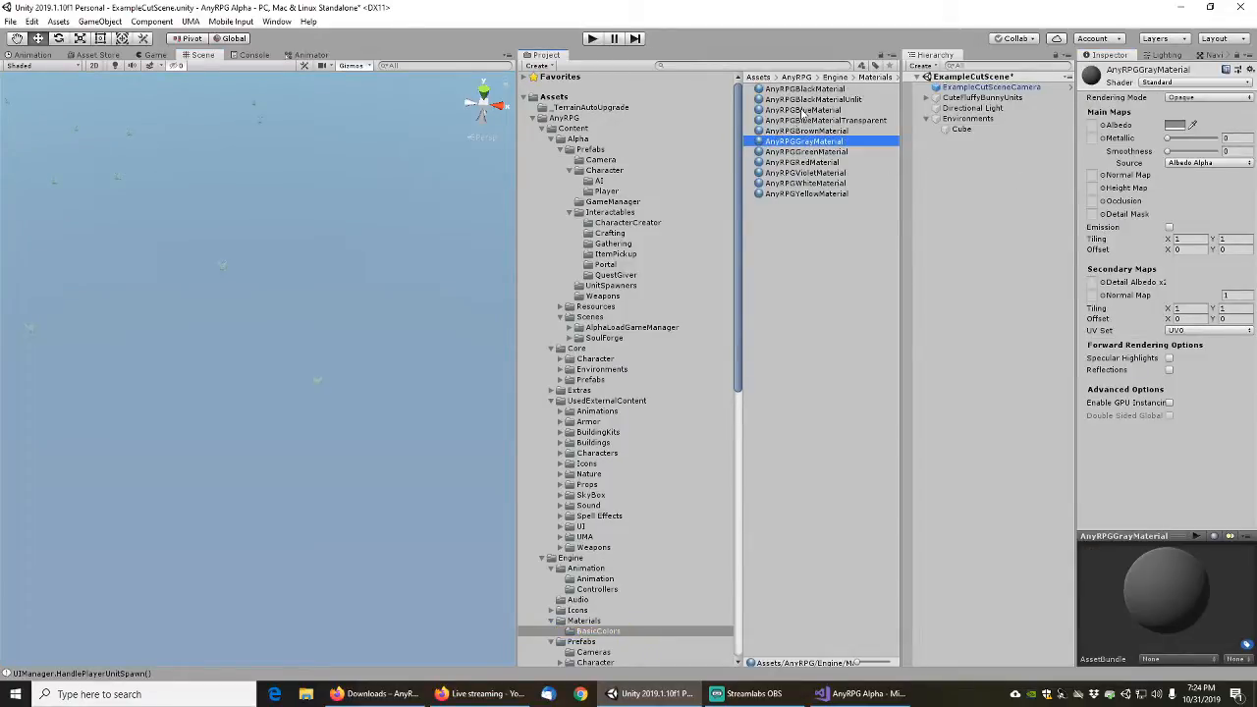
left_click(10, 20)
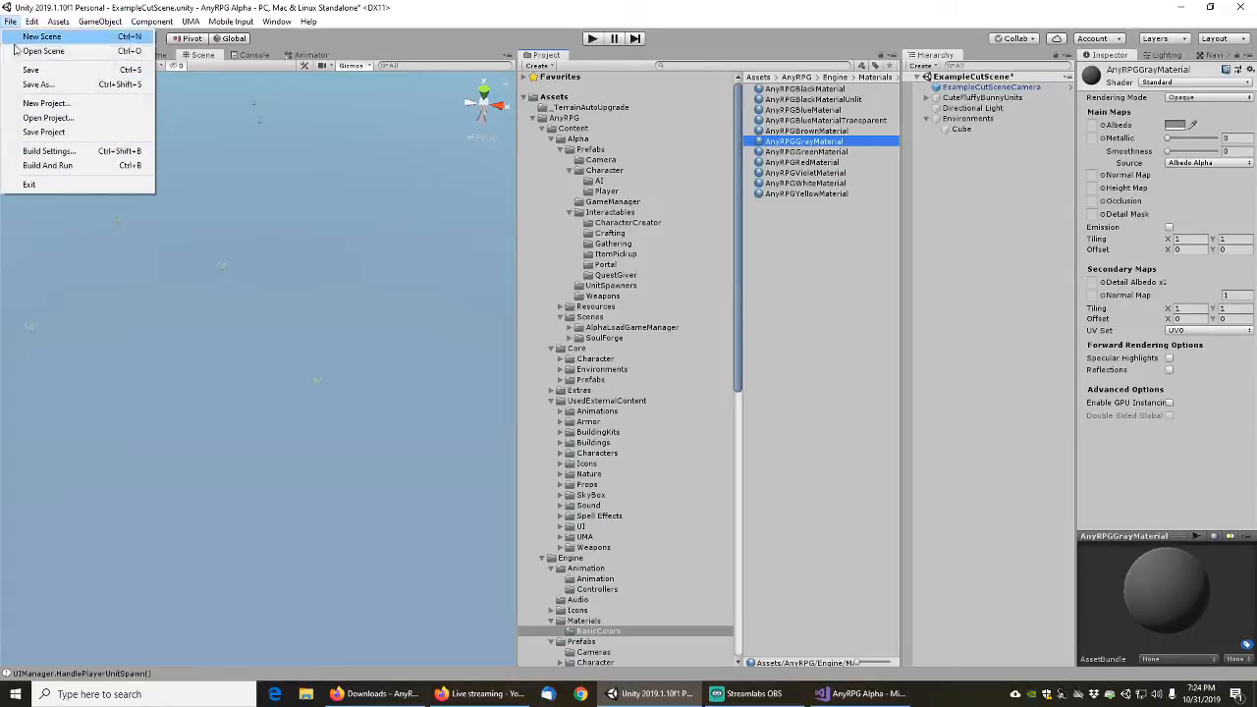
left_click(24, 70)
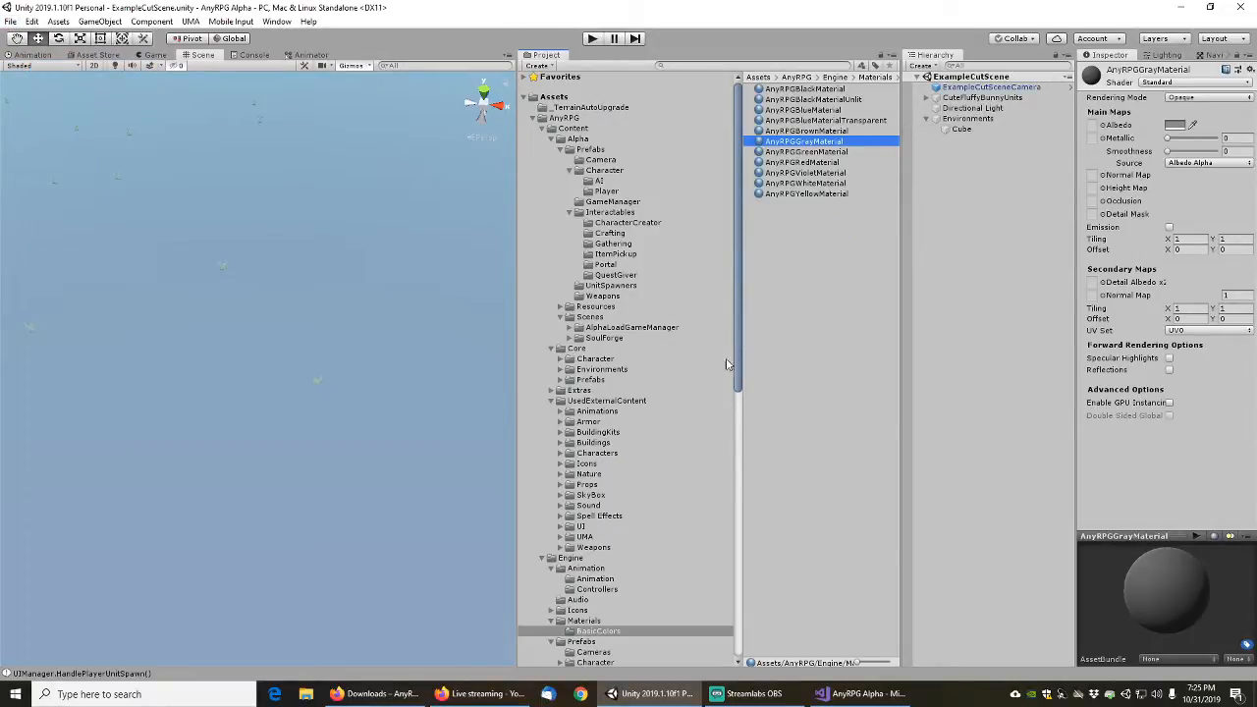
Open the CharacterCreator scene and examine the environment Quad's Ground material and its location in the project
left_click(701, 65)
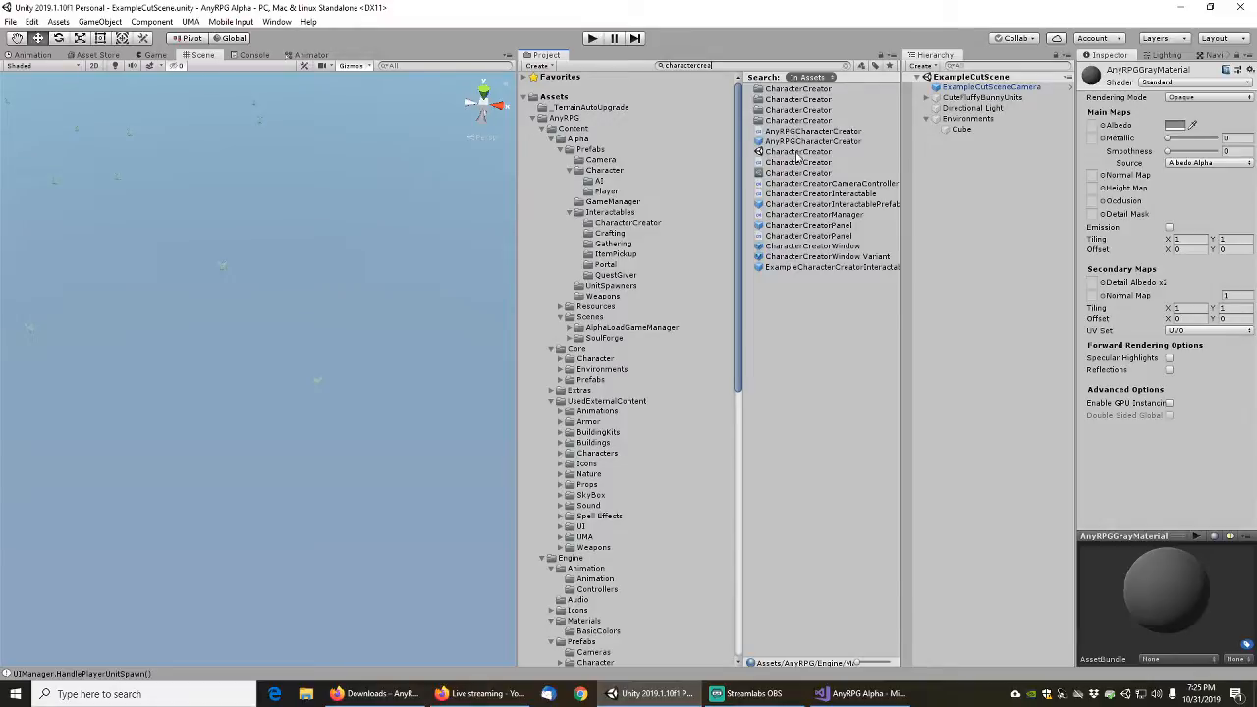
double_click(797, 152)
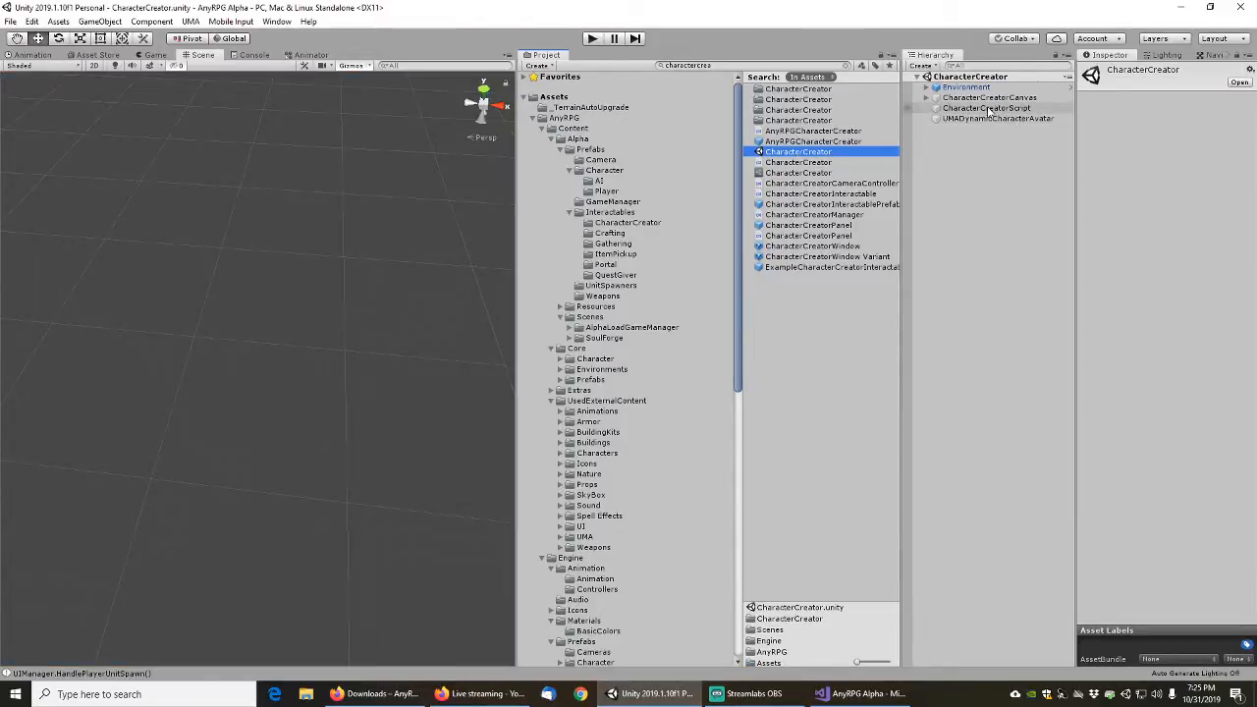
left_click(958, 88)
left_click(928, 89)
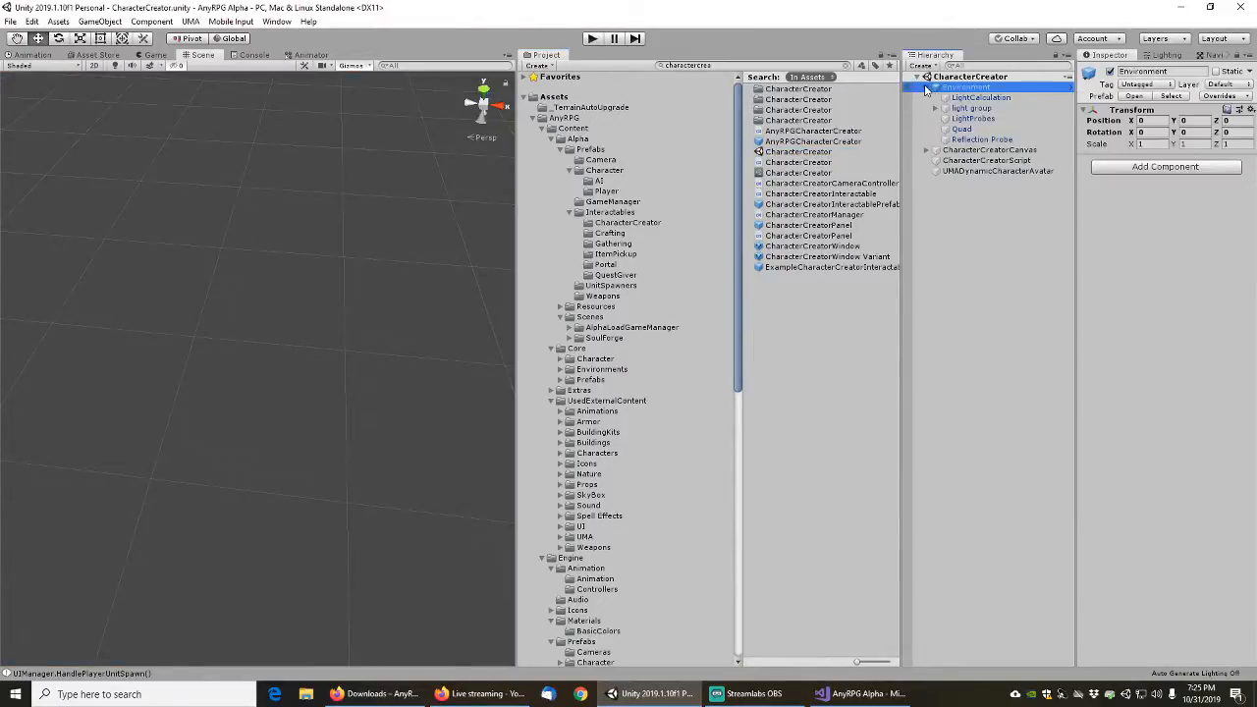
left_click(958, 129)
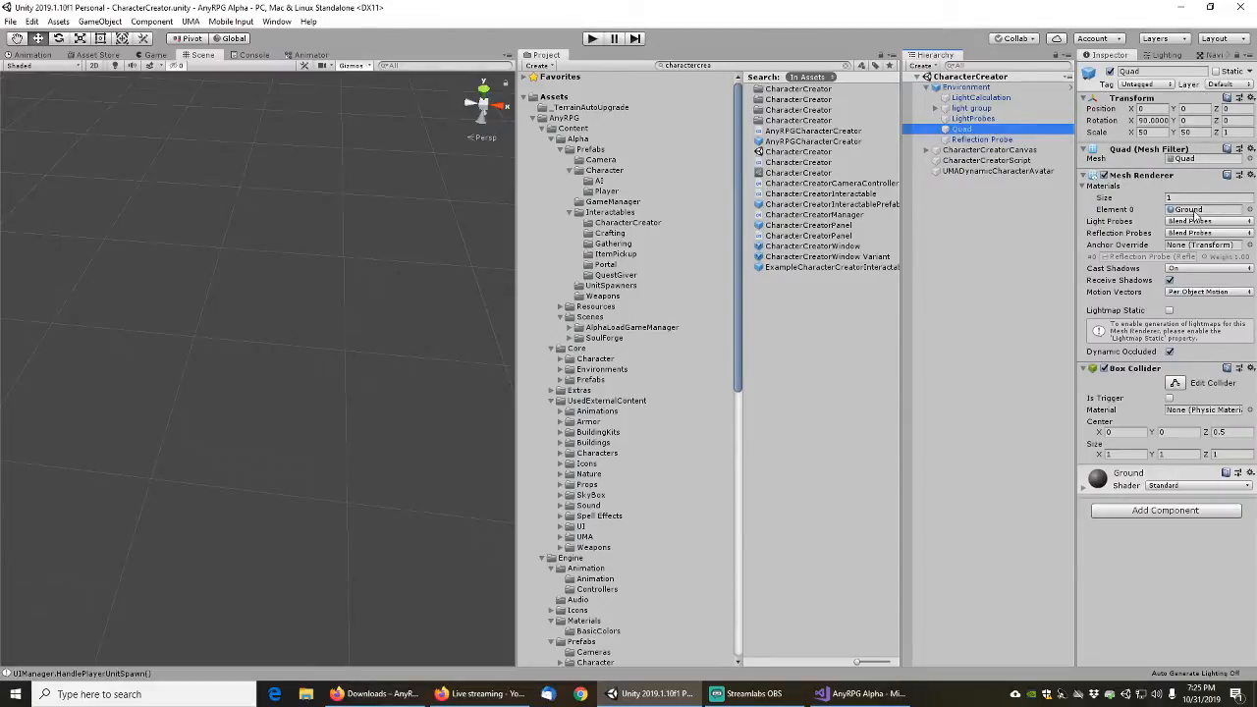
left_click(1190, 209)
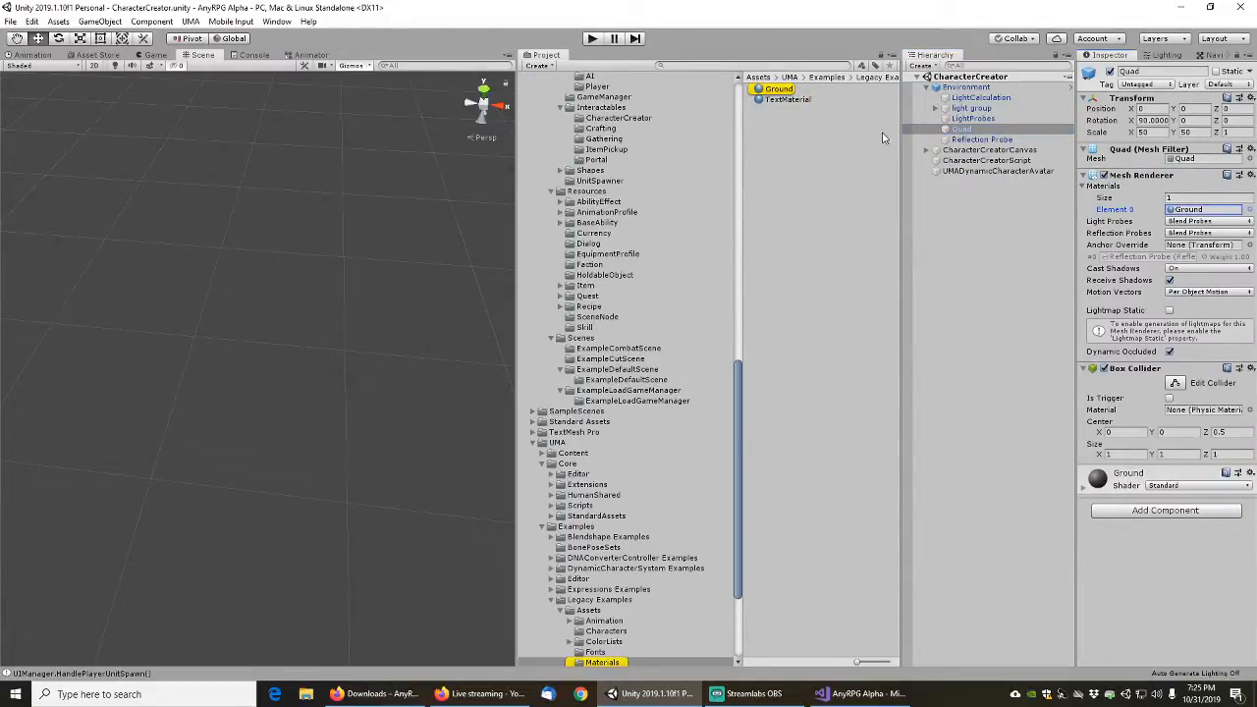
key("f")
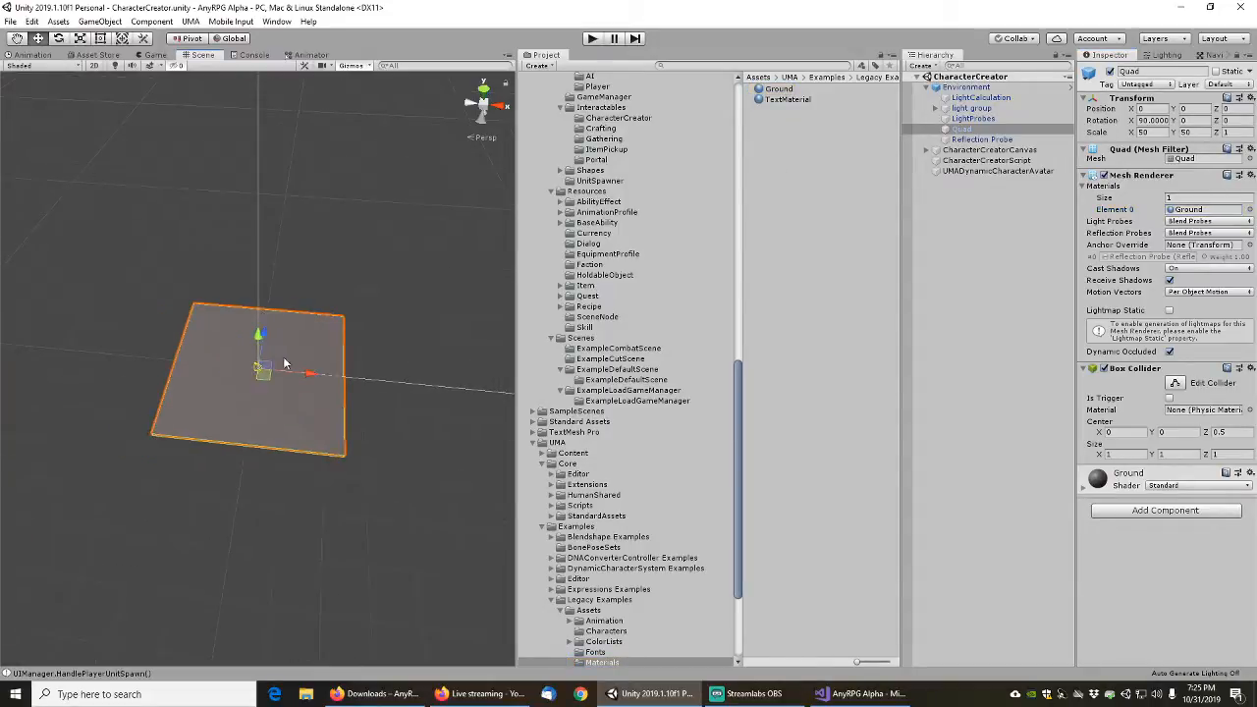
scroll(249, 400, "up", 6)
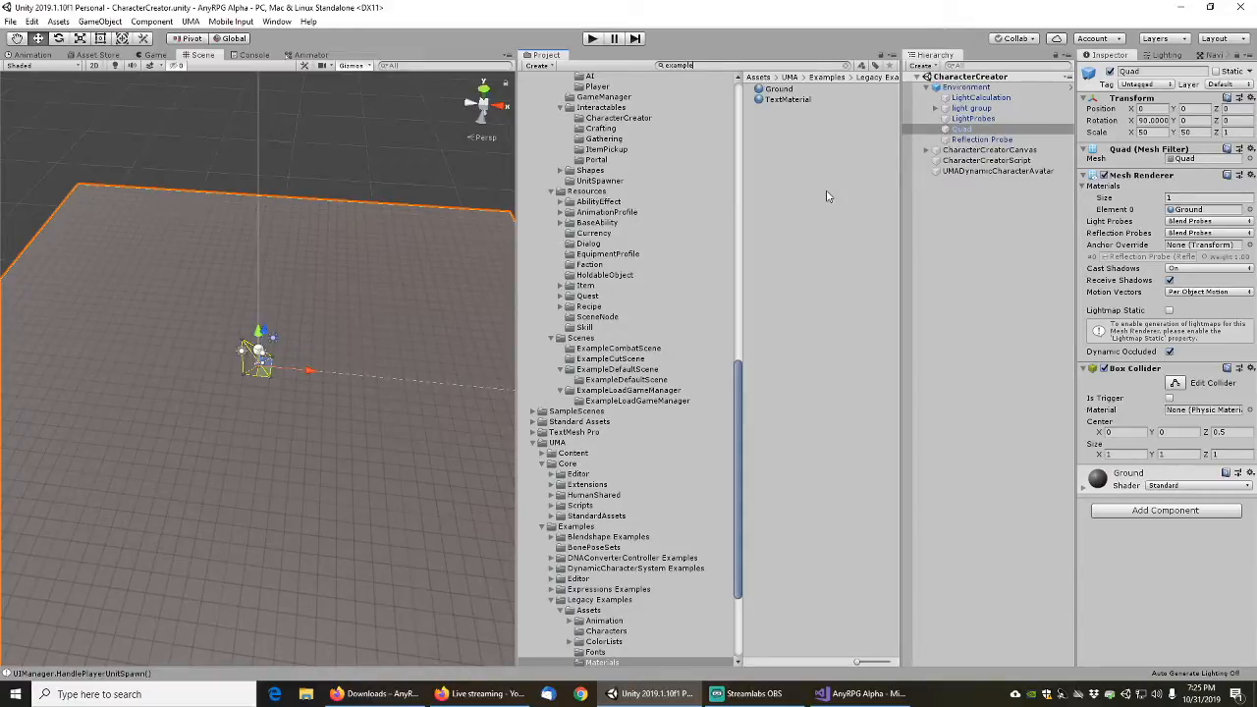
Reopen the ExampleCutScene scene and focus on the Cube under Environments
double_click(798, 100)
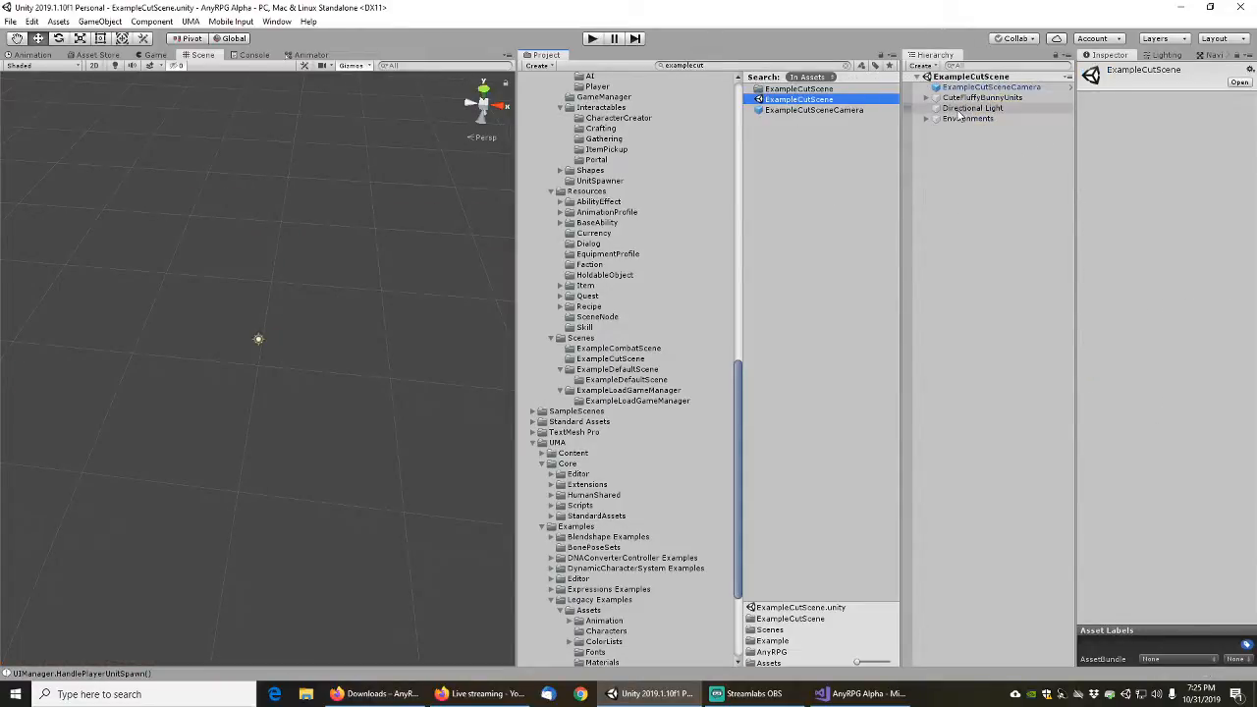
left_click(925, 118)
left_click(961, 129)
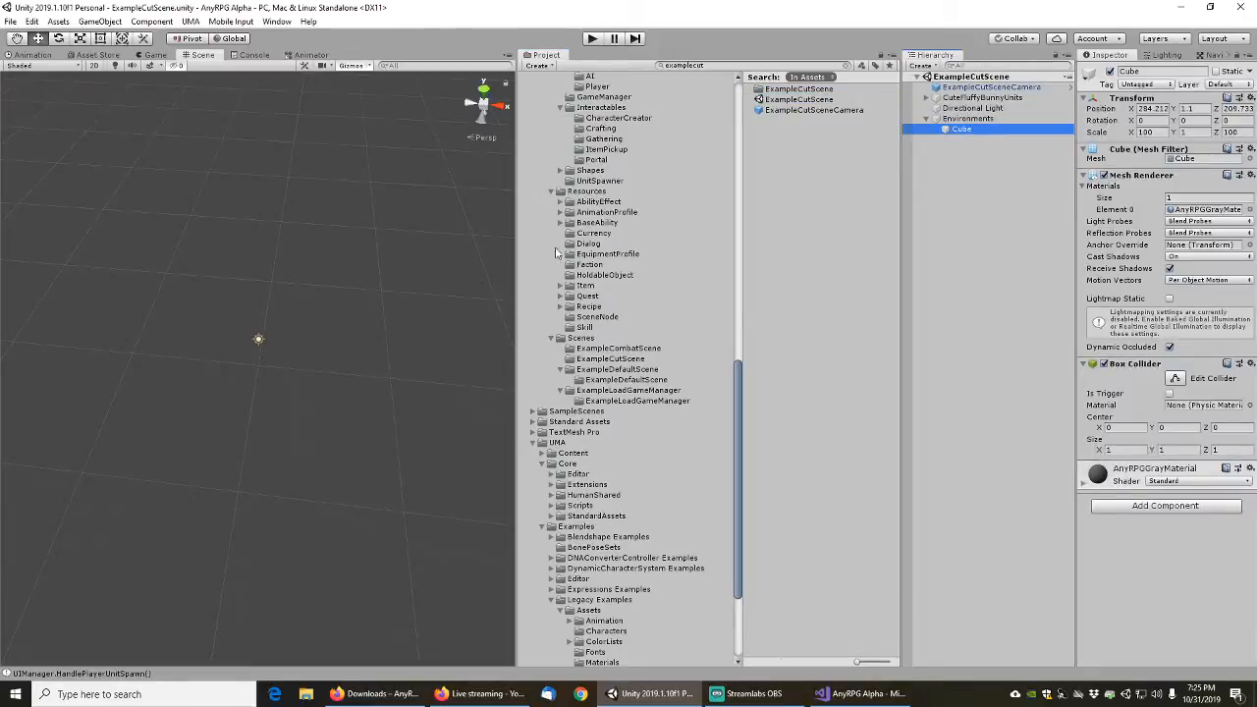
key("f")
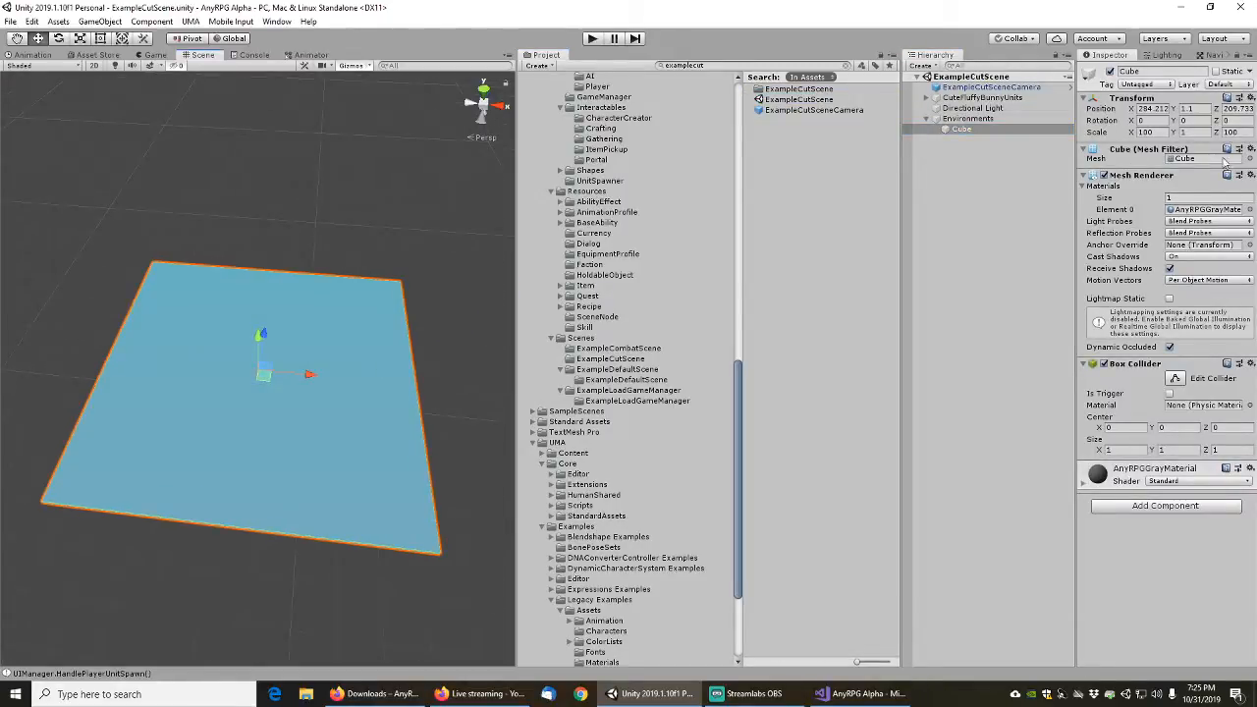
Search the available materials for ground and try the checkered Ground material from MagicEffectsPackFree on the cube
left_click(1250, 211)
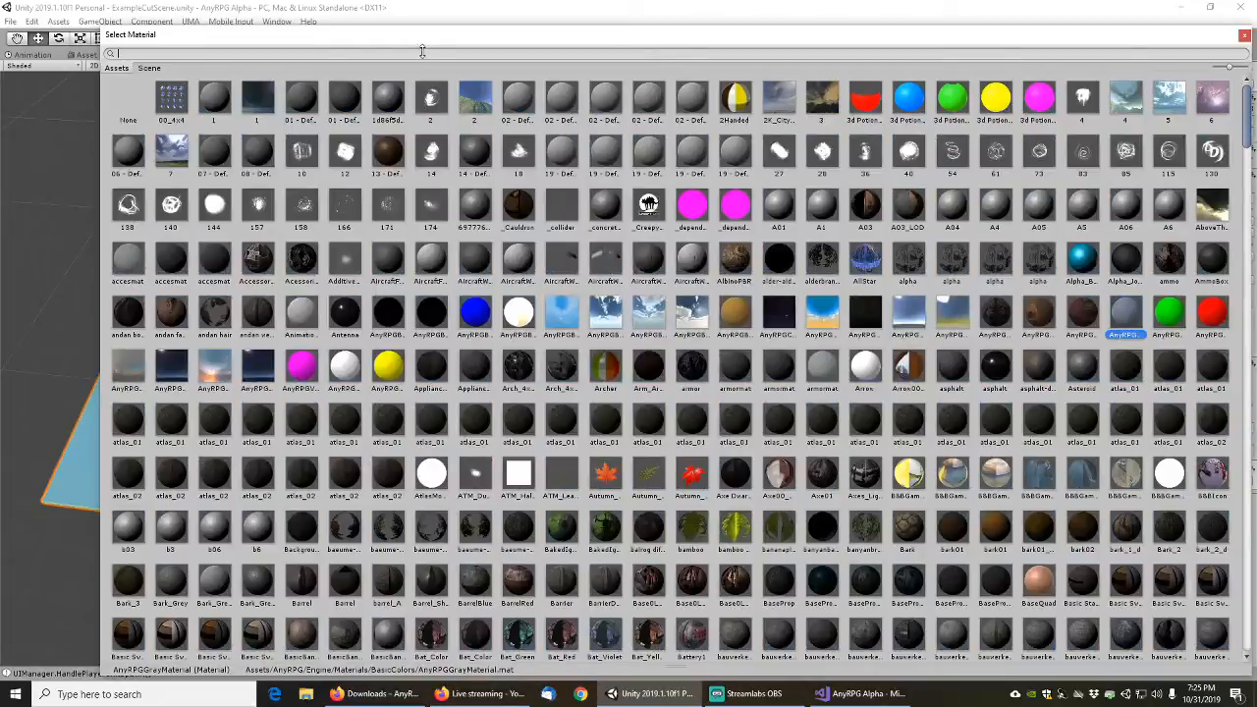
type("ground")
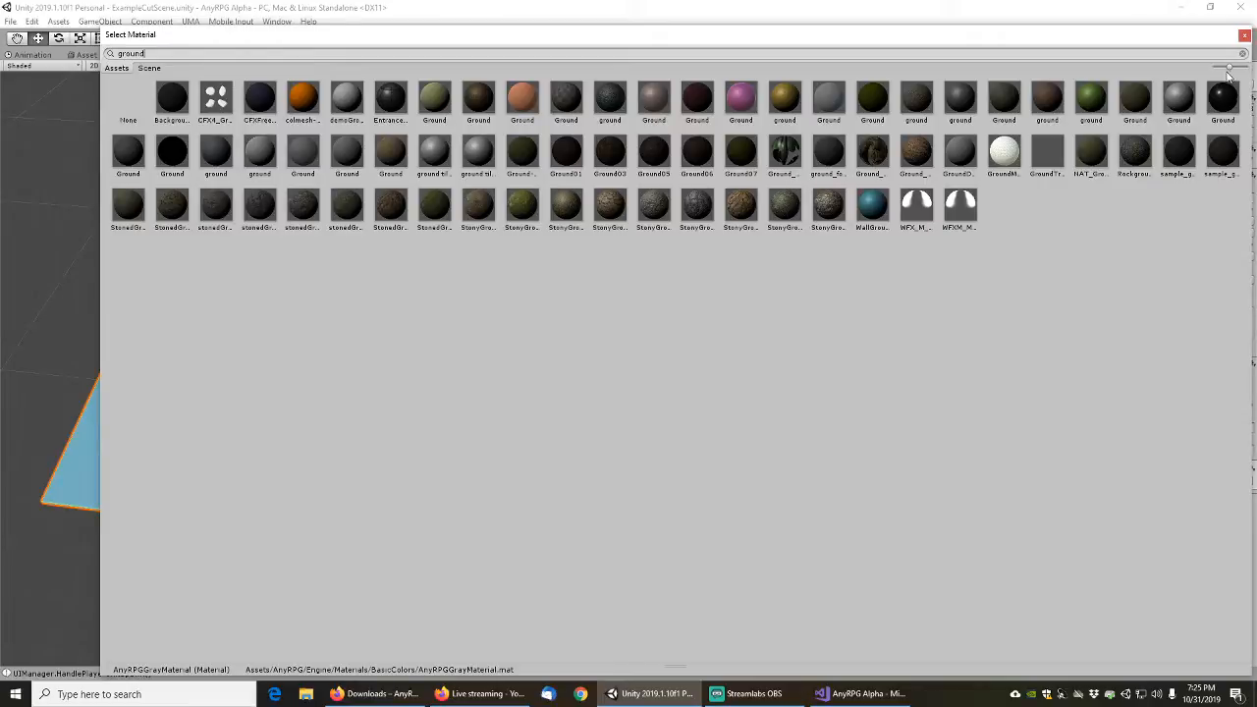
mouse_move(1229, 65)
left_mouse_down()
mouse_move(1215, 70)
mouse_move(1225, 66)
left_mouse_up()
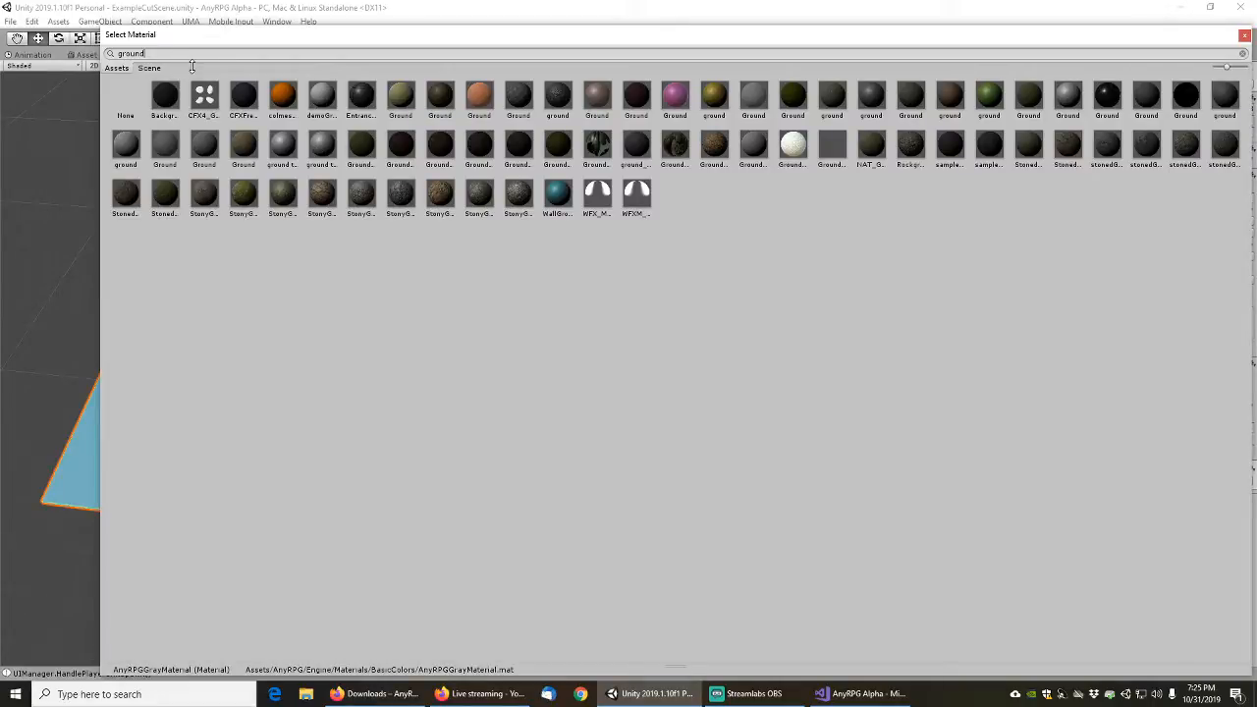
left_click(756, 98)
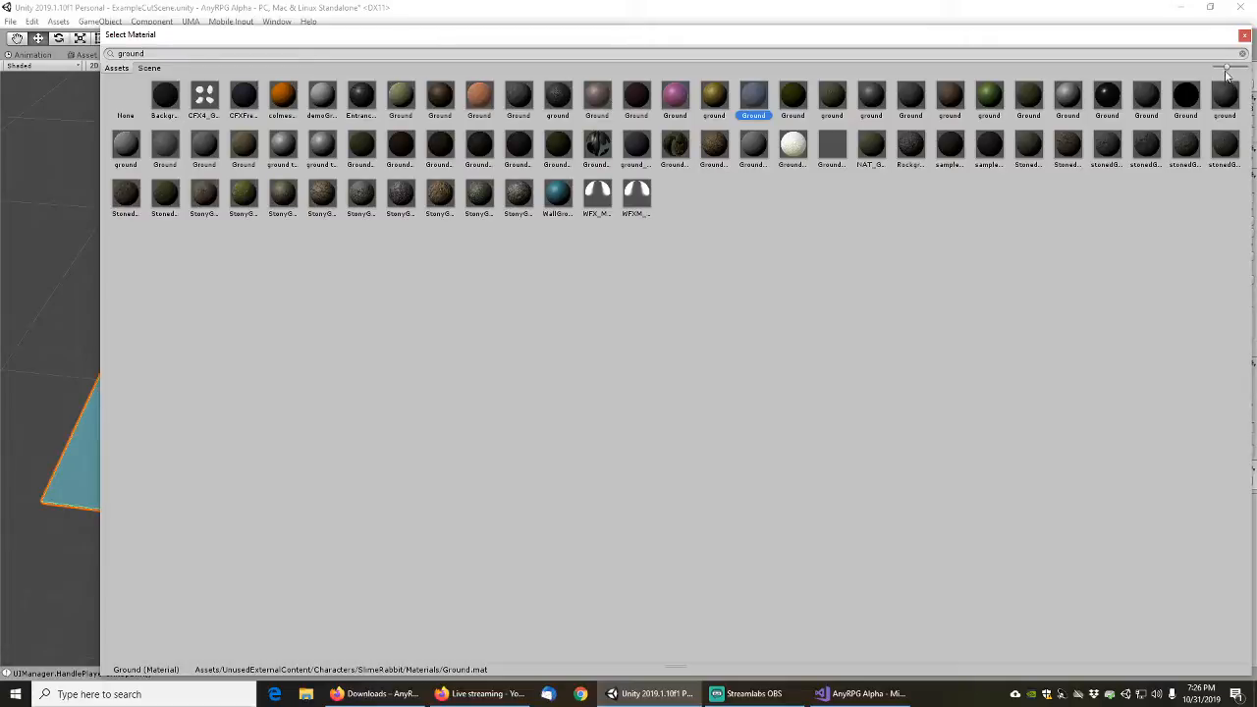
left_click_drag(1225, 70, 1251, 76)
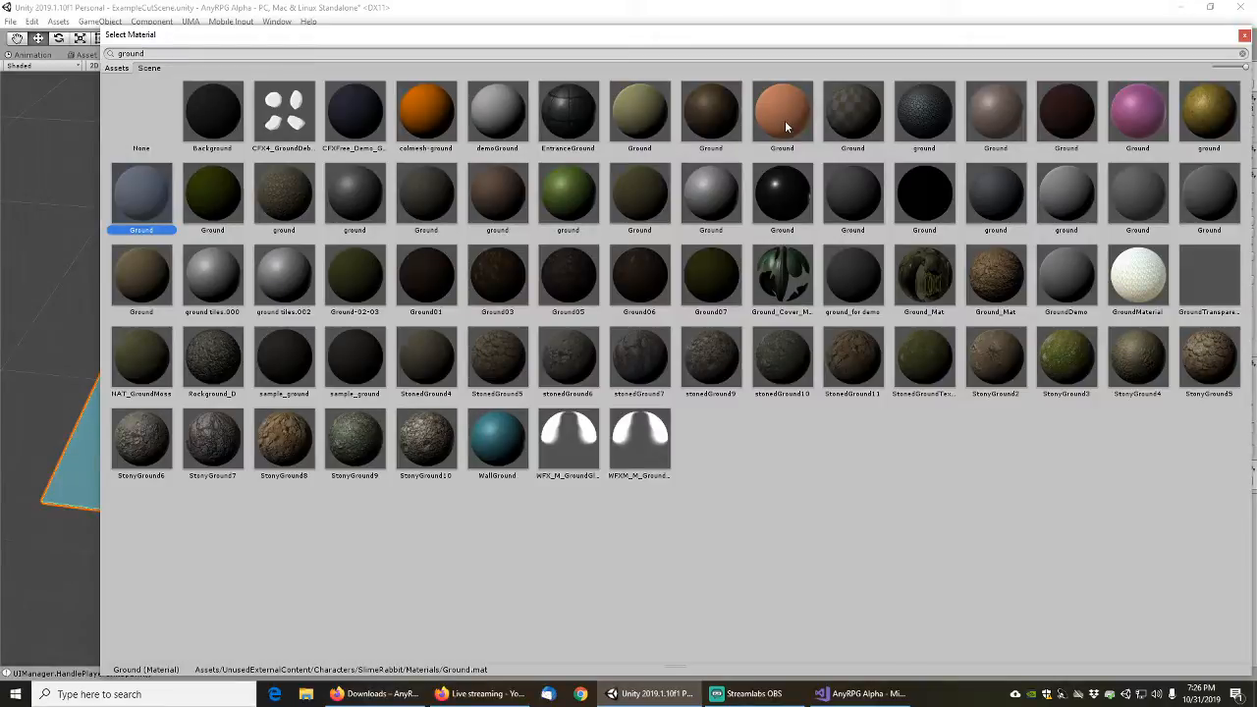
left_click(853, 109)
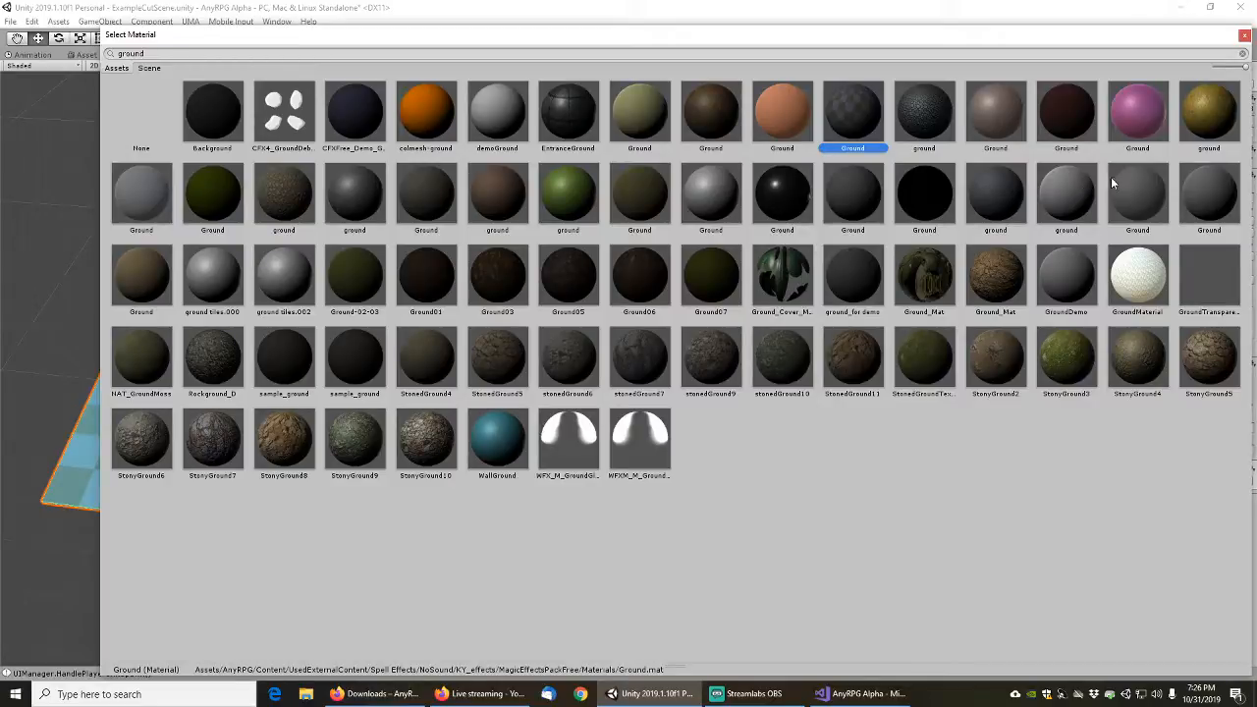
left_click(1244, 34)
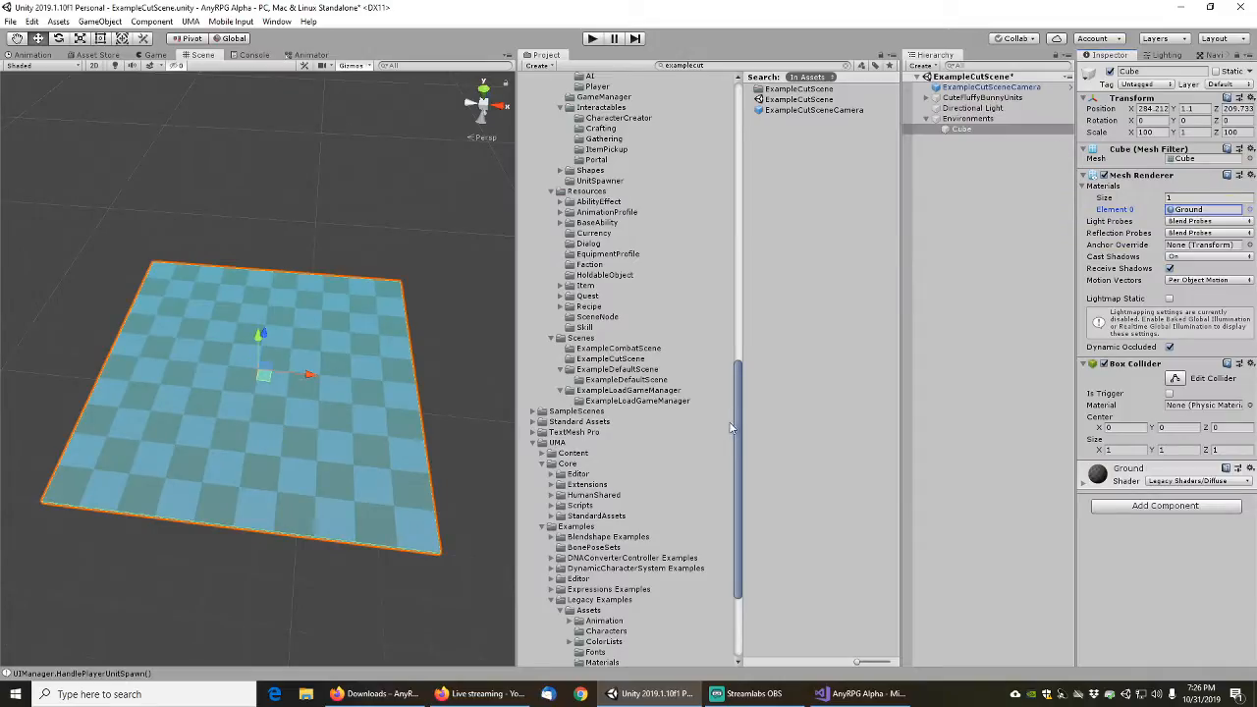
Assign the Ground material from the UMA Legacy Examples Materials folder to the ground cube
scroll(730, 427, "down", 5)
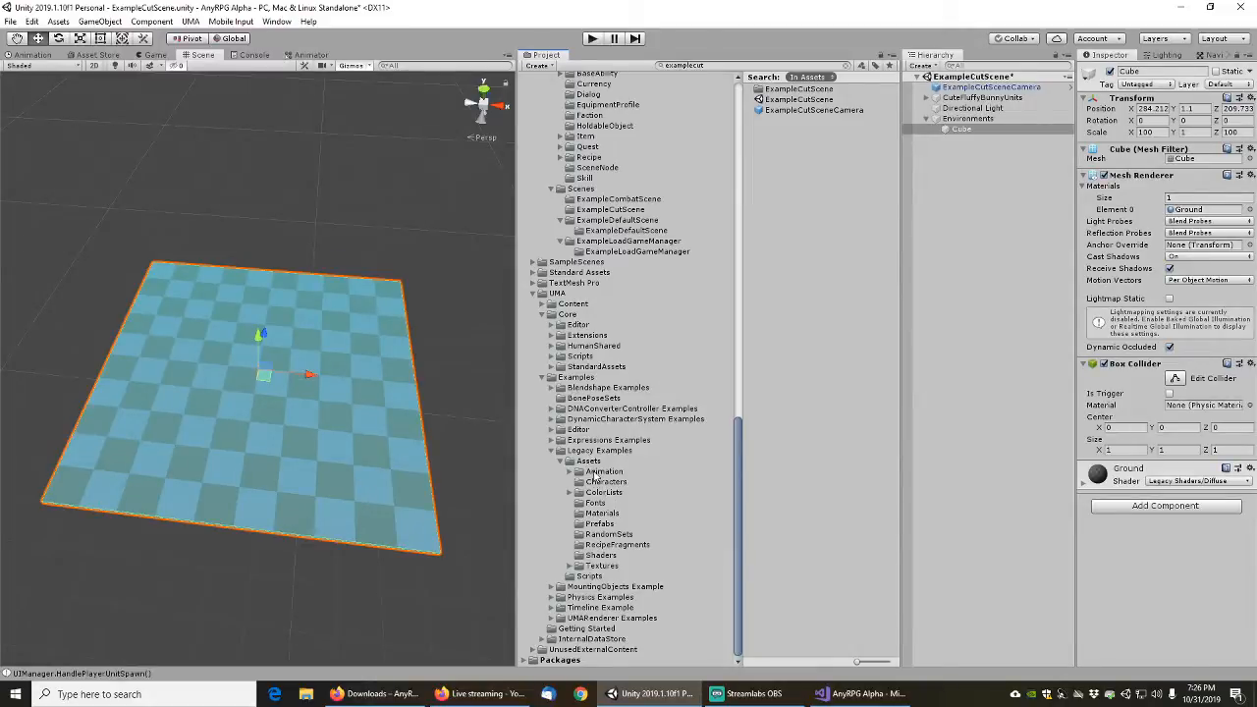
left_click(601, 512)
left_click(779, 90)
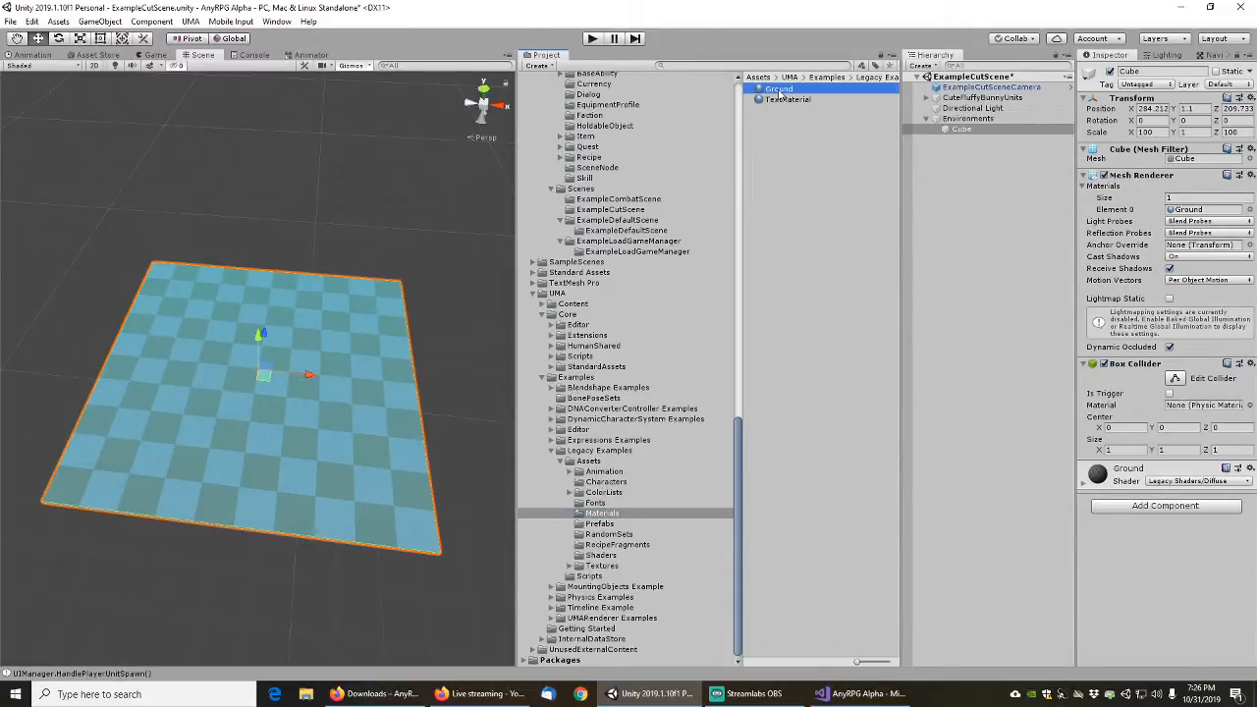
left_click_drag(779, 89, 1198, 212)
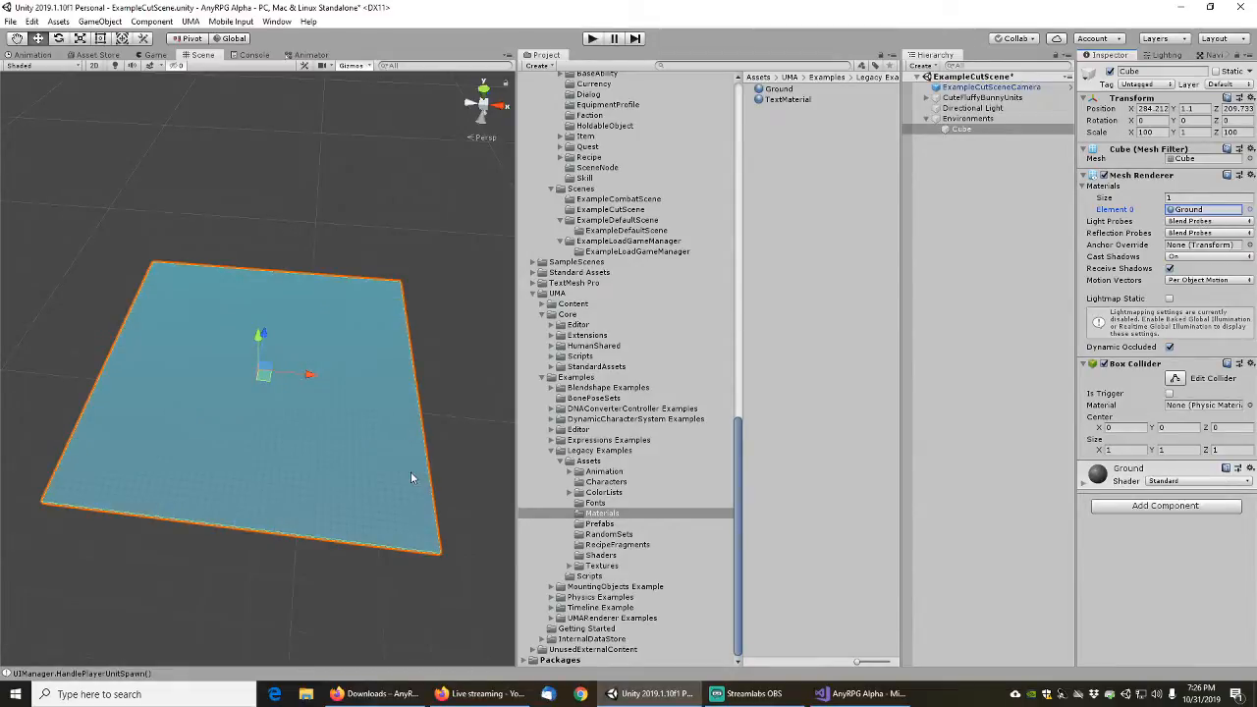
scroll(252, 430, "up", 6)
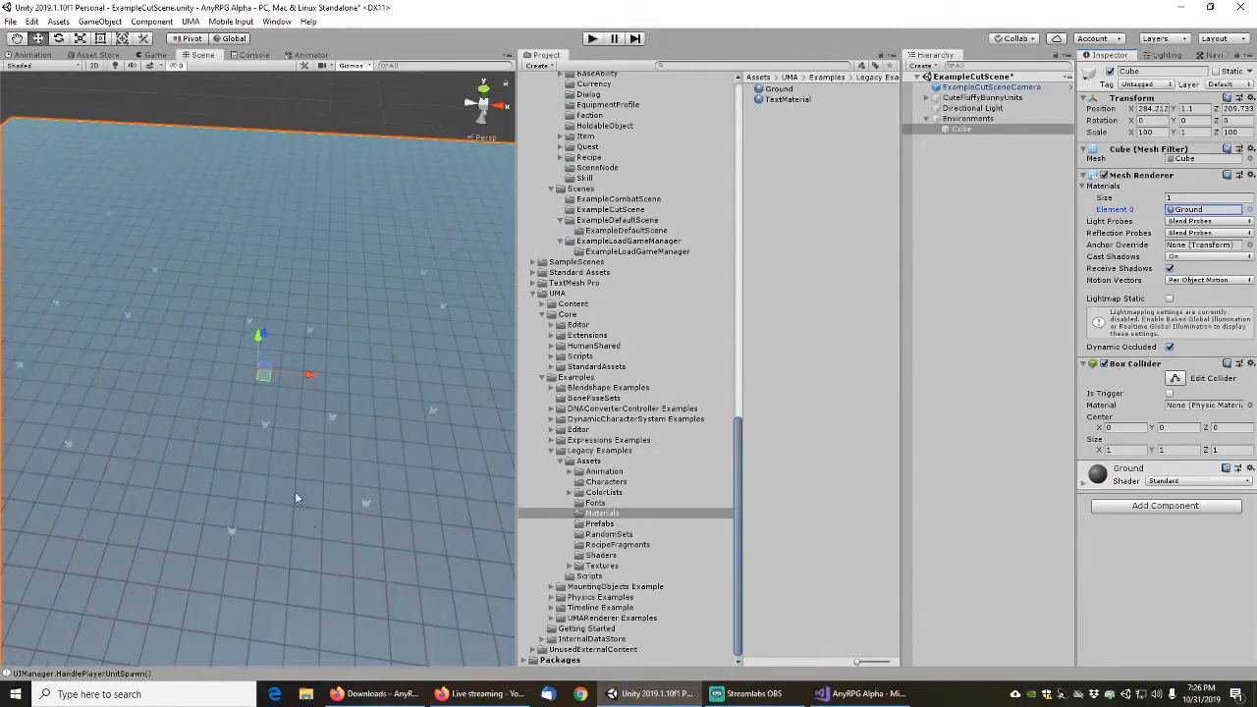
Raise the ground cube to a Y position of 1.95 to meet the bunny units
right_click_drag(294, 498, 324, 393)
middle_click_drag(345, 533, 401, 253)
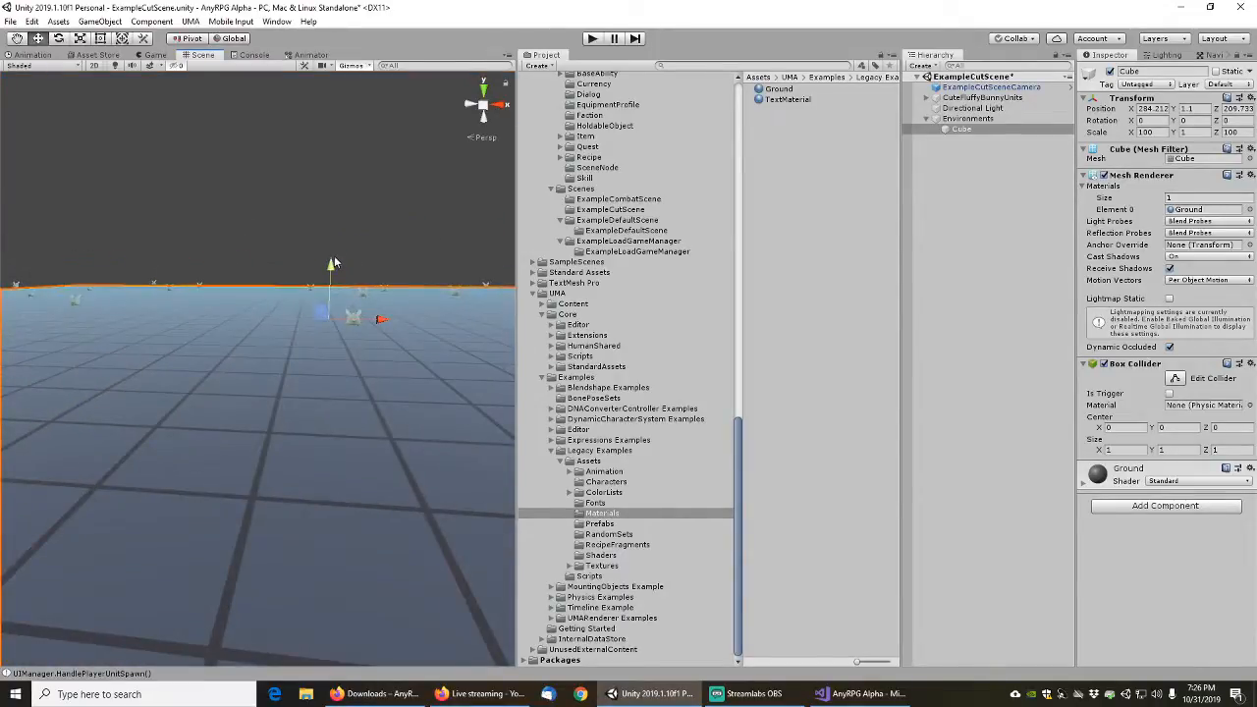
middle_click_drag(329, 366, 328, 346)
left_click_drag(329, 239, 330, 223)
middle_click_drag(316, 250, 310, 503)
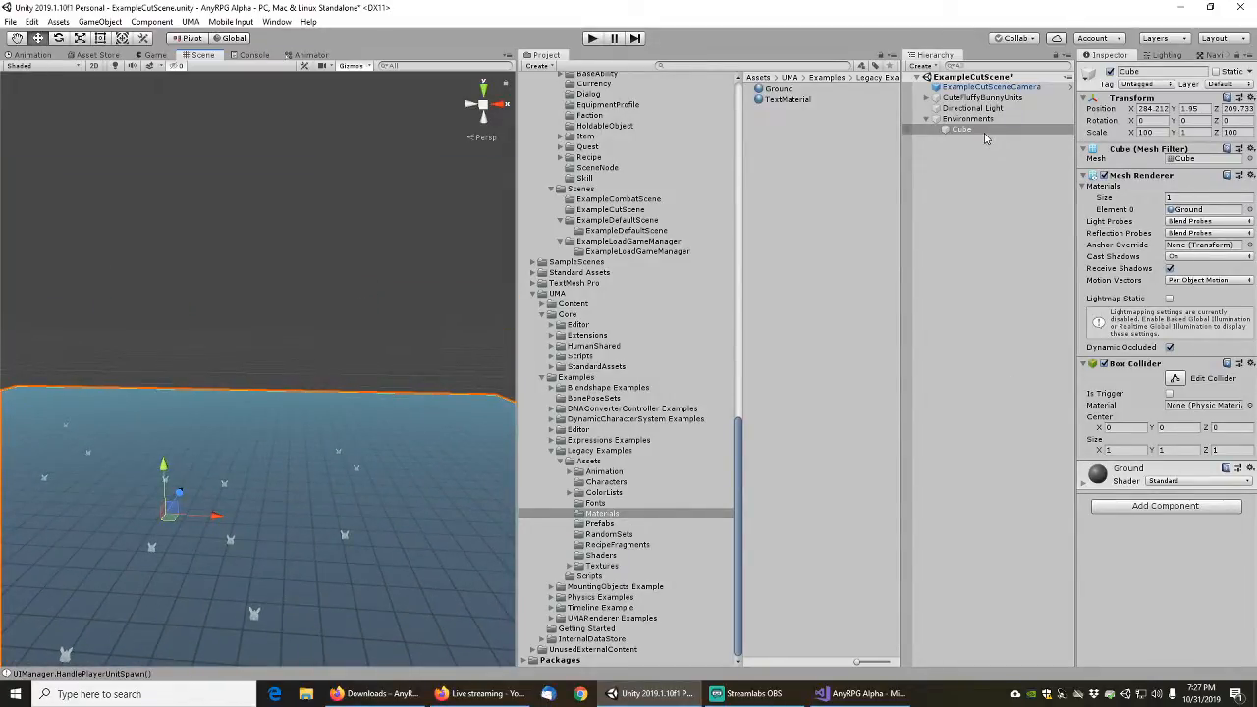
Set the ground cube's Y position to 0
left_click(1205, 110)
type("0")
key("Tab")
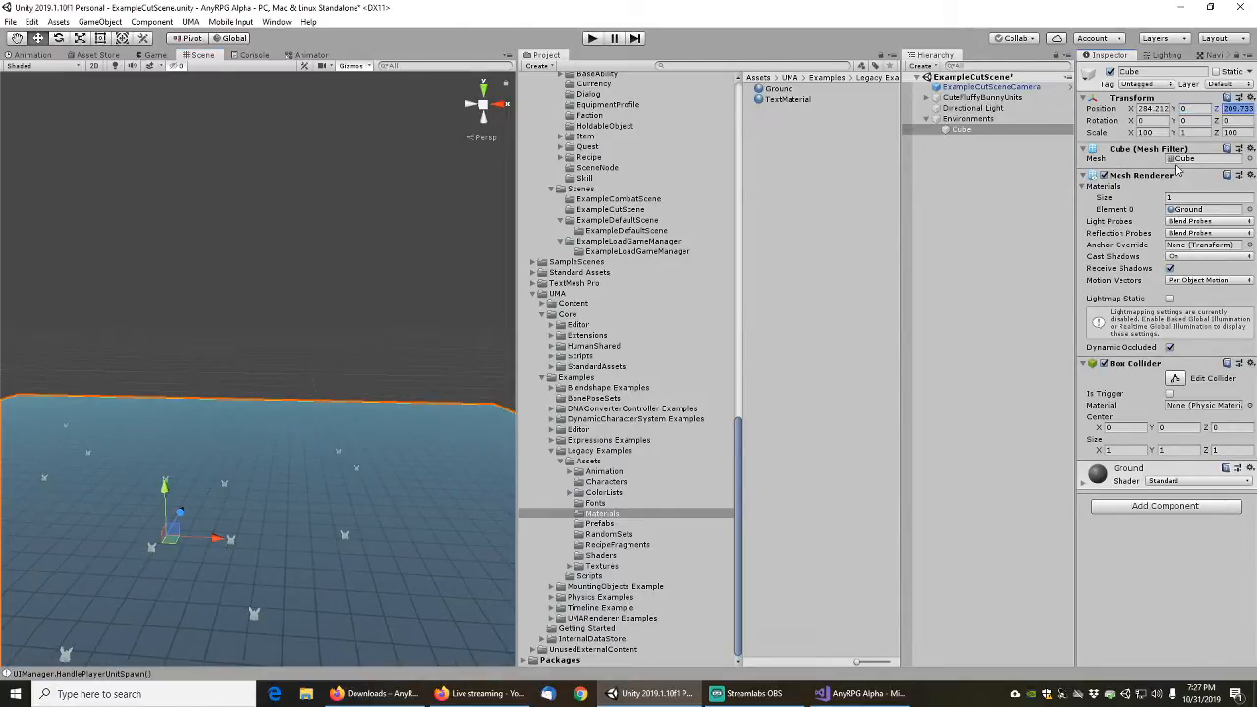
Select every bunny unit inside CuteFluffyBunnyUnits and set their Y position to 0, checking their height against the ground
left_click(927, 98)
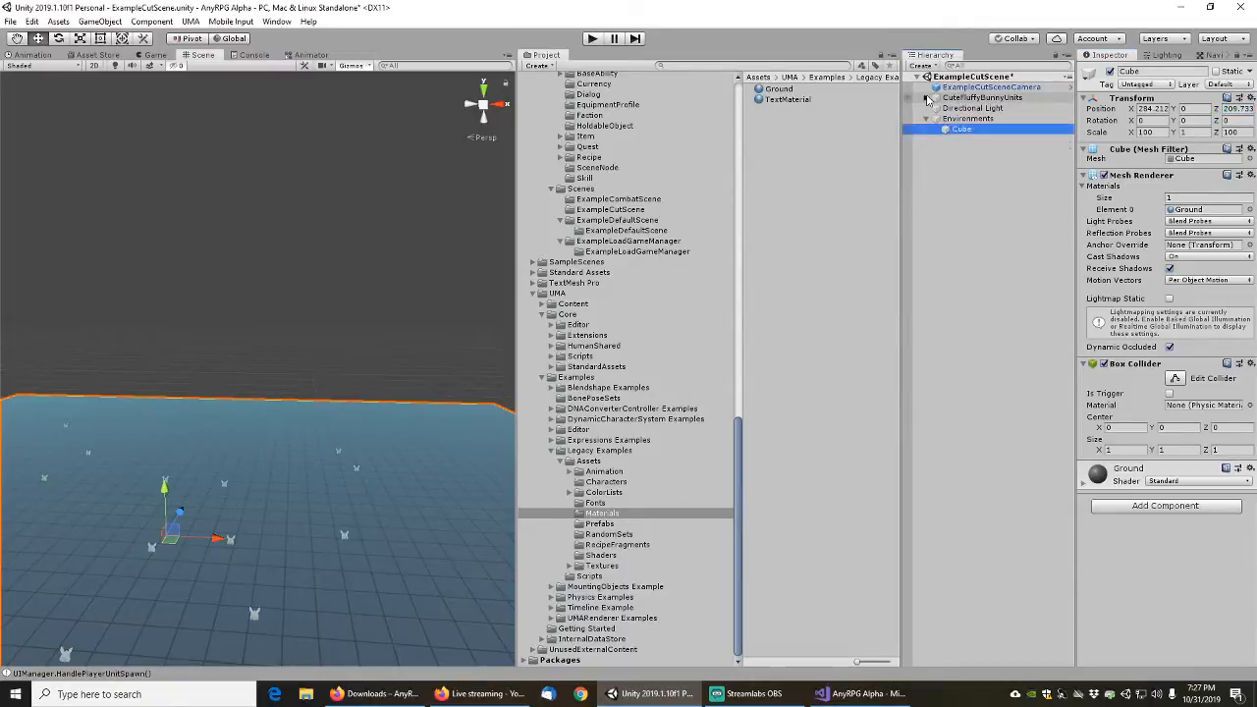
left_click(970, 108)
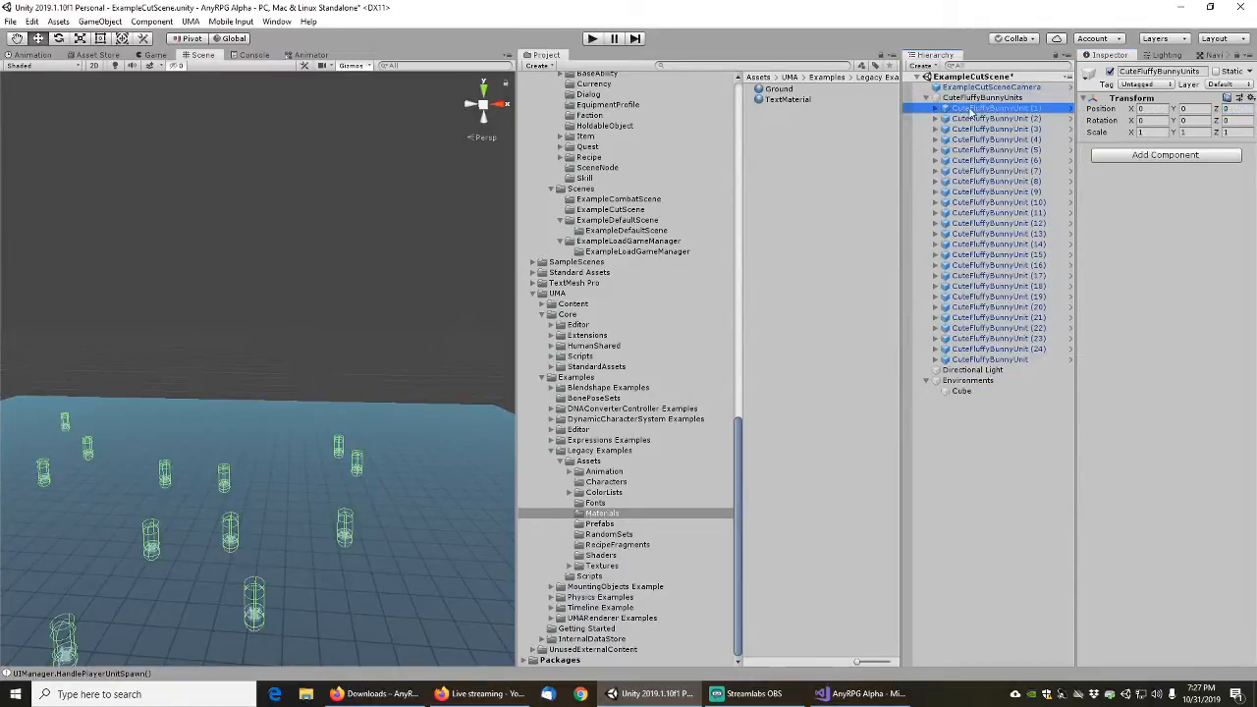
left_click(986, 361, "shift")
left_click(1187, 120)
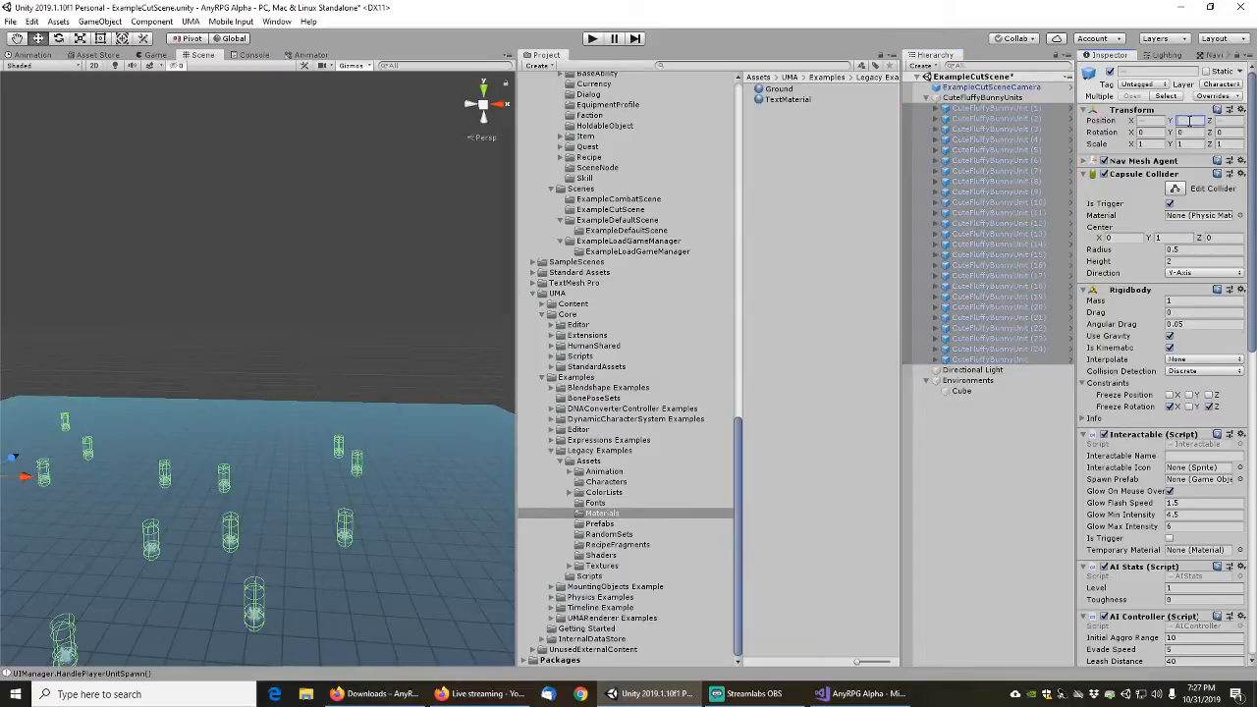
type("0")
key("Tab")
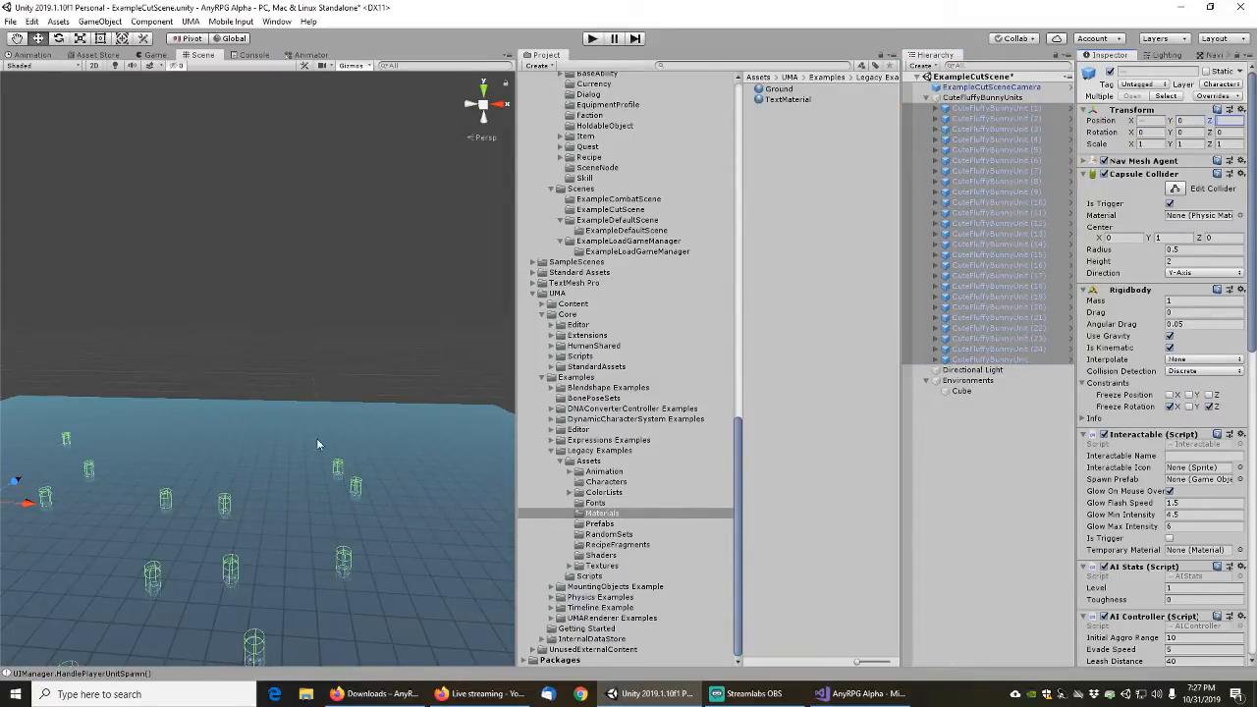
middle_click_drag(316, 444, 297, 328)
scroll(239, 442, "up", 6)
mouse_move(240, 442)
middle_mouse_down()
mouse_move(252, 387)
mouse_move(254, 425)
middle_mouse_up()
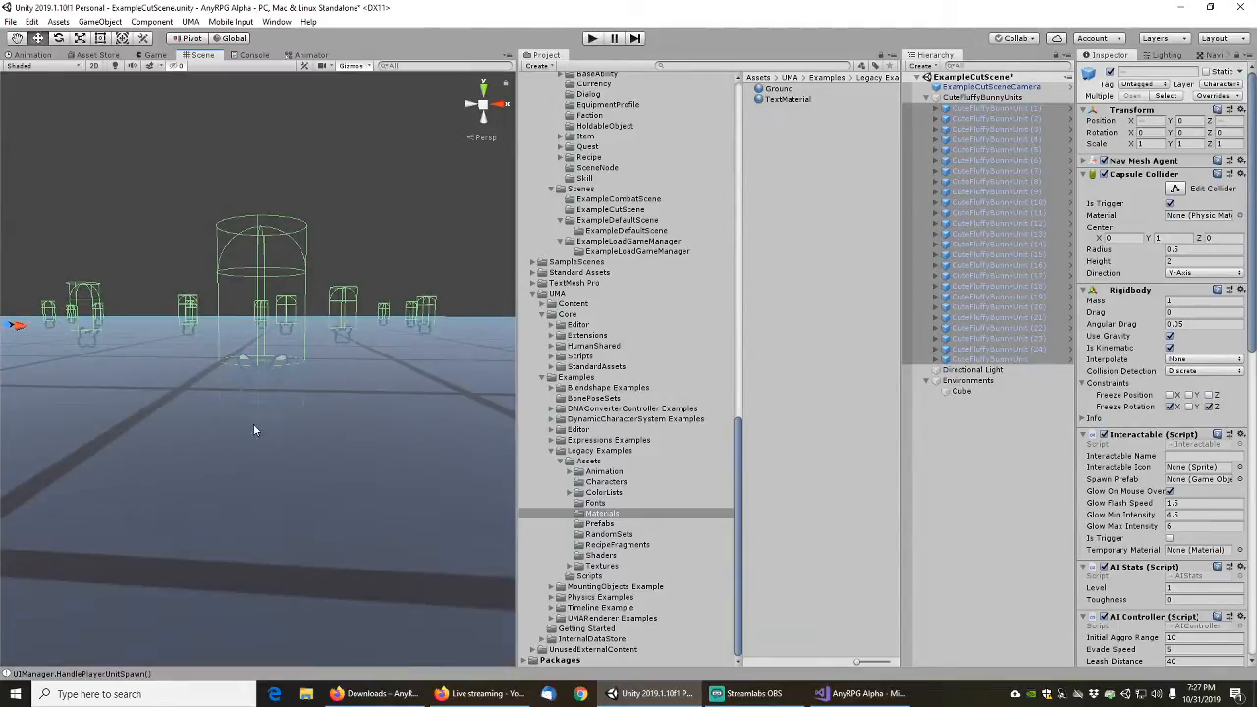
Try a Y position of 1 for all the selected bunny units
left_click(1189, 120)
type("1")
mouse_move(376, 319)
middle_mouse_down()
mouse_move(384, 305)
mouse_move(397, 319)
mouse_move(376, 331)
mouse_move(387, 317)
mouse_move(371, 319)
middle_mouse_up()
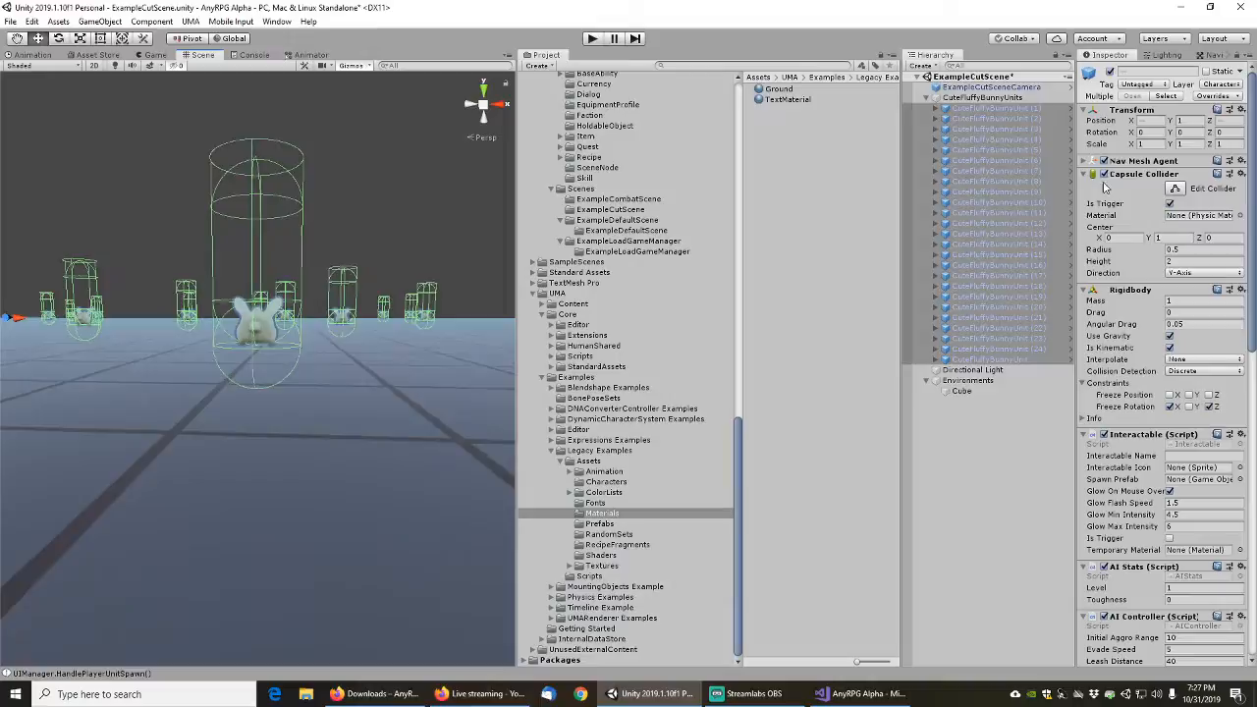
Set the Y position of all the selected bunny units to 0.5 so they stand on the ground
left_click(1187, 121)
type("0.5")
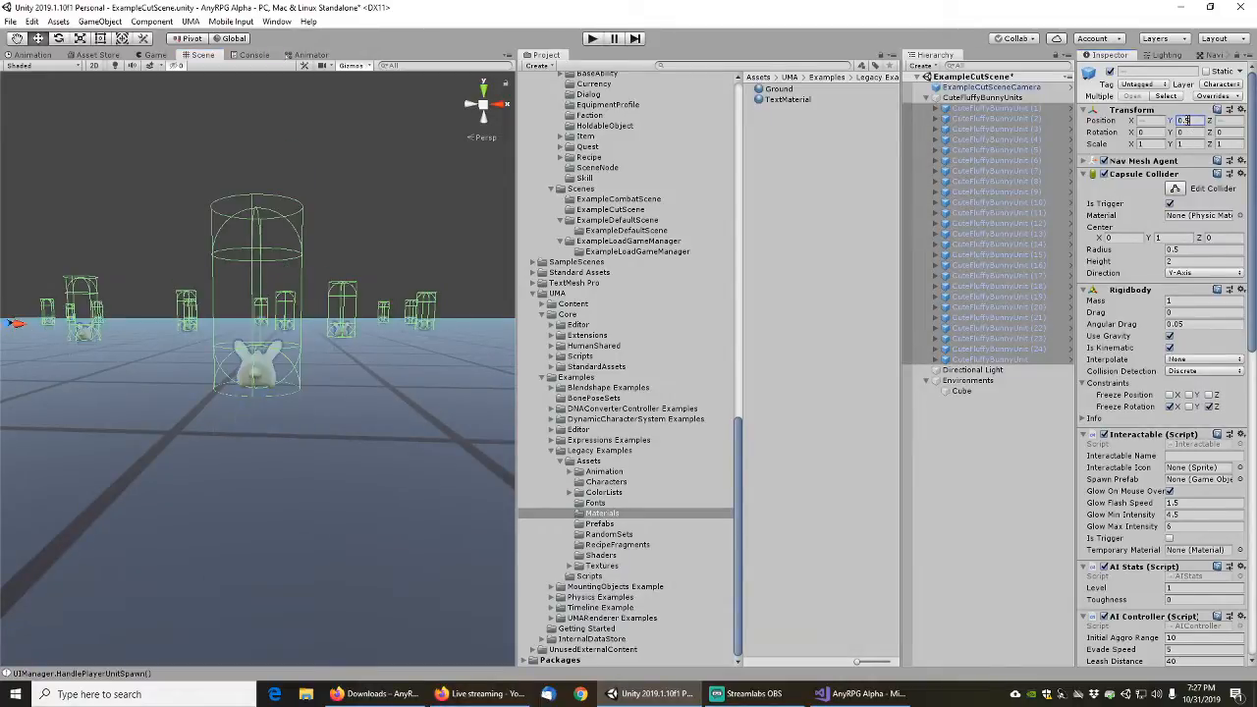
middle_click_drag(416, 391, 370, 438)
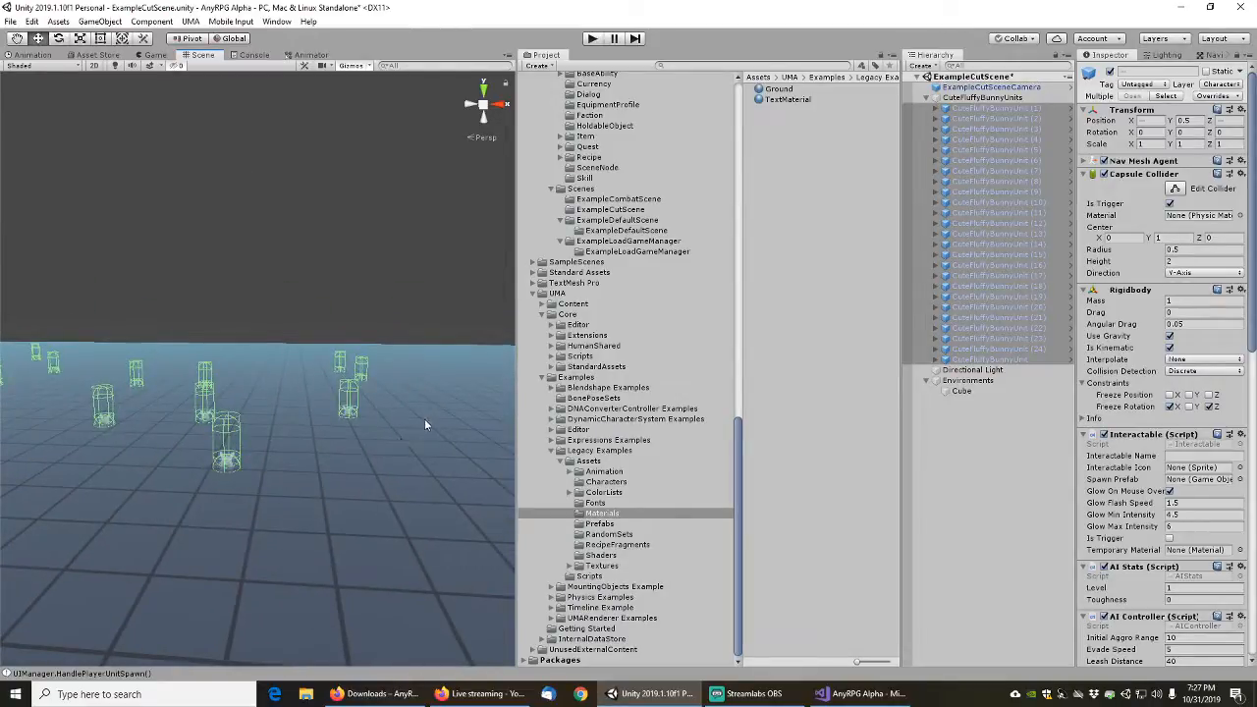
Examine how the bunny units in CuteFluffyBunnyUnits are spread out and how they stand on the ground cube
right_click_drag(424, 418, 432, 505)
scroll(240, 333, "down", 3)
scroll(241, 336, "down", 3)
middle_click_drag(241, 367, 379, 412)
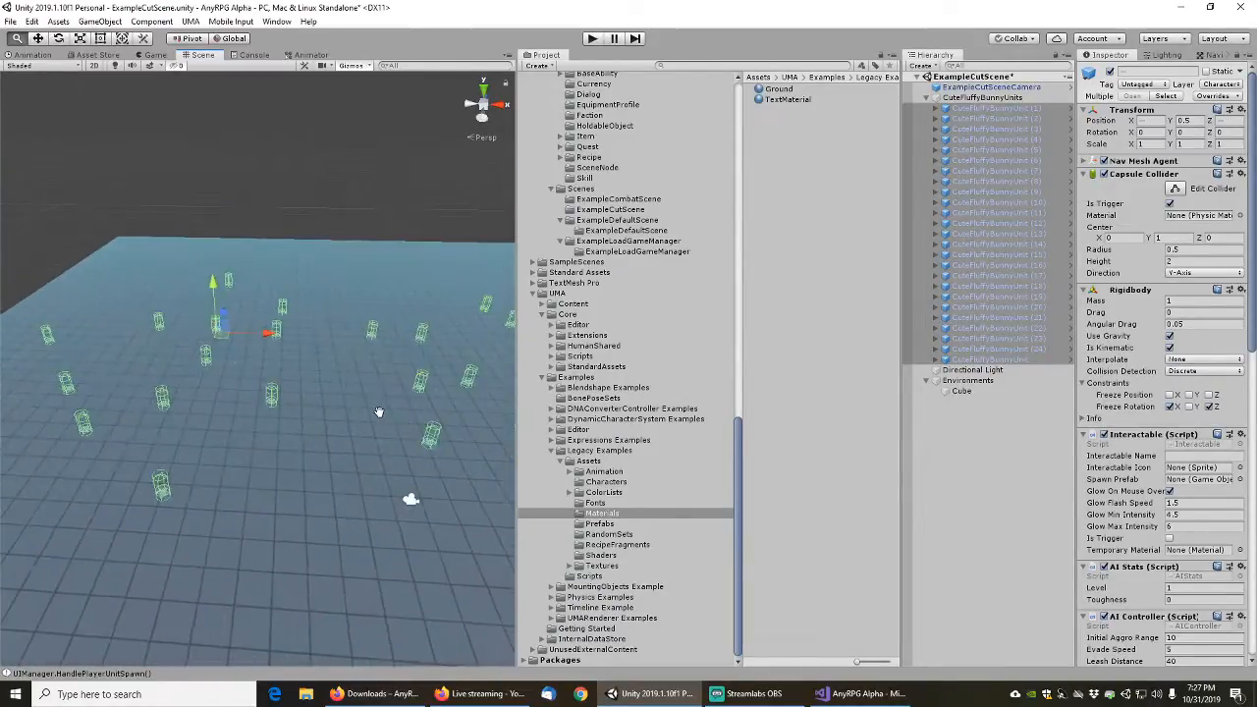
left_click(985, 98)
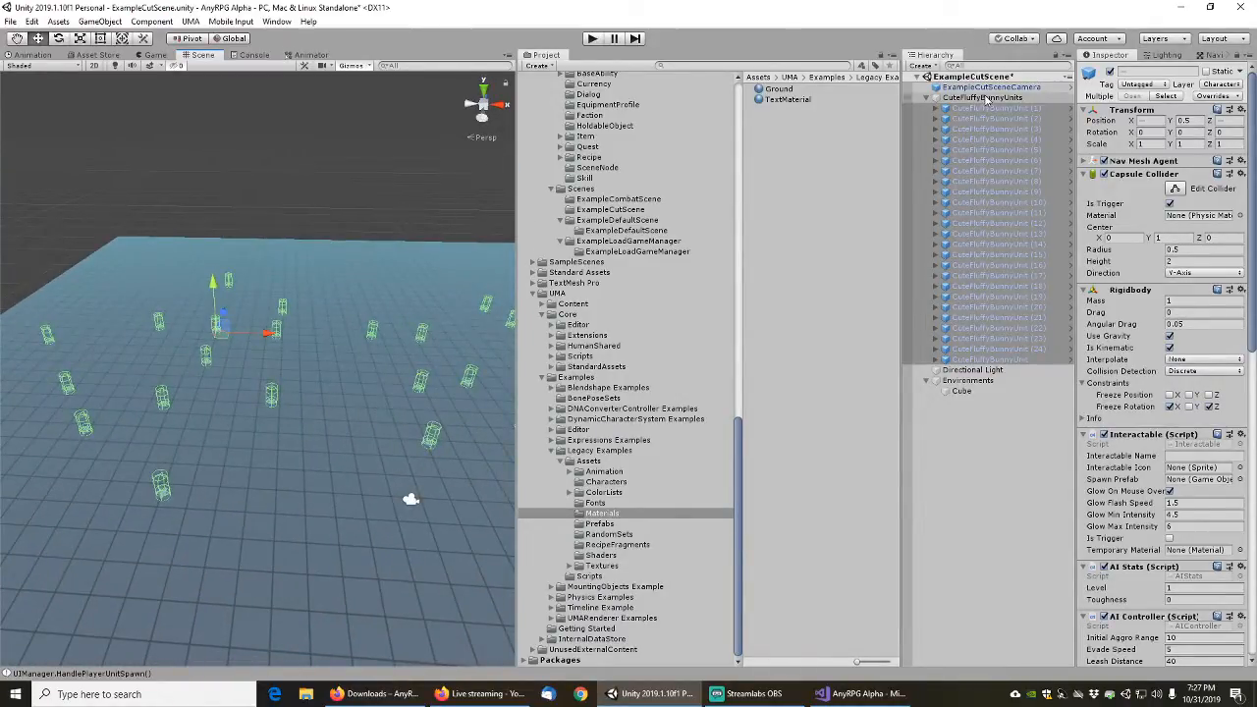
key("f")
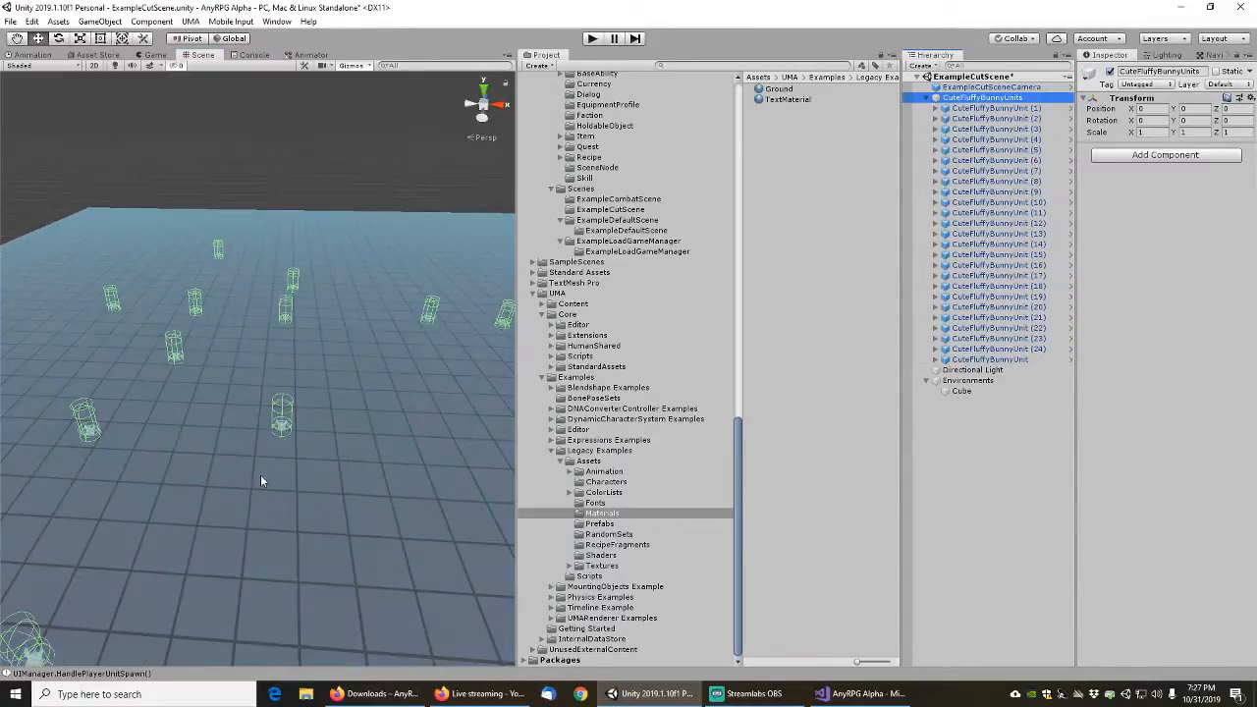
scroll(263, 476, "up", 5)
right_click_drag(246, 511, 219, 373)
Locate the source prefab of CuteFluffyBunnyUnit (1), duplicate it and rename the copy ExampleCuteFluffyBunnyUnit
left_click(982, 108)
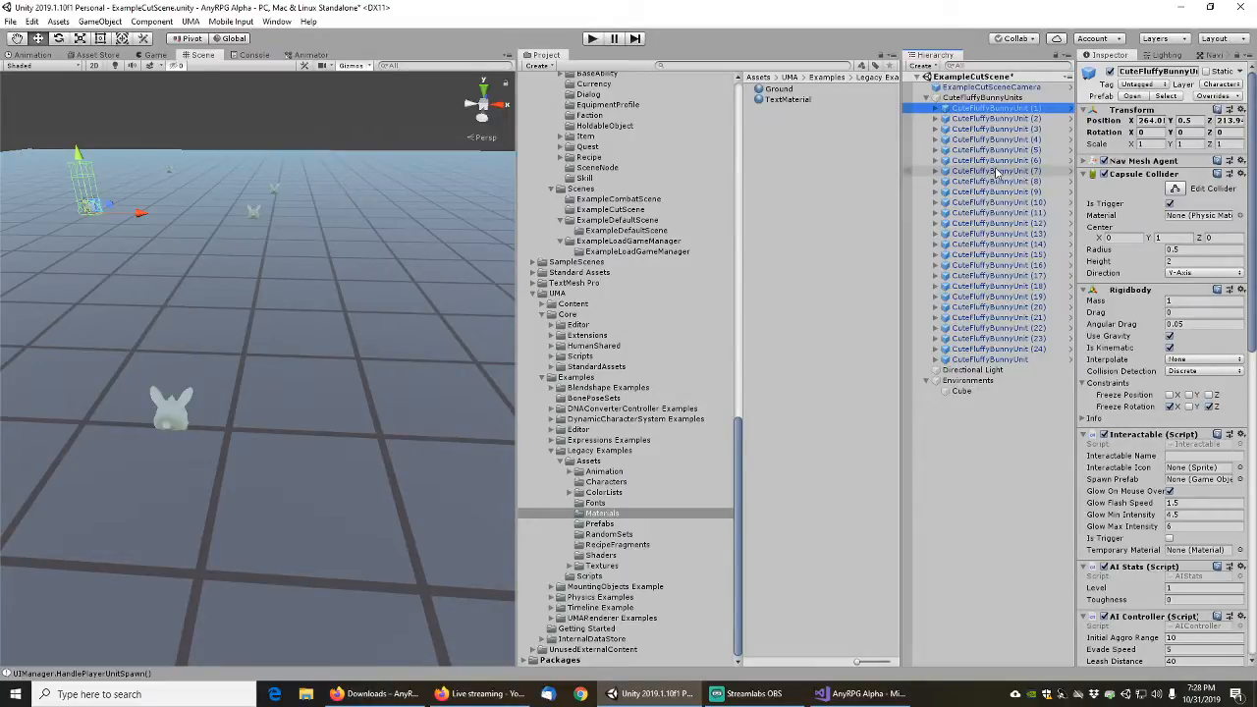
left_click(1166, 97)
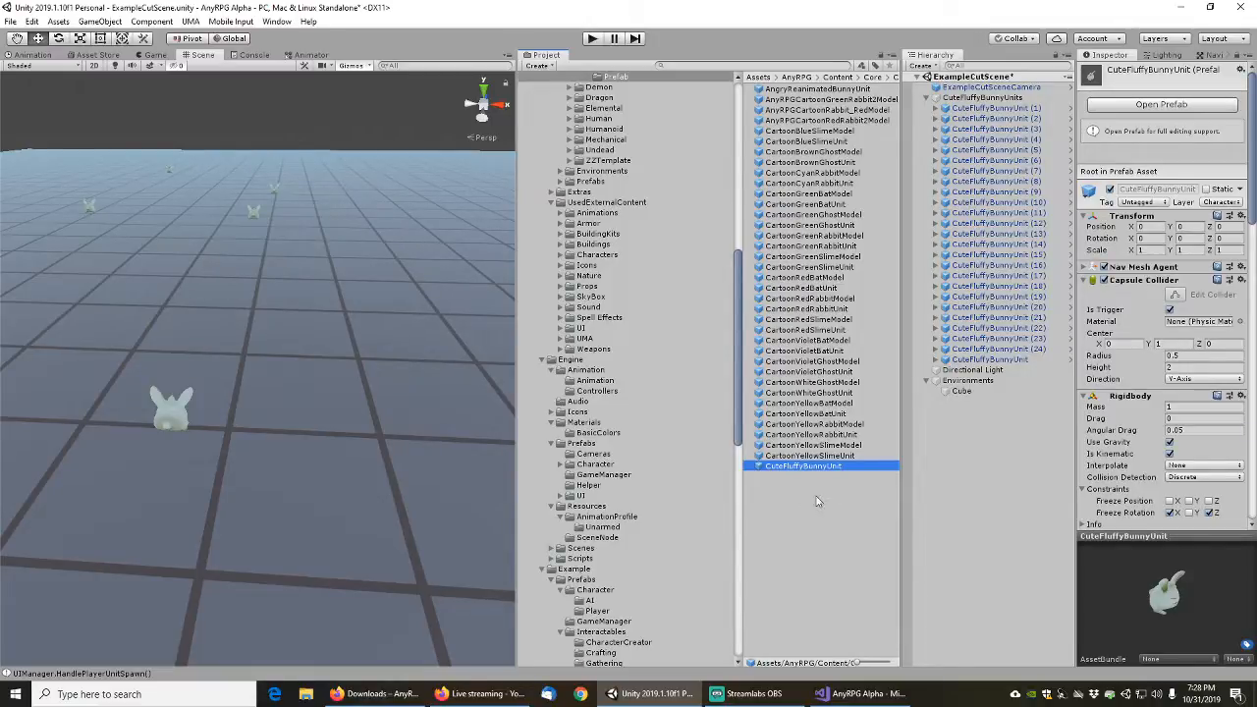
key("ctrl+d")
key("F2")
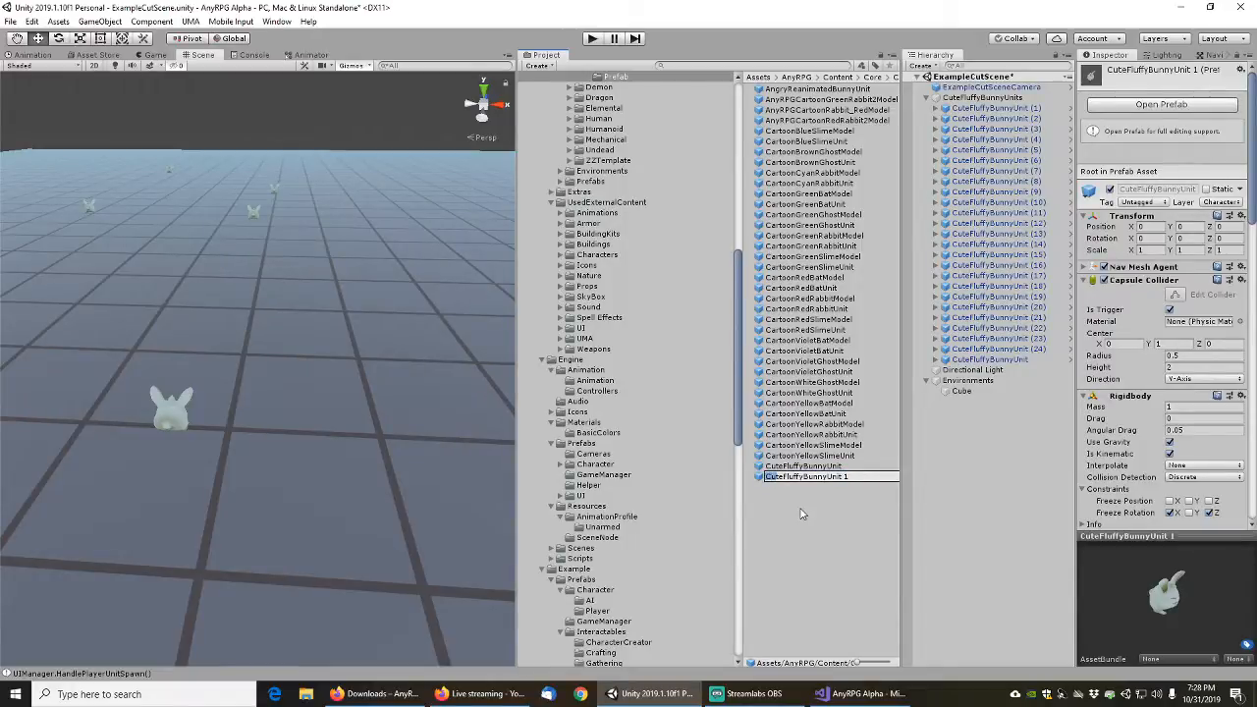
type("Example")
key("BackSpace")
key("Return")
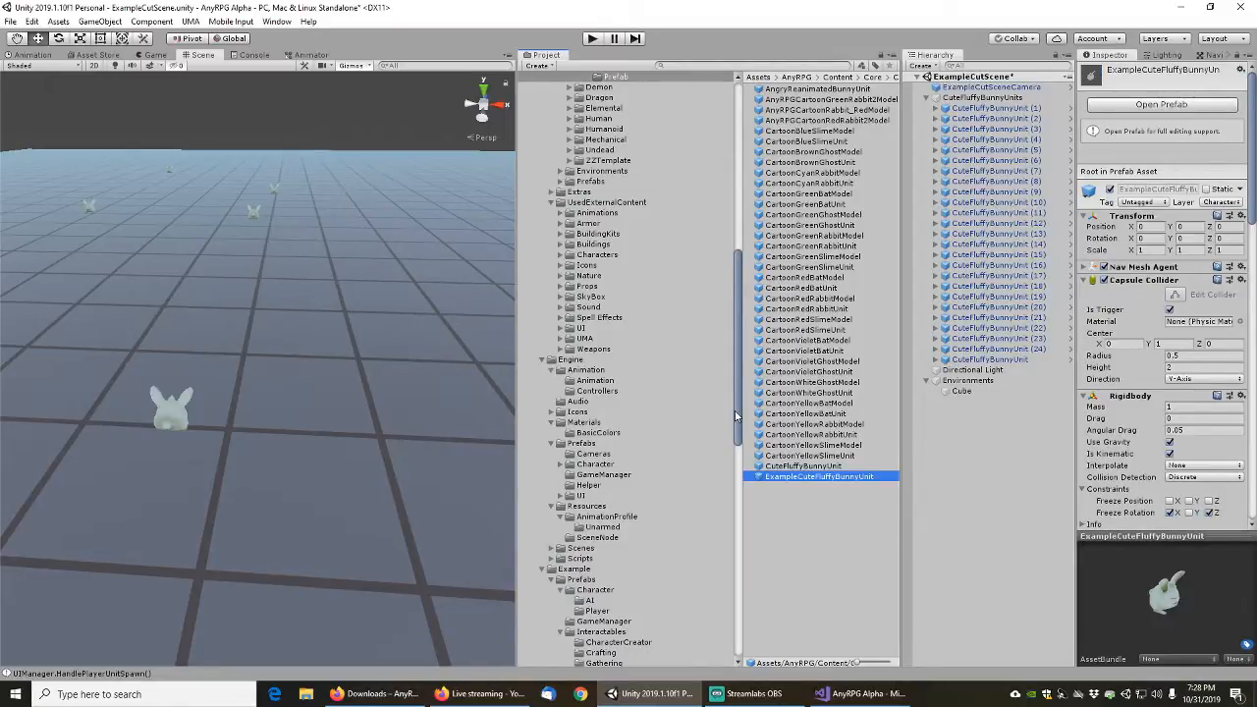
Move the ExampleCuteFluffyBunnyUnit prefab into the AI folder under Example/Prefabs/Character and open that folder
left_click_drag(735, 416, 736, 536)
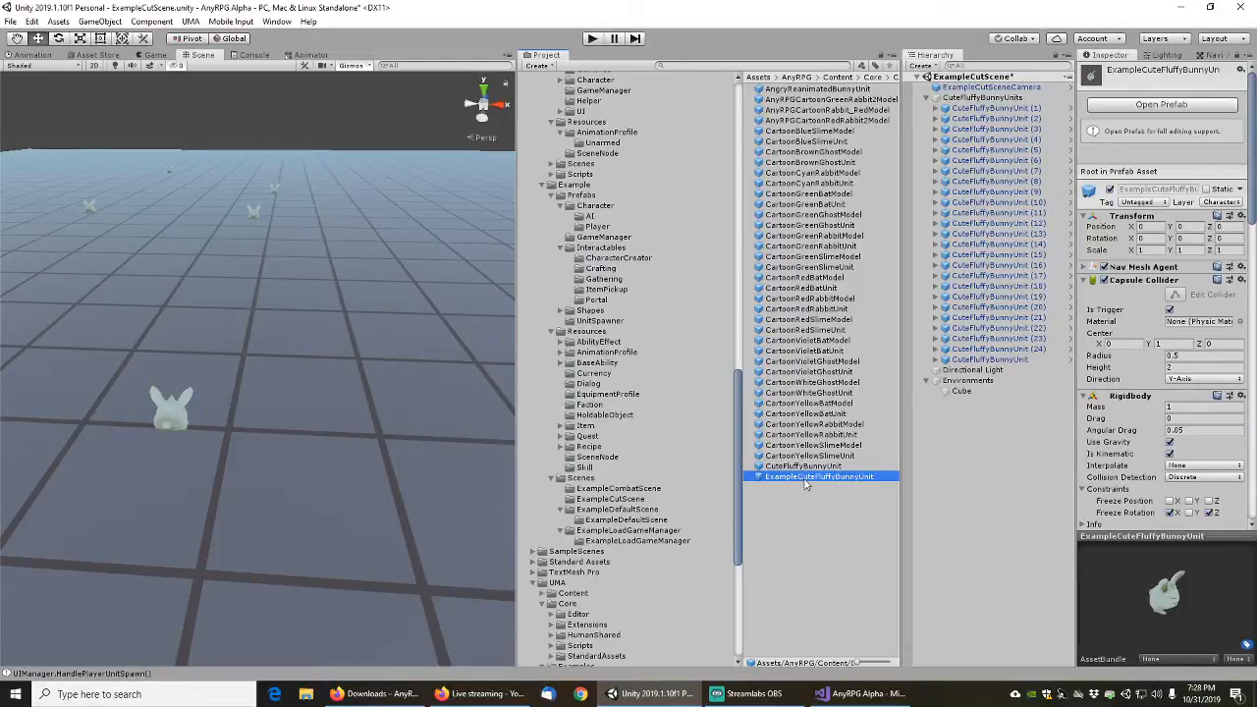
left_click_drag(805, 483, 590, 217)
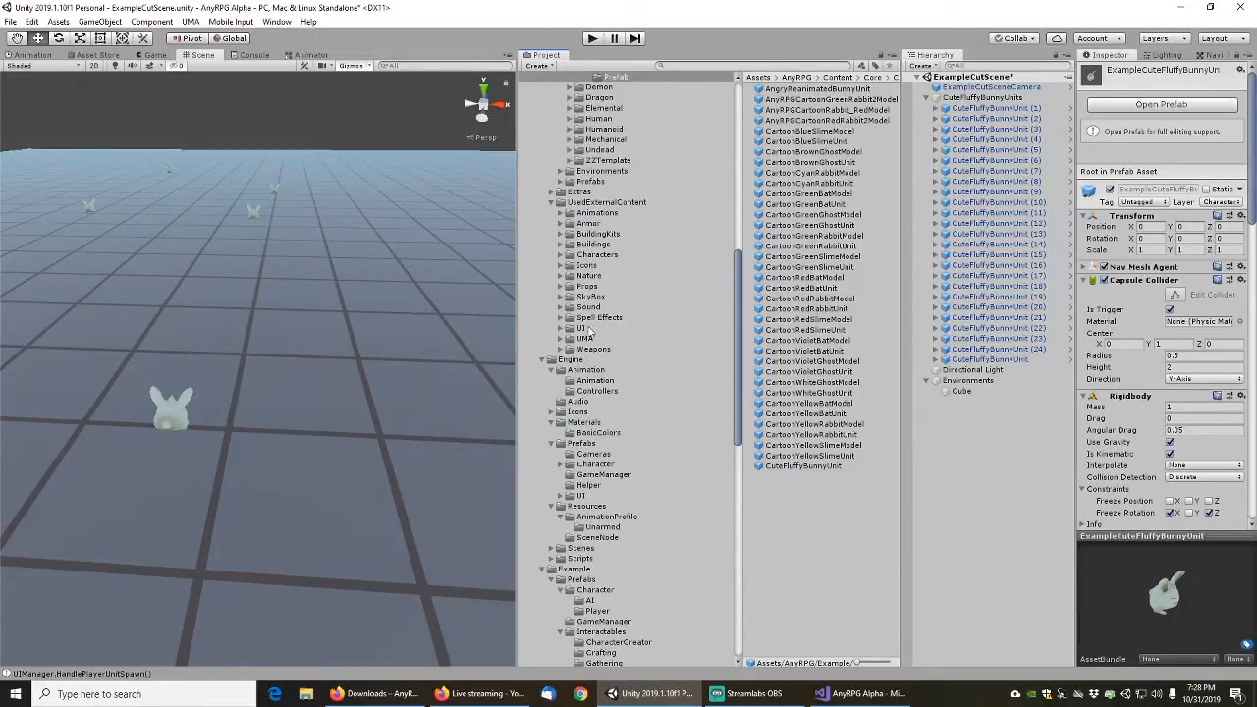
scroll(591, 347, "up", 4)
scroll(560, 444, "down", 3)
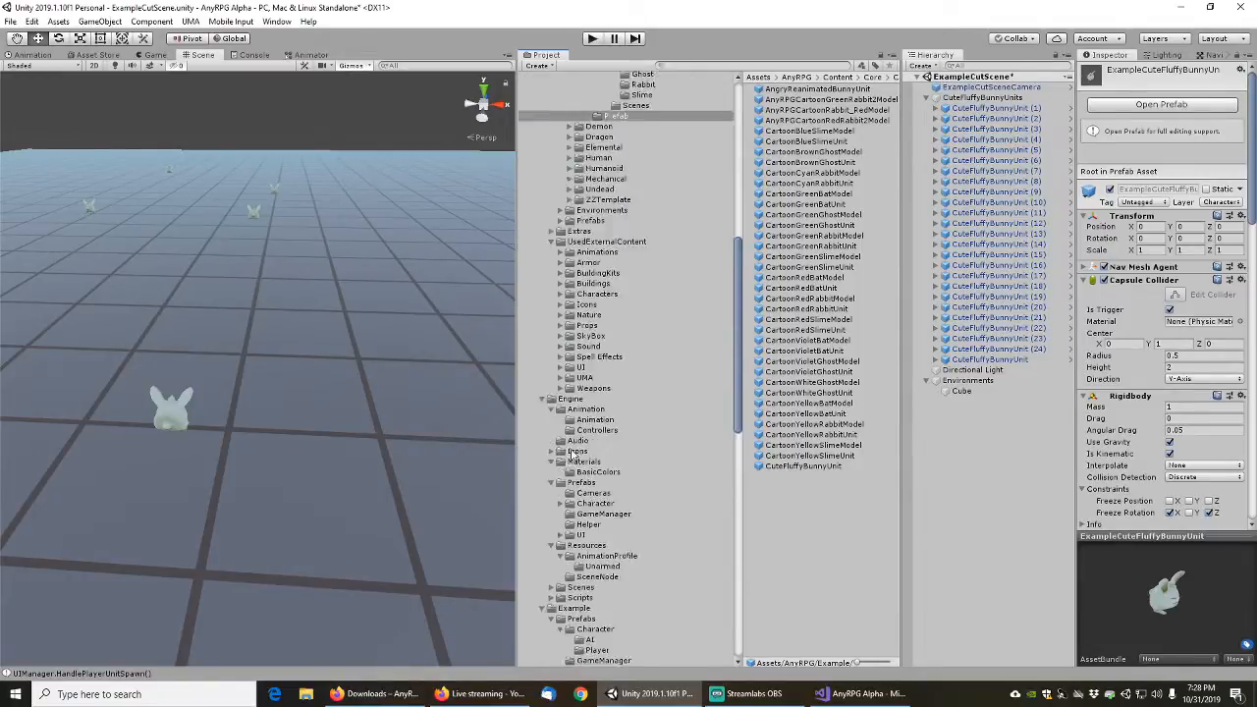
scroll(585, 437, "down", 4)
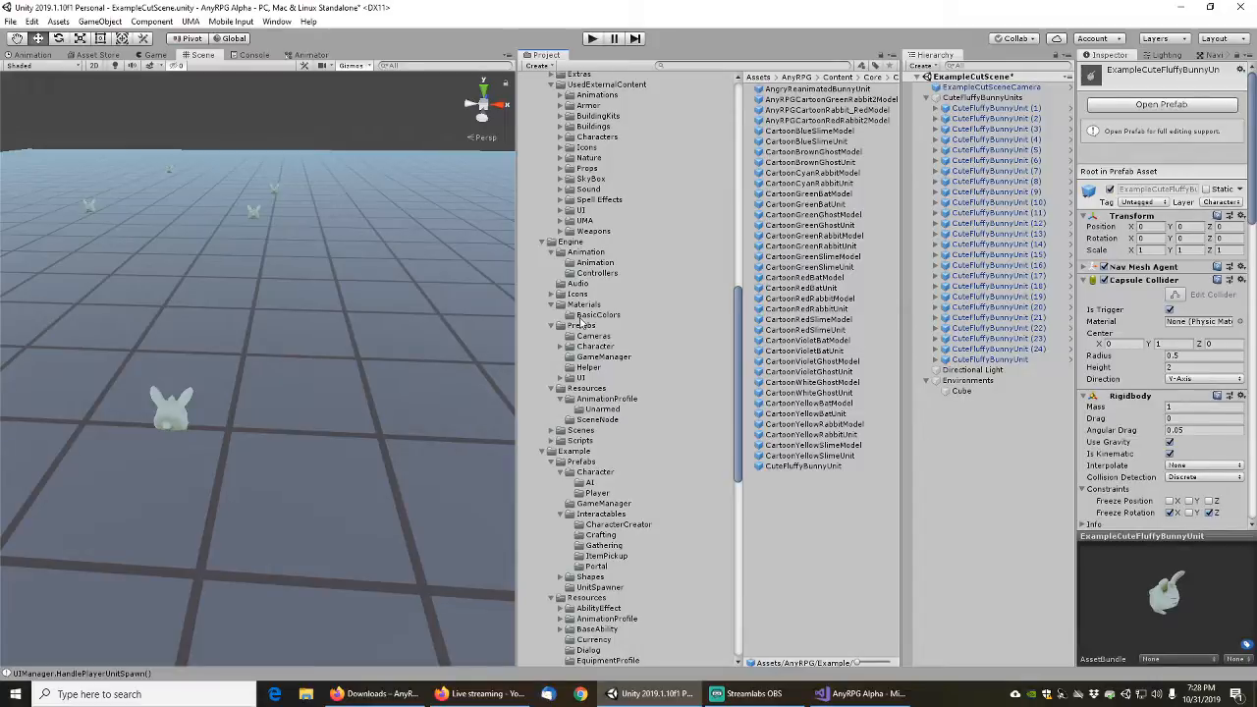
left_click(591, 482)
Open the ExampleCuteFluffyBunnyUnit prefab for editing and delete its AnyRPGCartoonGreenRabbit2Model child
left_click(833, 132)
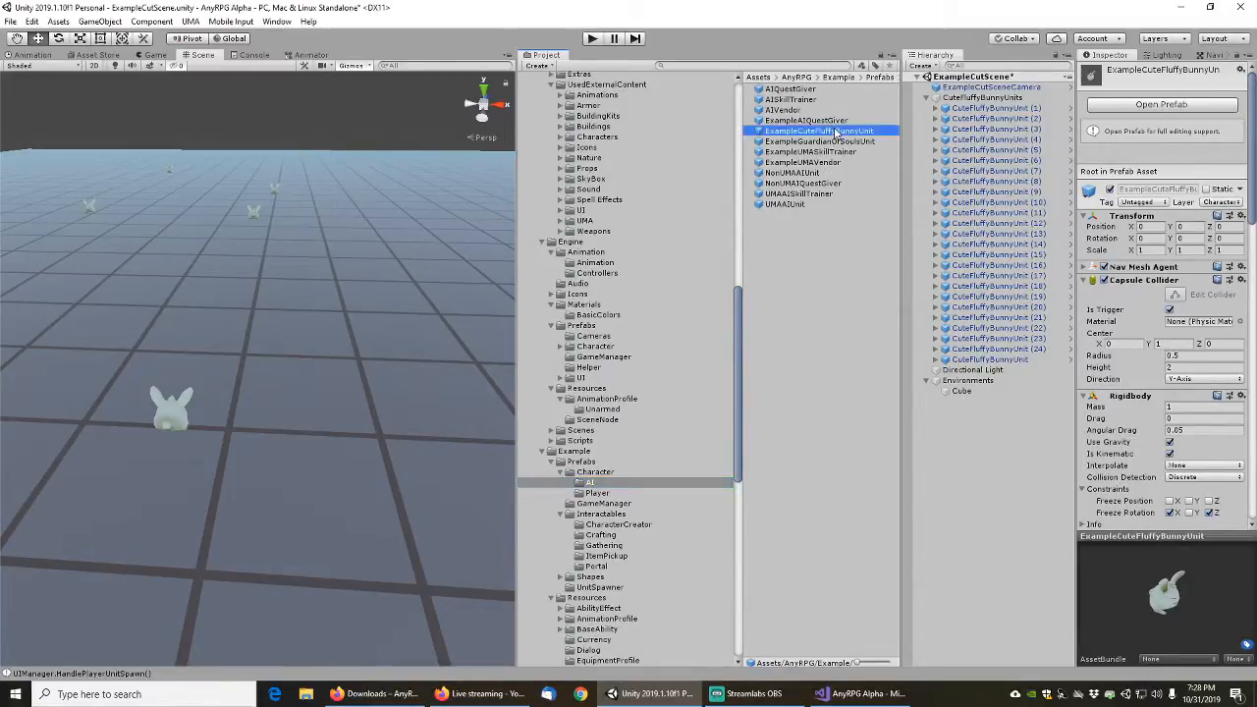
left_click(1176, 106)
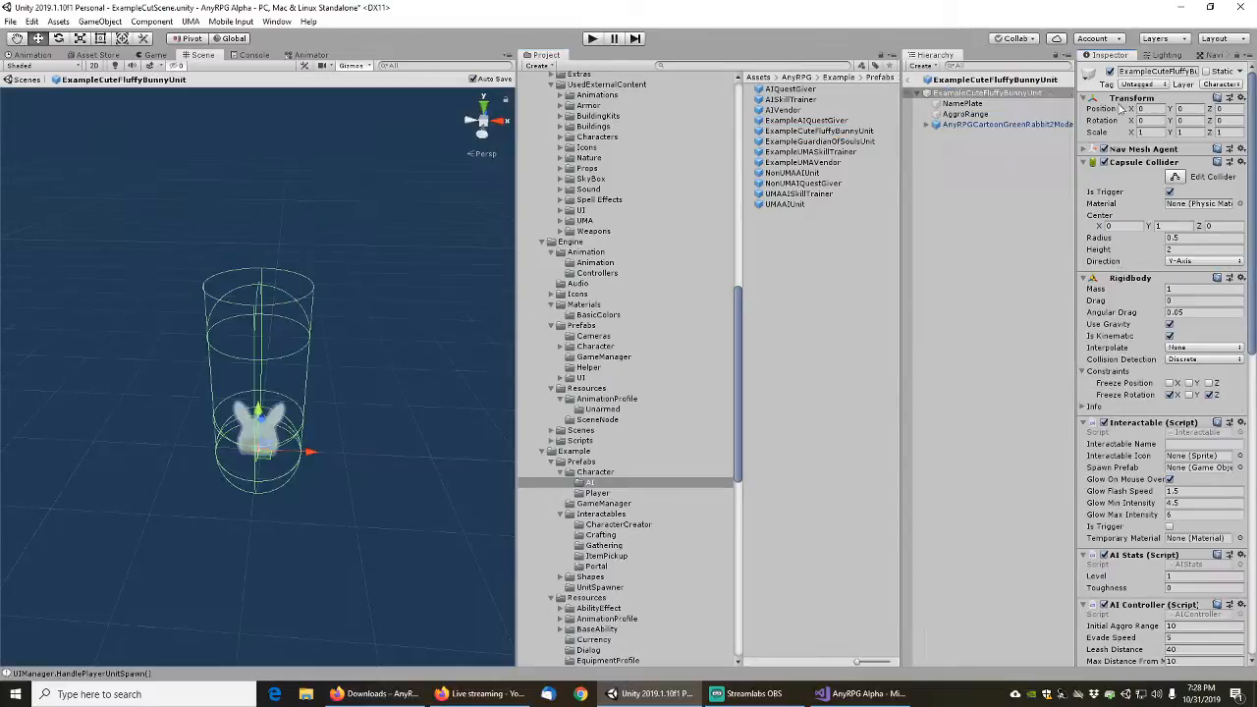
left_click(992, 125)
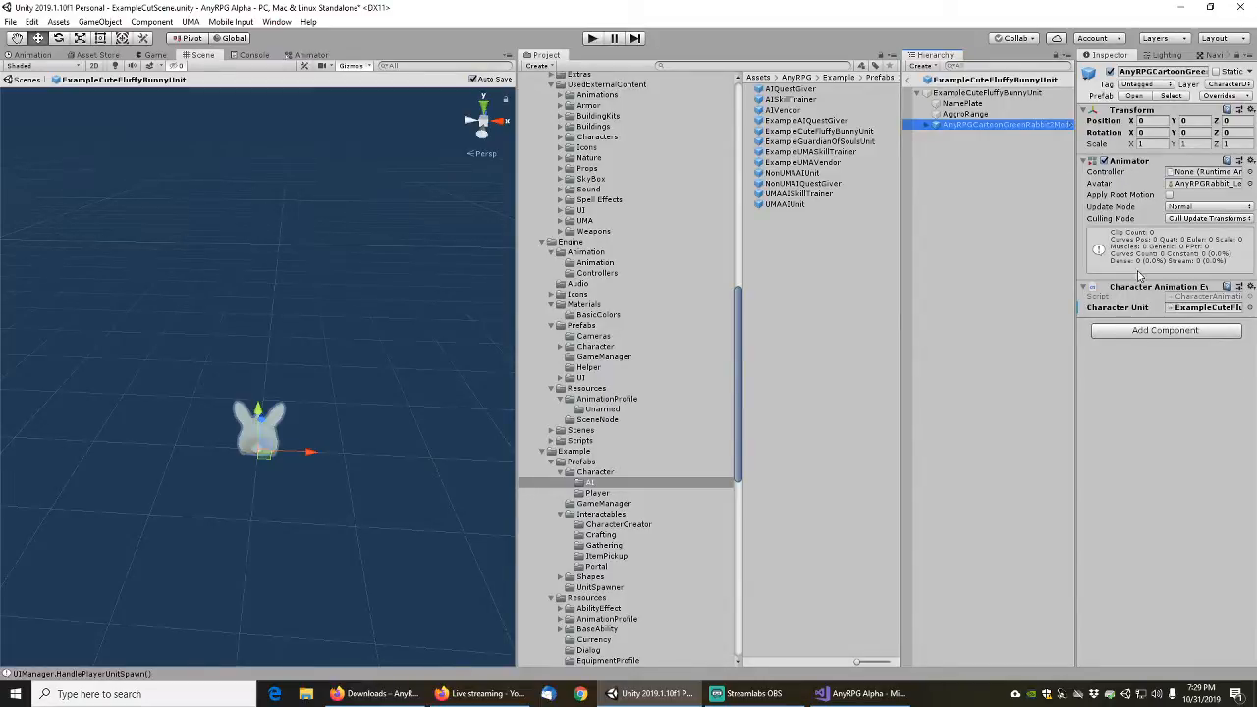
left_click(965, 114)
left_click(977, 125)
key("Delete")
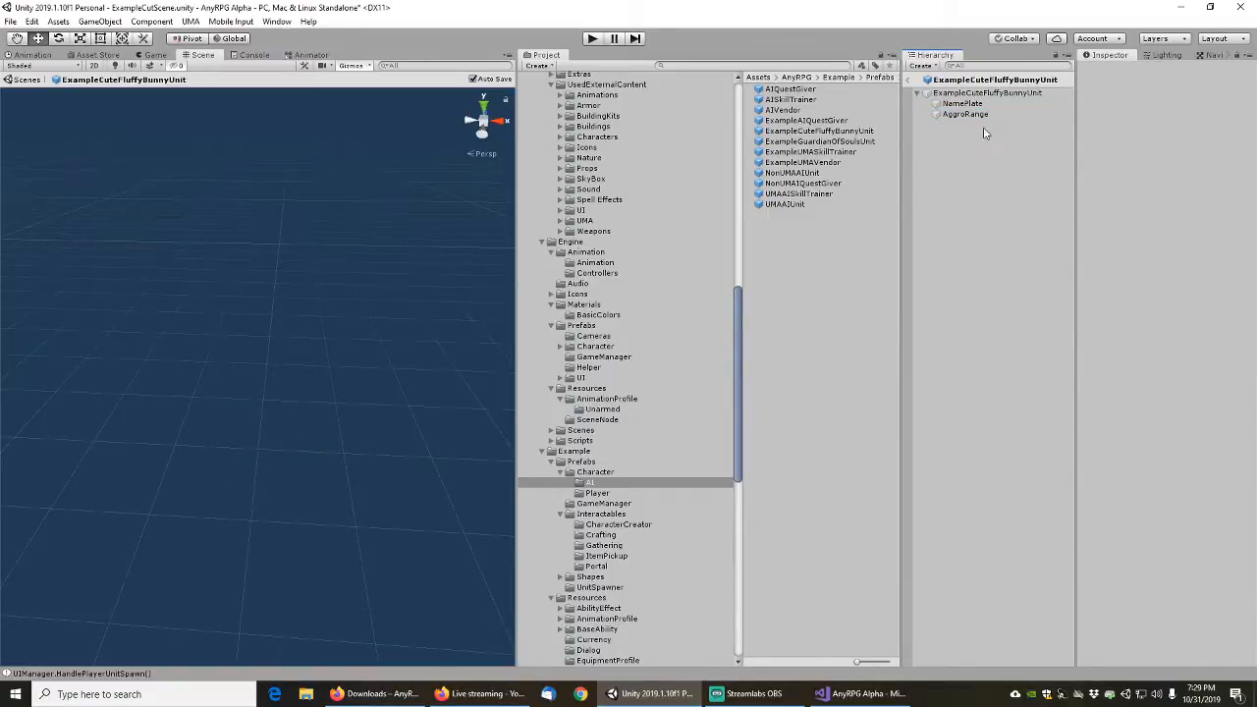
Add AnyRPGWhiteSphere1m as a child of the ExampleCuteFluffyBunnyUnit prefab at Y position 0.5 and return to the scene
left_click(723, 64)
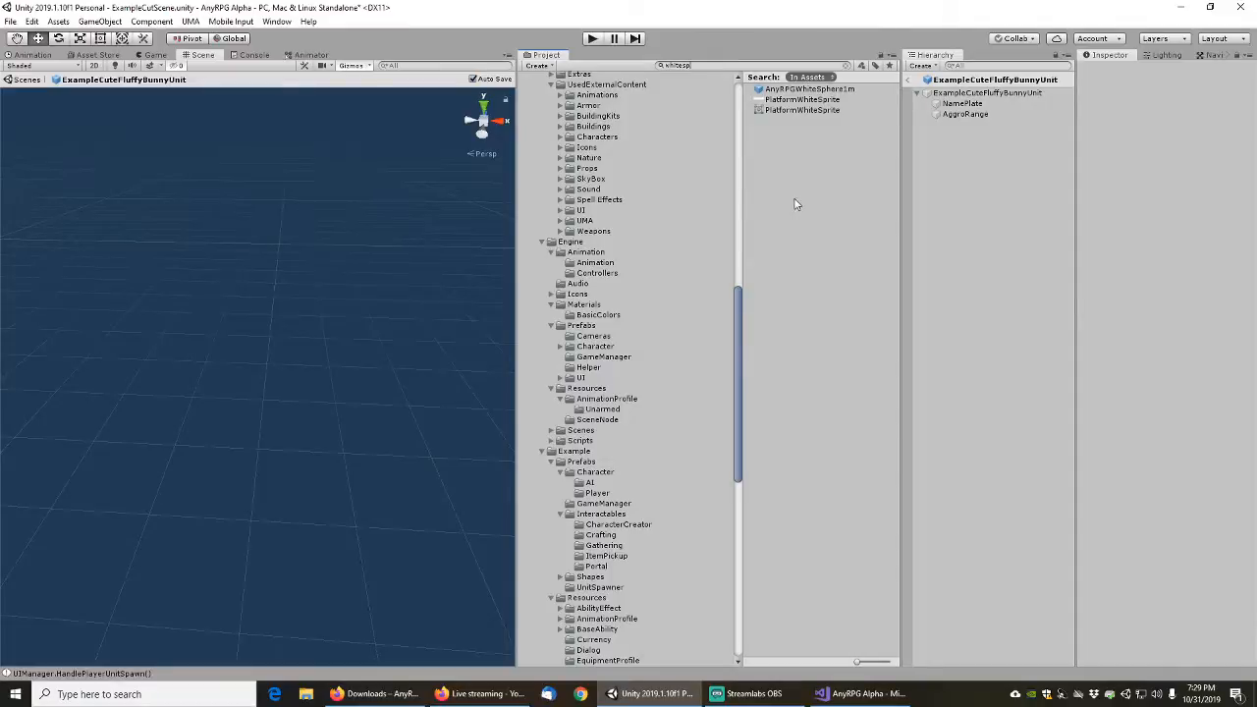
left_click_drag(795, 91, 978, 92)
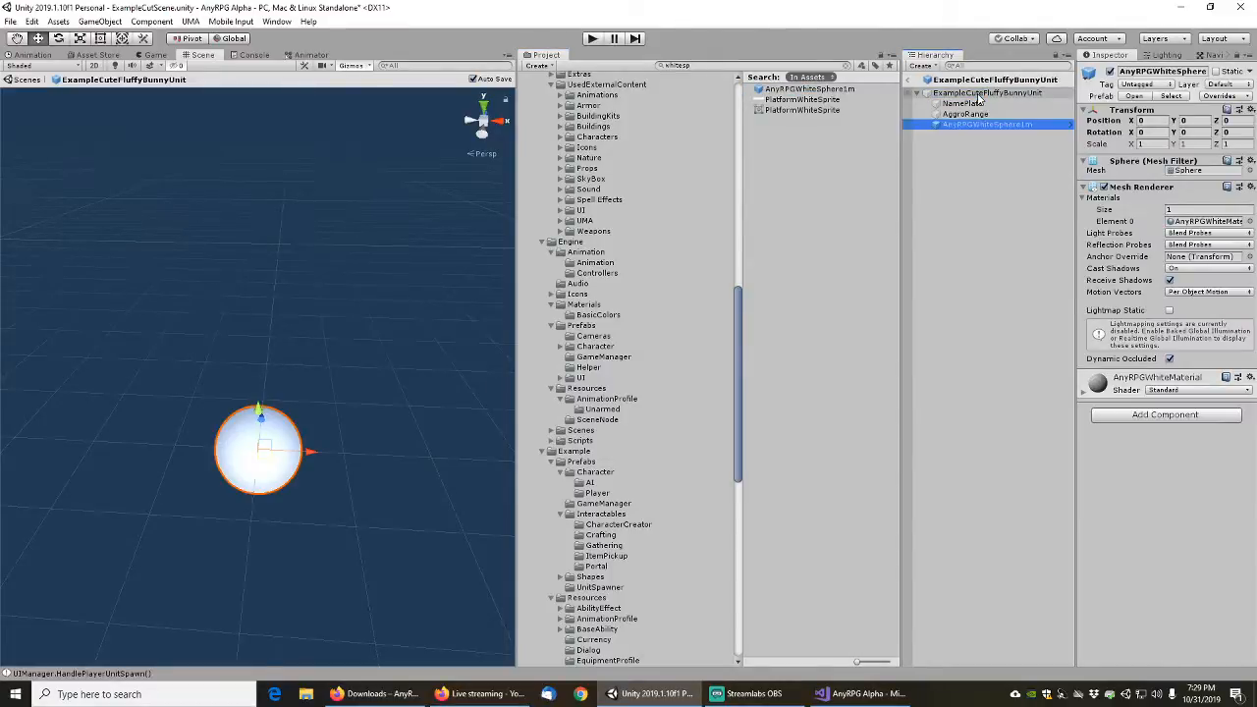
left_click(1187, 120)
type("0.5")
key("Return")
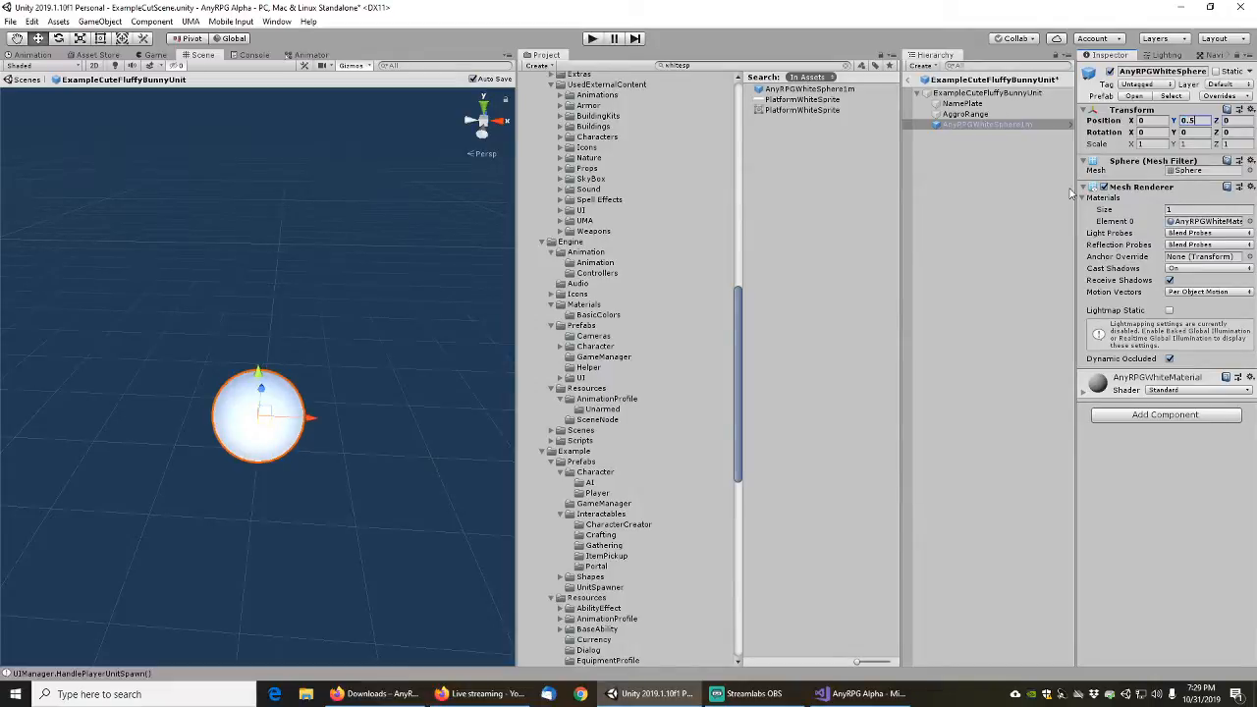
middle_click_drag(371, 295, 374, 433)
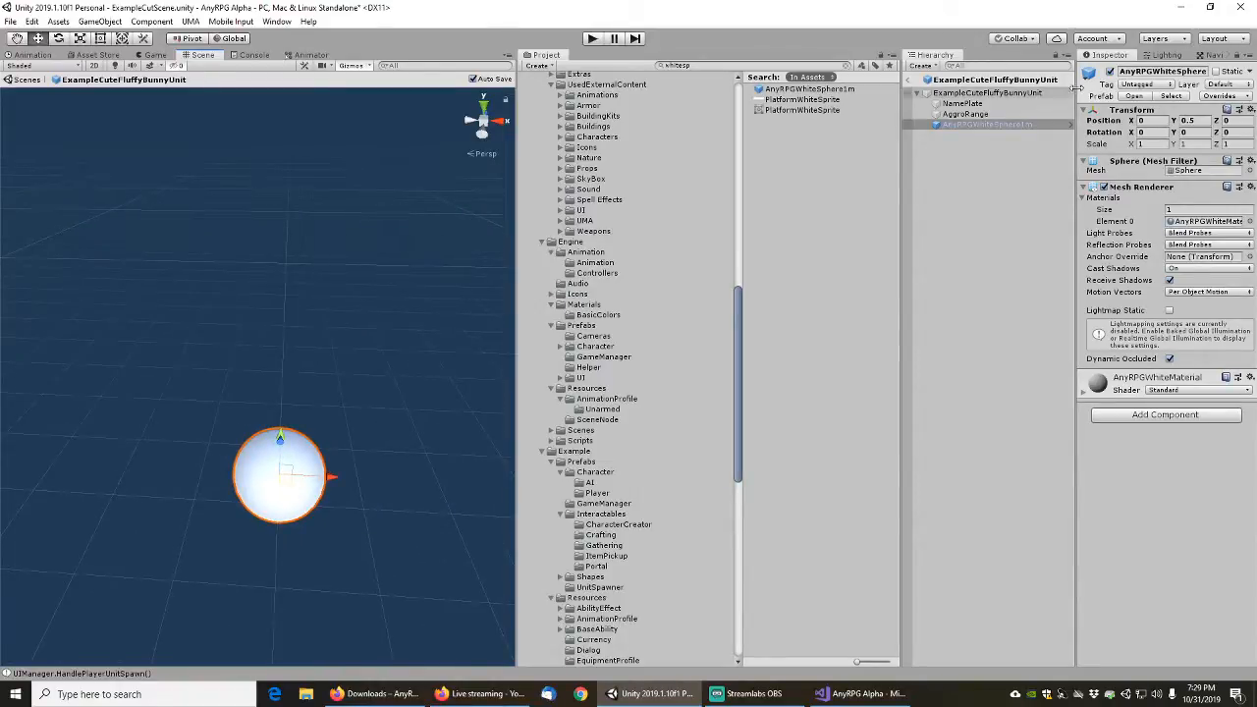
left_click(965, 104)
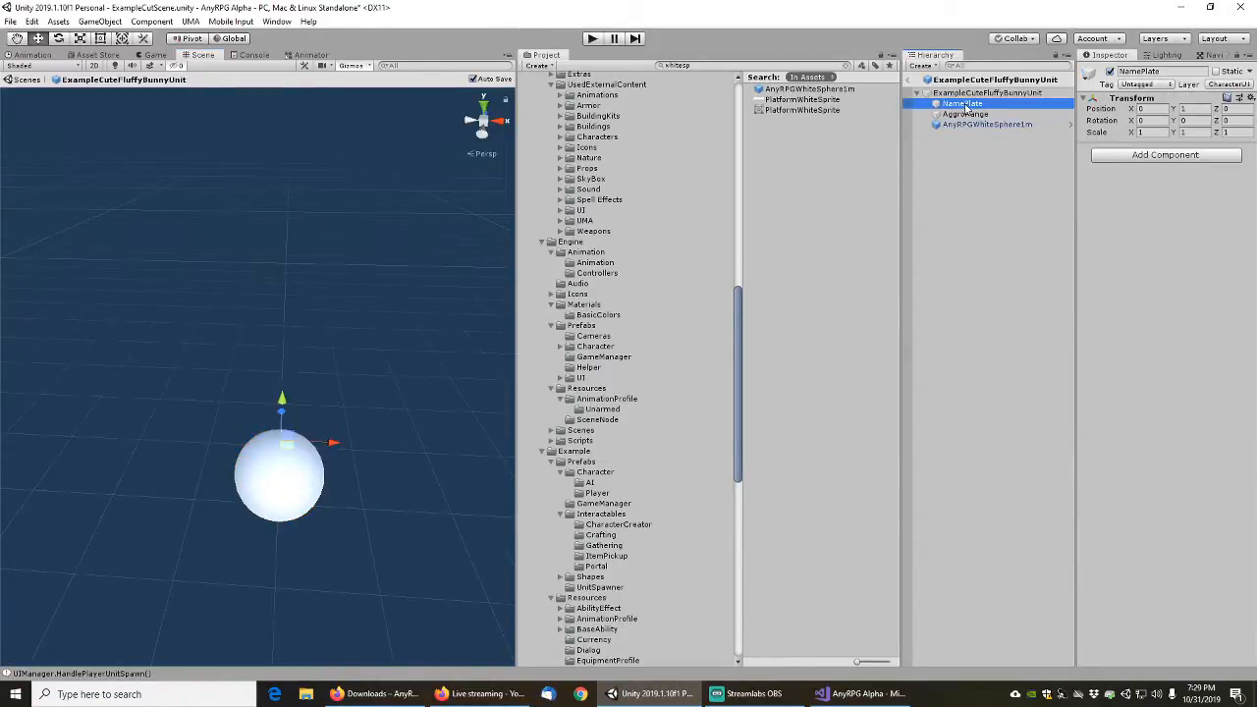
left_click(909, 83)
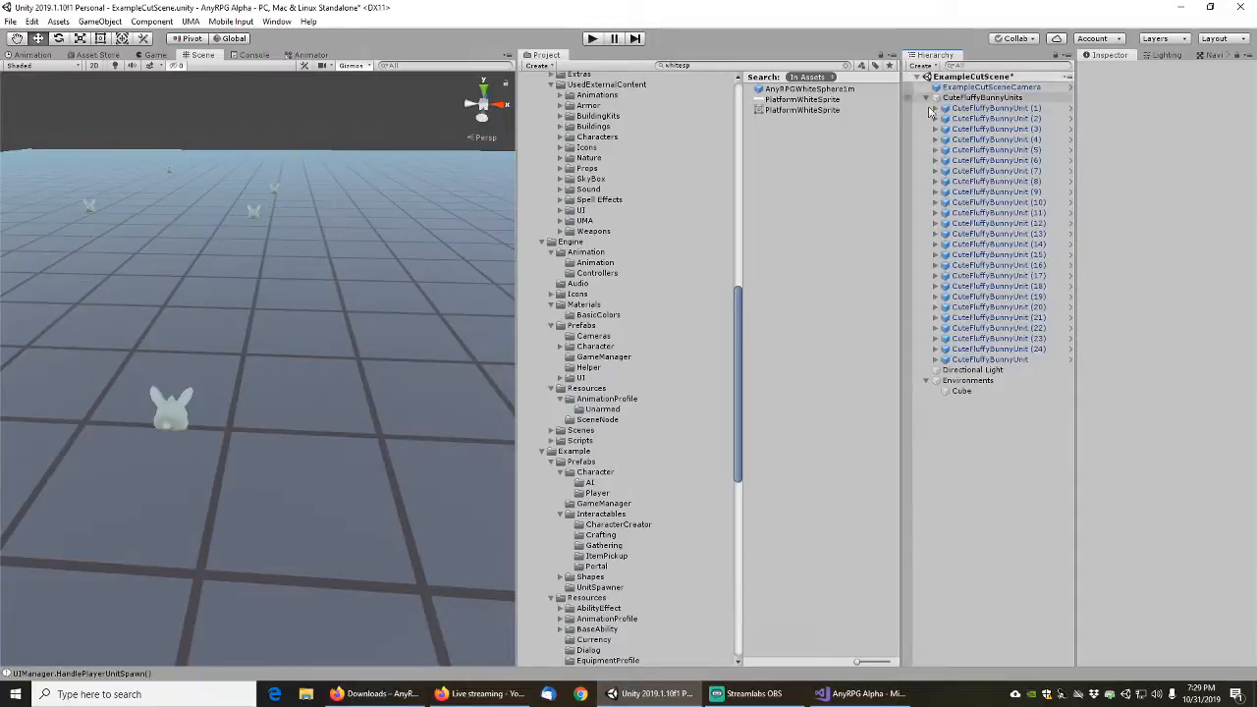
Find ExampleCuteFluffyBunnyUnit in the project assets and place one on the ground cube at about X 292.7, Z 188.6
left_click(985, 110)
scroll(350, 379, "down", 10)
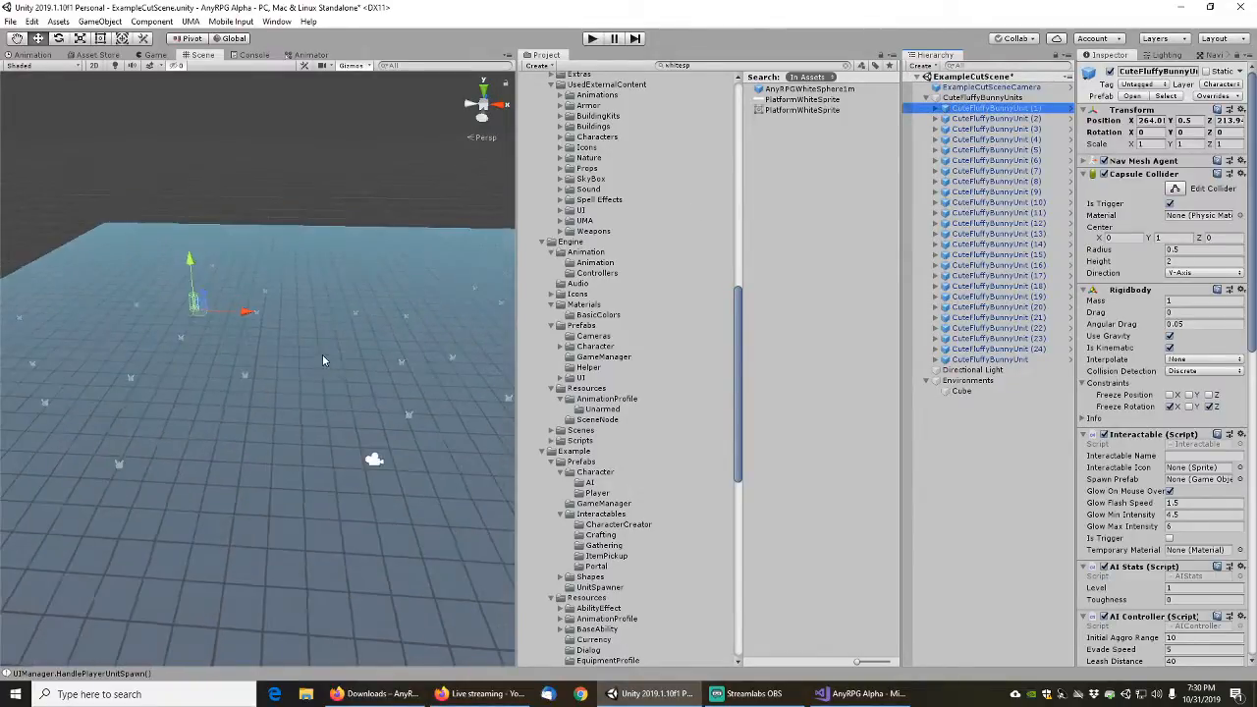
middle_click_drag(322, 355, 232, 352)
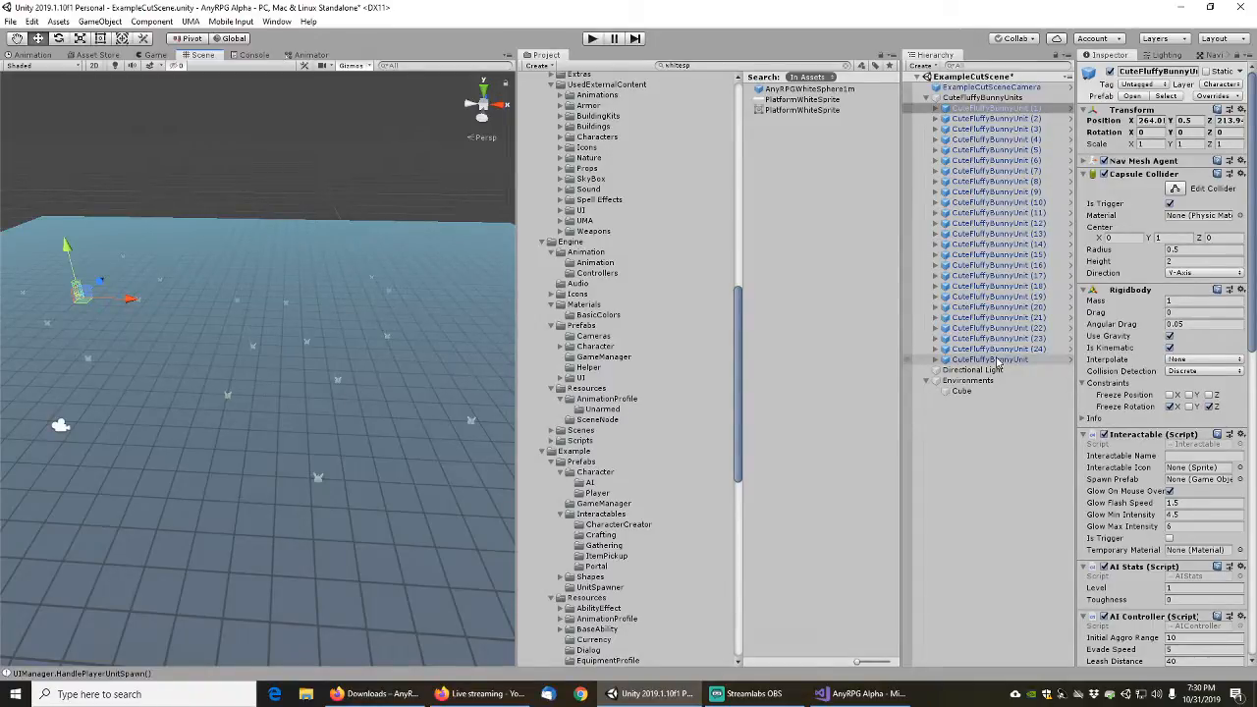
left_click(706, 66)
type("cute")
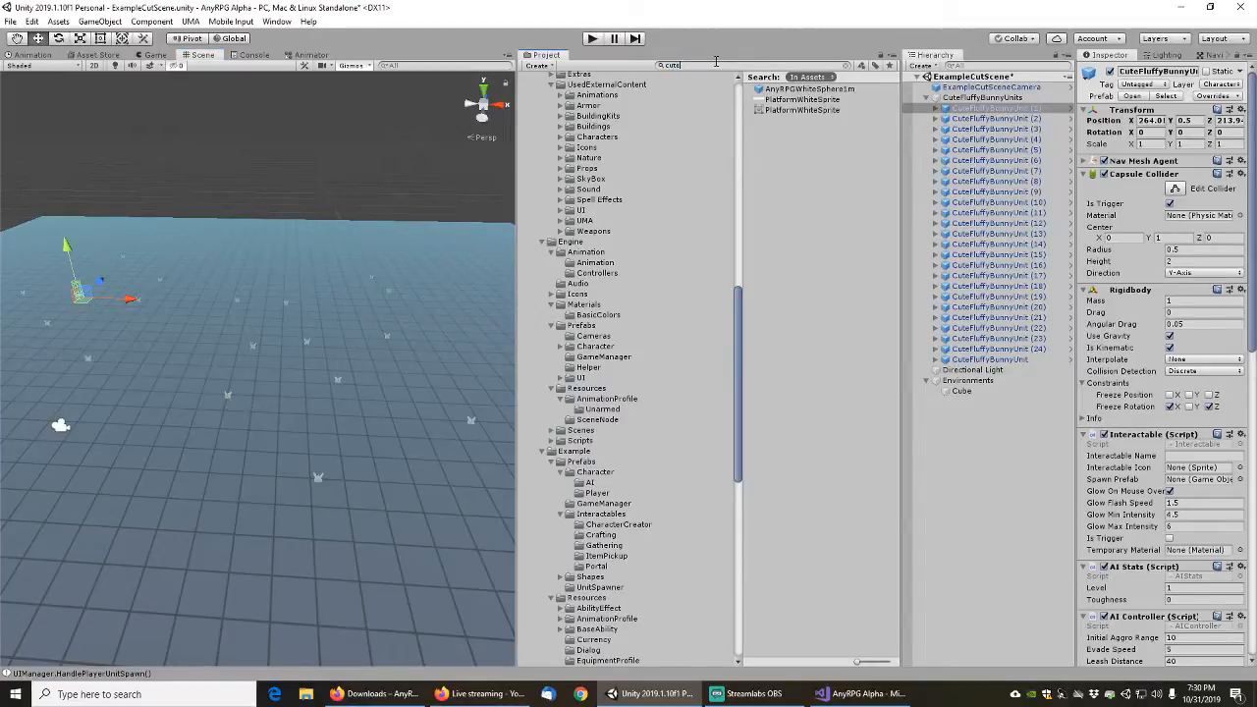
type("fl")
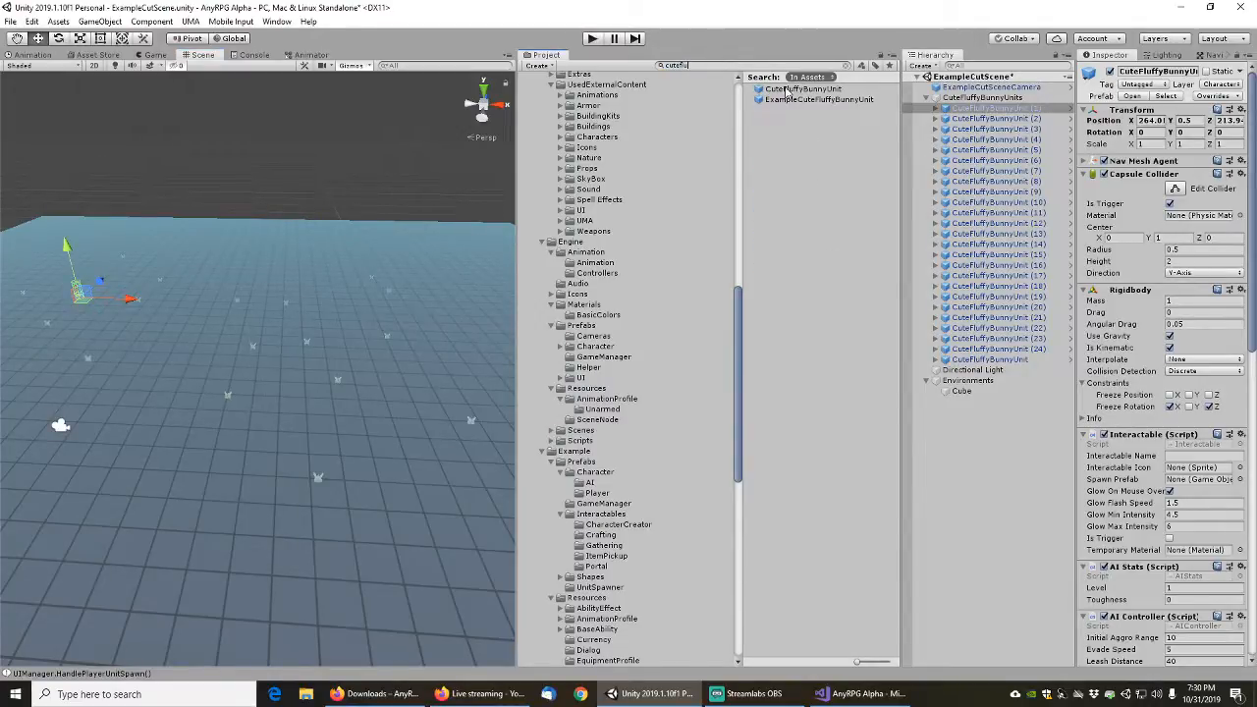
left_click_drag(818, 101, 352, 470)
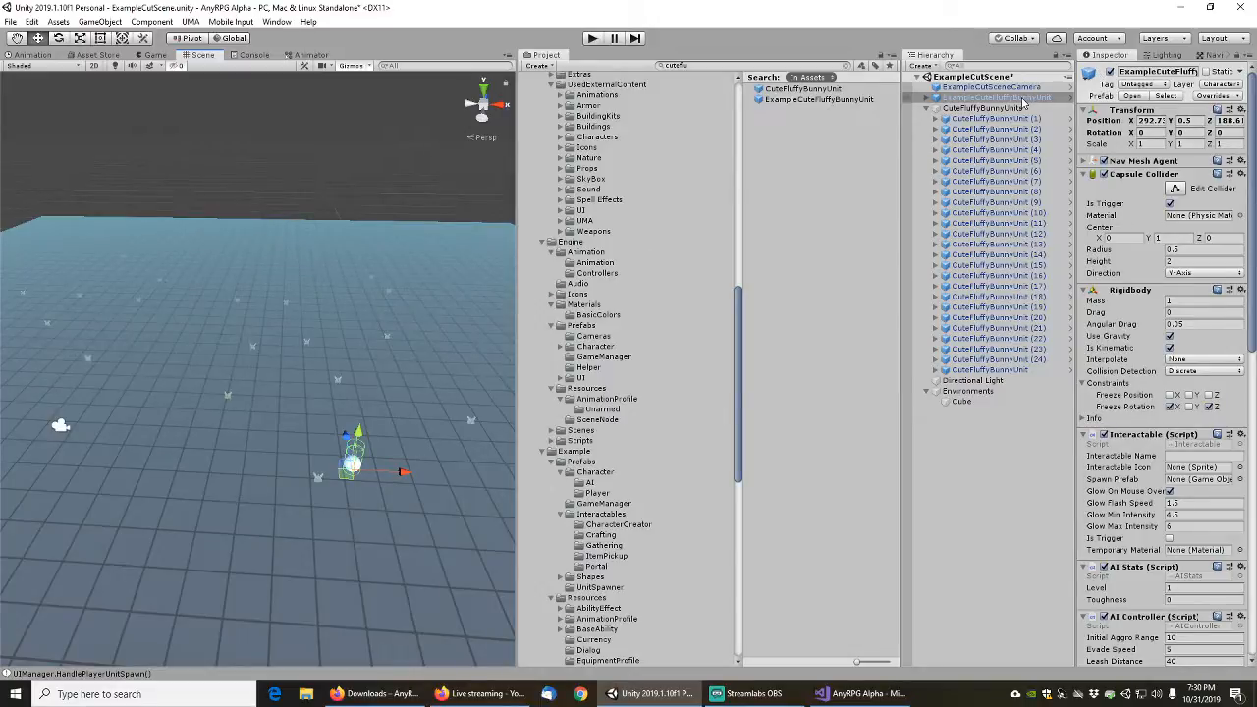
Delete all the original CuteFluffyBunnyUnit instances from the CuteFluffyBunnyUnits parent
left_click(995, 119)
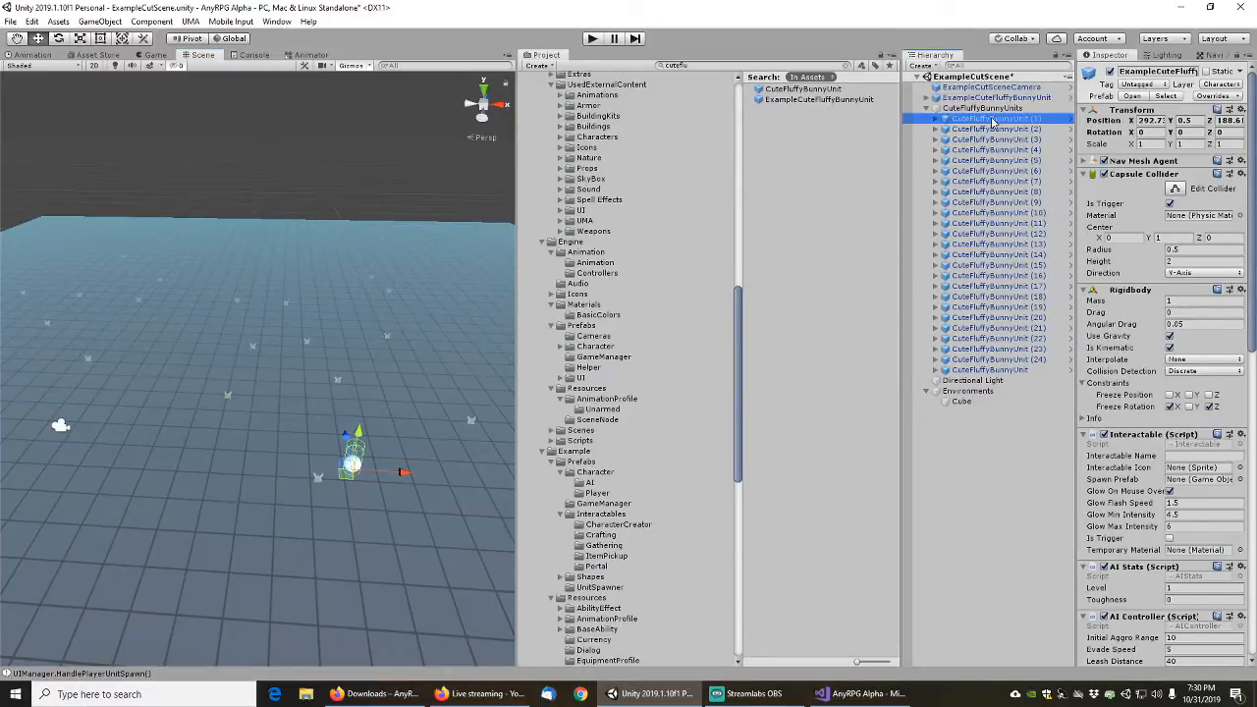
left_click(990, 370, "shift")
key("Delete")
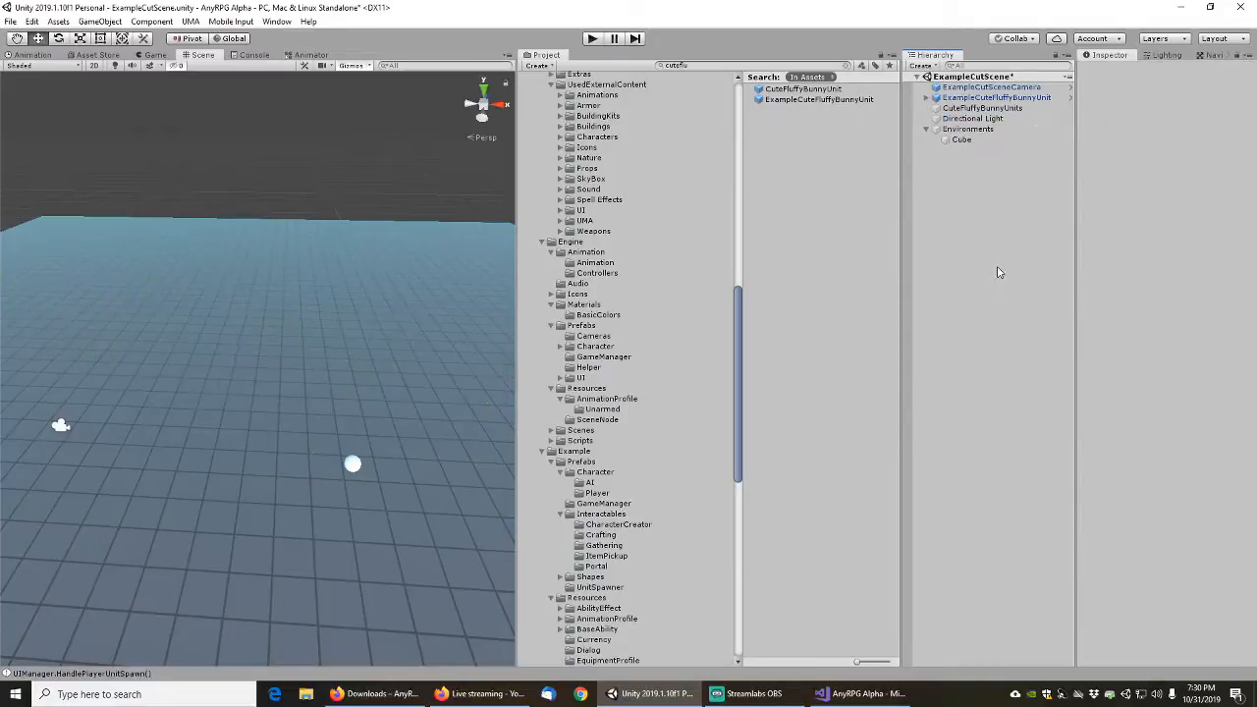
Nest ExampleCuteFluffyBunnyUnit inside CuteFluffyBunnyUnits and duplicate it until there are 33 numbered copies
left_click_drag(995, 98, 993, 115)
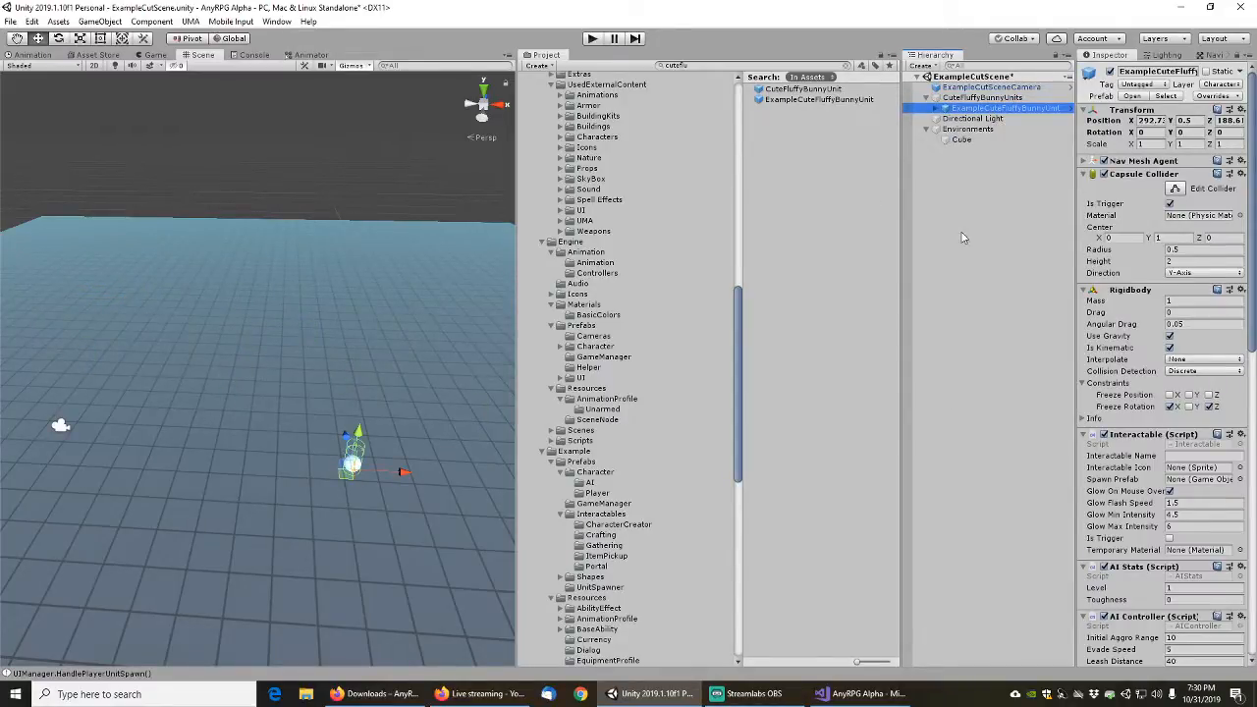
key("ctrl+d")
key("ctrl+d")
key("ctrl+d")
key("ctrl+d")
key("ctrl+d")
key("ctrl+d")
key("ctrl+d")
key("ctrl+d")
key("ctrl+d")
key("ctrl+d")
key("ctrl+d")
key("ctrl+d")
key("ctrl+d")
key("ctrl+d")
key("ctrl+d")
key("ctrl+d")
key("ctrl+d")
key("ctrl+d")
key("ctrl+d")
key("ctrl+d")
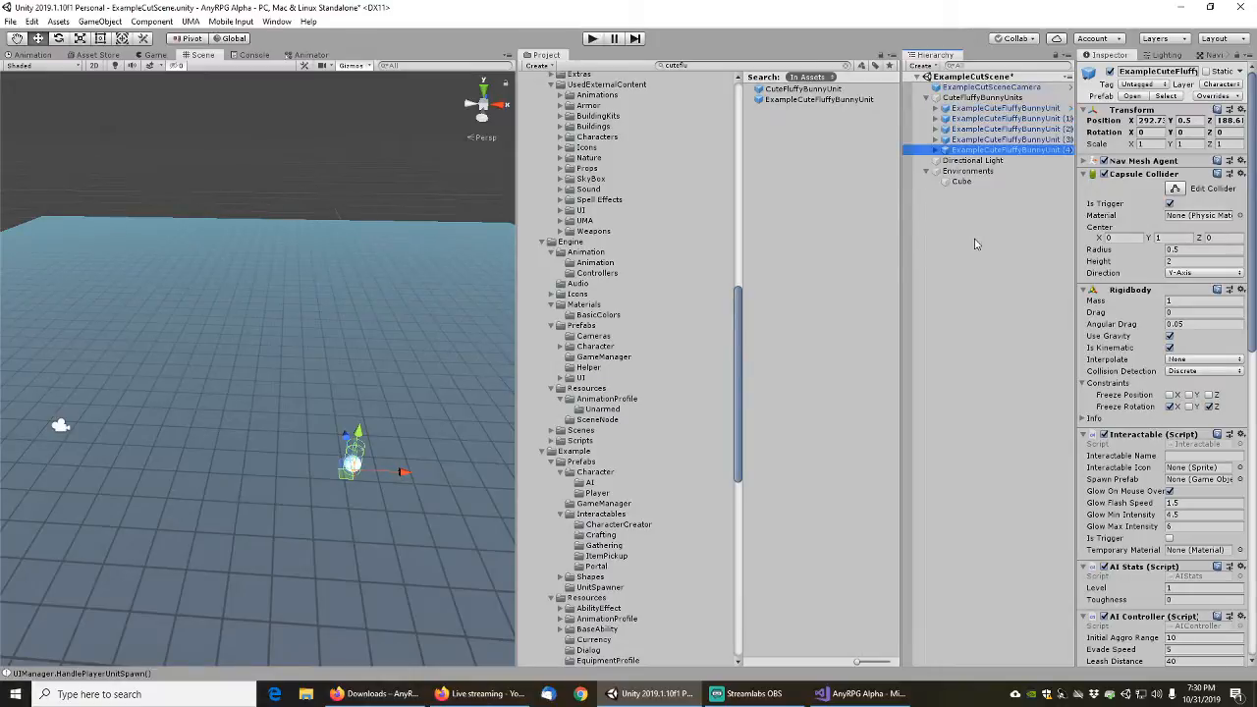
key("ctrl+d")
key("ctrl+d")
key("ctrl+d")
key("ctrl+d")
key("ctrl+d")
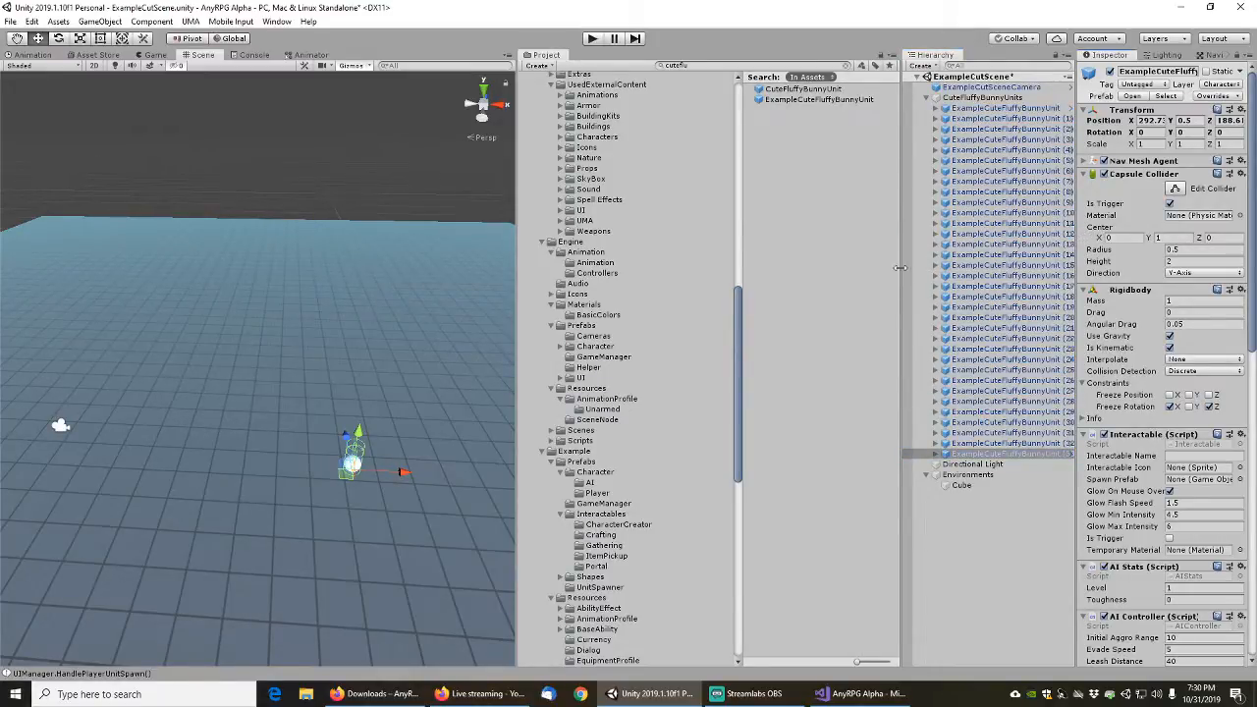
Widen the hierarchy to show full names and move ExampleCuteFluffyBunnyUnit (1) across the ground to about X 275.5, Z 205.6
left_click_drag(901, 271, 837, 276)
left_click(947, 117)
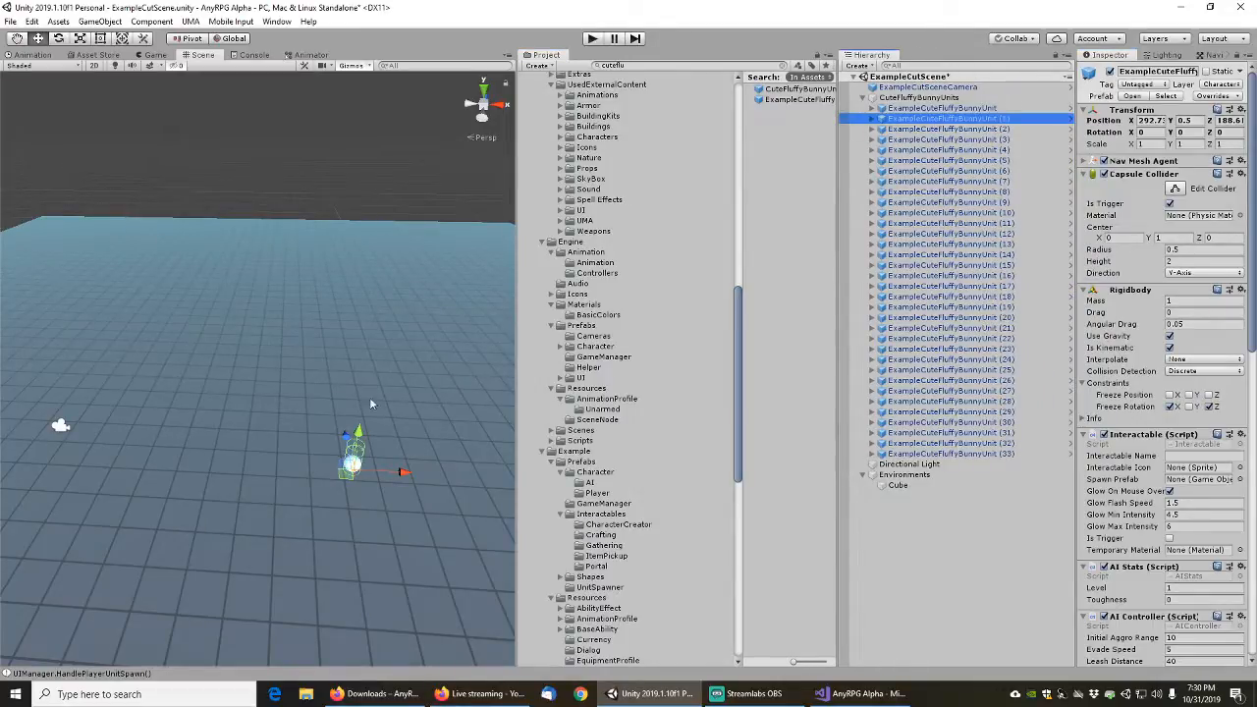
left_click_drag(345, 478, 167, 327)
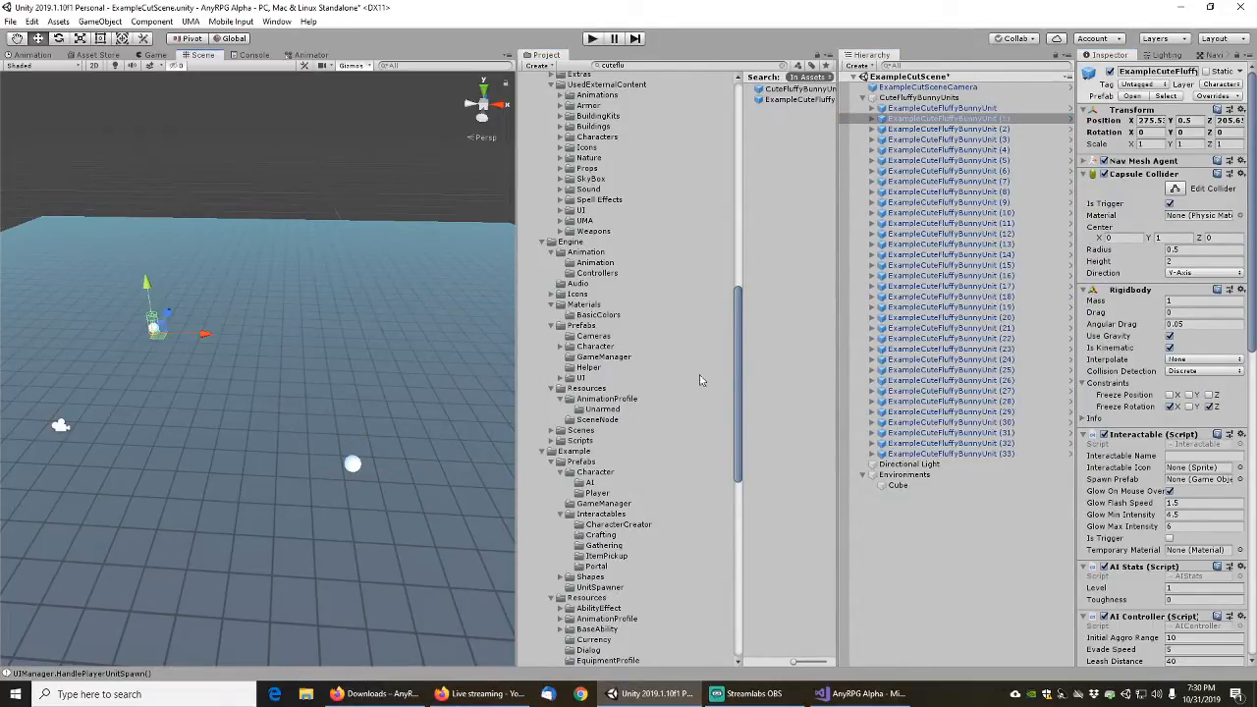
Move ExampleCuteFluffyBunnyUnit (2) to about X 268, Z 199.4 and unit (3) to about X 284.7, Z 203 on the ground
middle_click_drag(323, 381, 408, 403)
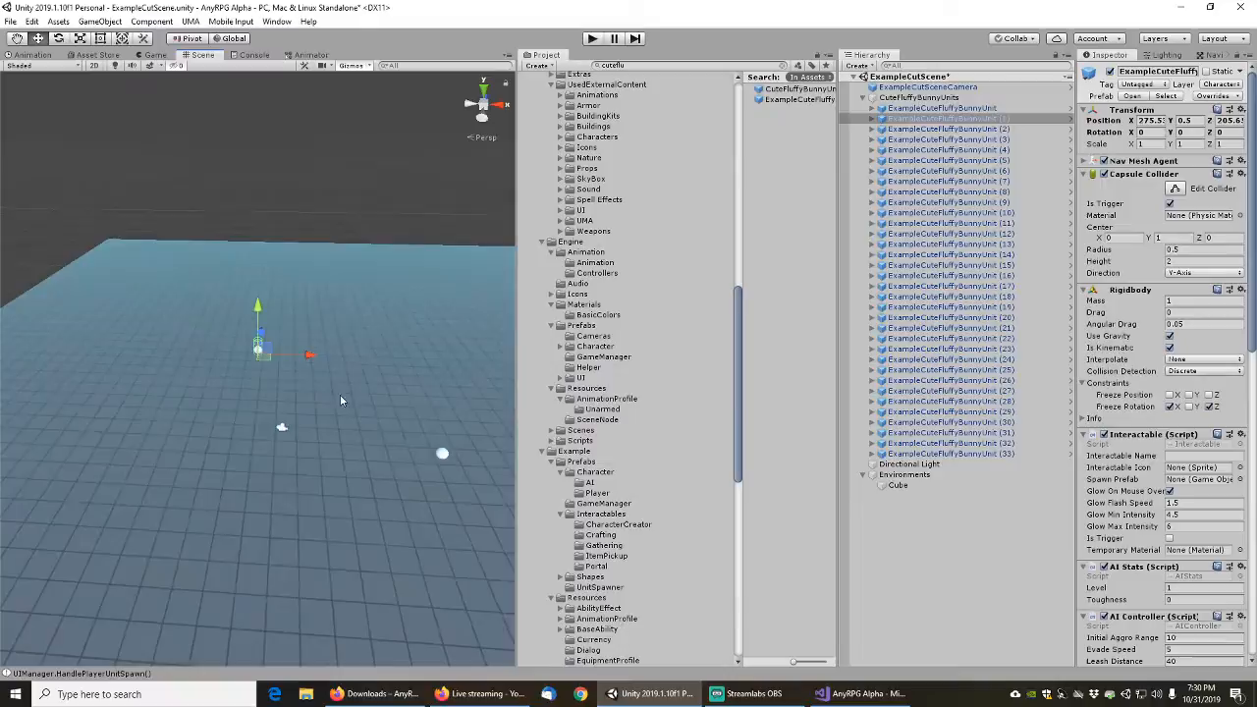
left_click(951, 128)
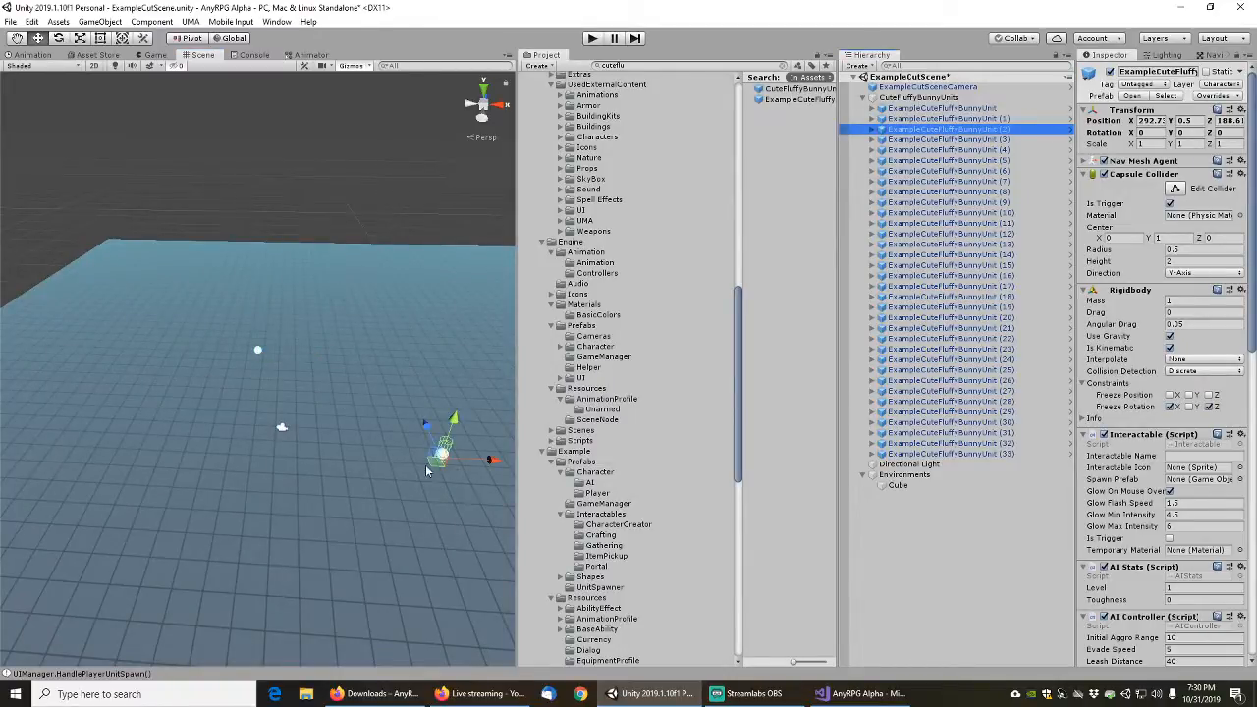
left_click_drag(297, 429, 188, 373)
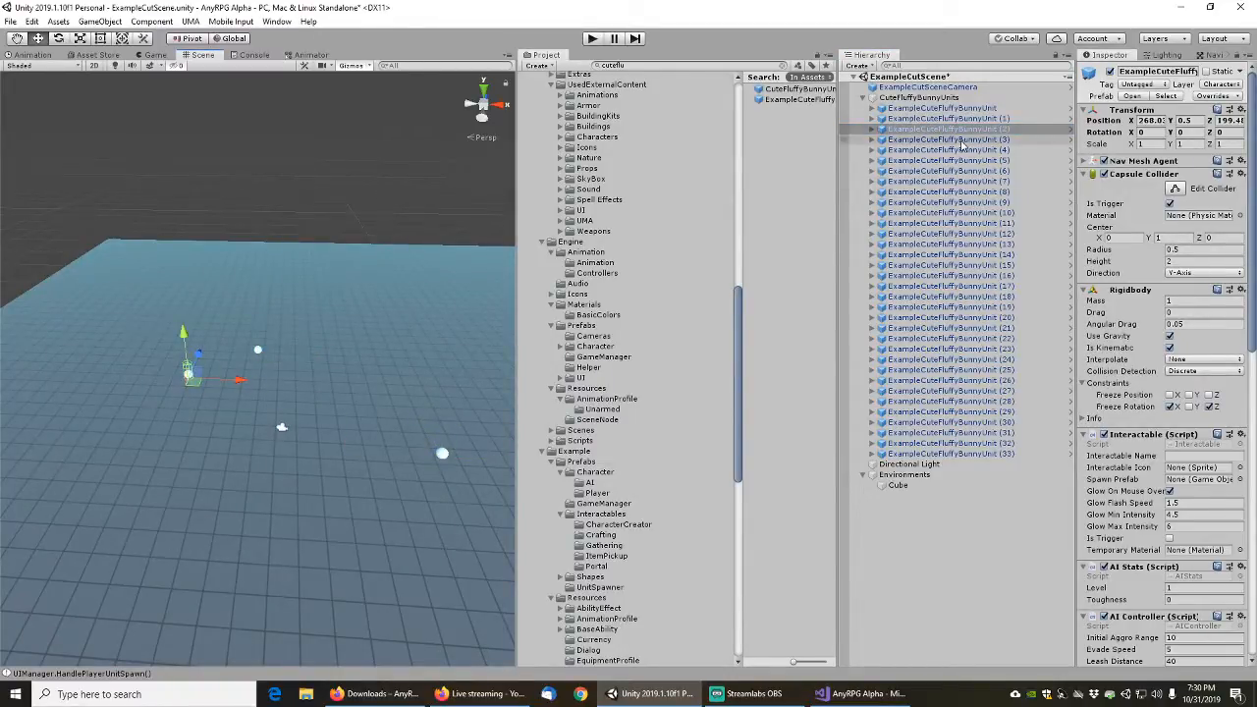
left_click(982, 140)
left_click_drag(441, 455, 332, 363)
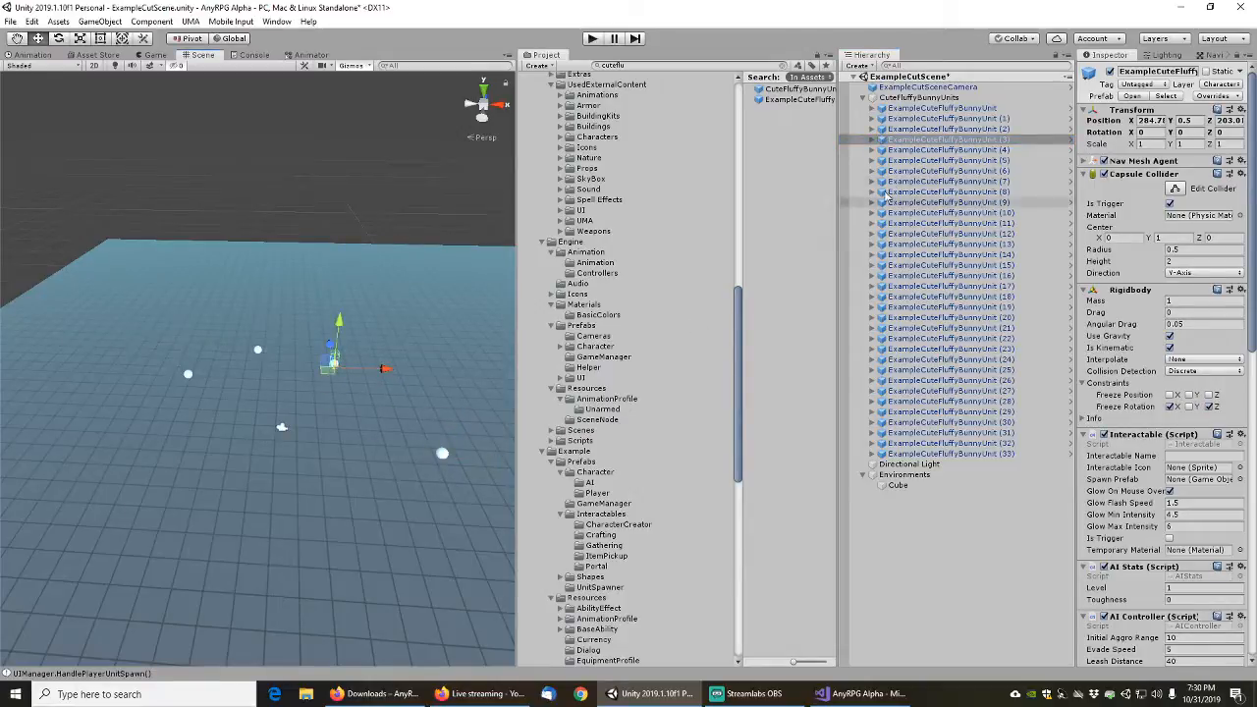
Spread bunny unit (4) out beyond unit (2), unit (5) to about X 258, Z 203.7, and unit (6) to about X 294.9, Z 204.9
left_click(920, 151)
left_click_drag(442, 454, 67, 438)
left_click(942, 160)
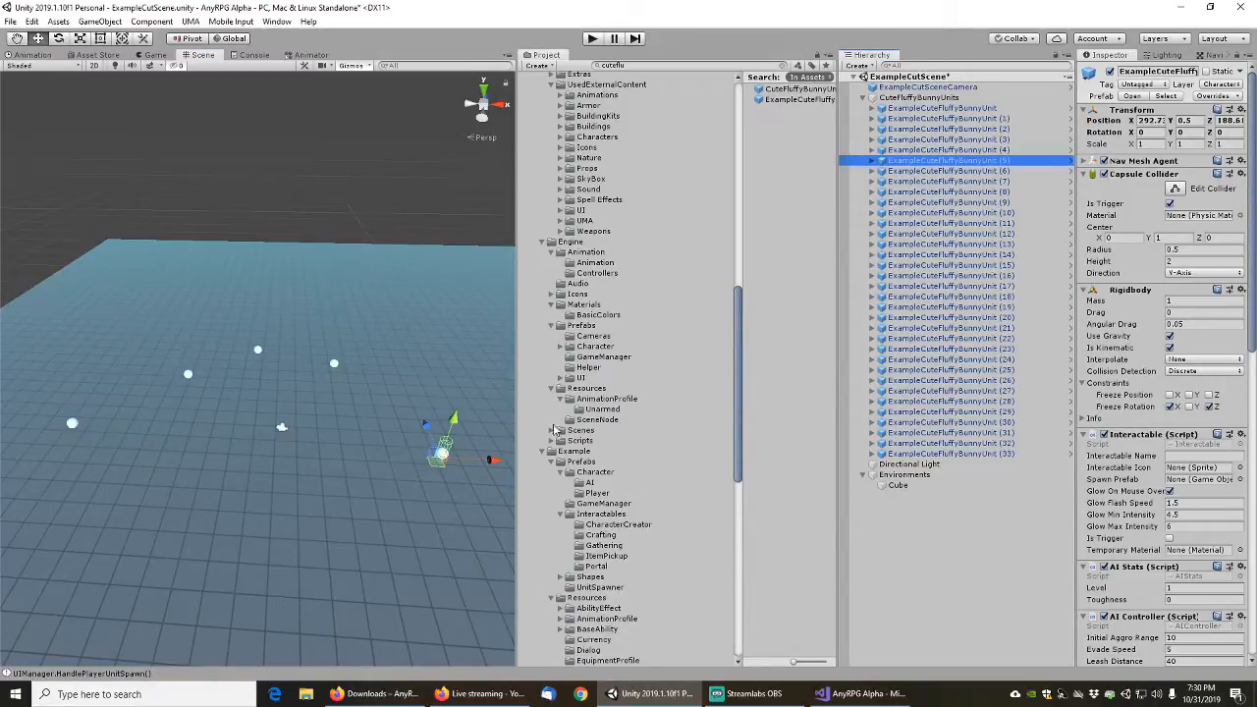
left_click_drag(435, 461, 116, 351)
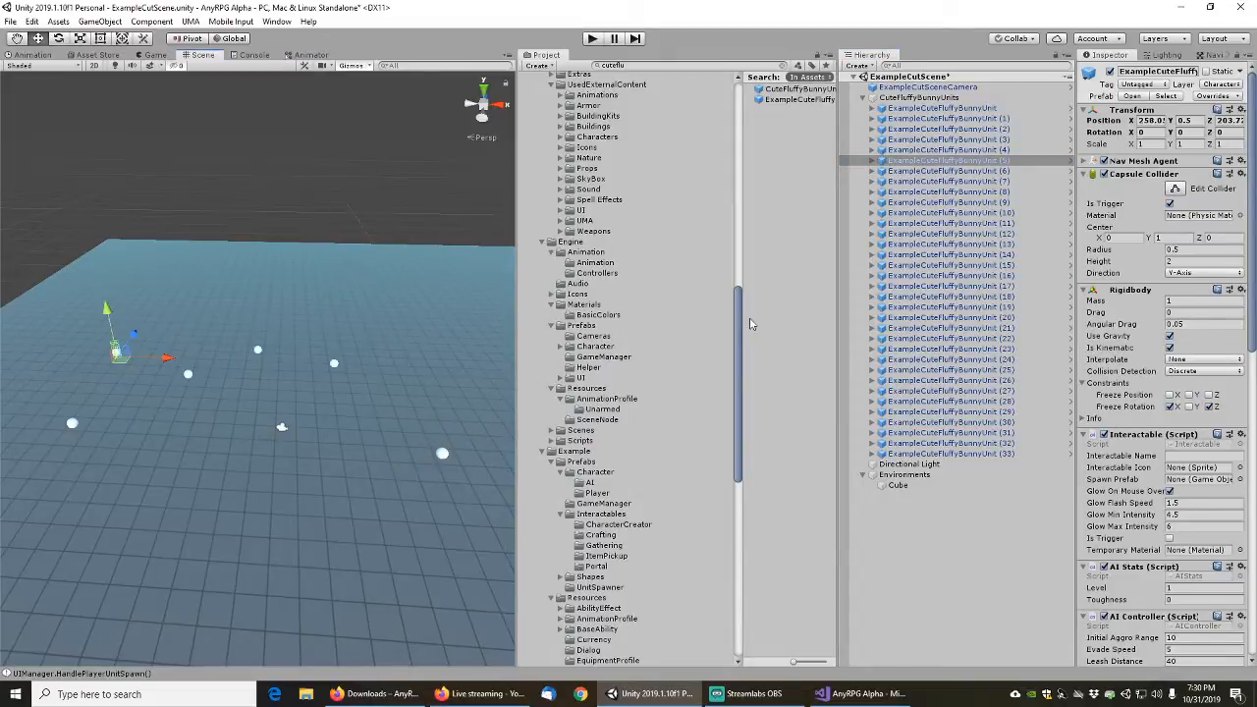
left_click(943, 171)
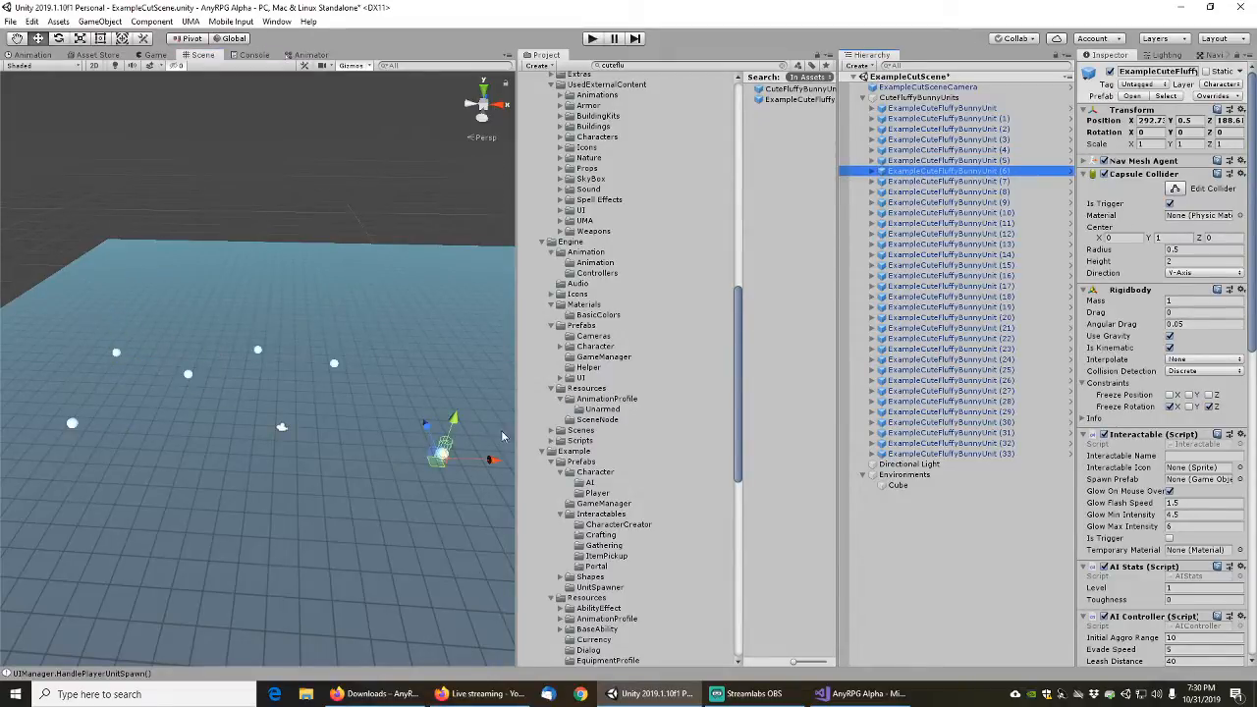
left_click_drag(438, 465, 413, 369)
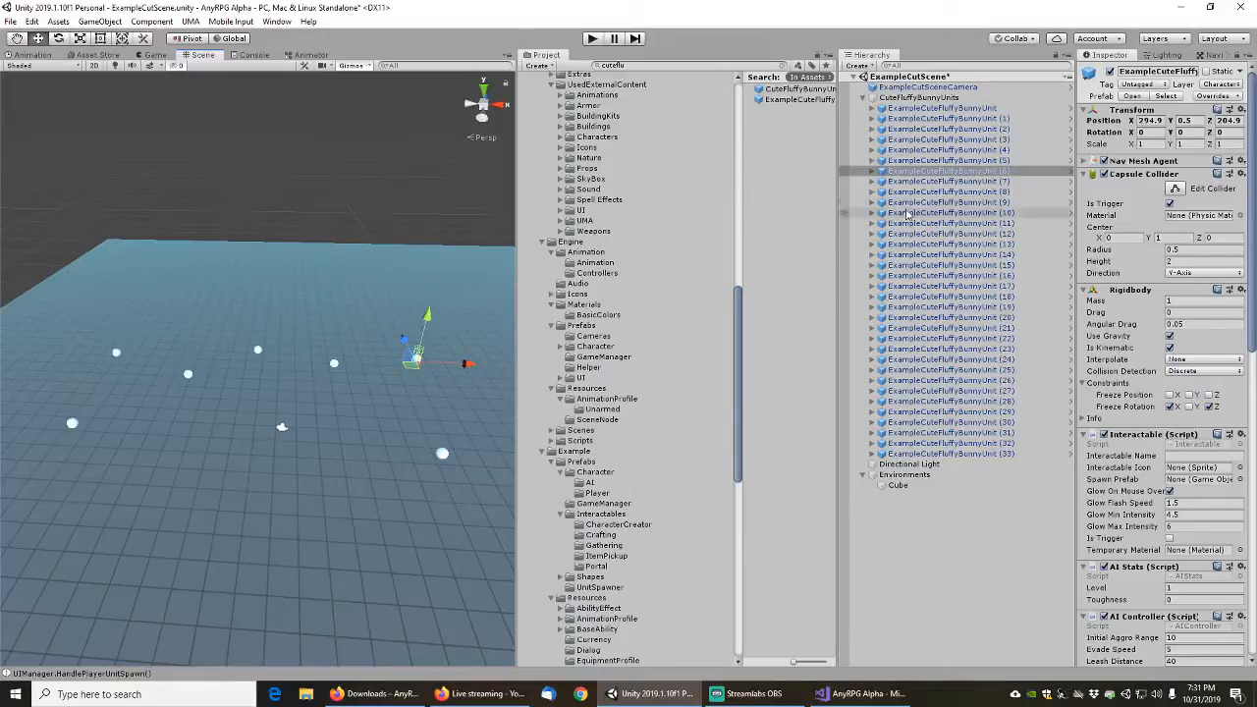
Move bunny unit (7) between the original unit and unit (3), and unit (8) to about X 297.2, Z 198.4
left_click(942, 182)
left_click_drag(440, 462, 390, 404)
left_click(911, 192)
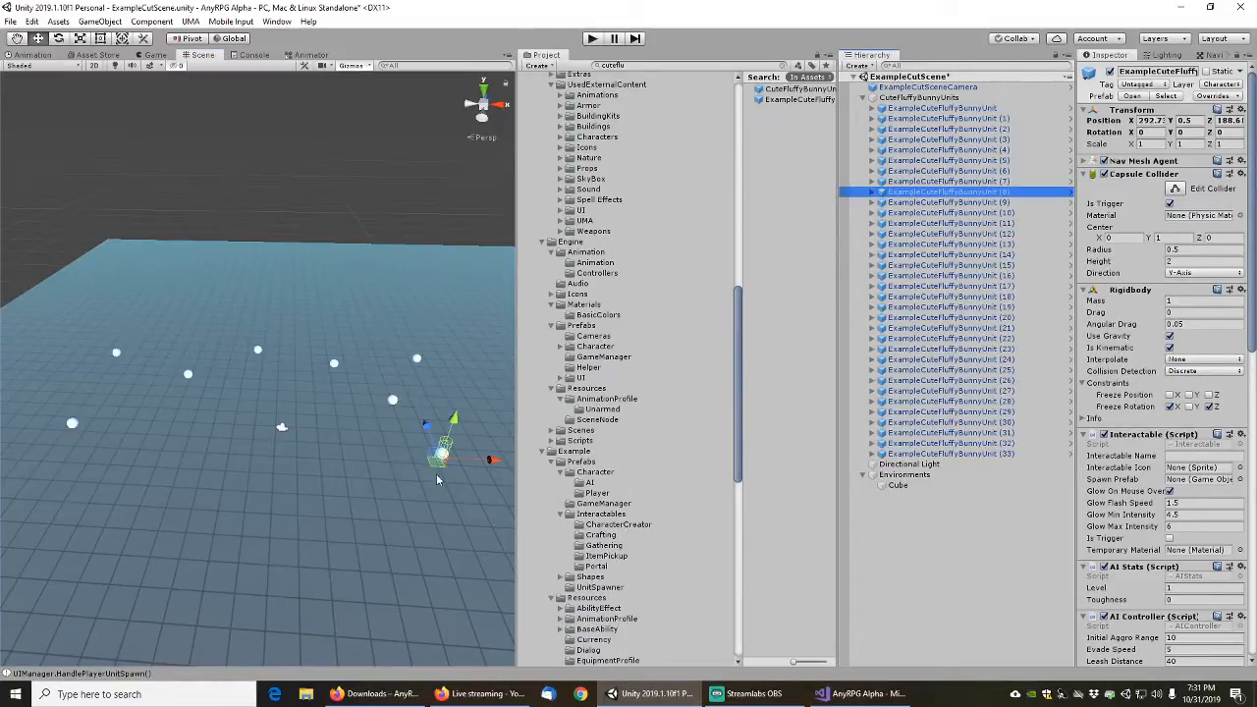
left_click_drag(438, 479, 447, 414)
Place bunny unit (9) beside the original unit, and units (10) and (11) on the near side of the ground
left_click(902, 203)
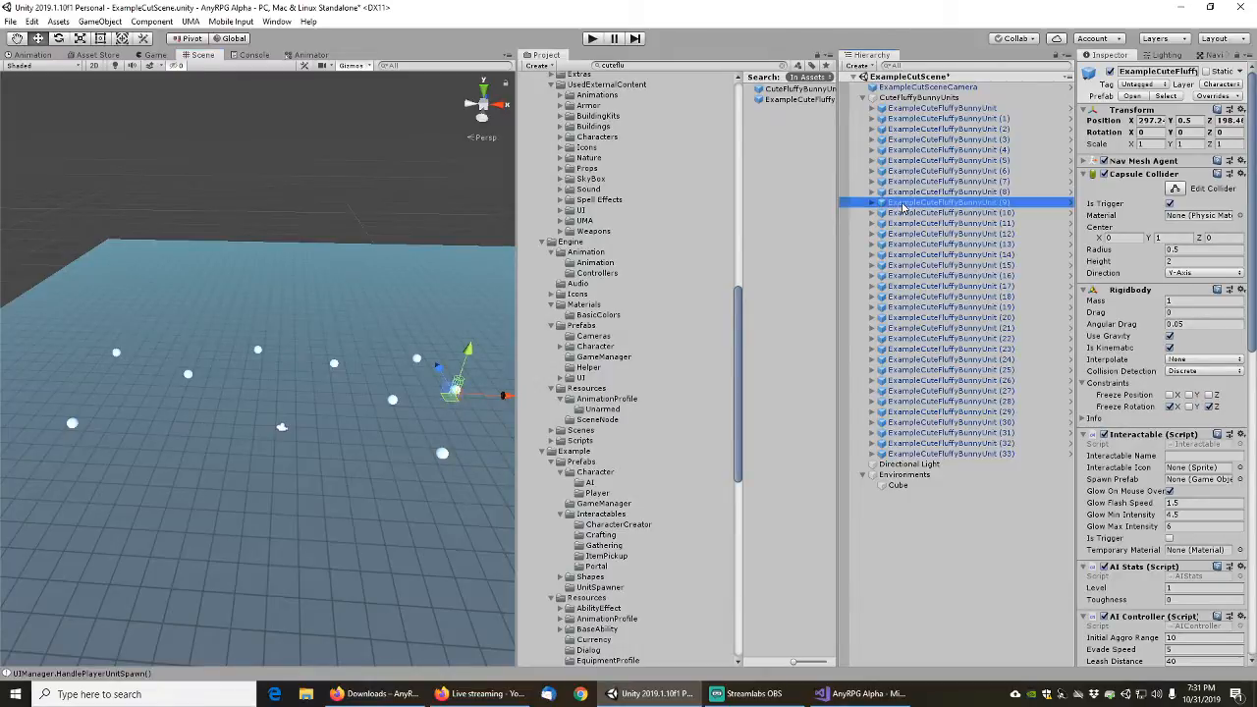
left_click_drag(440, 462, 341, 531)
left_click(930, 213)
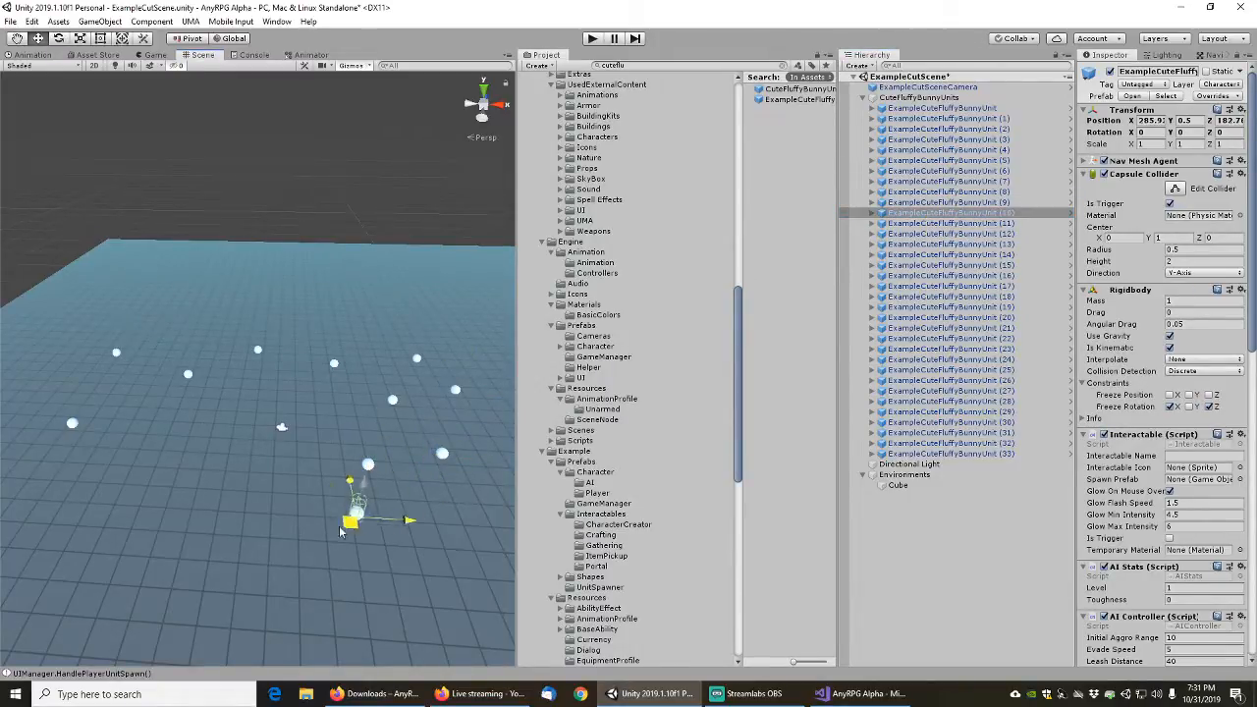
left_click(942, 223)
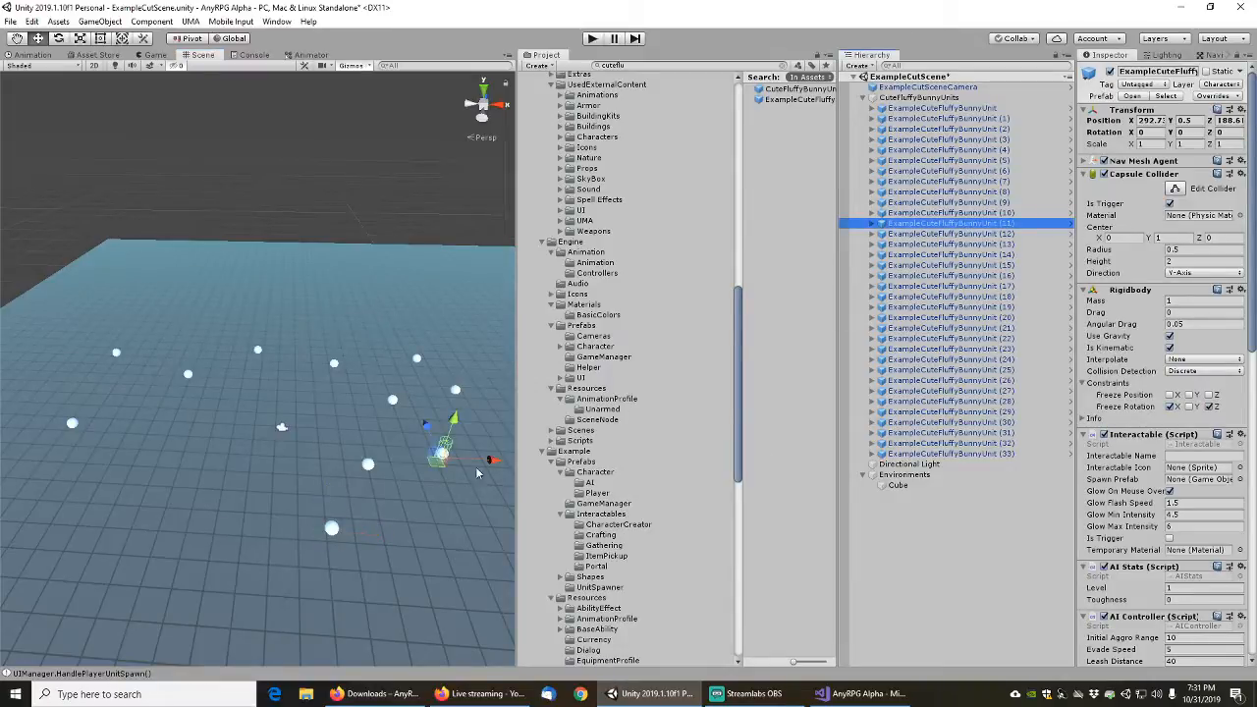
left_click_drag(442, 458, 411, 514)
Move bunny unit (12) to about X 268.5, Z 207.8, unit (13) to X 290.6, Z 208.3, and unit (14) to X 281.2, Z 210.9
left_click(923, 234)
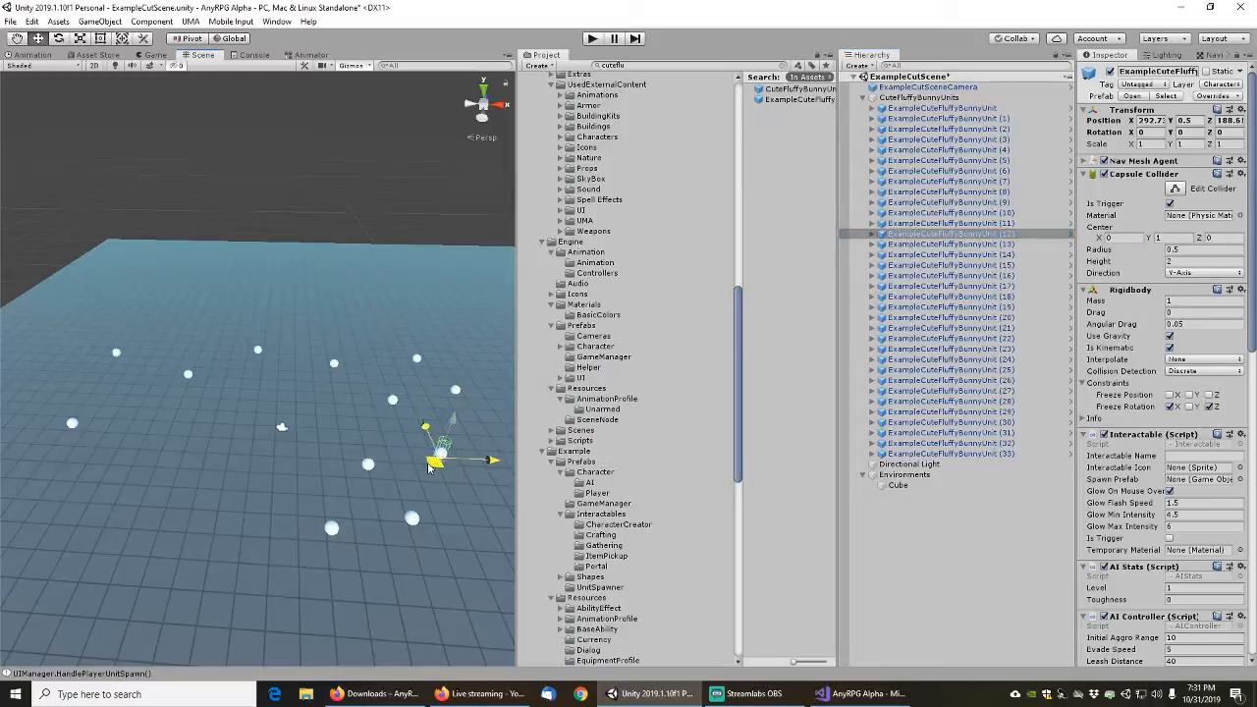
left_click_drag(461, 471, 226, 352)
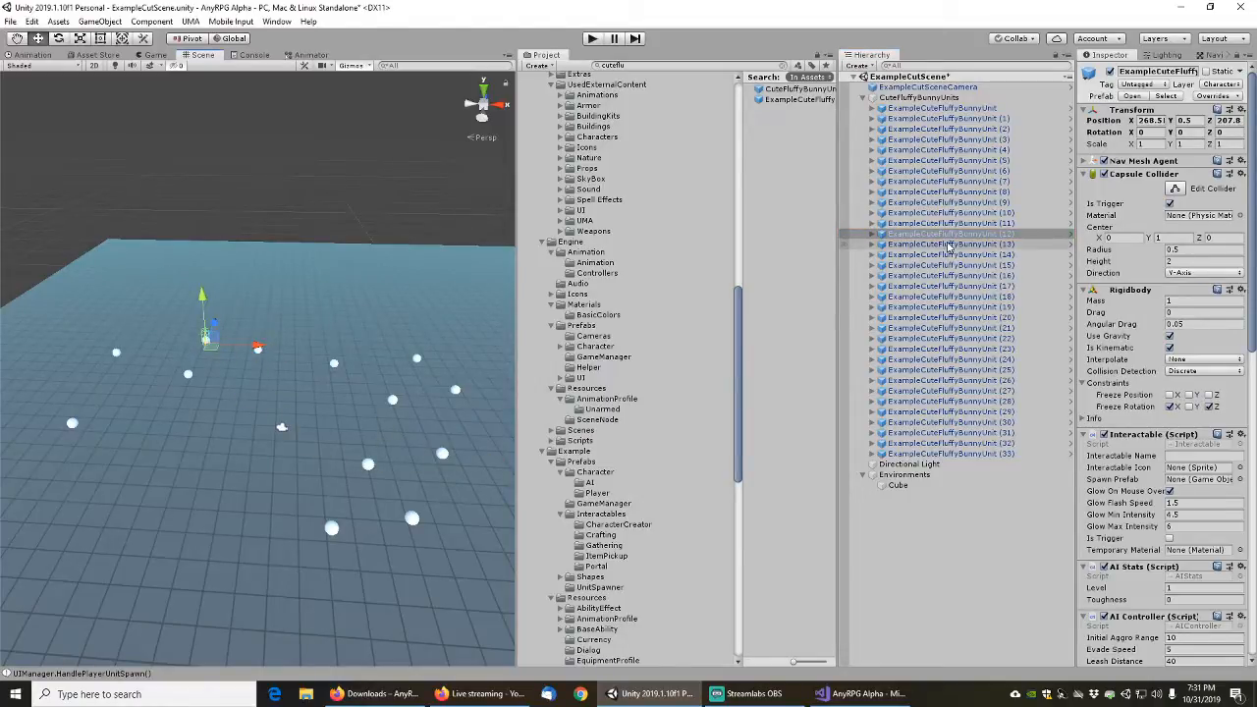
left_click(962, 243)
left_click_drag(439, 461, 377, 348)
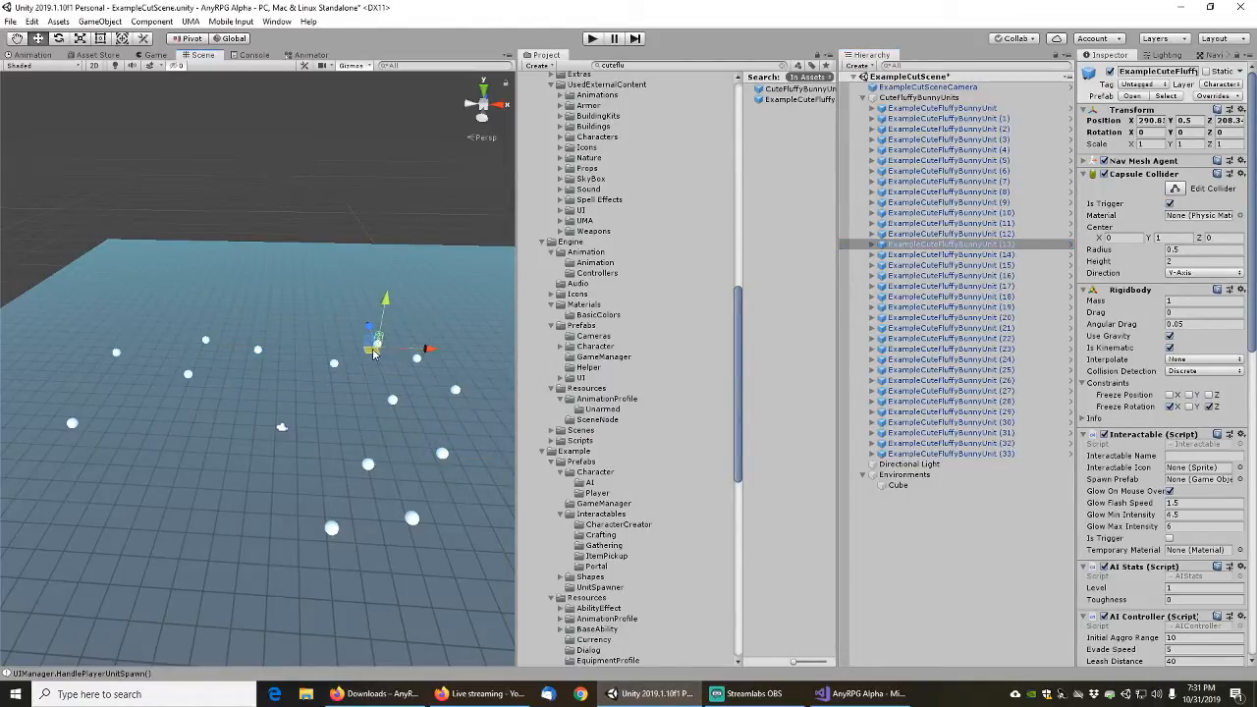
left_click(953, 255)
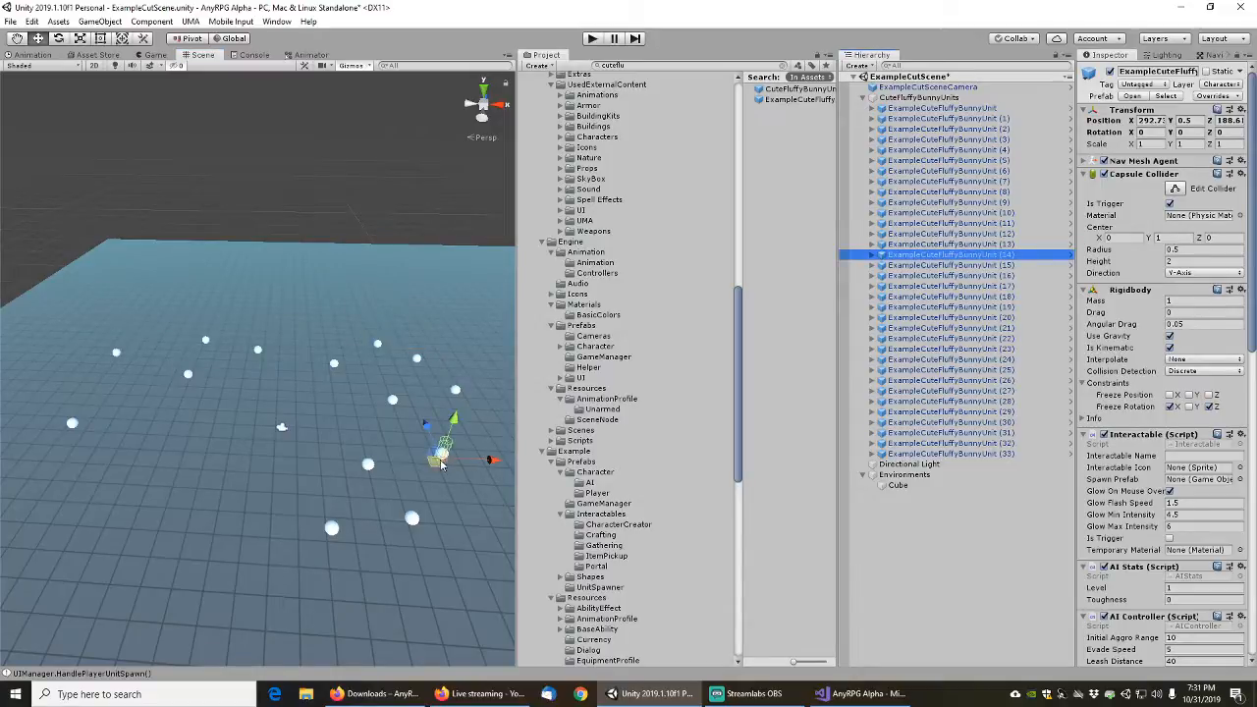
left_click_drag(439, 464, 303, 332)
Place bunny units (15) and (16) in the gap behind the scene camera, and unit (17) between the camera and unit (4)
left_click(1011, 266)
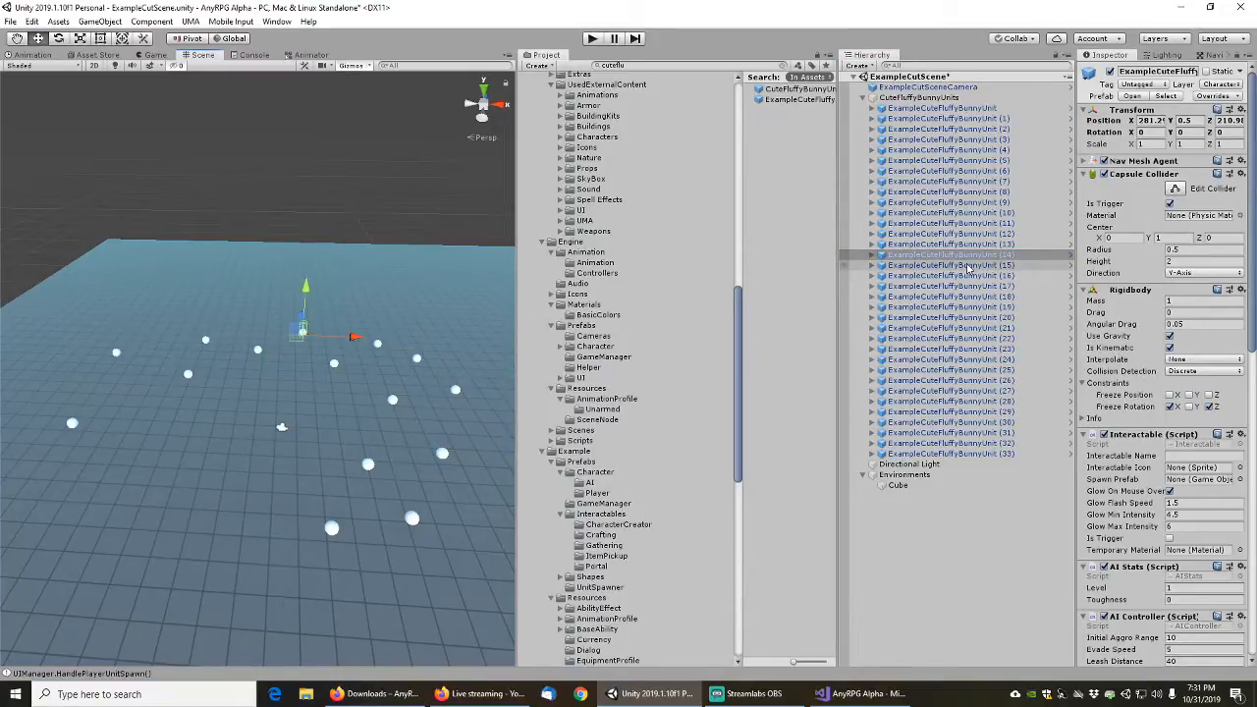
left_click(435, 465)
left_click_drag(435, 465, 294, 377)
left_click(943, 276)
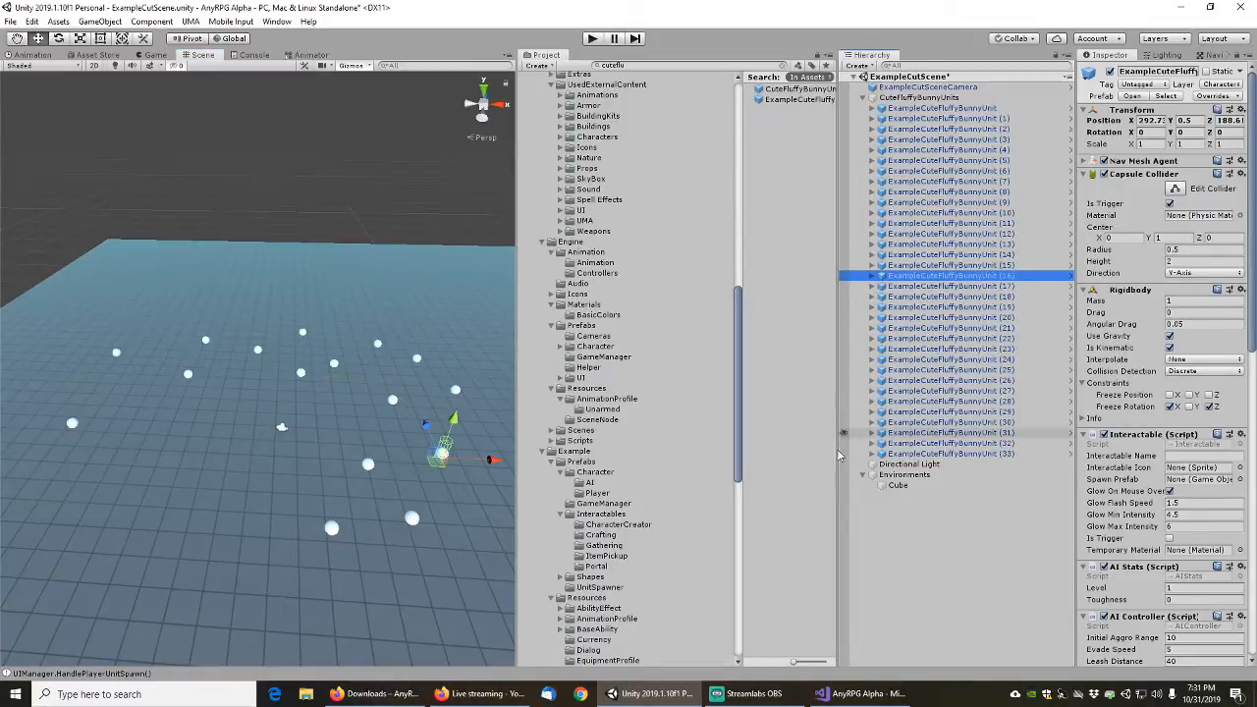
left_click_drag(439, 466, 243, 392)
left_click(972, 286)
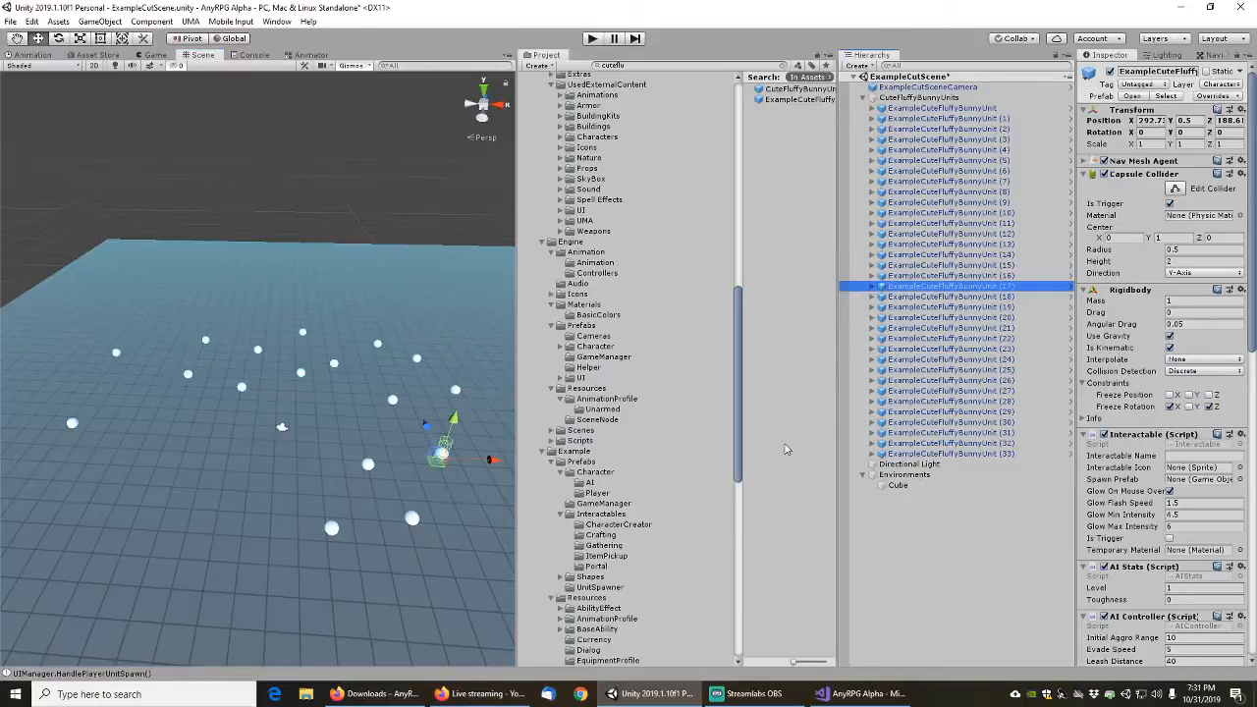
left_click_drag(425, 467, 132, 436)
Spread bunny unit (18) to about X 271.6, Z 183.9, unit (19) farther out beside it, and unit (20) to about X 276.6, Z 180.3
left_click(973, 297)
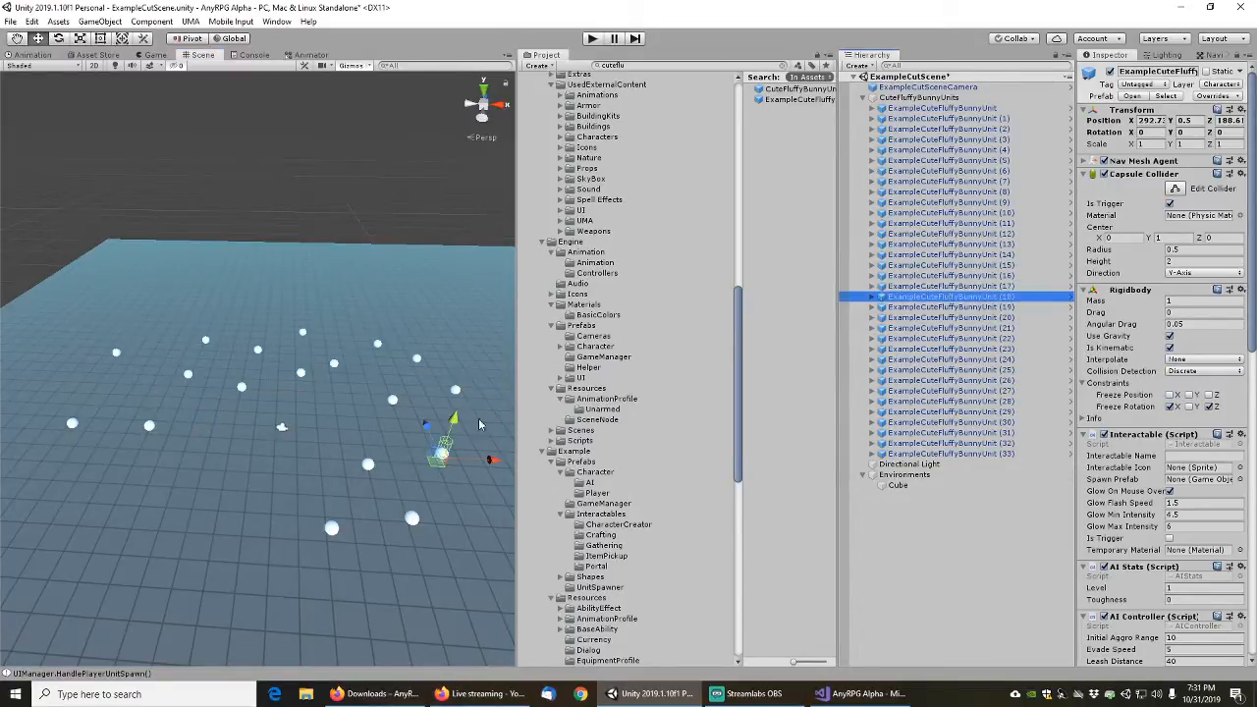
left_click_drag(434, 467, 183, 499)
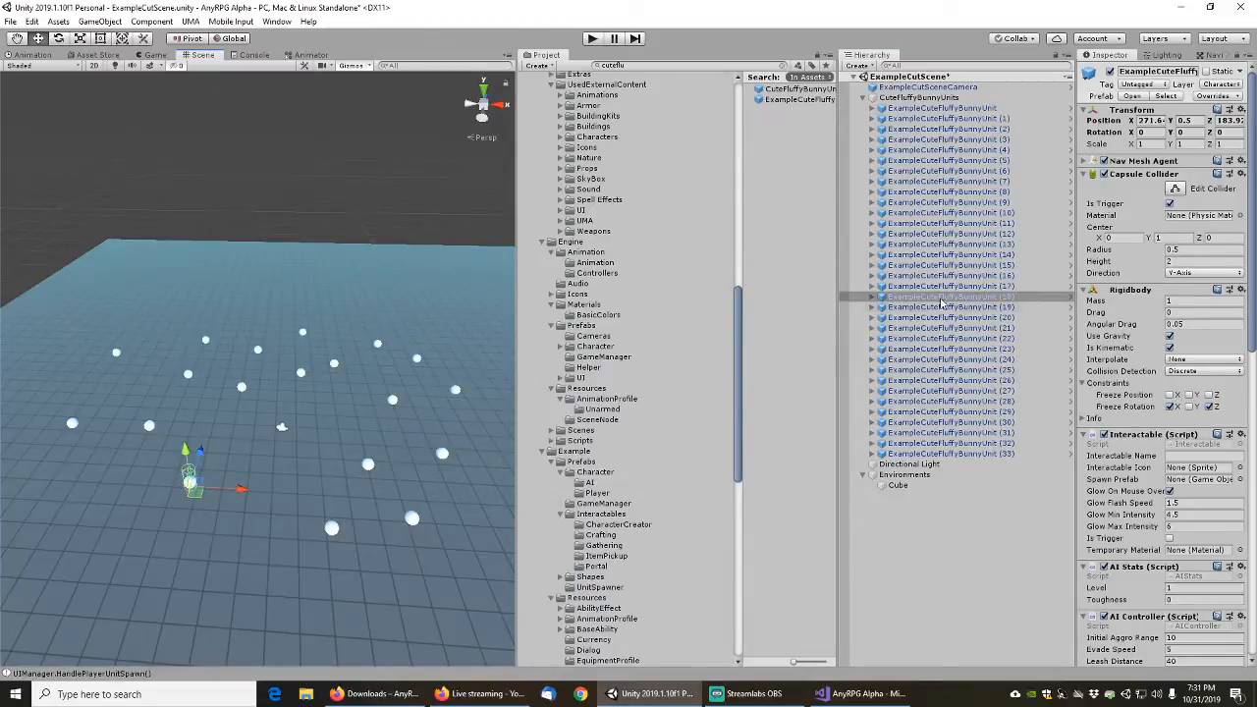
left_click(972, 307)
left_click_drag(450, 457, 92, 505)
left_click(957, 317)
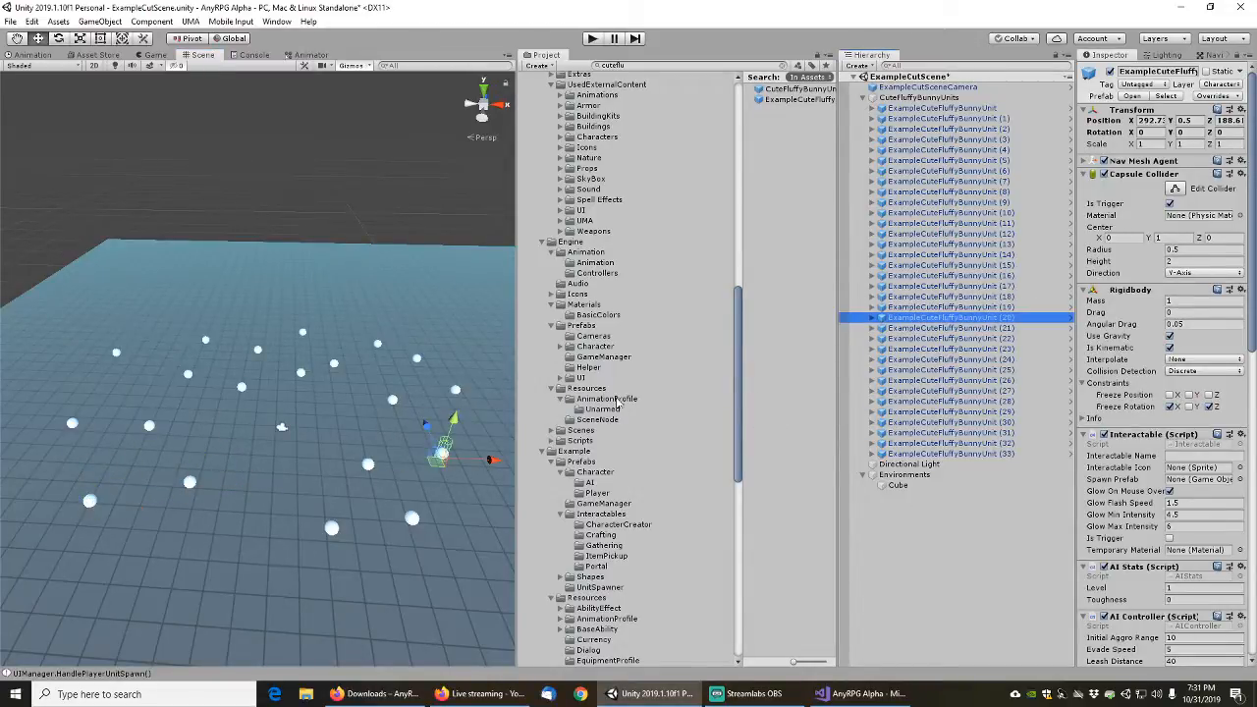
left_click_drag(432, 463, 239, 538)
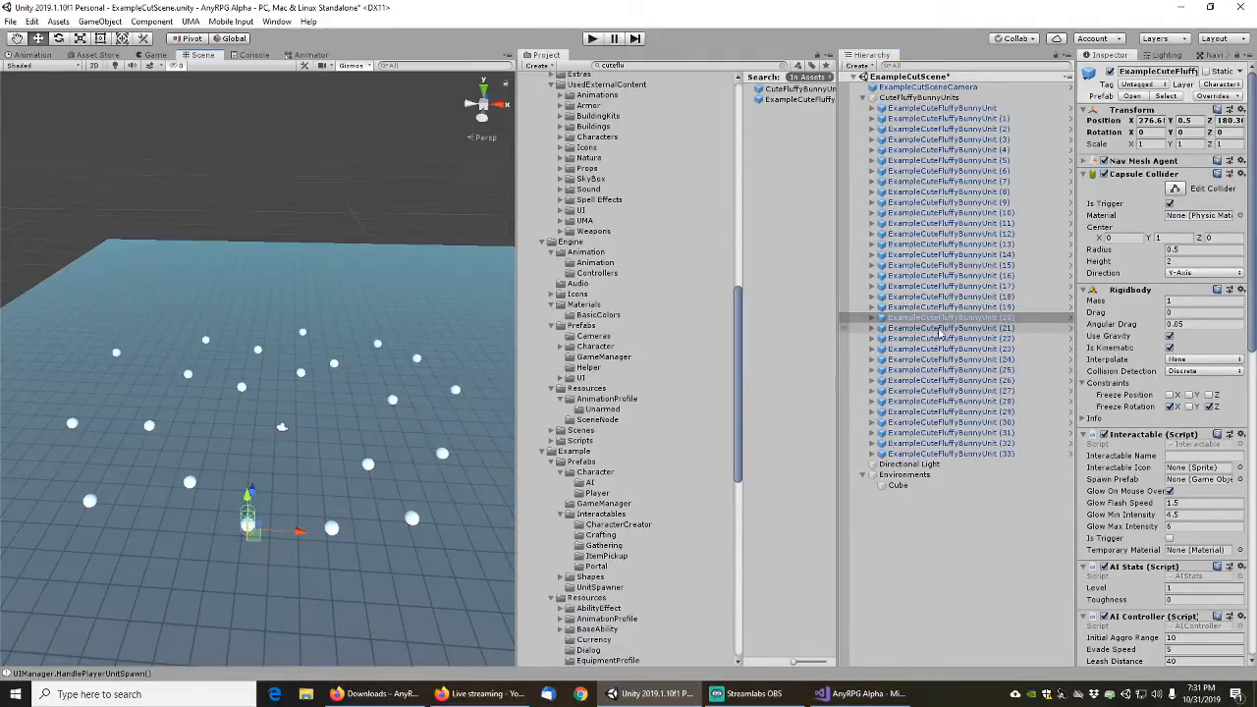
Delete the surplus copies ExampleCuteFluffyBunnyUnit (21) through (33)
left_click(941, 327)
left_click(929, 455, "shift")
key("Delete")
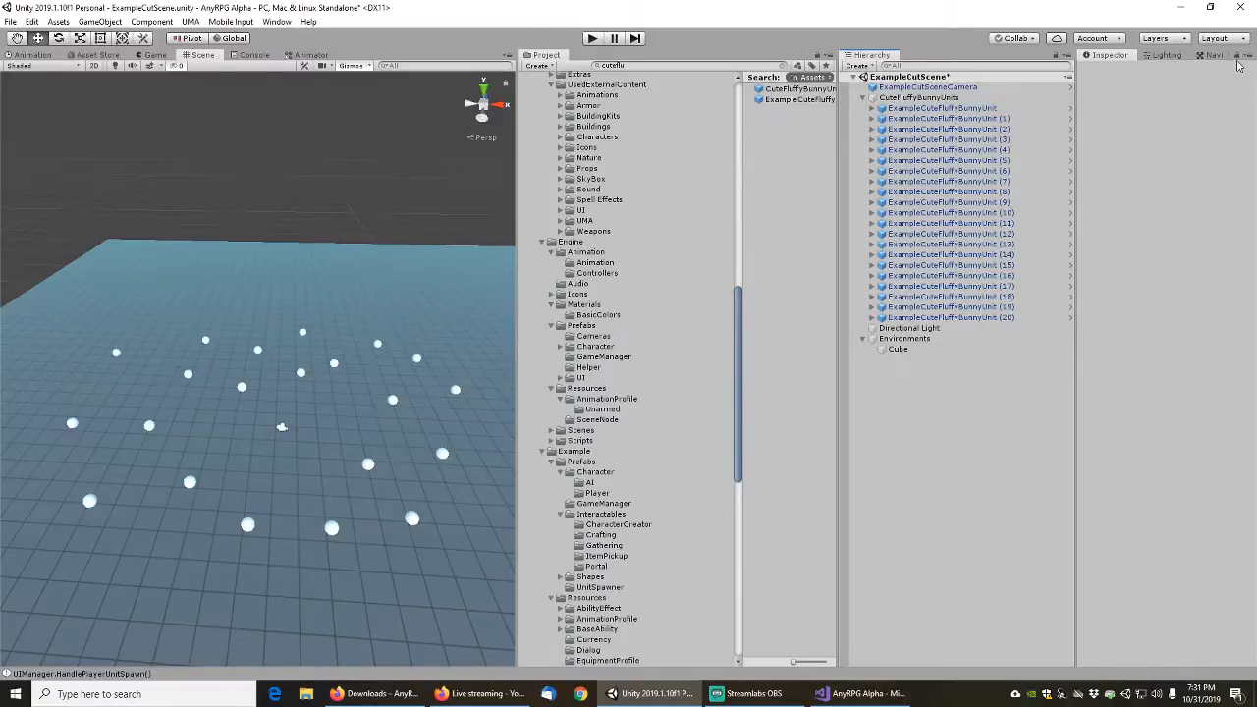
Turn off automatic lighting generation for the scene and generate its lighting manually
left_click(1164, 56)
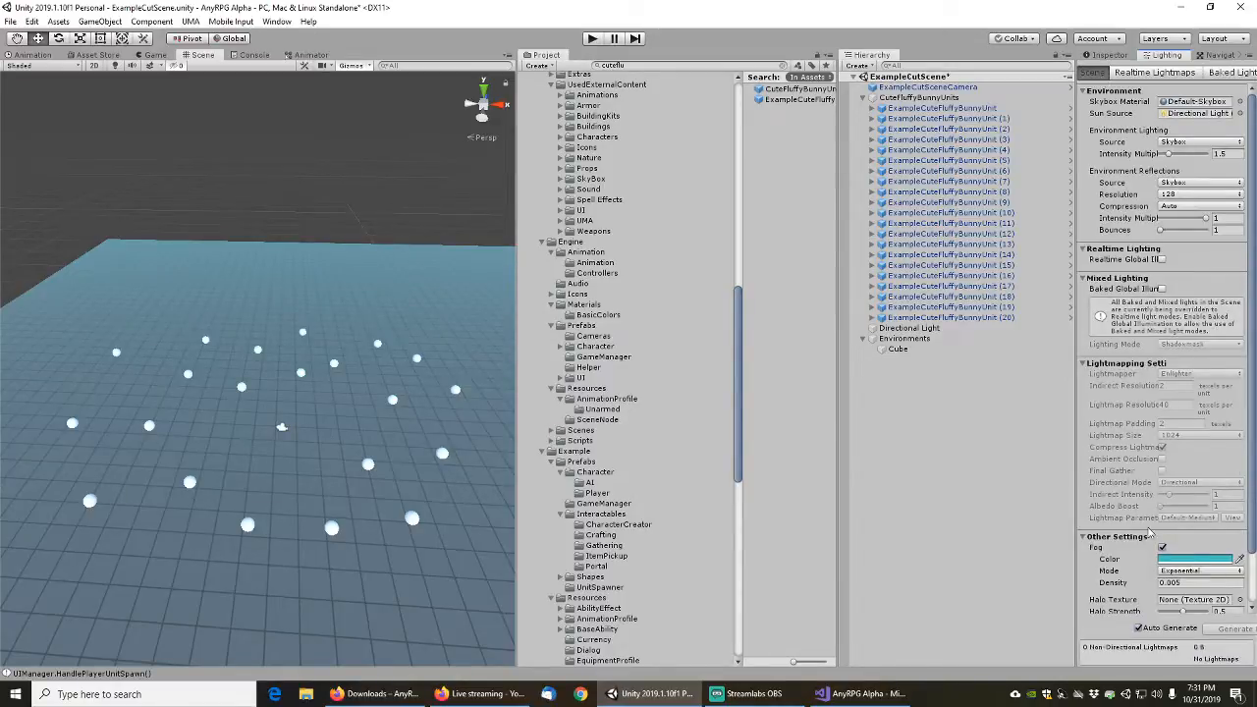
scroll(1122, 594, "down", 2)
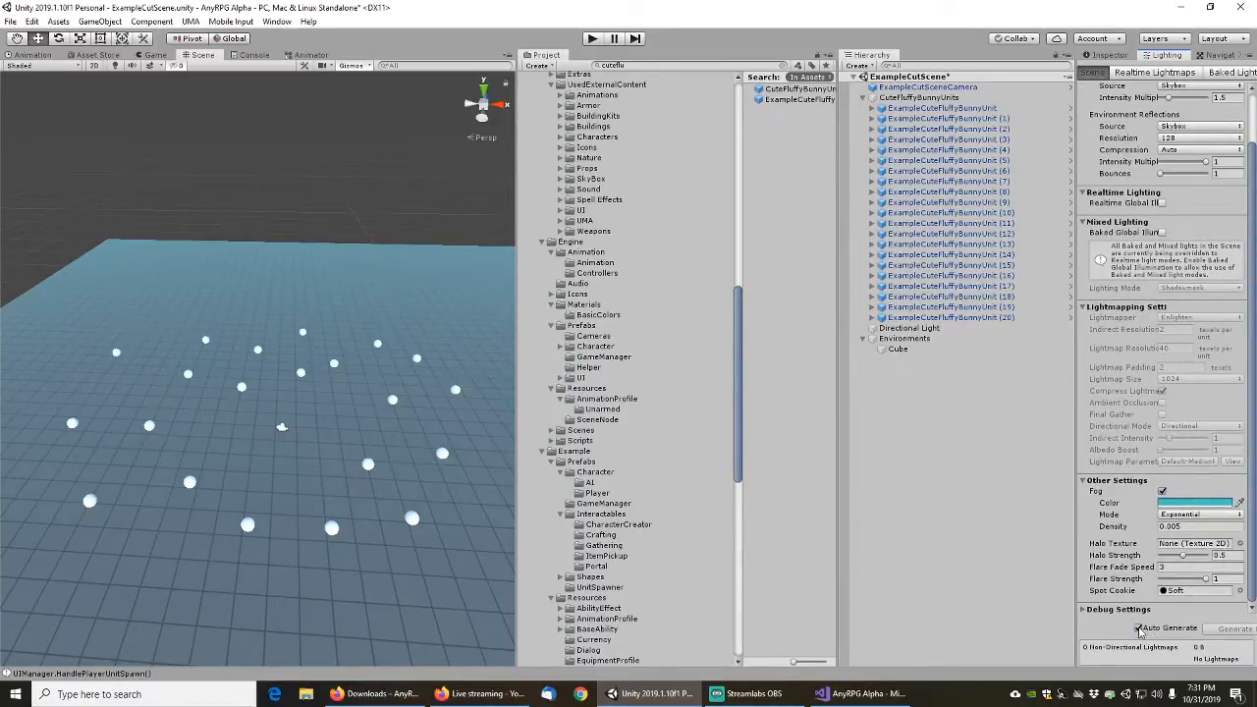
left_click(1138, 628)
left_click(1226, 631)
Check the spread of bunny units over the ground and save ExampleCutScene
scroll(309, 419, "up", 3)
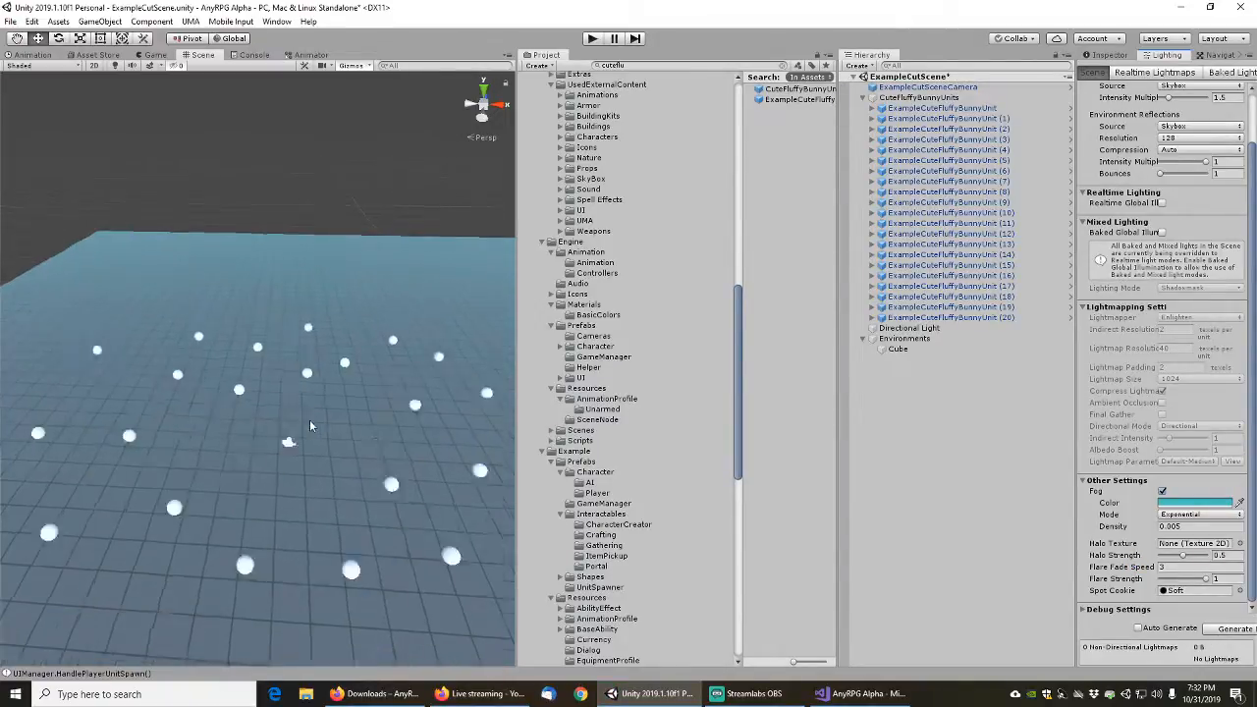
mouse_move(359, 482)
middle_mouse_down()
mouse_move(356, 366)
mouse_move(352, 459)
middle_mouse_up()
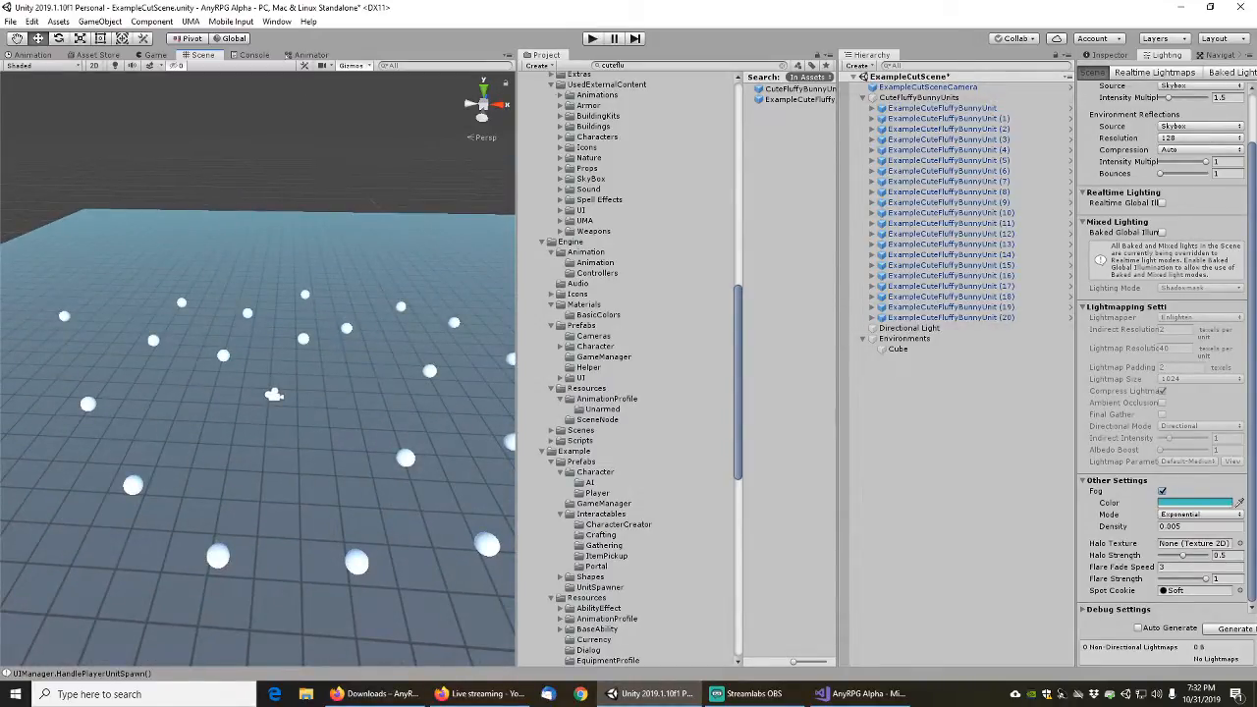
left_click(11, 21)
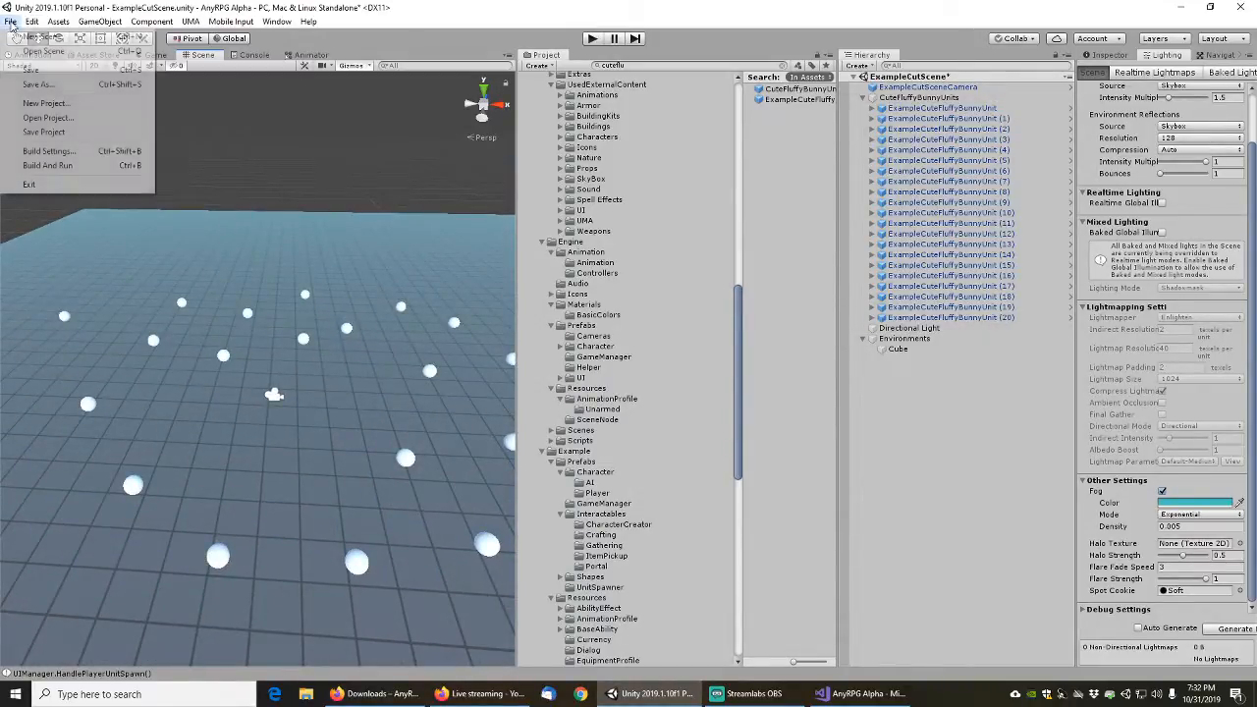
left_click(35, 74)
Add ExampleCutScene to the build's scene list directly below CharacterCreator, and save the scene
left_click(10, 22)
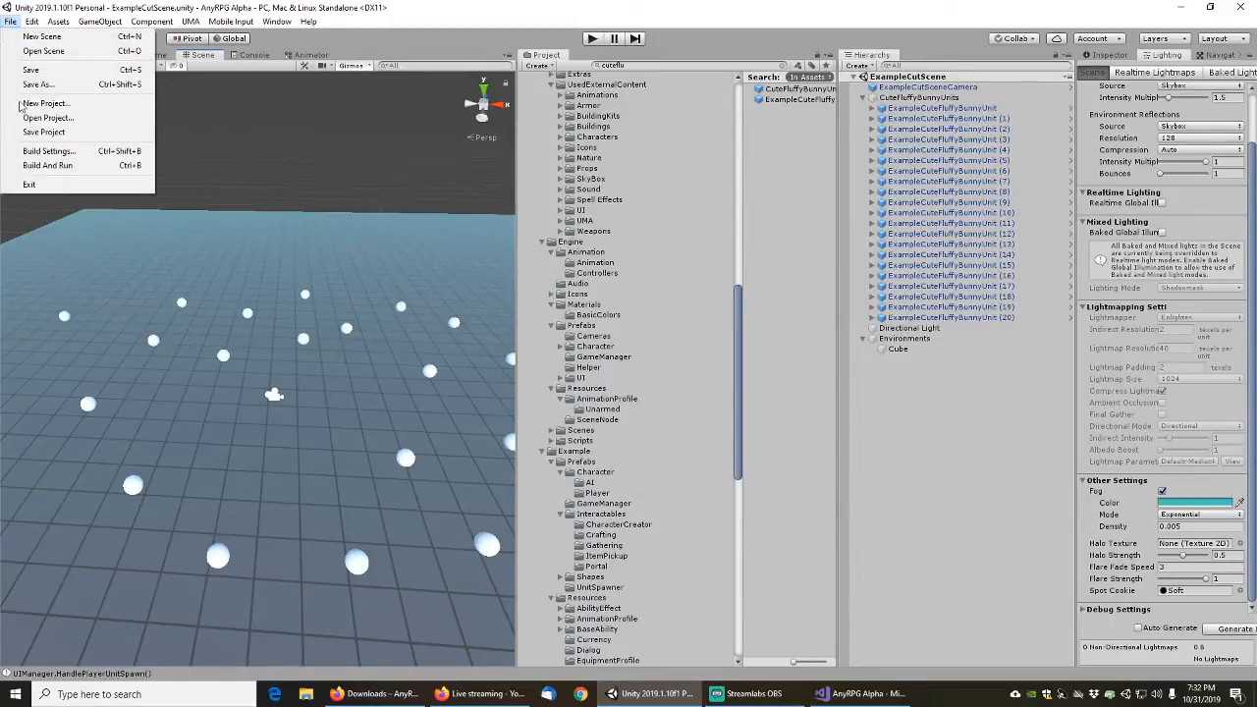
left_click(50, 152)
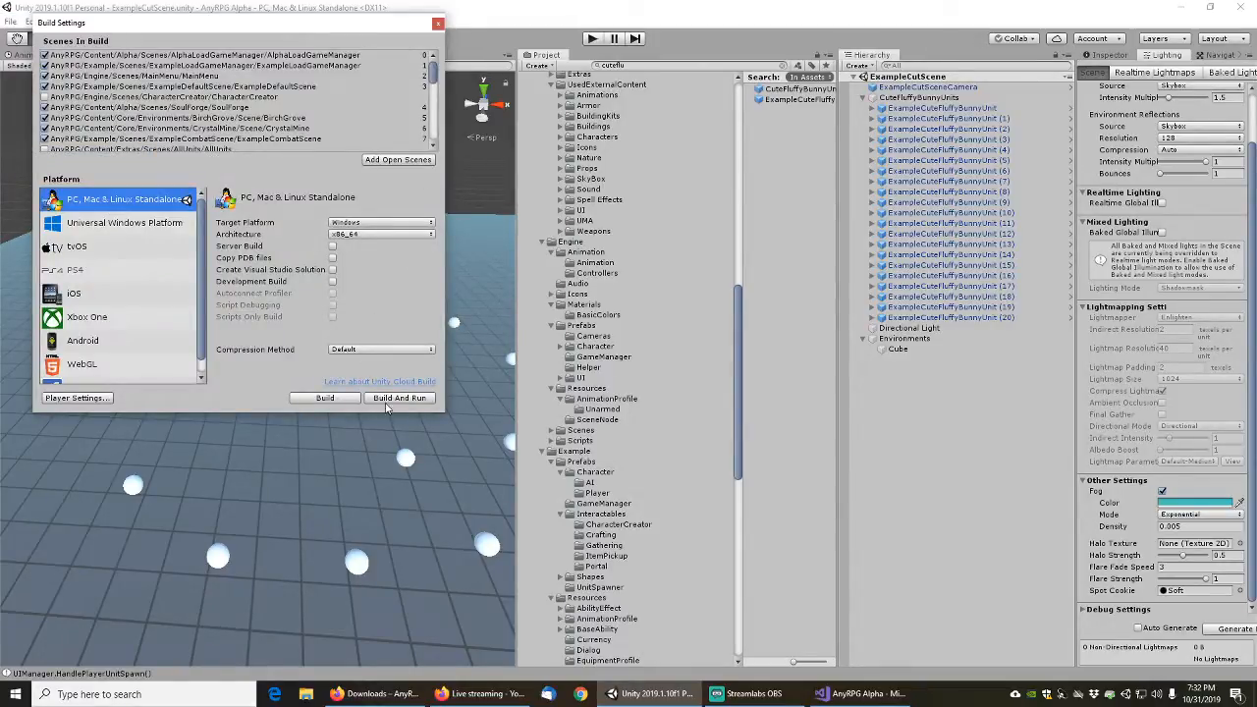
left_click(388, 160)
left_click_drag(436, 70, 432, 144)
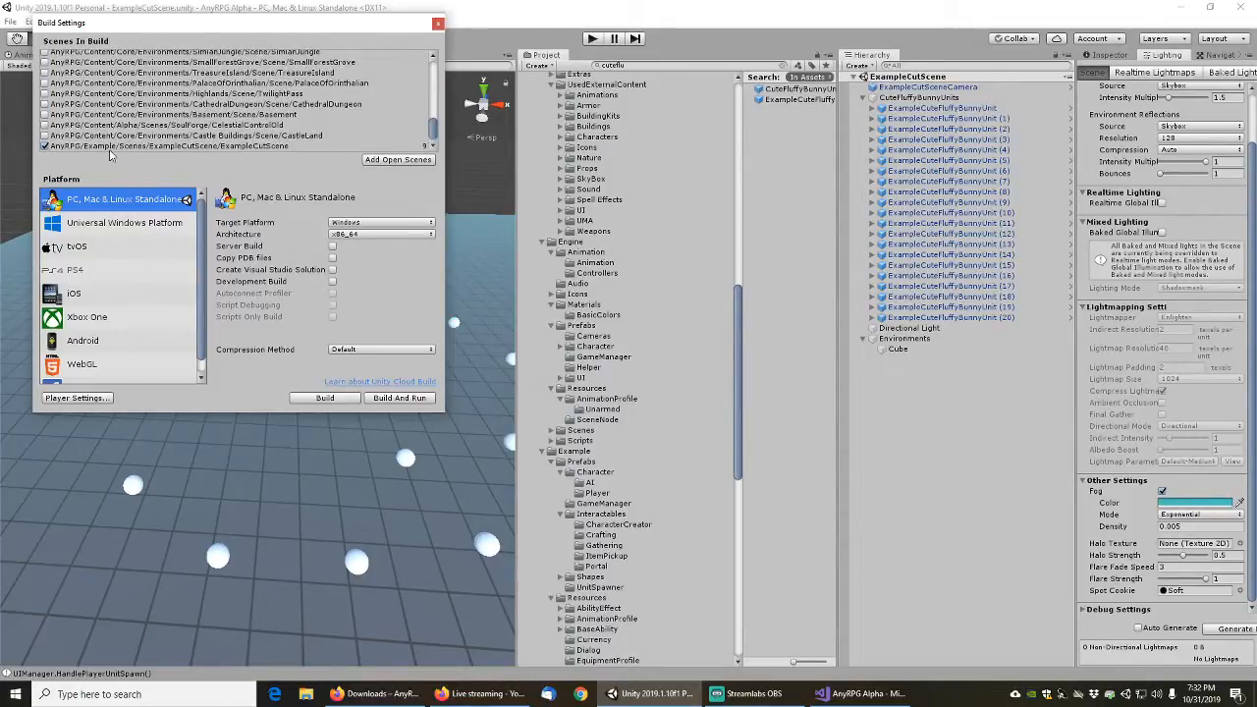
left_click_drag(113, 147, 144, 106)
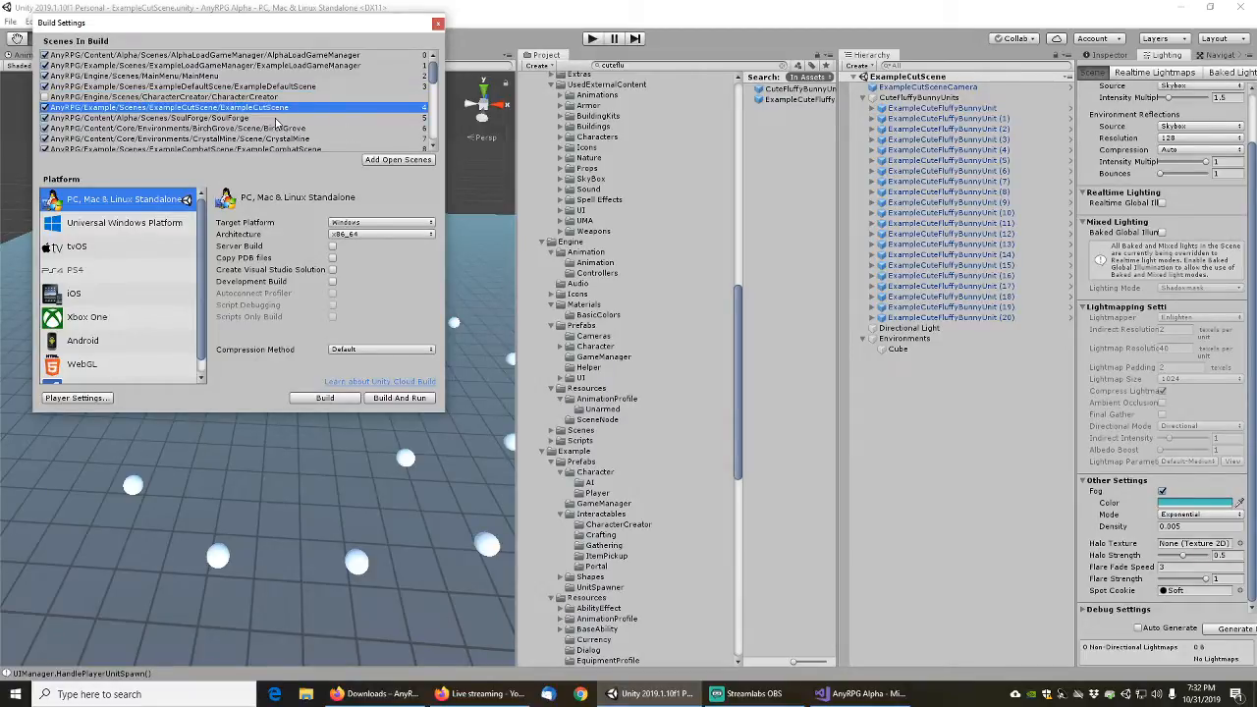
left_click(438, 23)
left_click(10, 22)
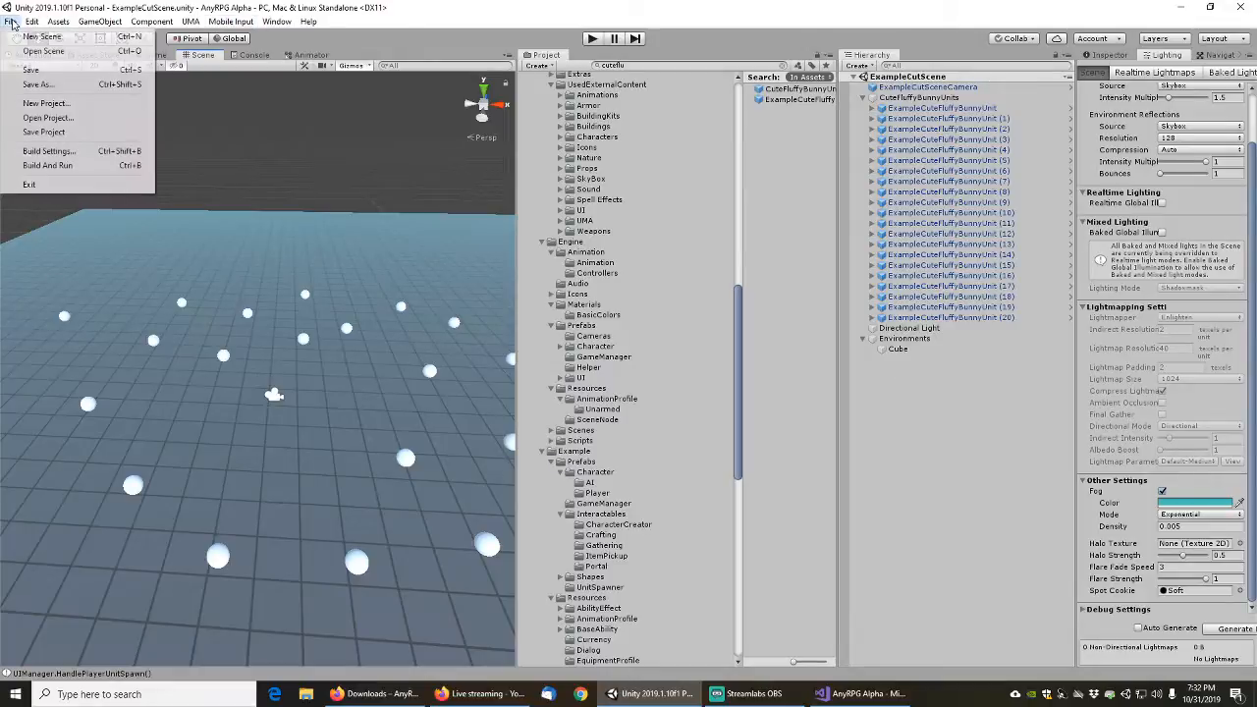
left_click(31, 70)
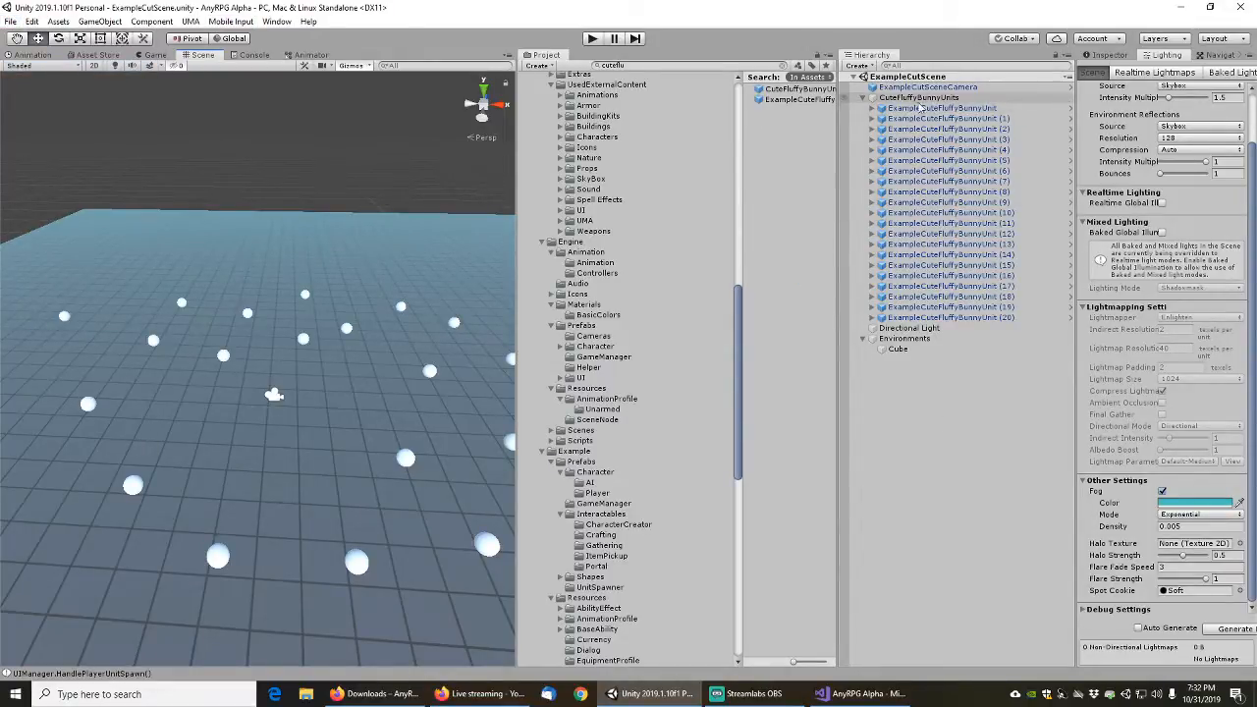
Open the SceneNode folder within the Alpha content's Resources
scroll(594, 491, "down", 3)
scroll(626, 442, "down", 2)
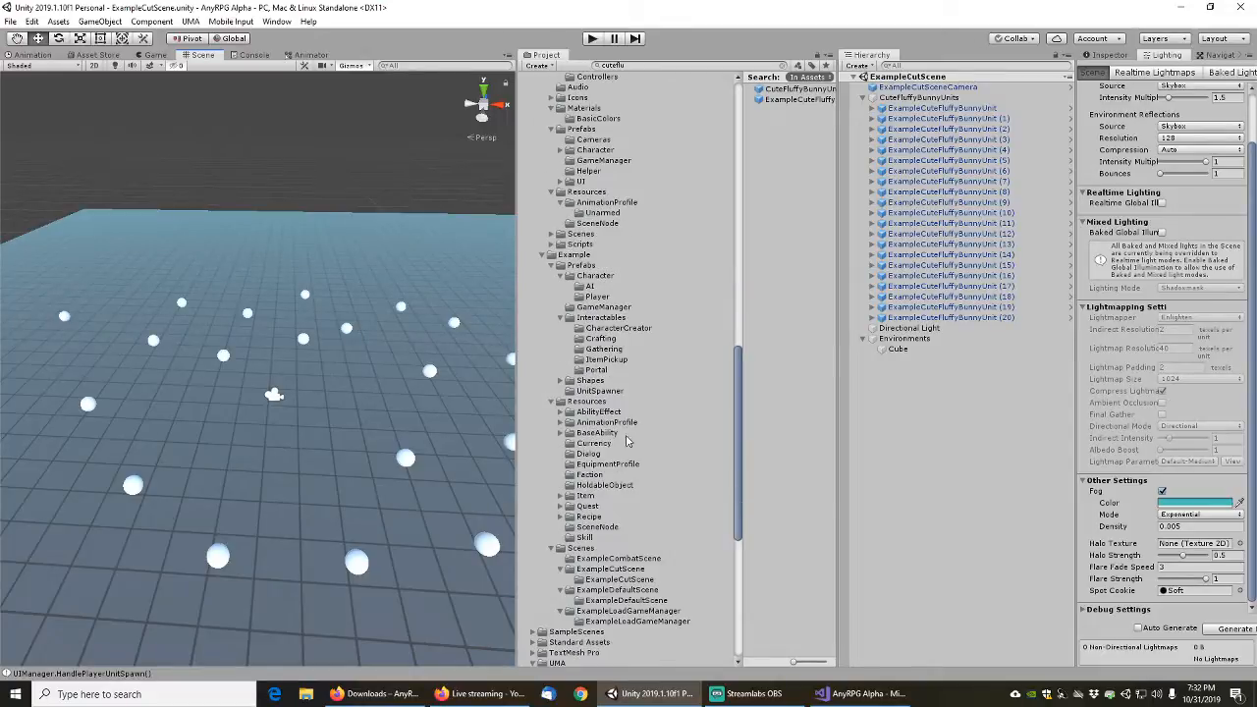
scroll(615, 466, "up", 4)
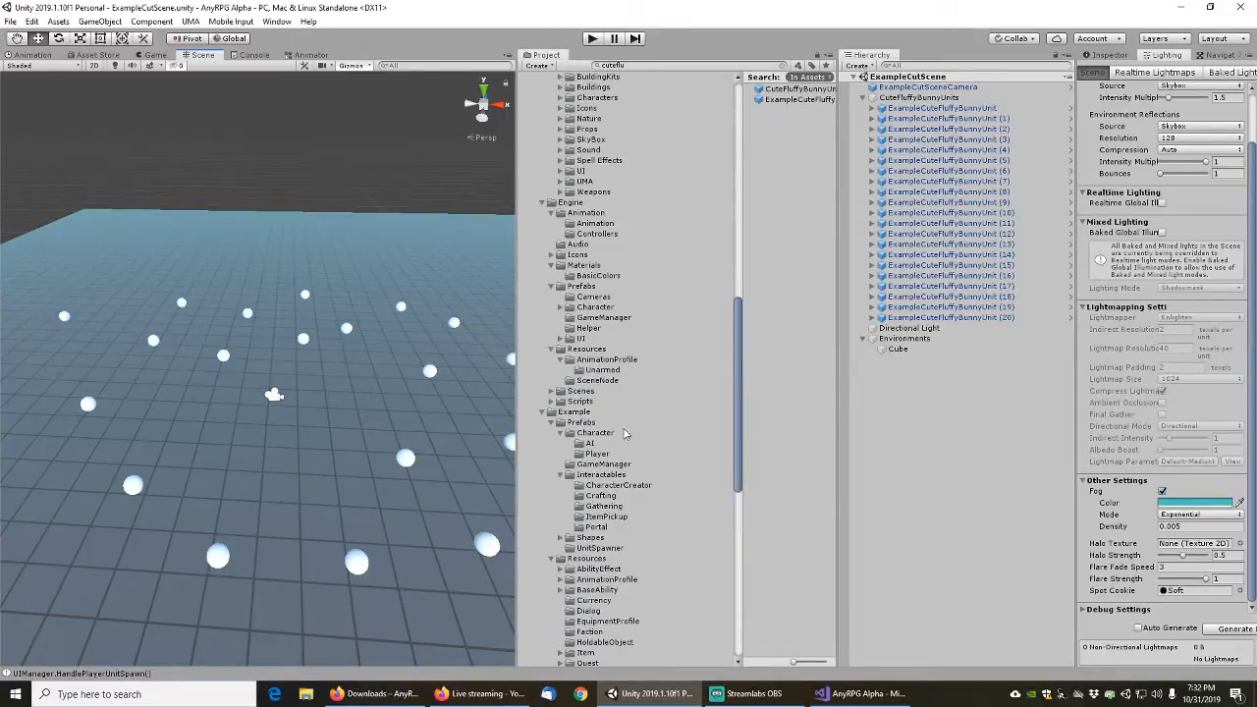
left_click(599, 381)
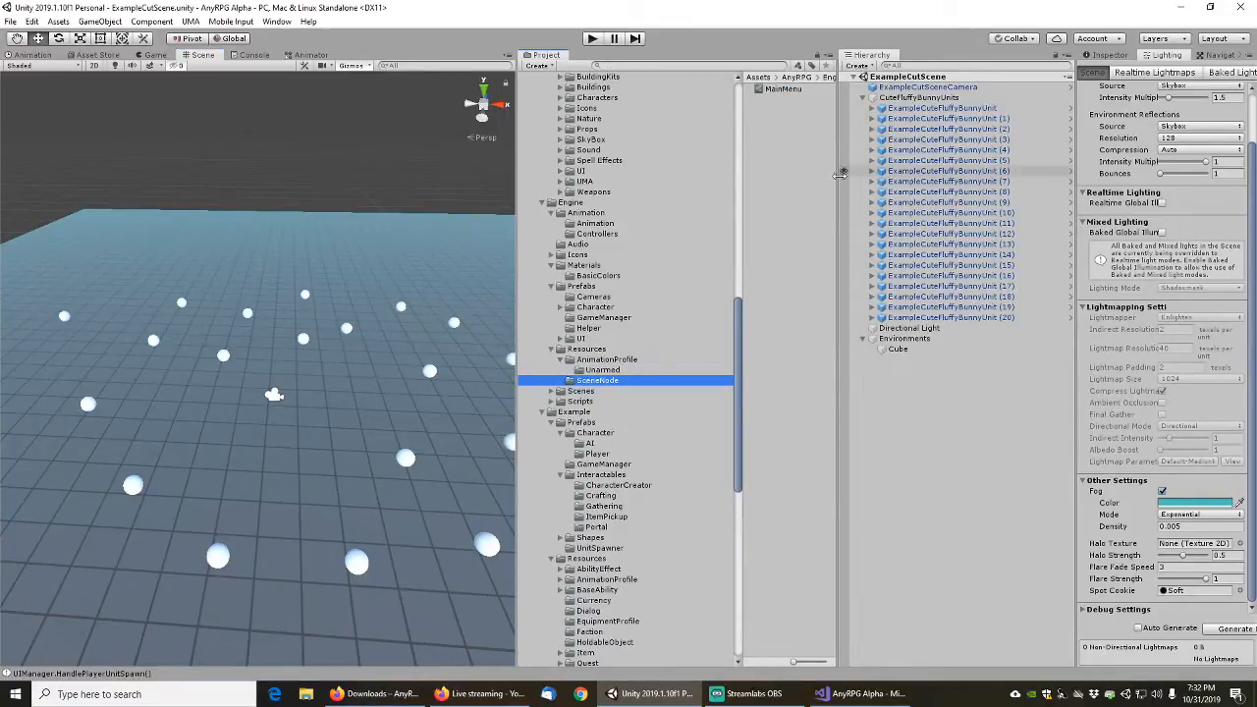
left_click_drag(837, 176, 900, 177)
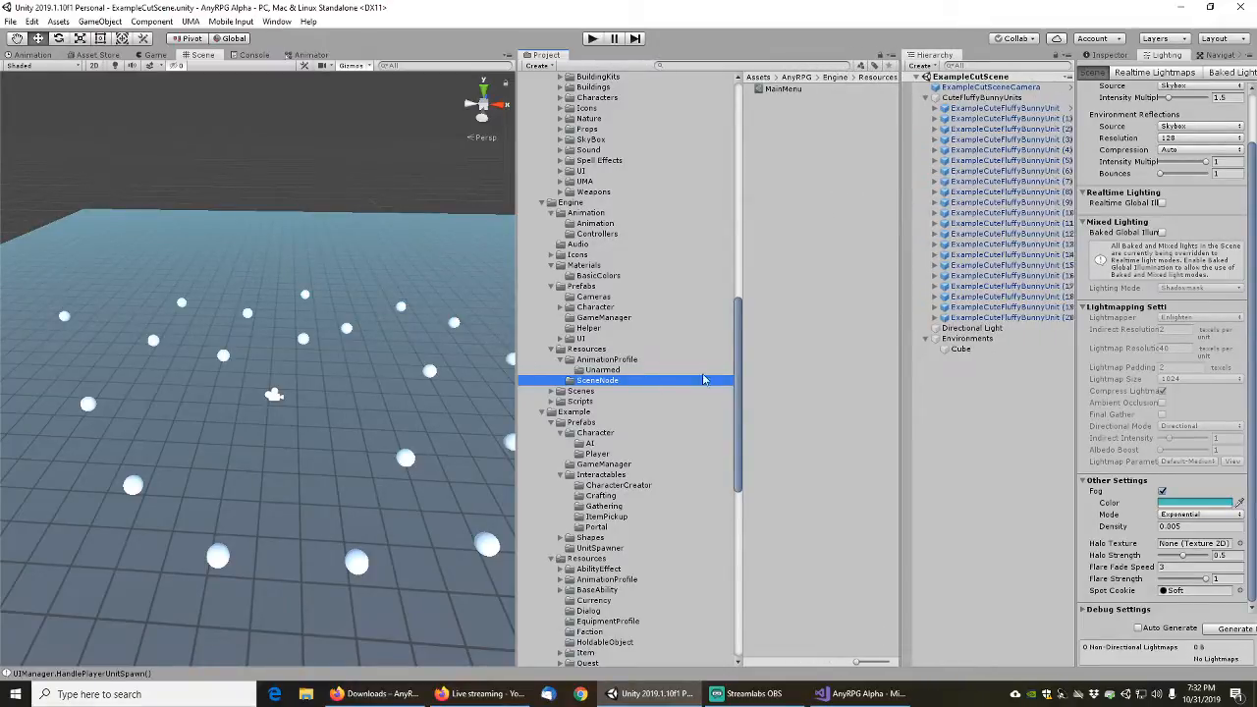
left_click_drag(742, 345, 761, 122)
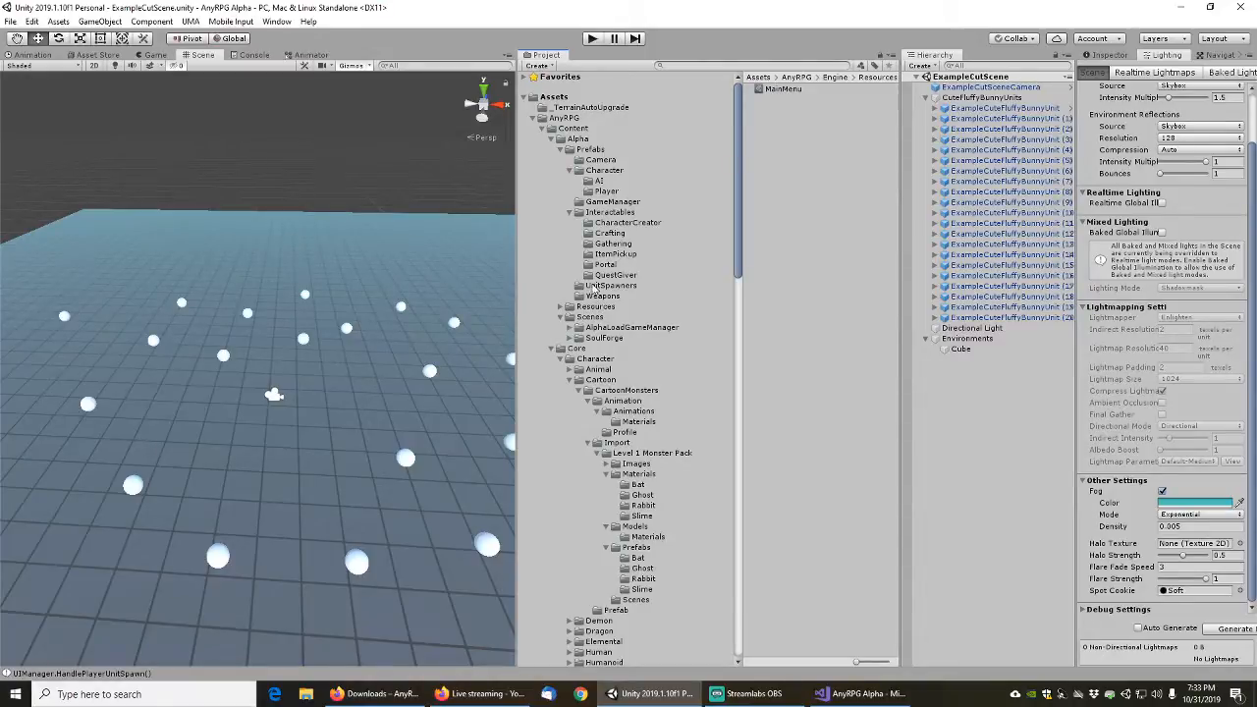
left_click(571, 170)
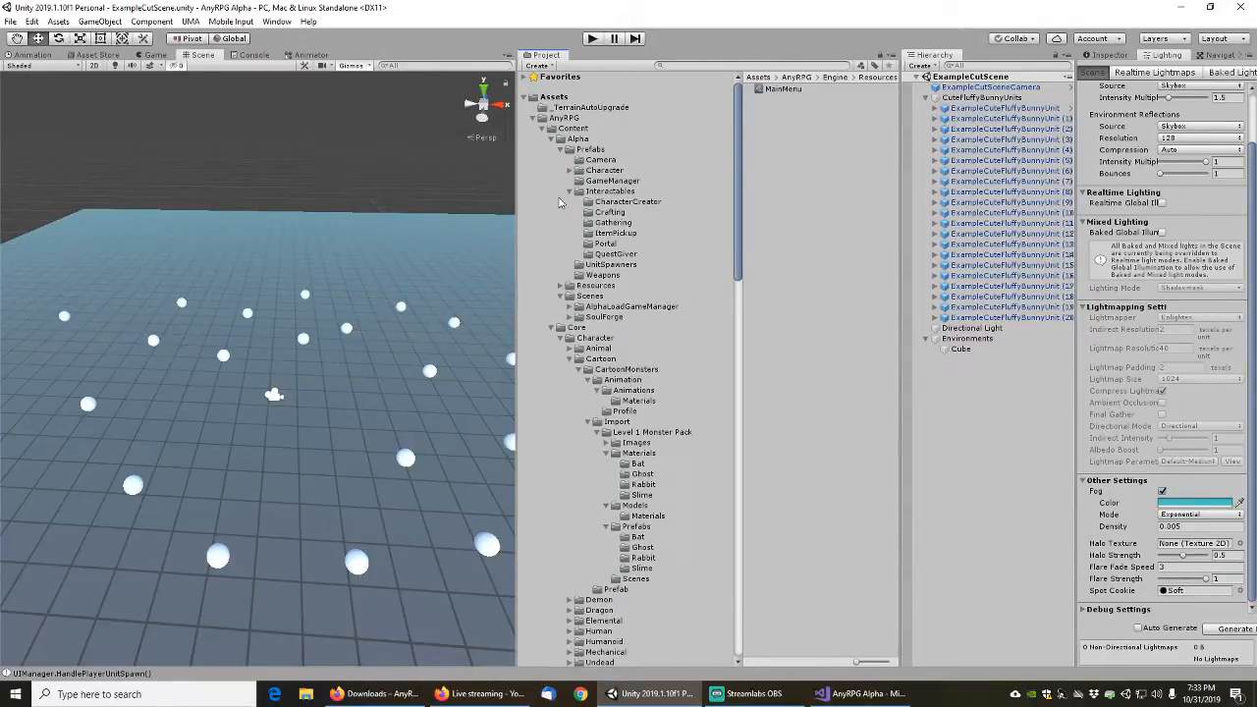
left_click(560, 287)
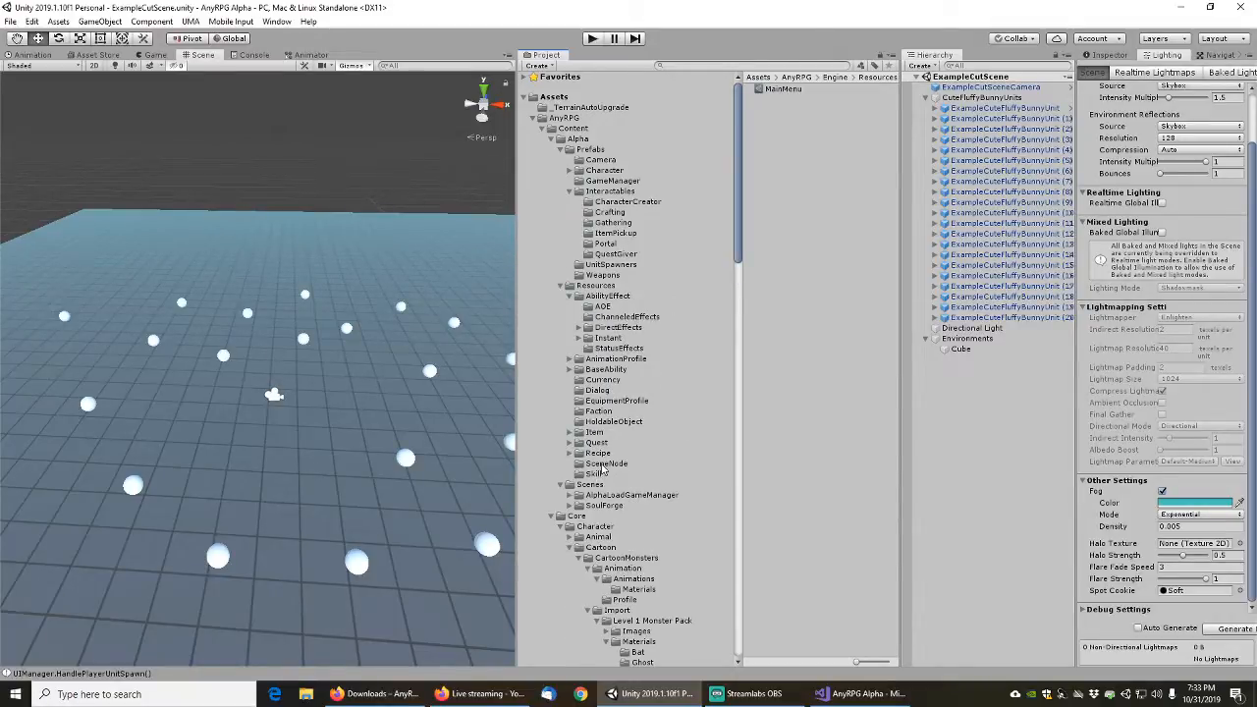
left_click(603, 465)
Duplicate the BirchGroveCutScene scene node and rename the copy ExampleCutScene
left_click(805, 132)
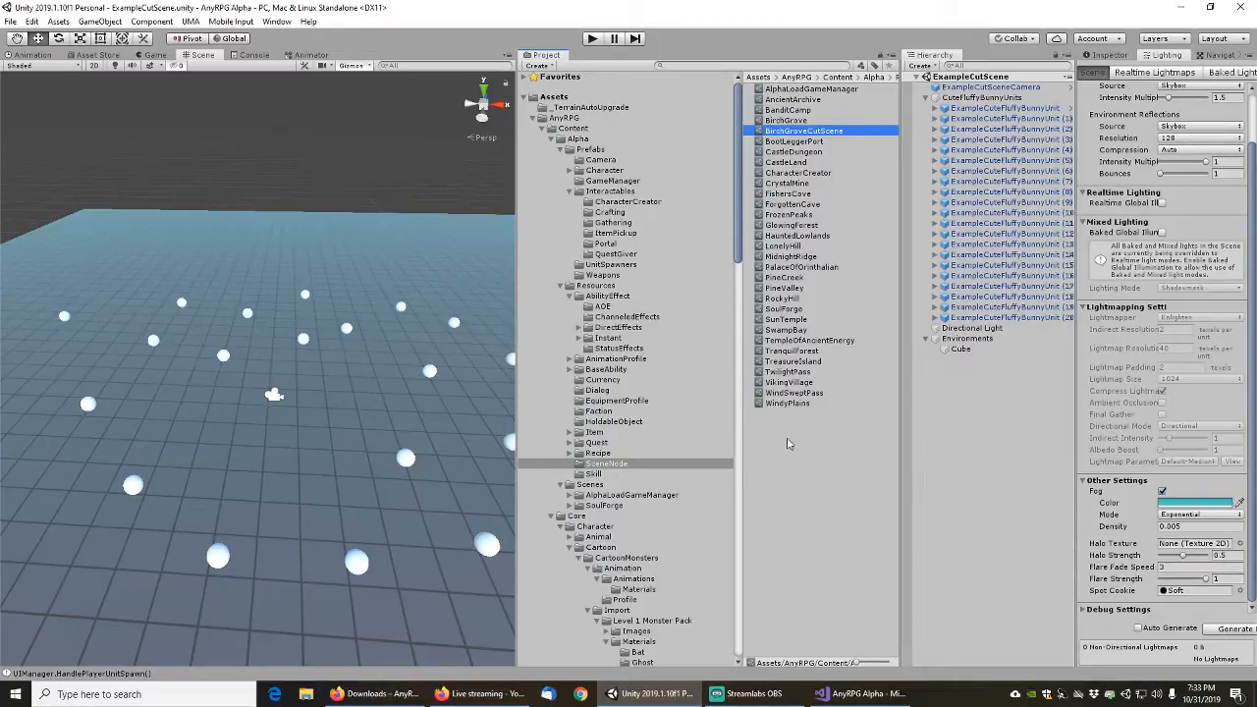
key("ctrl+d")
key("F2")
key("Home")
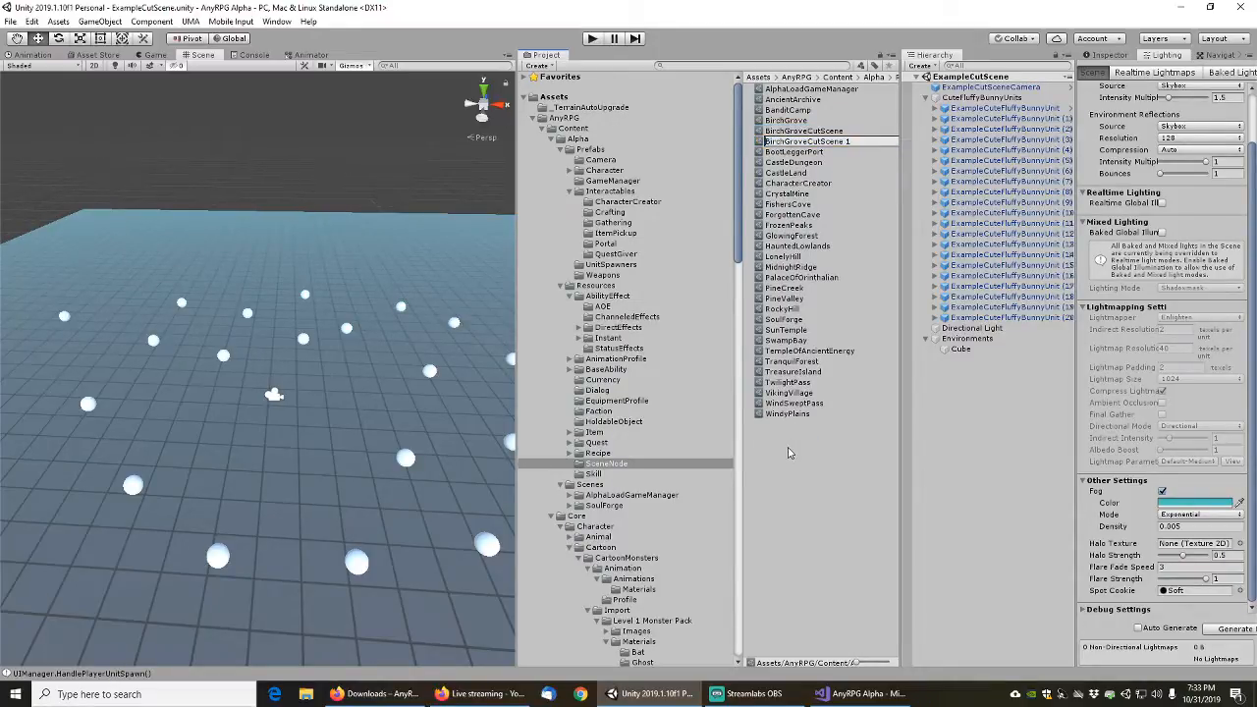
key("shift+Right")
key("shift+Right")
key("shift+Right")
key("shift+Right")
key("shift+Right")
key("shift+Right")
key("shift+Right")
key("shift+Right")
key("shift+Right")
key("shift+Right")
type("Example")
key("Delete")
key("Return")
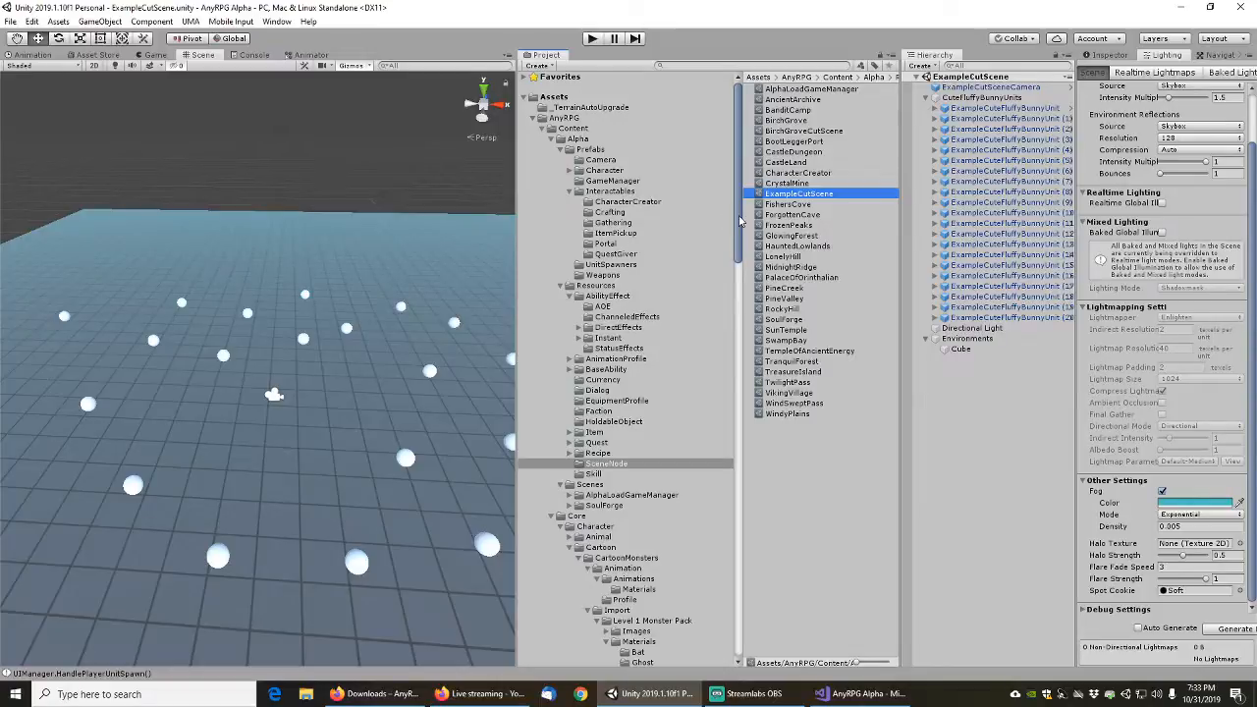
Move the ExampleCutScene scene node into the SceneNode folder of the Example Resources
left_click_drag(742, 221, 724, 479)
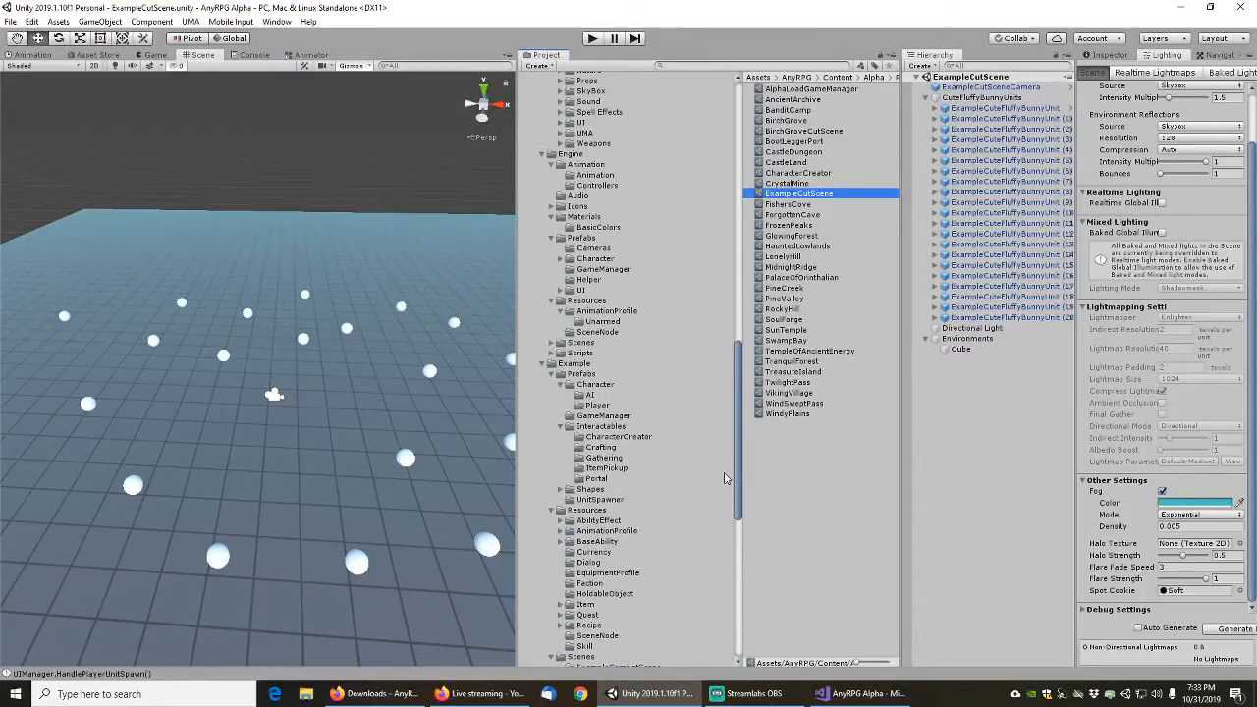
left_click(552, 165)
left_click(542, 155)
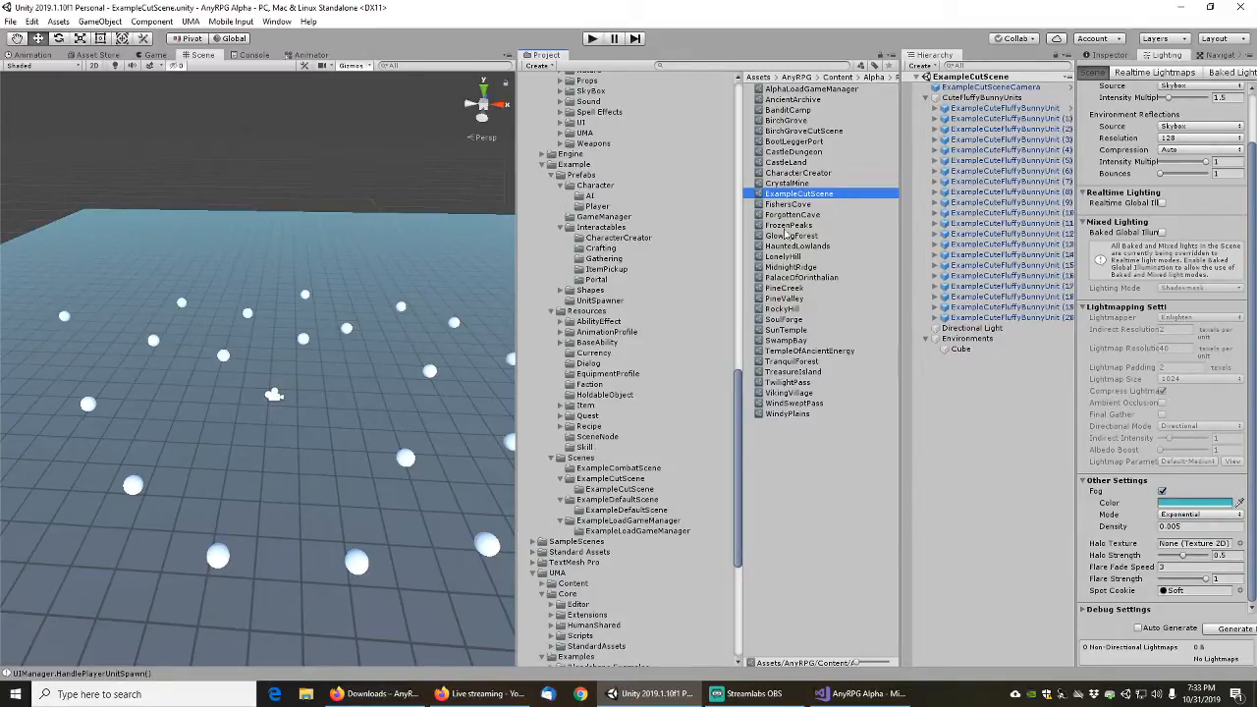
left_click_drag(803, 197, 629, 438)
Set the resource name of the ExampleCutScene node in the Example Resources to ExampleCutScene
scroll(579, 511, "down", 10)
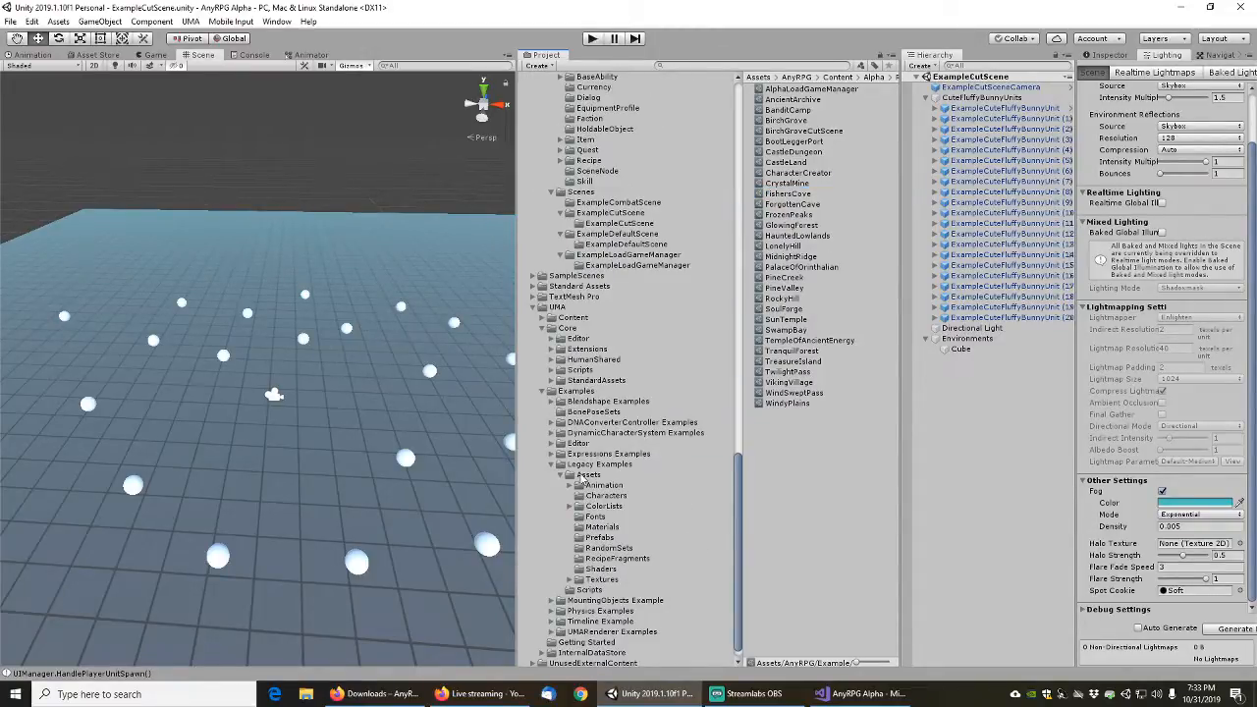
left_click(533, 309)
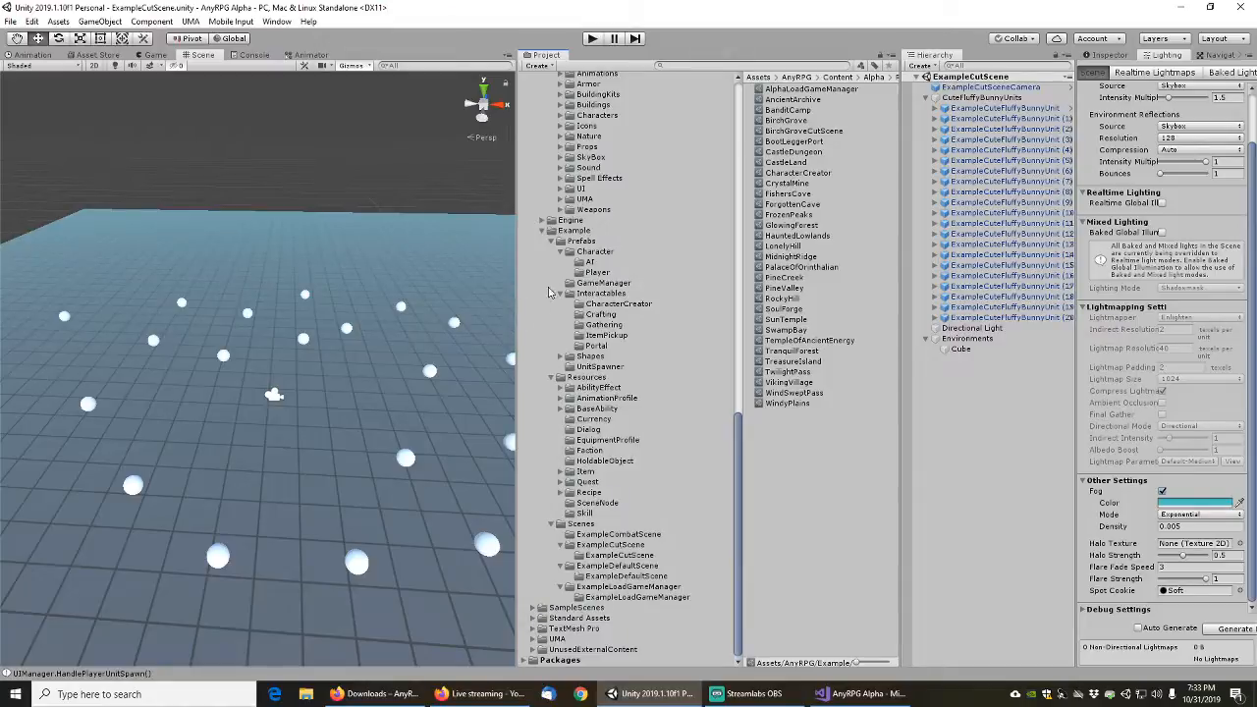
left_click(596, 502)
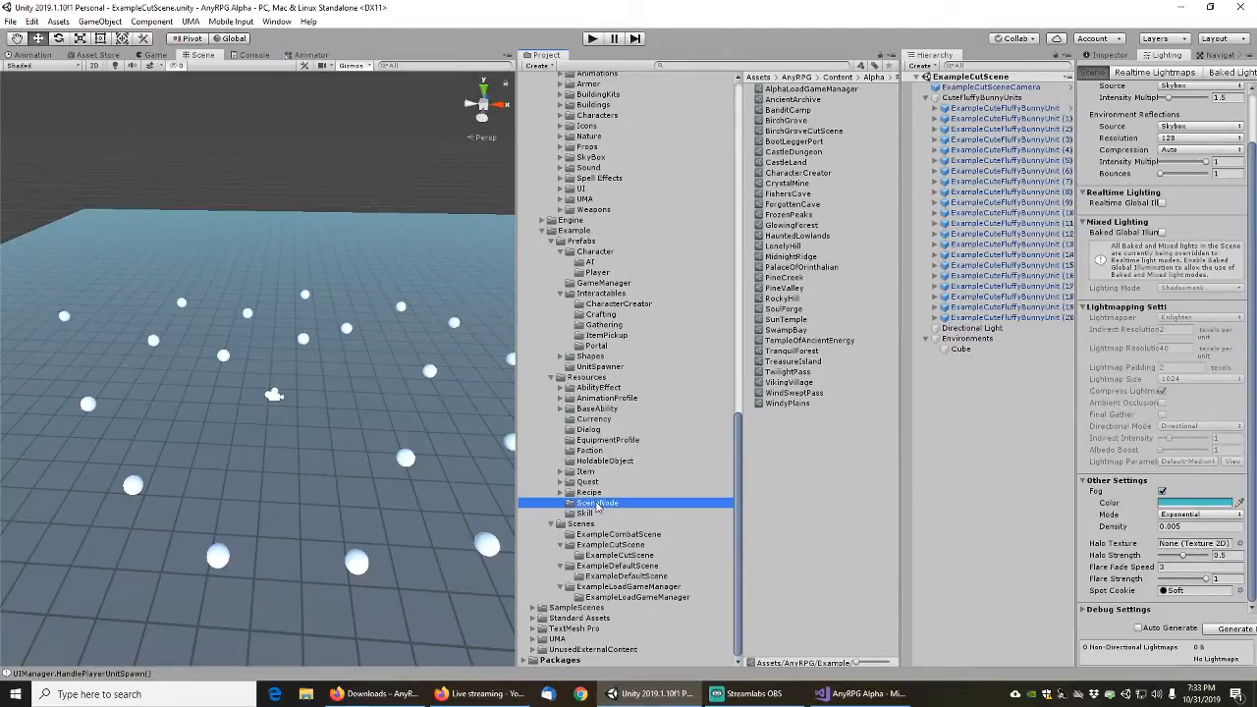
left_click(803, 109)
left_click(804, 100)
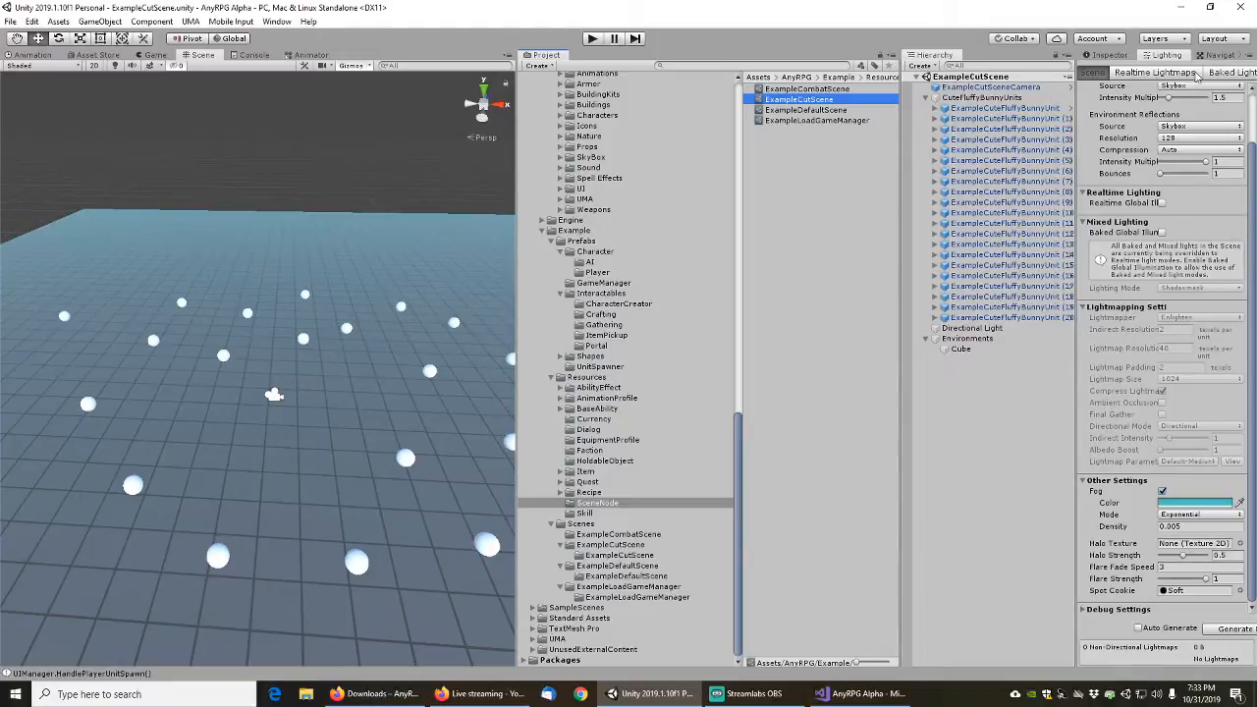
left_click(1110, 56)
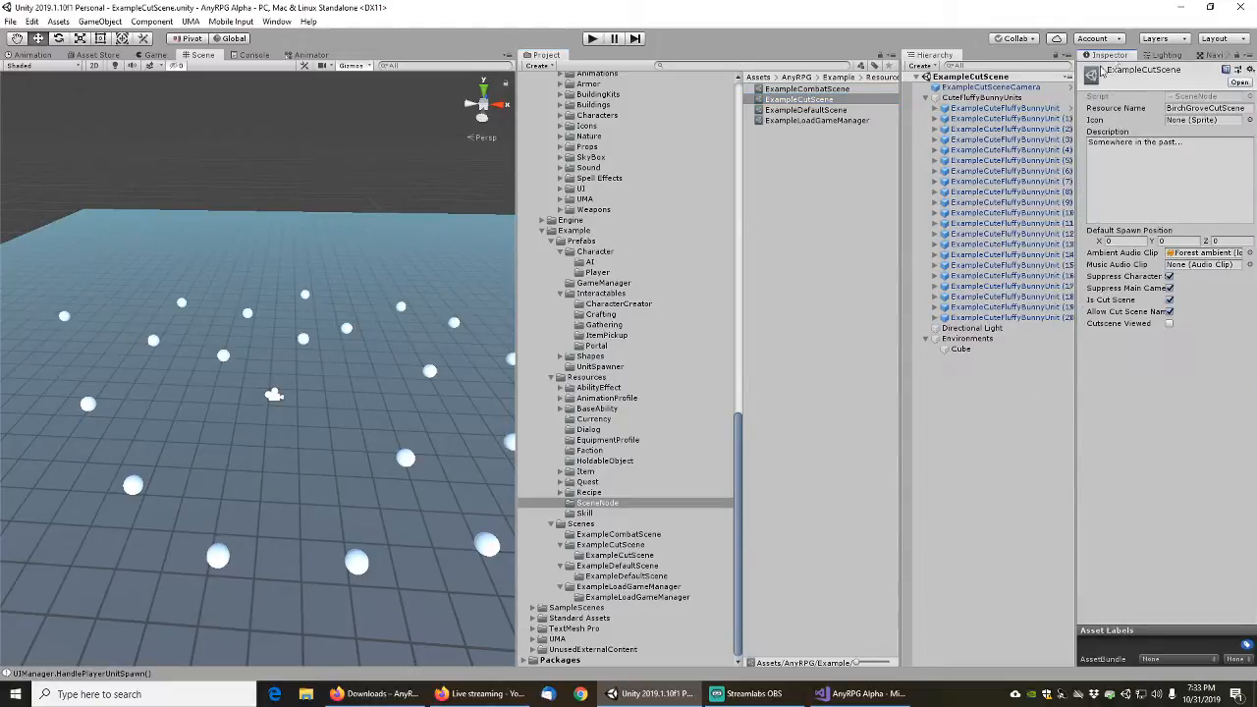
left_click(1191, 107)
key("Home")
type("Example")
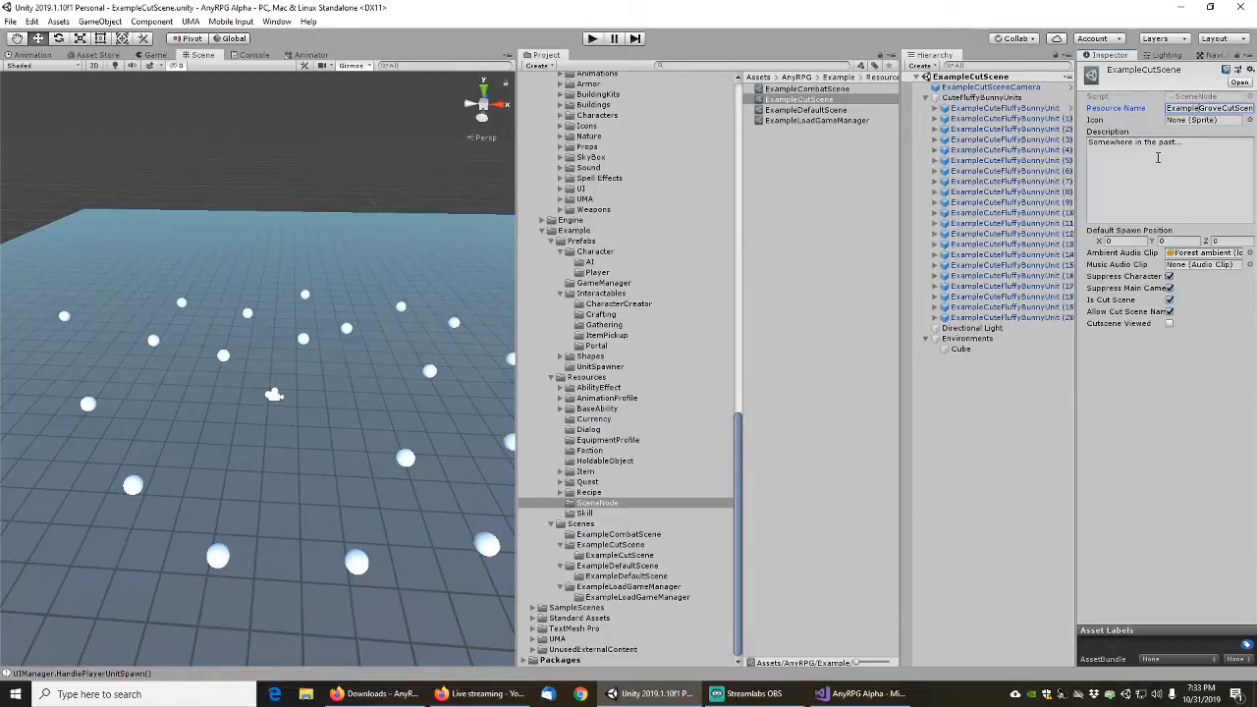
key("Delete")
key("Delete")
key("Delete")
key("Tab")
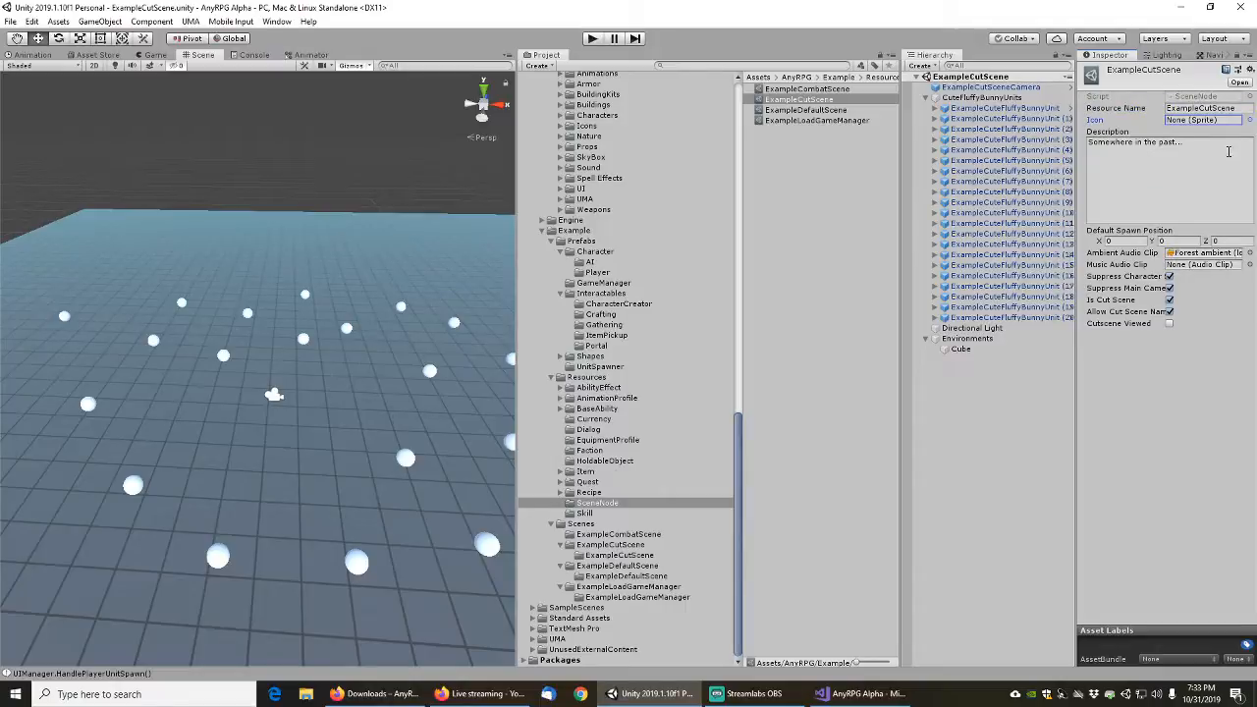
Replace the scene node's description with "Example description..."
key("Tab")
key("Left")
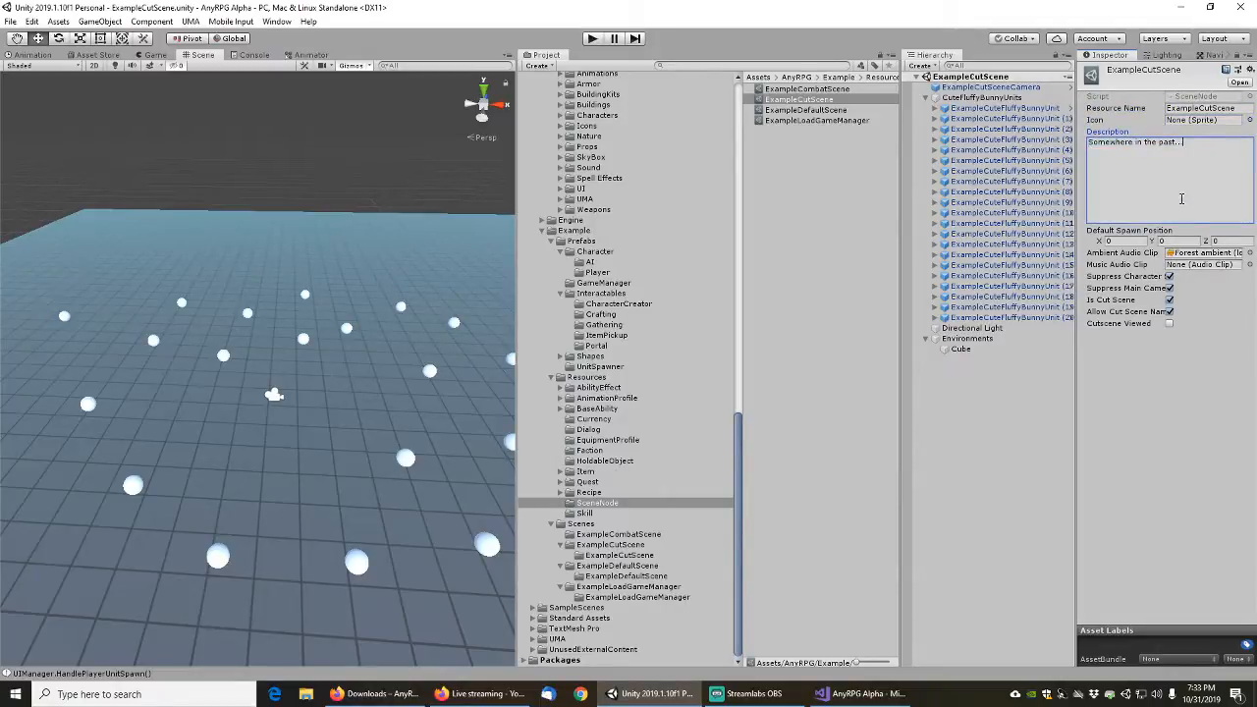
key("ctrl+a")
type("Ex")
Set the scene node's ambient audio clip to None
left_click(1249, 253)
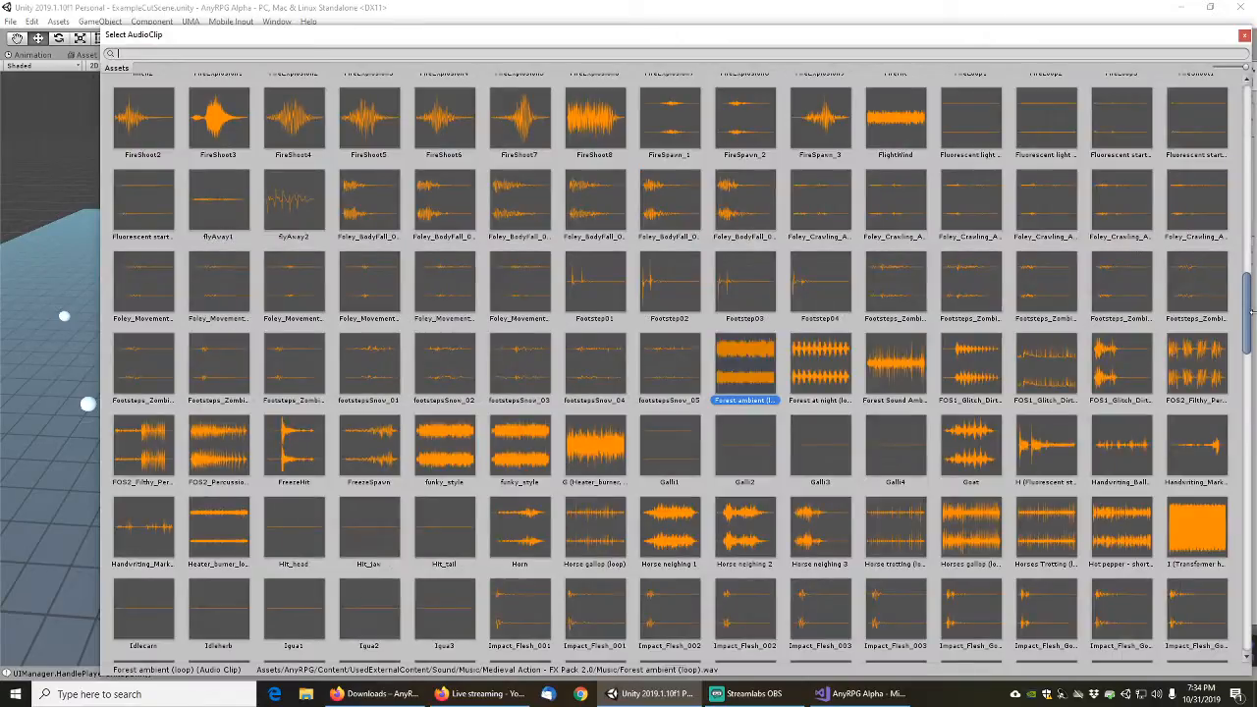
left_click_drag(1245, 73, 1221, 70)
left_click_drag(1244, 205, 1245, 100)
double_click(125, 101)
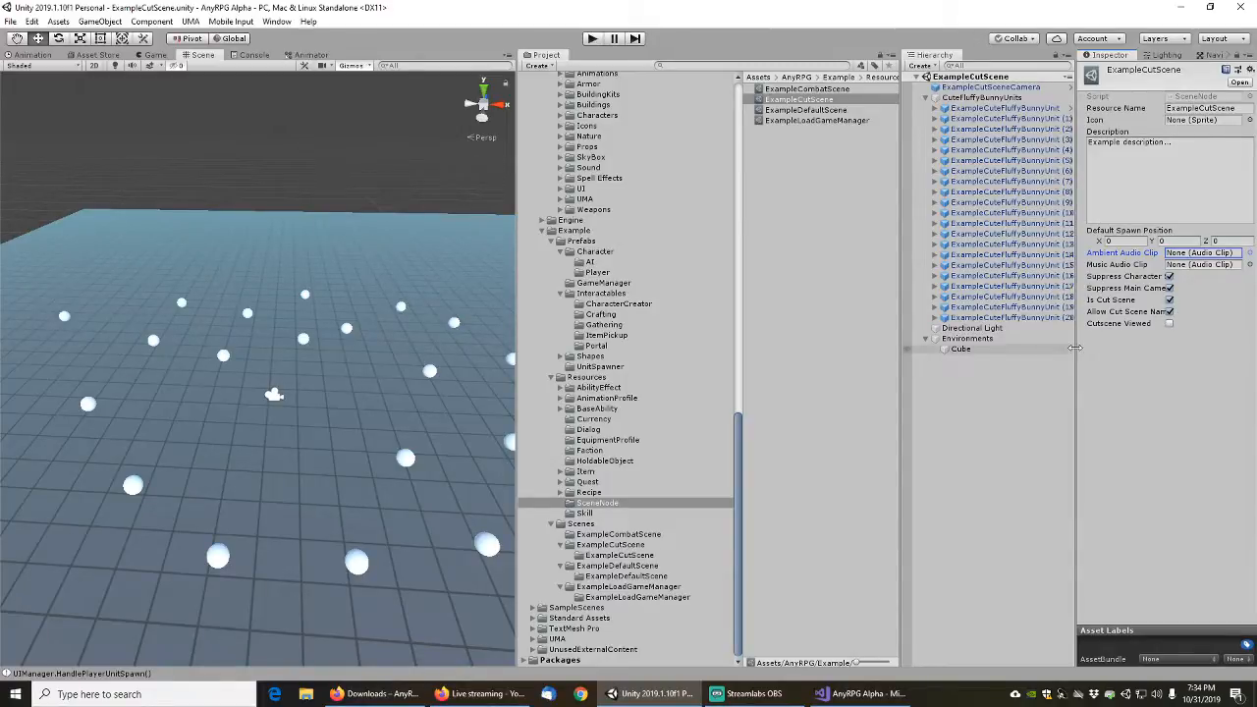
Prefix the first bunny unit's character name with "Example" and apply the change to the ExampleCuteFluffyBunnyUnit prefab
mouse_move(1077, 350)
left_mouse_down()
mouse_move(972, 355)
mouse_move(1077, 356)
left_mouse_up()
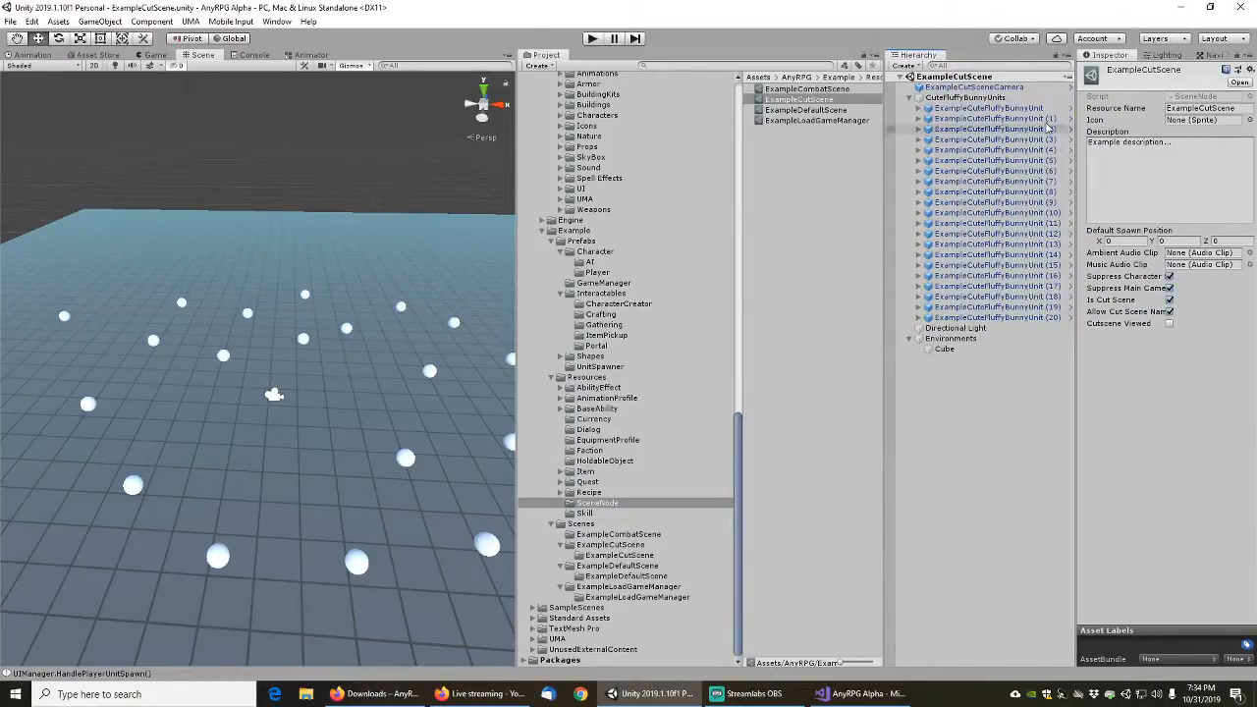
left_click(987, 108)
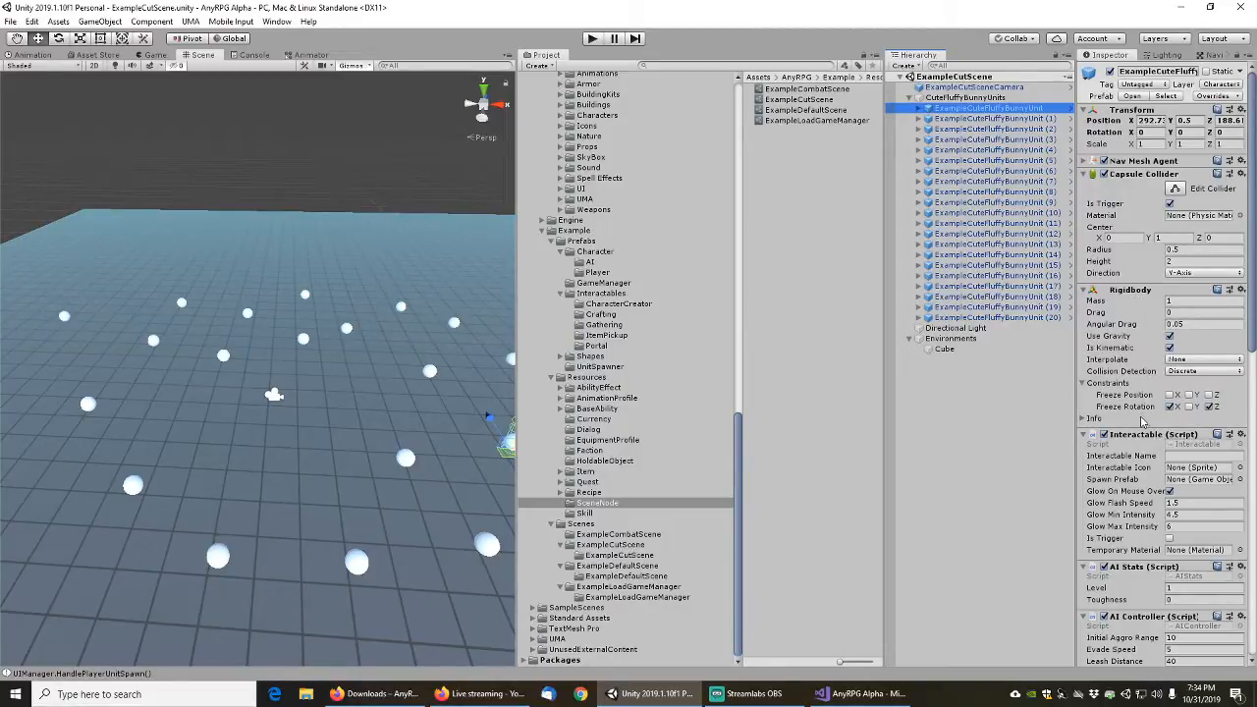
scroll(1139, 417, "down", 3)
scroll(1134, 402, "down", 3)
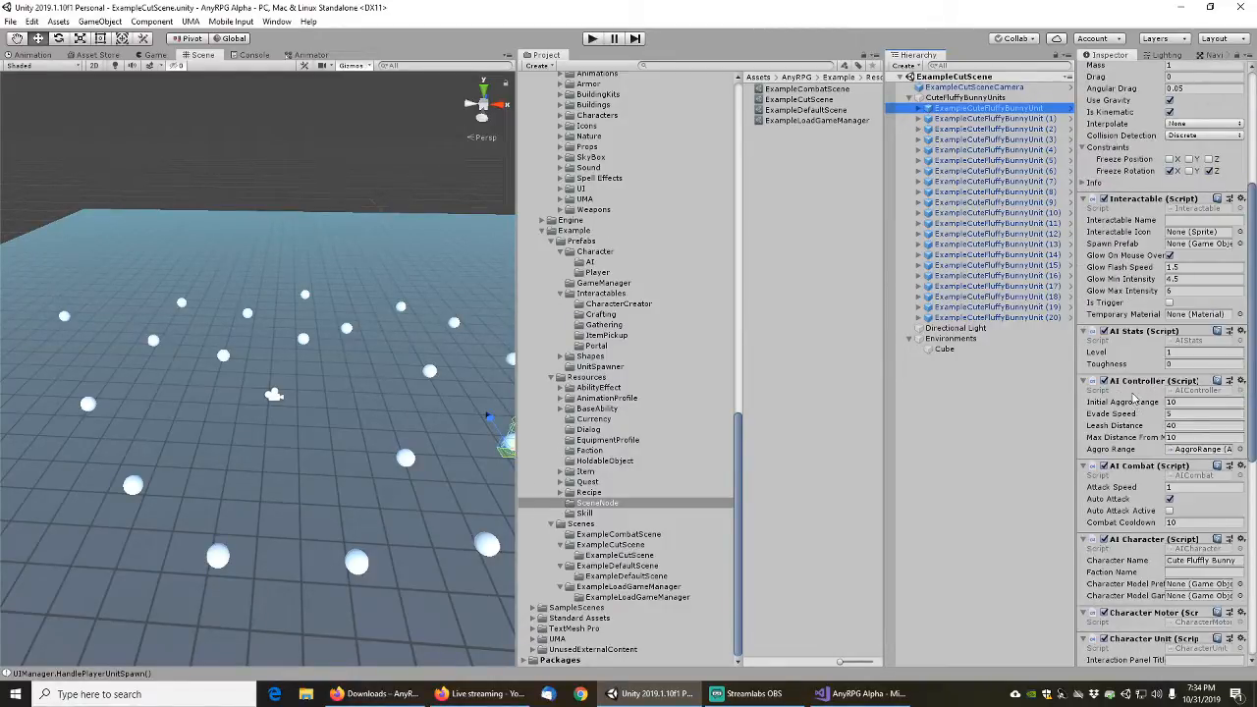
scroll(1139, 437, "down", 3)
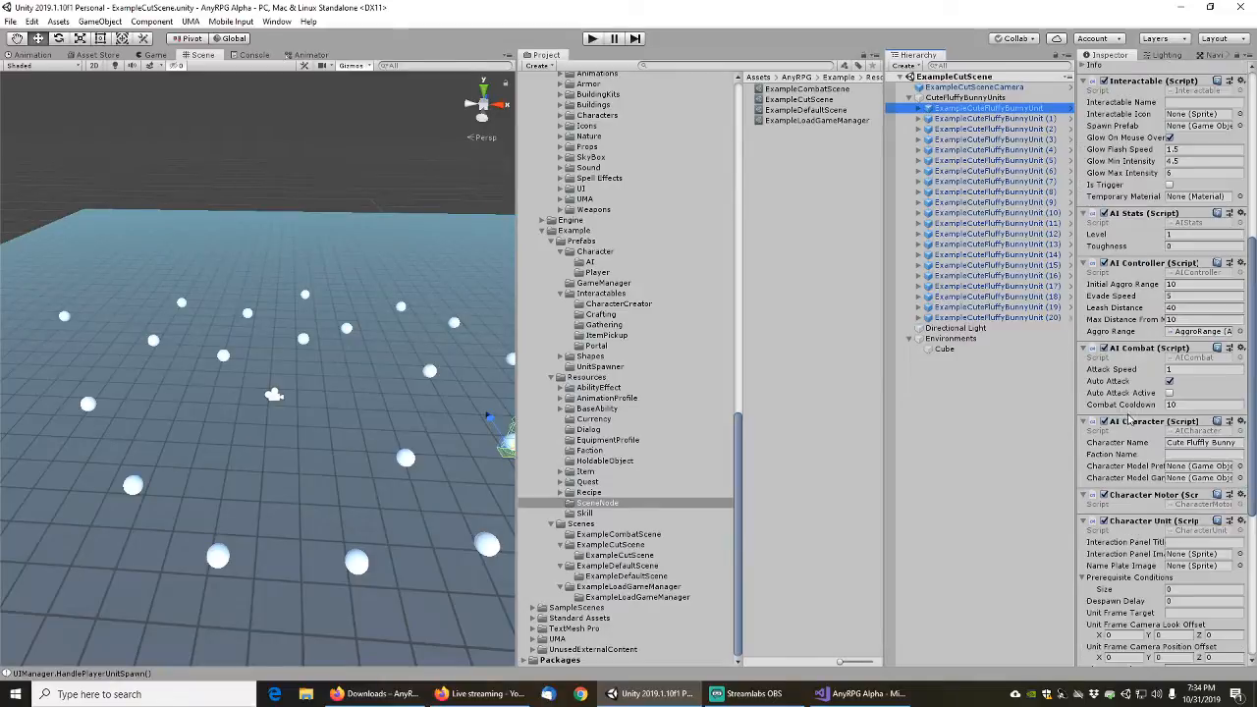
left_click(1175, 444)
type("xam")
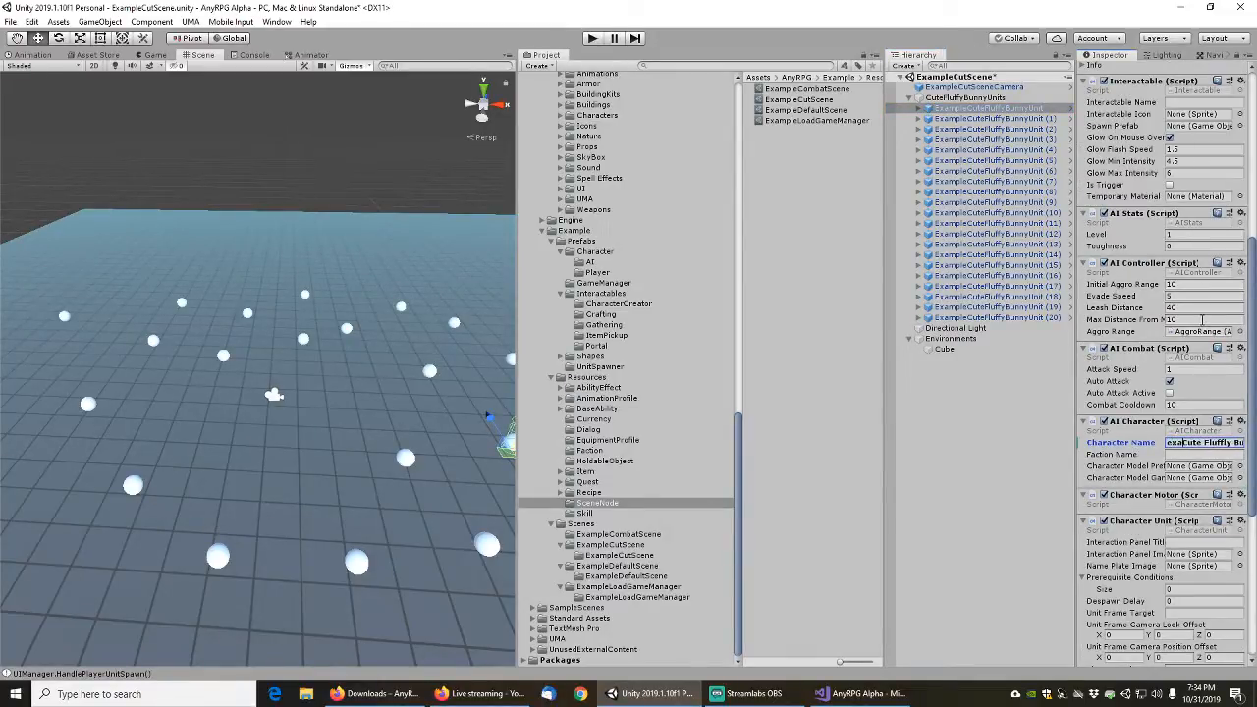
key("BackSpace")
key("BackSpace")
key("BackSpace")
key("BackSpace")
type("Example")
right_click(1136, 444)
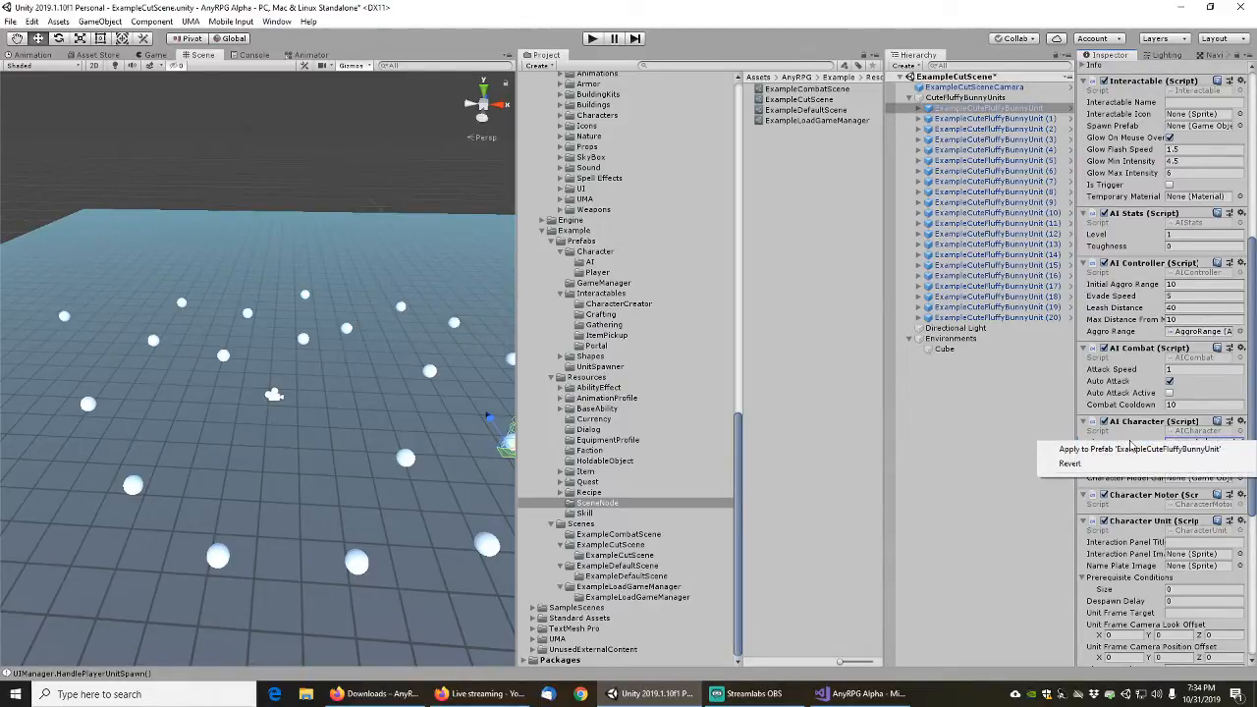
left_click(1142, 452)
Check the bunny unit's remaining components and save ExampleCutScene
scroll(1146, 508, "down", 4)
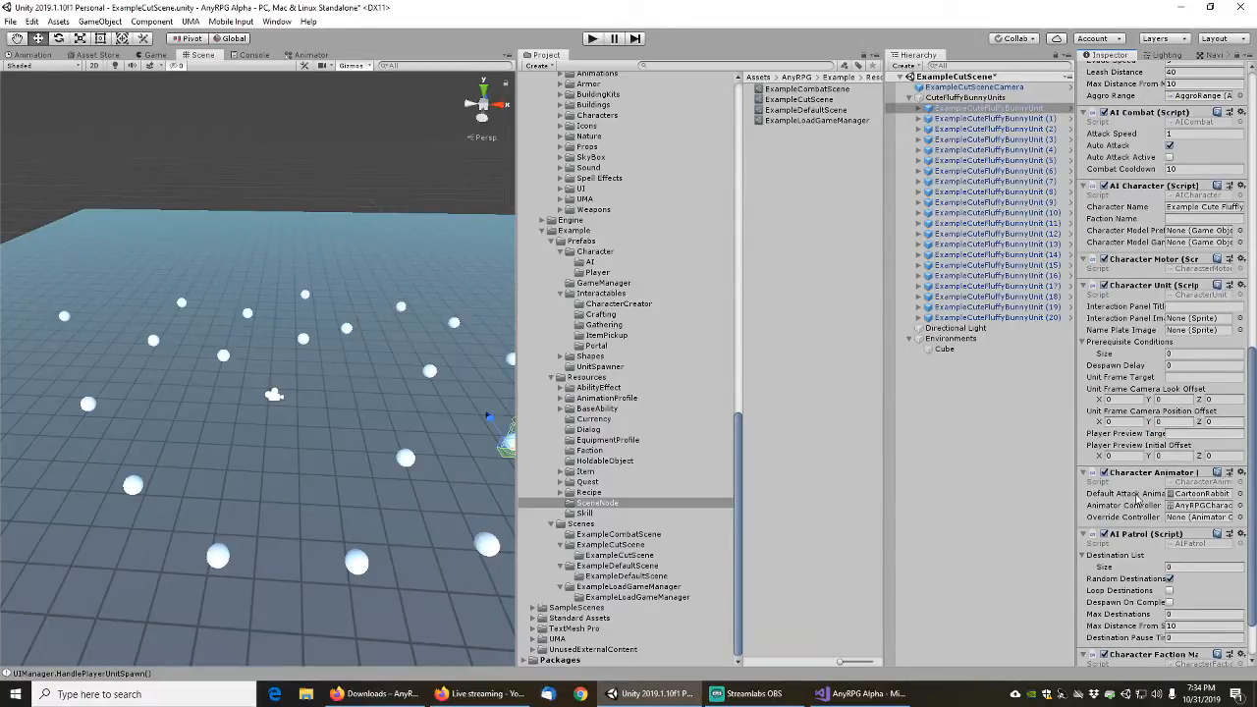
scroll(1137, 499, "down", 1)
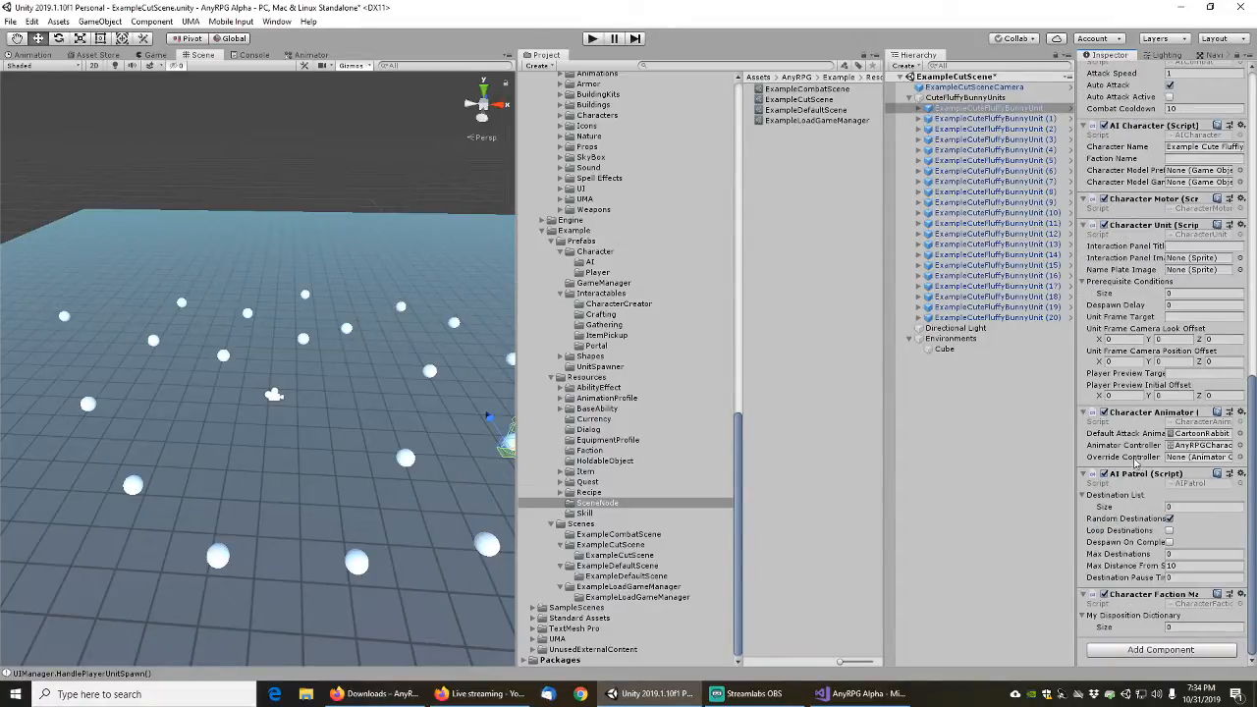
left_click(1104, 413)
scroll(1129, 531, "up", 10)
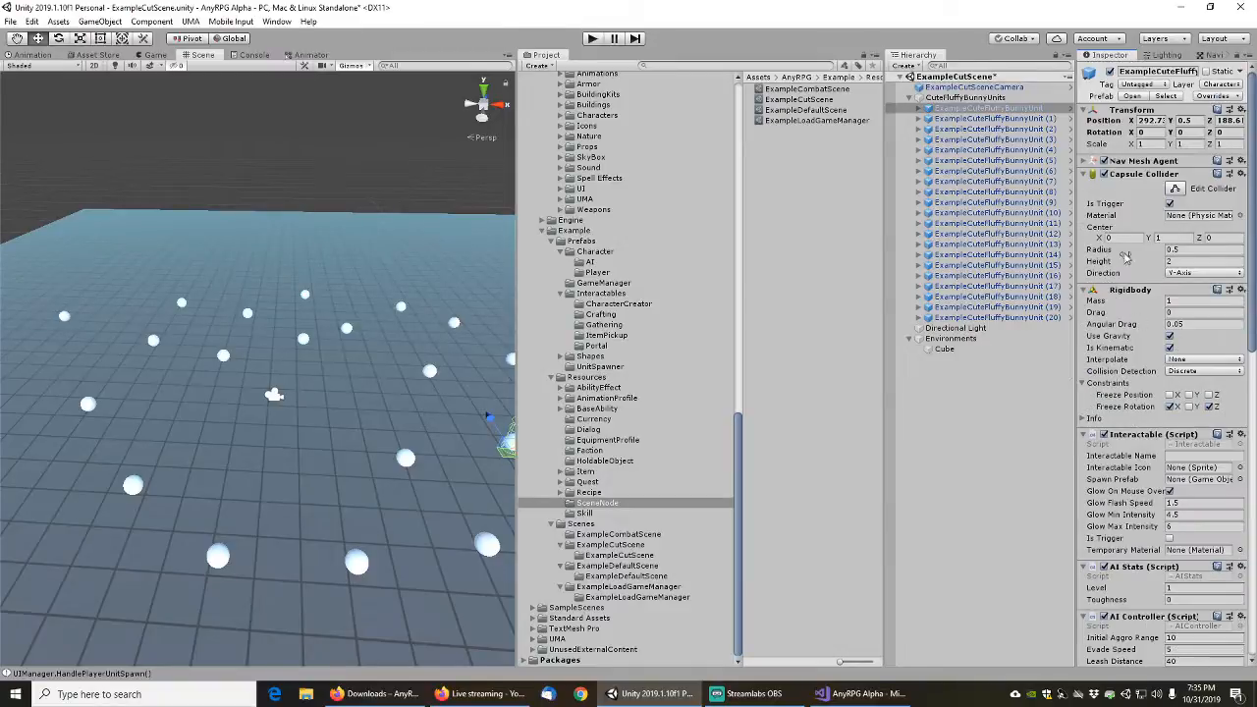
left_click(10, 20)
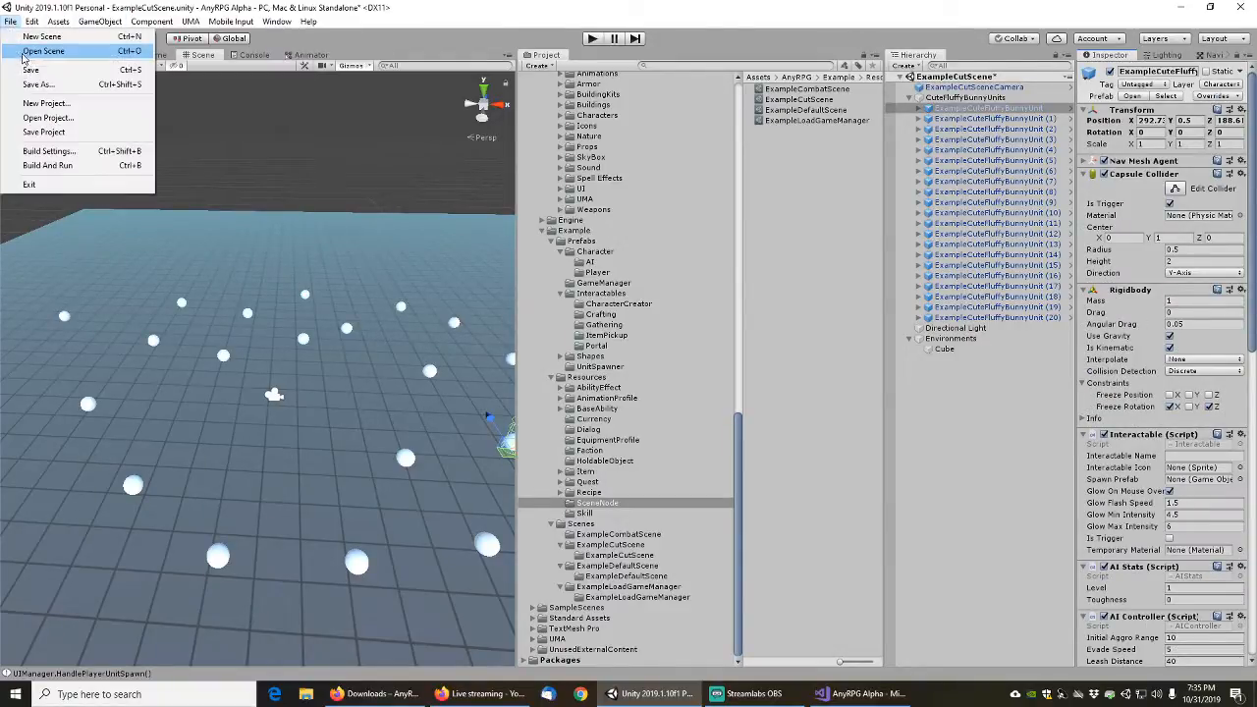
left_click(31, 71)
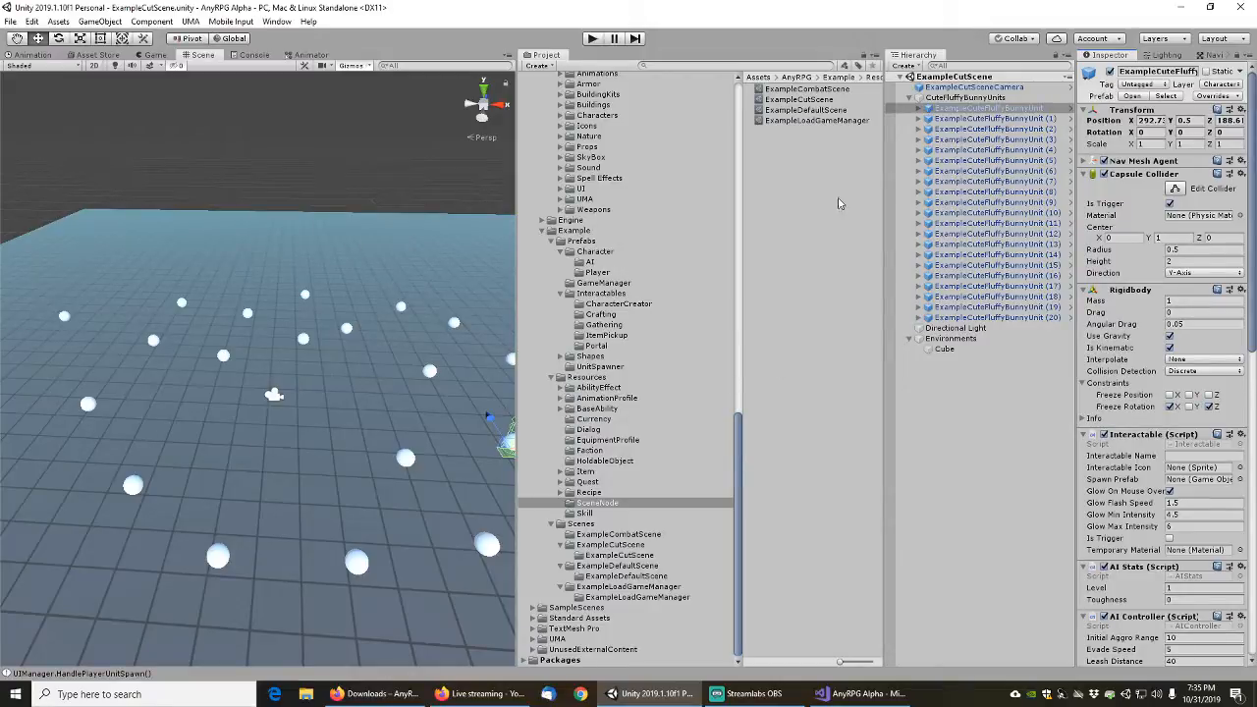
Search the project for "exampledefault" and open the ExampleDefaultScene scene
left_click(709, 63)
type("exampledefault")
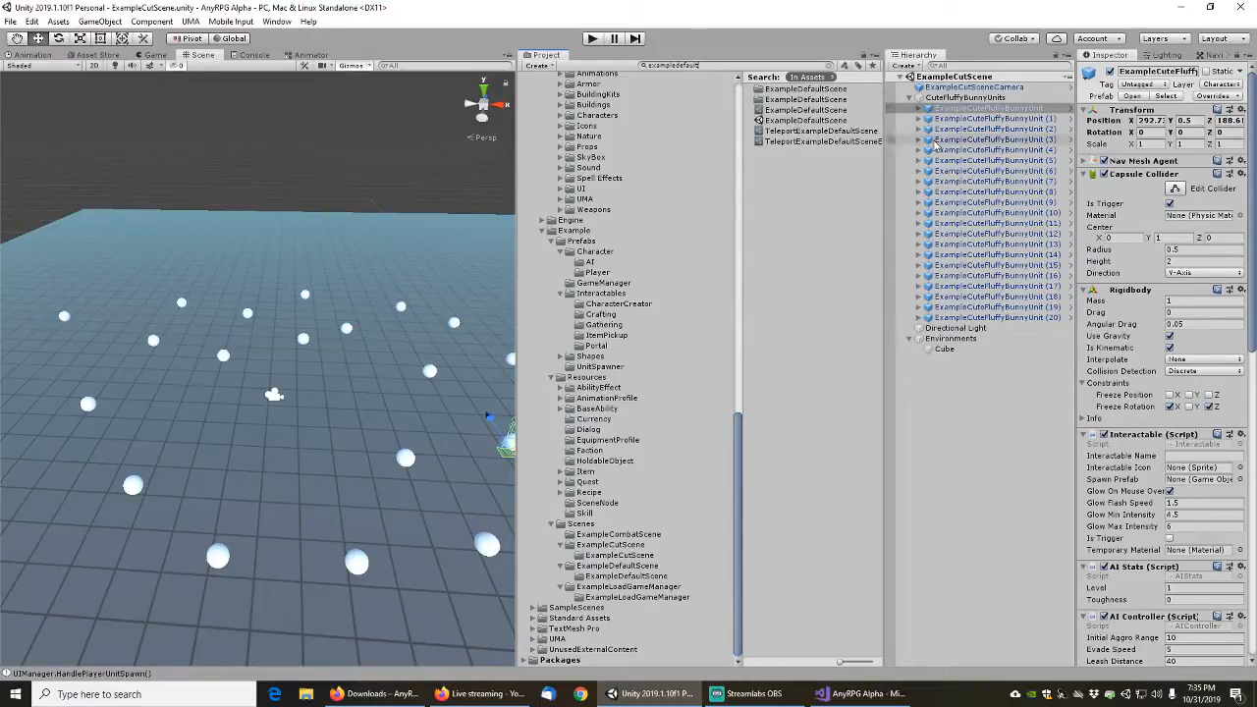
double_click(804, 121)
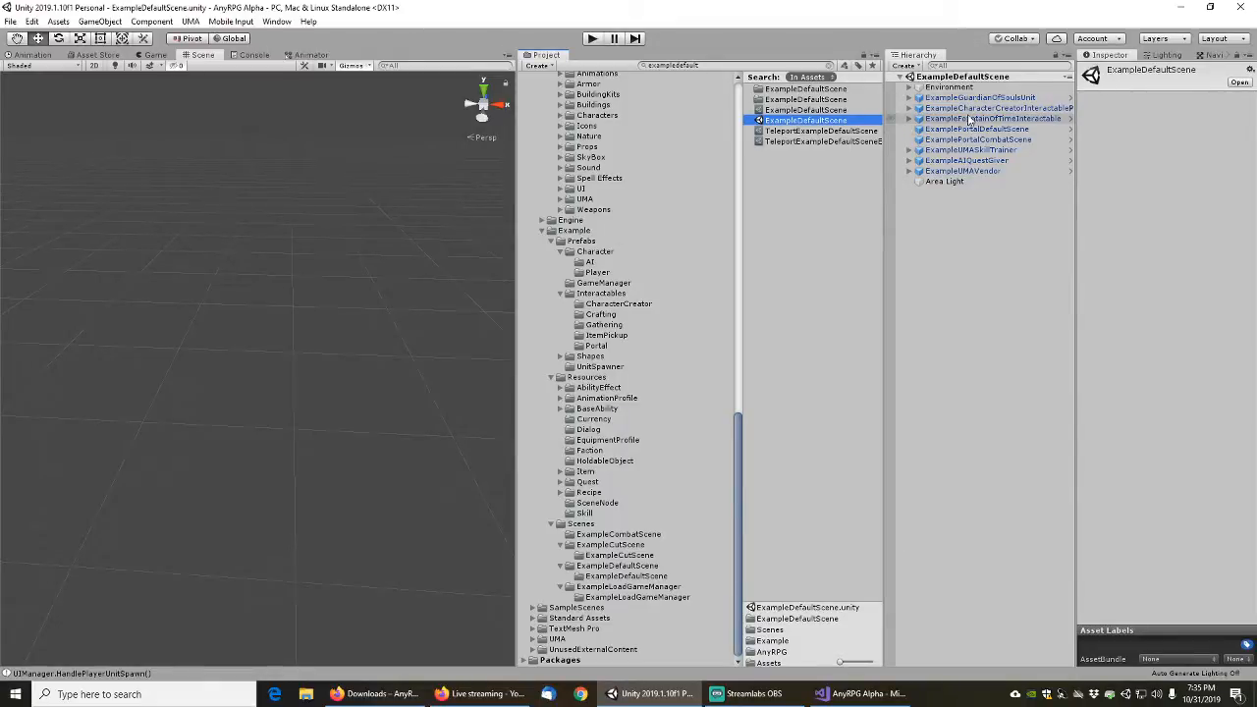
Open the ExampleVisionsOfThePast quest from the Fountain Of Time's quest giver and review its description, objectives and prerequisites
left_click(970, 119)
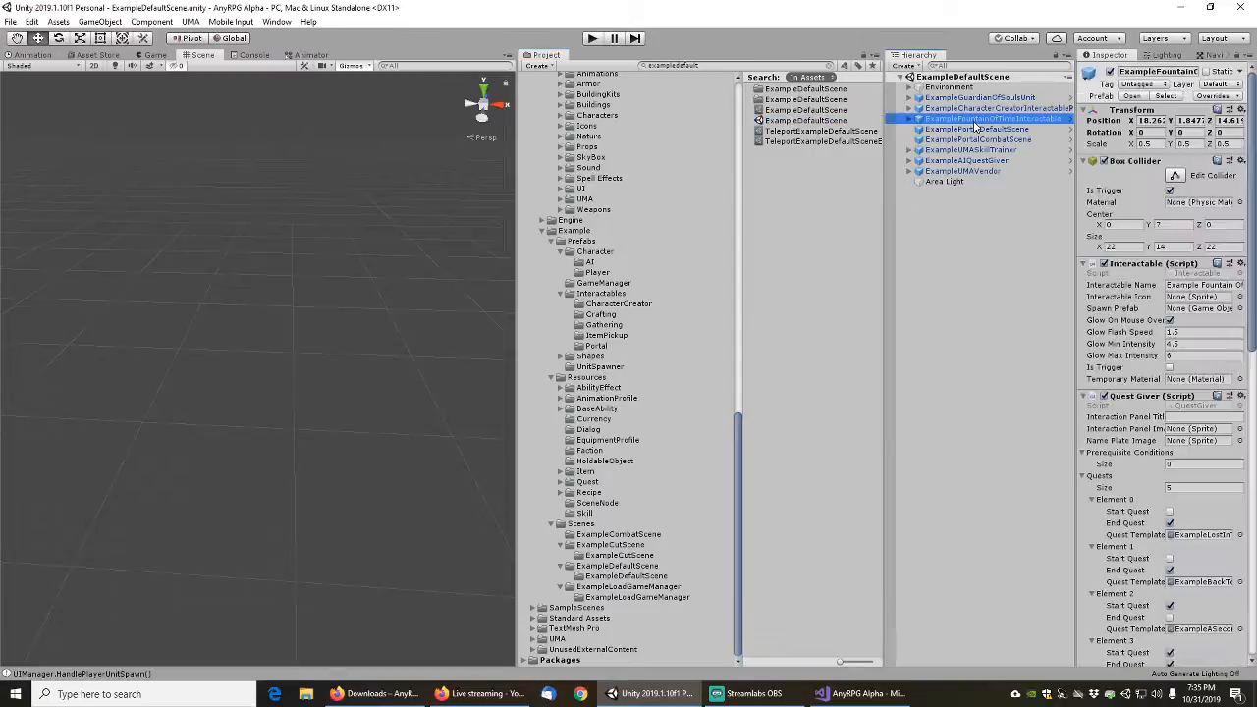
scroll(1116, 522, "down", 5)
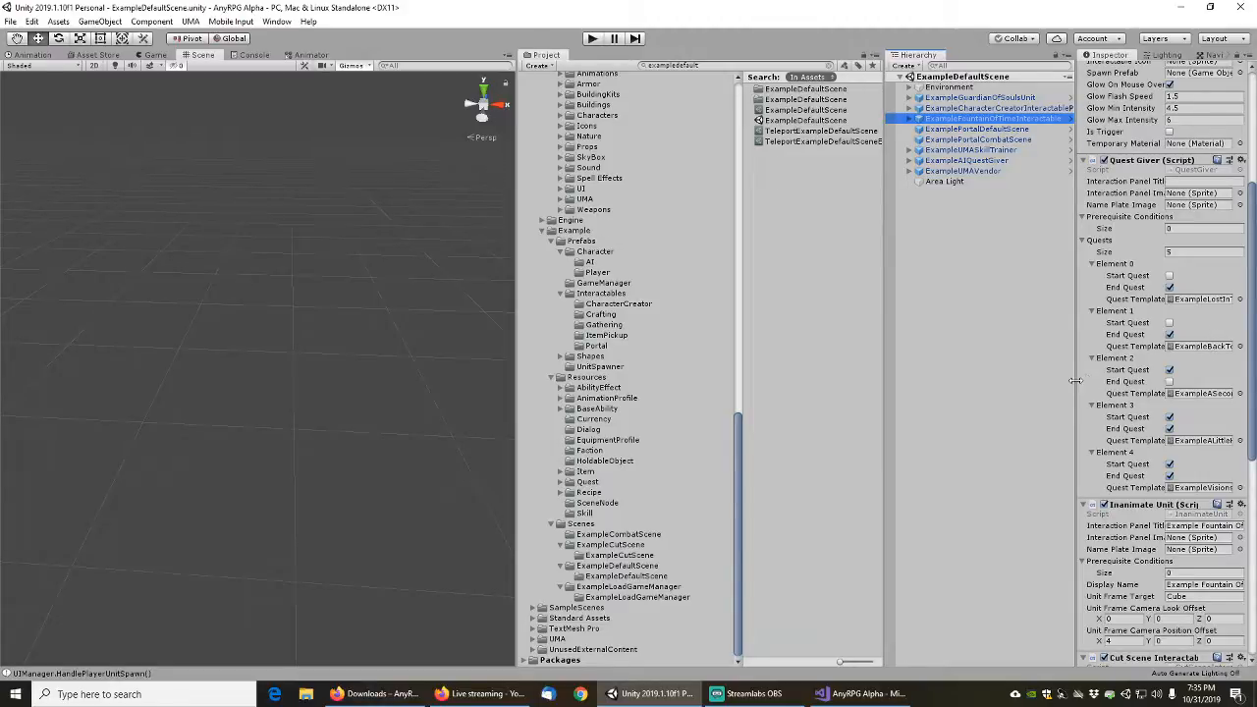
left_click_drag(1077, 381, 985, 412)
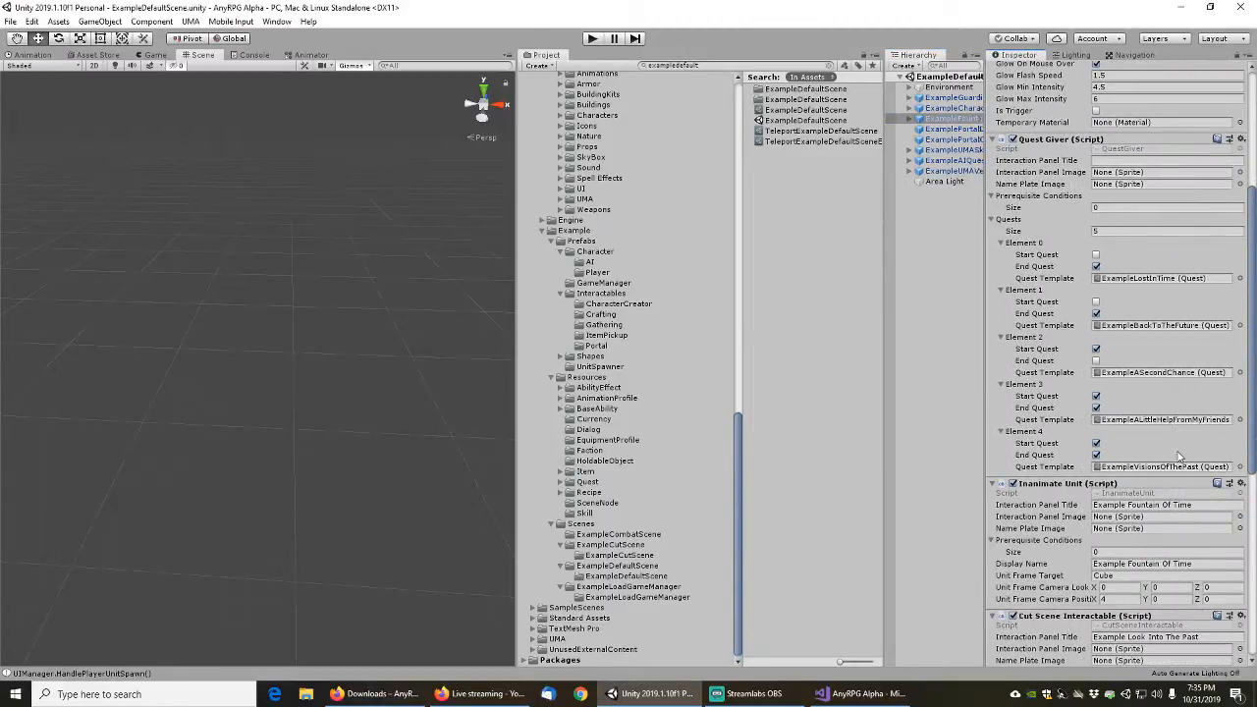
left_click(1168, 469)
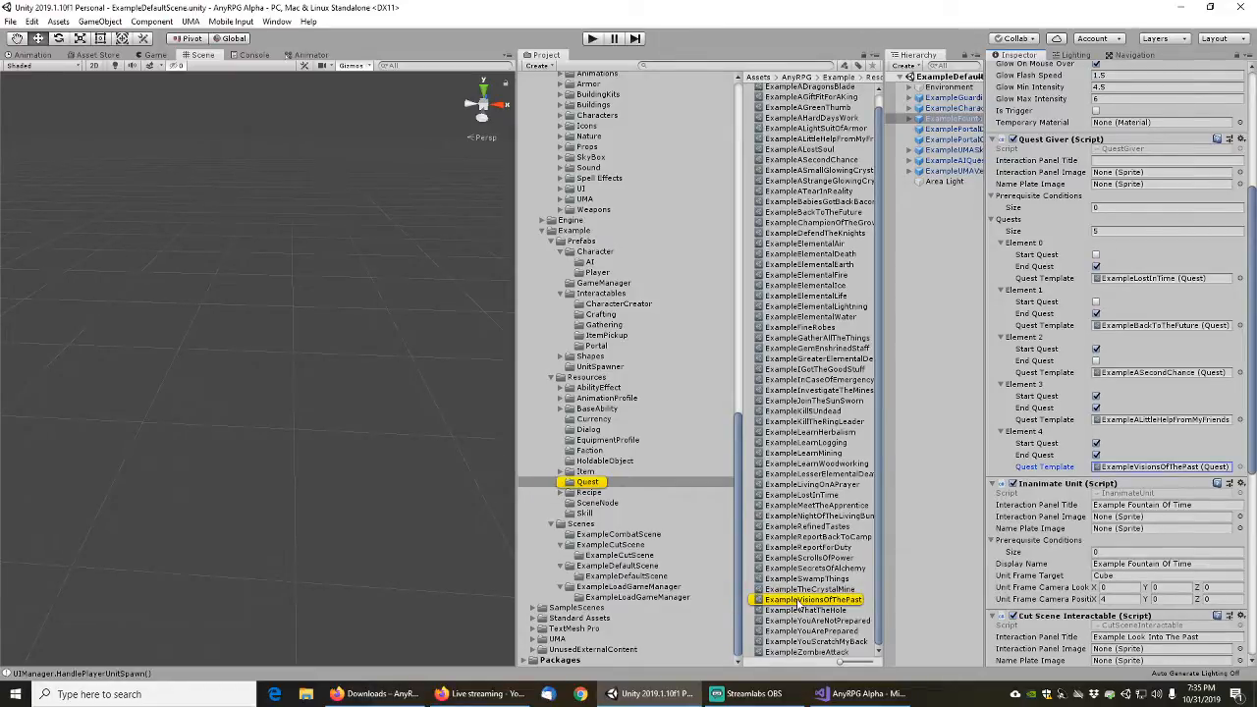
double_click(1168, 468)
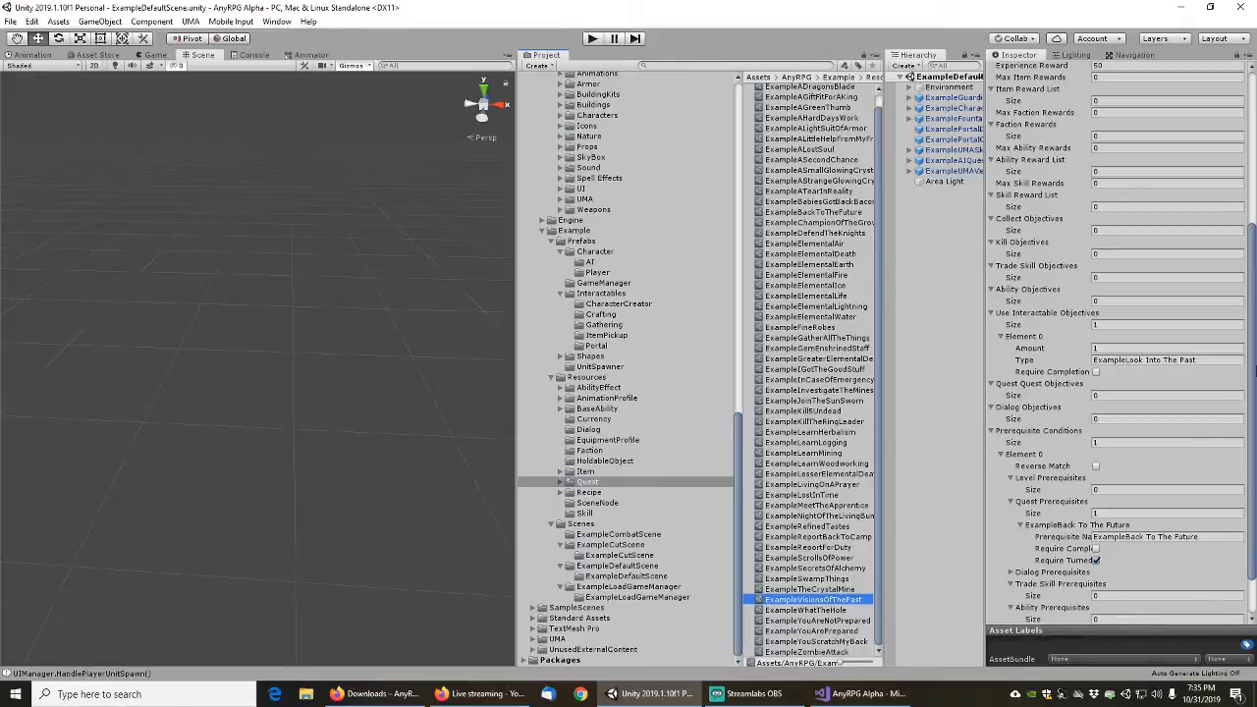
left_click_drag(1252, 359, 1254, 201)
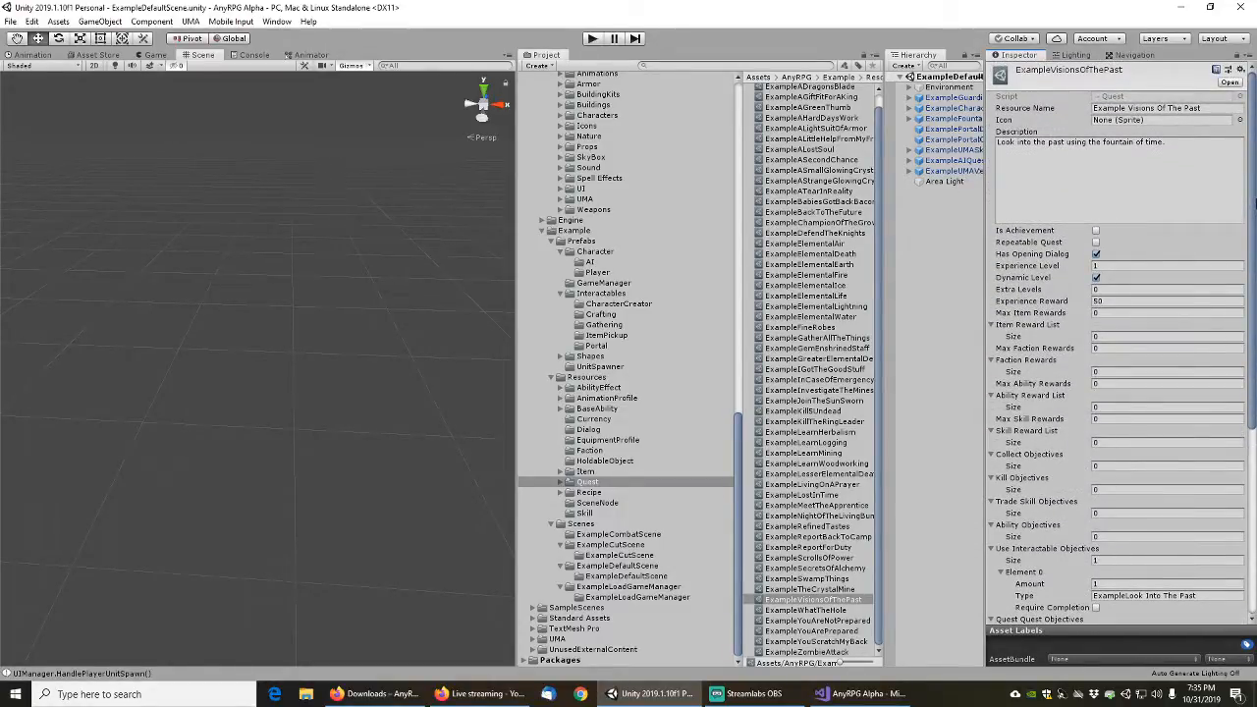
left_click_drag(1255, 209, 1255, 341)
Examine the prerequisite conditions and cut scene name of the Cut Scene Interactable on the Fountain Of Time
scroll(1100, 227, "up", 6)
left_click_drag(997, 219, 1074, 219)
left_click(982, 118)
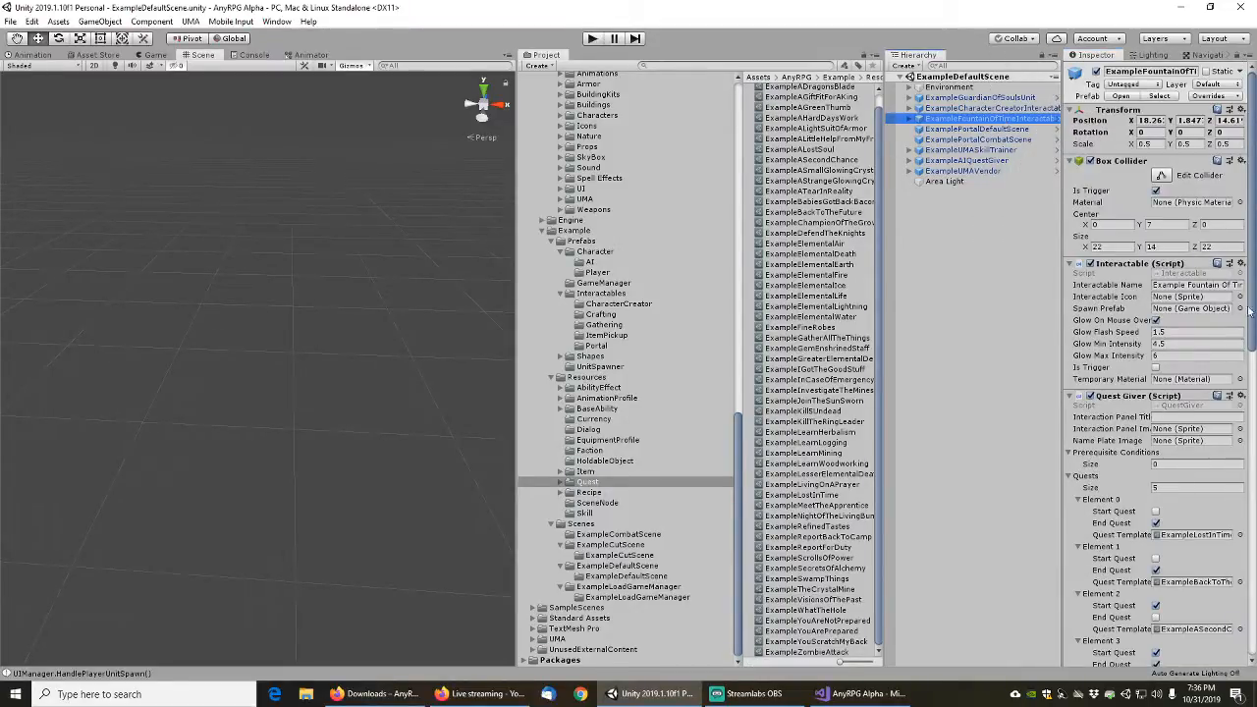
left_click_drag(1250, 311, 1253, 622)
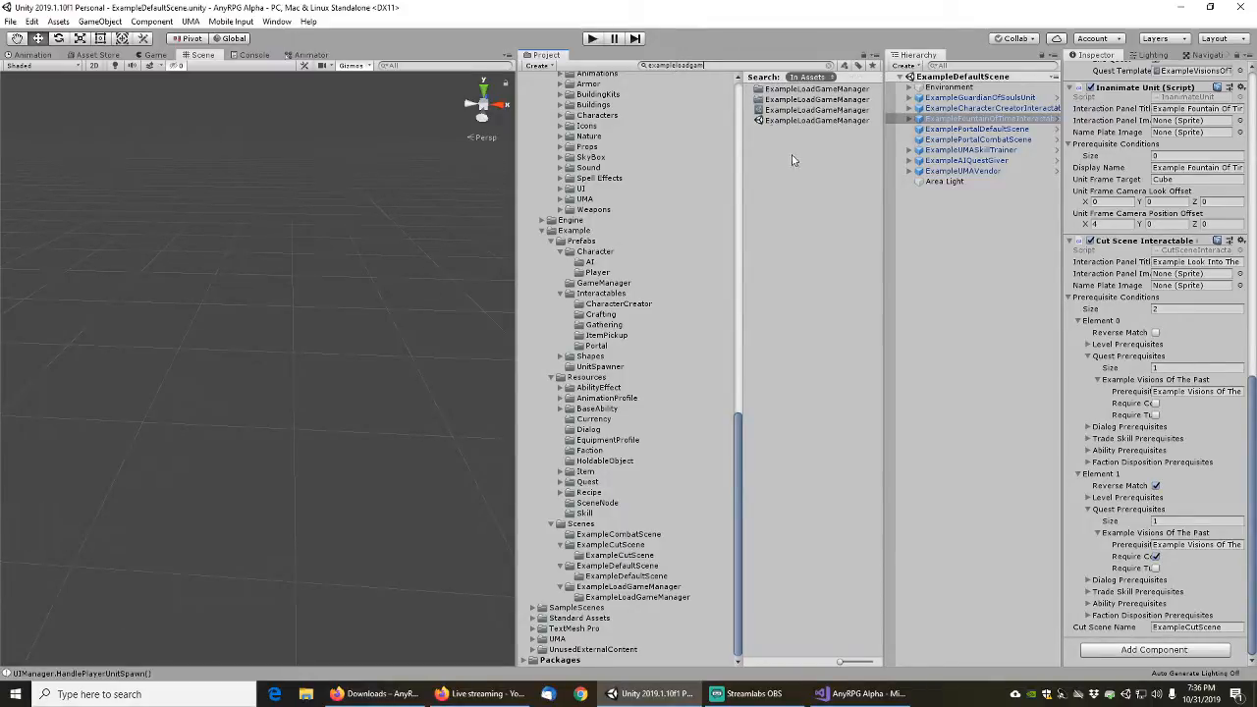
Search the project for "exampleloadgam", open the ExampleLoadGameManager scene and select its game manager object
double_click(800, 121)
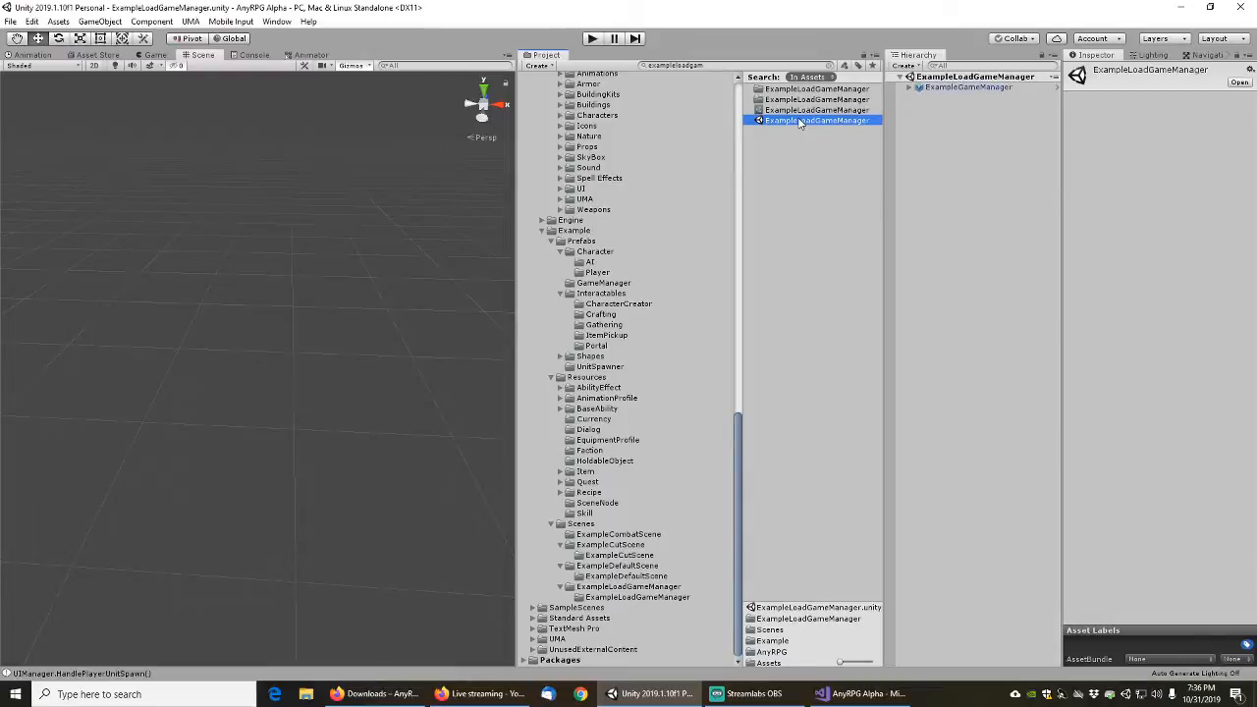
left_click(938, 88)
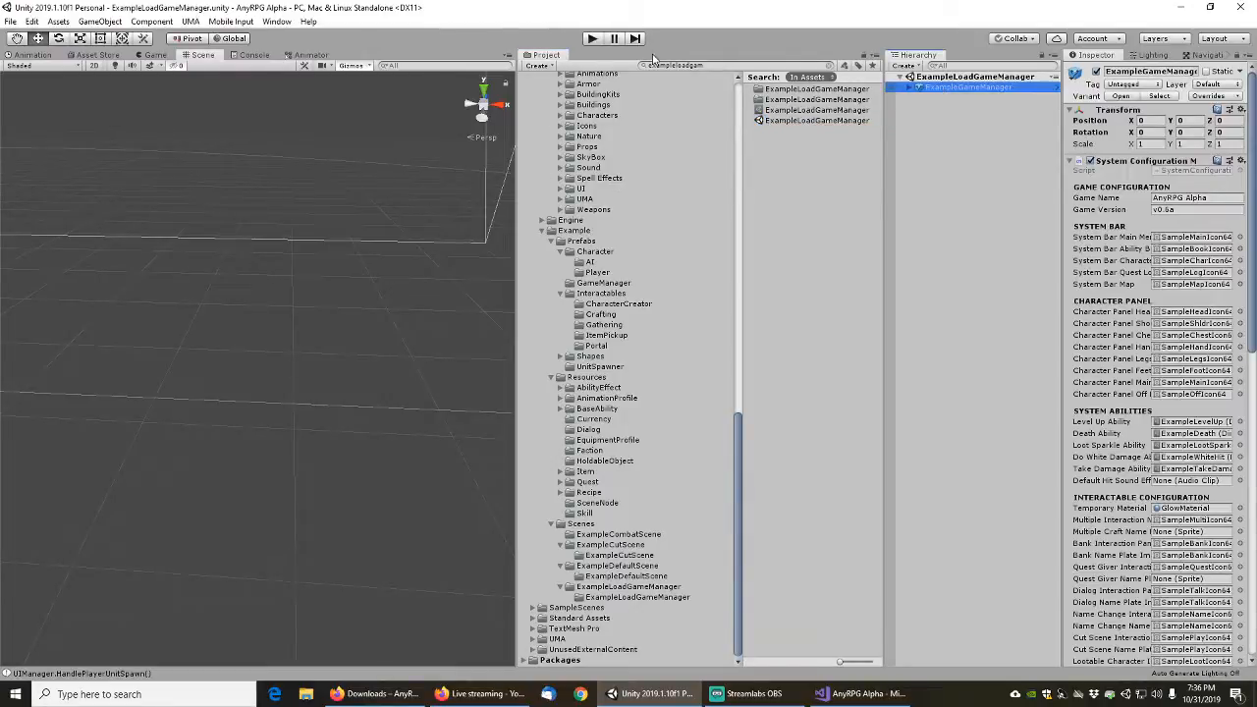
Test-run the game from the ExampleLoadGameManager scene, check the console errors and stop the run
left_click(592, 39)
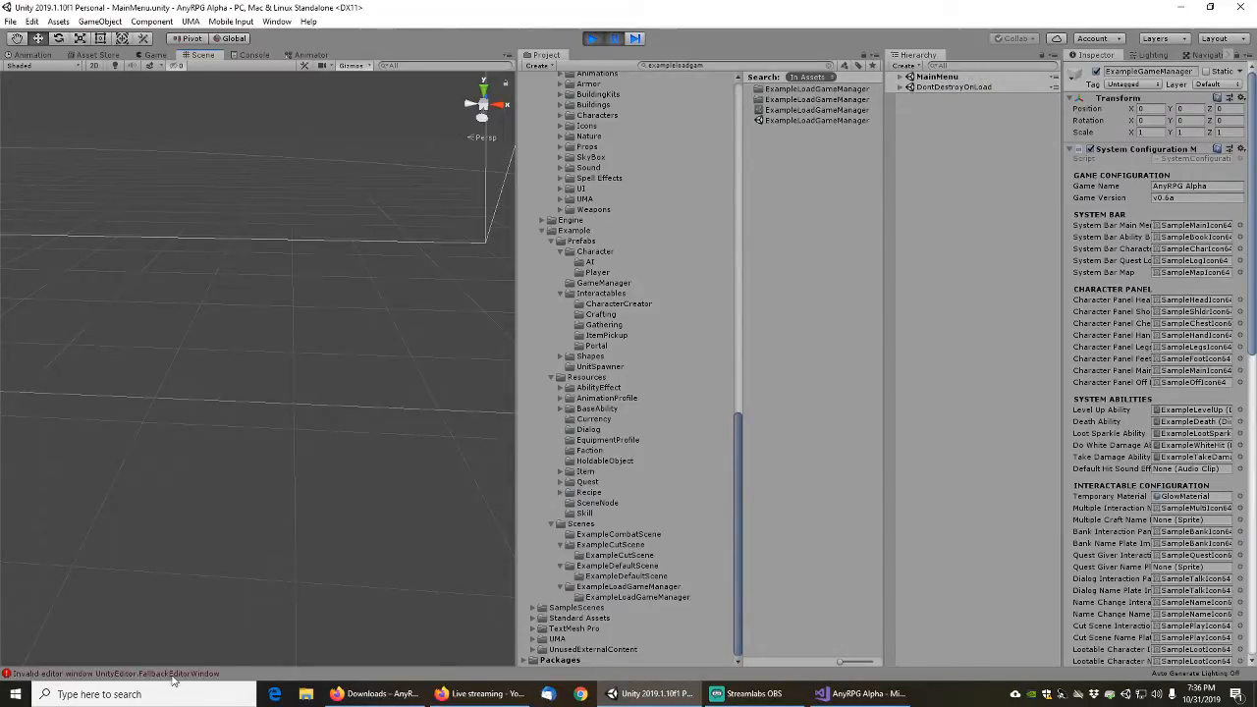
left_click(252, 56)
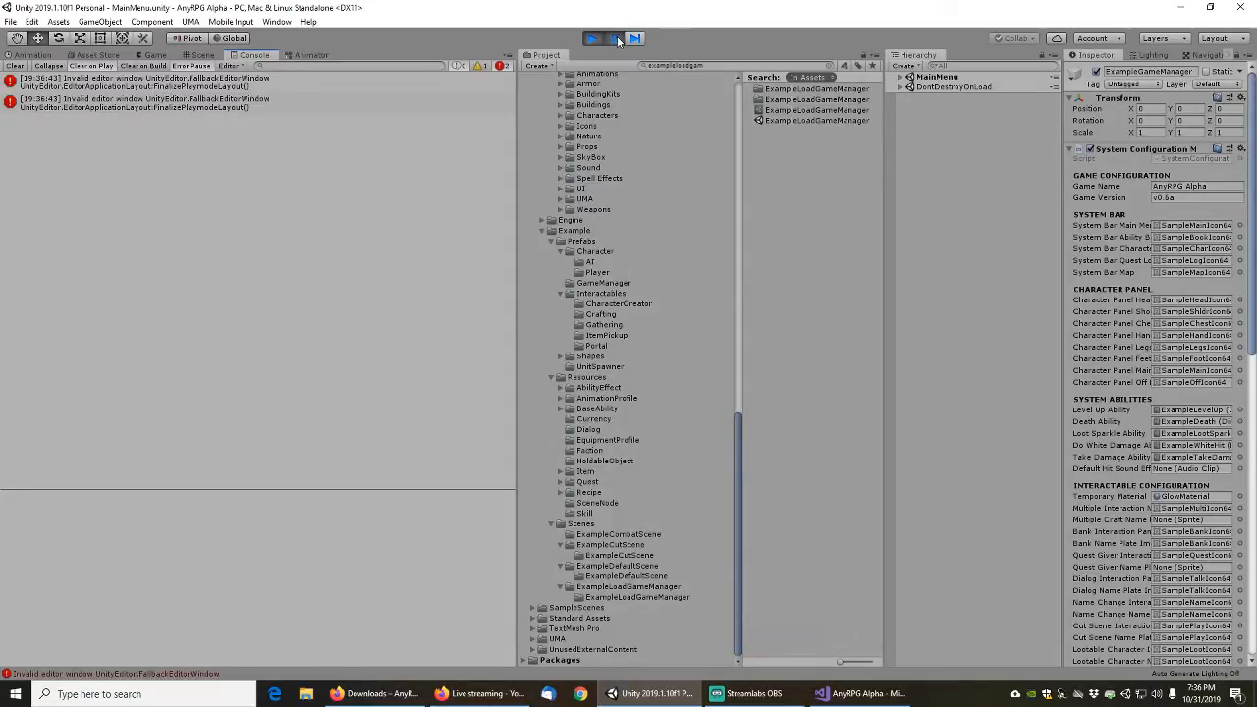
left_click(592, 38)
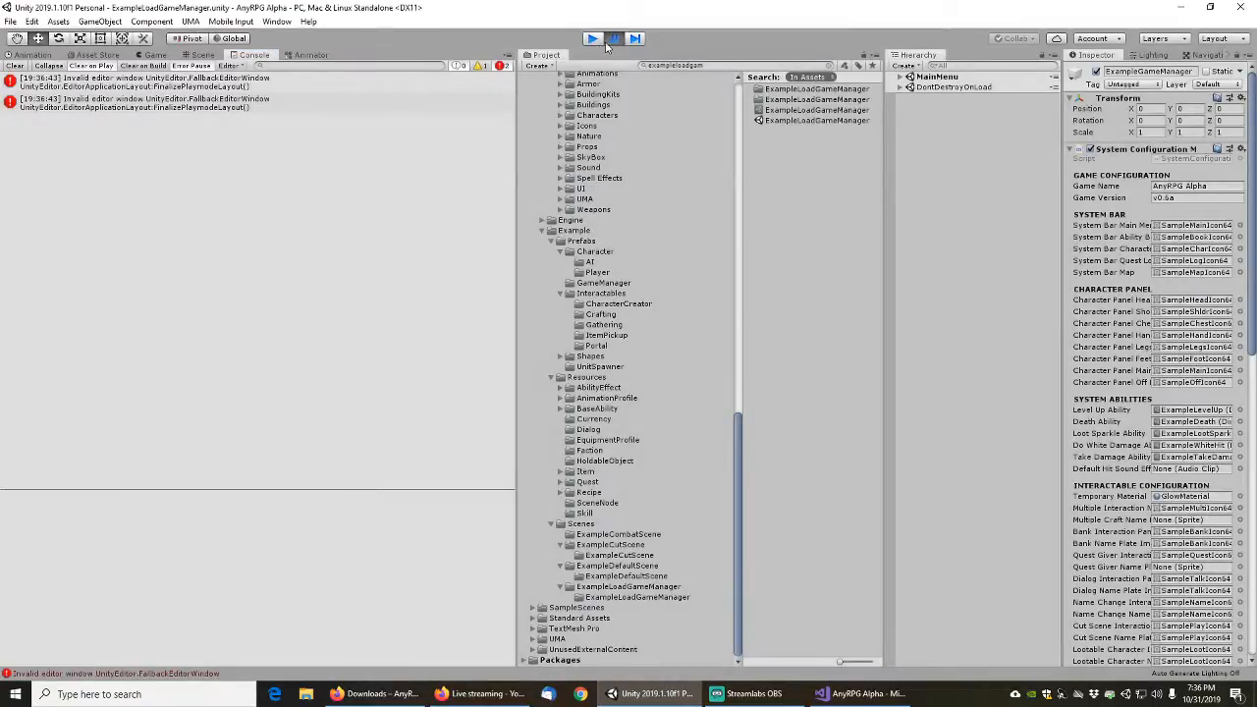
Open the list of editor window layouts
left_click(1217, 38)
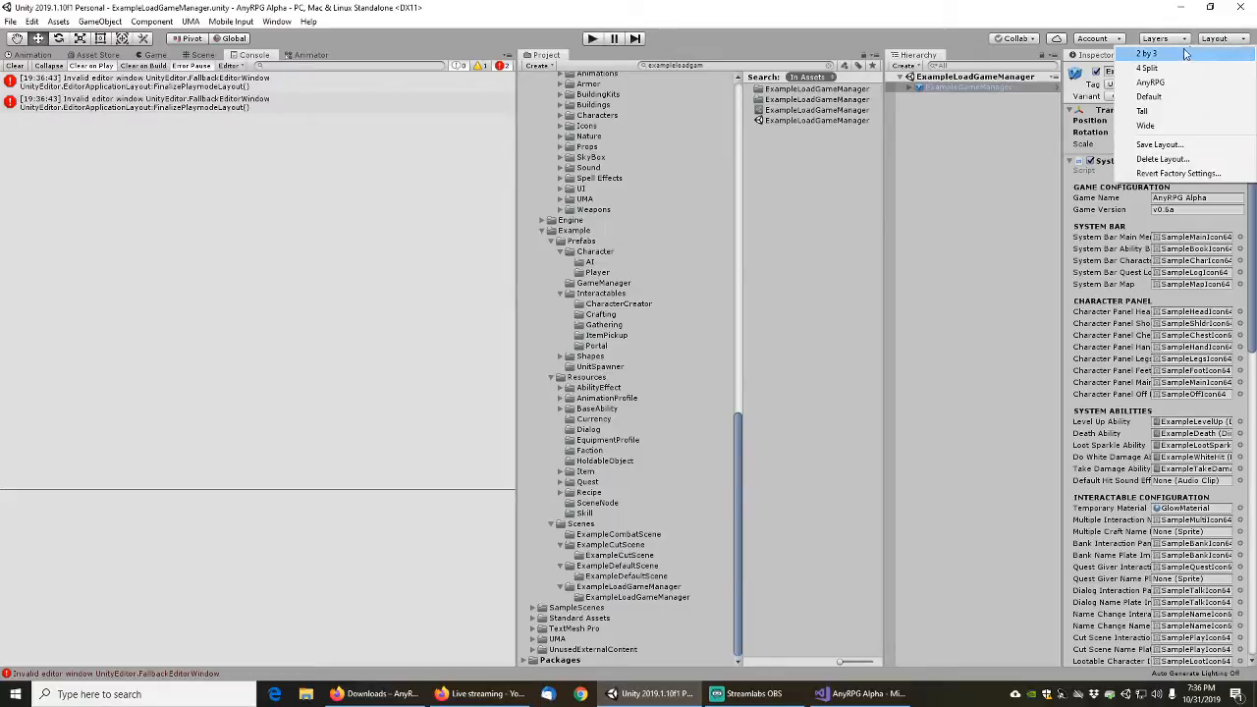
Reset the editor workspace by applying the Default layout and switching back to the AnyRPG layout
left_click(1151, 96)
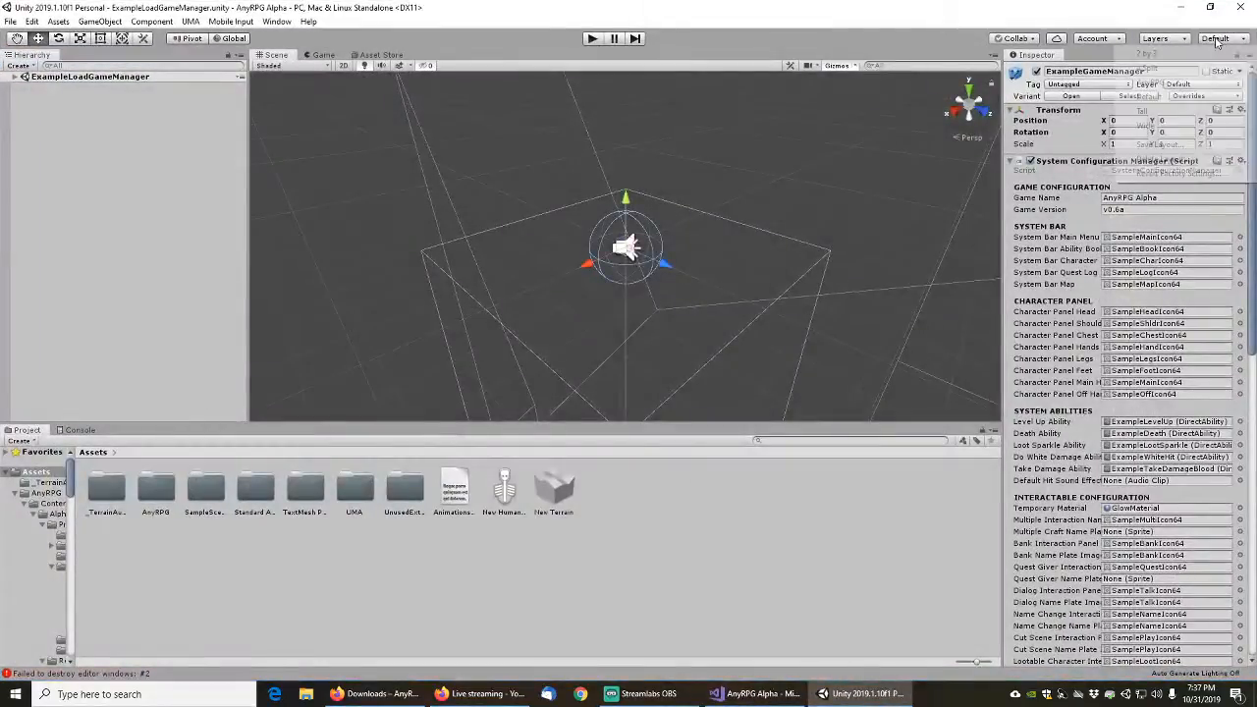
left_click(1218, 38)
left_click(1160, 80)
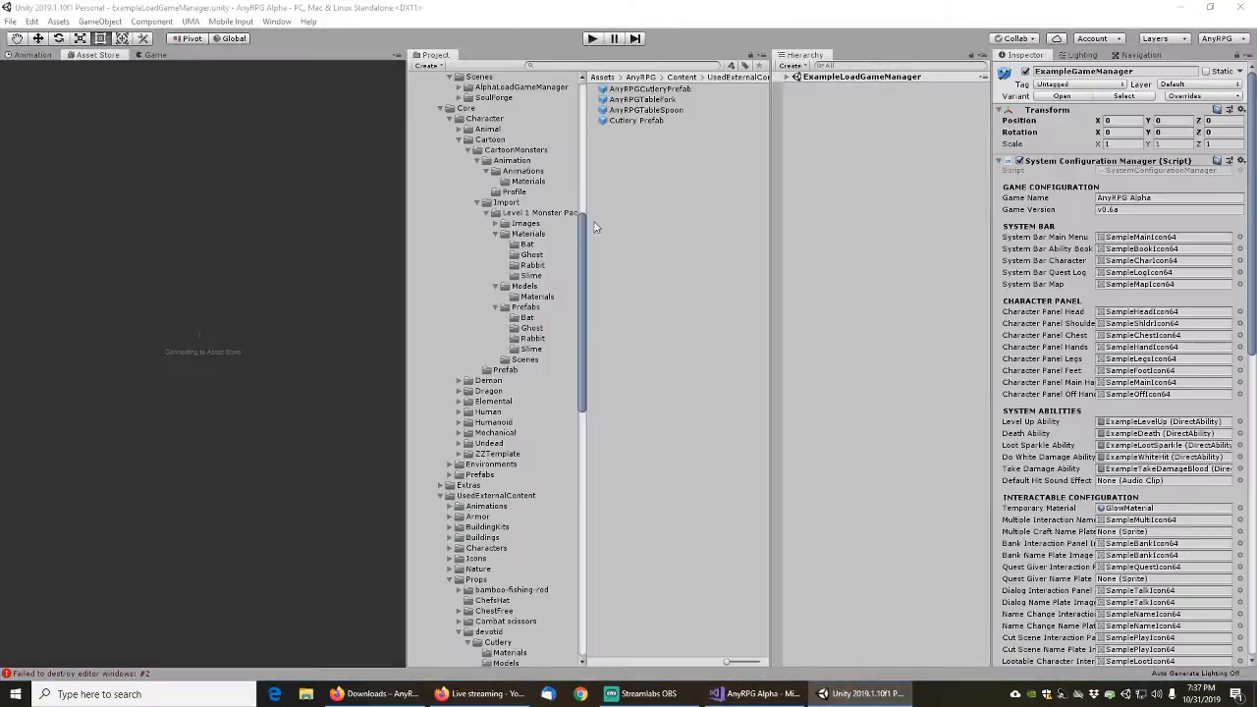
Show the Game view and dock the Console and Scene windows beside it
left_click(152, 55)
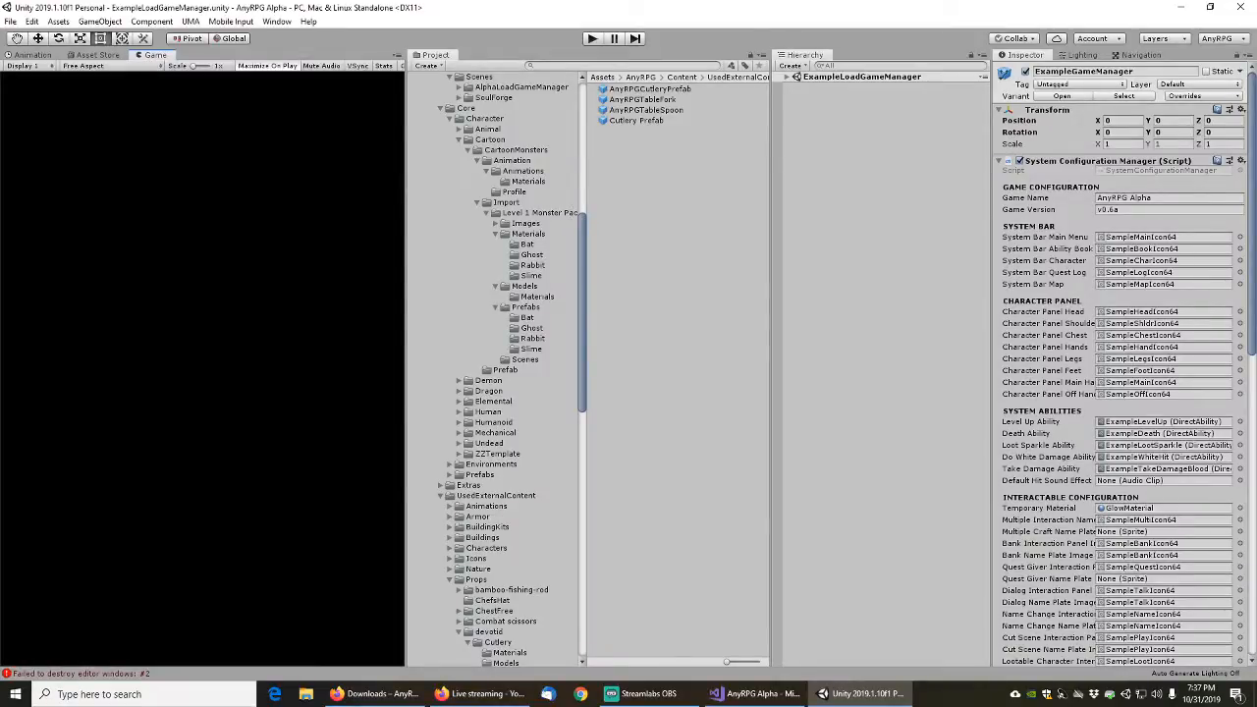
left_click_drag(207, 76, 196, 65)
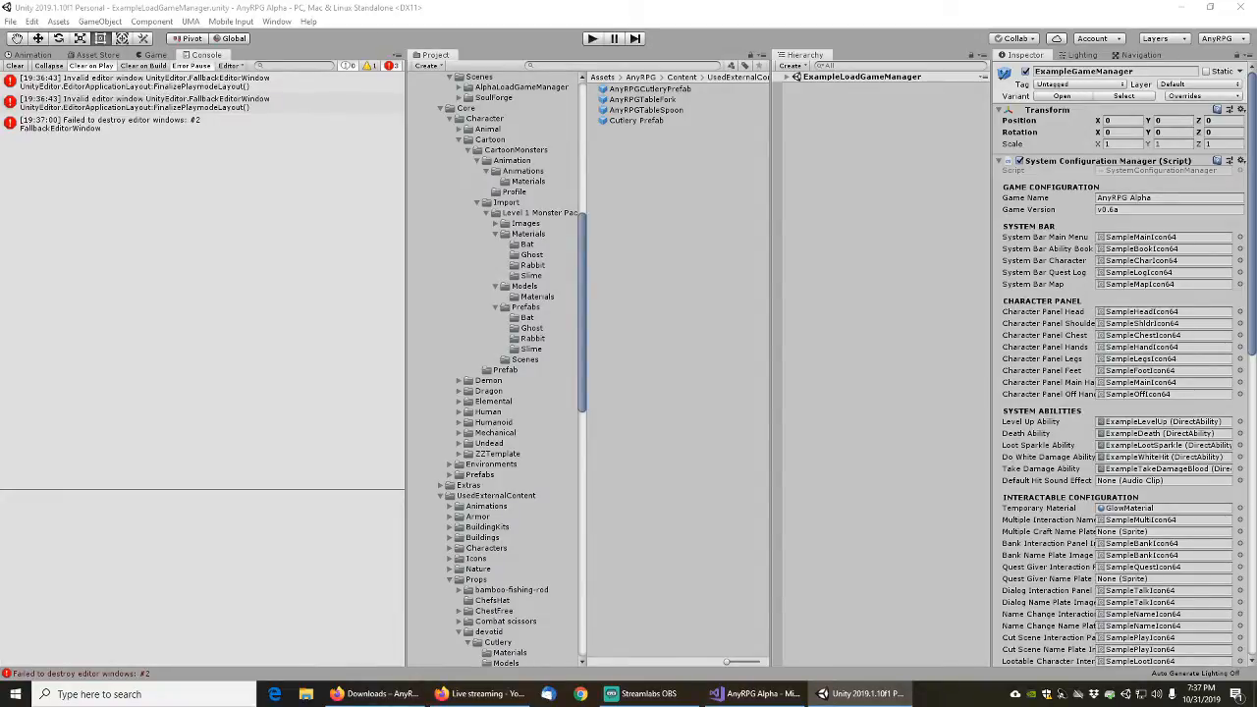
left_click_drag(172, 108, 236, 53)
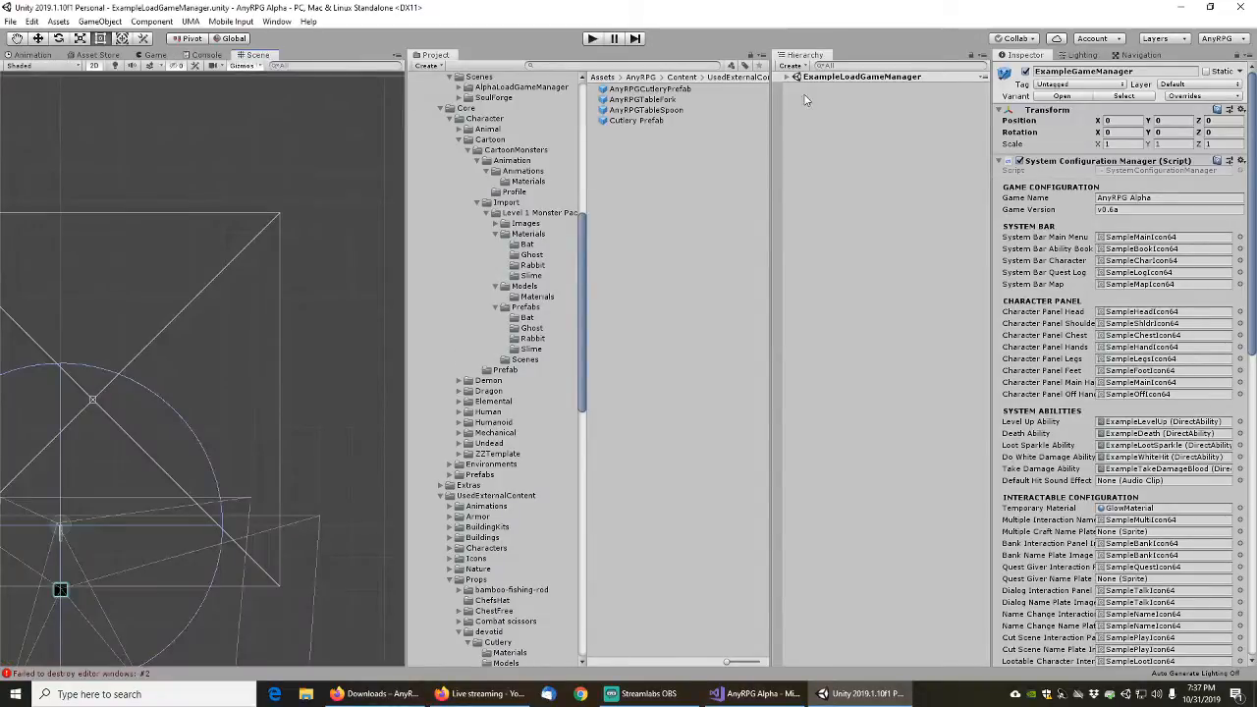
Run the ExampleLoadGameManager scene in play mode and start a new game, confirming the new-game prompt
left_click(592, 39)
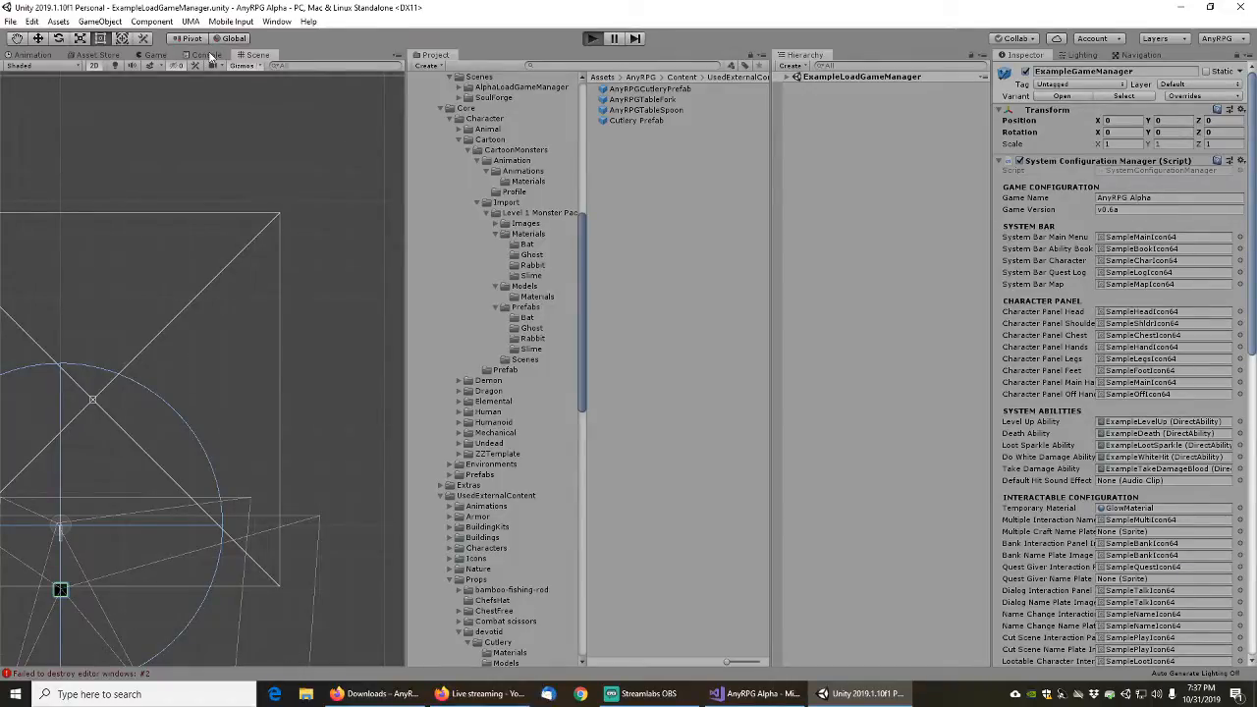
key("ctrl+p")
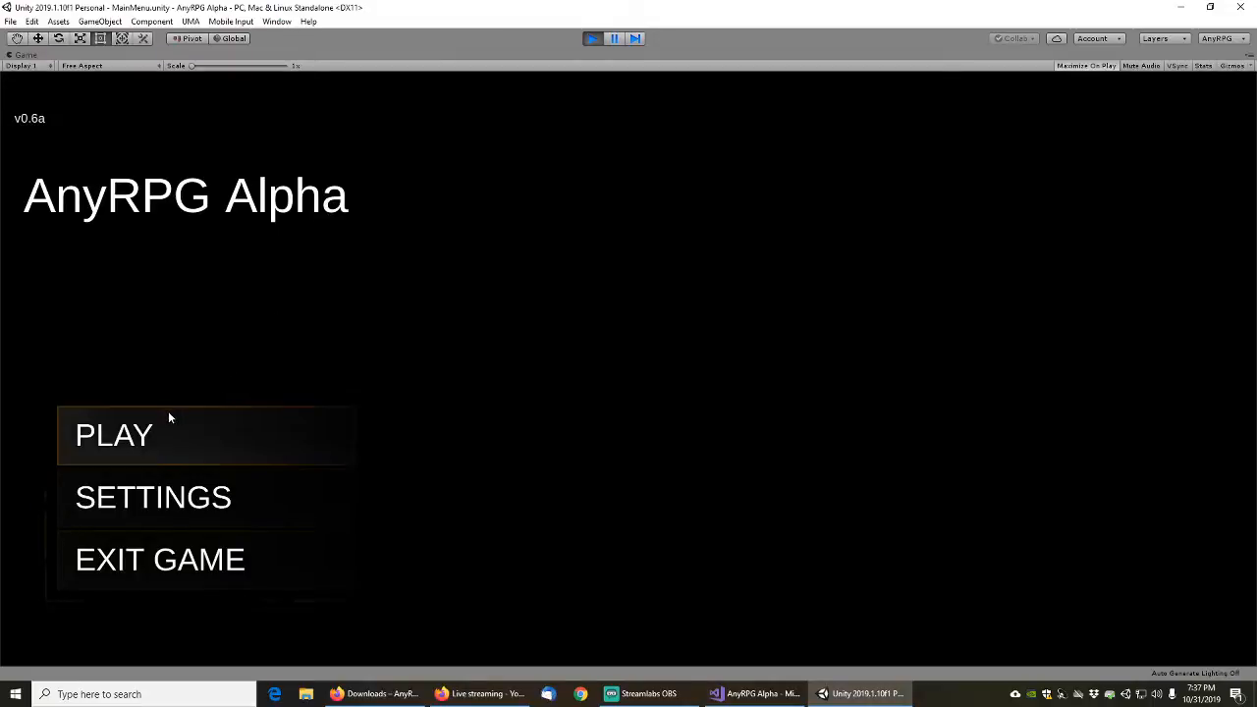
left_click(132, 435)
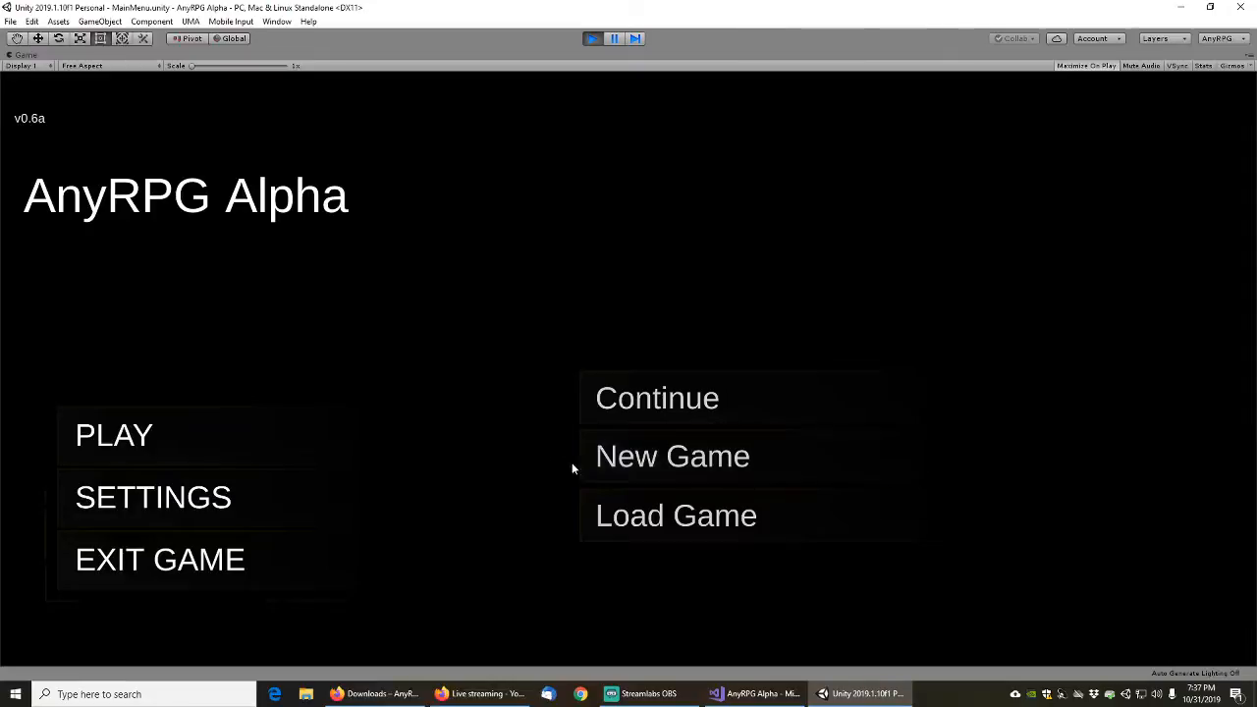
left_click(672, 458)
left_click(752, 444)
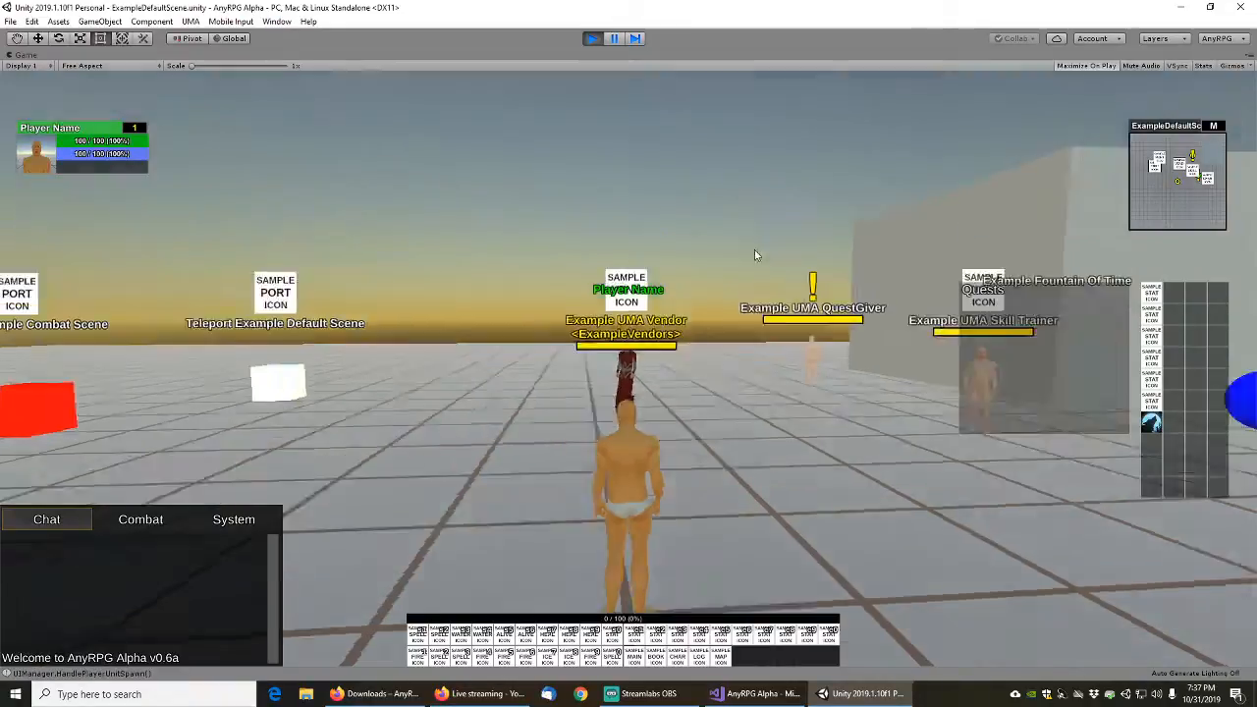
Activate the Speed Of The Wolf ability and walk to Example Guardian Of Souls to start its dialog
left_click_drag(755, 251, 841, 269)
left_click(1150, 421)
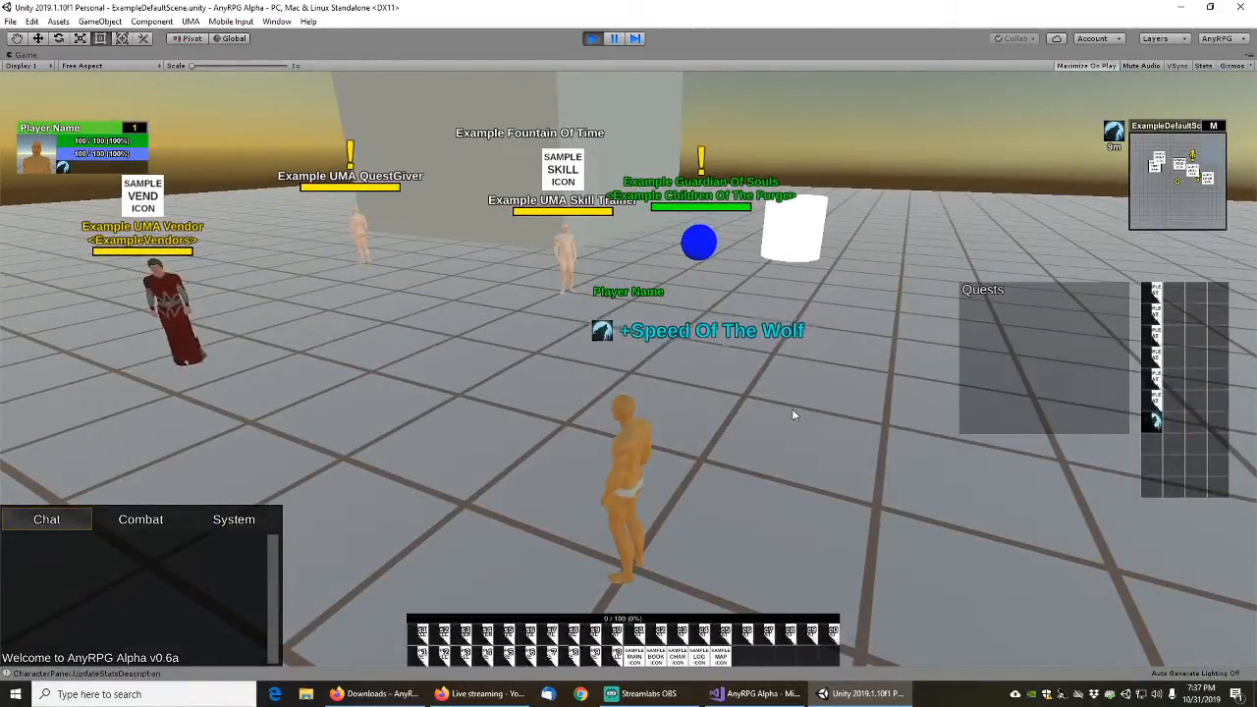
key("w")
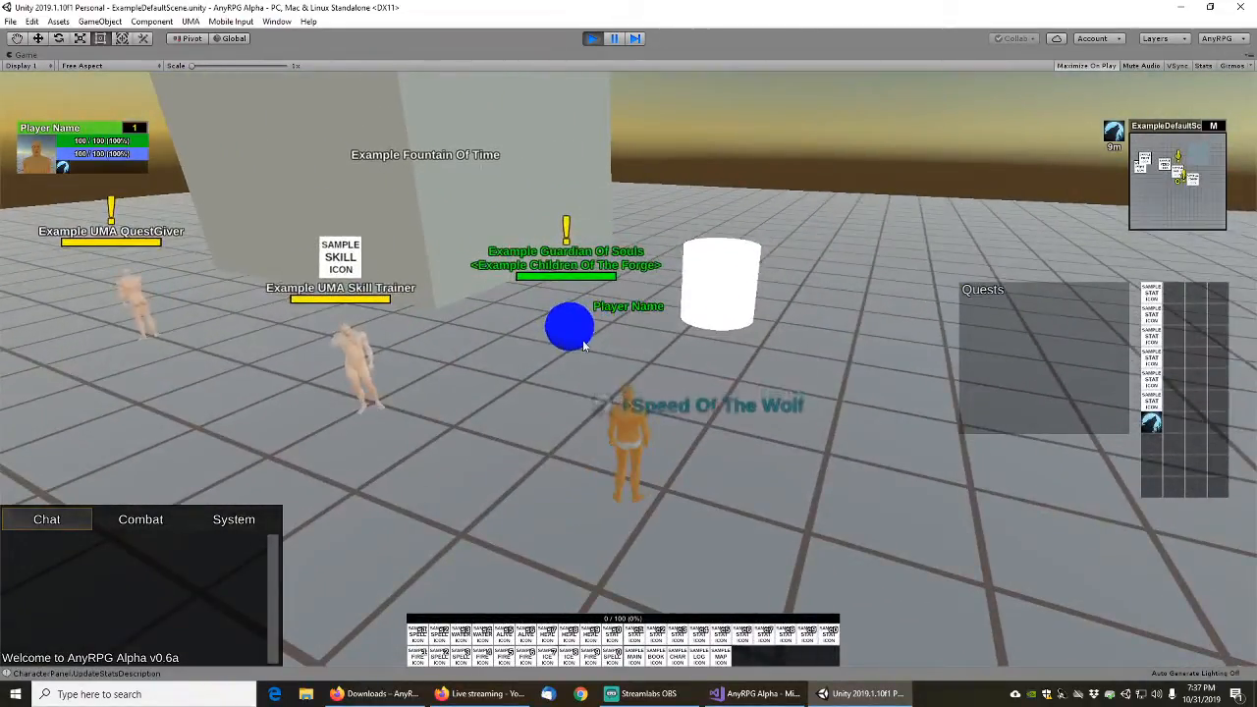
left_click_drag(609, 223, 643, 214)
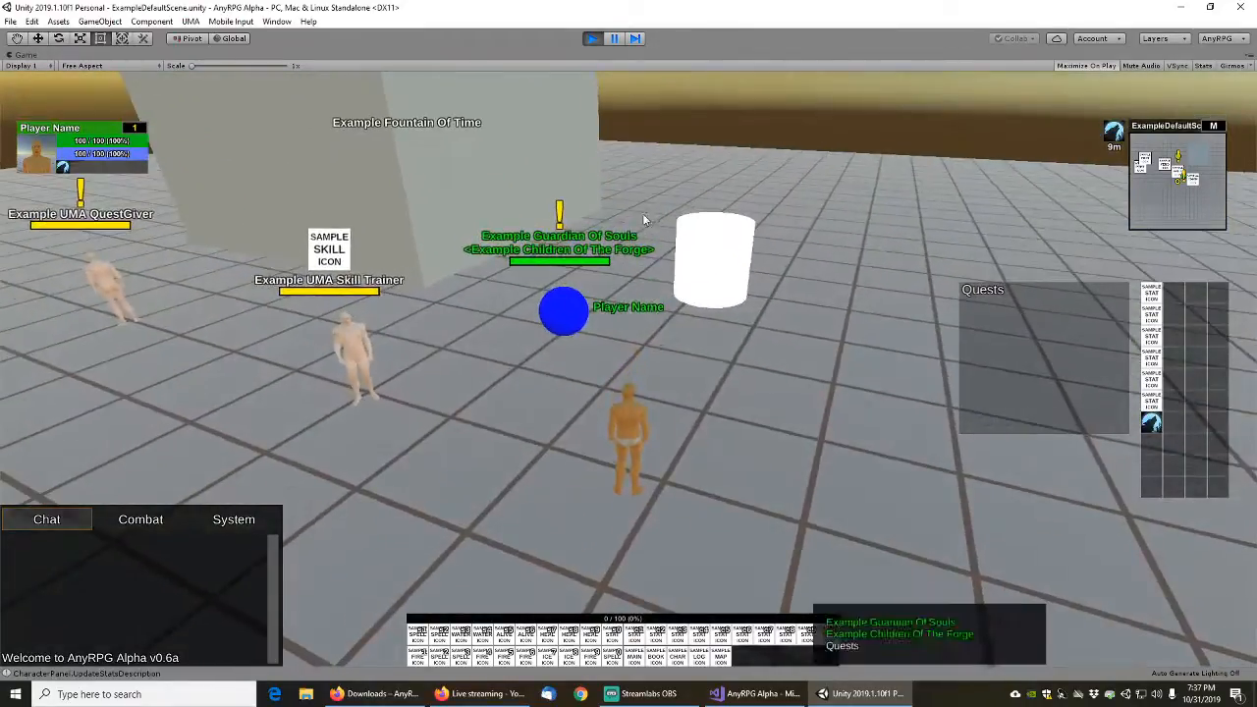
key("w")
right_click(559, 395)
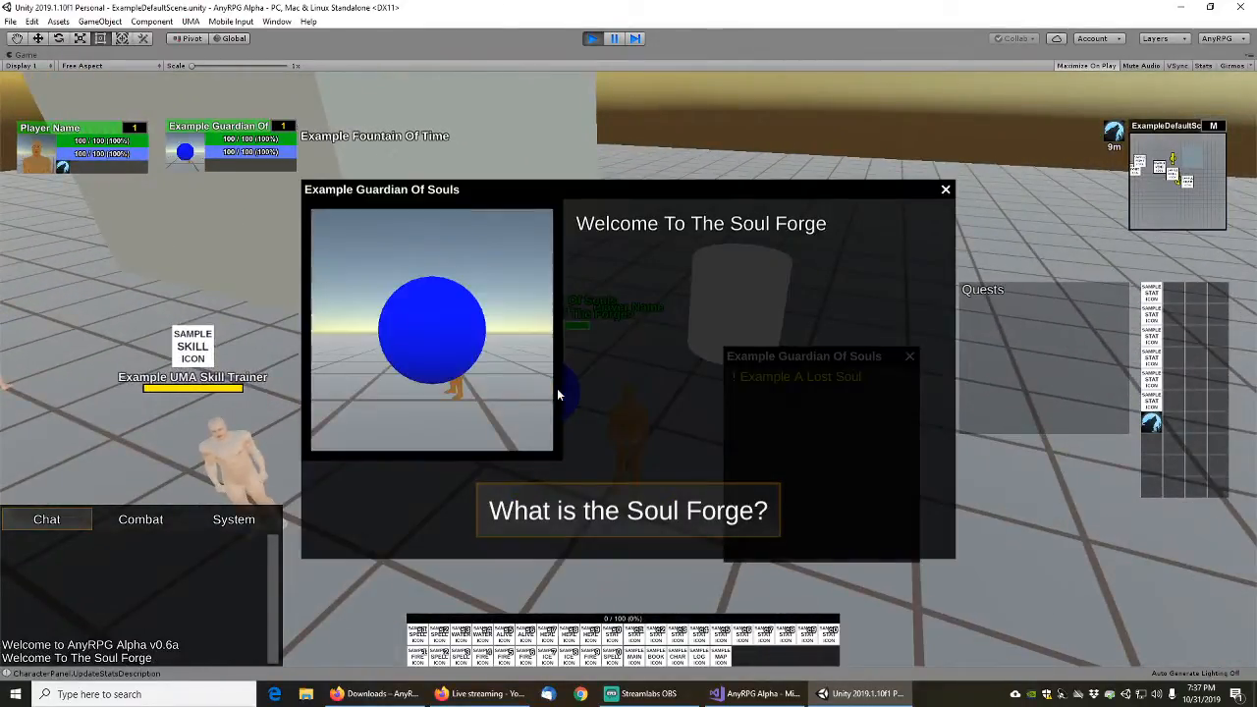
Go through the Guardian's dialog to accept Example A Lost Soul, confirm the default player name and complete the quest
left_click(653, 515)
left_click(667, 519)
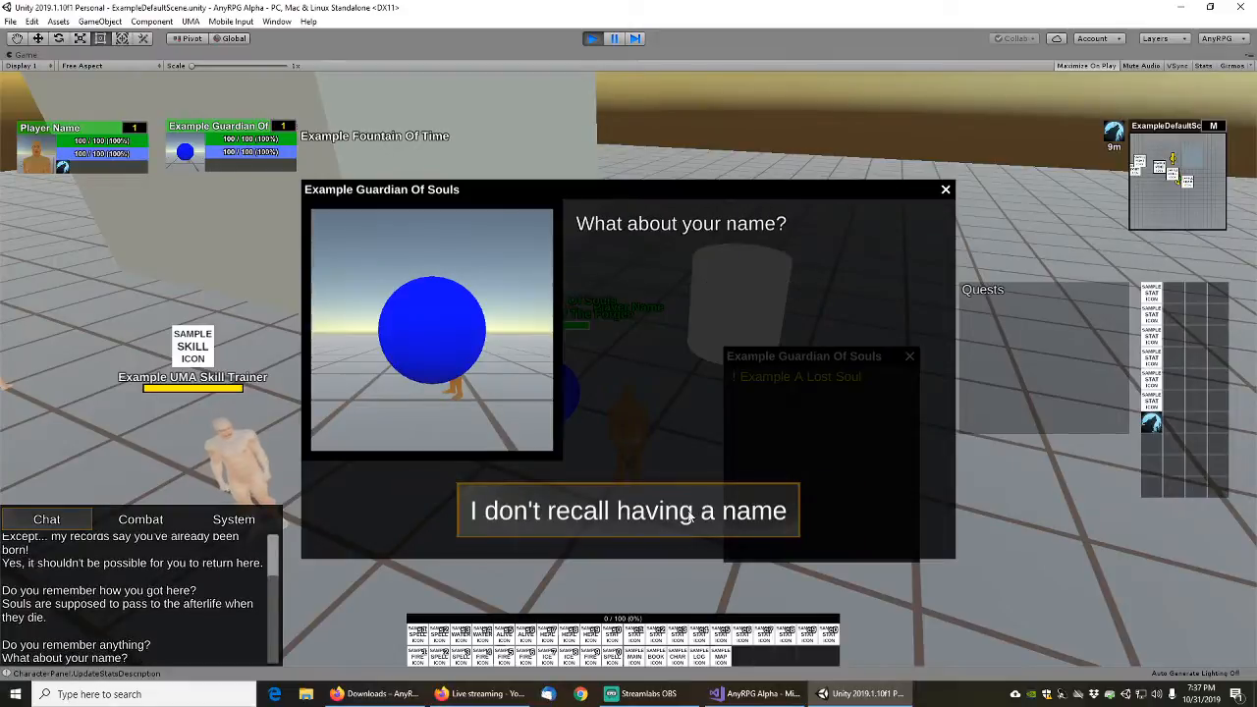
left_click(678, 519)
left_click(692, 518)
left_click(702, 520)
left_click(707, 520)
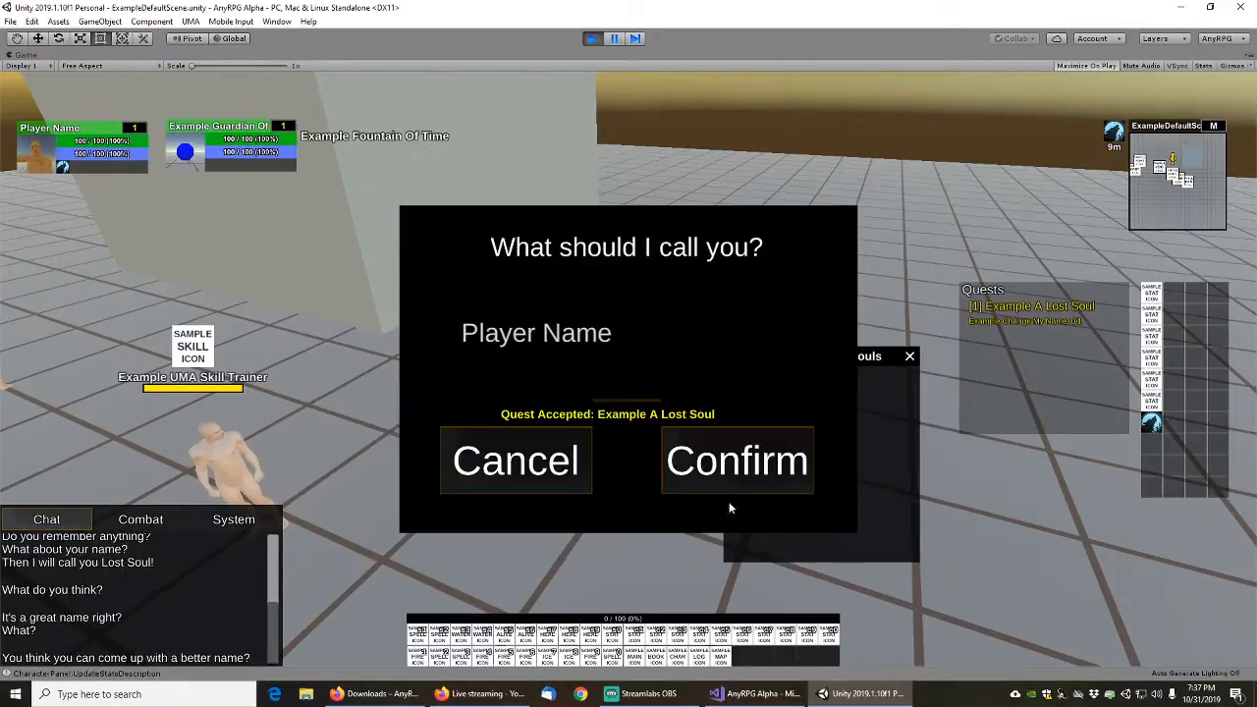
left_click(711, 463)
left_click(450, 529)
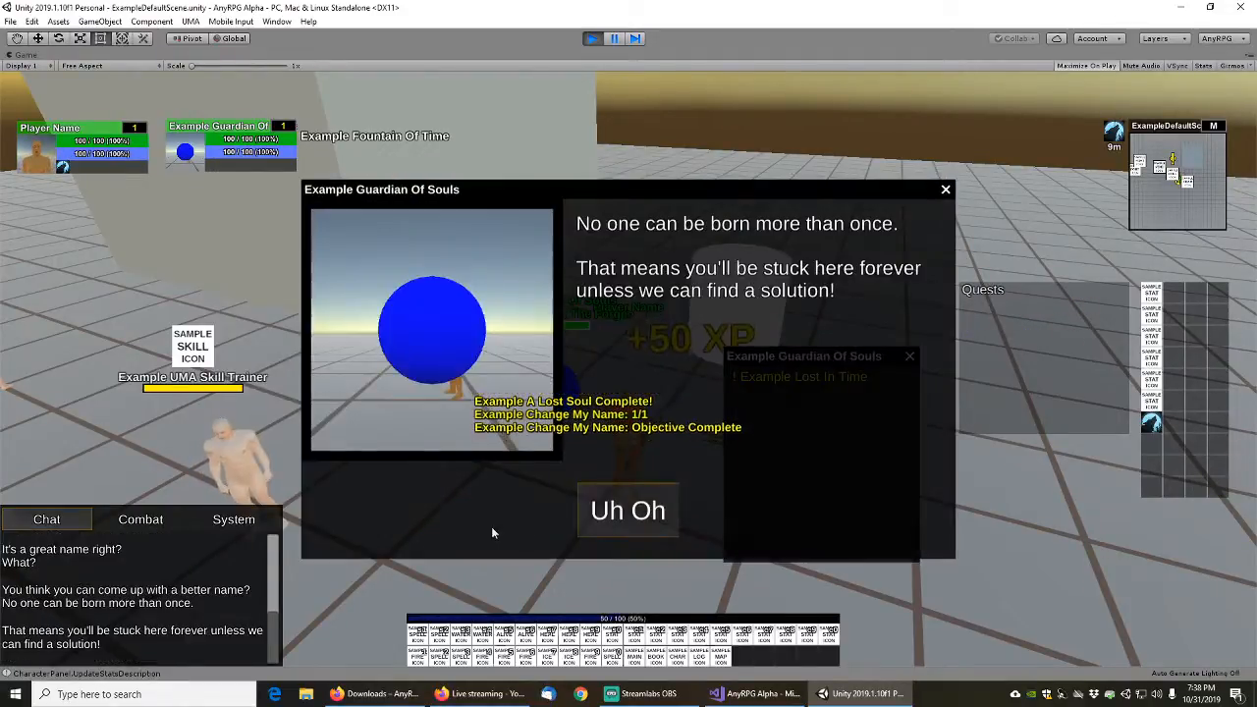
Advance the Guardian's follow-up dialog and accept the Example Lost In Time quest
left_click(640, 523)
left_click(654, 519)
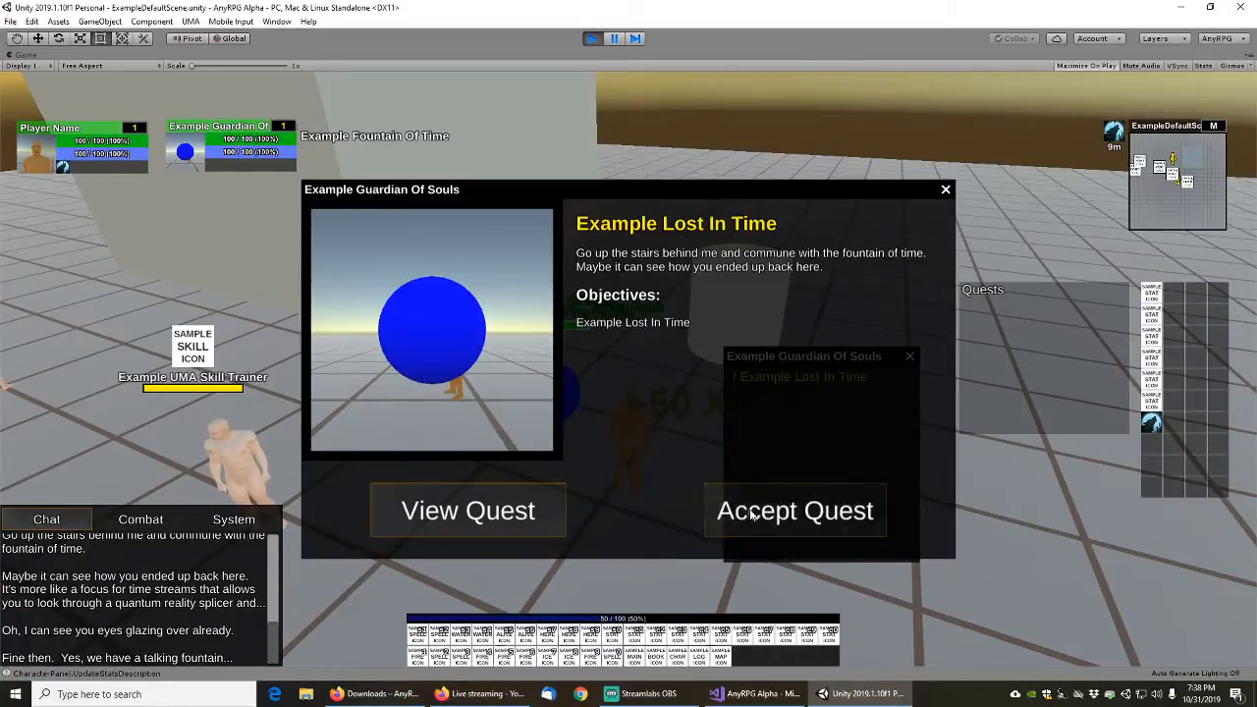
left_click(714, 520)
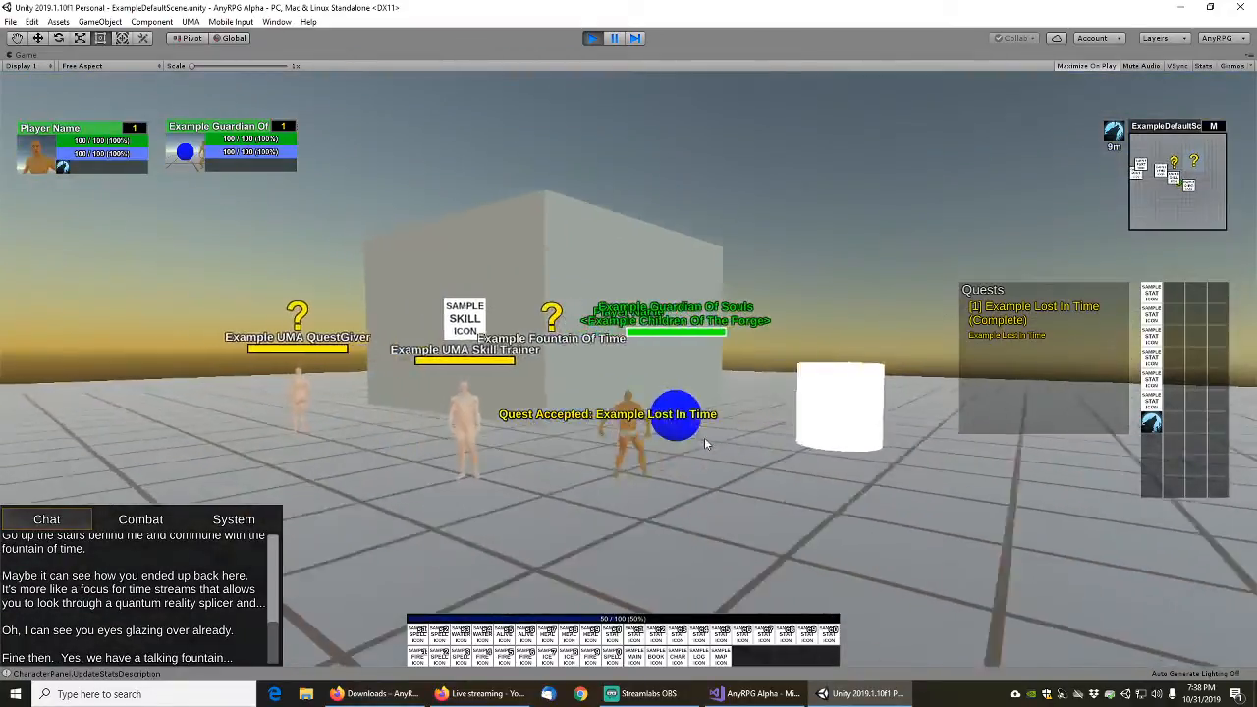
Walk to Example Fountain Of Time and turn in the Example Lost In Time quest
key("w")
right_click_drag(704, 438, 709, 475)
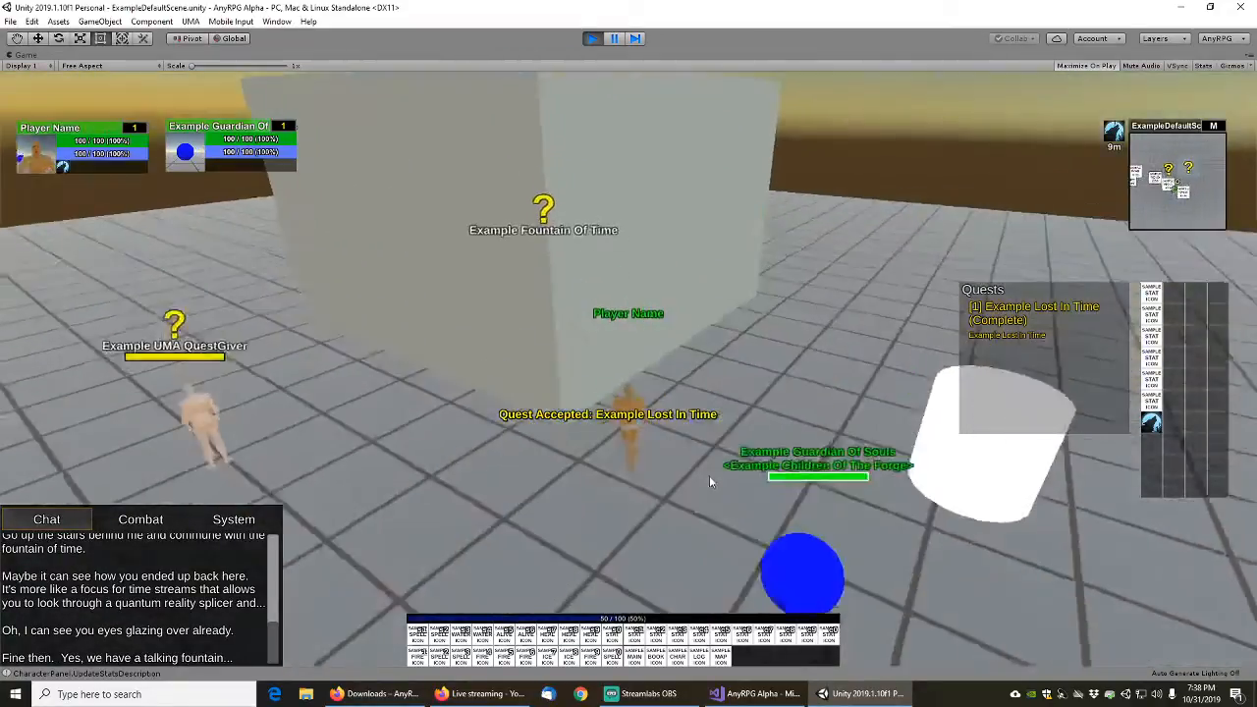
left_click(565, 295)
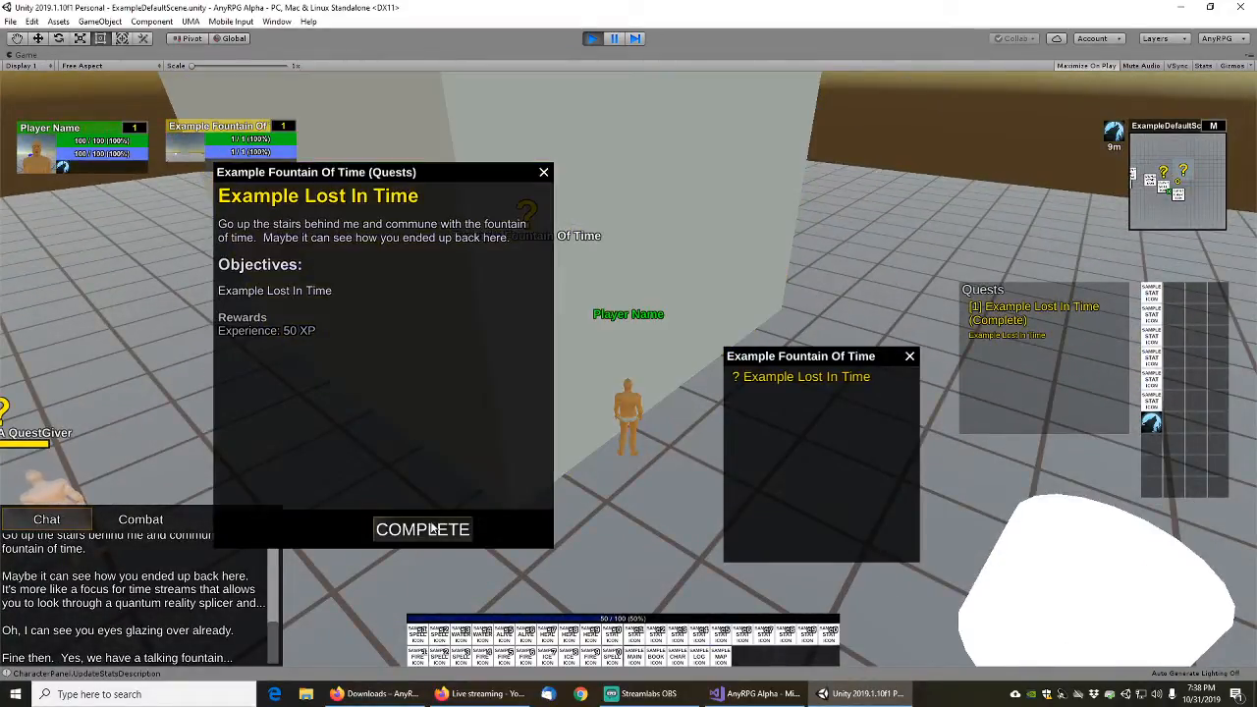
left_click(430, 523)
Advance the fountain's dialog and accept the Example A Second Chance quest
left_click(653, 509)
left_click(653, 508)
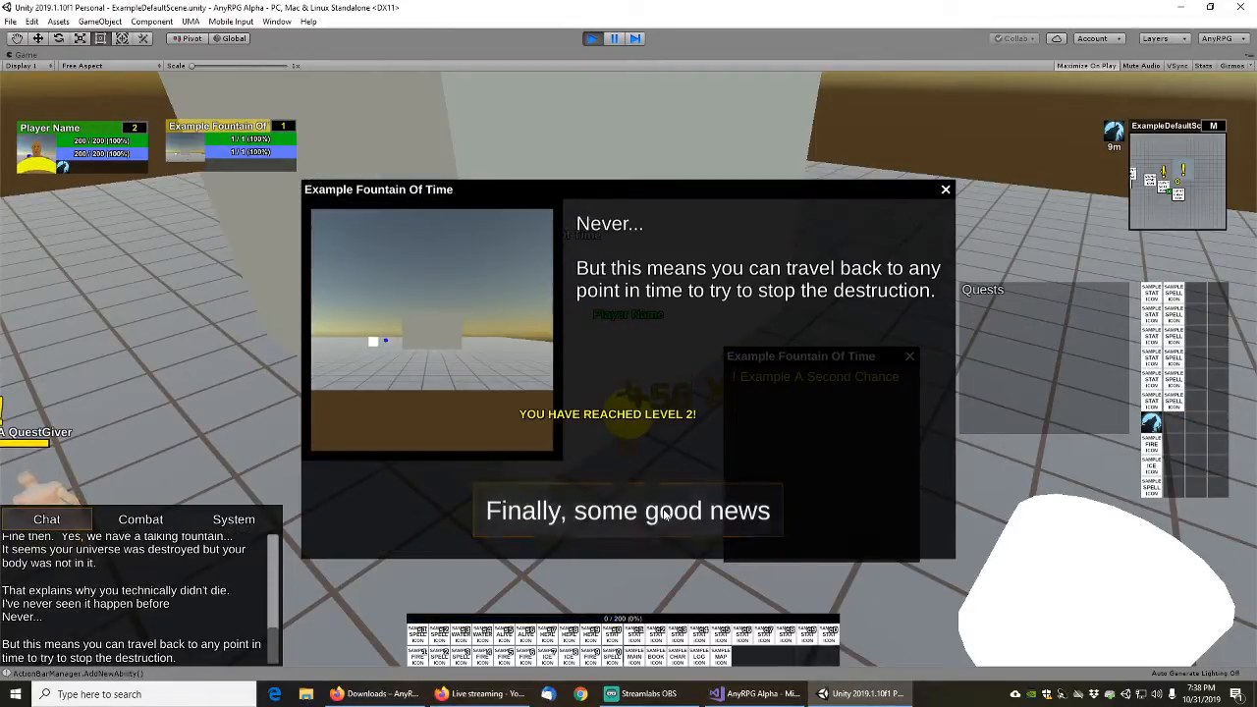
left_click(658, 509)
left_click(750, 513)
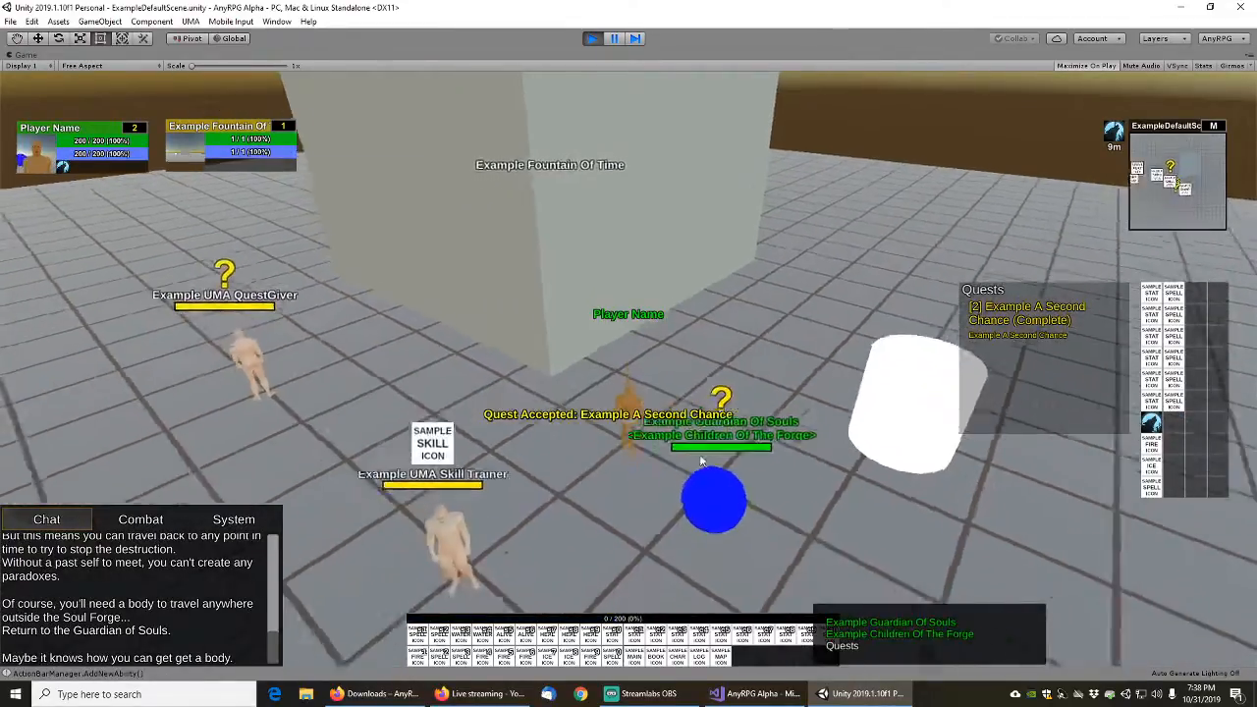
Return to Example Guardian Of Souls, complete Example A Second Chance and check the Guardian for a follow-up quest
left_click(700, 425)
left_click(425, 530)
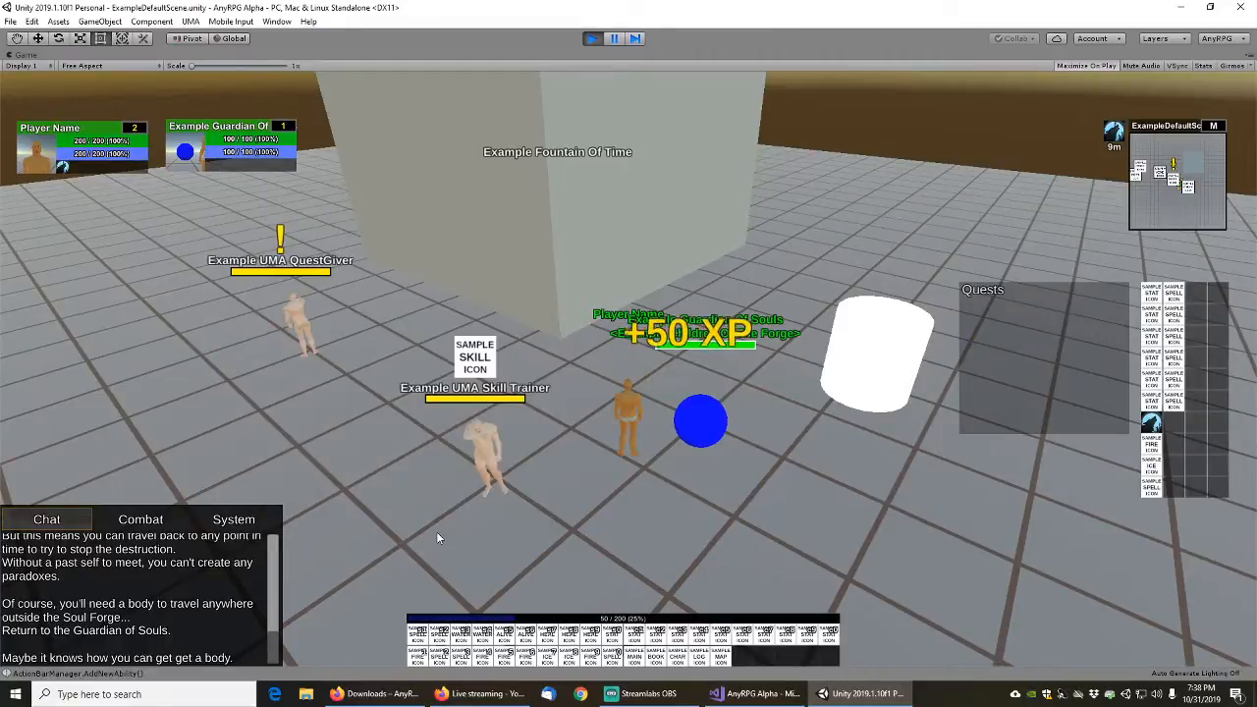
mouse_move(743, 471)
left_mouse_down()
mouse_move(747, 439)
mouse_move(747, 469)
left_mouse_up()
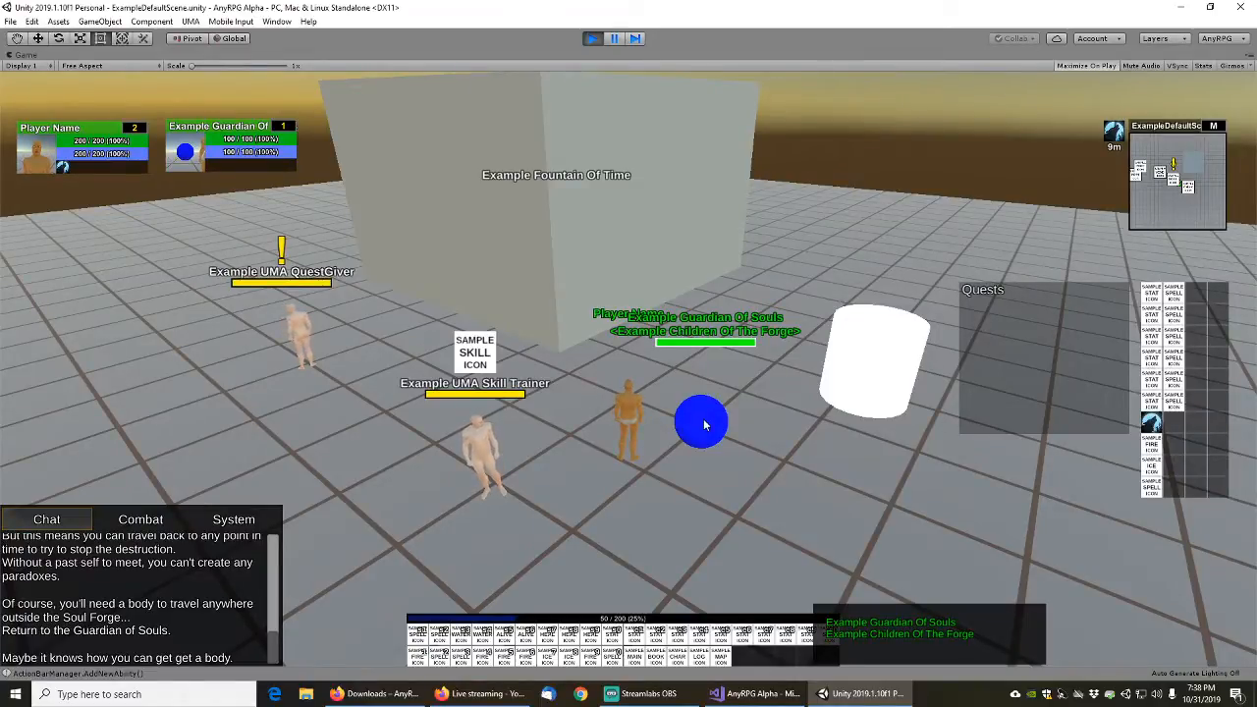
left_click_drag(713, 446, 747, 485)
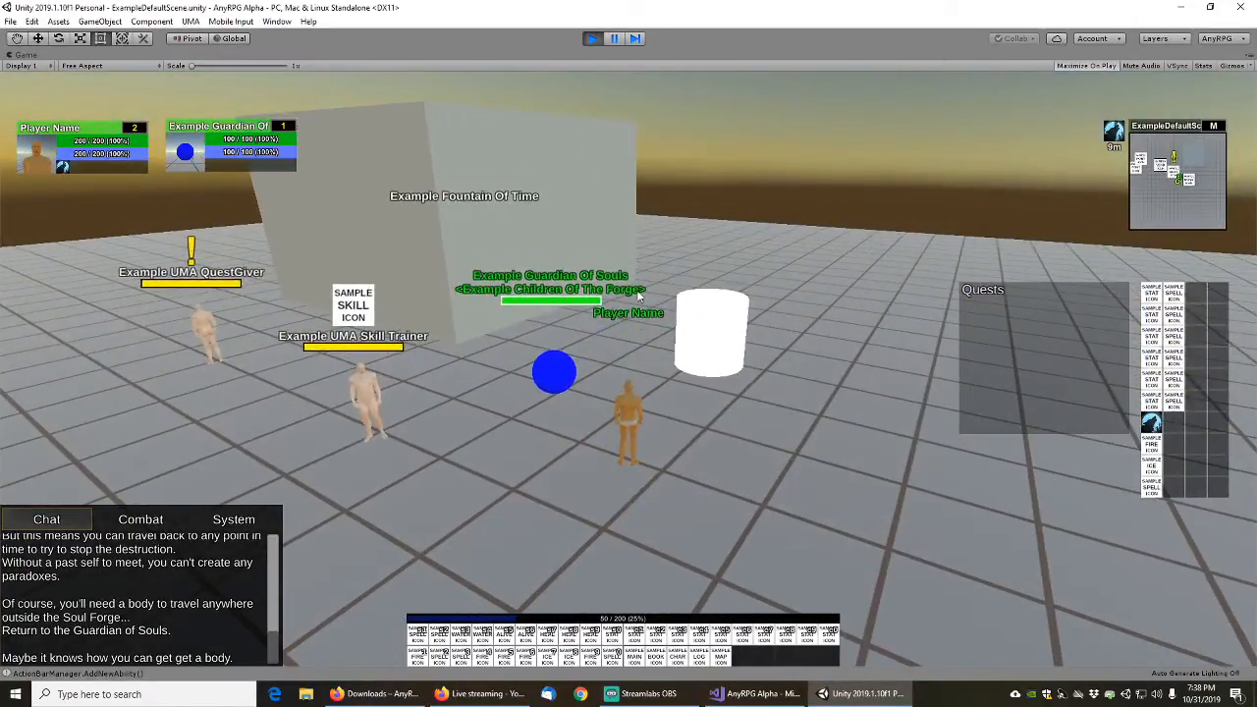
Pause the game, search the project for "exampleguar" and examine the Quest Giver quest list on the ExampleGuardianOfSoulsUnit prefab
left_click(615, 38)
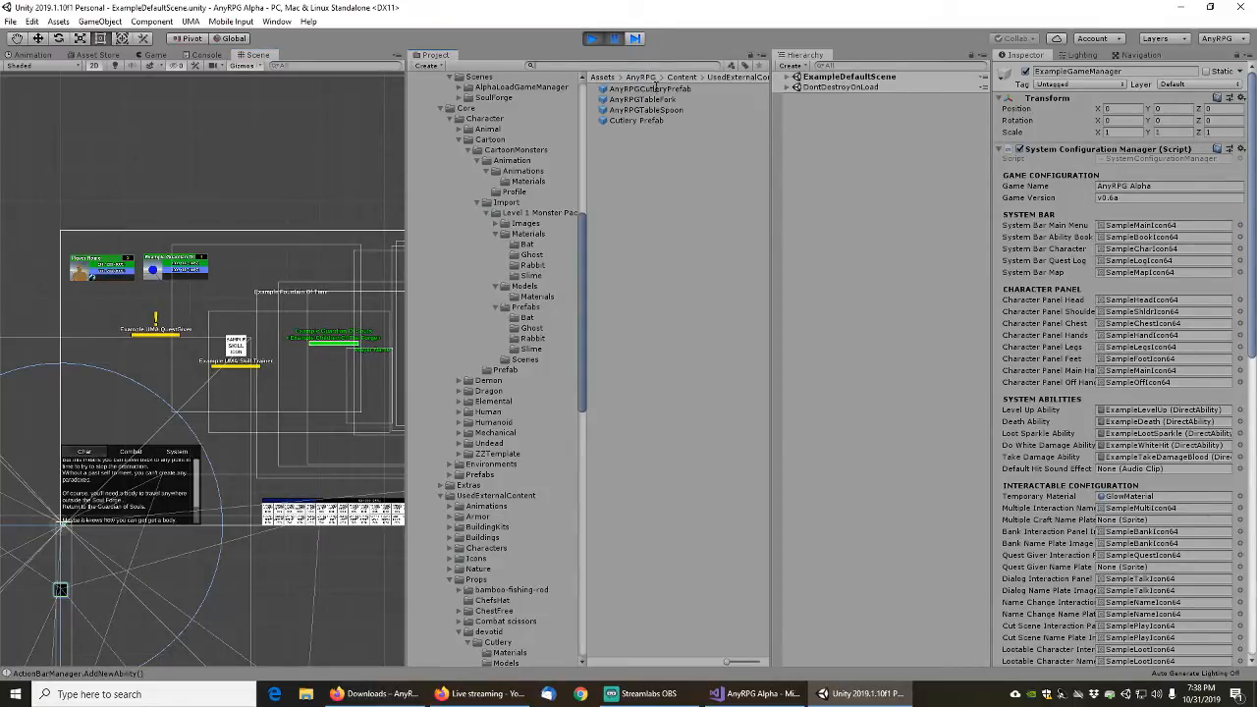
type("exampleguar")
left_click(664, 89)
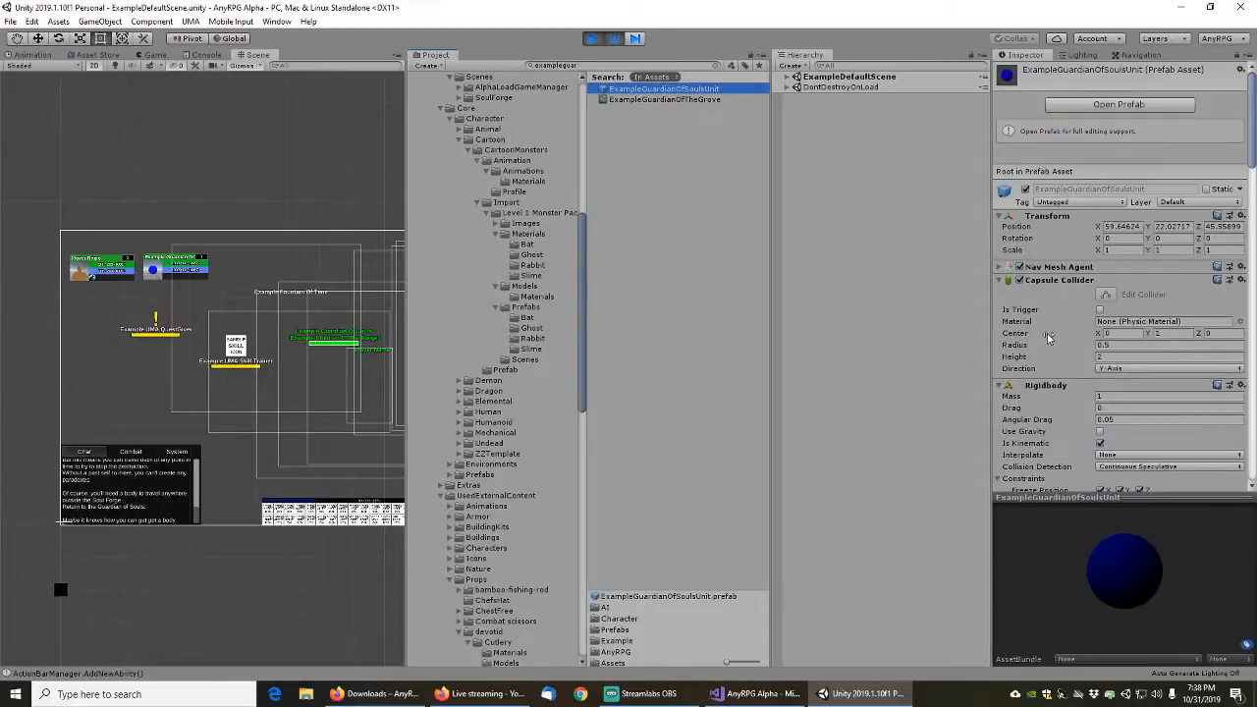
scroll(1061, 351, "down", 10)
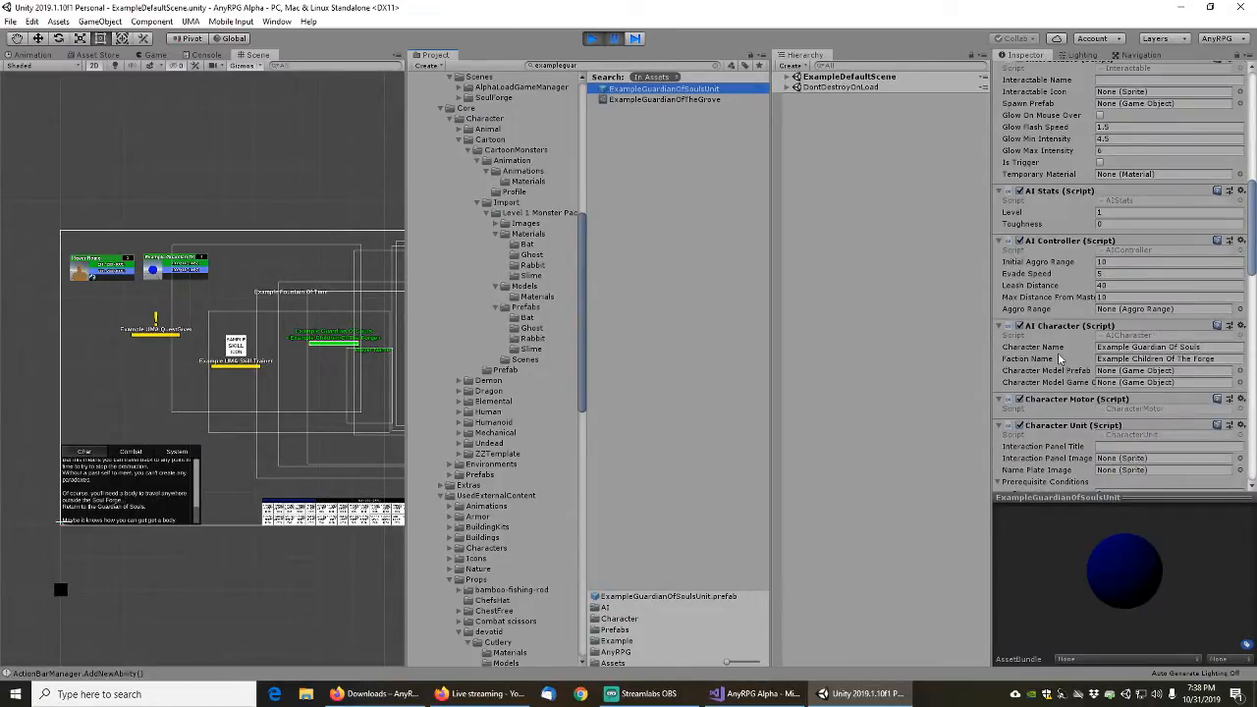
scroll(1058, 359, "down", 8)
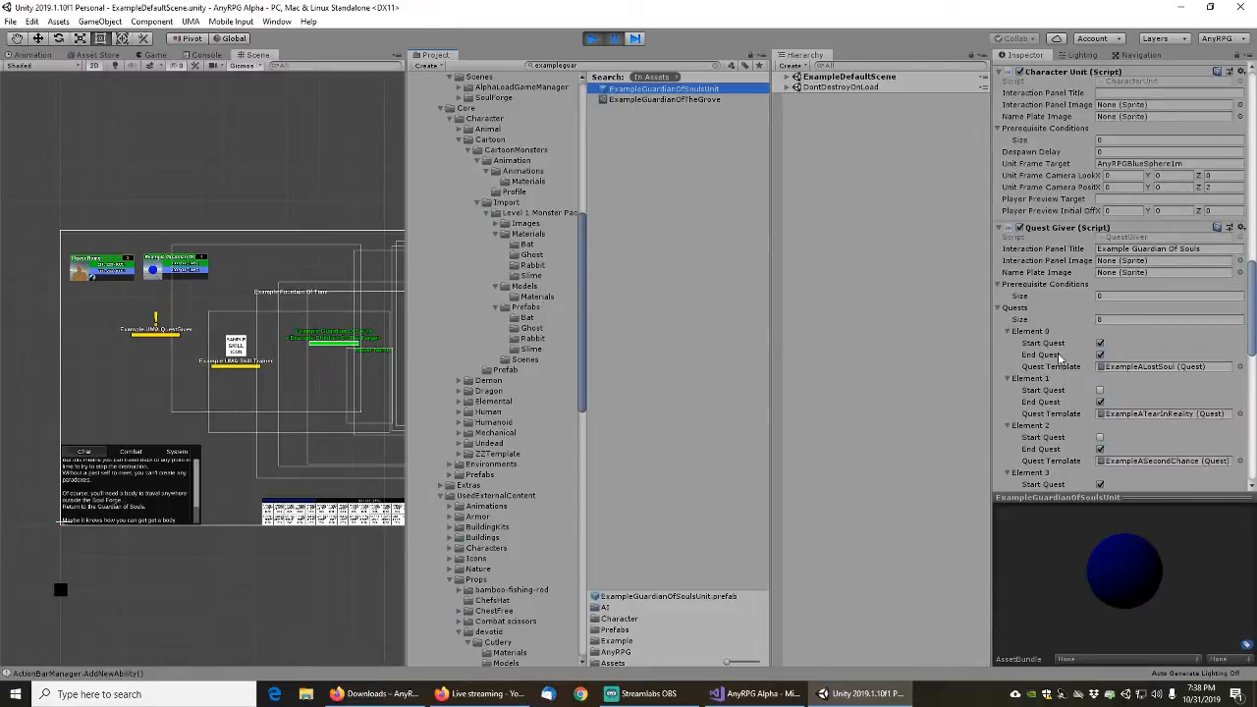
scroll(1058, 359, "down", 3)
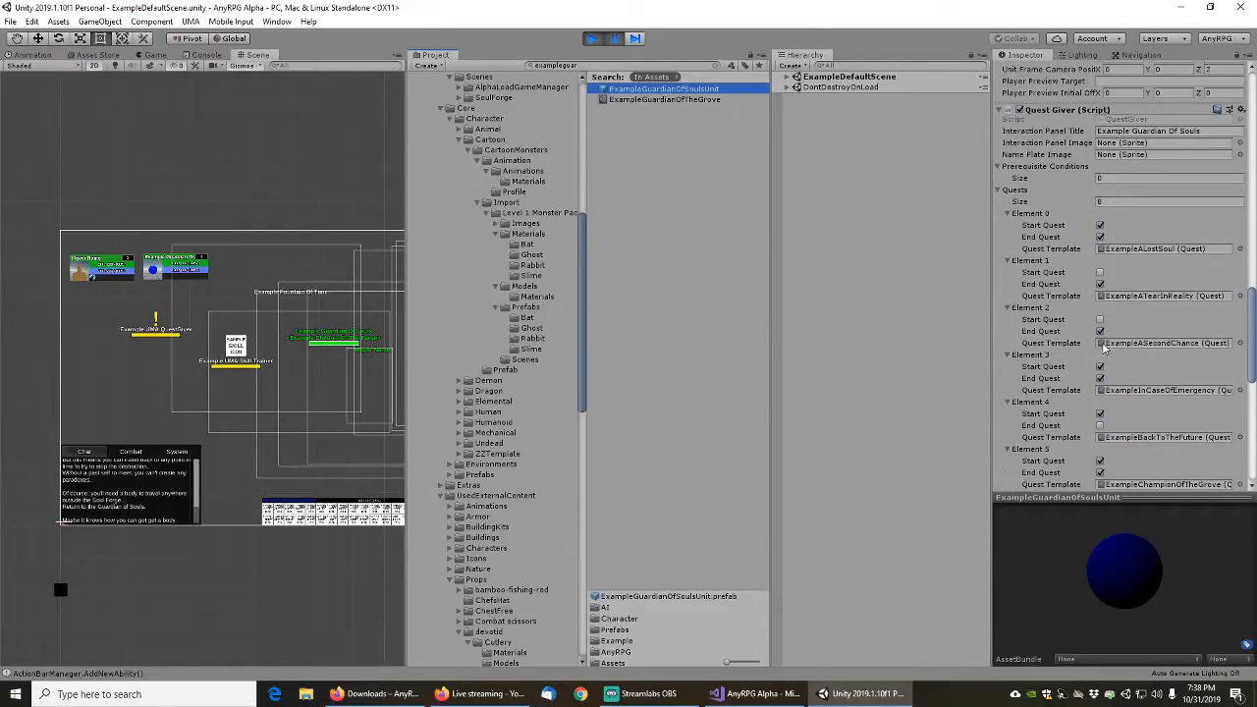
scroll(1066, 376, "down", 3)
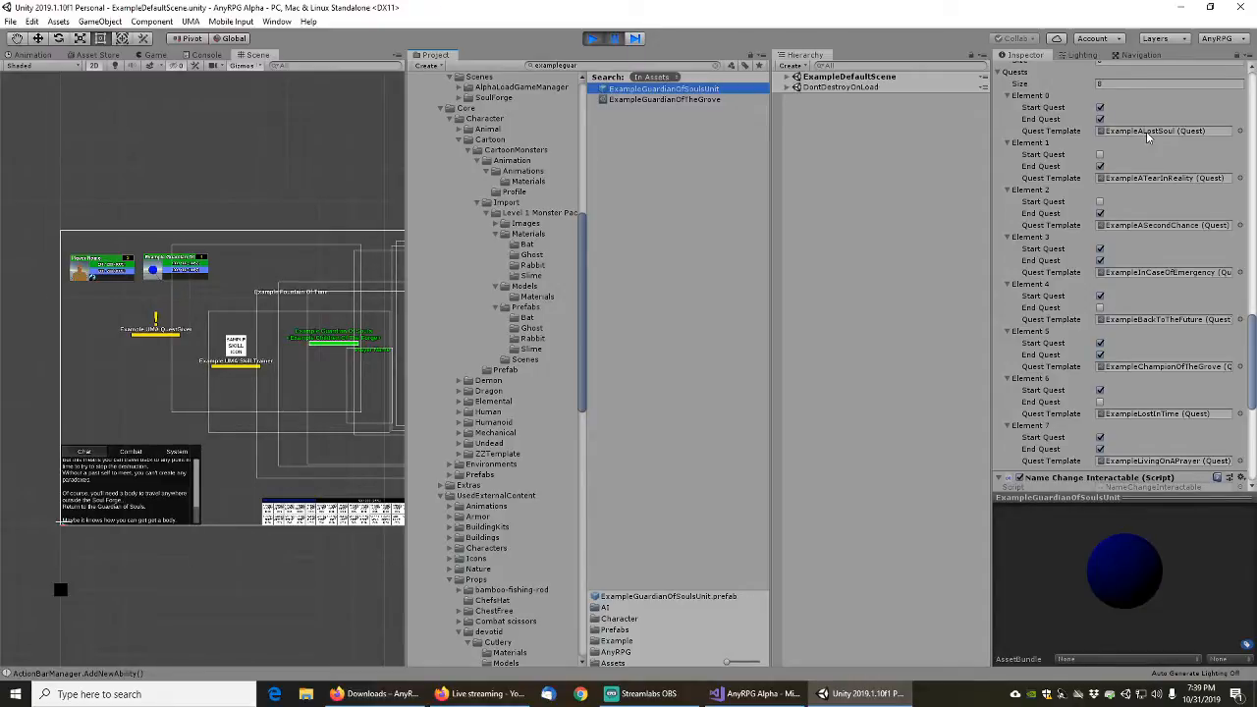
Stop the paused session, run the game again and start another new game
left_click(595, 39)
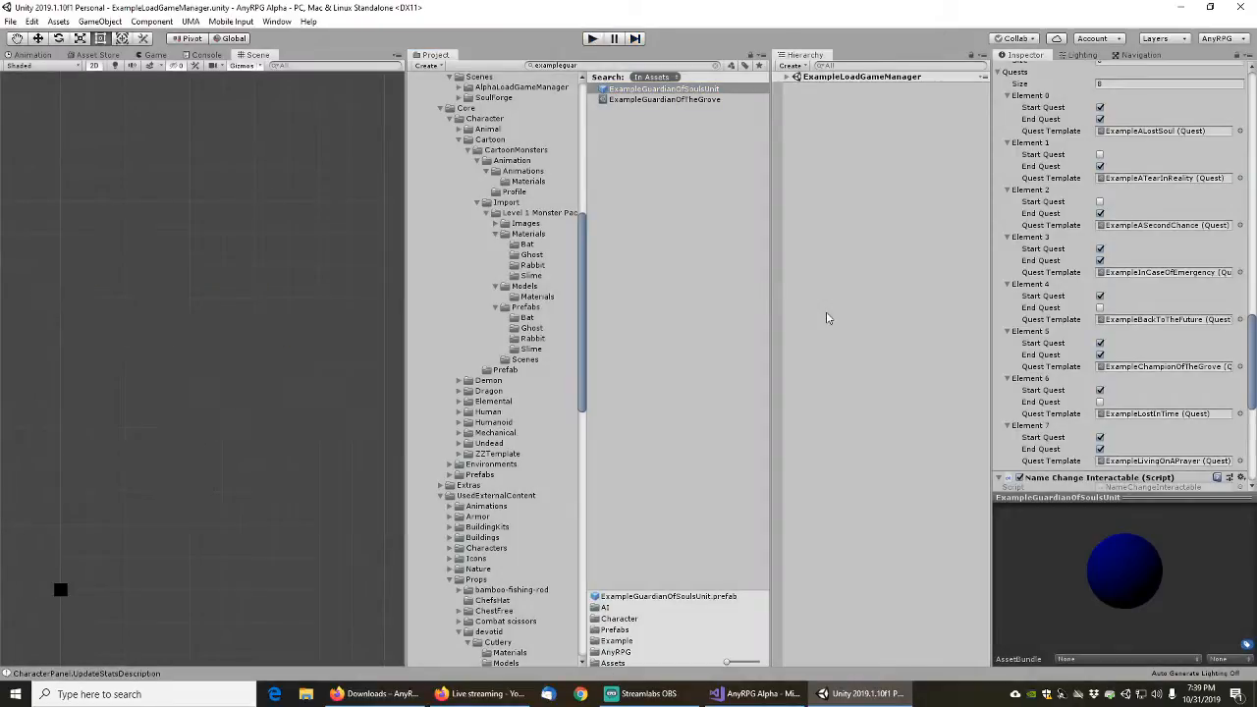
left_click(592, 40)
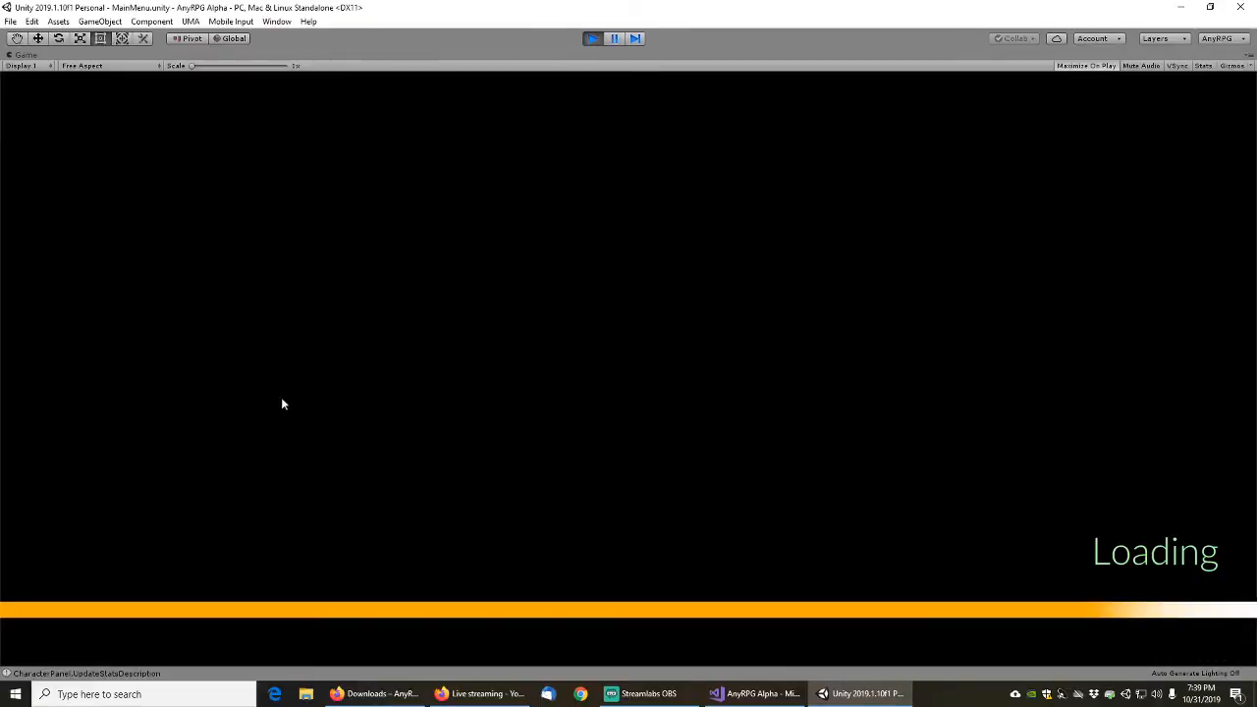
left_click(138, 435)
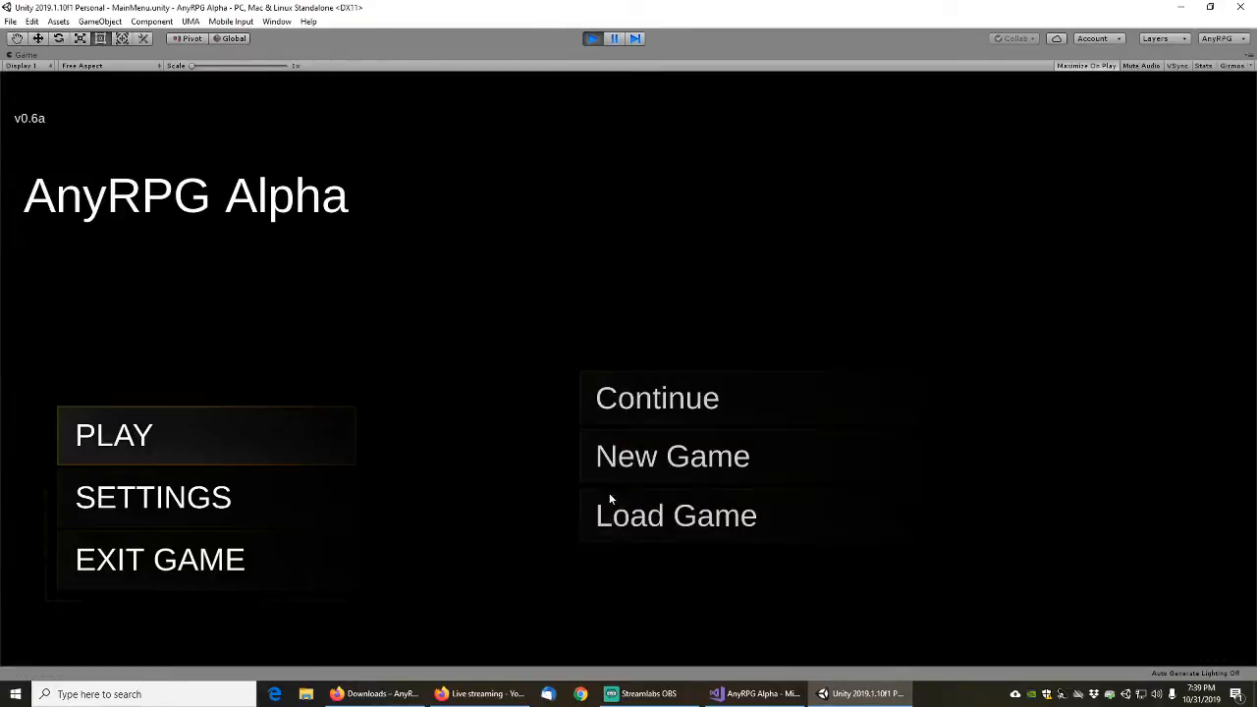
left_click(675, 462)
left_click(805, 429)
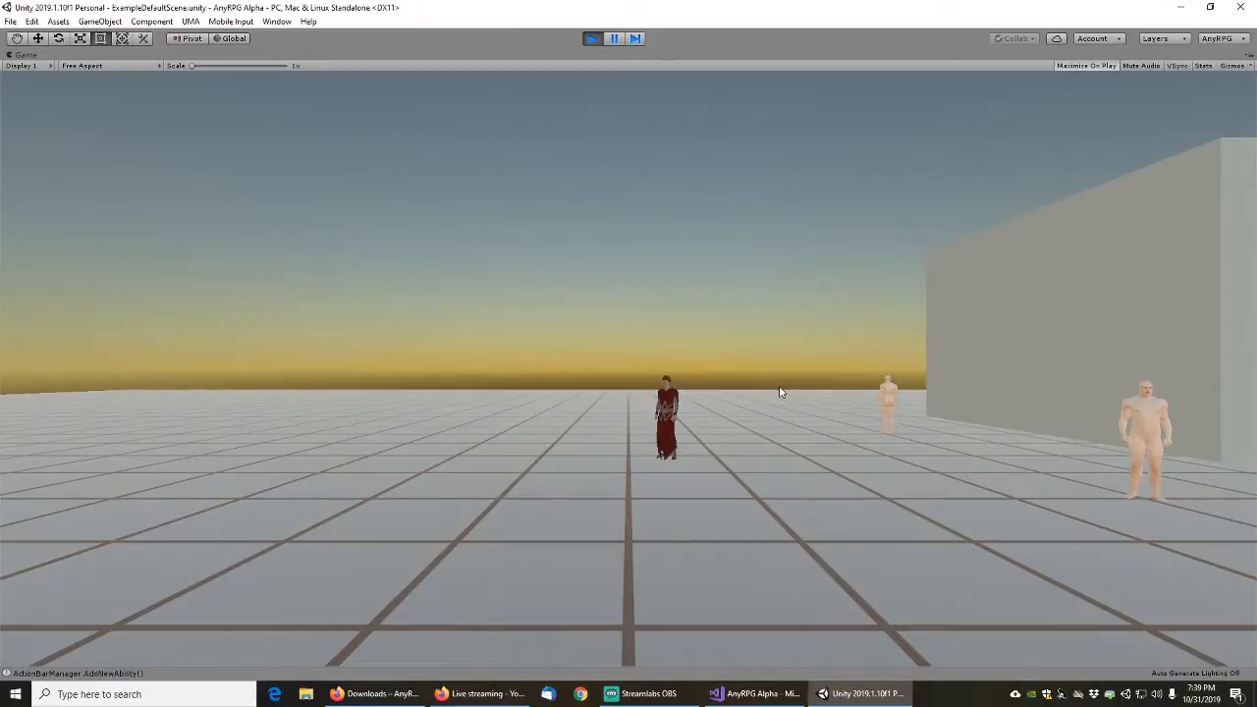
Activate Speed Of The Wolf, walk the character to Example Guardian Of Souls and start its dialog
right_click_drag(784, 415, 1208, 338)
key("w")
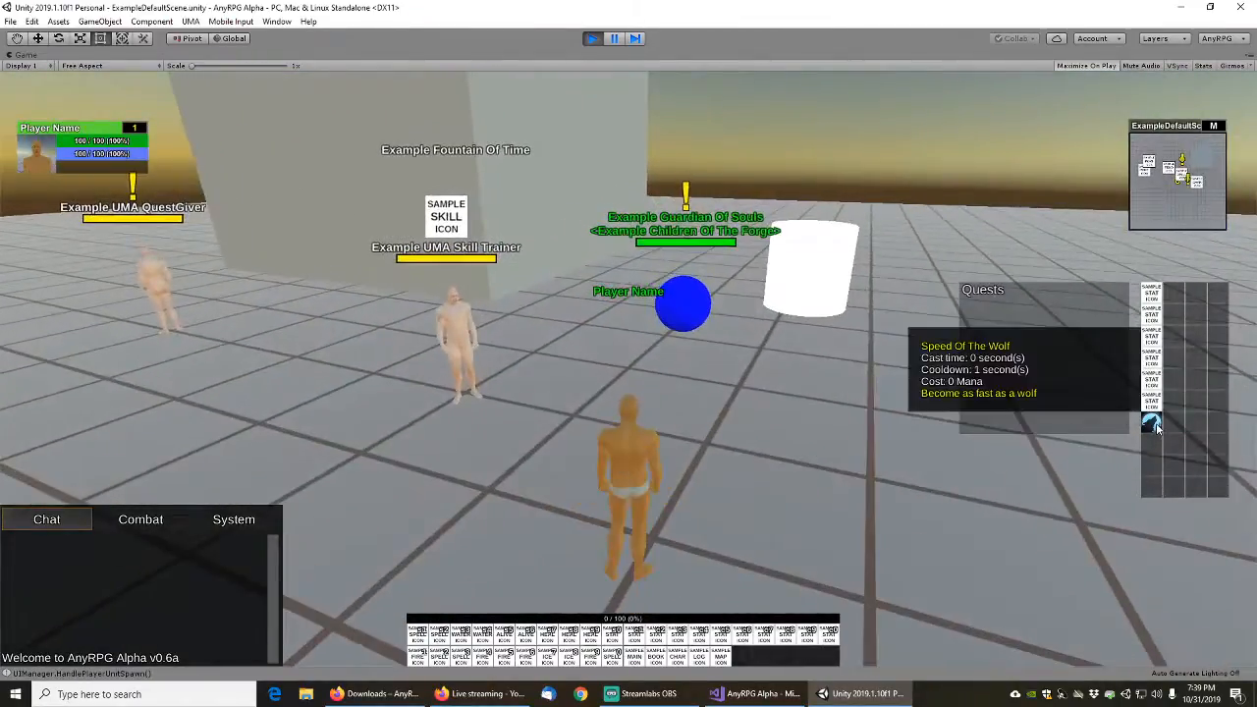
left_click(1151, 422)
right_click(652, 425)
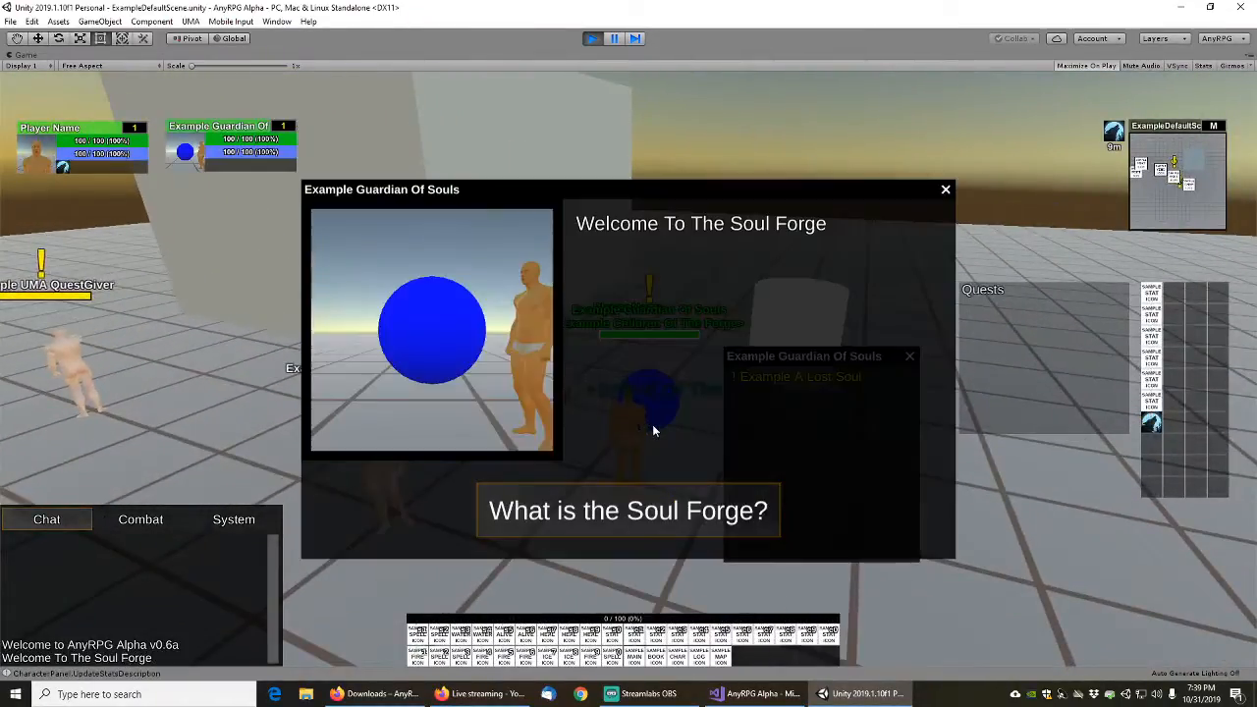
Accept the Example A Lost Soul quest through the Guardian's dialog, confirm the default player name and complete the quest
left_click(629, 517)
left_click(628, 518)
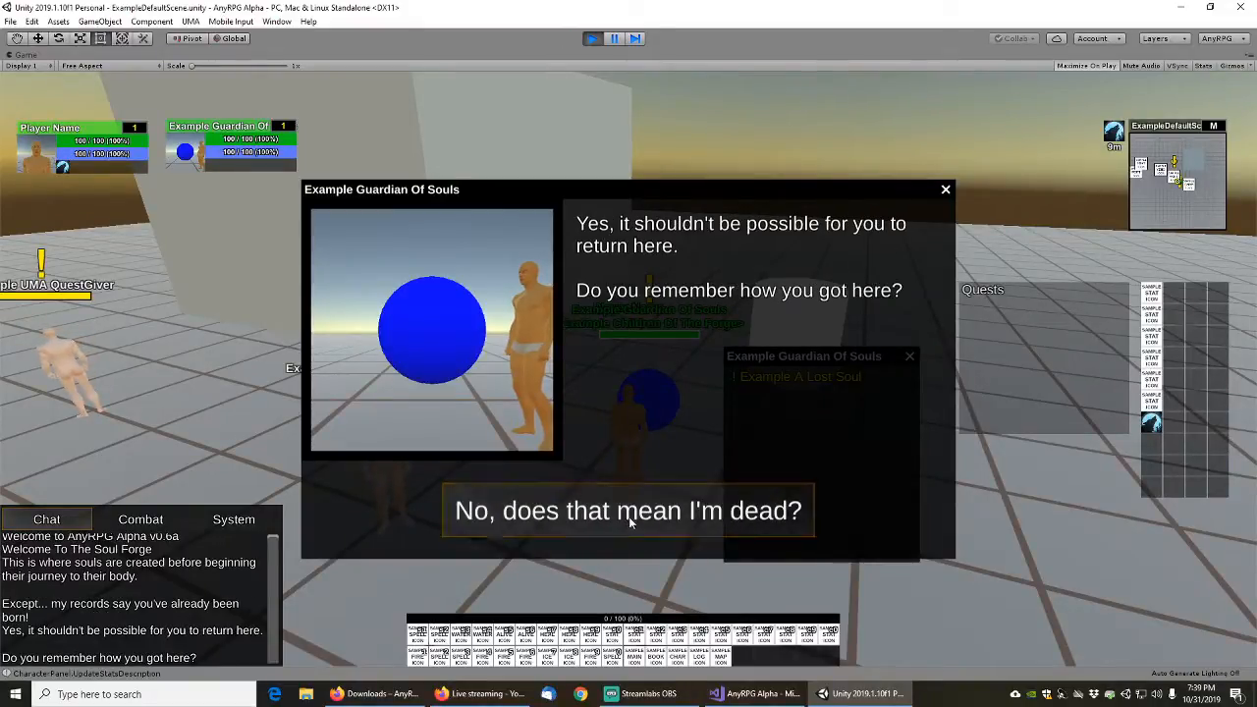
left_click(628, 517)
left_click(629, 517)
left_click(630, 515)
left_click(786, 510)
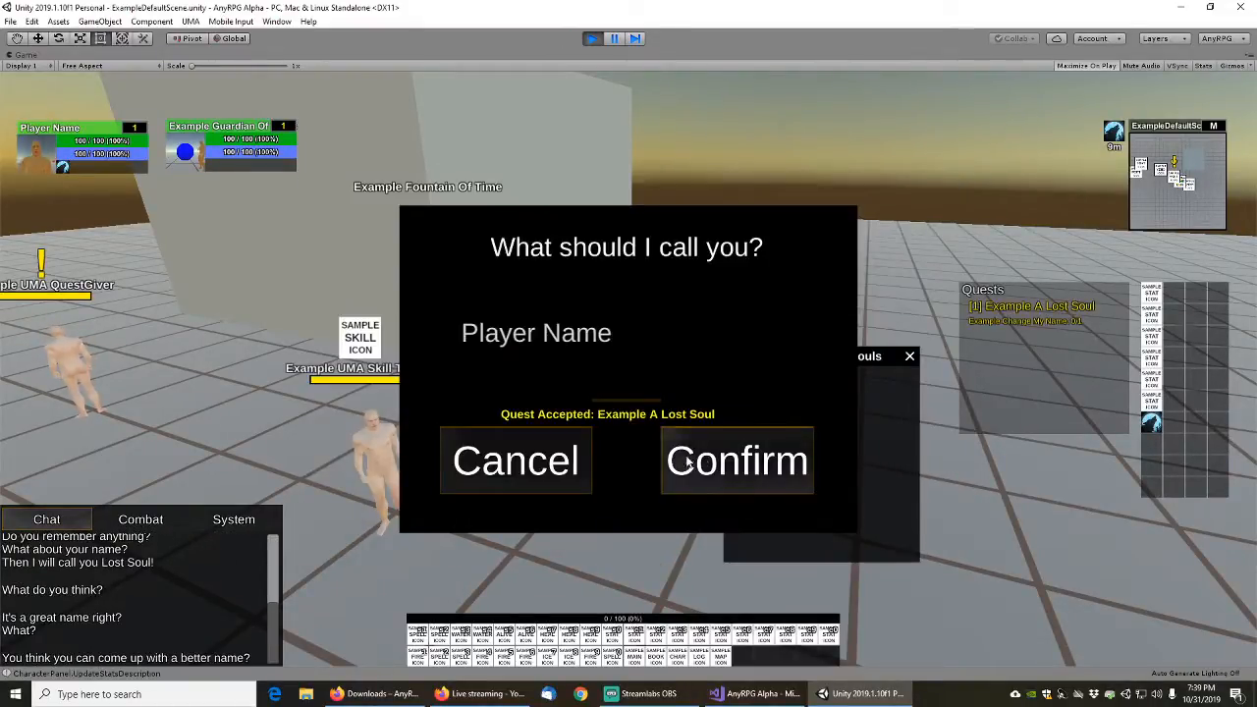
left_click(732, 456)
left_click(439, 526)
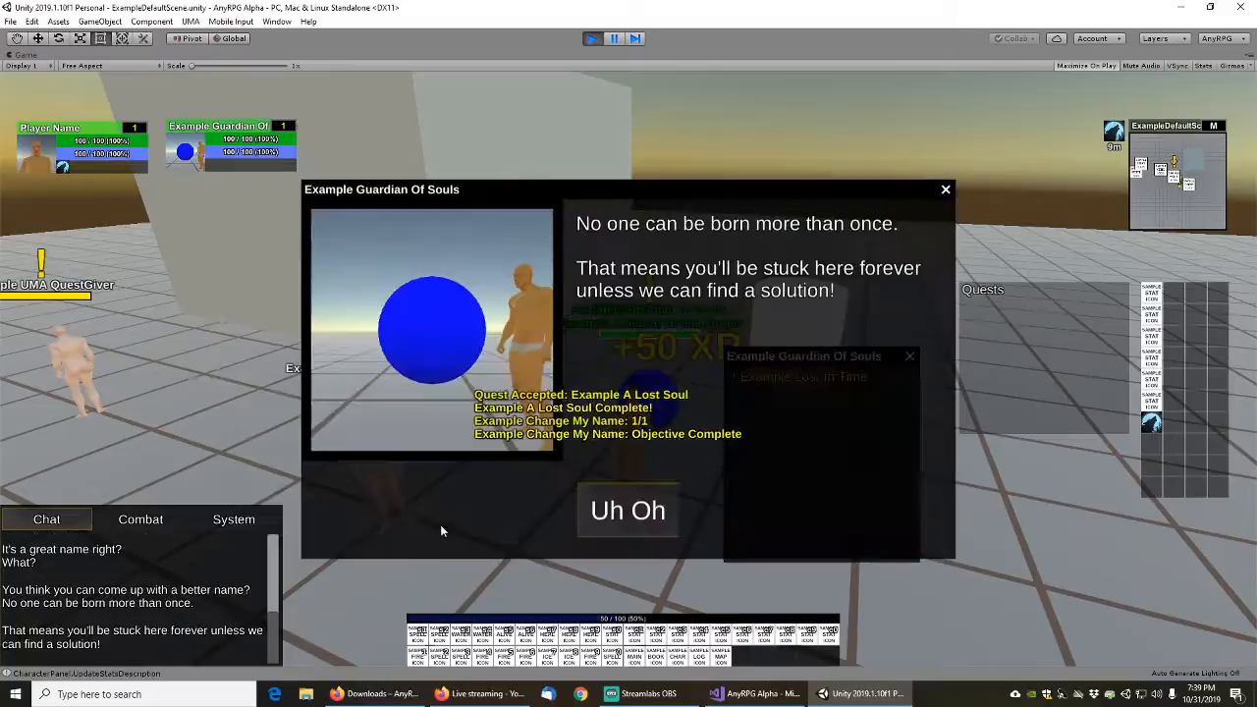
Advance the Guardian's follow-up dialog and accept the Example Lost In Time quest
left_click(637, 514)
left_click(644, 519)
left_click(648, 519)
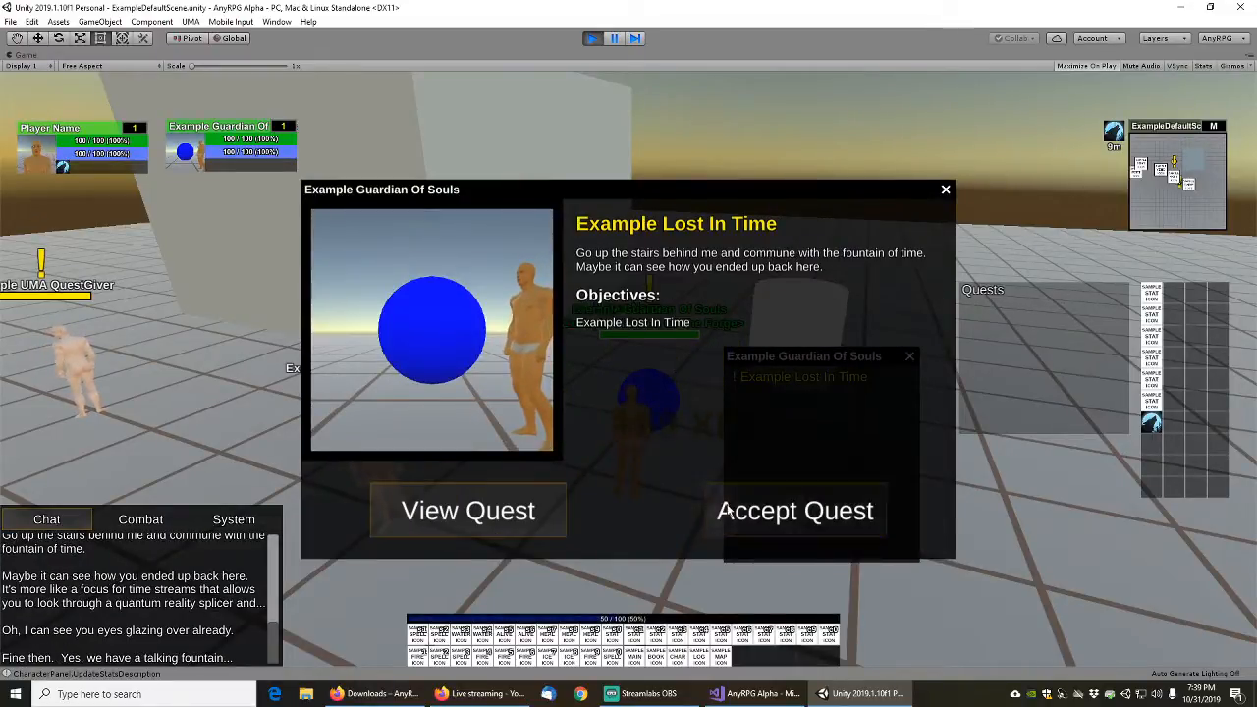
left_click(776, 508)
Walk to Example Fountain Of Time and complete the Example Lost In Time quest there
key("w")
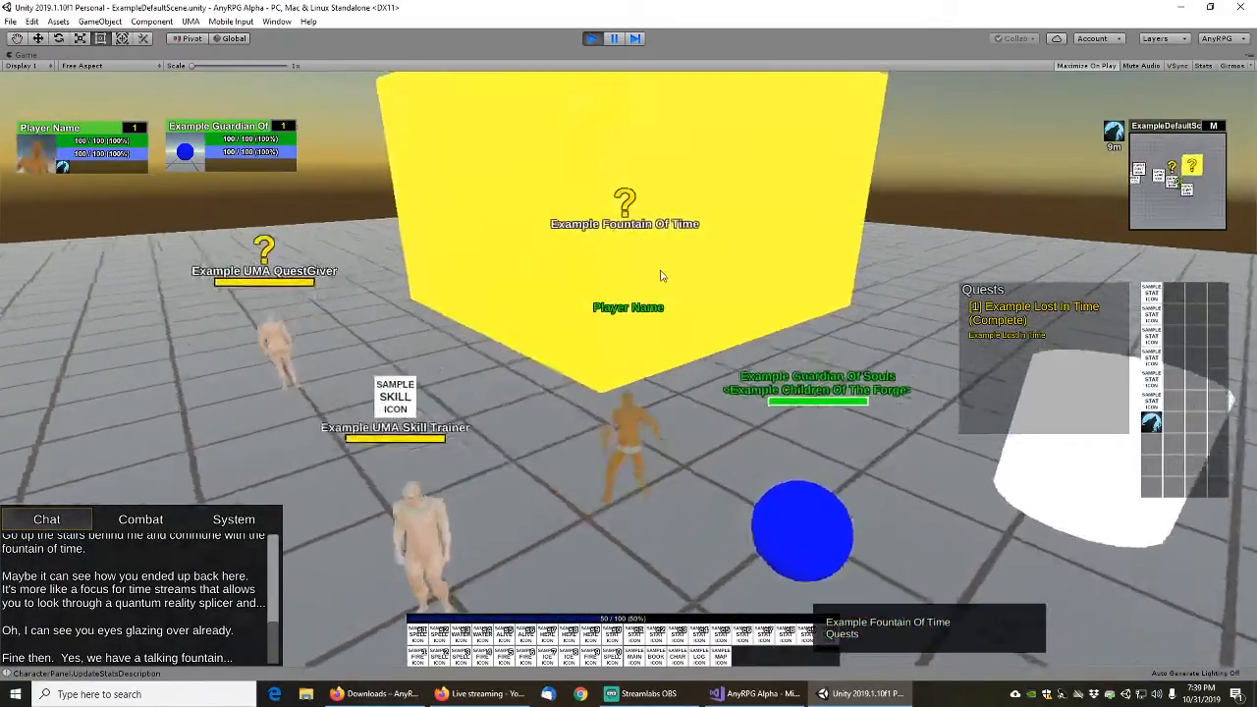
right_click(615, 292)
left_click(425, 532)
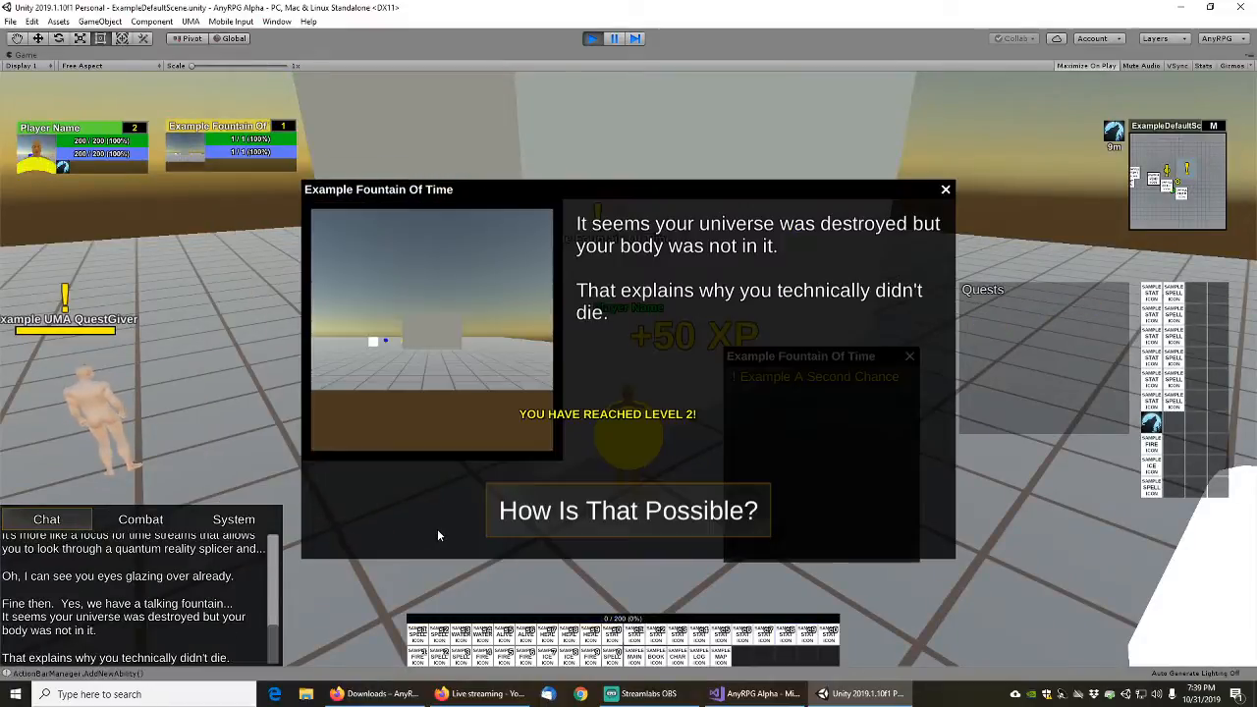
Advance the fountain's dialog and accept the Example A Second Chance quest
left_click(639, 518)
left_click(653, 521)
left_click(659, 518)
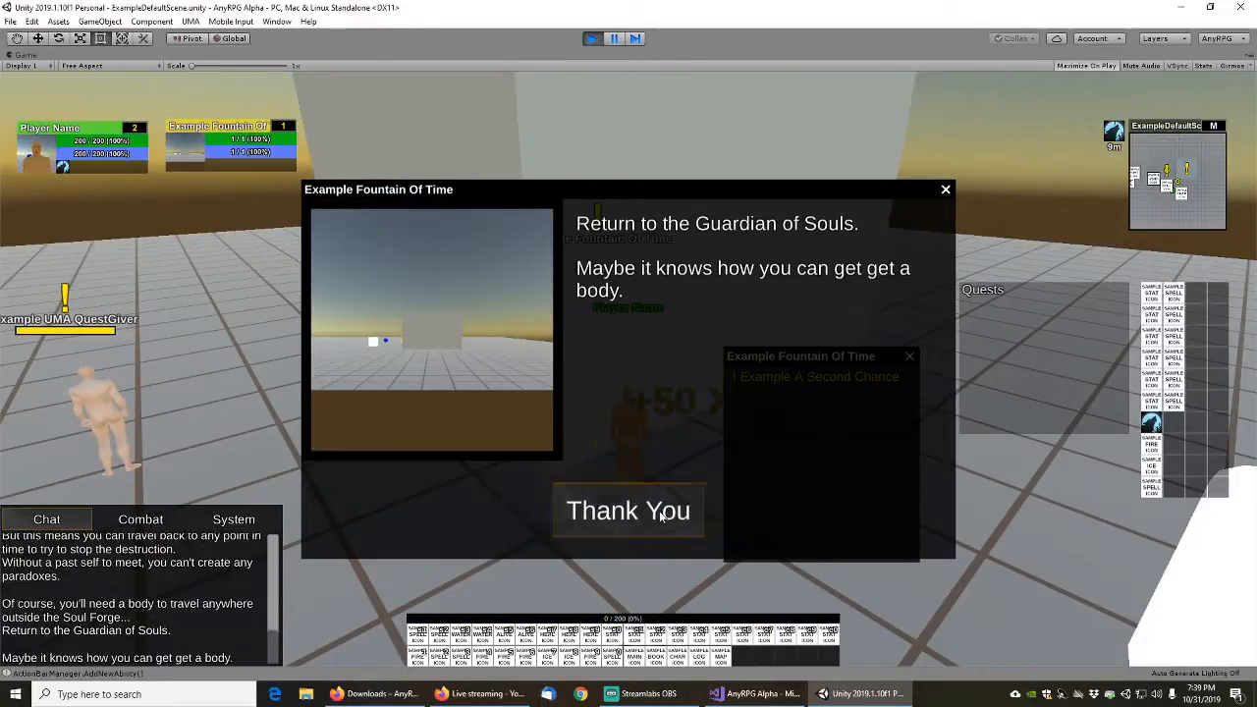
left_click(672, 520)
left_click(715, 500)
Return to Example Guardian Of Souls and complete the Example A Second Chance quest
key("s")
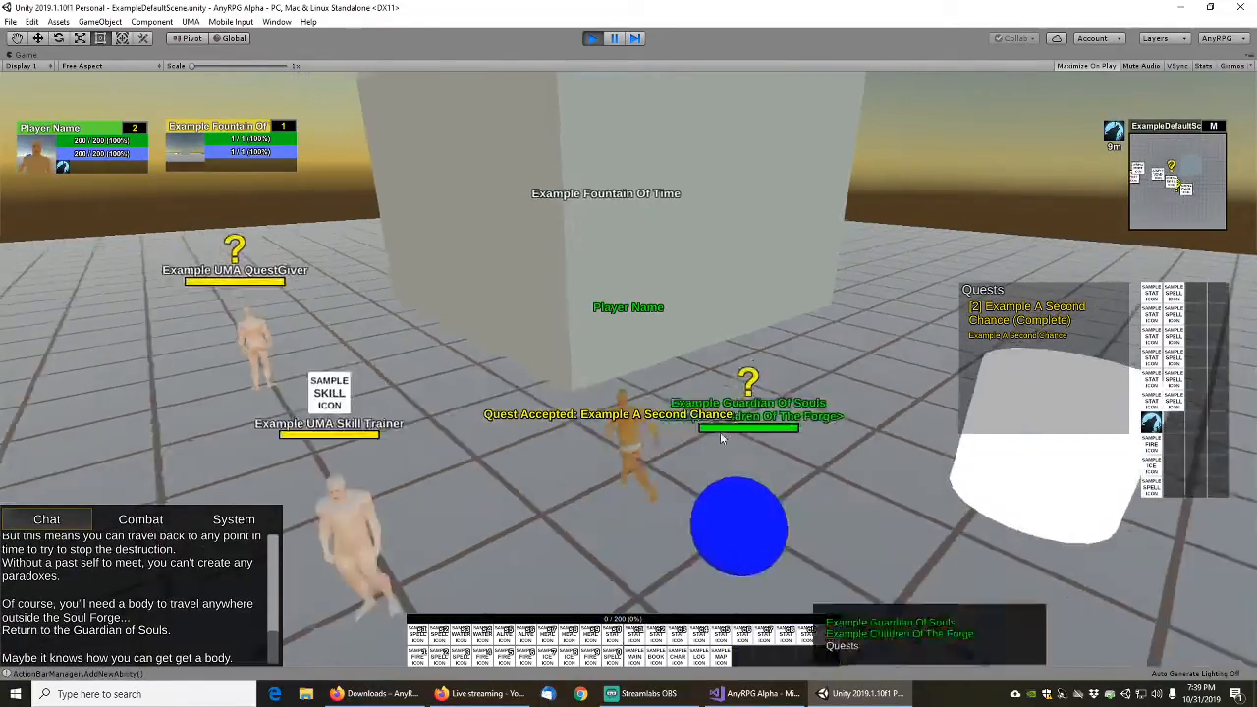
key("w")
left_click(587, 405)
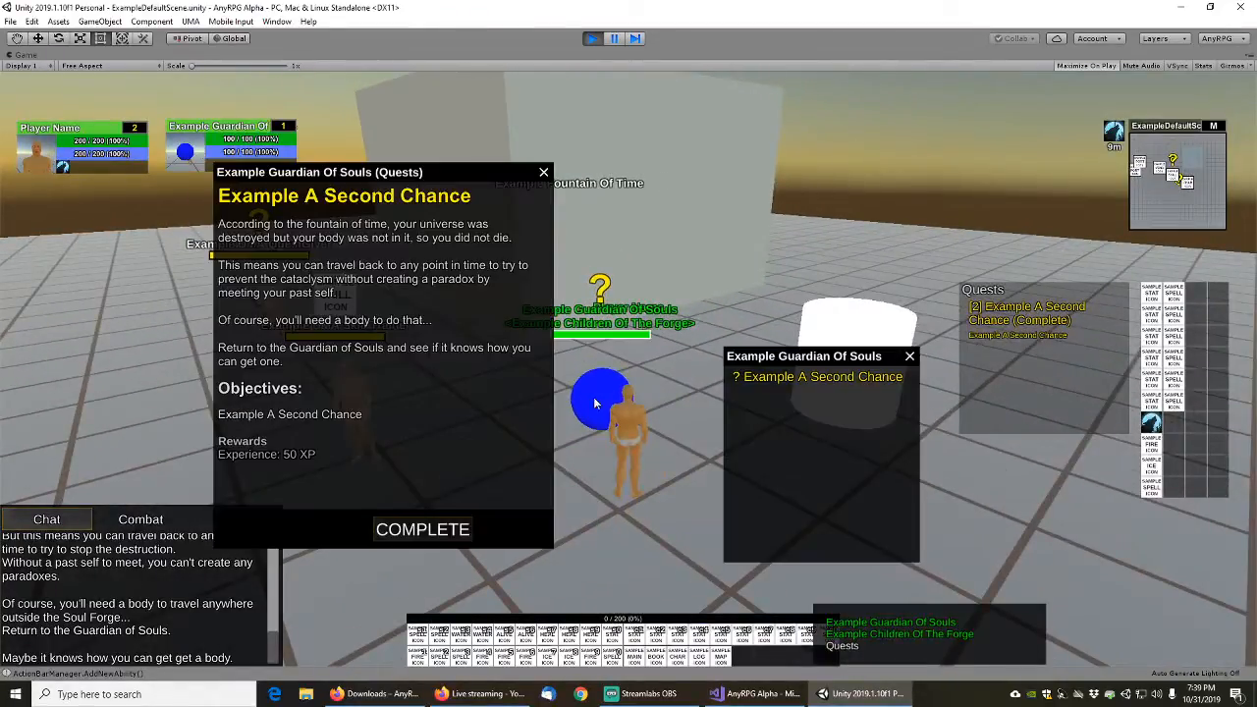
left_click(437, 529)
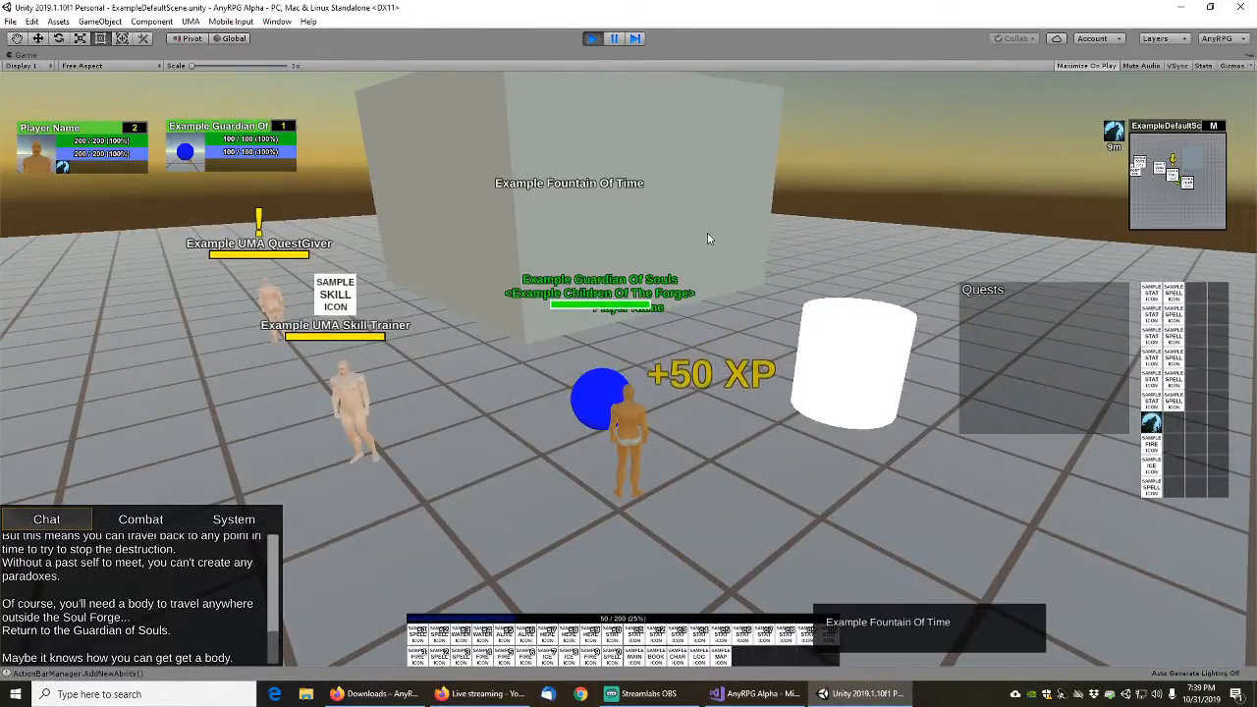
Stop the game and open the ExampleInCaseOfEmergency quest referenced in the ExampleGuardianOfSoulsUnit prefab's Quest Giver list
left_click(592, 38)
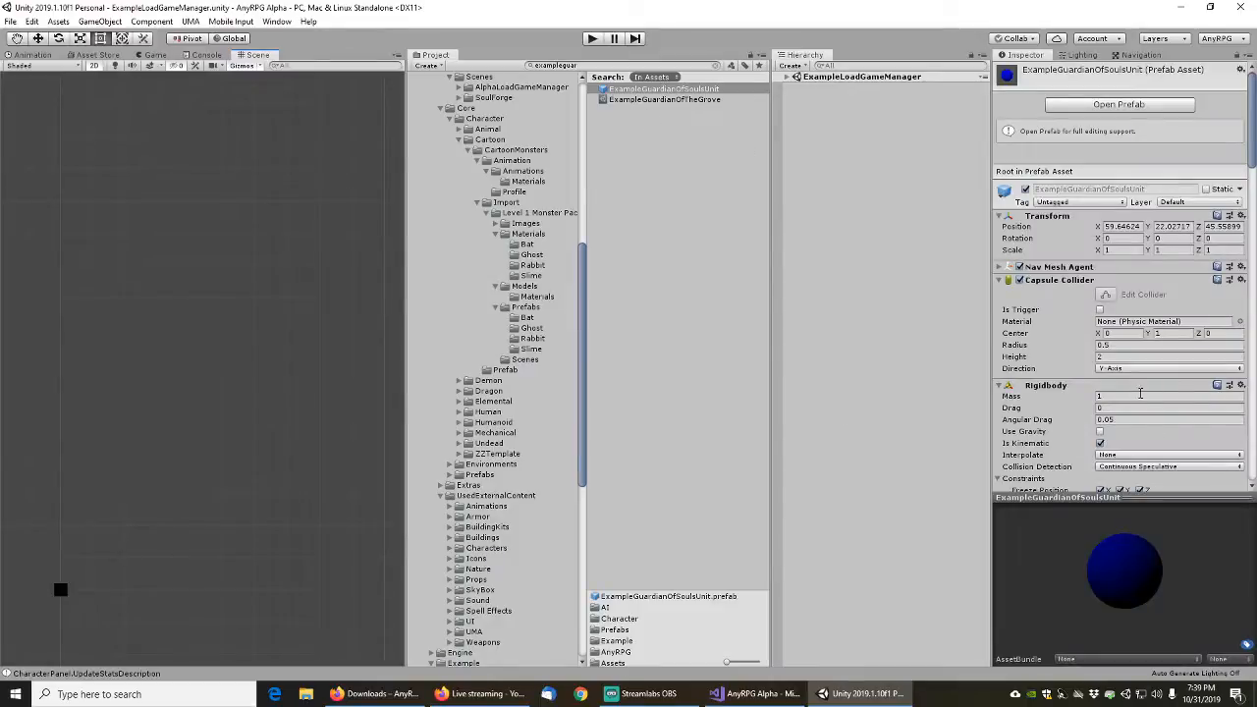
scroll(1039, 371, "down", 15)
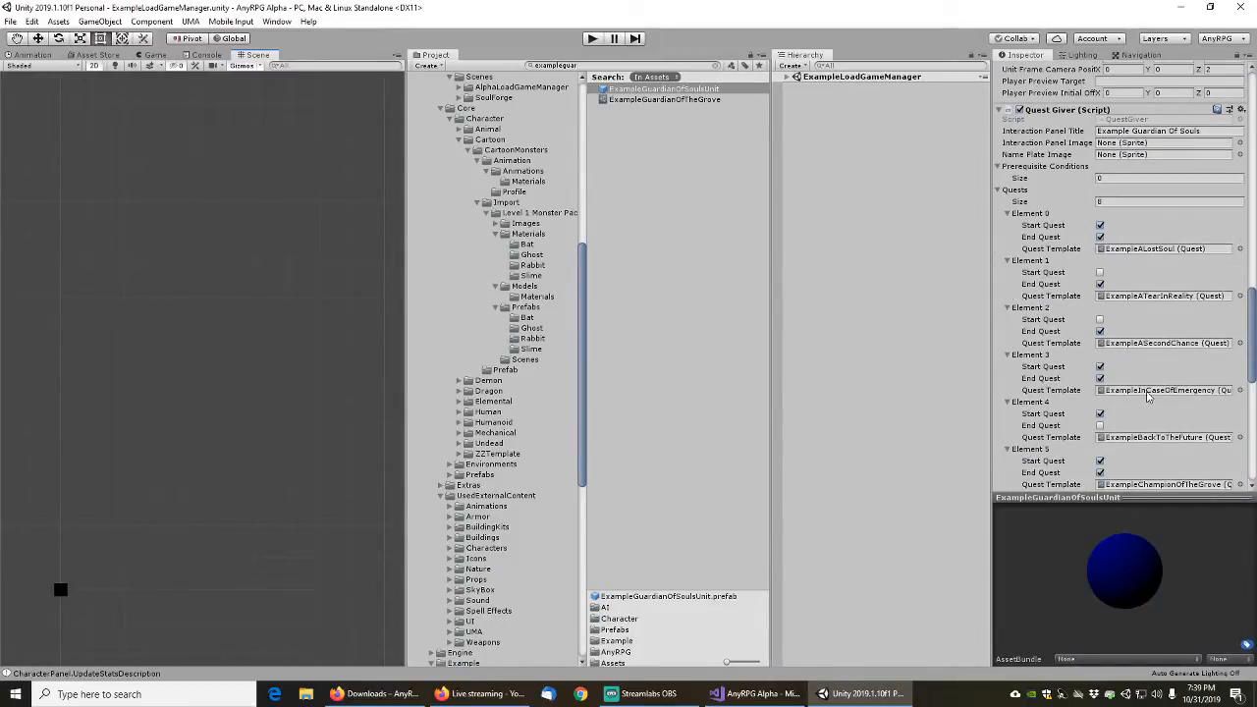
left_click(1147, 391)
left_click(648, 338)
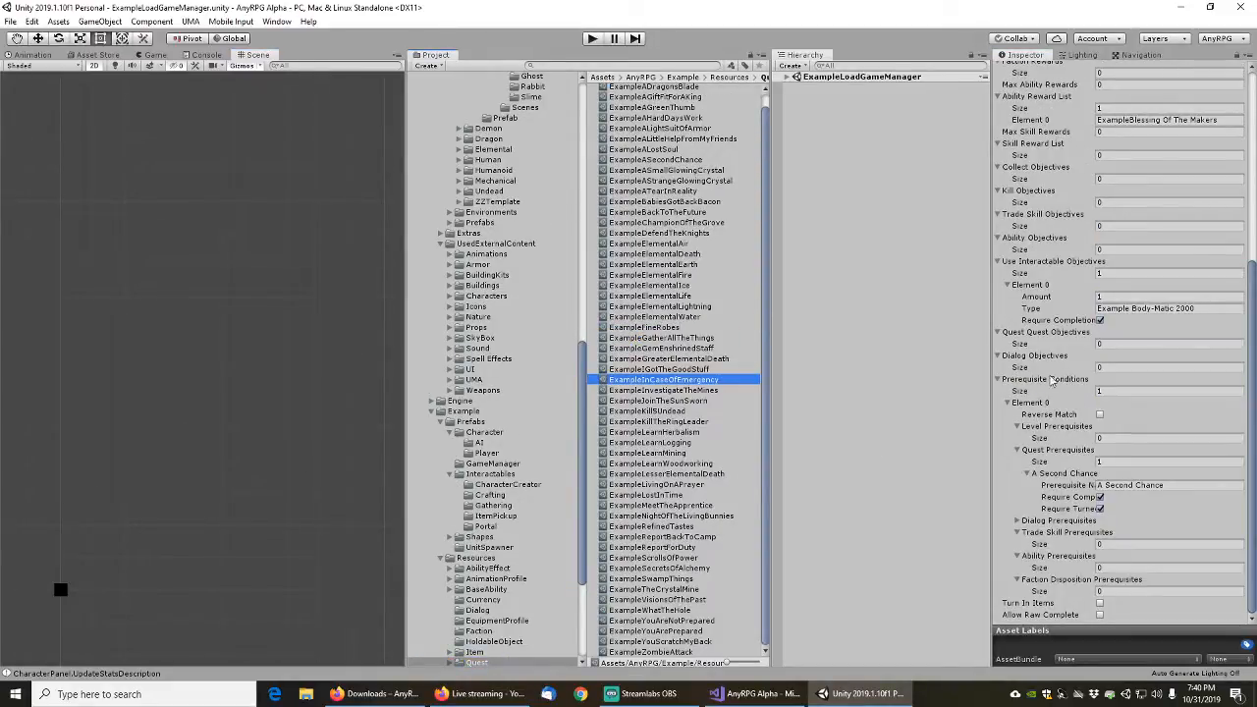
Change the quest prerequisite name of ExampleInCaseOfEmergency to "Example A Second Chance", check its remaining settings and save
left_click(1129, 484)
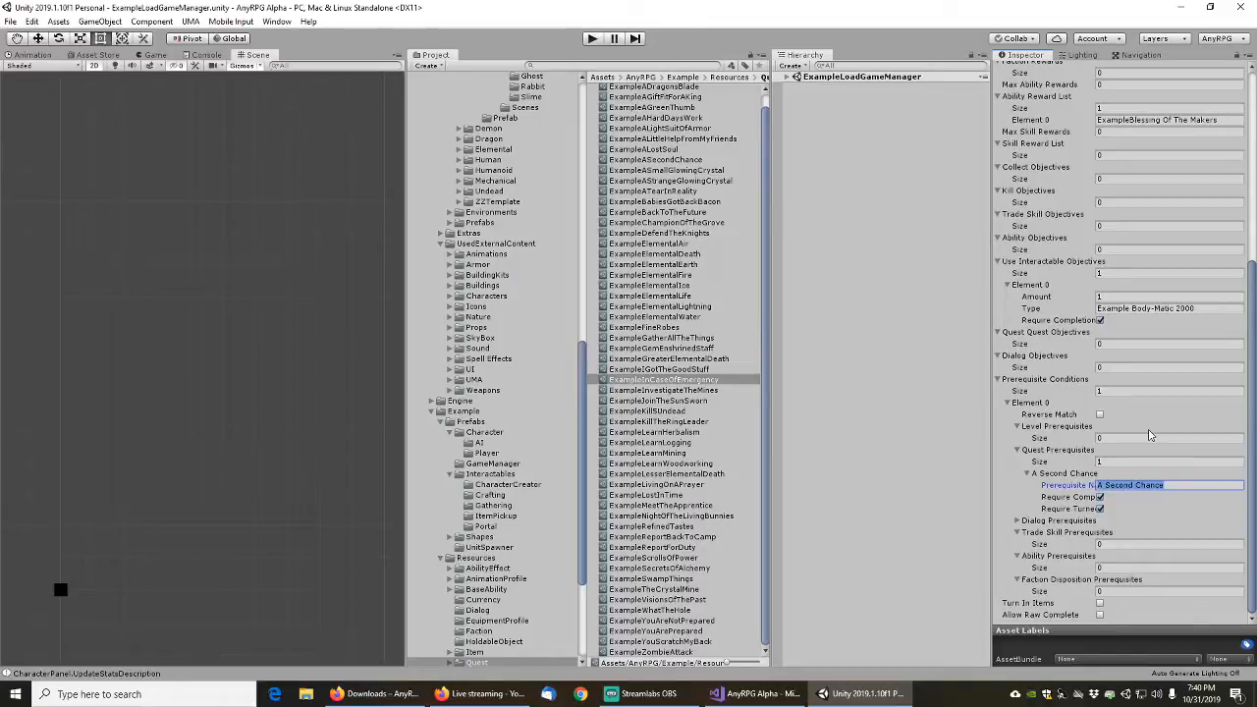
type("Example")
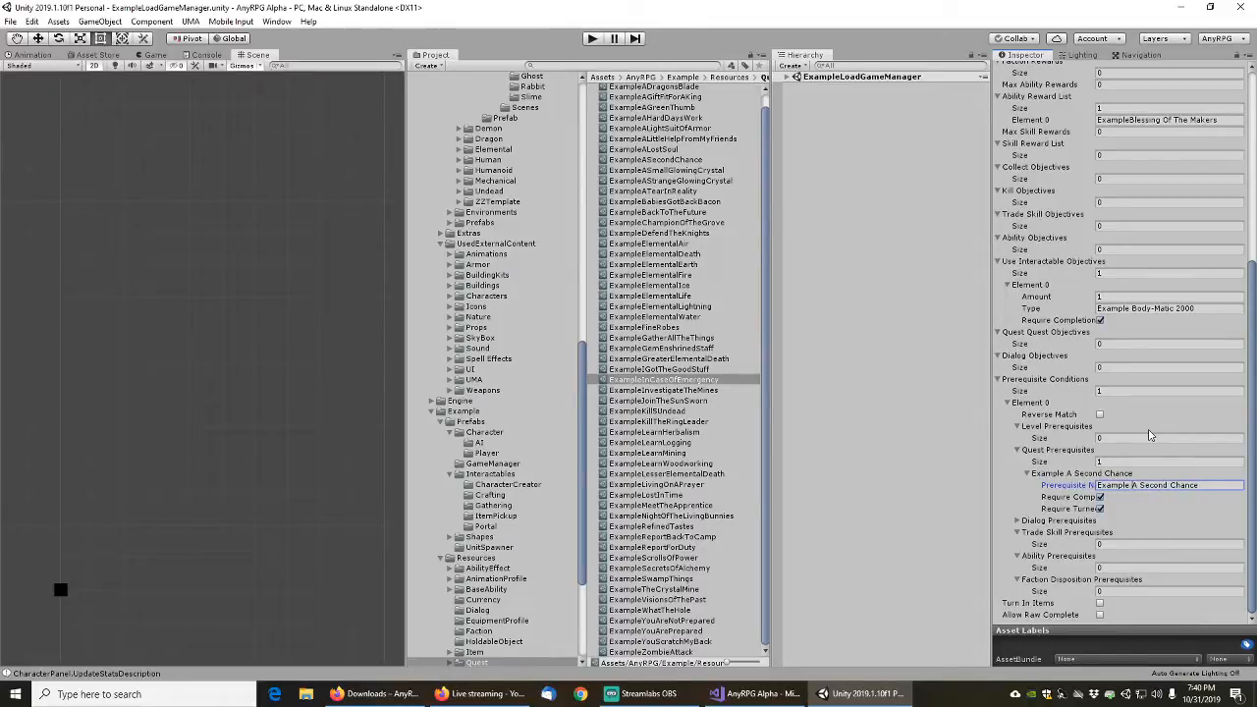
scroll(1068, 527, "up", 5)
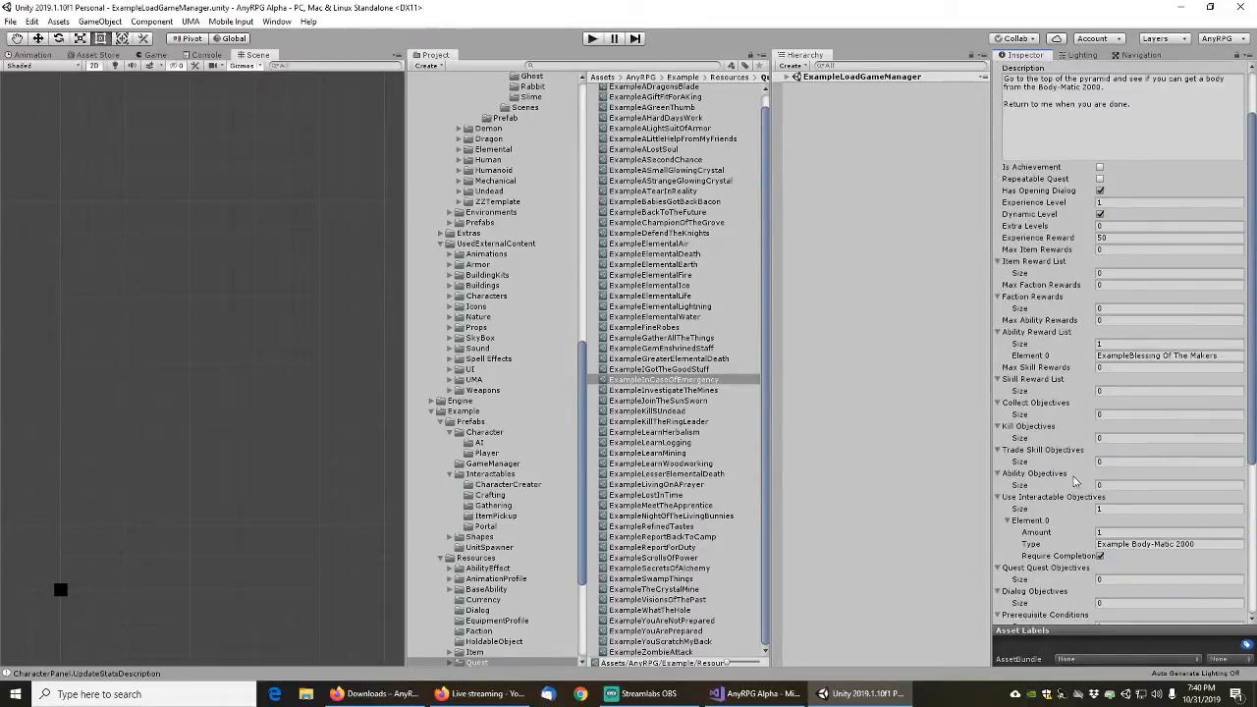
scroll(1076, 480, "down", 3)
scroll(1046, 418, "up", 4)
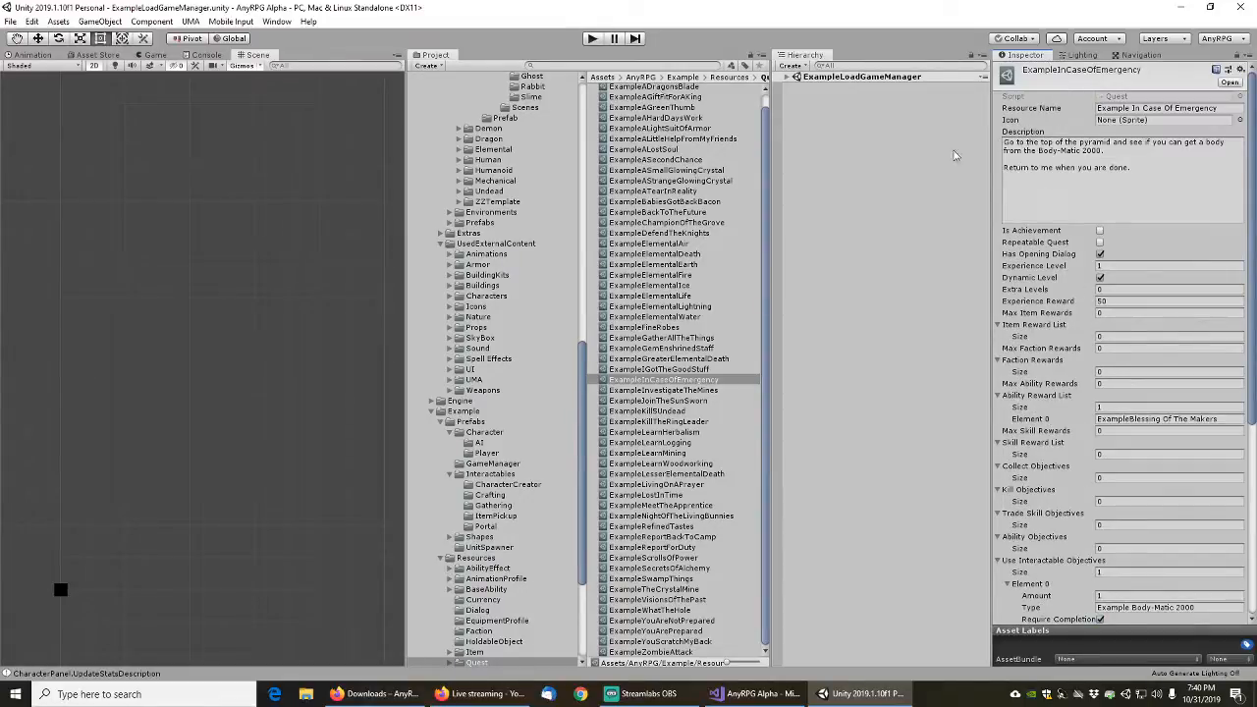
left_click(14, 22)
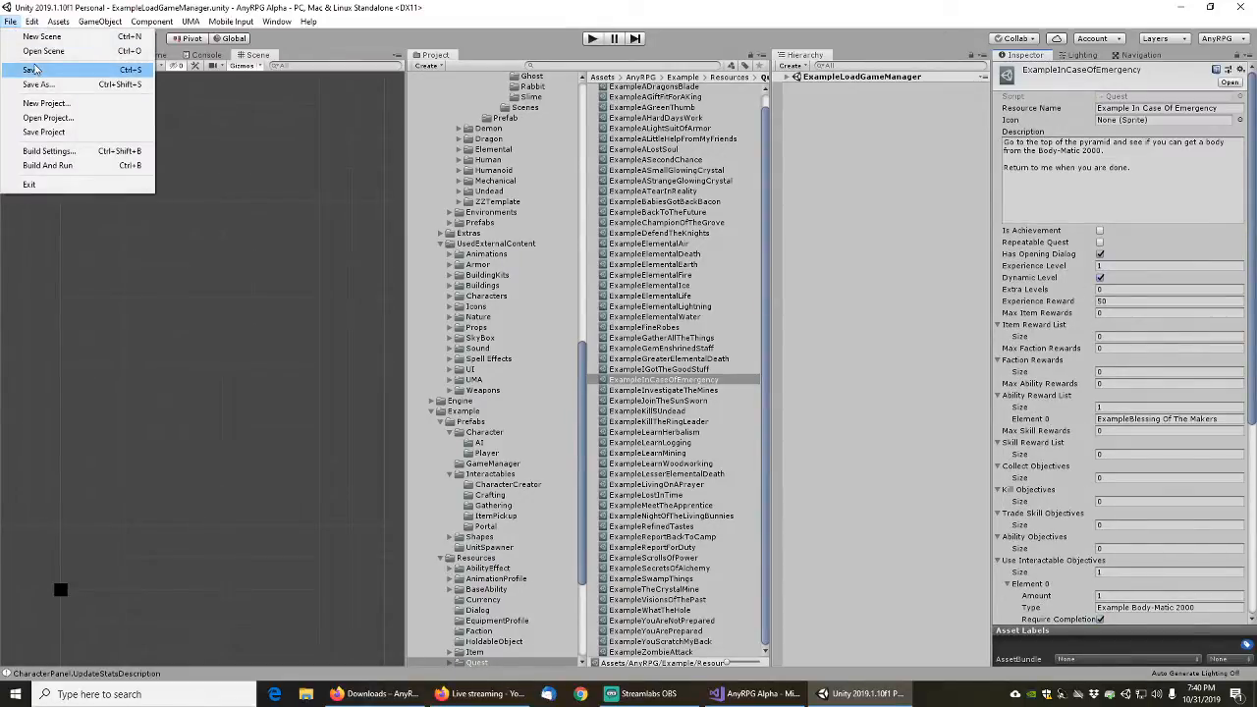
left_click(38, 70)
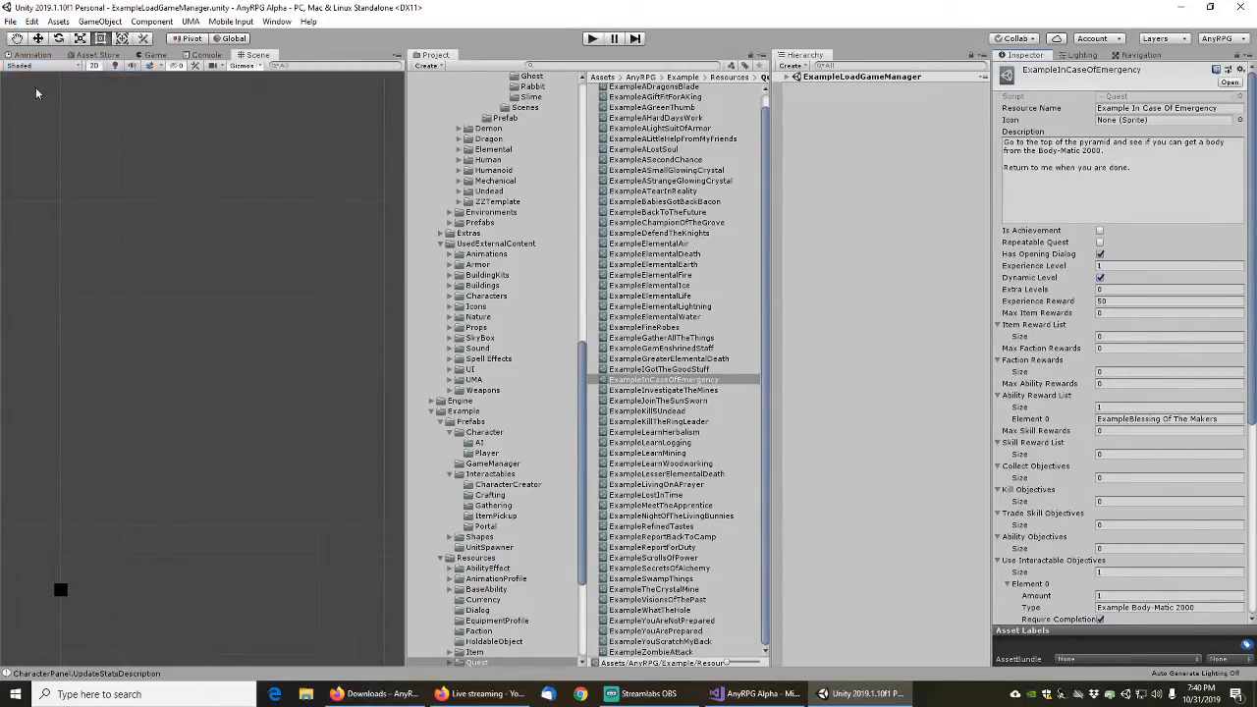
Run the game again and start a new game
left_click(593, 39)
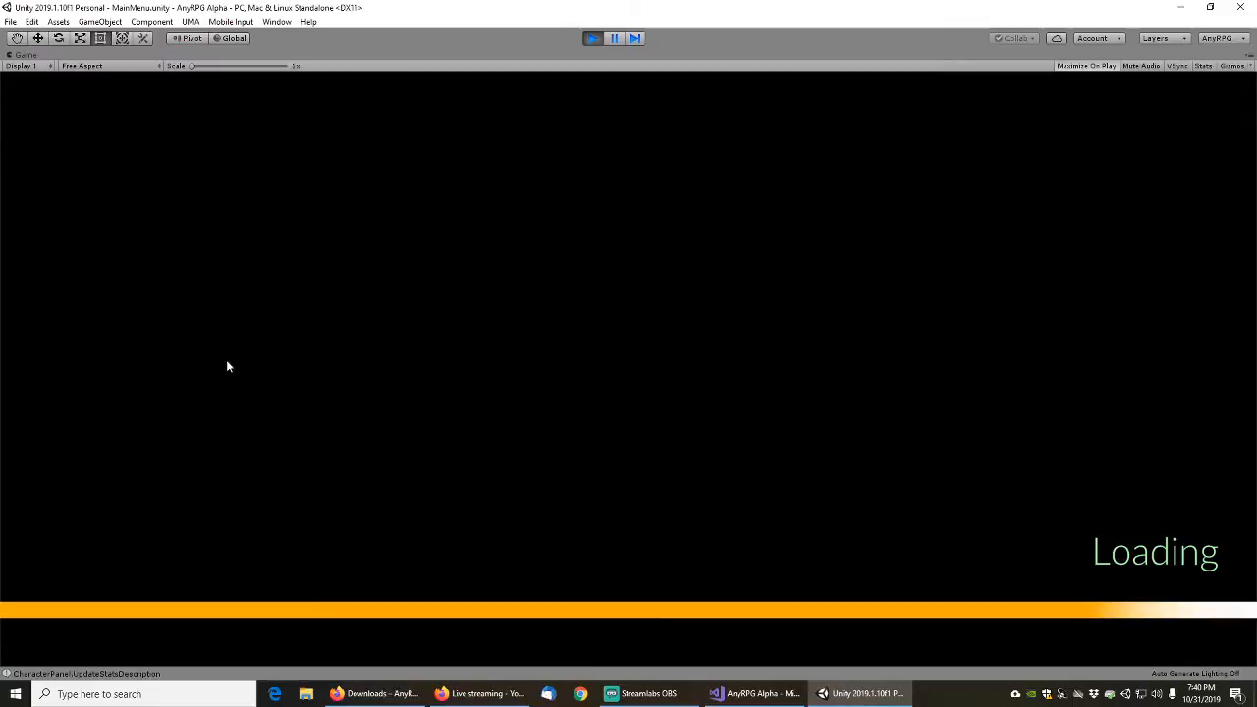
left_click(100, 441)
left_click(692, 468)
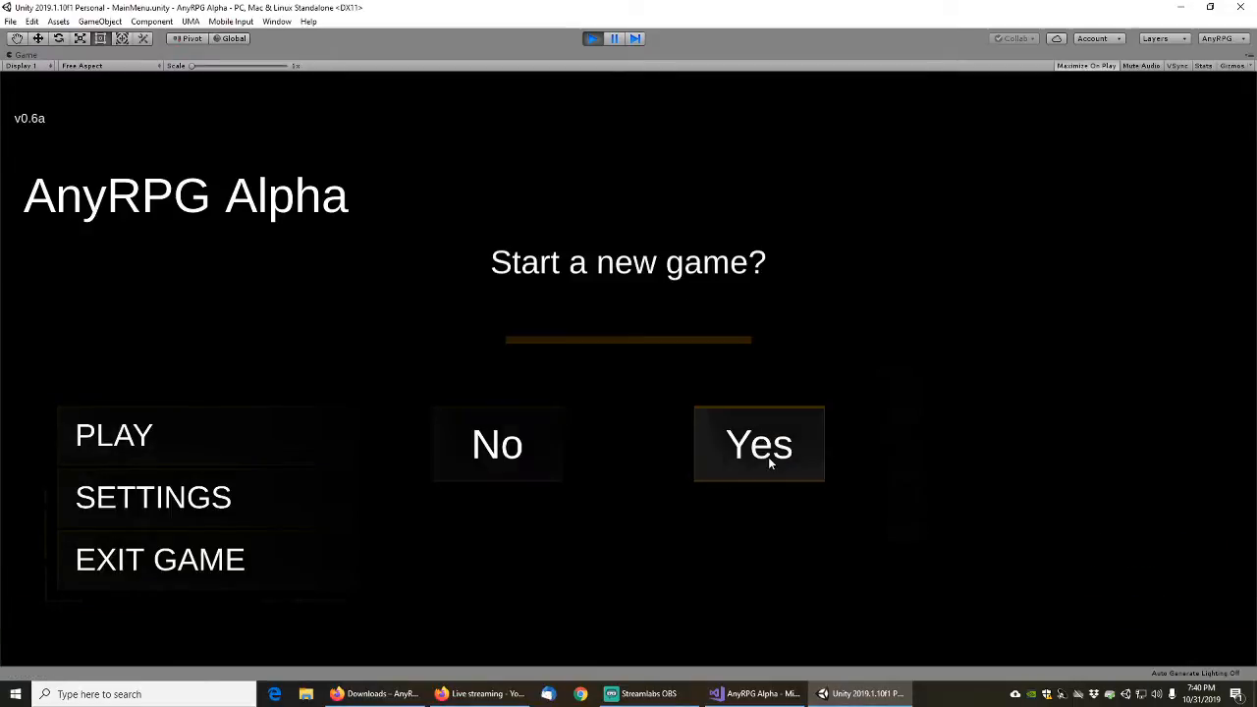
left_click(766, 453)
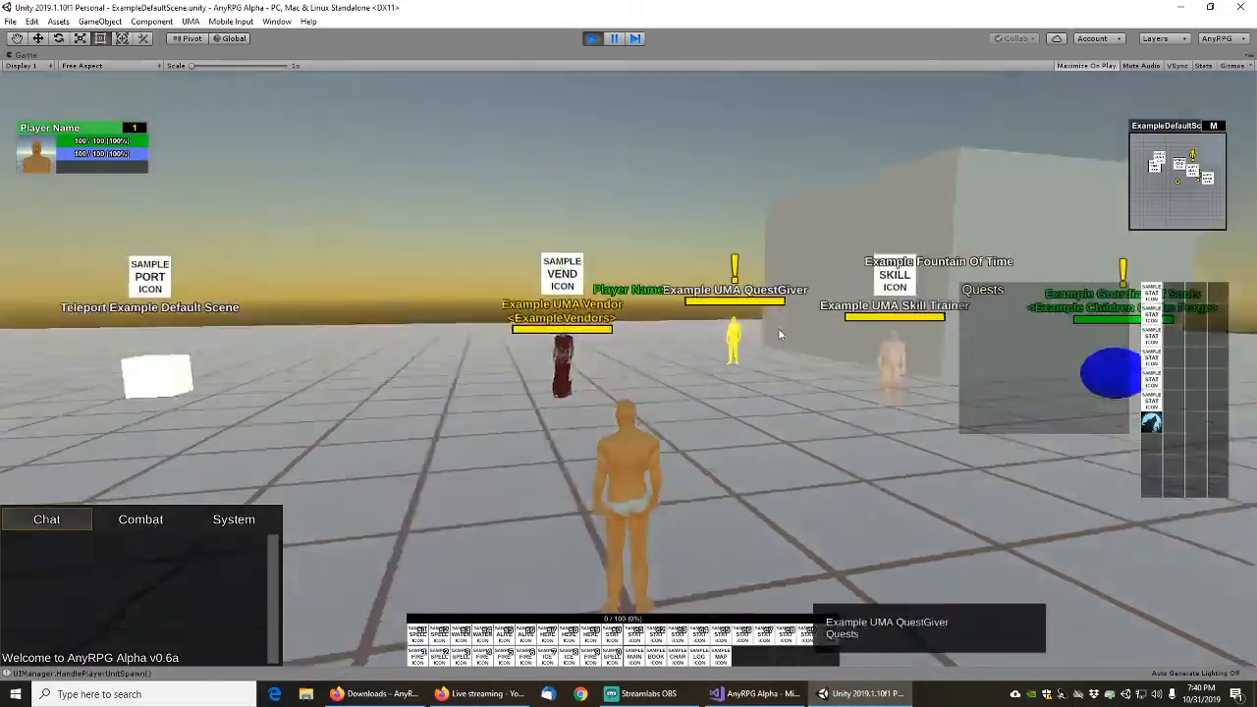
Cast Speed Of The Wolf, move to Example Guardian Of Souls and begin talking to it
right_click_drag(780, 334, 892, 334)
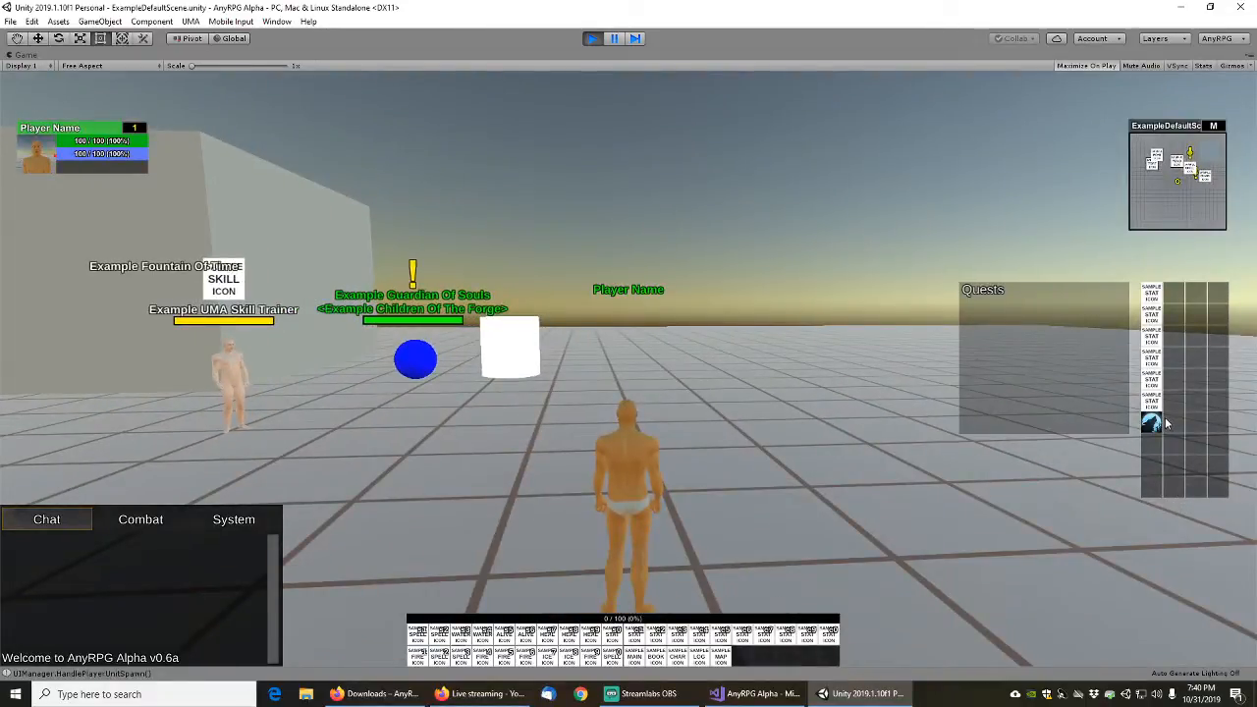
left_click(1154, 423)
scroll(841, 443, "down", 3)
right_click_drag(841, 444, 727, 417)
key("w")
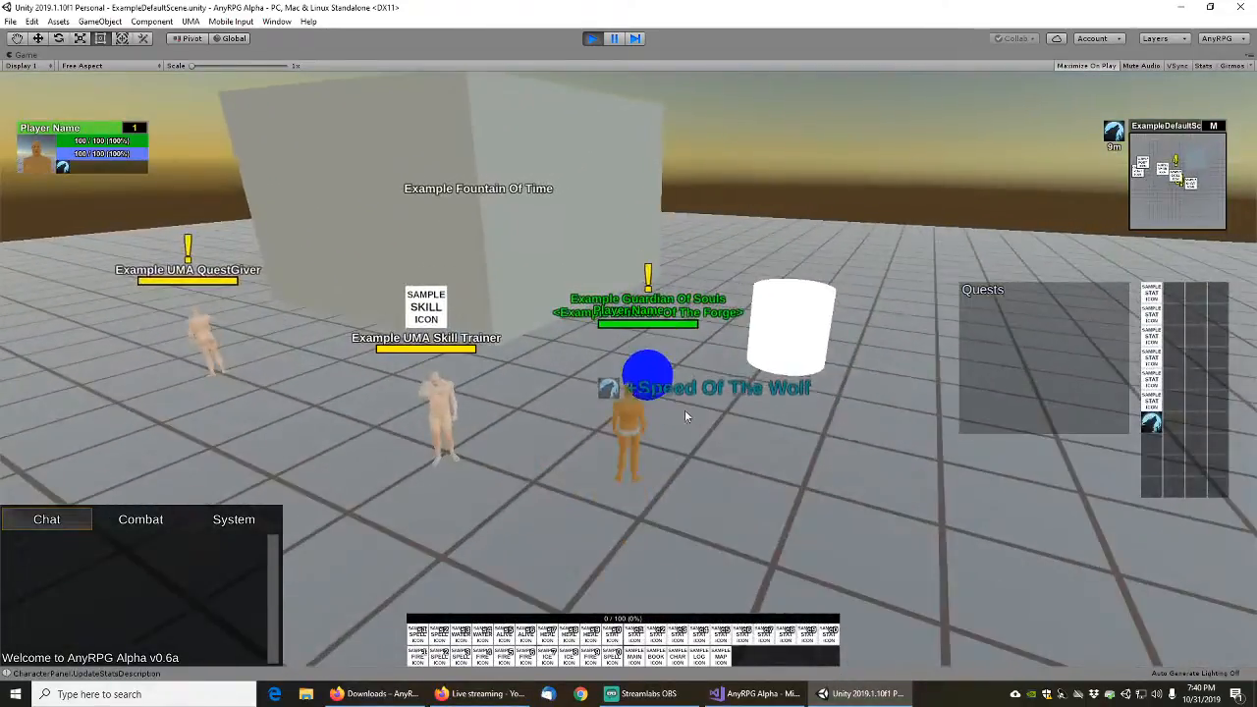
right_click(656, 389)
Advance the Guardian's dialog, accept Example A Lost Soul, and confirm the default player name to complete the quest
left_click(634, 520)
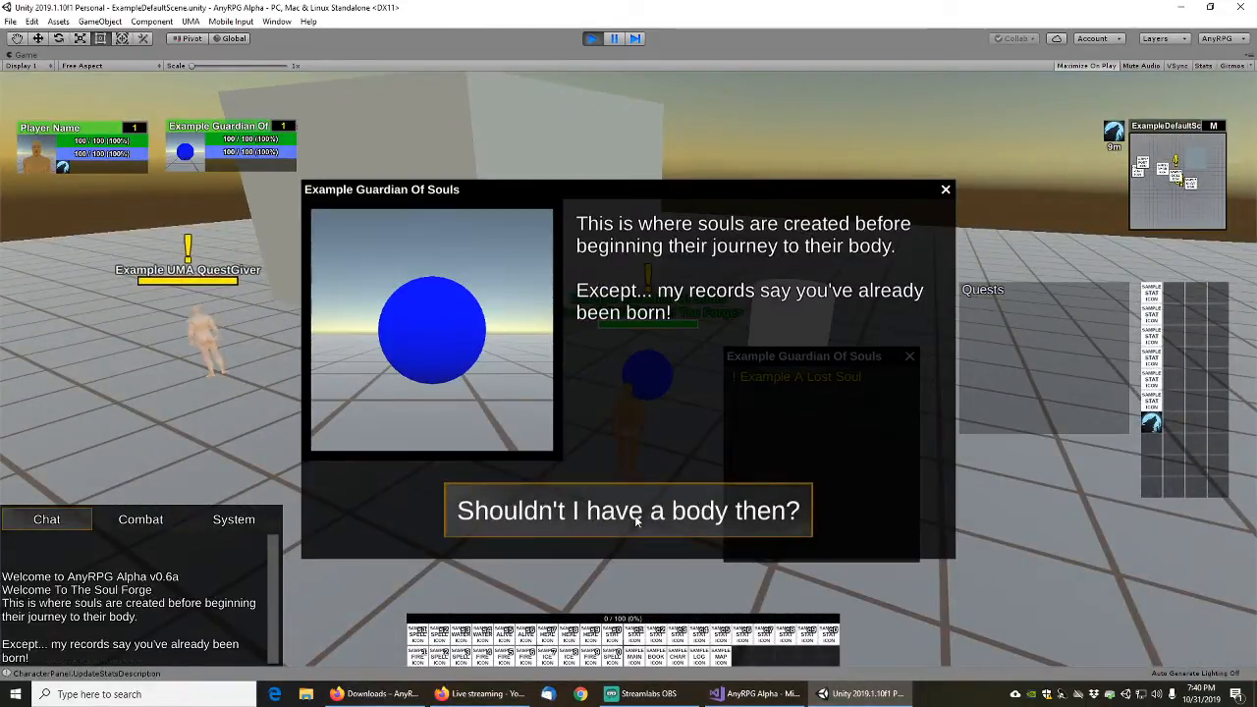
left_click(635, 521)
left_click(656, 518)
left_click(672, 518)
left_click(674, 516)
left_click(705, 518)
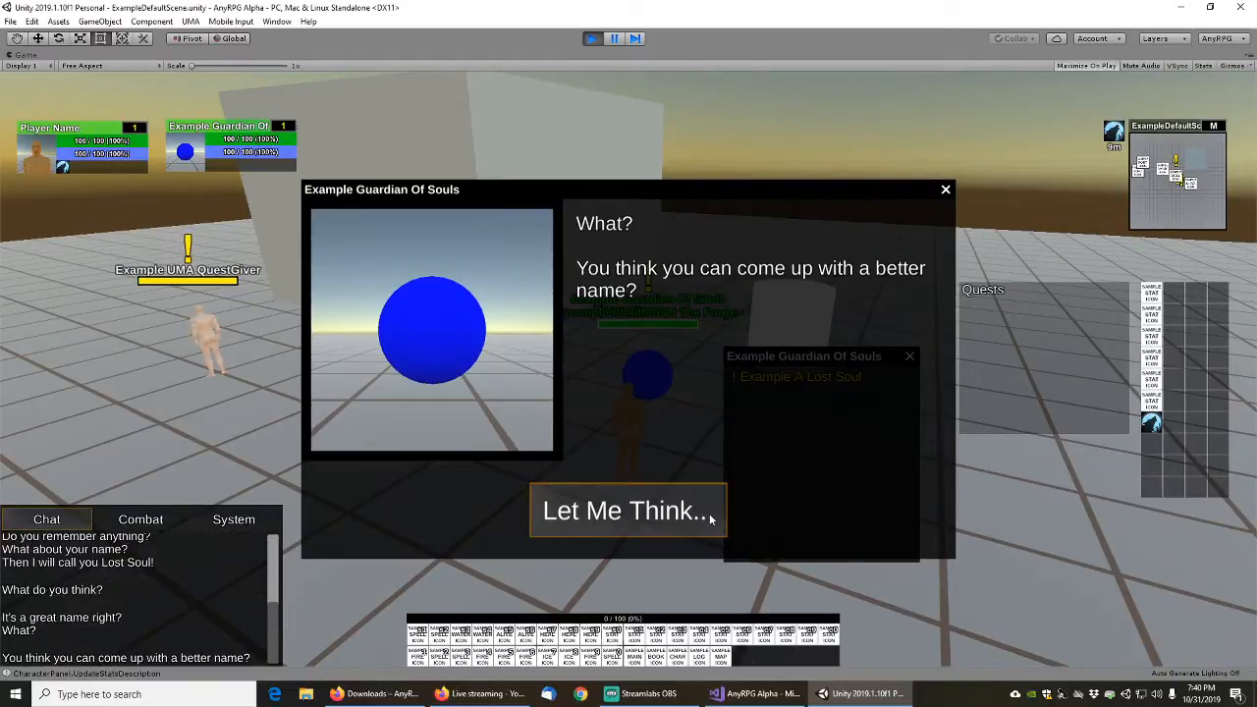
left_click(710, 519)
left_click(712, 512)
left_click(703, 472)
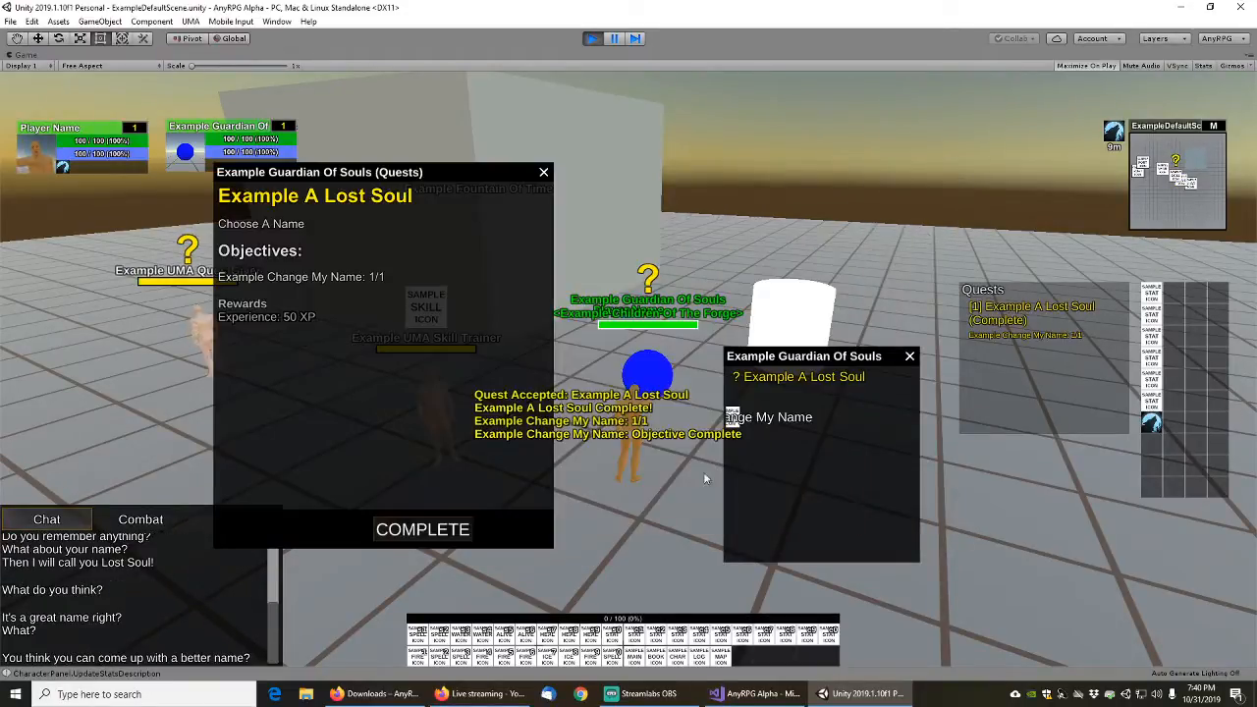
left_click(453, 539)
Accept Example Lost In Time from the Guardian and complete it at Example Fountain Of Time
left_click(645, 514)
left_click(643, 516)
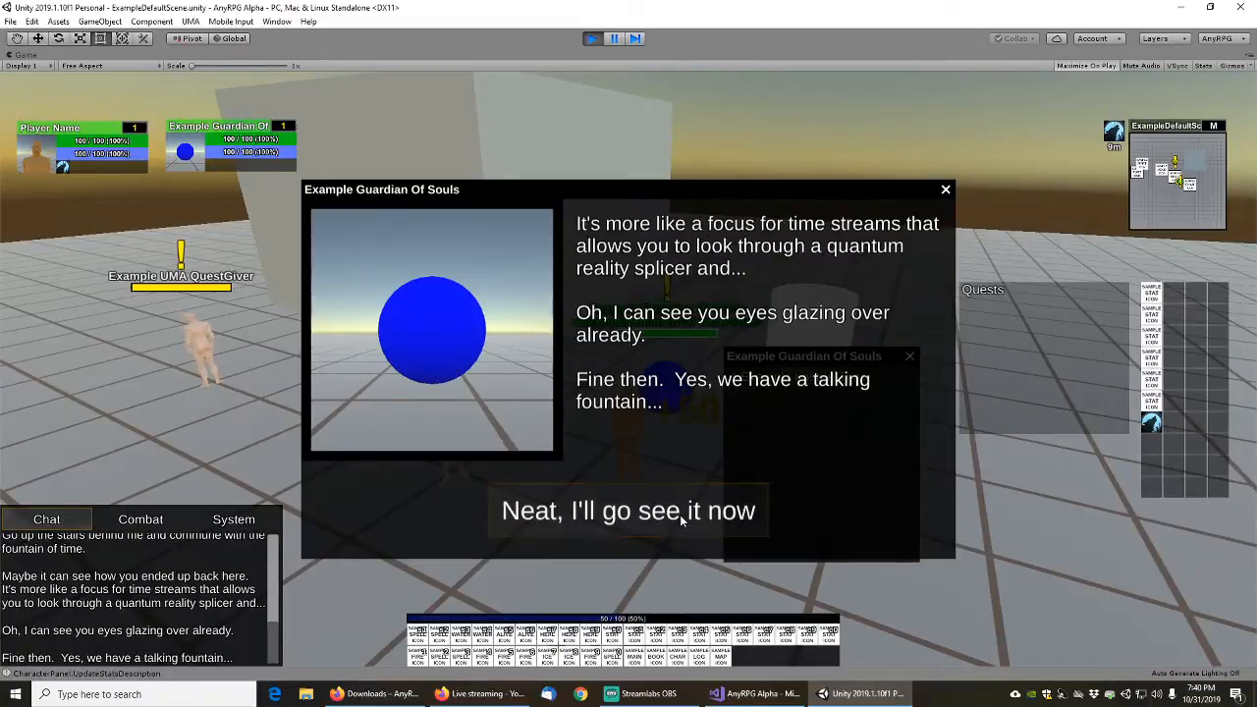
left_click(681, 521)
left_click(734, 513)
left_click(592, 280)
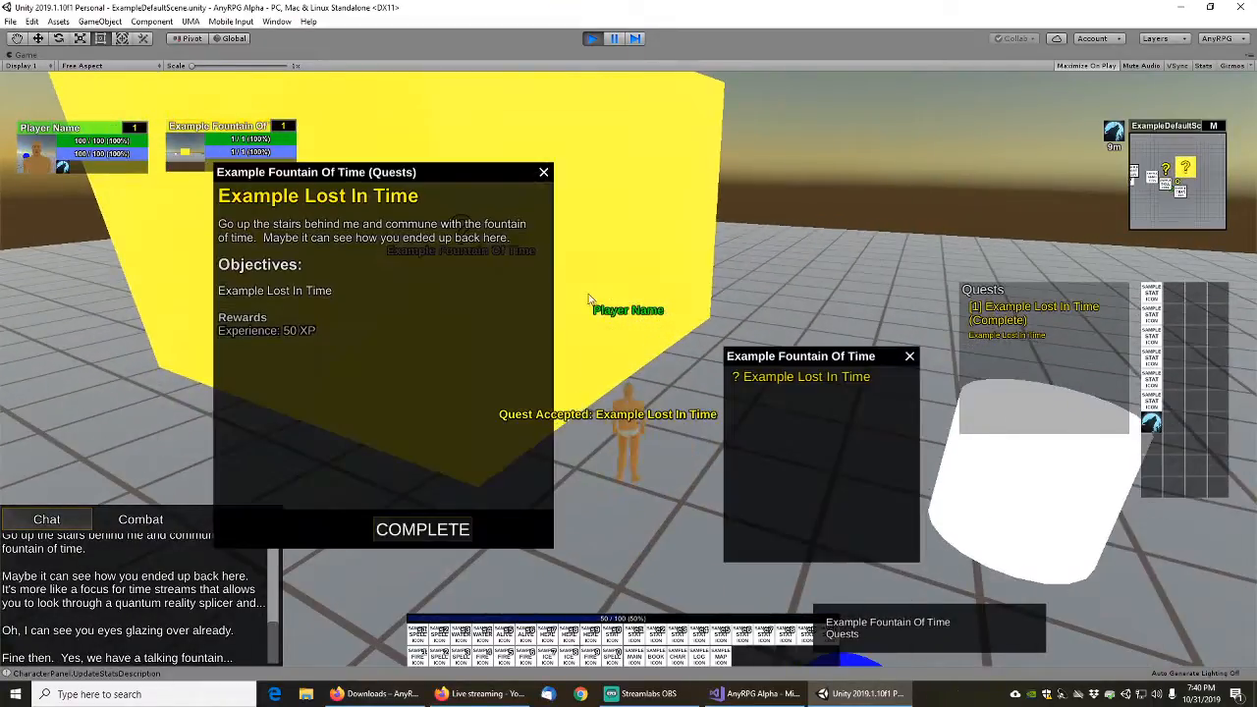
left_click(423, 530)
Go through the fountain's dialog and accept the Example A Second Chance quest
left_click(623, 511)
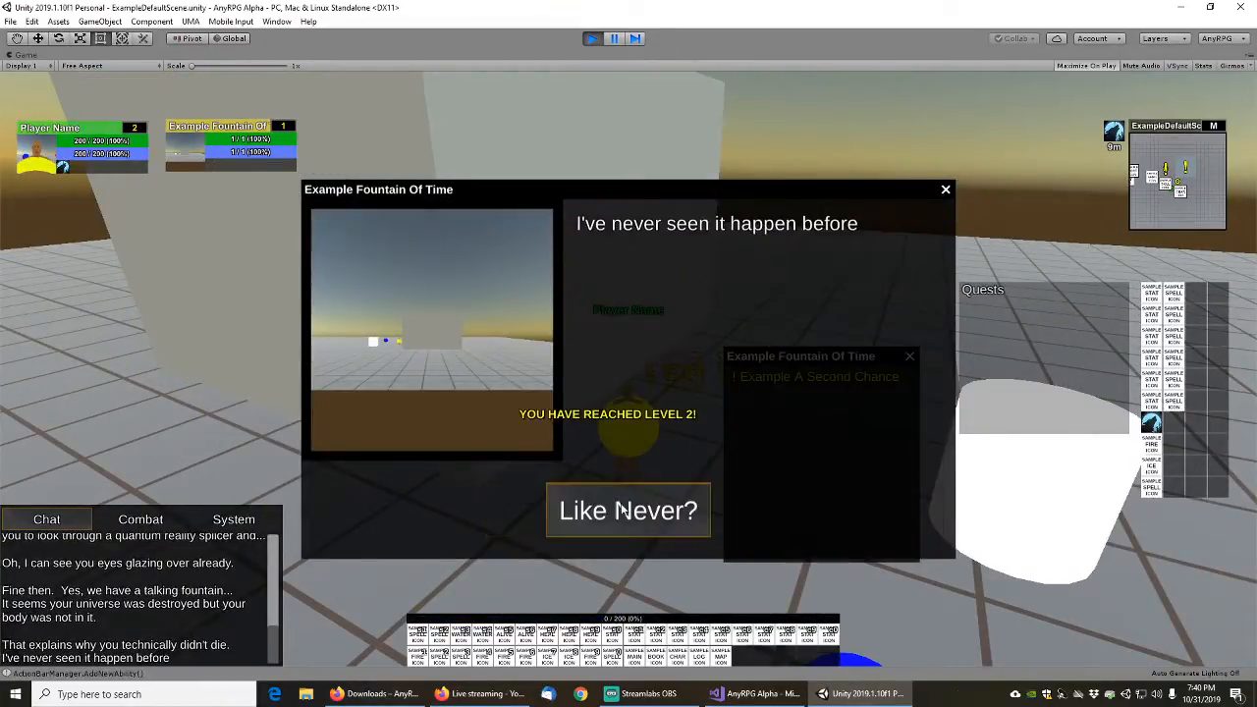
left_click(633, 511)
left_click(645, 514)
left_click(652, 516)
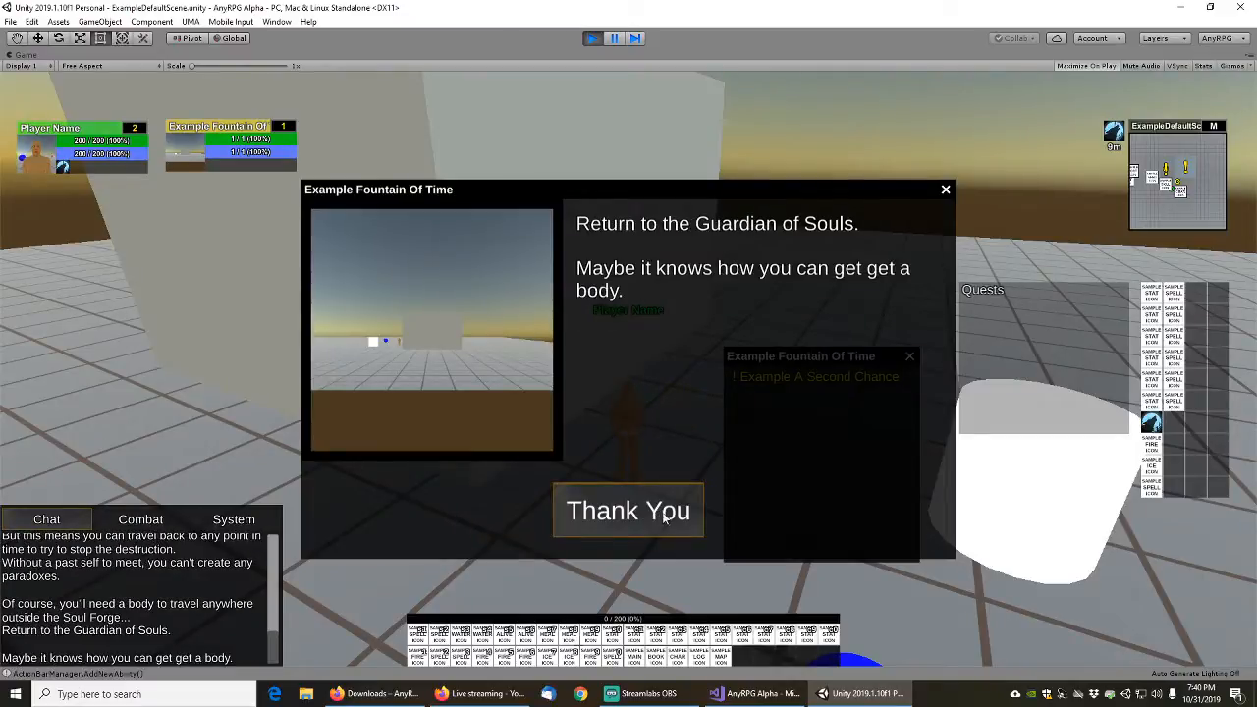
left_click(658, 519)
left_click(736, 517)
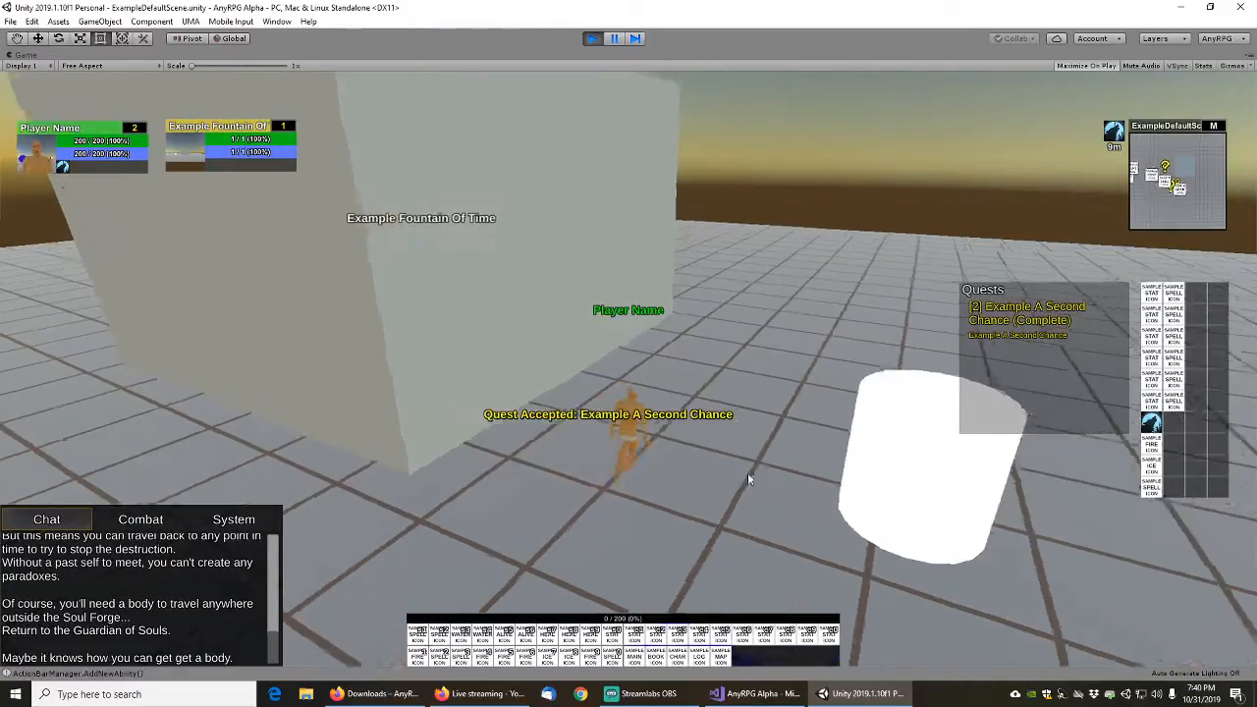
Turn in Example A Second Chance to Example Guardian Of Souls, go through its dialog and accept Example In Case Of Emergency
left_click(554, 450)
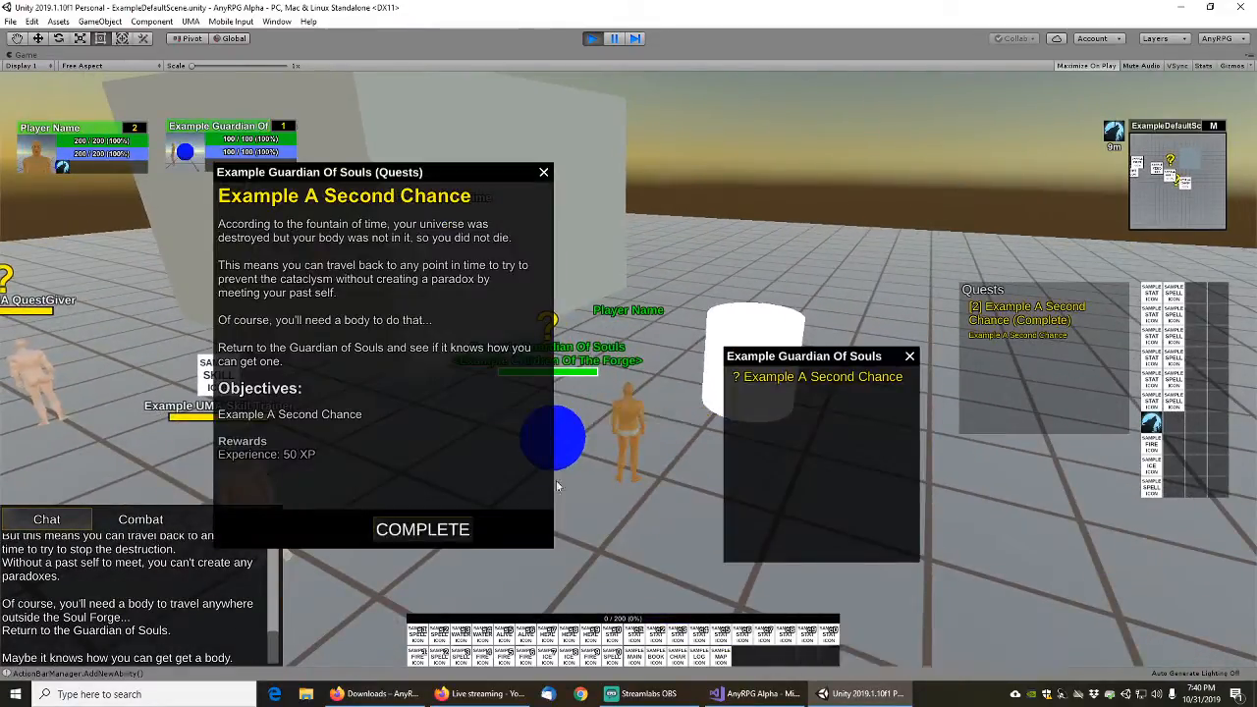
left_click(421, 527)
left_click(611, 516)
left_click(648, 515)
left_click(699, 513)
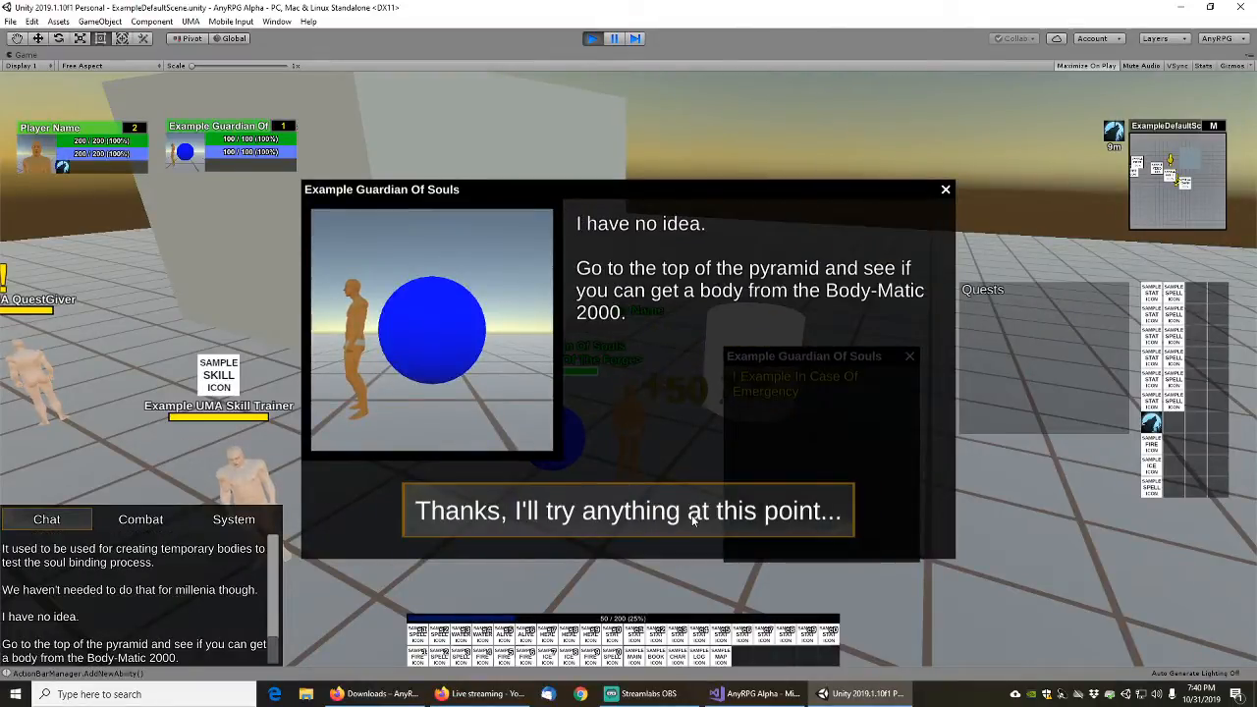
left_click(693, 512)
left_click(757, 514)
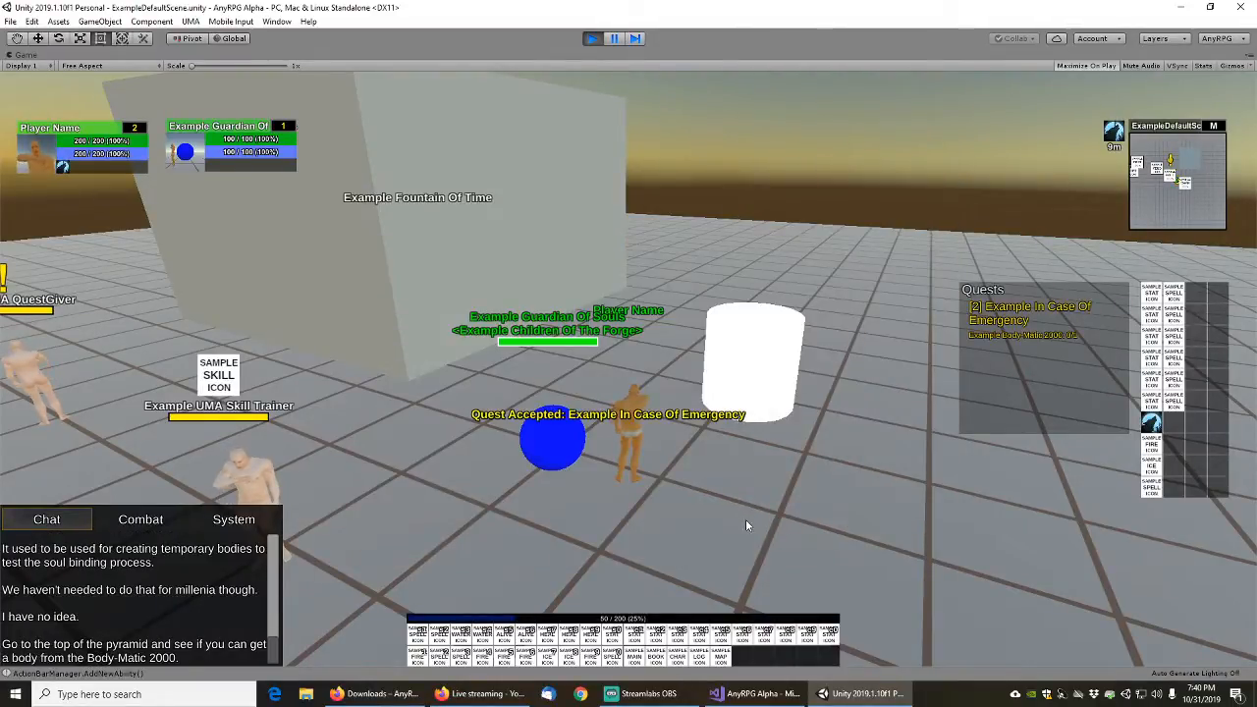
Open the character creator at the white cylinder and choose Buzzcut hair, Brow 1 eyebrows and the Devilish Goatee beard
key("d")
key("d")
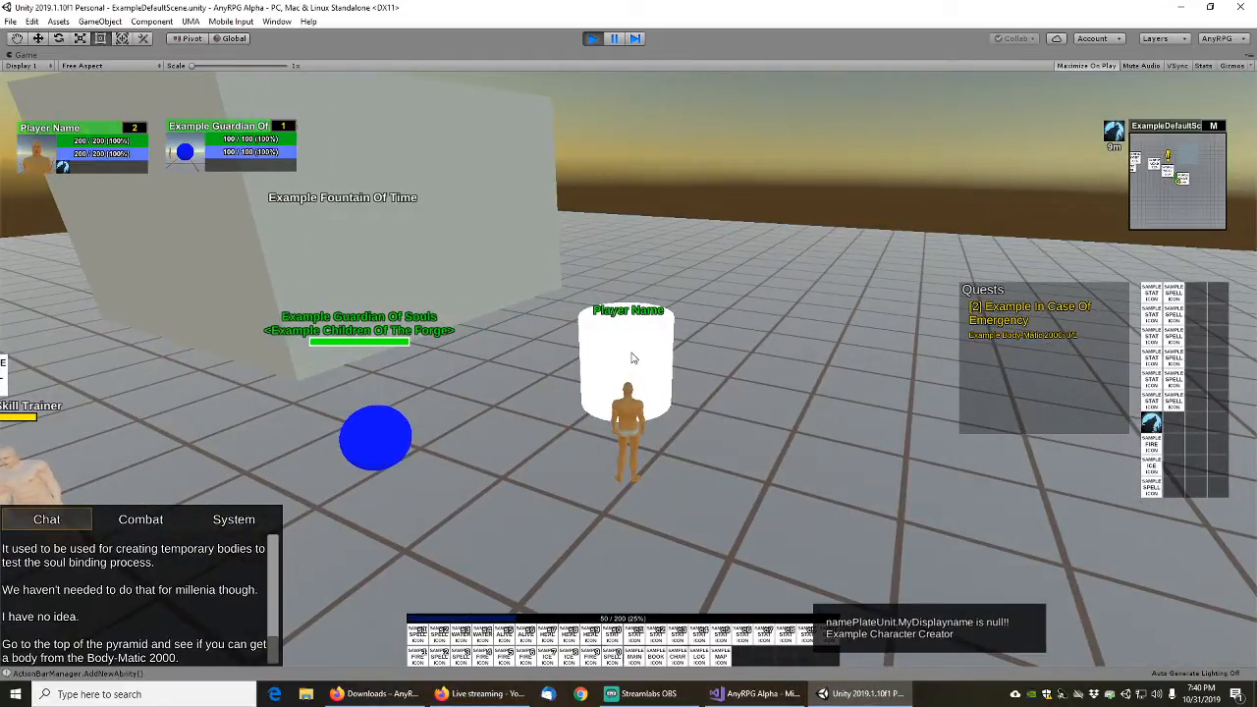
left_click(633, 358)
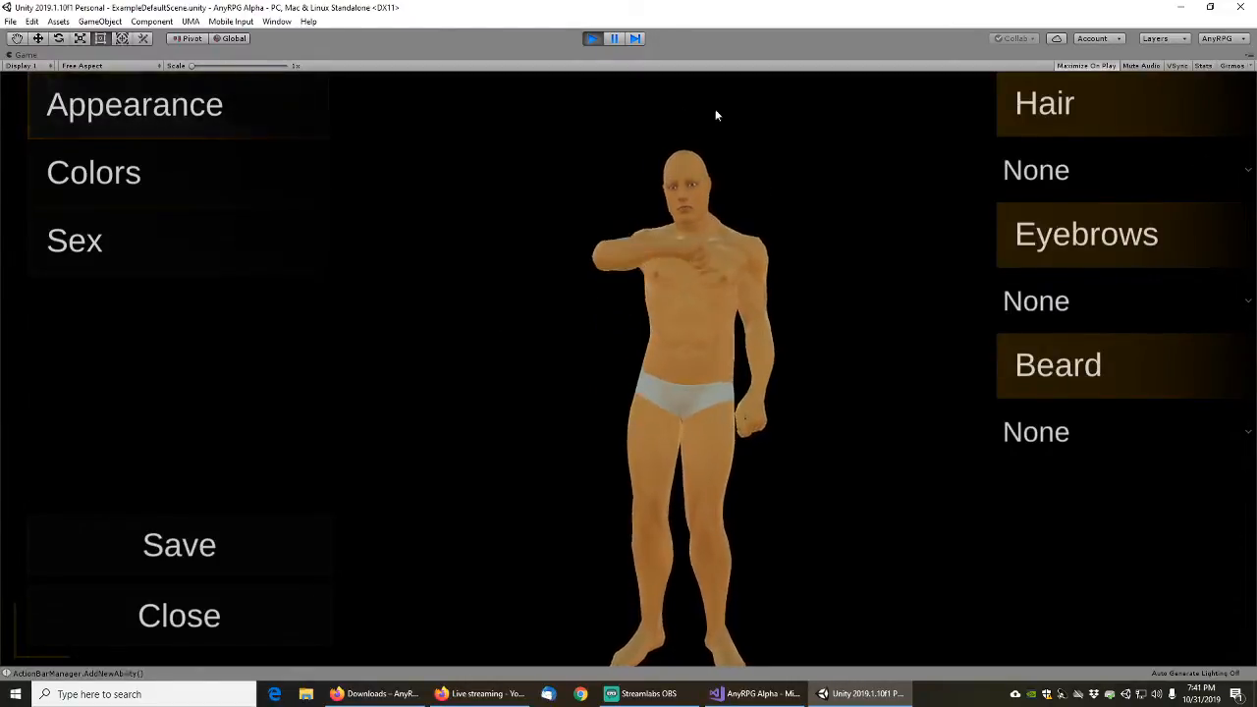
left_click(1044, 168)
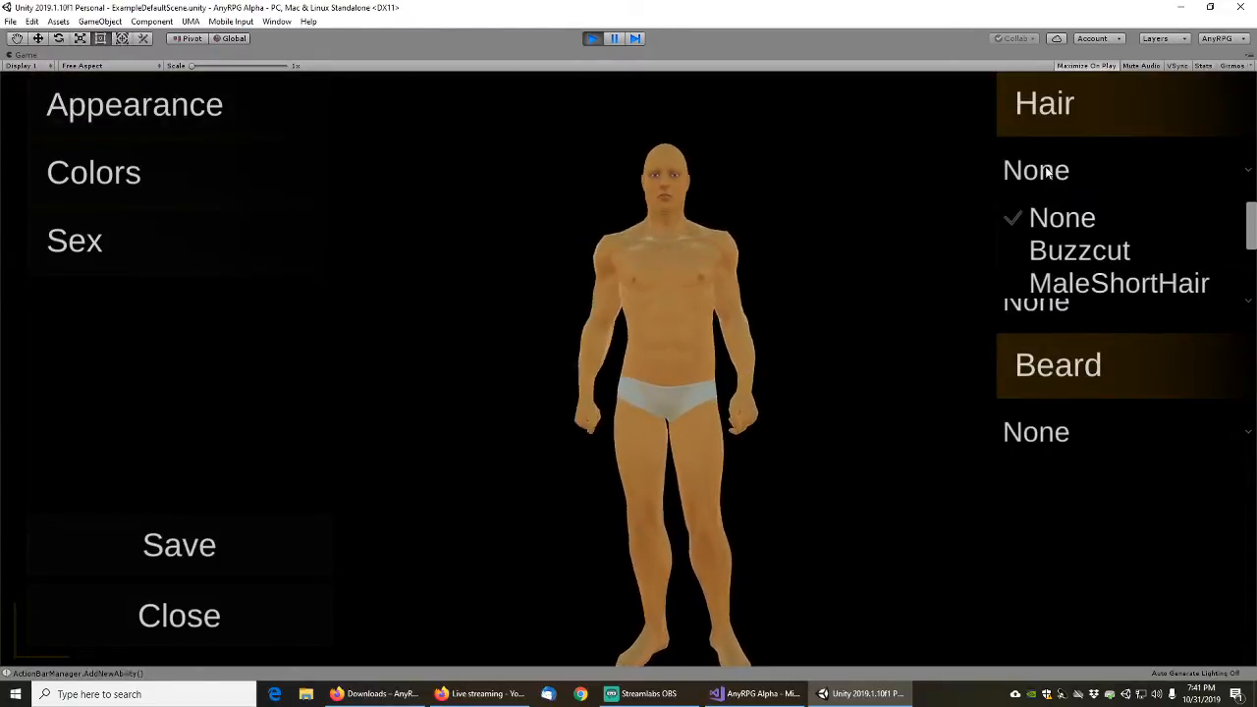
left_click(1071, 254)
left_click(1070, 299)
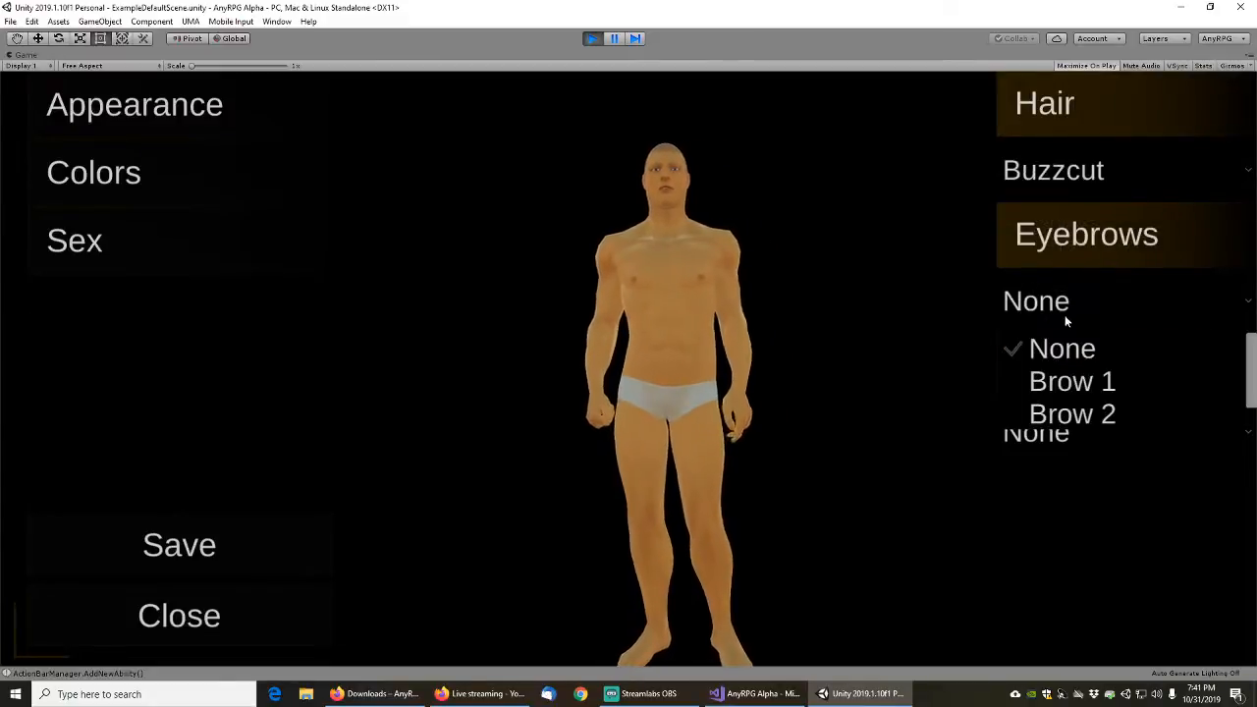
left_click(1069, 379)
left_click(1069, 432)
left_click(1077, 514)
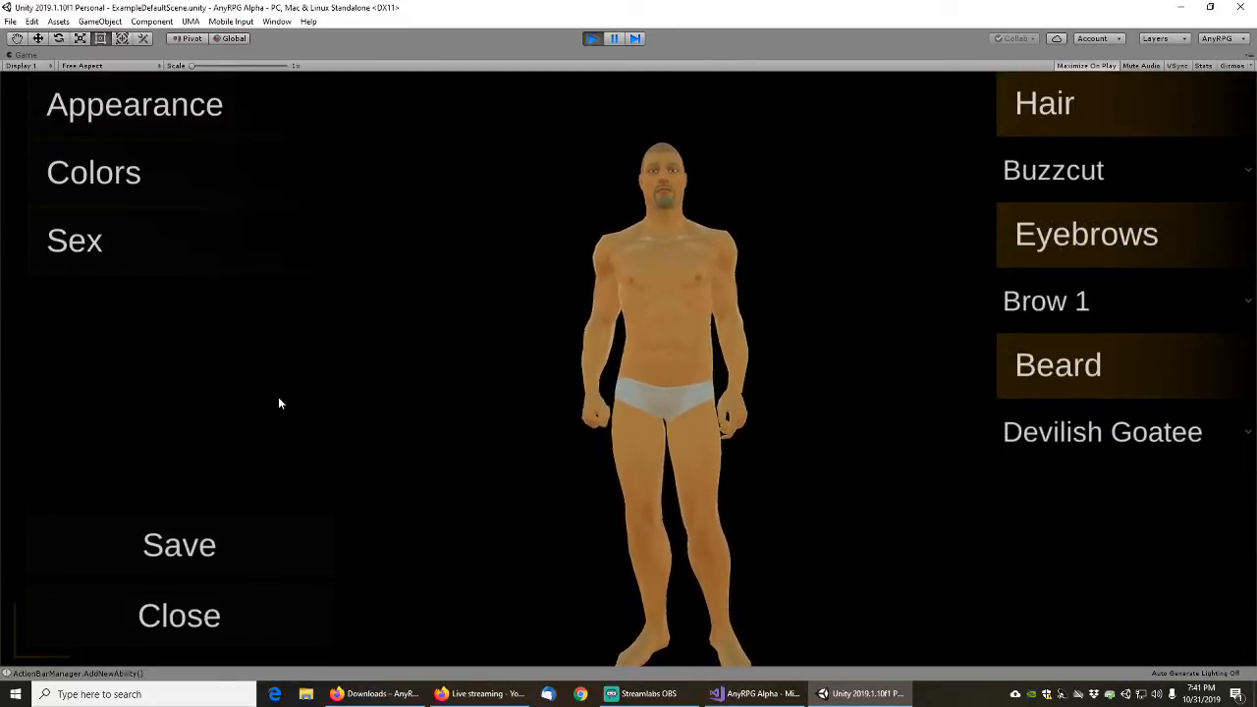
Set the character's skin to a medium-dark brown, save the appearance and close the character creator
left_click(87, 201)
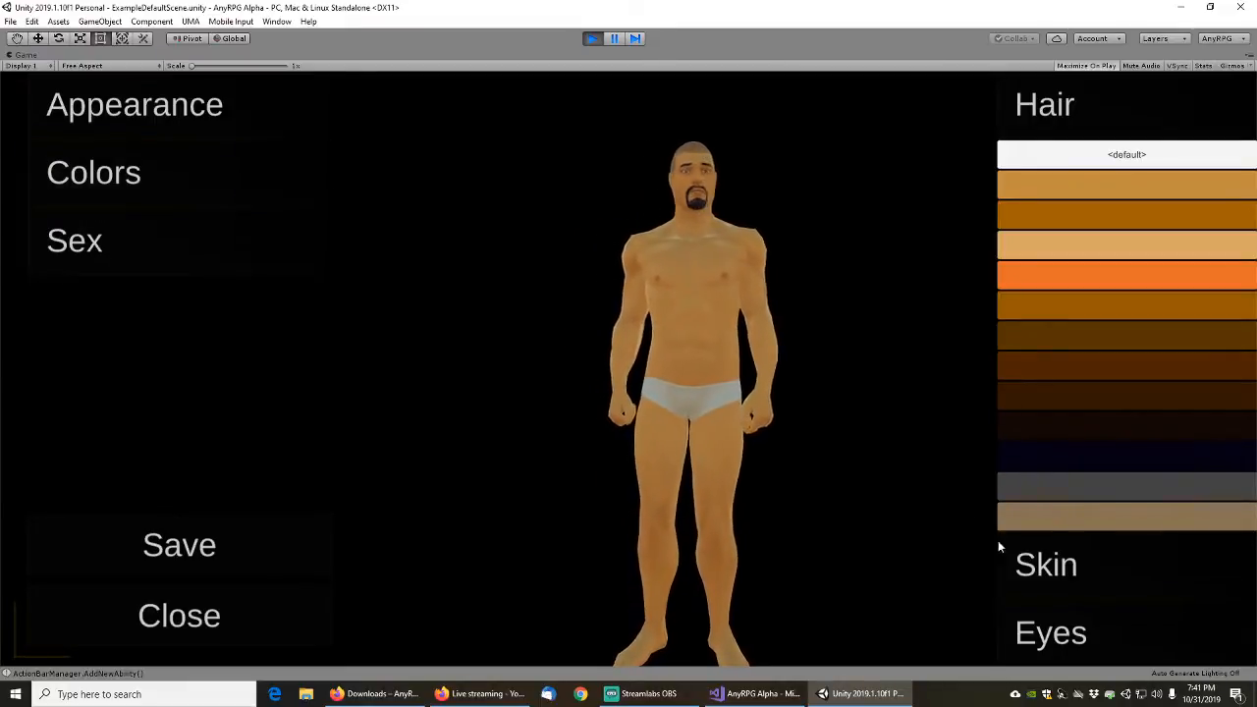
left_click(1046, 564)
left_click(1062, 418)
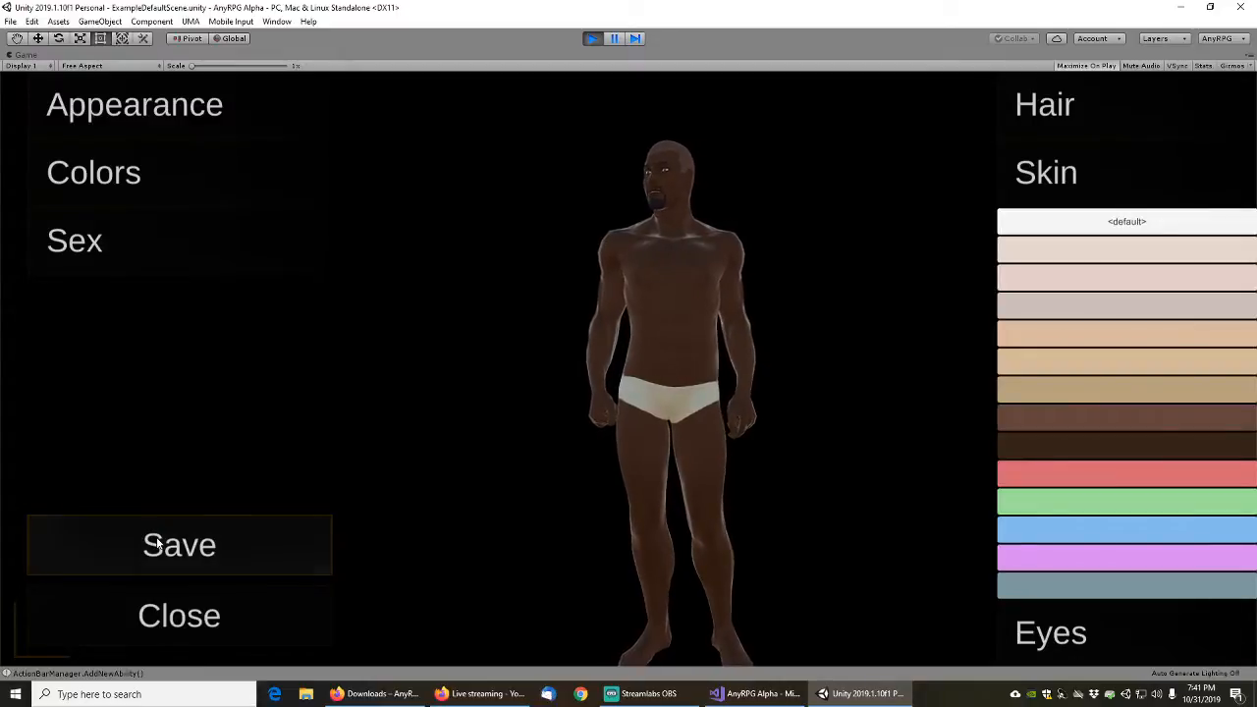
left_click(208, 555)
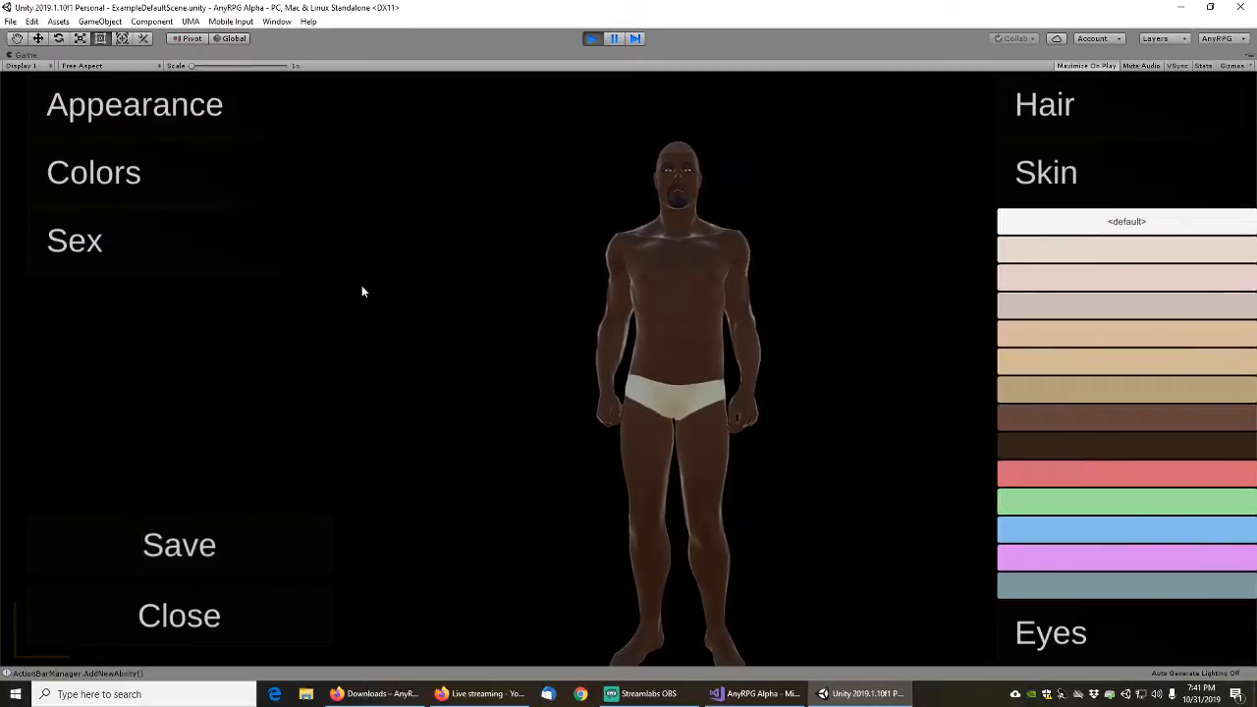
left_click(192, 633)
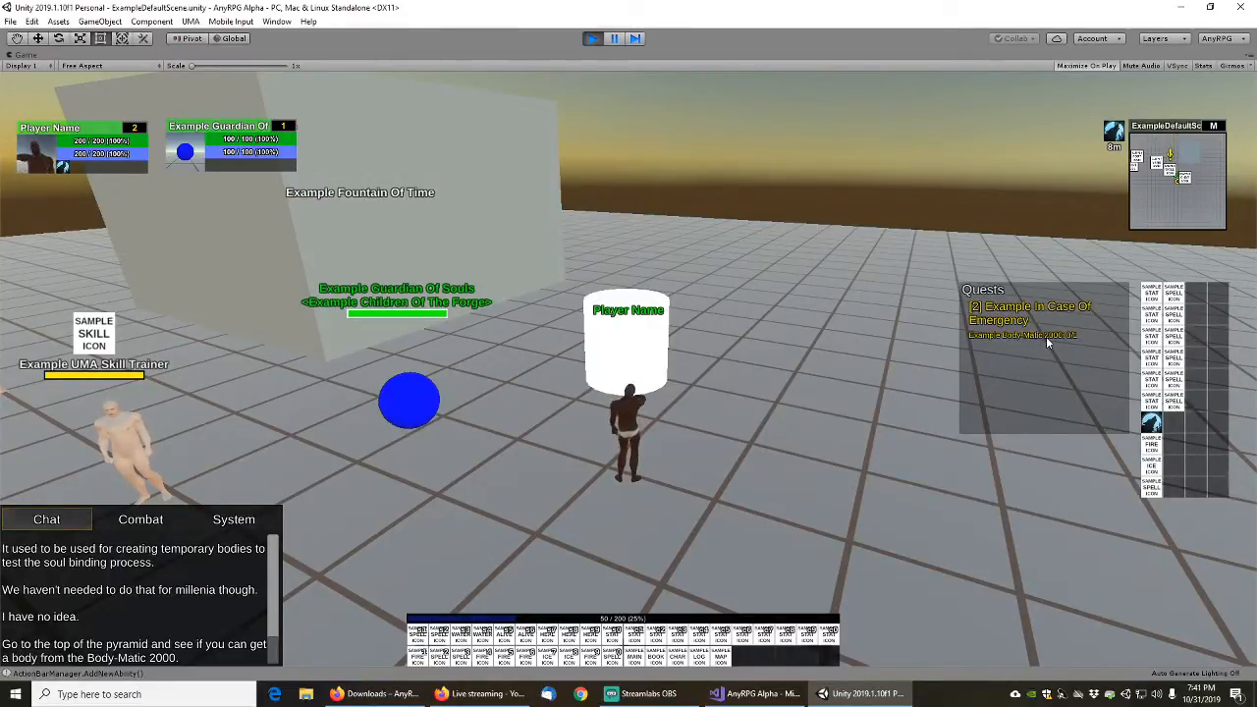
Reopen the character creator at the white cylinder, close it without changes, and stop the playtest
key("w")
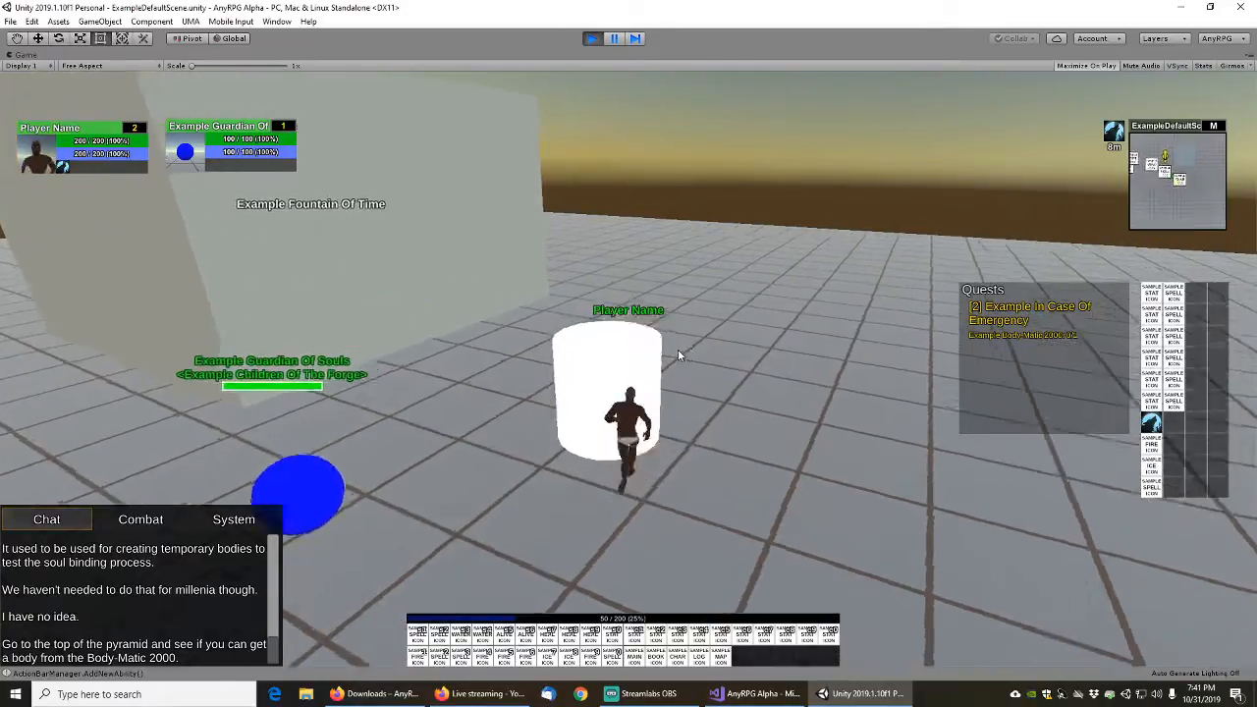
right_click(656, 381)
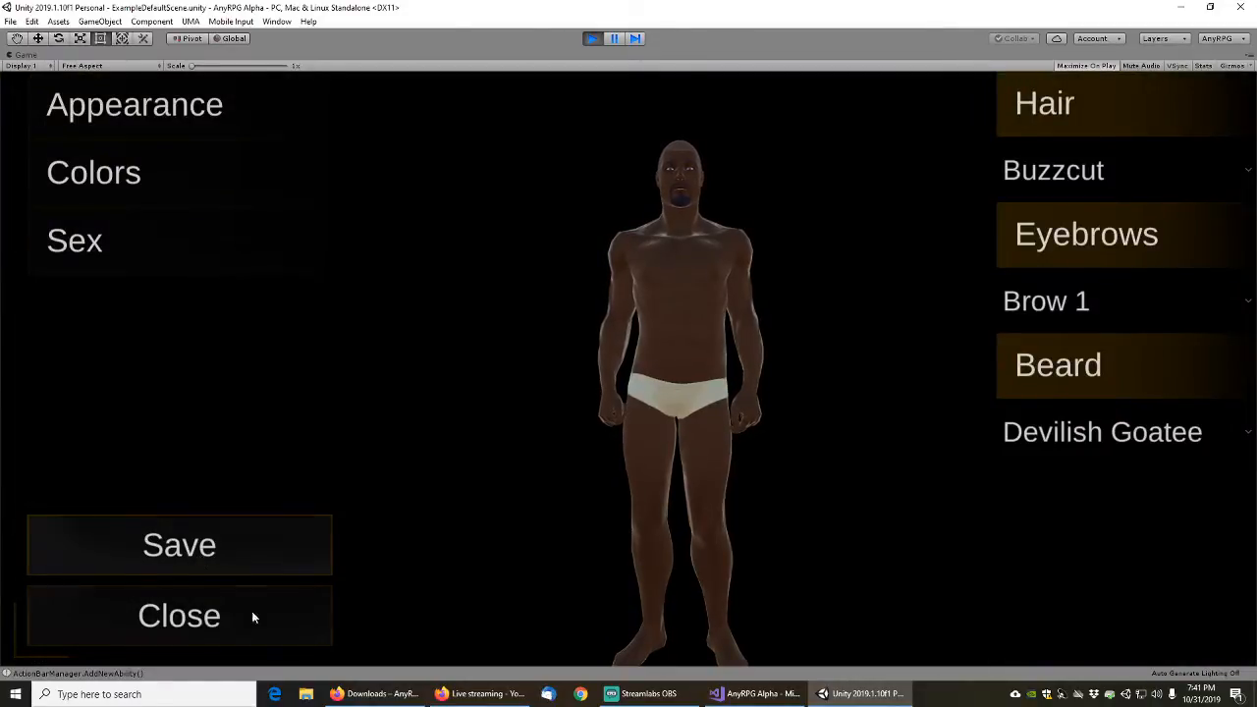
left_click(252, 617)
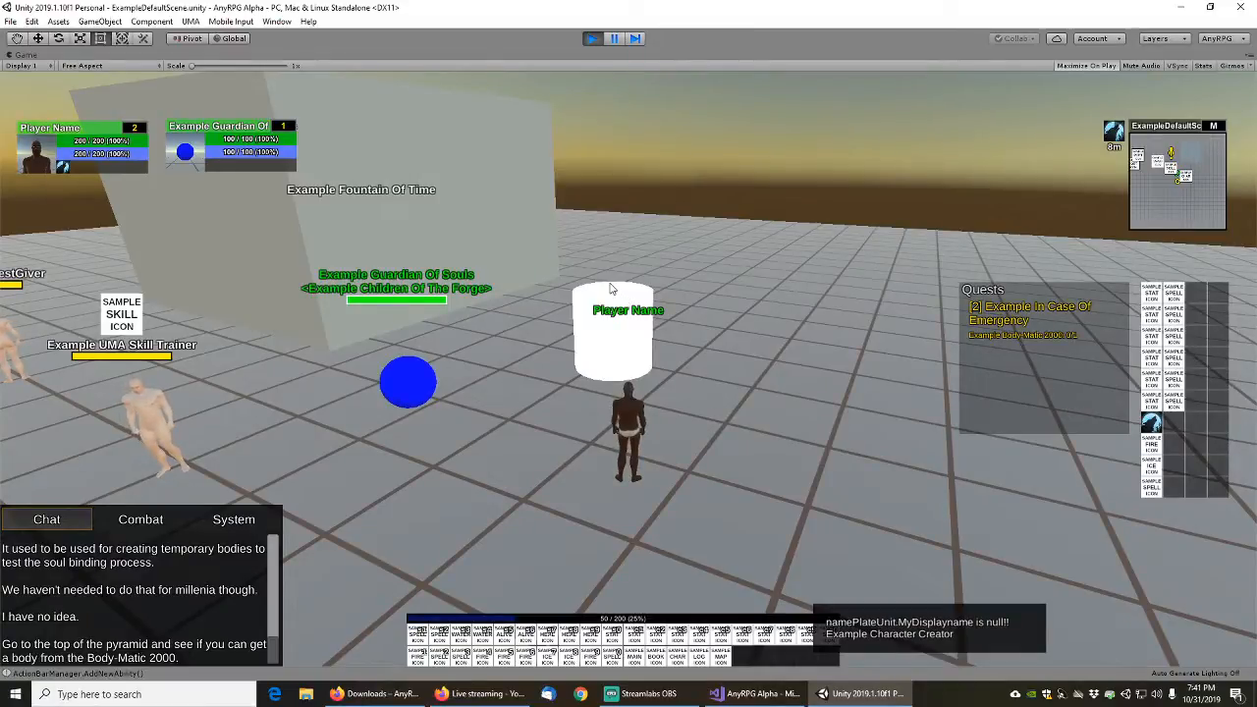
key("d")
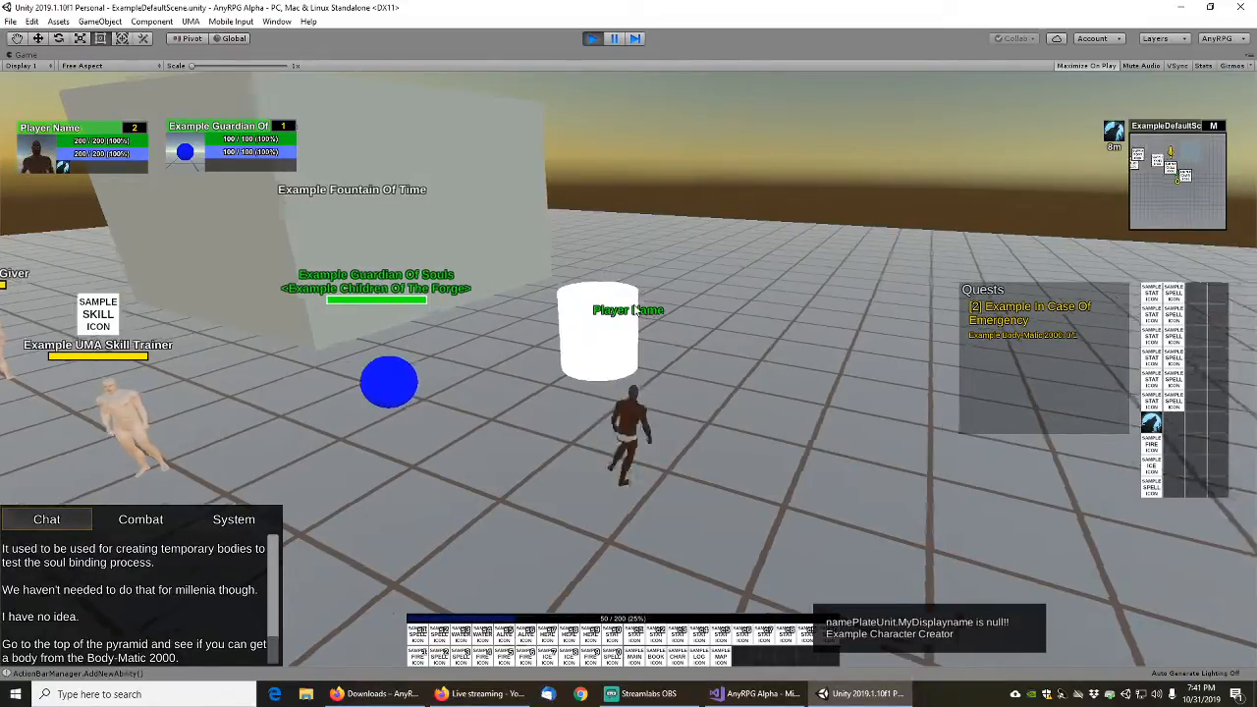
key("a")
left_click_drag(625, 261, 616, 208)
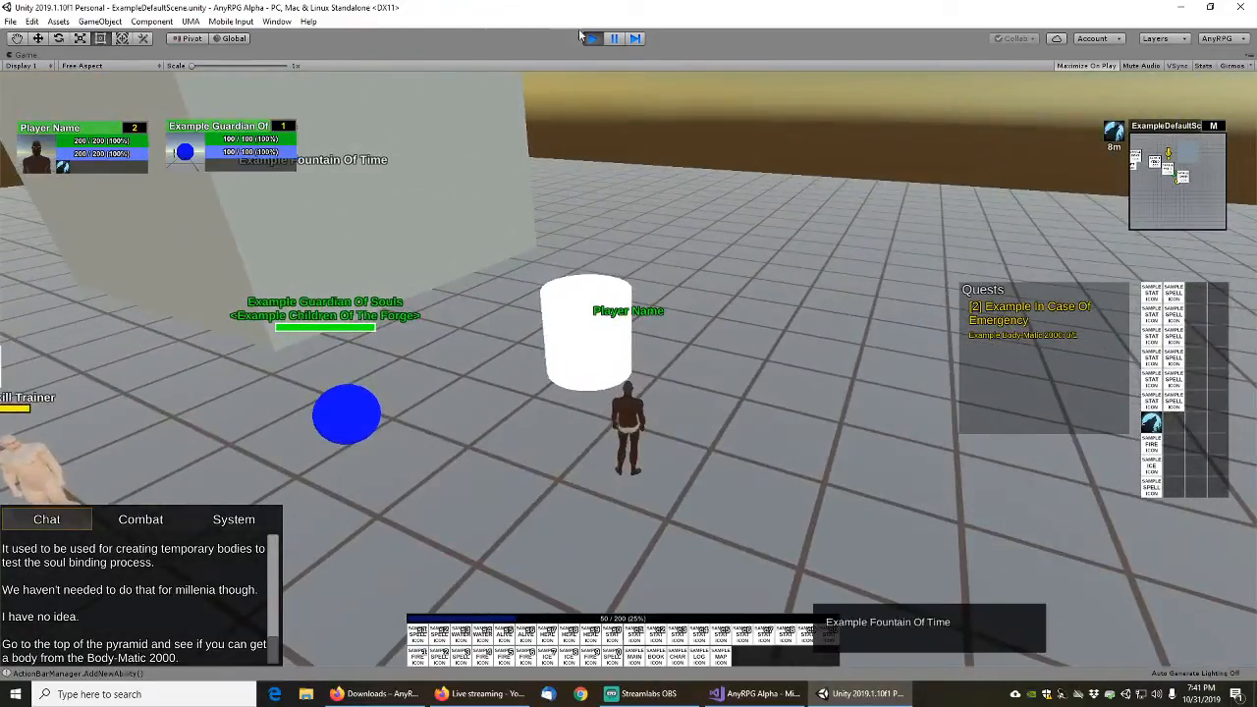
left_click(590, 37)
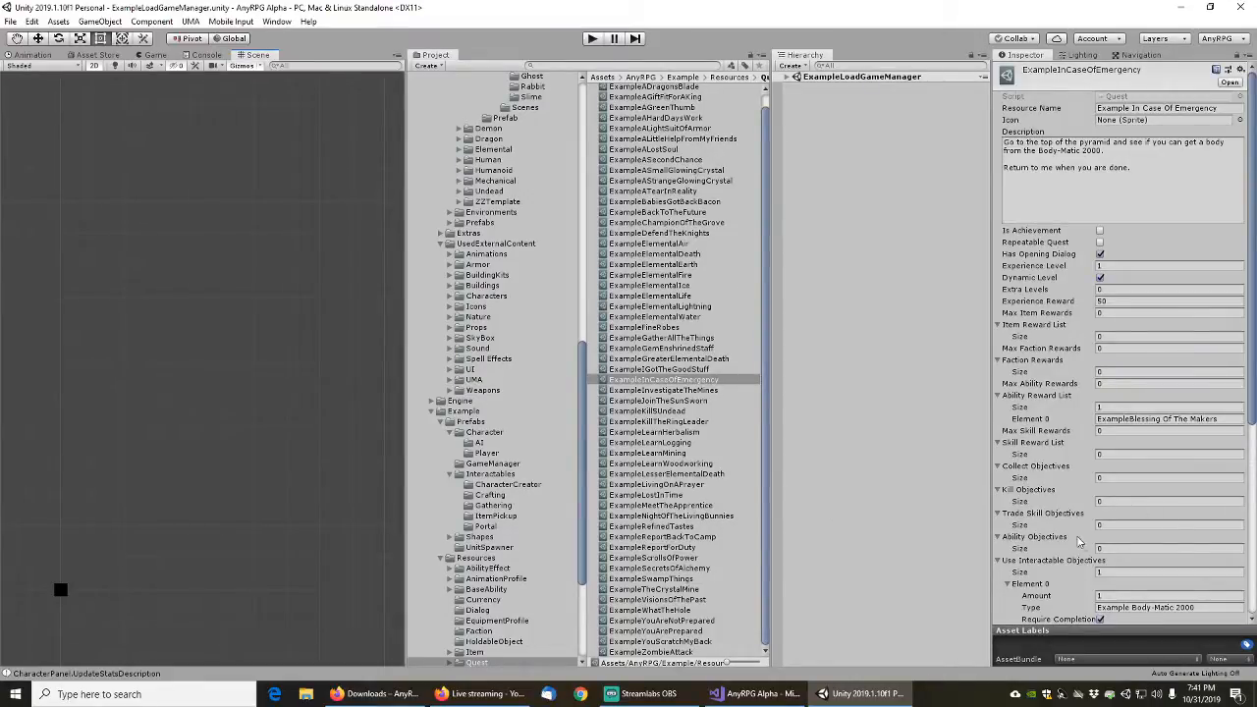
Review the objectives and prerequisites of the ExampleInCaseOfEmergency quest and search the project for bodym
scroll(1063, 545, "down", 3)
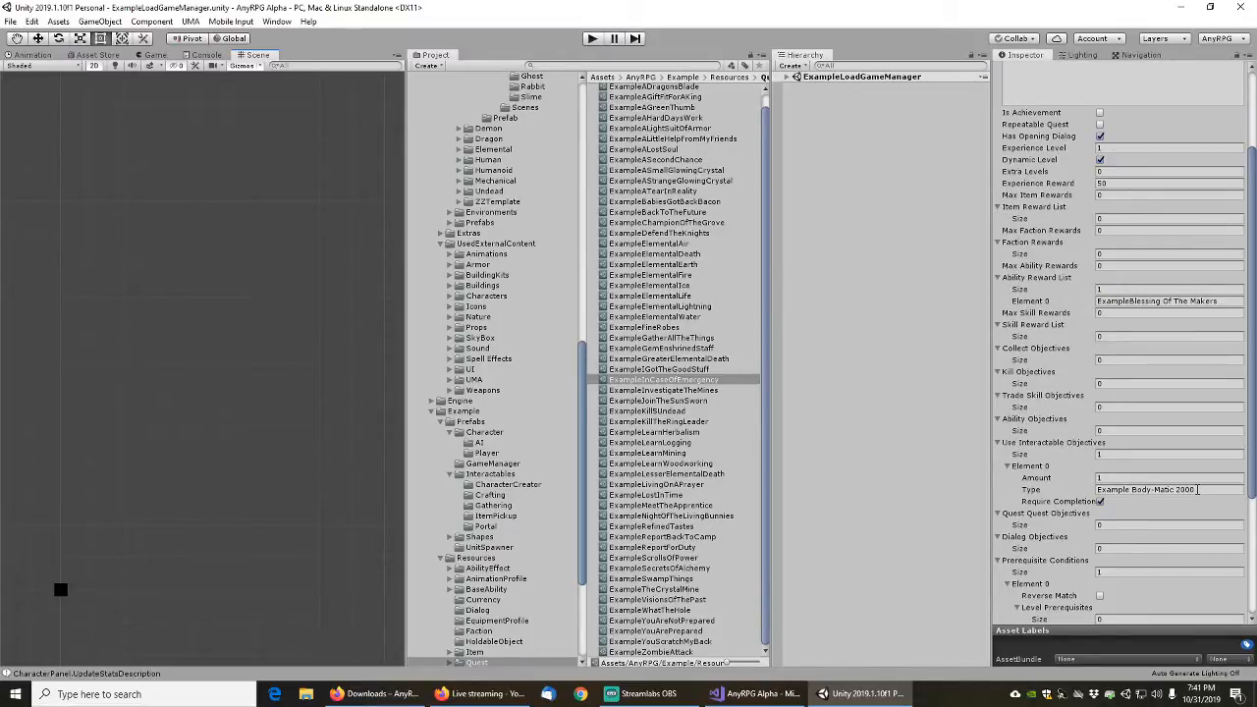
scroll(1067, 512, "down", 3)
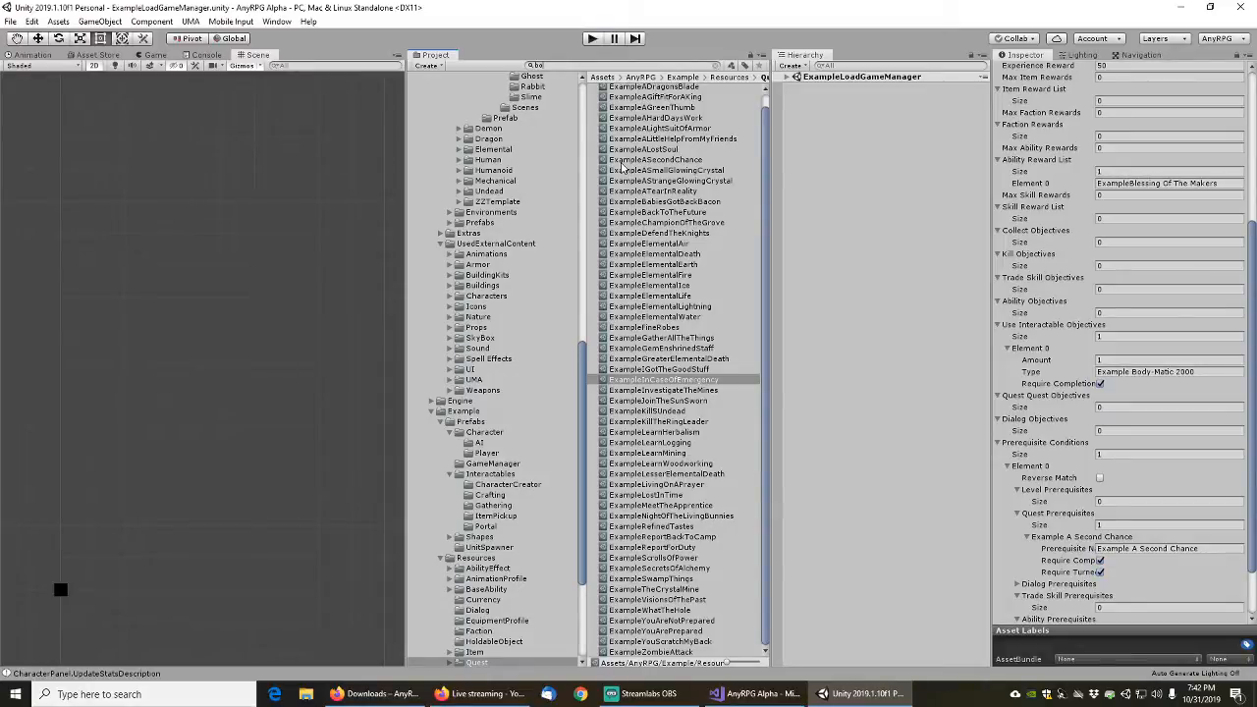
type("dym")
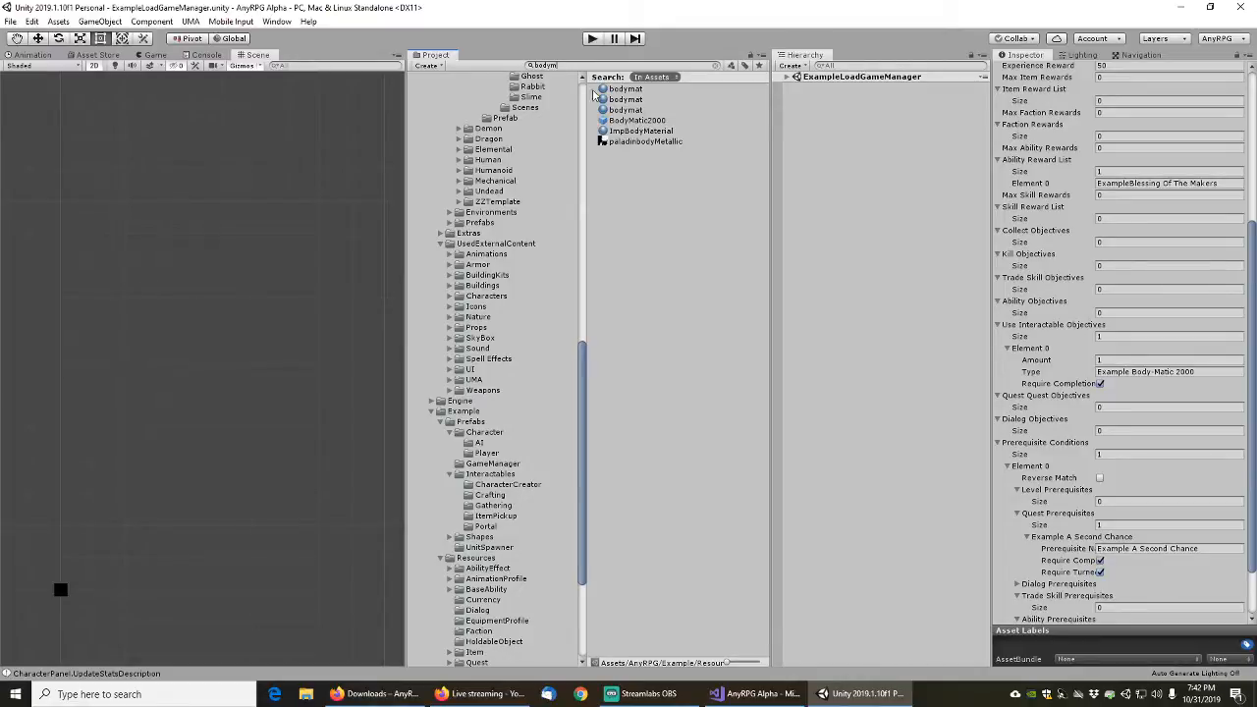
Find and open ExampleDefaultScene, and select ExampleCharacterCreatorInteractablePrefab in it to inspect its components
left_click(568, 65)
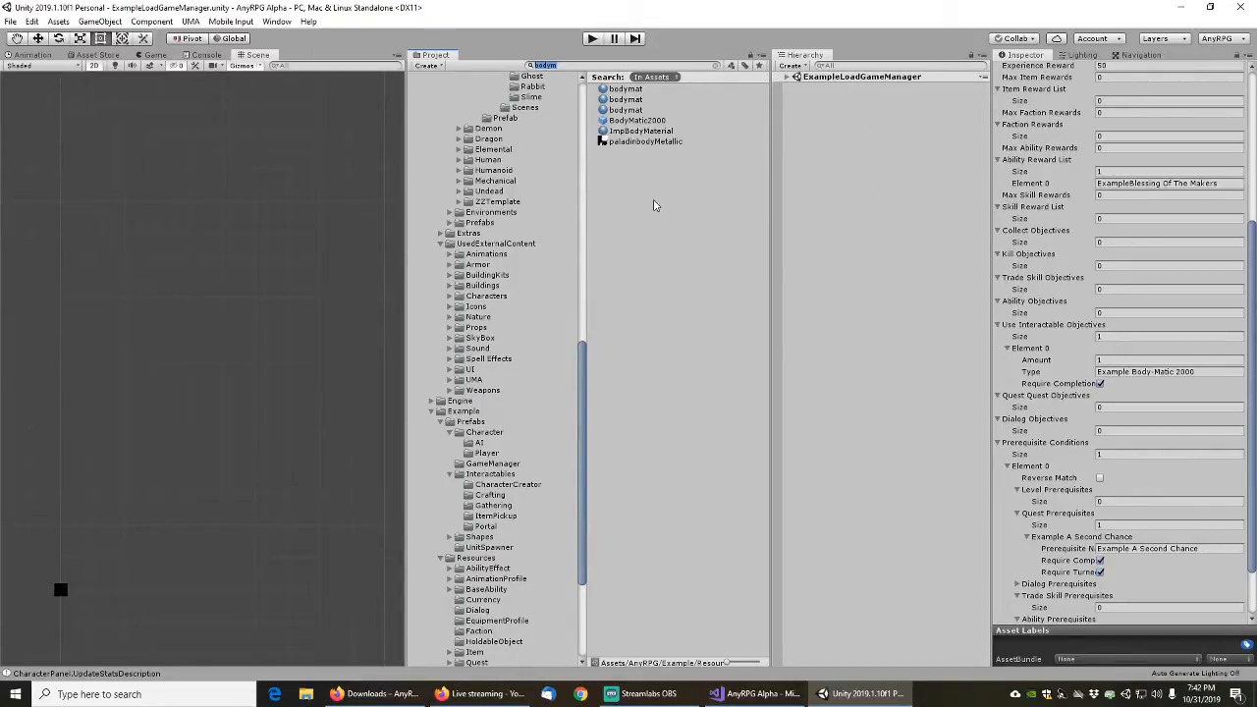
type("exampledefault")
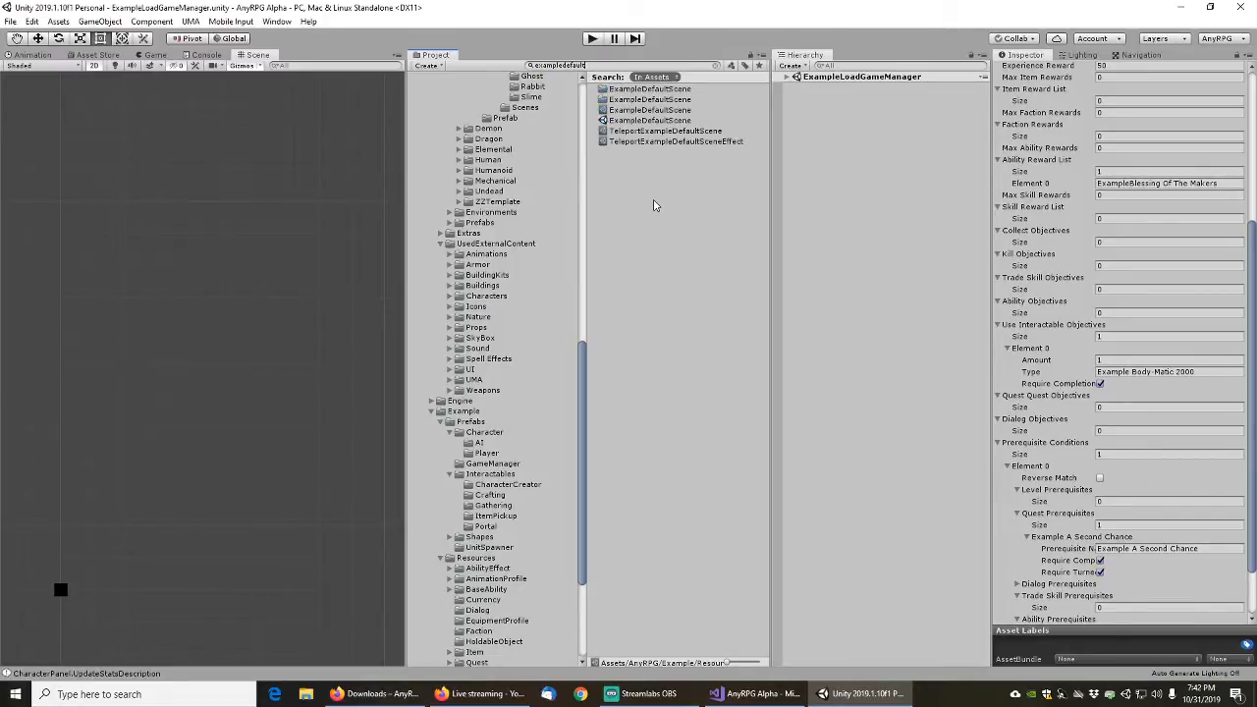
double_click(649, 119)
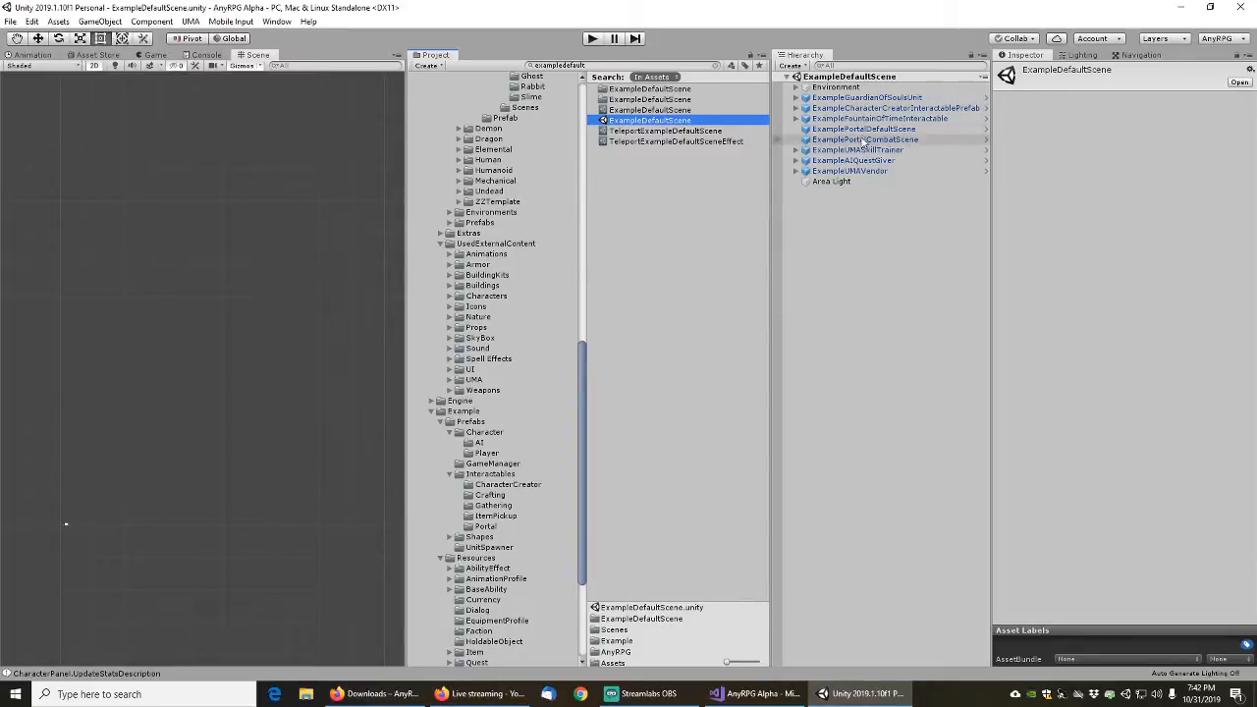
left_click(869, 108)
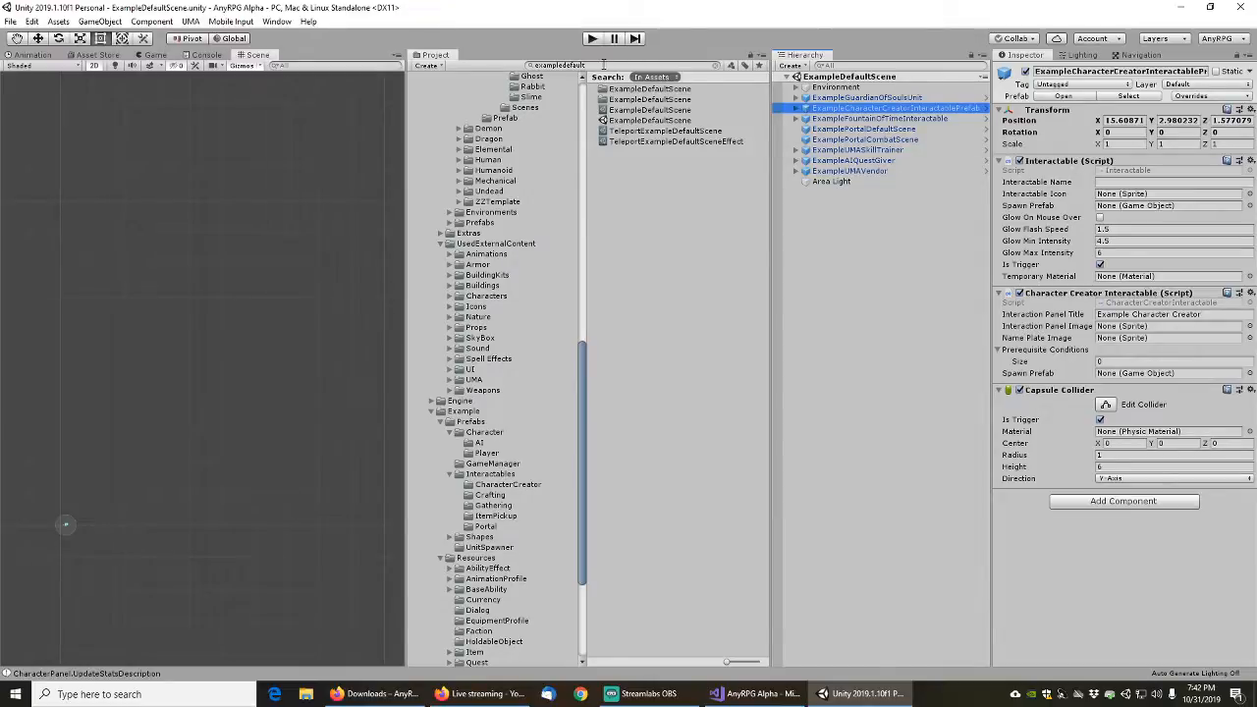
Search the project for bodymatic and examine the BodyMatic2000 prefab's interactable components and quest prerequisites
left_click(604, 65)
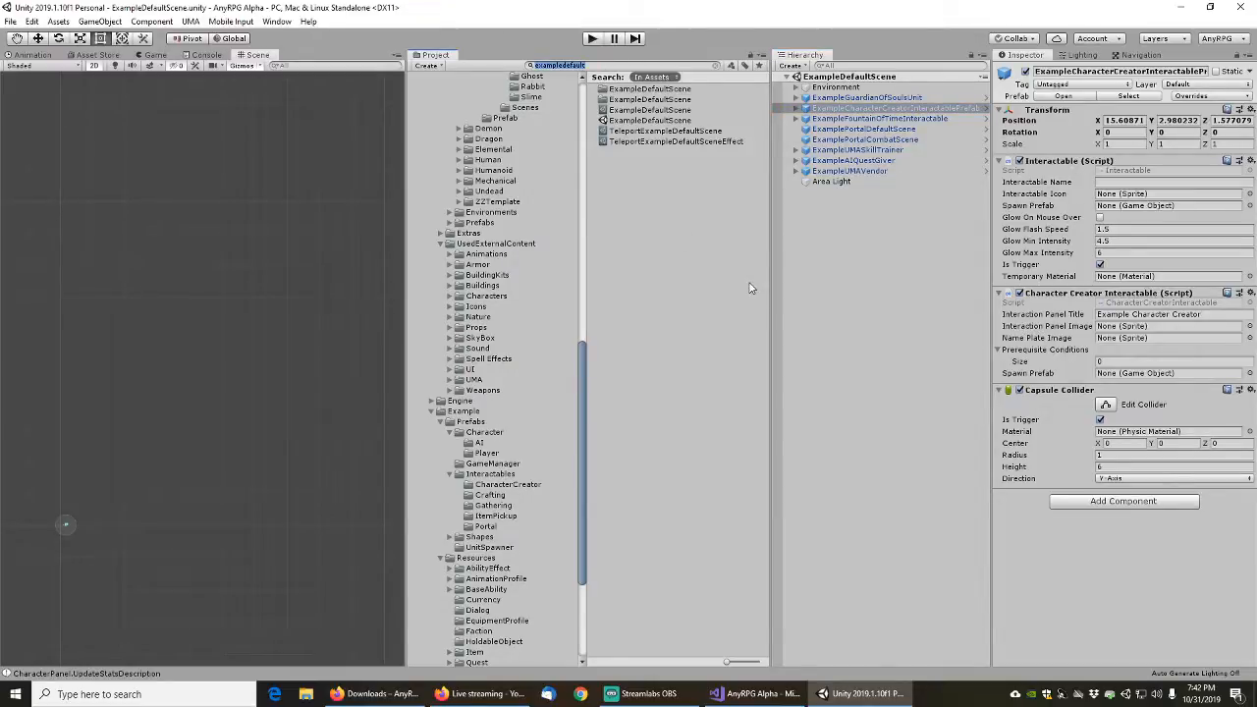
type("bodymatic")
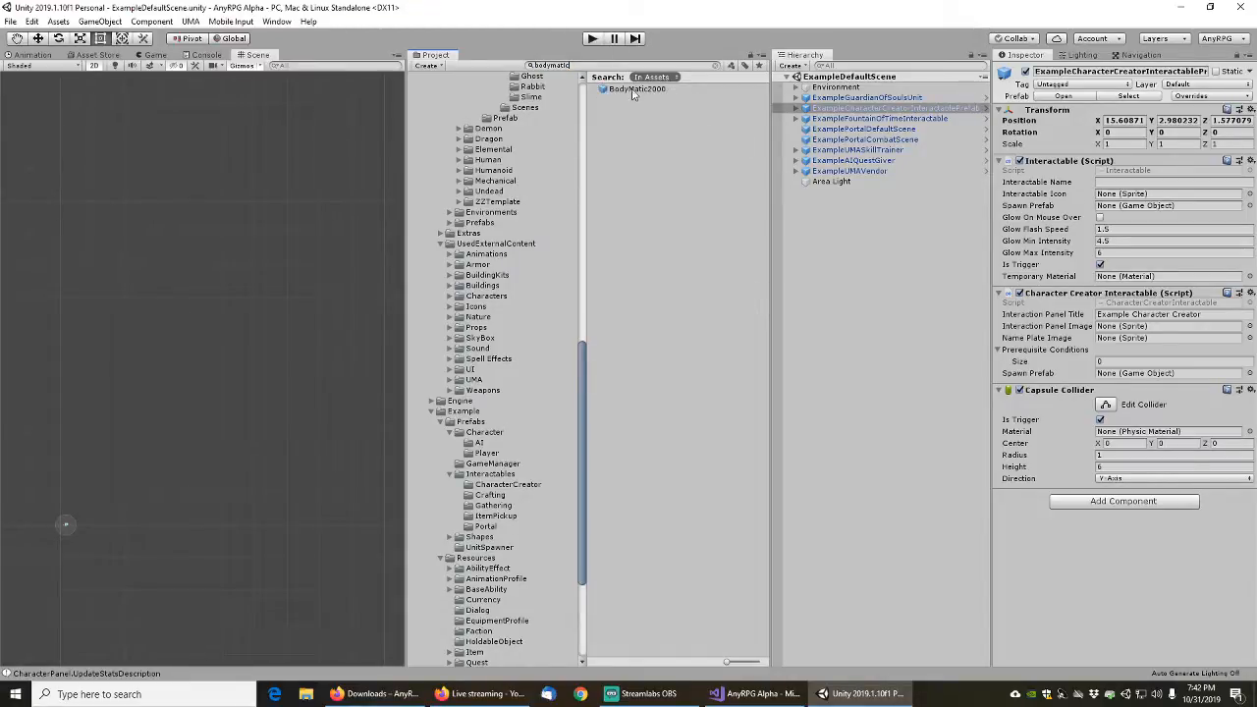
left_click(634, 91)
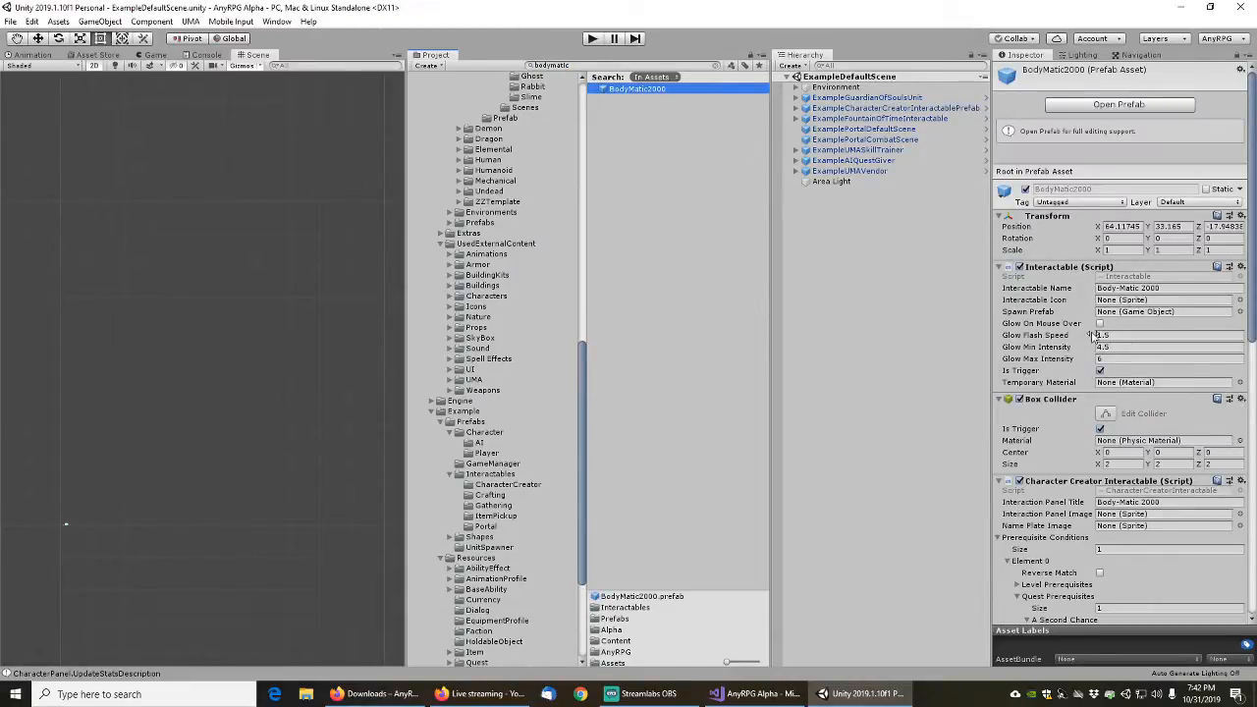
left_click(1169, 286)
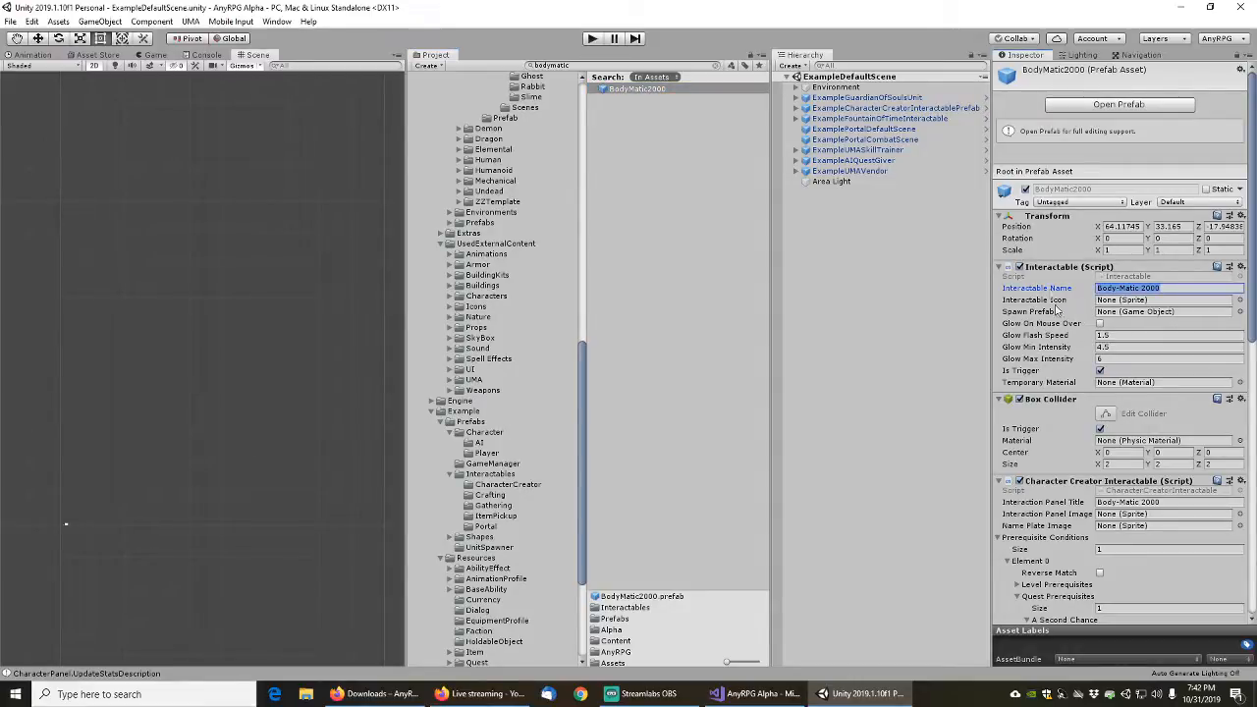
scroll(1054, 444, "down", 3)
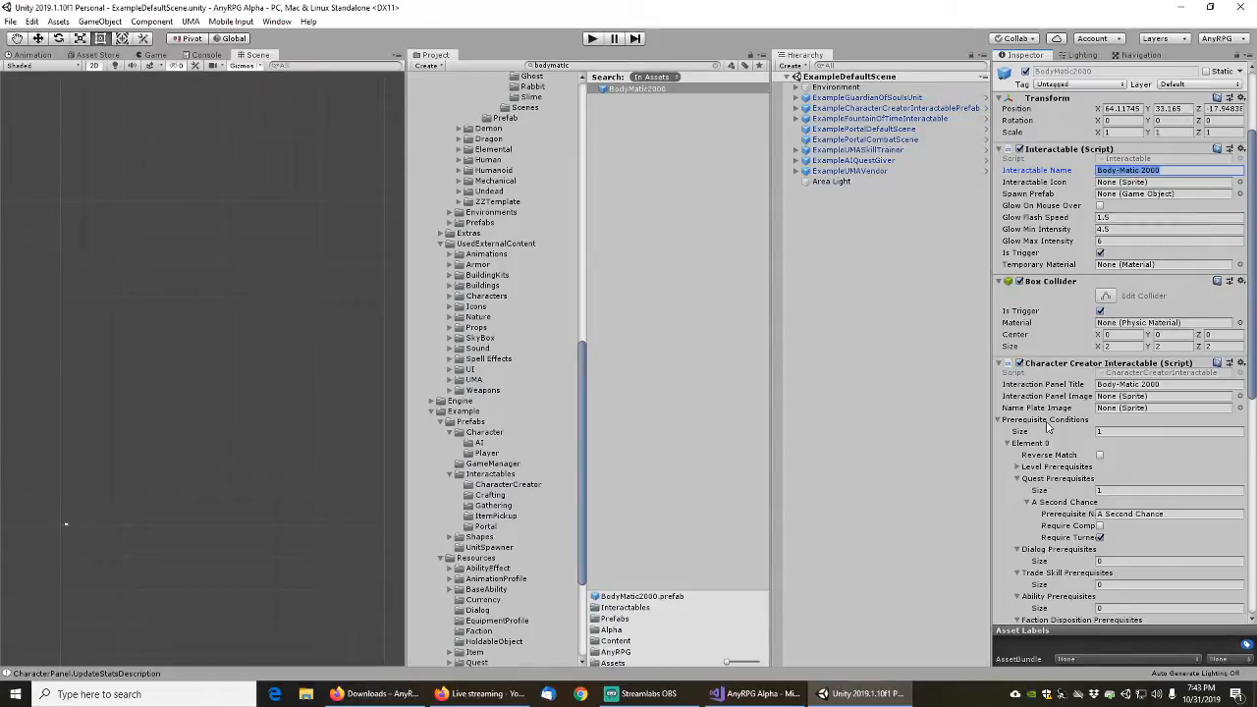
scroll(1047, 427, "down", 3)
scroll(1049, 427, "down", 6)
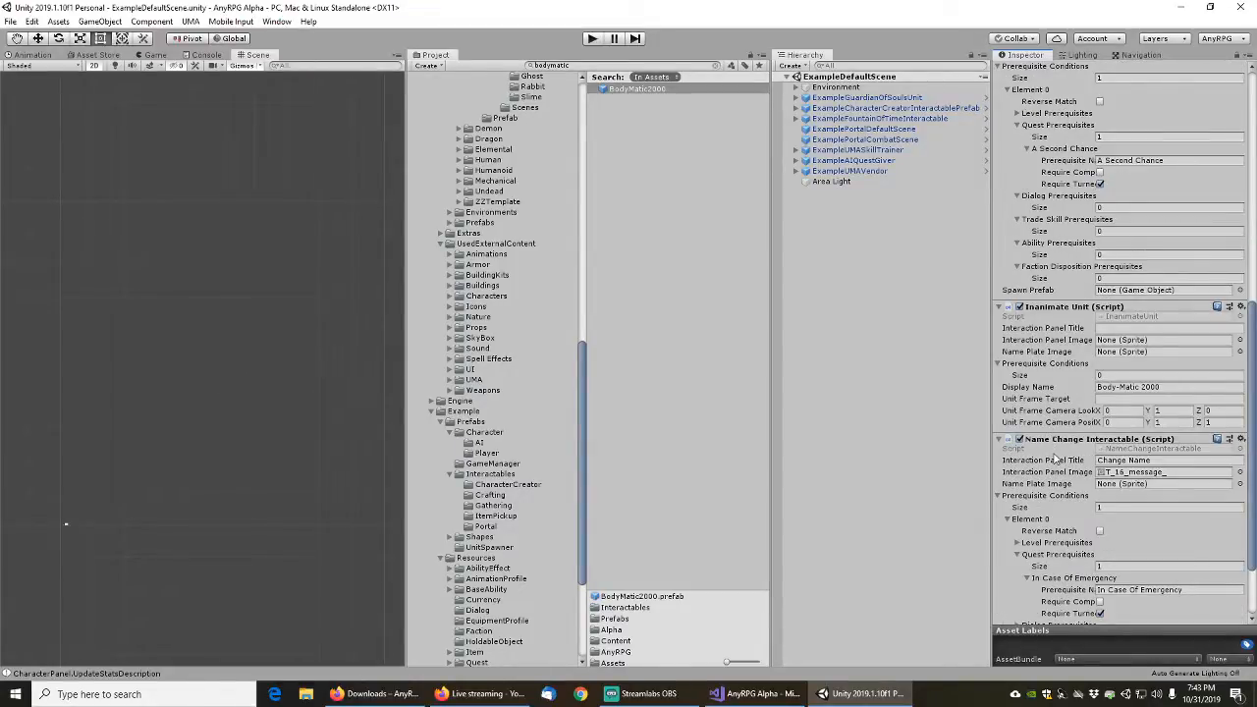
scroll(1052, 458, "down", 3)
scroll(1049, 455, "up", 15)
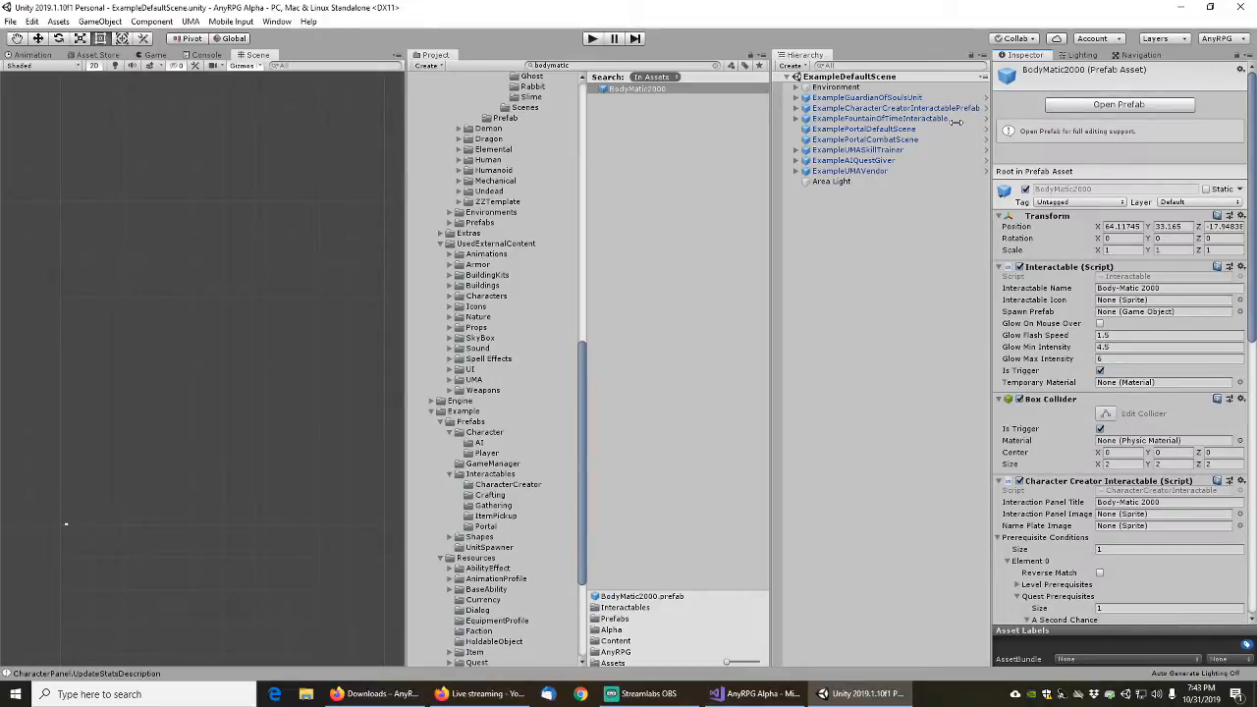
Duplicate the BodyMatic2000 prefab and rename the copy ExampleBodyMatic2000
left_click(612, 119)
left_click(625, 90)
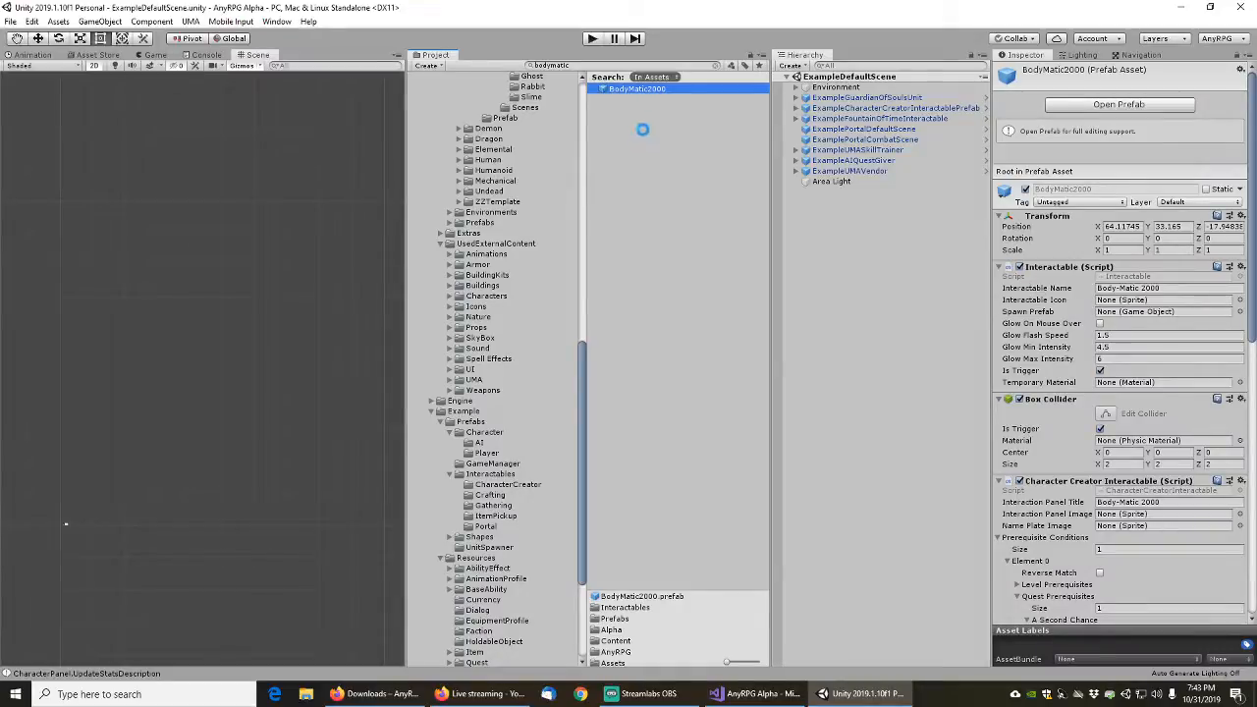
key("ctrl+d")
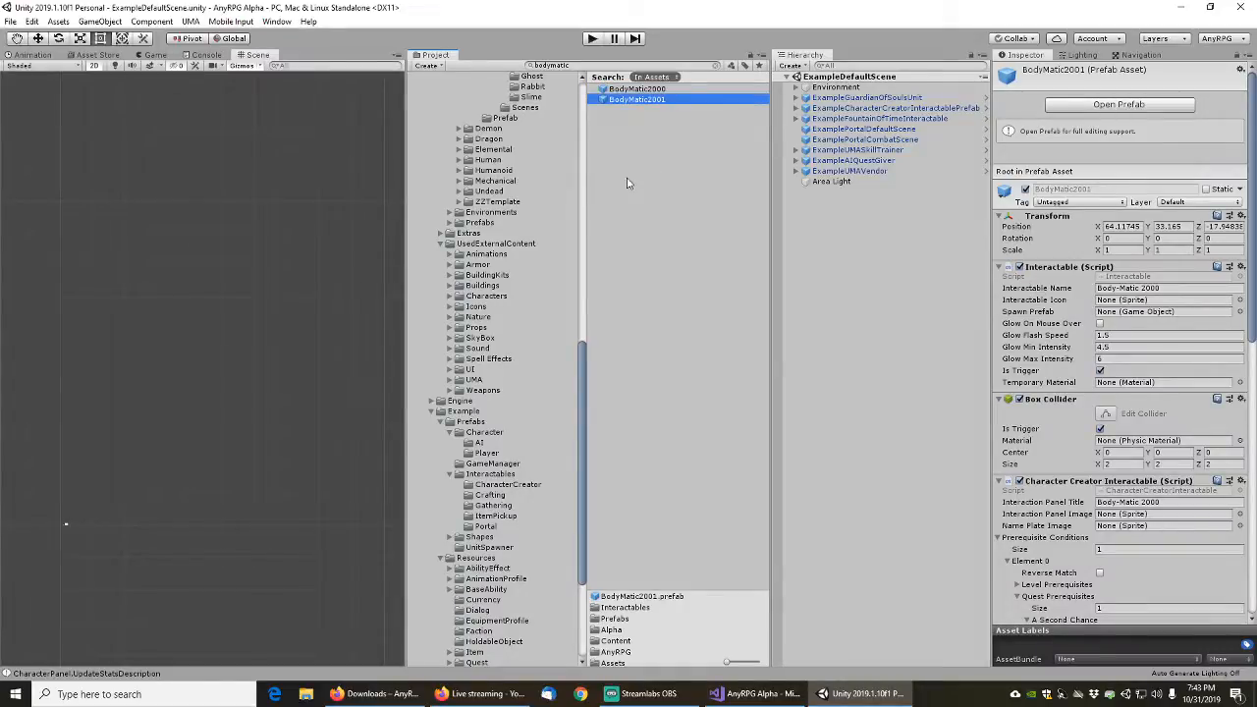
key("F2")
type("Example")
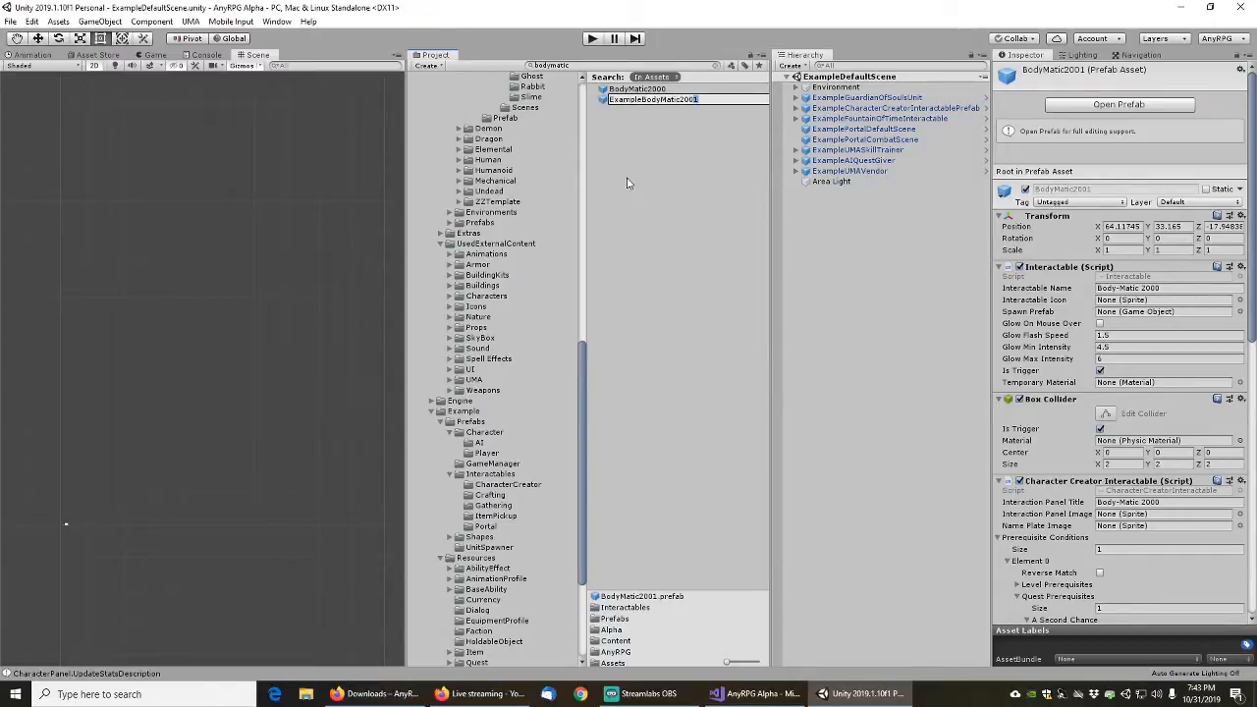
key("Return")
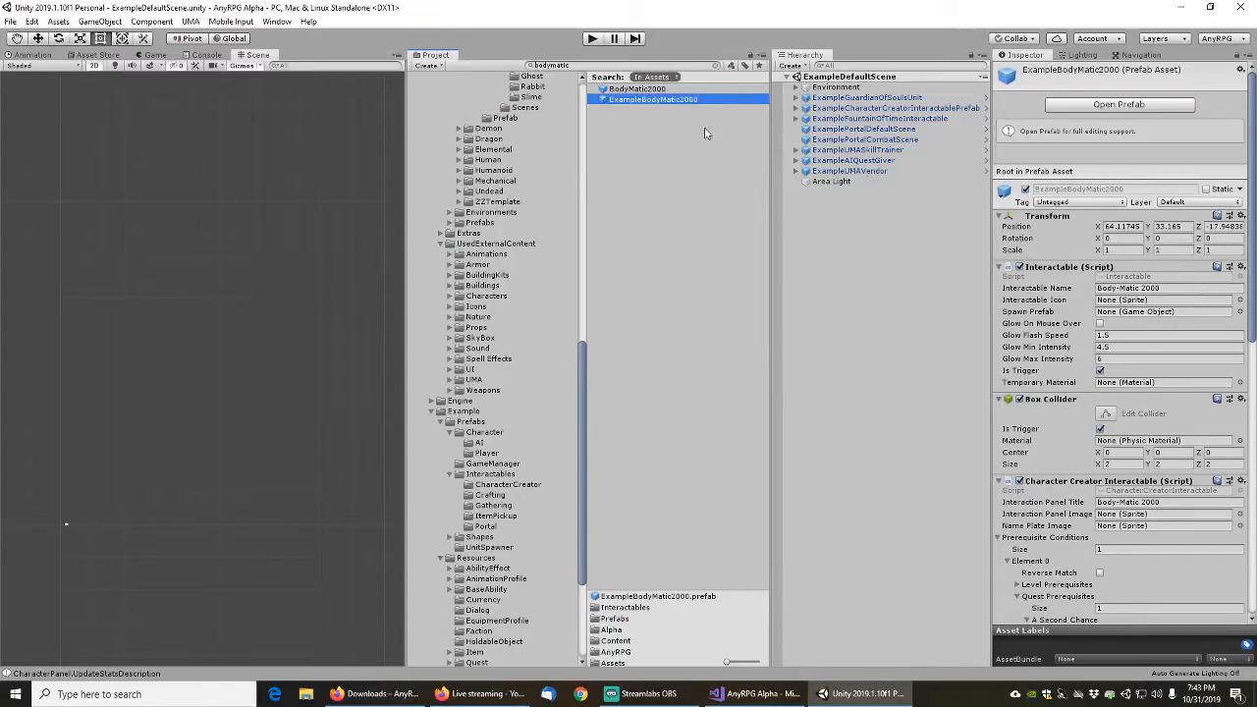
Move ExampleBodyMatic2000 into the Example CharacterCreator interactables folder and examine the collider settings of ExampleCharacterCreatorInteractablePrefab
left_click_drag(583, 375, 583, 479)
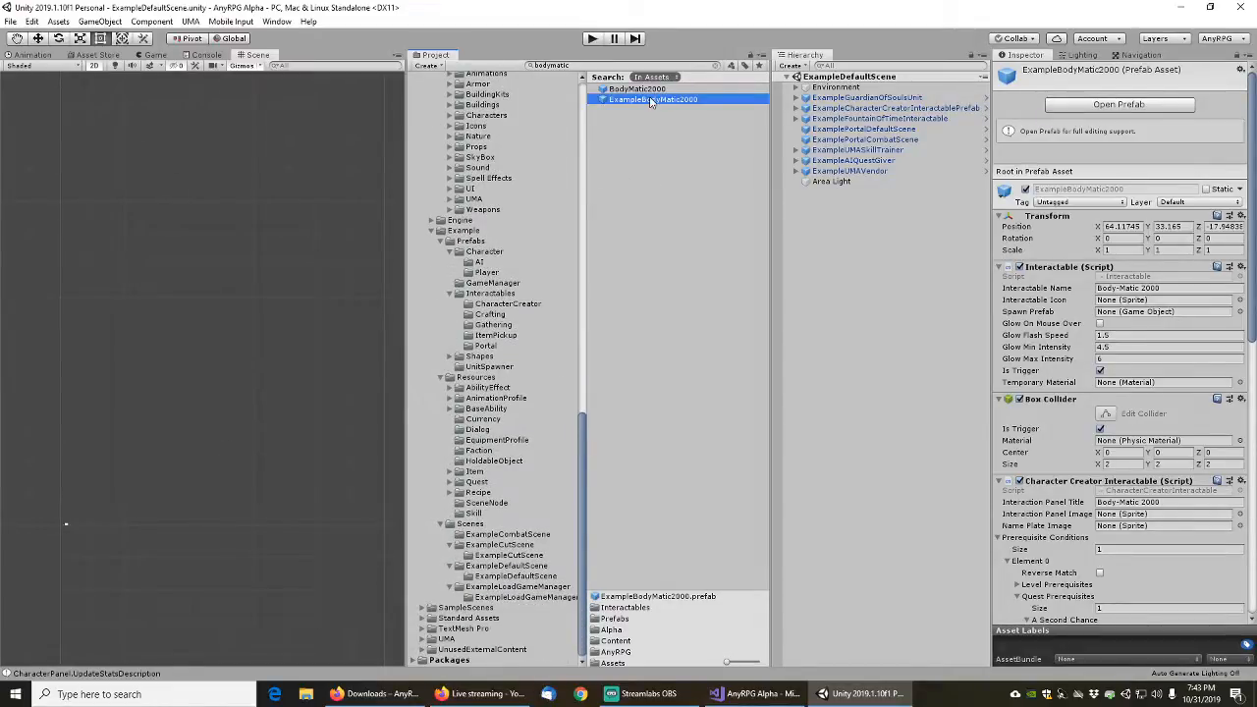
left_click_drag(651, 101, 511, 303)
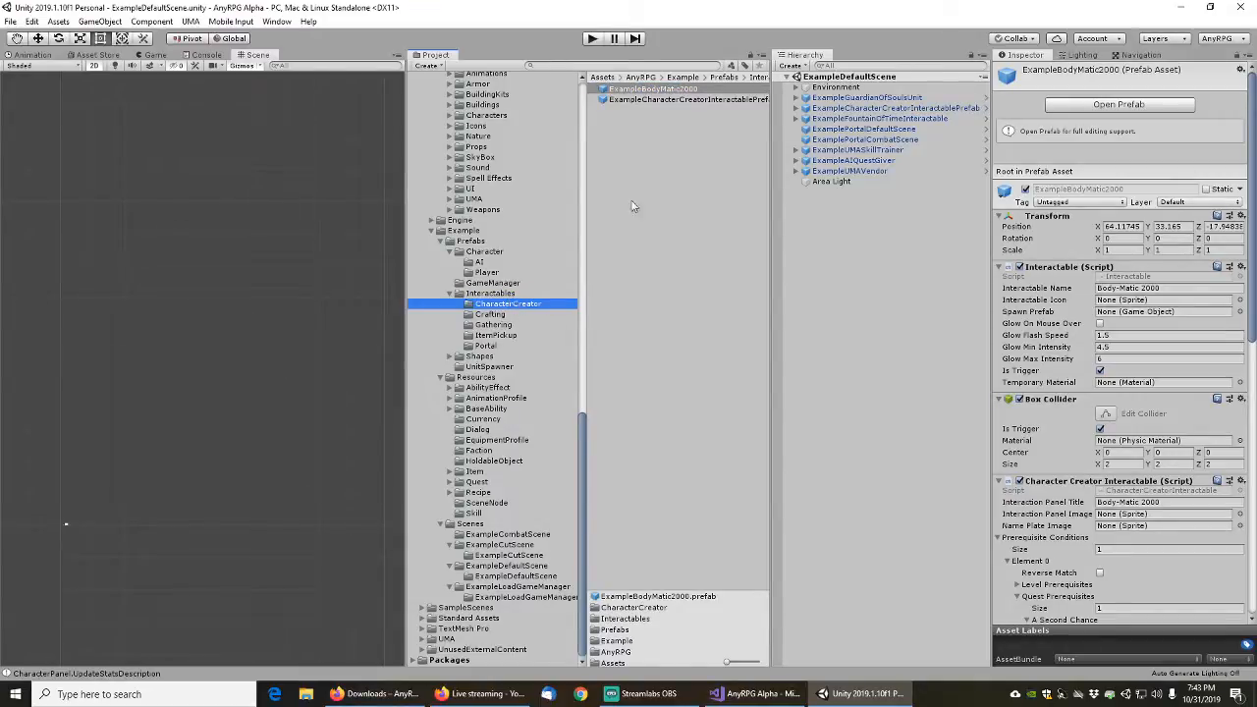
left_click(655, 90)
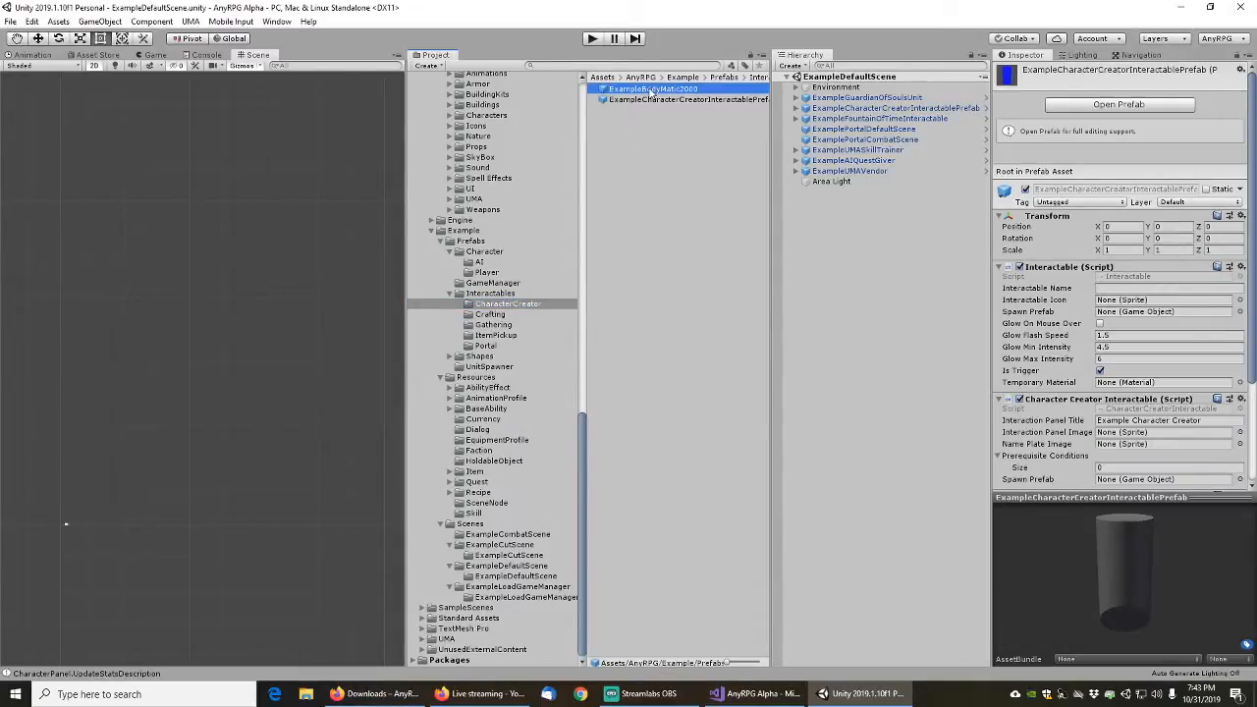
left_click(668, 100)
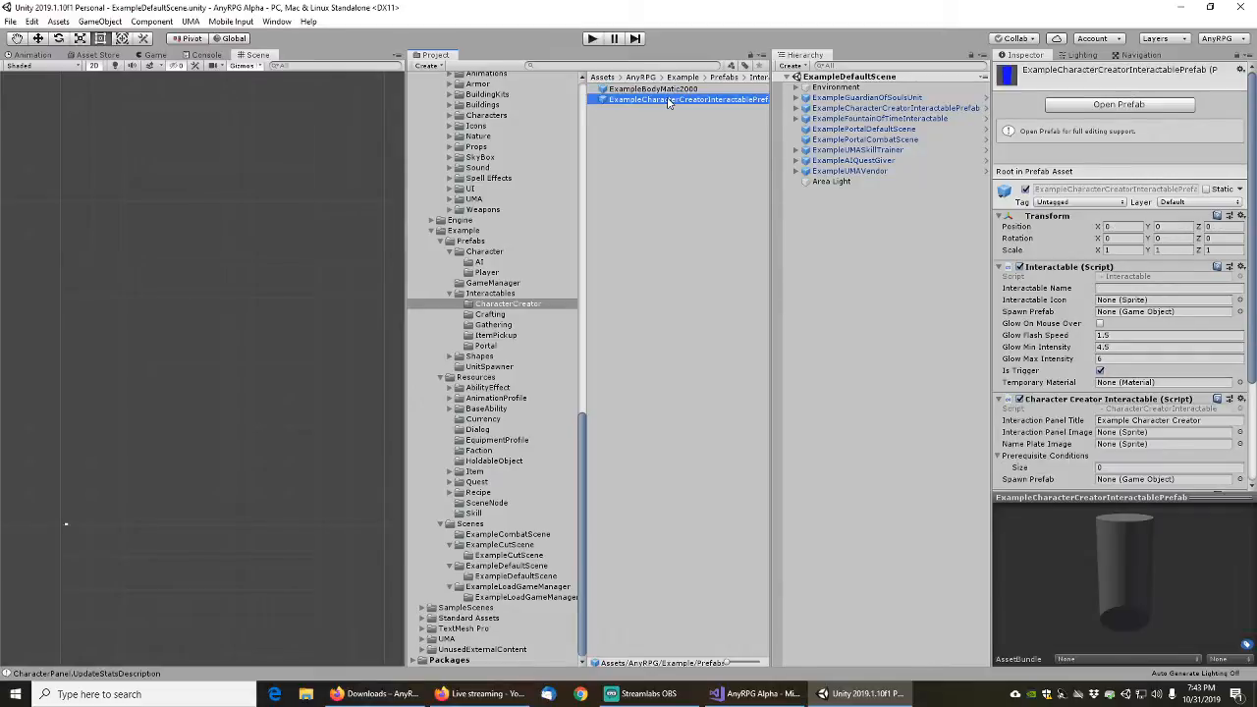
scroll(1059, 352, "down", 3)
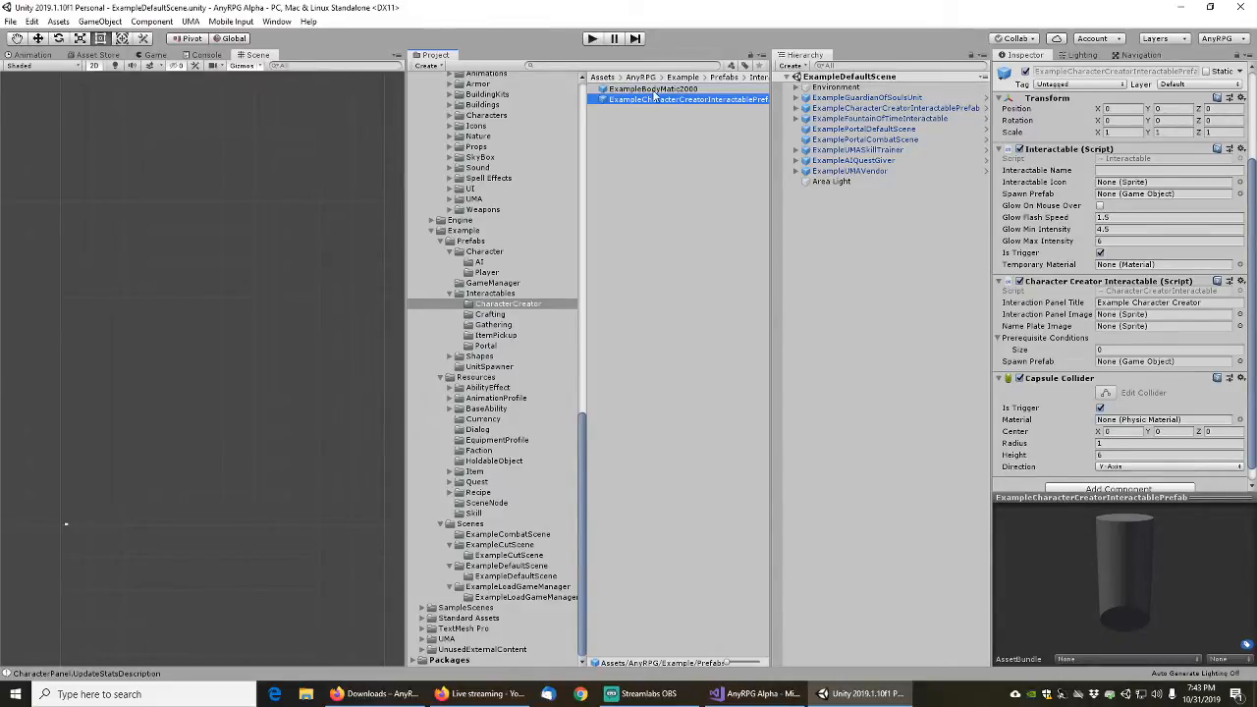
Replace the Box Collider on ExampleBodyMatic2000 with a Capsule Collider
left_click(654, 89)
right_click(1045, 287)
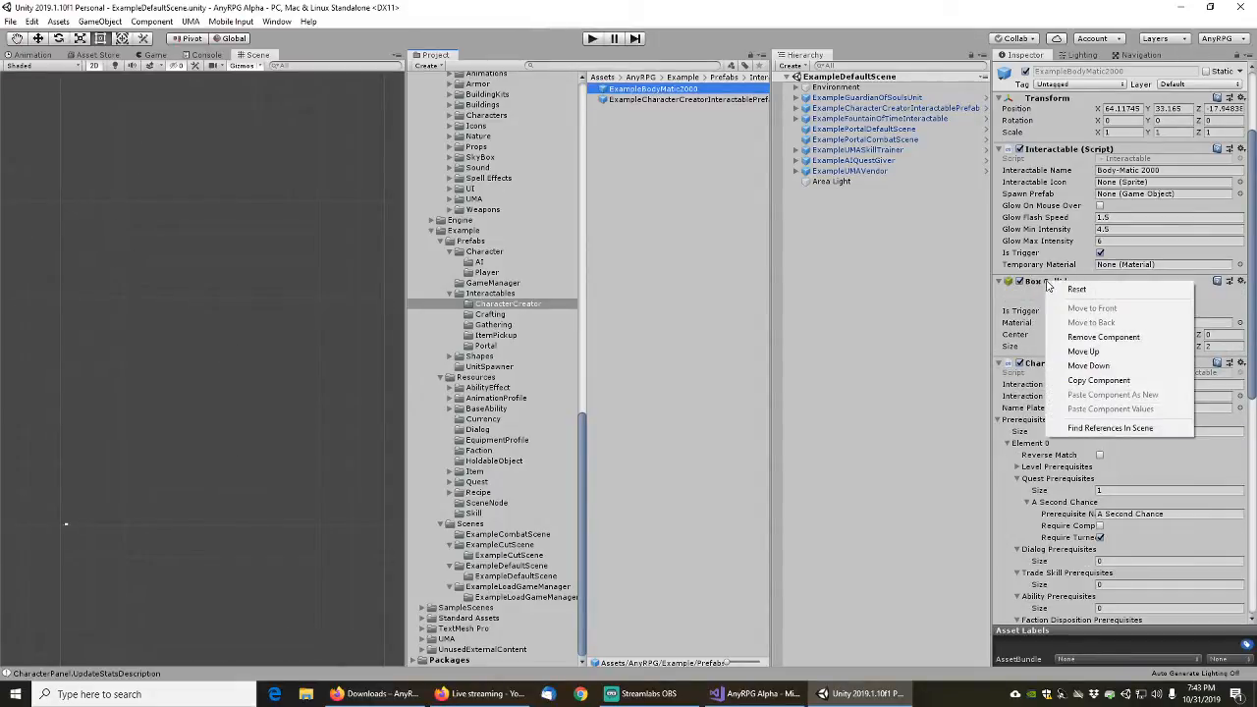
left_click(1087, 340)
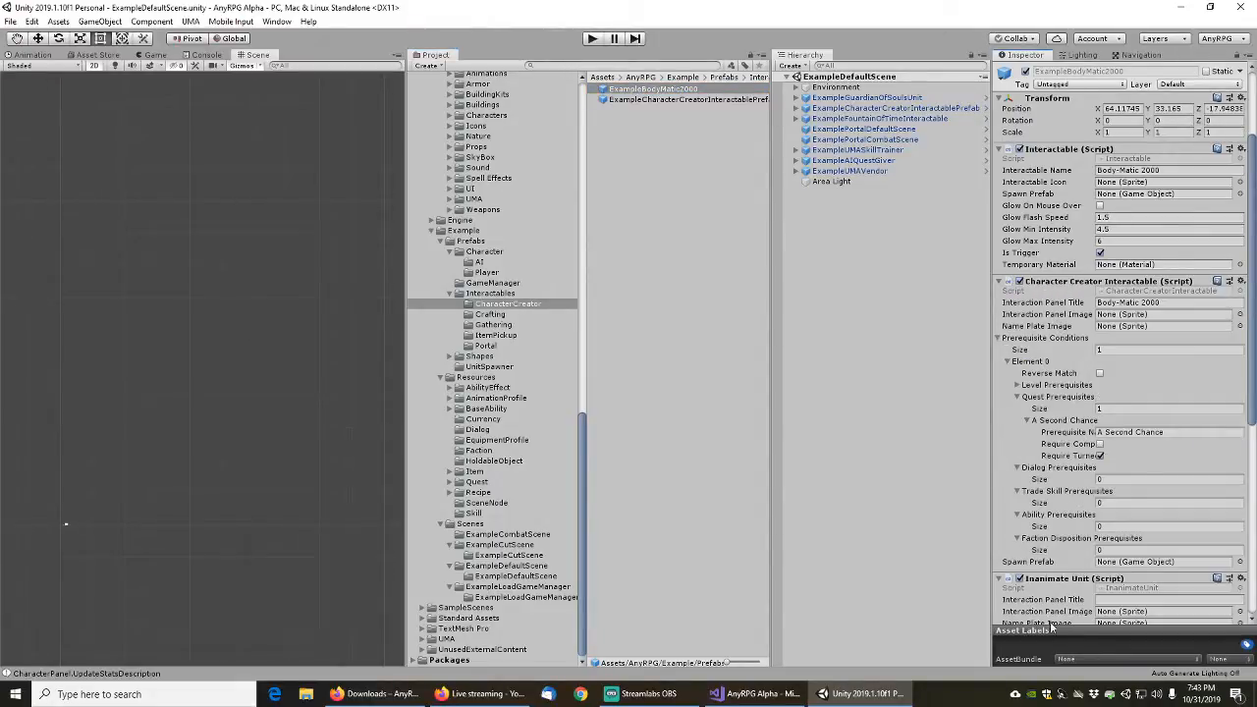
scroll(1070, 601, "down", 5)
left_click(1119, 608)
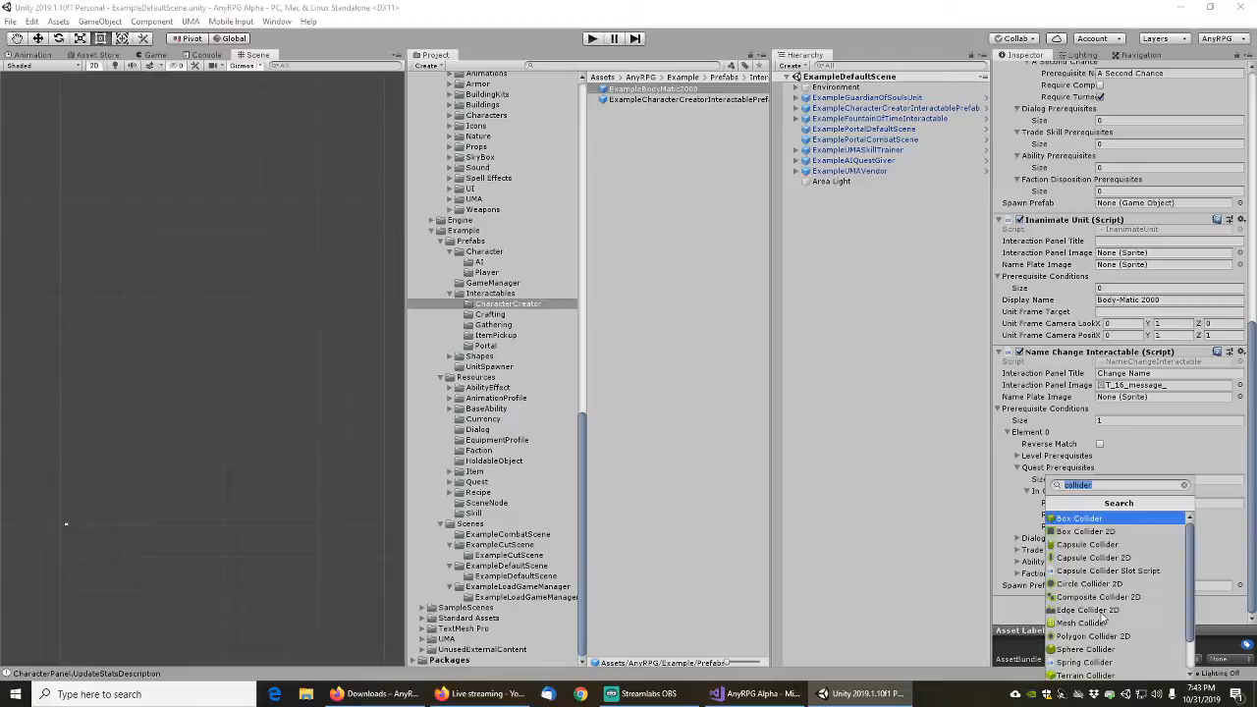
left_click(1084, 550)
scroll(1090, 522, "down", 3)
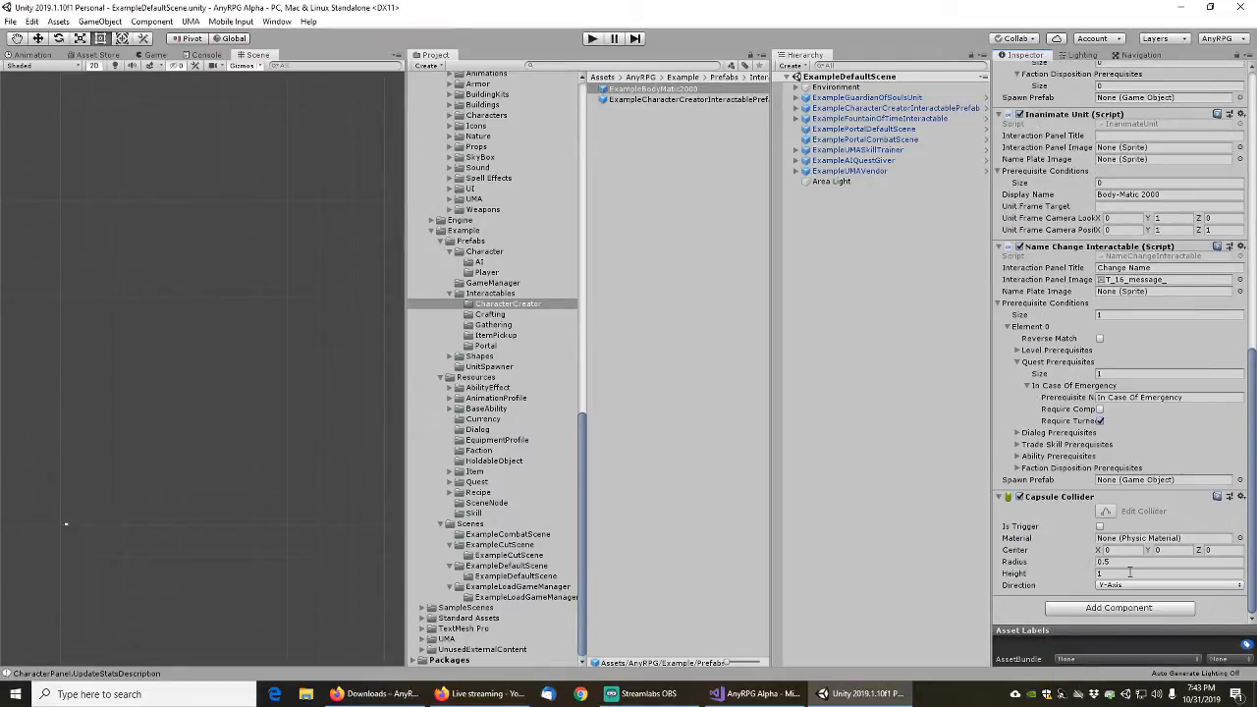
Set the new Capsule Collider's radius to 1 and height to 6
left_click(1110, 561)
type("1")
key("Tab")
type("6")
key("Tab")
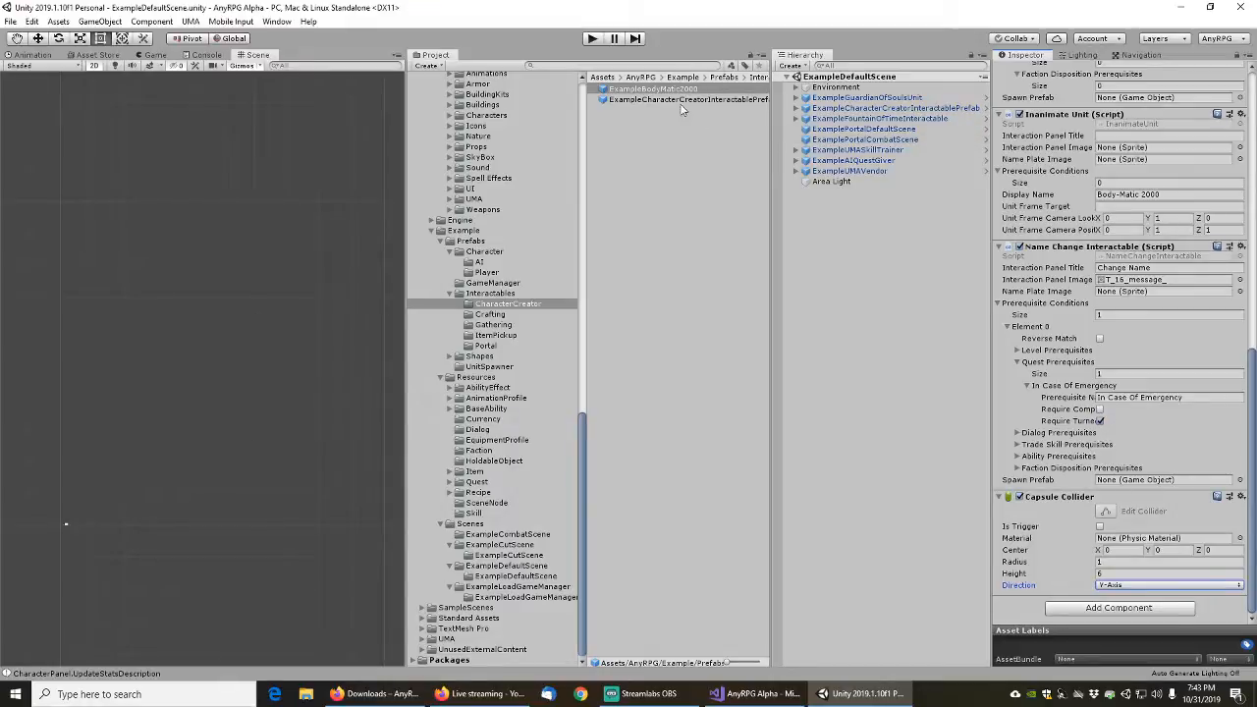
Open the ExampleBodyMatic2000 prefab for editing and delete its AnyRPGTeleporter child, with the scene view in 3D
left_click(658, 90)
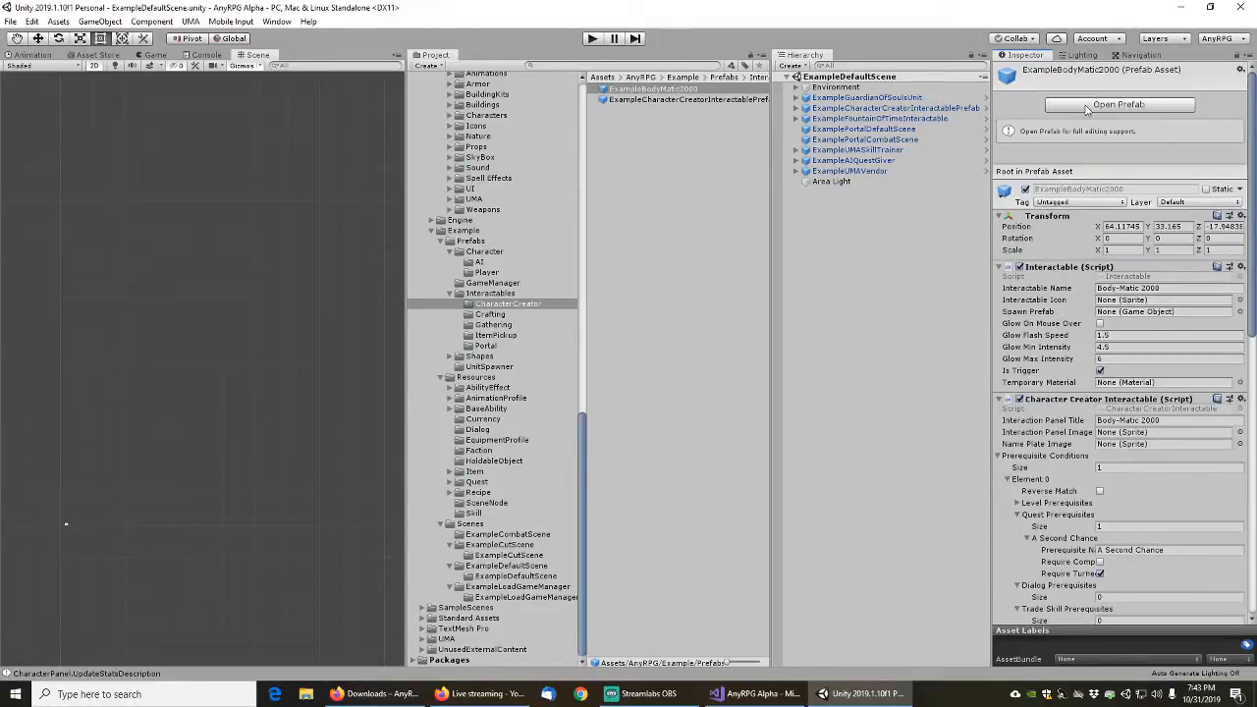
left_click(1087, 106)
left_click(840, 104)
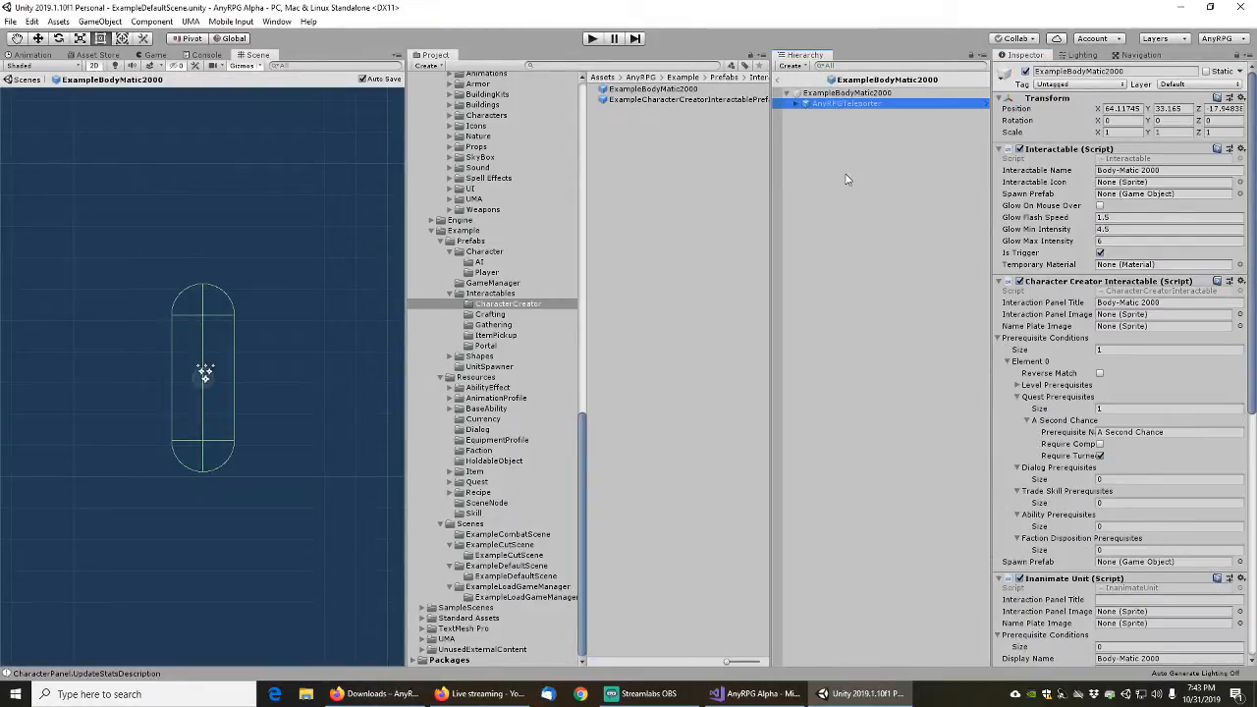
left_click(93, 66)
left_click(872, 162)
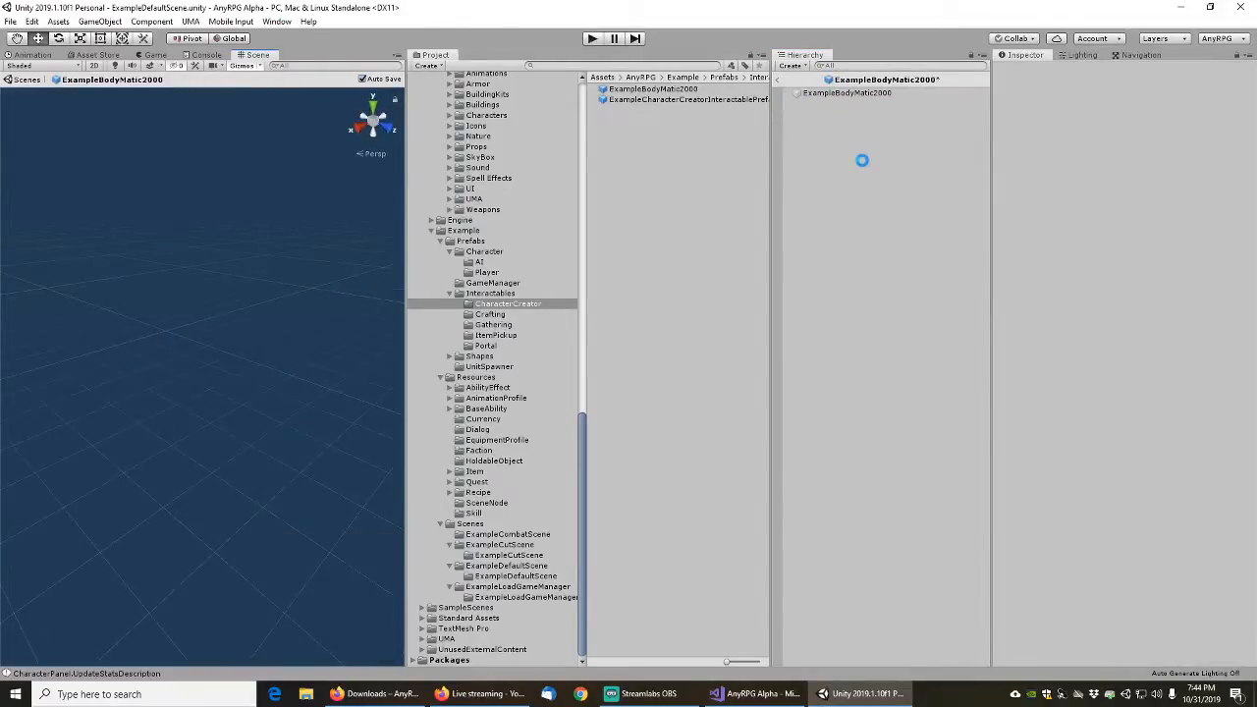
Add a 3D Cylinder as a child of the ExampleBodyMatic2000 root
left_click(845, 93)
right_click(844, 93)
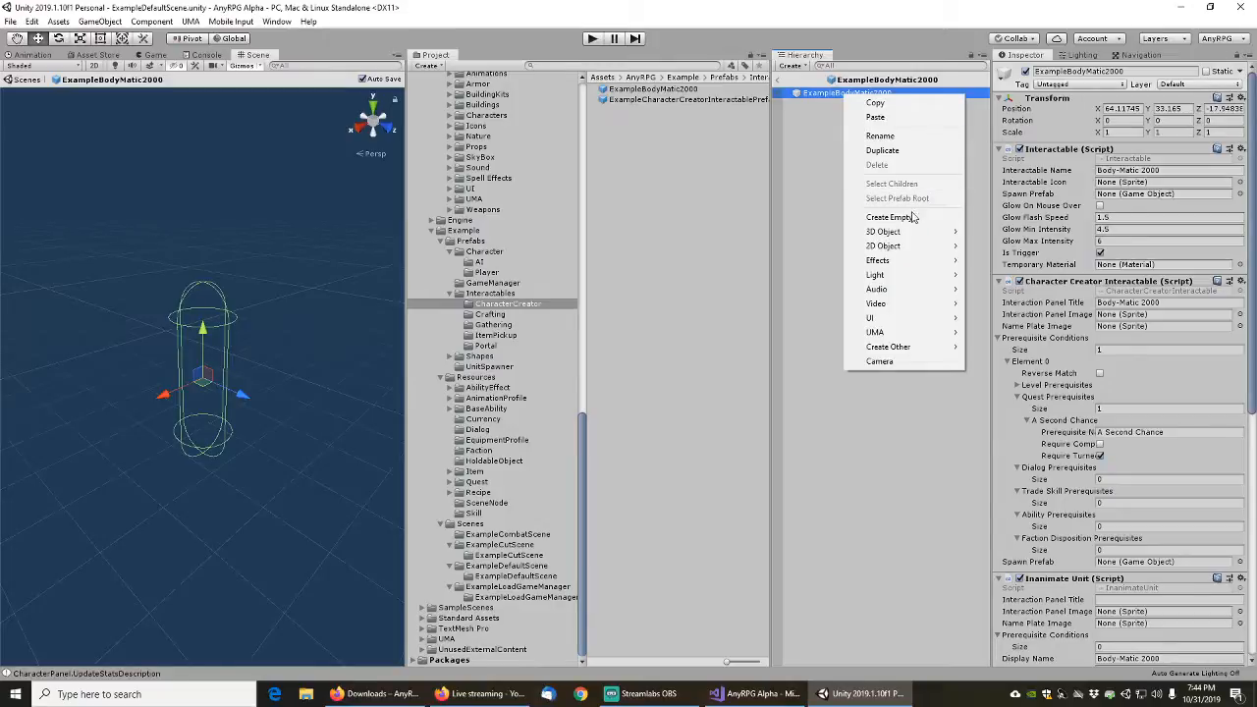
mouse_move(954, 235)
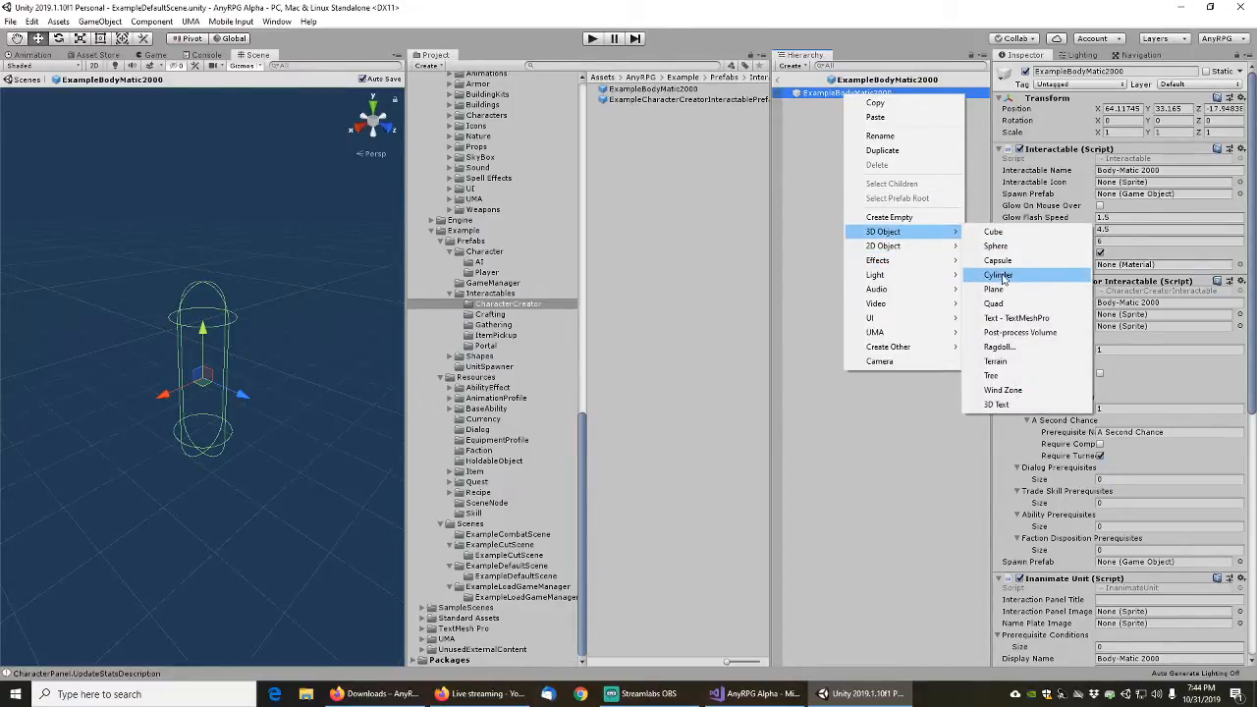
left_click(997, 276)
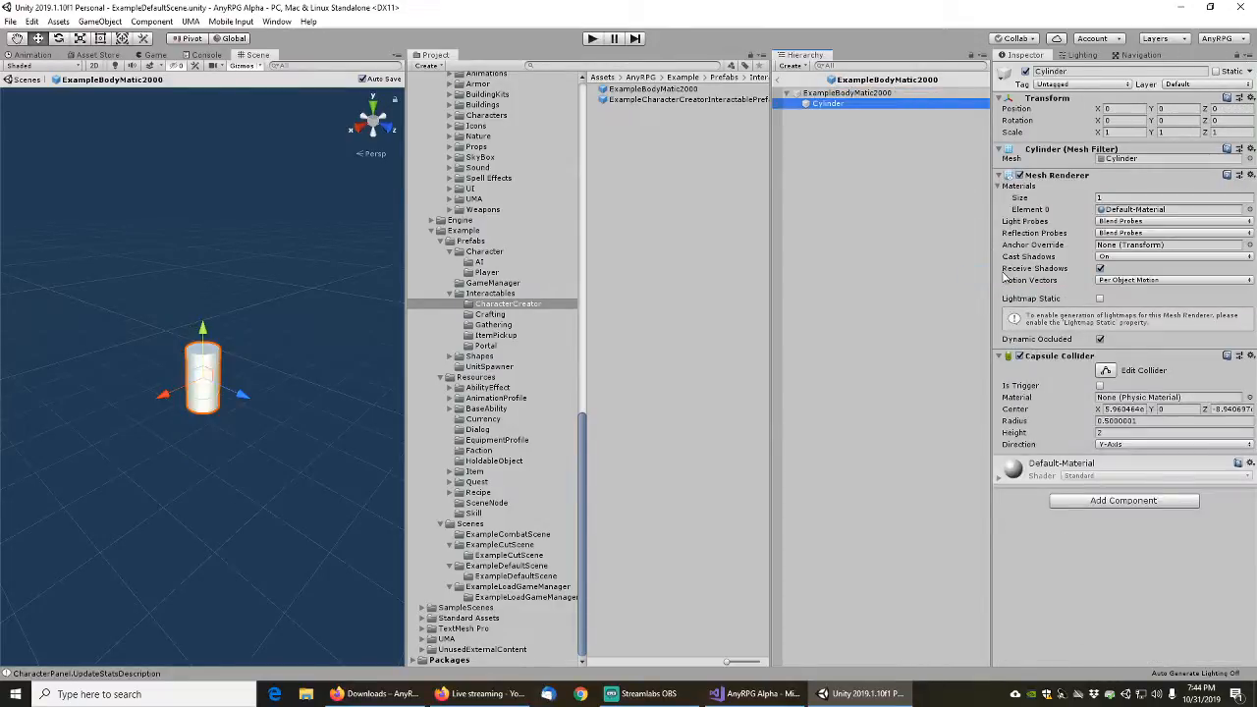
Set the cylinder's Capsule Collider radius to 1 and its center to 0, 0, 0
left_click(1150, 420)
type("1")
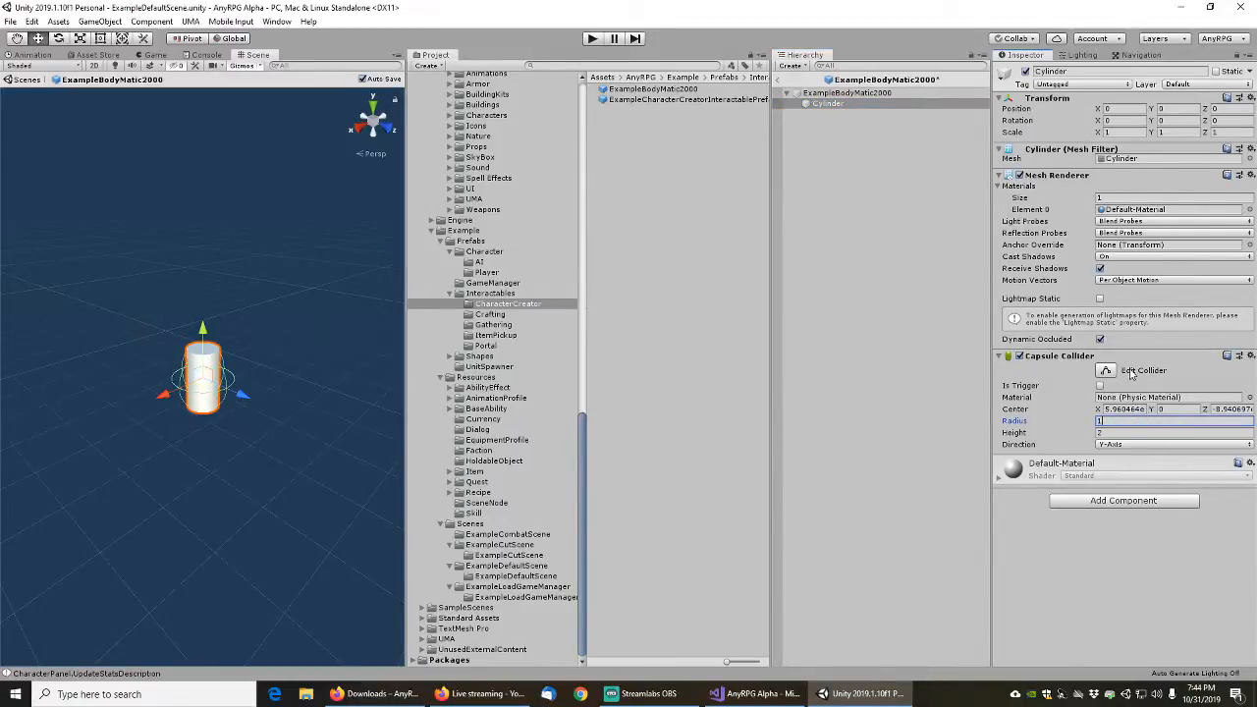
key("Tab")
scroll(255, 365, "up", 5)
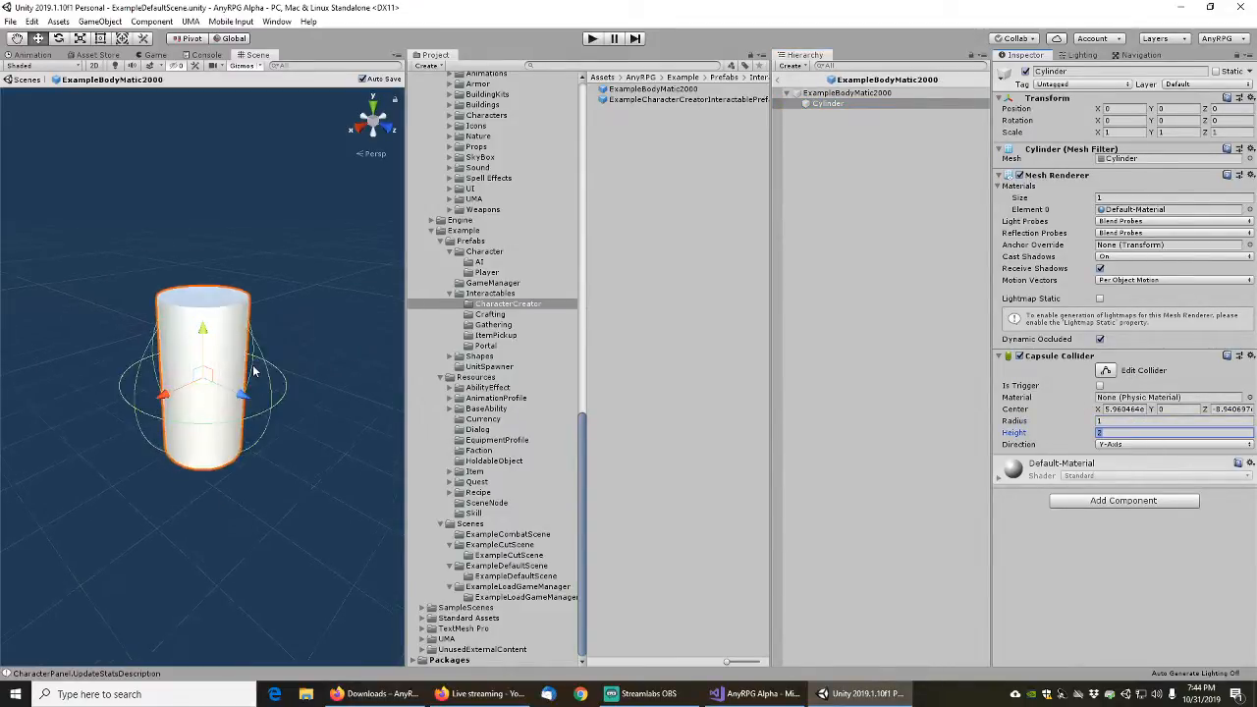
scroll(280, 370, "down", 3)
left_click(1131, 421)
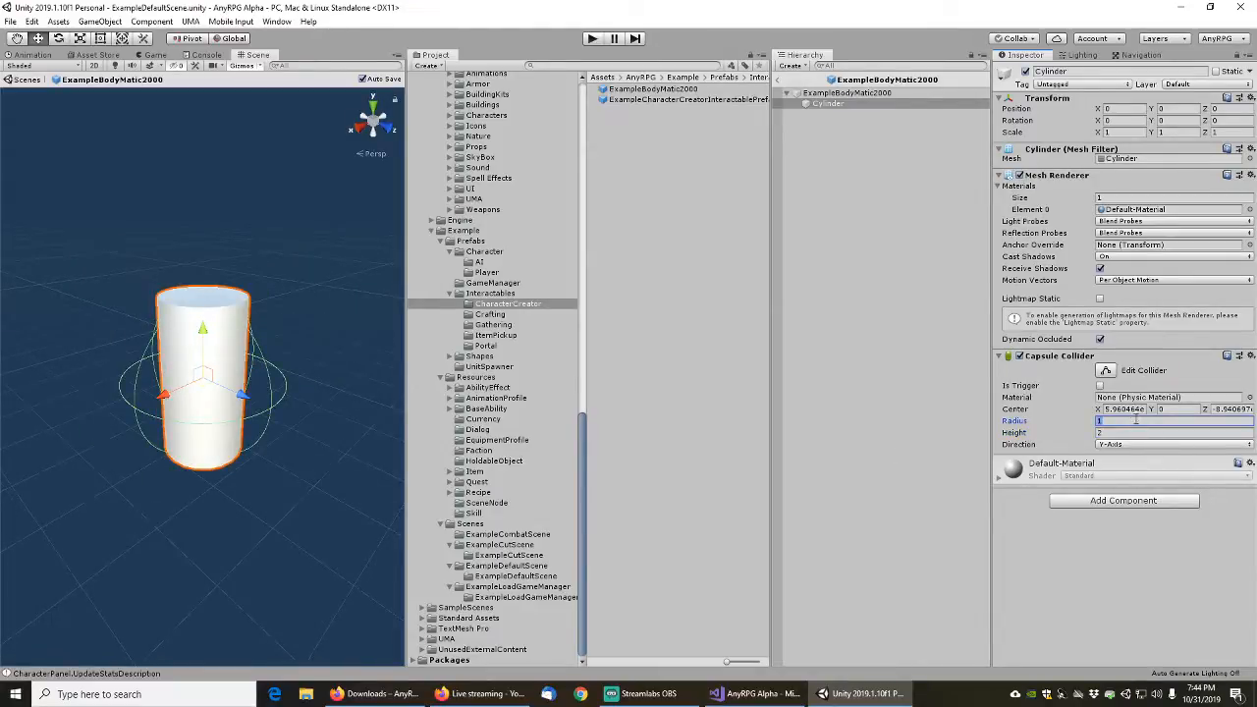
left_click(1129, 408)
type("0")
key("Tab")
key("Tab")
key("Tab")
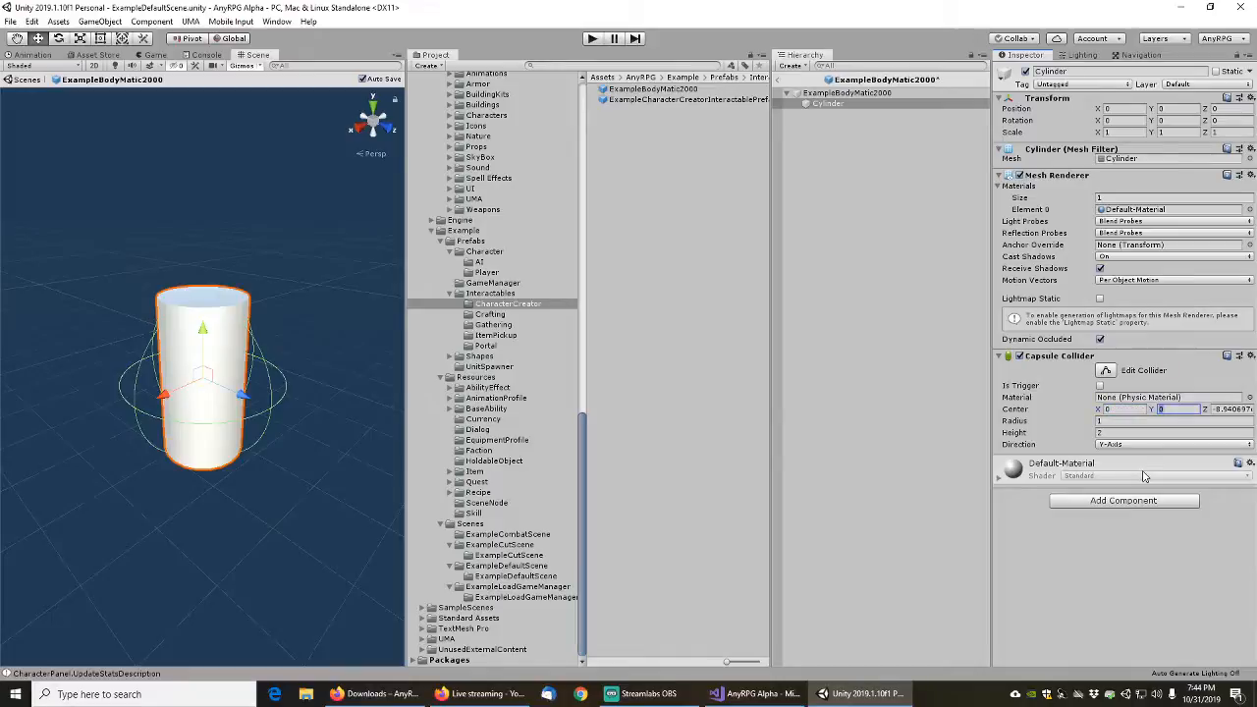
key("shift+Tab")
type("0")
key("Tab")
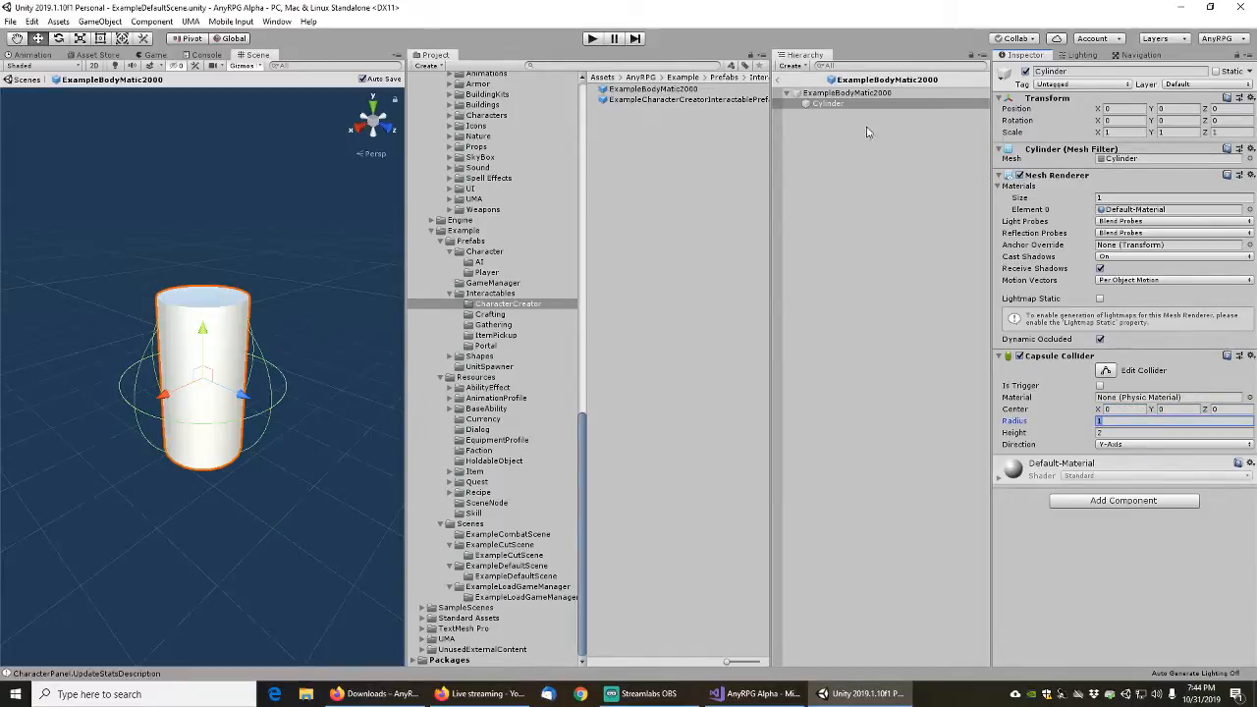
Compare the root's collider with the cylinder's and remove the Capsule Collider from the cylinder
left_click(840, 94)
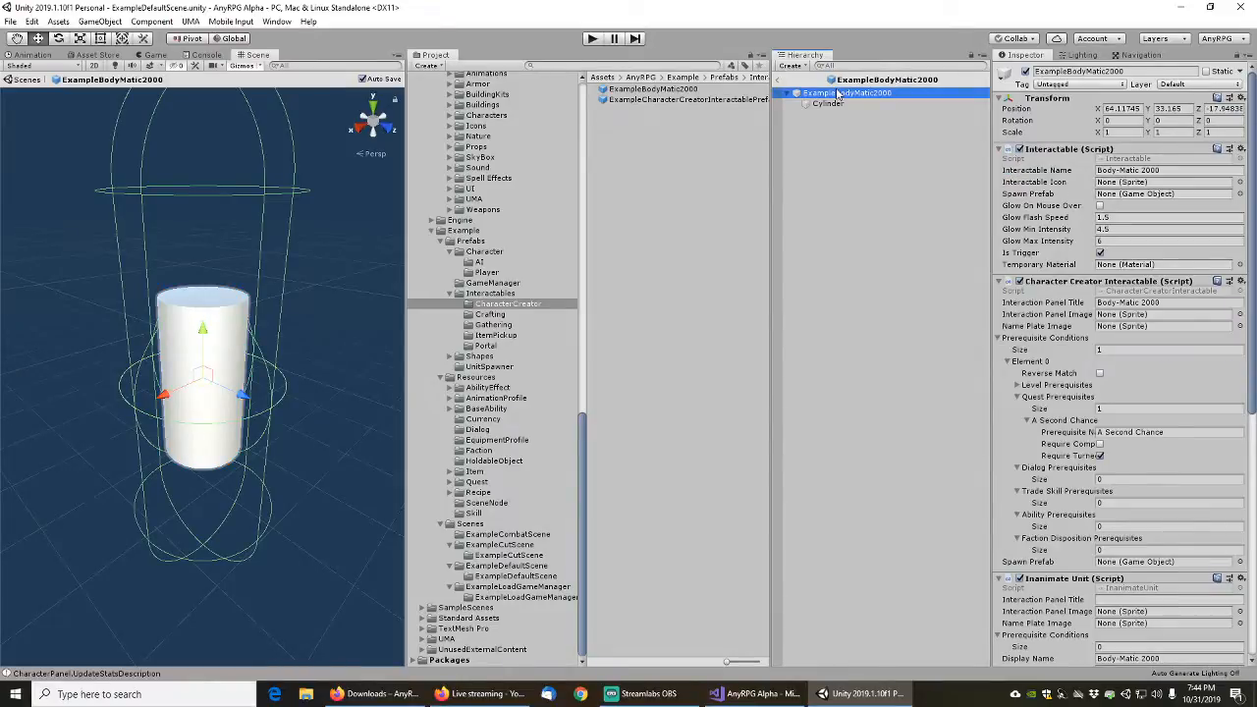
left_click(828, 103)
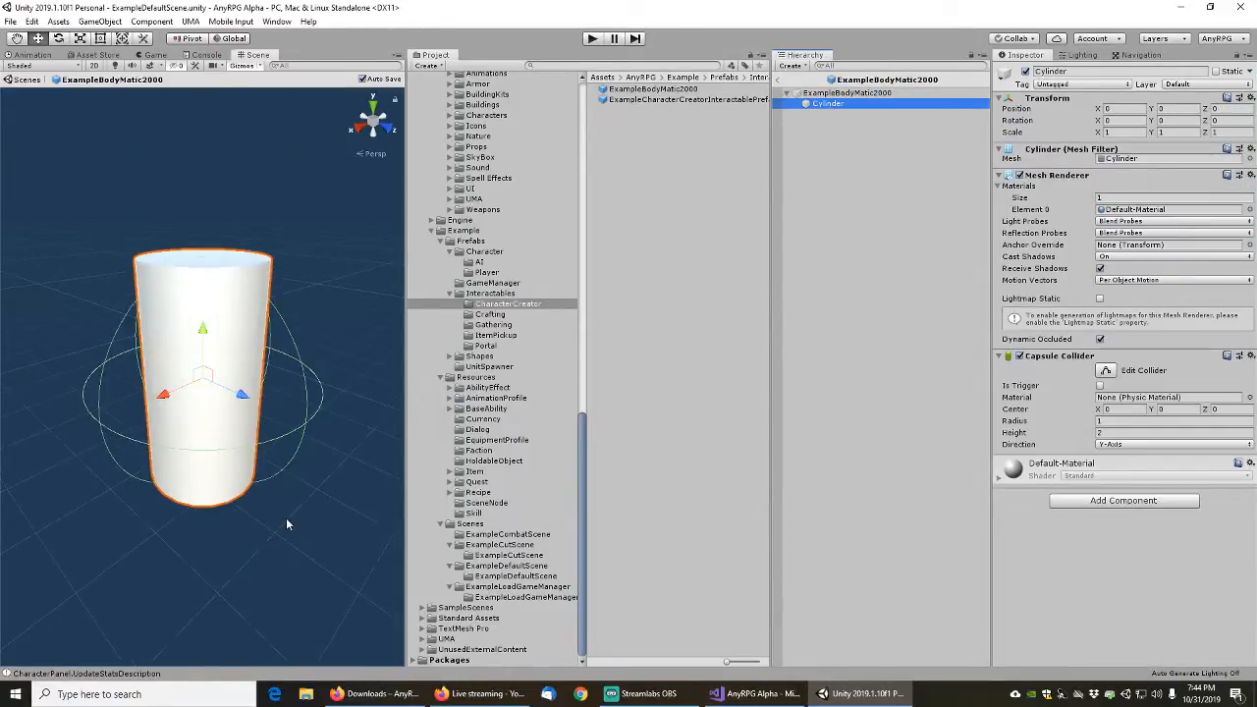
middle_click_drag(287, 525, 201, 484)
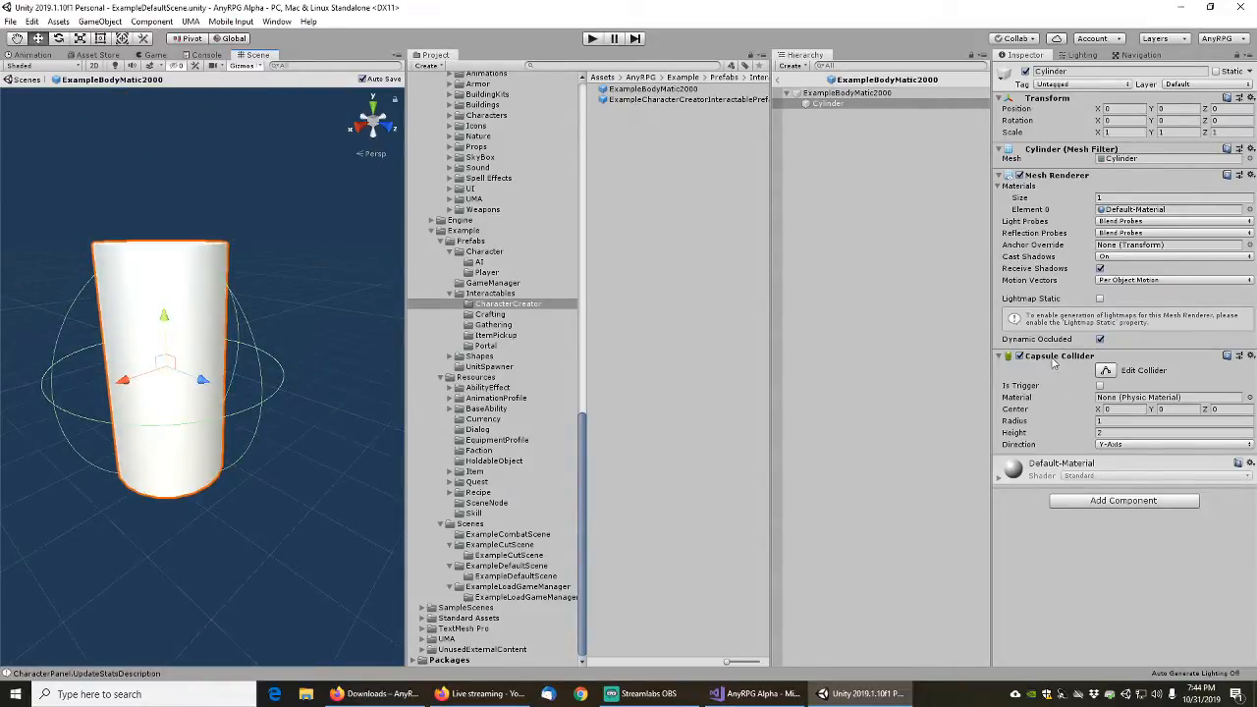
right_click(1057, 362)
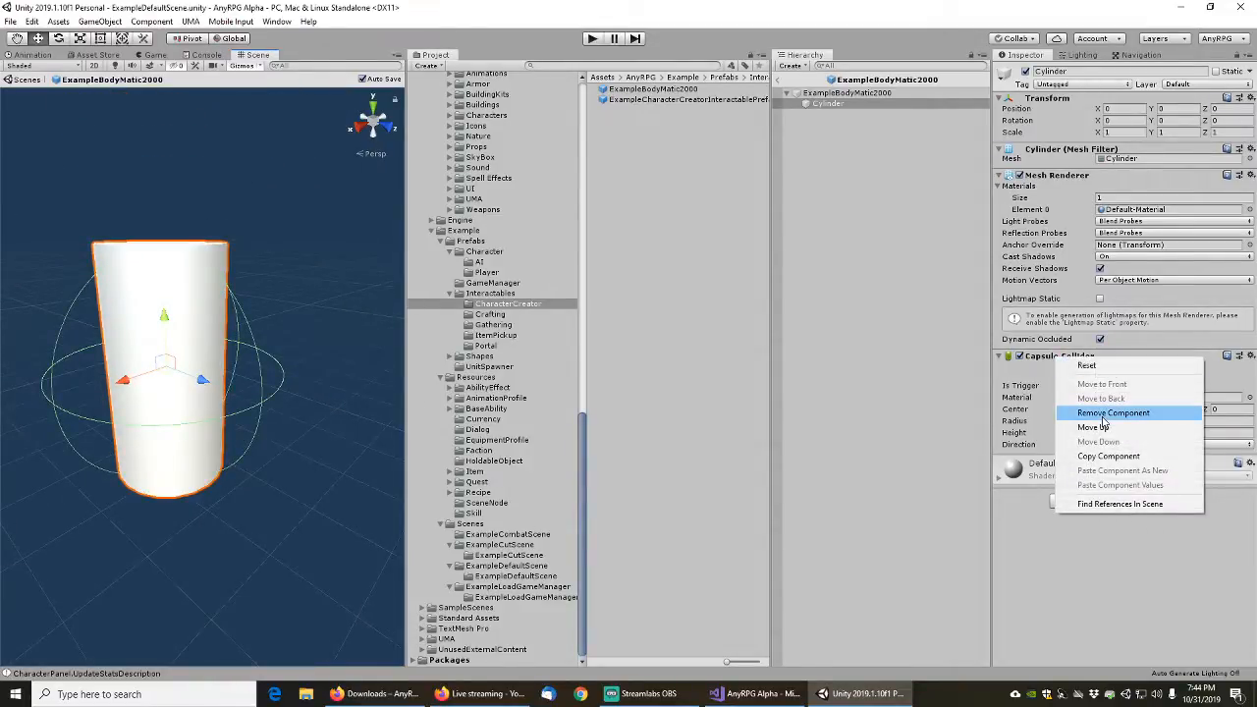
left_click(1101, 415)
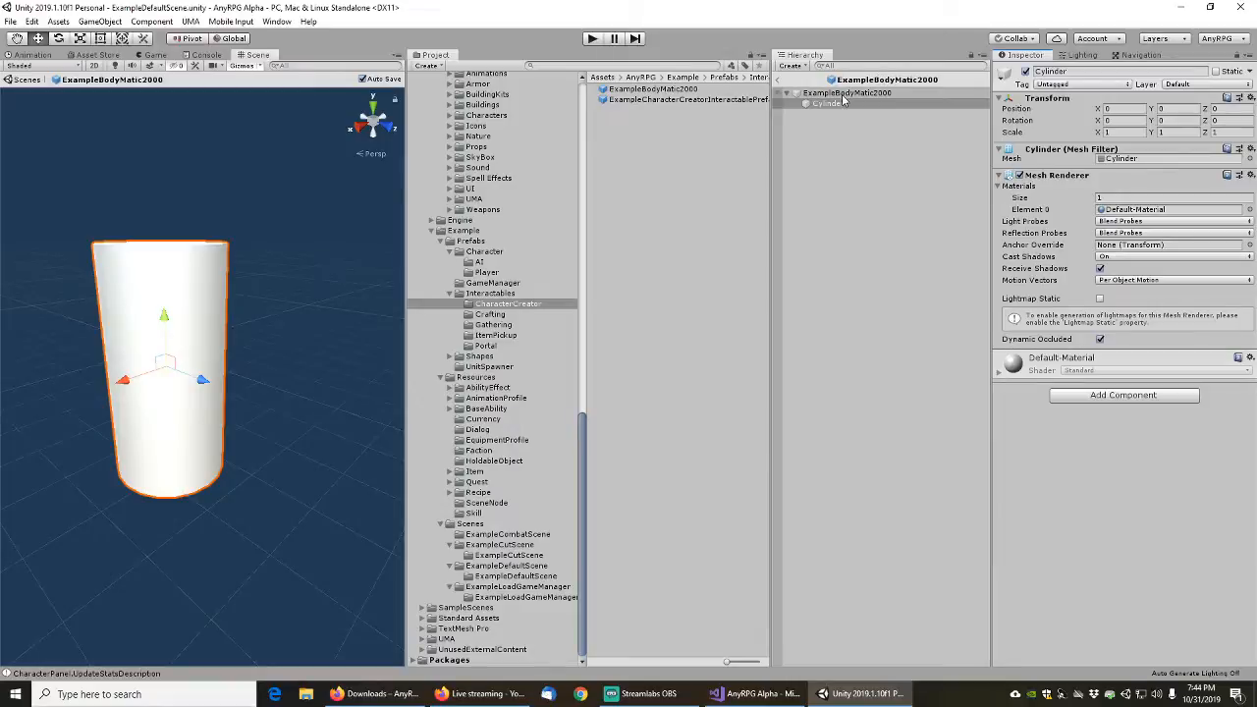
Set the Cylinder child's scale to 2 on the X, Y and Z axes
left_click(844, 93)
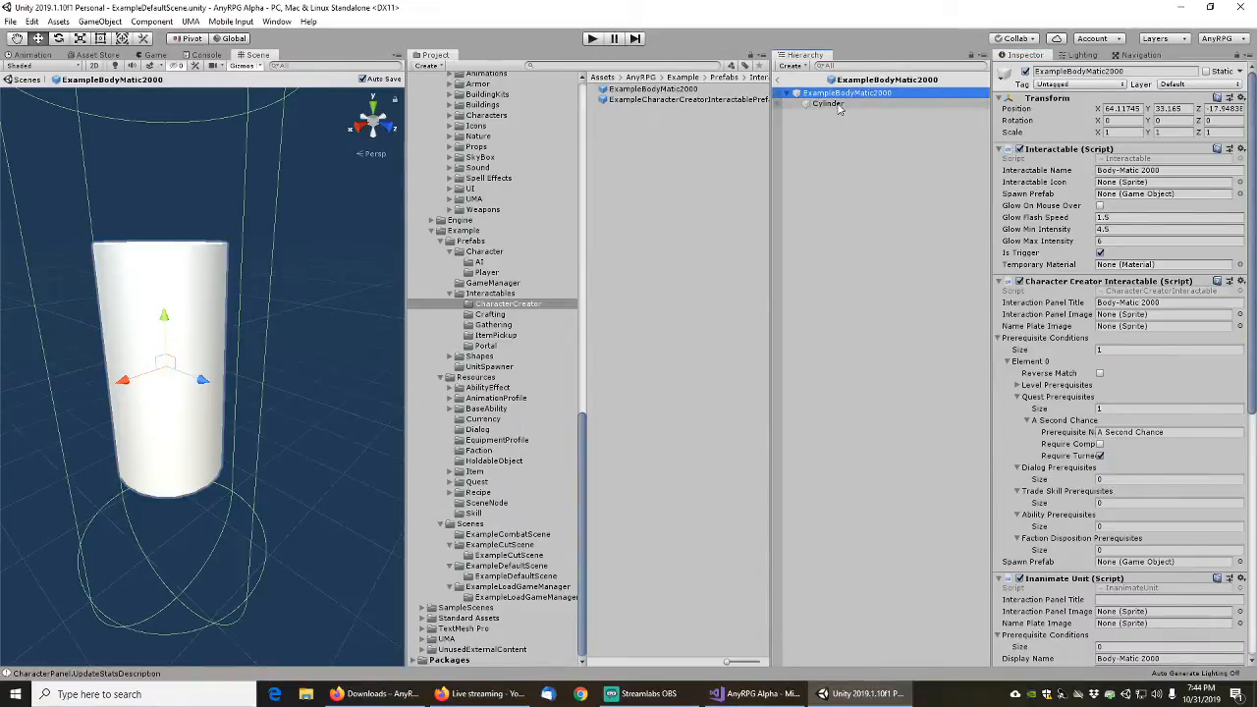
left_click(837, 105)
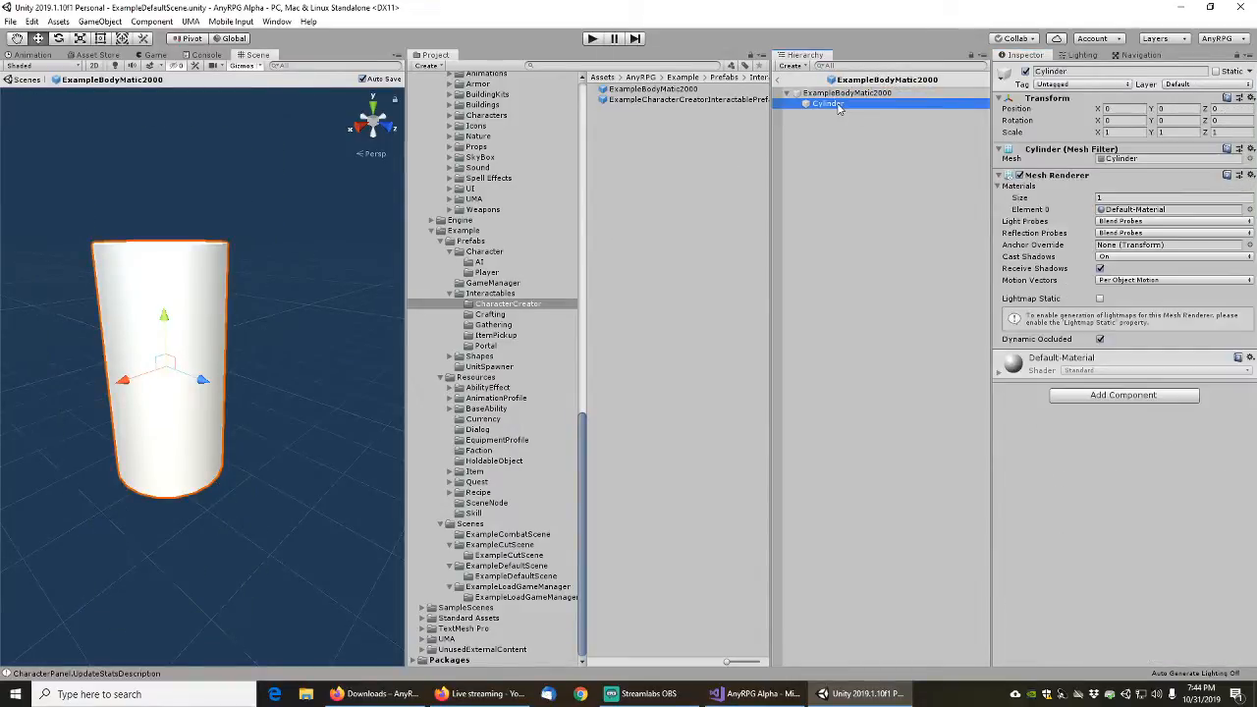
left_click(1172, 131)
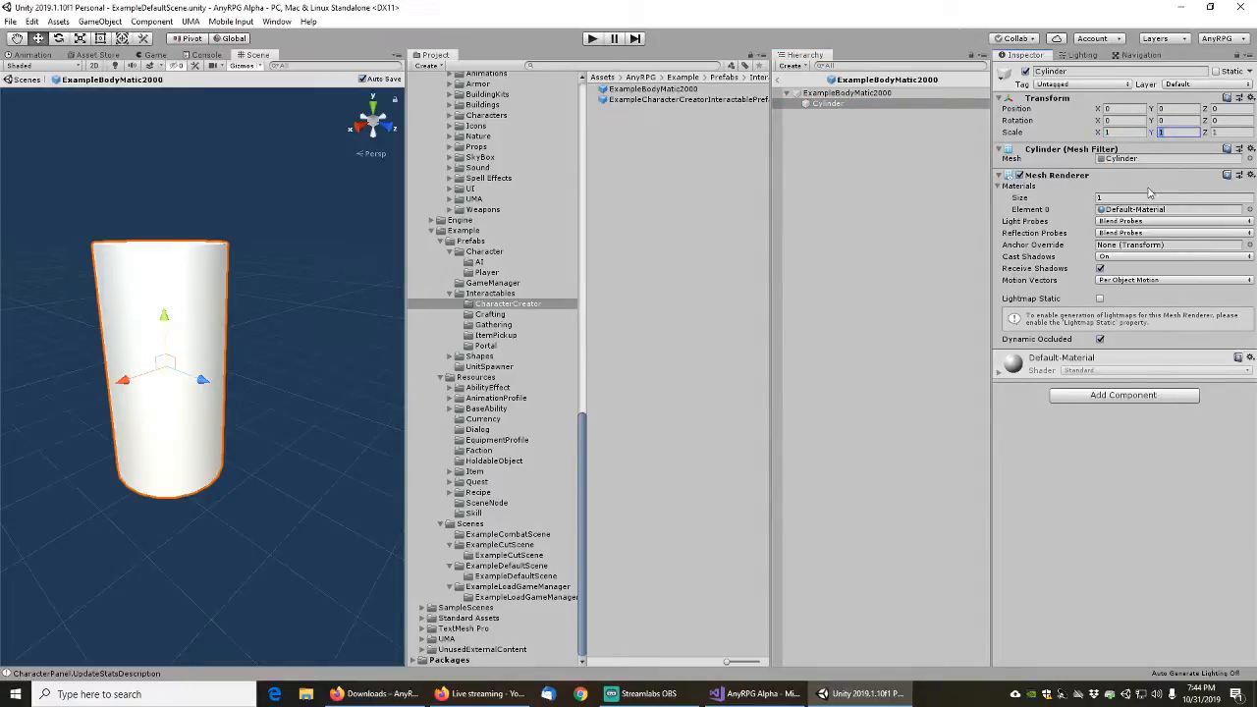
type("2")
key("Tab")
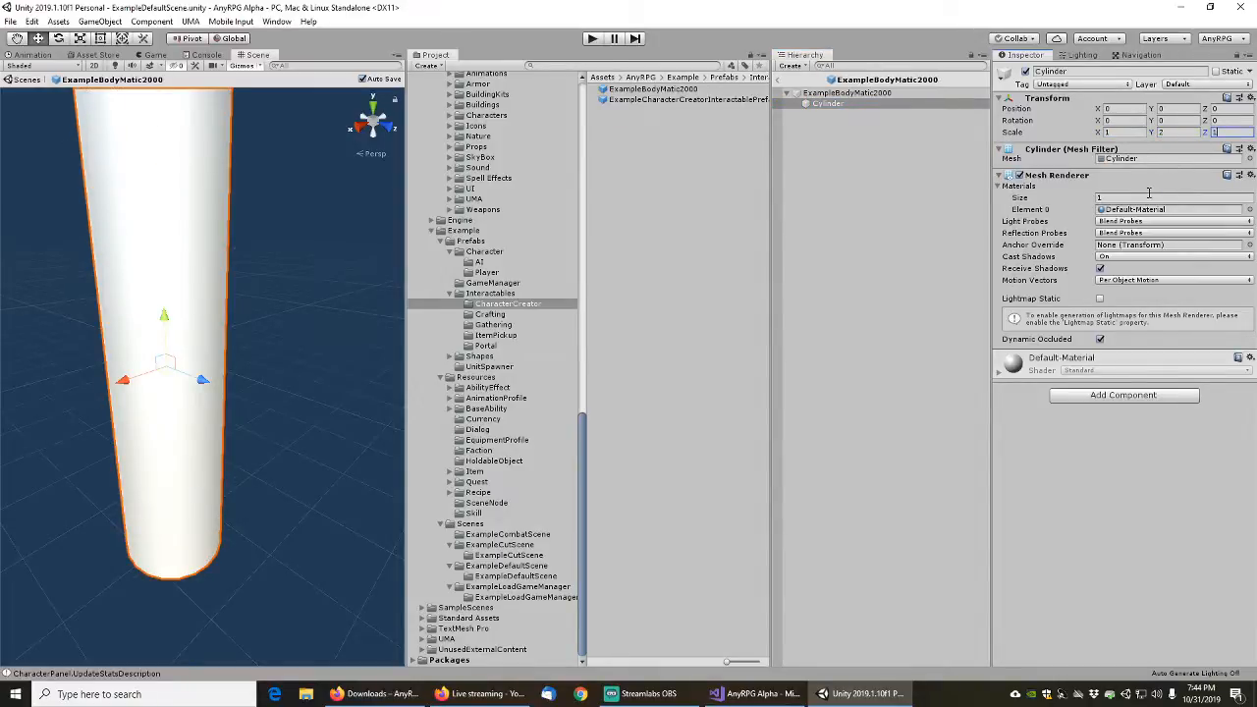
type("12")
key("BackSpace")
key("BackSpace")
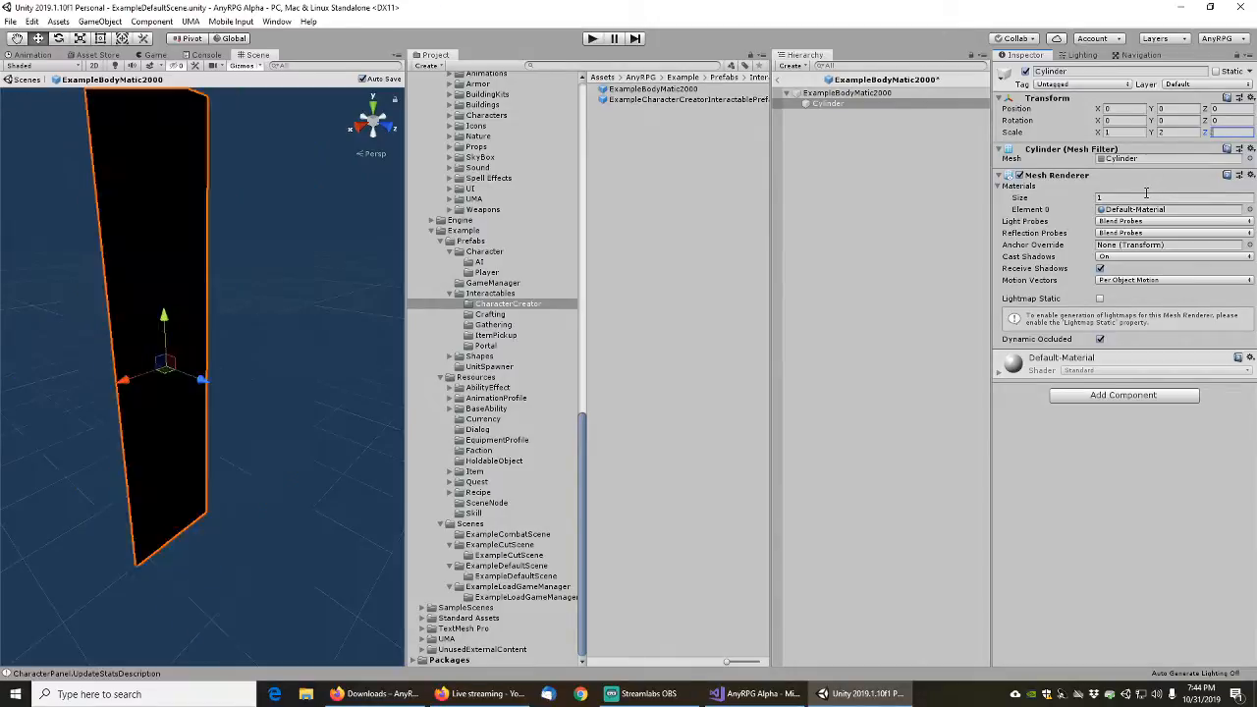
type("2")
key("Tab")
type("2")
key("Tab")
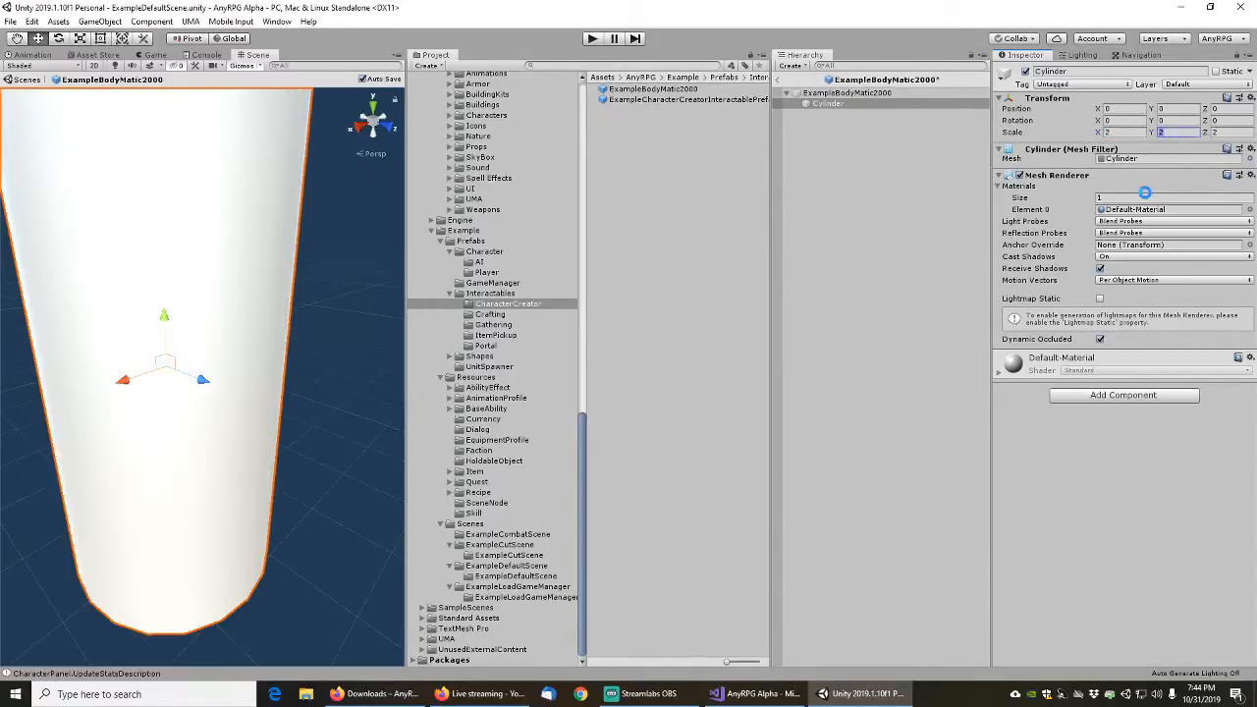
Try a Y scale of 1 on the cylinder and compare its height with the root's capsule collider
type("1")
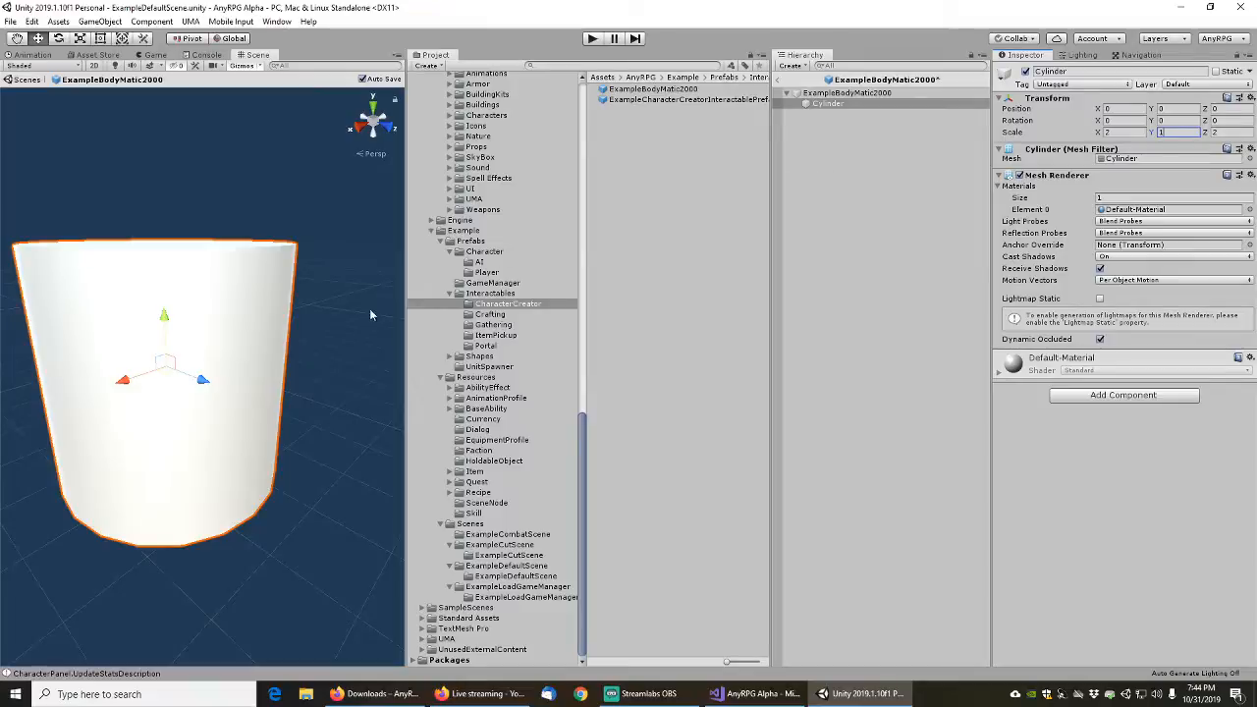
scroll(369, 309, "down", 3)
left_click(841, 94)
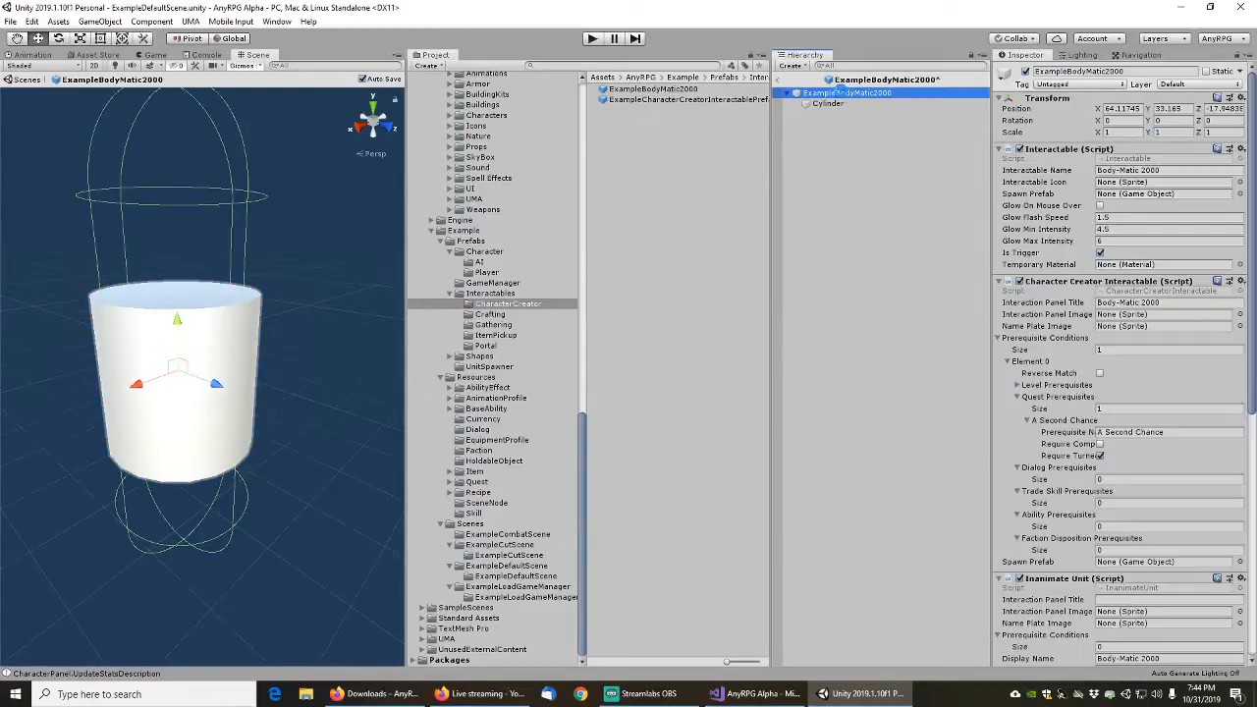
left_click(830, 104)
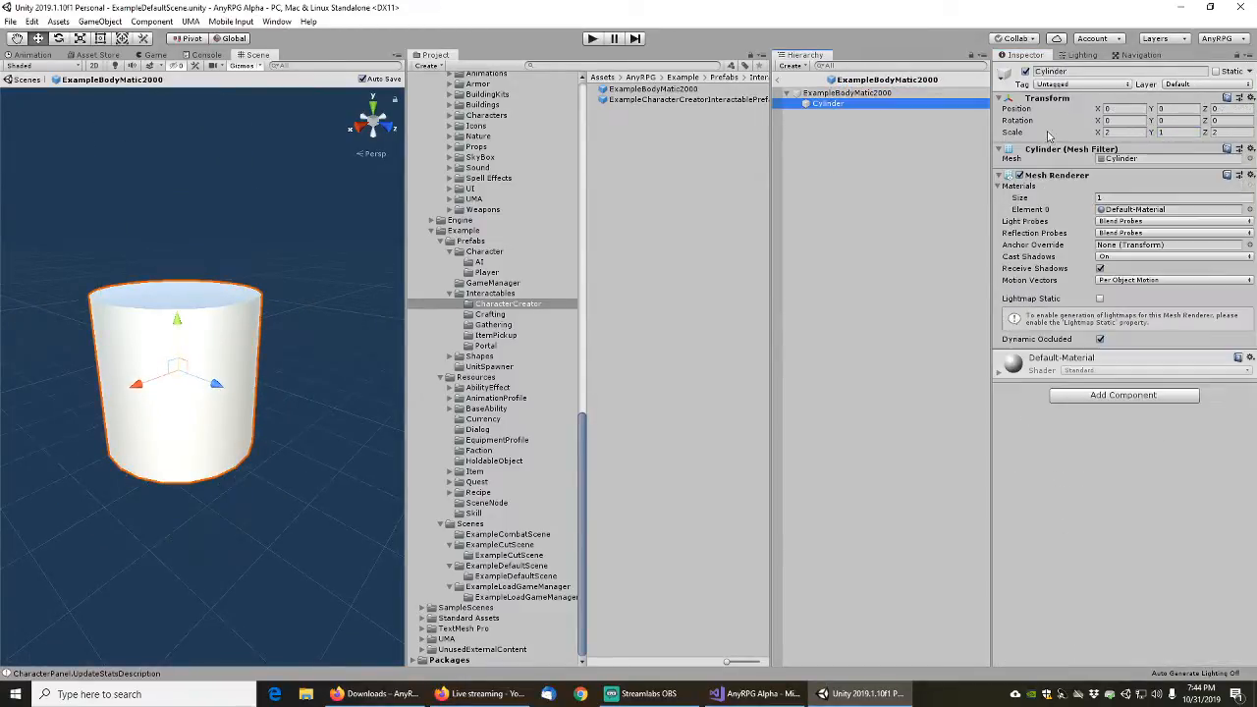
Set the cylinder's Y scale to 2 and compare its shape with the root's capsule collider
left_click(1171, 133)
type("2")
key("Tab")
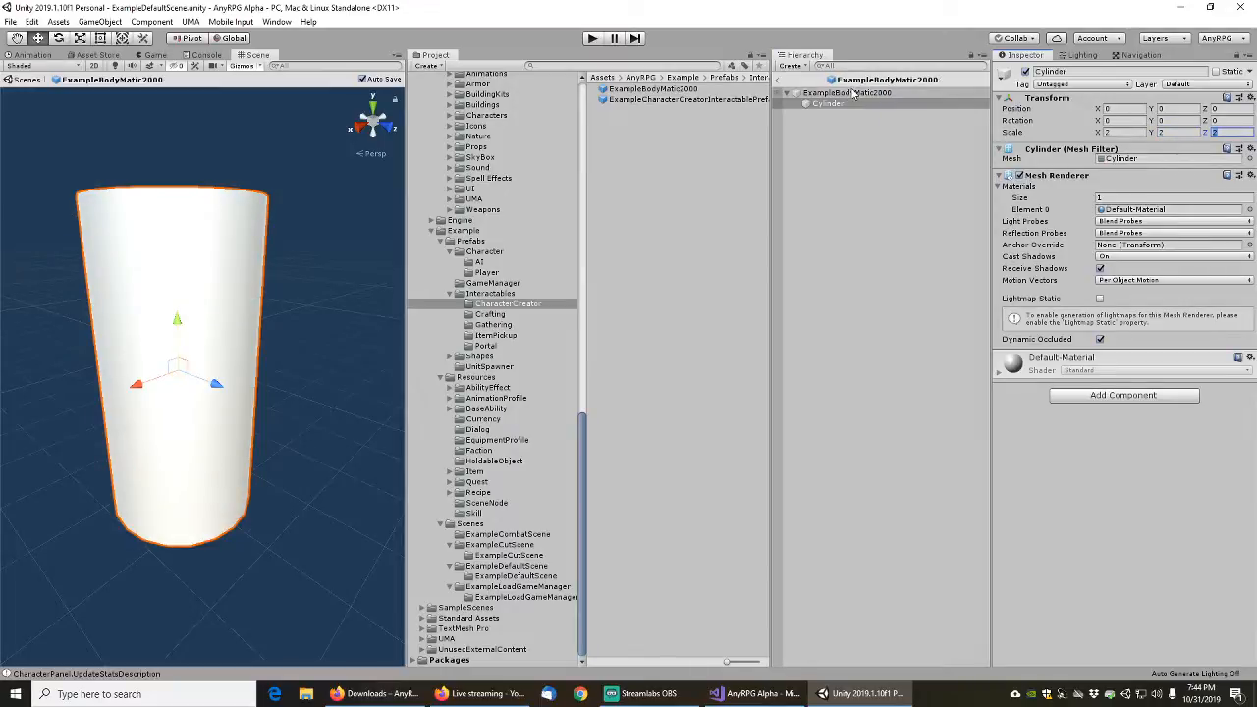
left_click(849, 93)
scroll(324, 257, "down", 3)
middle_click_drag(305, 242, 308, 308)
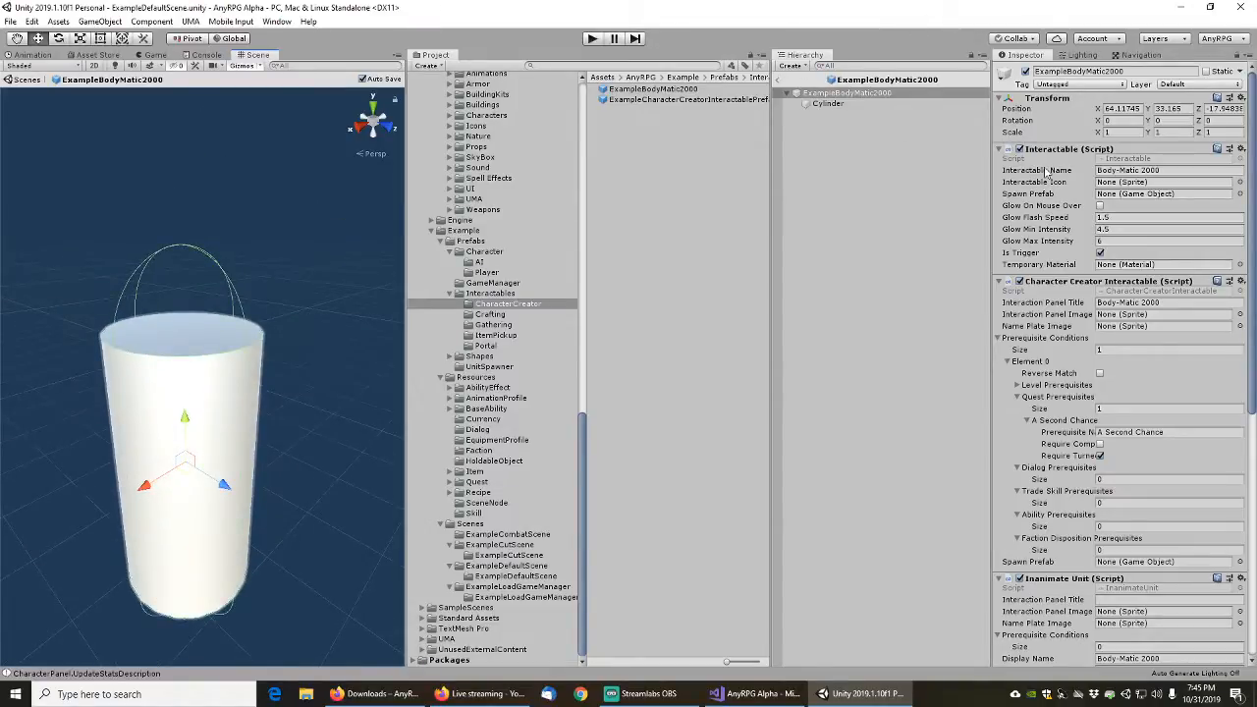
Assign AnyRPGGrayMaterial to the cylinder's Mesh Renderer
left_click(830, 104)
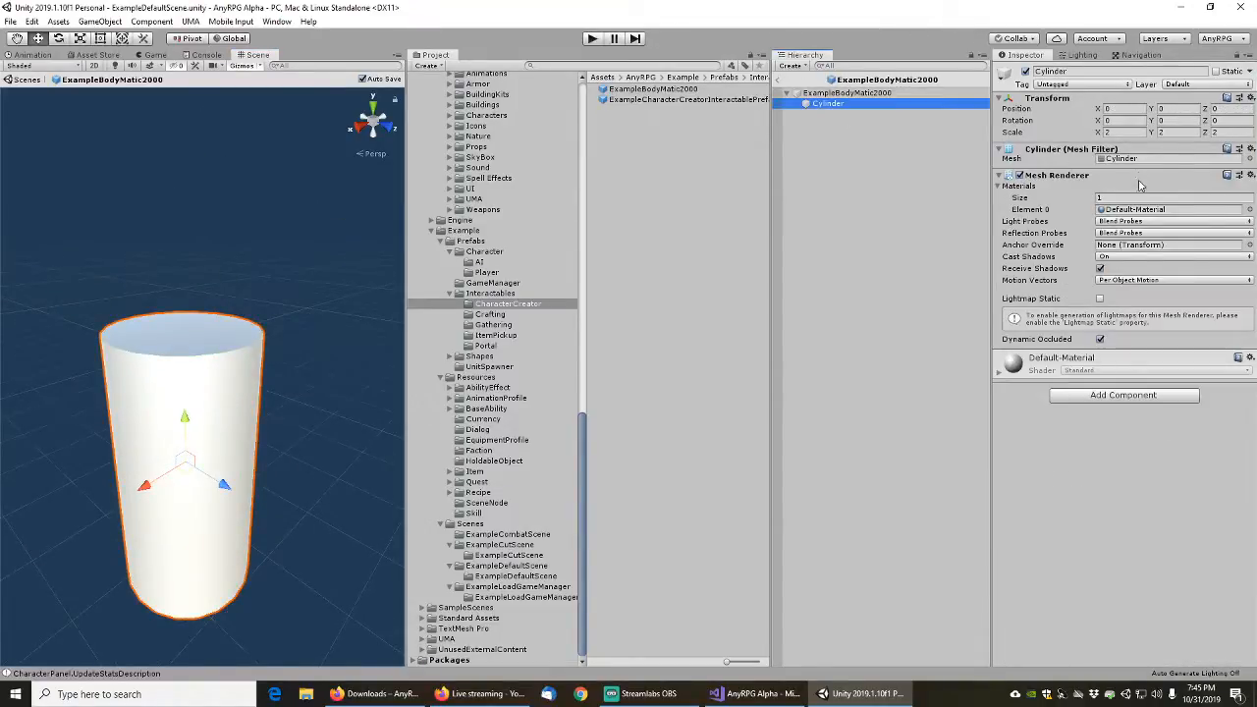
left_click(1248, 209)
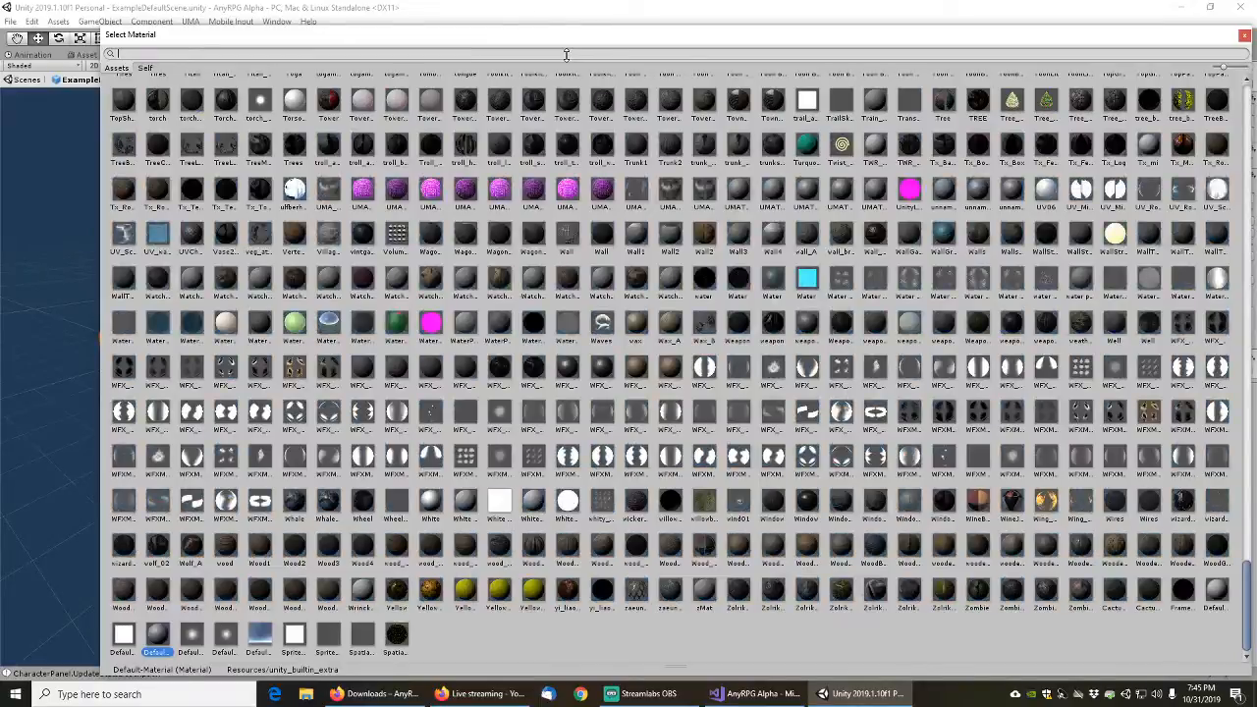
type("gray")
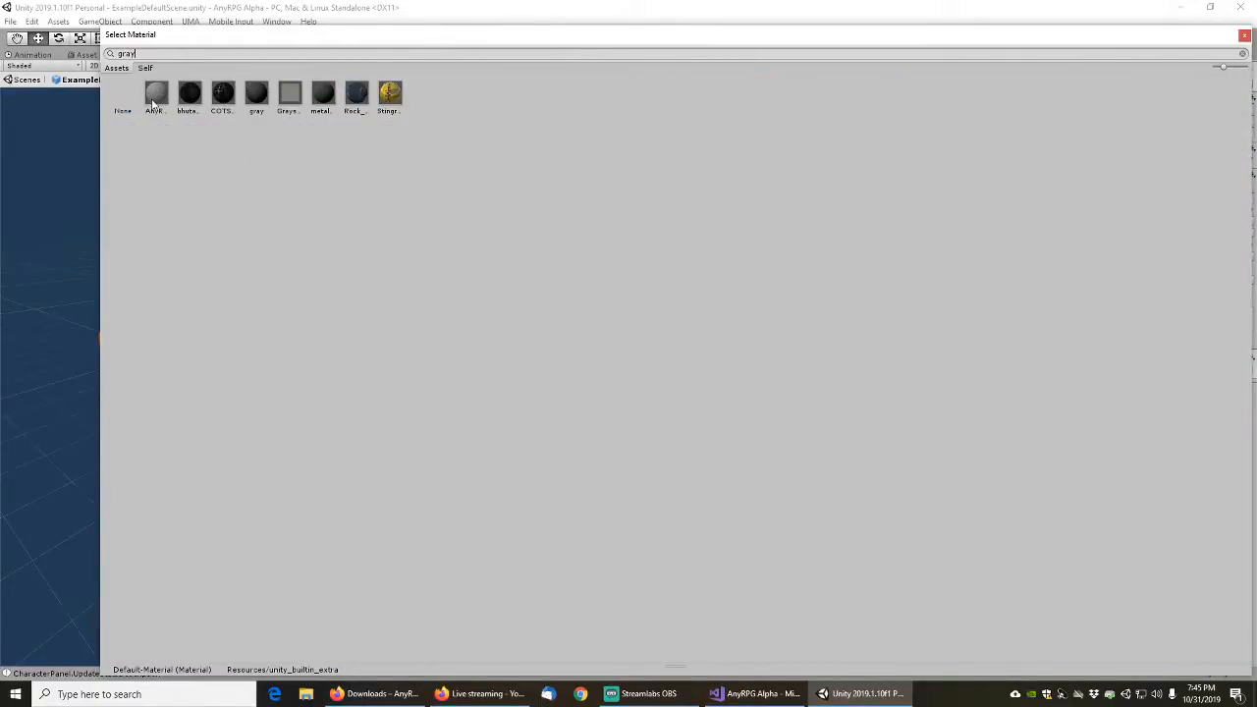
double_click(155, 96)
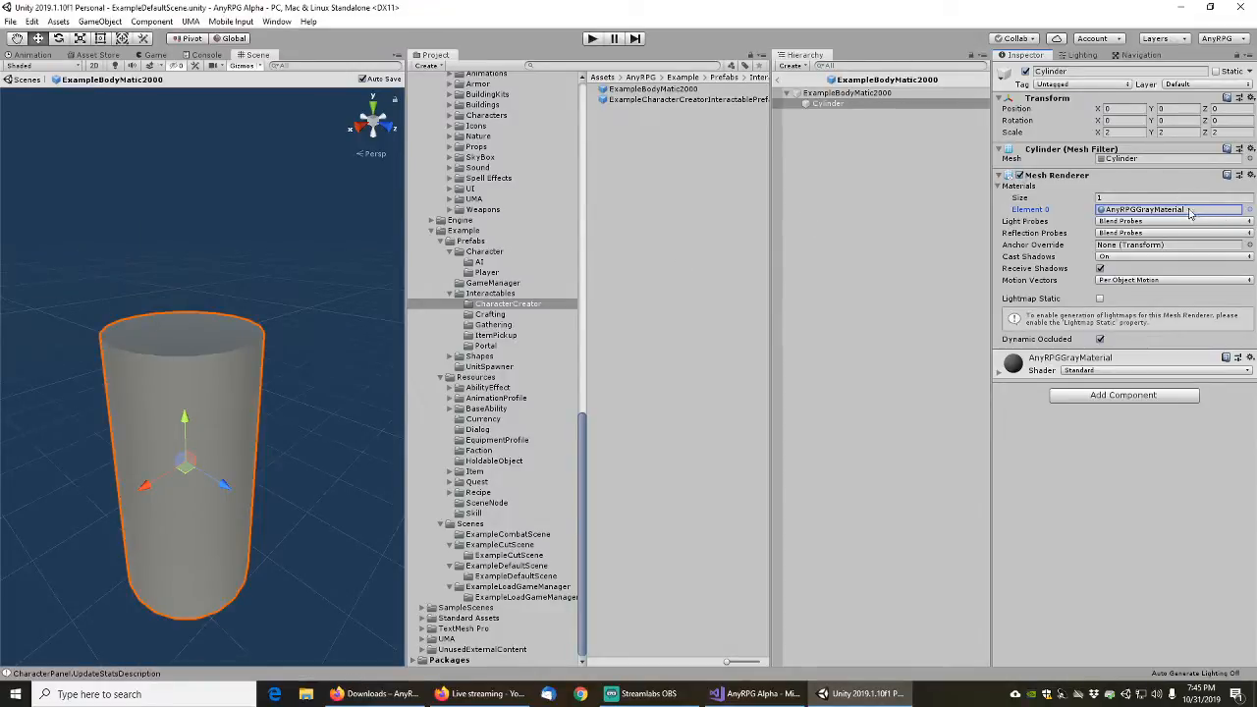
Assign AnyRPGBlueMaterialTransparent as the cylinder's material
left_click(1250, 209)
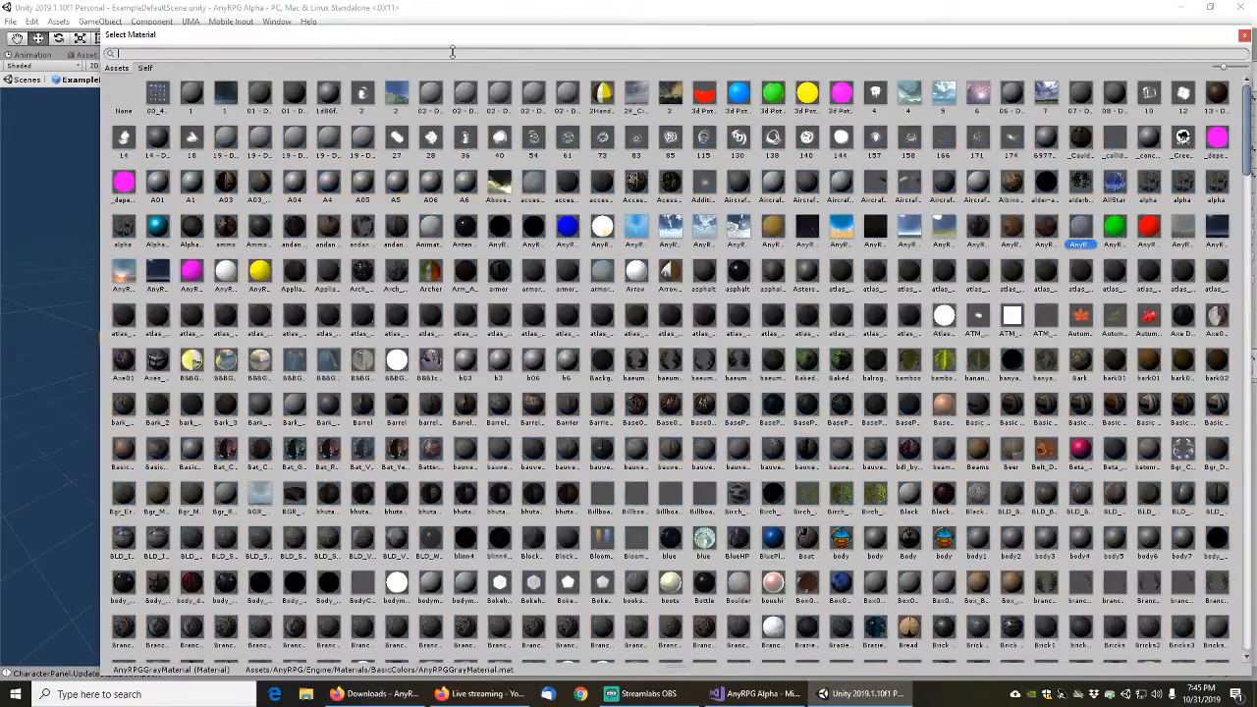
type("bluetr")
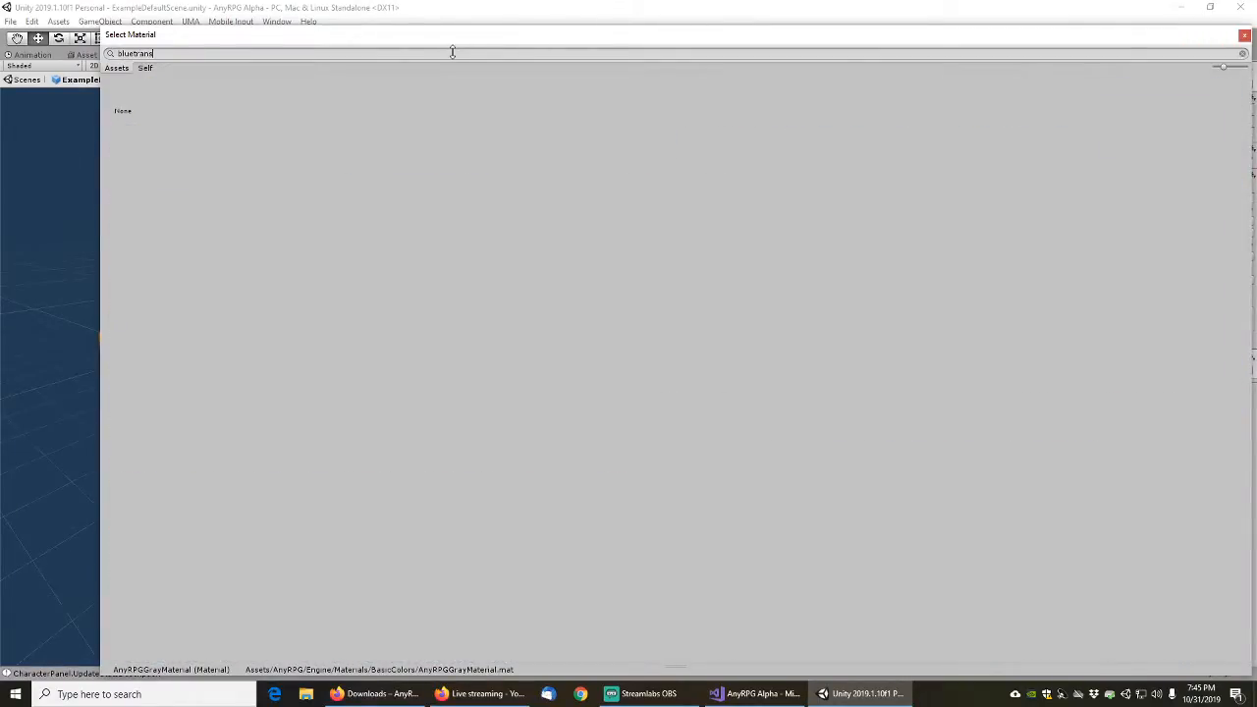
type("ans")
key("ctrl+a")
type("transp")
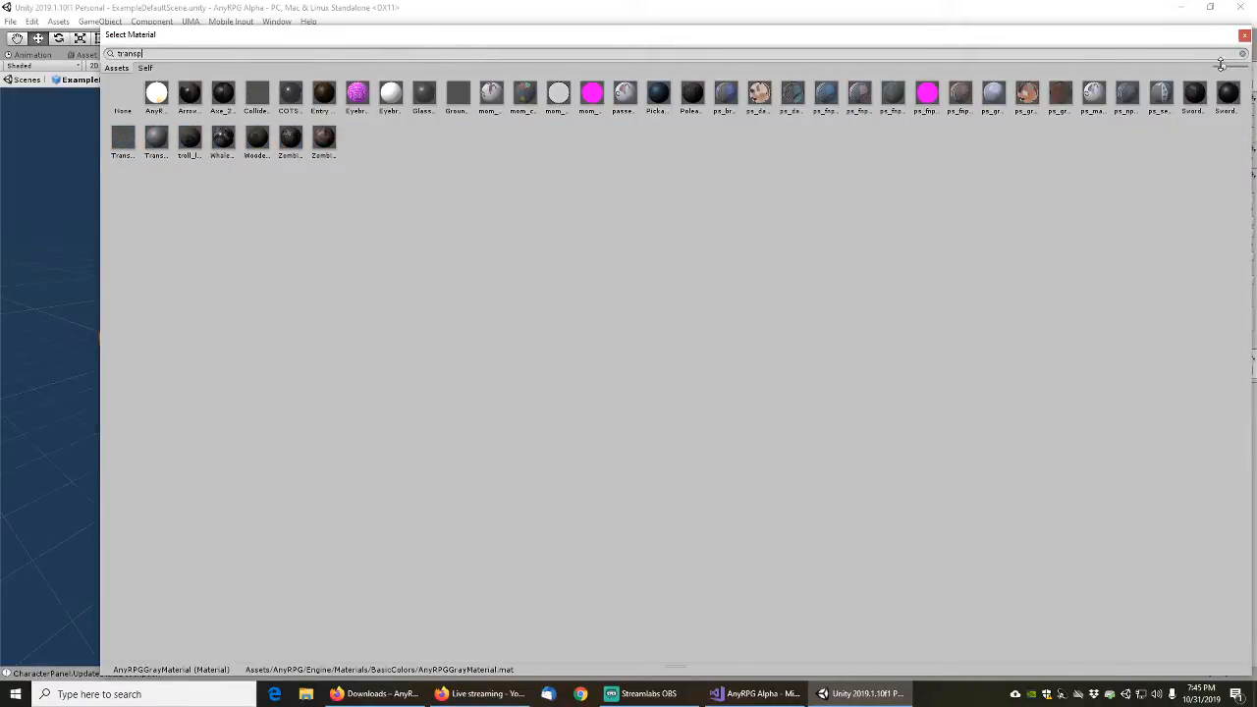
left_click_drag(1220, 65, 1230, 70)
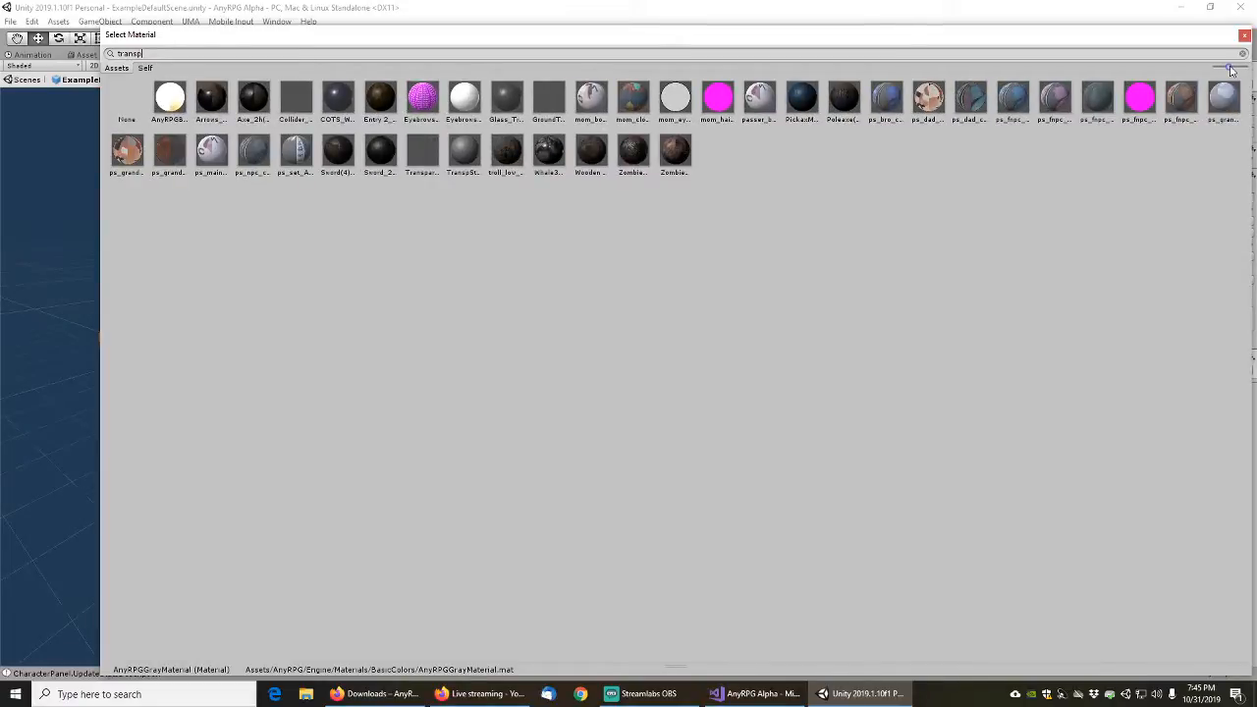
double_click(167, 106)
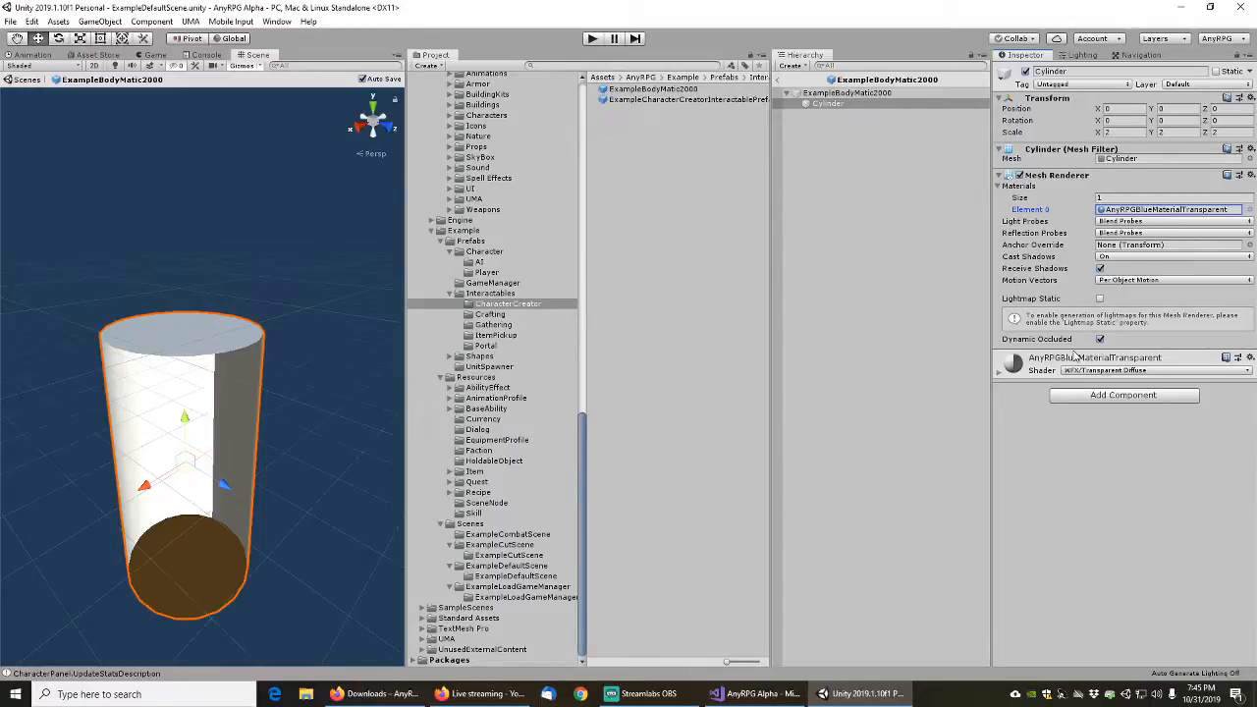
Change the shader of AnyRPGBlueMaterialTransparent to Unlit/Transparent
left_click(1137, 371)
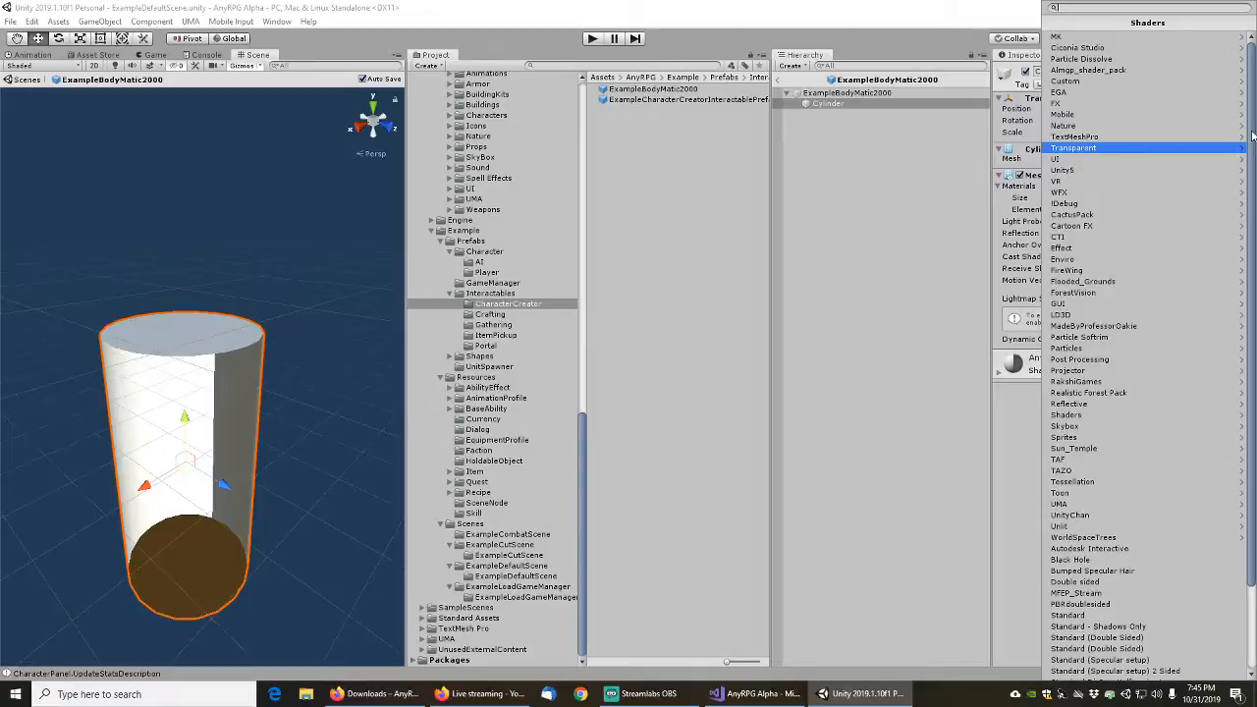
left_click_drag(1252, 135, 1255, 263)
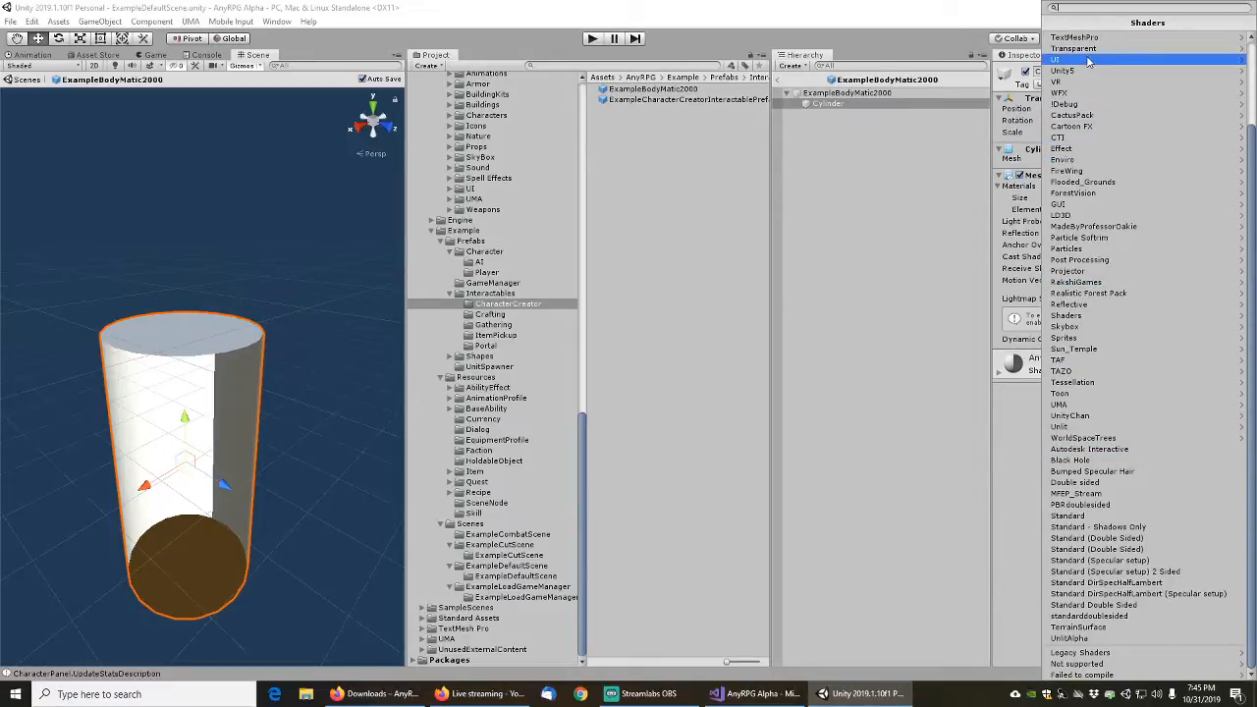
left_click(1088, 49)
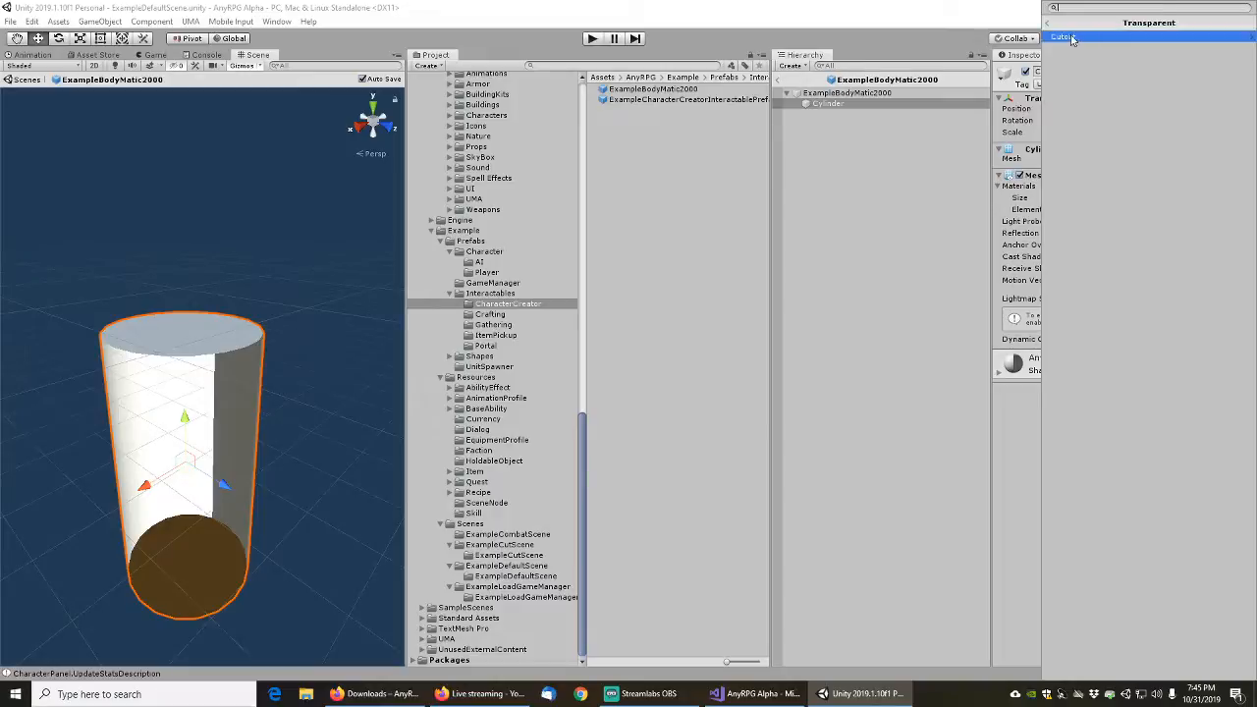
left_click(1048, 21)
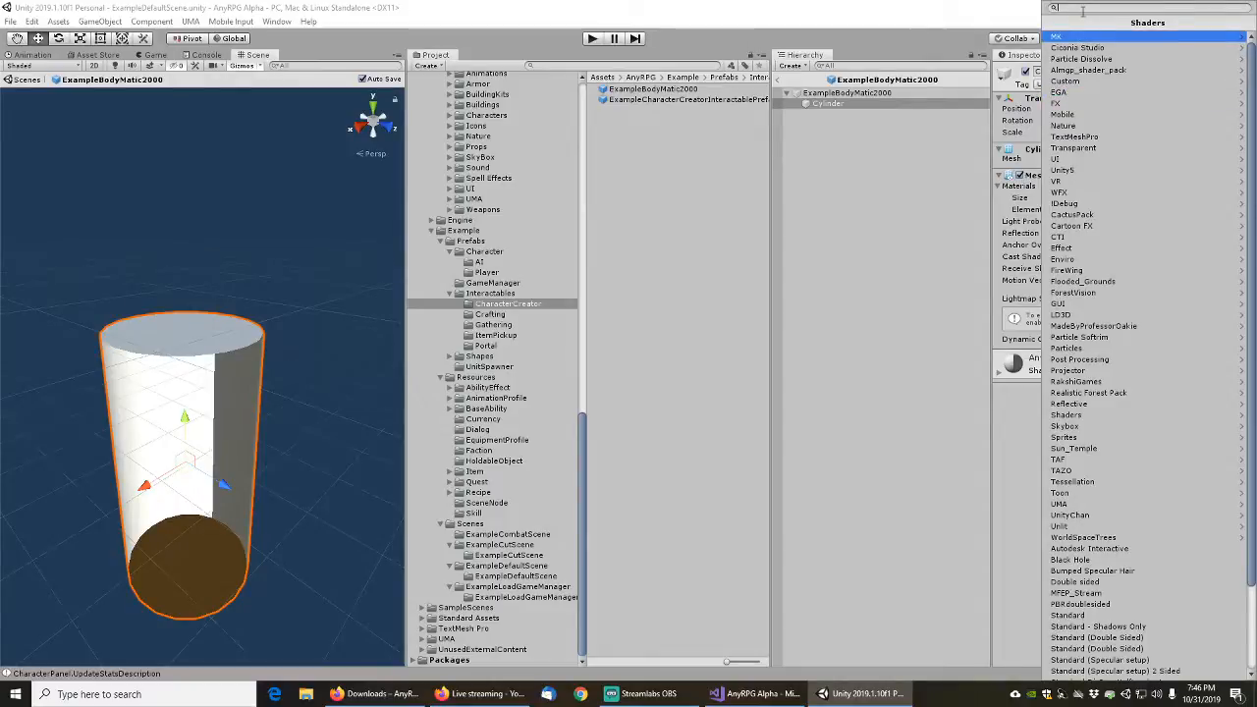
type("transp")
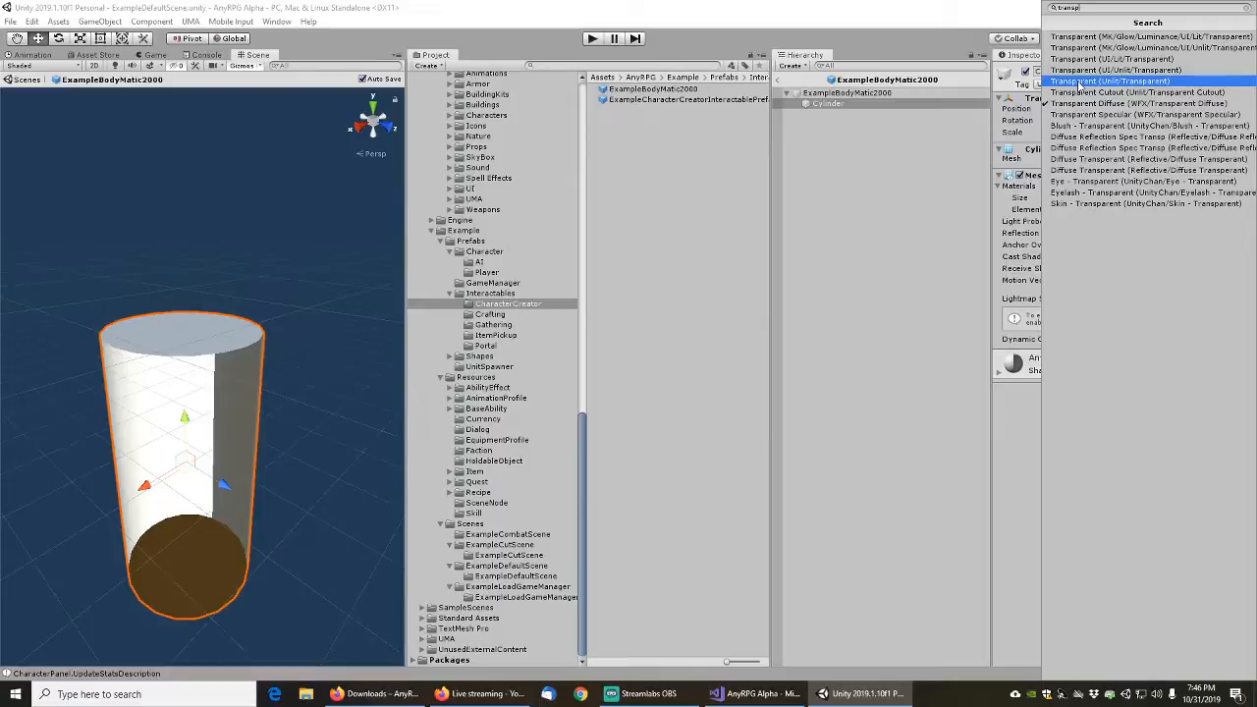
left_click(1080, 82)
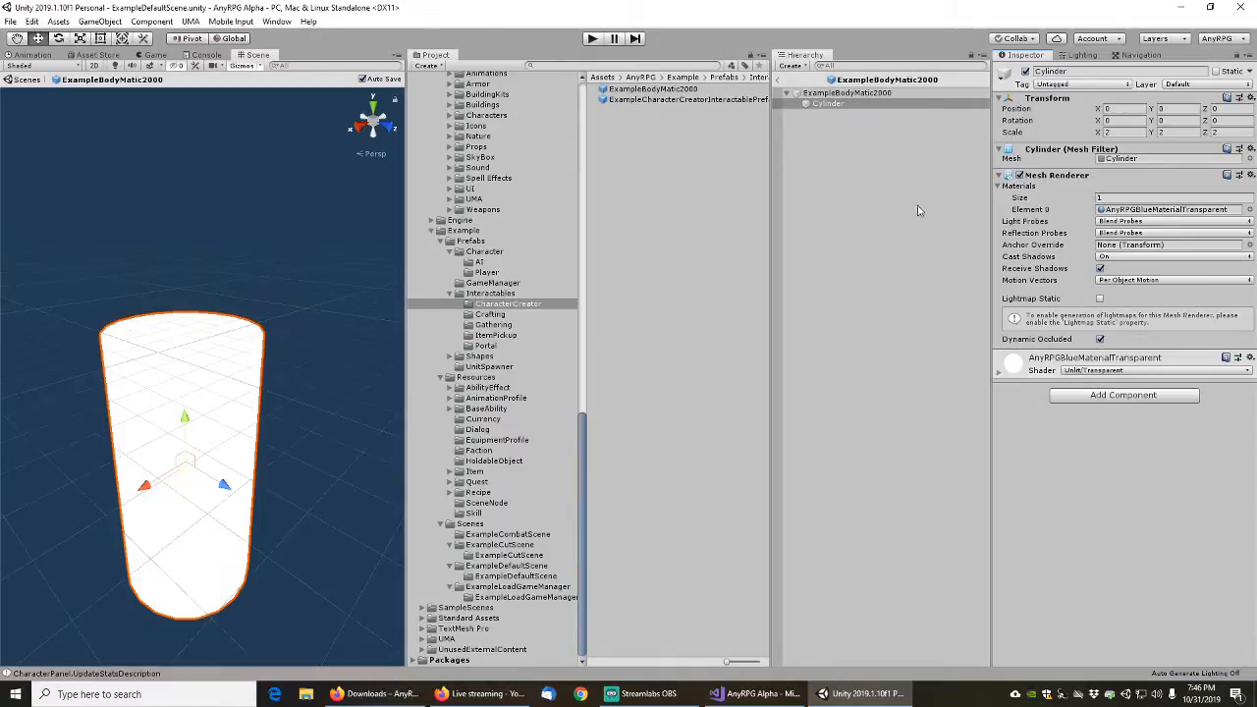
Return to ExampleDefaultScene, place an ExampleBodyMatic2000 instance beside ExampleCharacterCreatorInteractablePrefab, and delete the latter from the scene
left_click(777, 81)
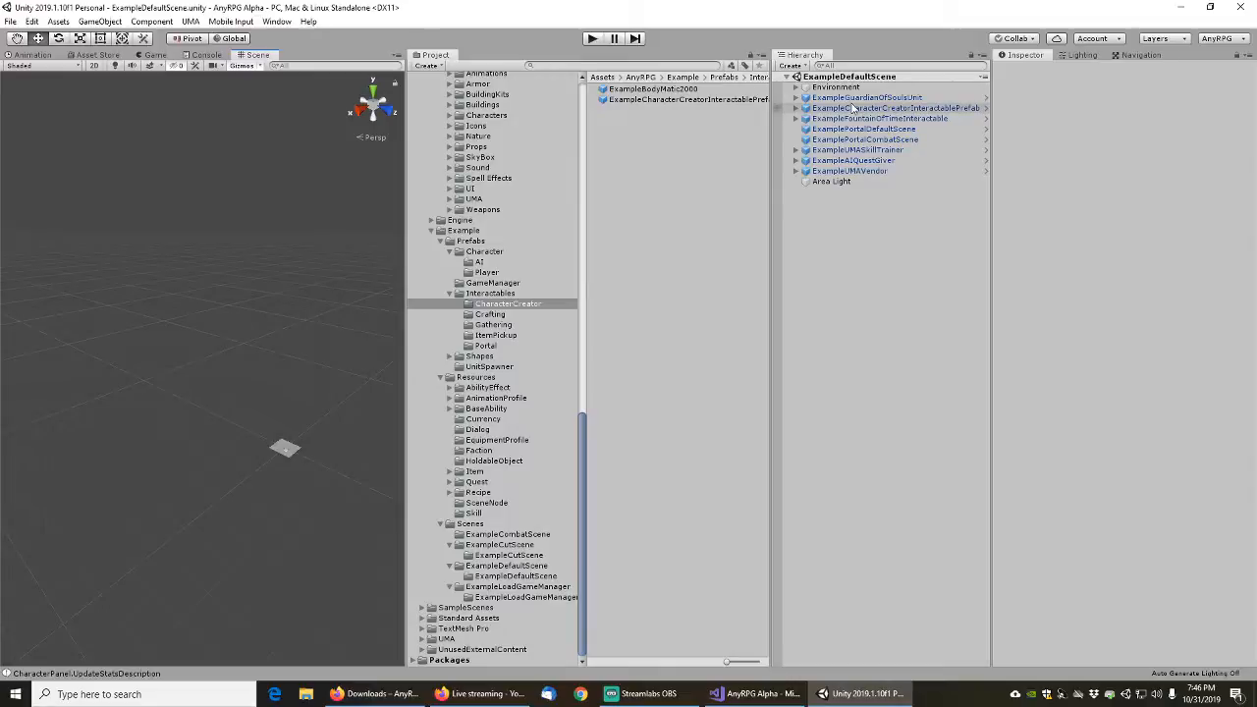
left_click(856, 108)
key("f")
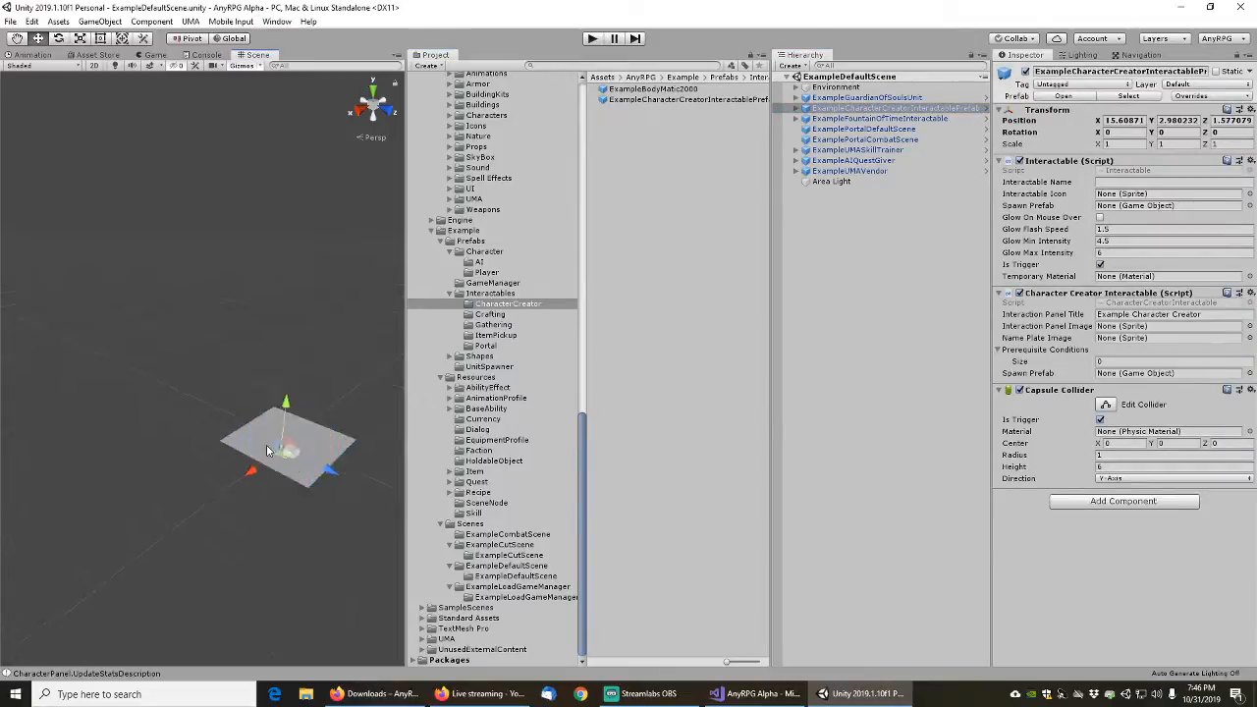
scroll(203, 356, "down", 1)
right_click_drag(88, 290, 254, 335)
middle_click_drag(254, 335, 285, 368)
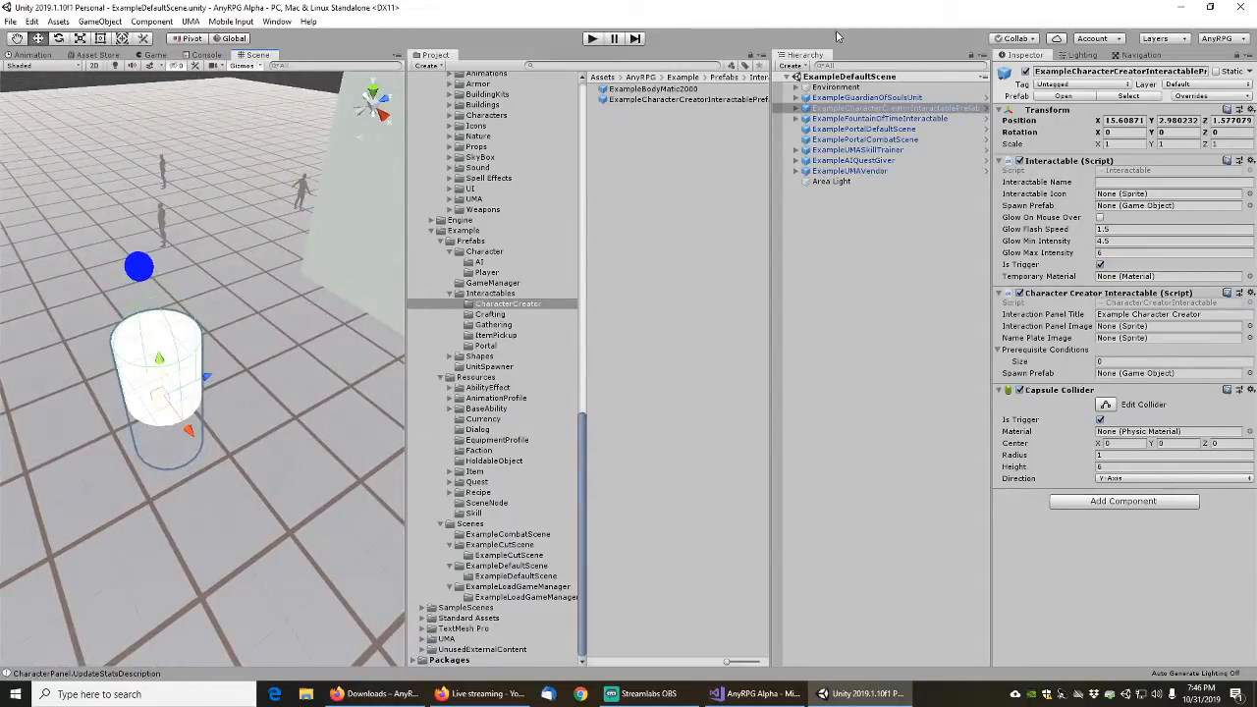
left_click_drag(673, 91, 267, 371)
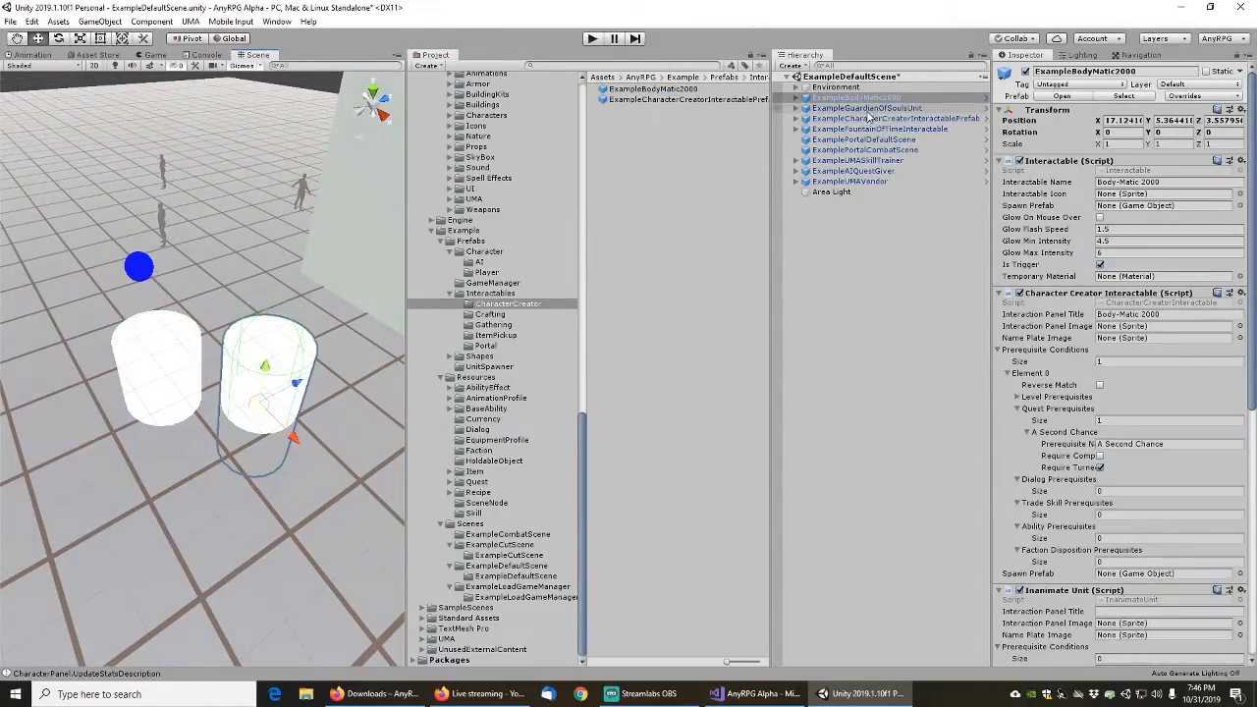
left_click(872, 119)
key("Delete")
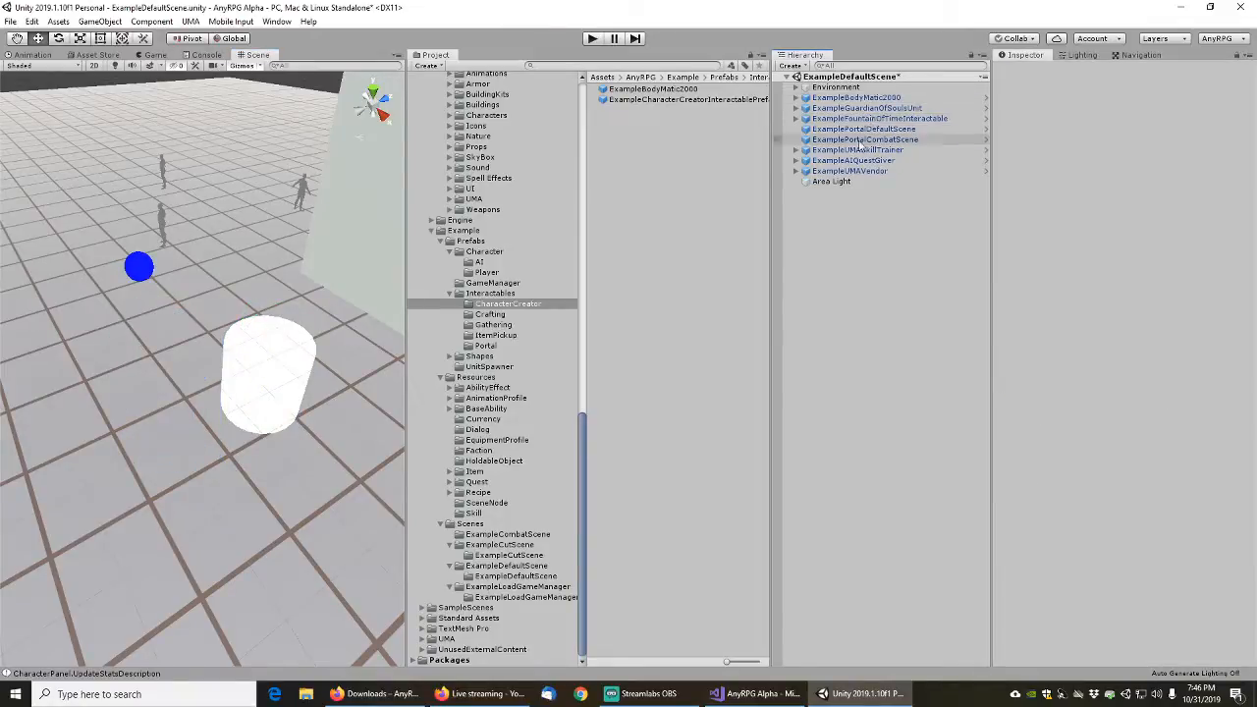
Set the Character Creator Interactable's panel title on ExampleBodyMatic2000 to "Example Body-Matic 2000" and apply it to the prefab
left_click(858, 111)
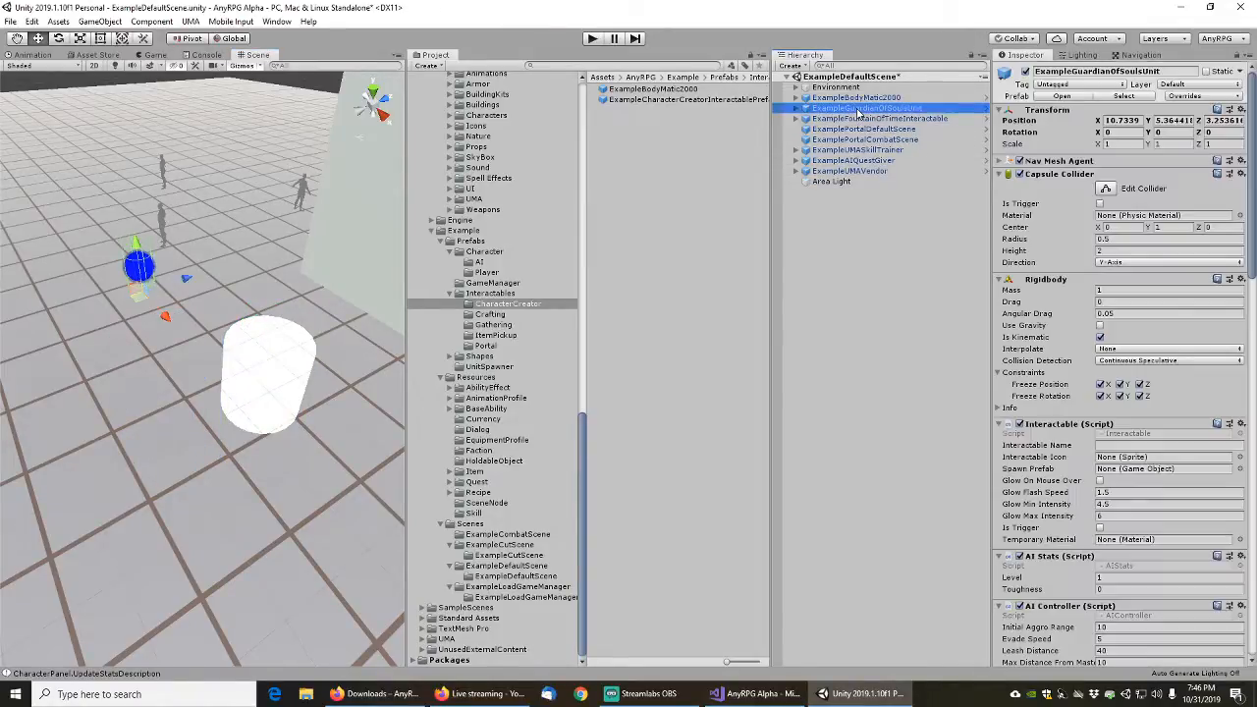
left_click(854, 97)
left_click(1171, 316)
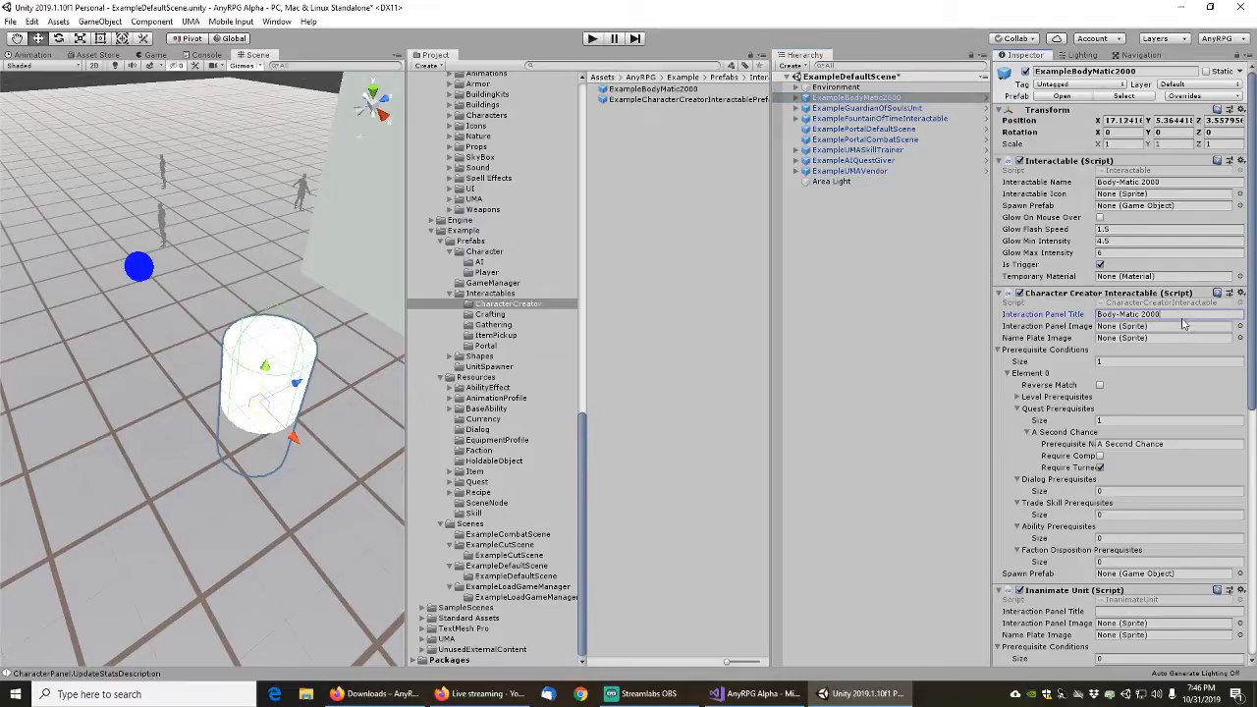
key("Home")
type("Example")
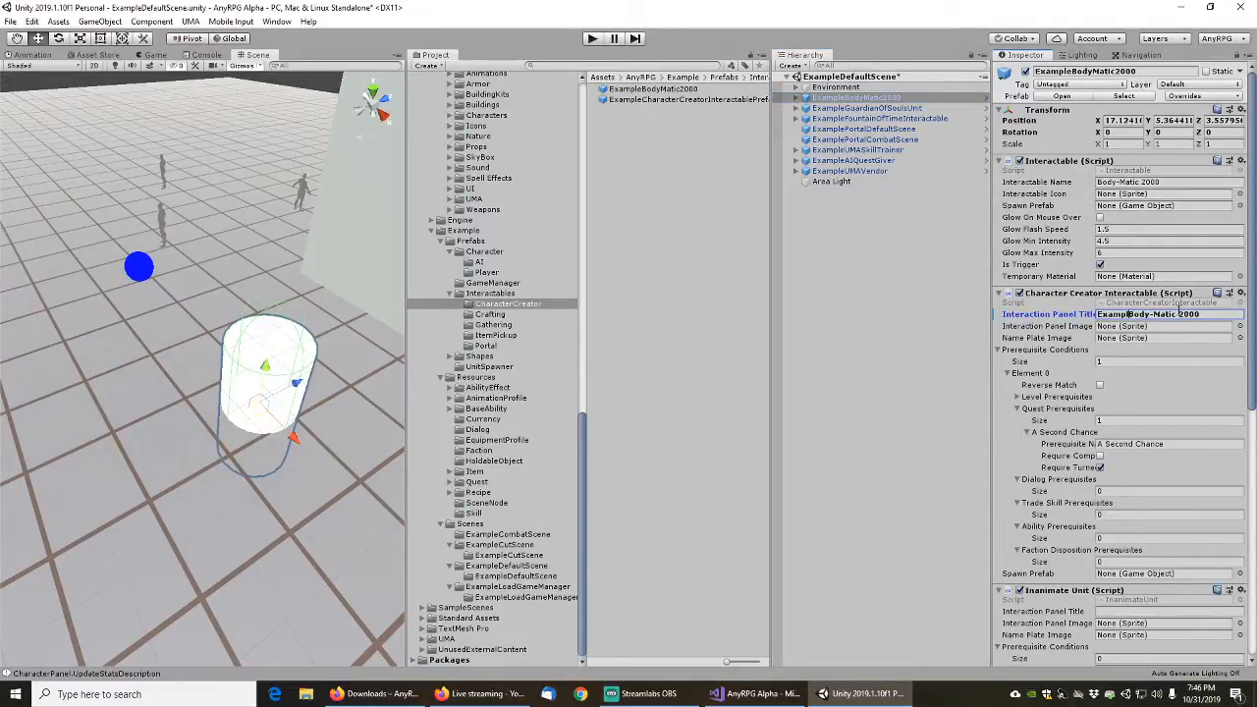
right_click(1060, 316)
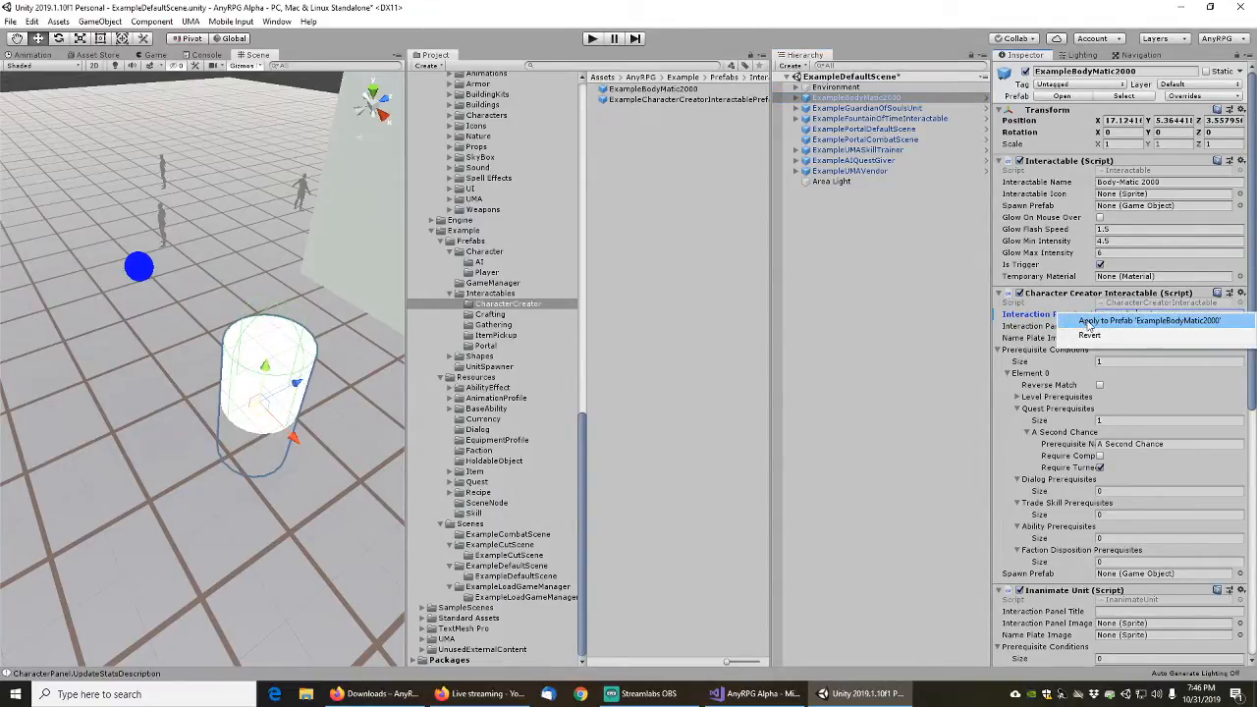
left_click(1090, 325)
Set the Character Creator Interactable's quest prerequisite name to "Example A Second Chance" and apply it to the prefab
left_click(1169, 444)
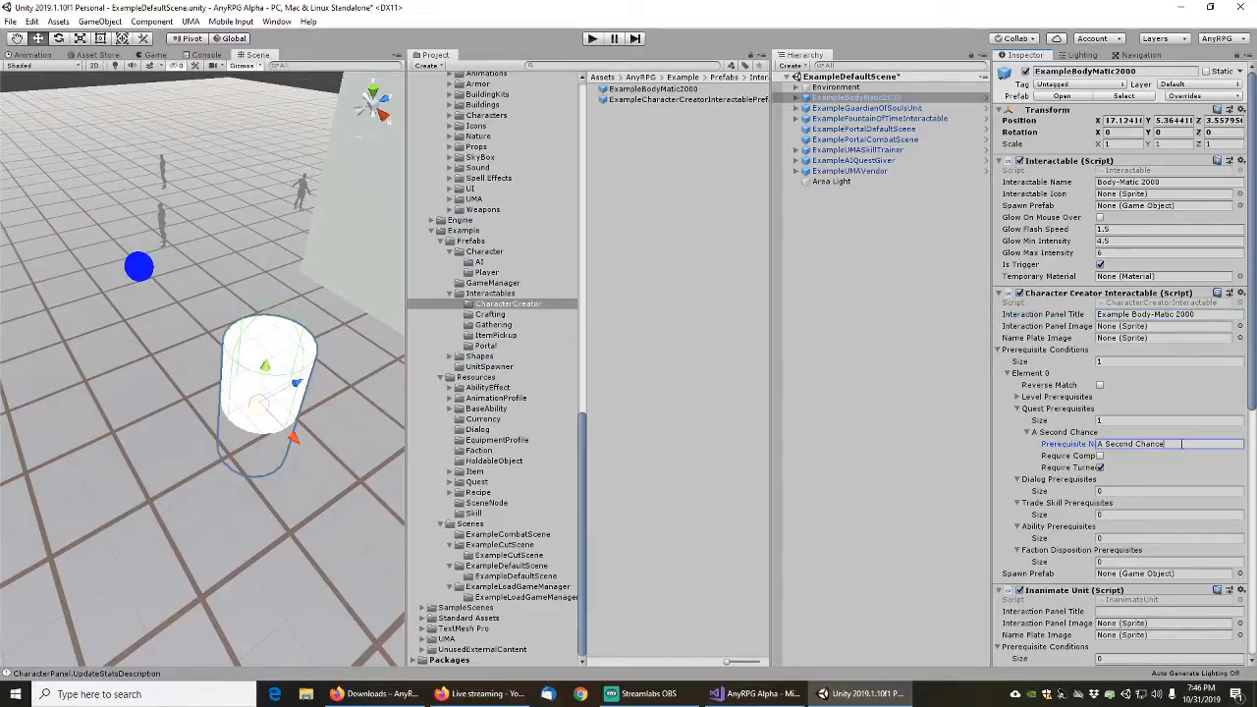
key("Home")
type("Example")
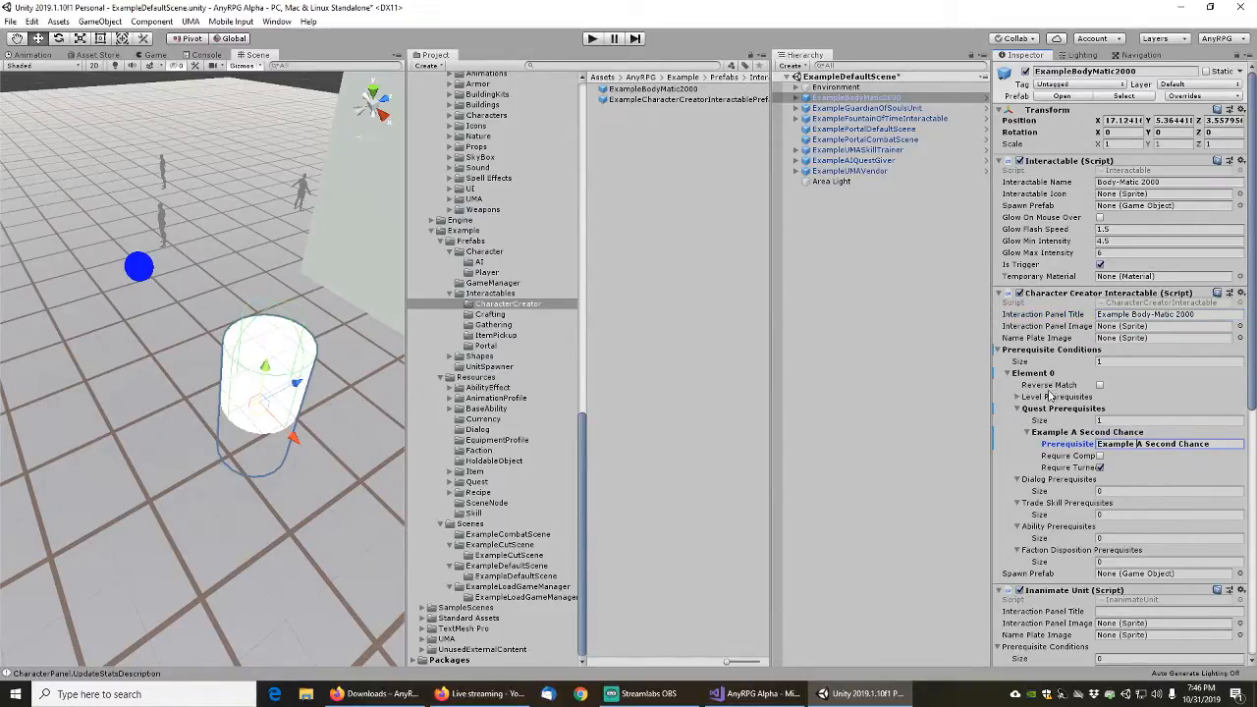
right_click(1033, 380)
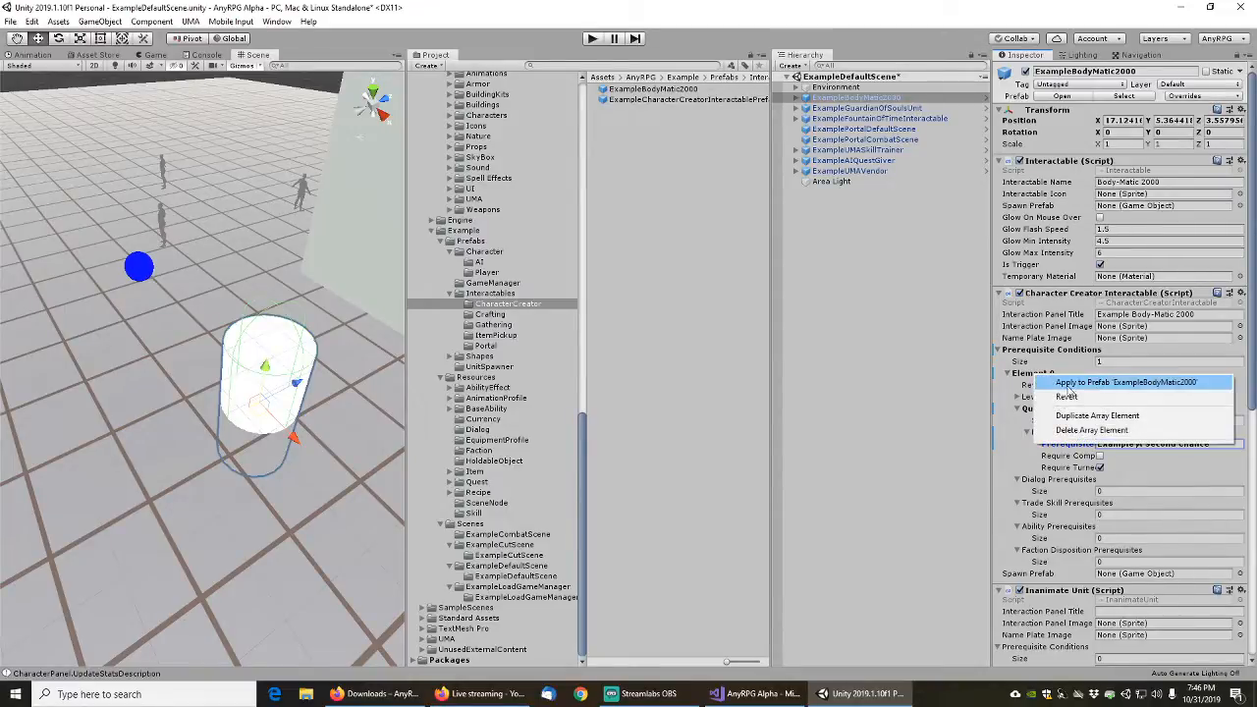
left_click(1069, 385)
Set the Inanimate Unit's display name to "Example Body-Matic 2000" and apply it to the prefab
scroll(1053, 478, "down", 6)
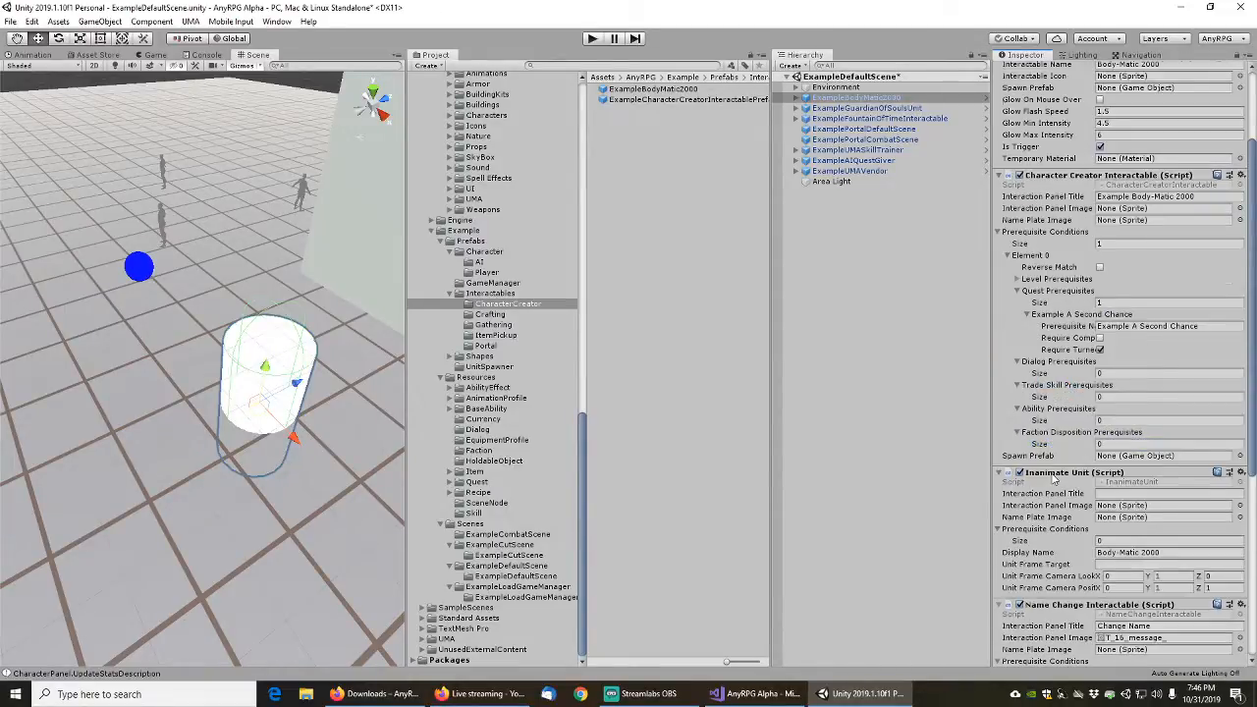
left_click(1176, 434)
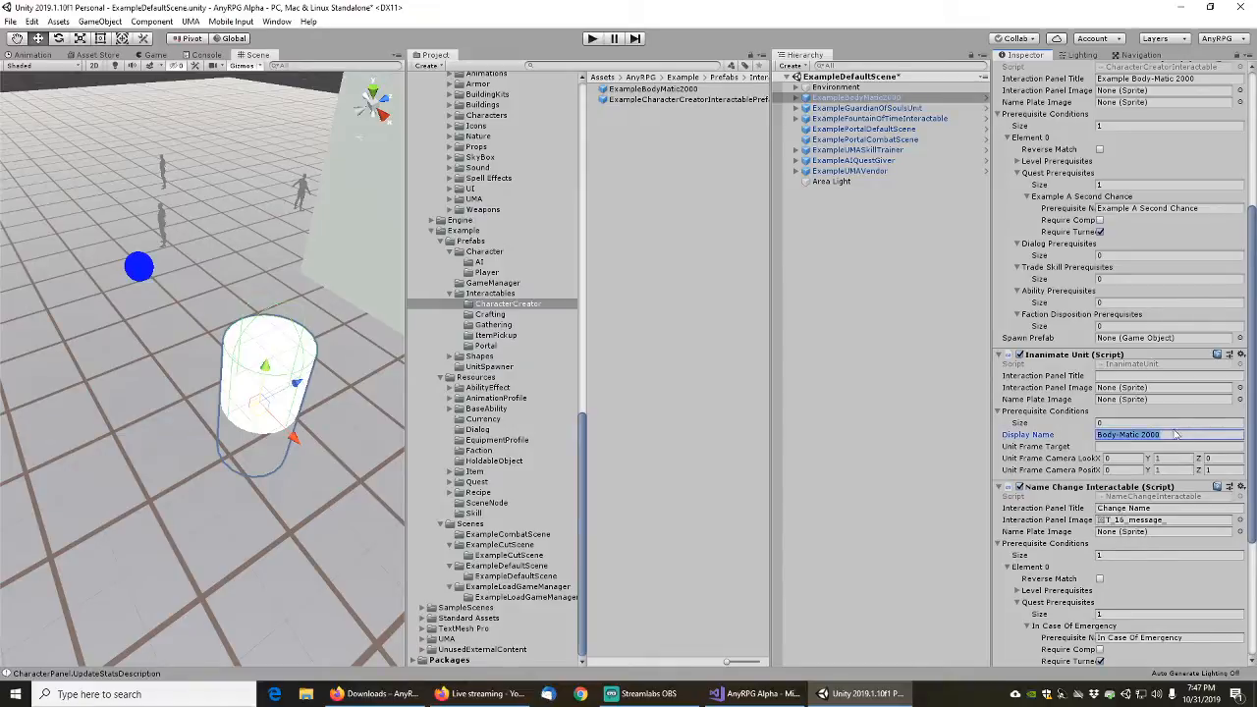
key("Home")
type("Exa")
type("mple")
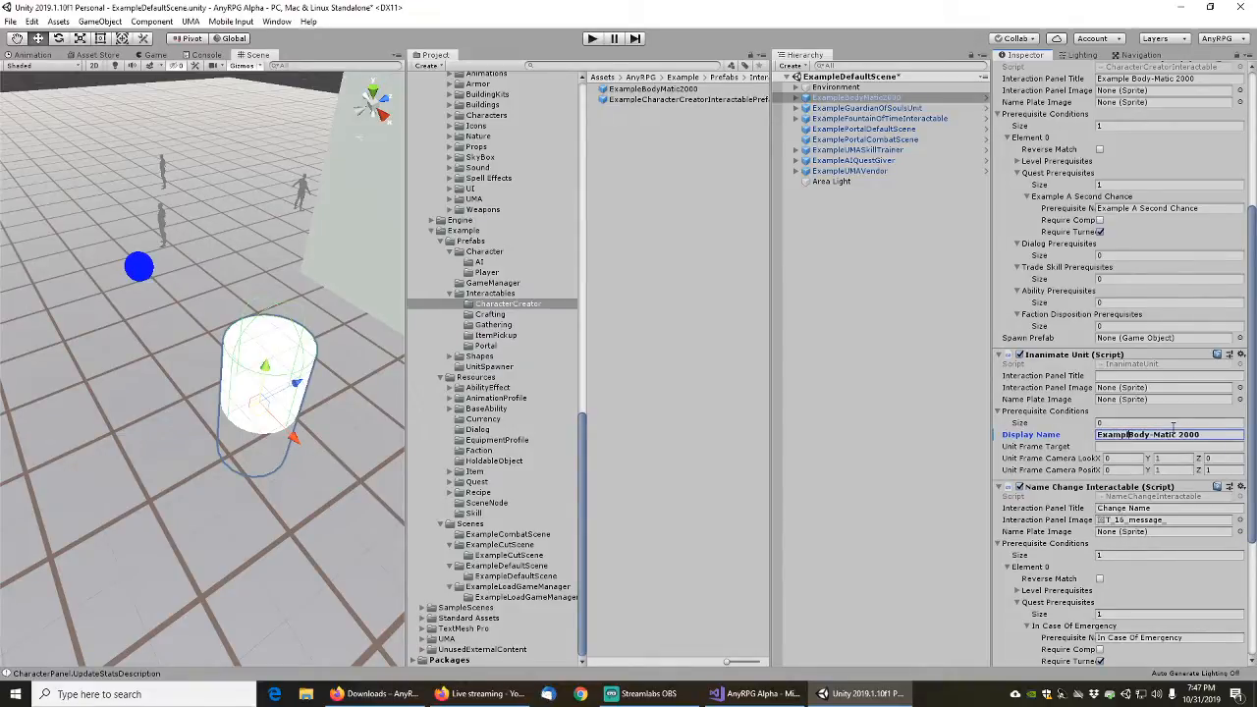
right_click(1050, 438)
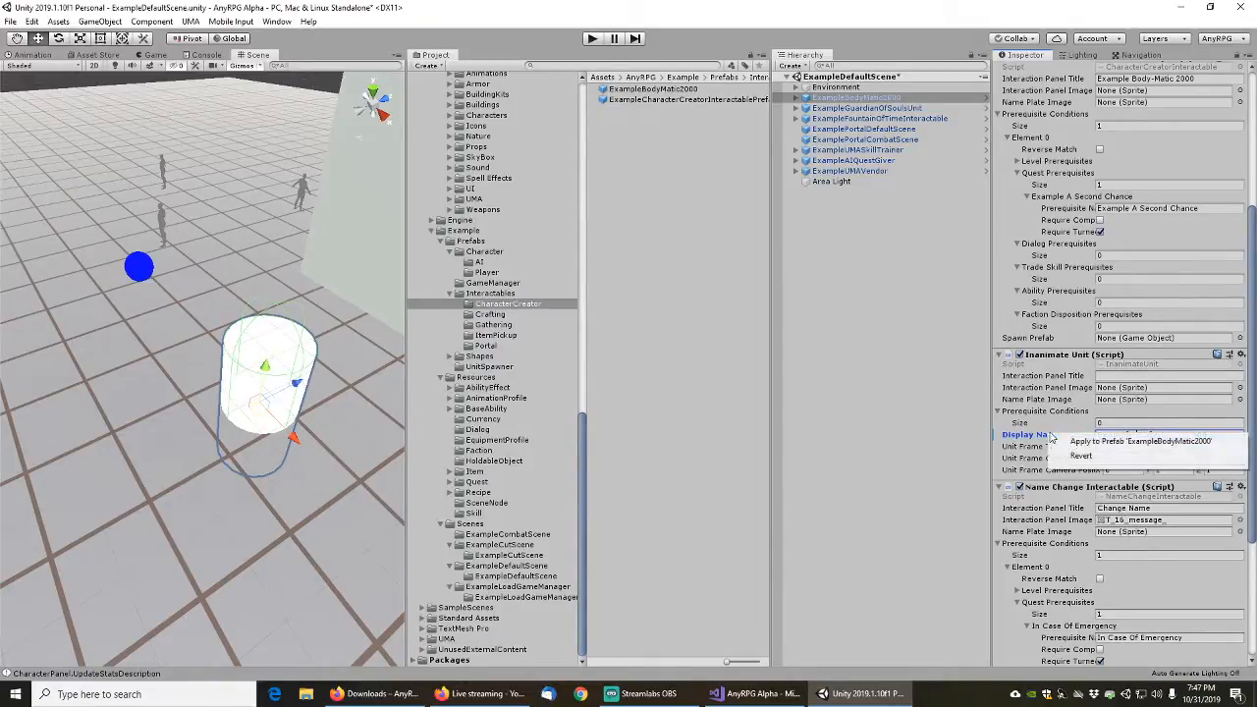
left_click(1082, 443)
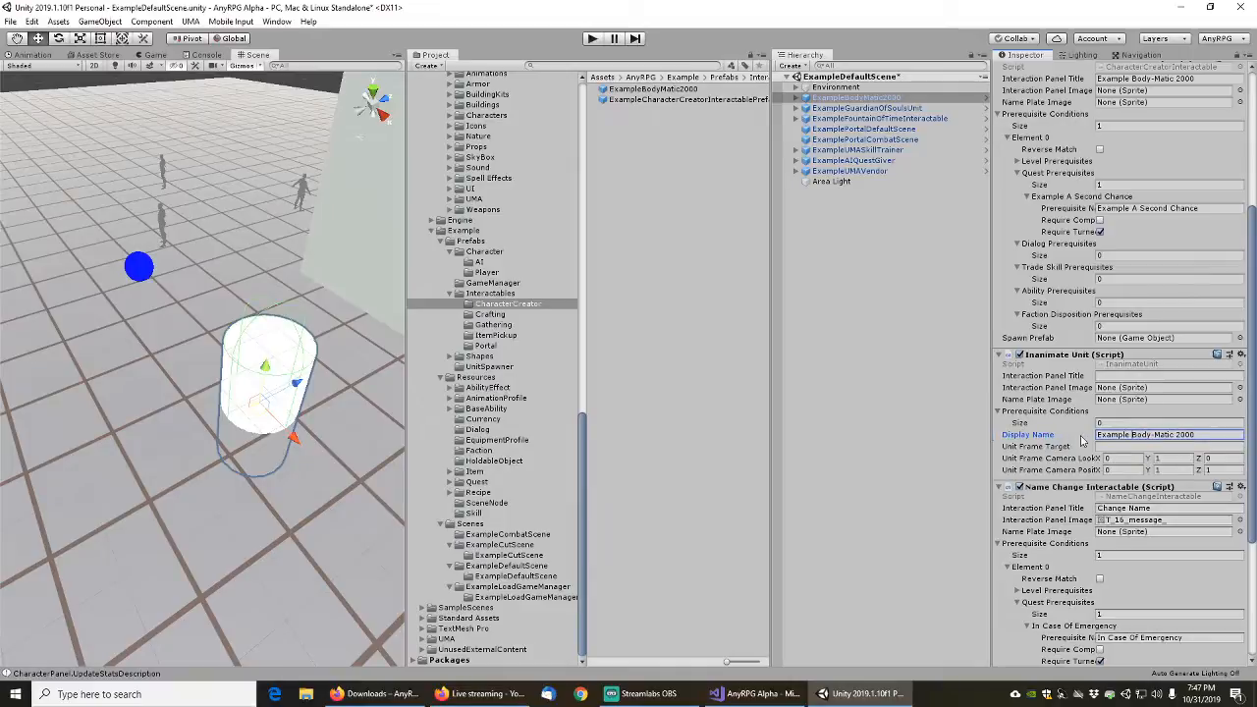
Set the Name Change Interactable's interaction panel image to None
left_click(1240, 520)
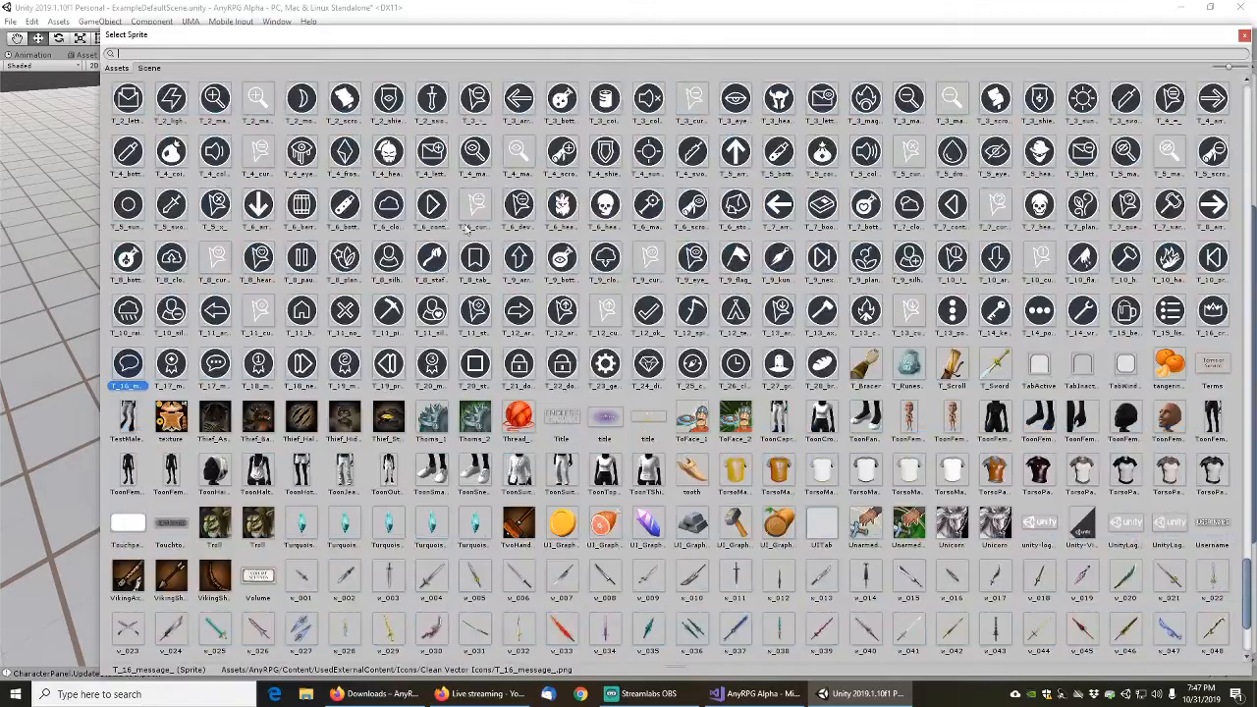
left_click_drag(1245, 572, 1247, 91)
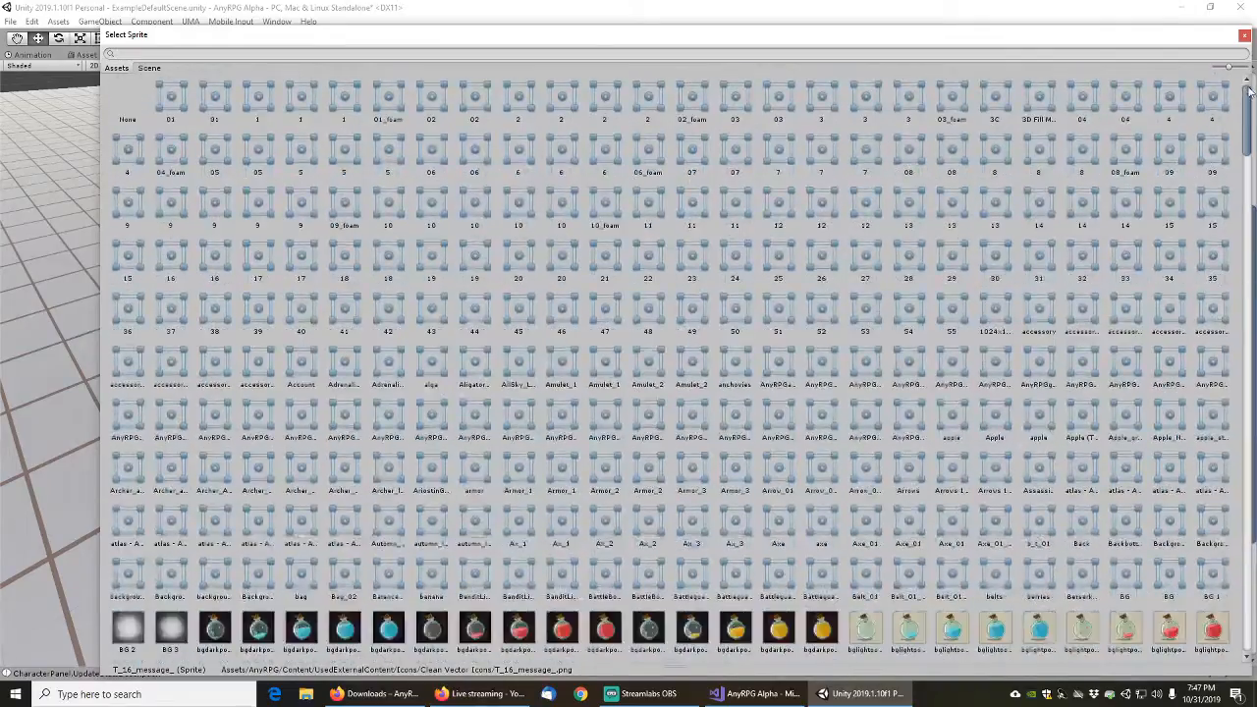
left_click(135, 106)
left_click(137, 108)
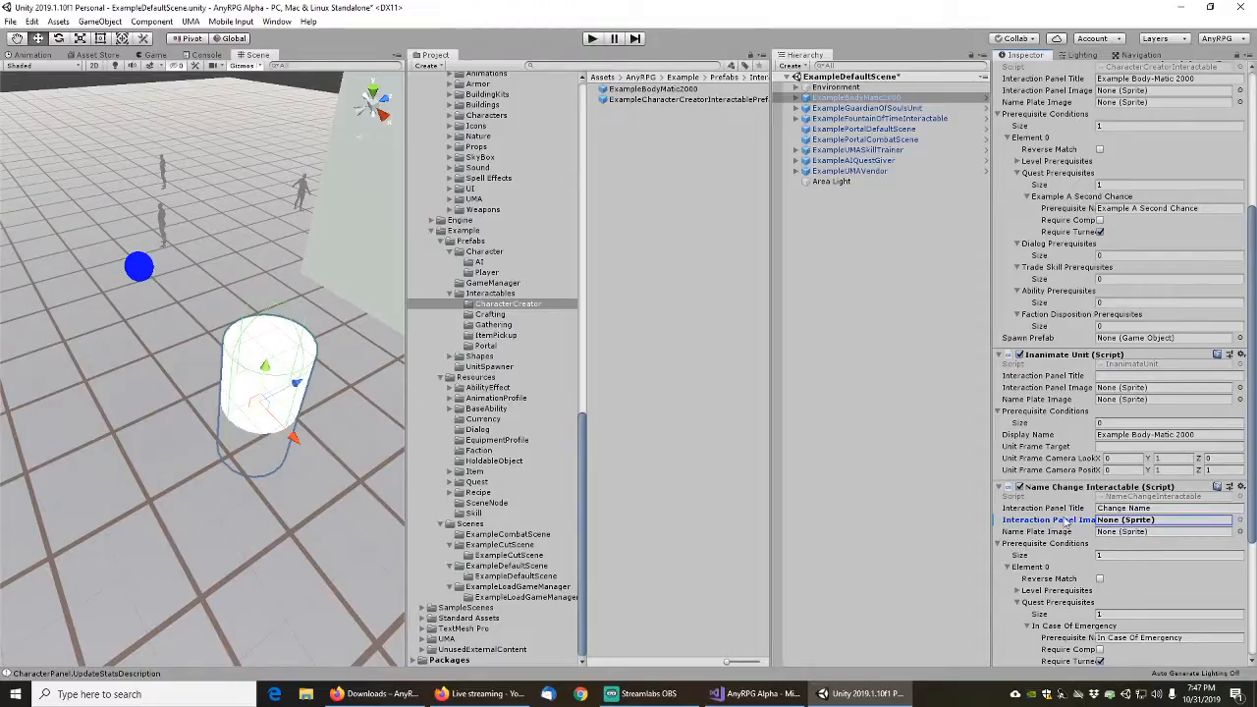
Set the Name Change Interactable's panel title to "Example Change Name" and apply the modified component to the ExampleBodyMatic2000 prefab
left_click(1171, 506)
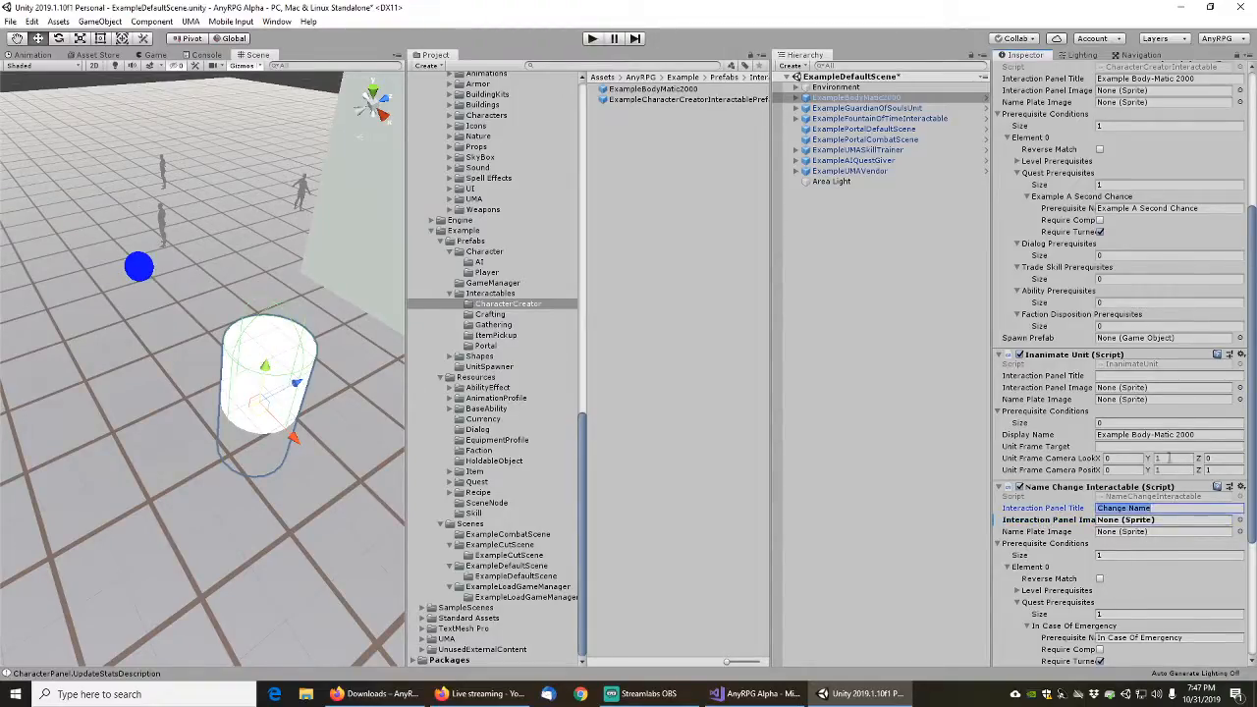
key("Home")
type("Example")
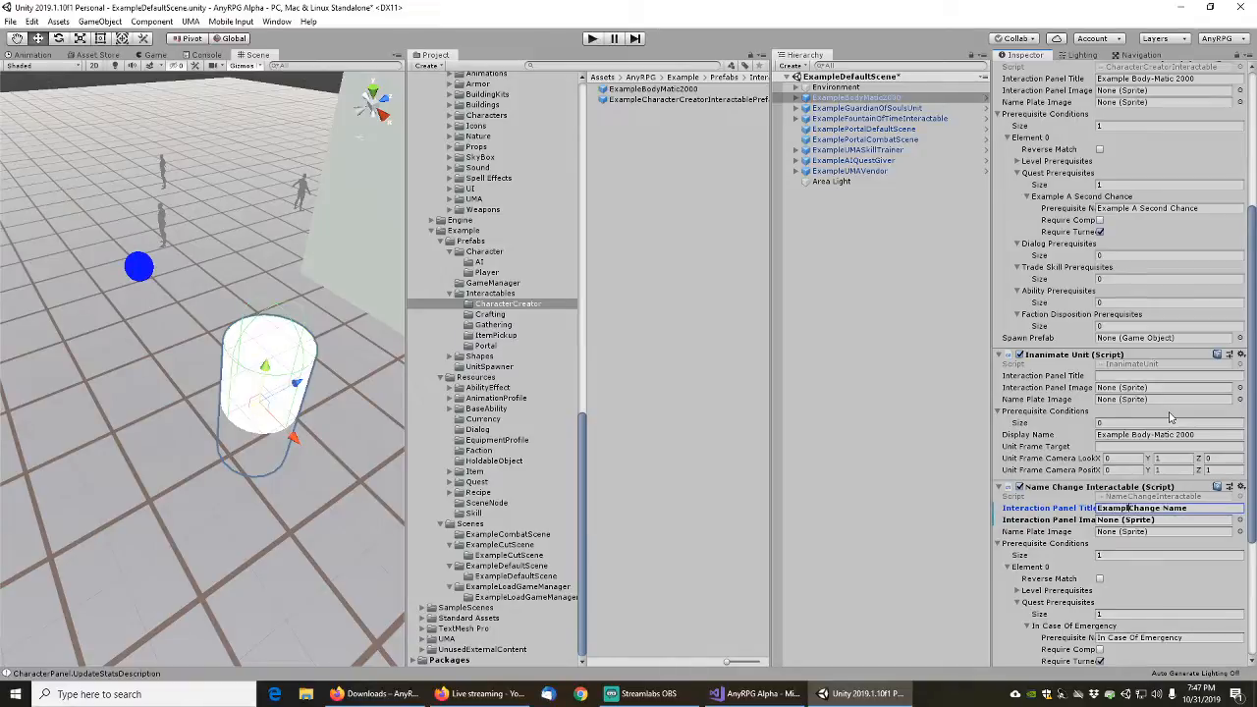
right_click(1061, 489)
mouse_move(1108, 513)
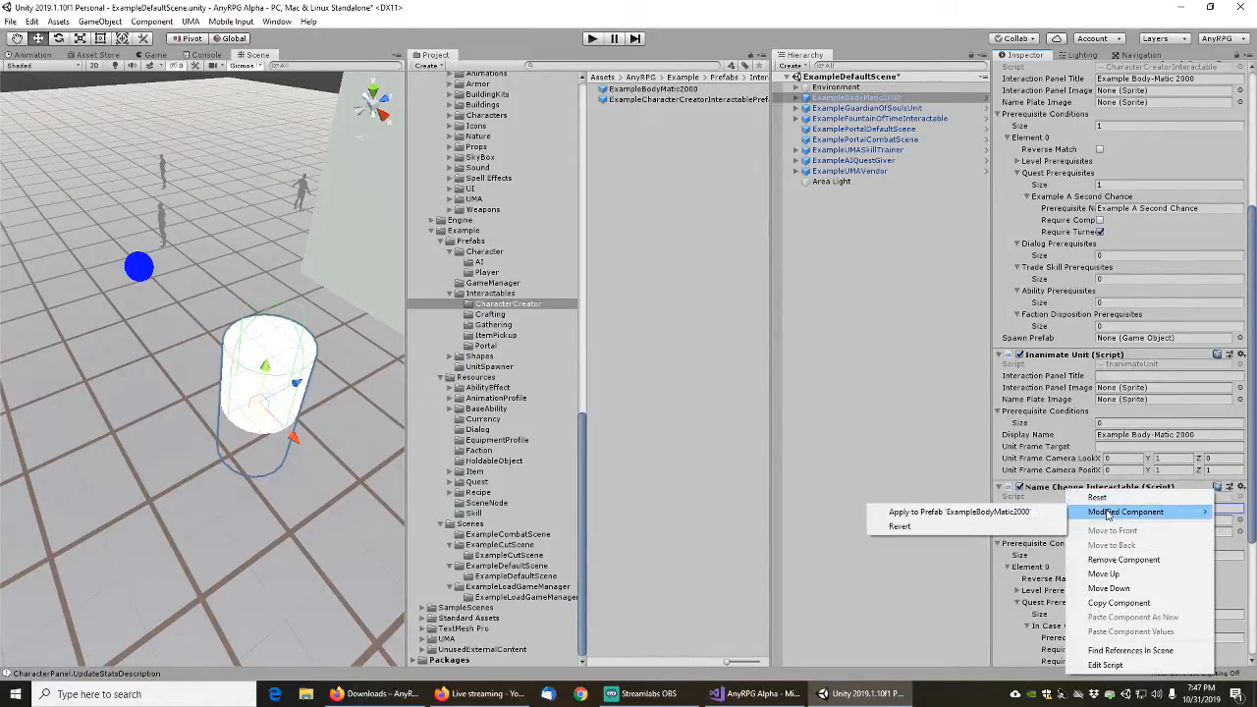
left_click(987, 512)
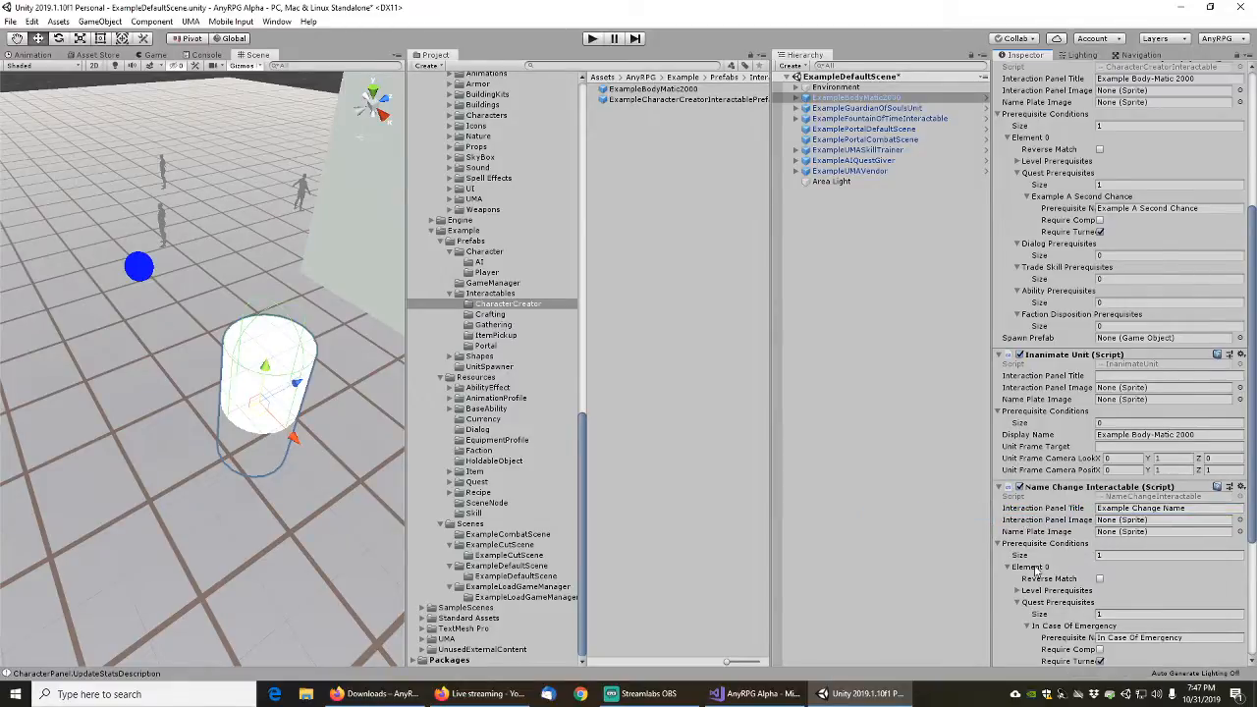
Set the Name Change Interactable's quest prerequisite name to "Example In Case Of Emergency" and apply it to the prefab
scroll(1037, 570, "down", 3)
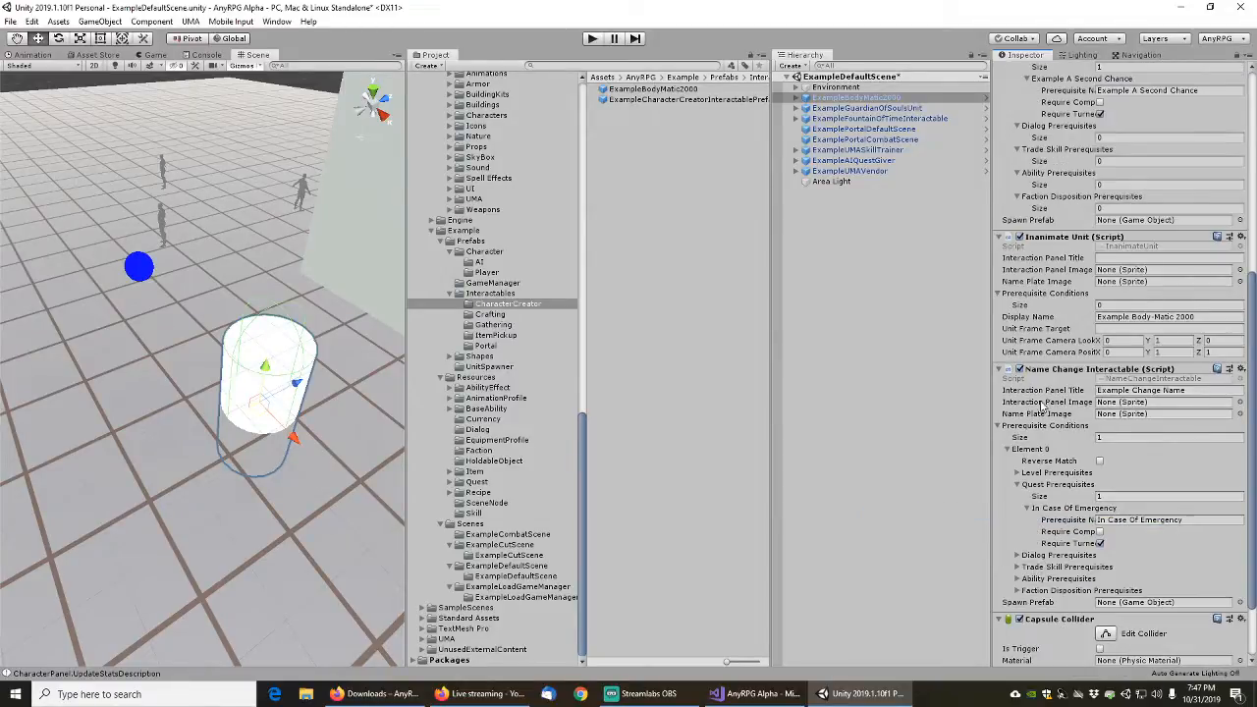
left_click(1196, 517)
key("Home")
type("Example")
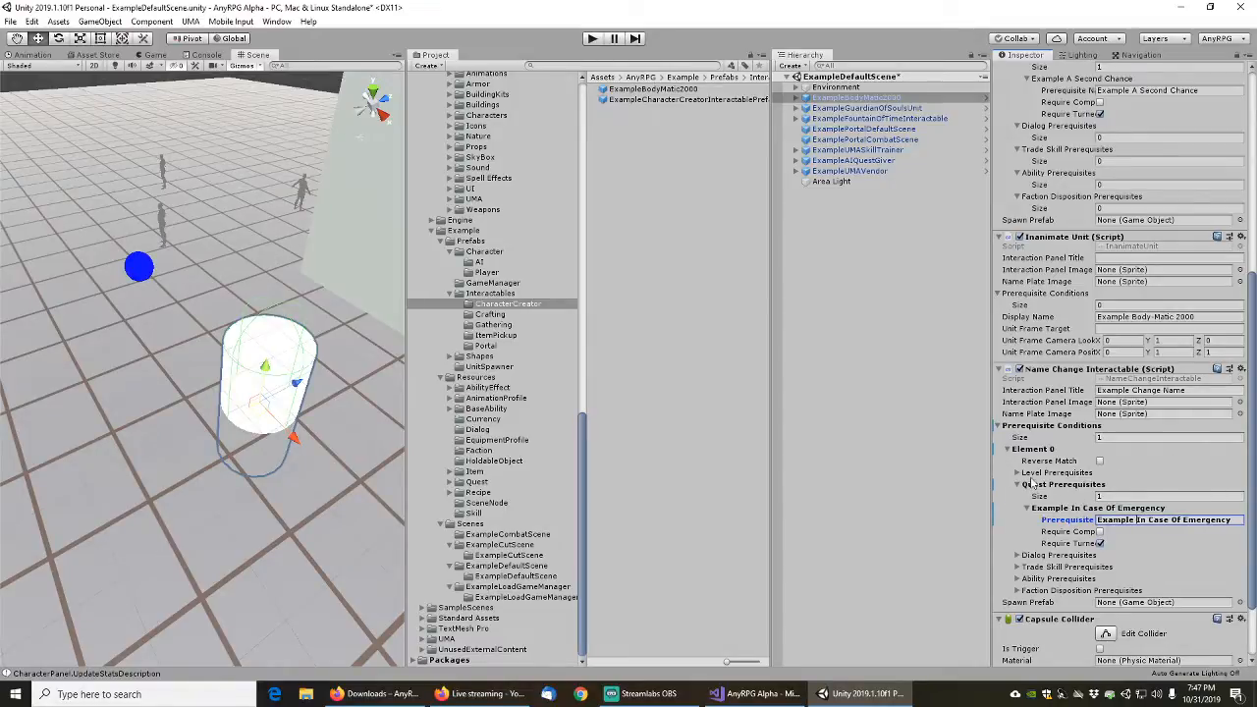
right_click(1039, 428)
left_click(1084, 436)
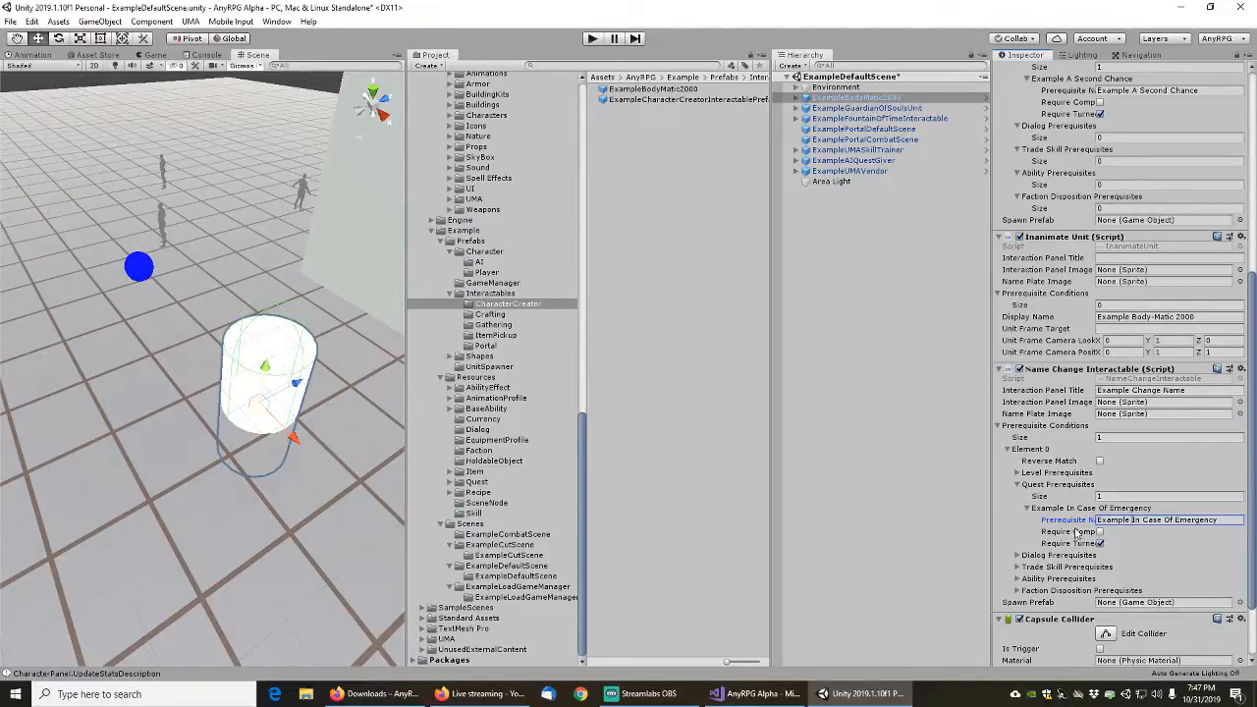
Set the Interactable component's interactable name to "Example Body-Matic 2000" and apply it to the prefab
scroll(1062, 540, "down", 2)
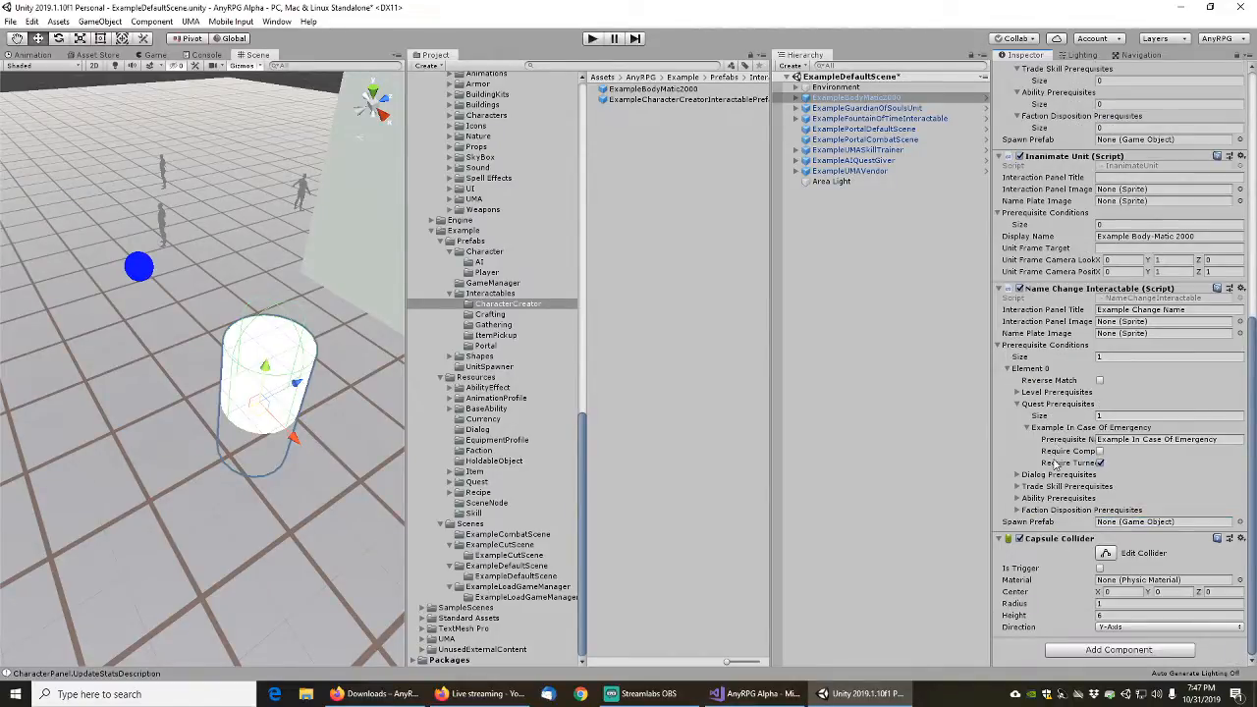
scroll(1048, 481, "up", 3)
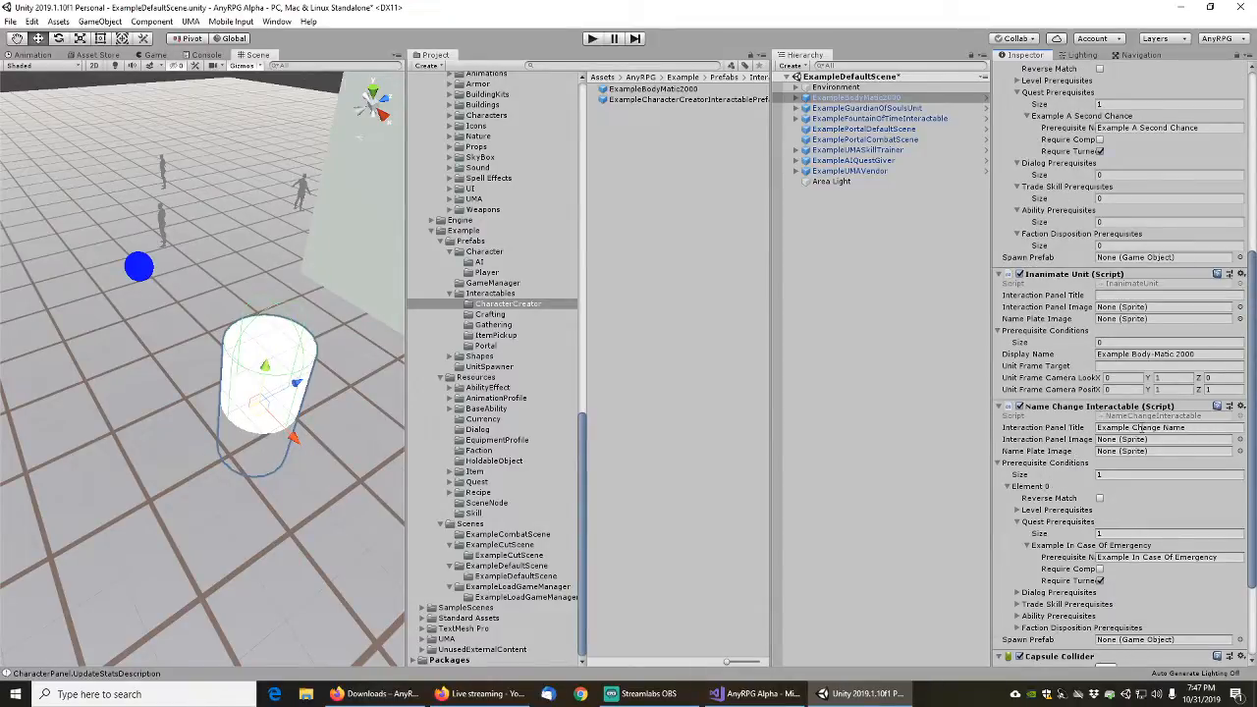
scroll(1093, 376, "up", 6)
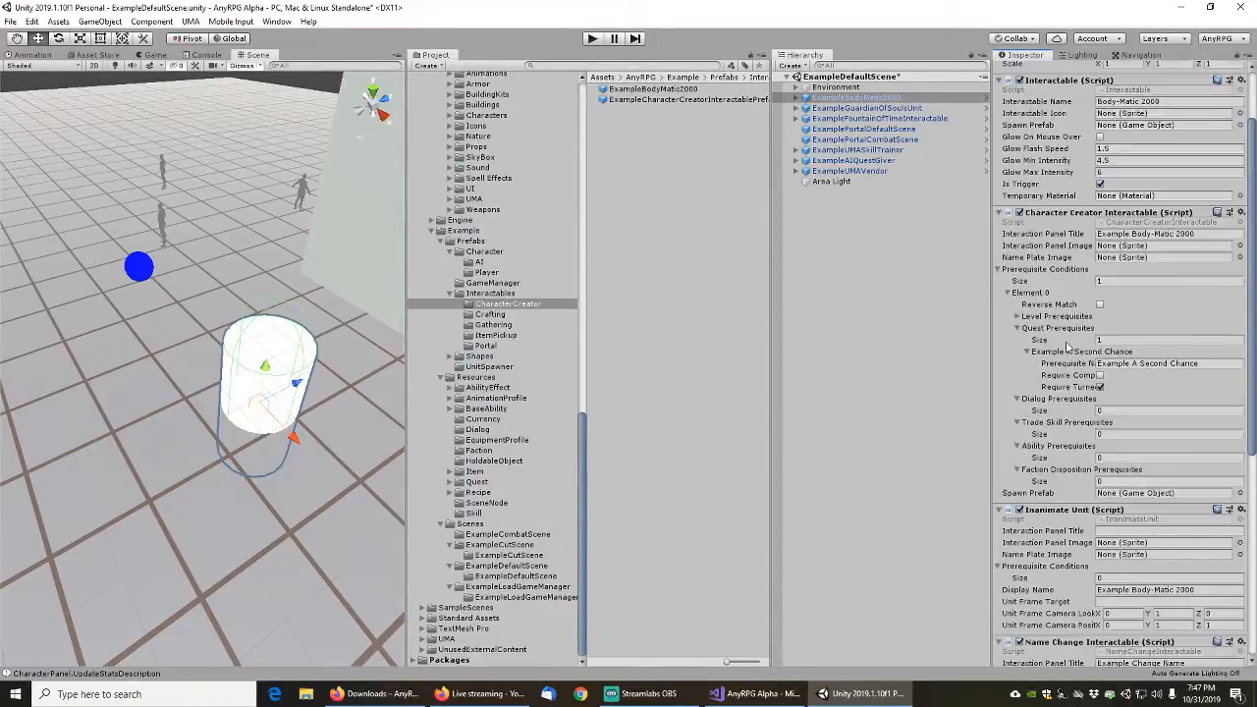
scroll(1061, 351, "up", 2)
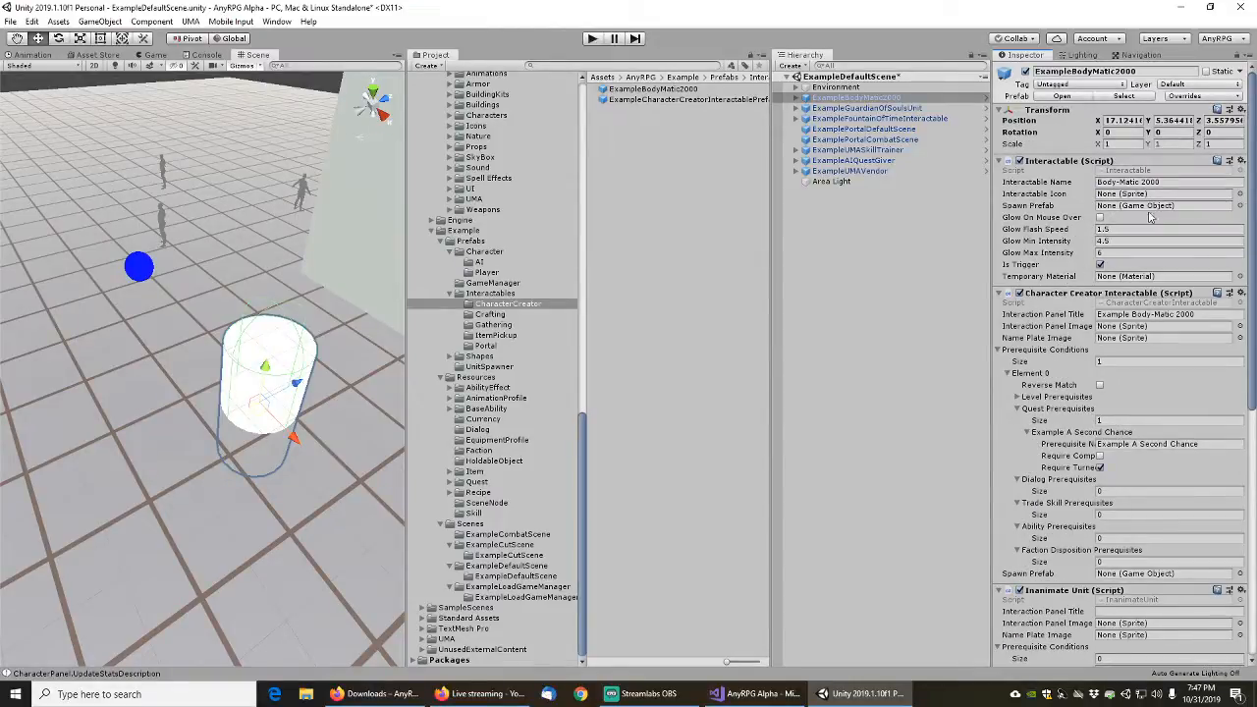
left_click(1158, 183)
key("Home")
type("Ex")
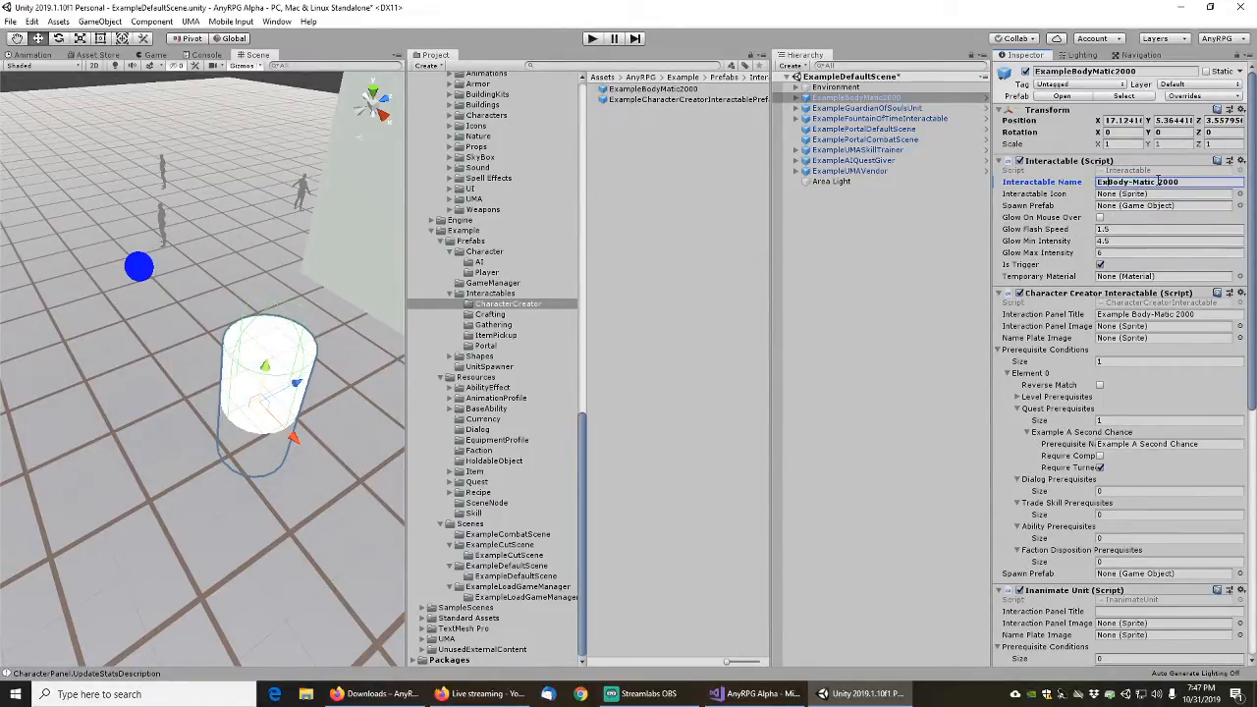
type("ample")
right_click(1061, 185)
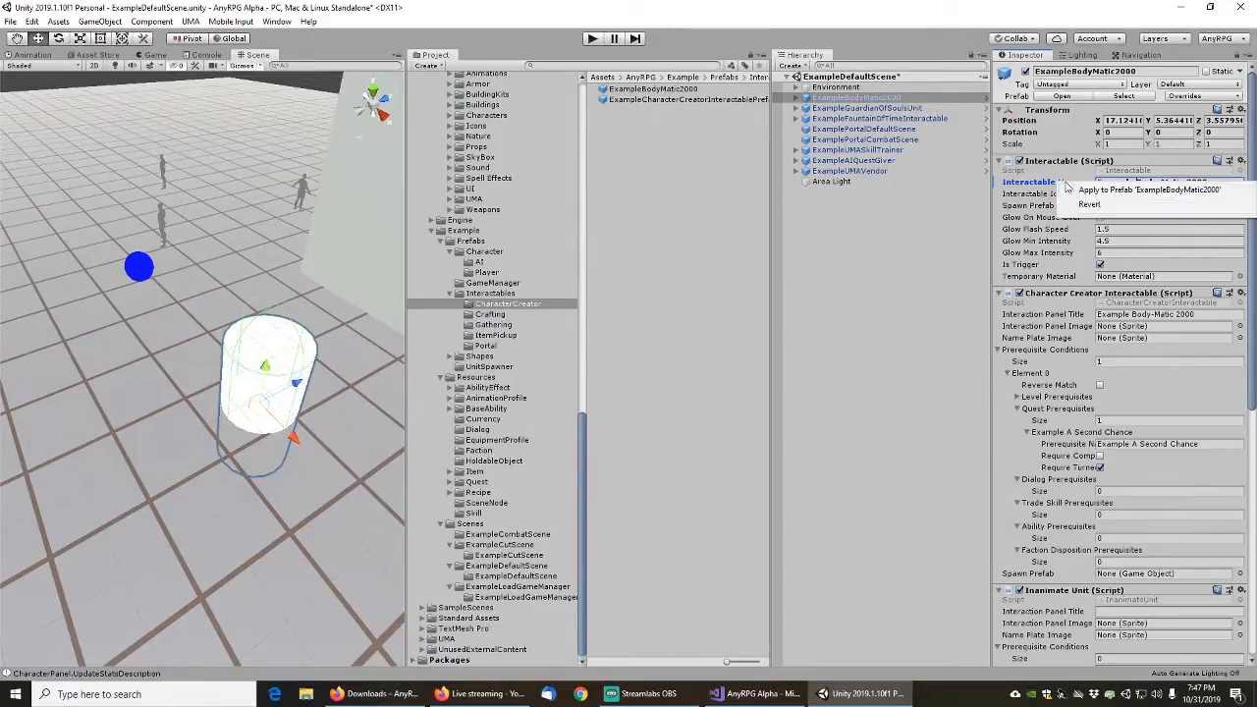
left_click(1088, 193)
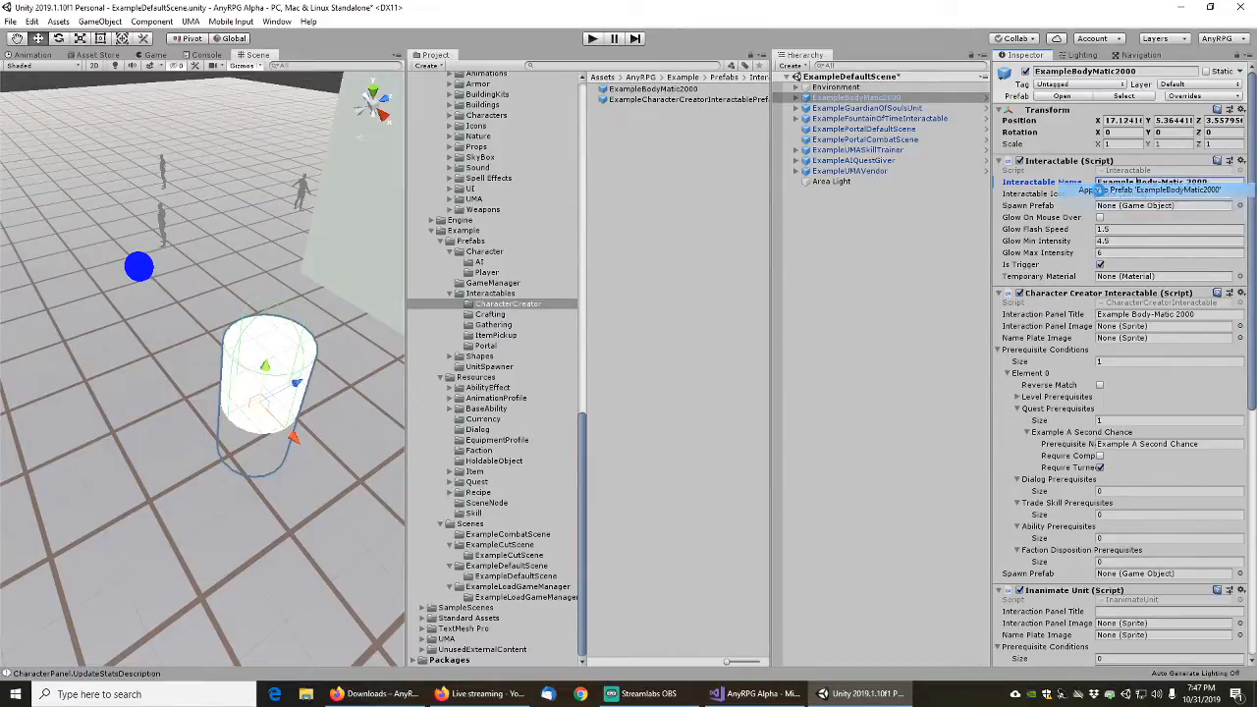
left_click(1060, 246)
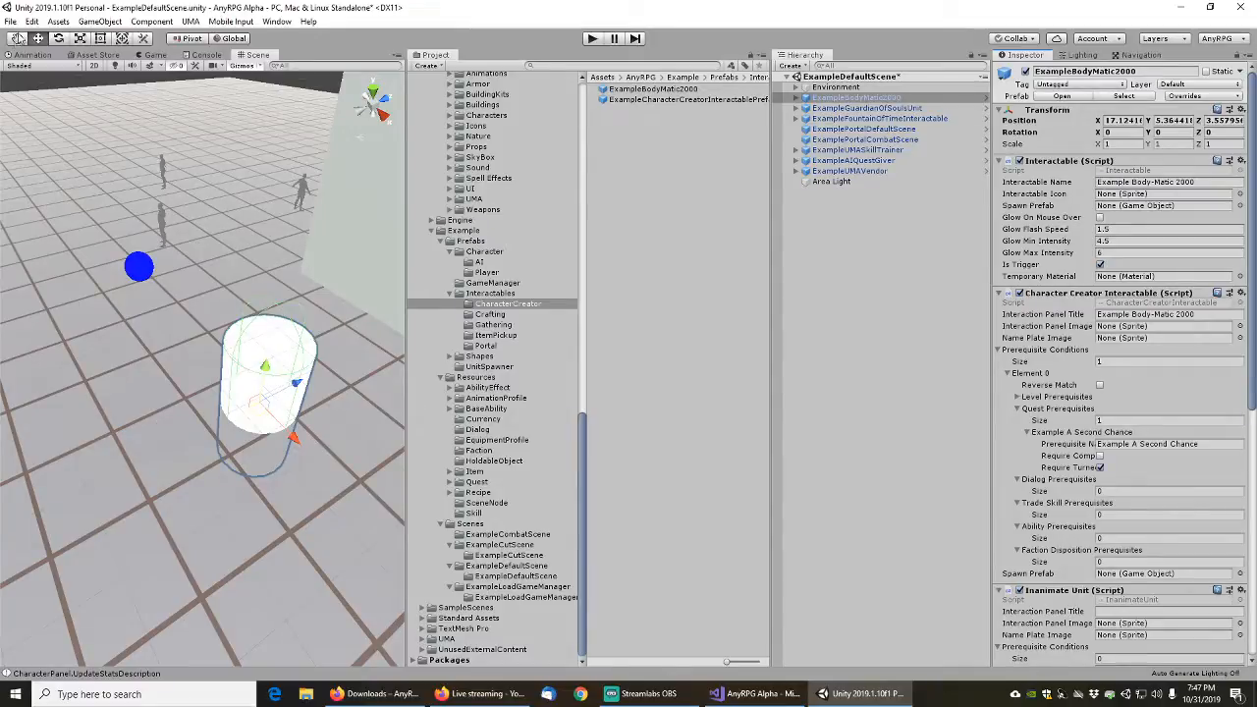
Save ExampleDefaultScene, find and open the ExampleLoadGameManager scene, and clear the asset search
left_click(9, 20)
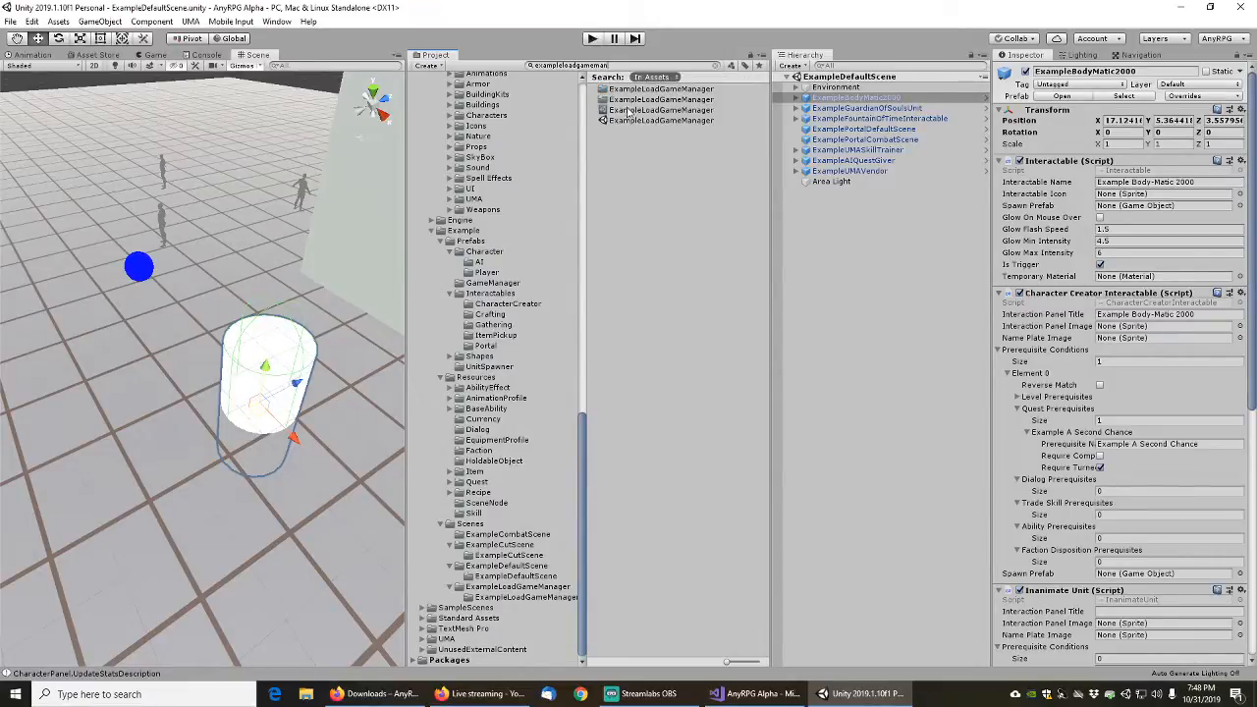
double_click(638, 121)
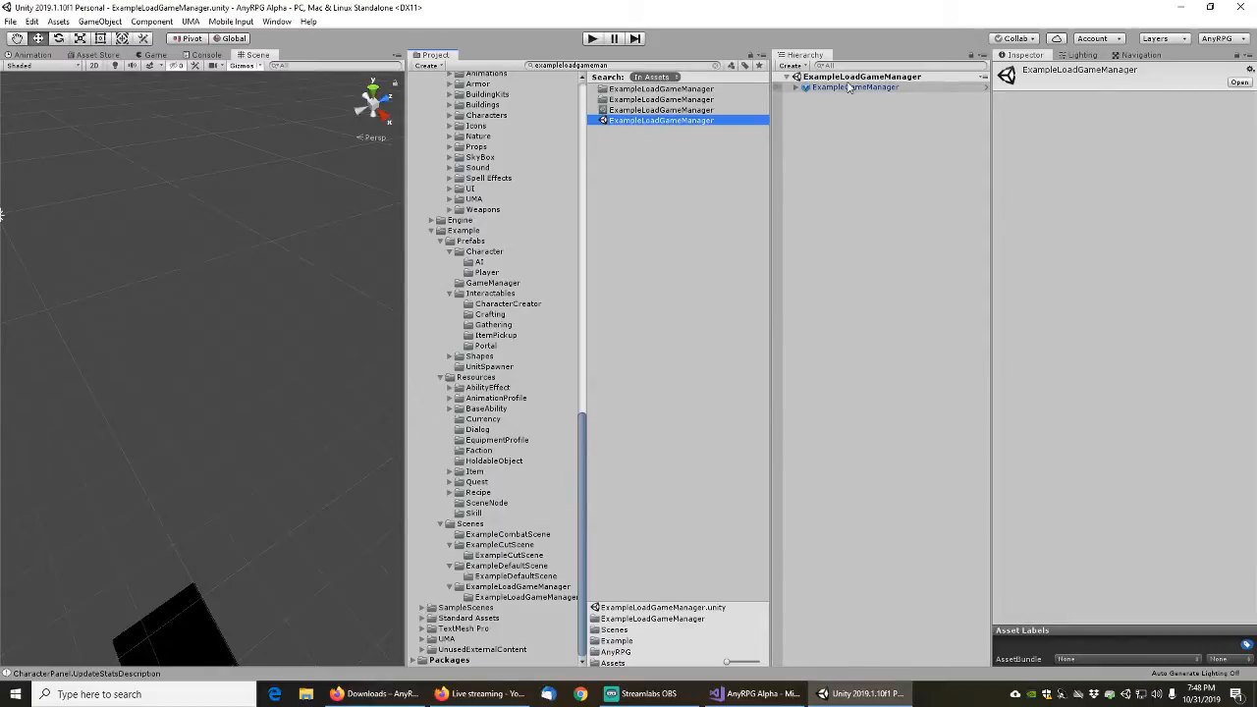
left_click(716, 66)
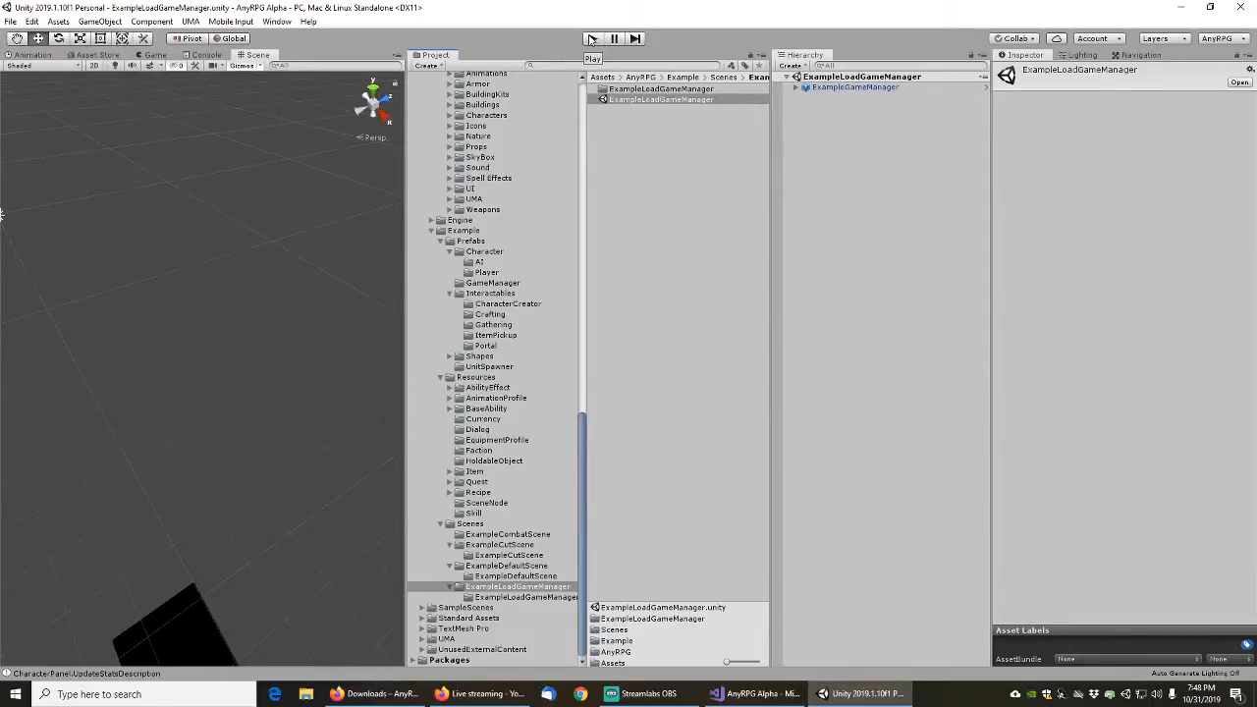
Run the ExampleLoadGameManager scene in play mode and start a new game from the main menu
left_click(591, 38)
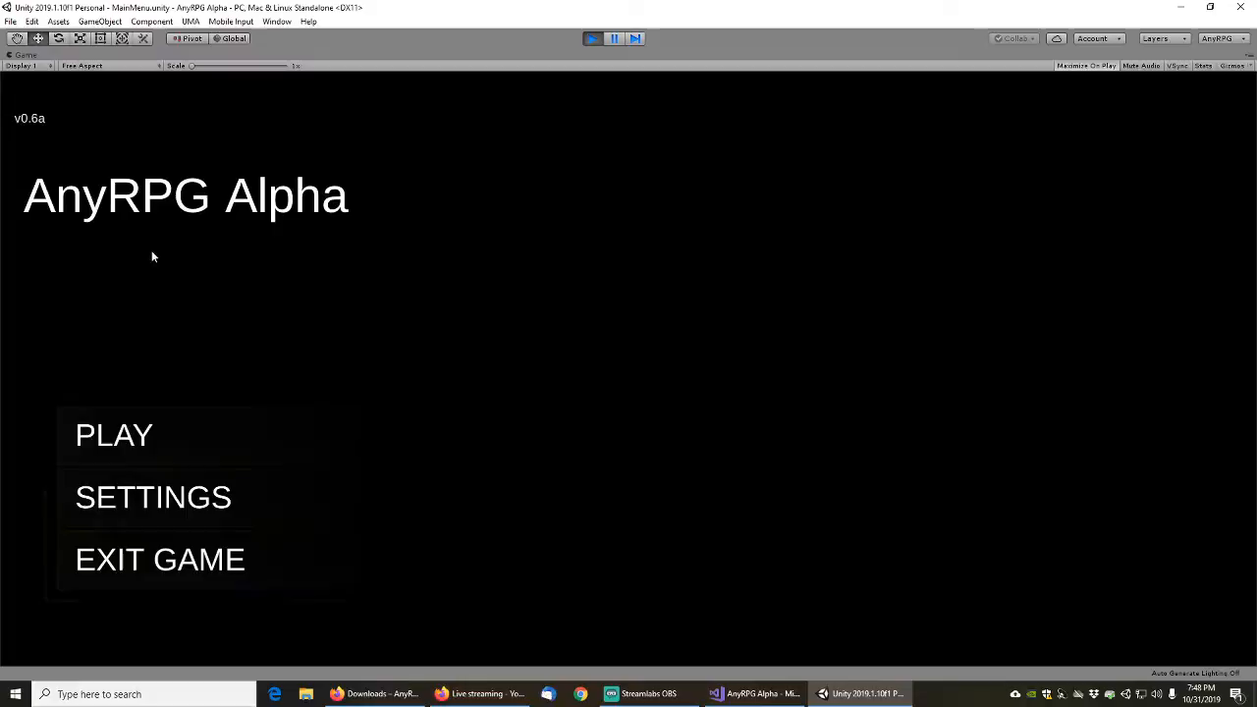
left_click(152, 435)
left_click(668, 456)
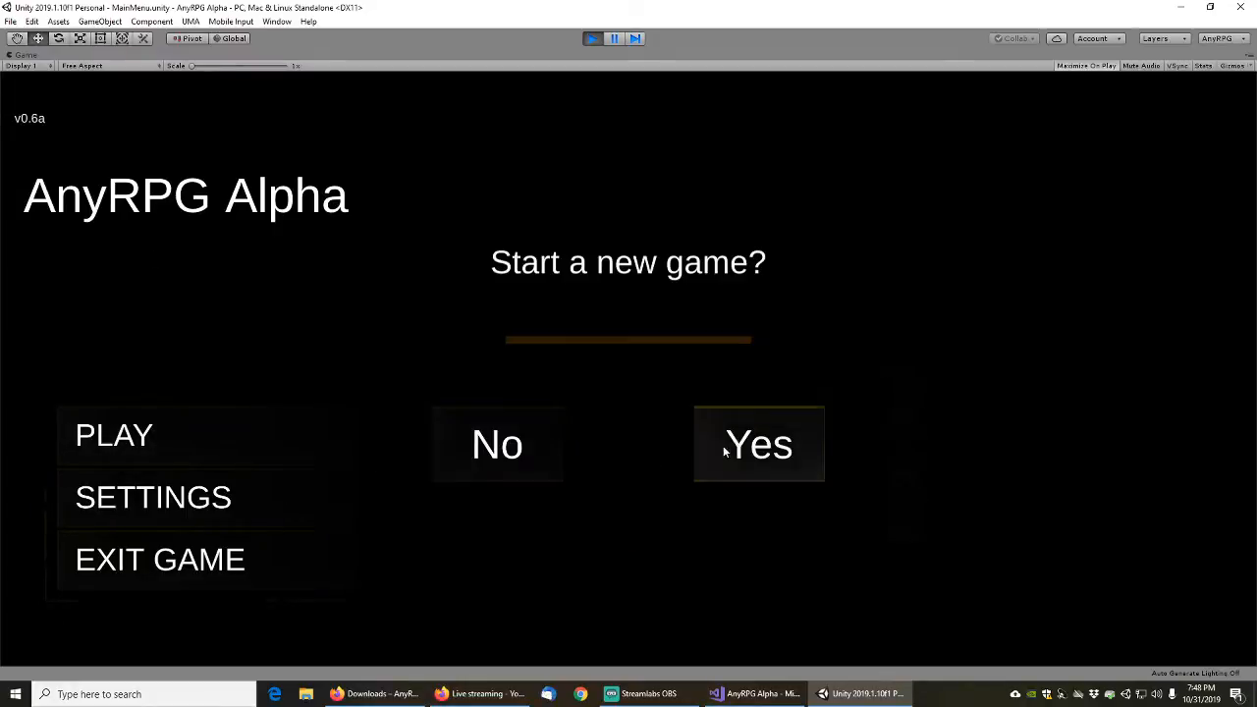
left_click(799, 448)
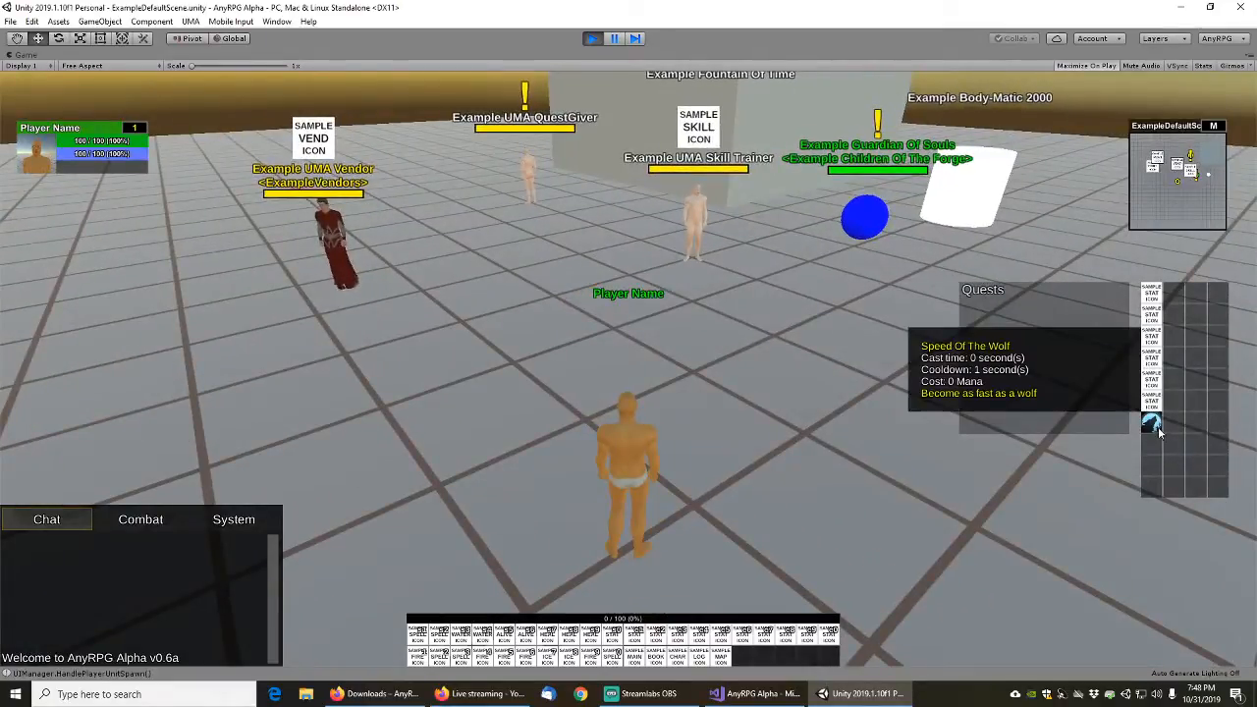
Activate Speed Of The Wolf and walk to the Example Guardian Of Souls to begin its dialogue
left_click(1154, 428)
key("w")
key("d")
right_click(613, 289)
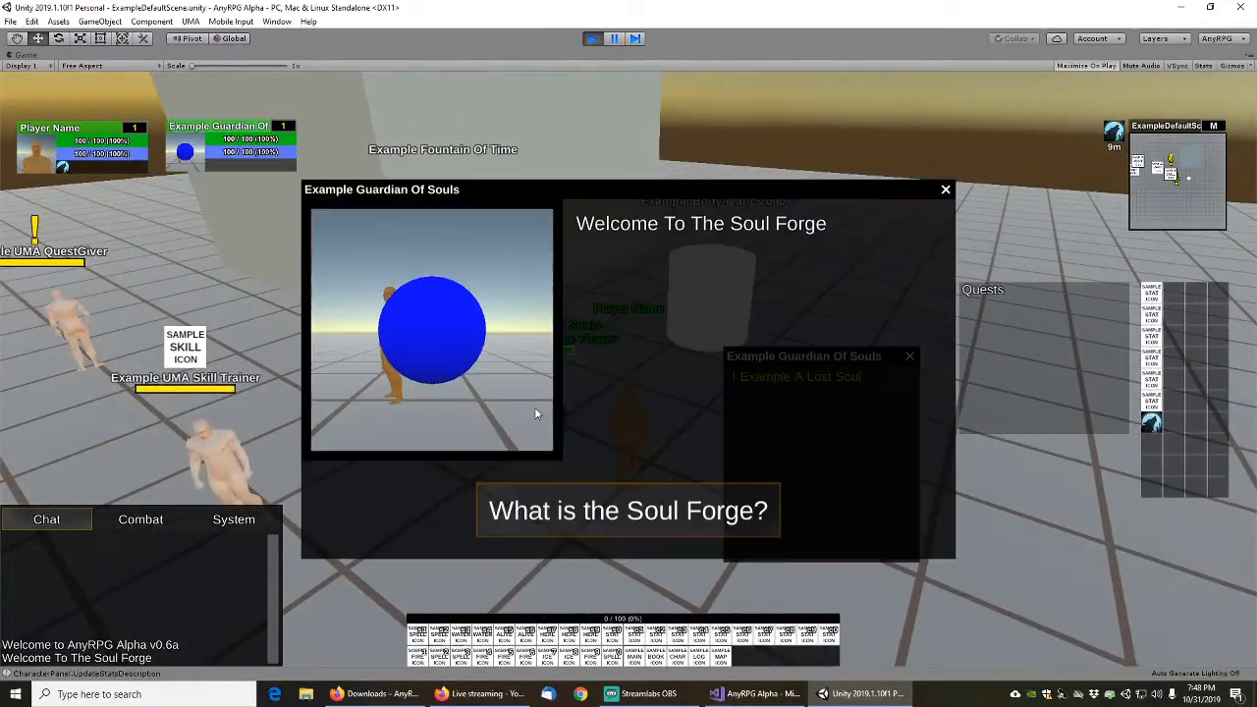
Go through the Guardian's dialogue, then accept and complete the Example A Lost Soul quest
left_click(609, 514)
left_click(672, 518)
left_click(692, 517)
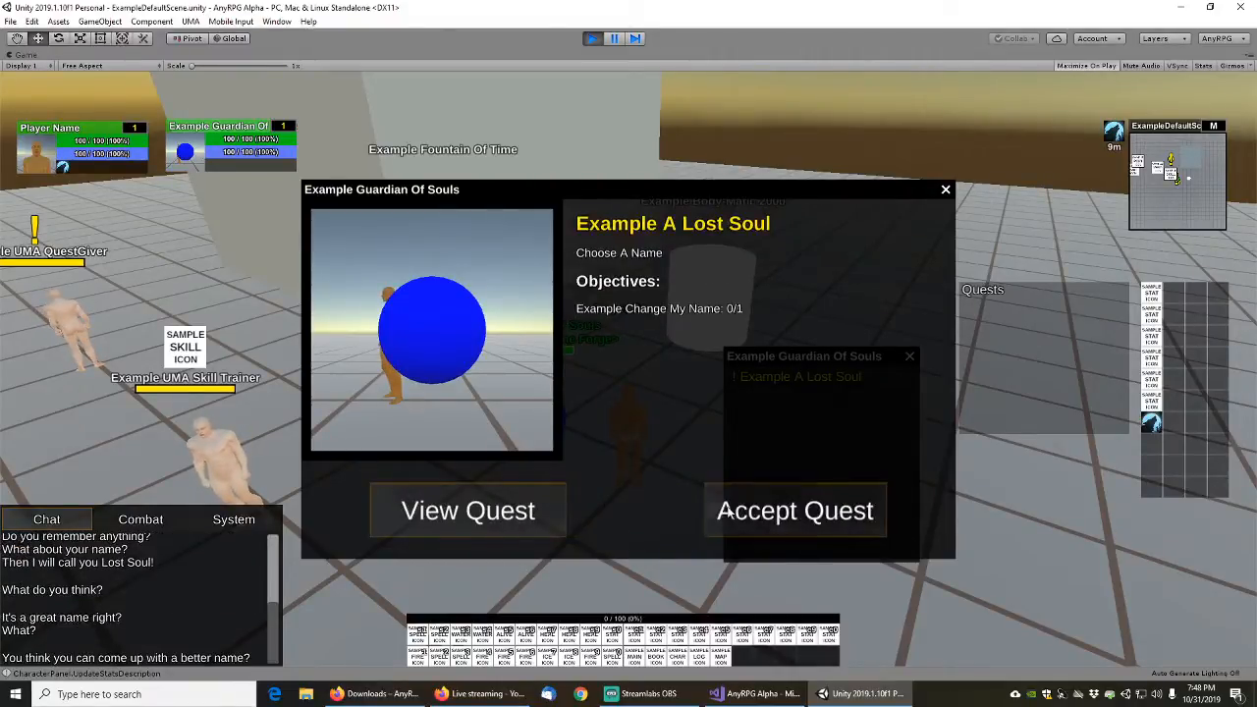
left_click(694, 518)
left_click(737, 461)
left_click(423, 530)
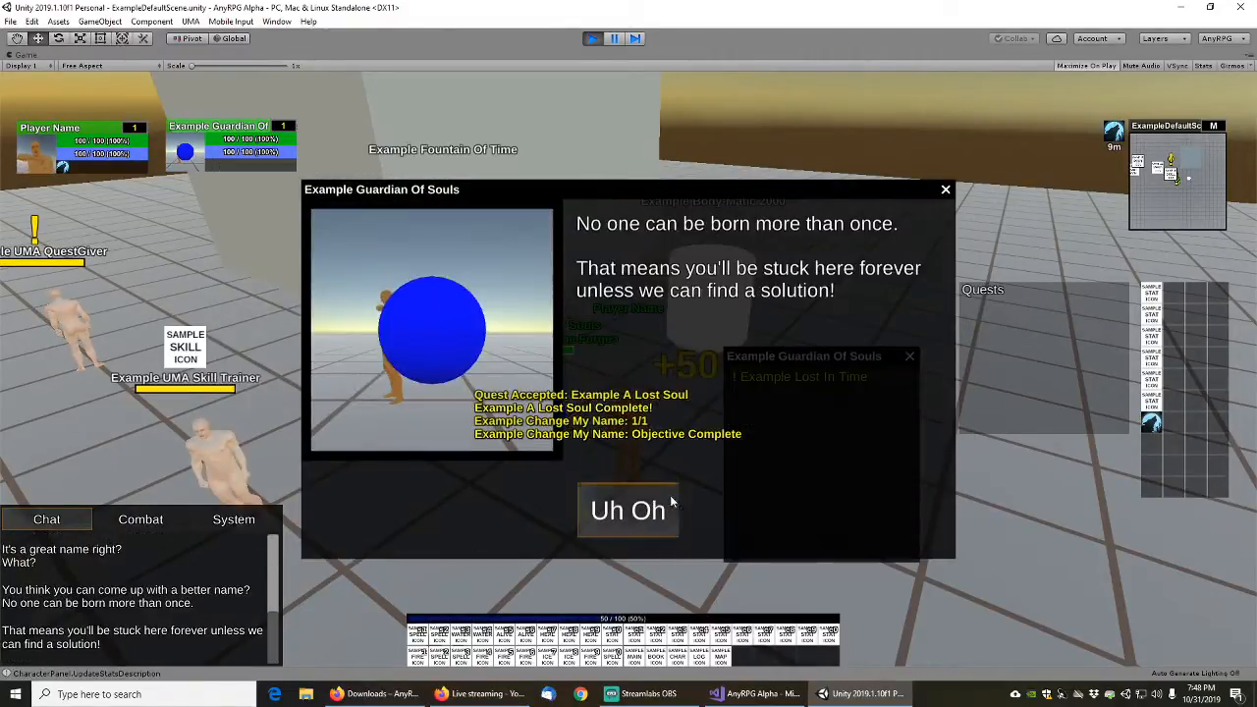
Continue the Guardian's dialogue and accept the Example Lost In Time quest
left_click(673, 506)
left_click(668, 510)
left_click(736, 506)
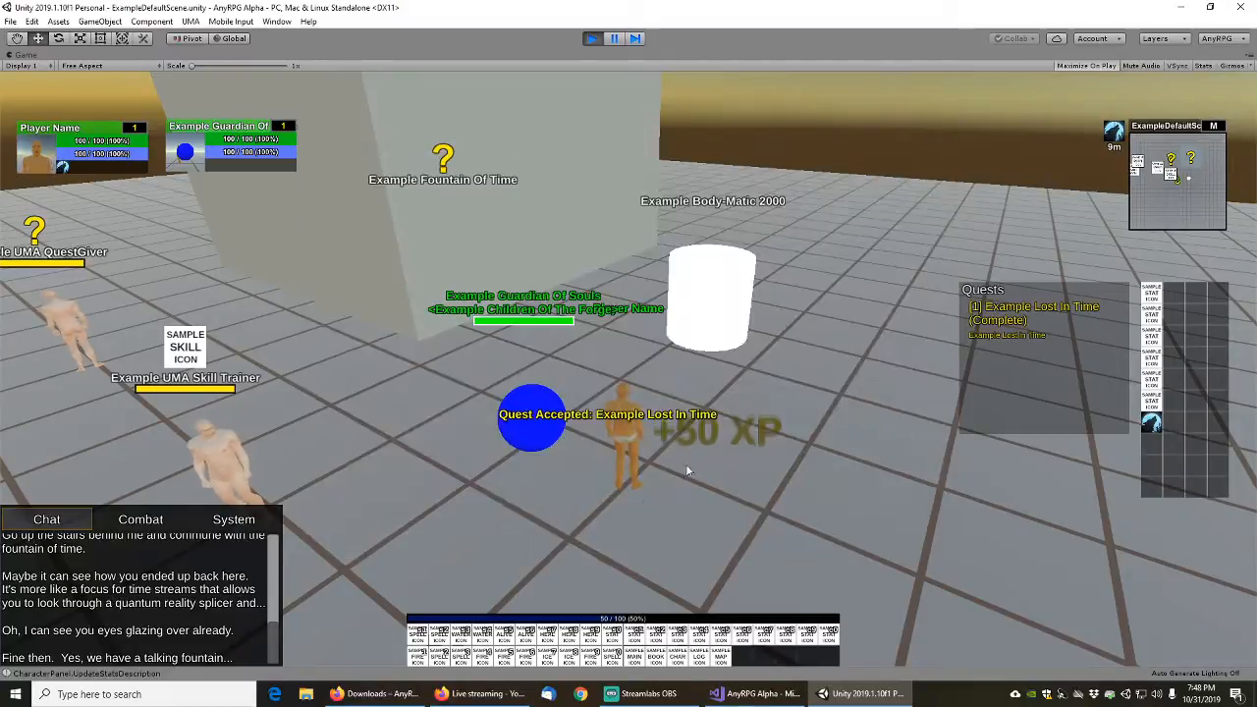
Walk to the Example Fountain Of Time and turn in the Example Lost In Time quest
key("w")
right_click_drag(686, 465, 648, 440)
right_click(602, 294)
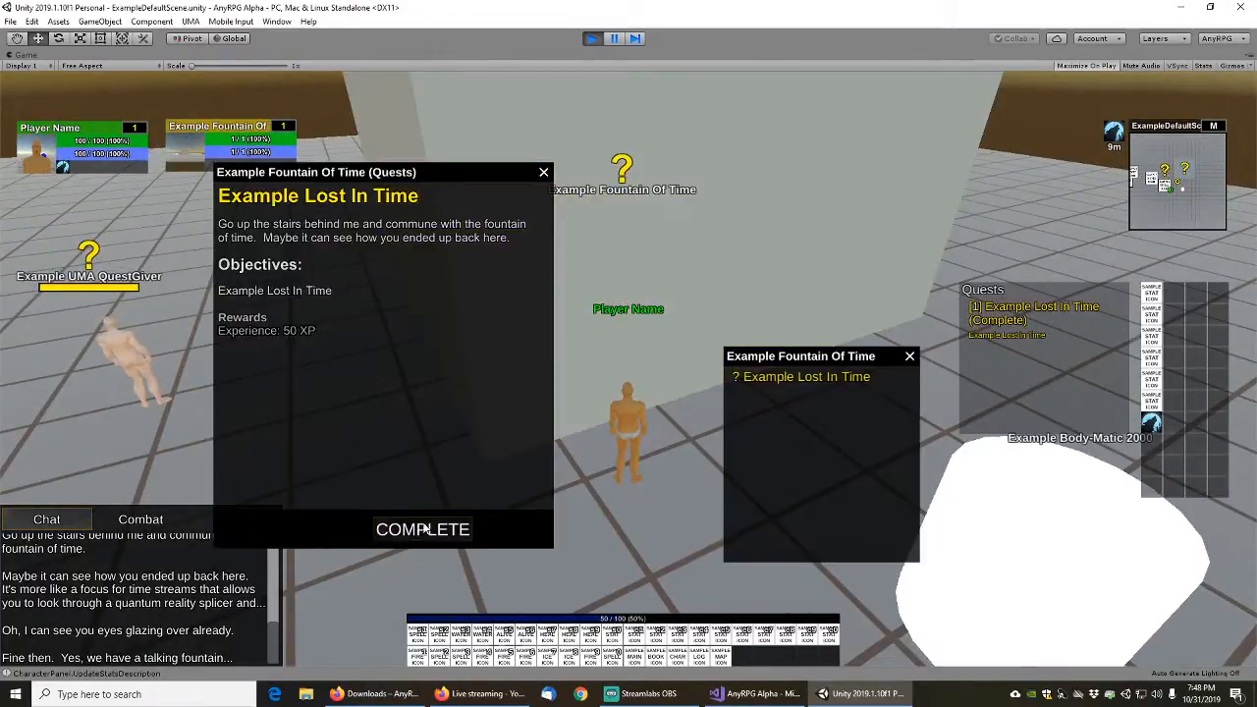
left_click(442, 529)
Go through the fountain's dialogue and accept the Example A Second Chance quest
left_click(573, 528)
left_click(572, 528)
left_click(648, 521)
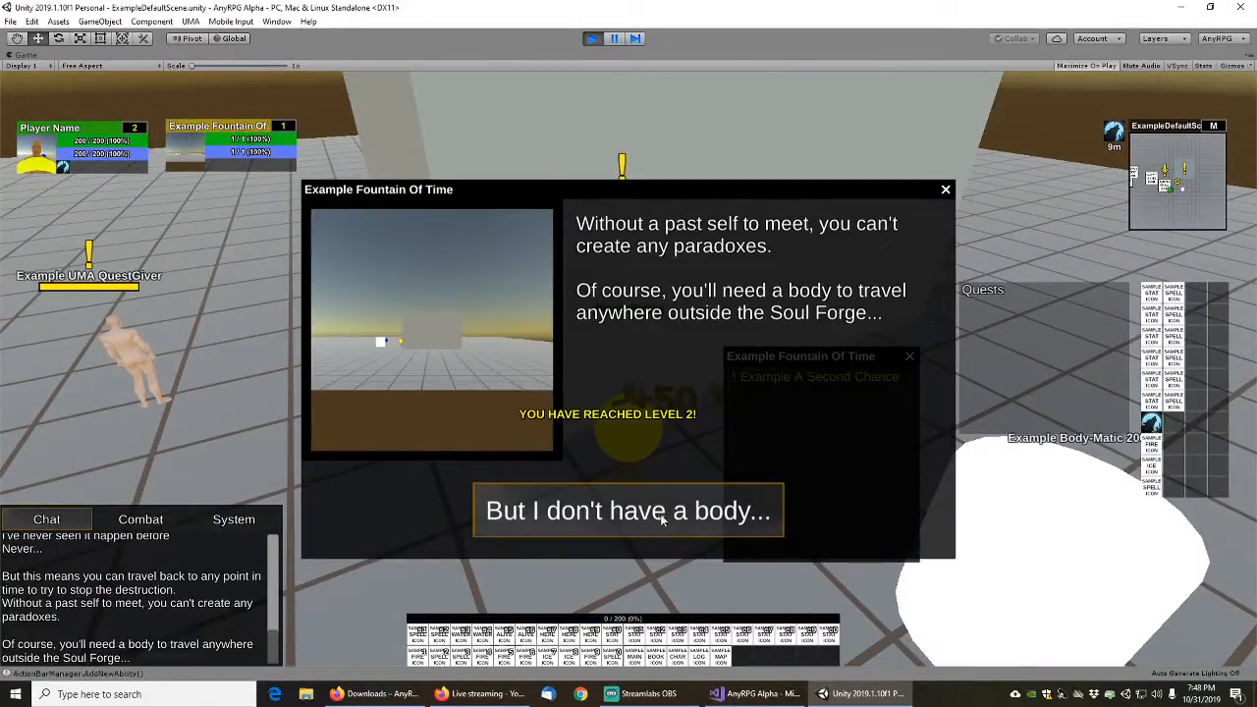
left_click(659, 513)
left_click(650, 528)
left_click(754, 512)
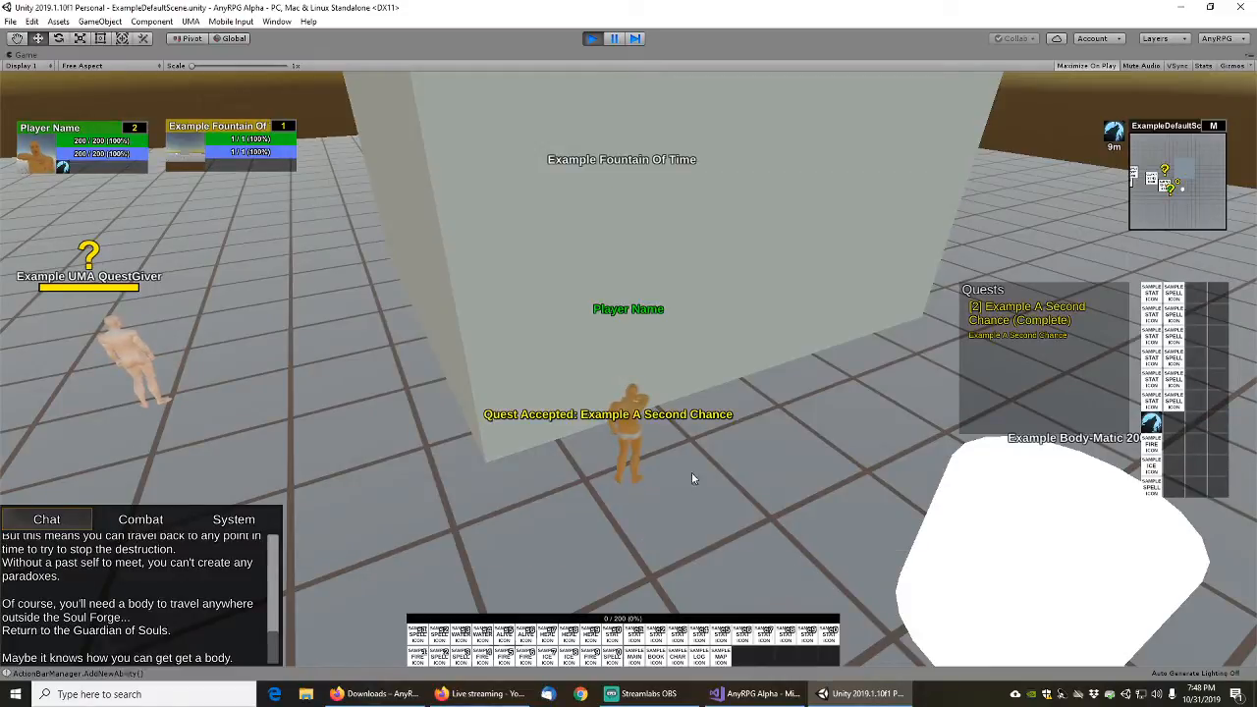
Return to the Example Guardian Of Souls and turn in the Example A Second Chance quest
key("s")
right_click(550, 375)
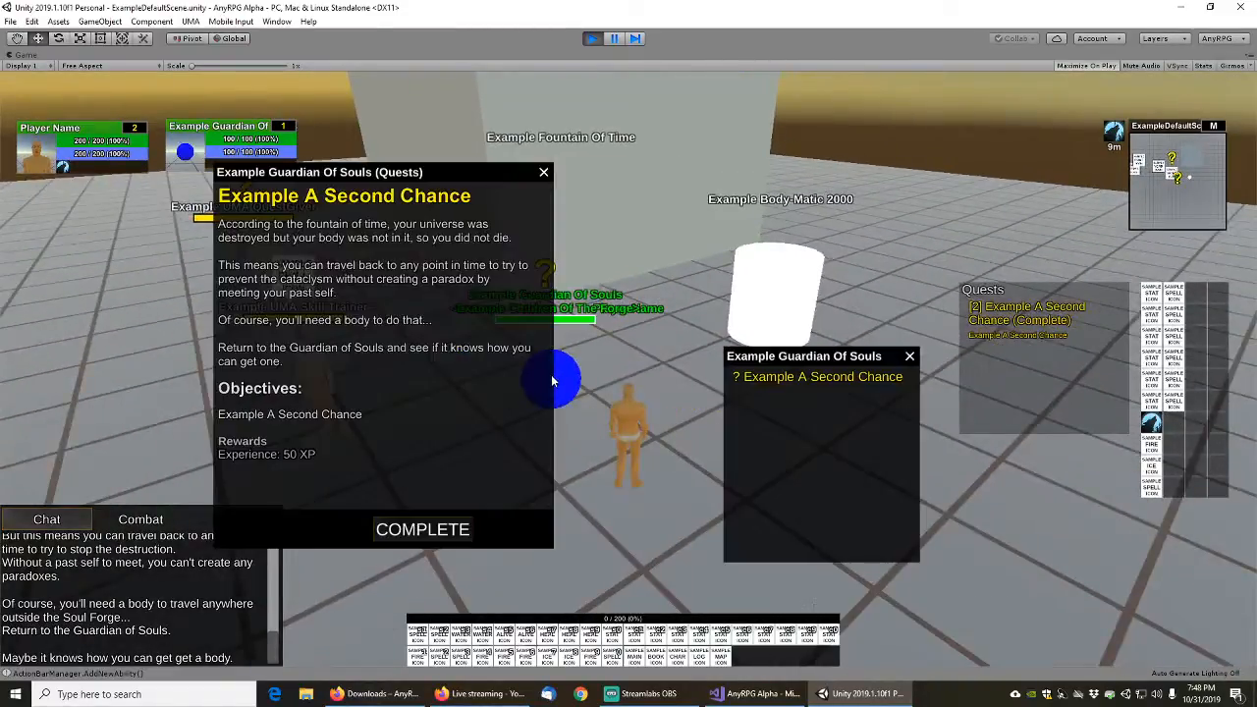
left_click(439, 530)
Go through the Guardian's Body-Matic dialogue and accept the Example In Case Of Emergency quest
left_click(688, 513)
left_click(677, 515)
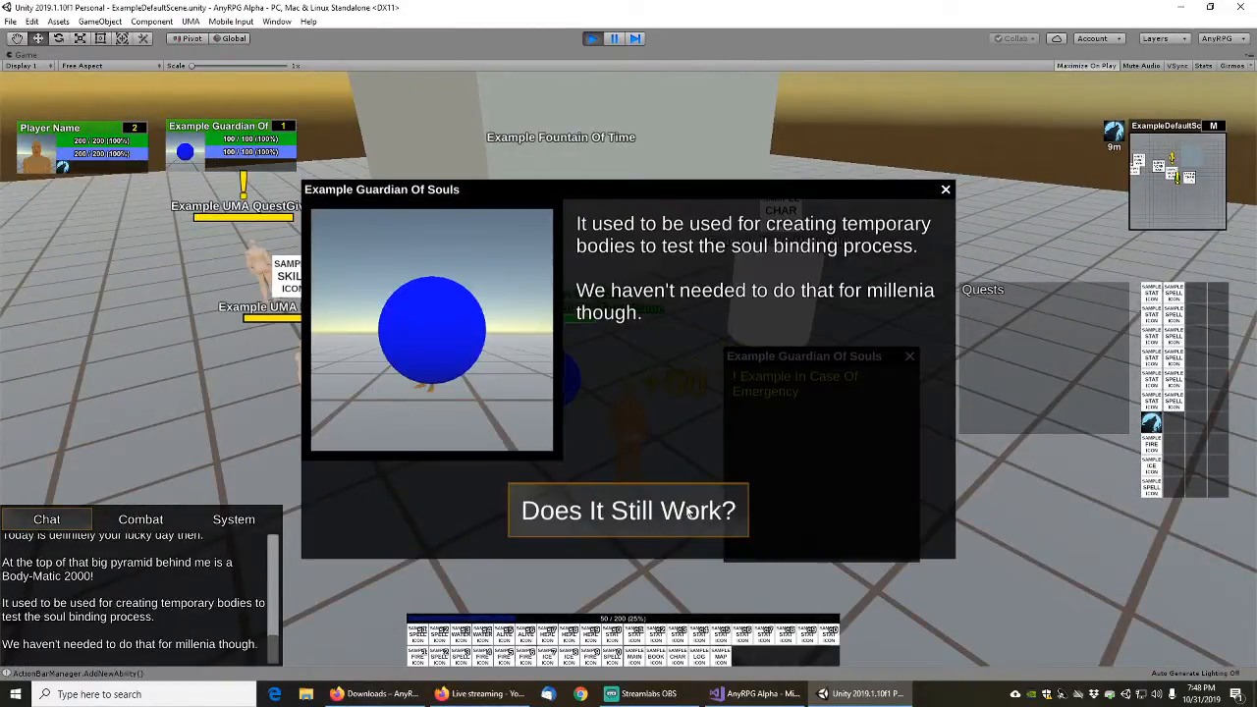
left_click(690, 516)
left_click(691, 518)
left_click(717, 511)
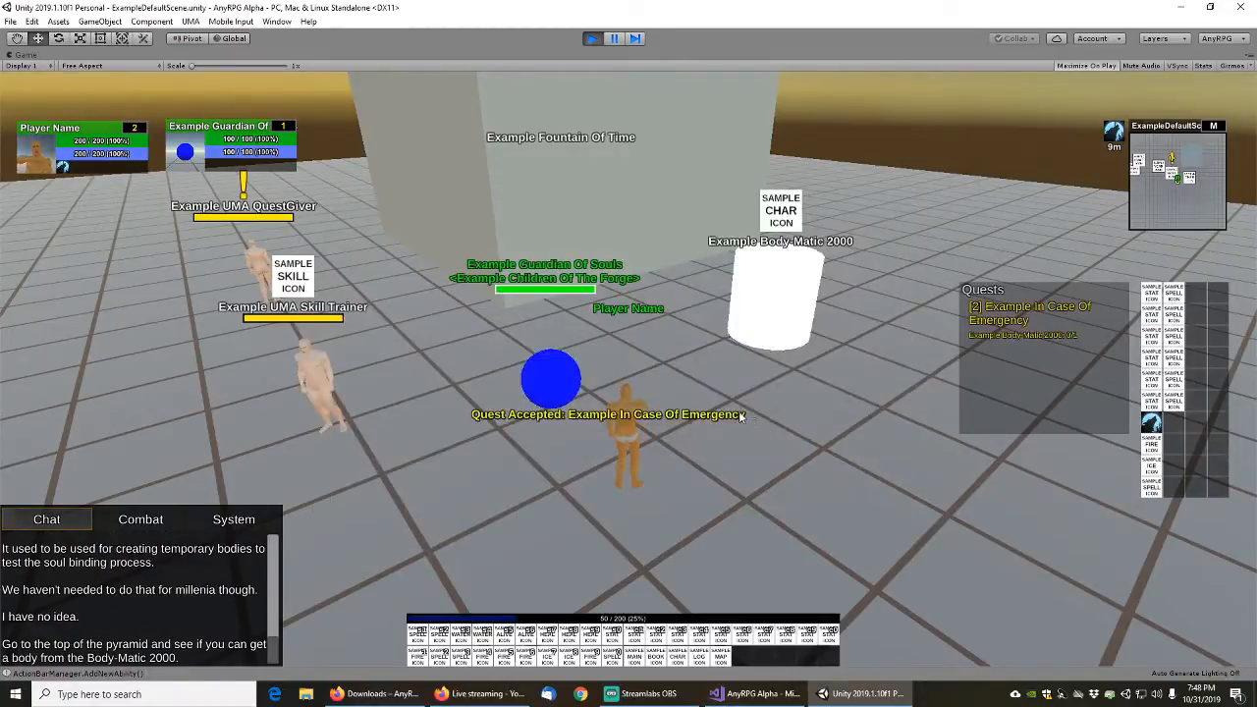
Walk the player character up to the Example Body-Matic 2000 cylinder and try to enter it
key("w")
key("d")
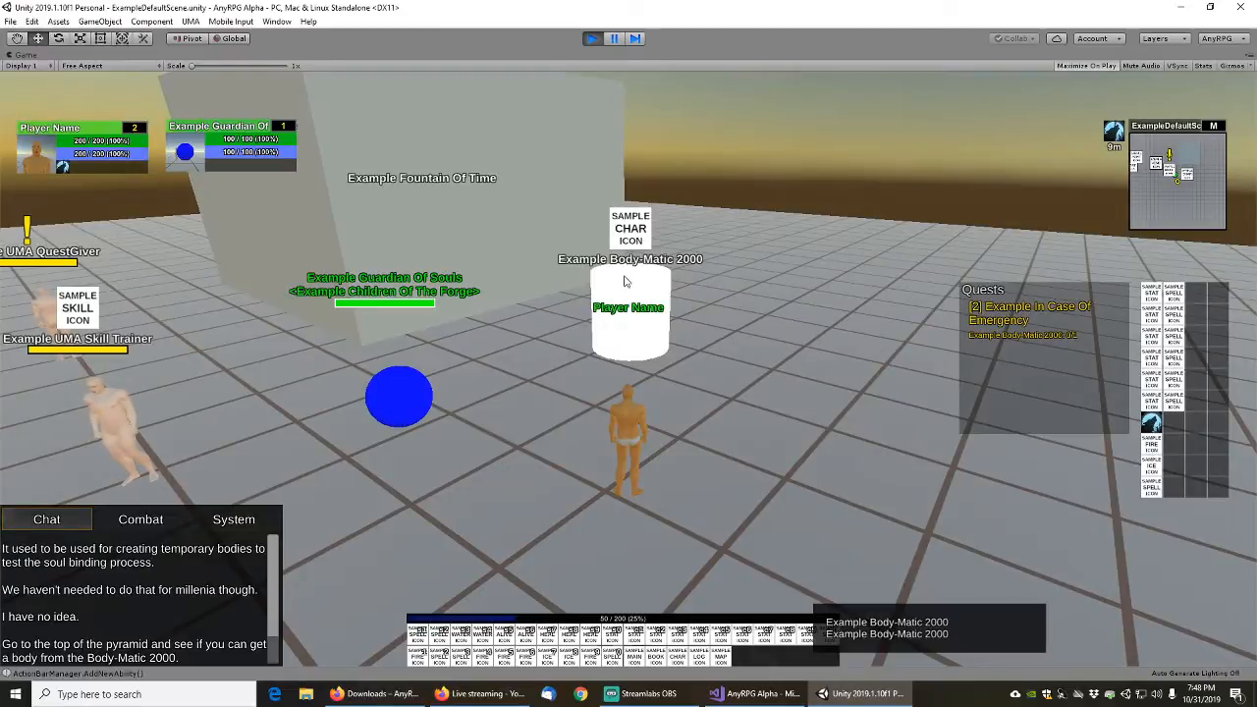
key("w")
key("w")
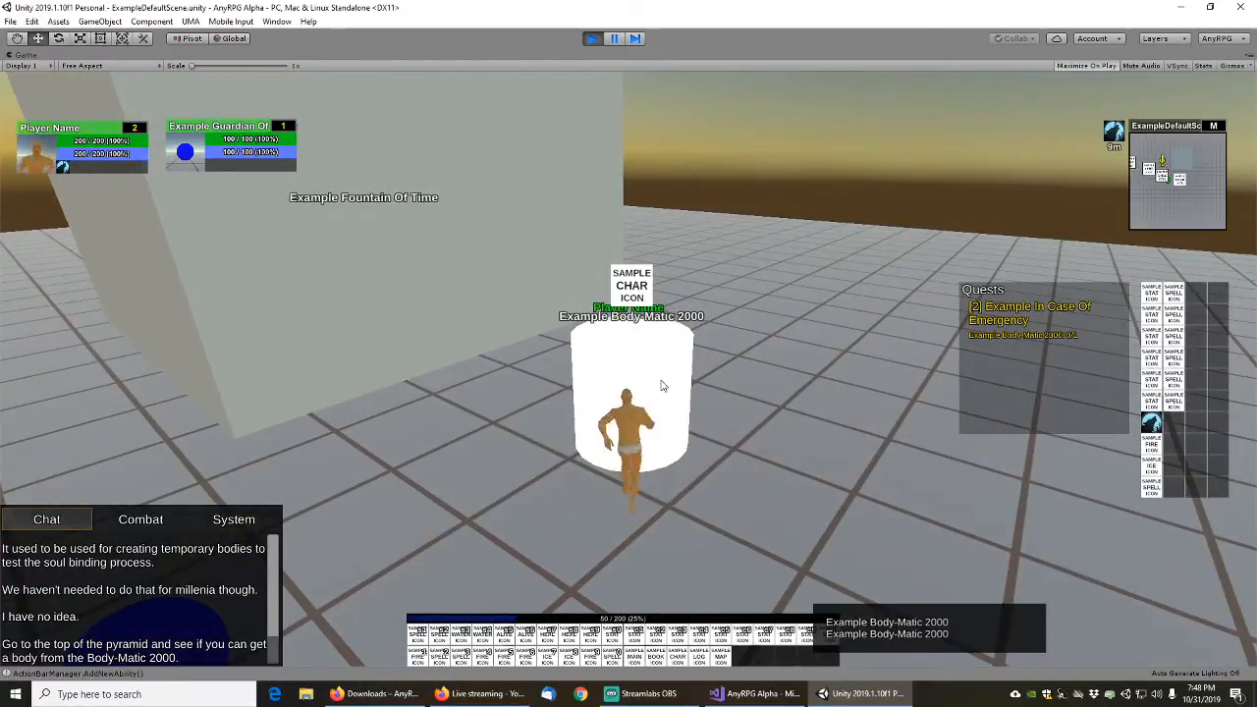
left_click_drag(746, 385, 751, 430)
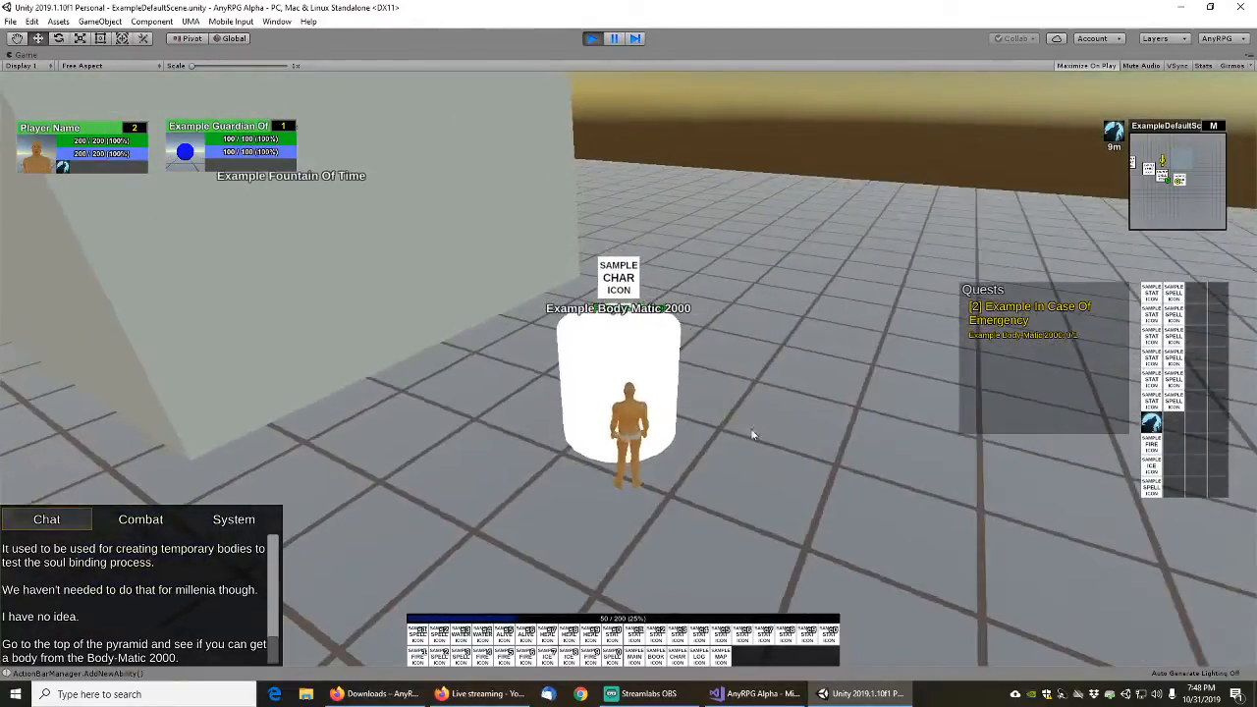
Pause the game, find the ExampleBodyMatic2000 prefab, enable Is Trigger on its Capsule Collider, and resume play
left_click(616, 39)
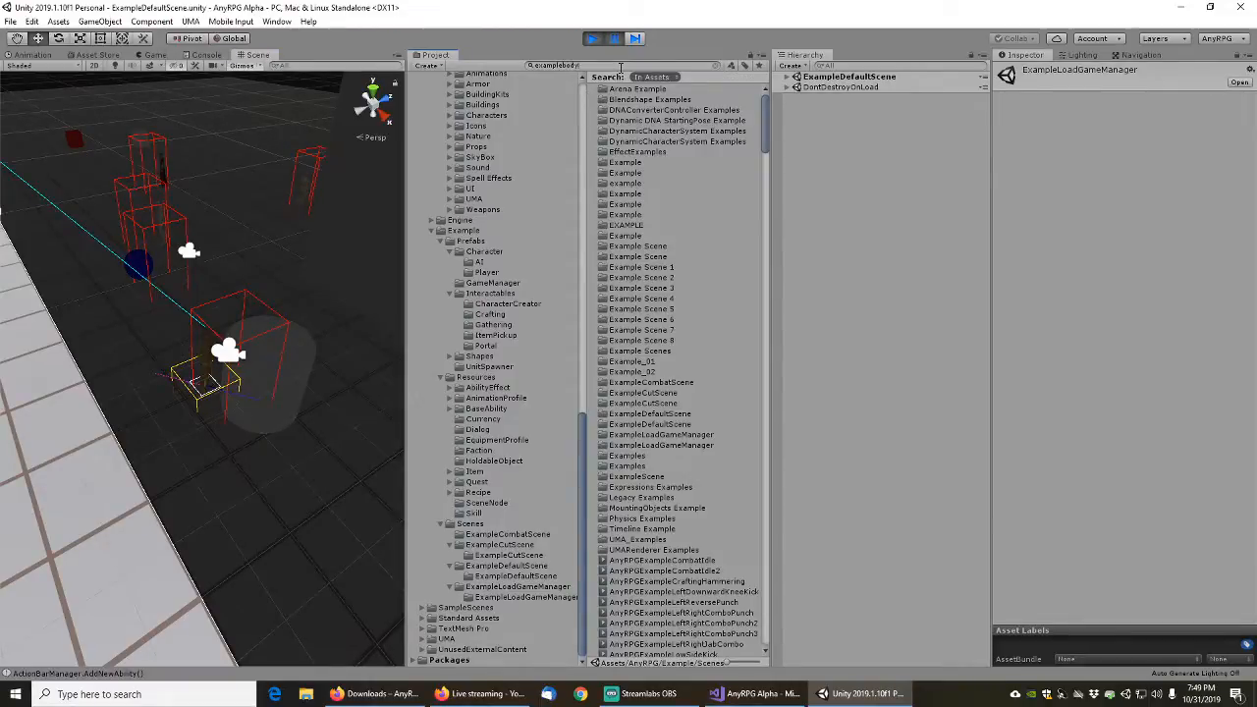
left_click(668, 90)
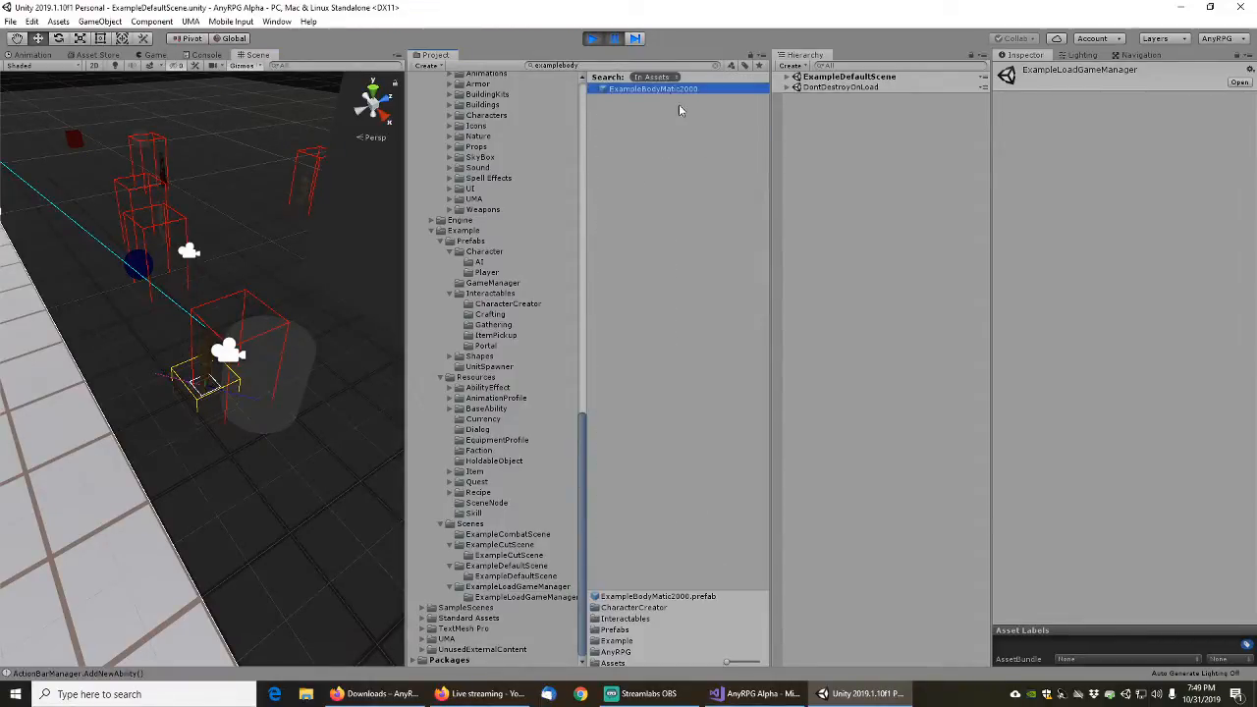
scroll(1021, 383, "down", 10)
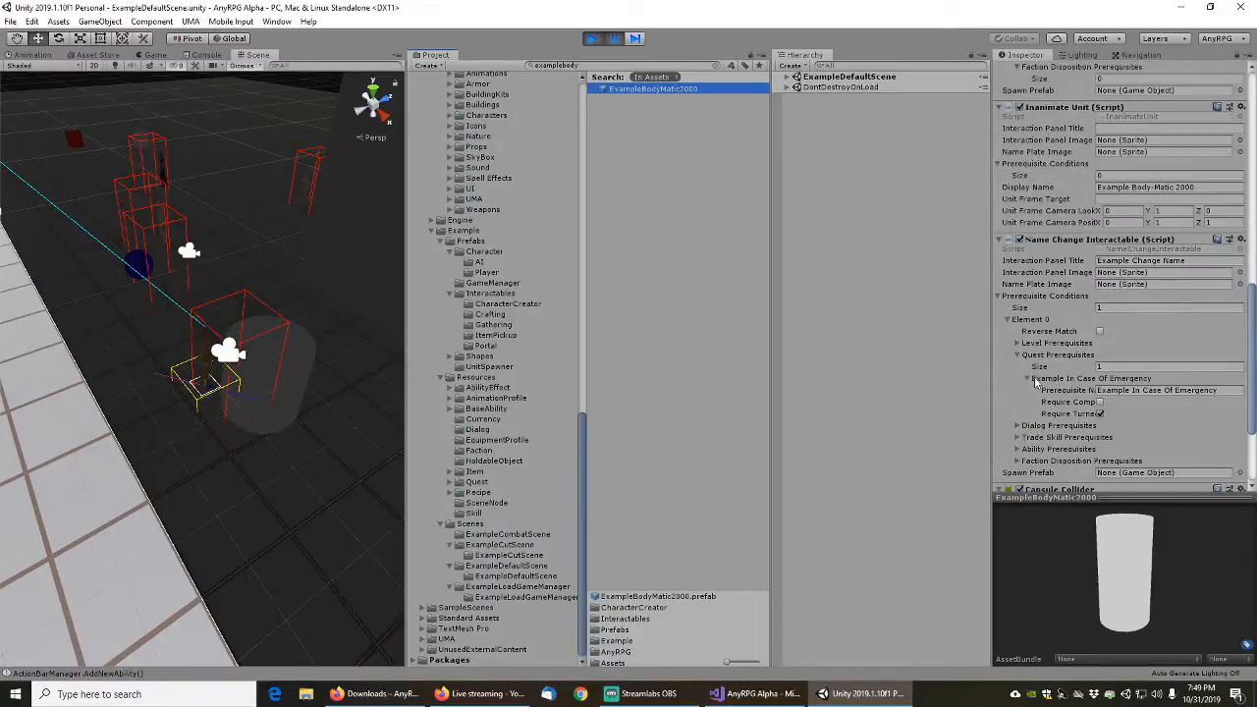
left_click(1100, 393)
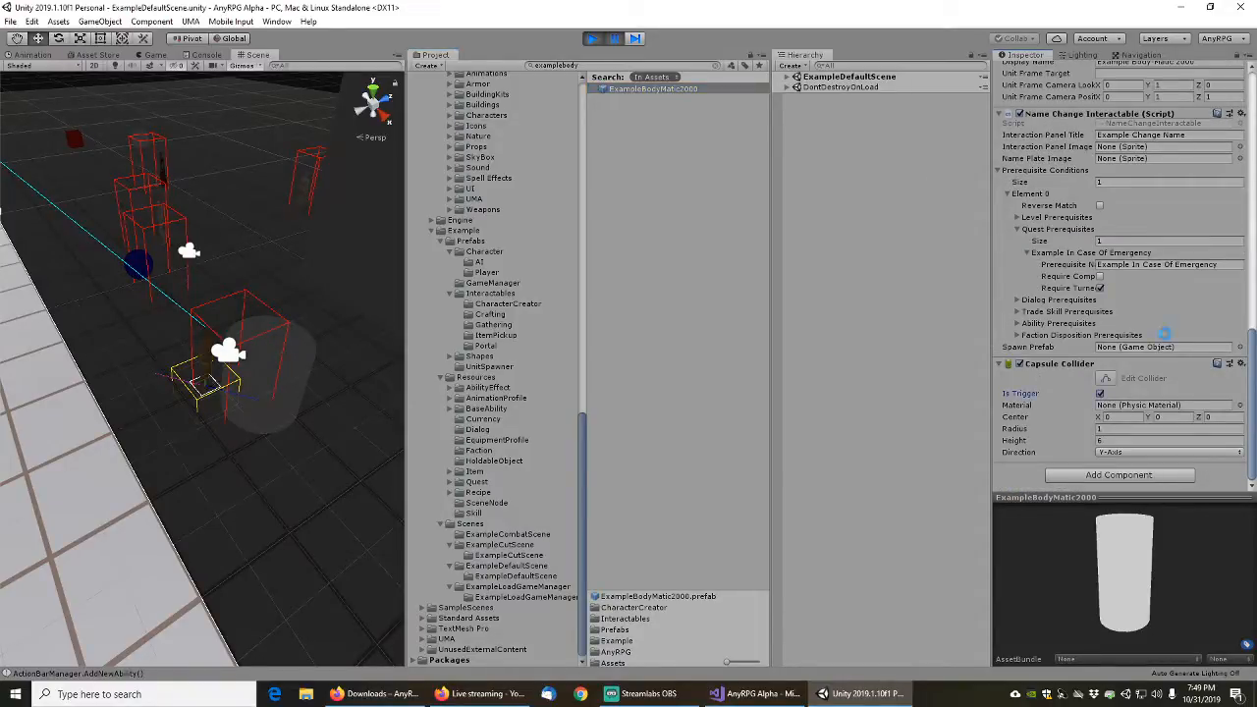
scroll(1084, 295, "up", 10)
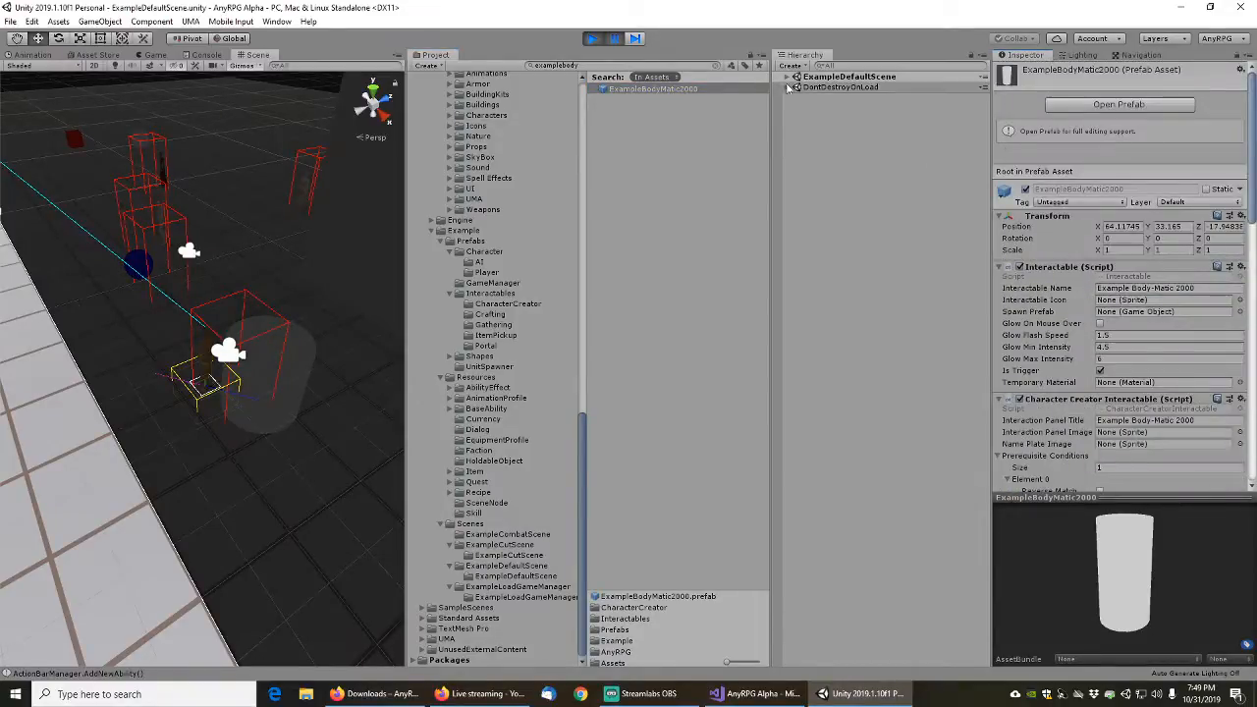
left_click(613, 38)
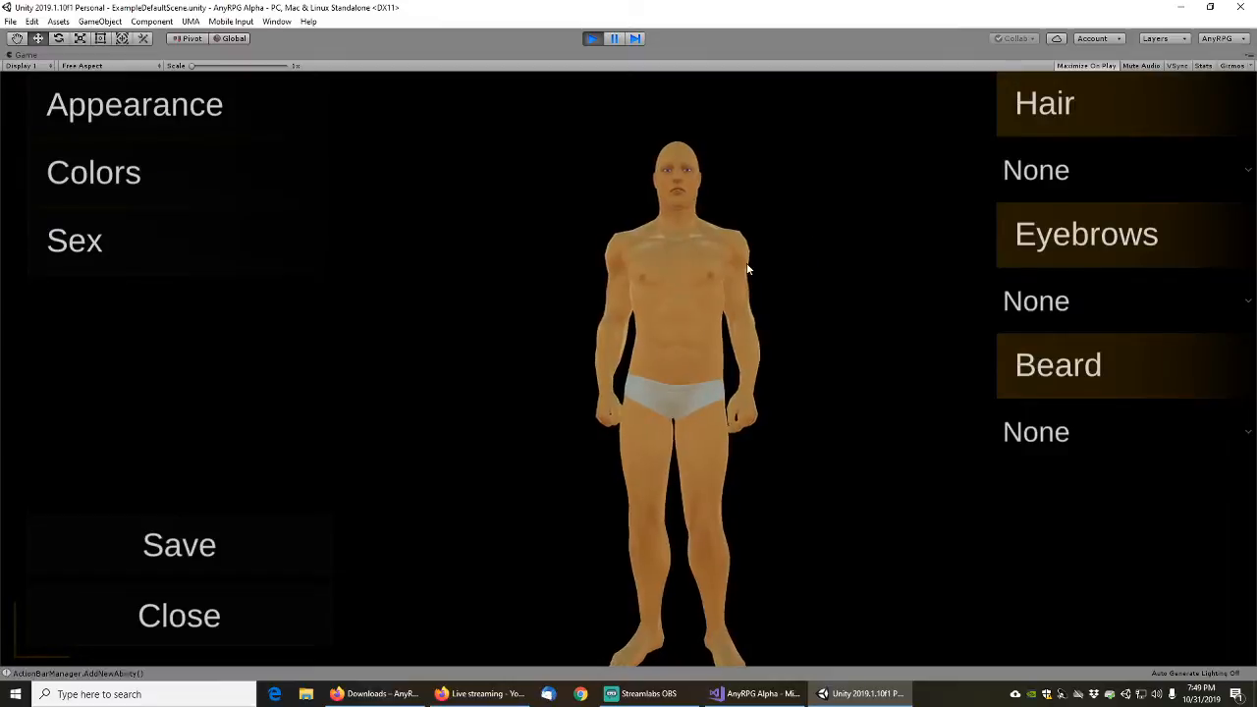
In the character creator, set the hair to Buzzcut, eyebrows to Brow 1 and beard to Devilish Goatee
left_click_drag(696, 266, 687, 304)
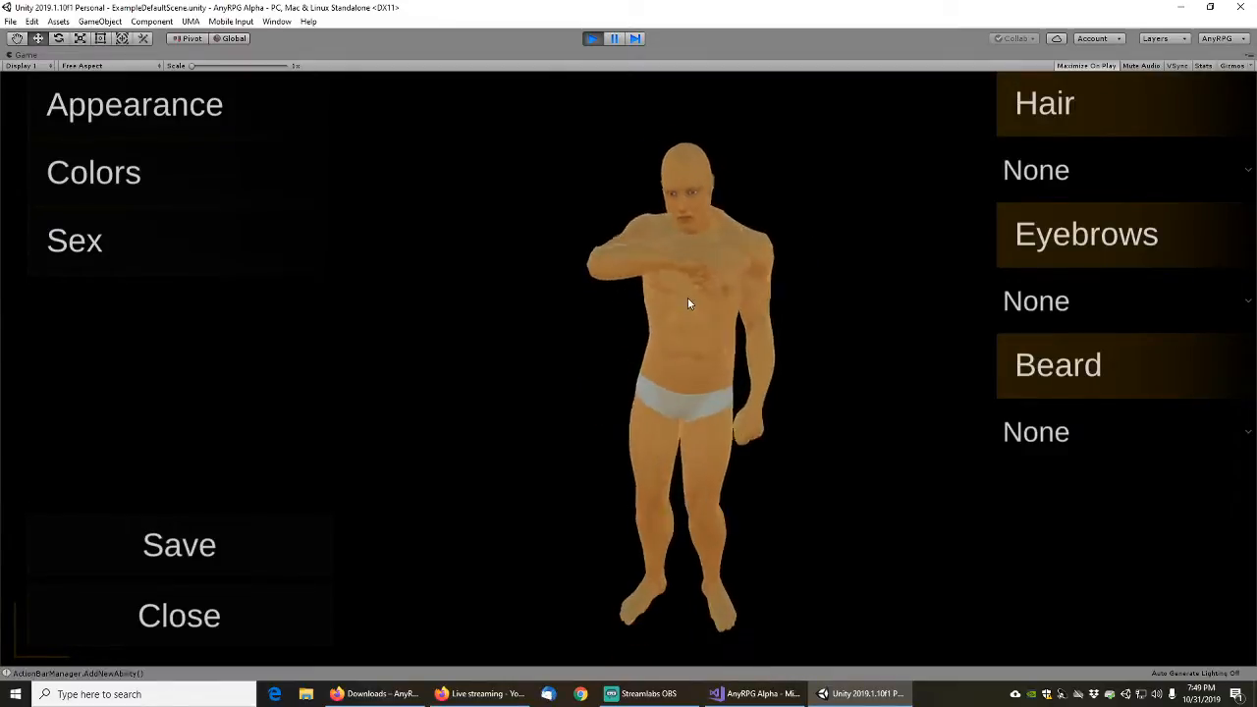
left_click(1041, 172)
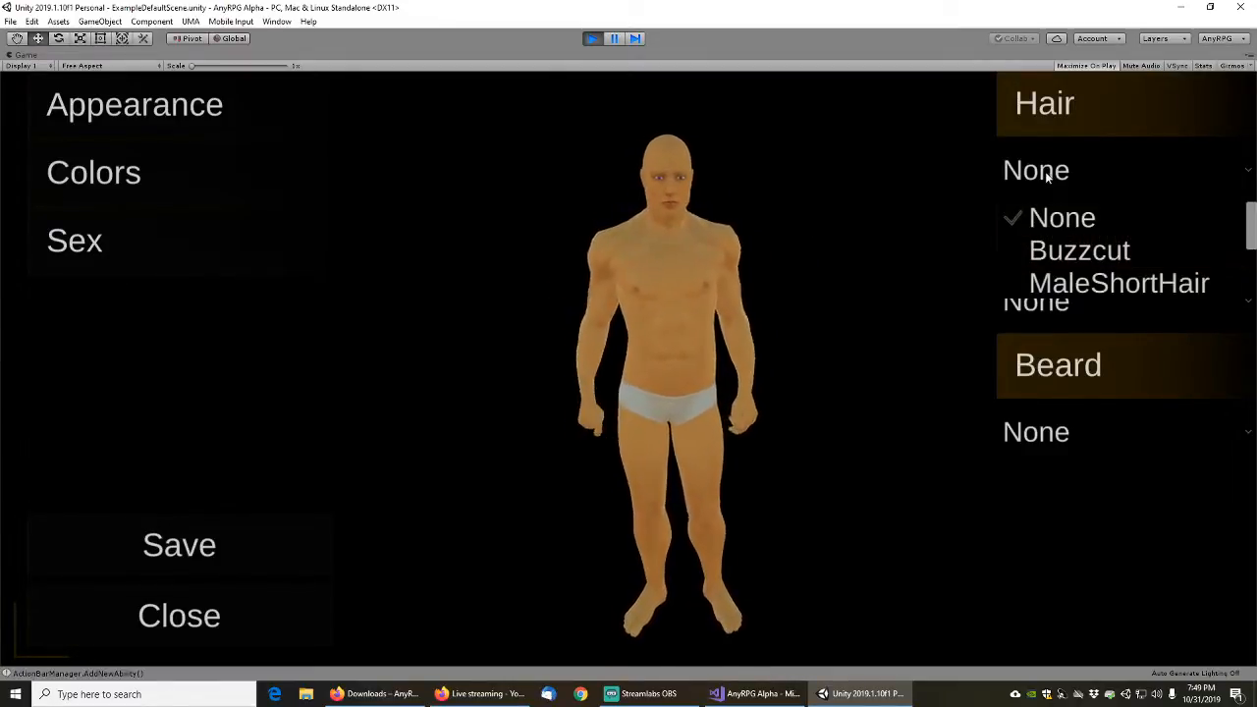
left_click(1079, 251)
left_click(1062, 302)
left_click(1078, 380)
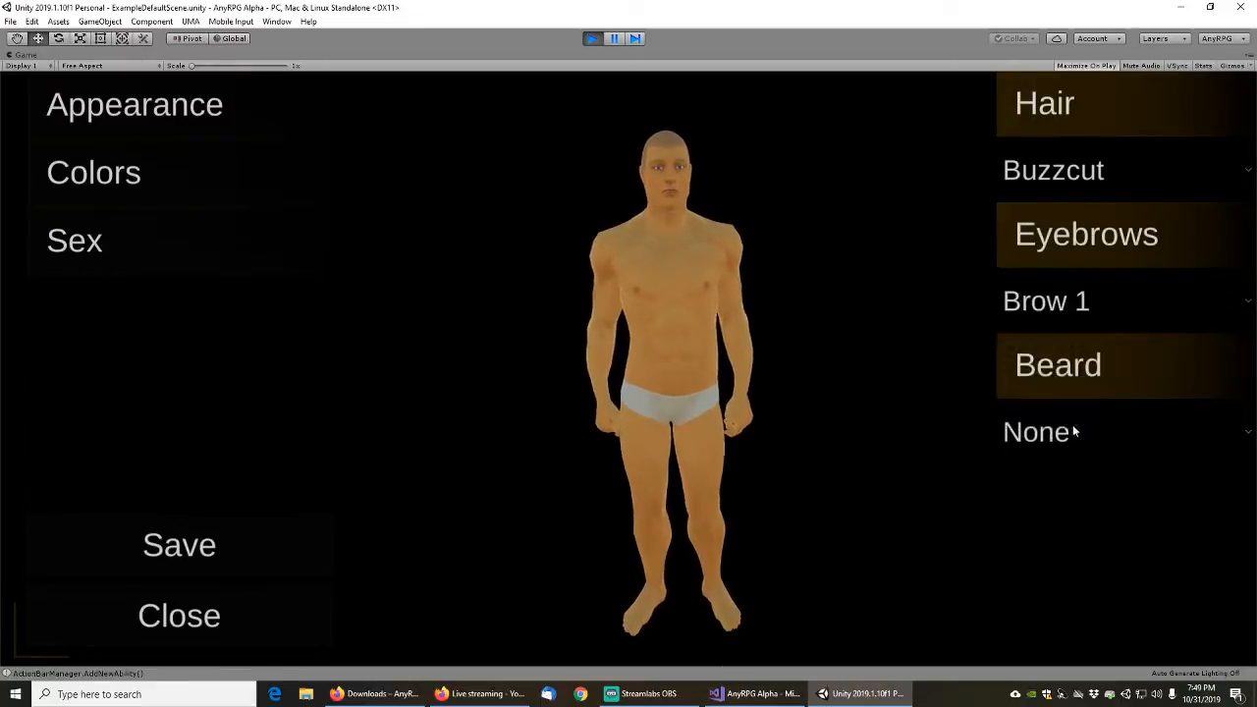
left_click(1067, 434)
left_click(1090, 513)
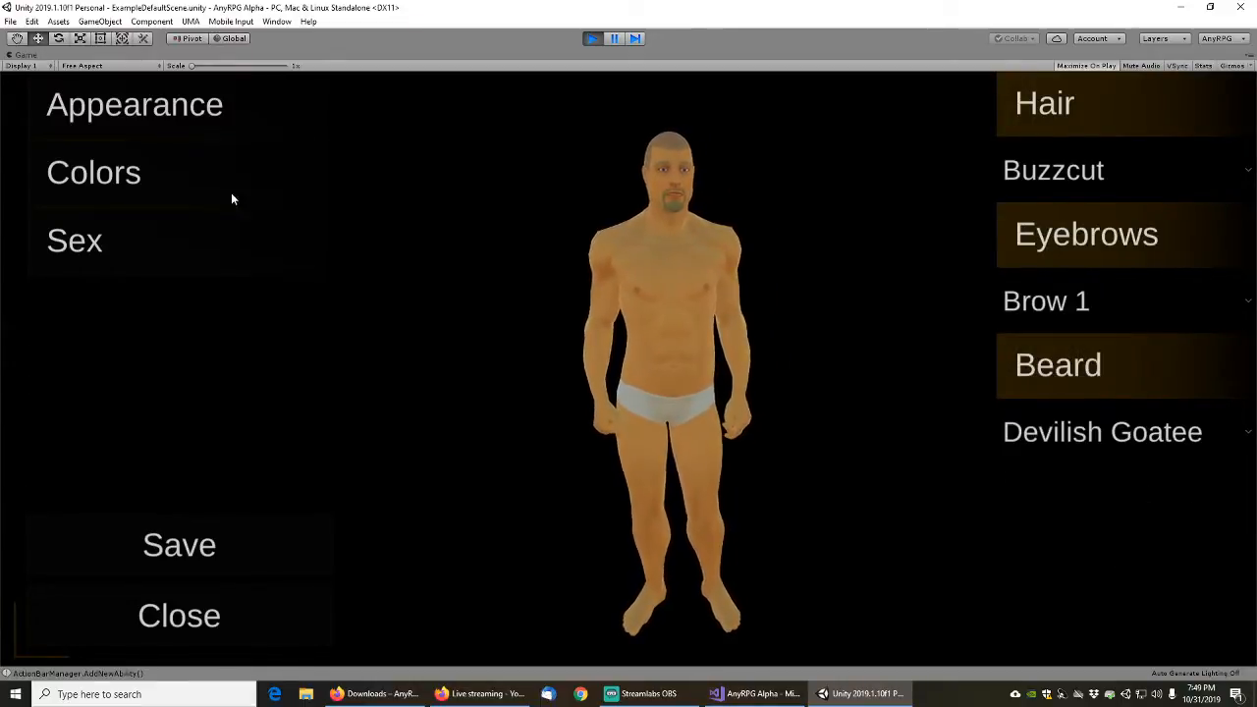
Color the character's skin reddish brown, then save the appearance and close the character creator
left_click(96, 180)
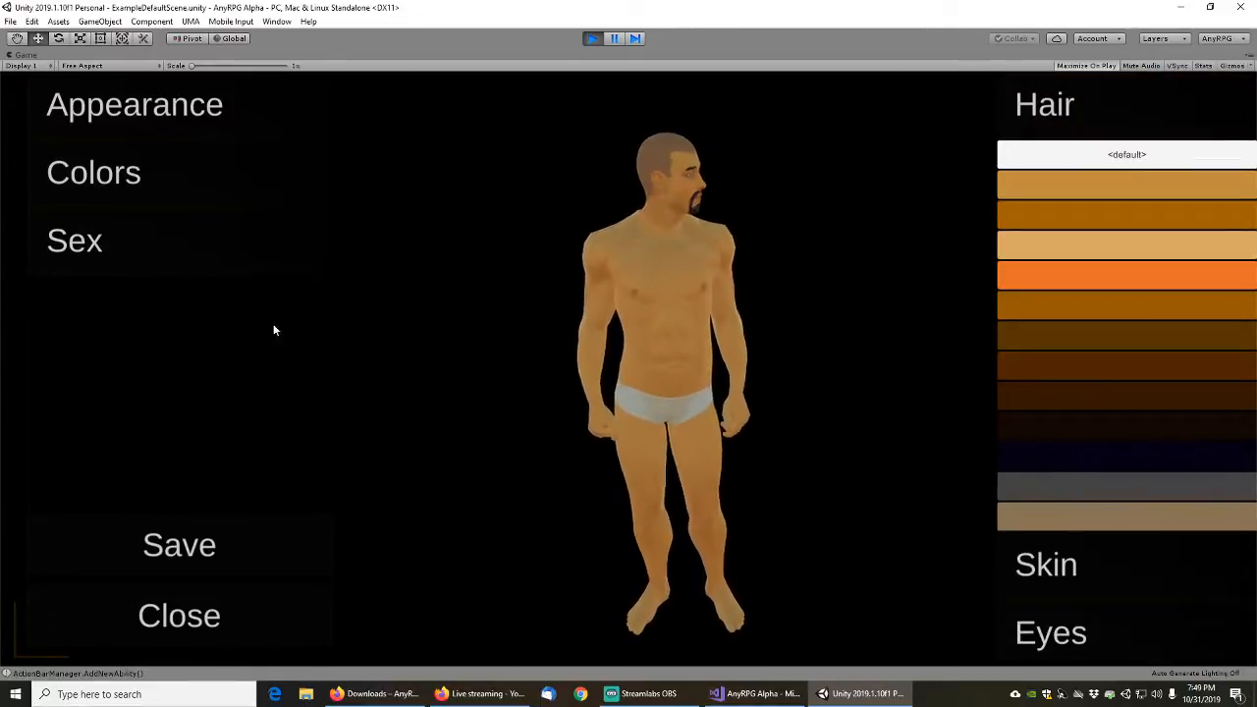
left_click(1064, 565)
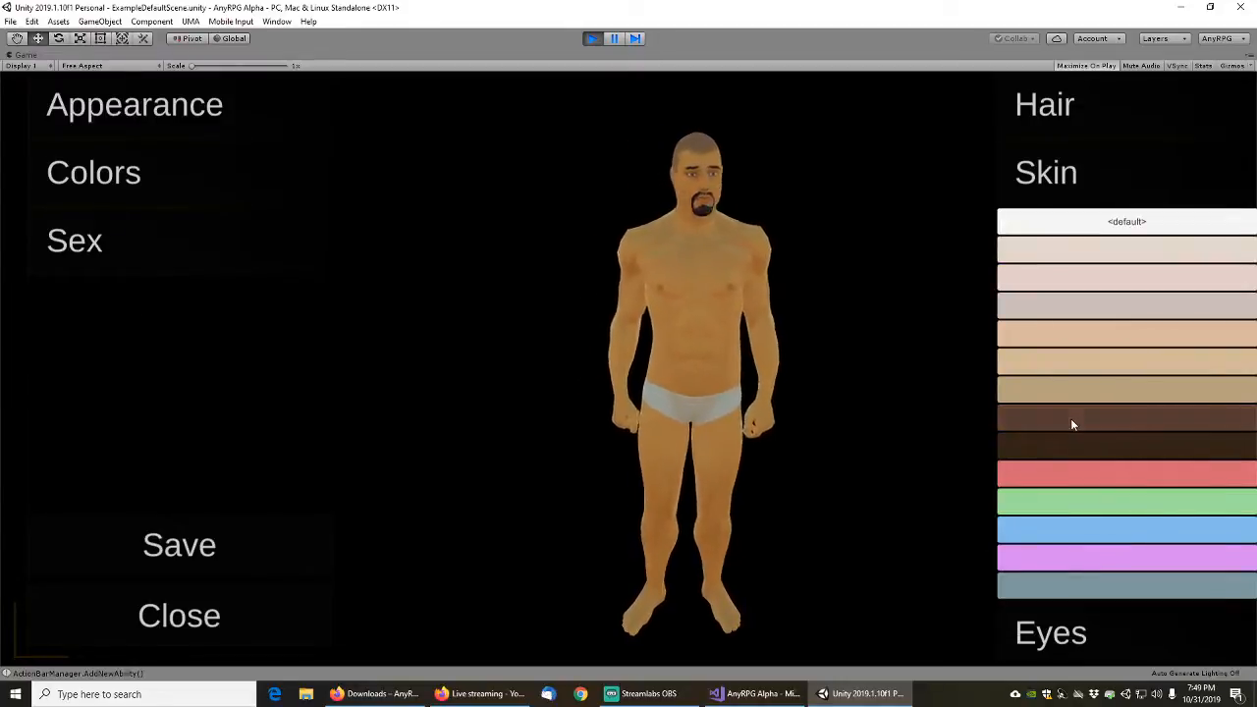
left_click(1070, 418)
left_click(270, 565)
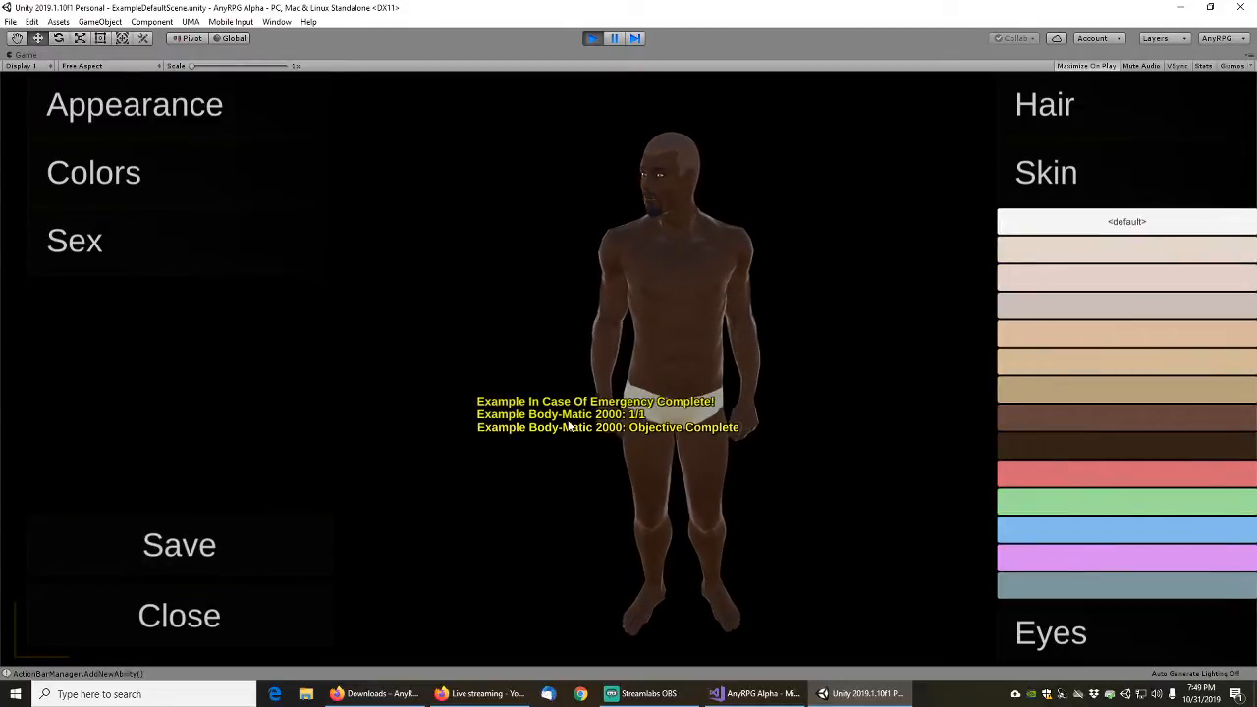
left_click(180, 634)
Return to the Example Guardian Of Souls and turn in the Example In Case Of Emergency quest
key("s")
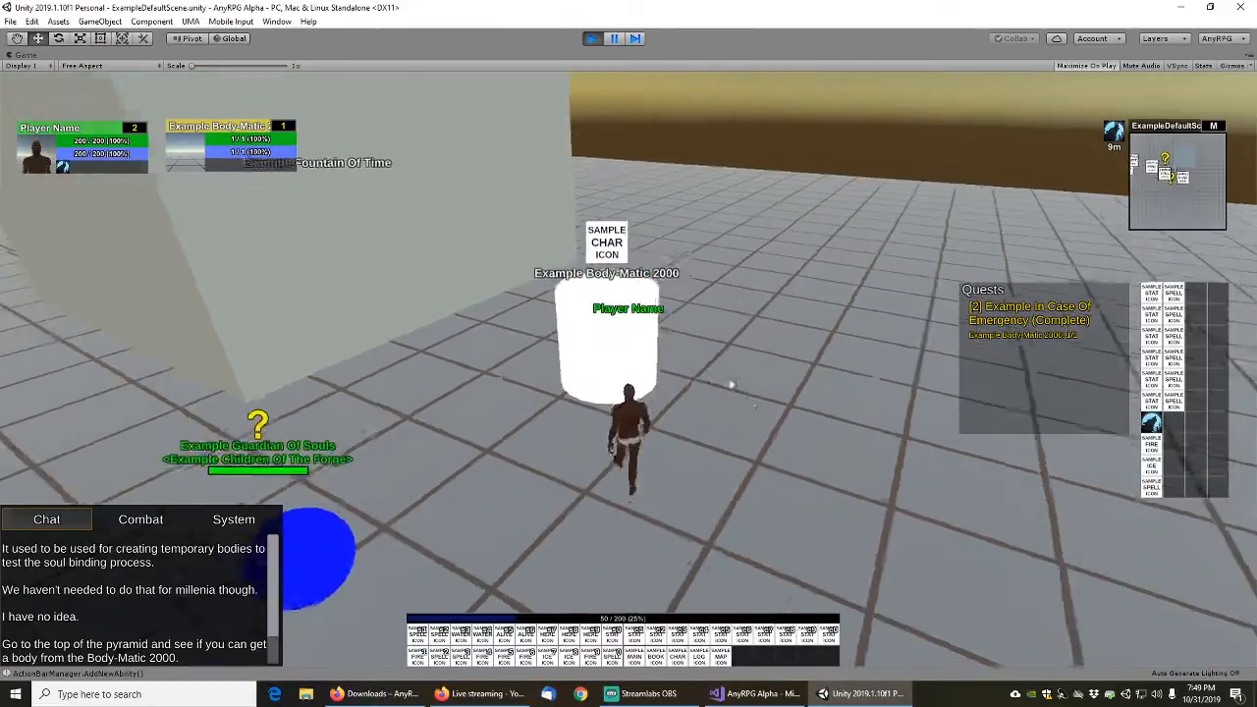
key("a")
key("w")
left_click(548, 386)
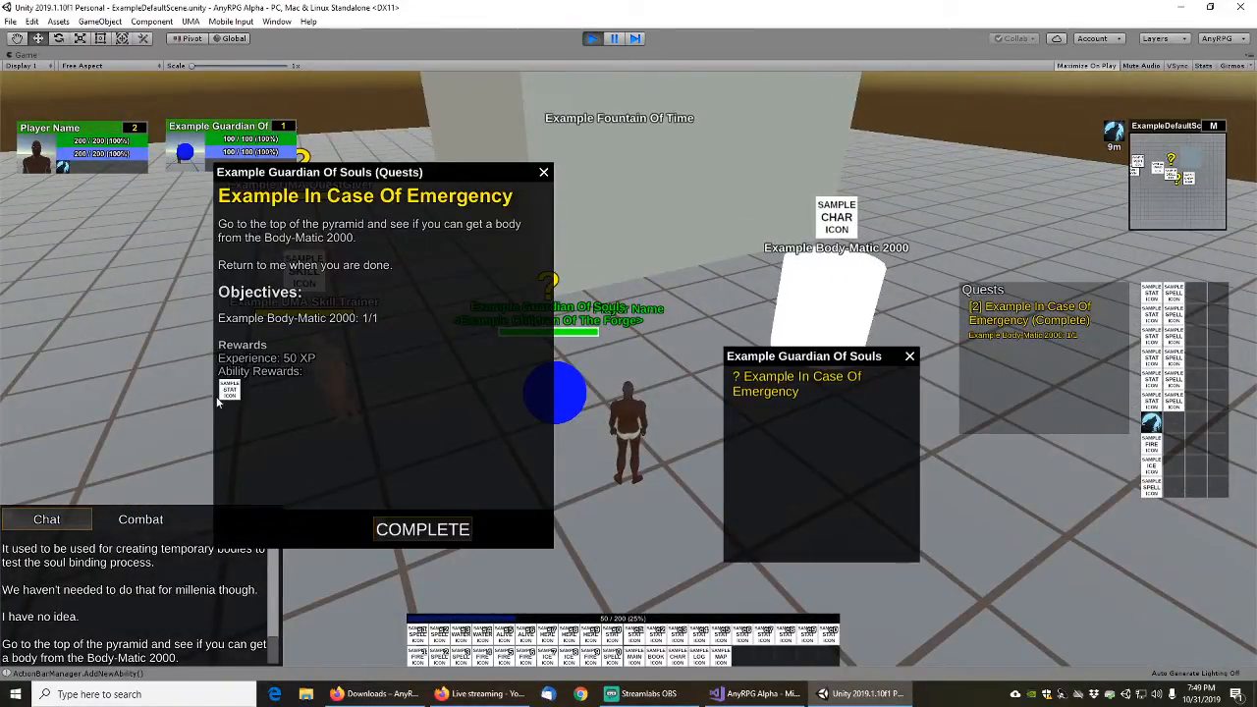
left_click(432, 528)
Accept the Example Living On A Prayer quest through the Guardian's dialogue and use the Blessing Of The Makers ability
left_click(639, 511)
left_click(639, 511)
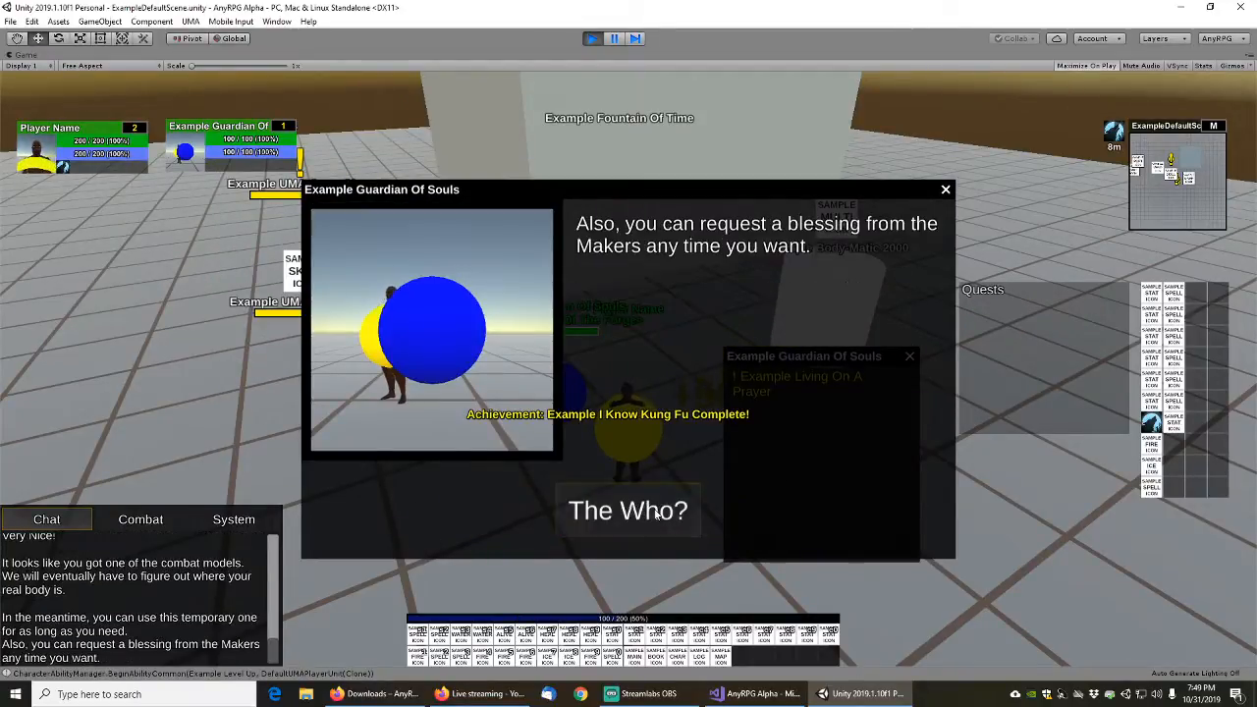
left_click(639, 511)
left_click(639, 510)
left_click(643, 512)
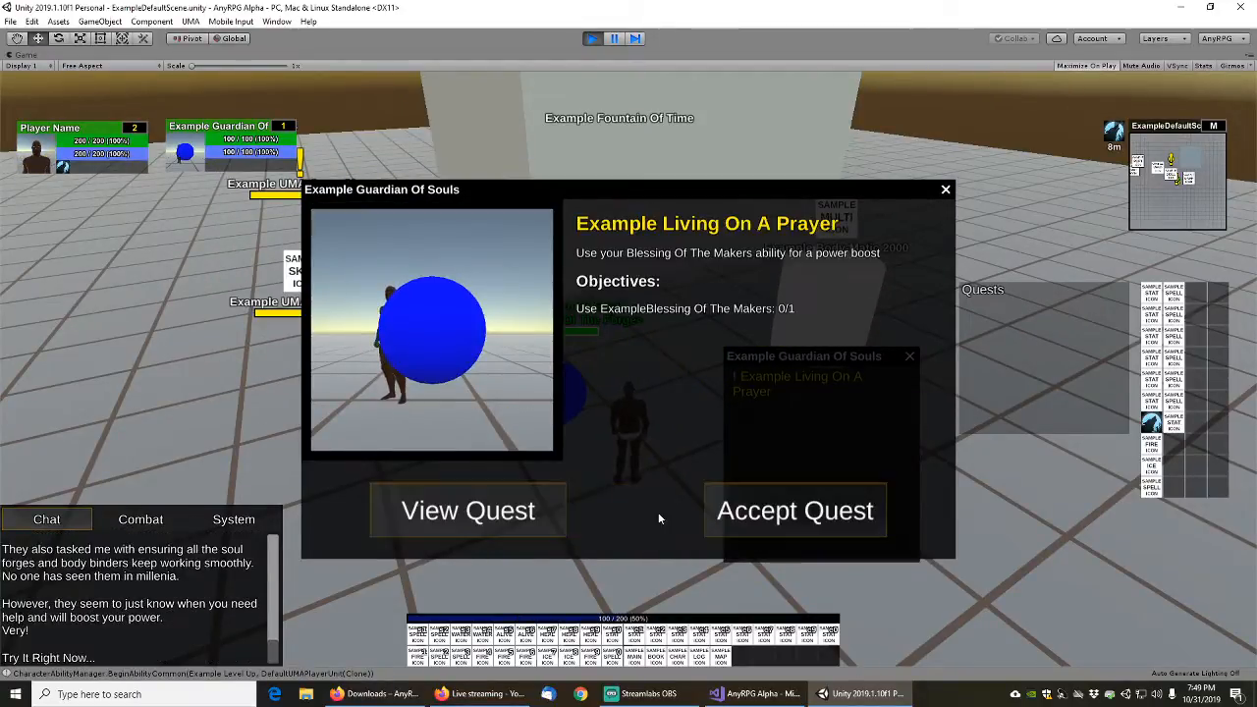
left_click(775, 513)
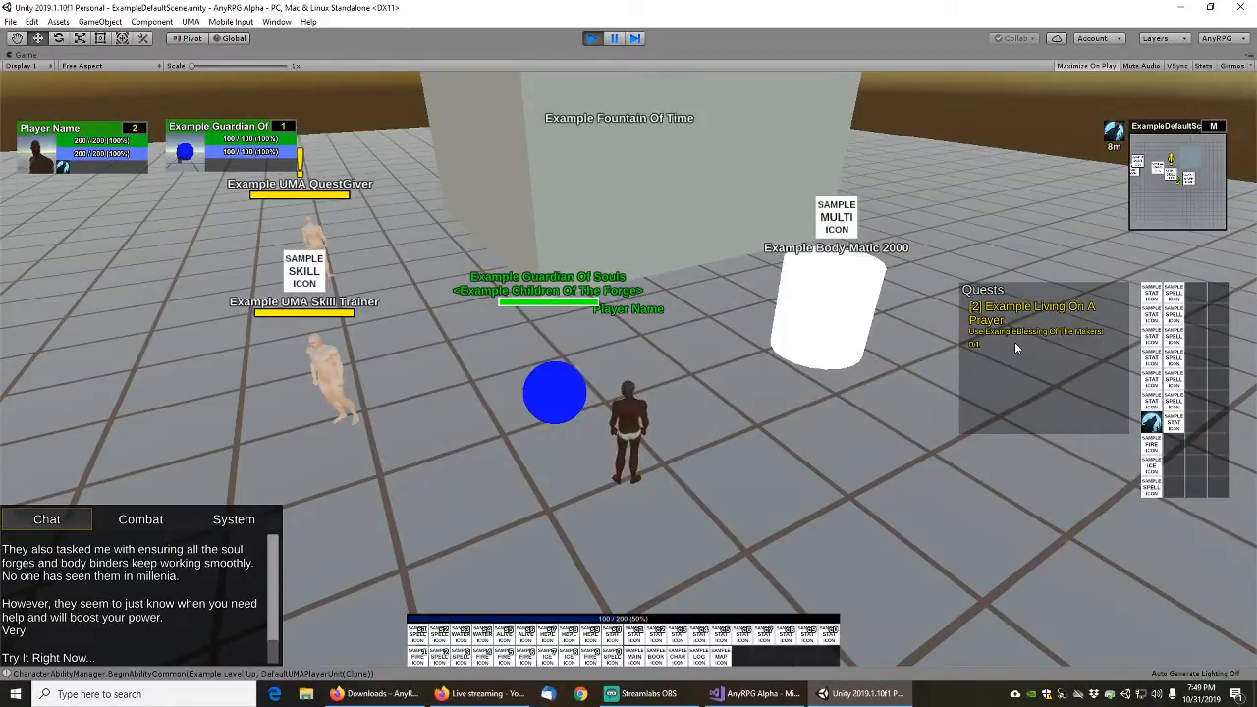
left_click(1175, 434)
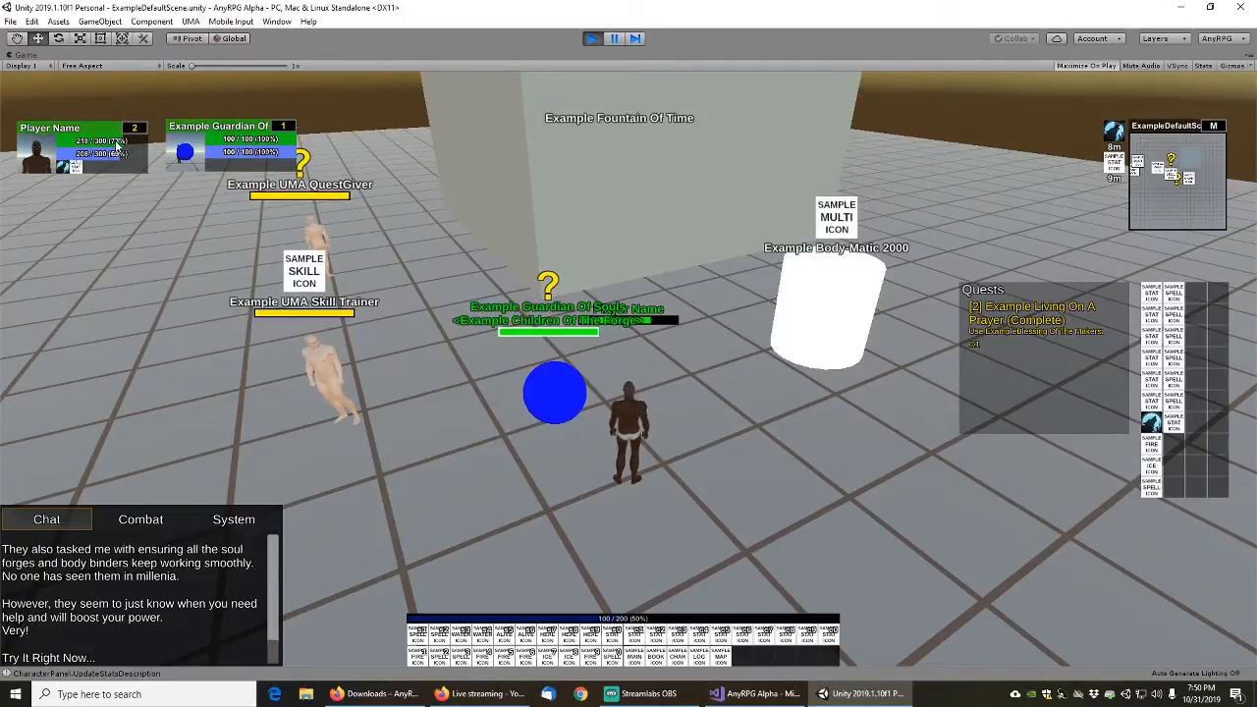
Turn in the Example Living On A Prayer quest at the Guardian and accept the Example Back To The Future quest through its dialogue
right_click(571, 390)
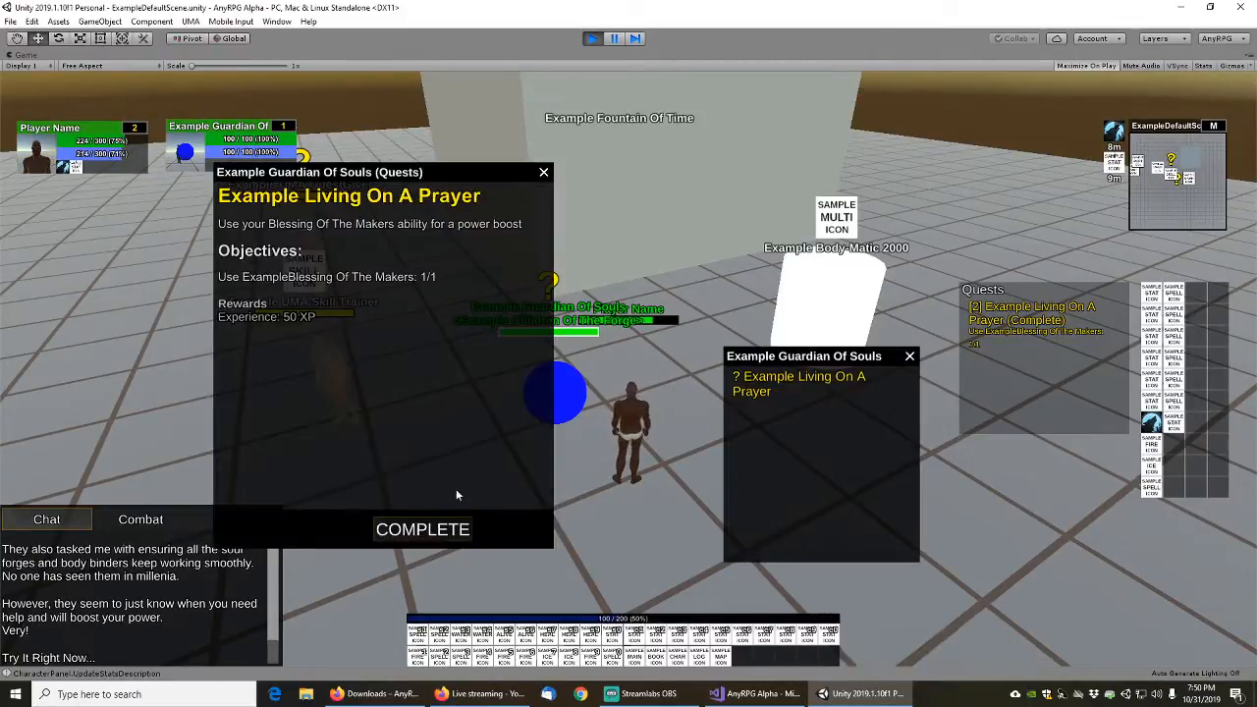
left_click(444, 528)
left_click(663, 519)
left_click(668, 518)
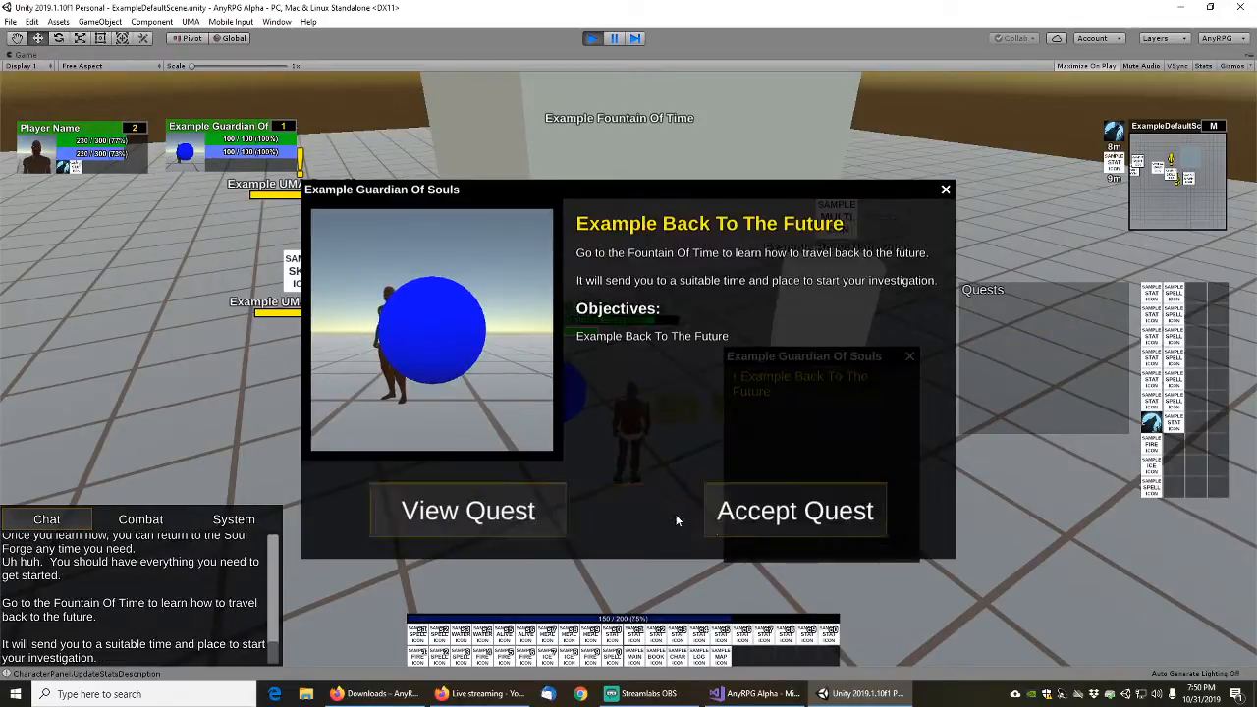
left_click(793, 510)
Walk the character up to the Example Fountain Of Time and save the game
key("w")
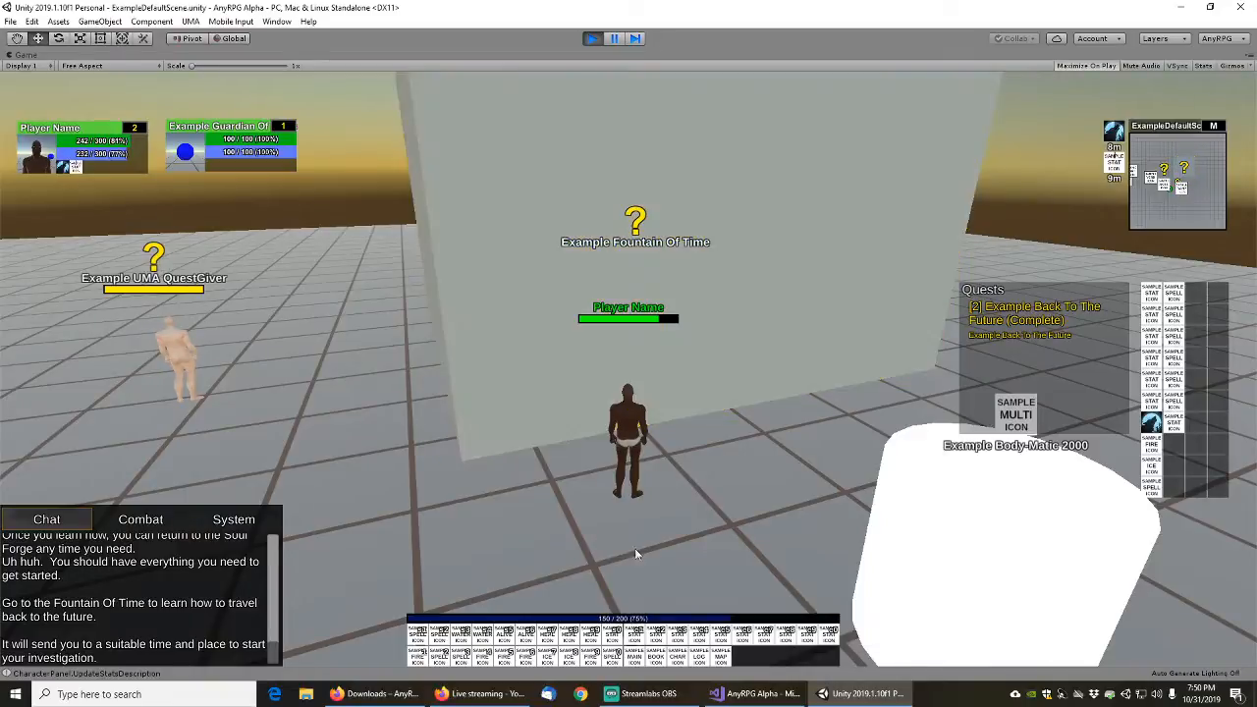
left_click(636, 663)
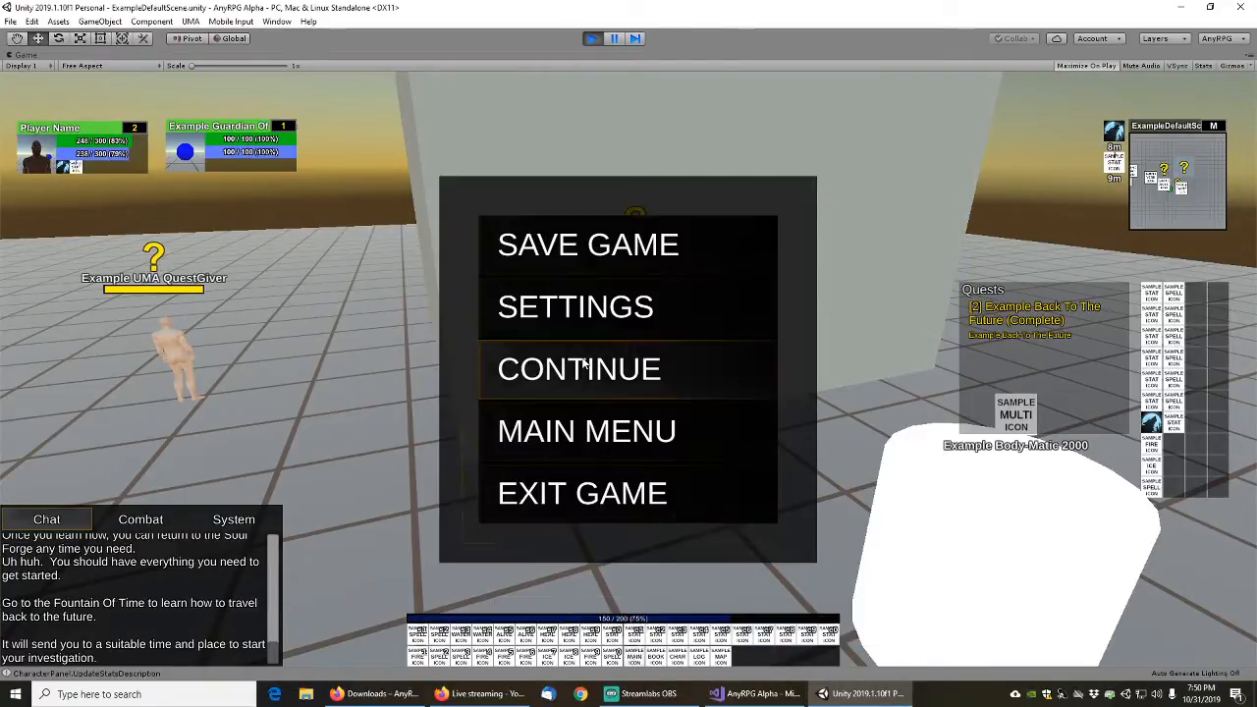
left_click(558, 246)
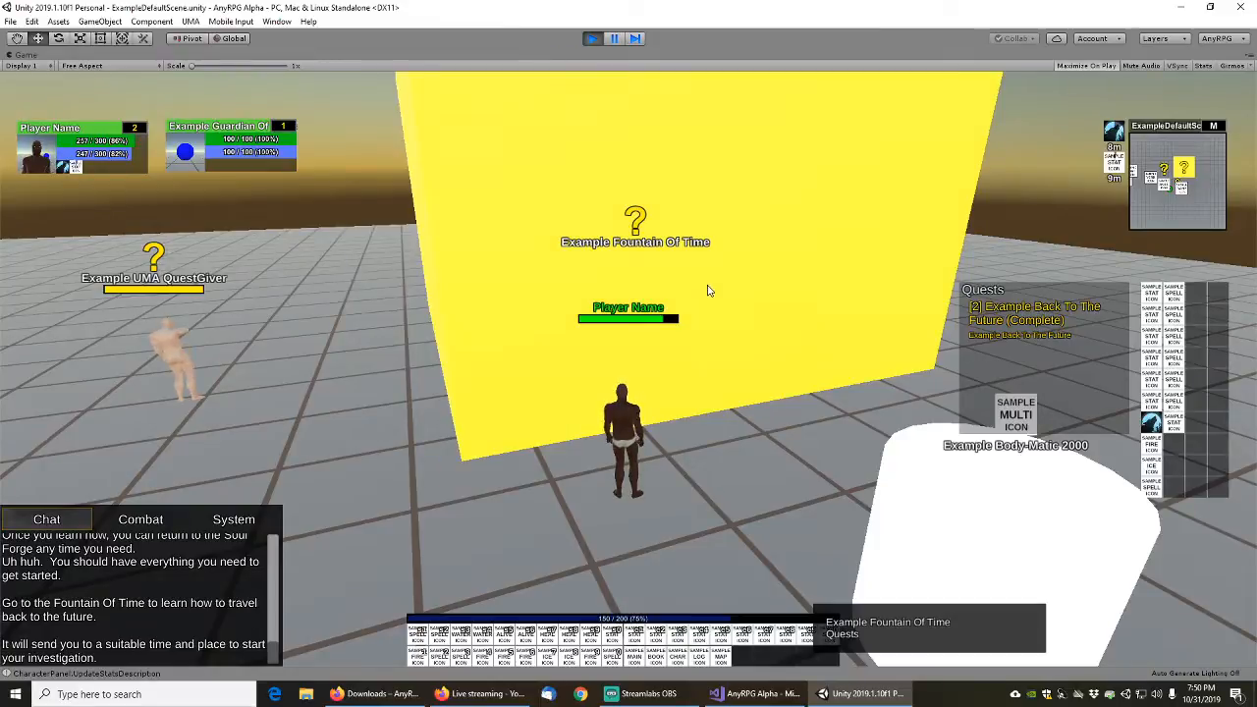
Interact with the Example Fountain Of Time and try to turn in the Example Back To The Future quest
scroll(704, 293, "down", 2)
scroll(702, 312, "up", 1)
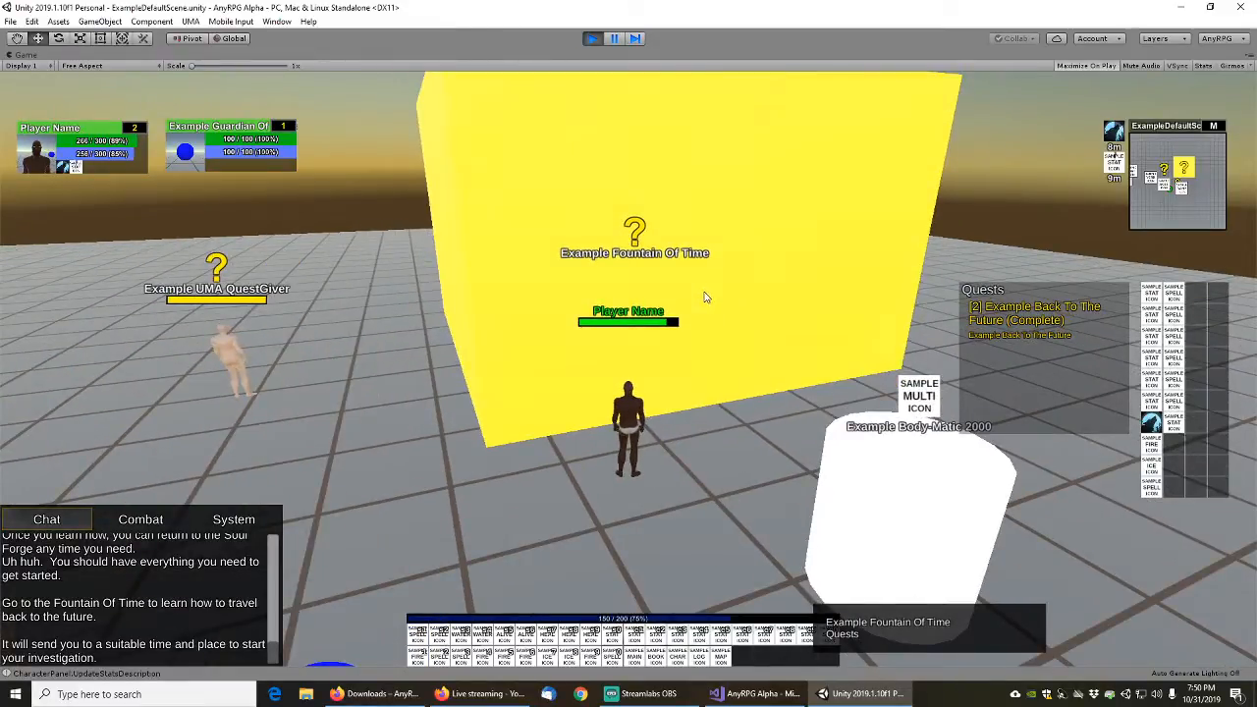
left_click(705, 291)
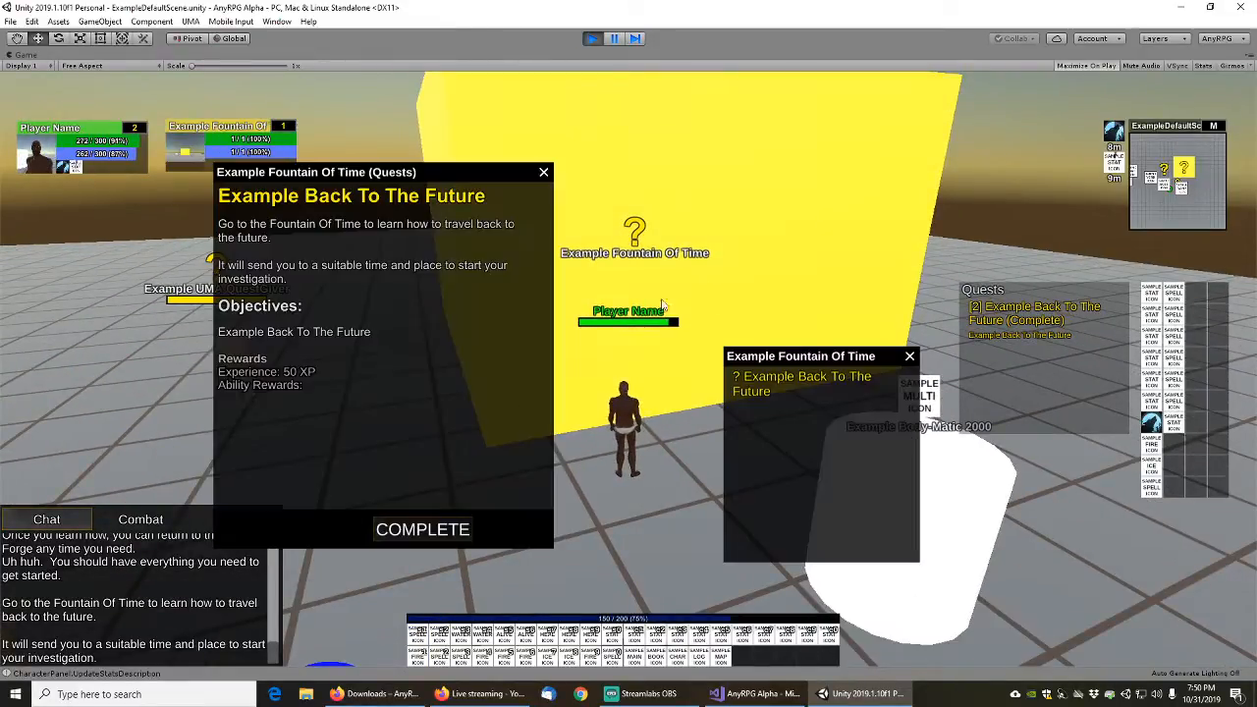
left_click(426, 533)
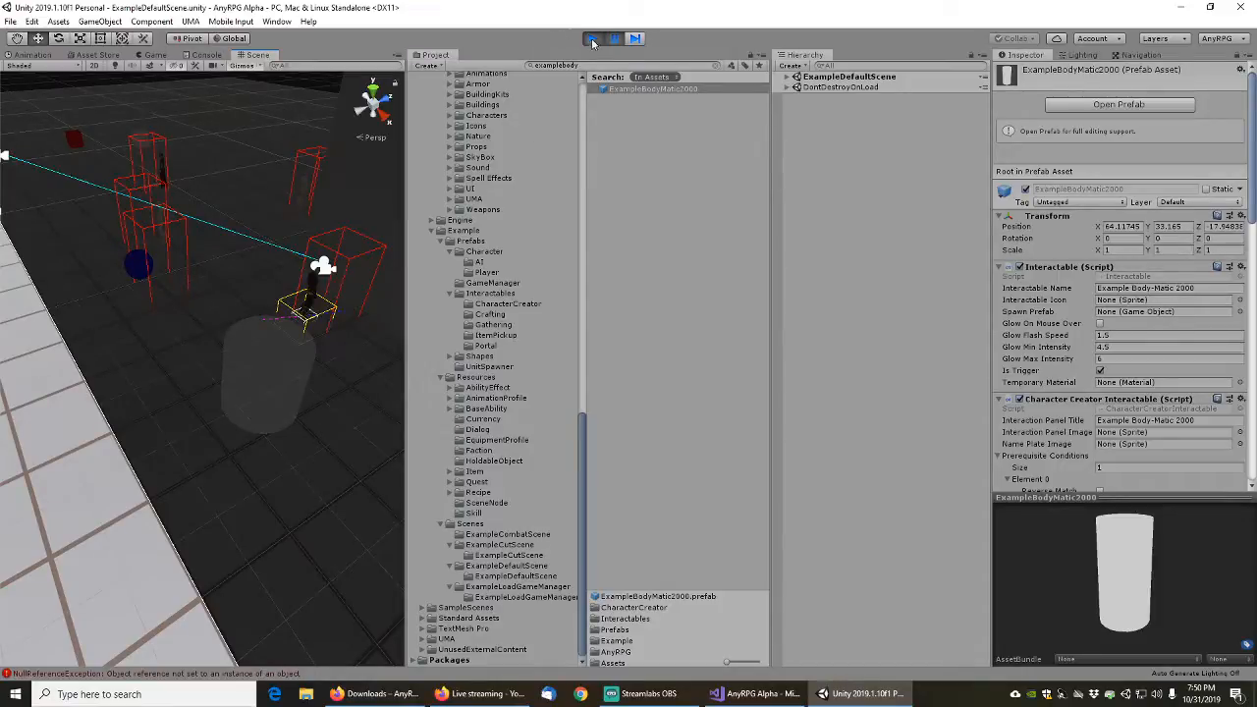
Examine the NullReferenceException in the Console and its source line in QuestGiverUI.cs, and return to Unity
left_click(203, 55)
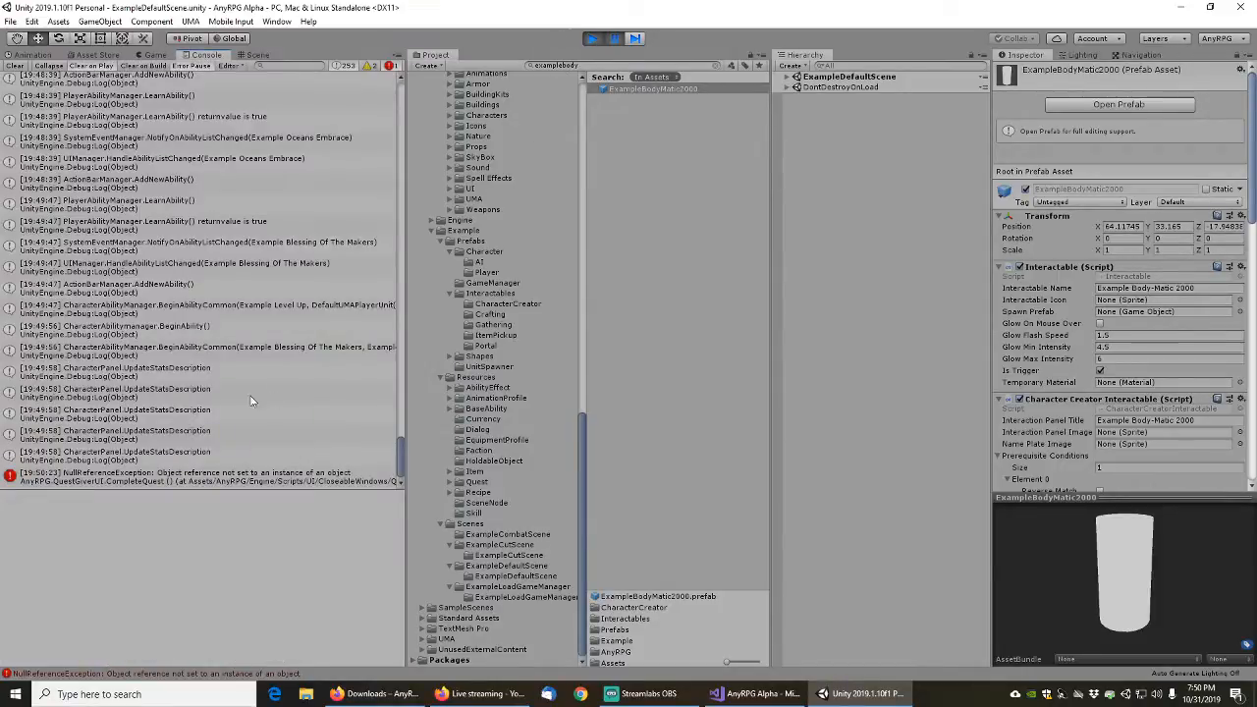
left_click(197, 481)
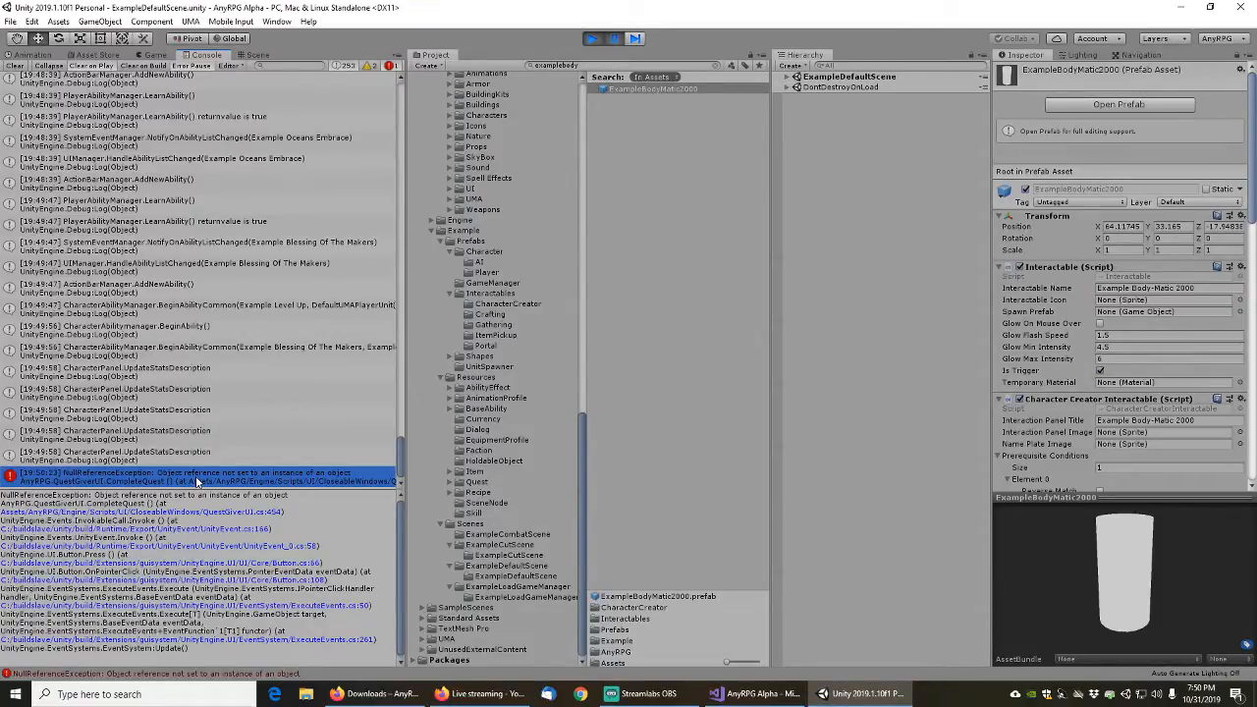
double_click(196, 479)
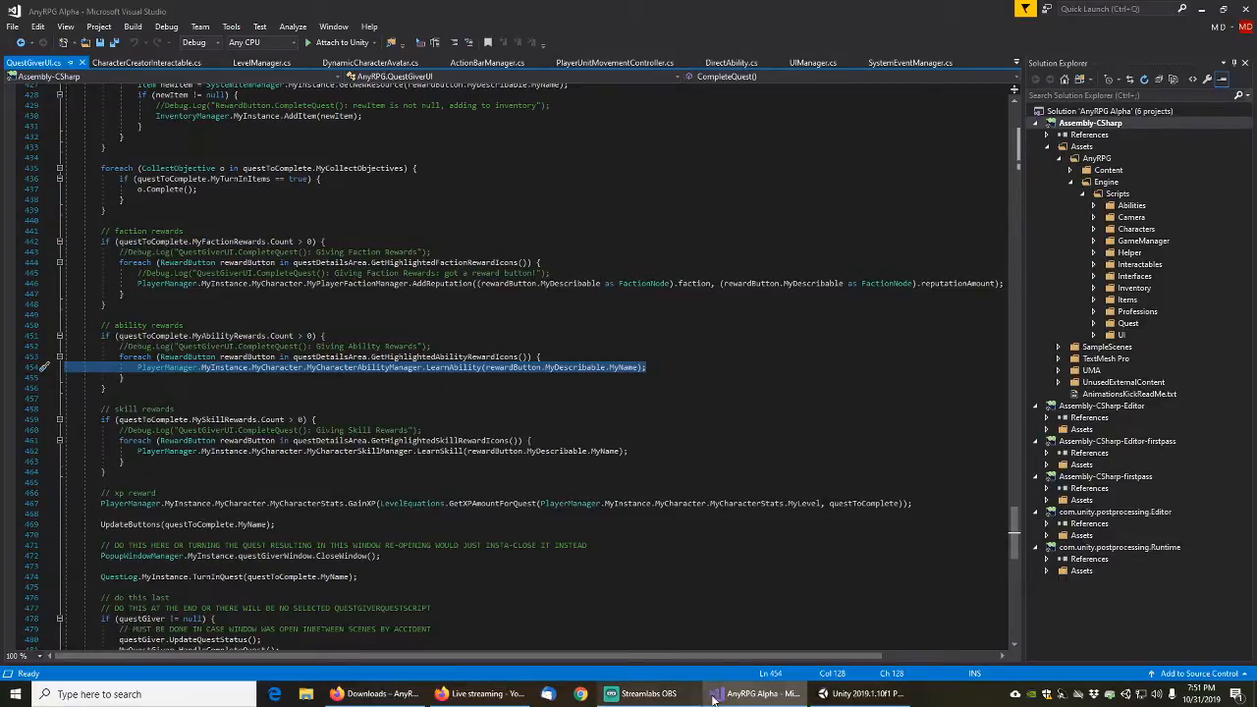
left_click(846, 693)
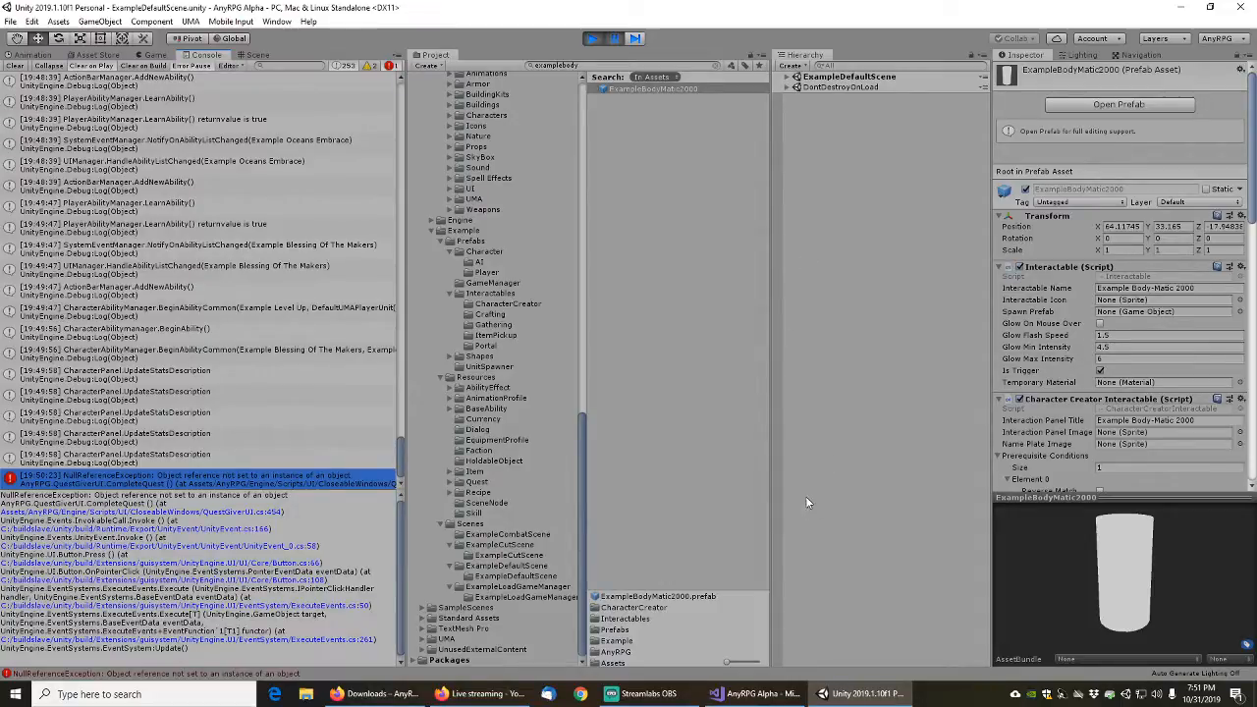
Resume the game to close both Example Fountain Of Time quest windows, and pause it again
left_click(616, 39)
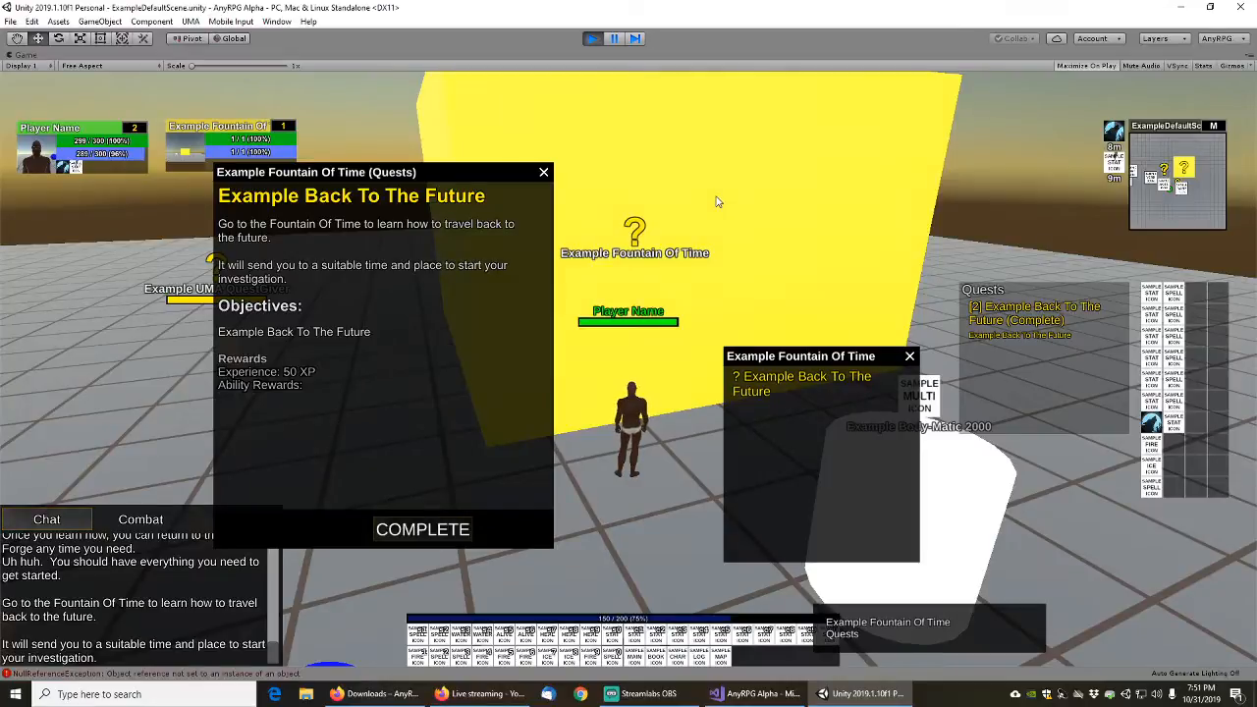
left_click(544, 173)
left_click(909, 356)
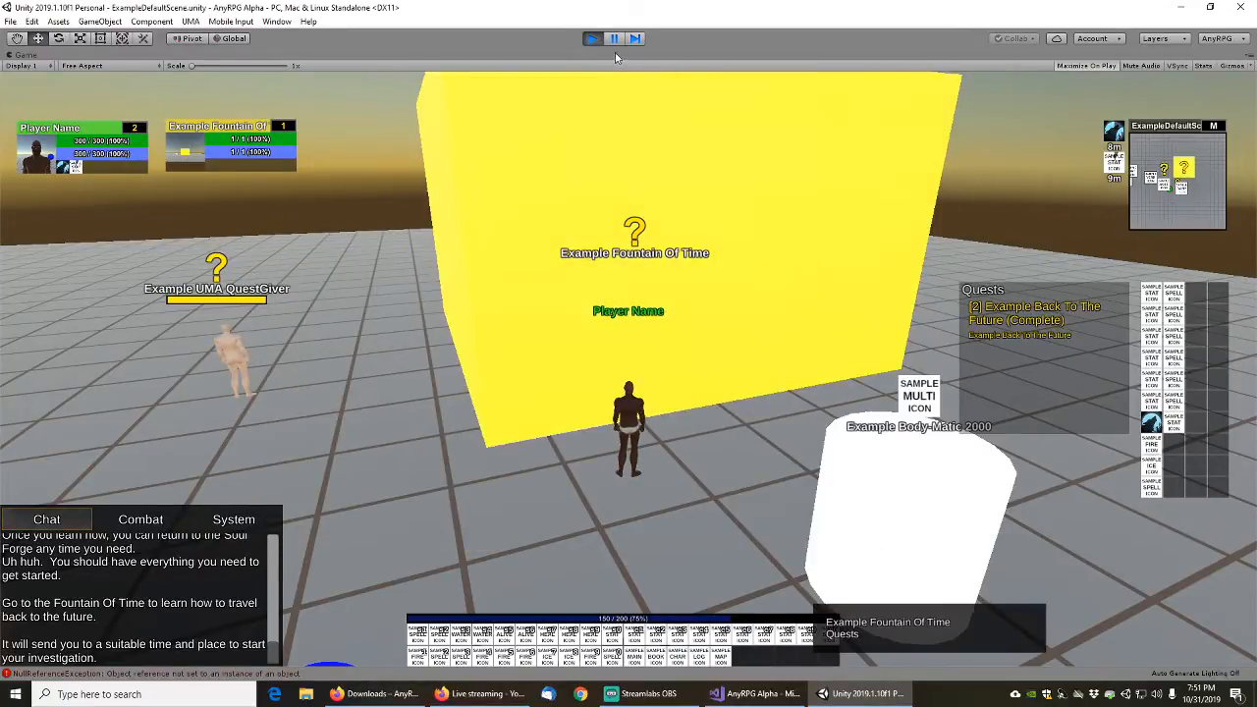
left_click(613, 39)
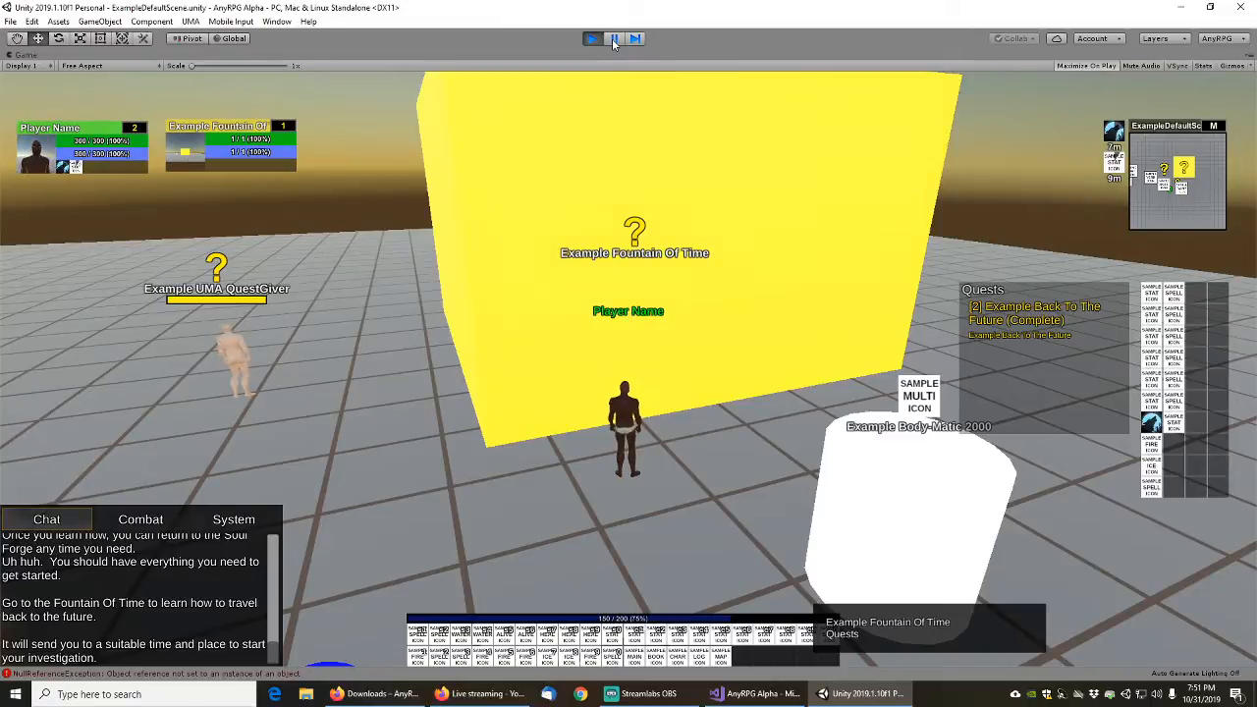
left_click(614, 39)
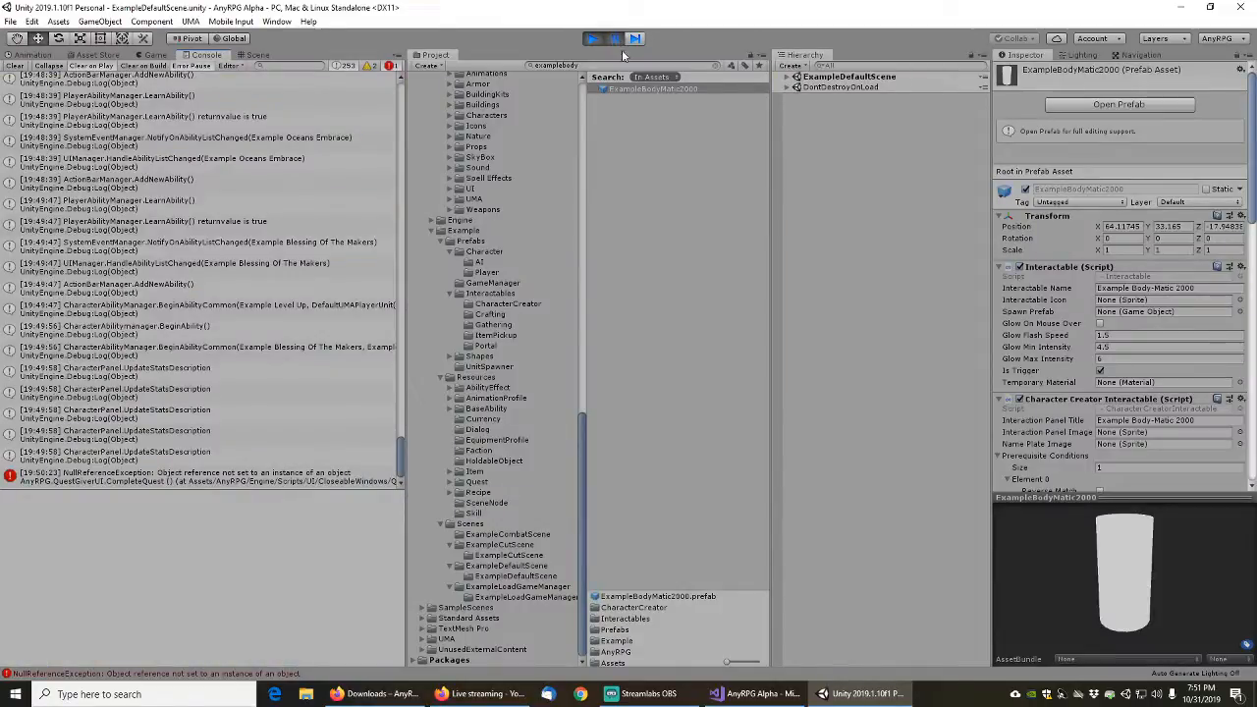
Search the project for "examplebackto" and select the ExampleBackToTheFuture quest asset
left_click(626, 65)
type("exampleback")
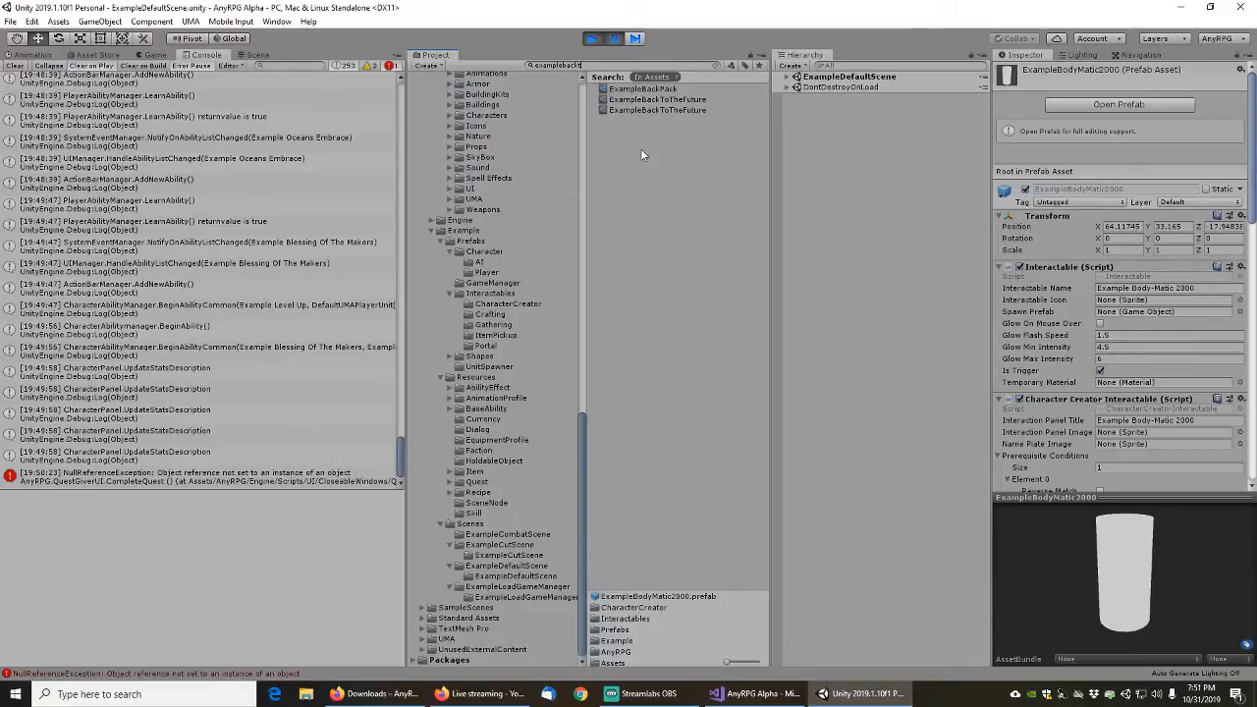
type("to")
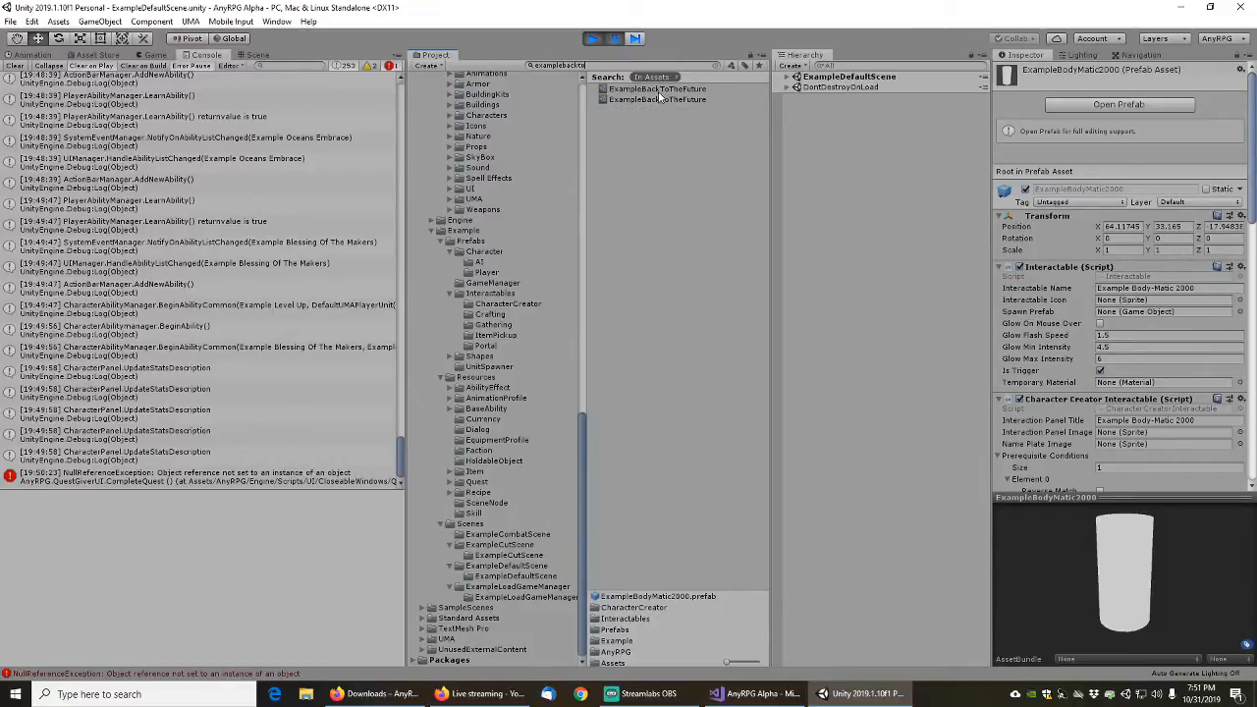
left_click(660, 92)
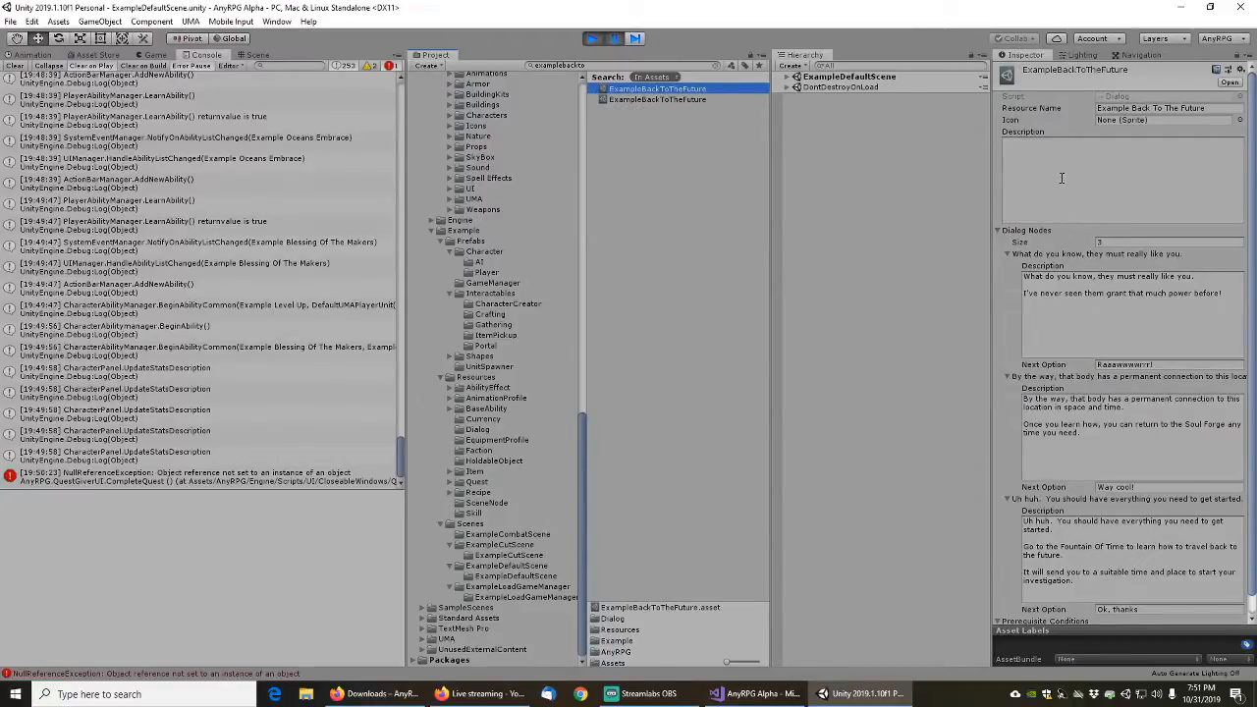
left_click(681, 99)
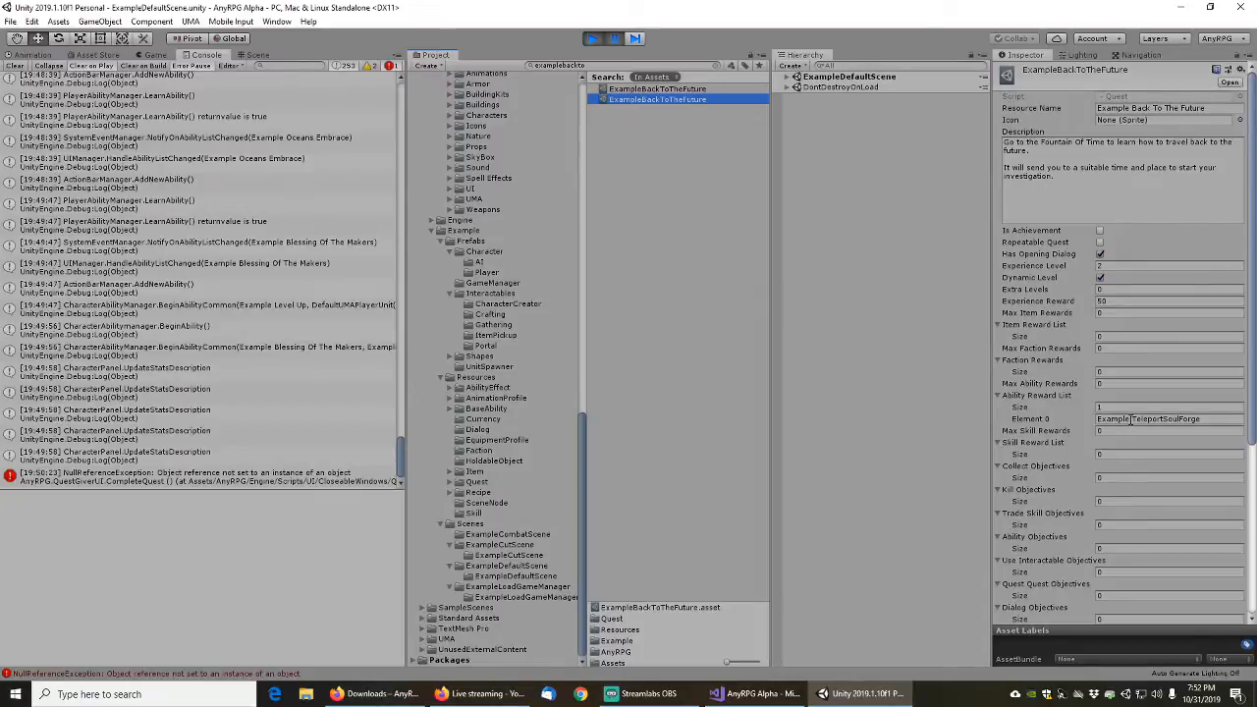
Set Element 0 of the quest's Ability Reward List to TeleportExampleDefaultScene
left_click(1129, 419)
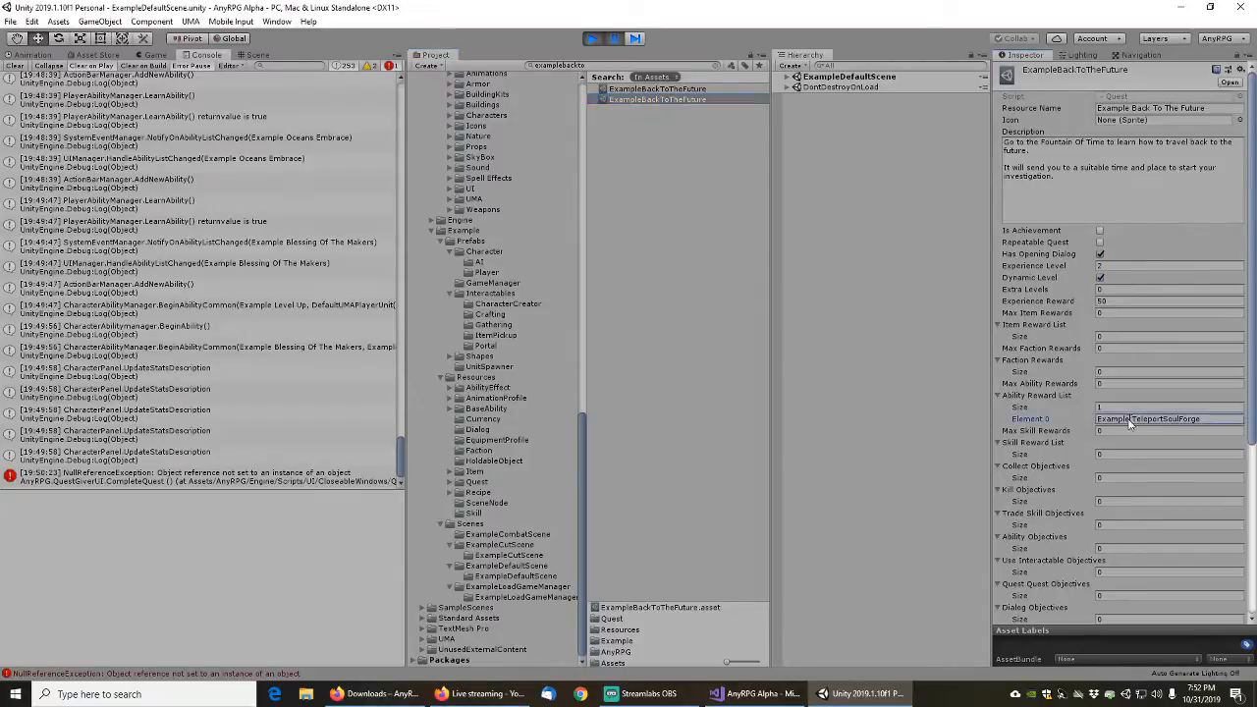
key("Right")
key("Left")
key("Left")
key("Left")
key("Left")
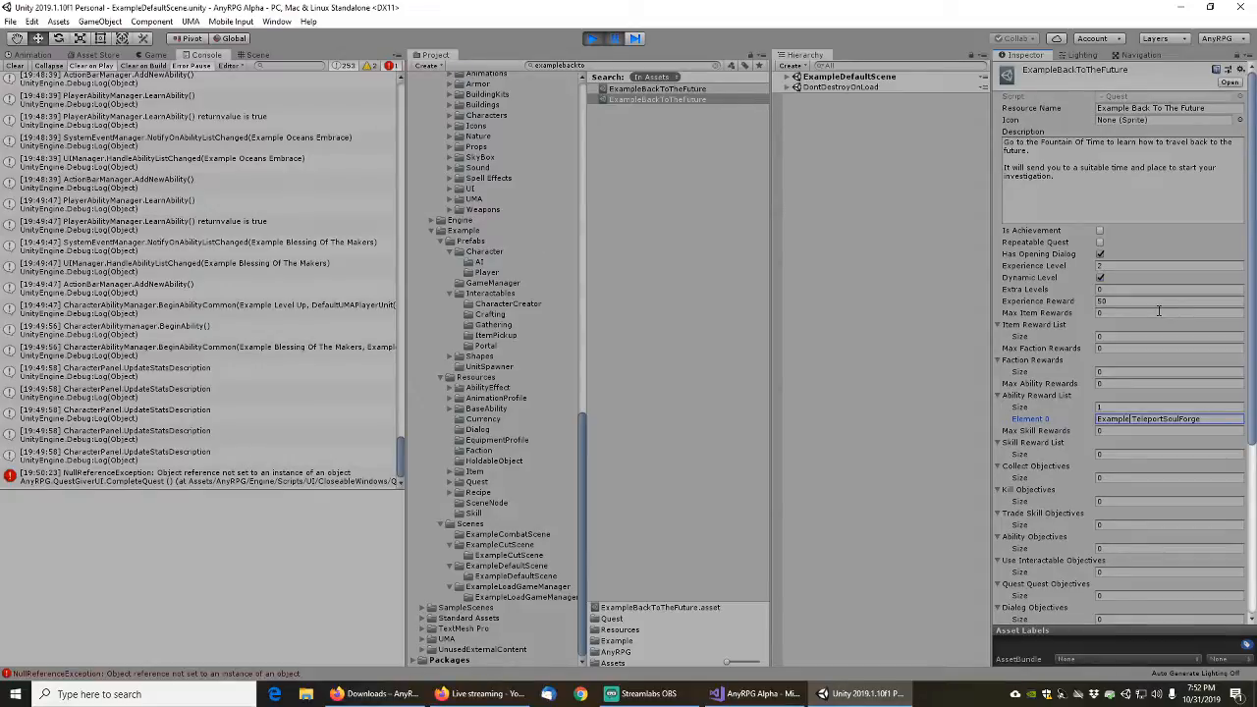
key("shift+End")
key("Home")
key("shift+Left")
key("shift+Left")
key("shift+Left")
key("shift+Left")
key("shift+Left")
key("shift+Left")
key("shift+Left")
key("shift+Left")
key("shift+Left")
type("DefaultScene")
key("Right")
key("Right")
key("Right")
key("Right")
key("Right")
key("shift+Home")
key("BackSpace")
key("Right")
type("Example")
Compare the reward's ability name with the assets in the BaseAbility Teleport folder
left_click(448, 409)
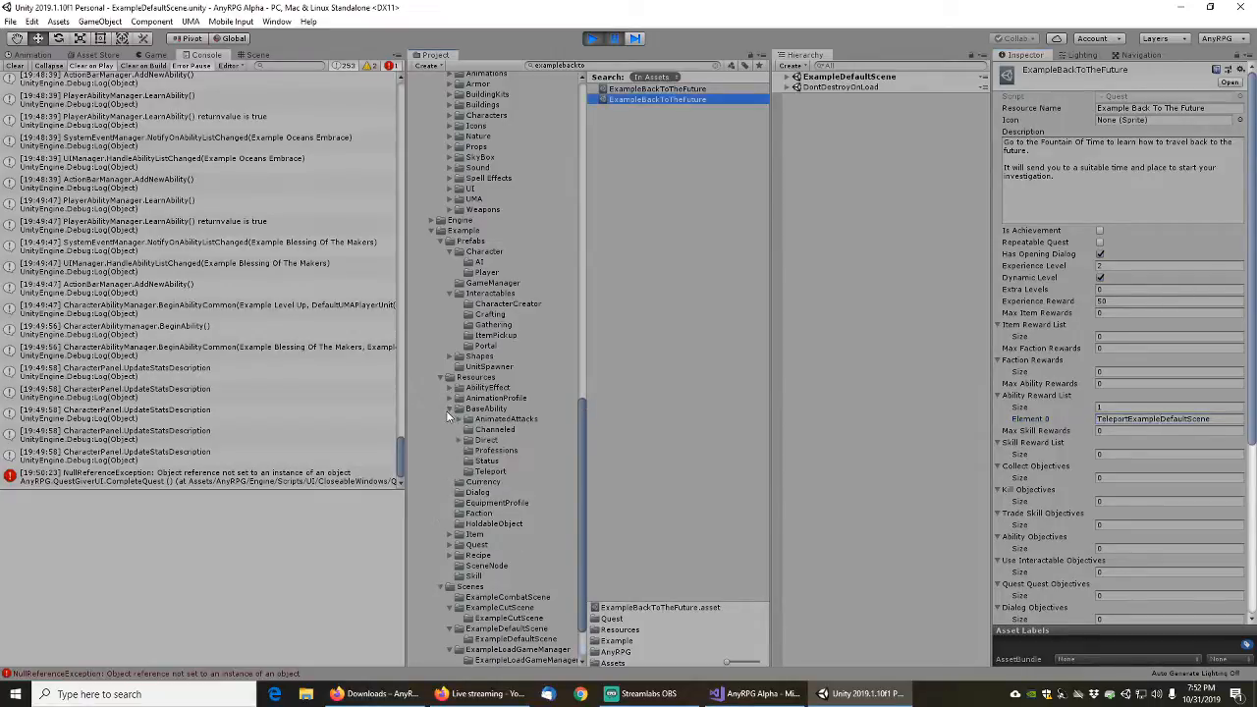
left_click(491, 471)
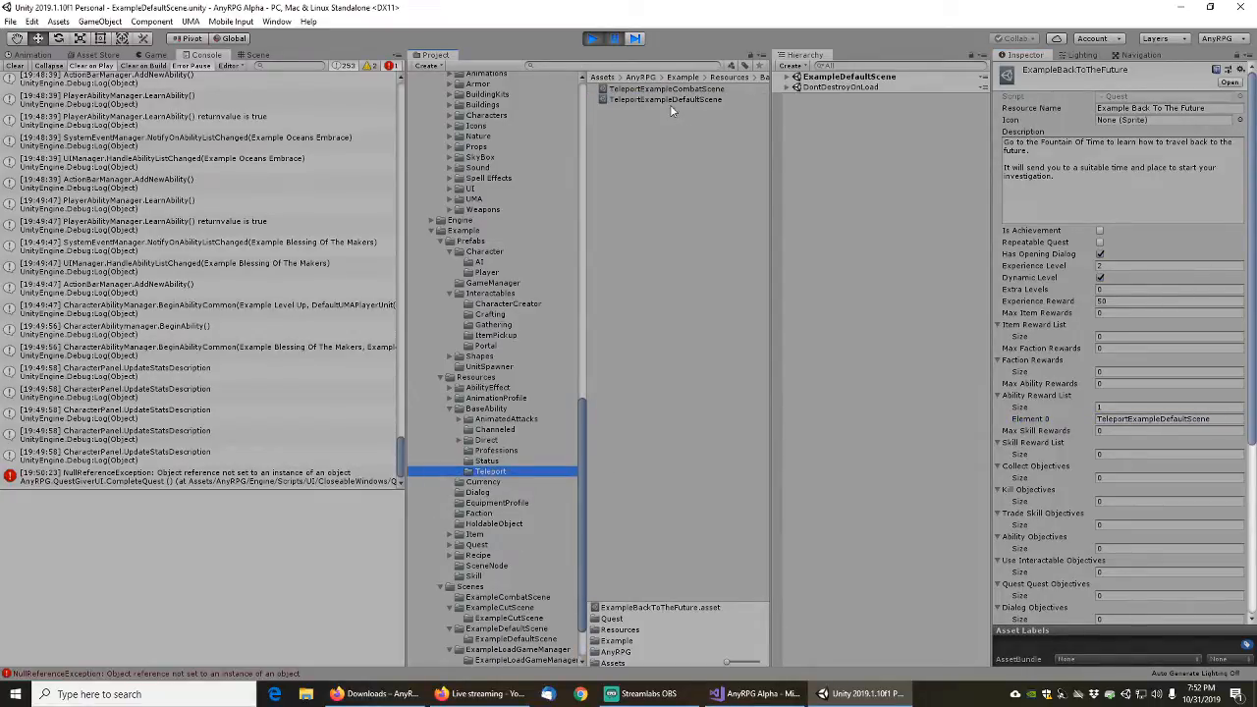
left_click(1186, 418)
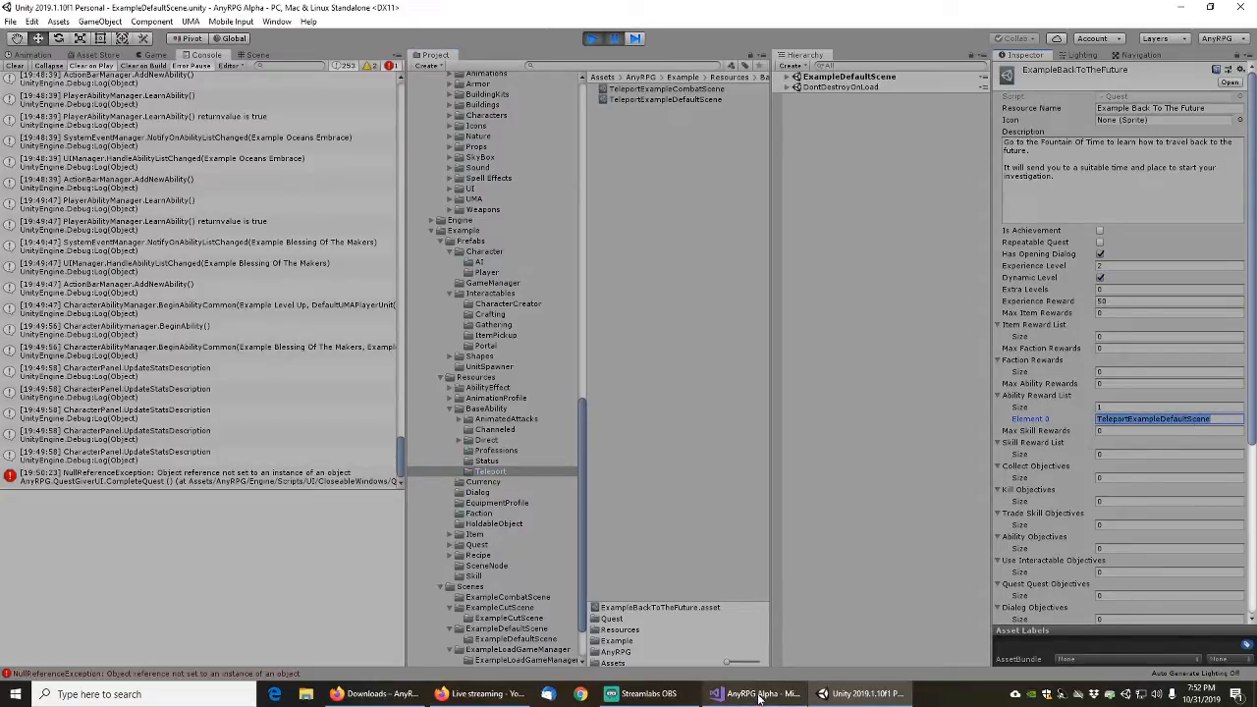
Switch to Visual Studio and examine the reward handling in the CompleteQuest method of QuestGiverUI.cs, focusing on the ability rewards loop
left_click(758, 695)
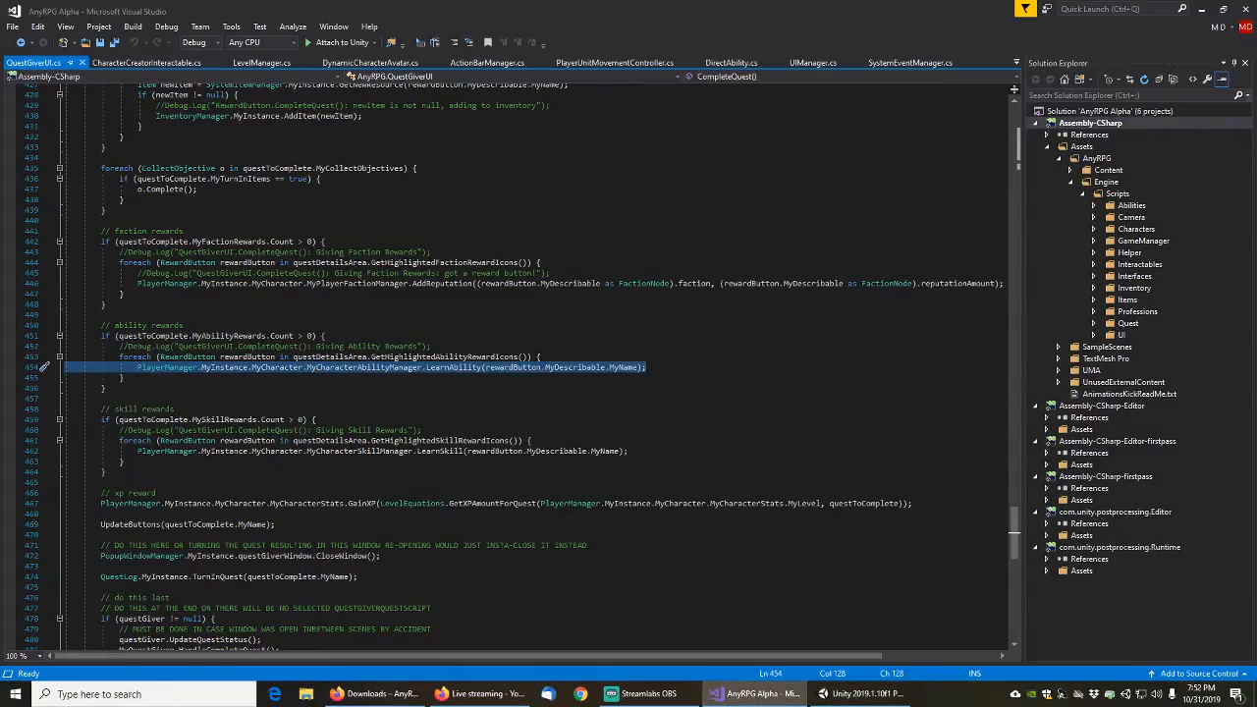
left_click(497, 367)
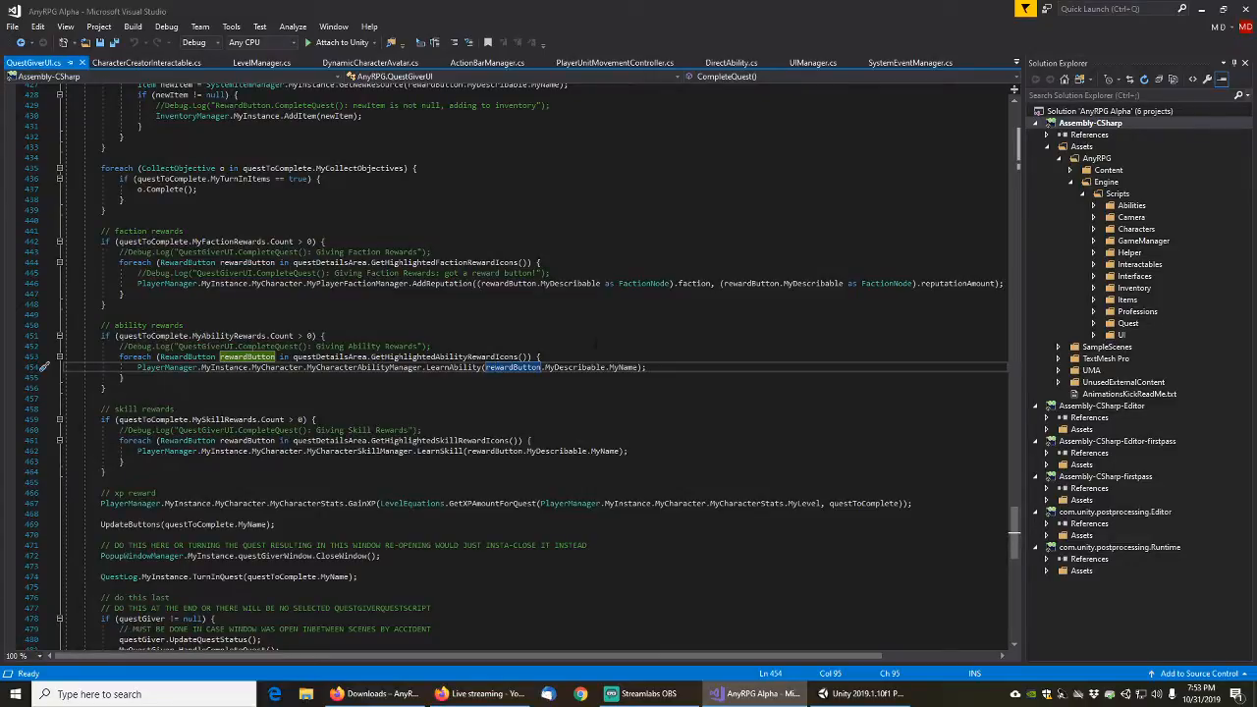
left_click(570, 355)
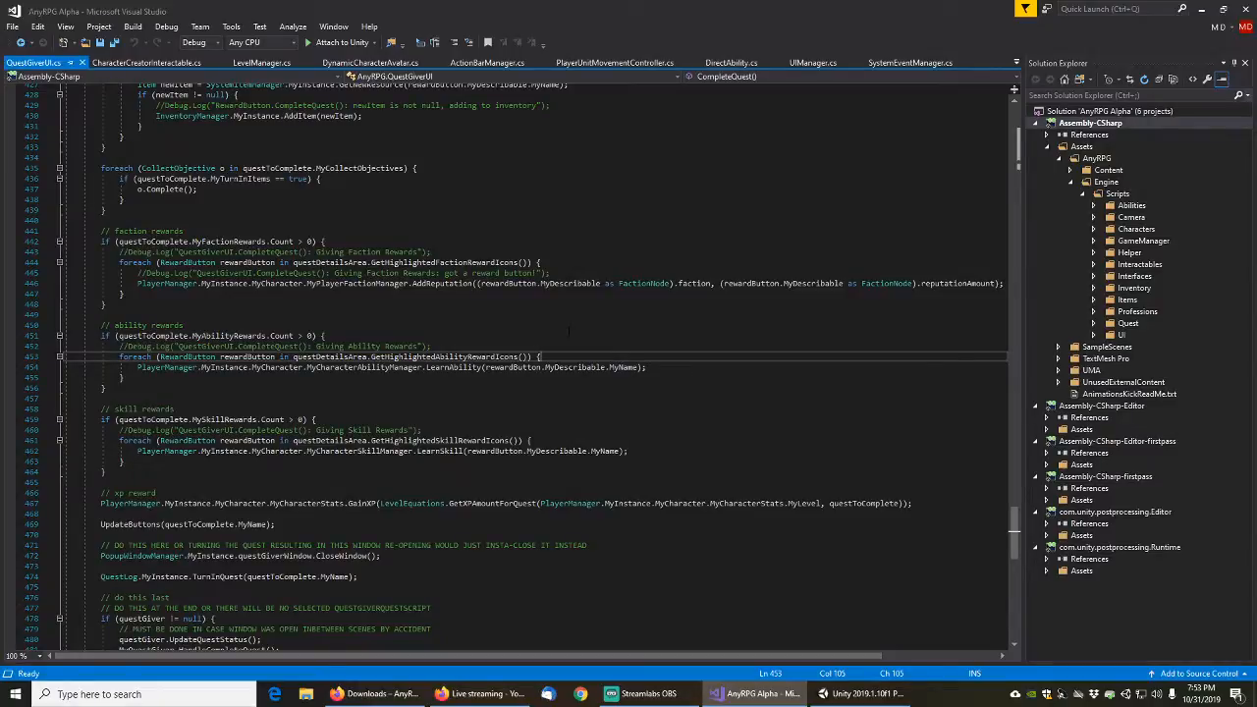
scroll(427, 315, "up", 5)
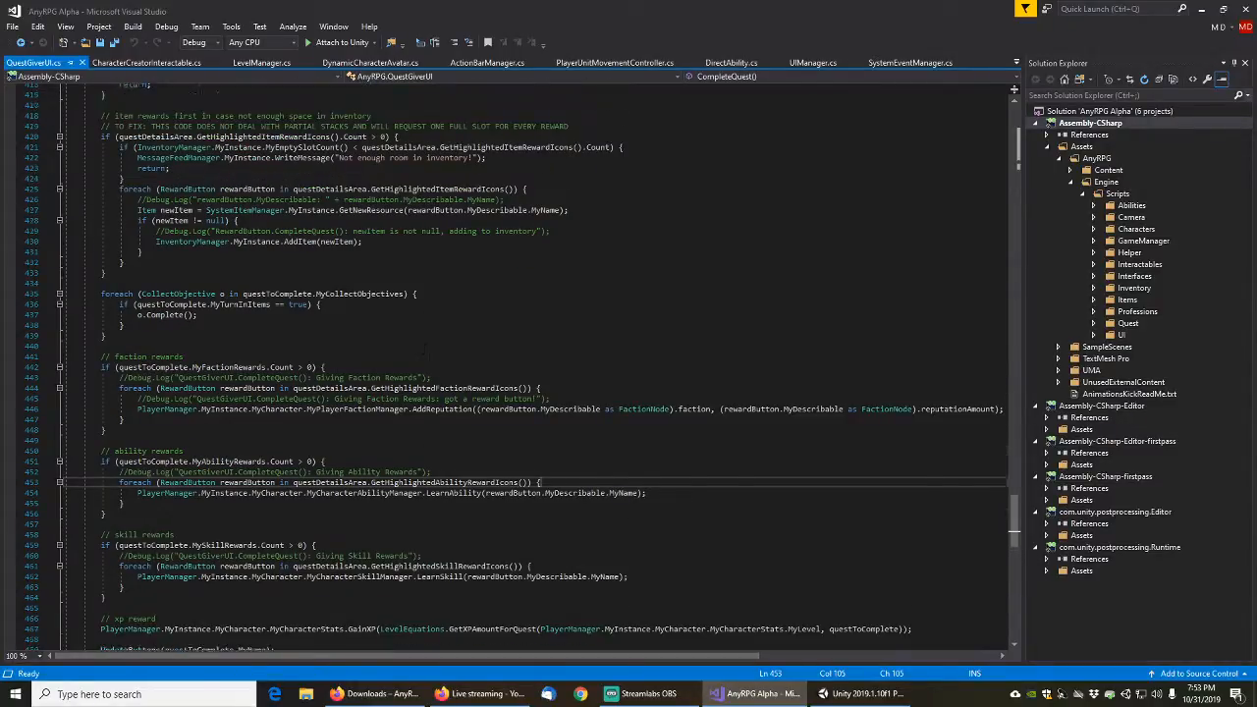
scroll(429, 325, "up", 8)
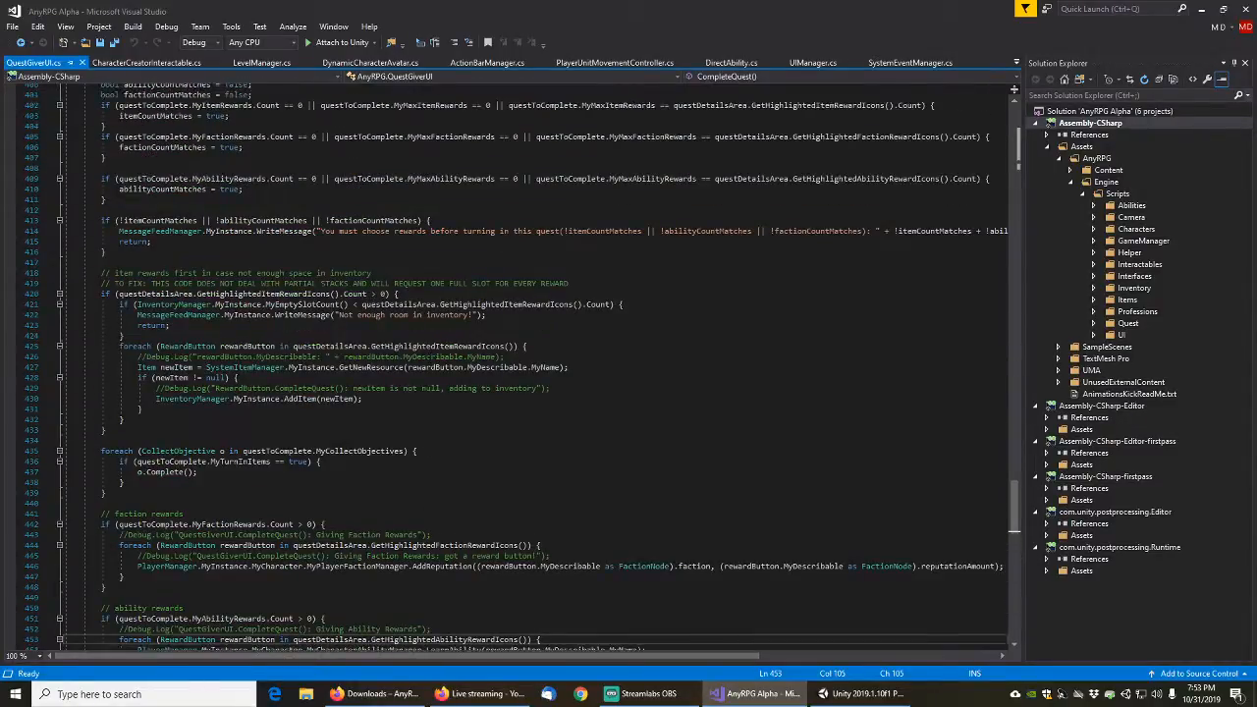
scroll(429, 326, "up", 3)
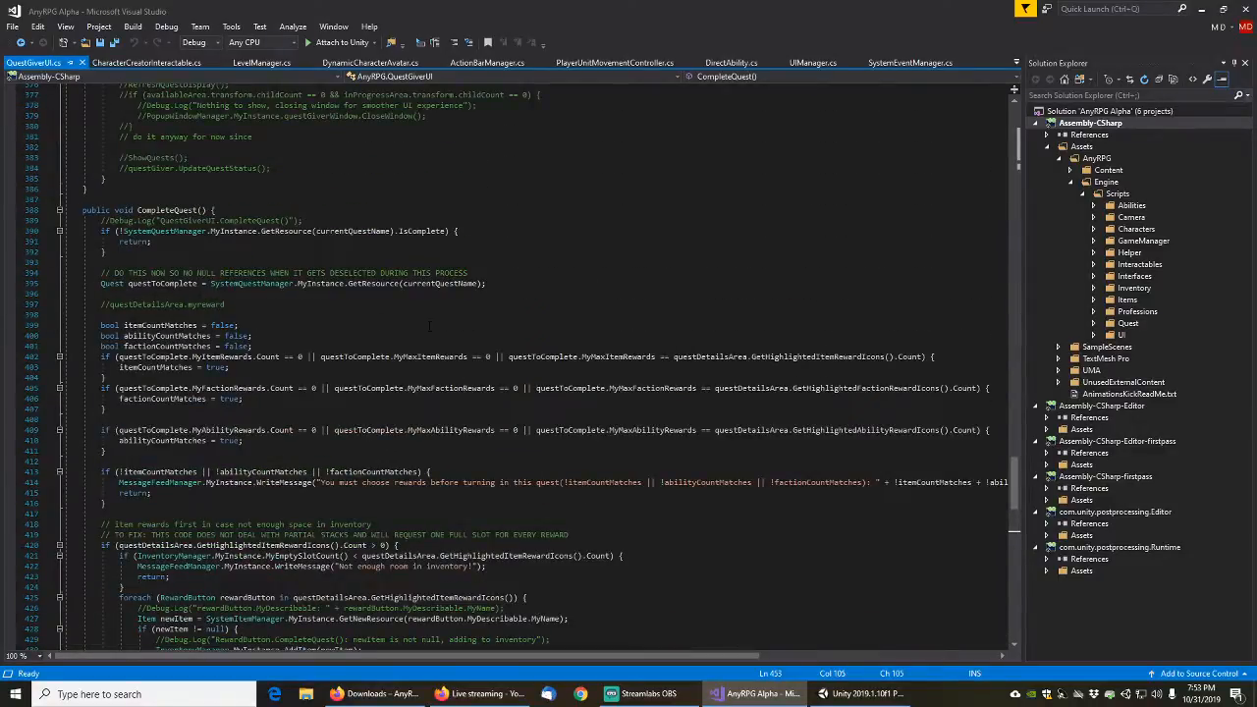
scroll(429, 326, "down", 12)
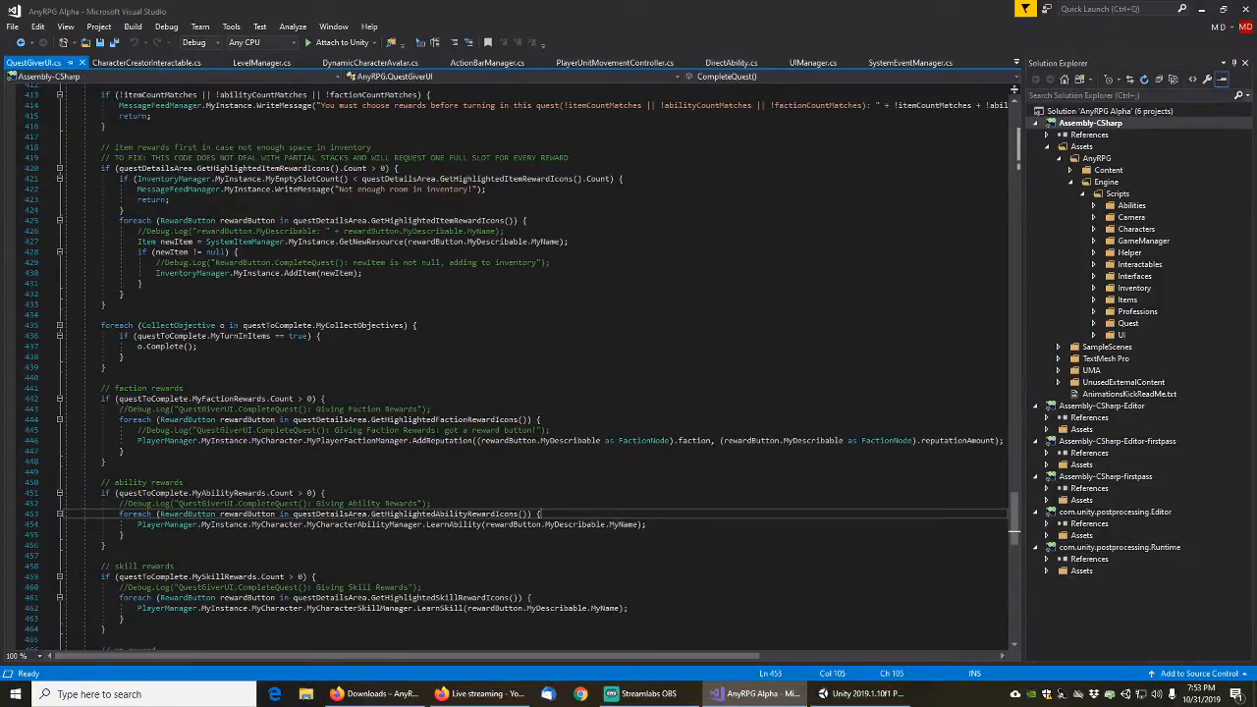
Re-indent the entire QuestGiverUI.cs script so the class is nested inside its namespace
key("Return")
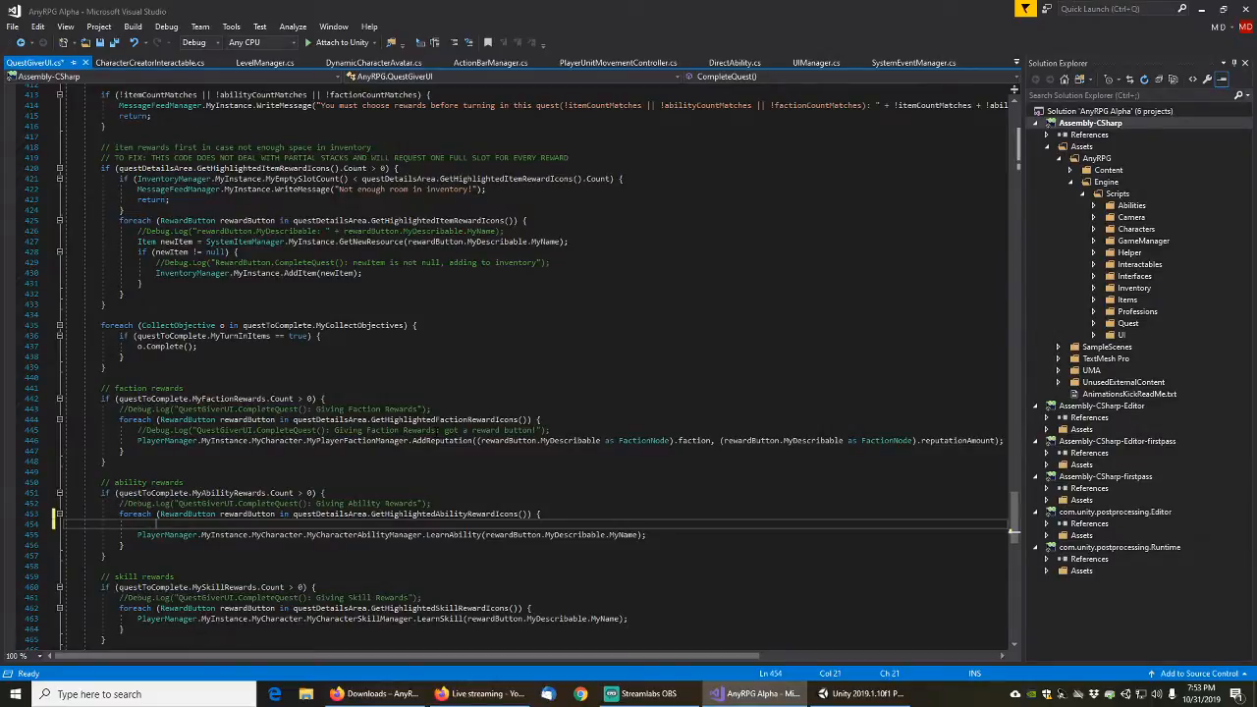
key("ctrl+a")
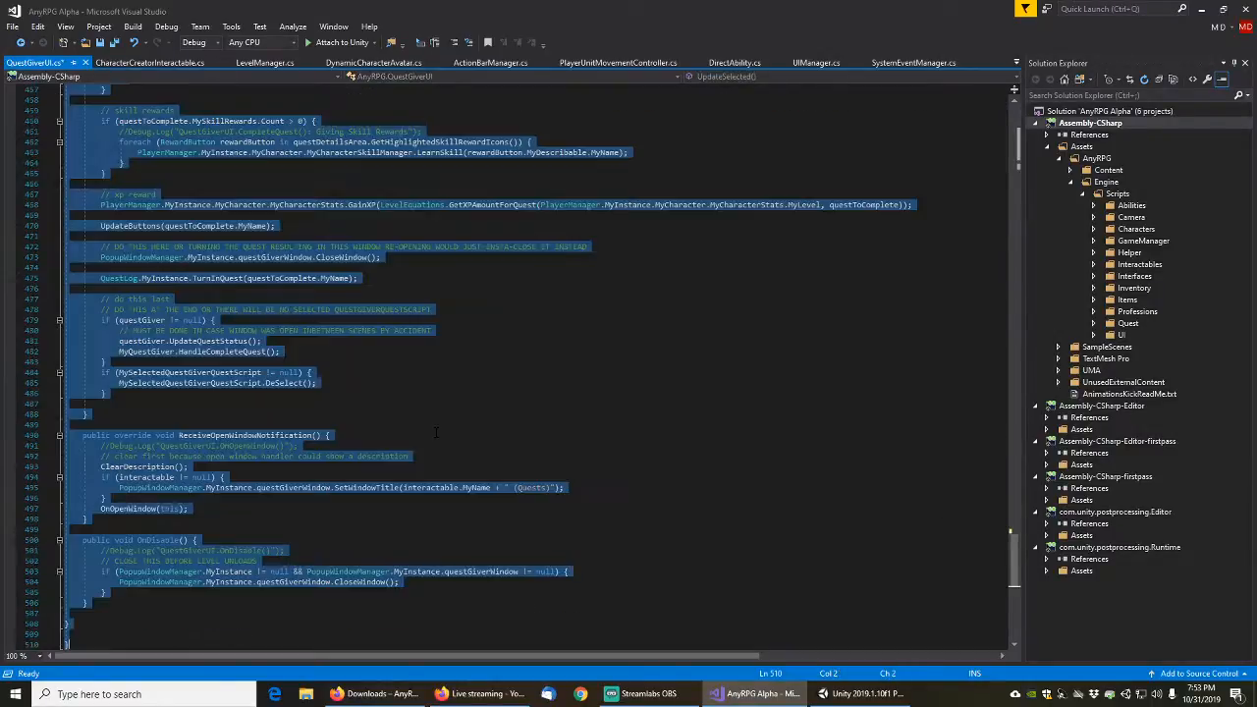
left_click(466, 413)
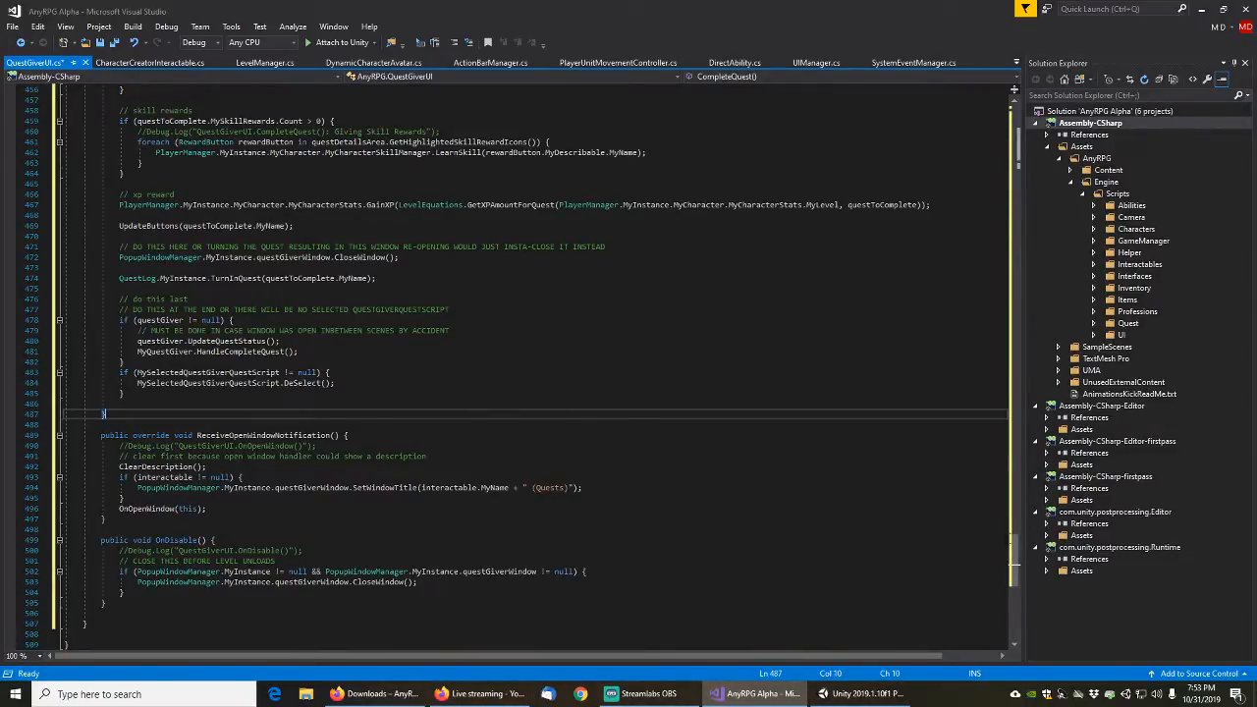
Switch to Unity and open the source line of the CompleteQuest NullReferenceException from the console error
left_click_drag(1015, 559, 1021, 199)
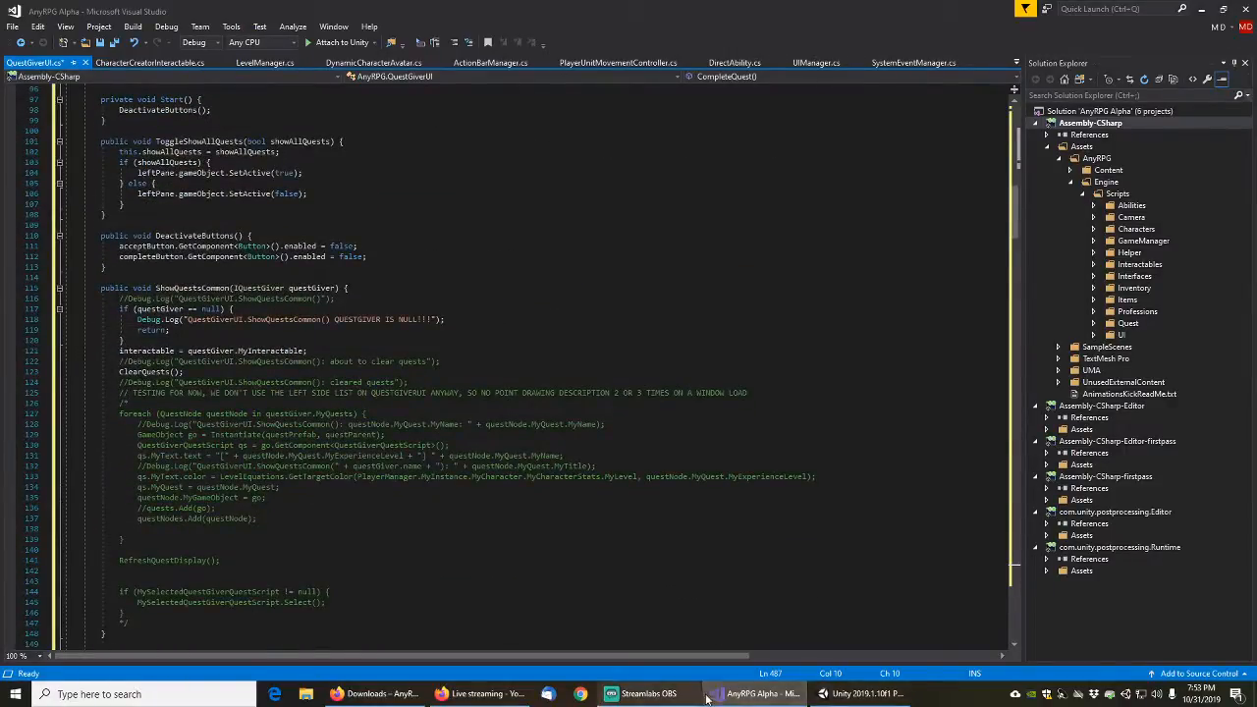
left_click(862, 693)
left_click(218, 480)
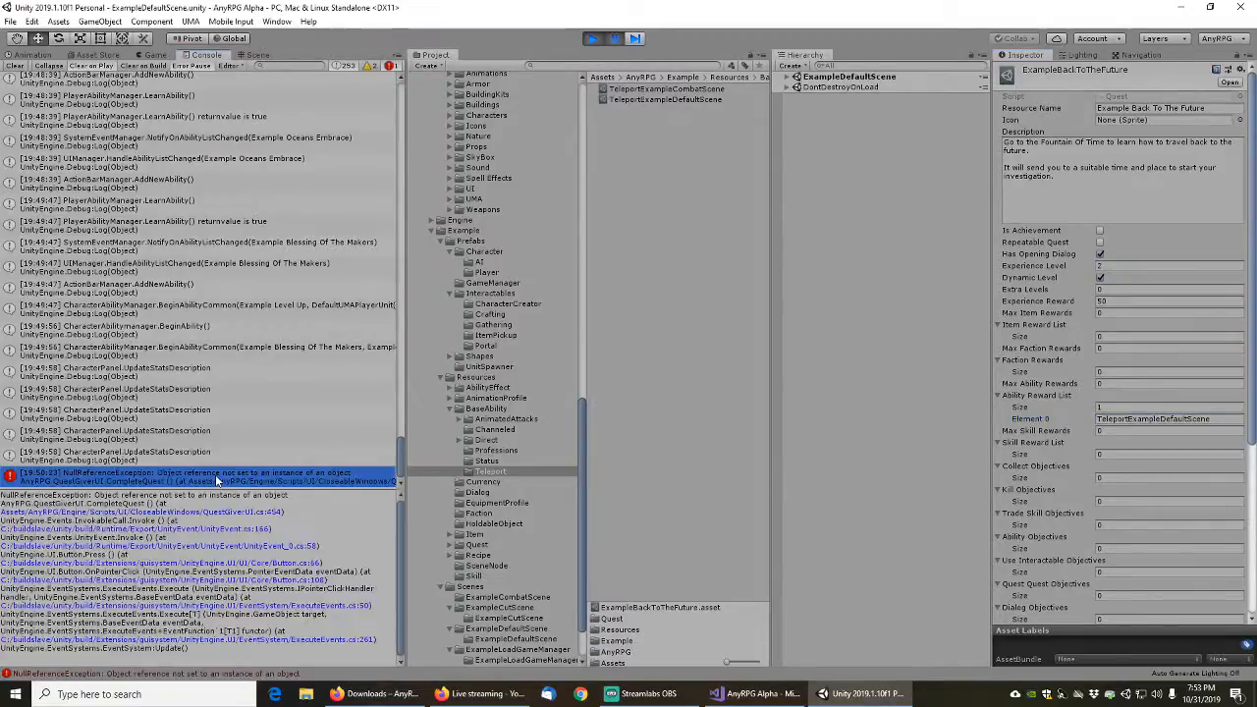
double_click(218, 480)
Insert an if block inside the ability rewards loop, before the LearnAbility call, testing rewardButton.MyDescribable != null
left_click(155, 356)
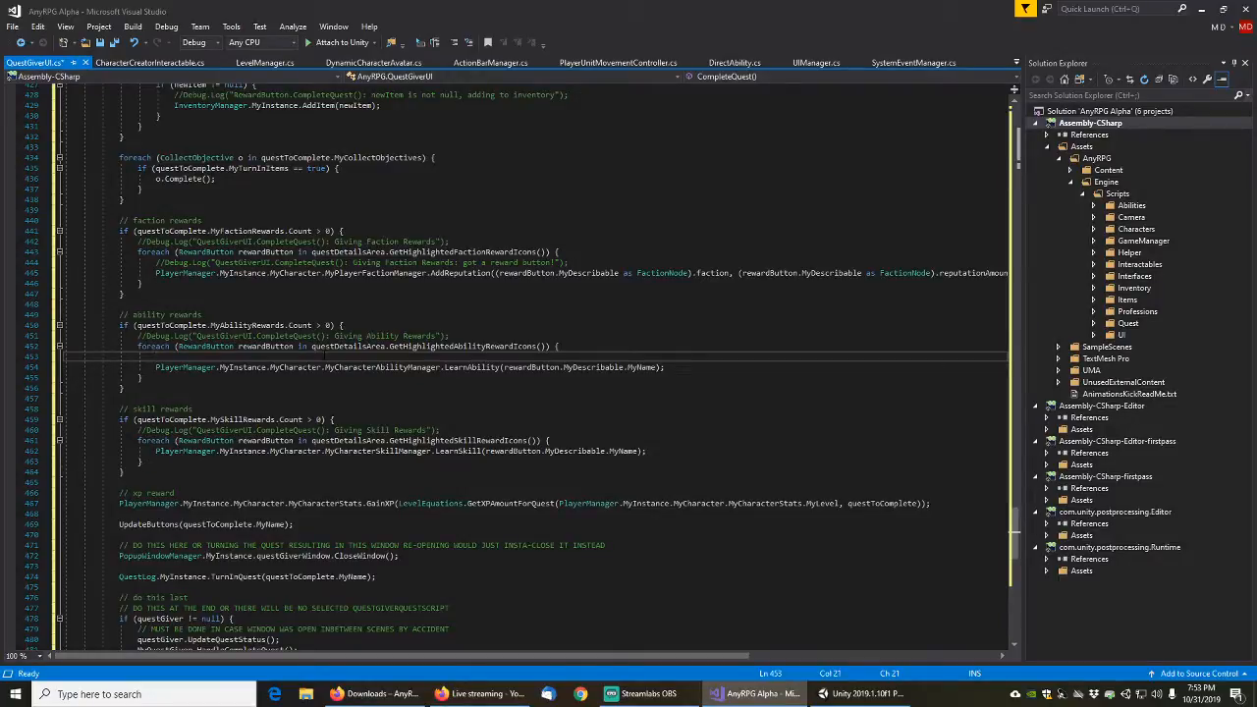
type("if")
key("Tab")
key("Tab")
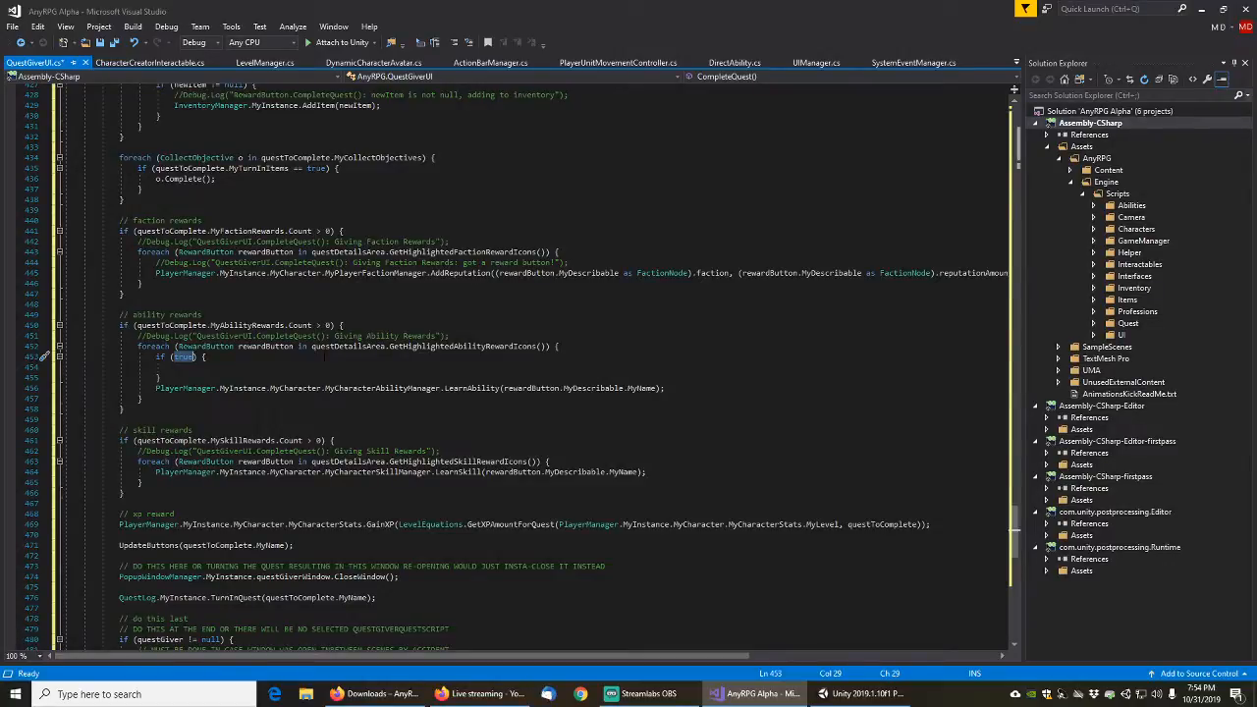
type("rewardB")
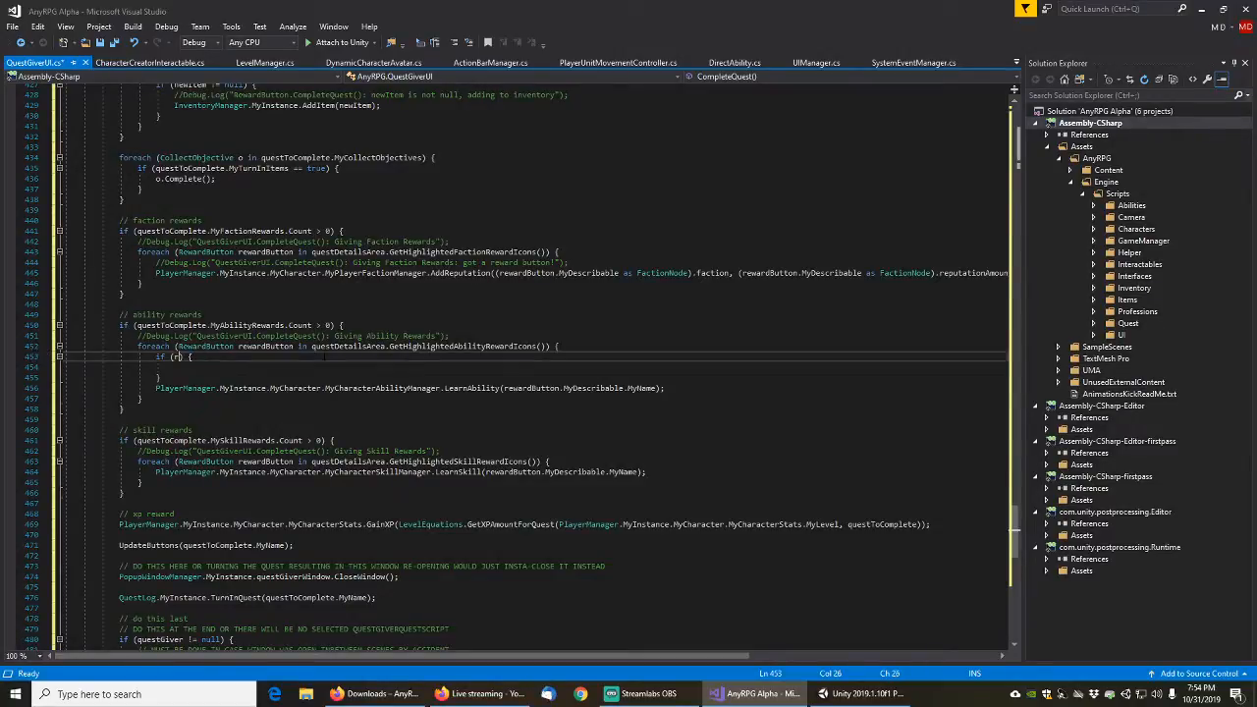
key("BackSpace")
key("BackSpace")
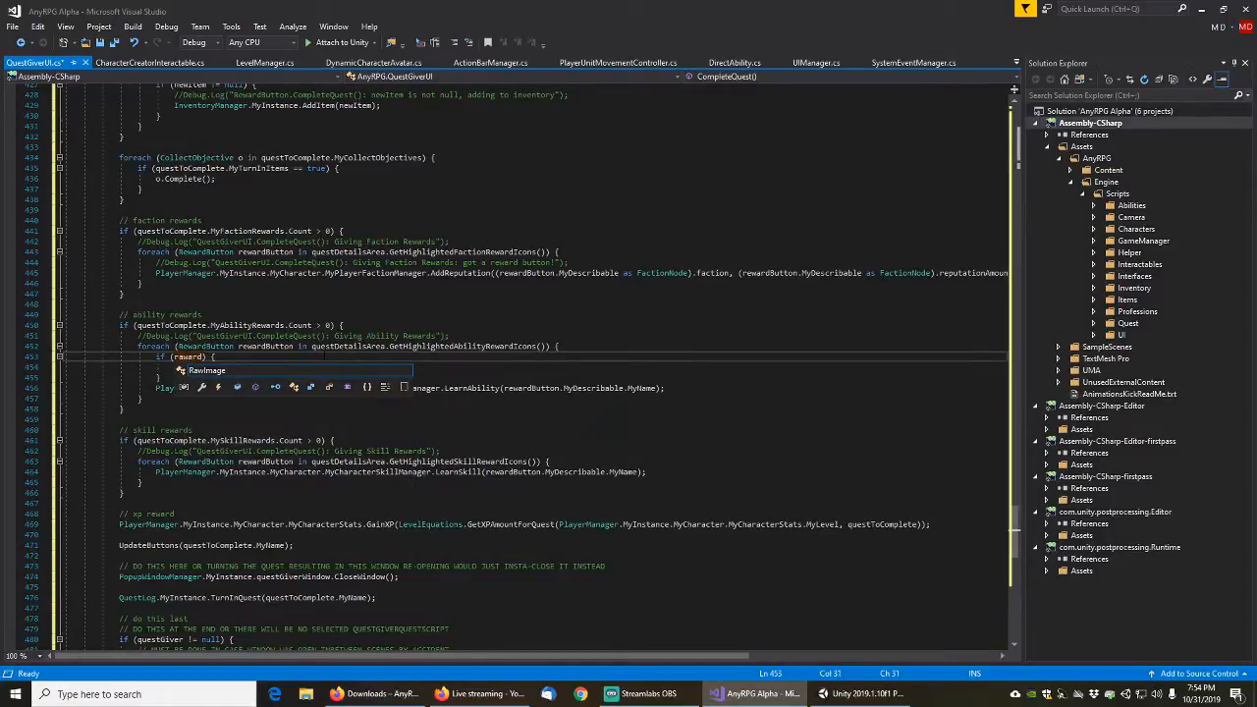
type("dButton.")
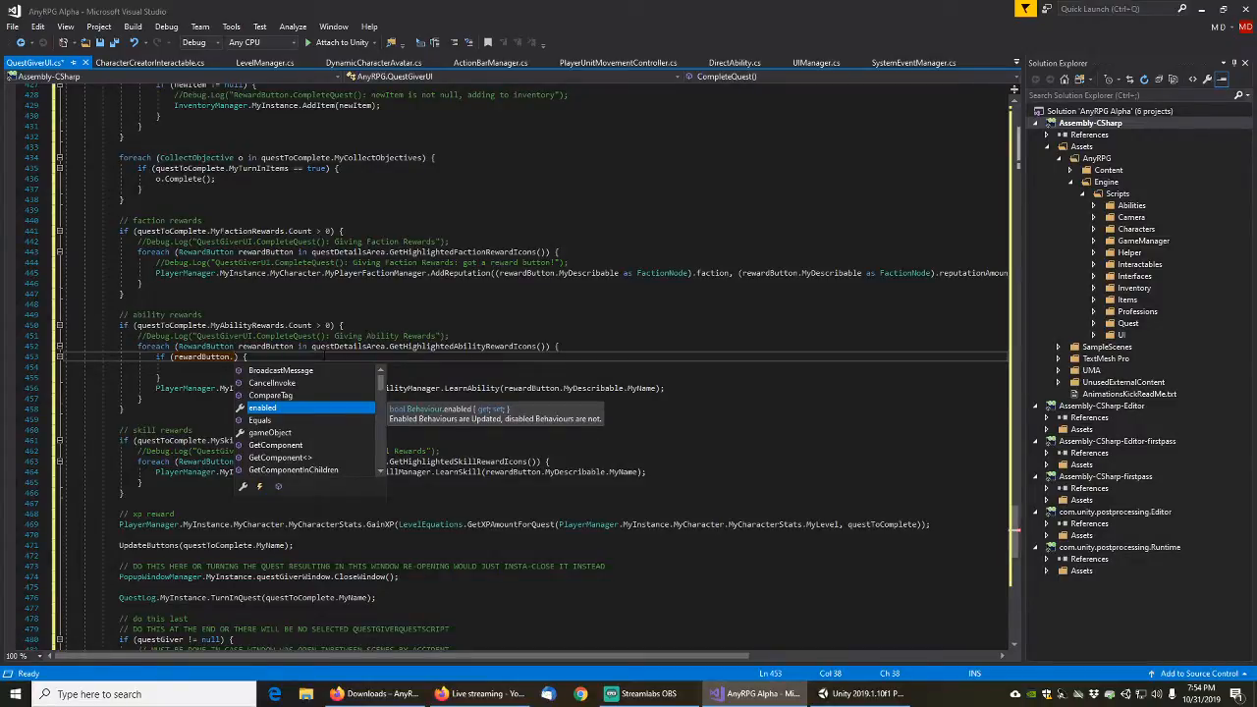
type("my")
type("Describable !")
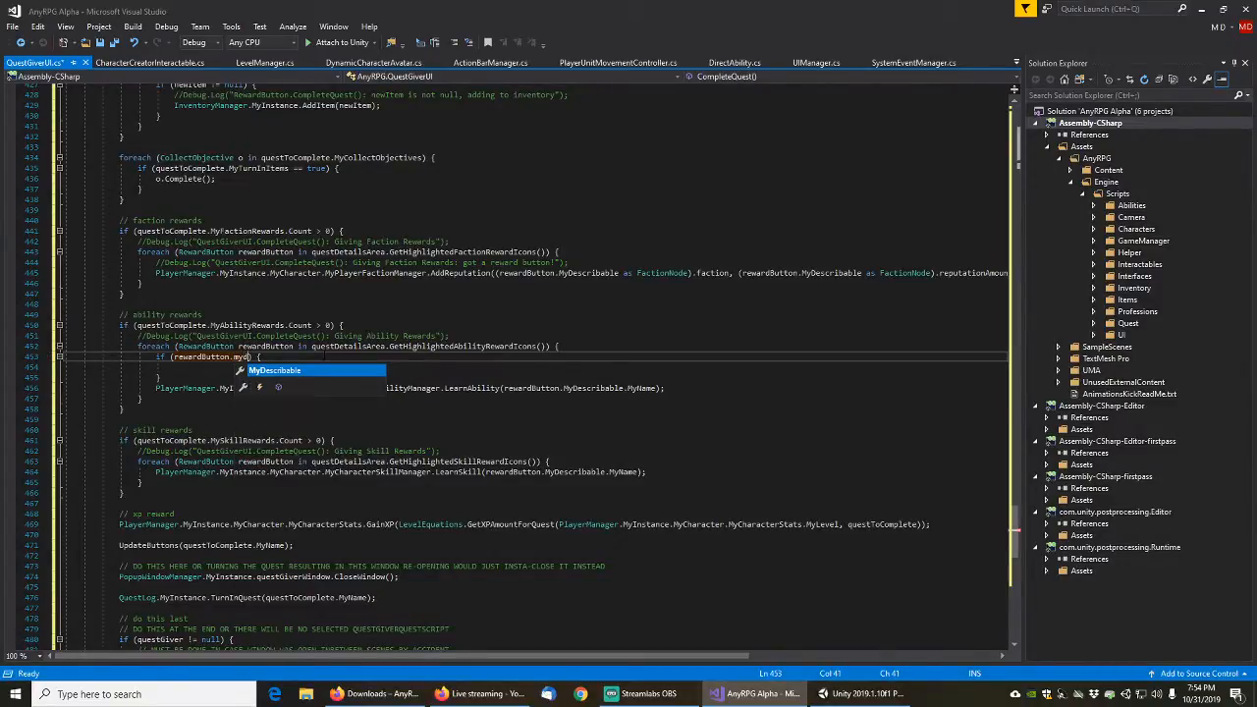
type("= n")
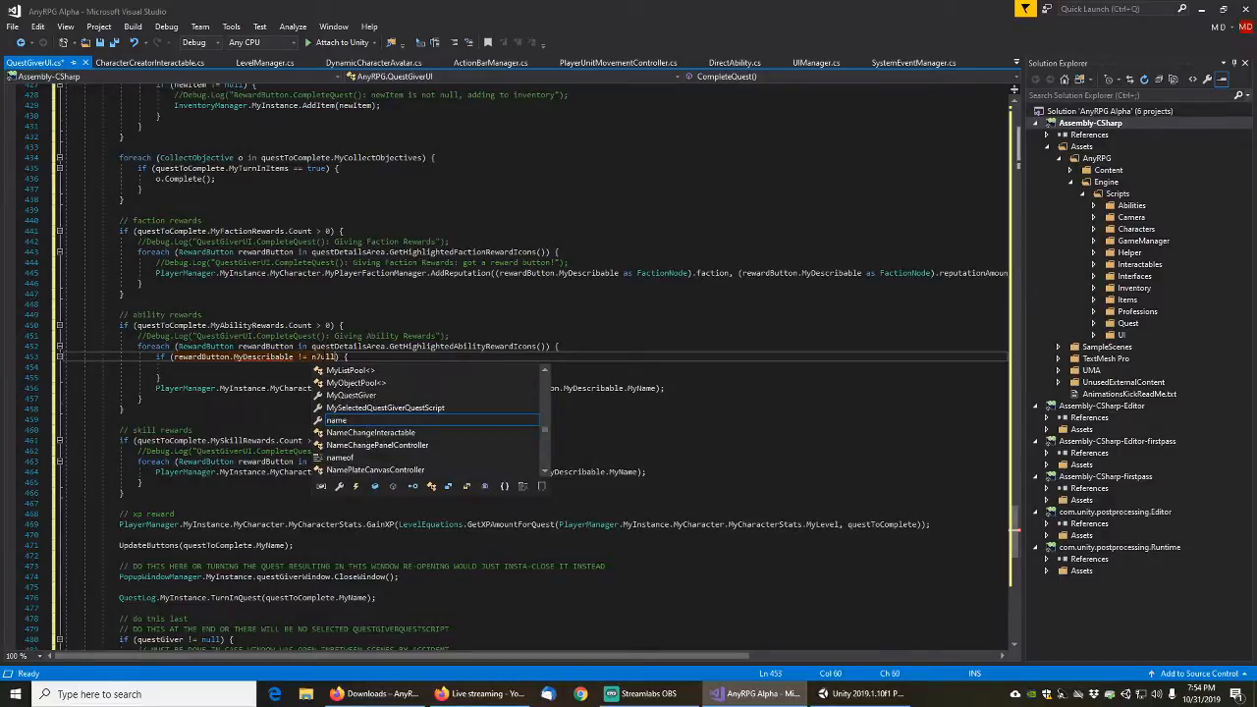
type("ull &&")
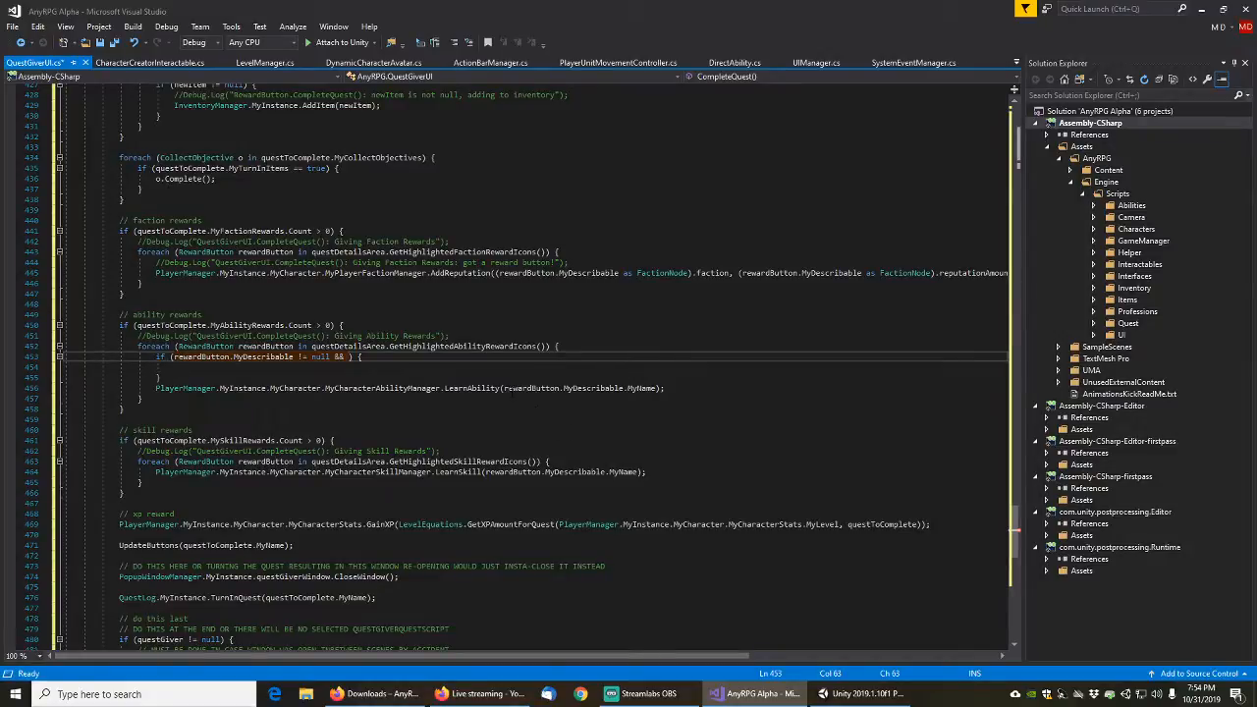
Extend the if condition with && rewardButton.MyDescribable.MyName != null, reusing the argument of the LearnAbility call
left_click(505, 388)
key("shift+End")
key("shift+Left")
key("shift+Left")
key("ctrl+c")
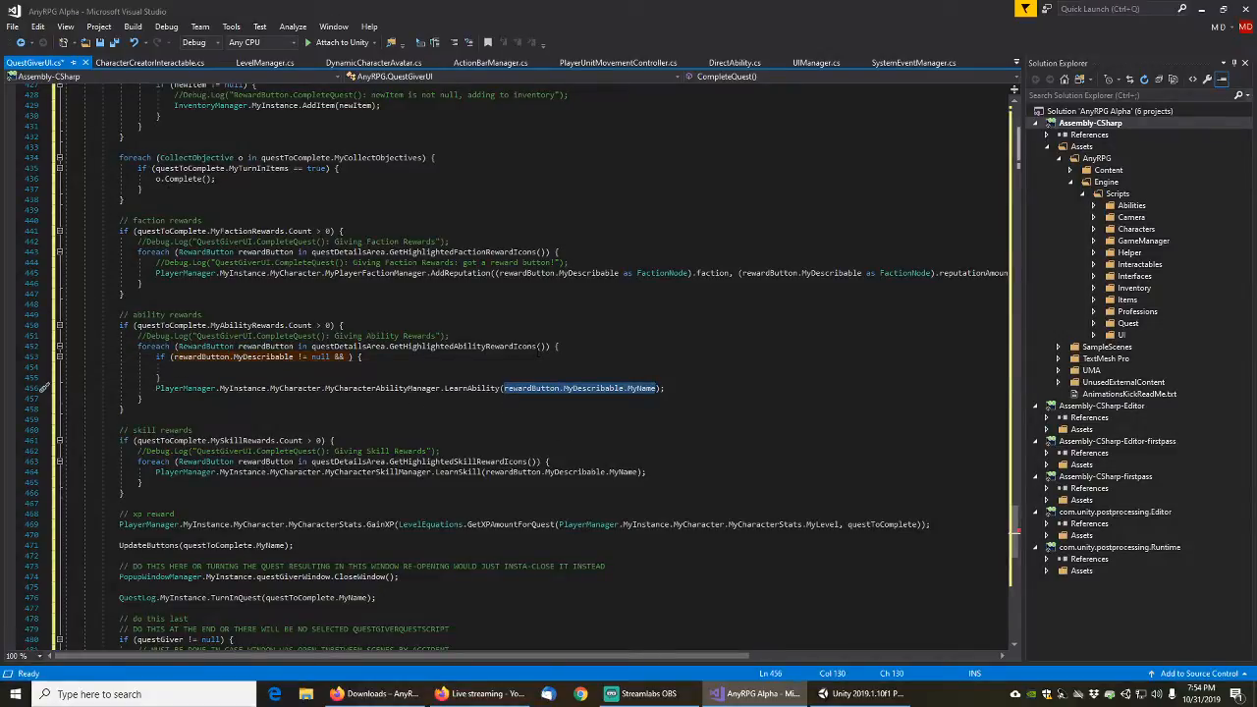
left_click(174, 367)
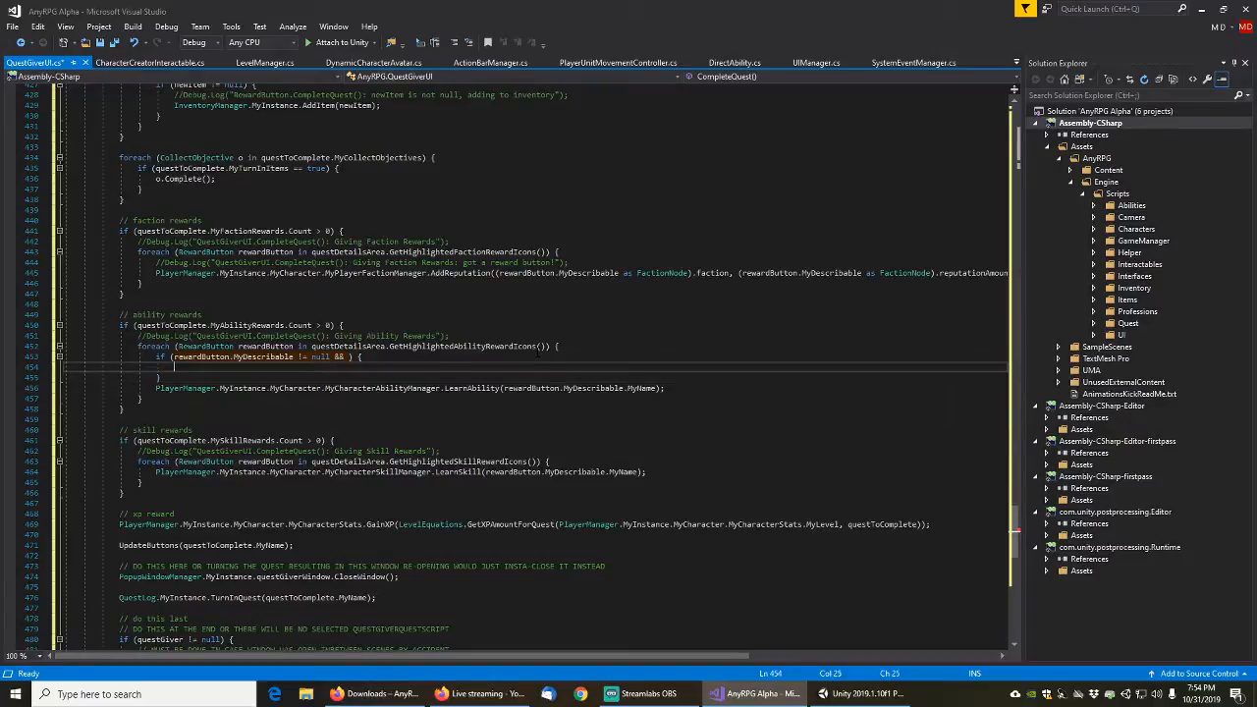
left_click(349, 356)
key("ctrl+v")
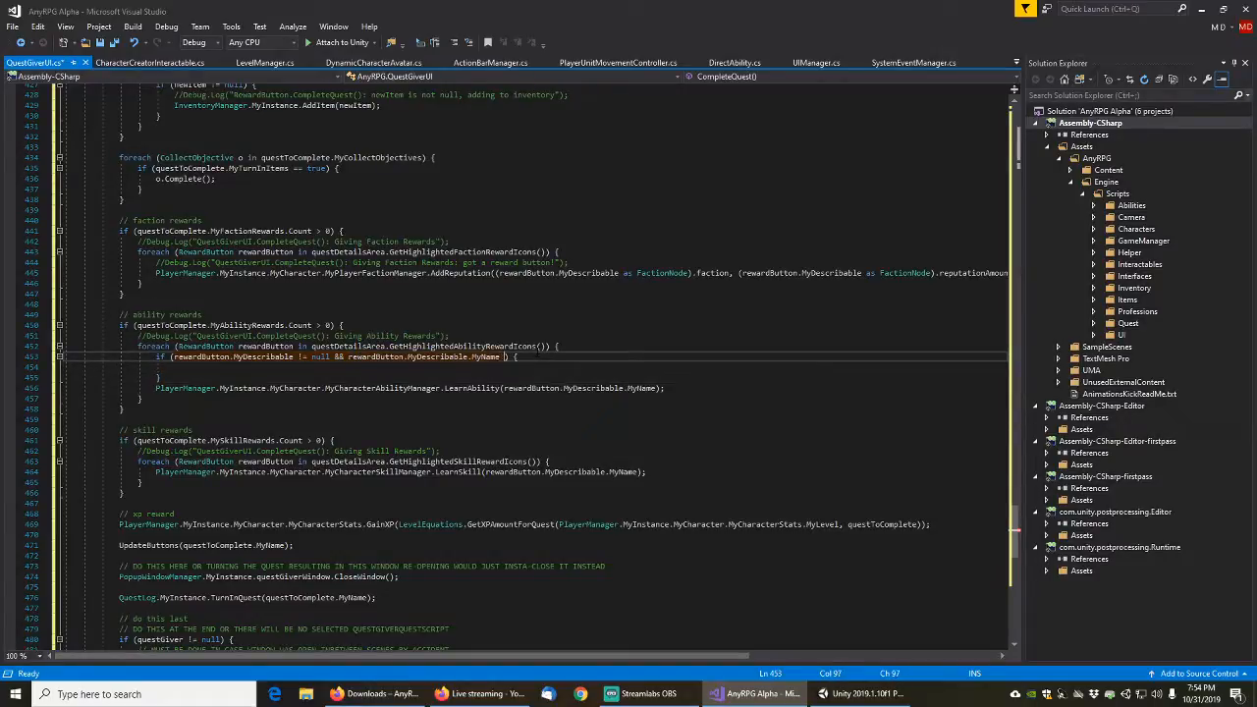
type("!= null")
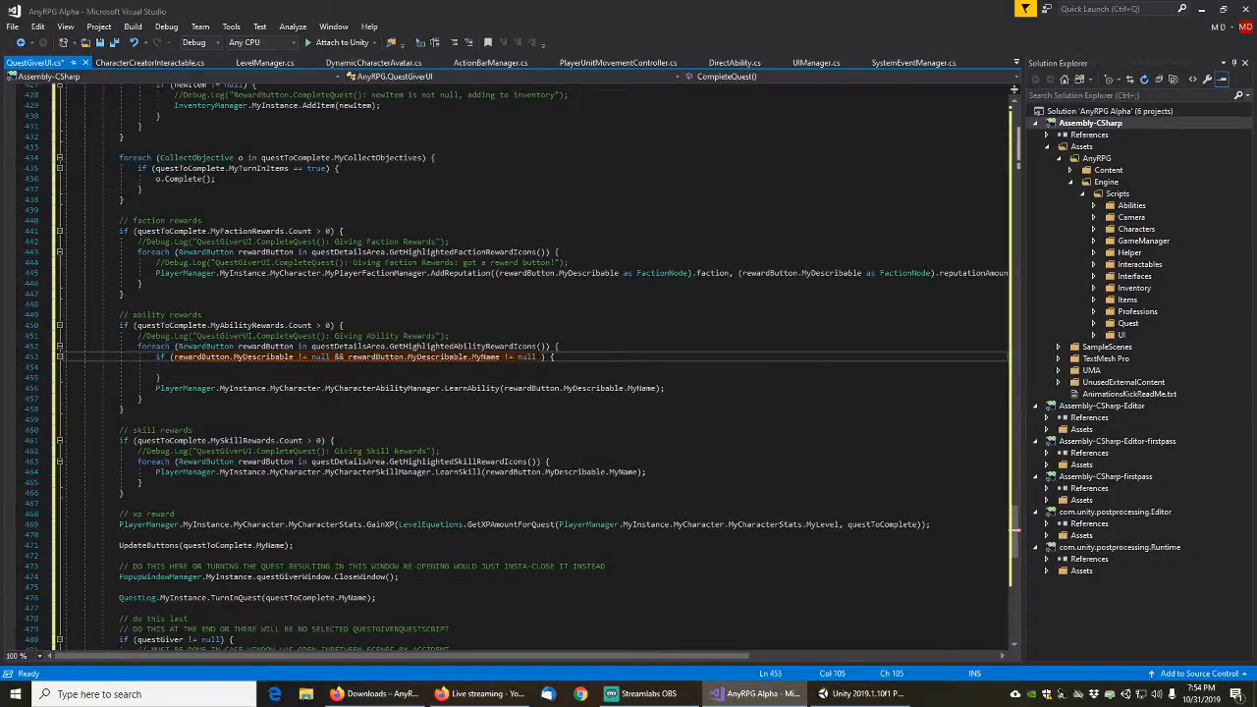
Add a third check to the if condition: && rewardButton.MyDescribable.MyName != string.Empty
left_click(543, 356)
type("&&")
key("Left")
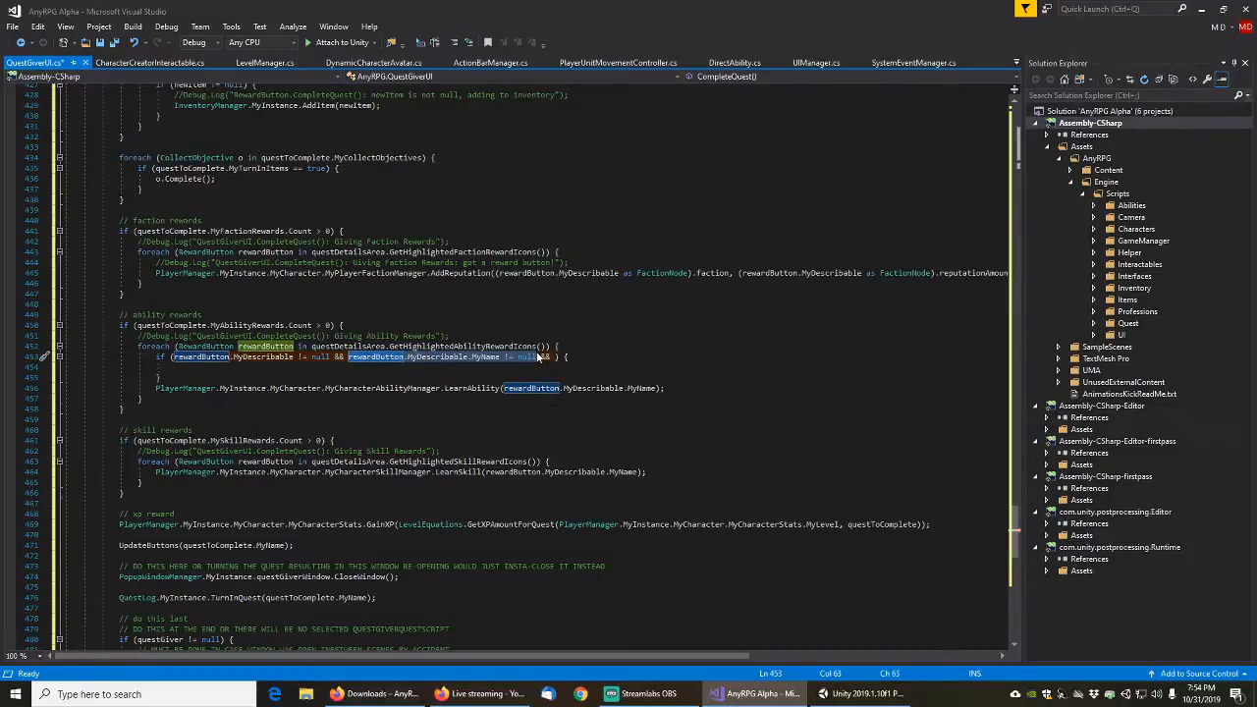
left_click(566, 357)
type("rewardButton.MyDescribable.MyName != null")
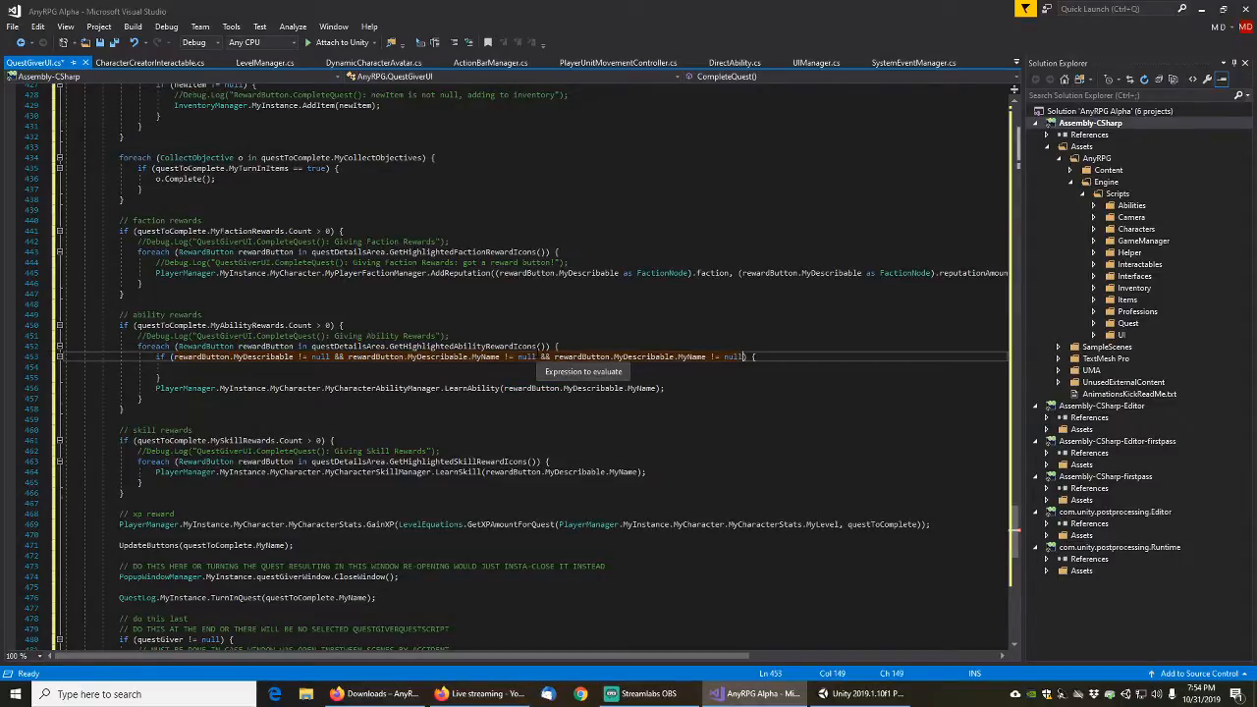
key("shift+Left")
key("shift+Left")
type("string.Empty")
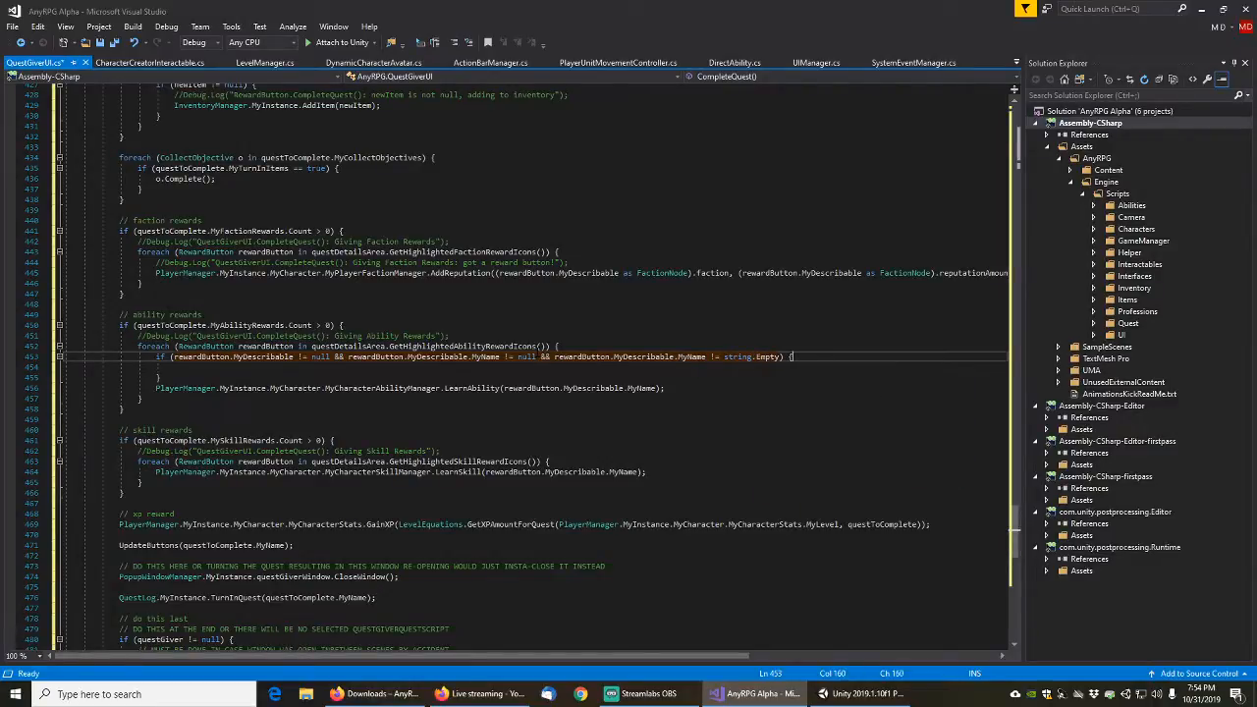
Move the LearnAbility call inside the new if block, remove the leftover blank line, and save QuestGiverUI.cs
key("Down")
key("Down")
key("Down")
key("shift+Down")
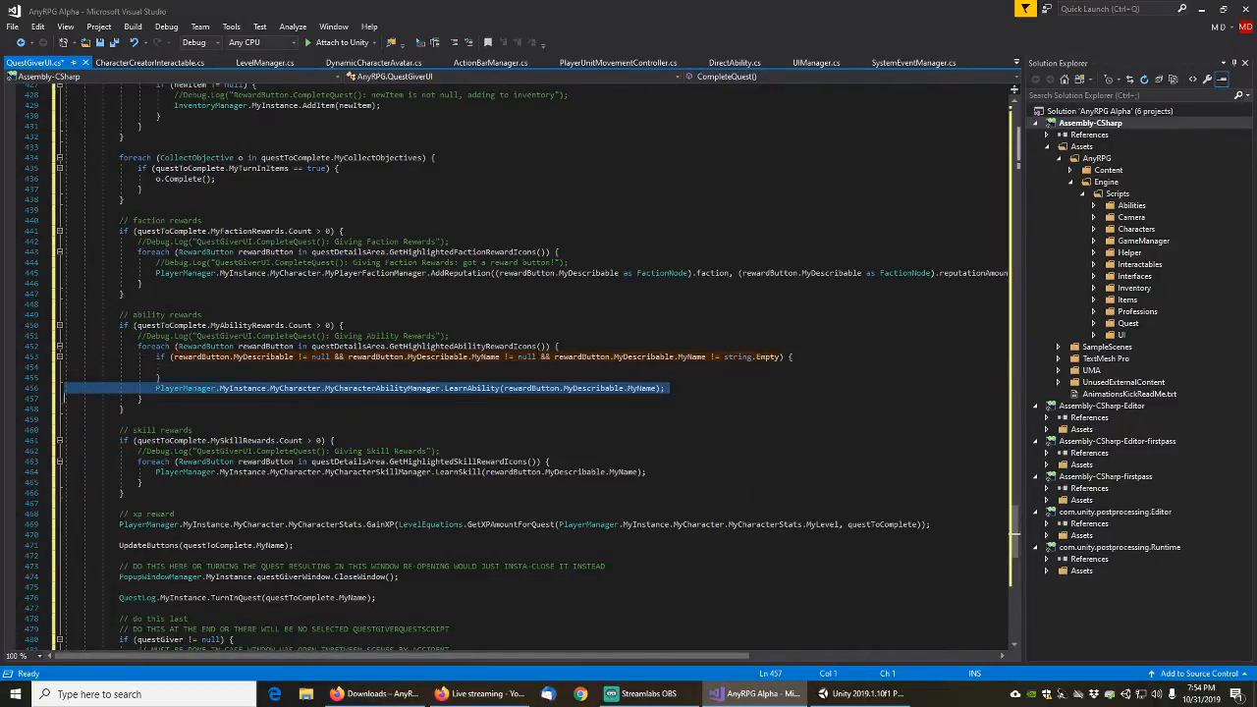
key("ctrl+x")
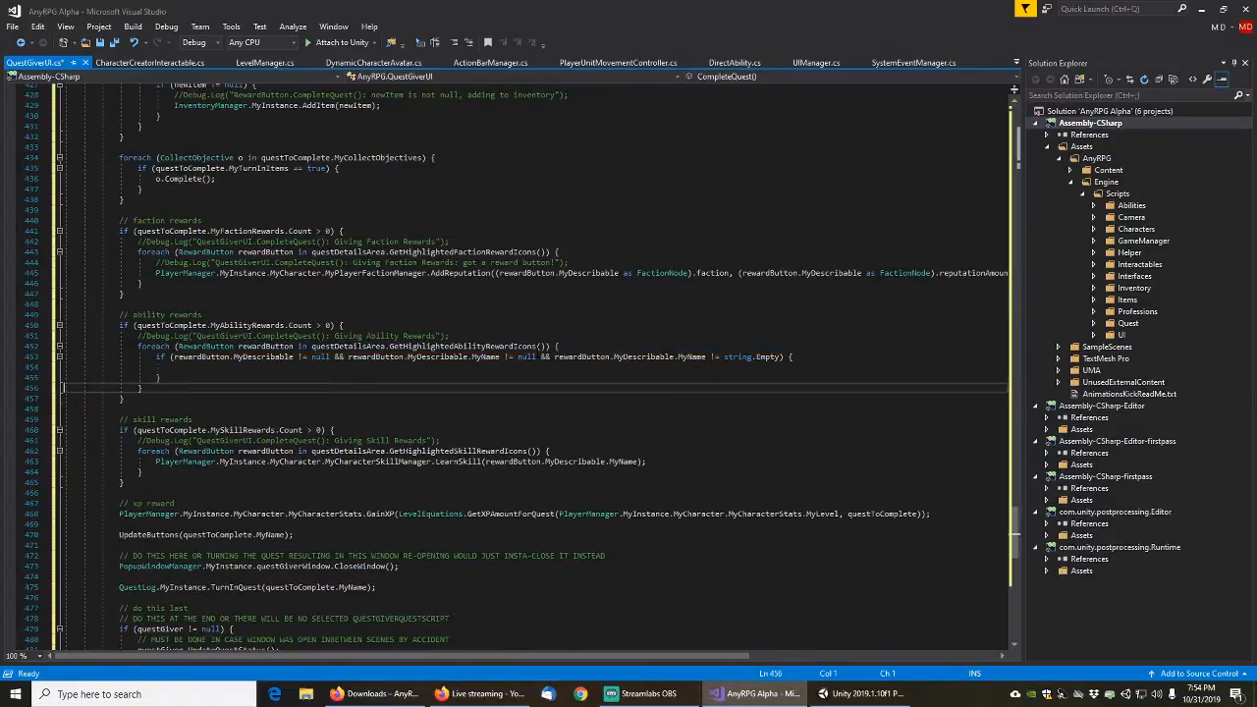
key("Up")
key("Up")
key("ctrl+v")
key("shift+Down")
key("Delete")
key("Left")
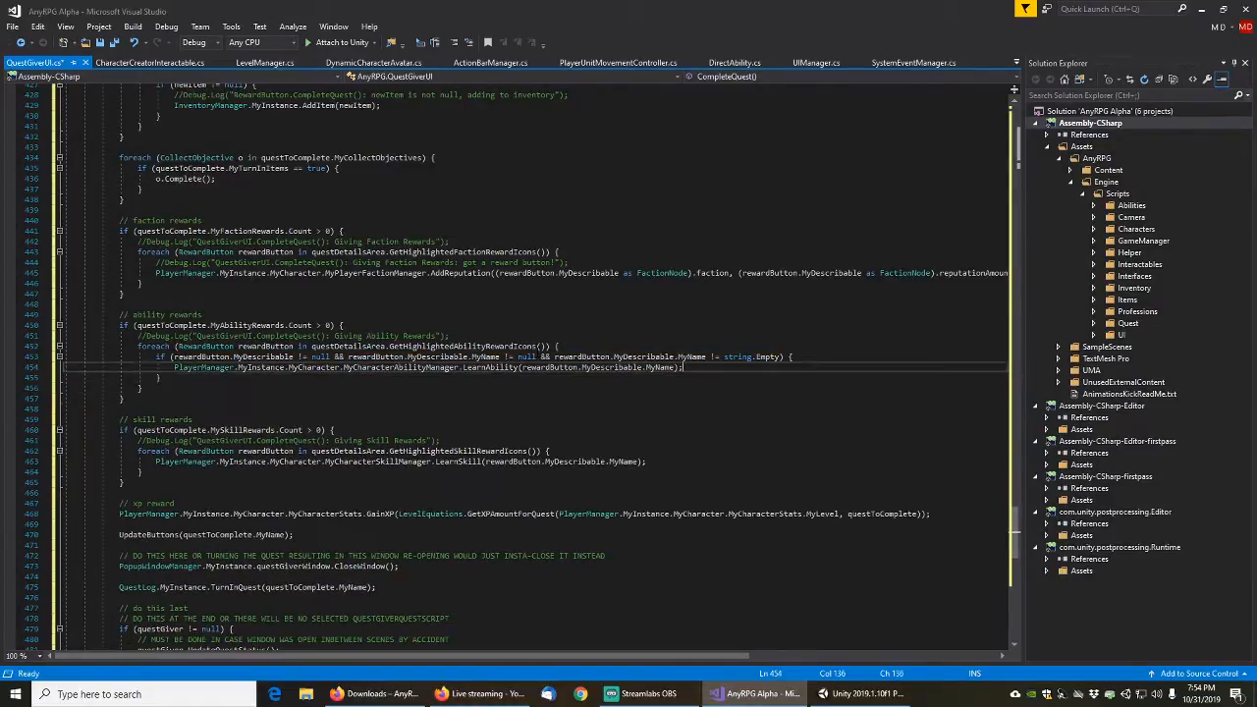
key("ctrl+s")
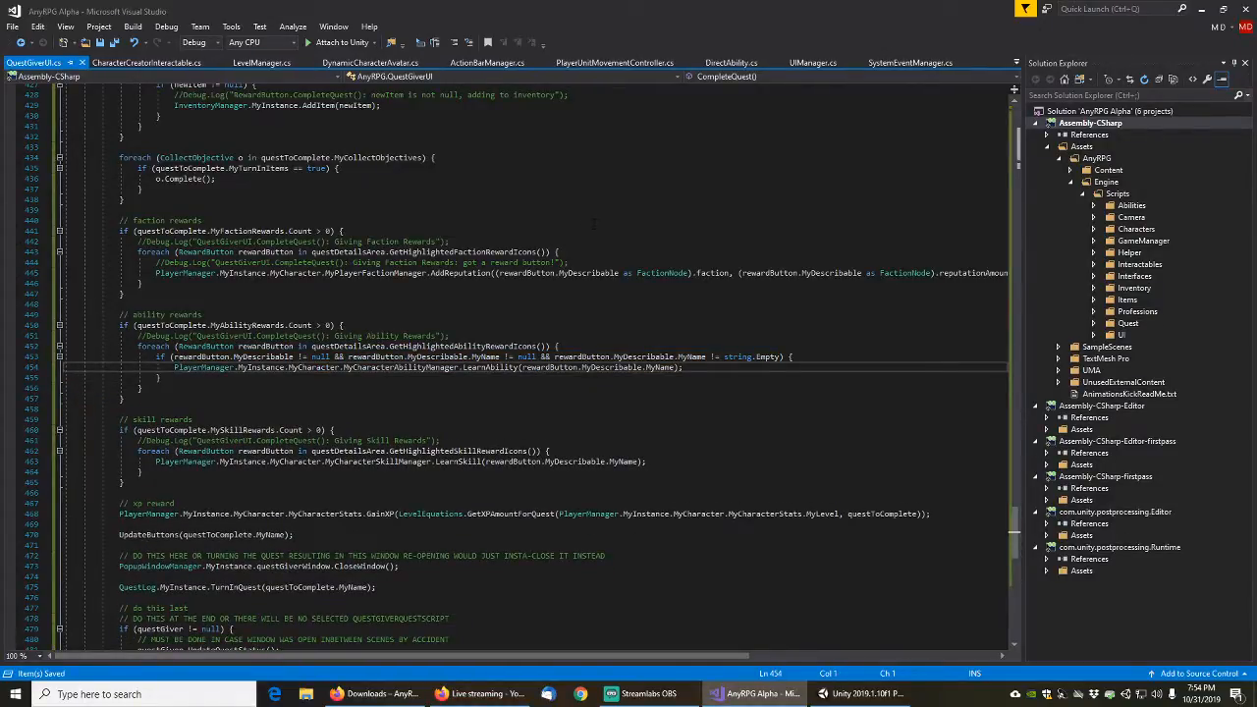
Switch to Unity, stop the running play session, and start play mode again with the updated script
left_click(854, 694)
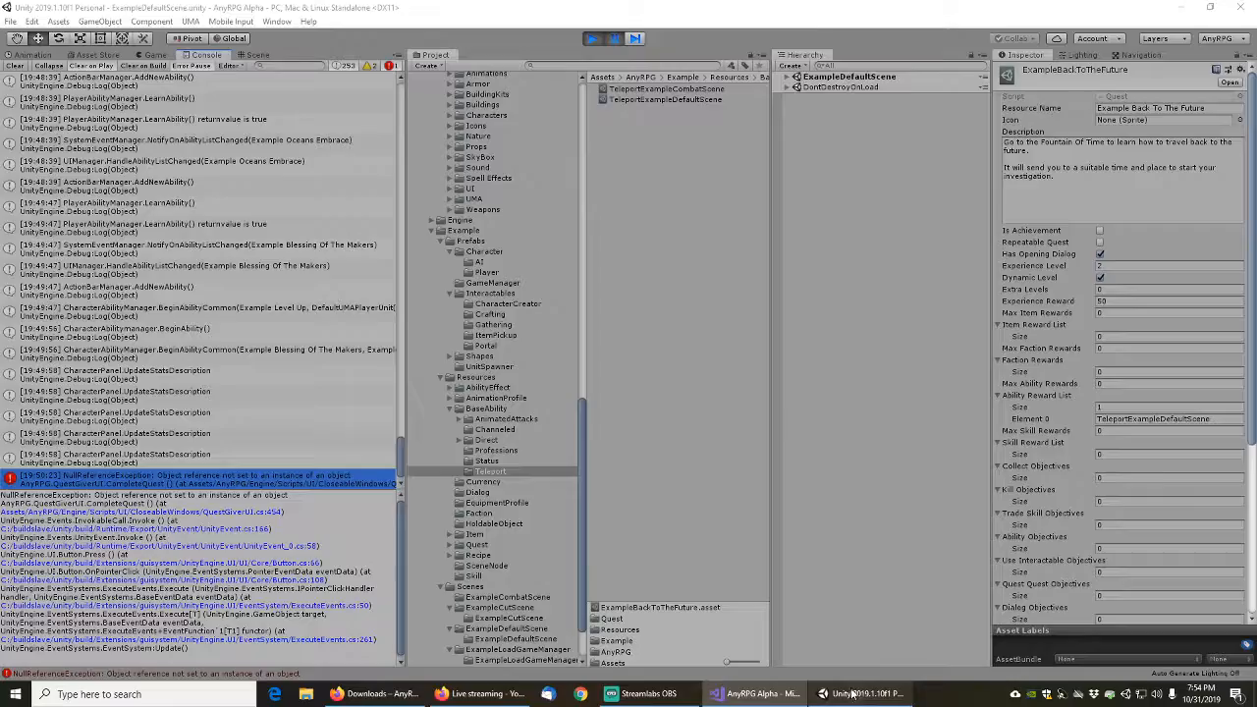
left_click(592, 37)
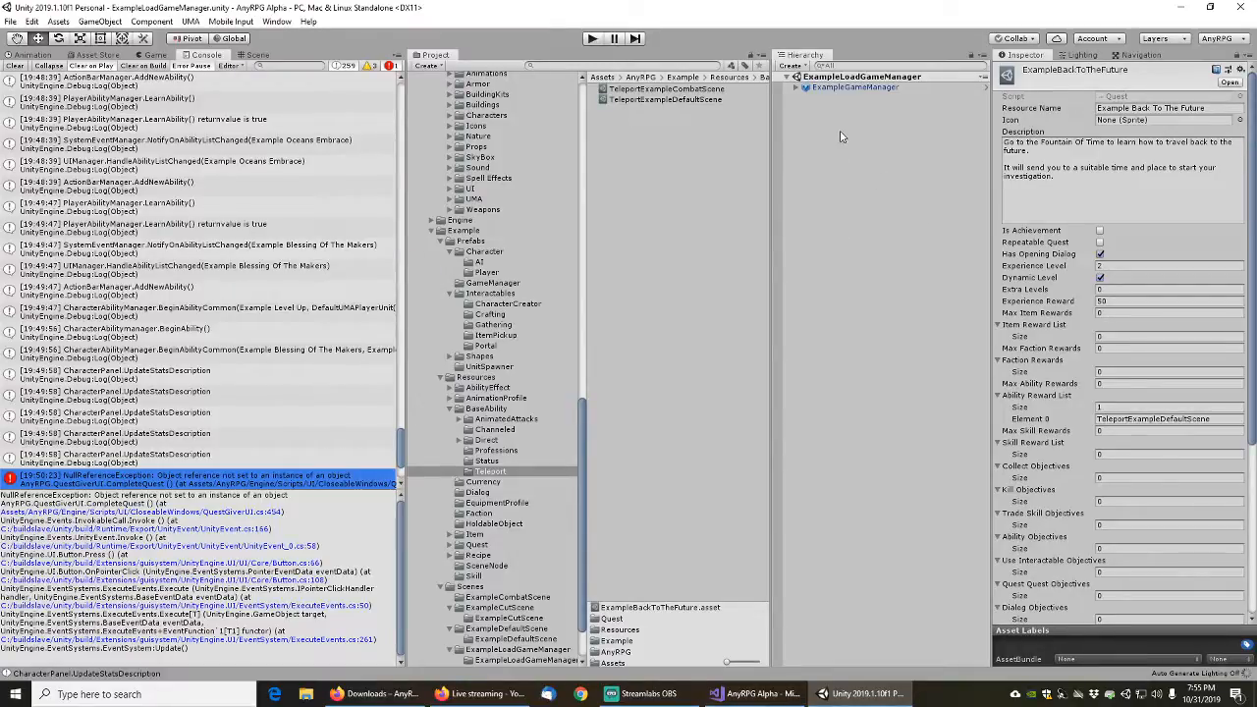
left_click(707, 302)
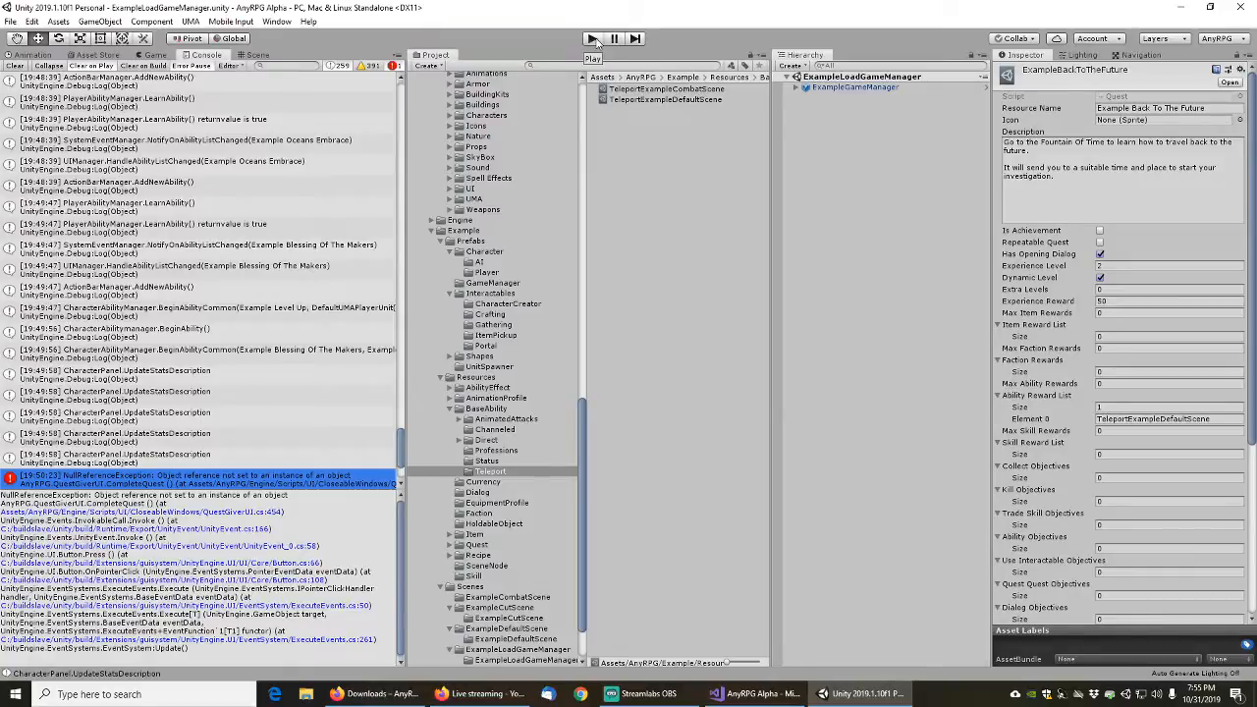
left_click(592, 39)
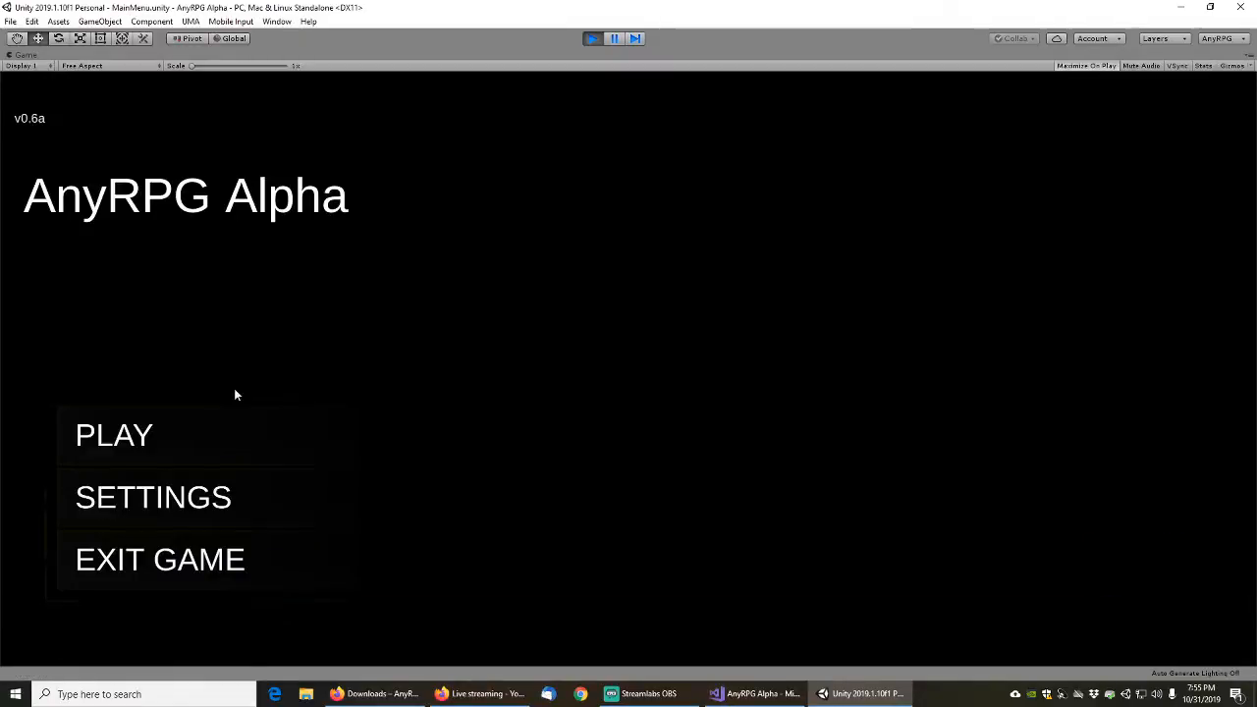
Load the saved game AnyRPGPlayerSaveData5.json from the game's main menu
left_click(163, 434)
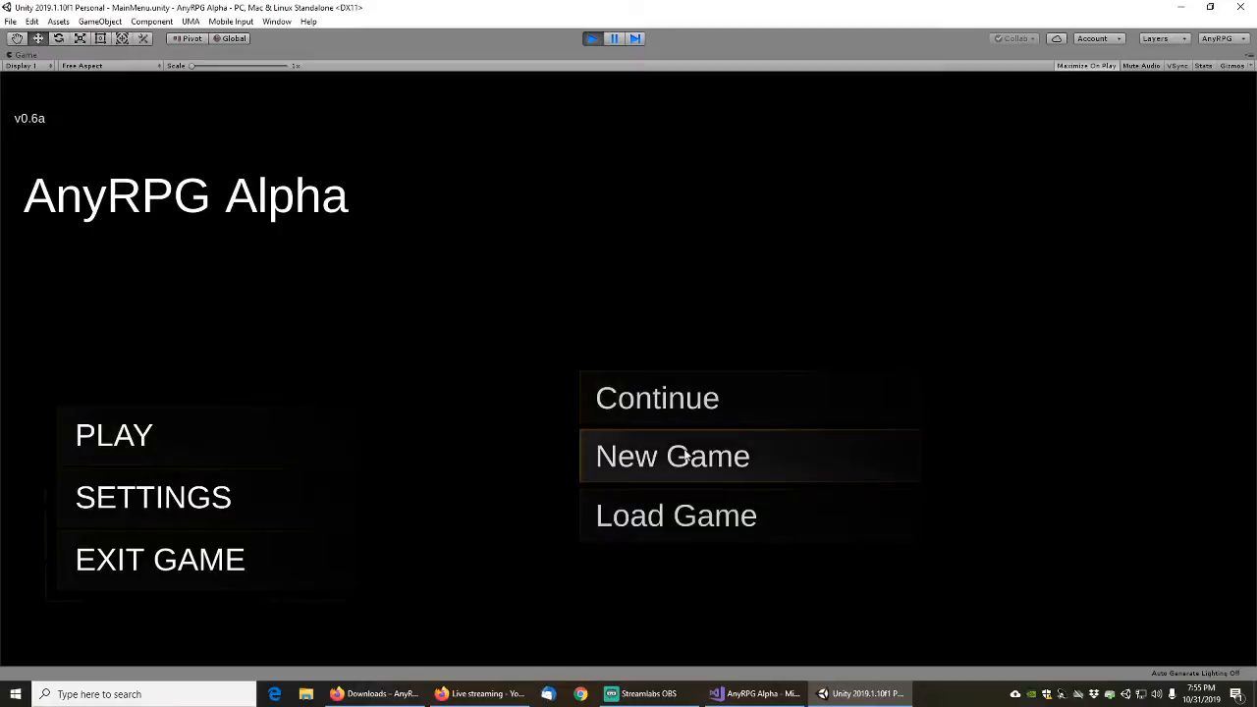
left_click(681, 523)
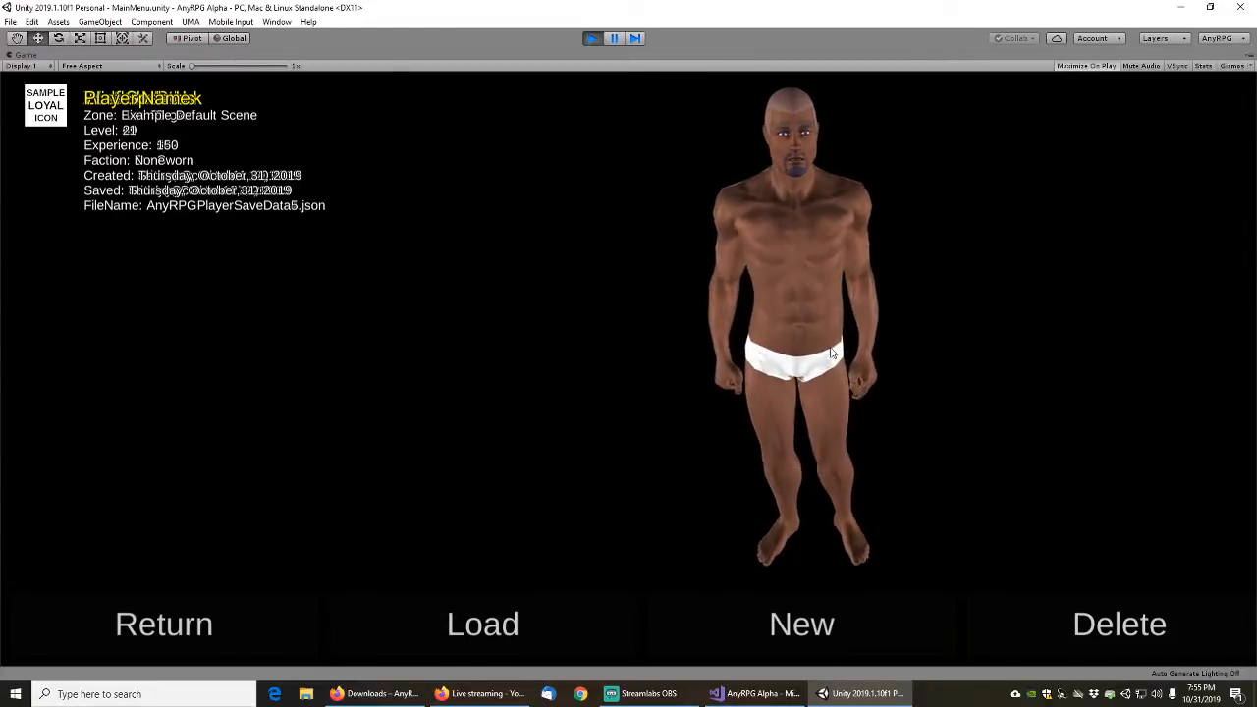
left_click(494, 630)
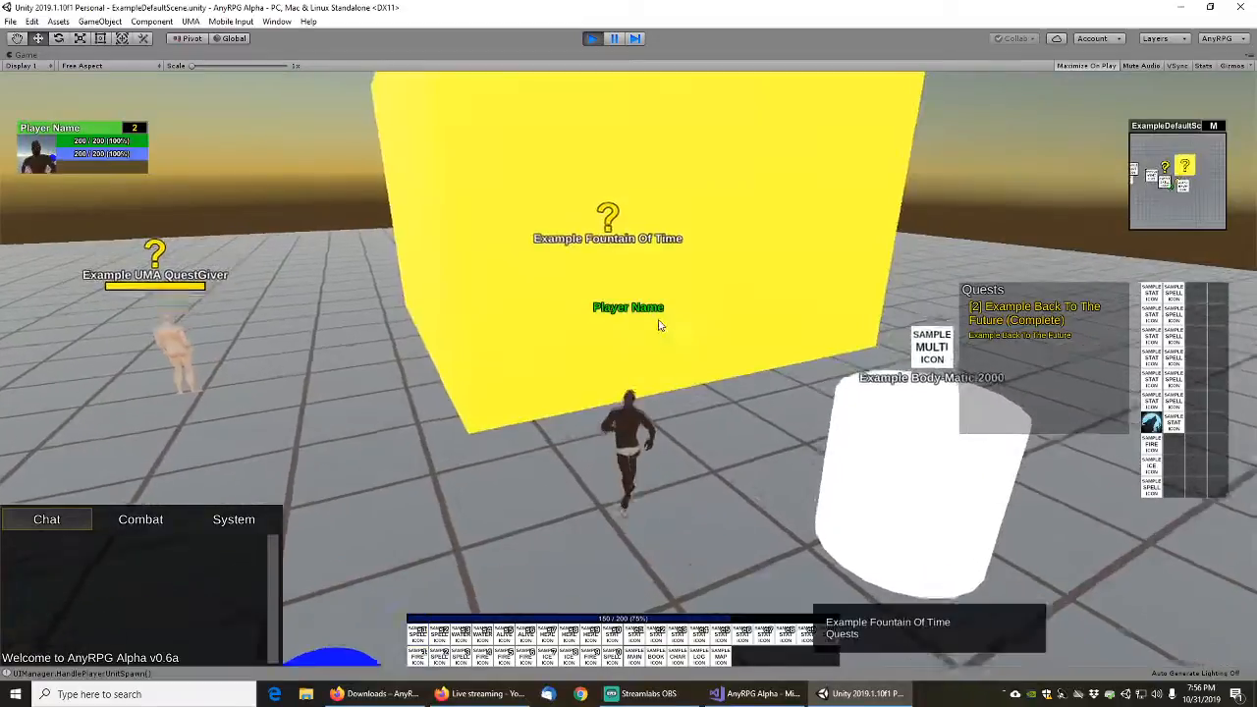
Interact with the Example Fountain Of Time, check the quest's ability reward, and complete Example Back To The Future
right_click(606, 307)
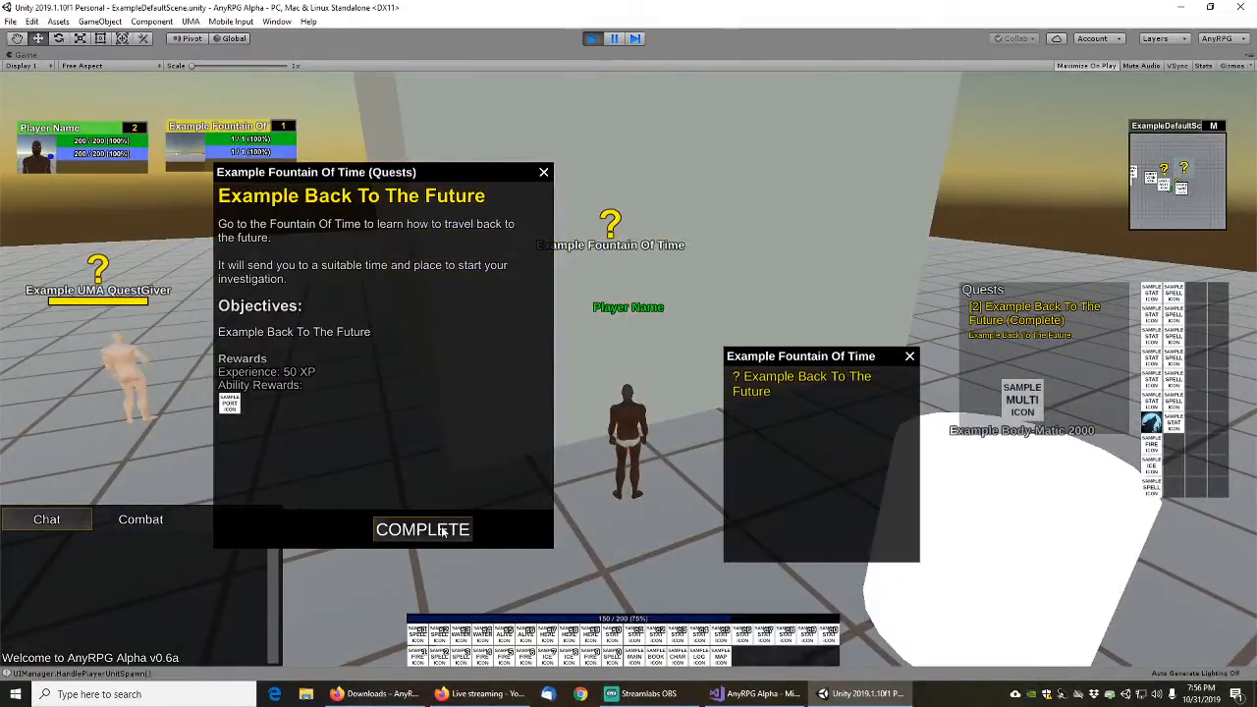
mouse_move(231, 407)
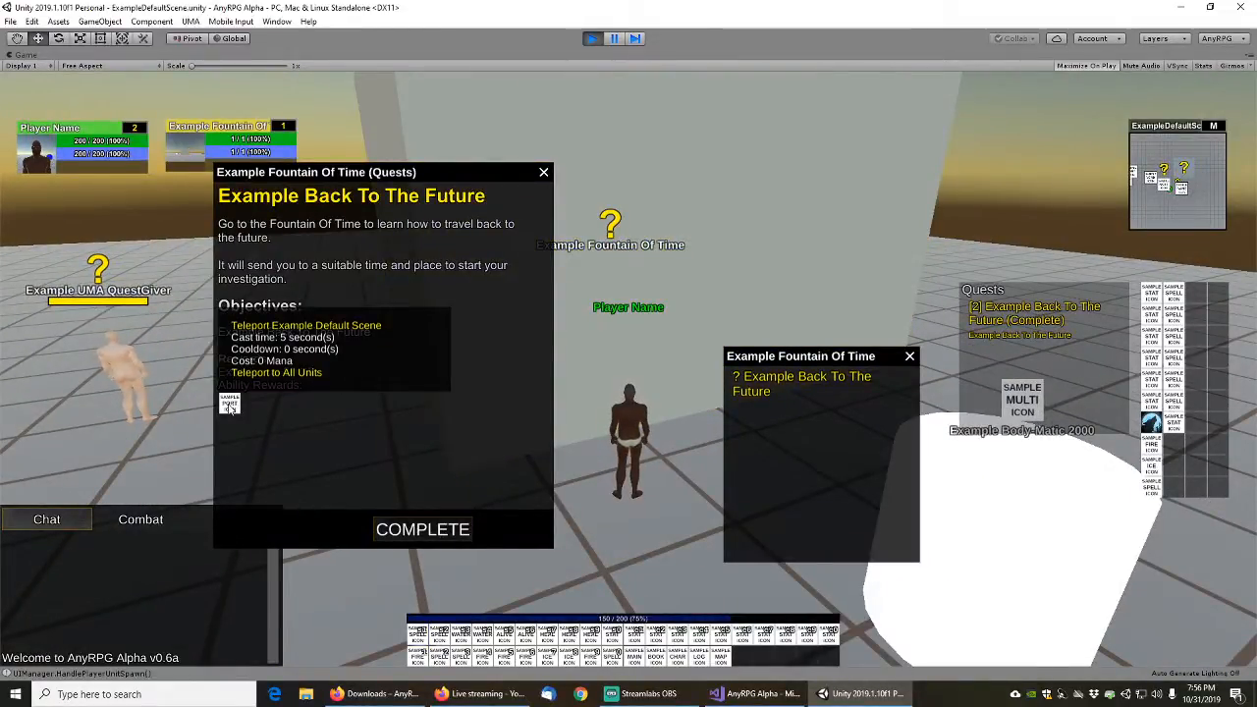
left_click(425, 531)
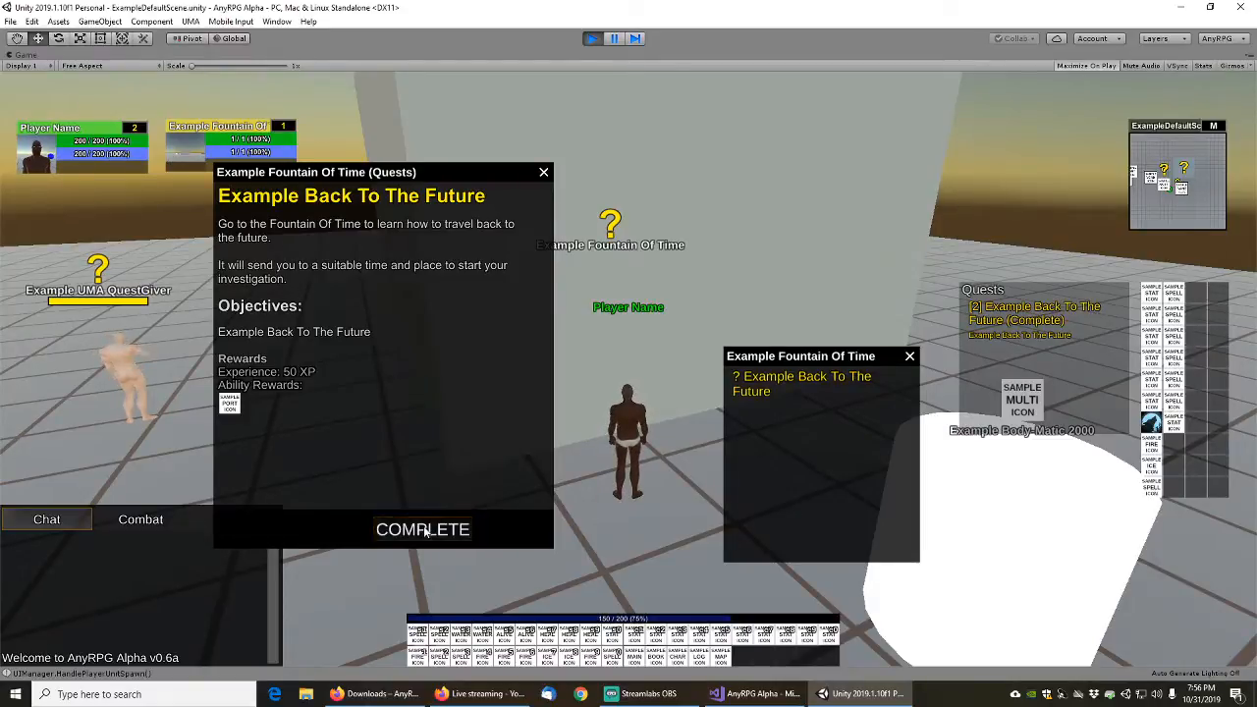
Advance the Fountain Of Time dialog, answer Yes!, and accept the quest Example Visions Of The Past
left_click(664, 503)
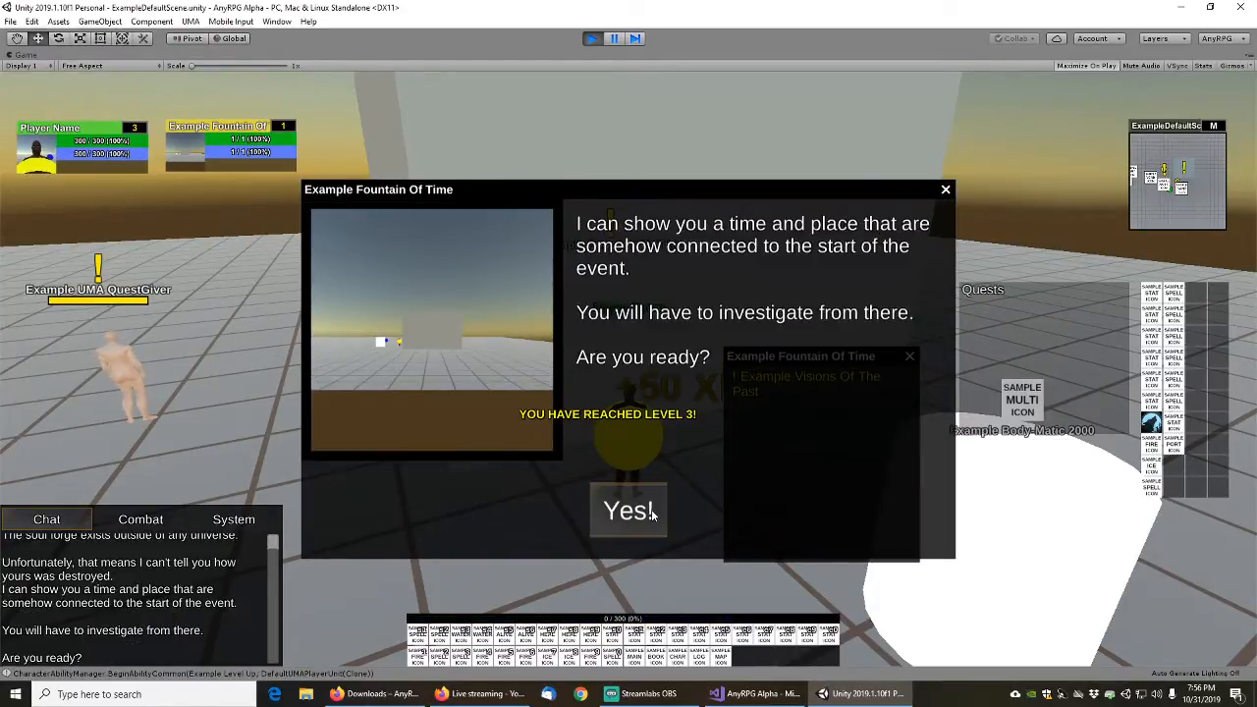
left_click(634, 510)
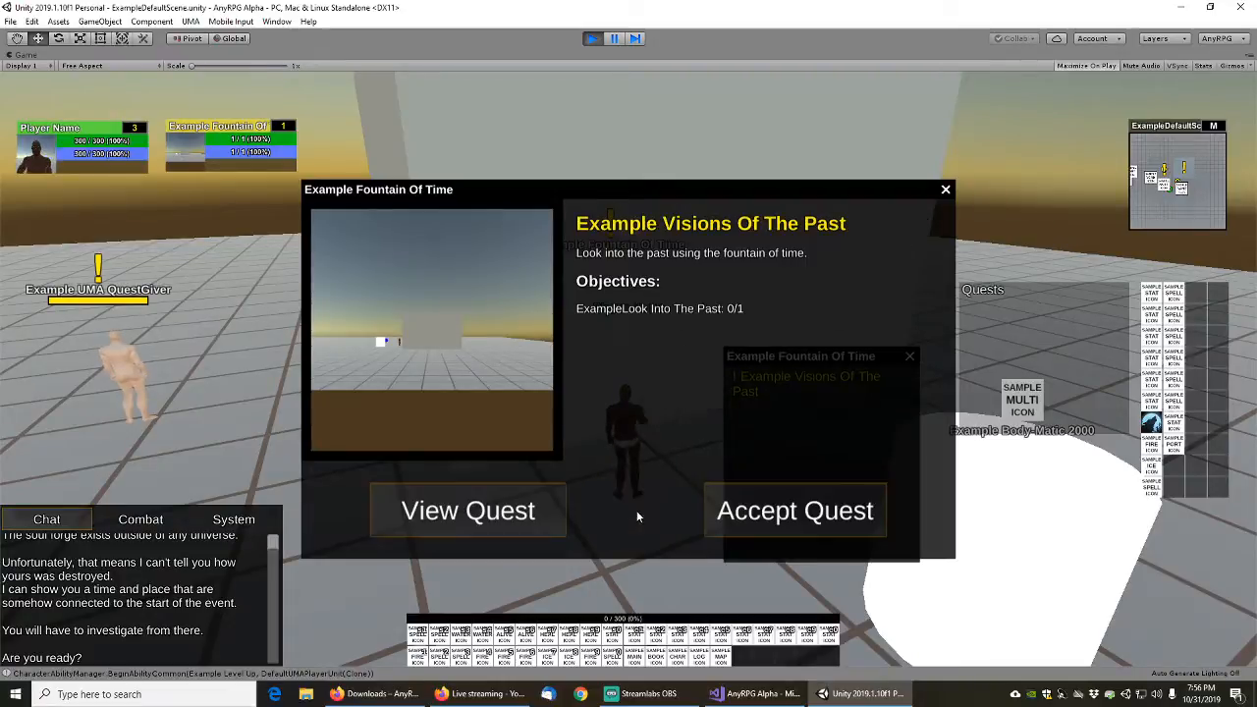
left_click(768, 512)
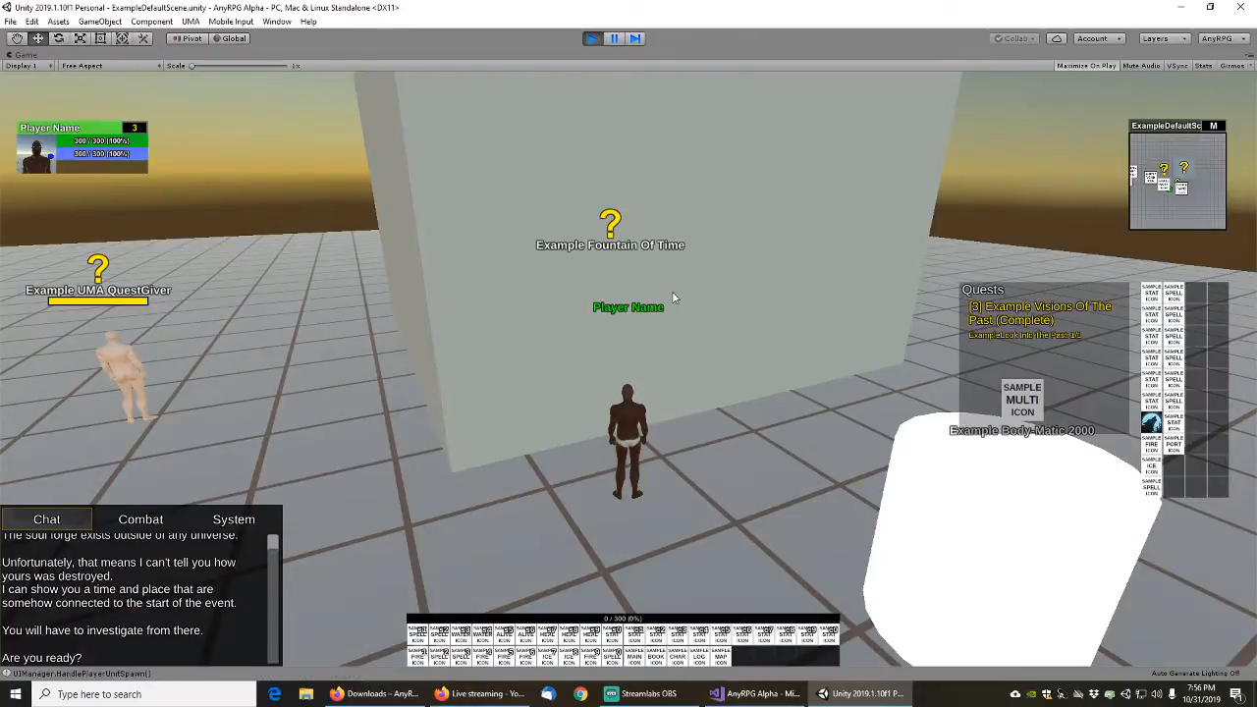
Interact with the Example Fountain Of Time again and turn in Example Visions Of The Past
left_click(673, 298)
left_click(452, 530)
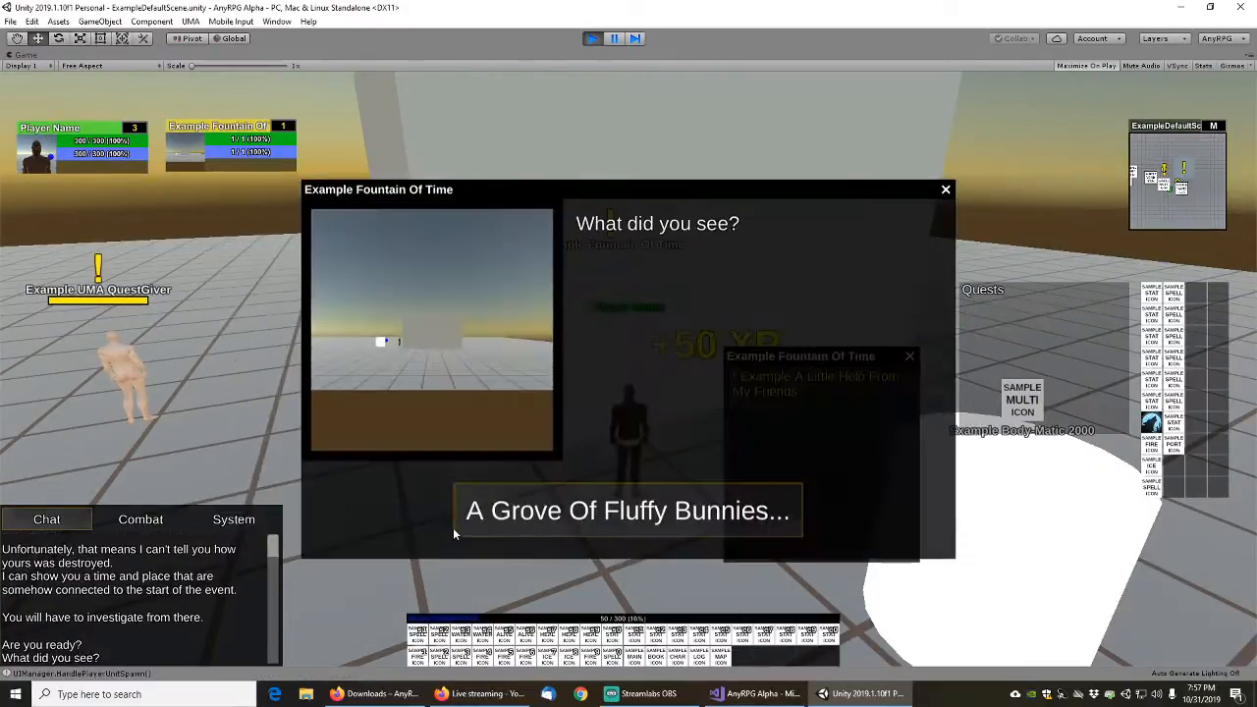
Answer A Grove Of Fluffy Bunnies..., advance the remaining fountain dialog, and accept the quest Example A Little Help From My Friends
left_click(560, 524)
left_click(664, 518)
left_click(662, 514)
left_click(688, 515)
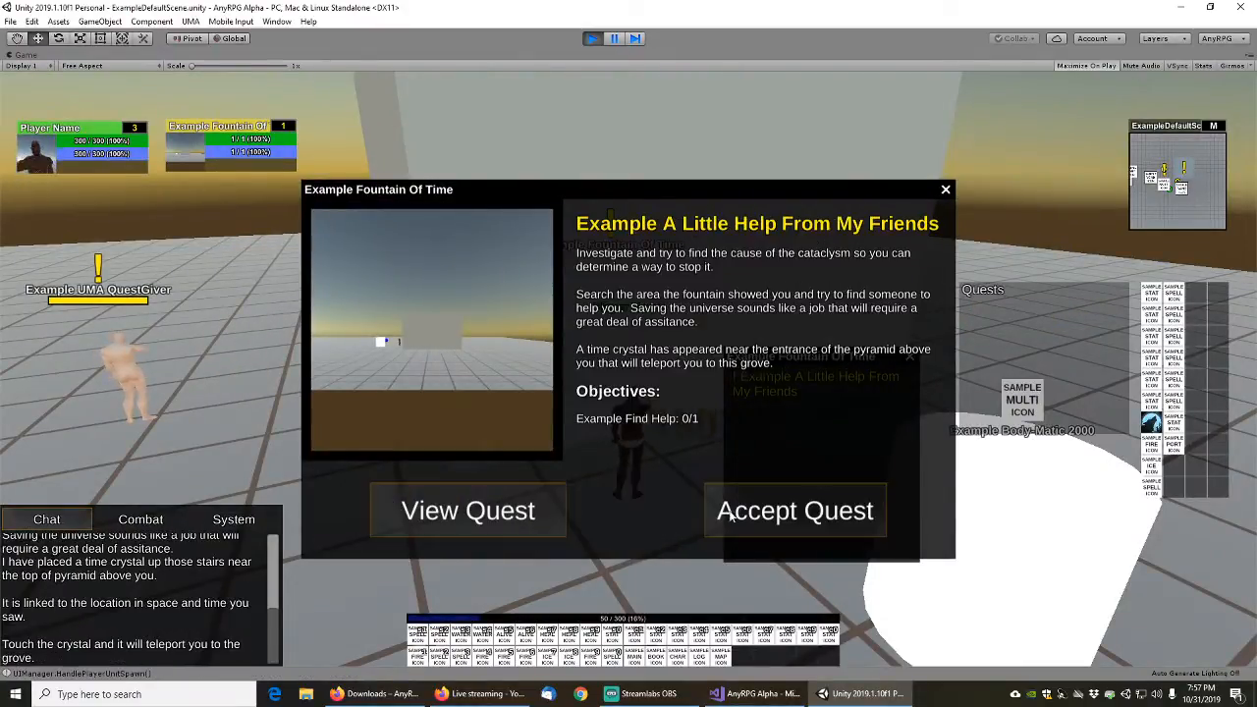
left_click(756, 515)
Move the character back from the Example Fountain Of Time to the open floor beyond the Example Guardian Of Souls
scroll(690, 471, "down", 3)
key("s")
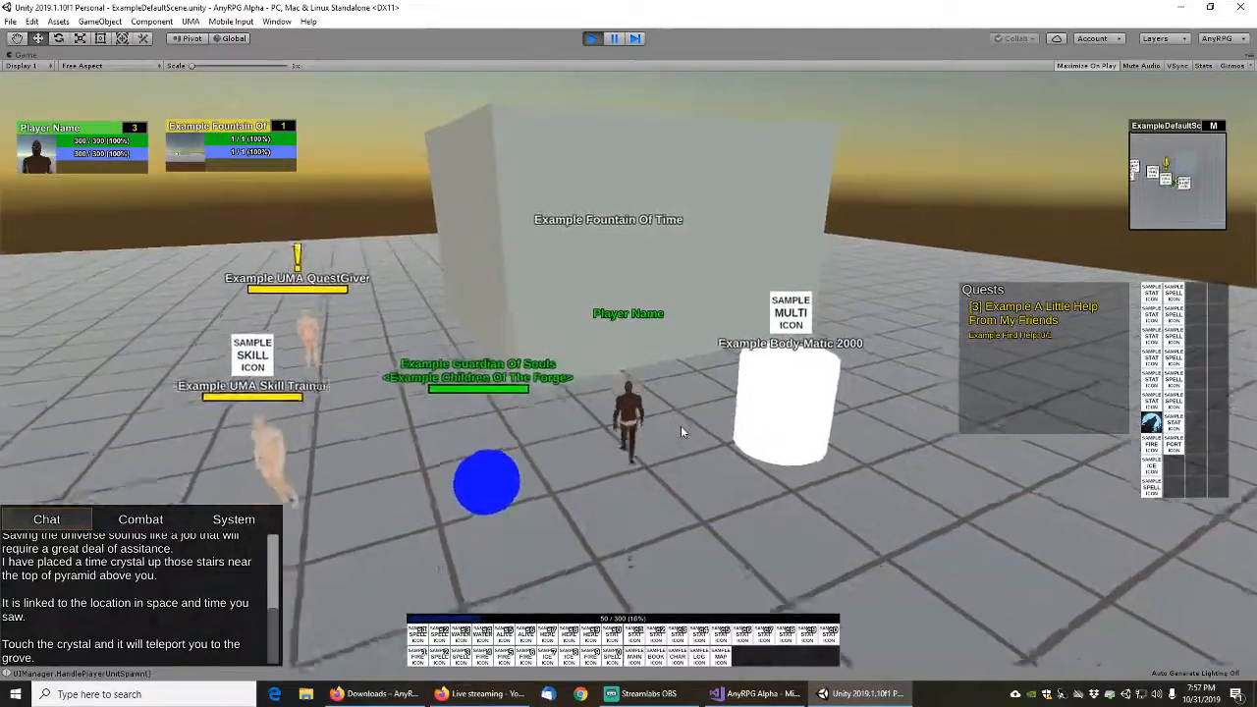
key("s")
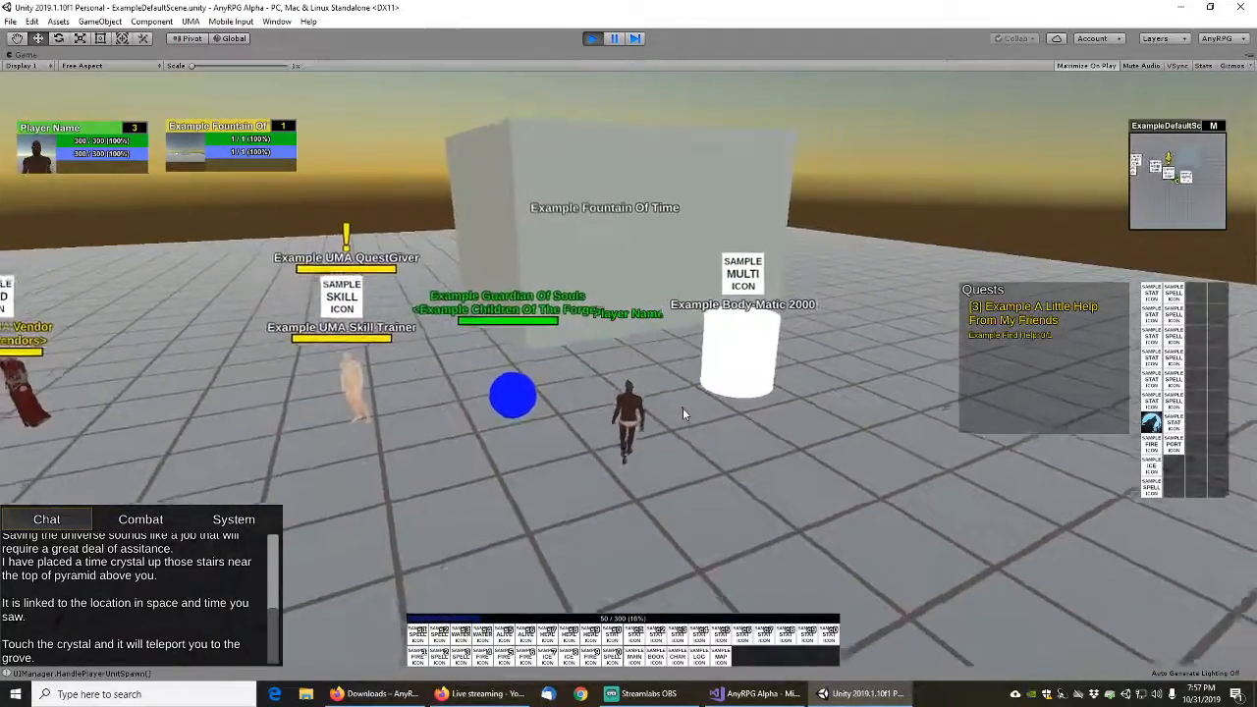
key("a")
right_click_drag(697, 412, 702, 375)
key("d")
key("w")
key("a")
key("w")
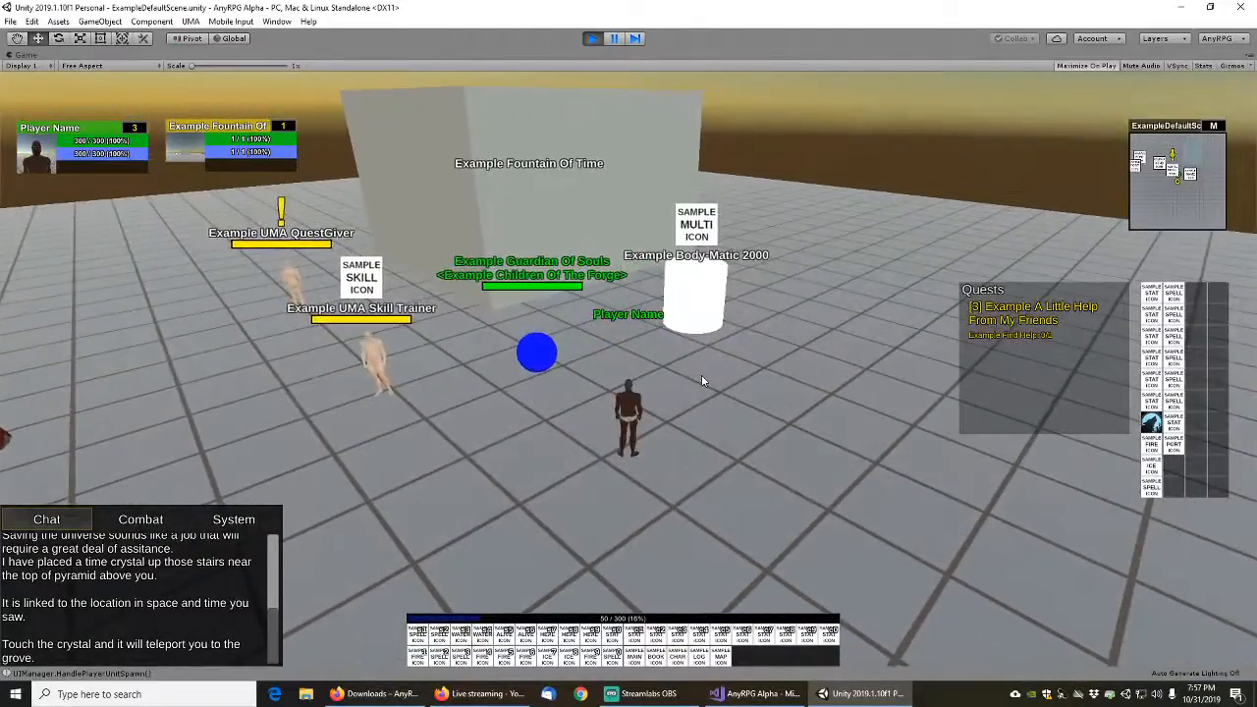
key("s")
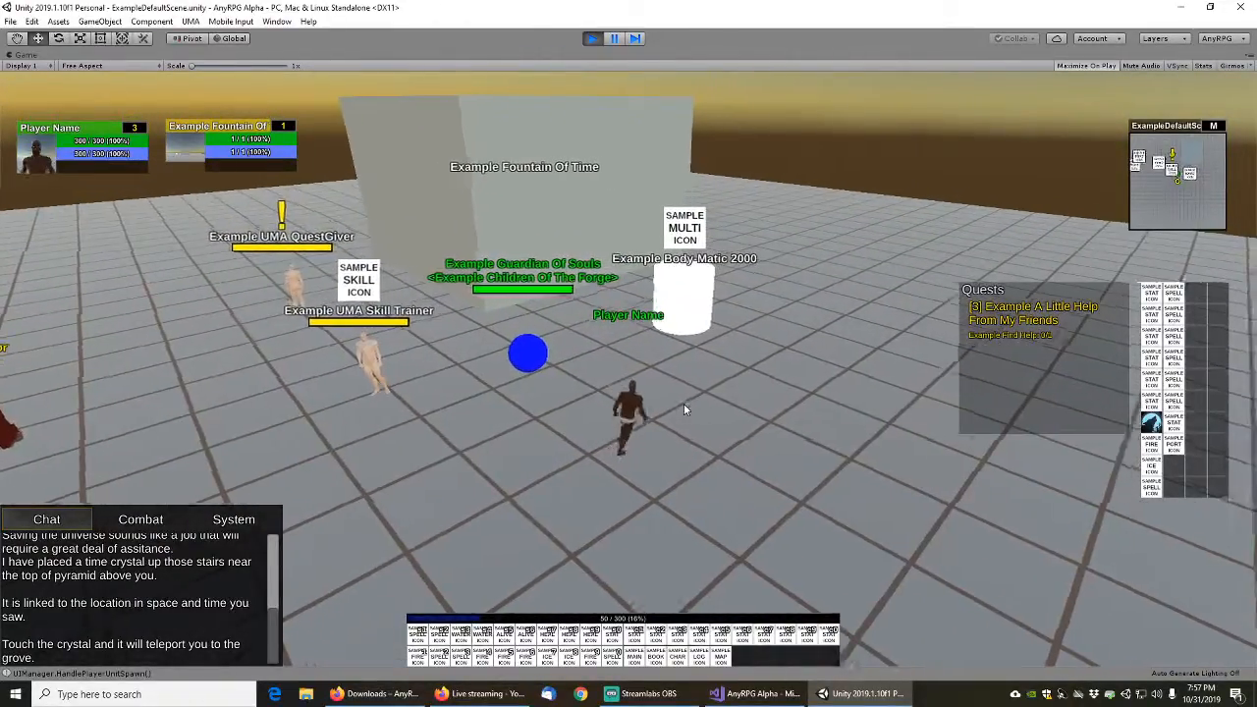
key("w")
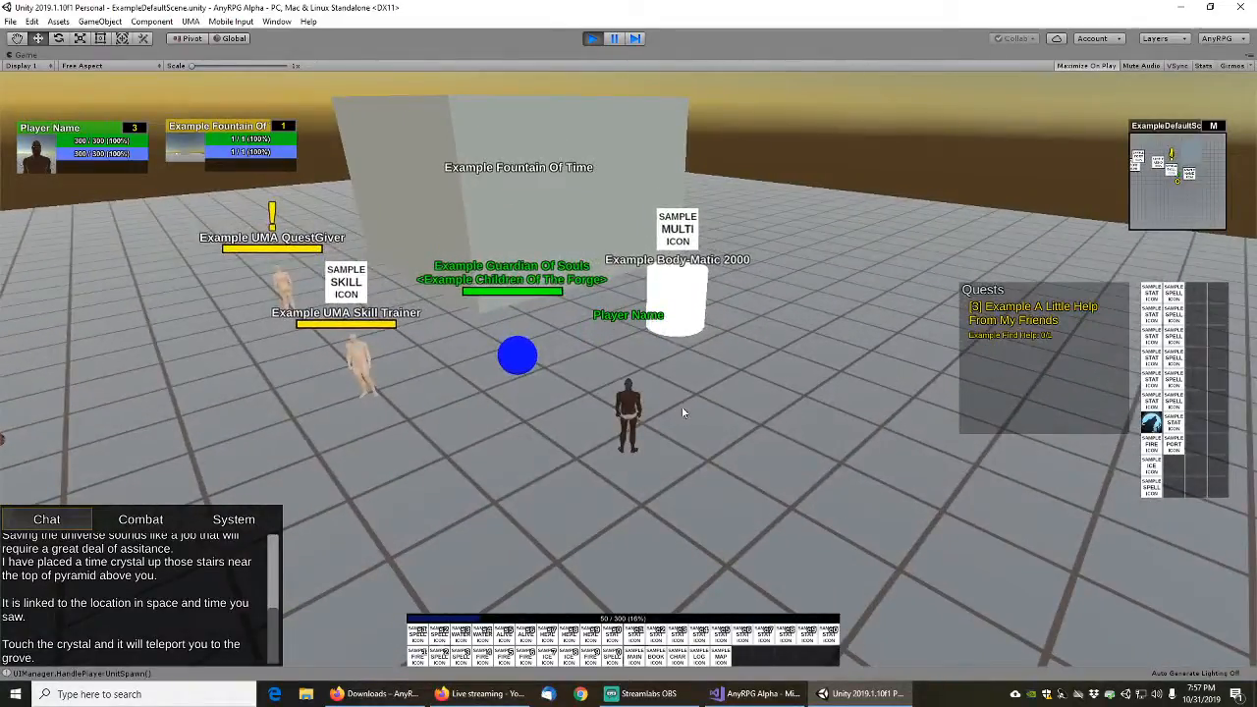
Save the current game progress
mouse_move(723, 399)
right_mouse_down()
mouse_move(537, 387)
mouse_move(740, 401)
right_mouse_up()
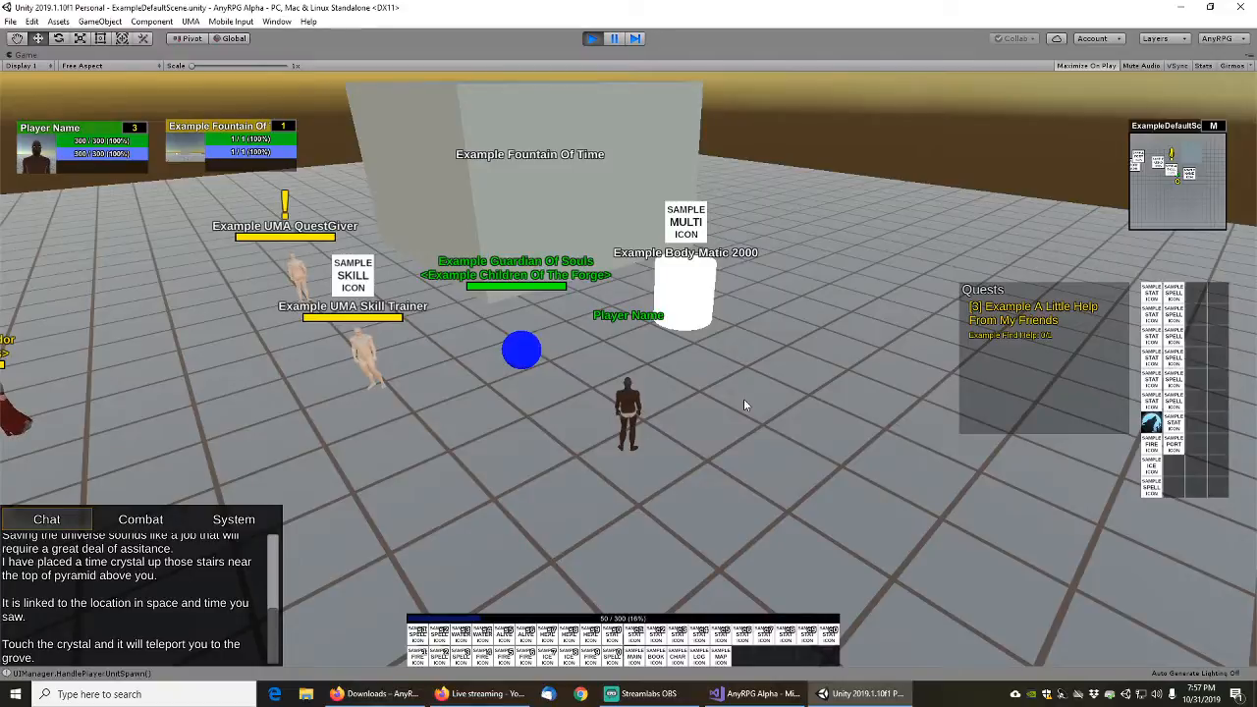
left_click(633, 652)
left_click(593, 258)
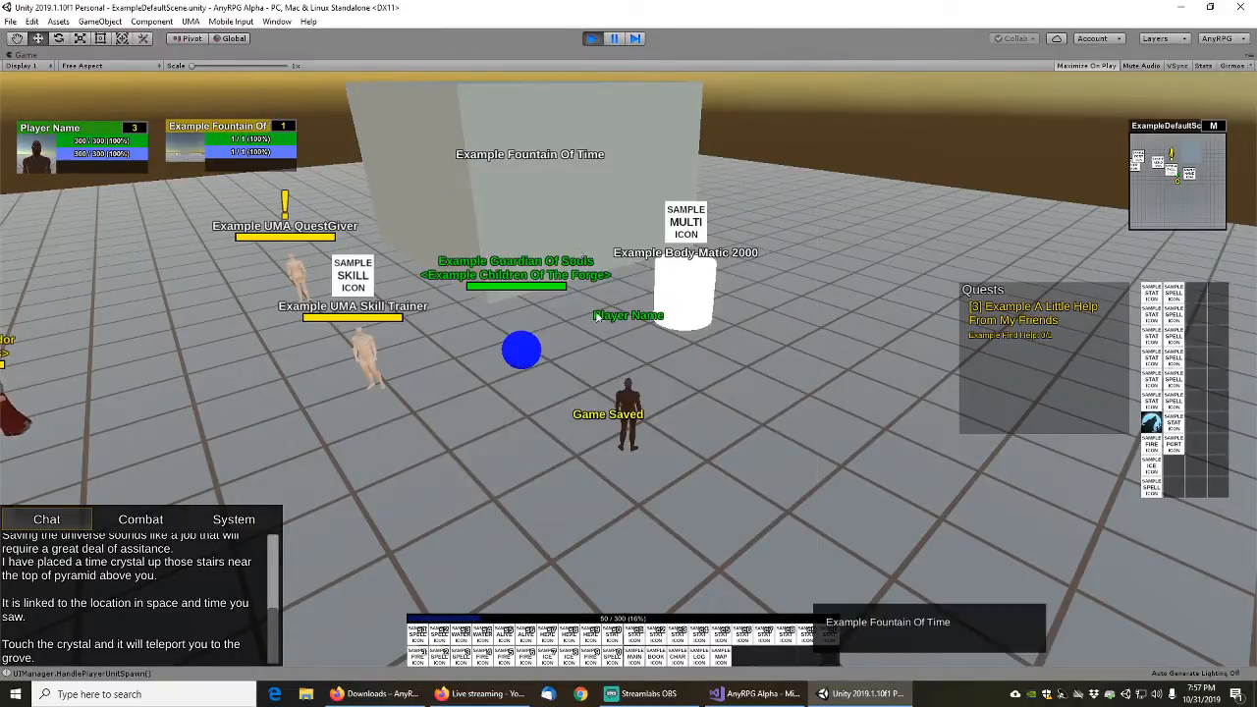
key("w")
key("a")
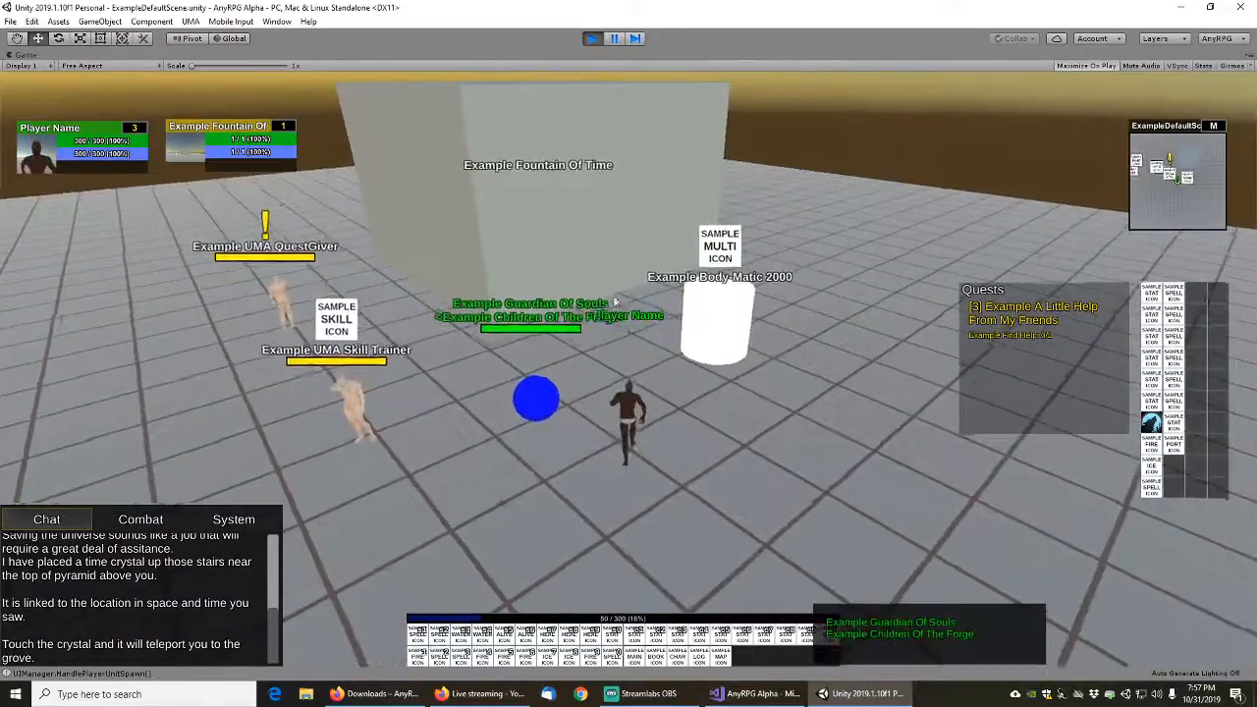
key("s")
key("s")
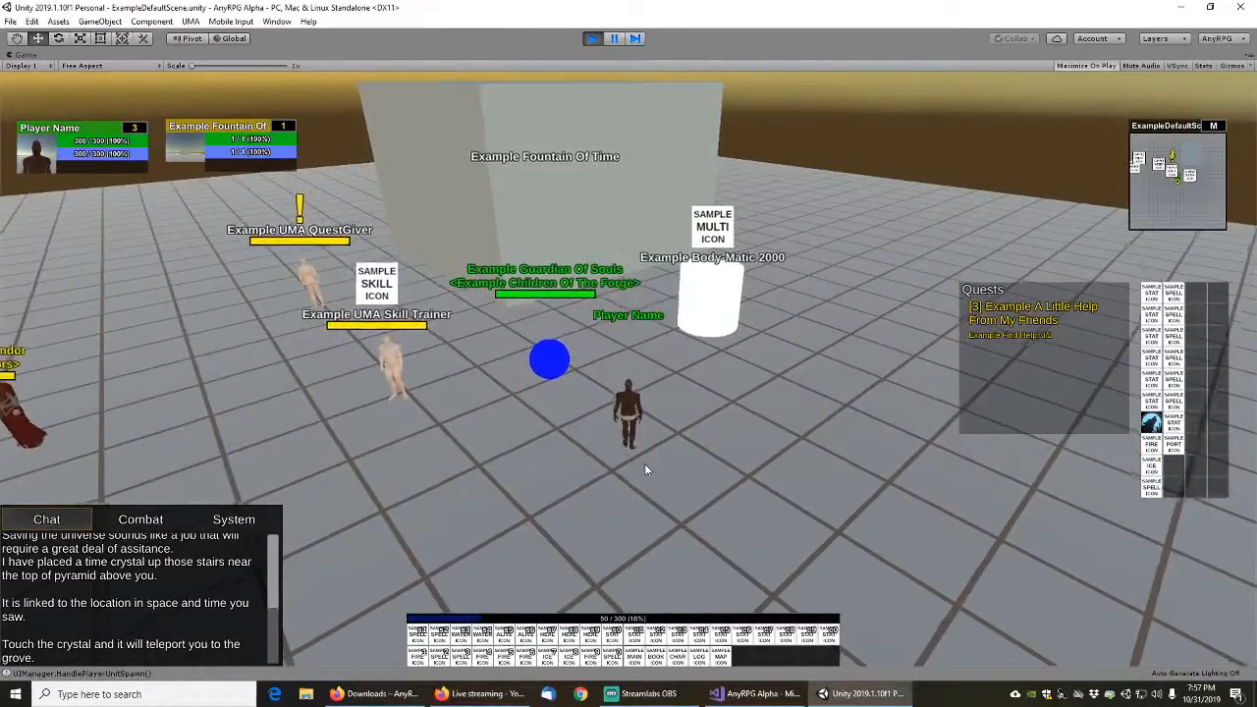
key("a")
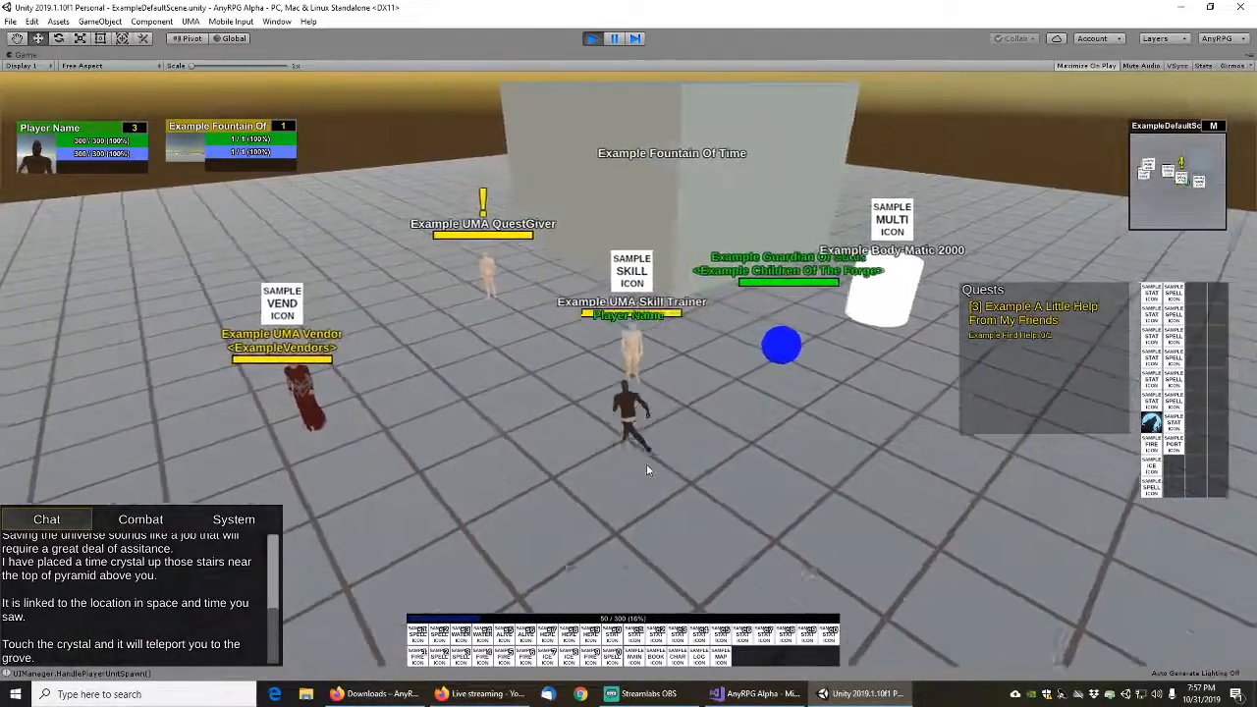
key("d")
key("space")
key("d")
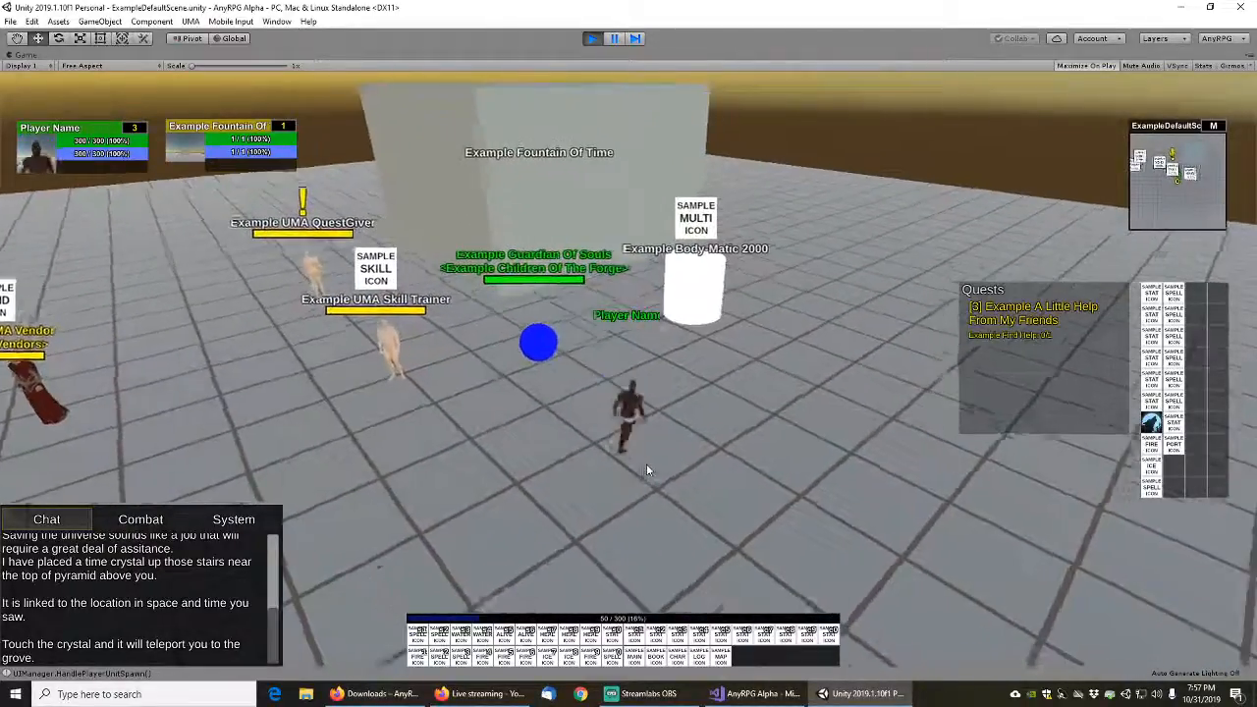
key("a")
key("space")
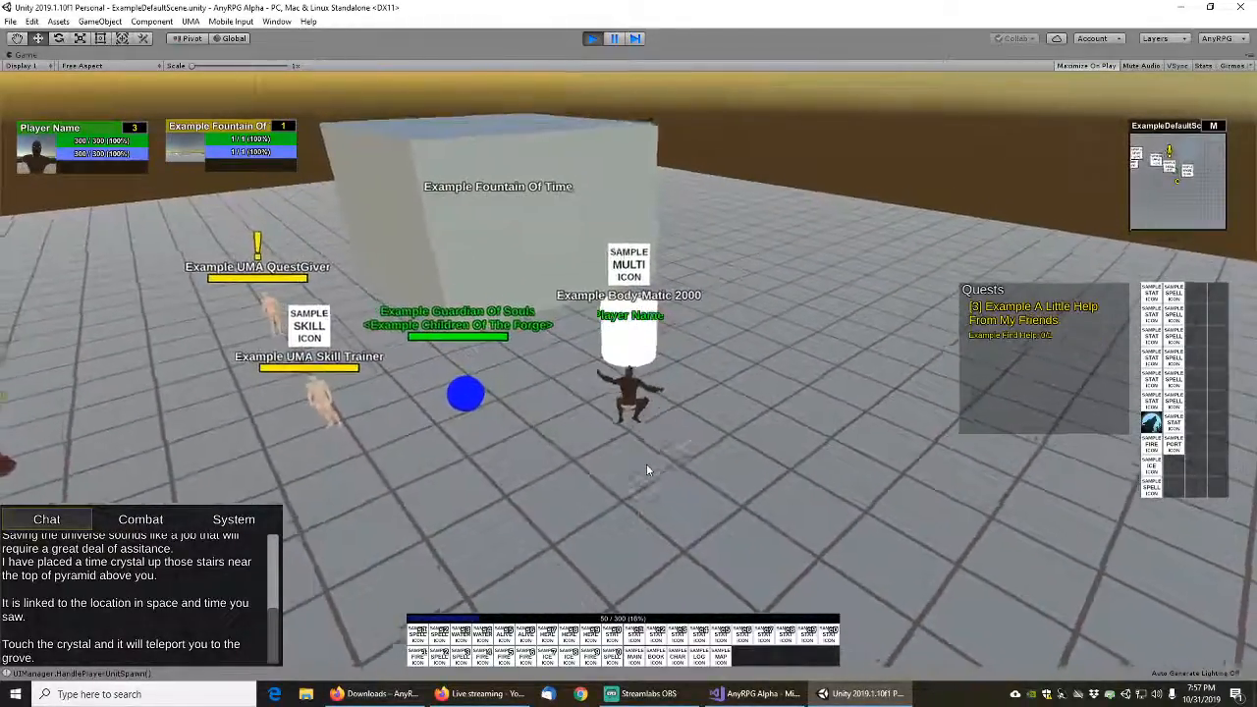
key("w")
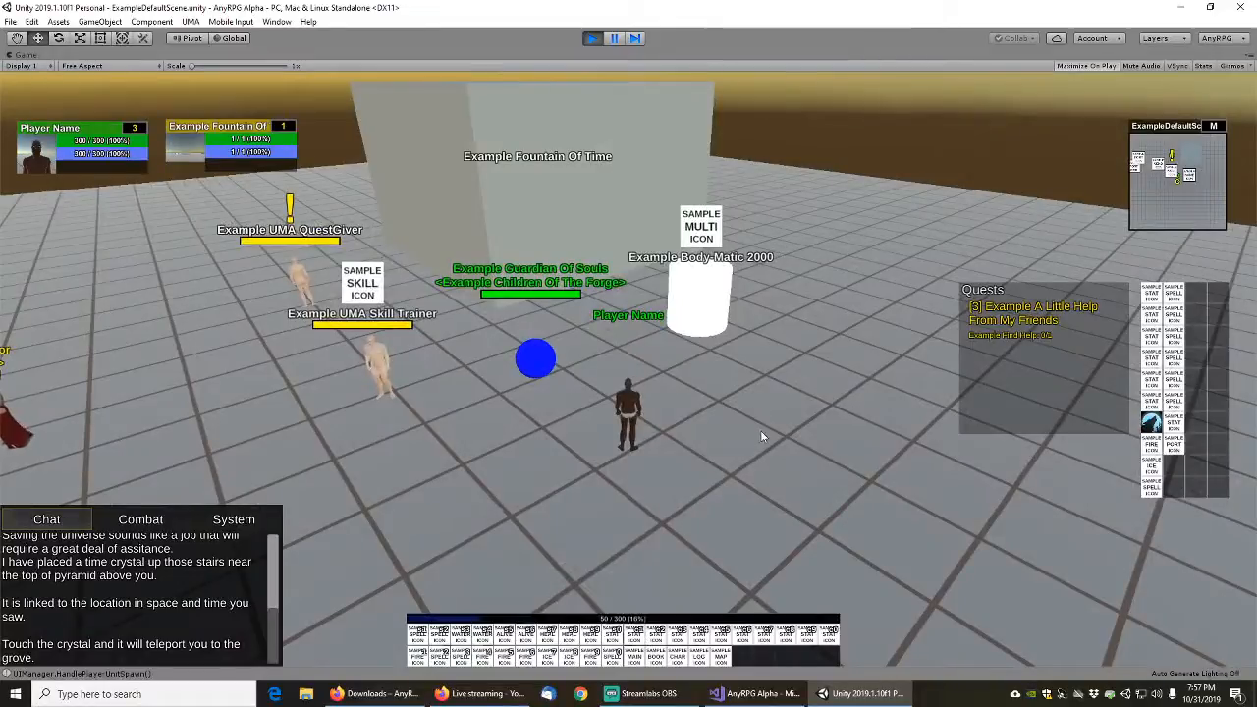
Stop play mode and switch to Firefox to show the Cohesion YouTube channel's playlists page
left_click(594, 38)
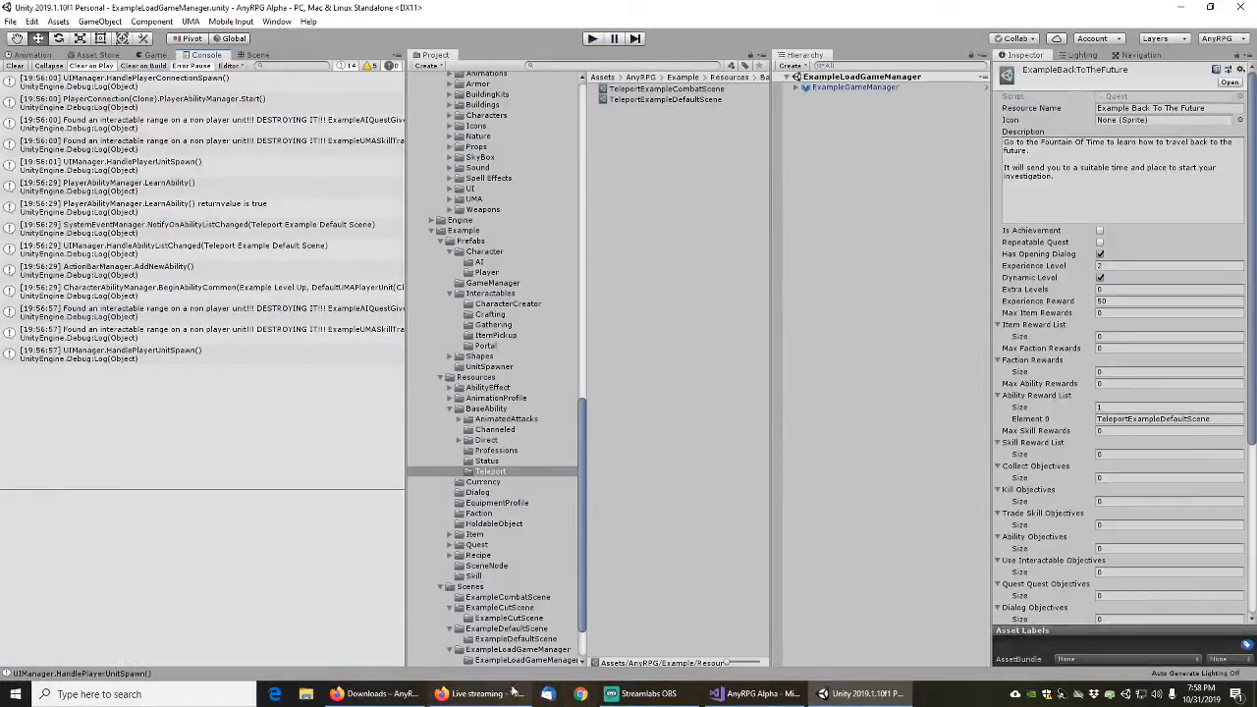
key("alt+Tab")
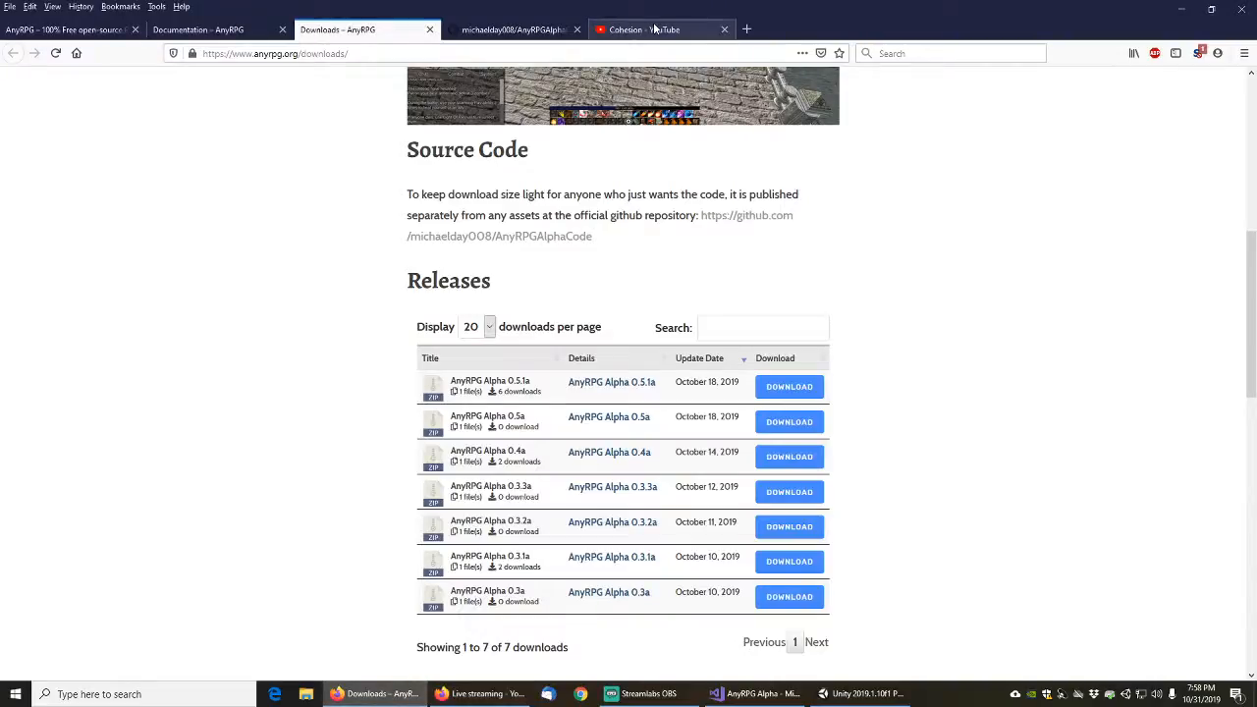
left_click(655, 29)
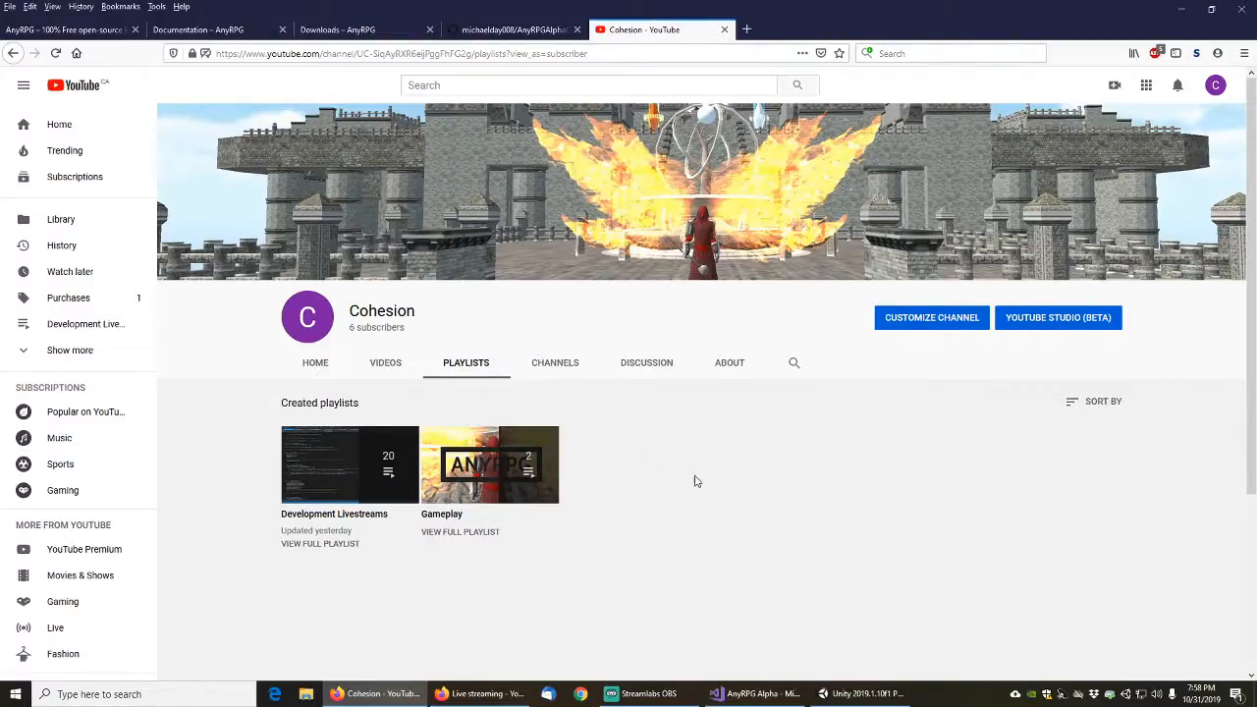